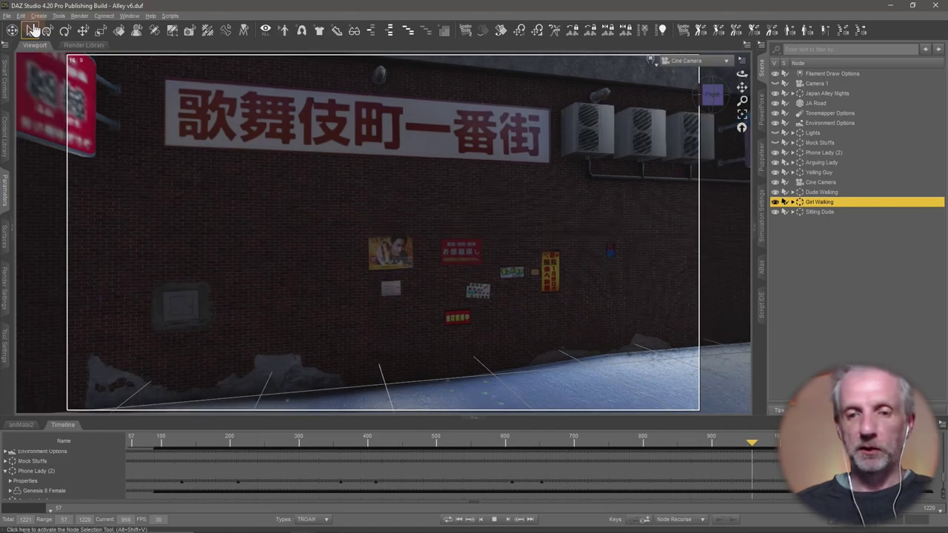
Stop the animation, save the alley scene as Alley v6.duf, and show the viewport camera list.
click(494, 520)
click(4, 189)
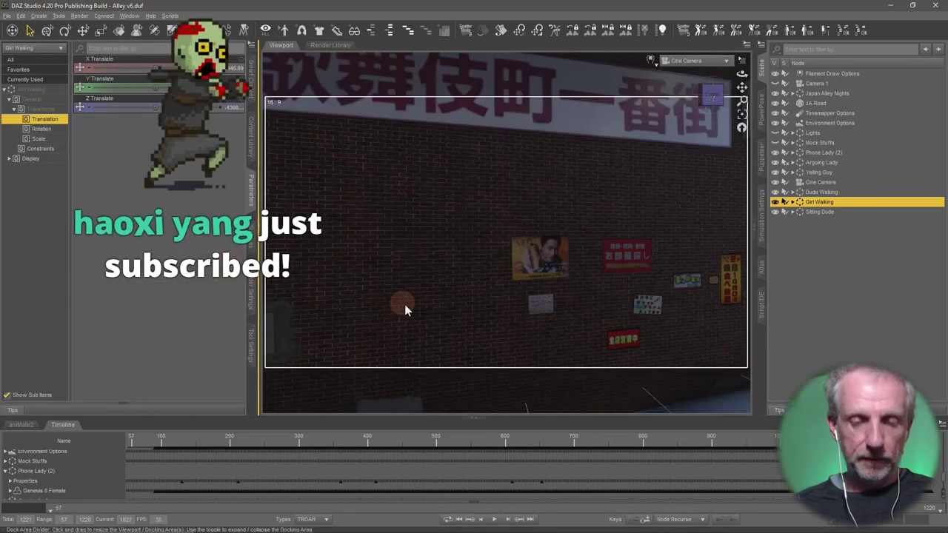
key(ctrl+s)
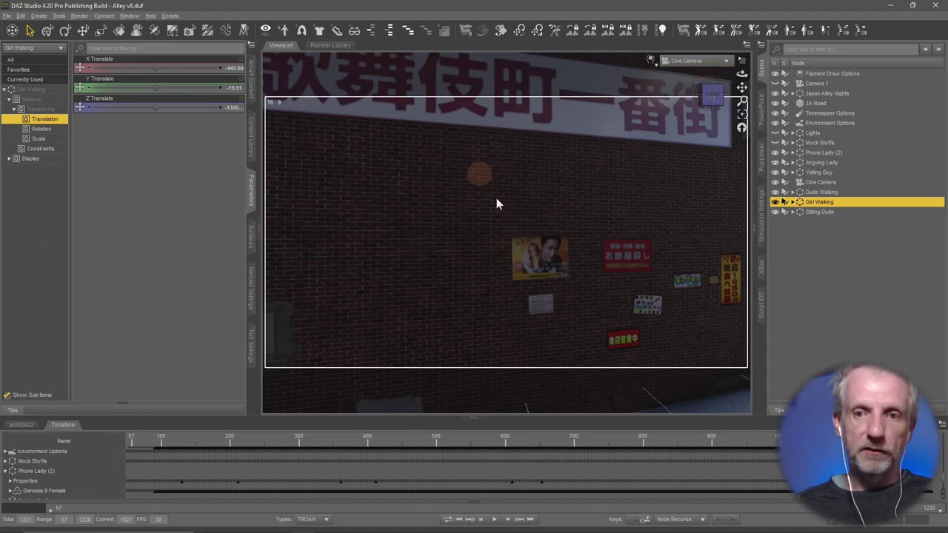
click(701, 63)
Switch to Perspective View and surface-select the wall piece and the large photo poster.
click(697, 72)
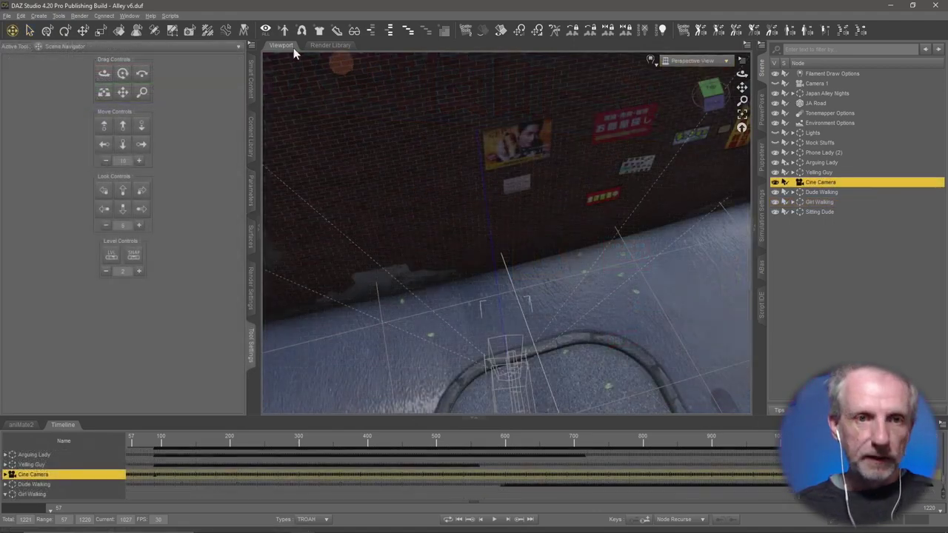
click(119, 29)
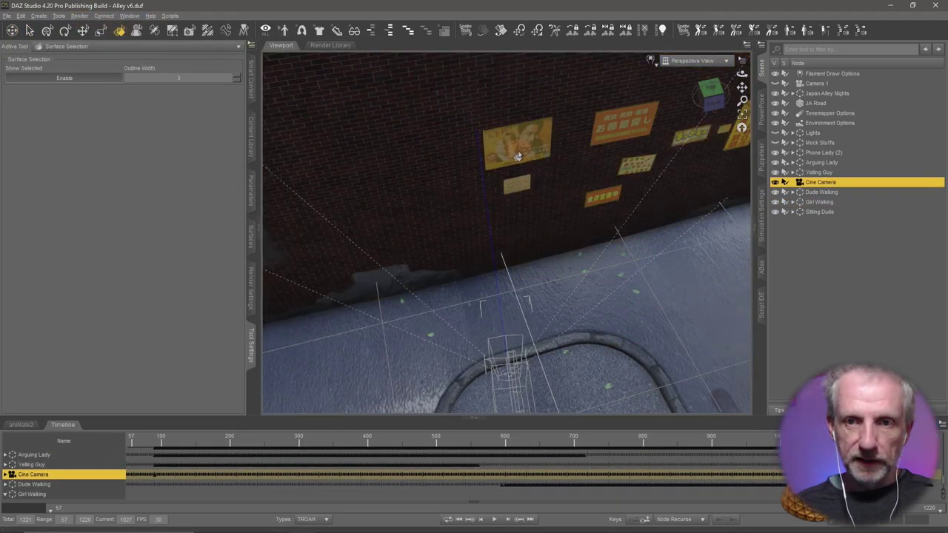
click(517, 156)
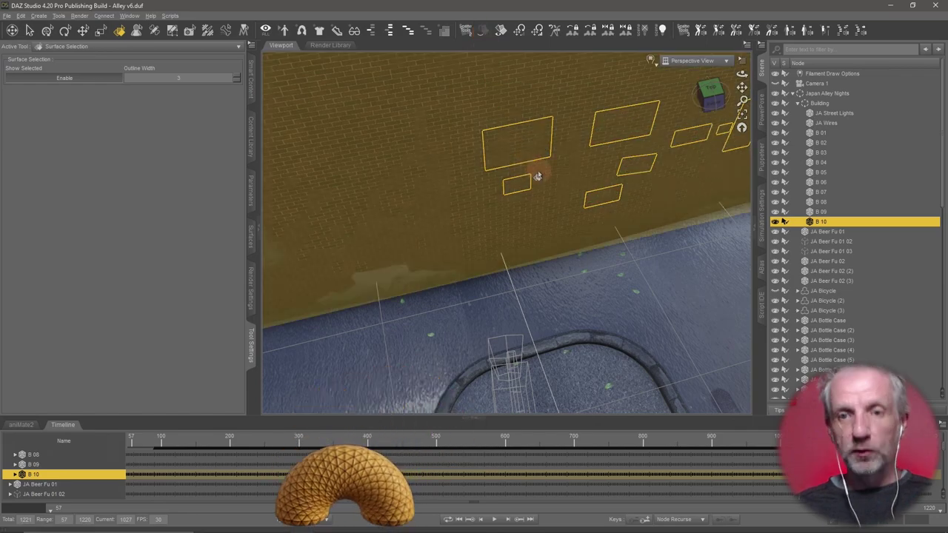
click(500, 31)
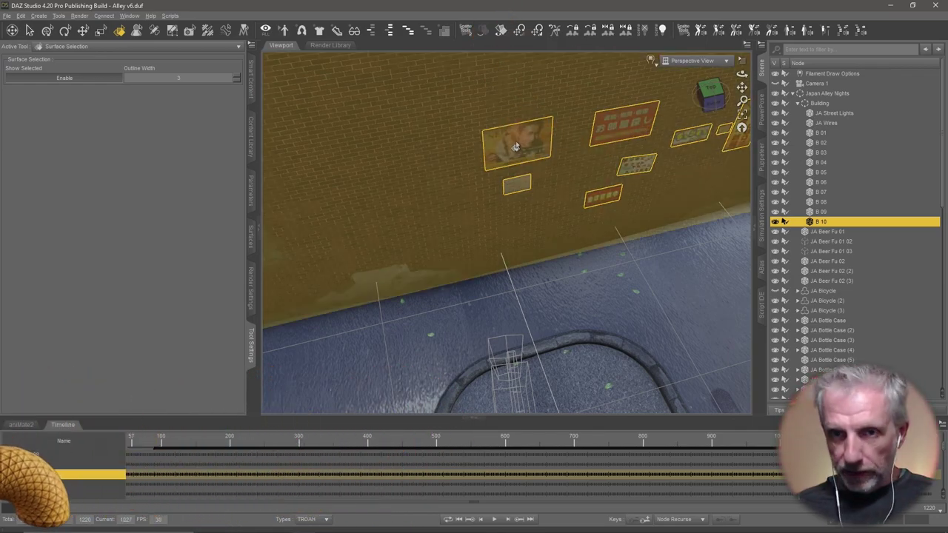
click(518, 164)
click(472, 144)
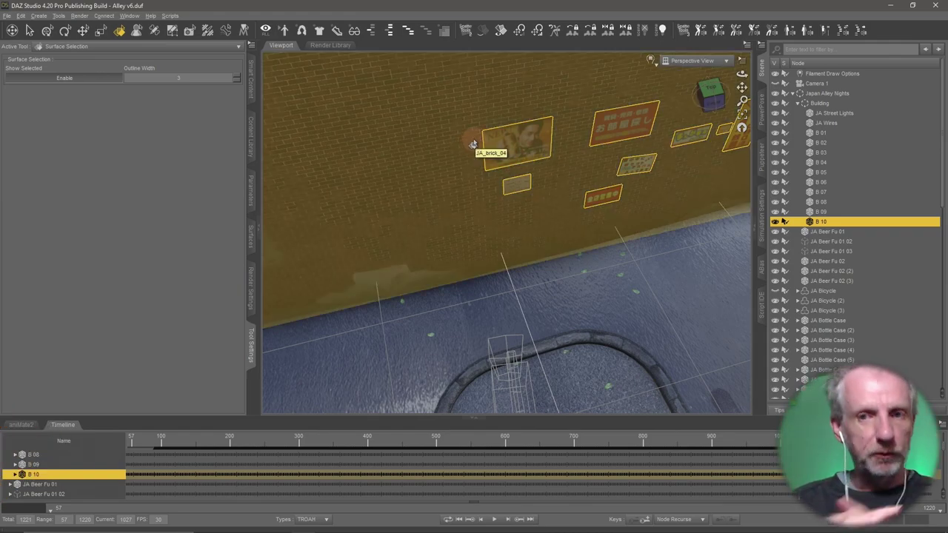
Collapse the Building and Japan Alley Nights groups and rewind the timeline to frame 57.
click(800, 105)
click(791, 94)
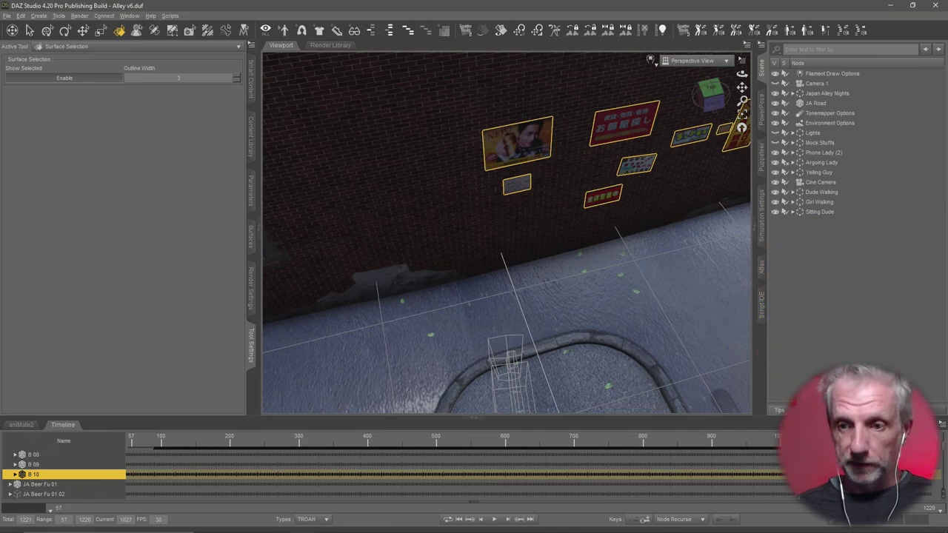
click(460, 520)
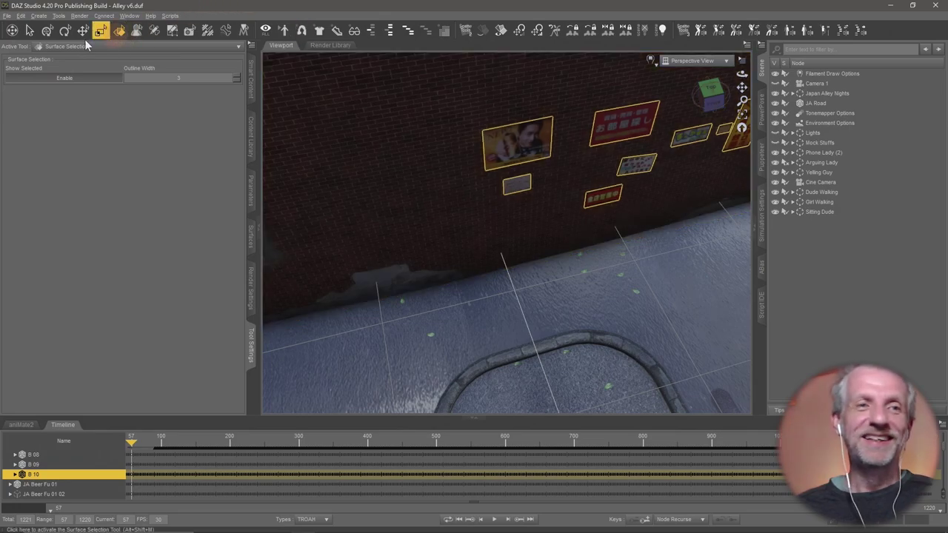
Return DAZ Studio to the Universal tool and launch Blender 3.1 from the Start menu.
click(47, 30)
key(super)
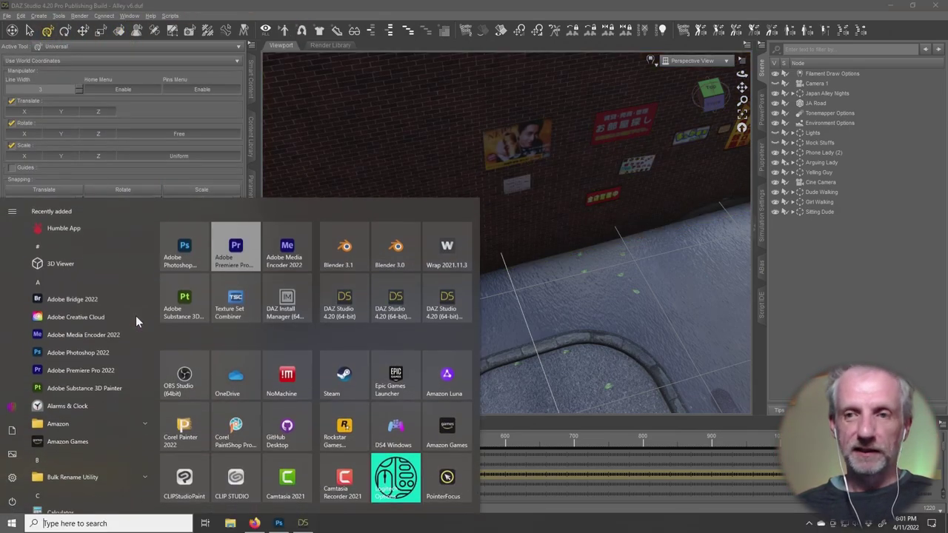
click(780, 332)
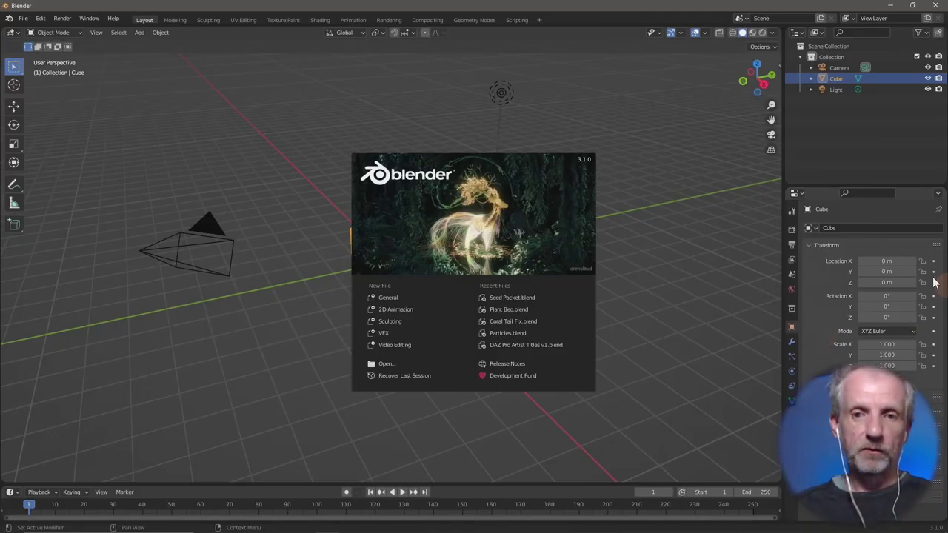
Dismiss the splash screen and move the default cube up 1 m along Z.
click(549, 206)
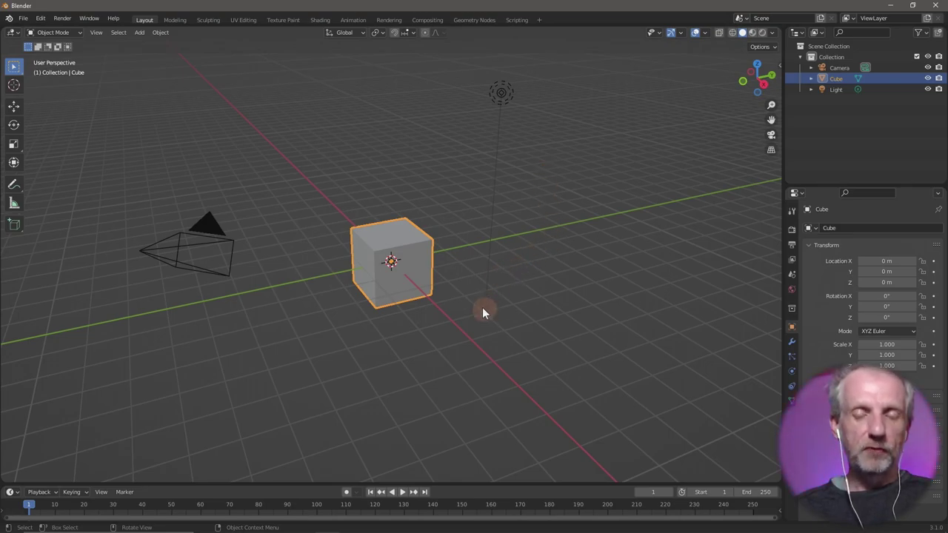
mouse_move(481, 287)
middle_down()
mouse_move(517, 291)
mouse_move(460, 300)
mouse_move(450, 256)
mouse_move(444, 301)
mouse_move(467, 300)
mouse_move(491, 241)
mouse_move(528, 232)
middle_up()
scroll(466, 287, up, 5)
scroll(490, 240, down, 2)
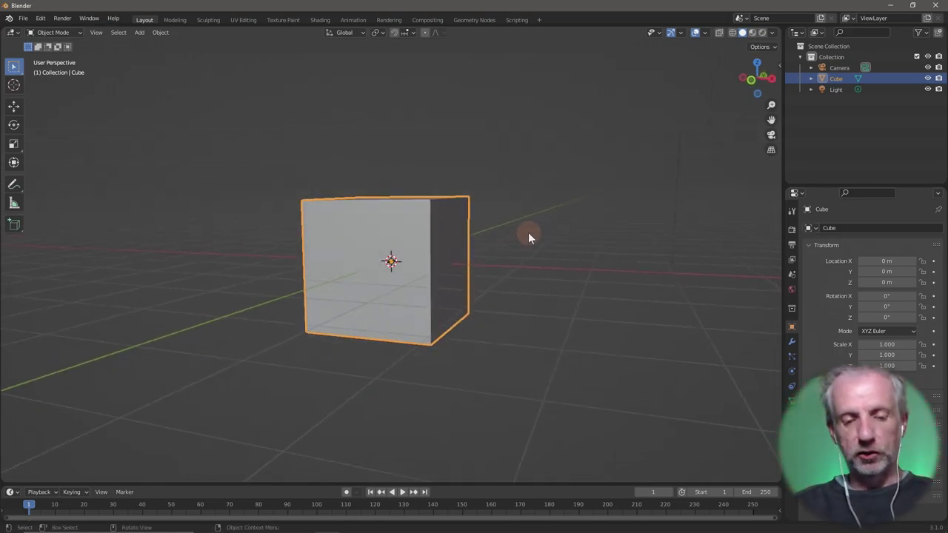
key(g)
key(z)
key(1)
key(Return)
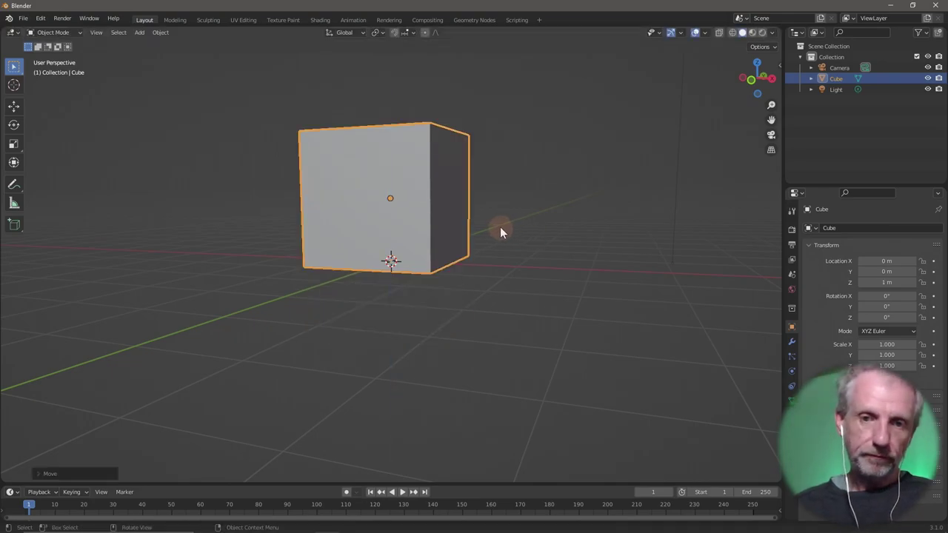
mouse_move(501, 228)
middle_down()
mouse_move(495, 251)
mouse_move(480, 259)
mouse_move(481, 244)
mouse_move(501, 248)
mouse_move(479, 270)
mouse_move(334, 243)
mouse_move(490, 257)
middle_up()
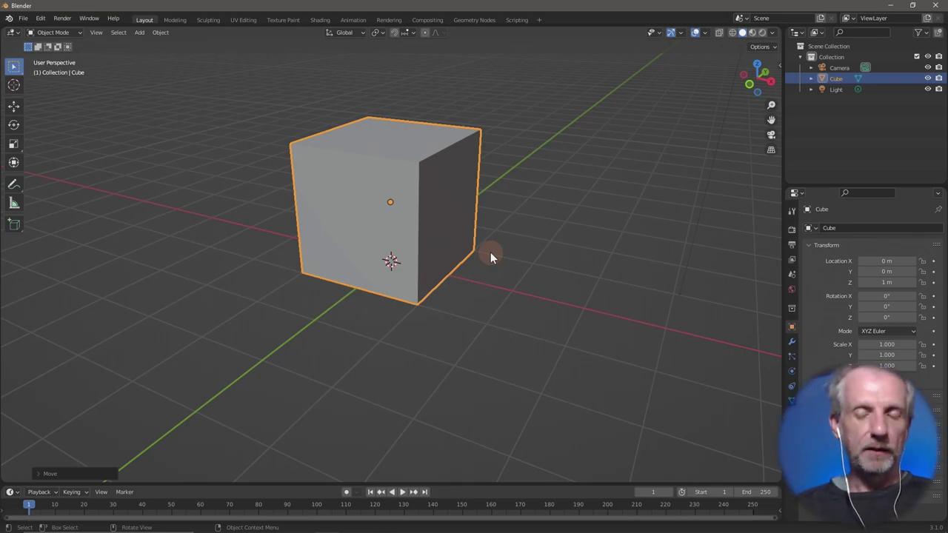
Enter Edit Mode in face select and select only the cube's bottom face.
key(Tab)
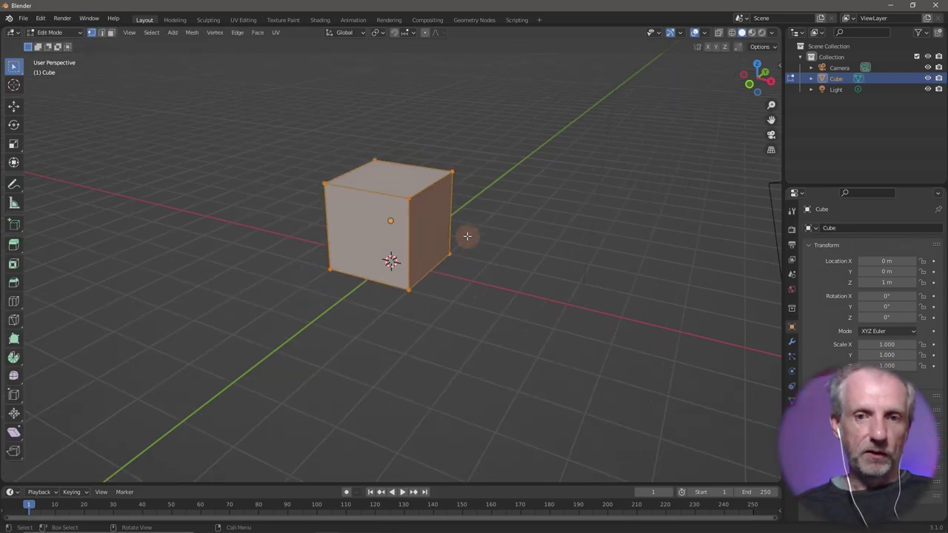
middle_drag(473, 240, 484, 171)
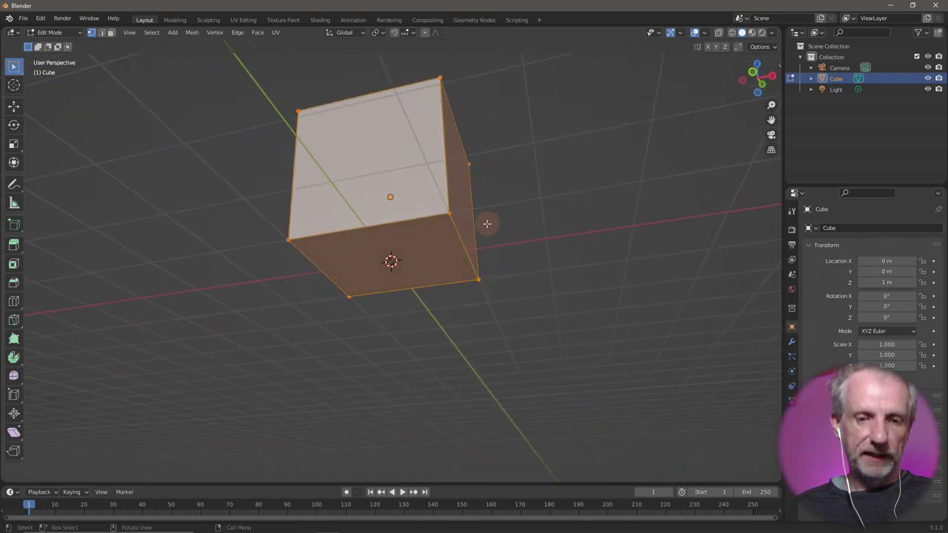
key(alt+a)
click(110, 33)
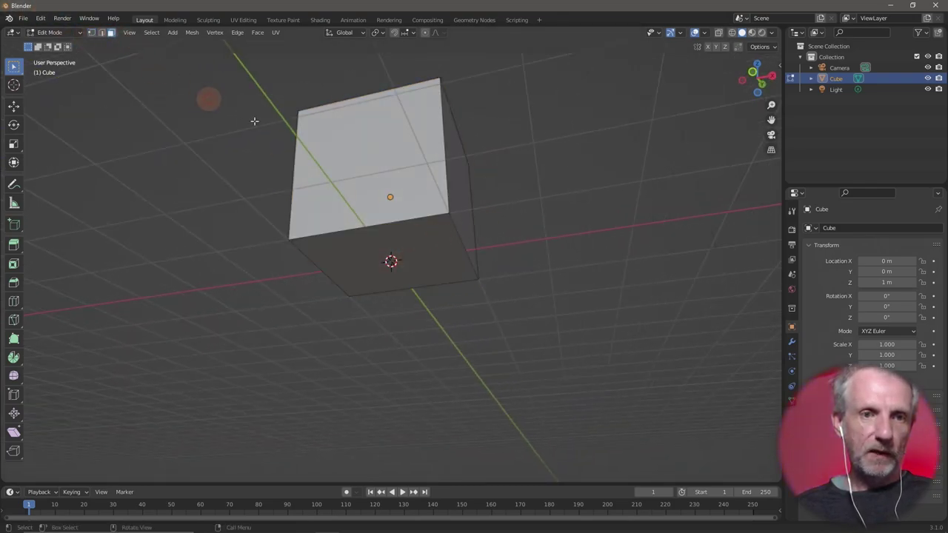
click(450, 251)
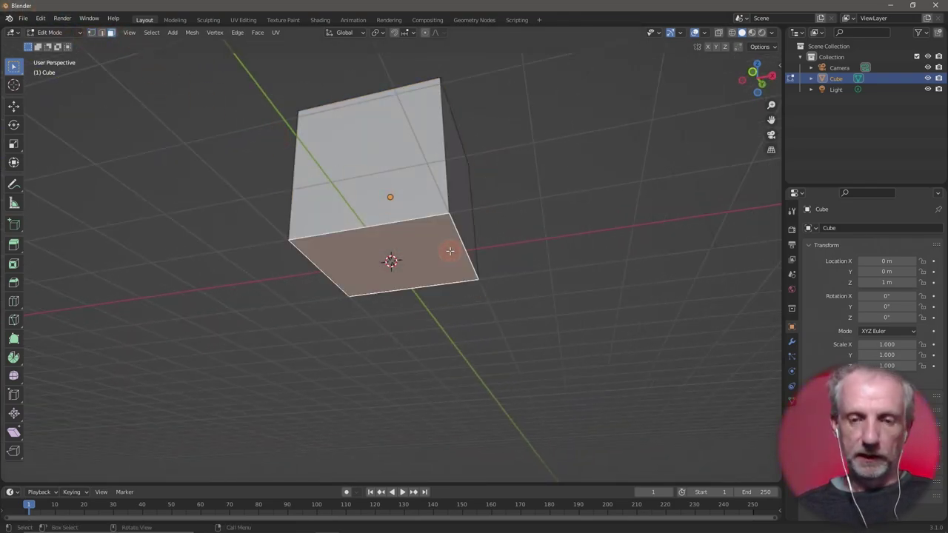
Delete just the bottom face, undoing an accidental vertex deletion first.
key(x)
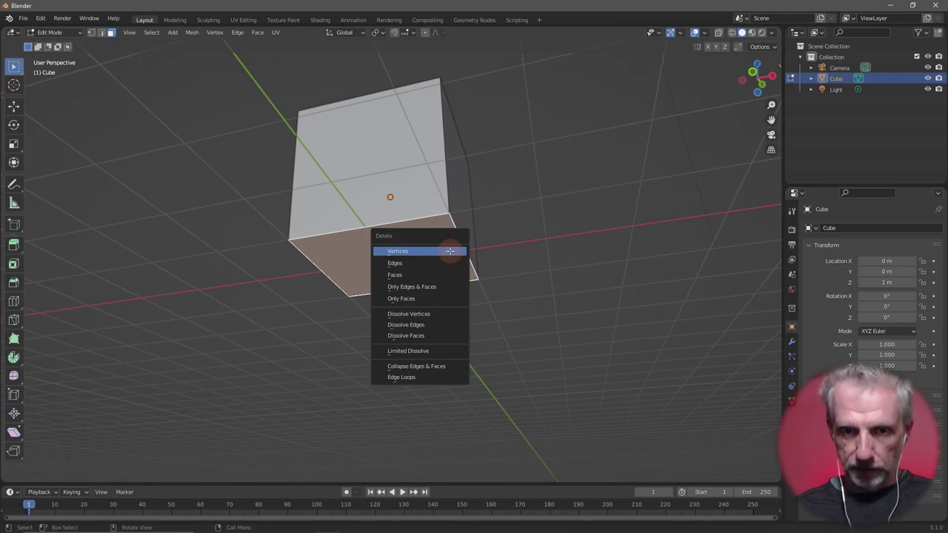
click(450, 251)
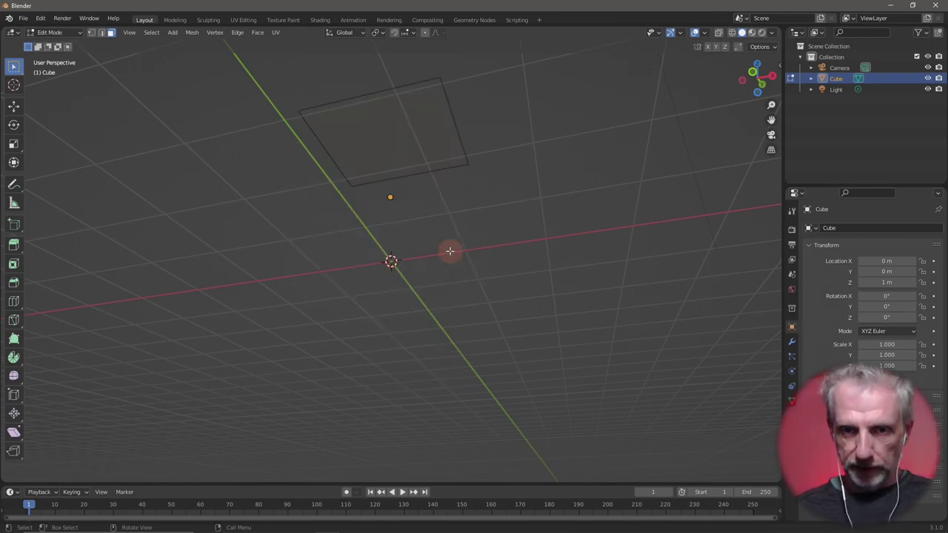
key(ctrl+z)
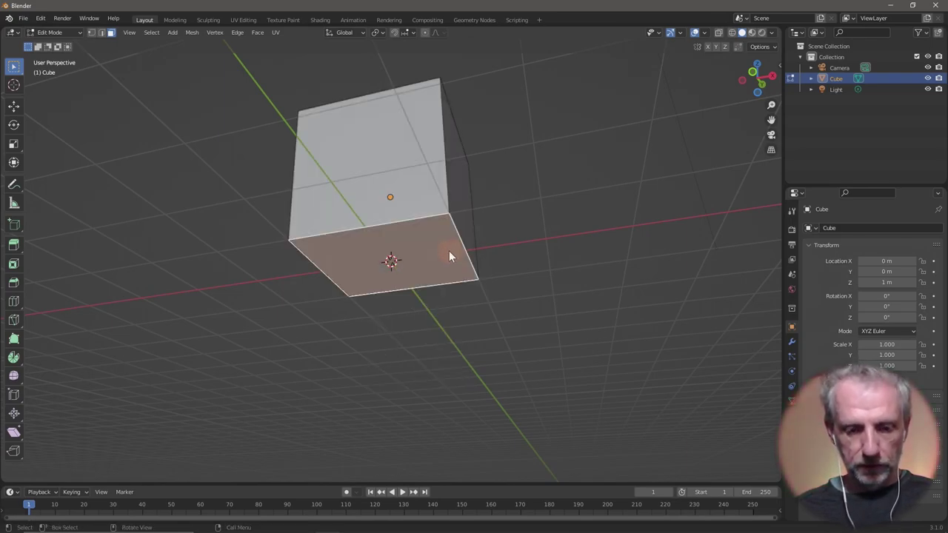
key(x)
click(441, 271)
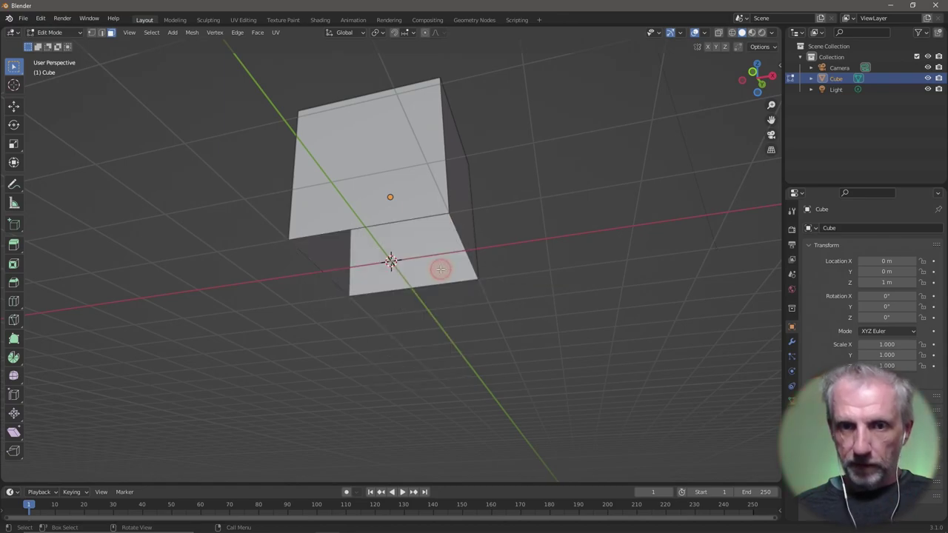
mouse_move(505, 244)
middle_down()
mouse_move(487, 188)
mouse_move(484, 330)
mouse_move(522, 297)
middle_up()
scroll(500, 318, down, 2)
scroll(501, 318, down, 2)
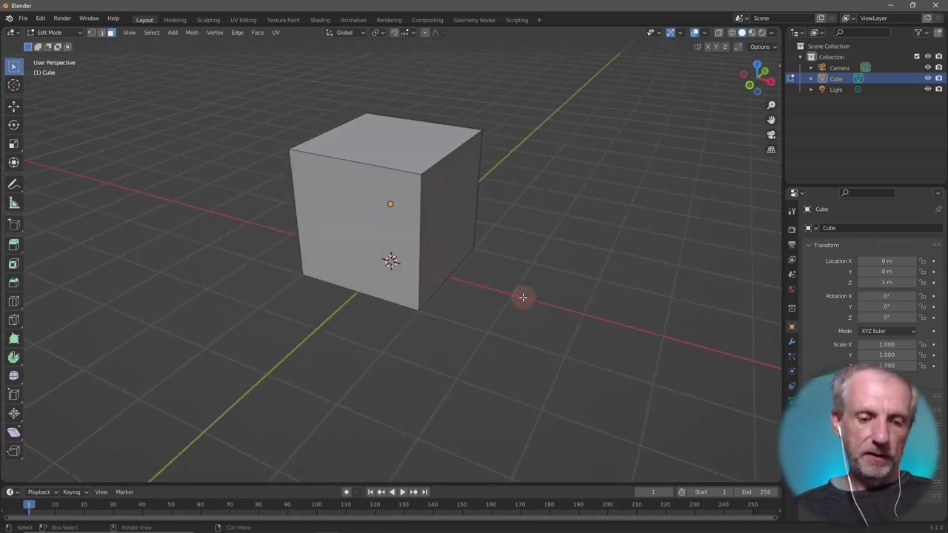
Set the pivot to 3D Cursor and flatten the cube along Z into a thin slab.
key(a)
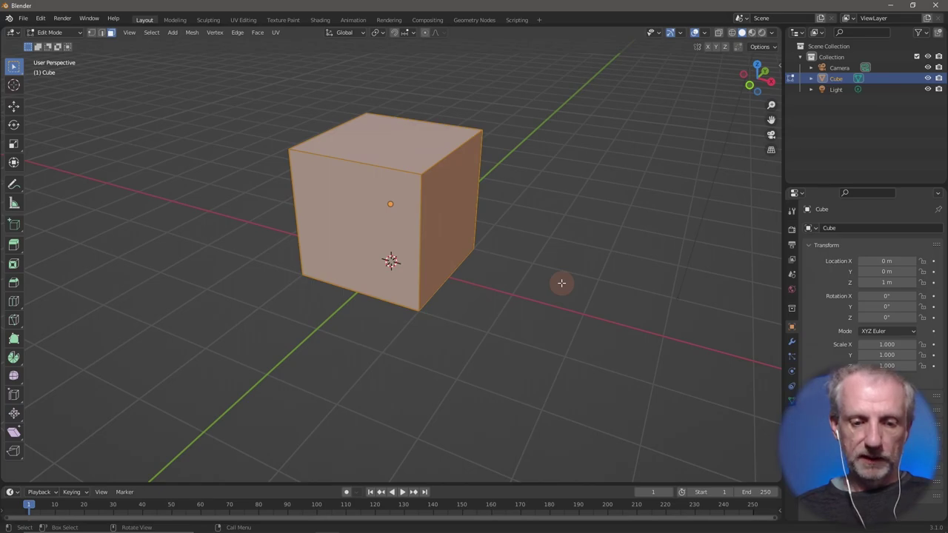
key(s)
key(z)
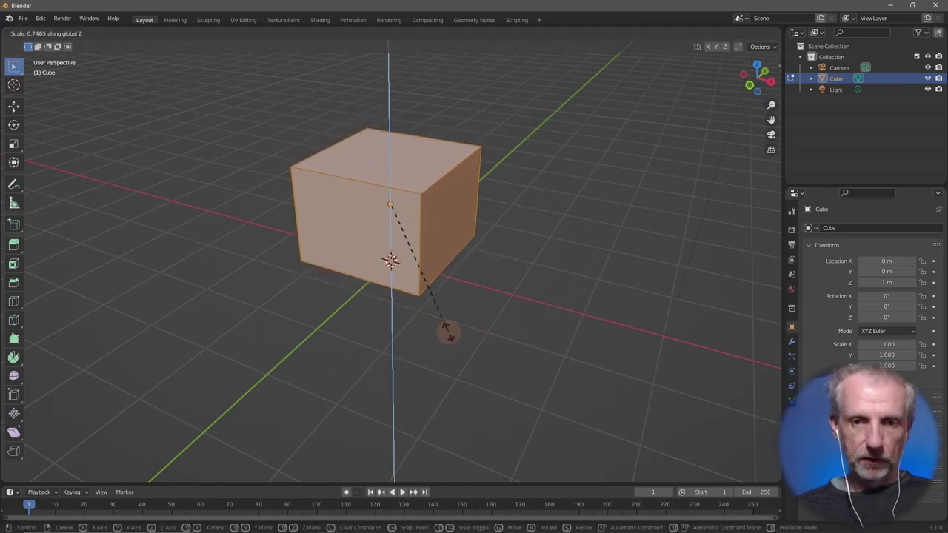
click(537, 288)
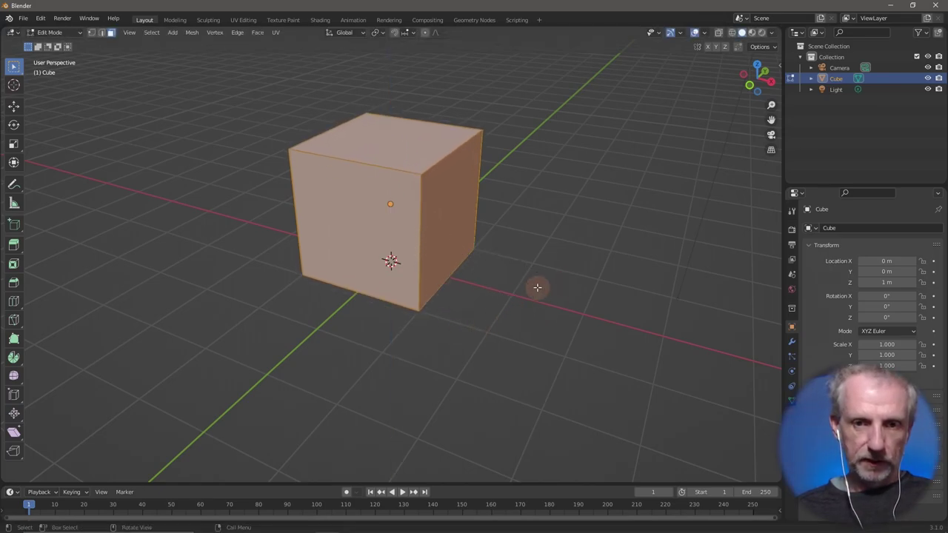
click(381, 32)
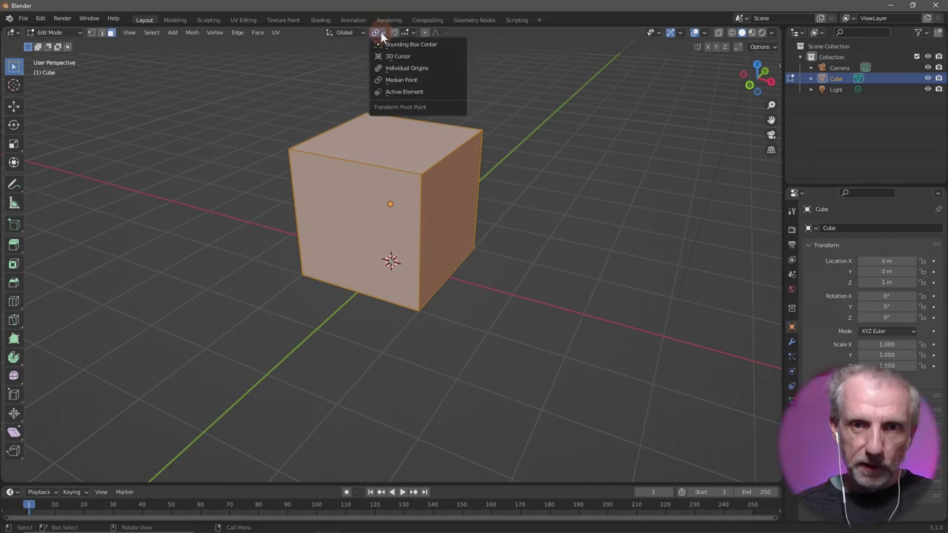
click(424, 58)
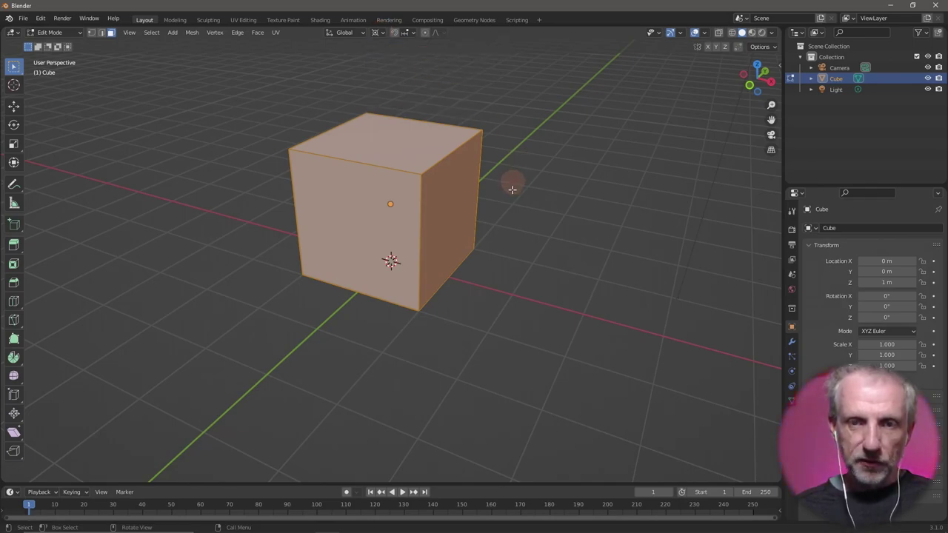
key(s)
key(z)
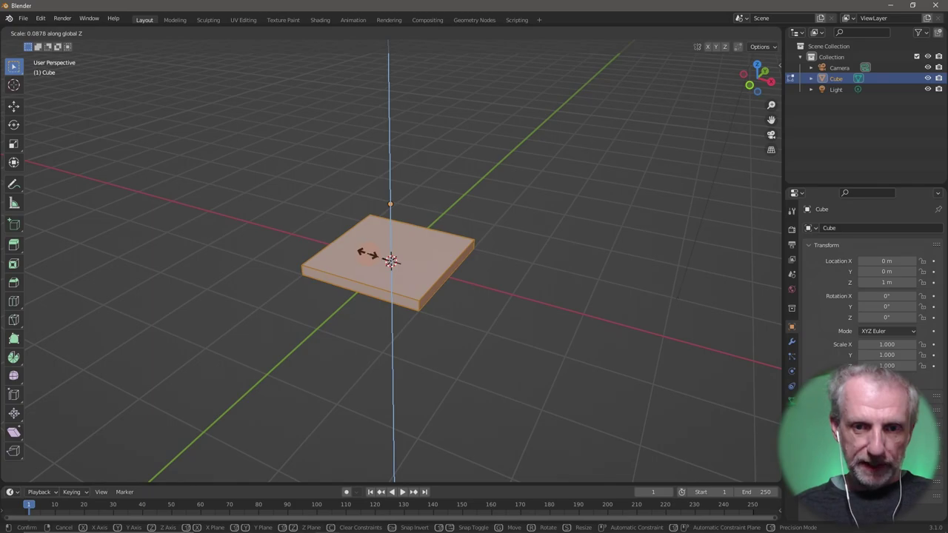
click(363, 251)
key(s)
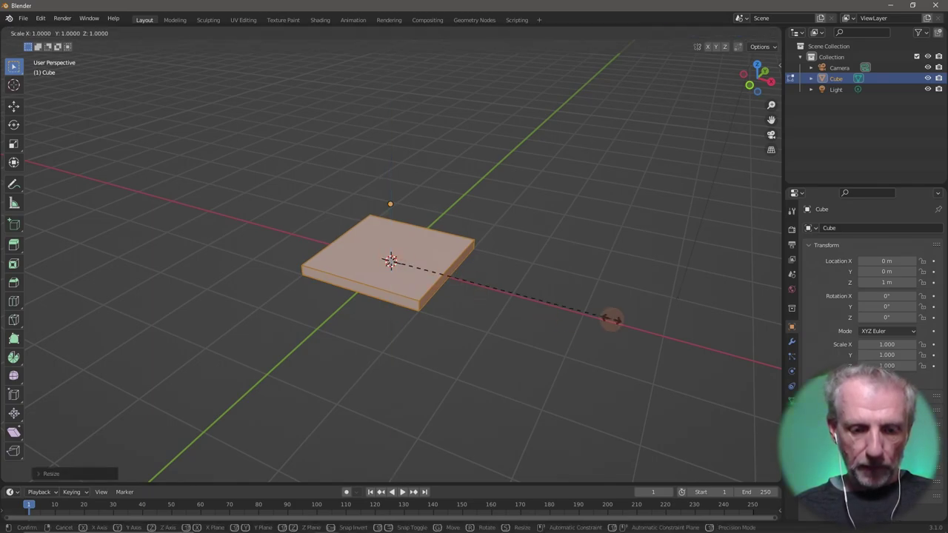
key(z)
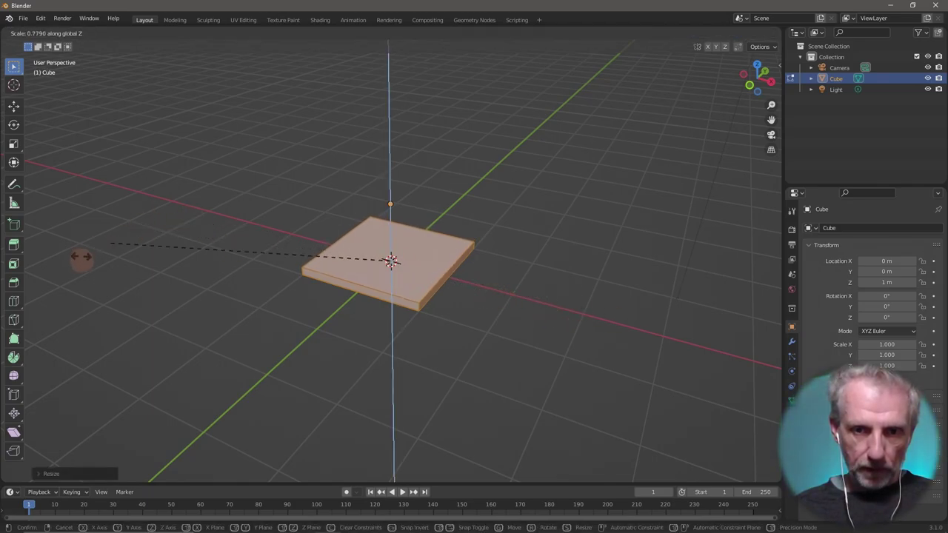
click(617, 403)
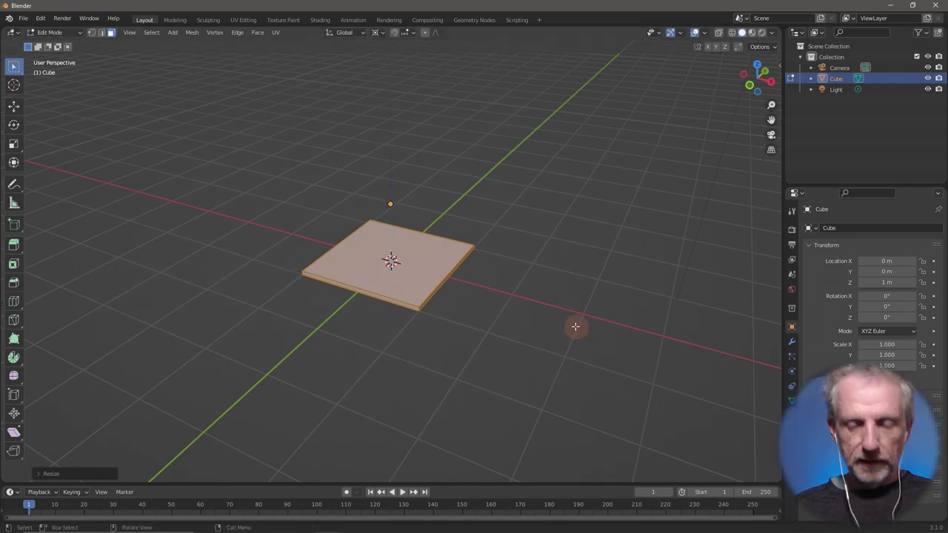
Stretch the slab 1.5 times along the X axis.
scroll(576, 328, down, 3)
scroll(575, 328, up, 5)
middle_drag(575, 328, 605, 304)
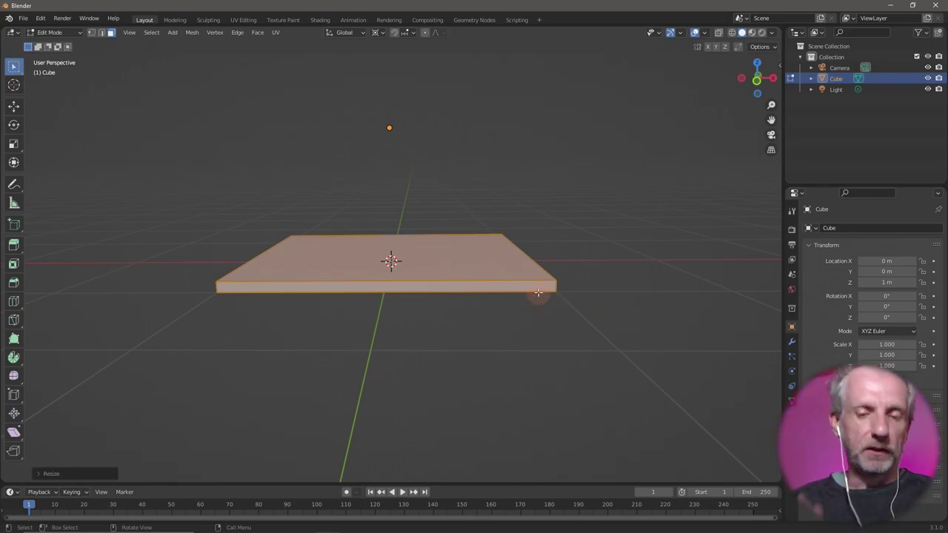
middle_drag(527, 243, 521, 283)
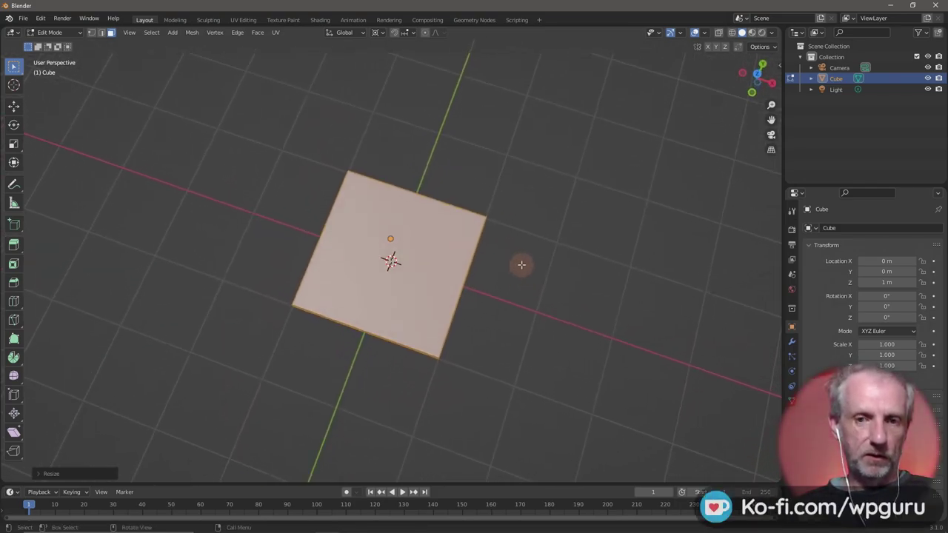
key(s)
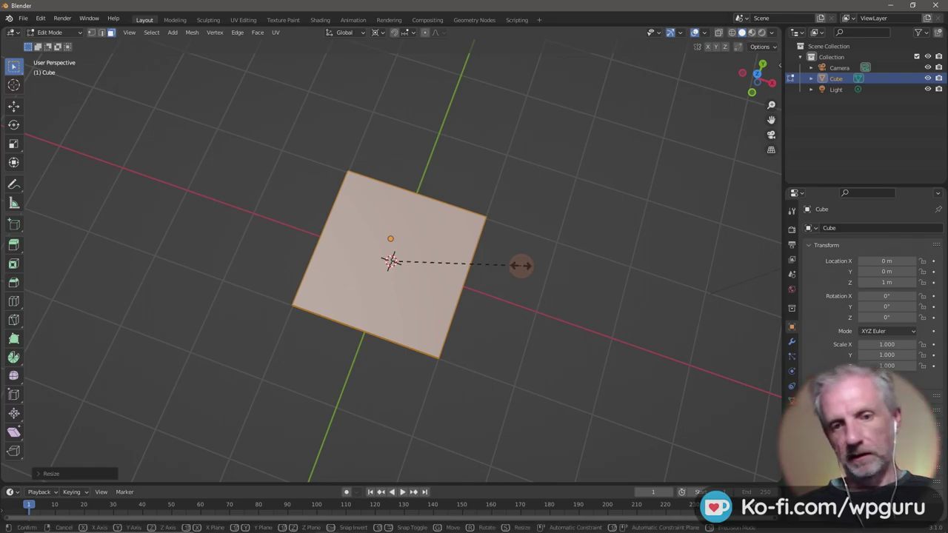
key(x)
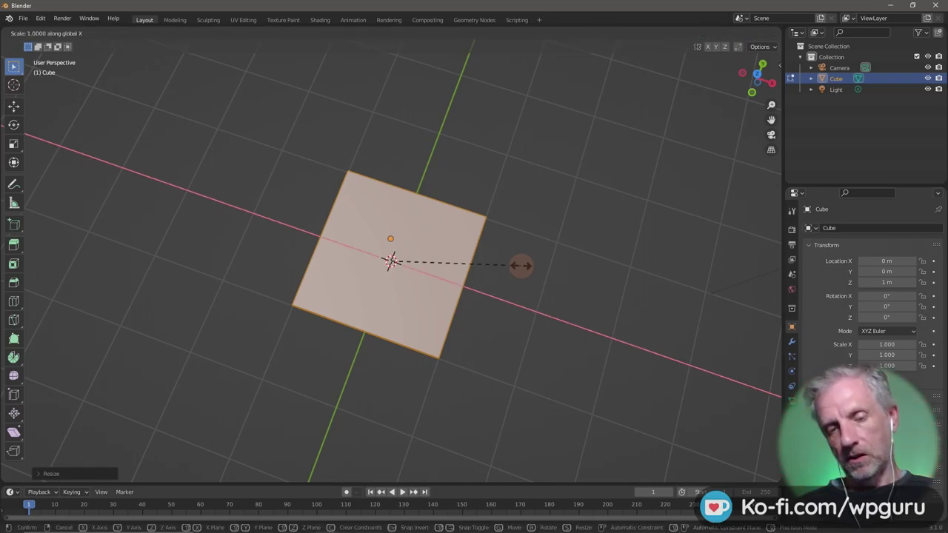
text(.5)
key(Return)
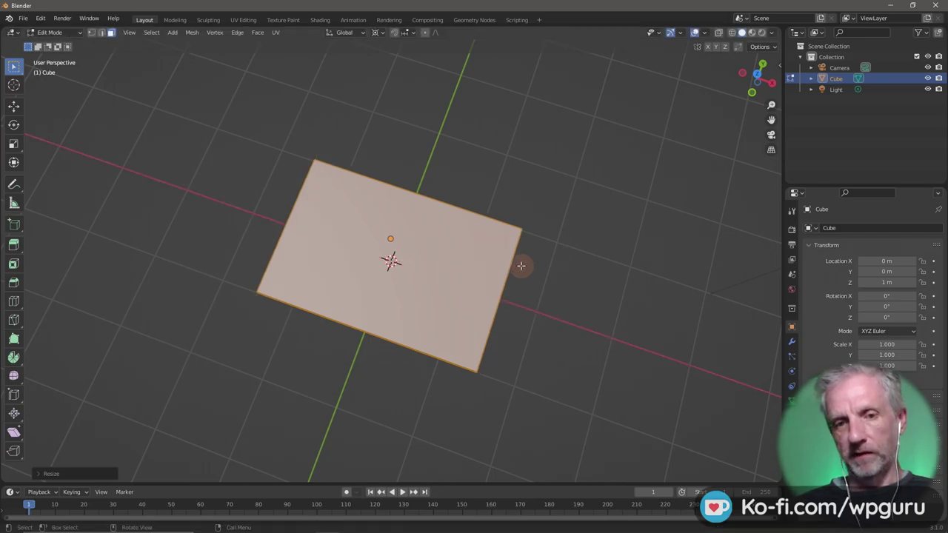
mouse_move(525, 237)
middle_down()
mouse_move(455, 222)
mouse_move(525, 199)
mouse_move(535, 213)
mouse_move(491, 223)
middle_up()
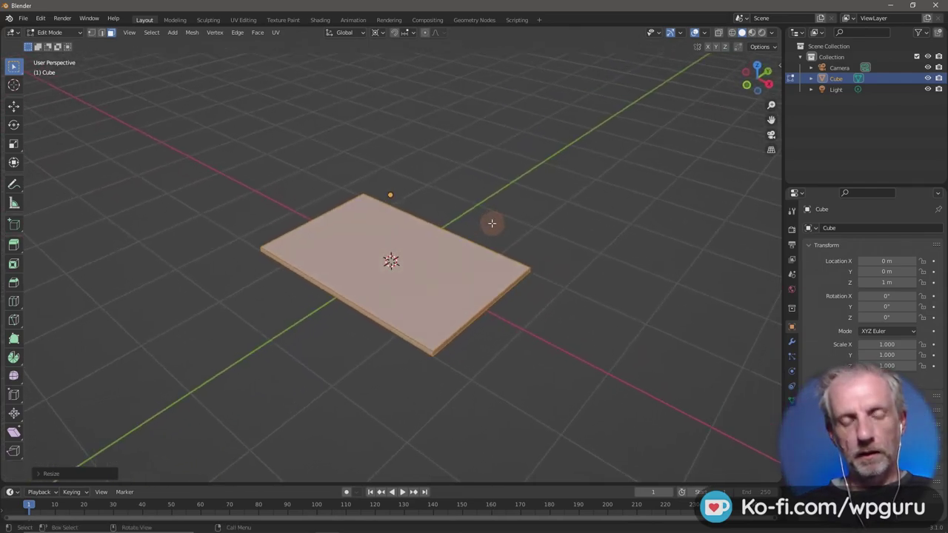
In Object Mode, apply All Transforms to the slab.
key(Tab)
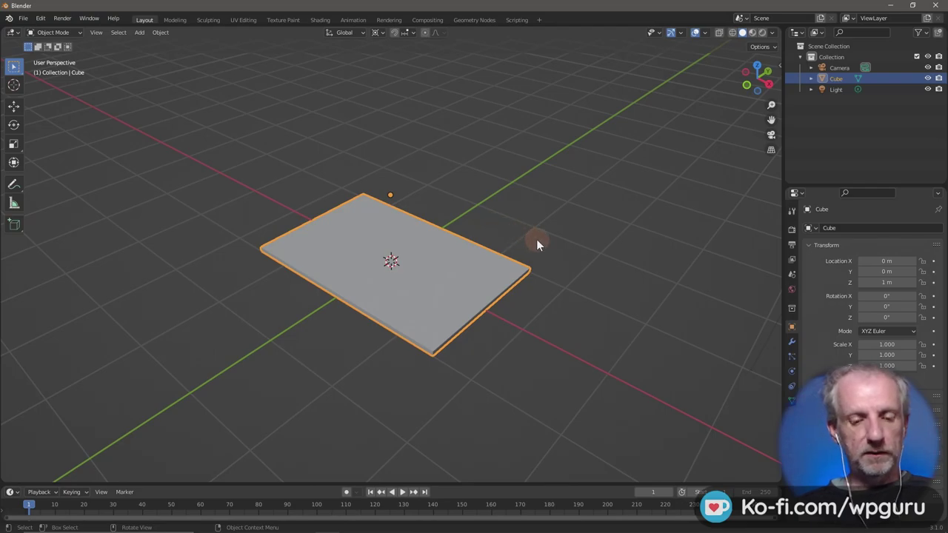
key(ctrl+a)
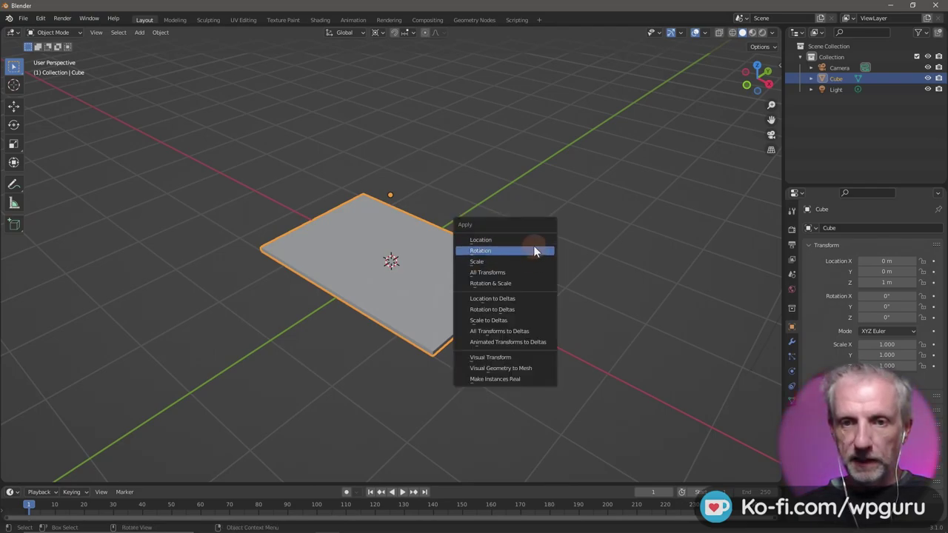
click(527, 273)
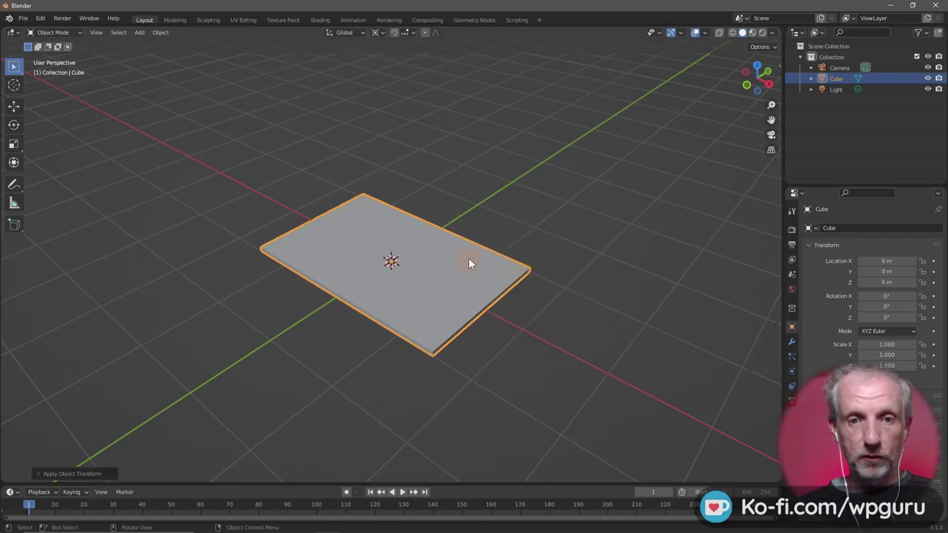
mouse_move(477, 264)
middle_down()
mouse_move(501, 273)
mouse_move(486, 250)
mouse_move(474, 281)
mouse_move(506, 292)
mouse_move(527, 271)
middle_up()
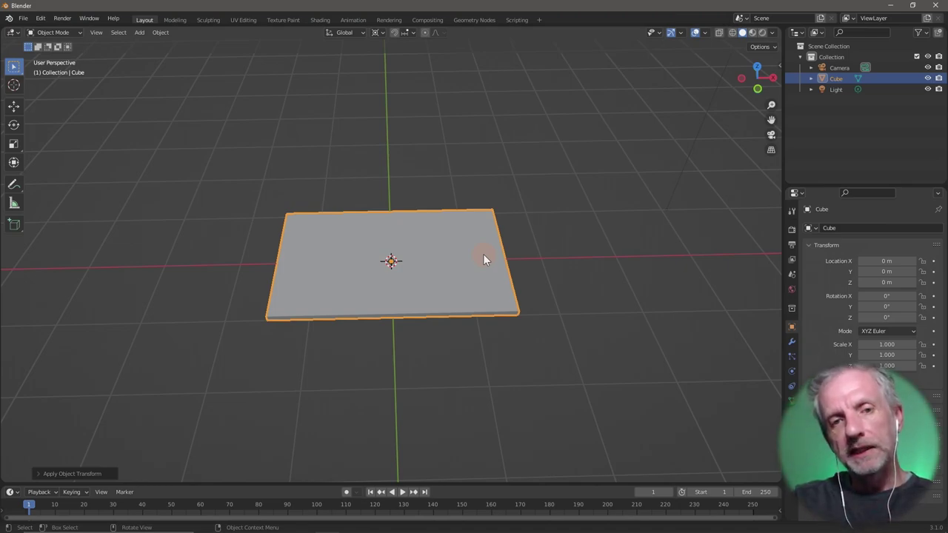
scroll(483, 254, up, 2)
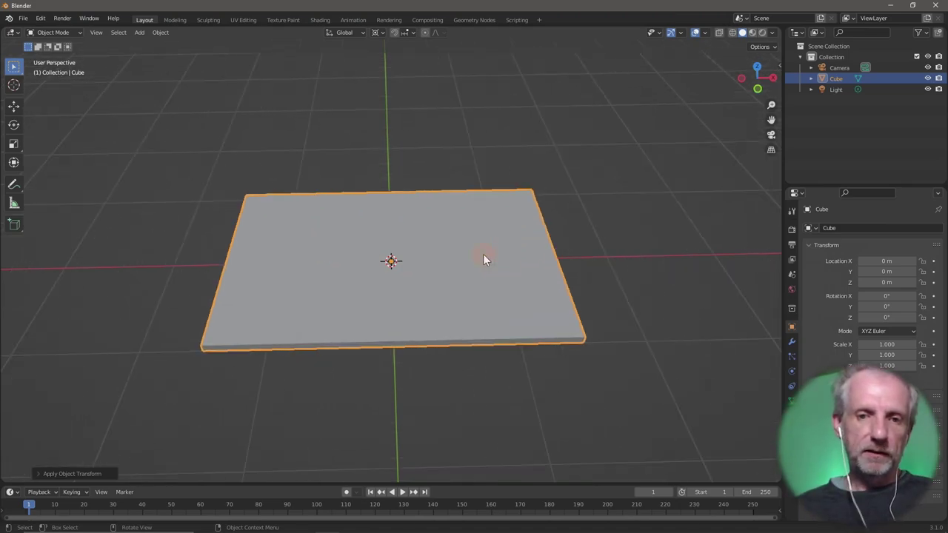
mouse_move(479, 259)
middle_down()
mouse_move(461, 284)
mouse_move(472, 260)
middle_up()
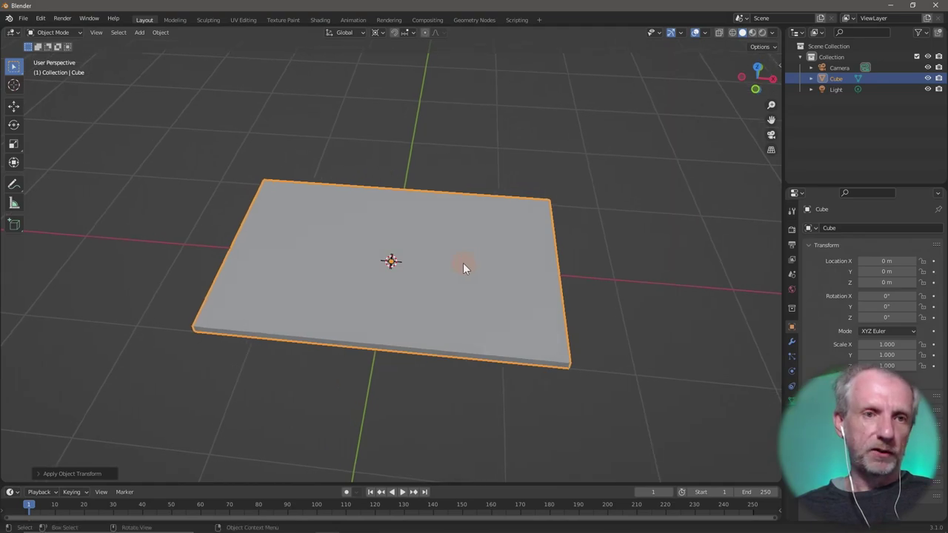
Back in Edit Mode, start a loop cut and raise the cut count with the wheel.
key(Tab)
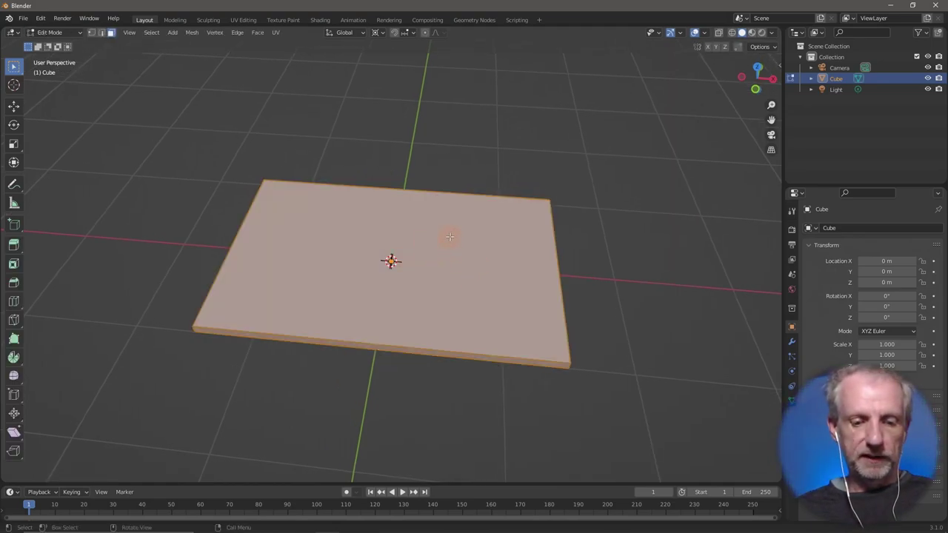
key(ctrl+r)
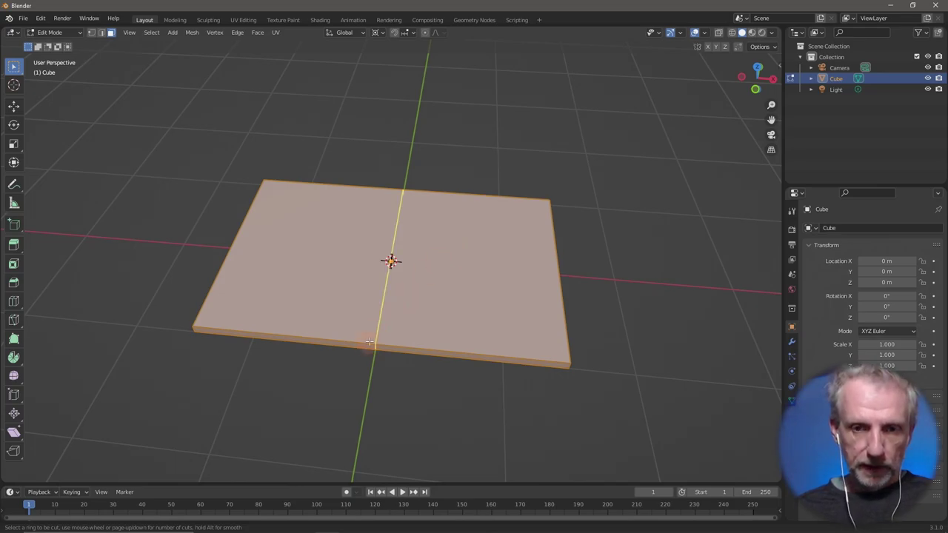
scroll(370, 341, up, 3)
scroll(369, 342, up, 1)
Commit six evenly centred loop cuts across the slab.
scroll(370, 341, up, 1)
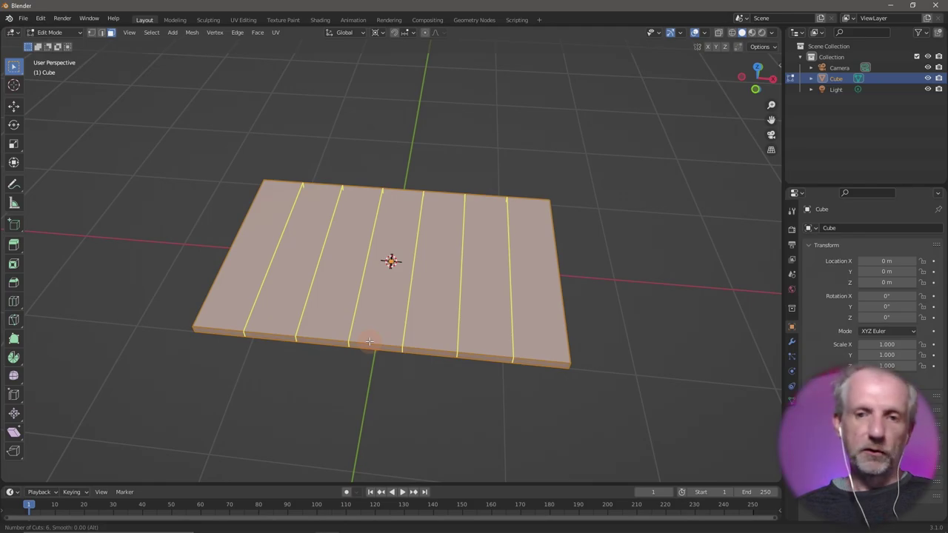
click(370, 341)
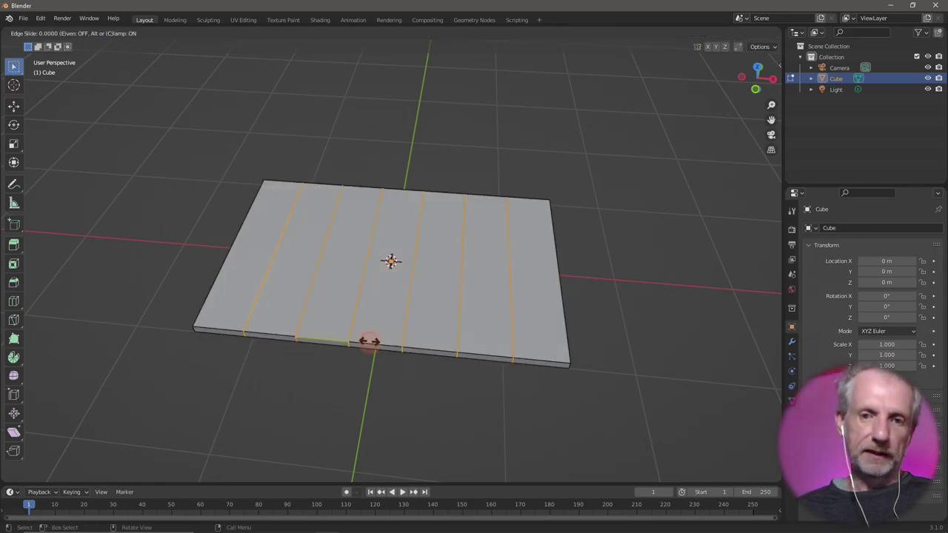
right_click(429, 327)
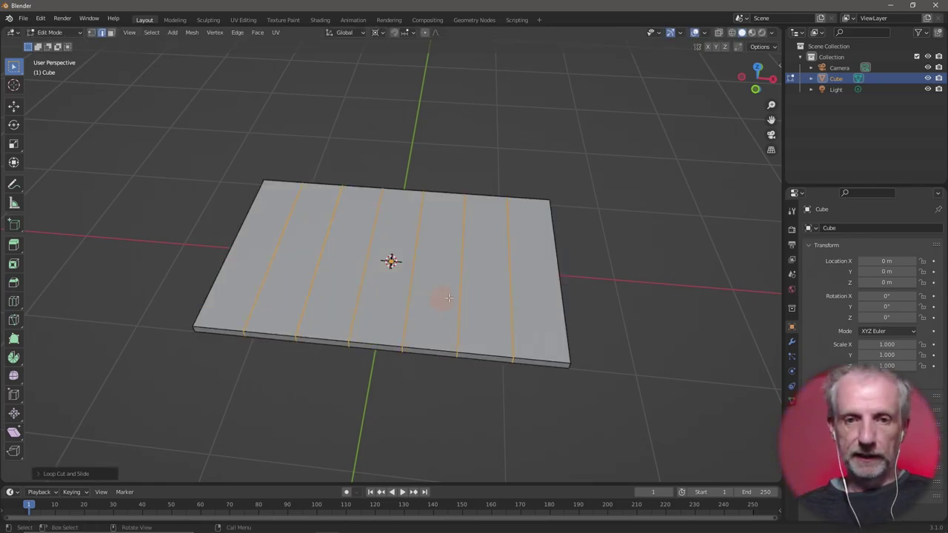
middle_drag(448, 298, 343, 274)
Add four centred loop cuts in the crosswise direction to form a grid.
key(ctrl+r)
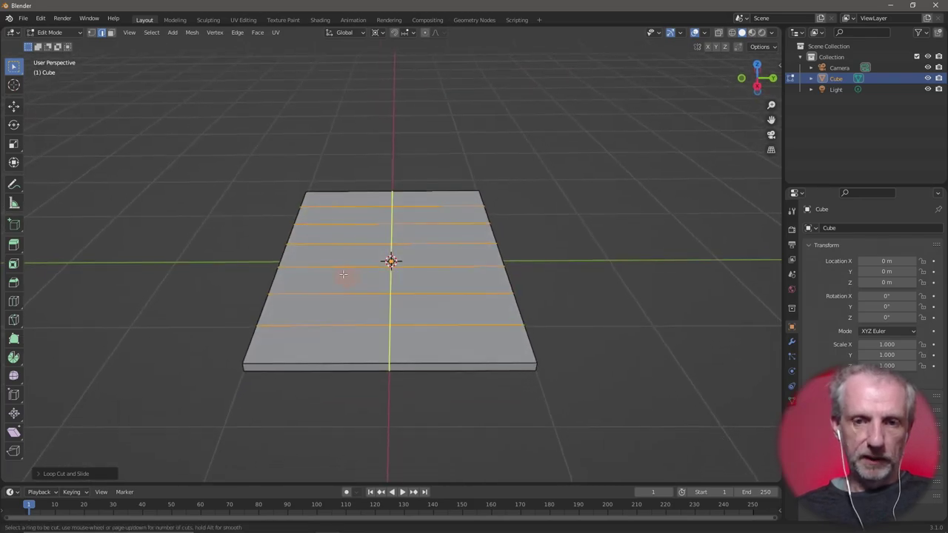
scroll(340, 274, up, 3)
click(340, 274)
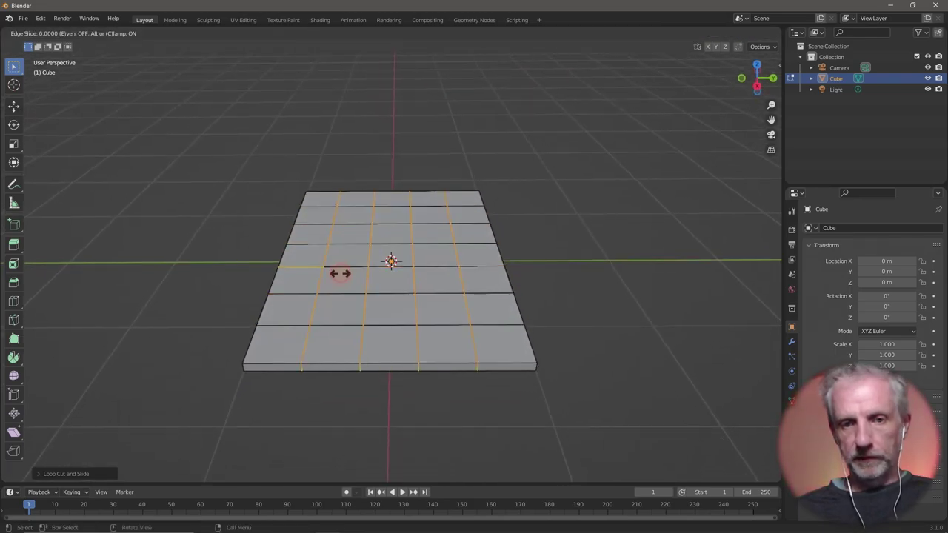
right_click(340, 274)
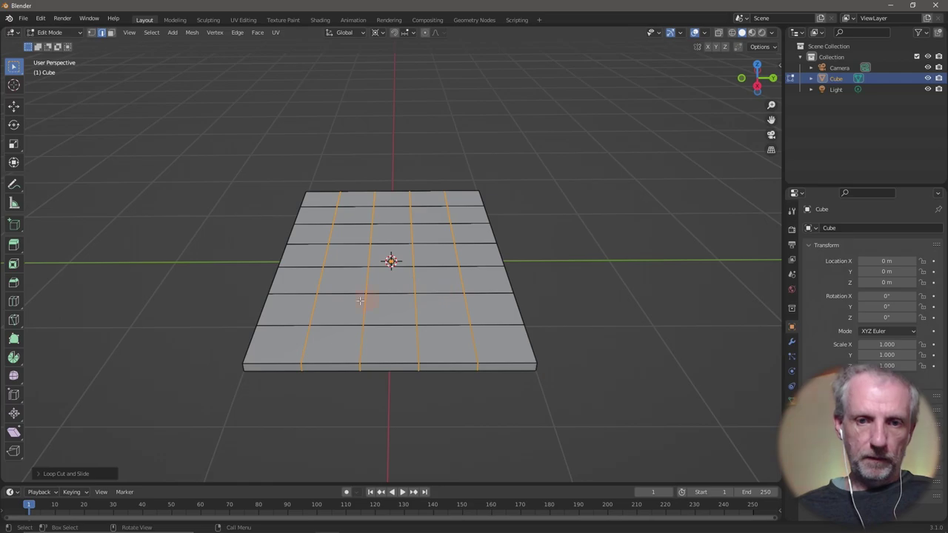
mouse_move(360, 300)
middle_down()
mouse_move(390, 273)
mouse_move(322, 269)
mouse_move(540, 255)
mouse_move(518, 261)
middle_up()
scroll(540, 255, down, 1)
scroll(541, 254, up, 1)
scroll(541, 255, up, 3)
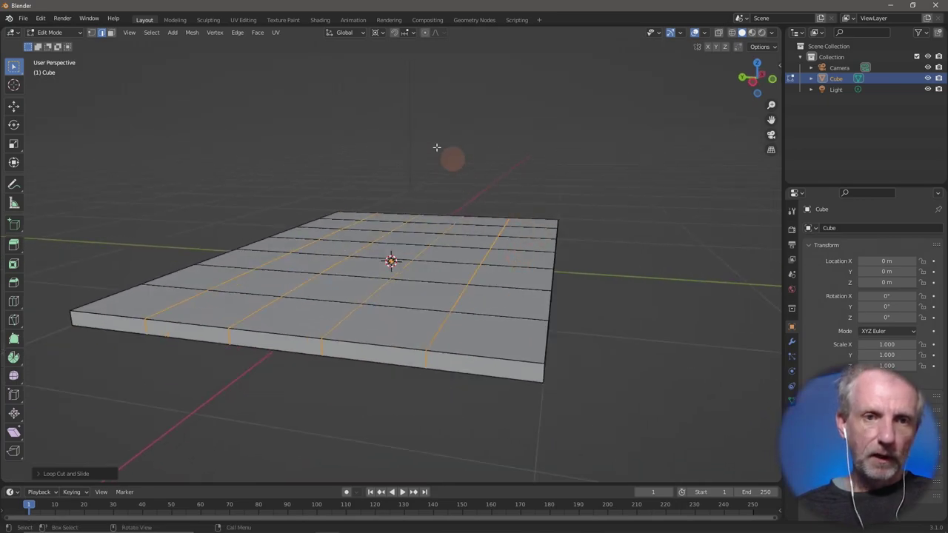
With proportional falloff, dent a face left of centre vertically.
click(112, 31)
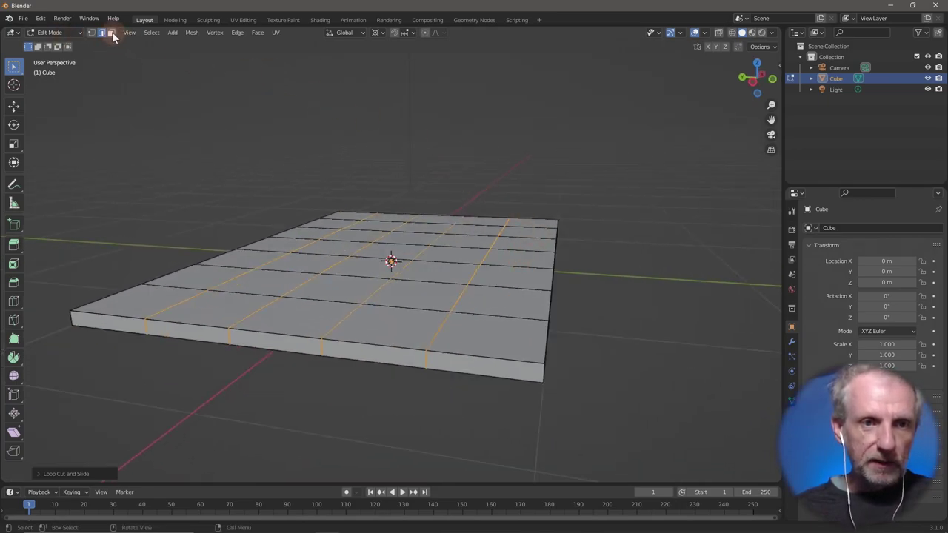
click(324, 265)
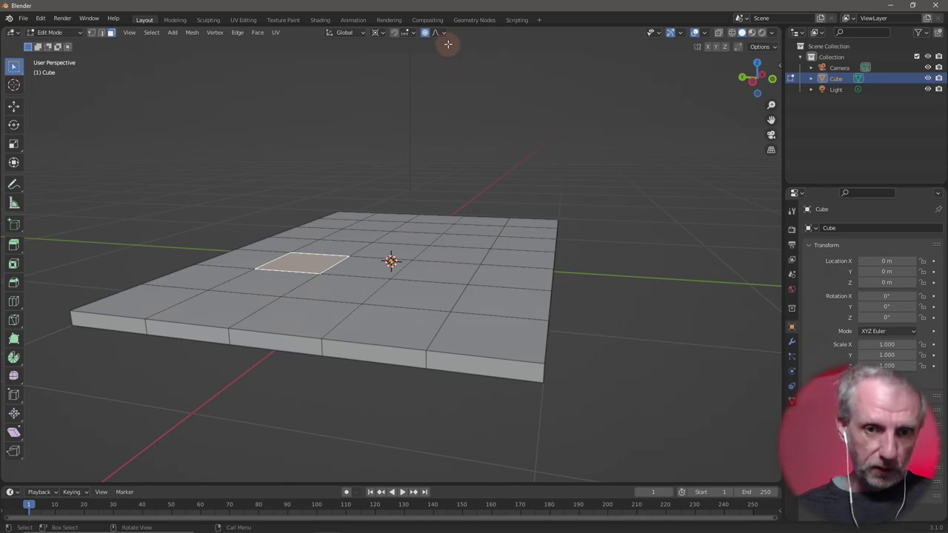
key(g)
key(z)
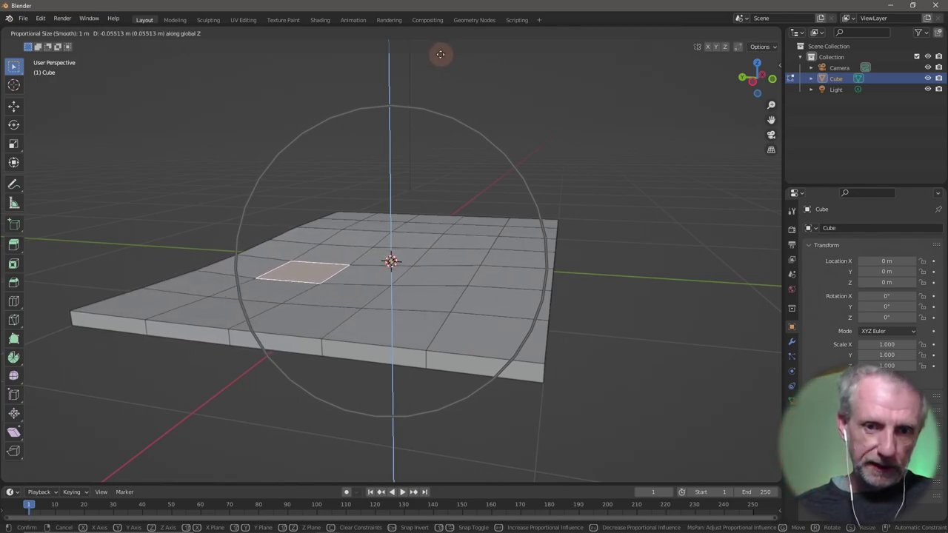
scroll(441, 55, up, 3)
scroll(440, 55, up, 5)
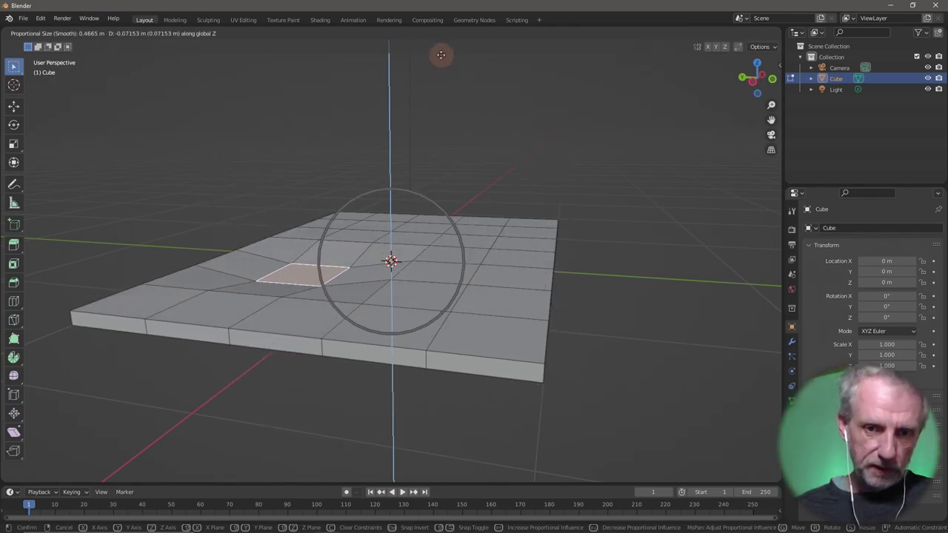
scroll(441, 55, down, 1)
scroll(441, 55, down, 2)
scroll(441, 55, down, 2)
click(441, 55)
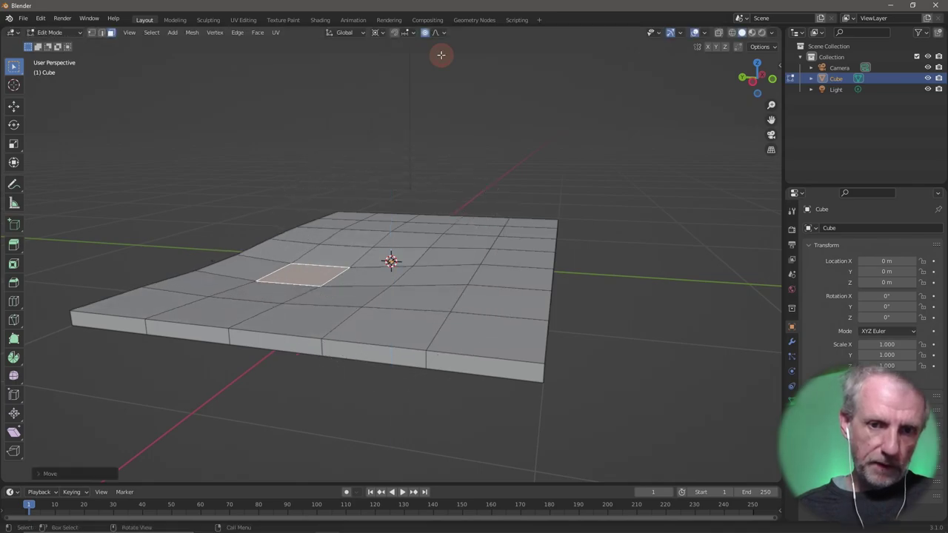
Raise a back-right face, lower a back-edge face, and Z-scale a front face.
click(466, 238)
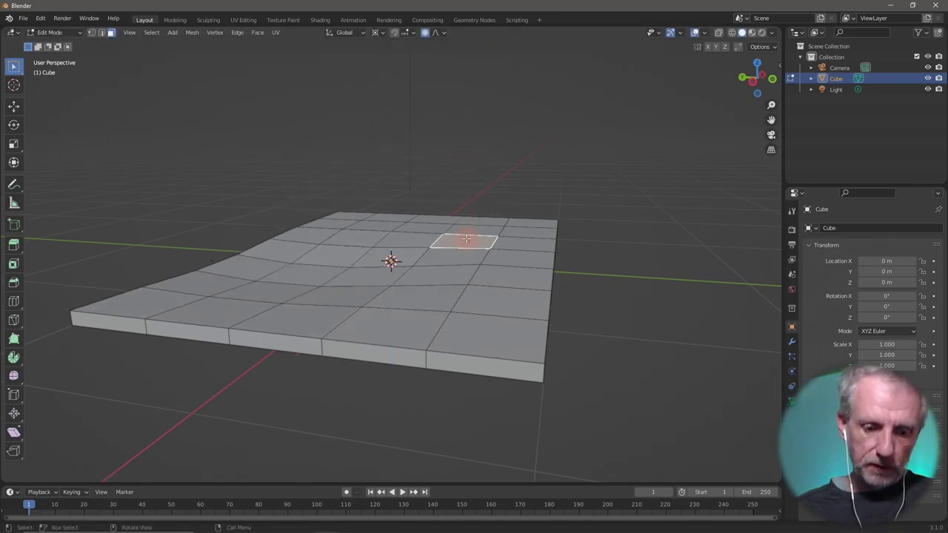
key(g)
key(z)
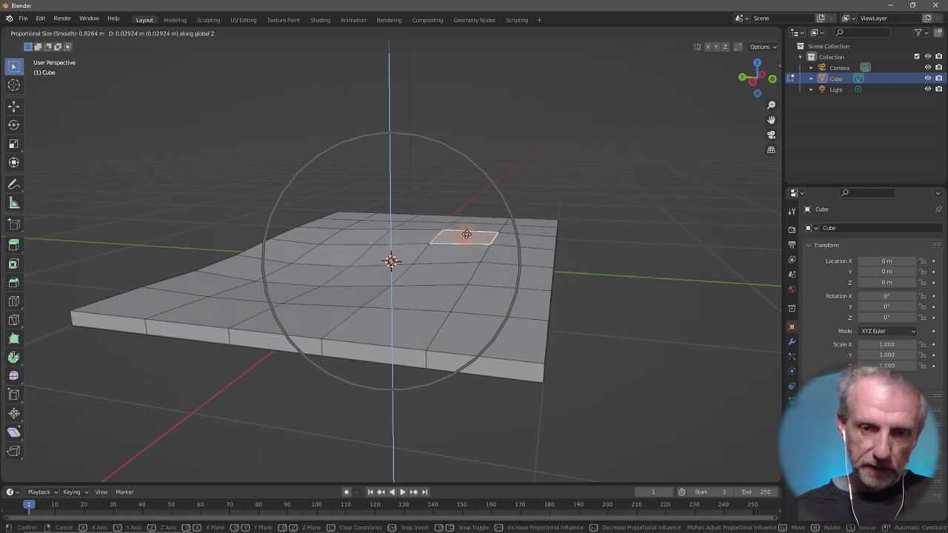
click(423, 222)
click(335, 224)
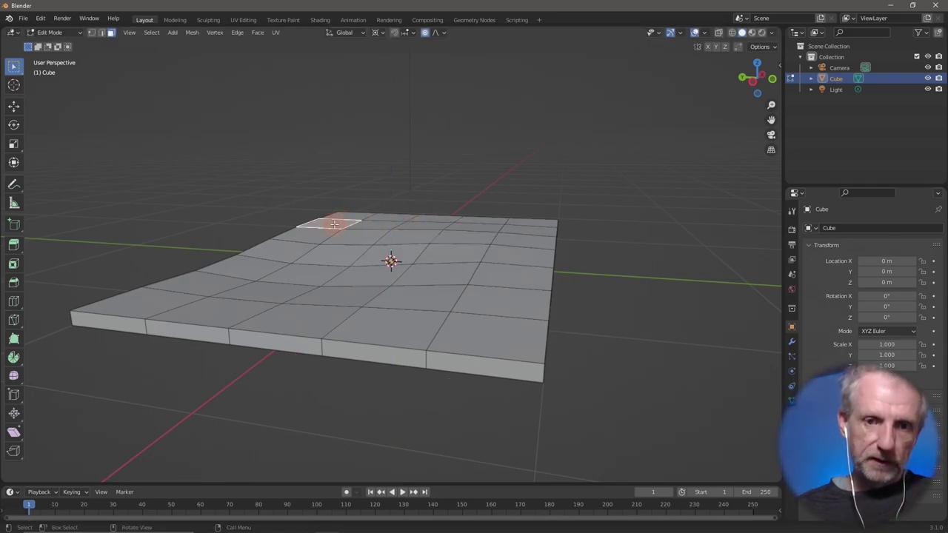
key(g)
key(z)
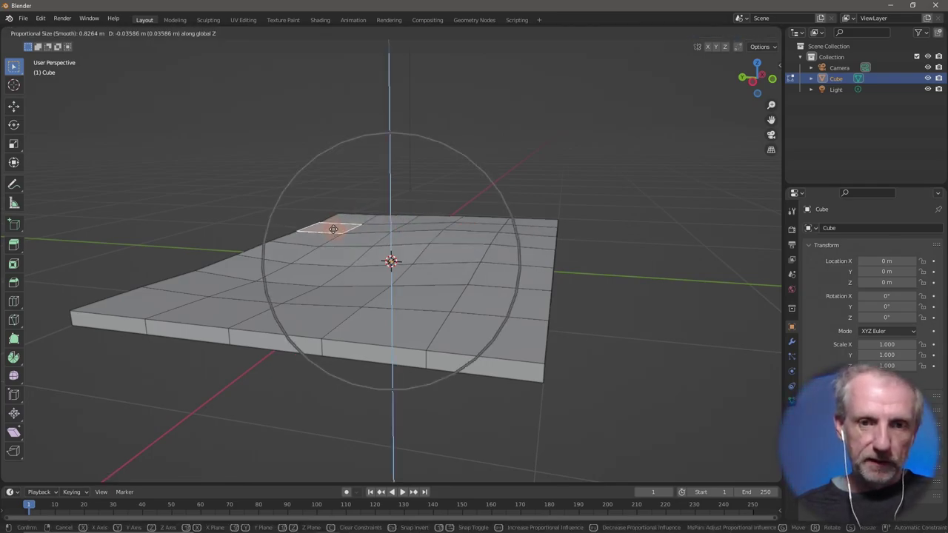
click(334, 229)
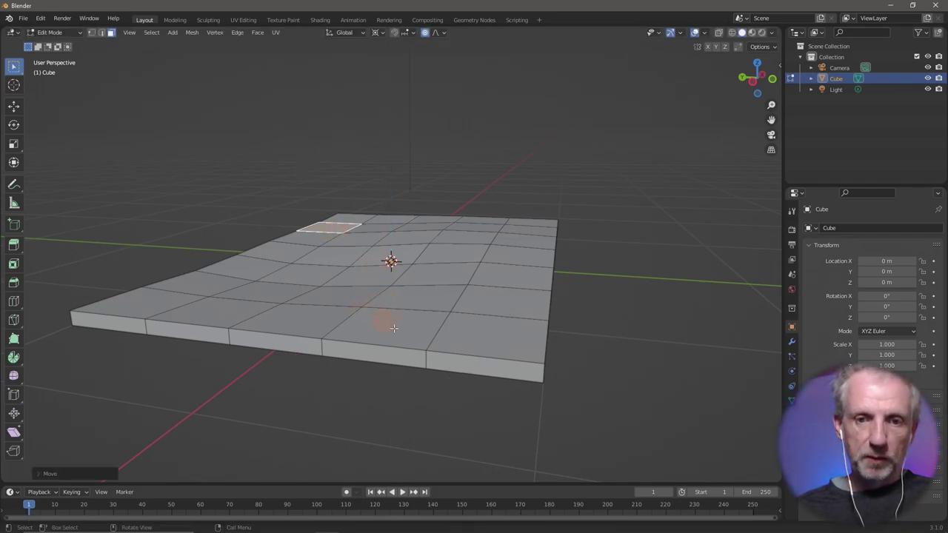
click(433, 302)
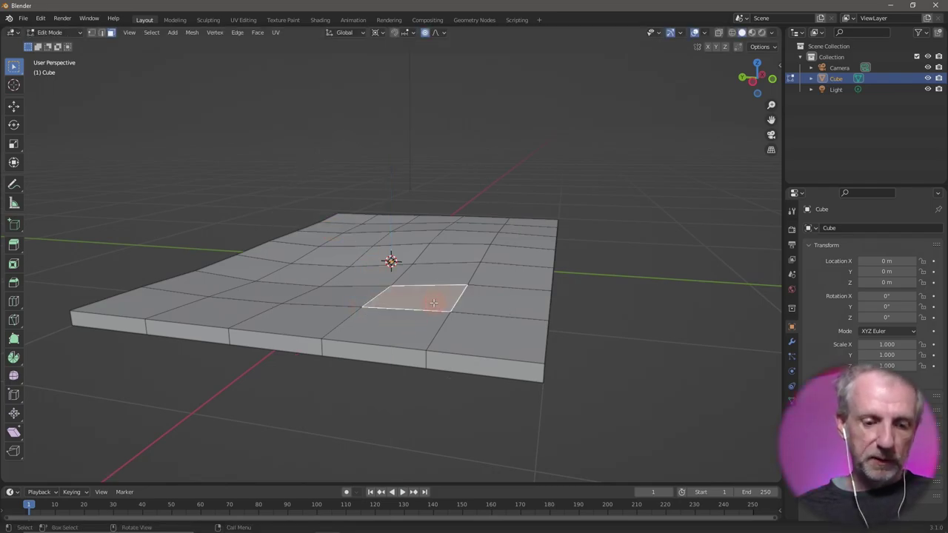
key(s)
key(z)
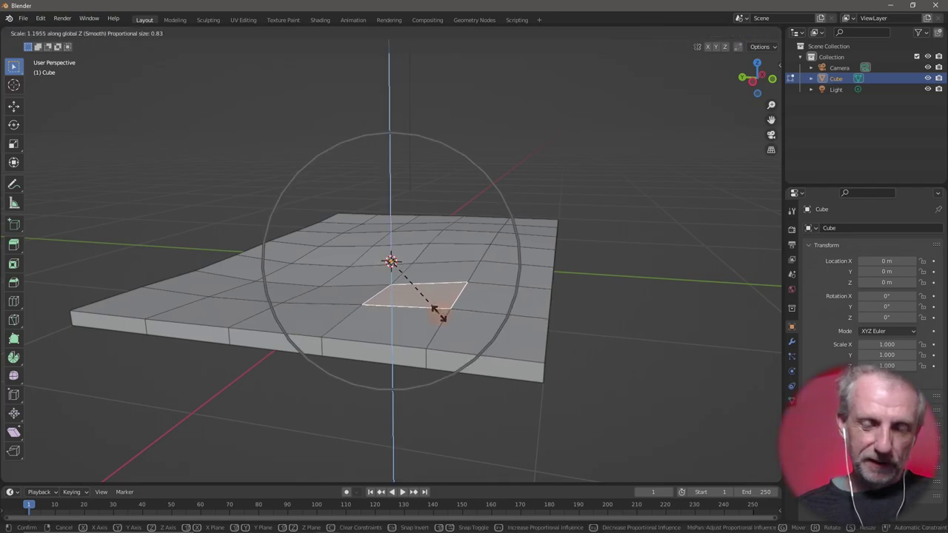
click(442, 317)
Raise another face near the slab's back right along Z.
mouse_move(474, 289)
middle_down()
mouse_move(421, 333)
mouse_move(331, 345)
middle_up()
scroll(345, 333, up, 3)
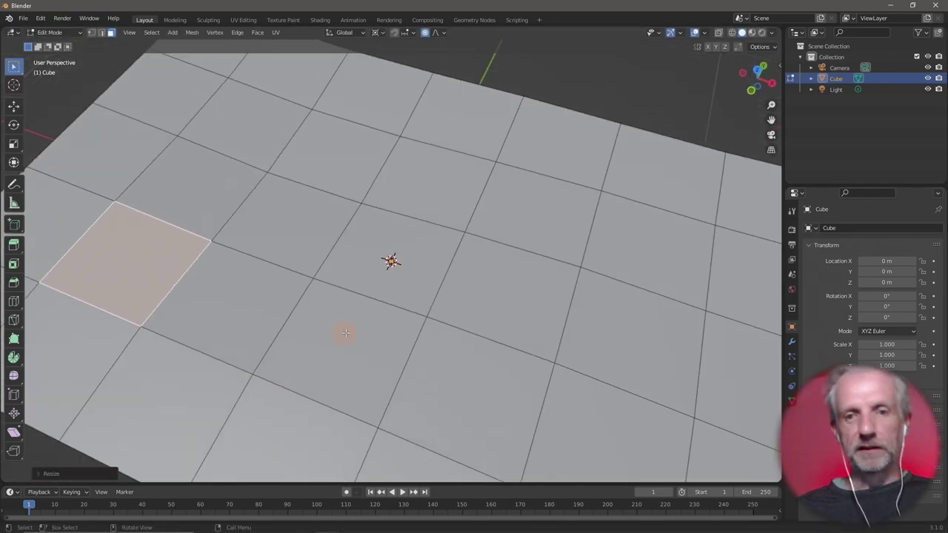
scroll(345, 333, down, 5)
mouse_move(345, 288)
middle_down()
mouse_move(311, 219)
mouse_move(292, 251)
mouse_move(441, 276)
mouse_move(465, 248)
mouse_move(482, 249)
mouse_move(482, 266)
mouse_move(491, 267)
mouse_move(482, 271)
mouse_move(451, 244)
middle_up()
scroll(462, 248, down, 3)
scroll(460, 246, up, 4)
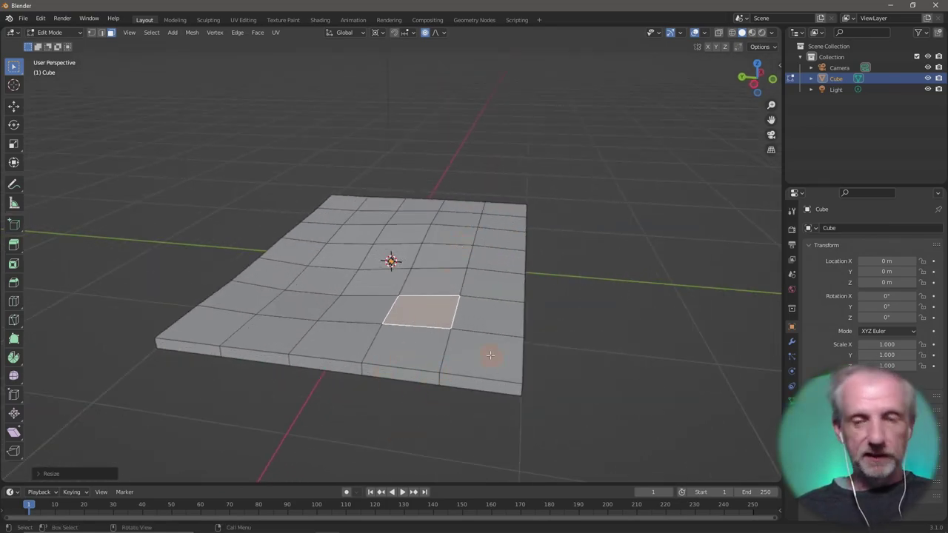
click(464, 234)
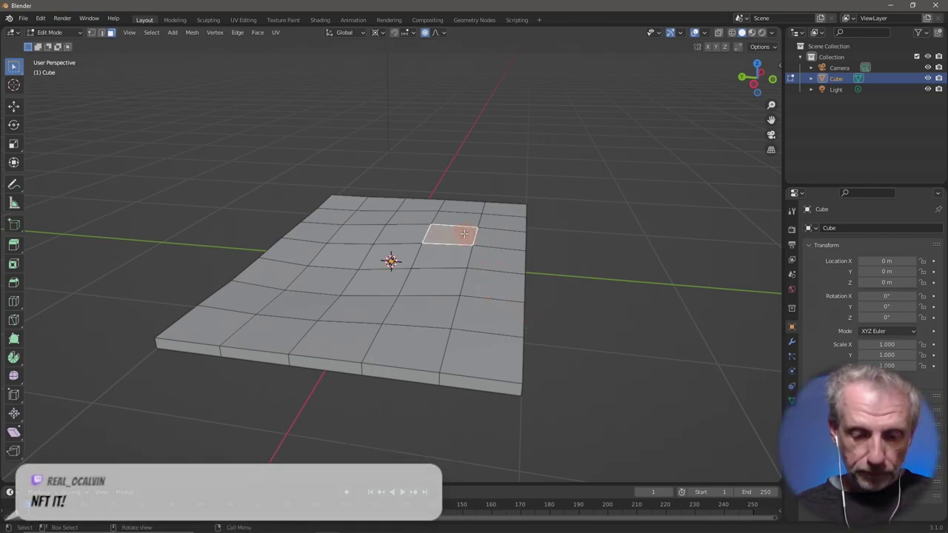
key(g)
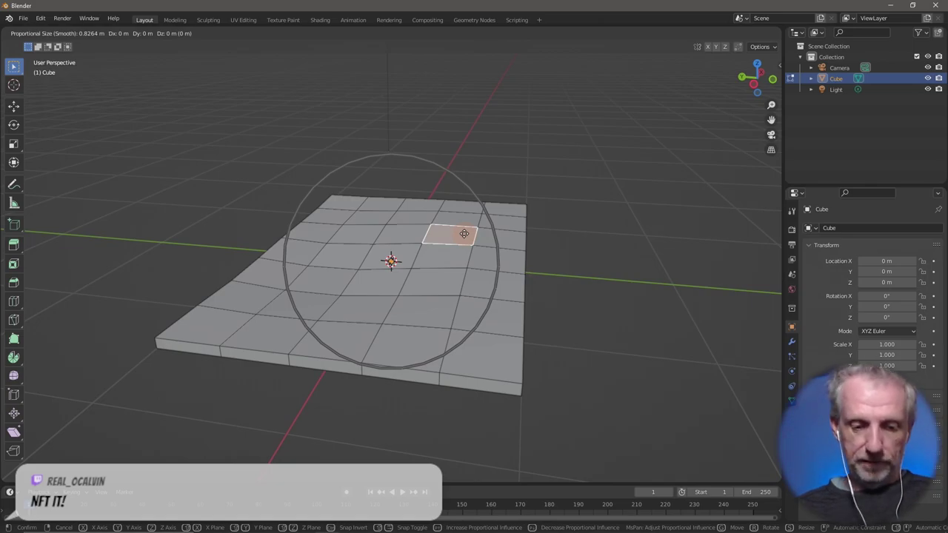
key(z)
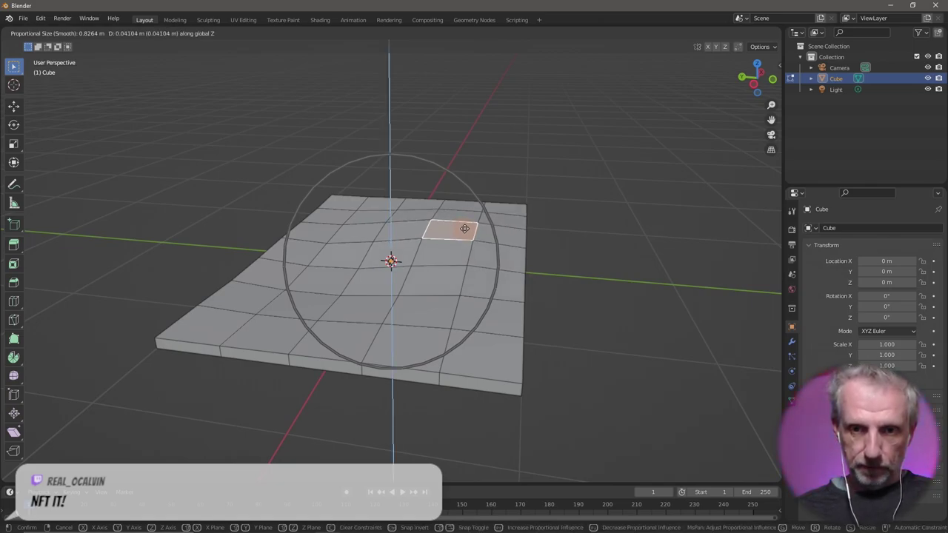
click(464, 228)
Switch to edge select and select the slab's bottom edge loop.
mouse_move(465, 229)
middle_down()
mouse_move(373, 214)
mouse_move(401, 199)
mouse_move(228, 126)
middle_up()
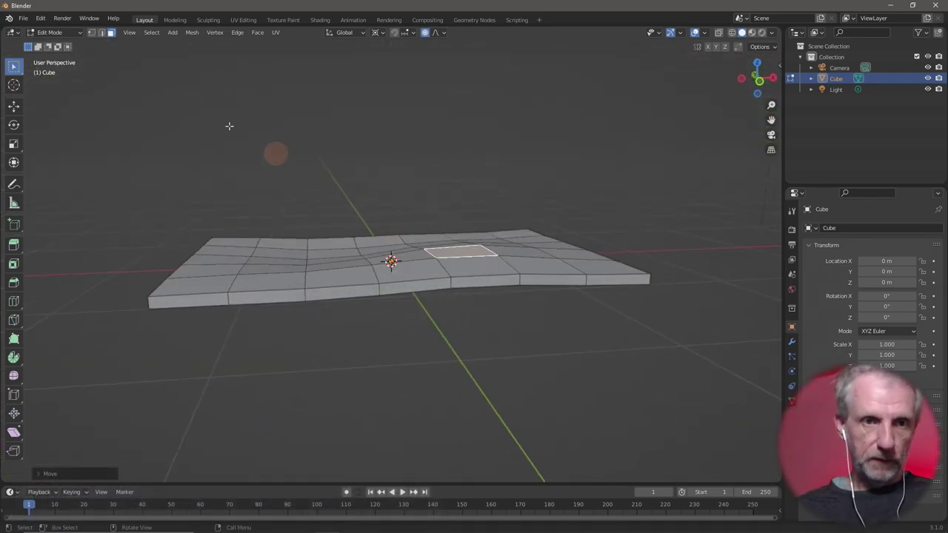
click(101, 33)
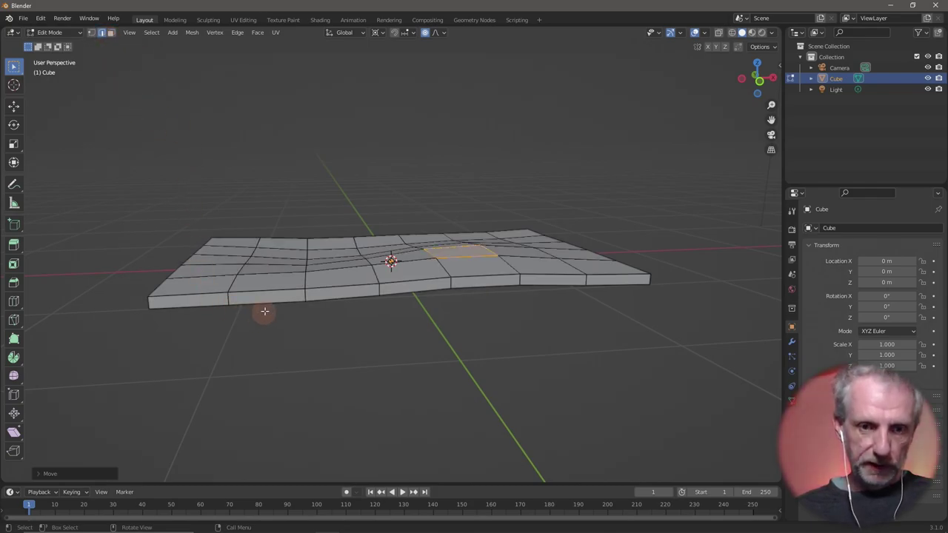
alt+click(277, 301)
mouse_move(323, 260)
middle_down()
mouse_move(332, 258)
mouse_move(213, 258)
middle_up()
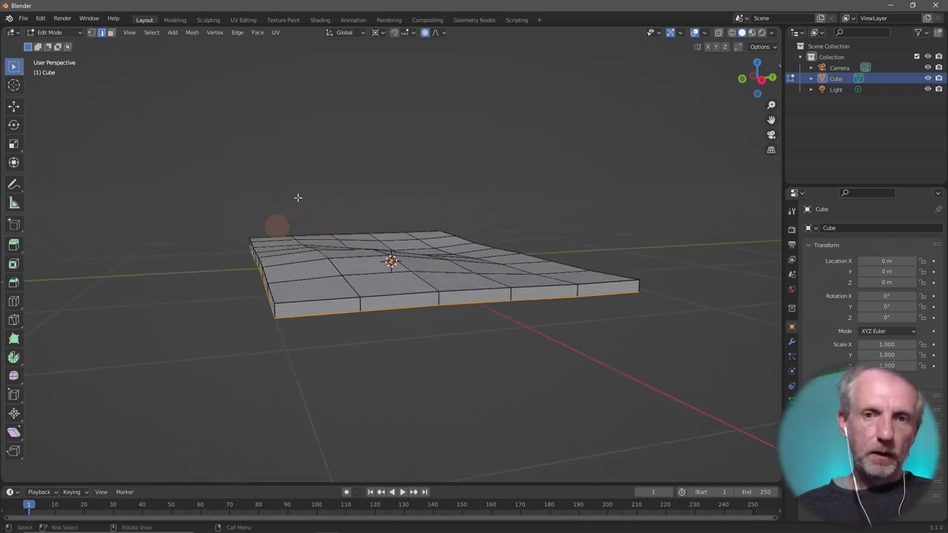
Turn off proportional editing and scale the bottom loop outward, excluding Z.
click(425, 33)
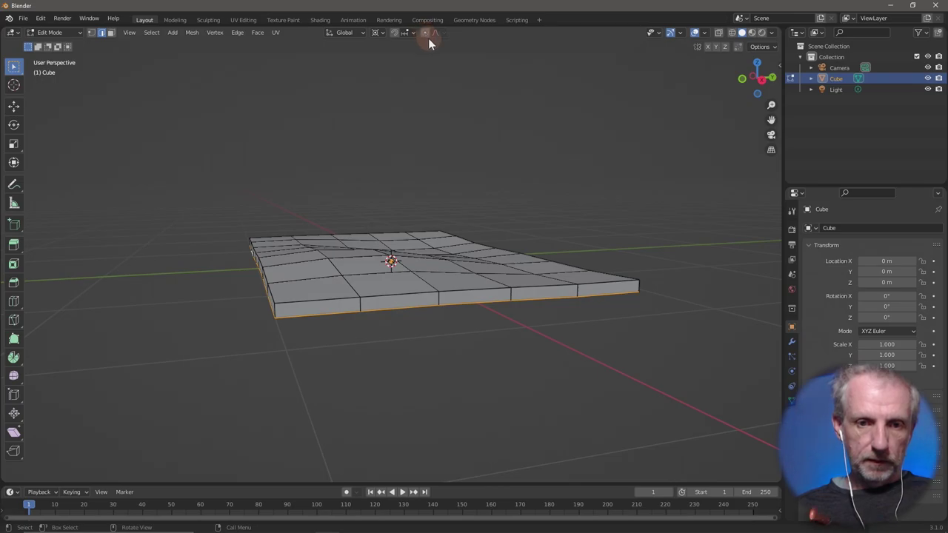
middle_drag(425, 206, 452, 301)
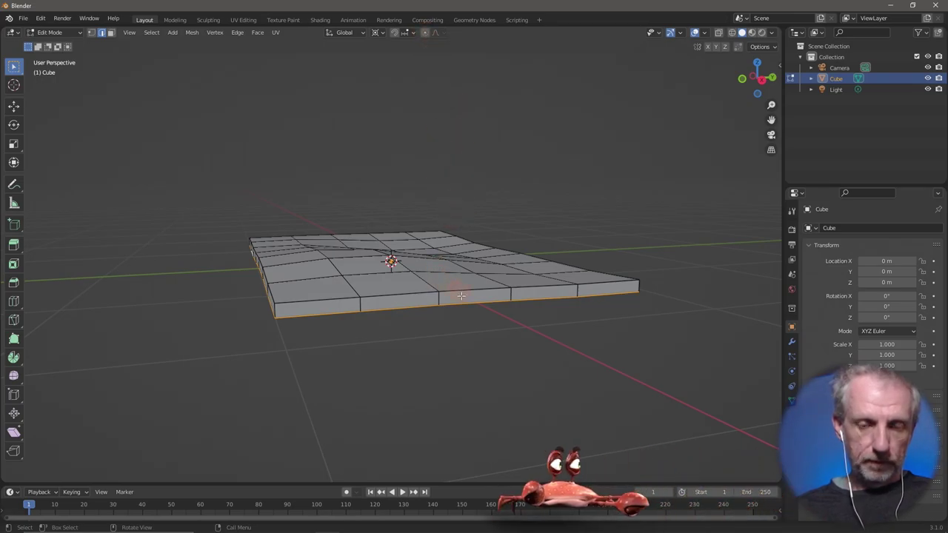
key(s)
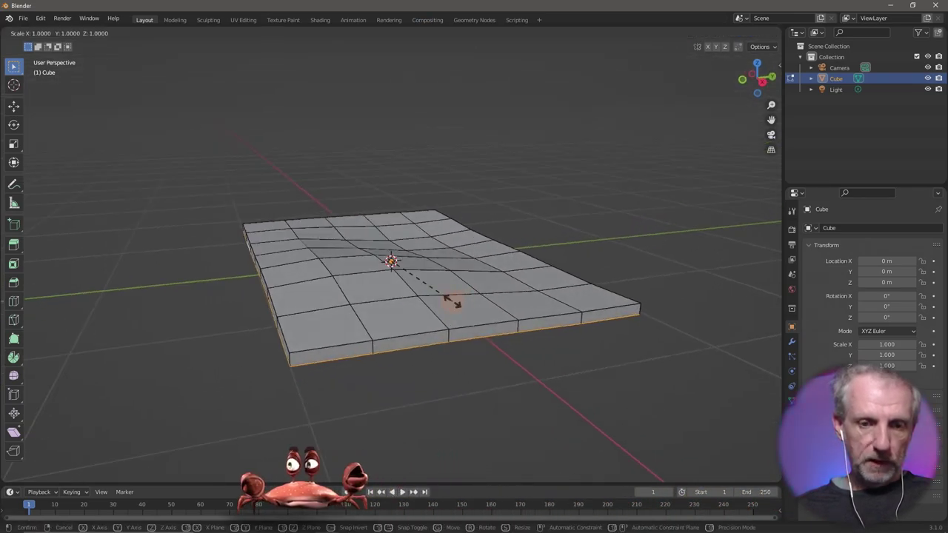
key(shift+z)
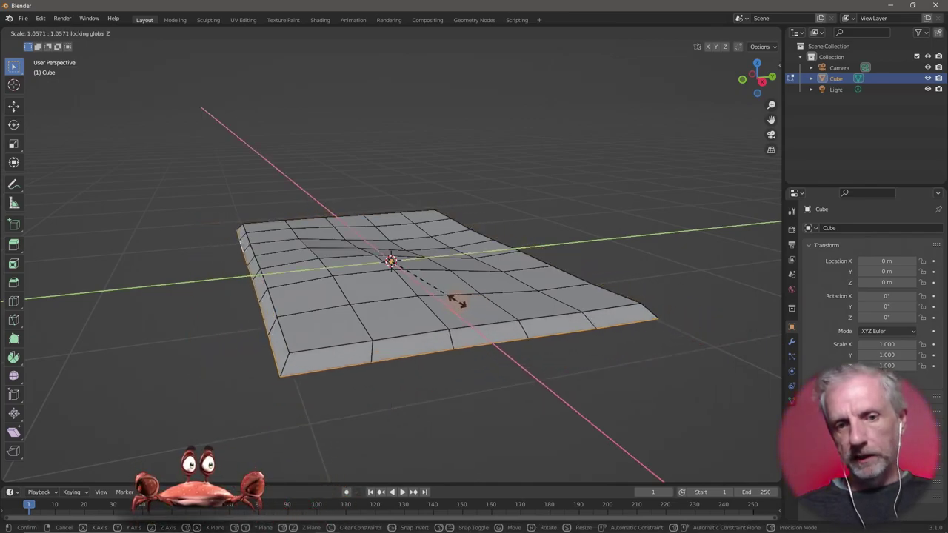
click(457, 300)
mouse_move(409, 264)
middle_down()
mouse_move(427, 282)
mouse_move(203, 264)
mouse_move(180, 301)
mouse_move(123, 284)
mouse_move(77, 369)
mouse_move(34, 292)
mouse_move(764, 274)
mouse_move(51, 271)
middle_up()
Undo the overly wide flare and rescale the bottom loop by a smaller amount.
key(ctrl+z)
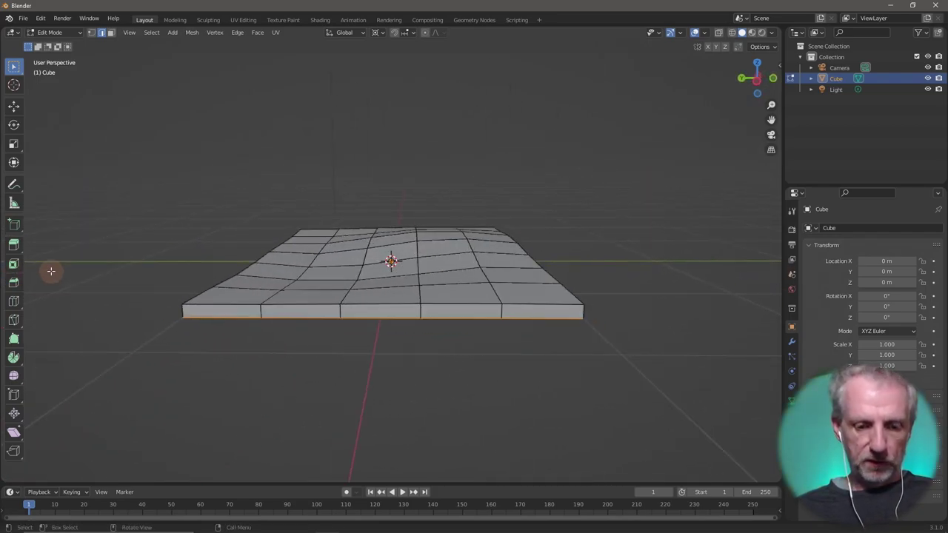
key(s)
key(shift+z)
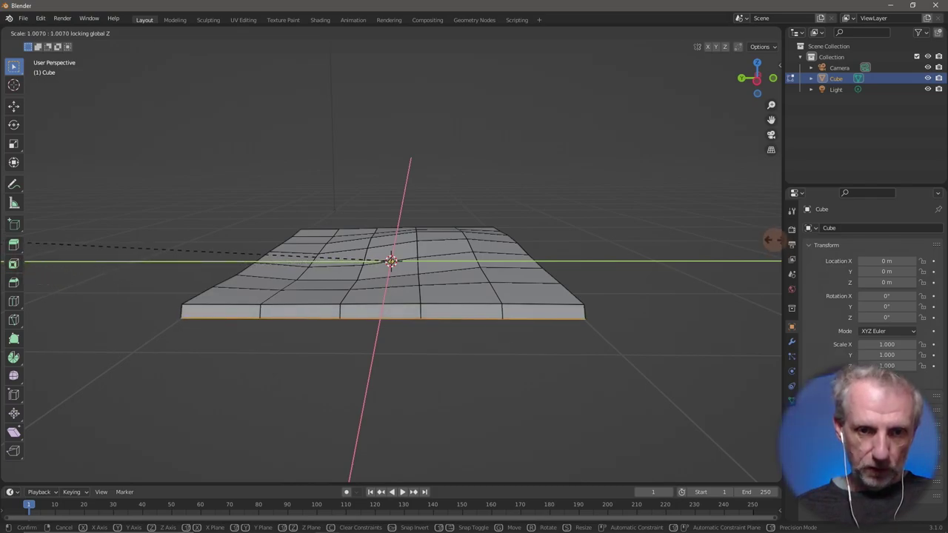
click(720, 196)
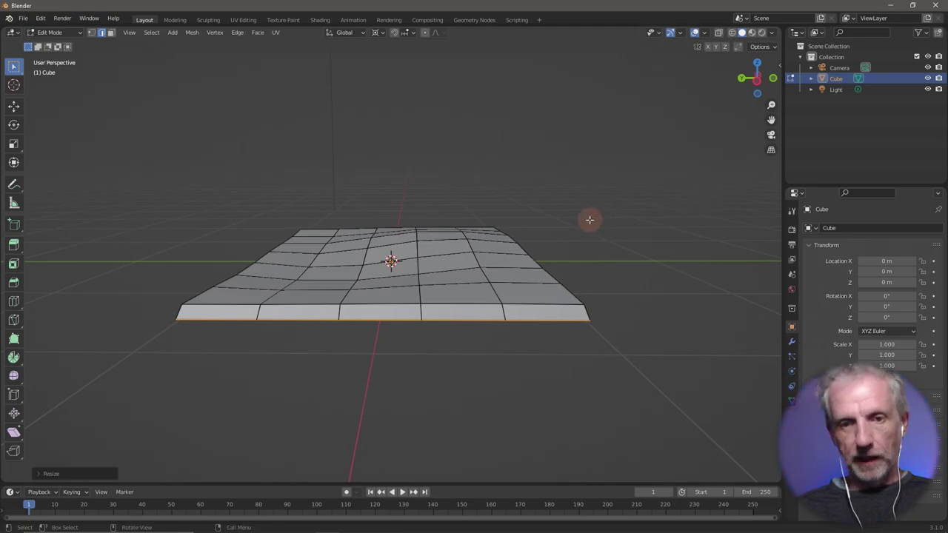
mouse_move(590, 220)
middle_down()
mouse_move(676, 281)
mouse_move(696, 281)
mouse_move(703, 250)
mouse_move(694, 241)
mouse_move(704, 330)
mouse_move(711, 318)
mouse_move(701, 321)
middle_up()
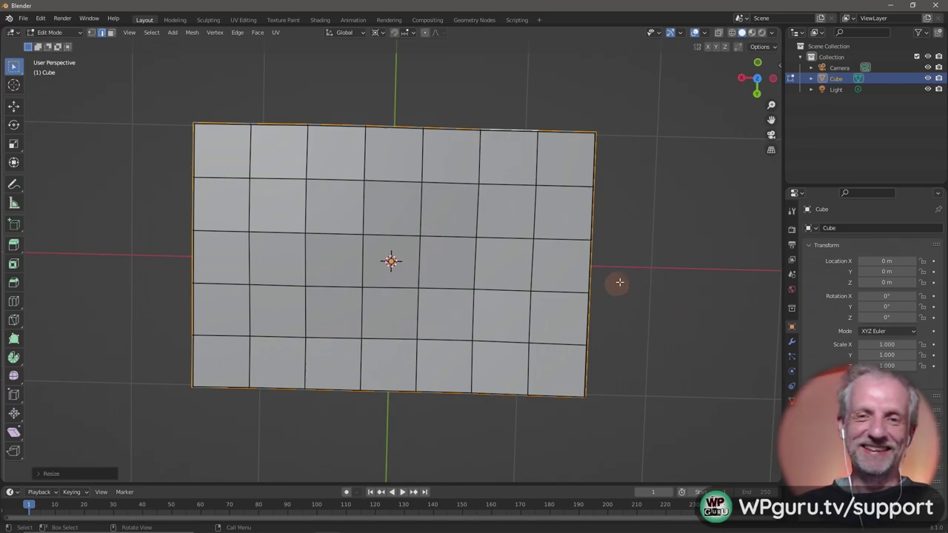
mouse_move(618, 282)
middle_down()
mouse_move(649, 186)
mouse_move(672, 185)
mouse_move(612, 186)
mouse_move(599, 200)
middle_up()
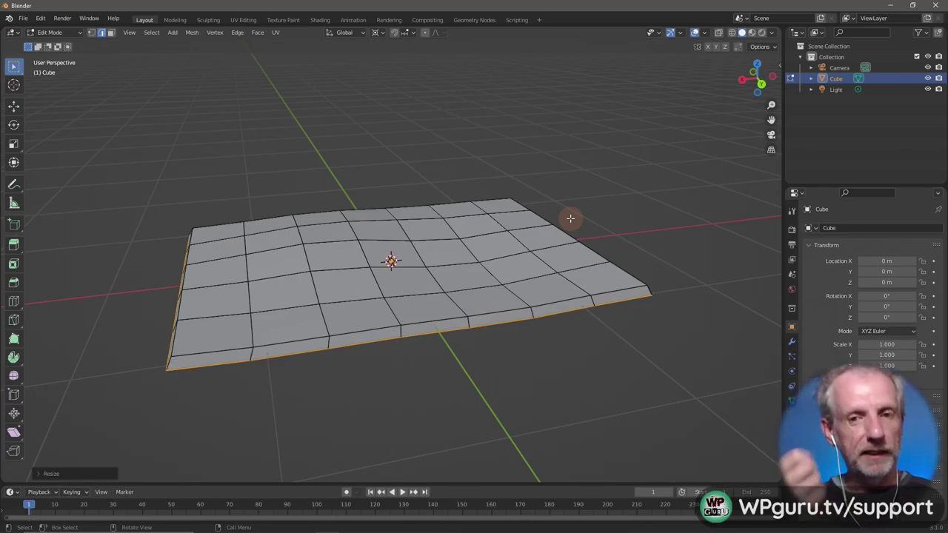
mouse_move(489, 197)
middle_down()
mouse_move(504, 215)
mouse_move(455, 197)
mouse_move(477, 204)
mouse_move(432, 214)
middle_up()
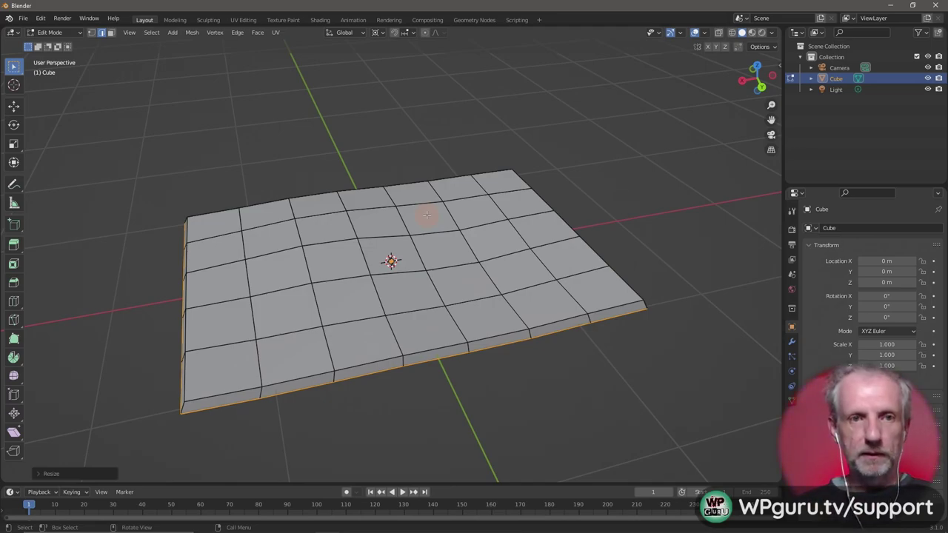
Smart UV Project all of the slab's faces in UV Editing, then go back to the Layout workspace.
click(245, 20)
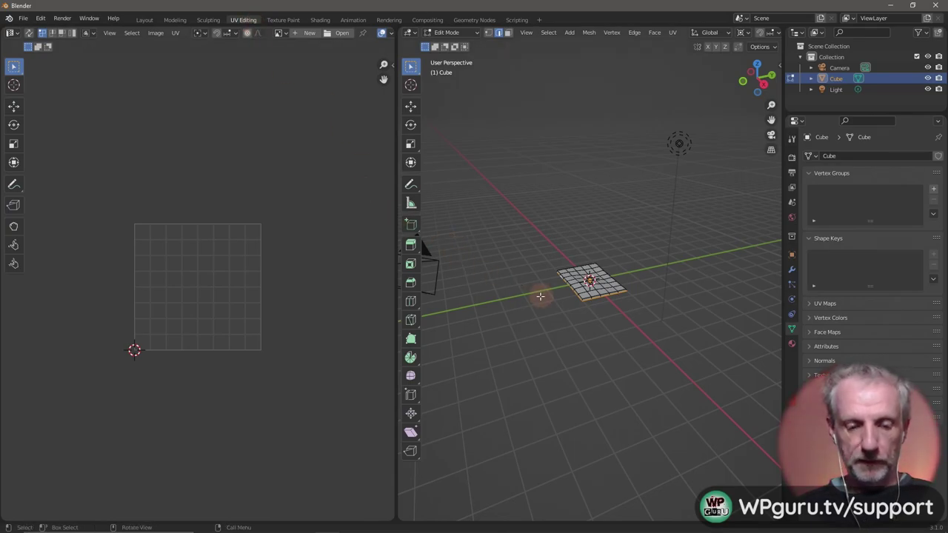
click(509, 33)
key(a)
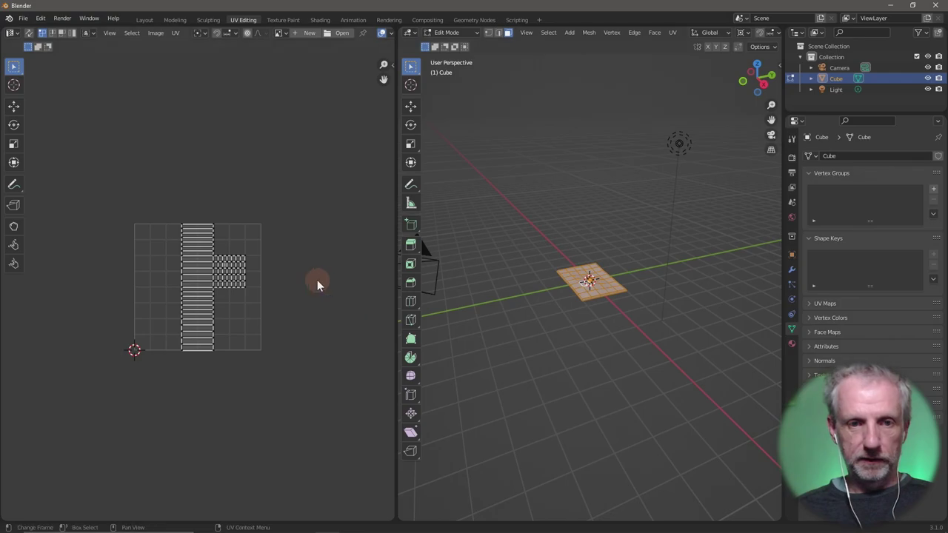
scroll(317, 285, up, 2)
scroll(317, 285, up, 2)
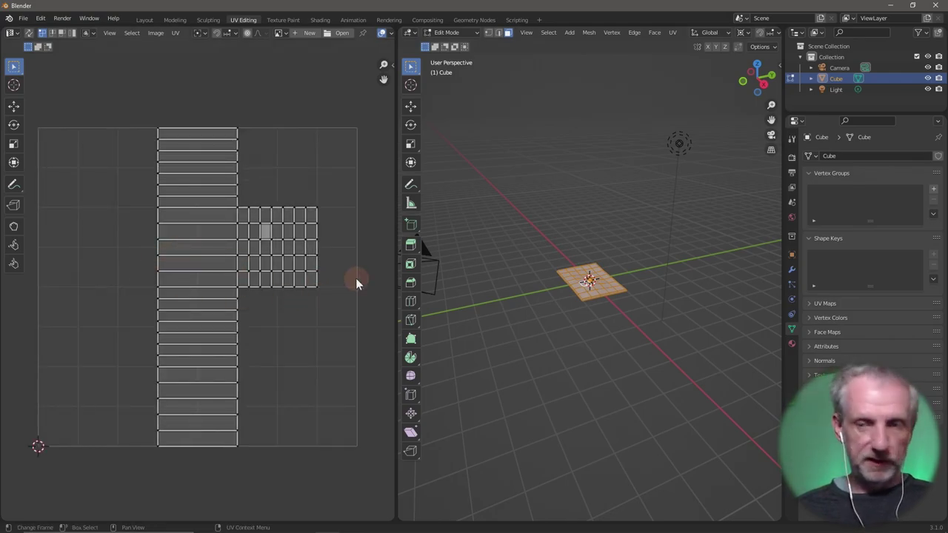
click(668, 32)
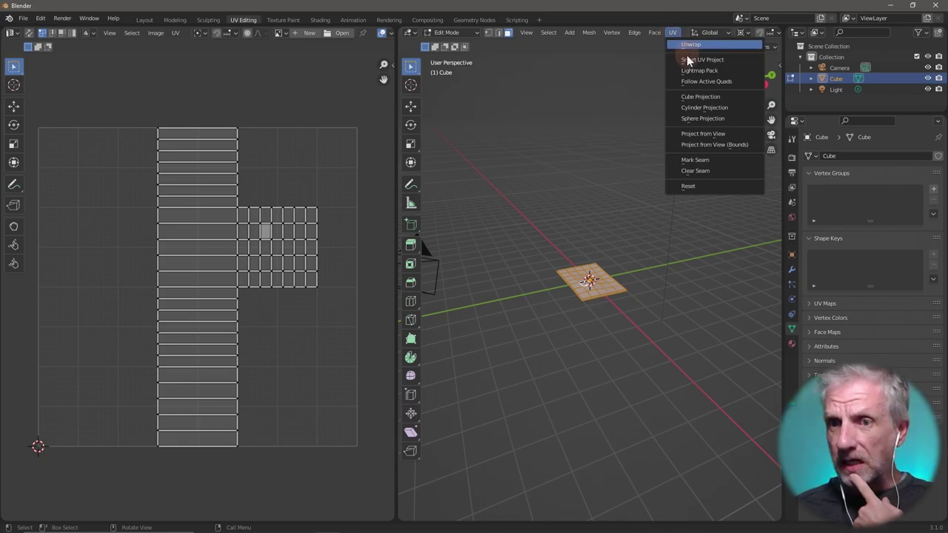
click(686, 55)
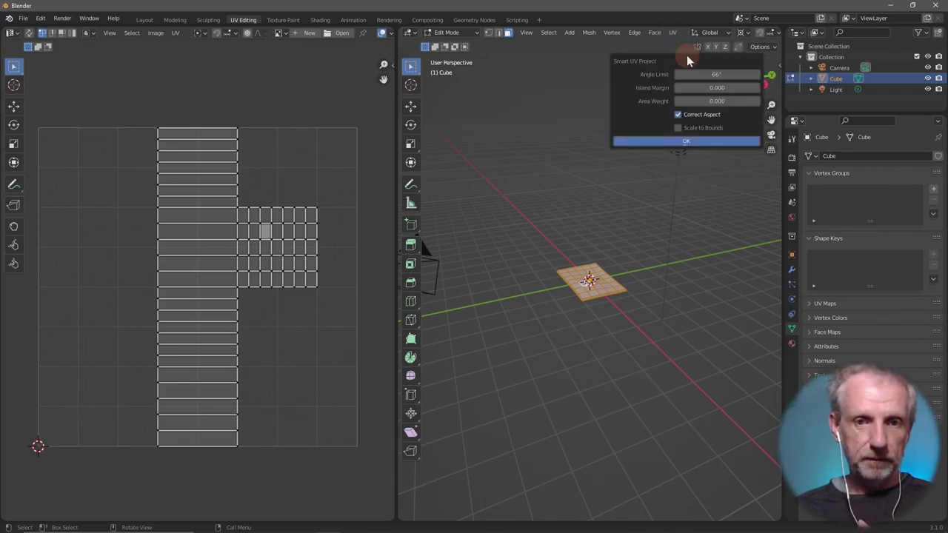
click(679, 141)
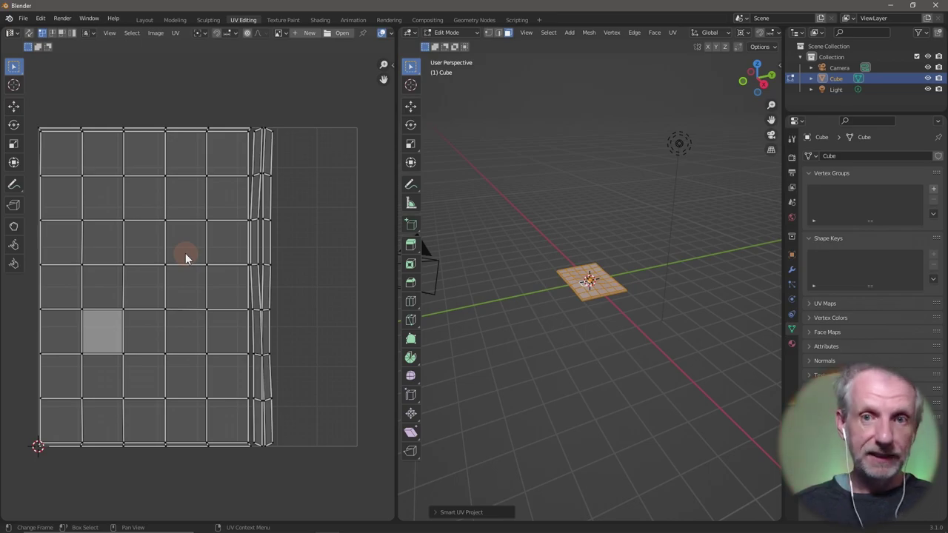
click(145, 20)
scroll(332, 206, down, 2)
Rotate the flat plane 90° so it stands upright.
scroll(331, 206, down, 2)
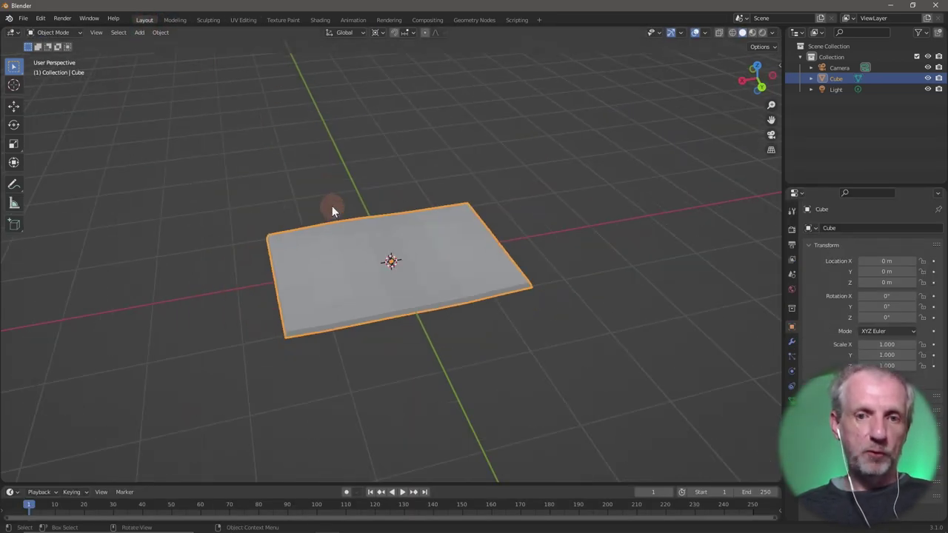
mouse_move(331, 205)
middle_down()
mouse_move(380, 209)
mouse_move(269, 200)
mouse_move(256, 197)
mouse_move(257, 169)
mouse_move(254, 179)
middle_up()
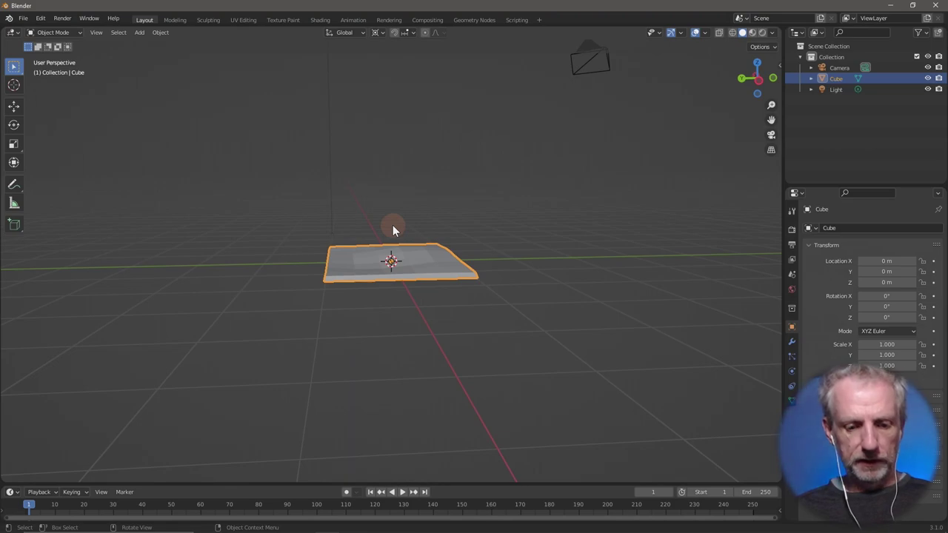
text(r90)
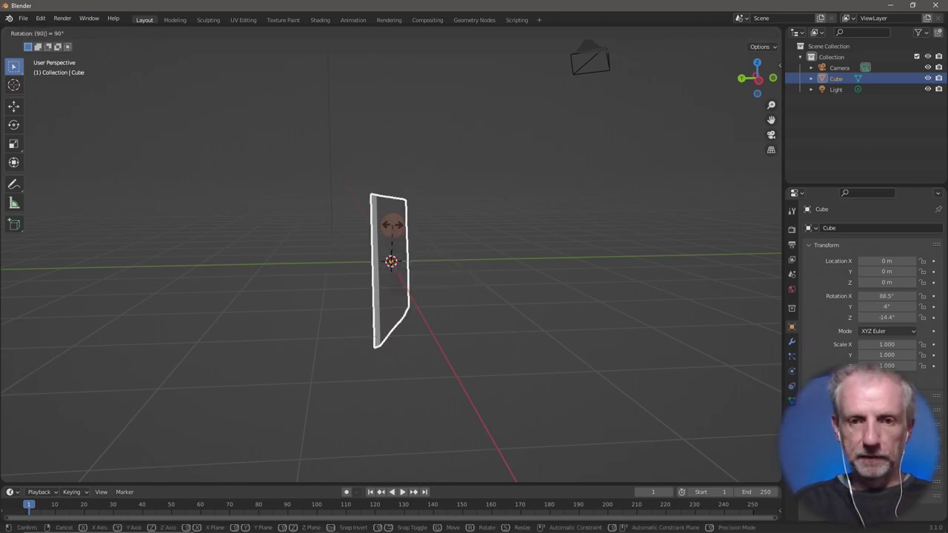
key(Return)
Raise the plane along Z so its bottom edge sits on the ground.
mouse_move(408, 254)
middle_down()
mouse_move(505, 276)
mouse_move(692, 288)
mouse_move(667, 297)
mouse_move(628, 272)
mouse_move(672, 278)
mouse_move(762, 263)
mouse_move(740, 249)
mouse_move(745, 264)
mouse_move(728, 261)
middle_up()
scroll(738, 252, up, 1)
scroll(722, 260, up, 2)
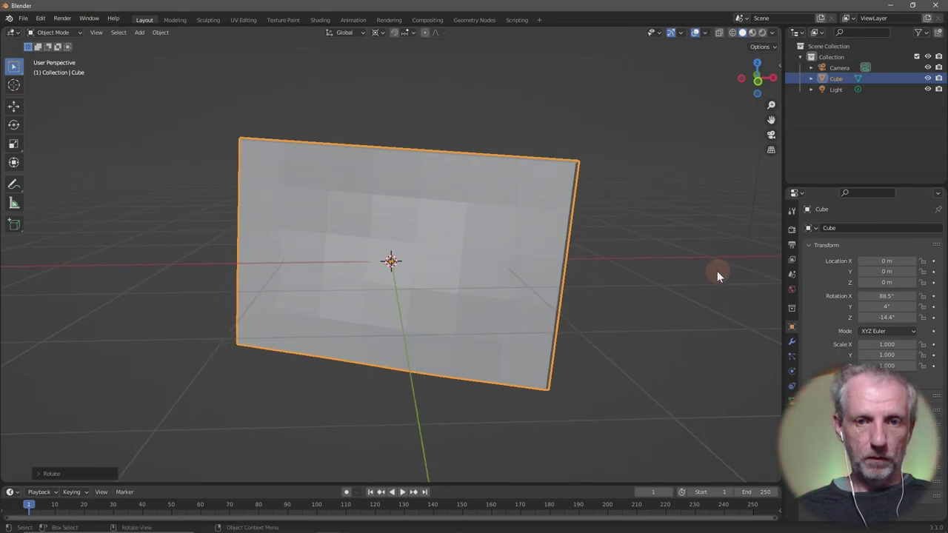
key(g)
key(z)
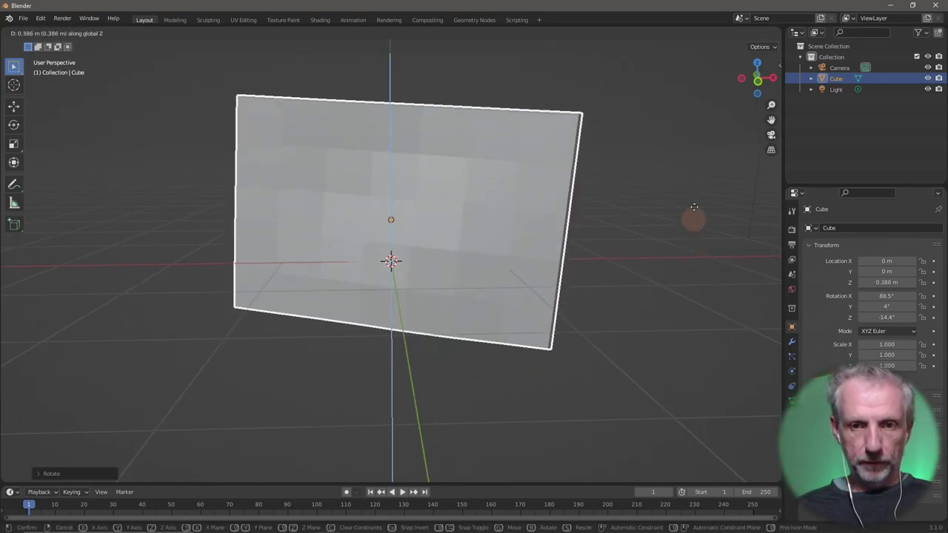
click(677, 149)
Straighten the plane's rotation in the front orthographic view.
mouse_move(628, 199)
middle_down()
mouse_move(554, 227)
mouse_move(626, 207)
mouse_move(630, 195)
mouse_move(606, 204)
mouse_move(607, 194)
mouse_move(575, 227)
mouse_move(593, 302)
middle_up()
key(KP_1)
key(KP_1)
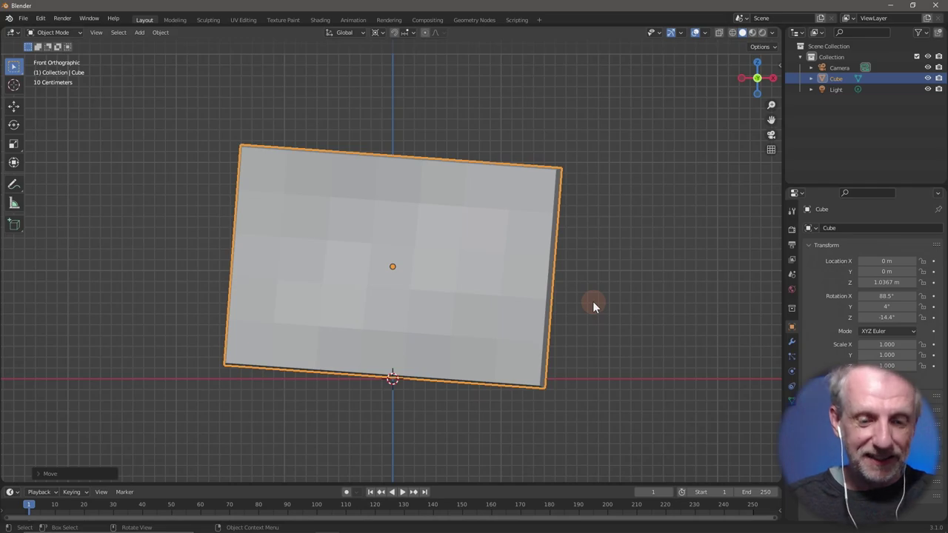
key(r)
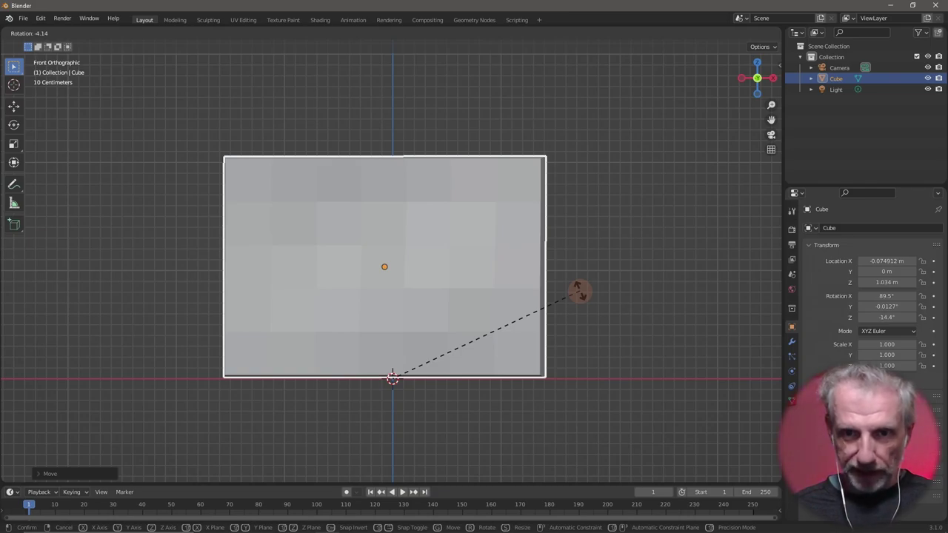
click(579, 292)
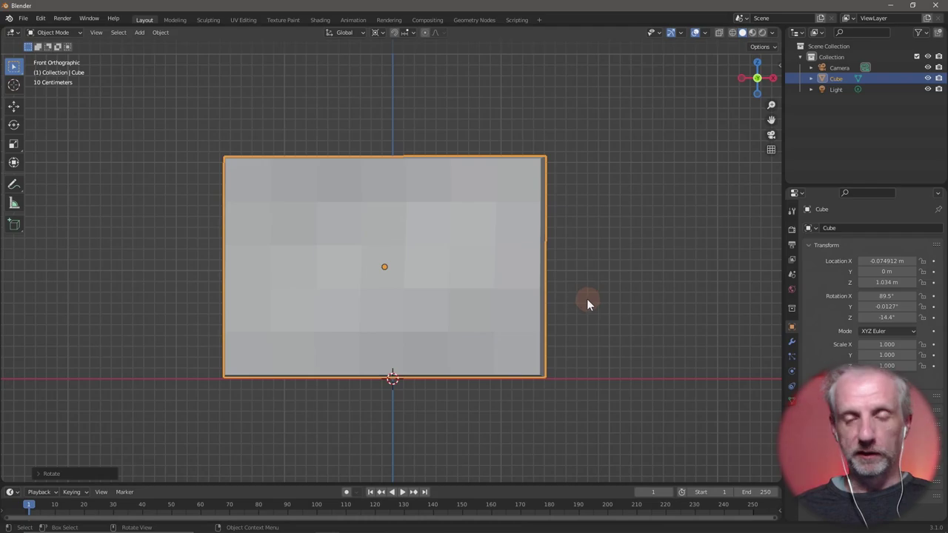
Rotate the plane in top orthographic view so it lines up square with the axes.
middle_drag(586, 302, 481, 373)
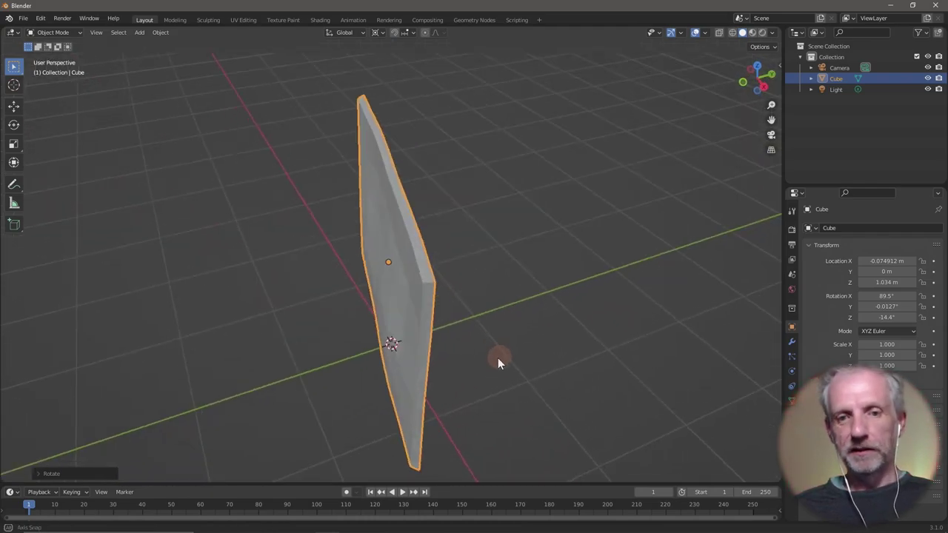
key(KP_3)
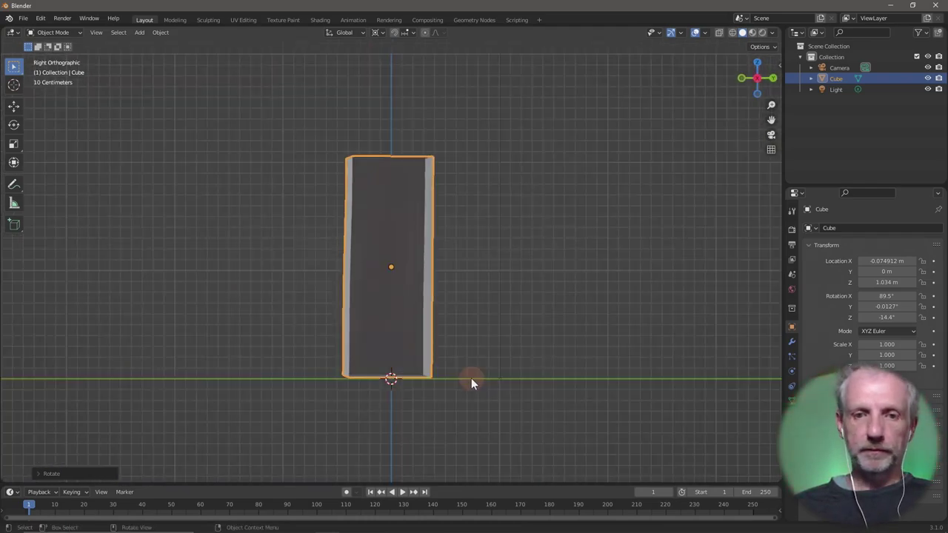
key(r)
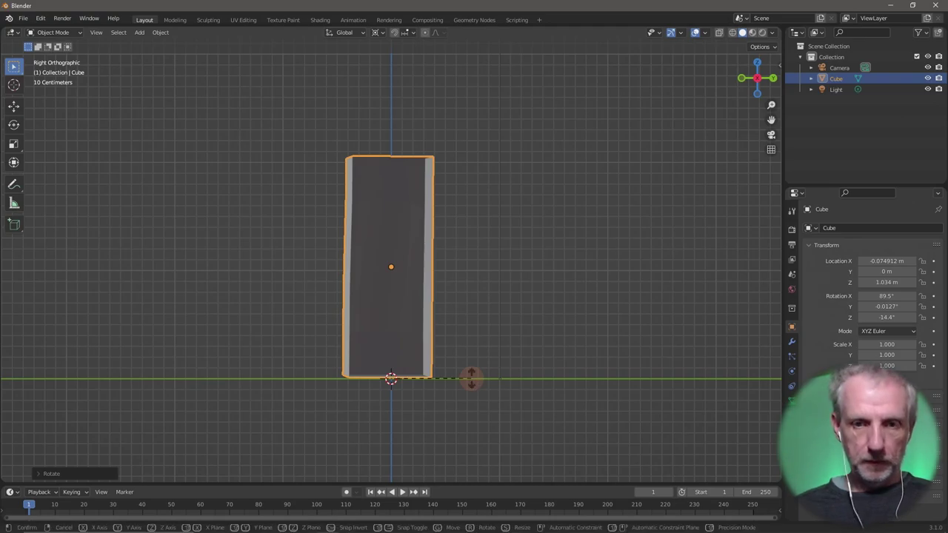
right_click(456, 390)
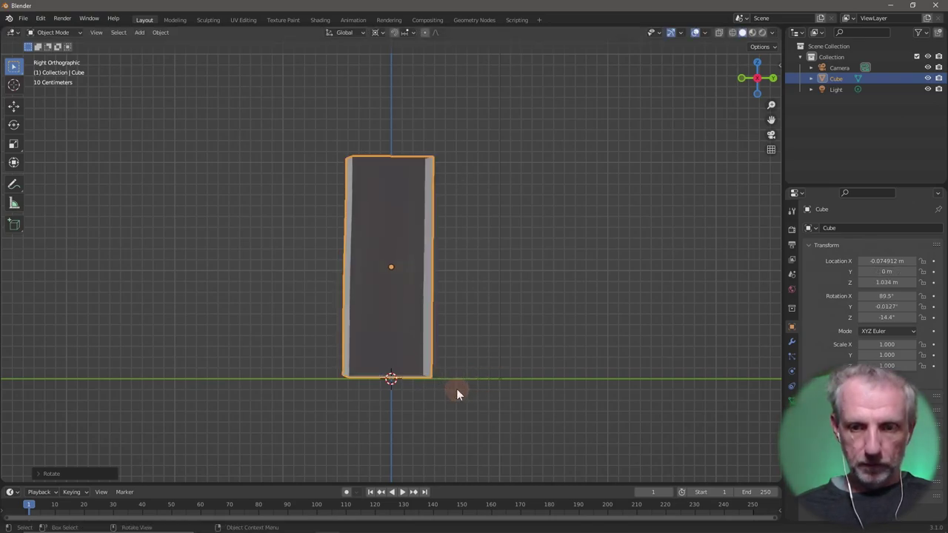
key(KP_1)
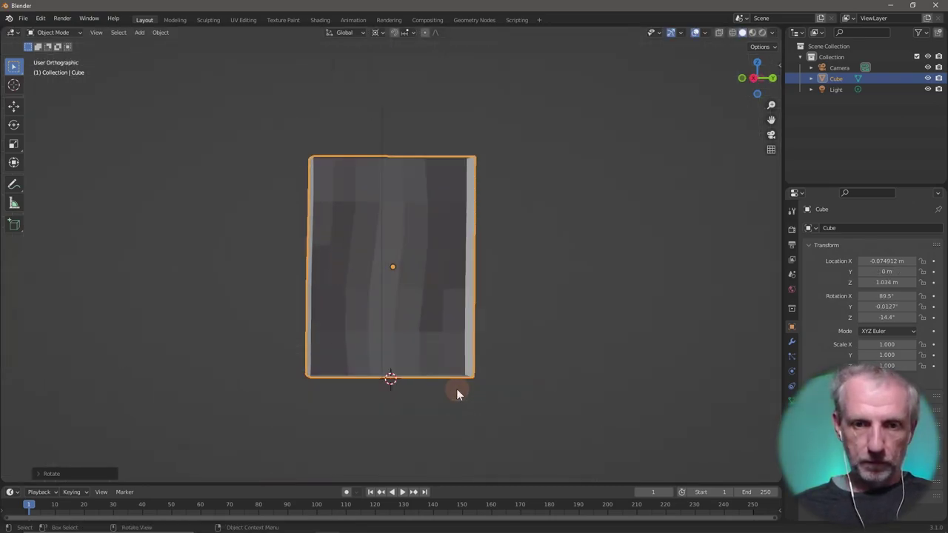
key(KP_7)
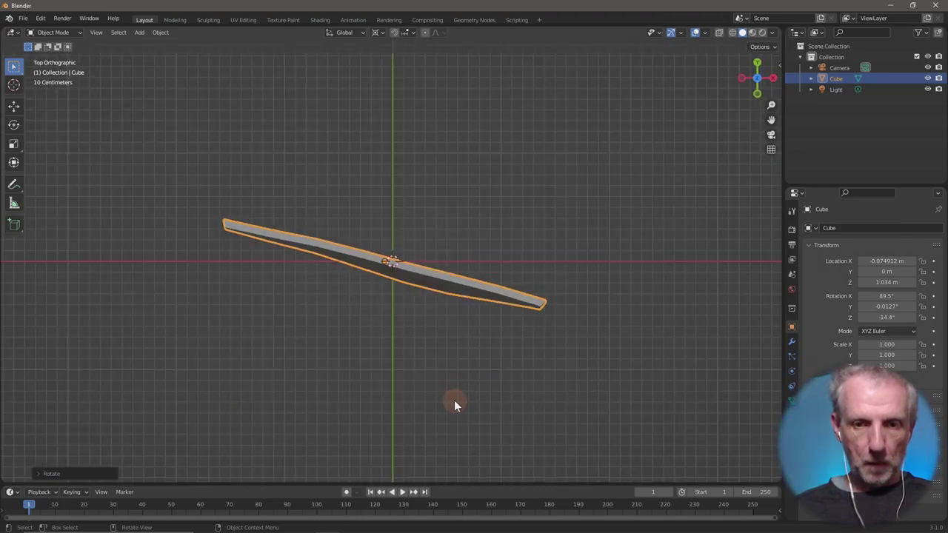
key(r)
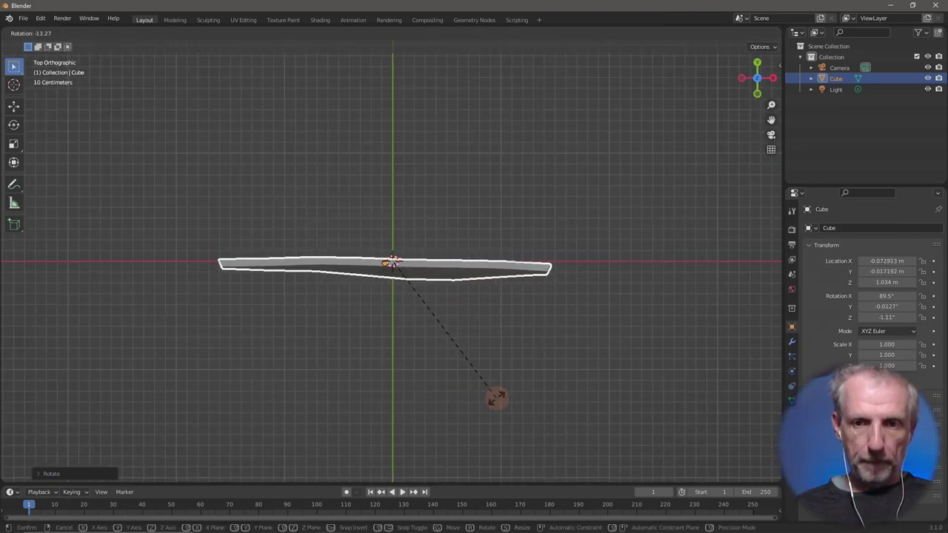
click(498, 398)
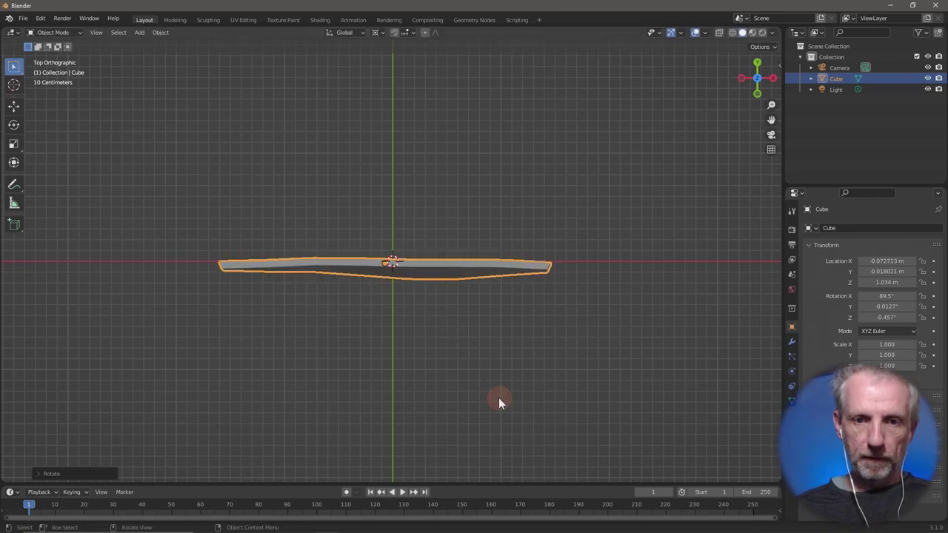
mouse_move(479, 395)
middle_down()
mouse_move(456, 315)
mouse_move(395, 383)
mouse_move(434, 343)
mouse_move(499, 310)
mouse_move(576, 298)
mouse_move(429, 308)
mouse_move(454, 296)
mouse_move(347, 303)
mouse_move(364, 328)
mouse_move(343, 331)
mouse_move(344, 342)
mouse_move(360, 331)
mouse_move(372, 364)
mouse_move(363, 348)
middle_up()
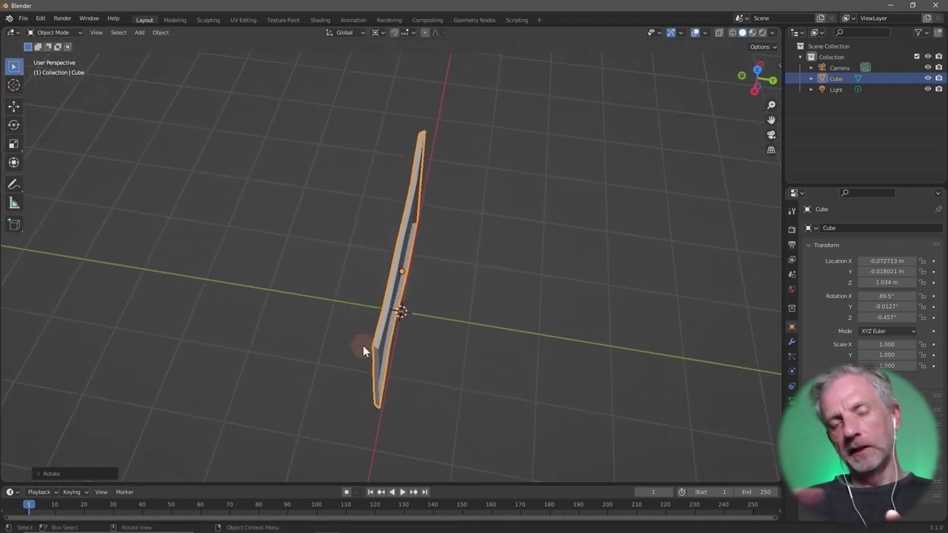
Extrude the plane's outer edge loop along Y by about 0.137 m to form a thick board.
key(Tab)
middle_drag(466, 265, 434, 234)
key(alt+a)
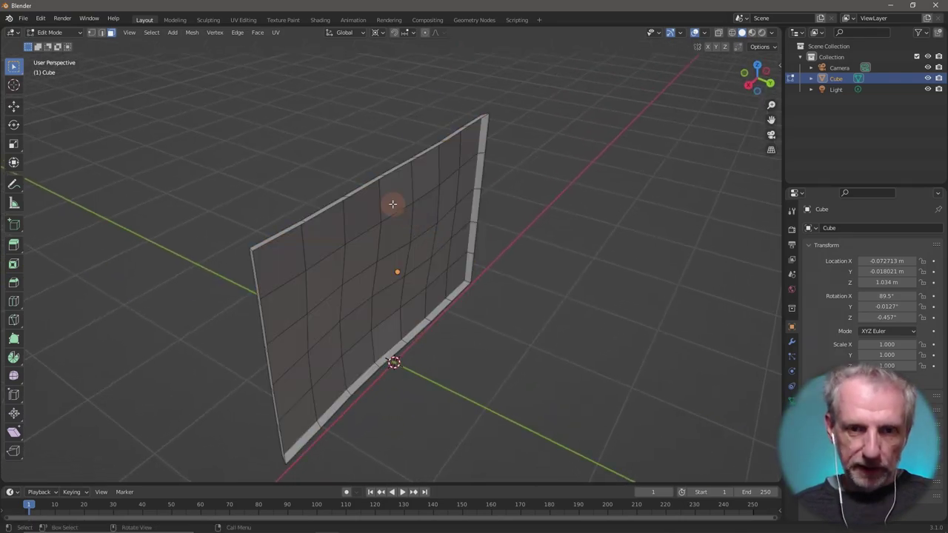
click(103, 34)
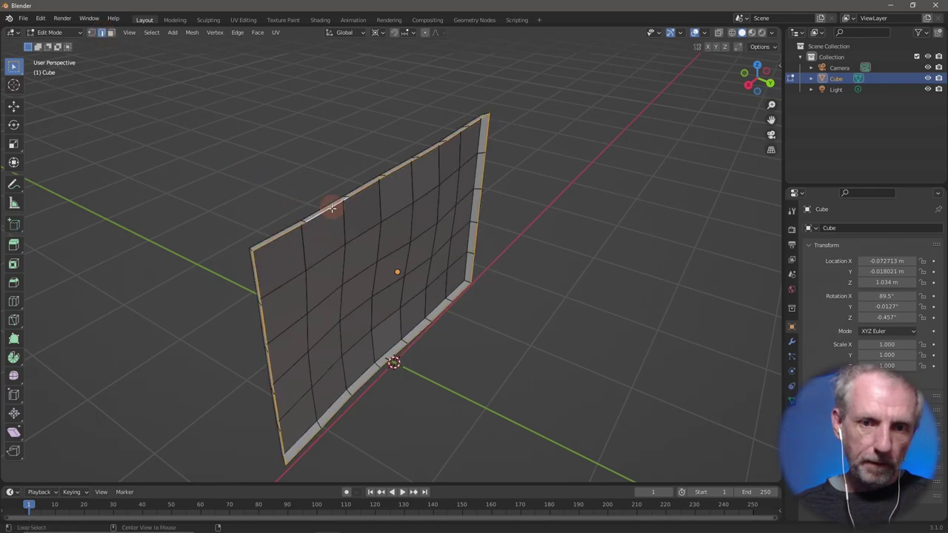
alt+click(333, 208)
middle_drag(416, 250, 443, 267)
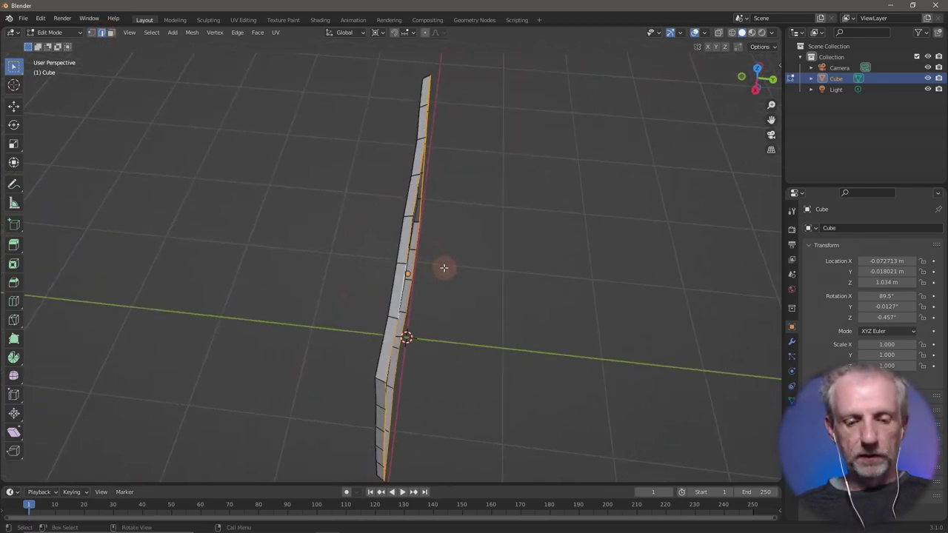
key(e)
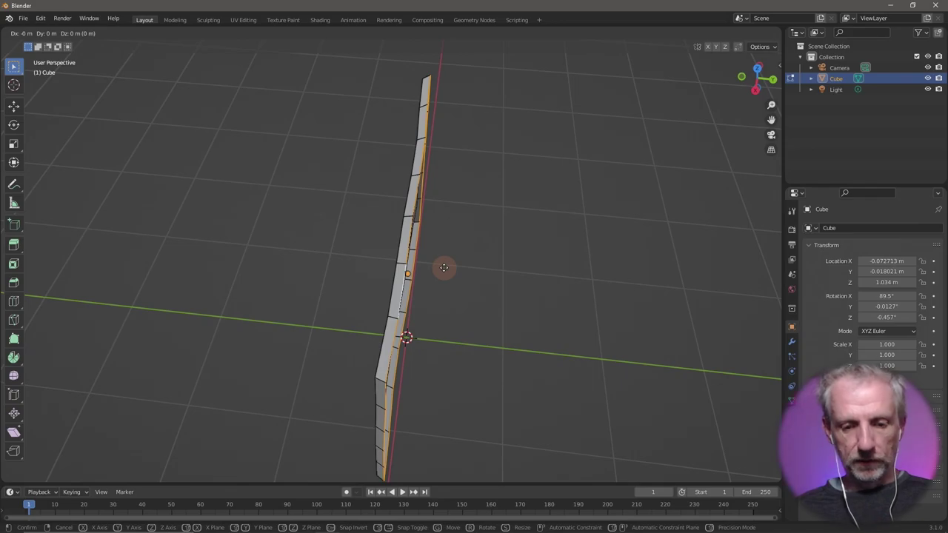
key(y)
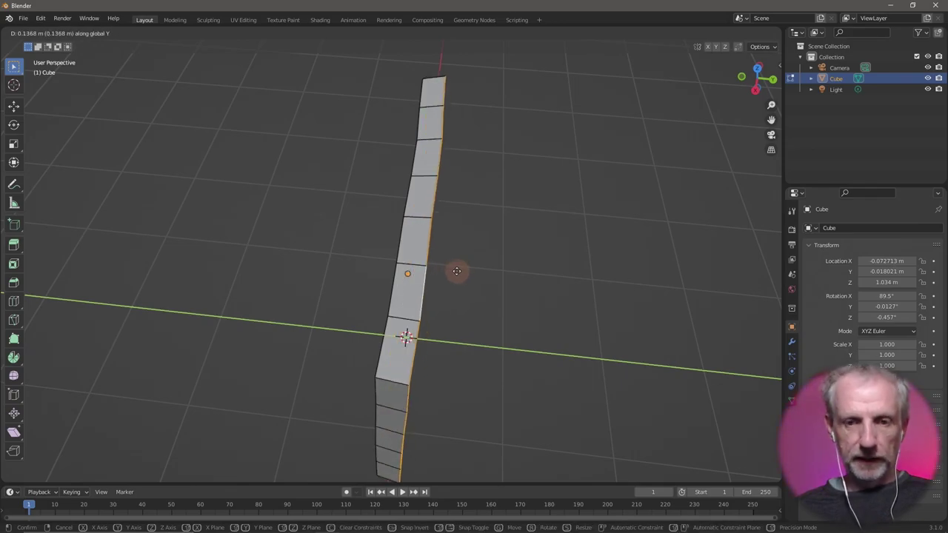
click(457, 271)
mouse_move(487, 262)
middle_down()
mouse_move(454, 254)
mouse_move(535, 252)
mouse_move(629, 215)
mouse_move(688, 207)
mouse_move(599, 231)
middle_up()
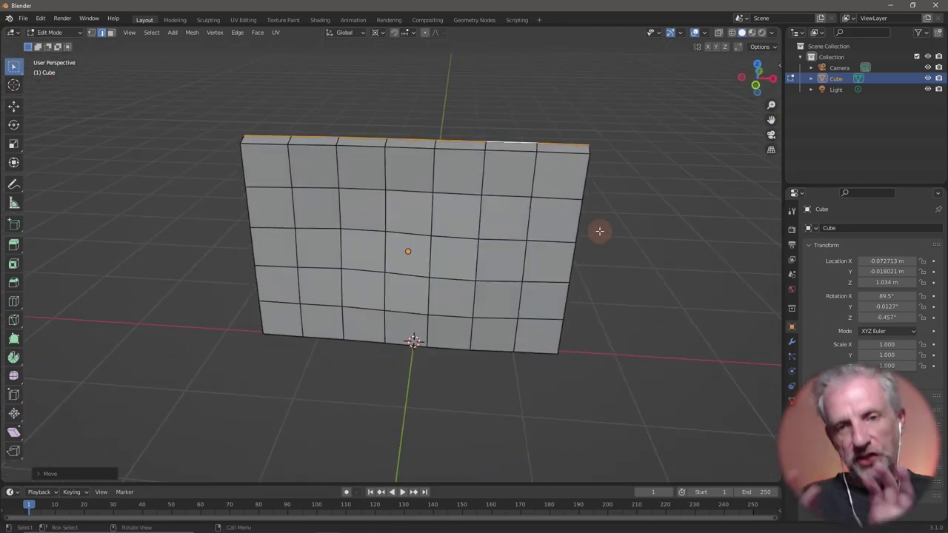
key(Tab)
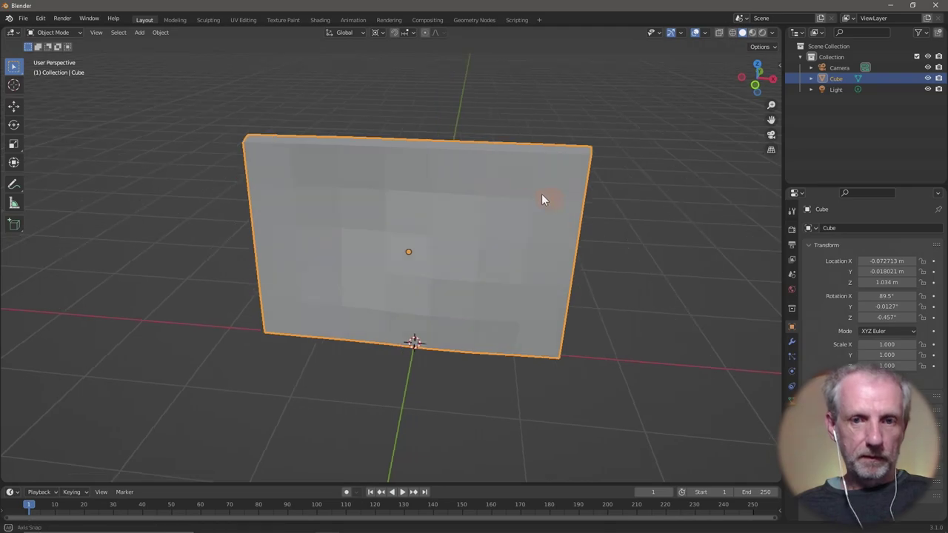
Apply all transforms to the board so location and rotation read zero.
middle_drag(541, 197, 525, 185)
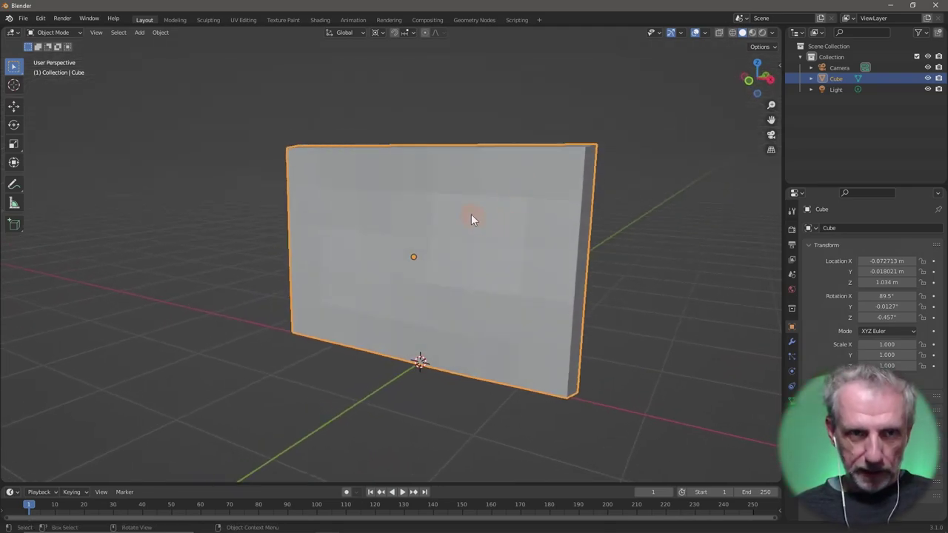
middle_drag(500, 290, 504, 312)
key(ctrl+a)
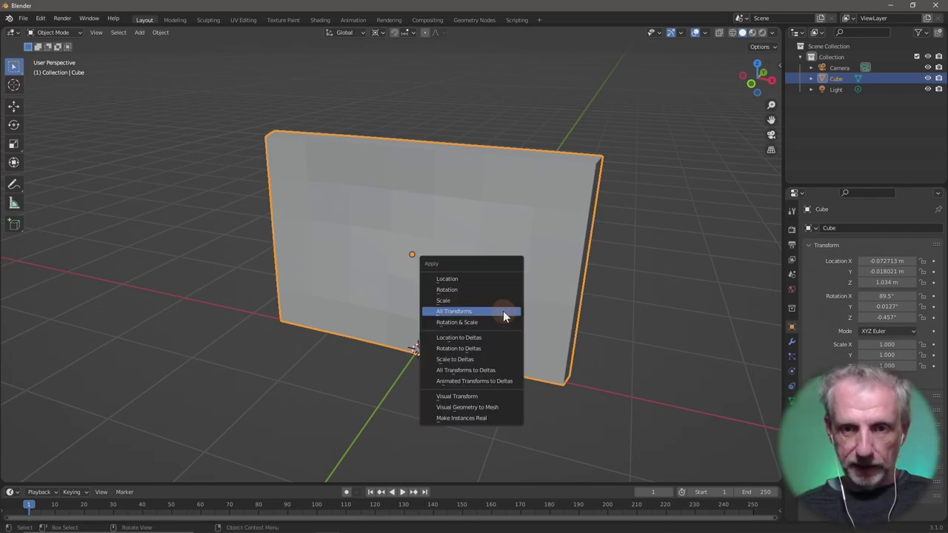
click(502, 312)
Rename the Cube object to 'Daz Sign' in the Outliner.
middle_drag(460, 303, 449, 300)
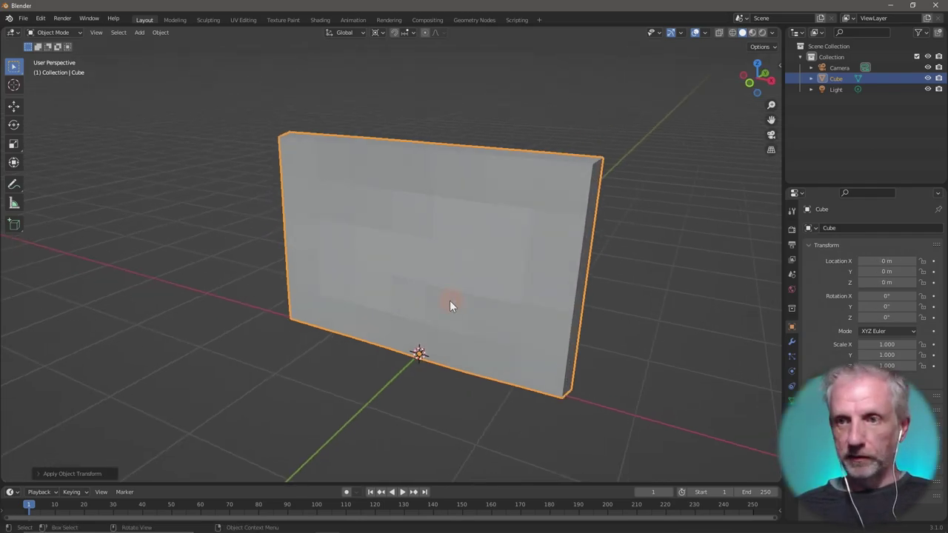
double_click(835, 79)
text(DaSign)
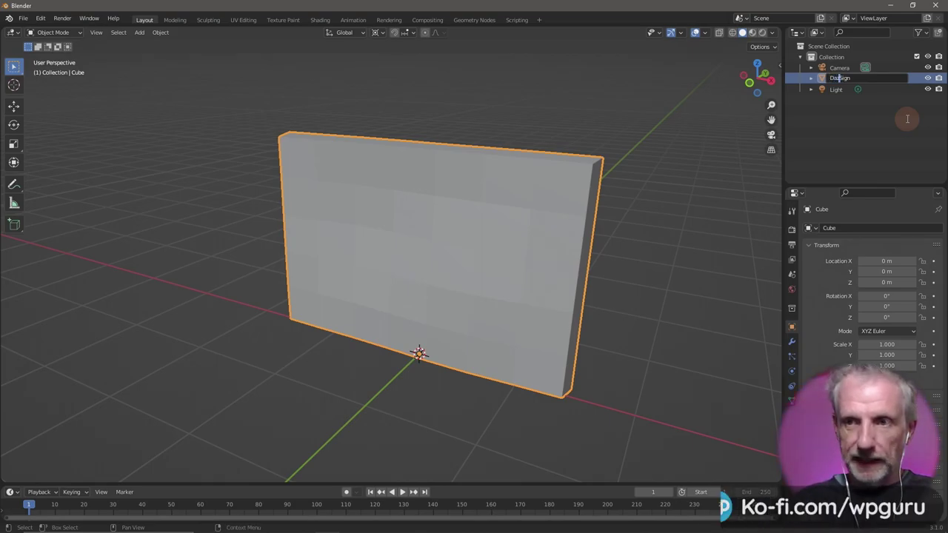
text(Daz)
key(Return)
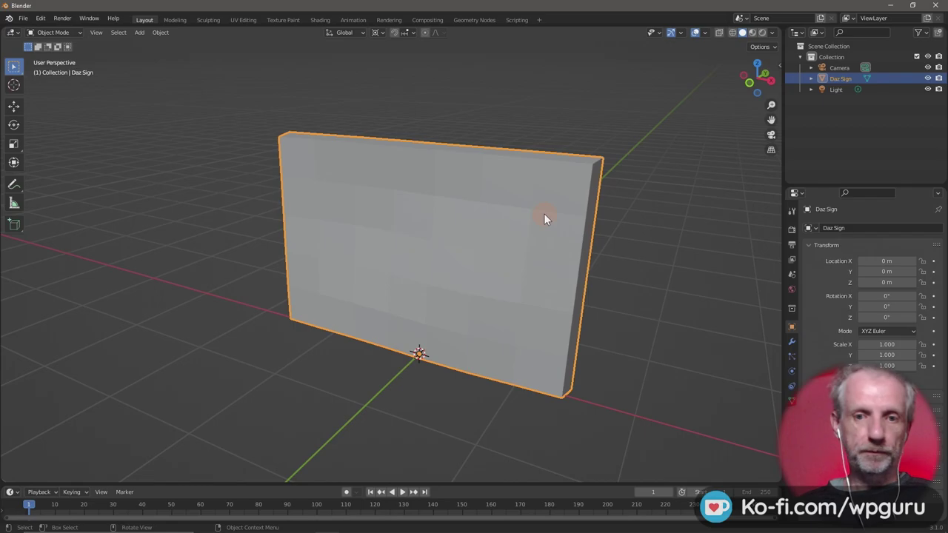
middle_drag(544, 213, 555, 212)
scroll(555, 212, up, 2)
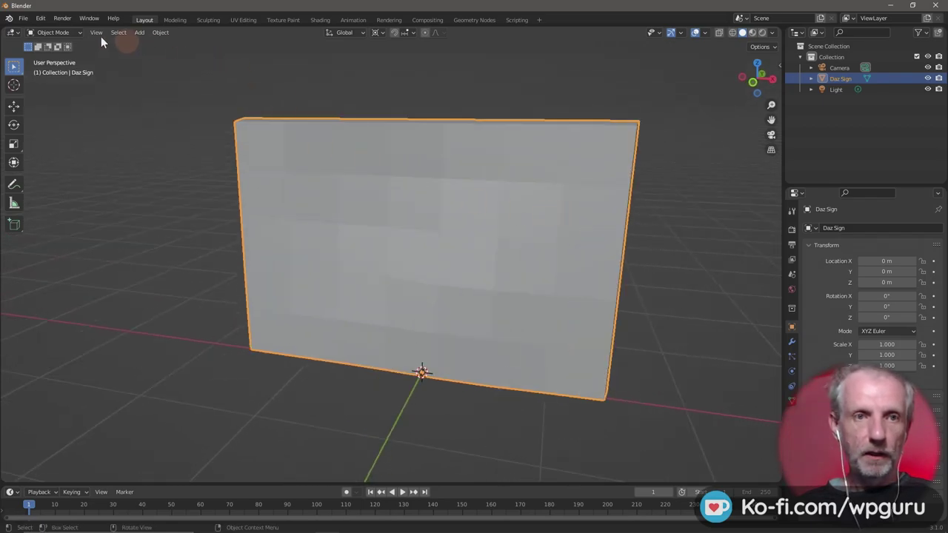
Save the scene as Daz Sign.blend in a new Blend Files folder under Desktop/Japanese Alley.
click(23, 18)
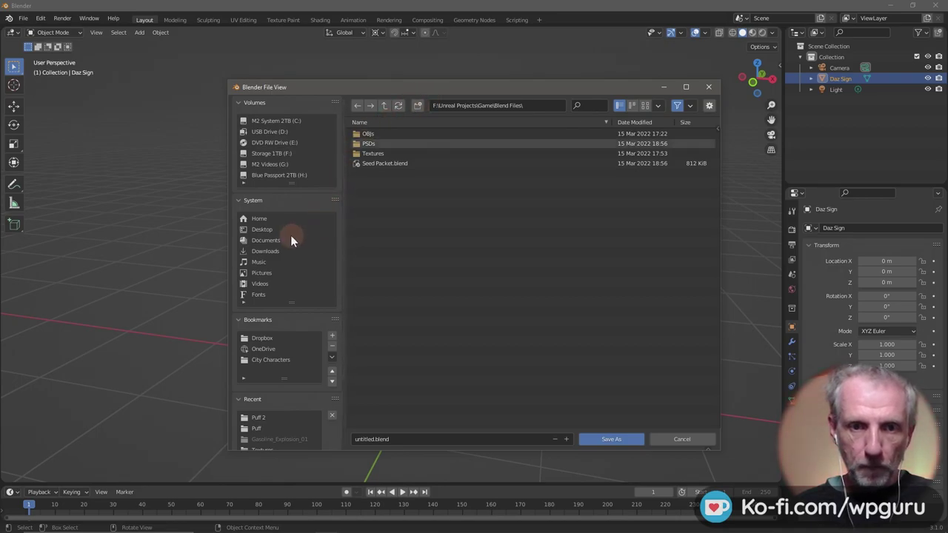
click(273, 230)
double_click(405, 177)
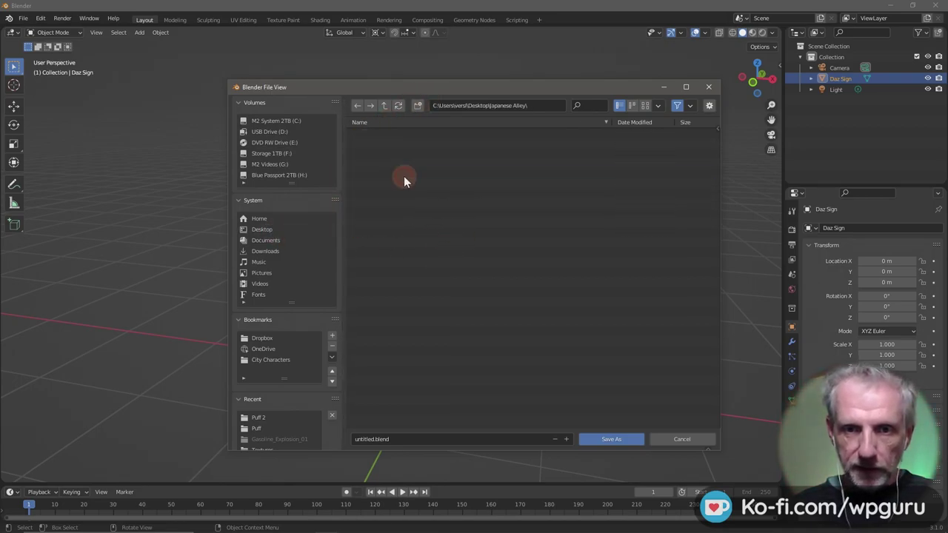
click(418, 106)
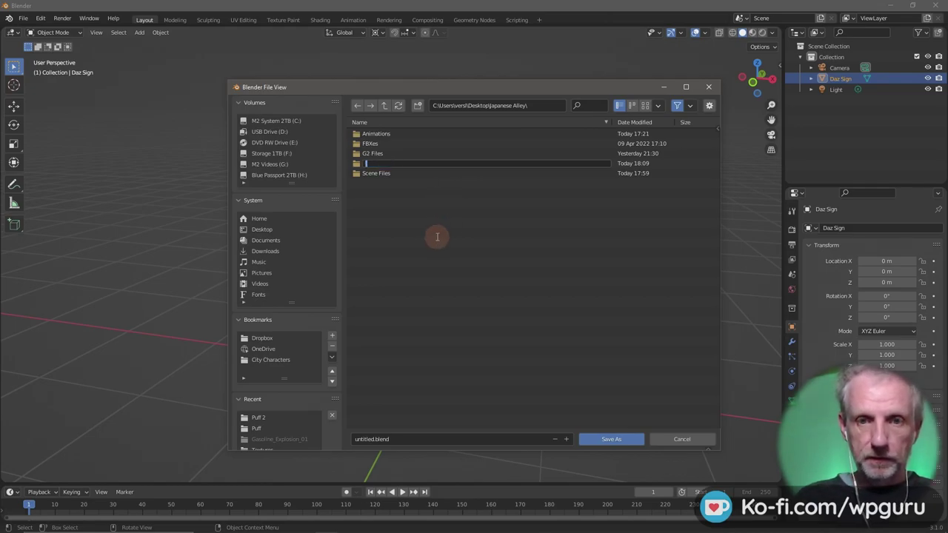
text(Blend Files)
key(Return)
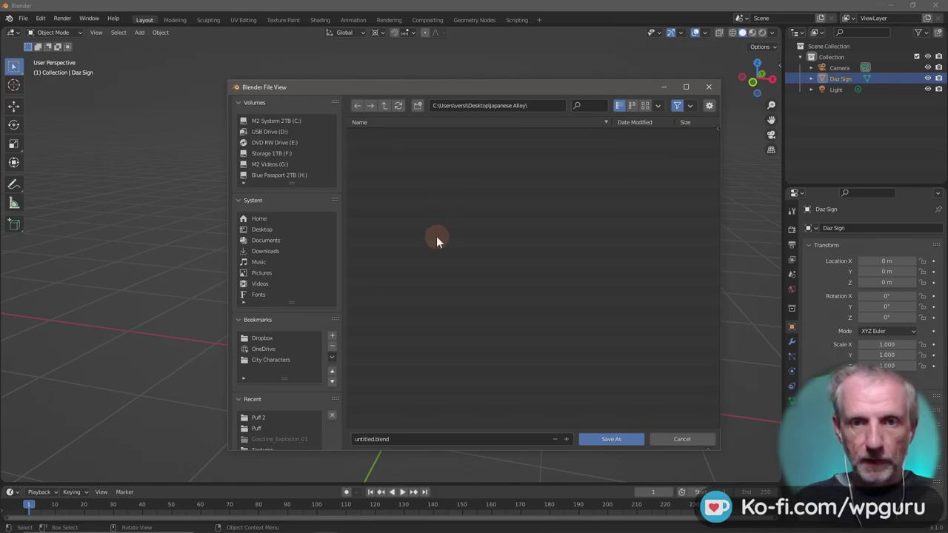
click(408, 143)
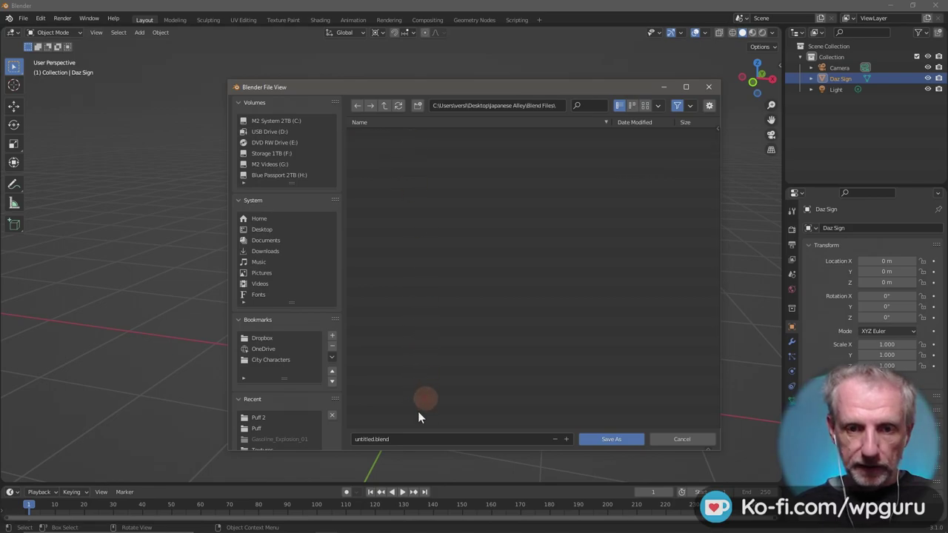
click(424, 440)
text(Daz Sign)
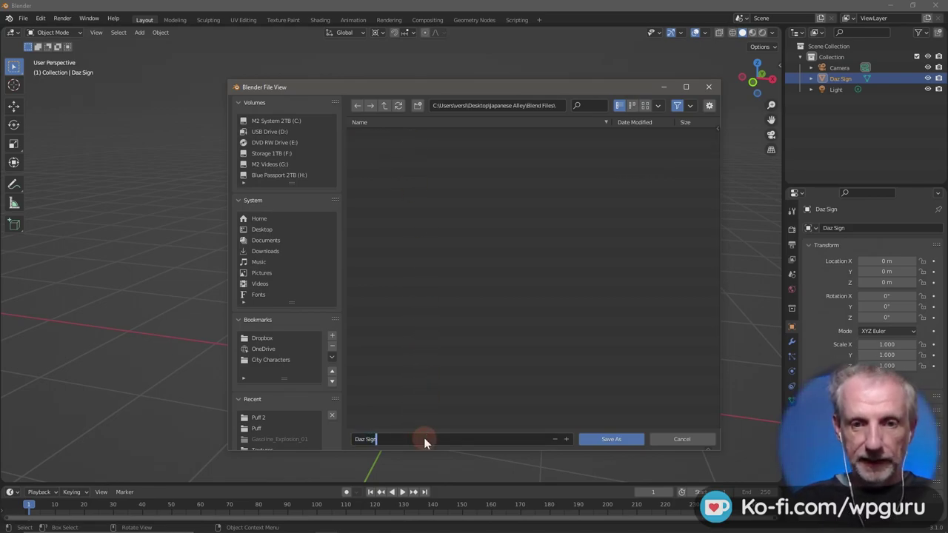
key(Return)
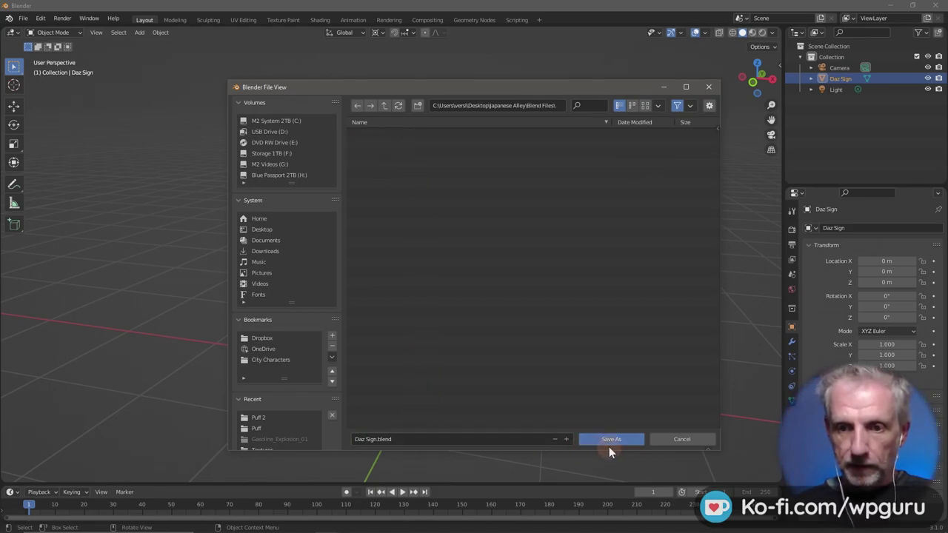
click(611, 443)
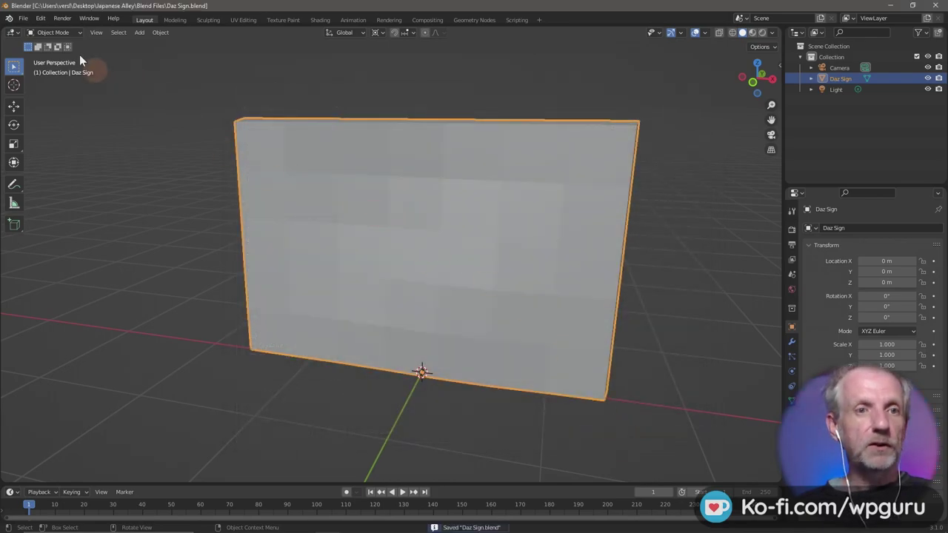
click(26, 22)
mouse_move(40, 174)
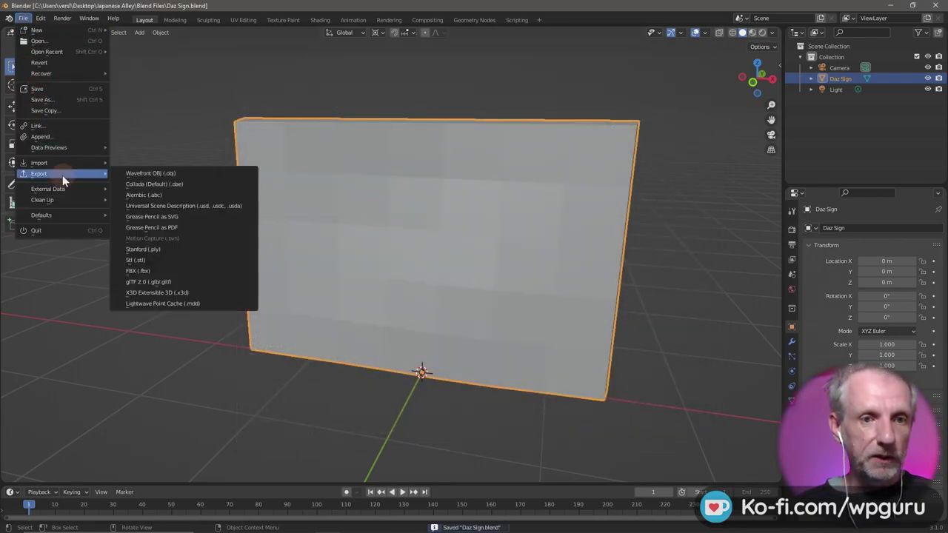
Scale the Daz Sign down and set its X dimension to 0.7 m.
click(181, 283)
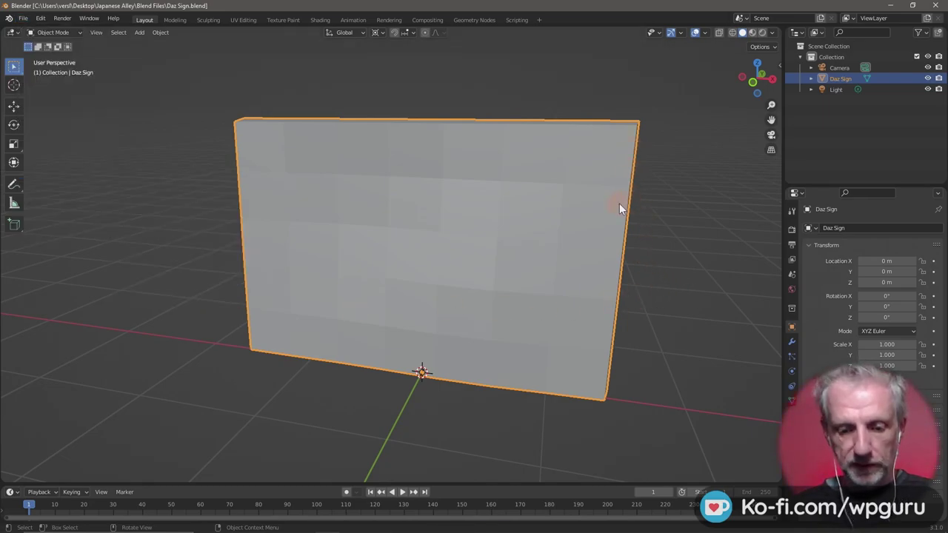
key(n)
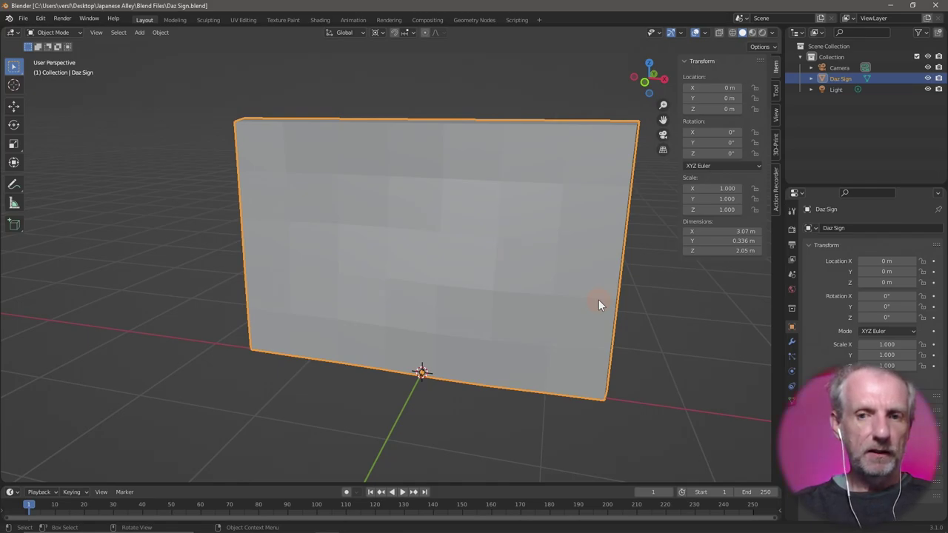
key(s)
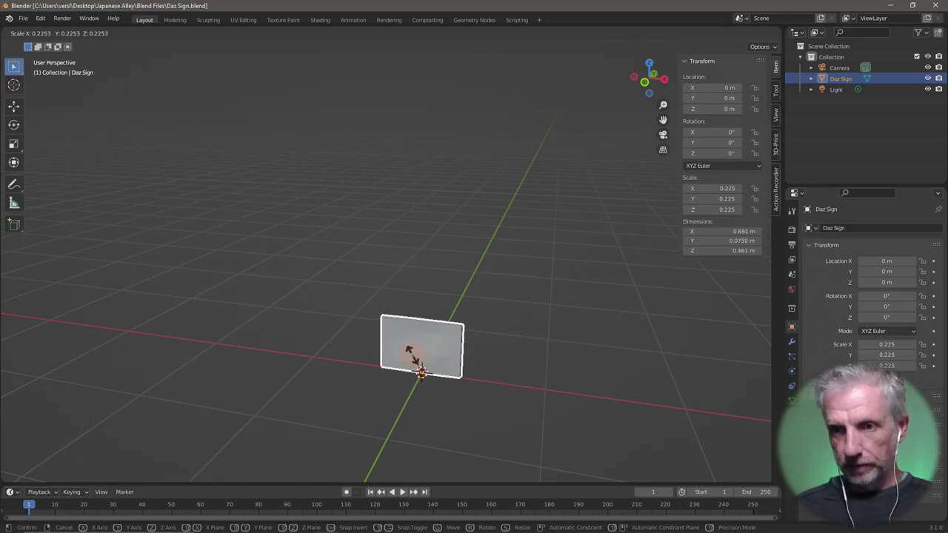
click(411, 355)
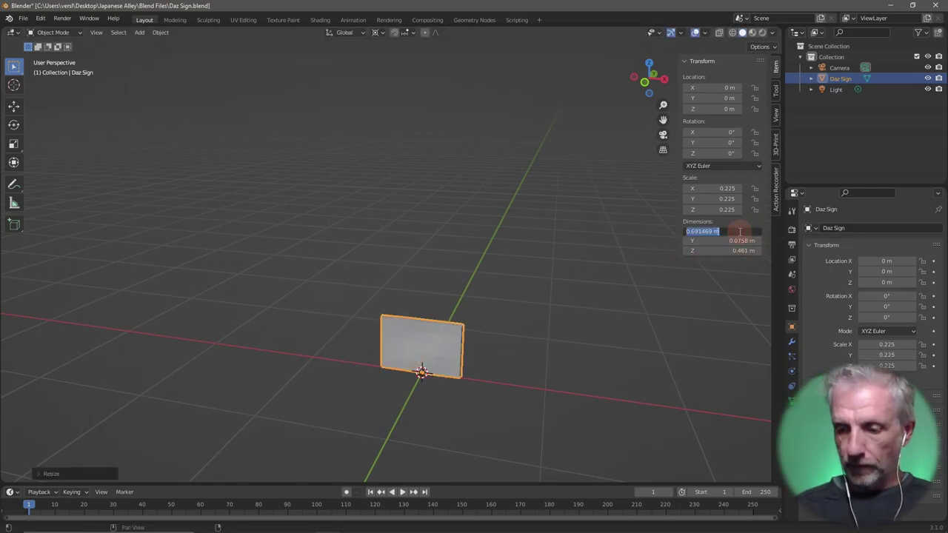
text(0.7)
key(Return)
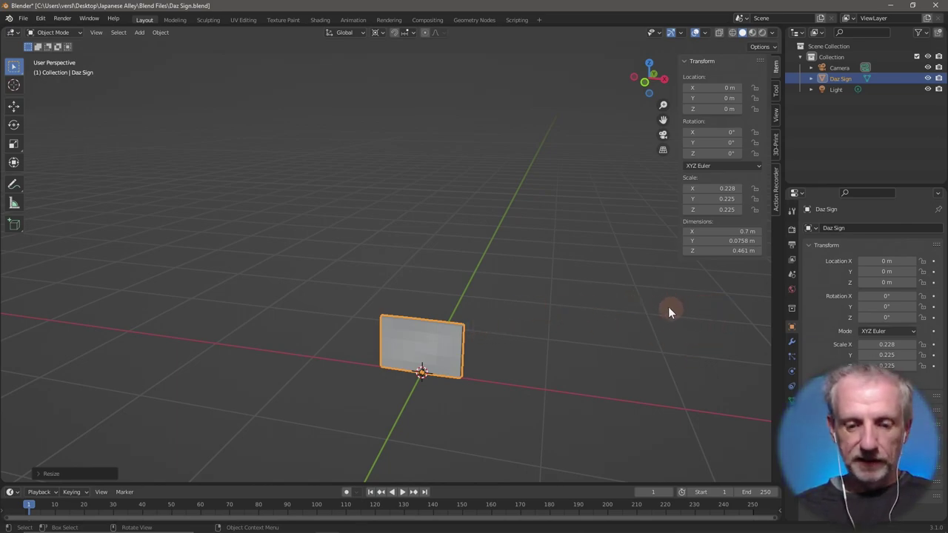
key(n)
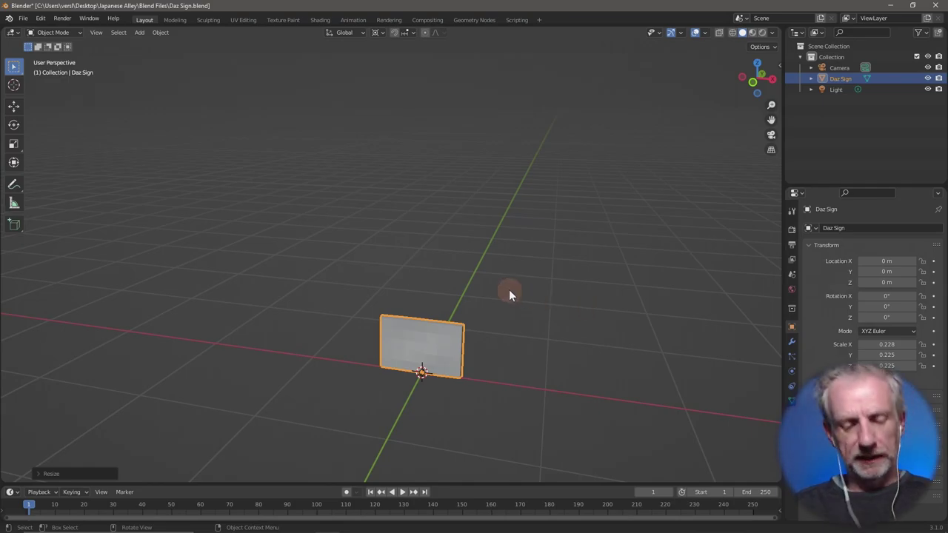
Save the resized sign with Ctrl+S and recentre it in the view.
key(ctrl+s)
scroll(509, 290, down, 3)
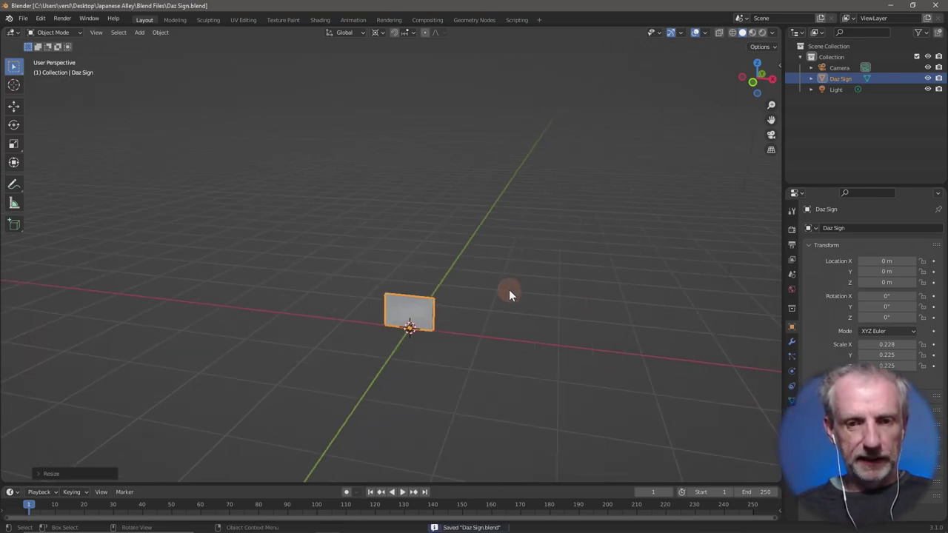
scroll(509, 290, up, 5)
mouse_move(509, 294)
shift+middle_down()
mouse_move(428, 148)
mouse_move(460, 177)
shift+middle_up()
scroll(428, 148, up, 2)
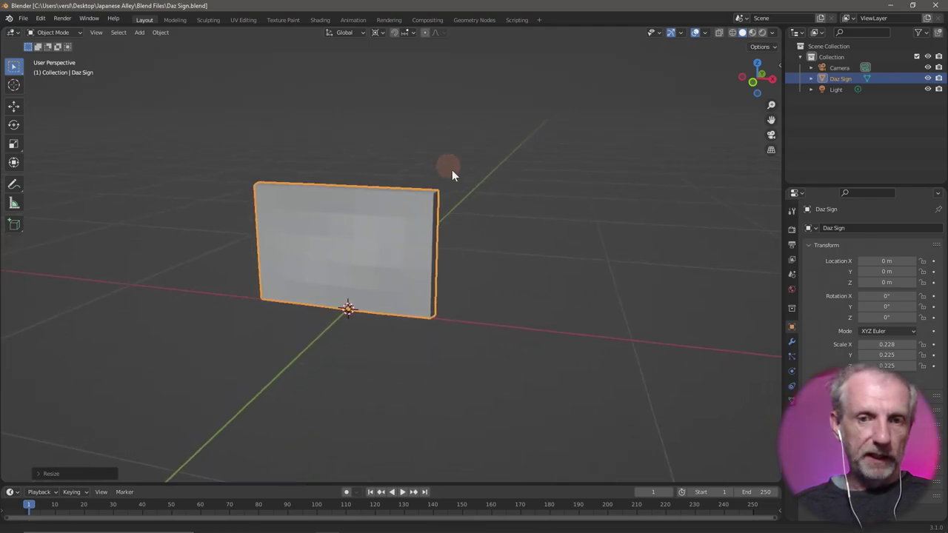
click(20, 19)
mouse_move(52, 173)
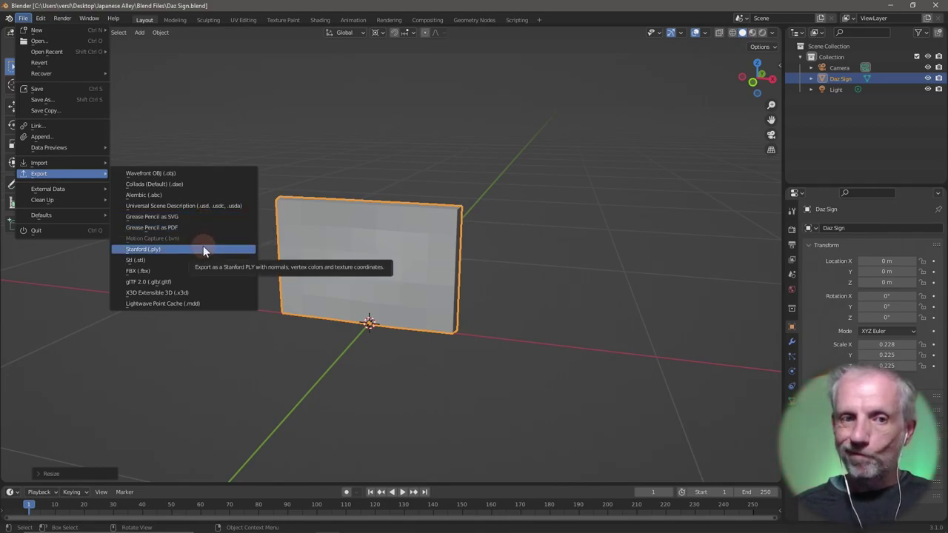
Start a Wavefront OBJ export into a new OBJs folder inside Japanese Alley.
click(212, 175)
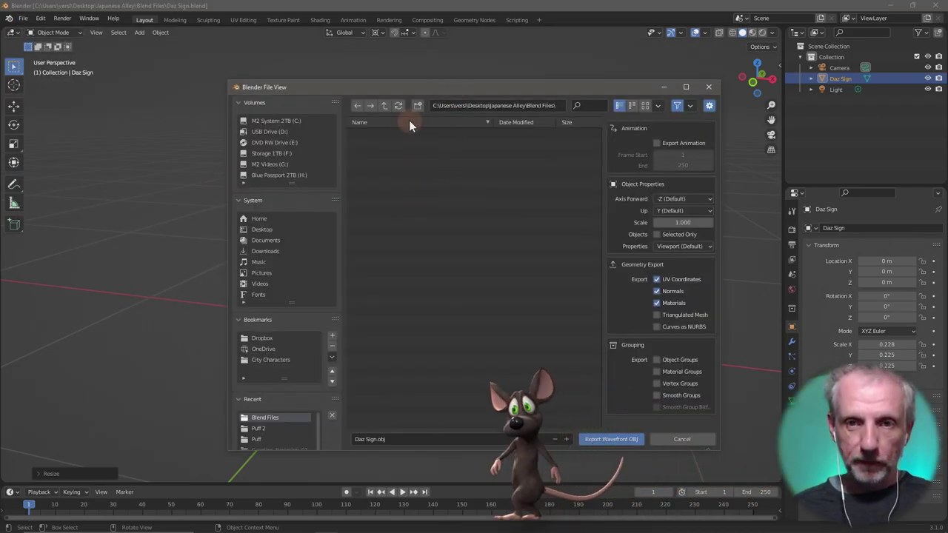
click(385, 106)
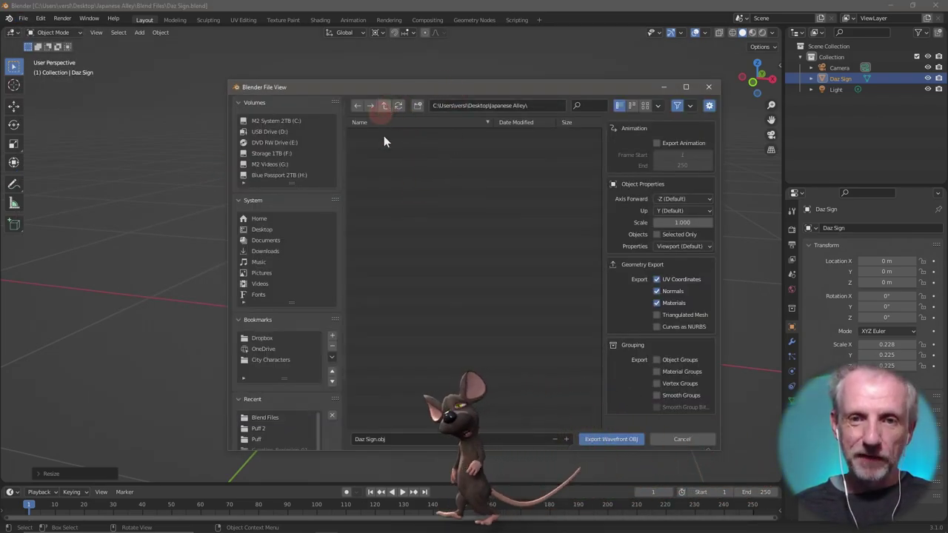
click(417, 106)
text(OB)
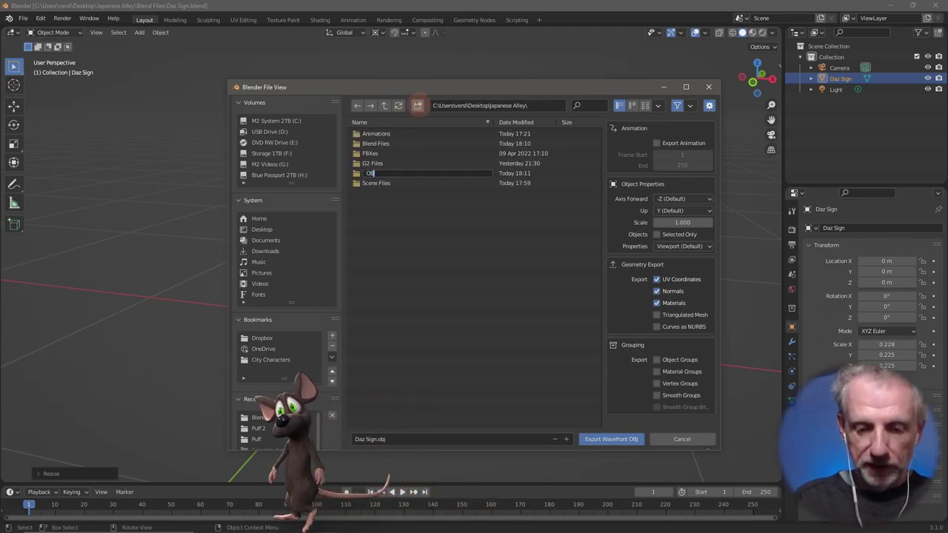
text(Js)
key(Return)
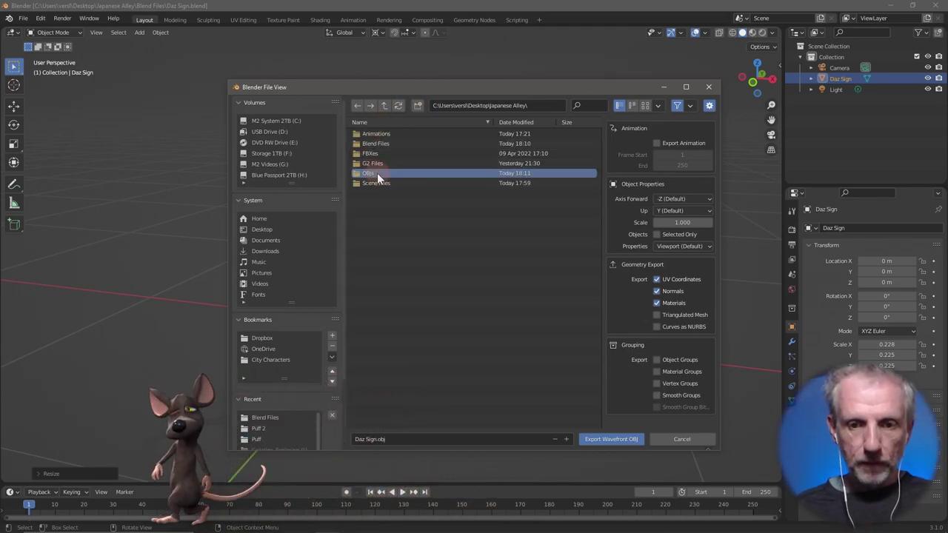
click(377, 173)
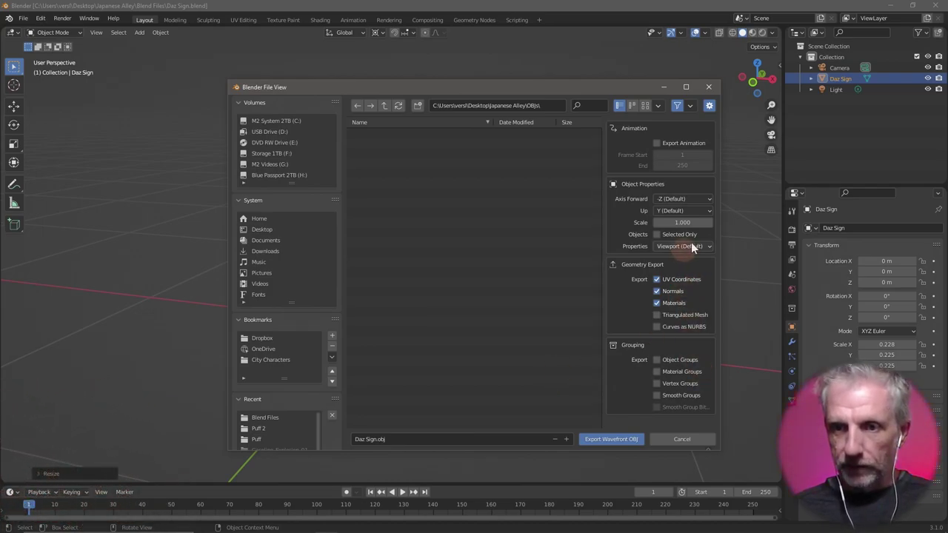
Export the sign as Daz Sign.obj with scale set to 100.
click(689, 222)
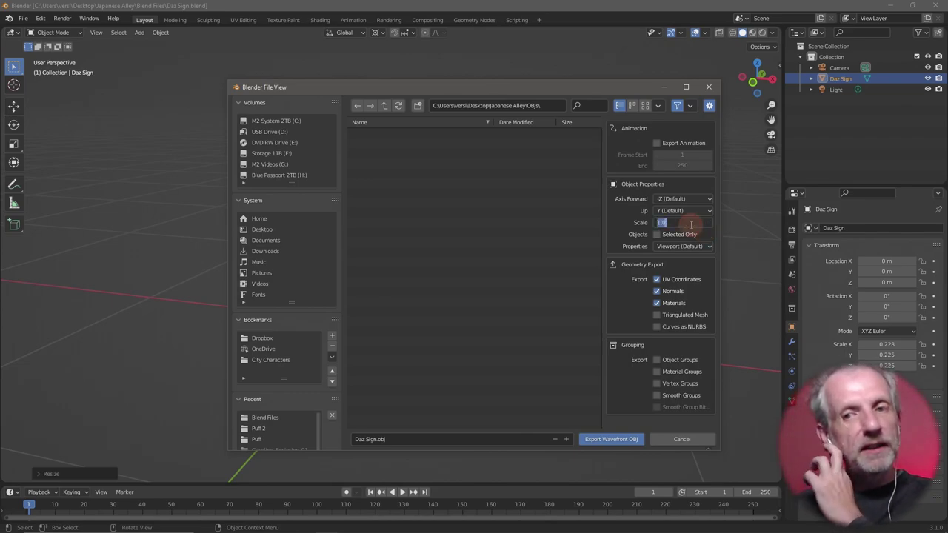
text(1)
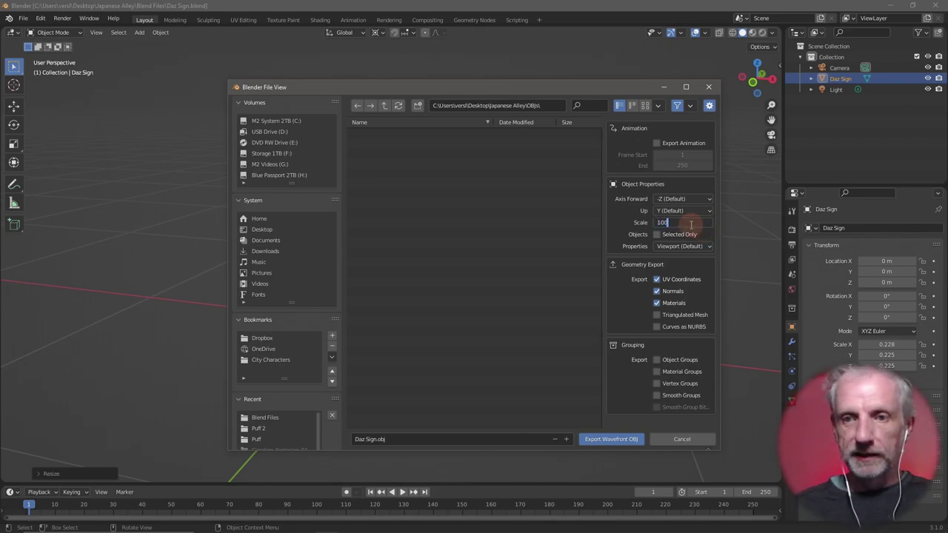
key(Return)
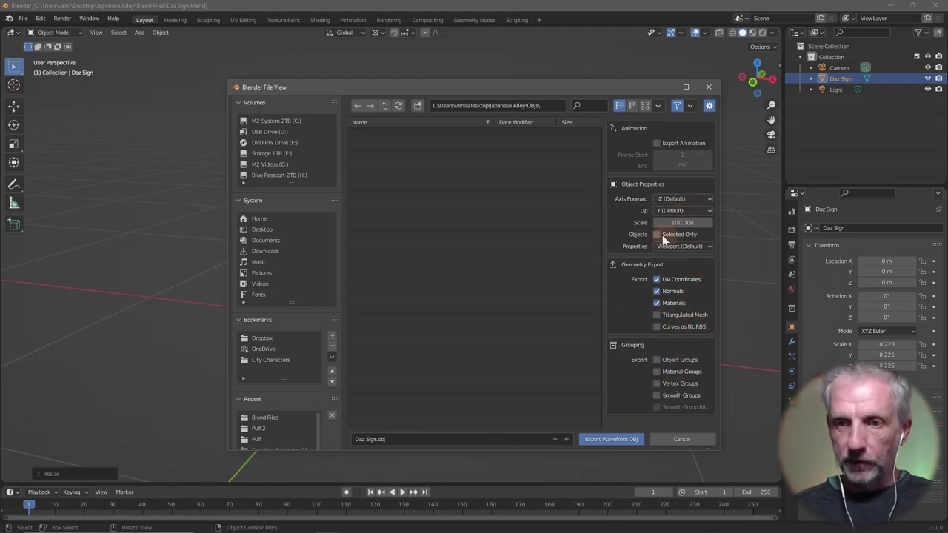
click(603, 439)
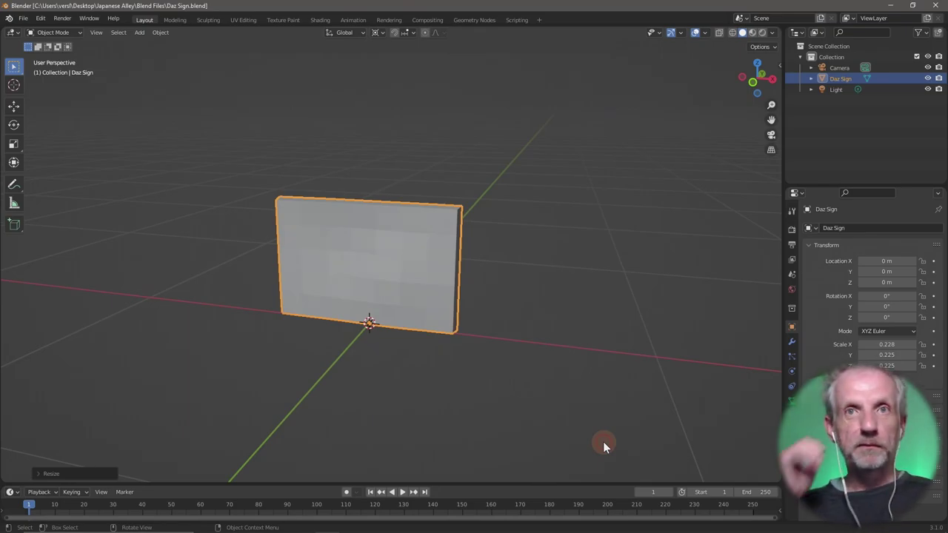
In DAZ Studio, browse the Japanese Alley content folder, then rewind the timeline range and playhead to frame 0.
key(alt+Tab)
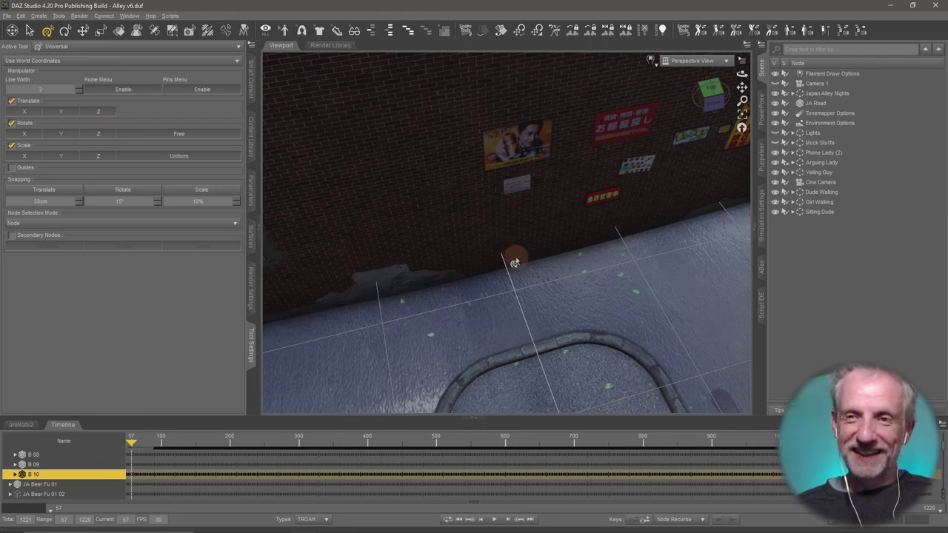
click(252, 148)
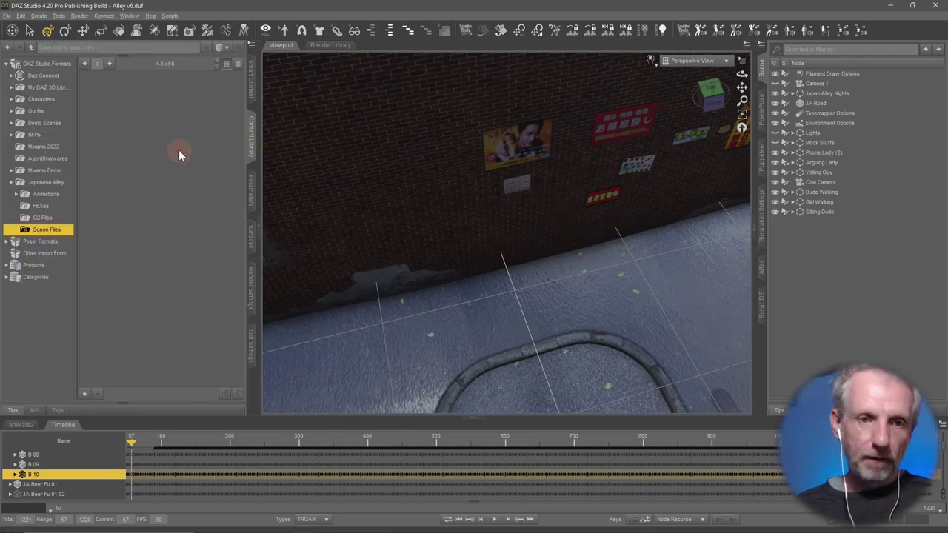
click(52, 182)
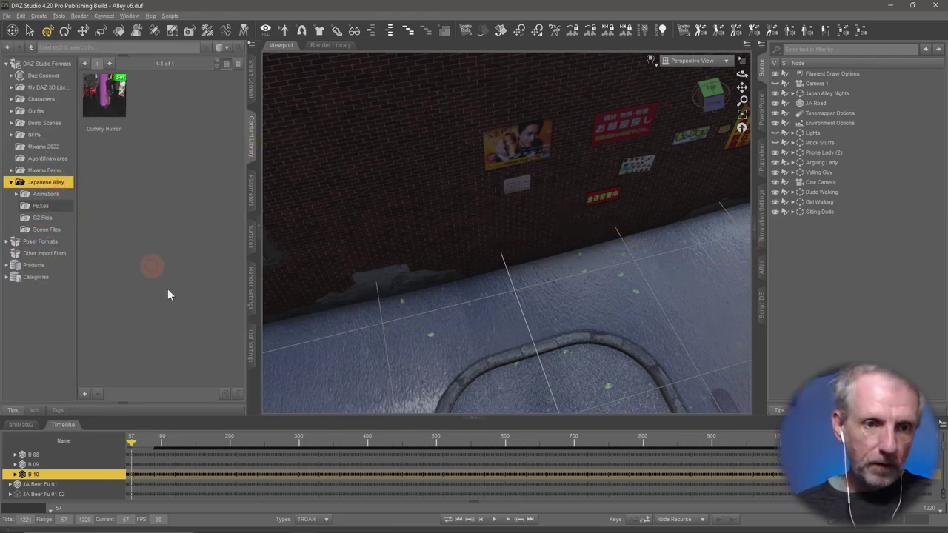
click(59, 193)
click(63, 183)
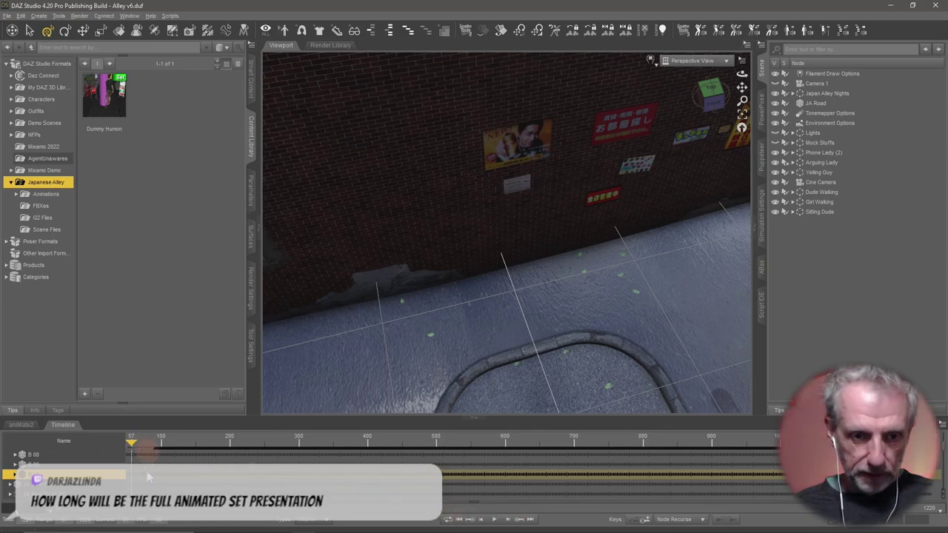
double_click(169, 445)
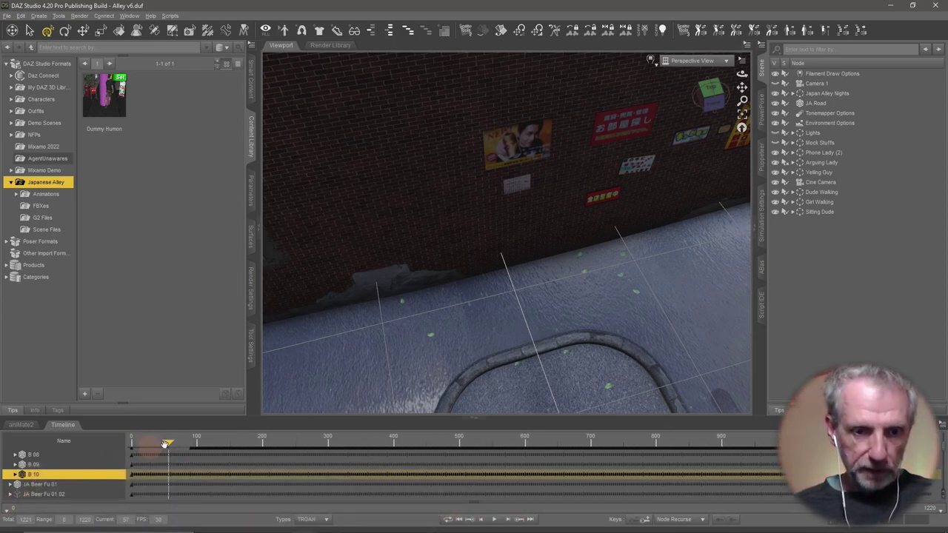
drag(88, 441, 83, 441)
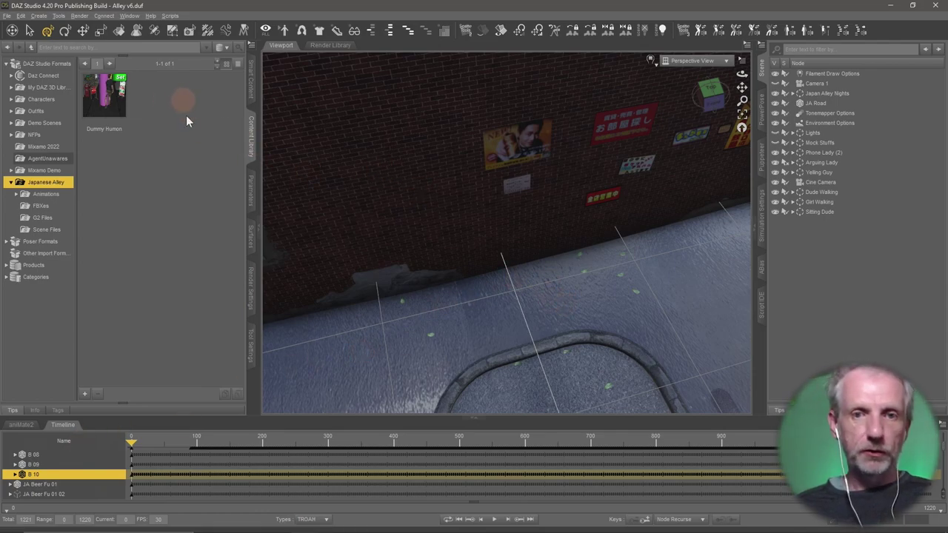
Import Desktop/Japanese Alley/OBJs/Daz Sign.obj into the scene.
click(6, 15)
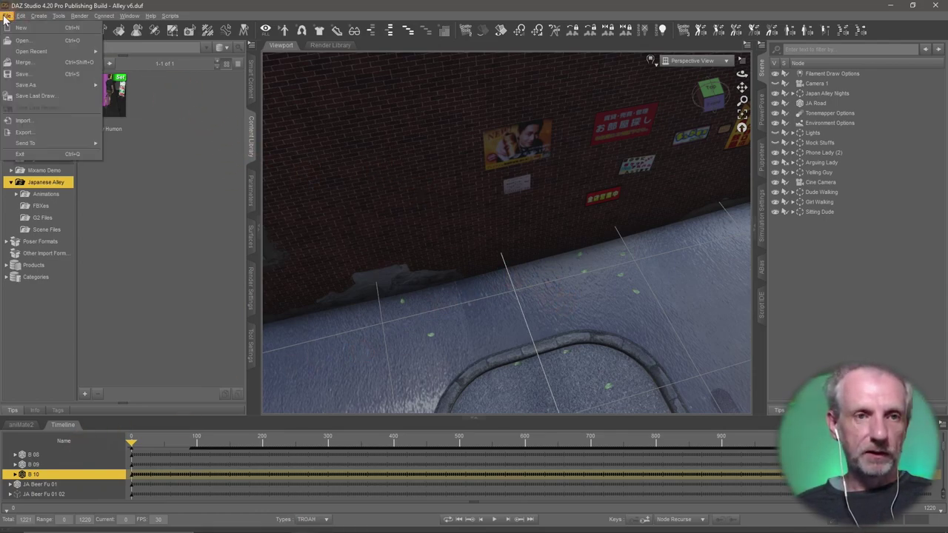
click(44, 127)
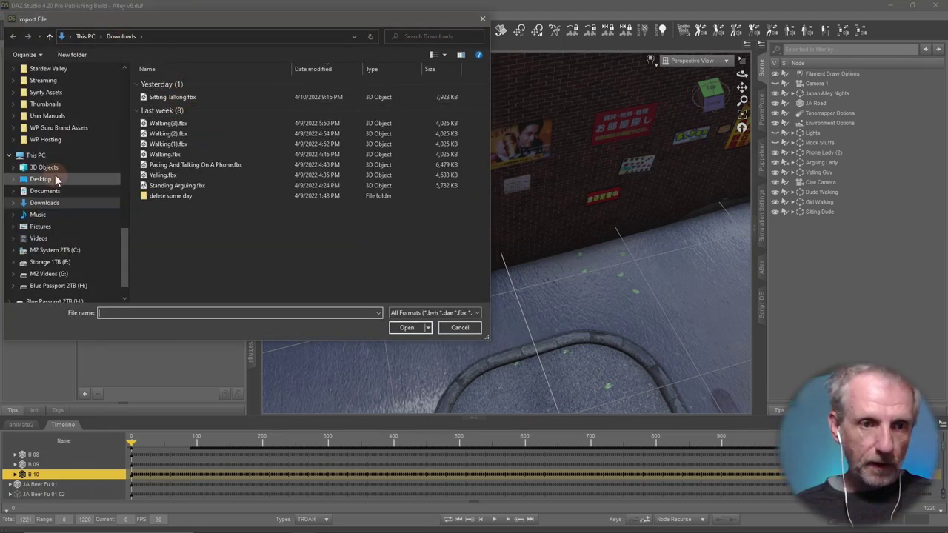
click(52, 180)
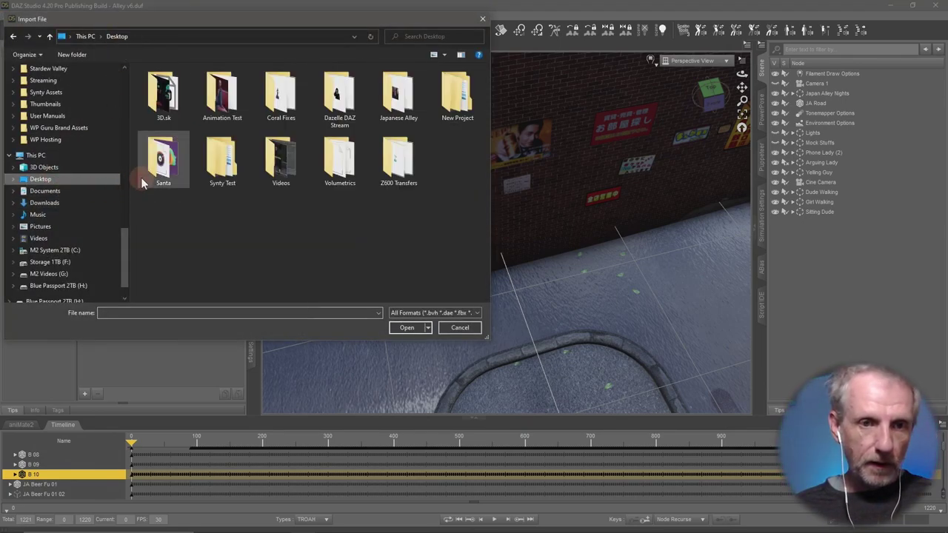
double_click(400, 96)
double_click(156, 125)
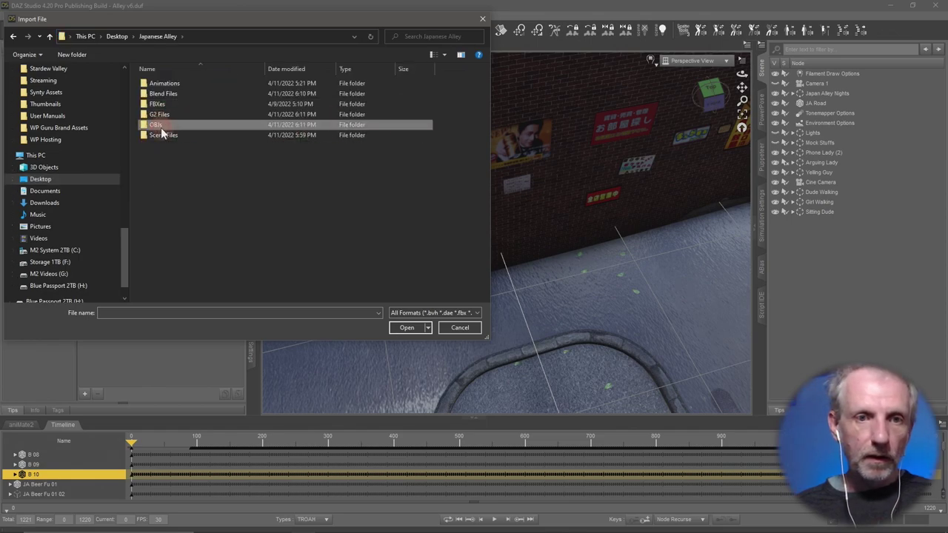
click(181, 94)
click(396, 326)
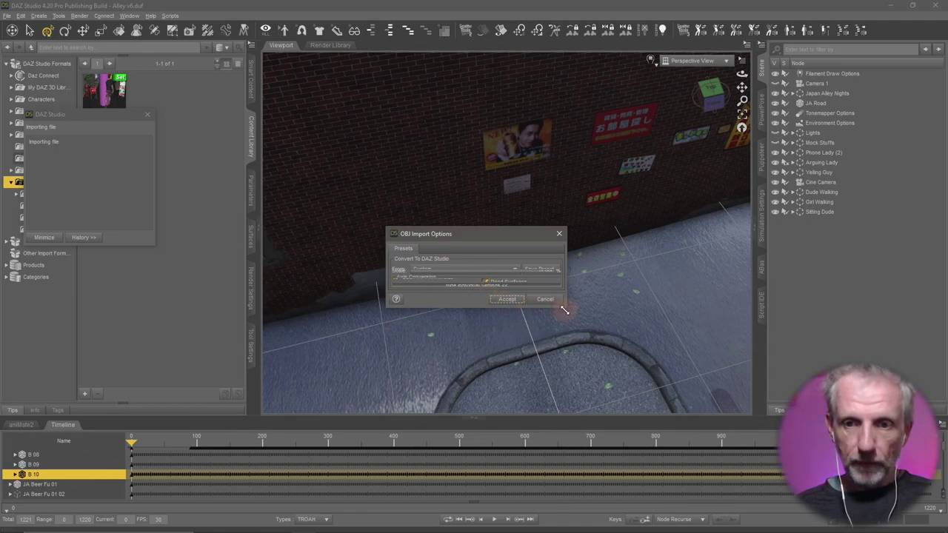
Set the OBJ import preset to 'DAZ Studio (1 unit = 1cm)' at 100% and accept.
drag(486, 237, 428, 123)
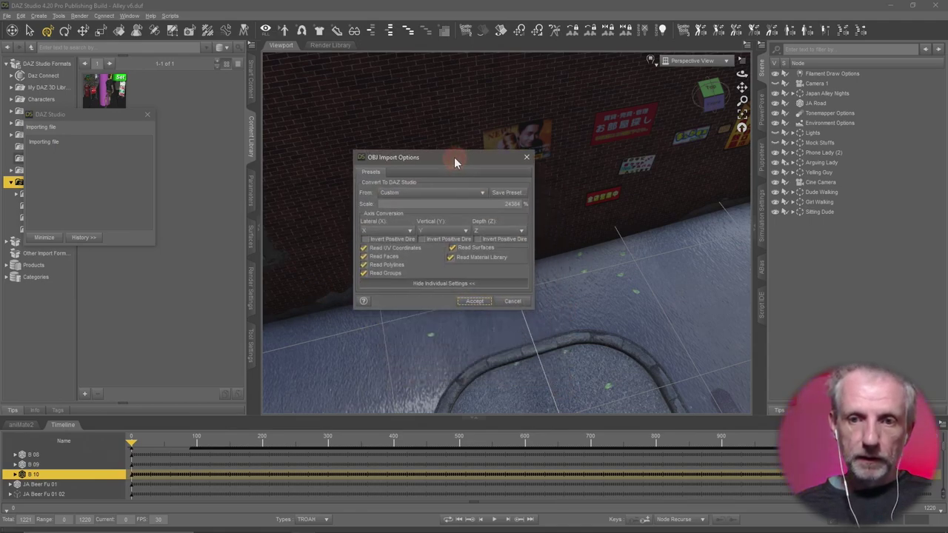
drag(505, 277, 523, 341)
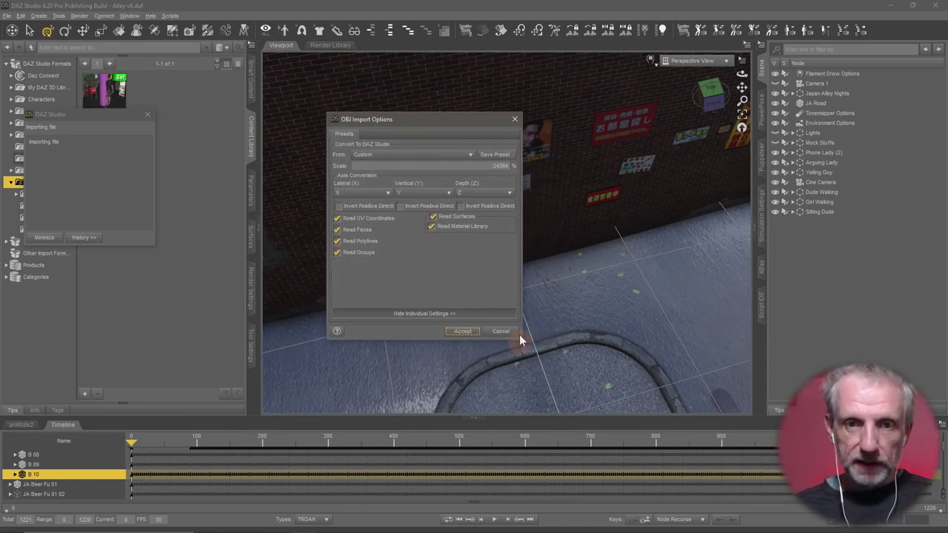
drag(463, 118, 269, 31)
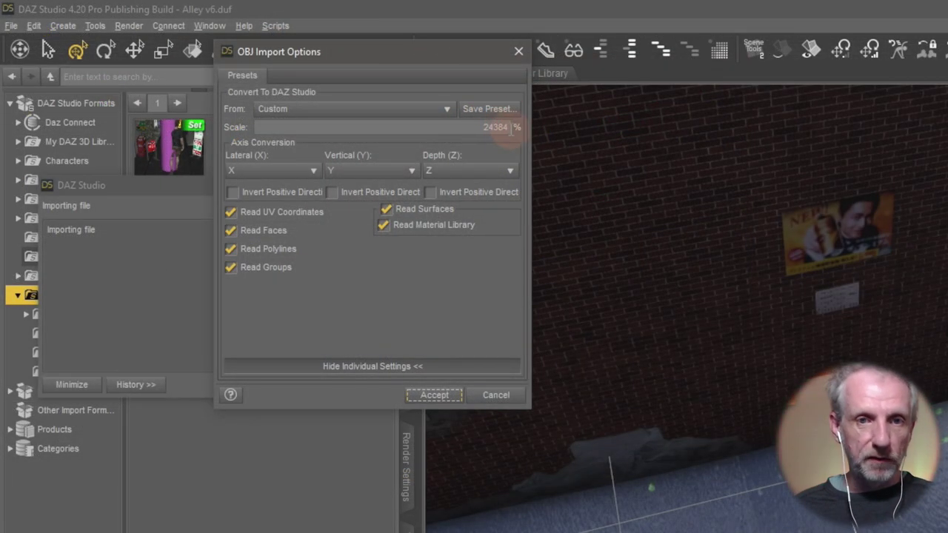
click(413, 112)
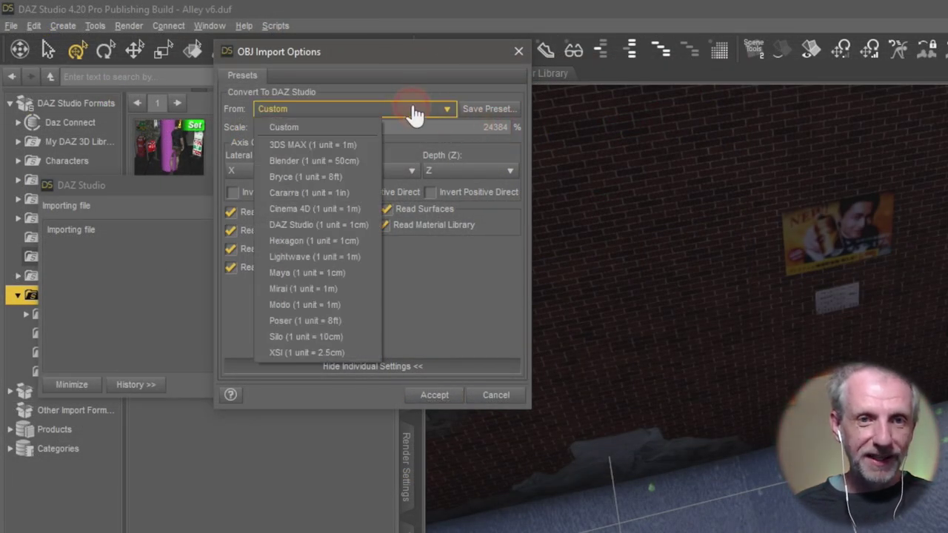
click(343, 225)
drag(532, 415, 547, 472)
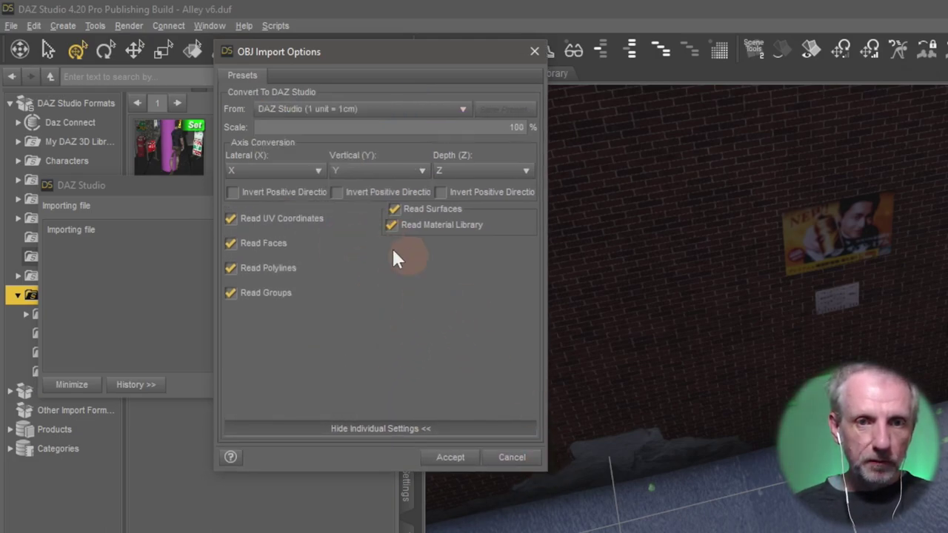
click(401, 429)
click(400, 431)
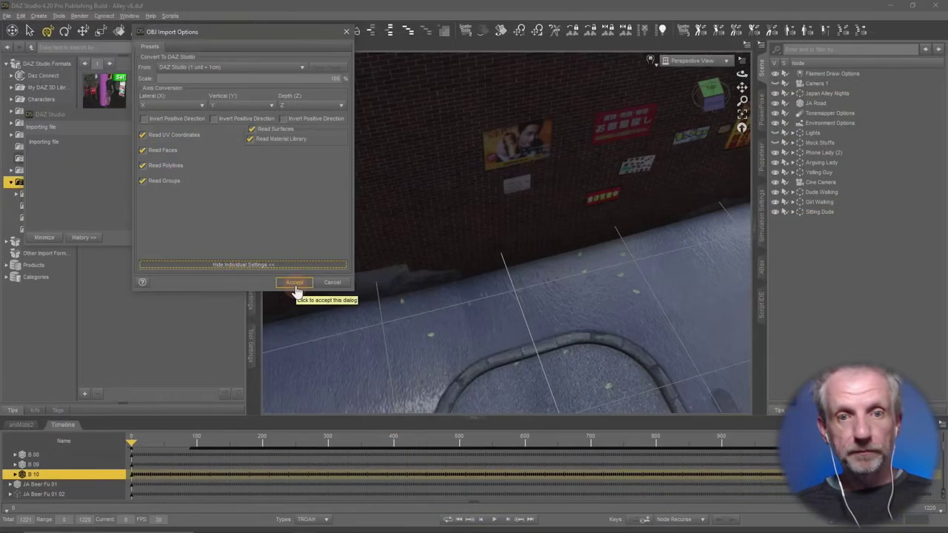
click(480, 463)
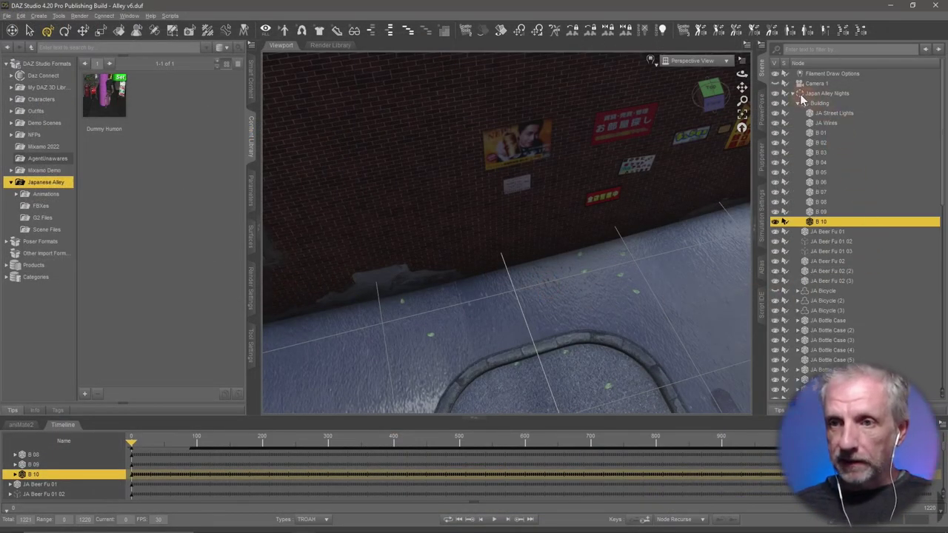
Select the imported Daz Sign node and save a scene subset named 'Daz Sign'.
click(794, 103)
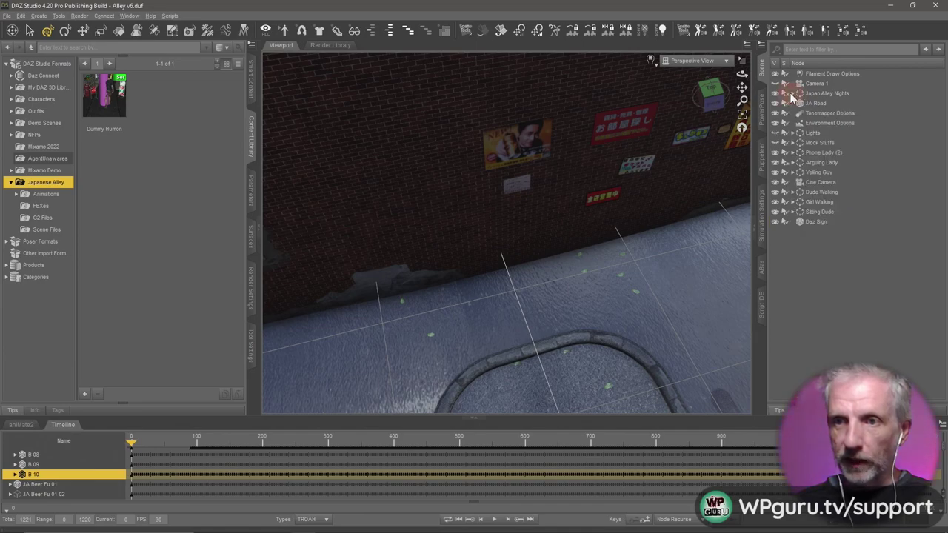
click(792, 93)
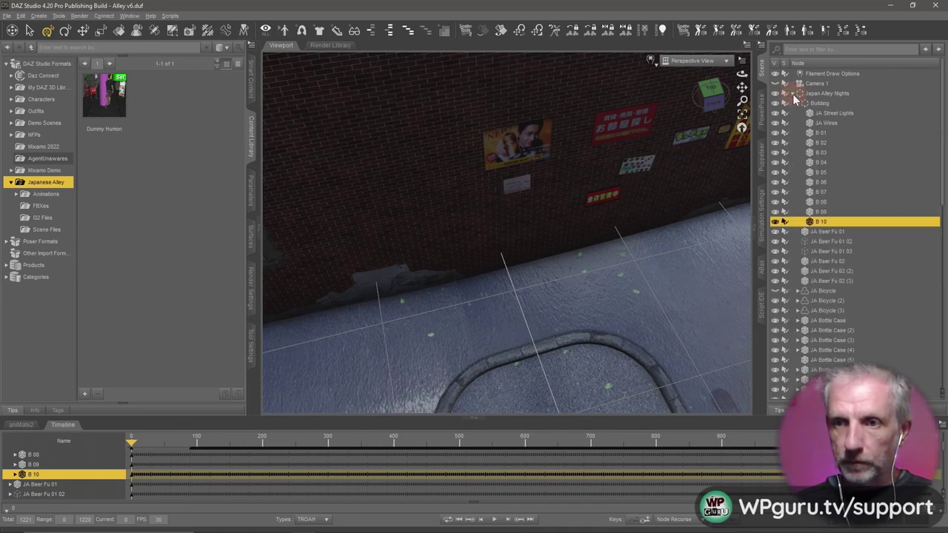
click(793, 94)
click(817, 221)
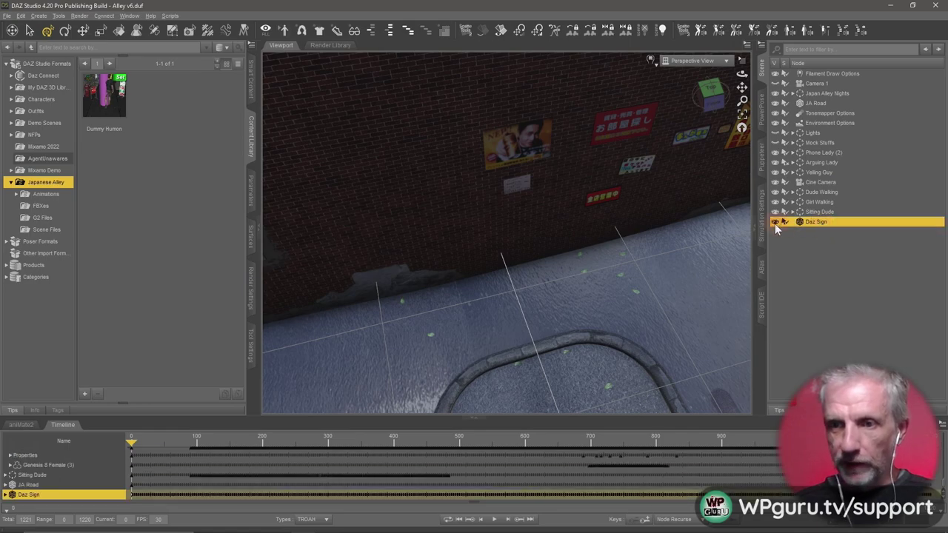
click(84, 394)
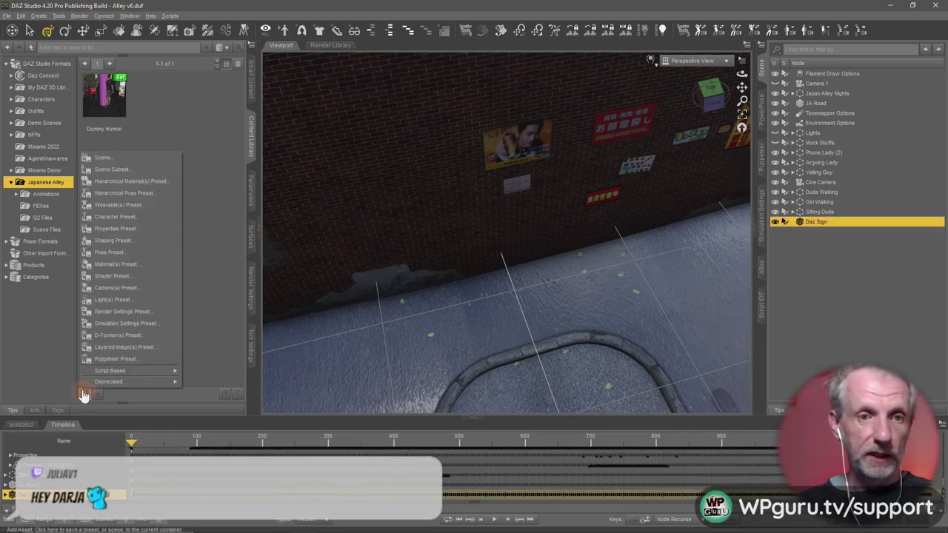
click(147, 169)
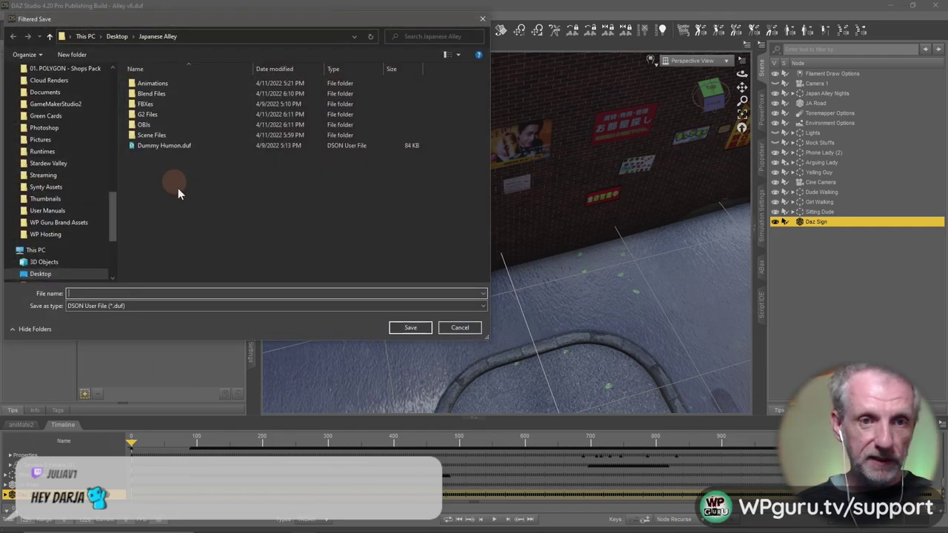
text(Da)
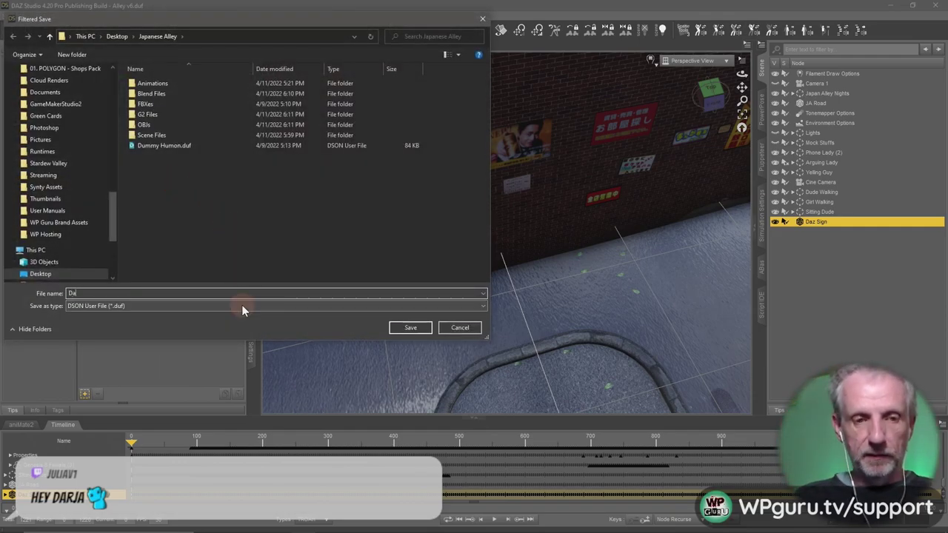
text(z Sign)
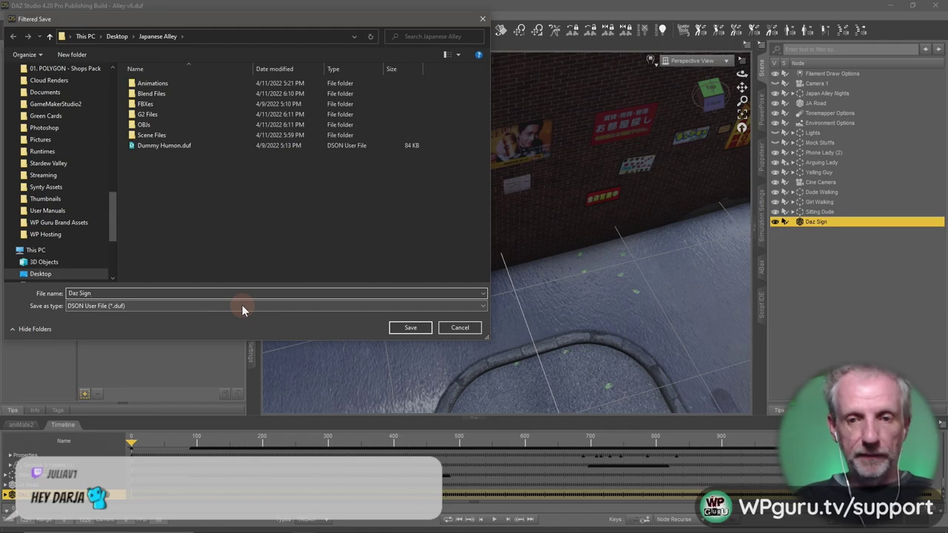
key(Return)
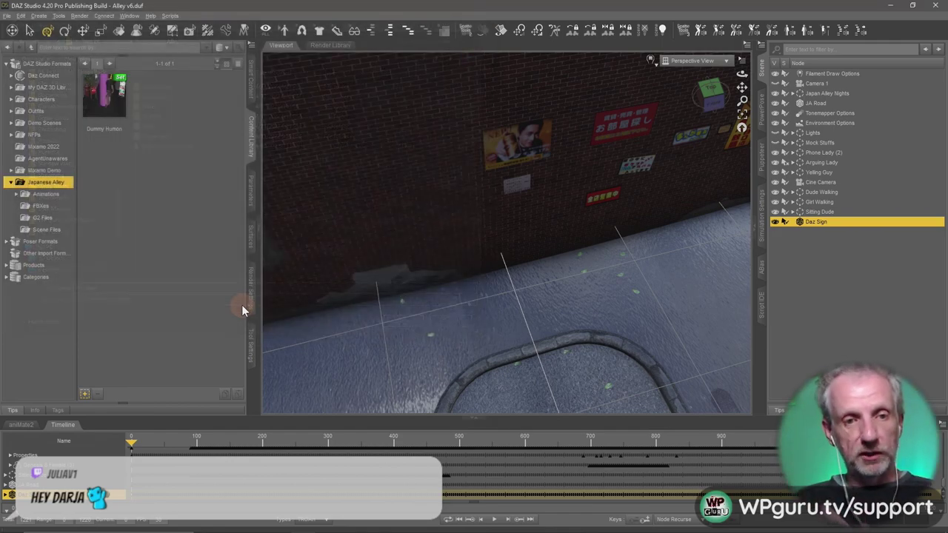
Include only the selected Daz Sign node in the subset and save it.
drag(474, 188, 214, 48)
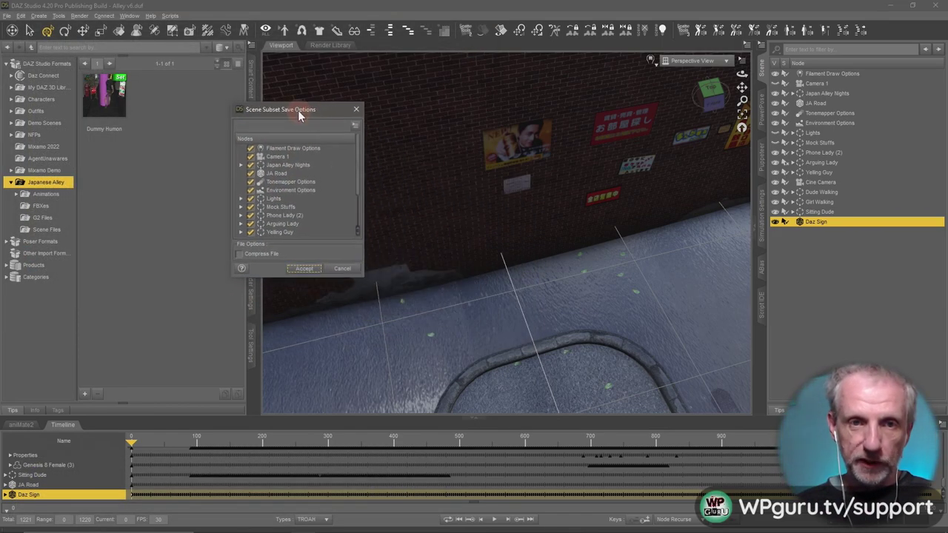
drag(278, 211, 331, 279)
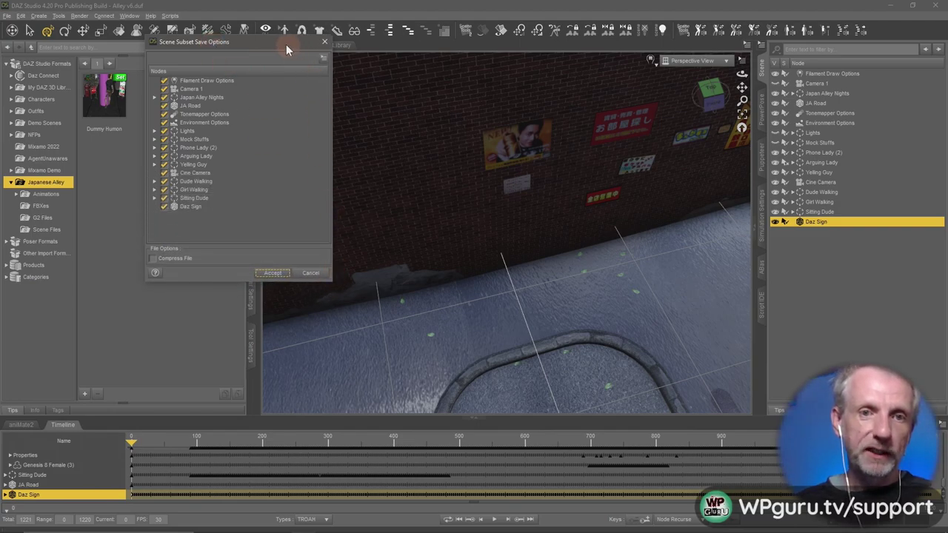
drag(286, 44, 222, 20)
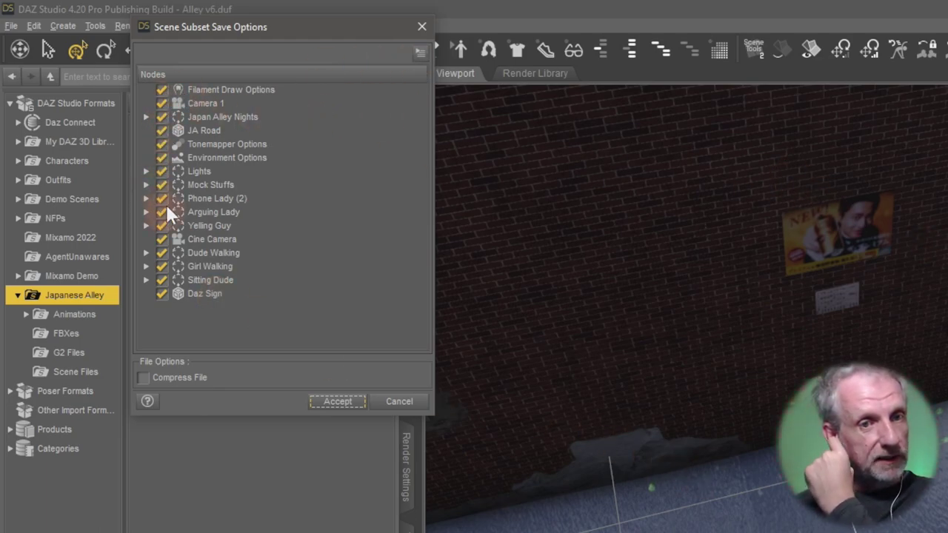
click(420, 52)
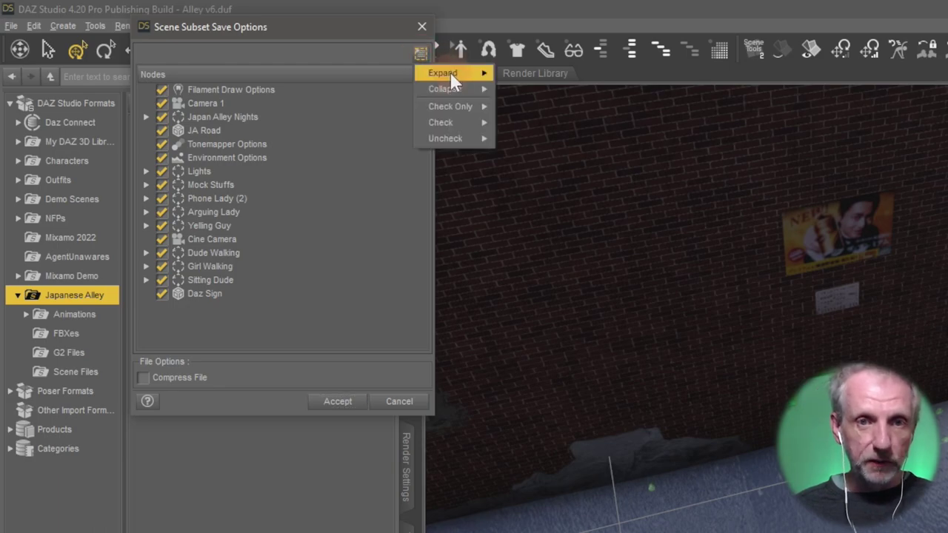
mouse_move(450, 107)
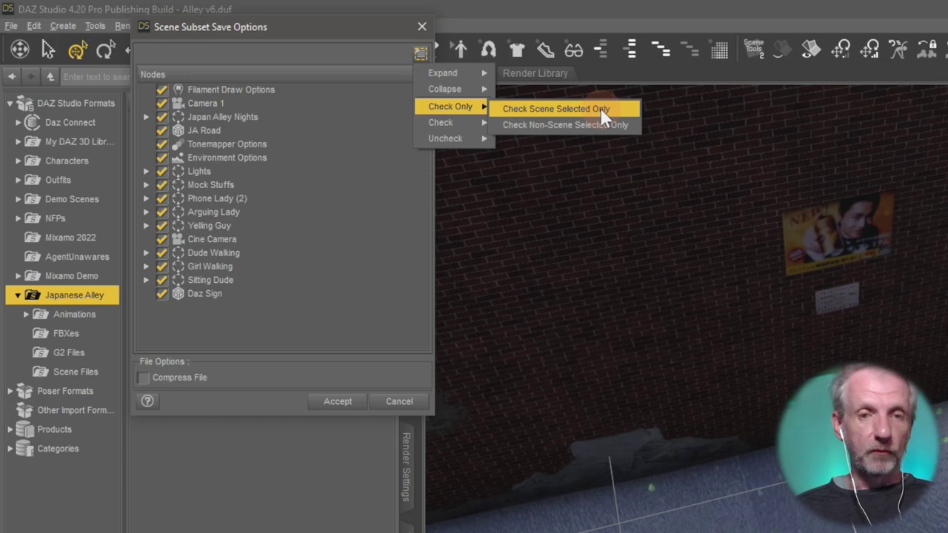
click(600, 107)
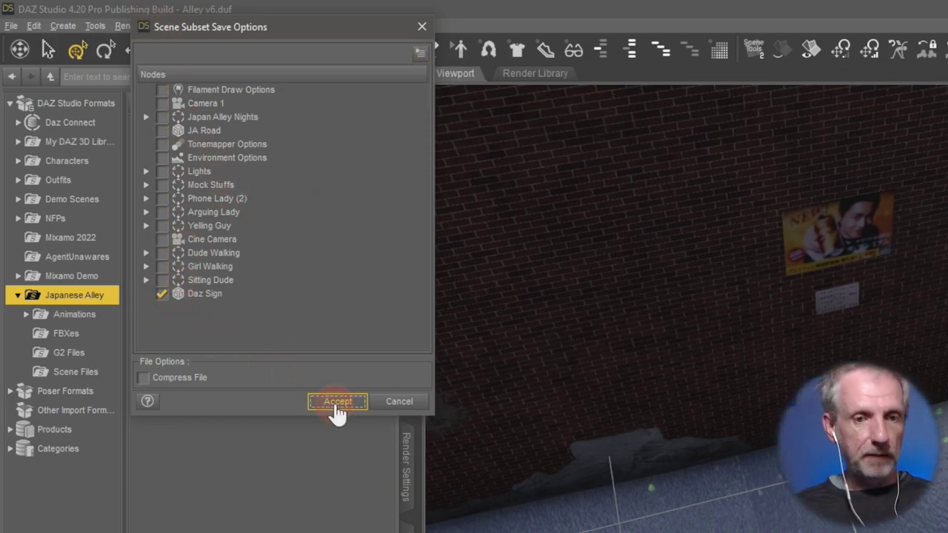
click(336, 403)
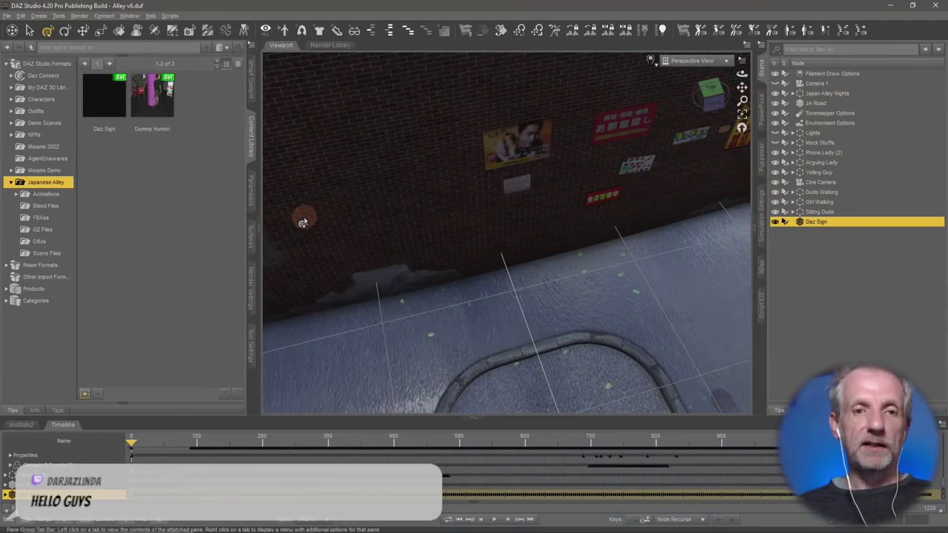
Replace the Daz Sign by dropping a fresh copy onto the alley floor beside the brick wall.
click(108, 102)
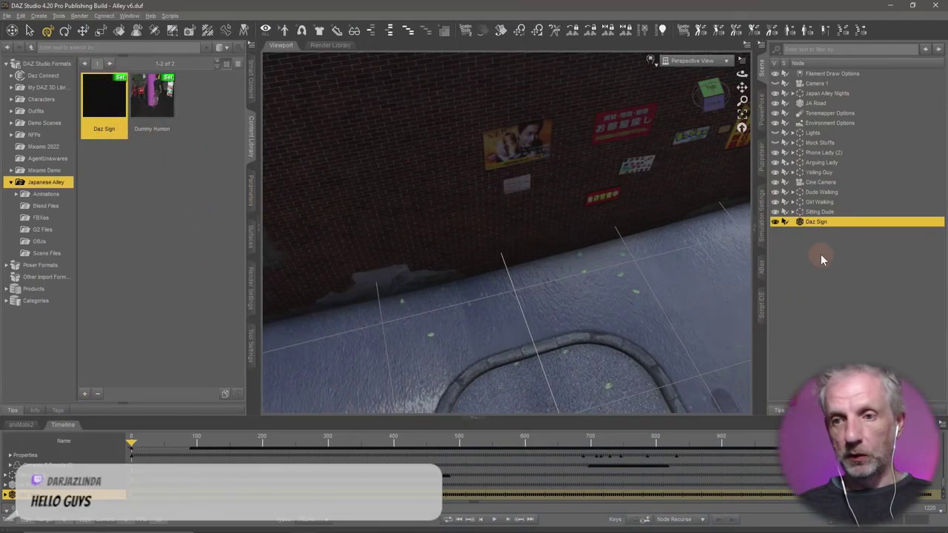
key(Delete)
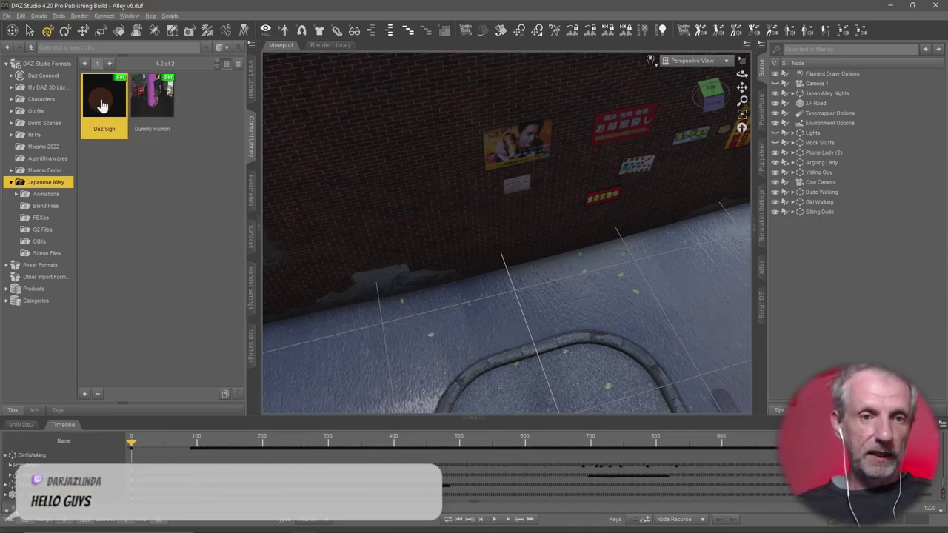
drag(260, 199, 471, 321)
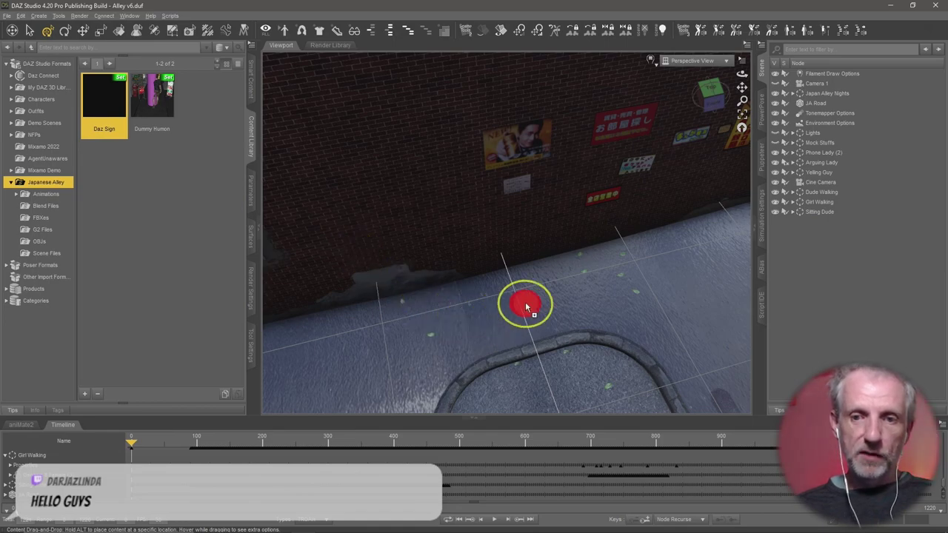
drag(525, 302, 483, 308)
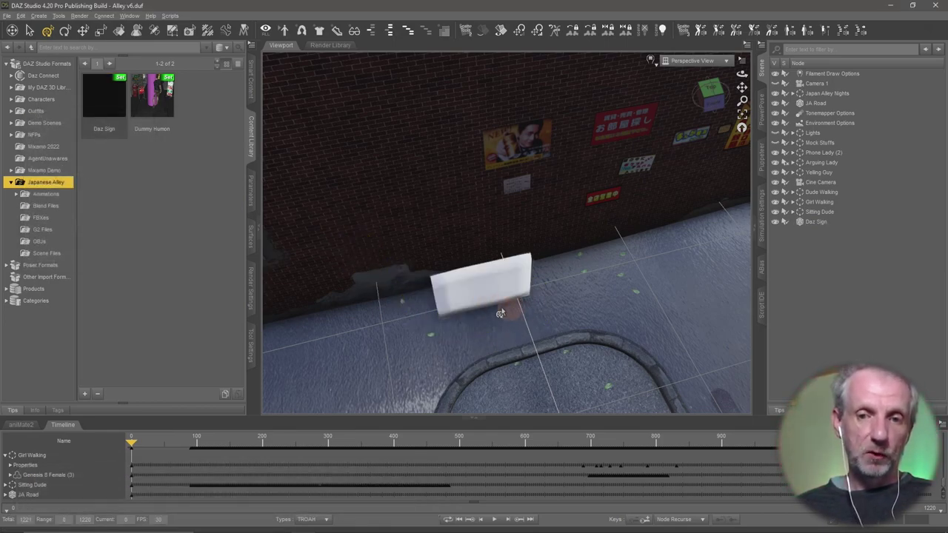
click(824, 223)
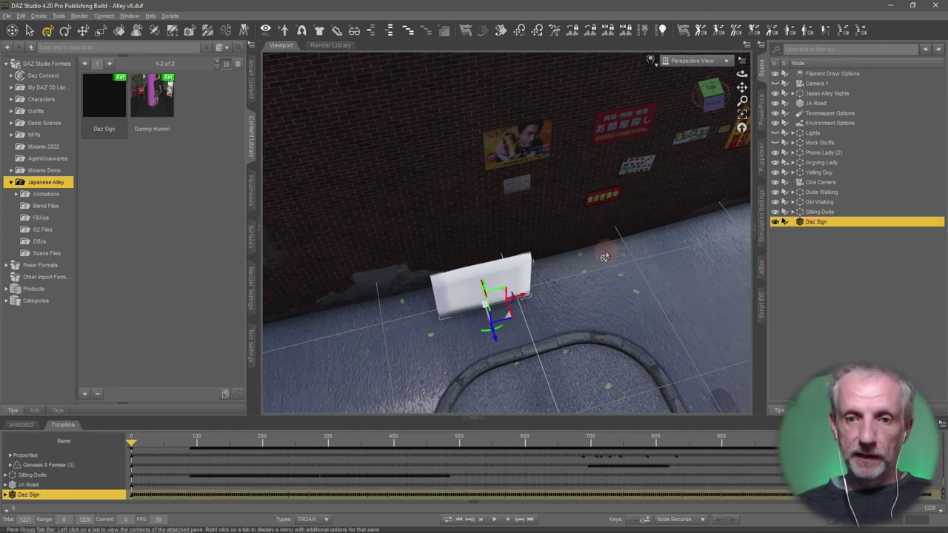
alt+drag(417, 280, 417, 287)
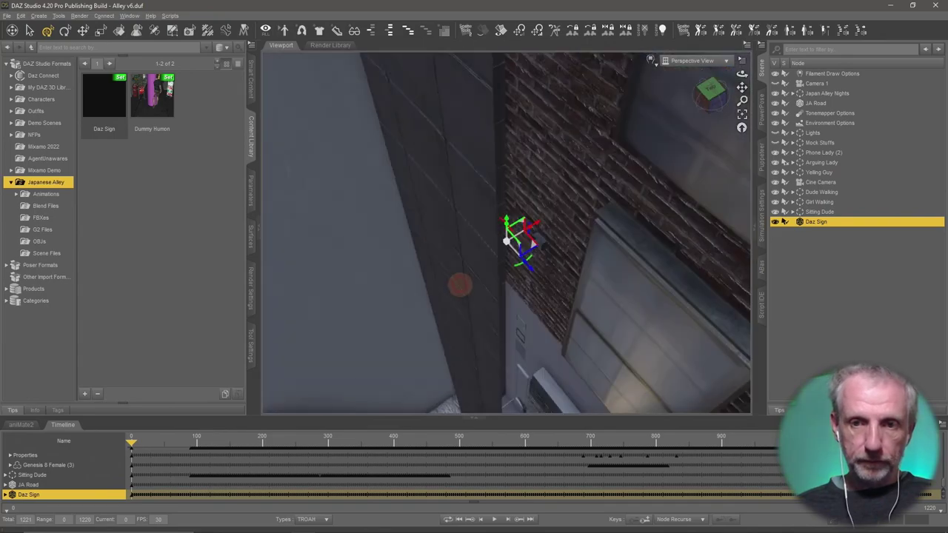
mouse_move(417, 286)
alt+mouse_down()
mouse_move(518, 271)
mouse_move(474, 264)
mouse_move(446, 271)
mouse_move(563, 255)
alt+mouse_up()
Set the Daz Sign Material's Base Color to pure green (0, 1, 0).
alt+drag(459, 268, 477, 266)
click(254, 236)
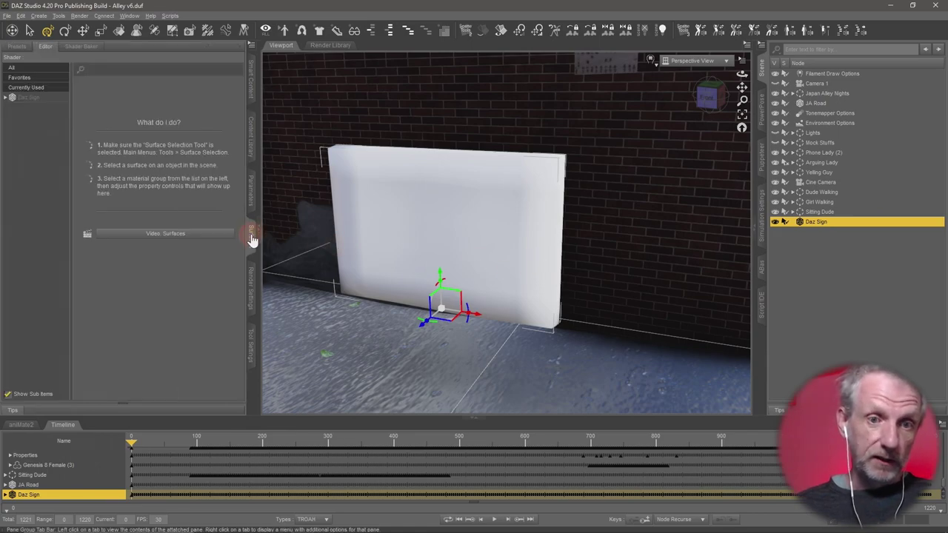
click(43, 110)
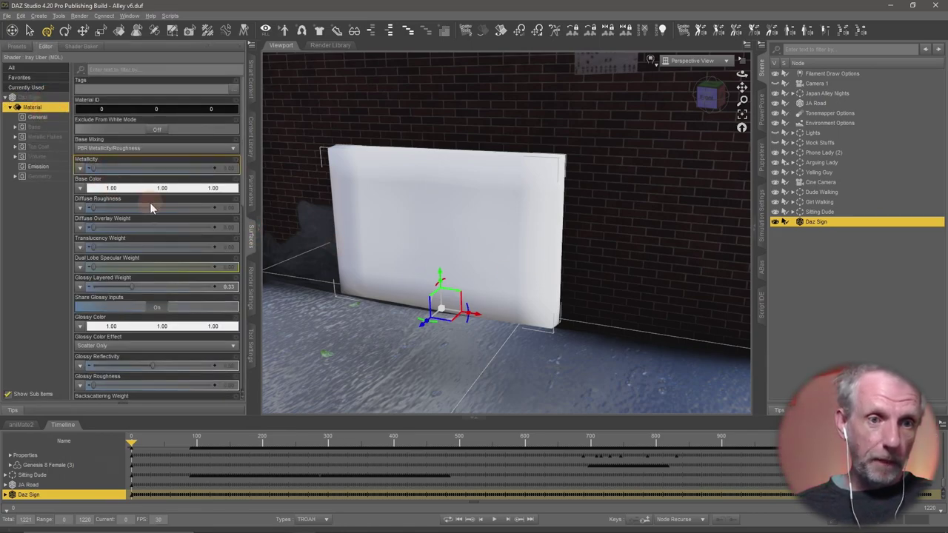
click(163, 187)
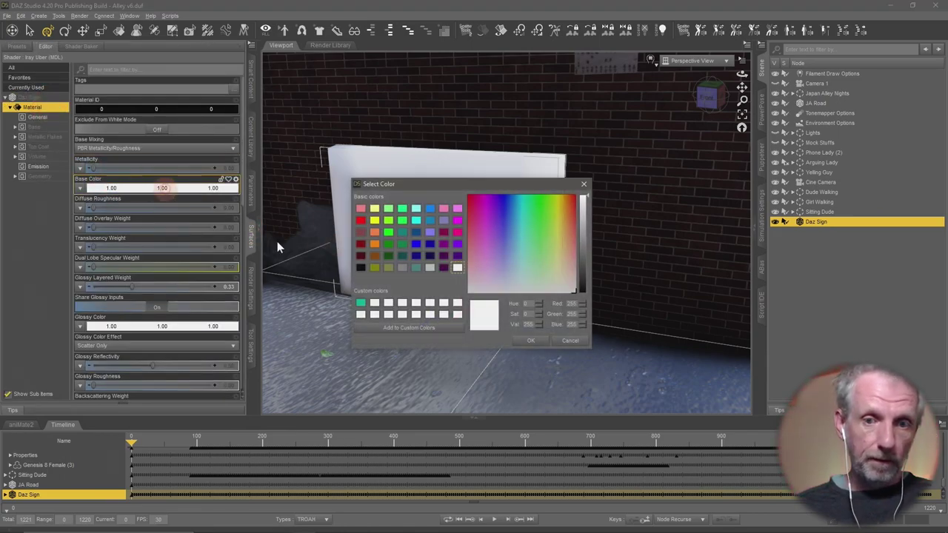
click(388, 232)
click(528, 342)
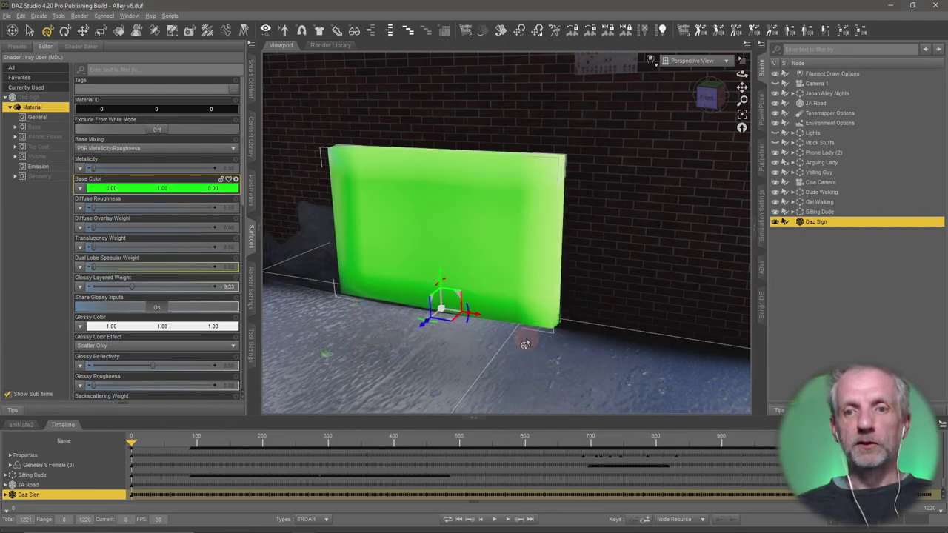
alt+drag(534, 298, 525, 294)
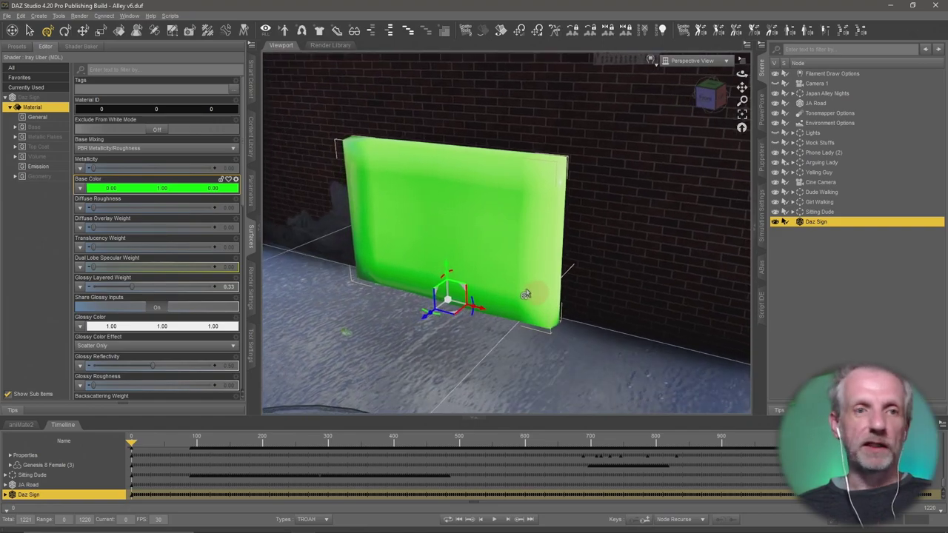
Apply the Shaders > Iray > Car Paint - Red preset to the Daz Sign.
click(17, 47)
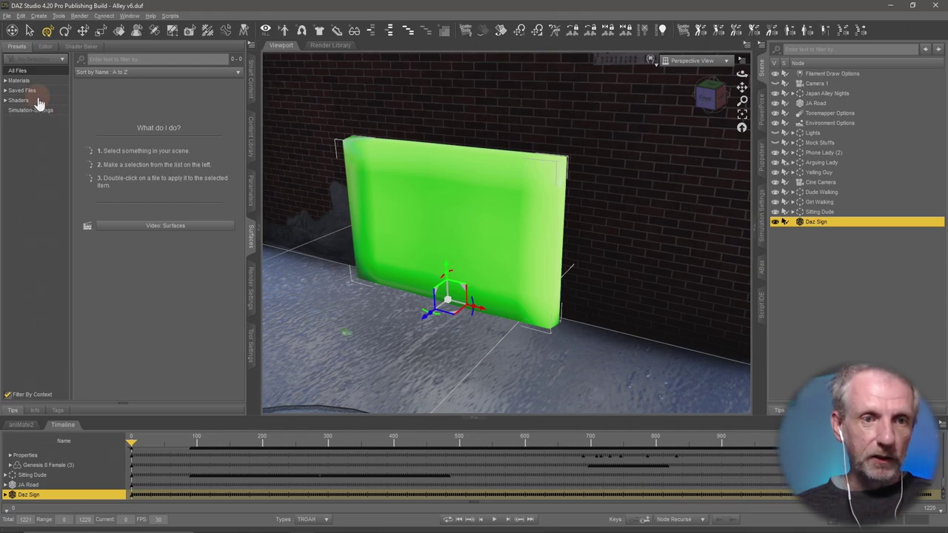
double_click(40, 102)
click(43, 148)
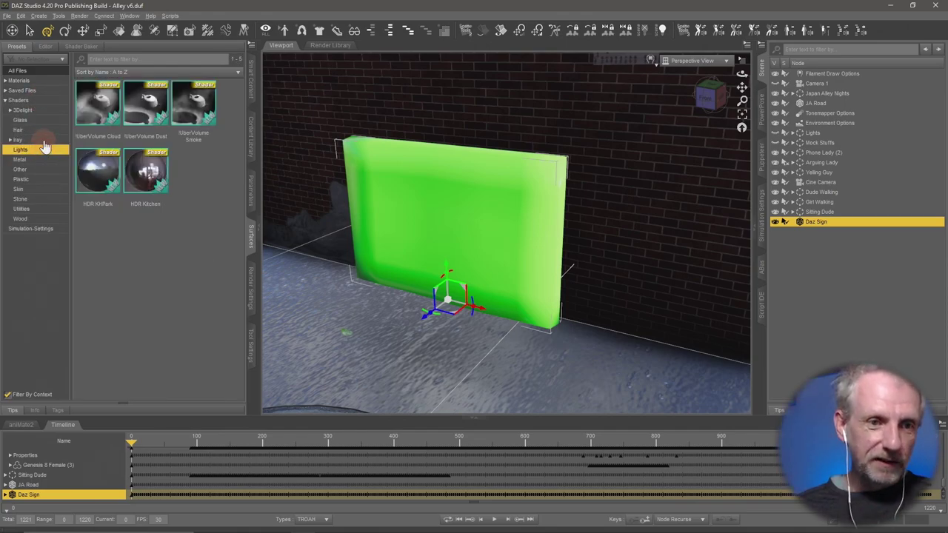
double_click(43, 139)
click(44, 160)
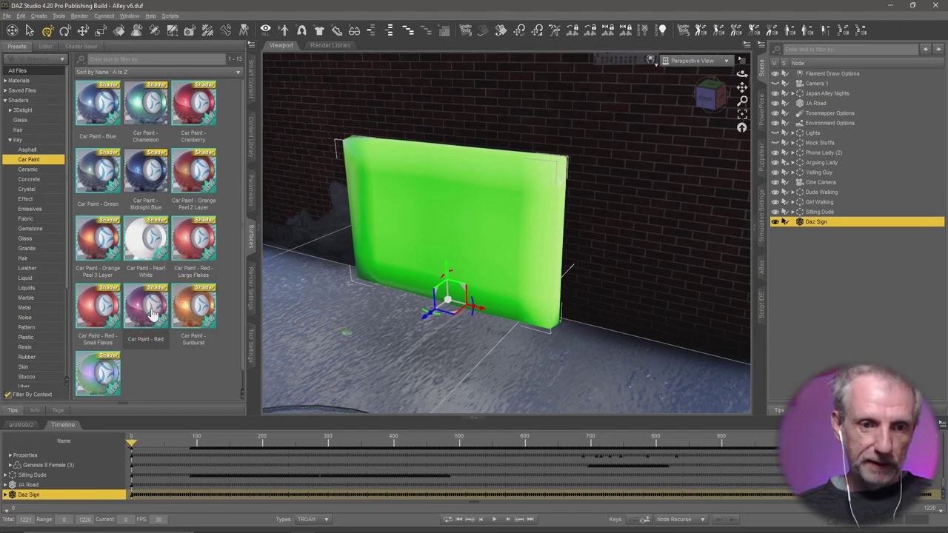
double_click(152, 314)
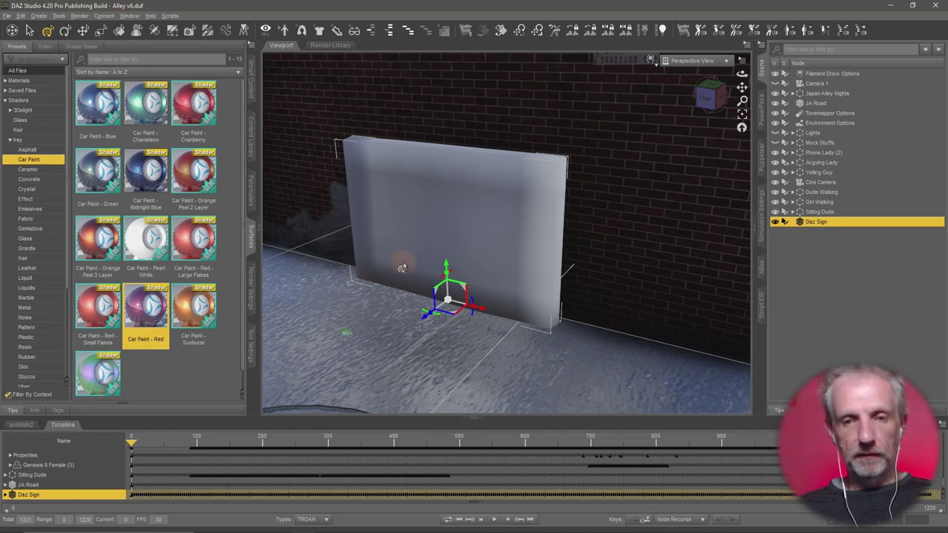
click(193, 310)
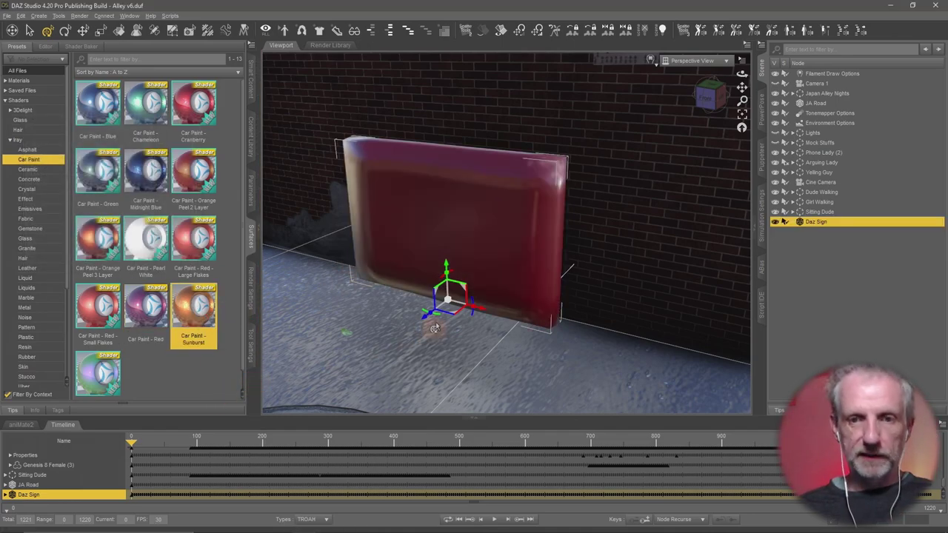
mouse_move(393, 276)
alt+mouse_down()
mouse_move(568, 255)
mouse_move(417, 270)
mouse_move(413, 239)
mouse_move(439, 242)
alt+mouse_up()
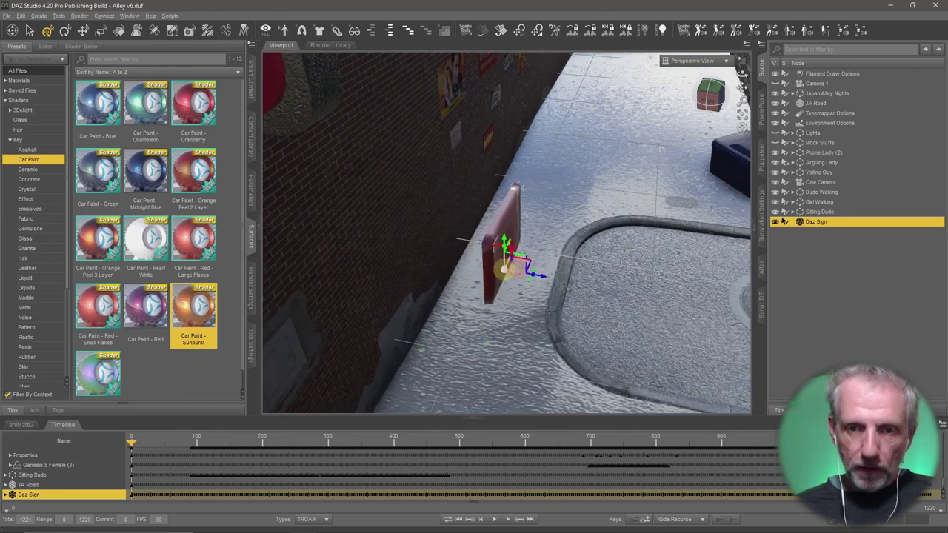
Slide the sign flat against the brick wall and frame it in the view.
alt+drag(537, 280, 578, 281)
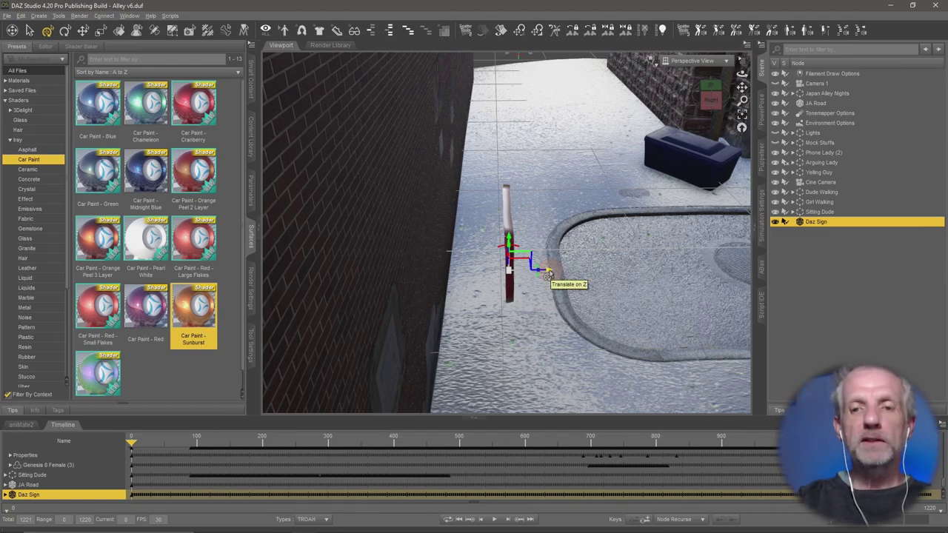
drag(539, 274, 487, 274)
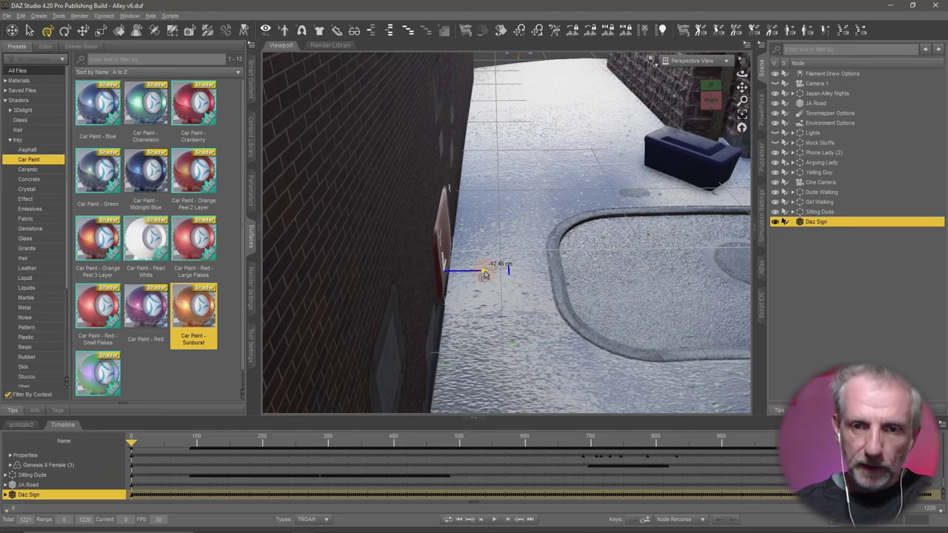
key(ctrl+f)
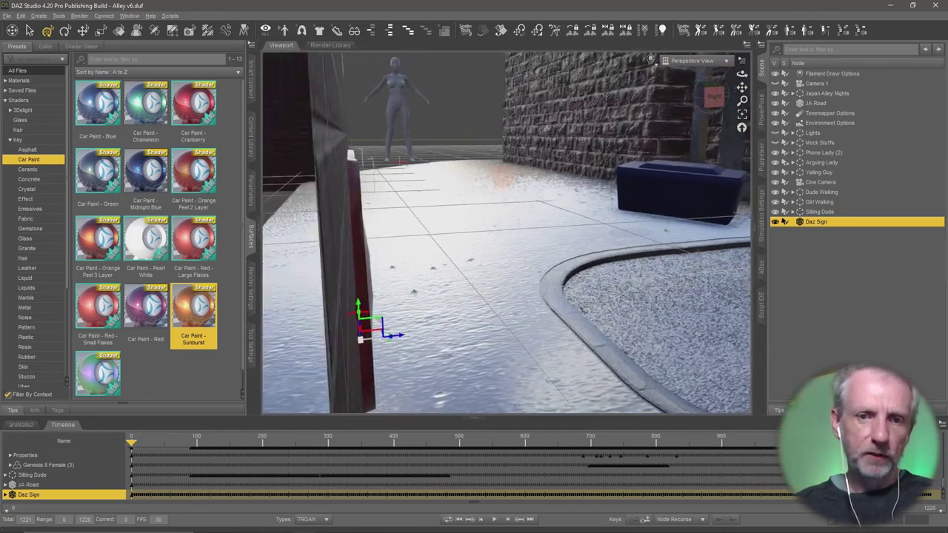
drag(488, 273, 488, 272)
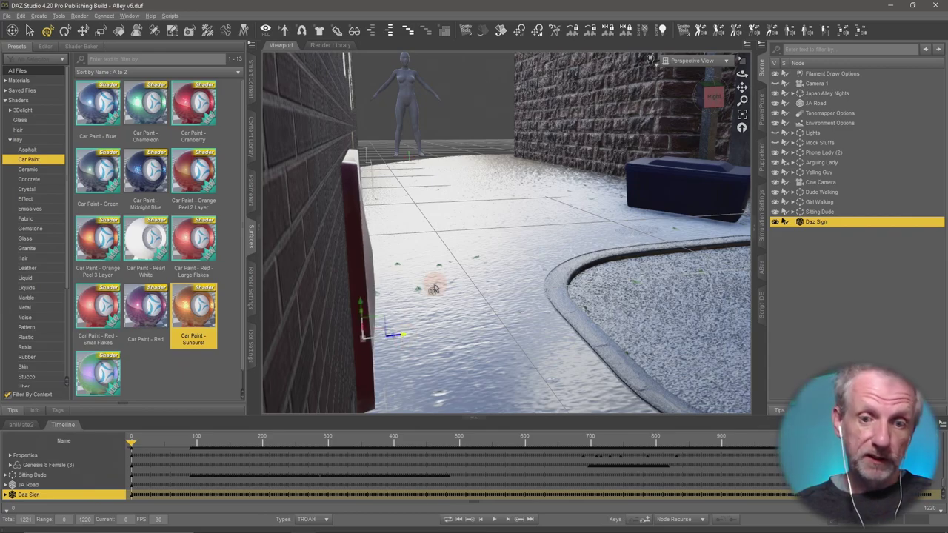
key(f)
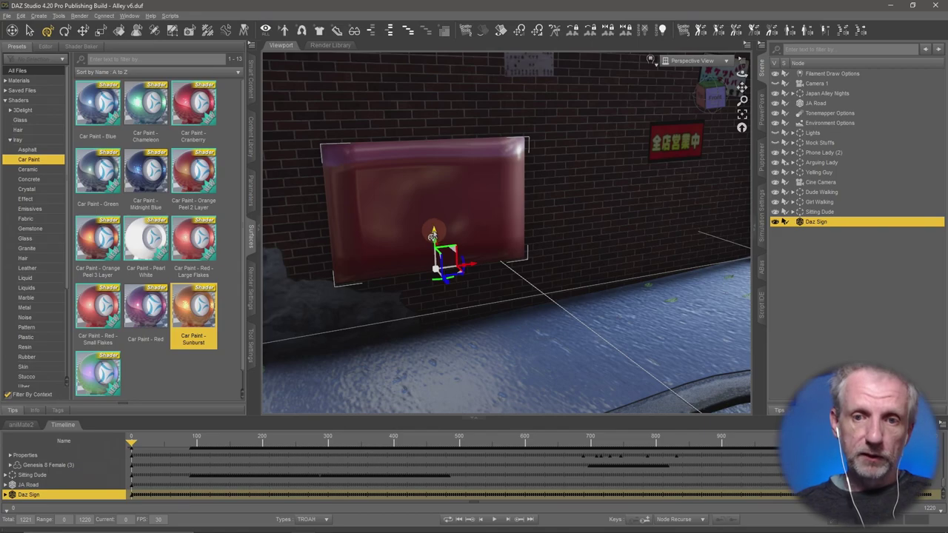
Raise the sign up and left near the poster and rotate it level.
drag(433, 235, 418, 145)
mouse_move(470, 393)
alt+mouse_down()
mouse_move(460, 380)
mouse_move(487, 346)
alt+mouse_up()
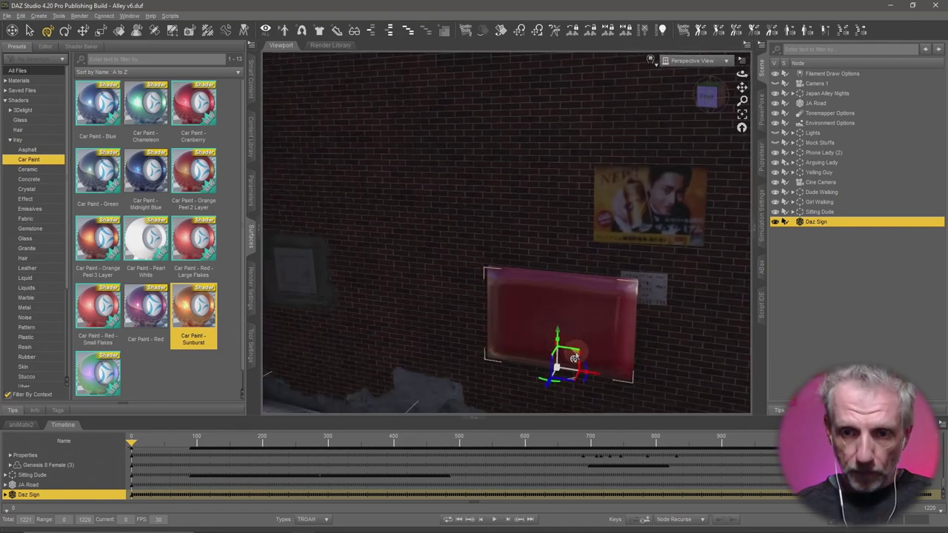
drag(574, 358, 491, 197)
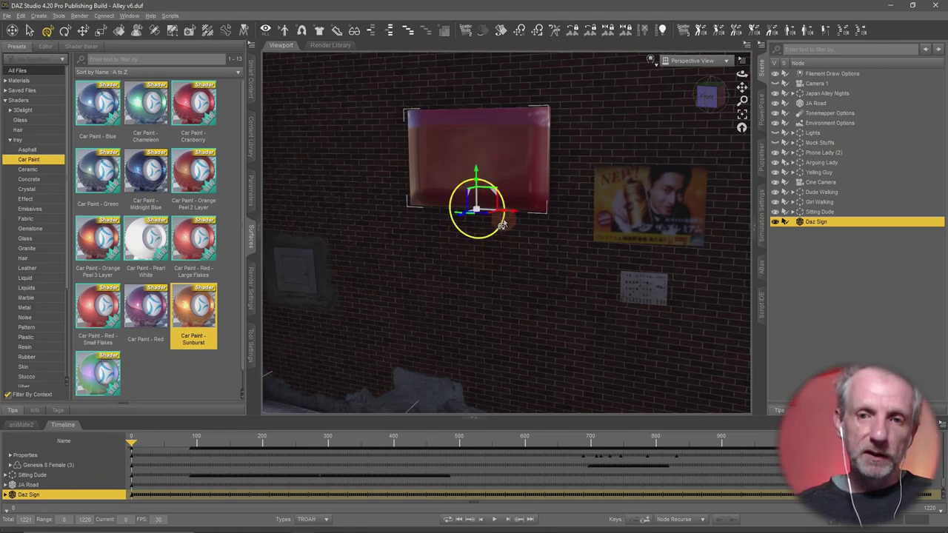
drag(502, 225, 505, 222)
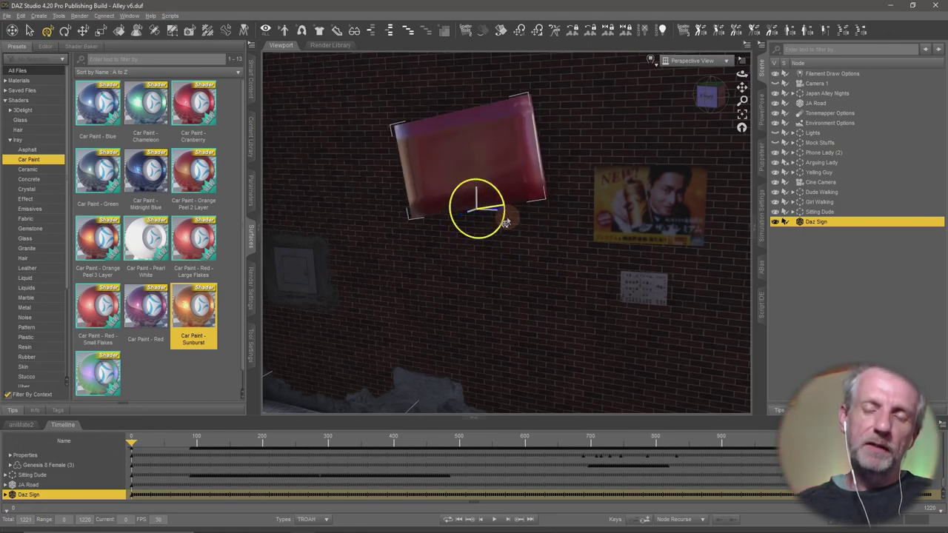
drag(505, 222, 505, 223)
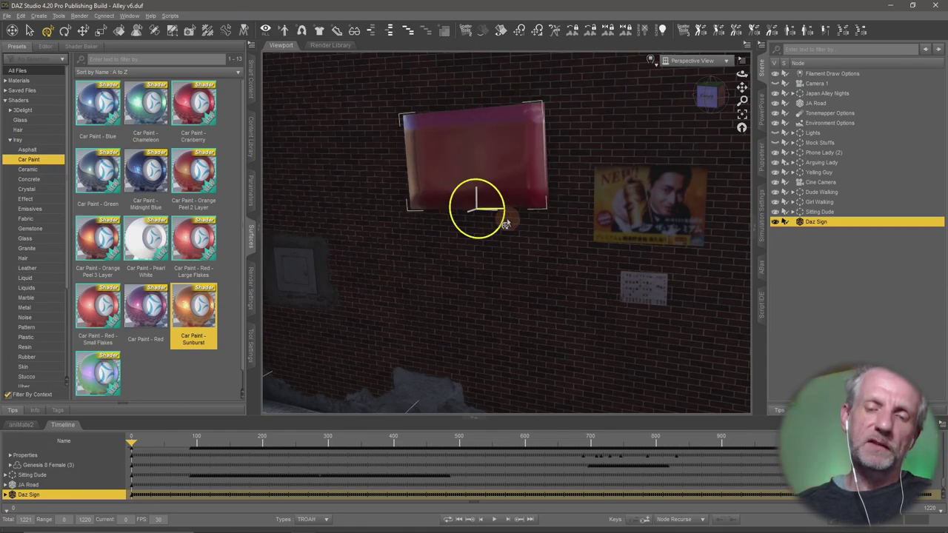
alt+drag(434, 286, 431, 297)
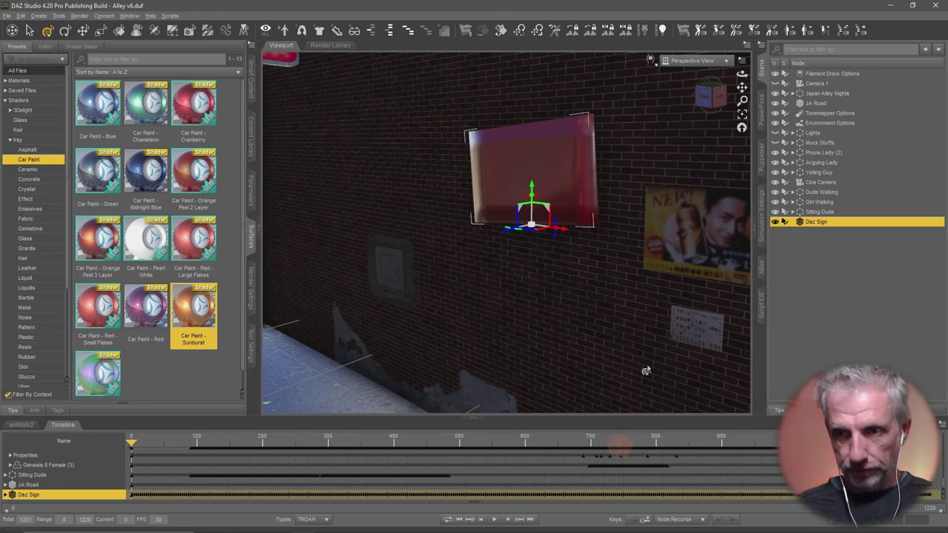
Jump the timeline to its final frame, 1220.
click(532, 520)
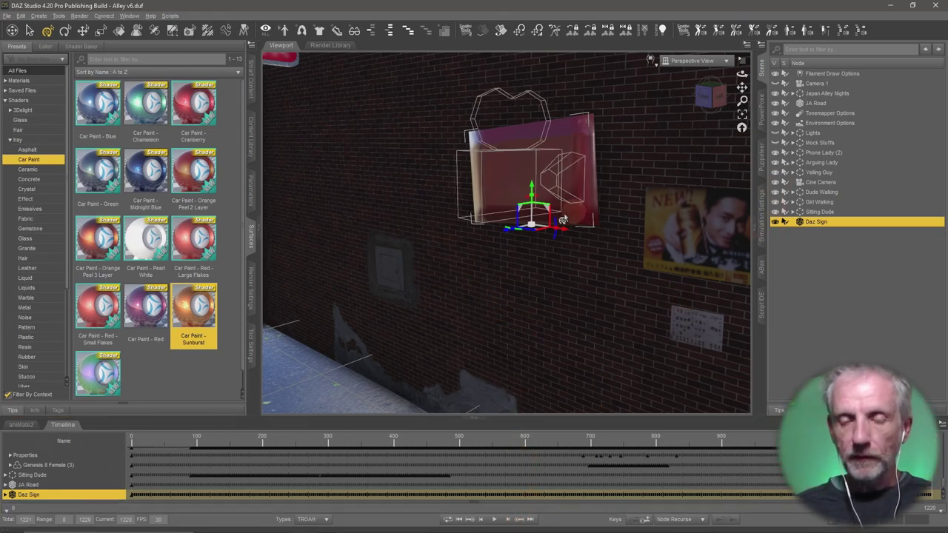
Use the Top and Bottom viewport layout with the top viewport looking through the Cine Camera.
click(130, 15)
mouse_move(147, 36)
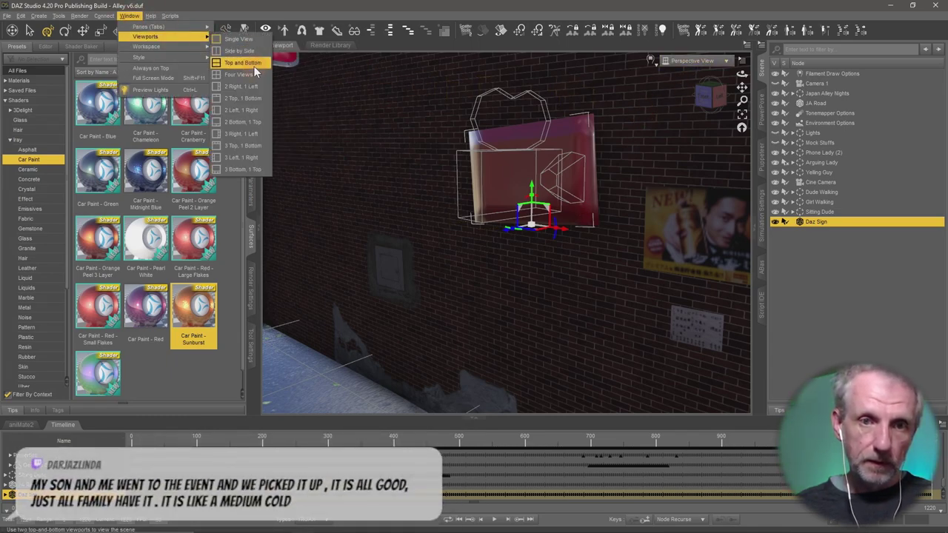
click(253, 66)
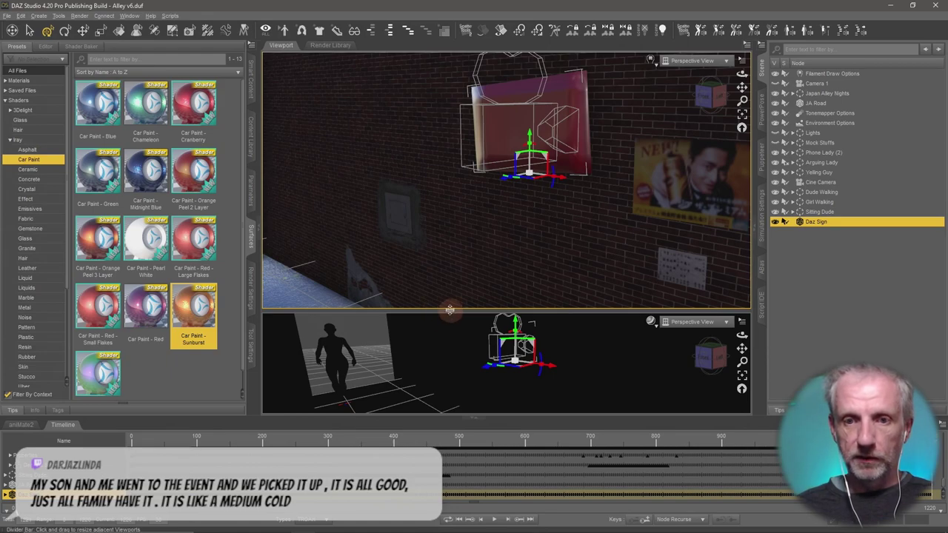
drag(449, 310, 441, 234)
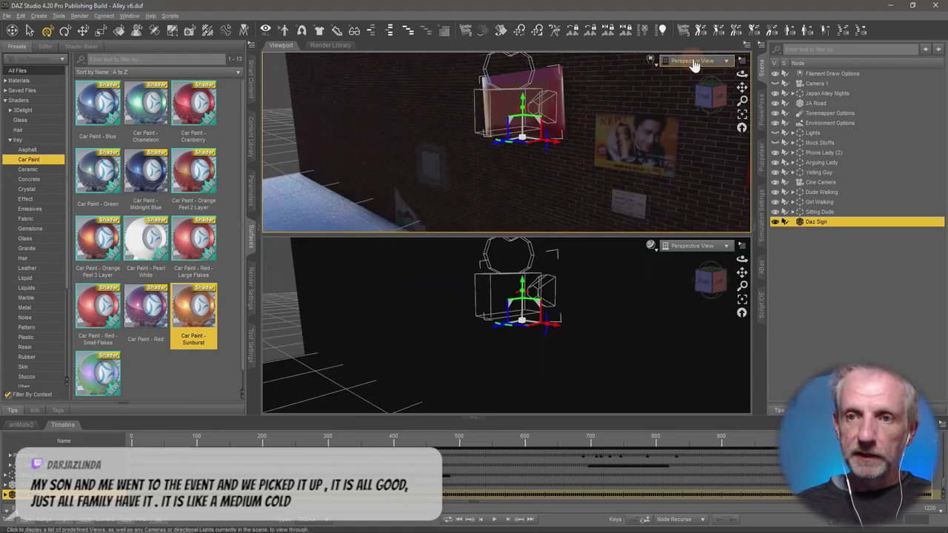
click(695, 65)
click(696, 150)
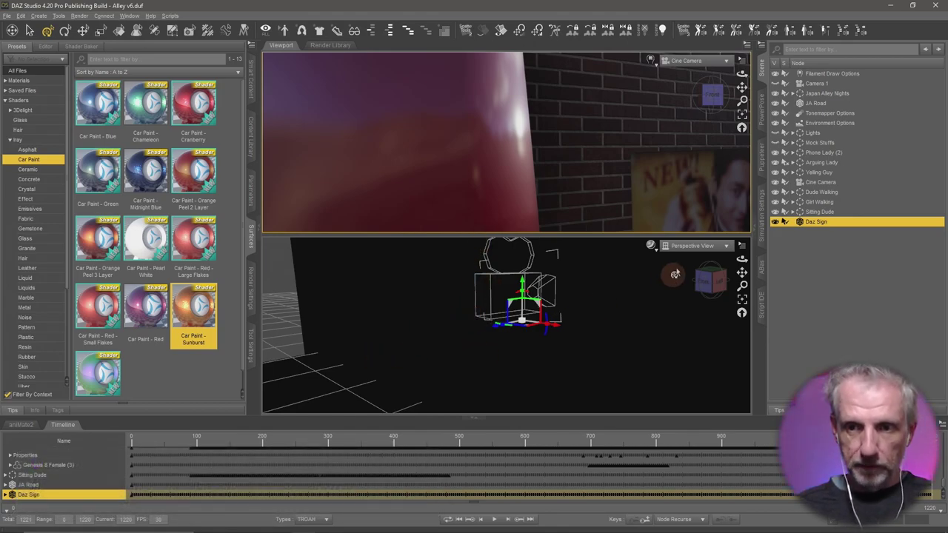
Enlarge the Perspective View and orbit it to an oblique view of the red sign on the wall.
drag(617, 234, 618, 217)
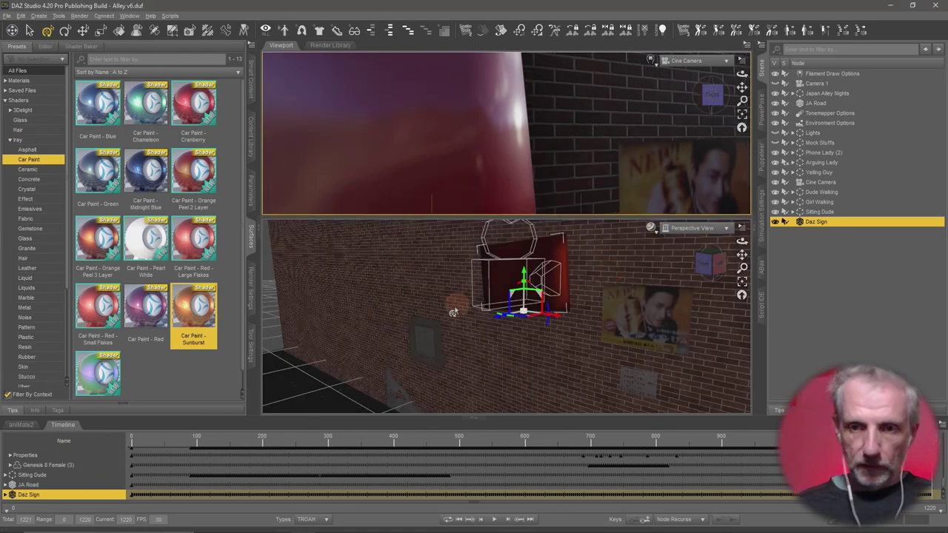
drag(453, 312, 438, 314)
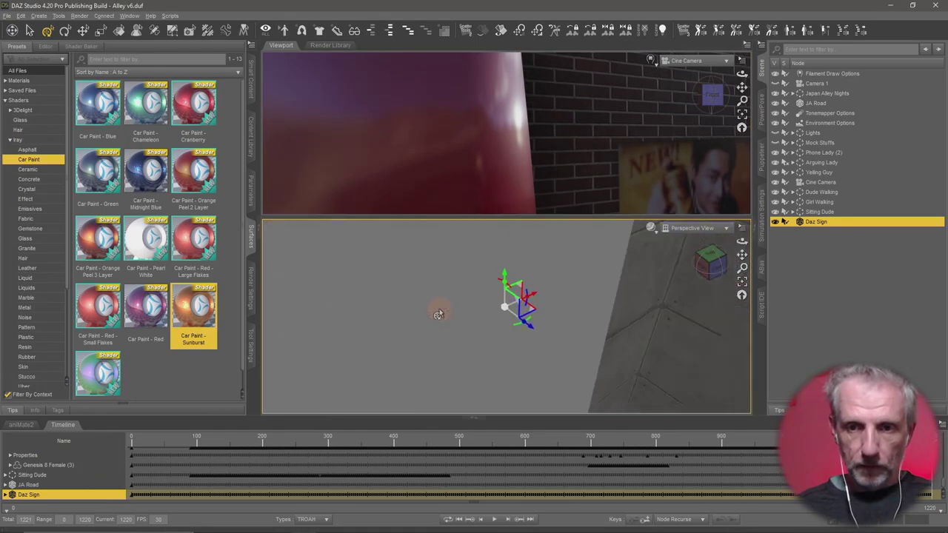
drag(320, 341, 376, 335)
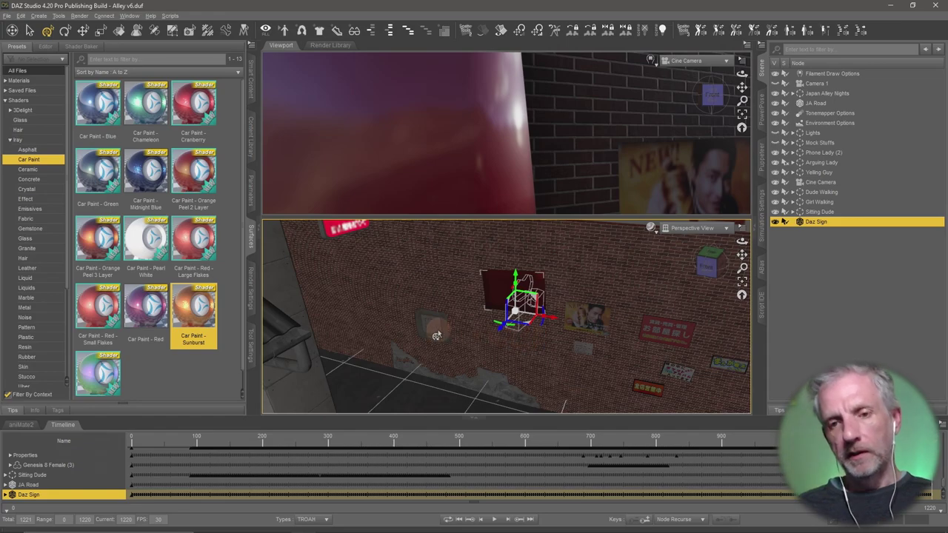
drag(564, 405, 560, 409)
alt+drag(504, 318, 518, 319)
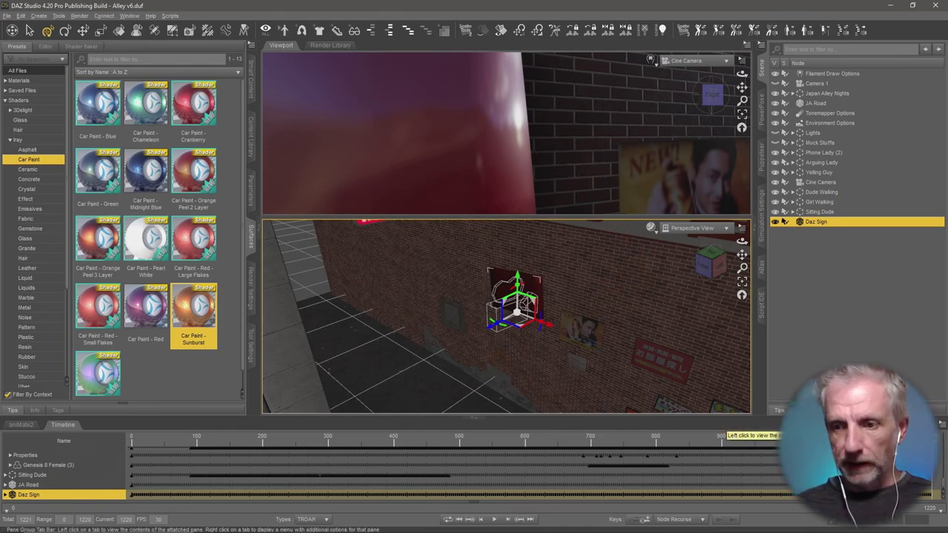
Turn on the 16:9 aspect frame in the Cine Camera view and make that view taller.
click(746, 60)
click(741, 103)
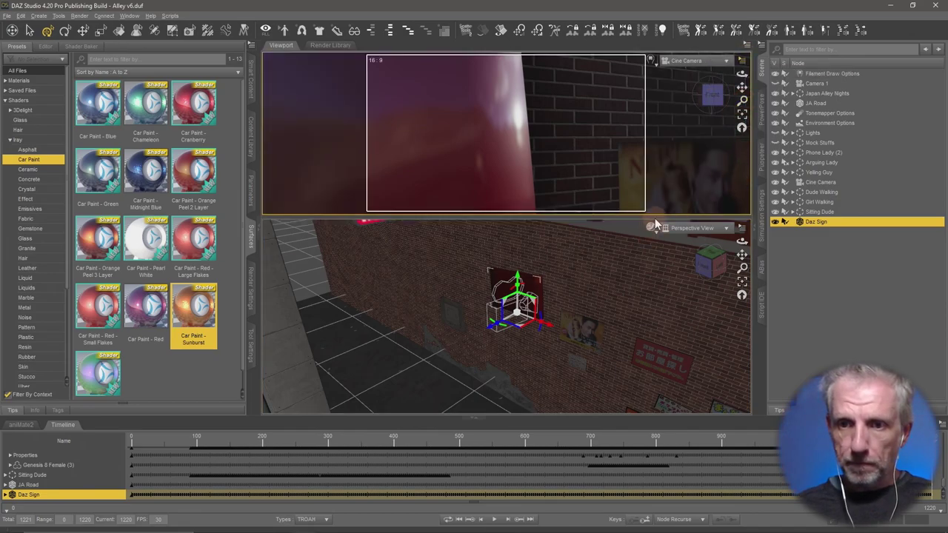
drag(655, 218, 655, 257)
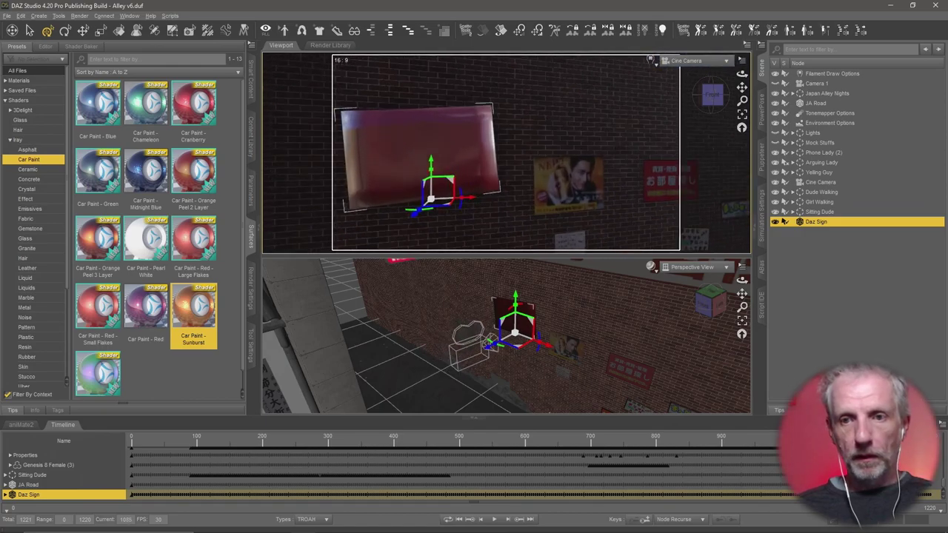
Scrub the timeline to around frame 1082, where the camera frames the red sign.
drag(744, 463, 797, 469)
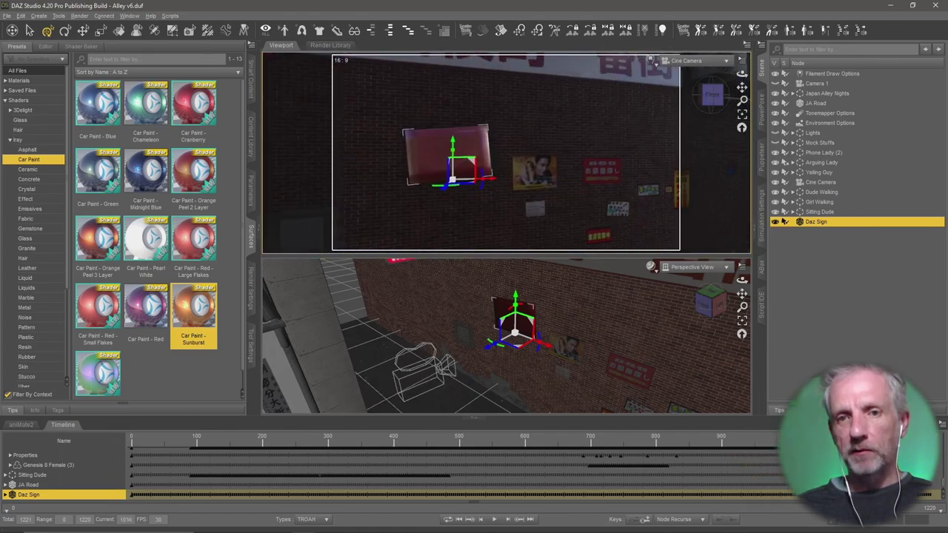
drag(817, 468, 809, 468)
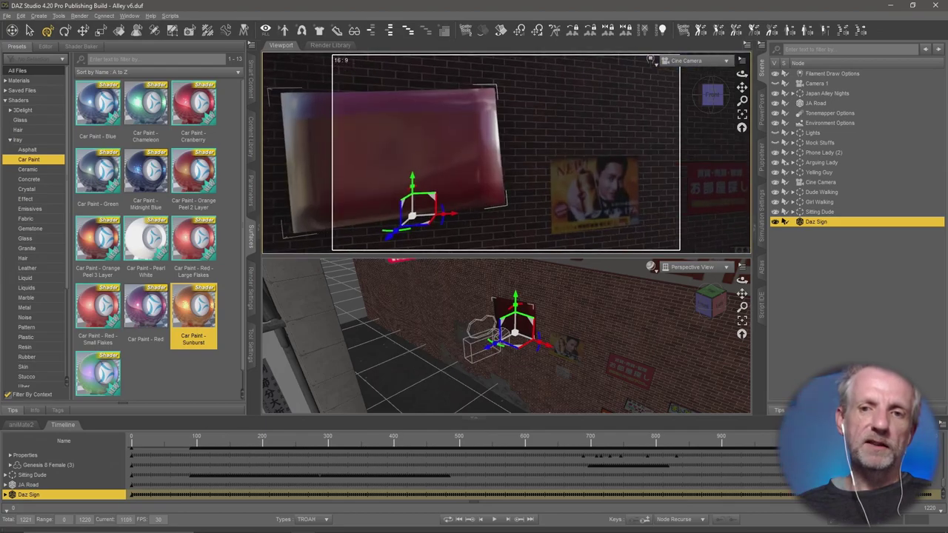
mouse_move(854, 437)
mouse_down()
mouse_move(800, 437)
mouse_move(850, 437)
mouse_move(832, 437)
mouse_move(840, 437)
mouse_up()
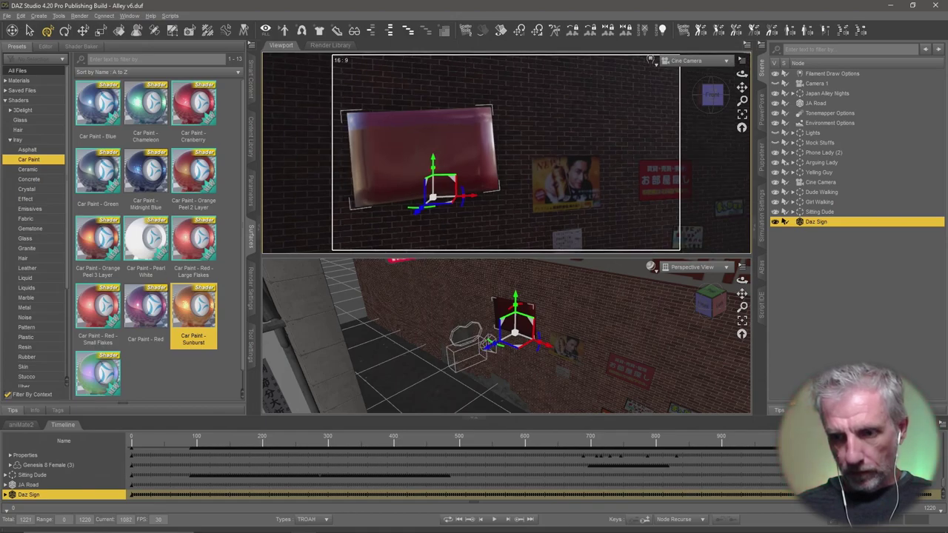
click(645, 521)
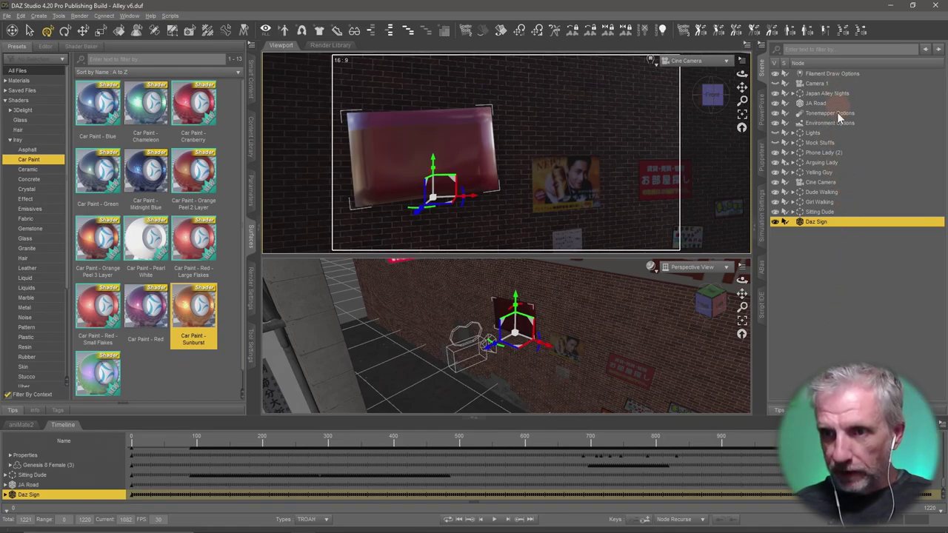
Select the Cine Camera and create a keyframe for it at the current frame.
click(831, 183)
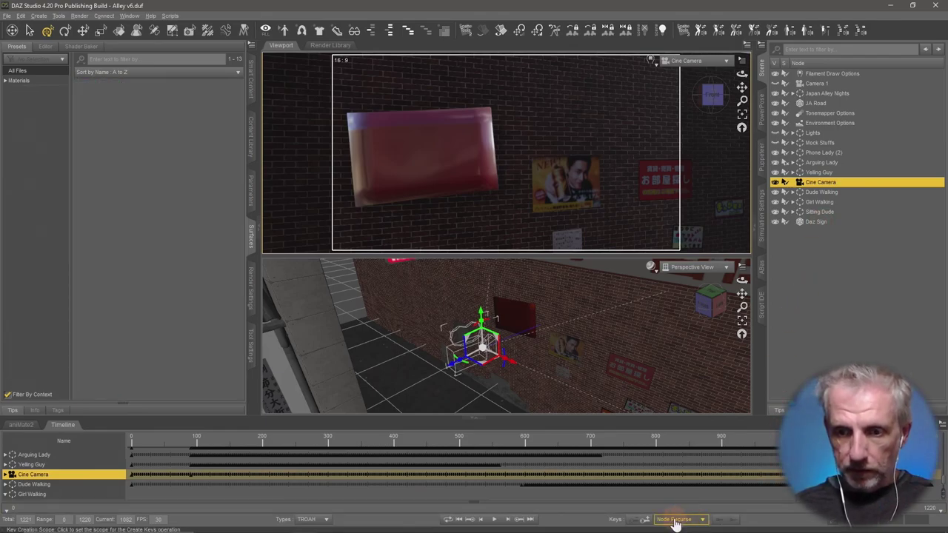
click(645, 522)
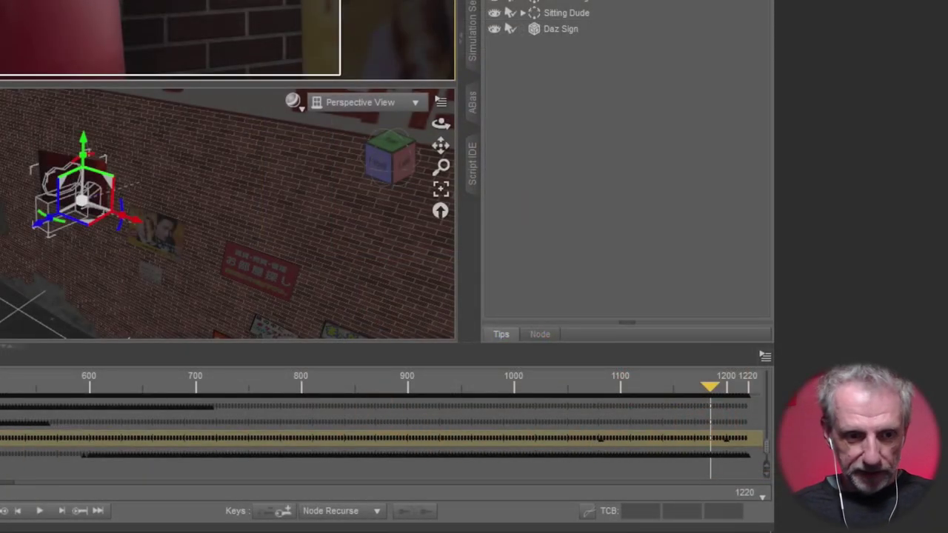
Zoom the timeline to start at 801 and delete the Cine Camera key near frame 1200.
scroll(385, 414, up, 2)
scroll(385, 415, up, 2)
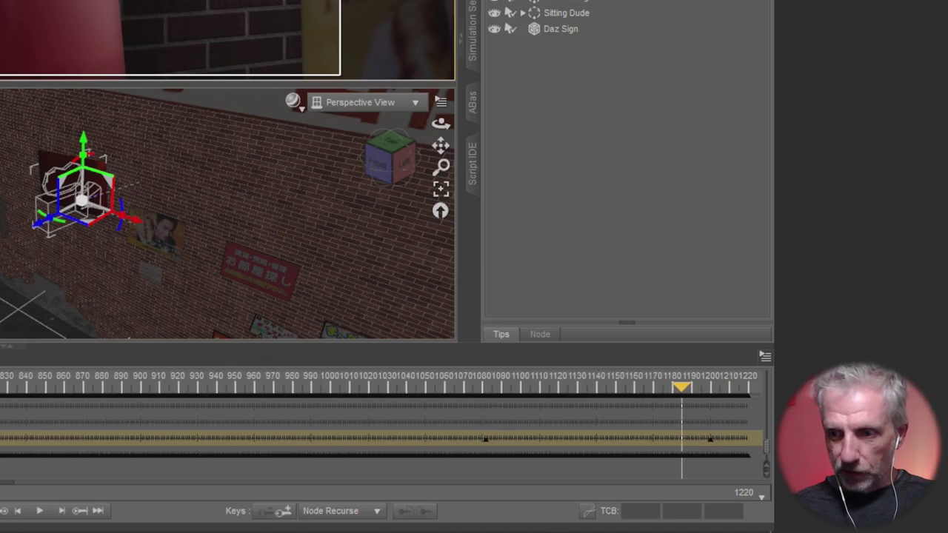
drag(7, 493, 256, 493)
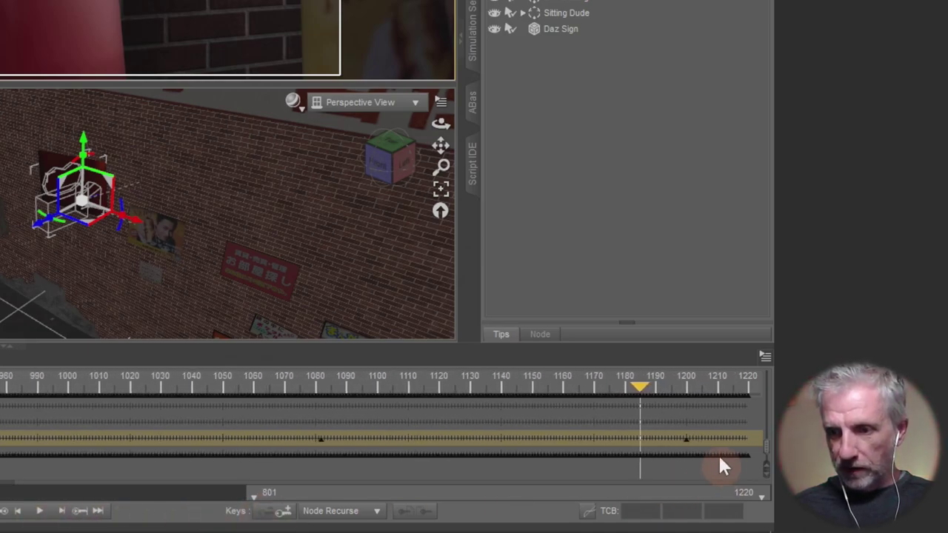
drag(677, 426, 712, 448)
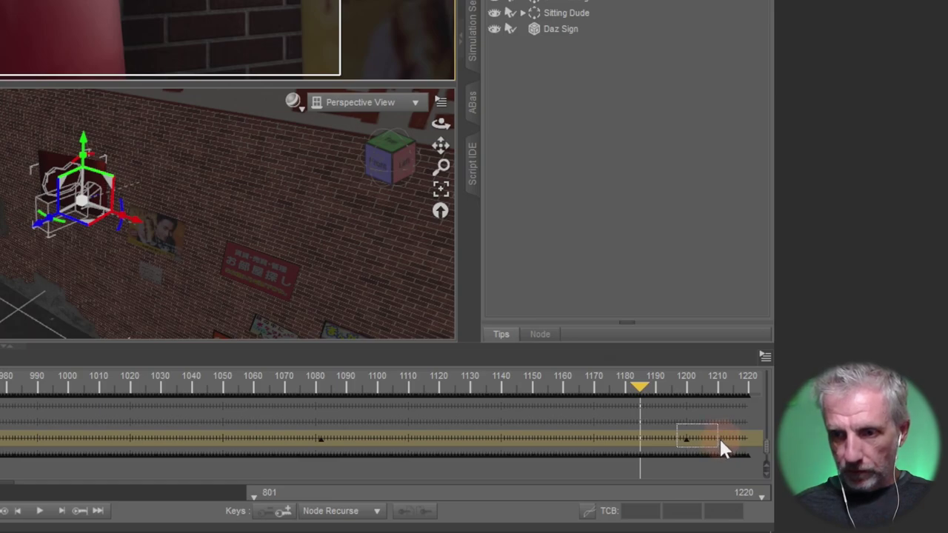
click(707, 449)
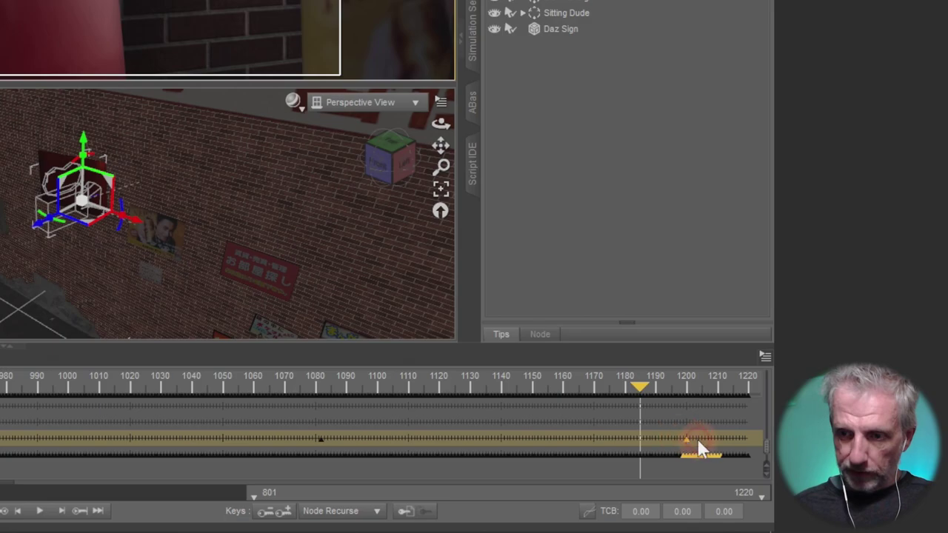
click(697, 441)
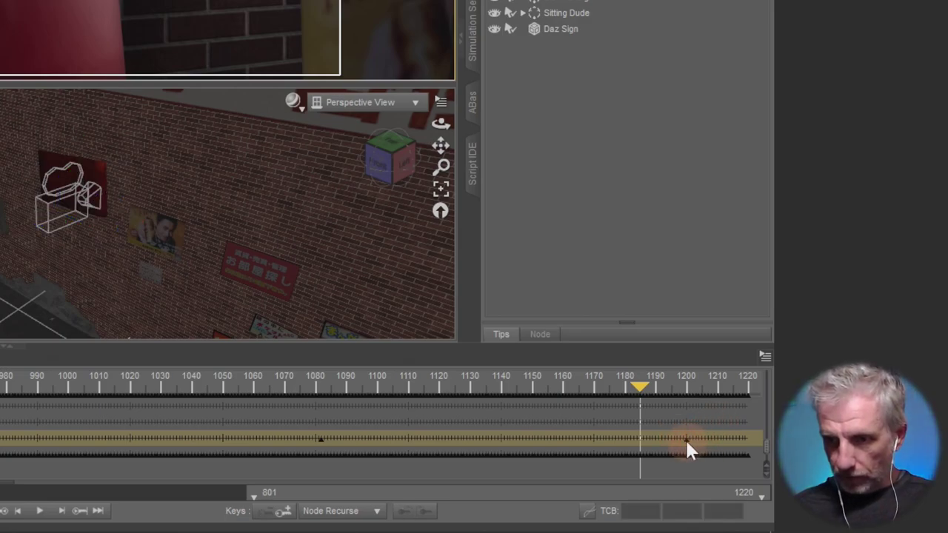
click(687, 439)
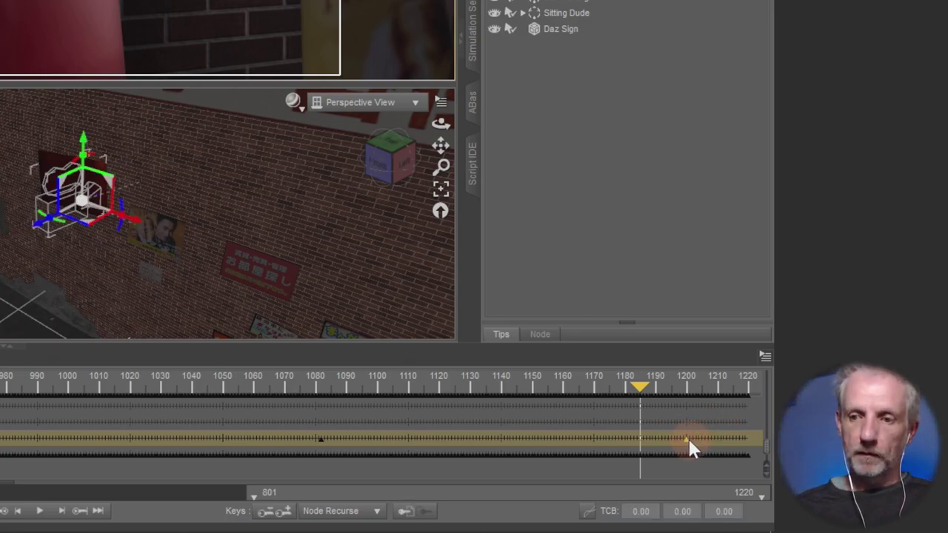
right_click(688, 438)
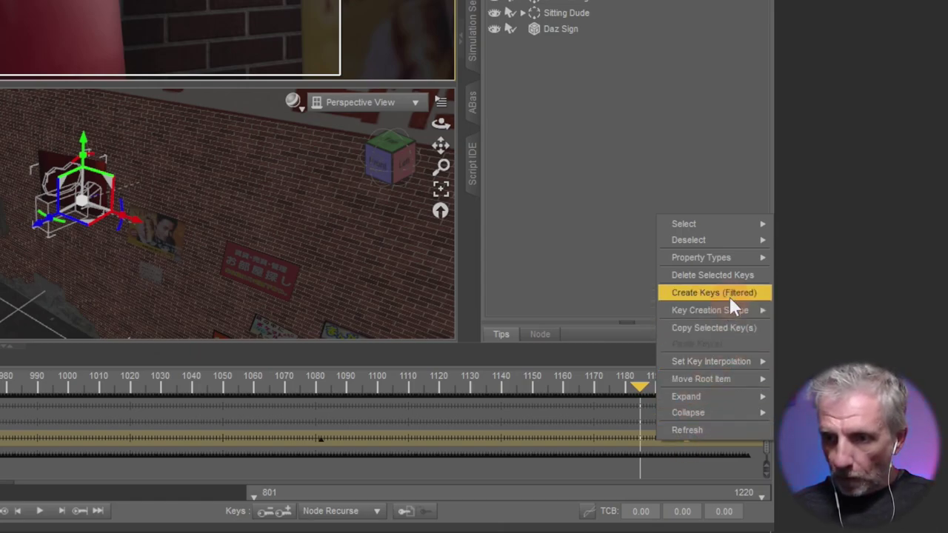
click(731, 276)
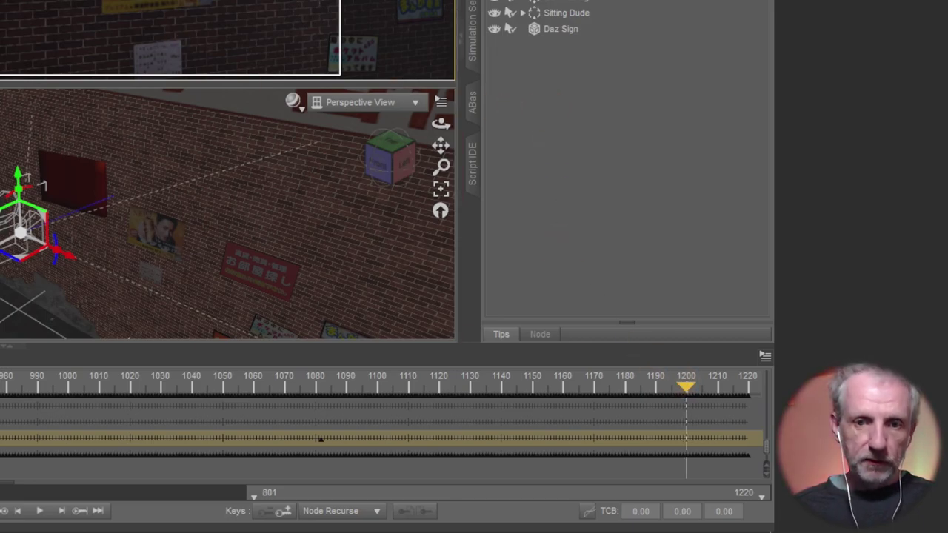
Rotate the Cine Camera at frame 1200 to turn it toward the red sign.
scroll(227, 214, up, 2)
scroll(227, 214, up, 2)
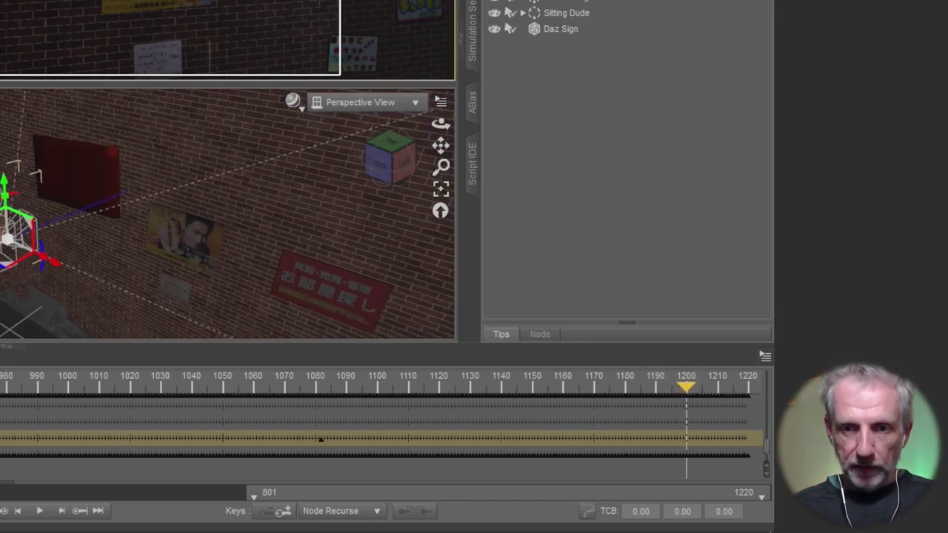
scroll(227, 214, up, 1)
scroll(227, 214, up, 1)
alt+drag(228, 214, 185, 214)
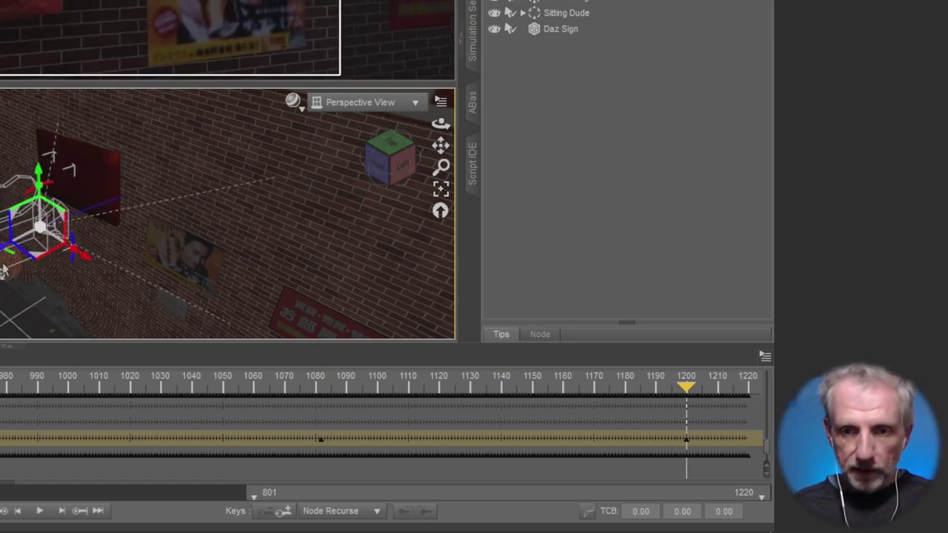
drag(4, 256, 13, 259)
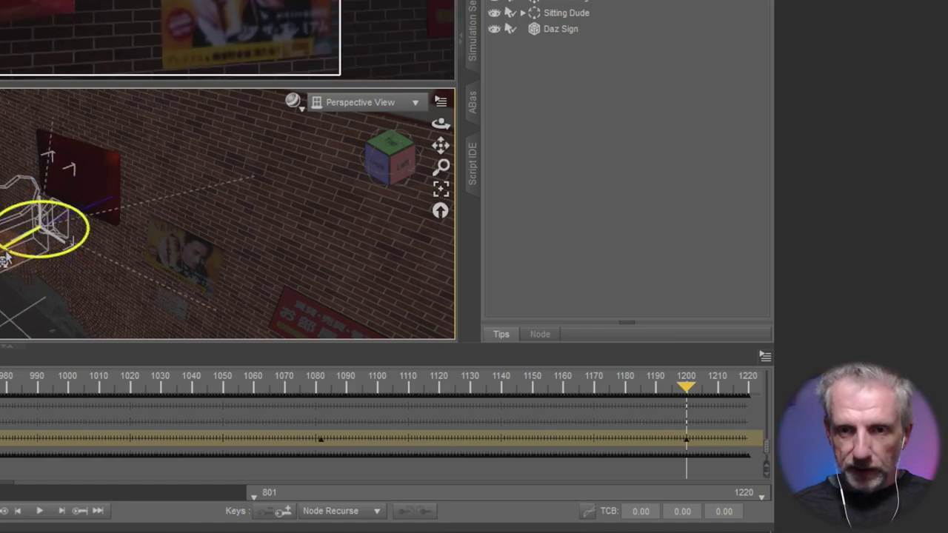
drag(13, 259, 18, 275)
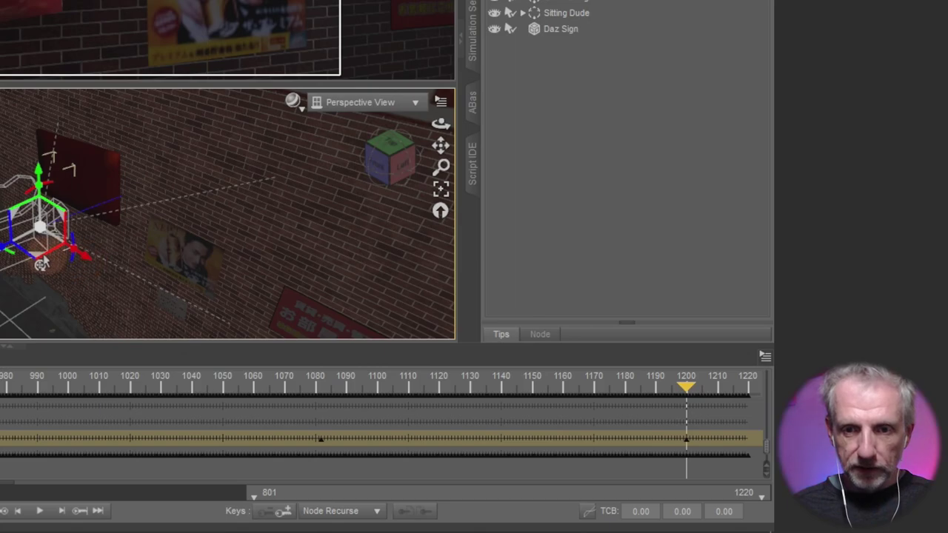
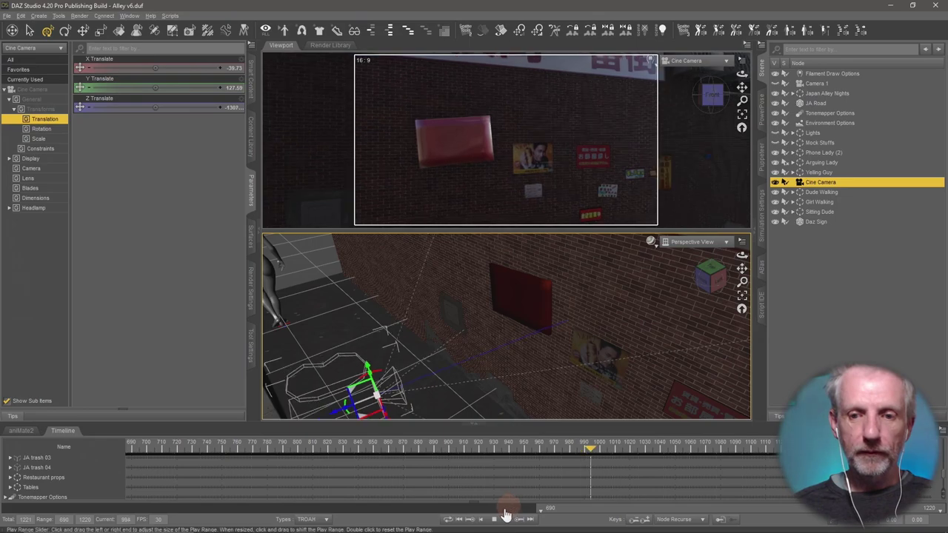
Stop playback, reset the play range to 0–1220, enlarge the camera view and save the Alley scene.
click(557, 513)
double_click(539, 508)
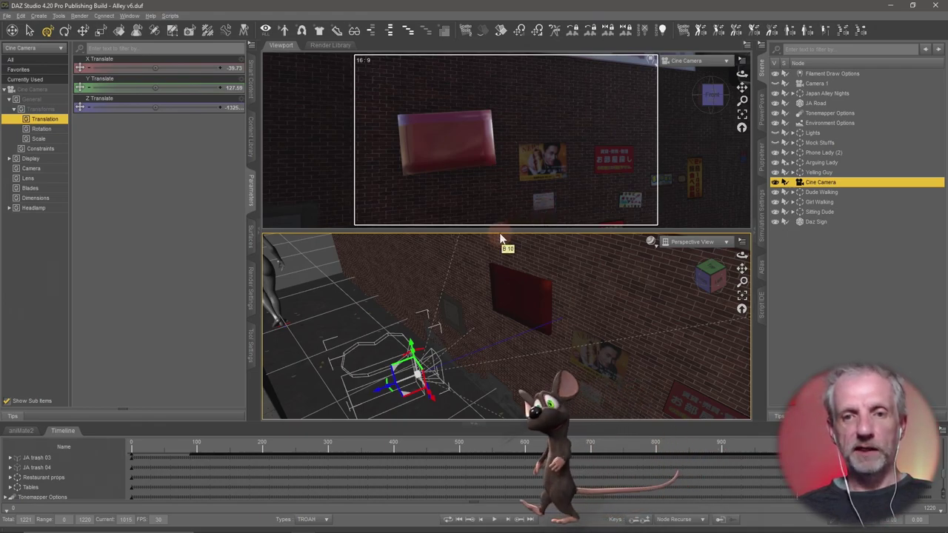
drag(512, 234, 491, 265)
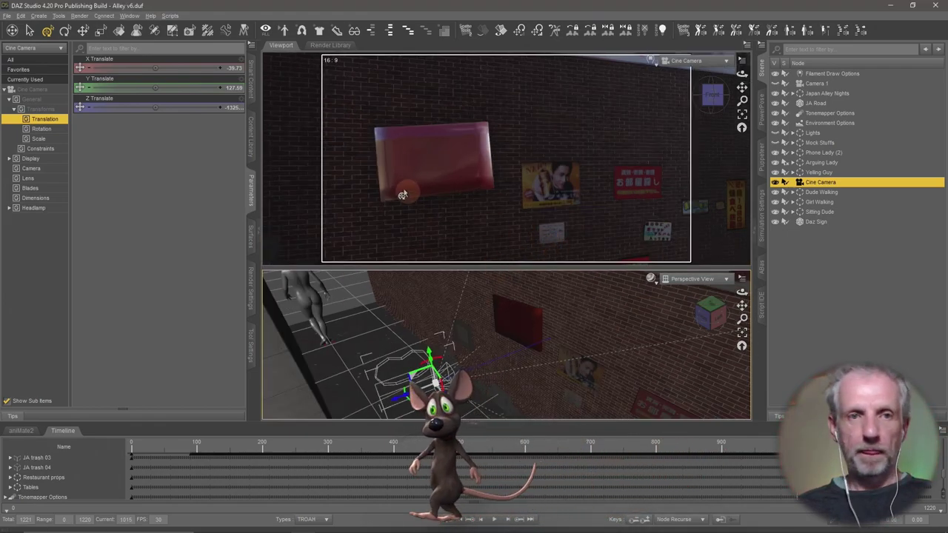
key(ctrl+s)
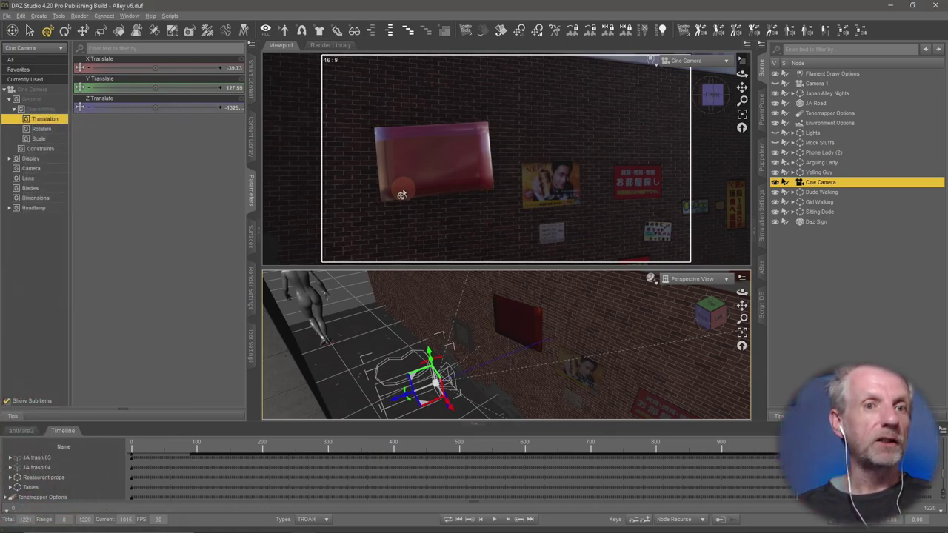
Save and close the Daz Sign file in Blender, then move to the web browser.
key(alt+Tab)
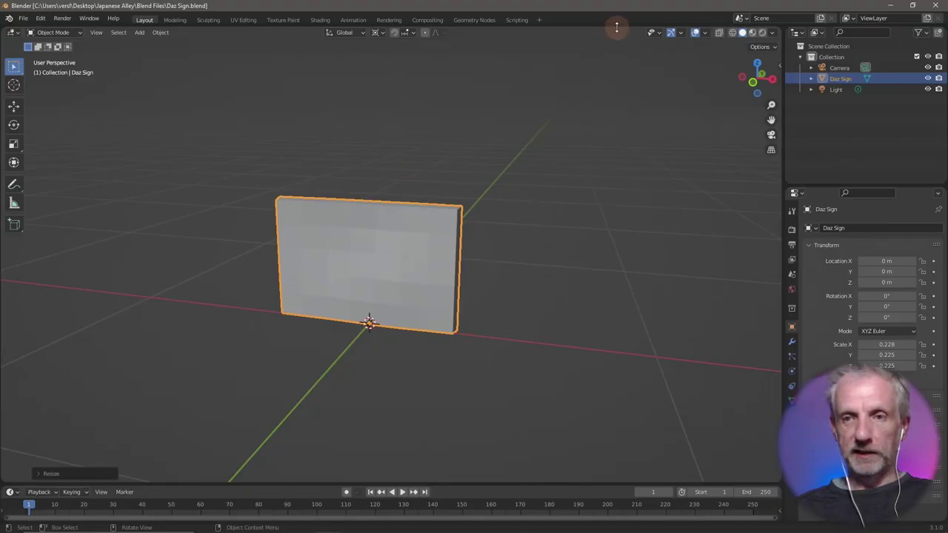
key(ctrl+s)
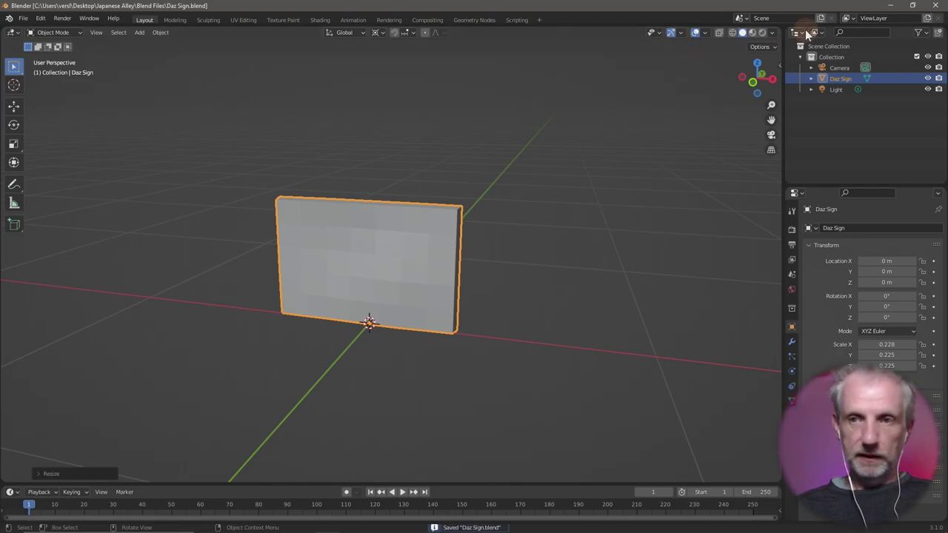
click(936, 7)
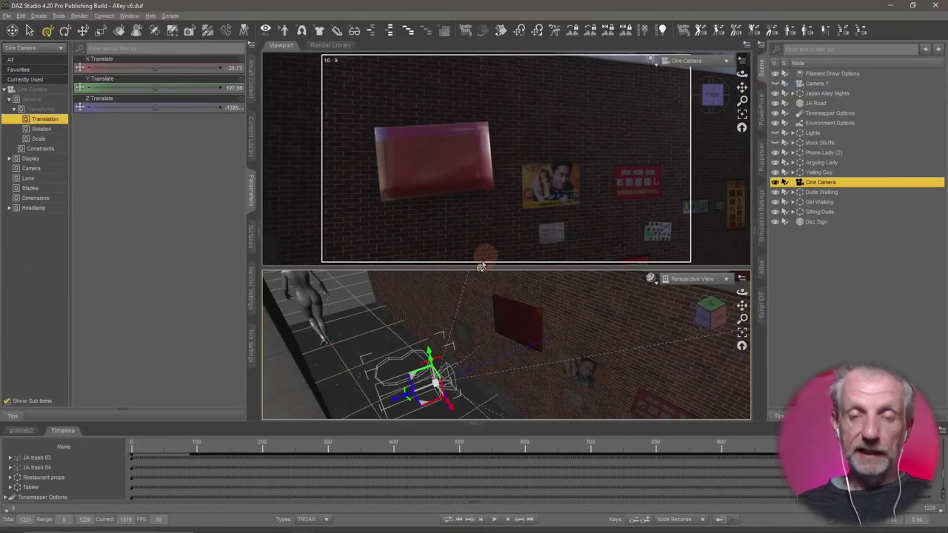
key(alt+Tab)
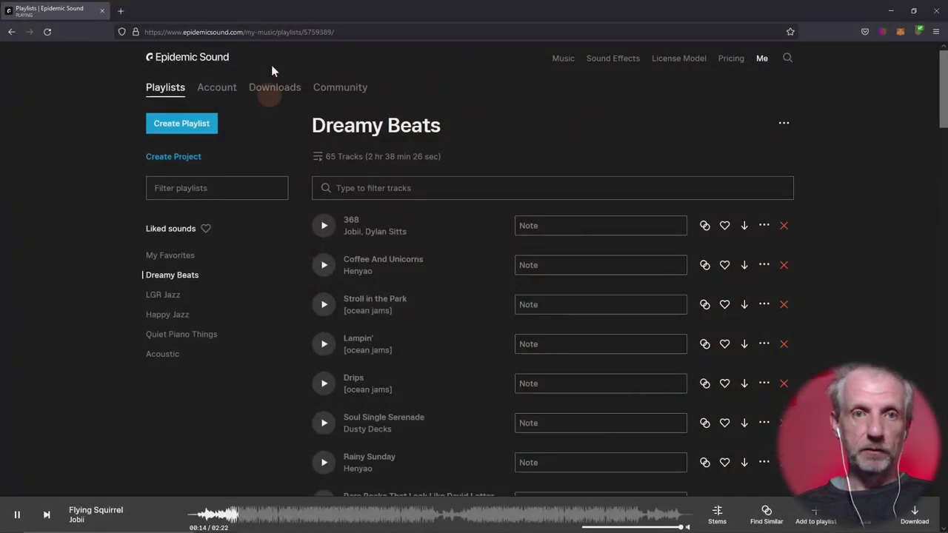
Open daz3d.com in a new tab and search the store for the plug-in artist's name.
click(120, 11)
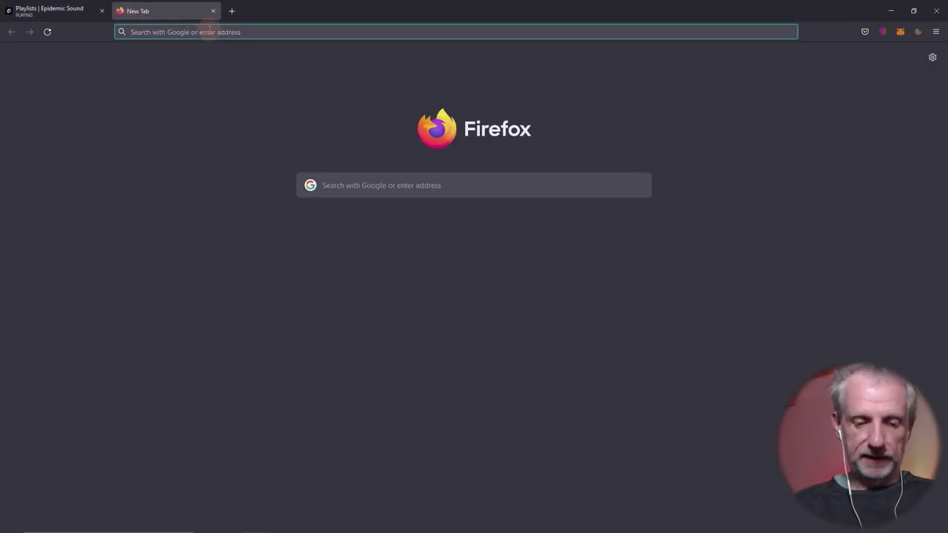
text(daz3d.com)
key(Return)
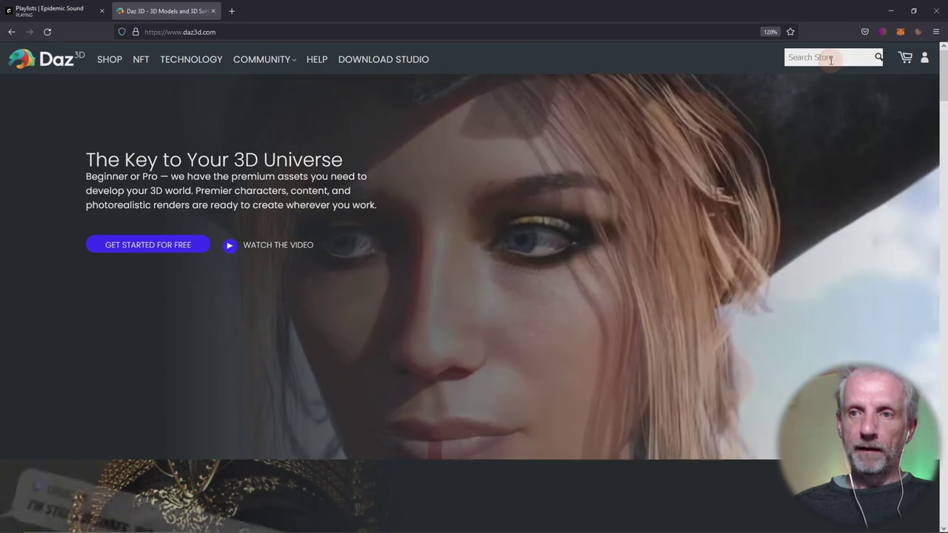
click(831, 60)
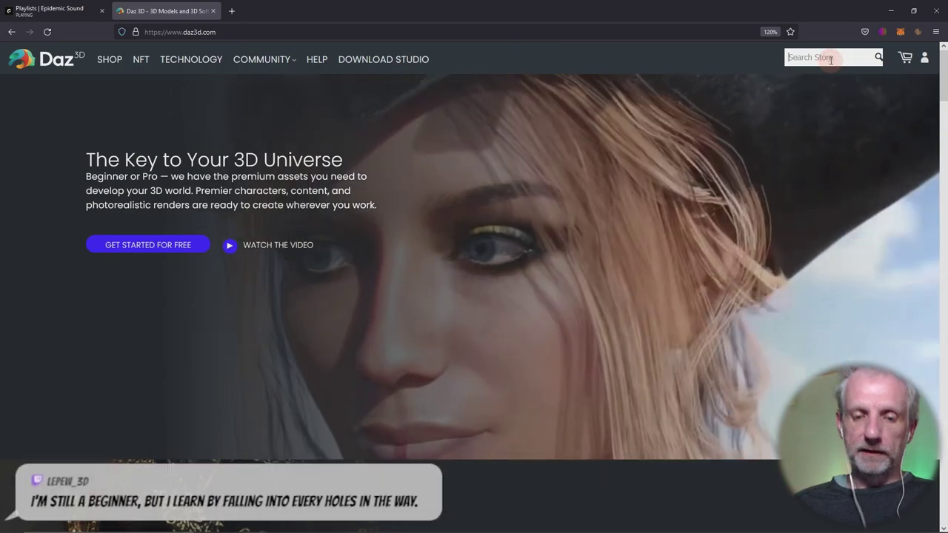
text(allesandro)
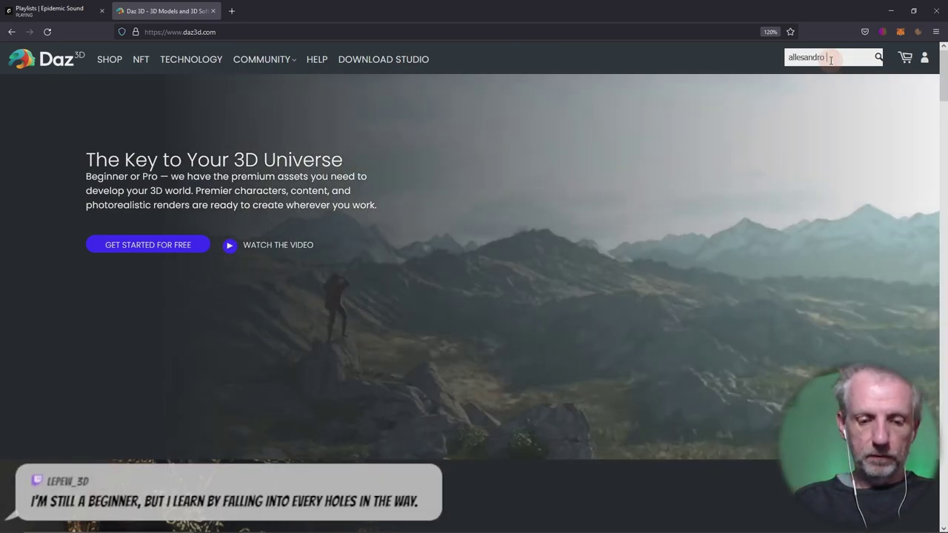
text(_AM)
key(Return)
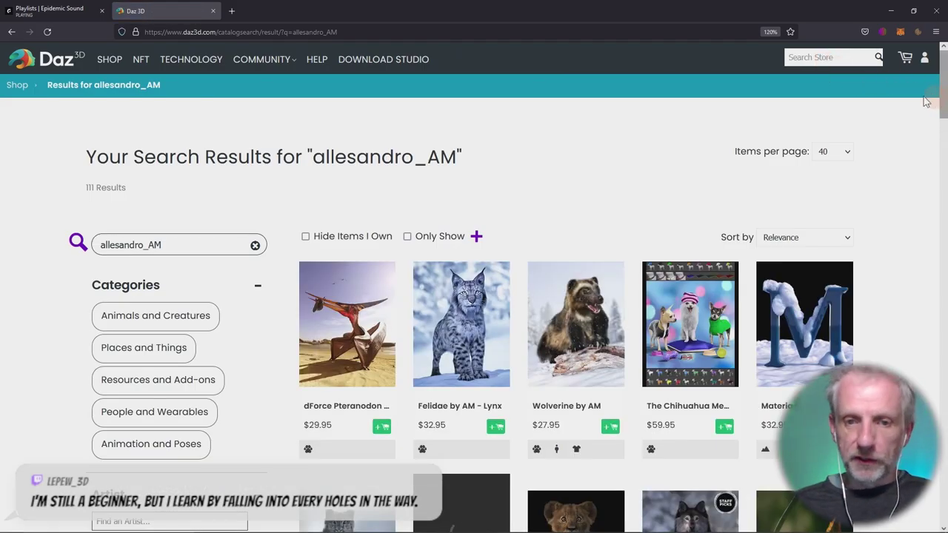
Open the Materia MeshMaker product page full-screen and scroll through its details.
scroll(921, 272, down, 3)
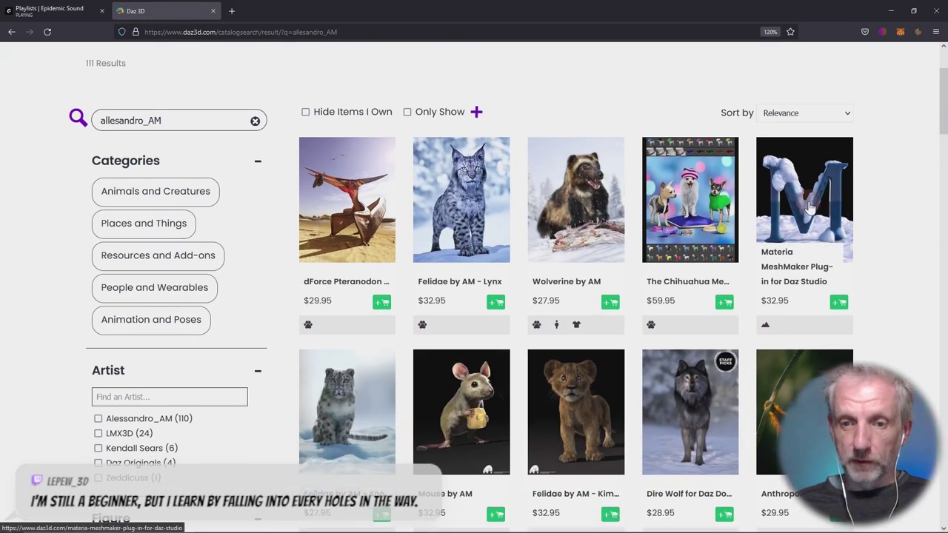
click(809, 209)
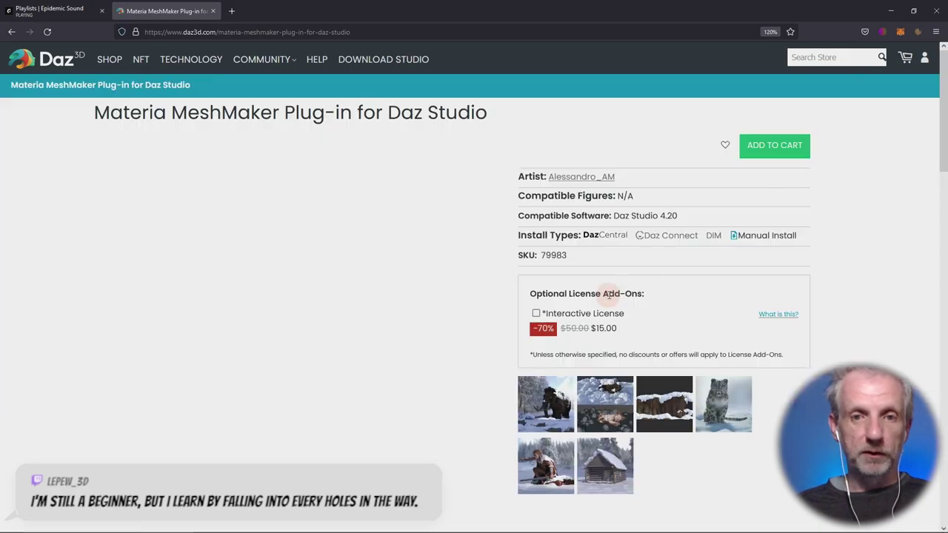
scroll(396, 292, down, 3)
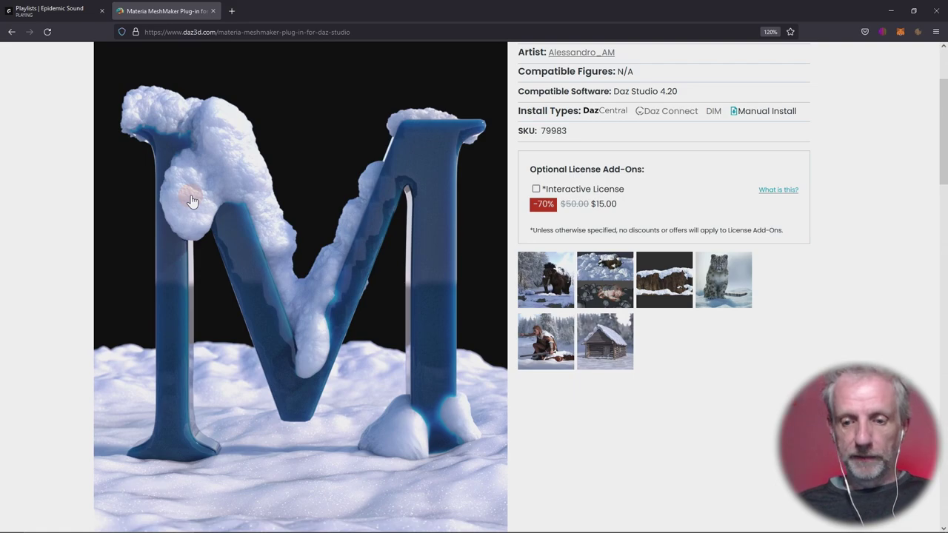
ctrl+scroll(191, 201, up, 1)
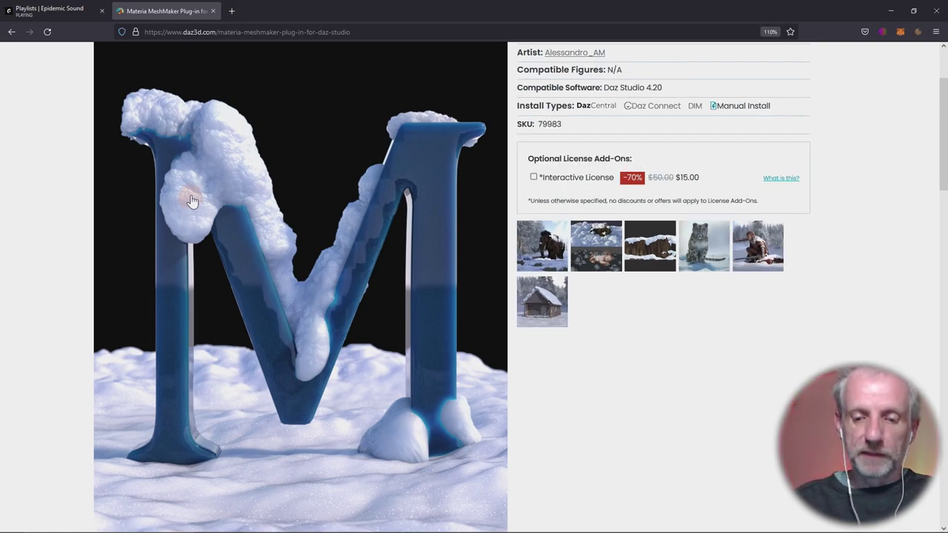
key(F11)
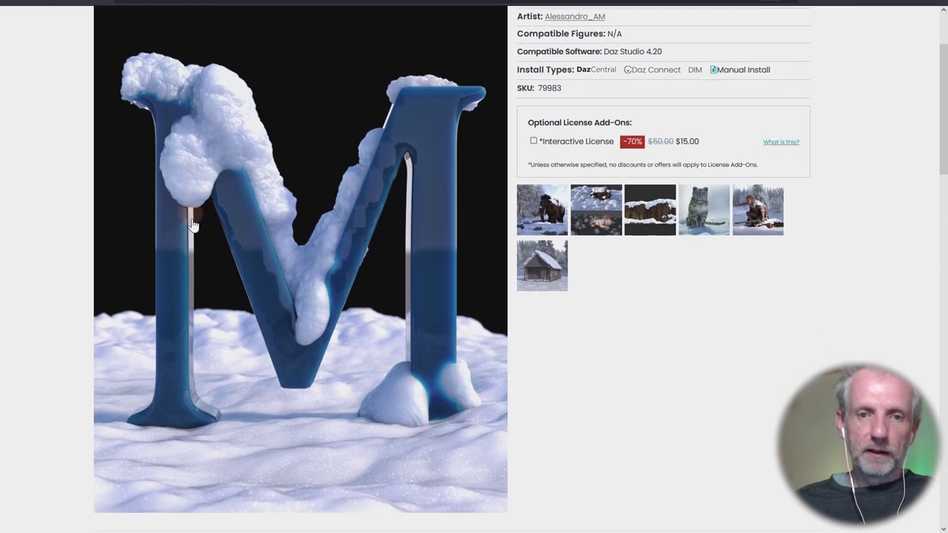
scroll(253, 301, up, 2)
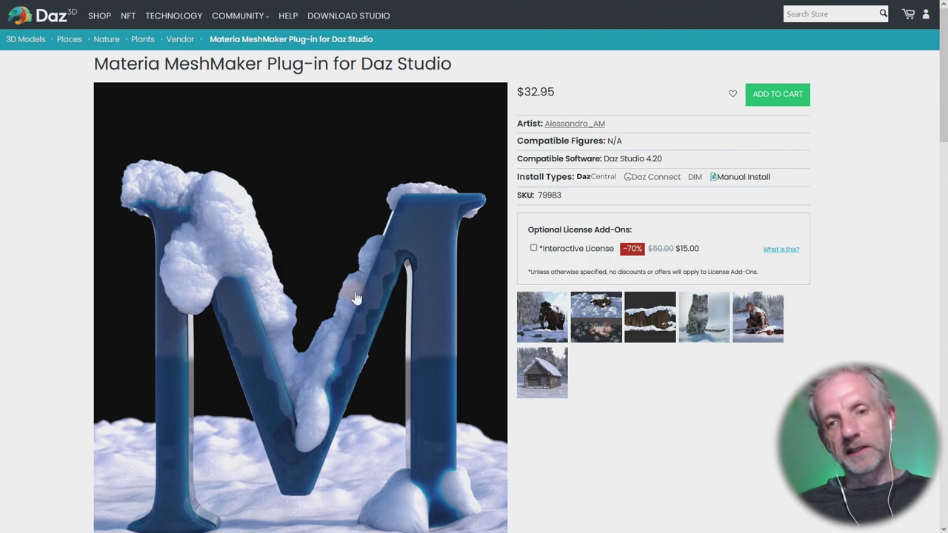
scroll(437, 278, down, 1)
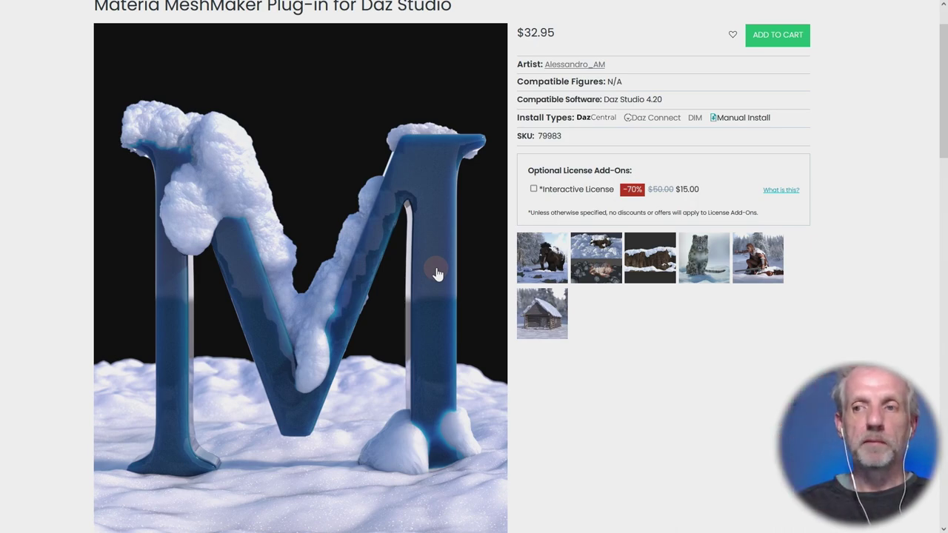
mouse_move(944, 103)
mouse_down()
mouse_move(932, 130)
mouse_move(932, 201)
mouse_up()
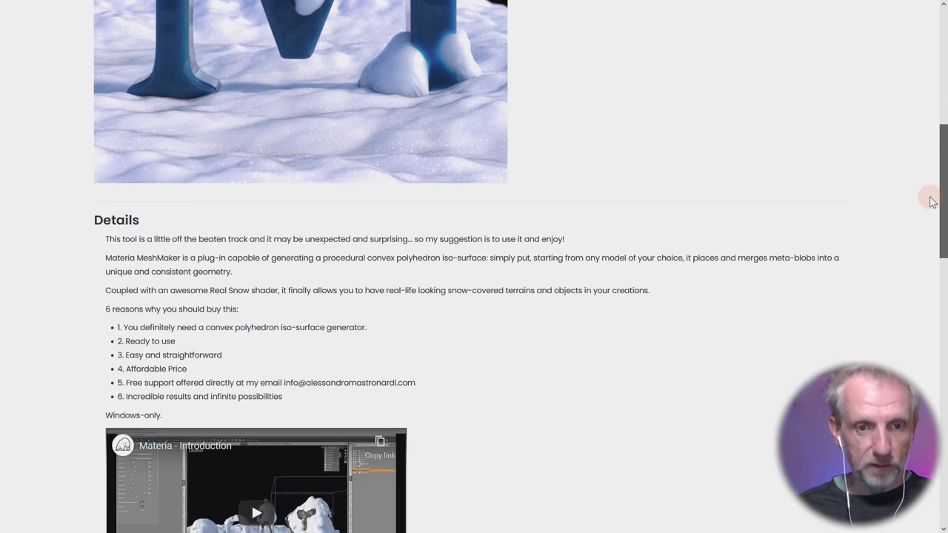
drag(931, 201, 925, 94)
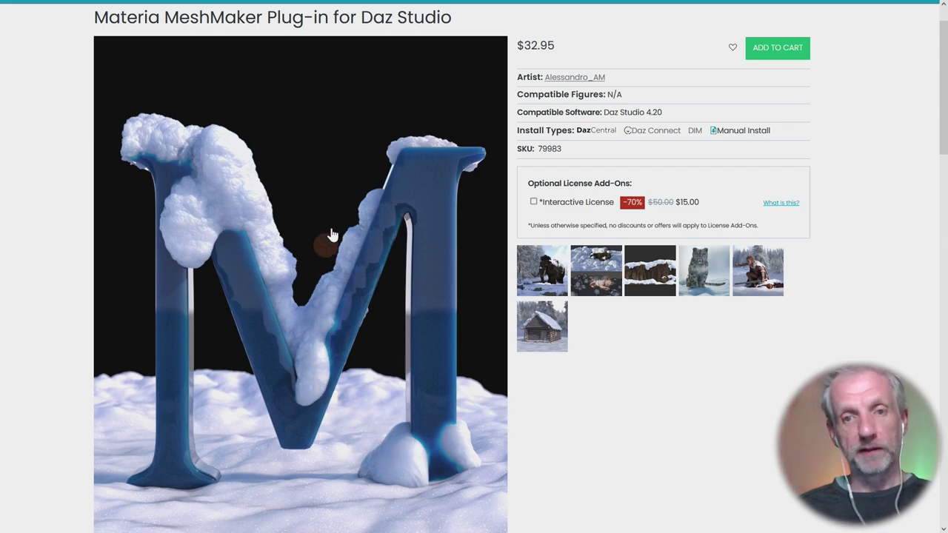
Browse the Materia MeshMaker gallery images, then open the artist's full product listing.
click(552, 275)
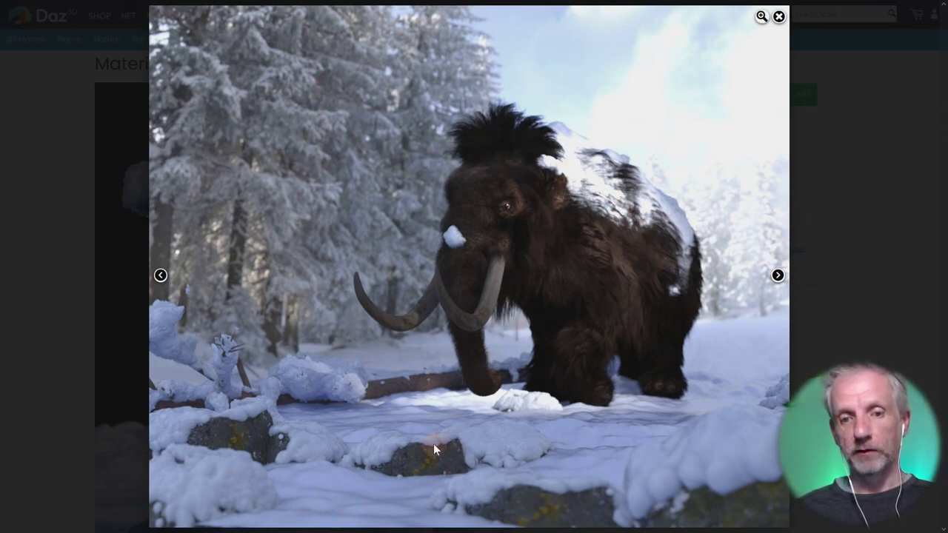
click(778, 275)
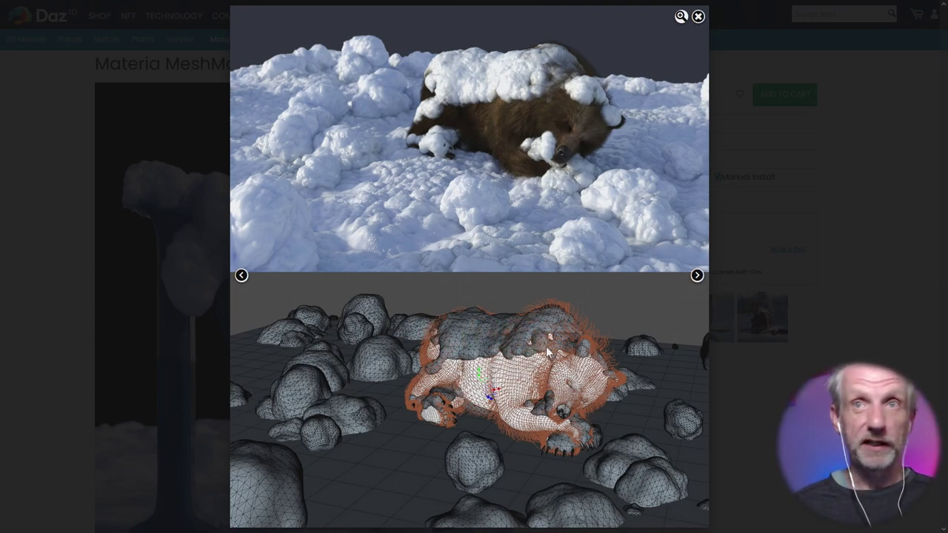
click(697, 275)
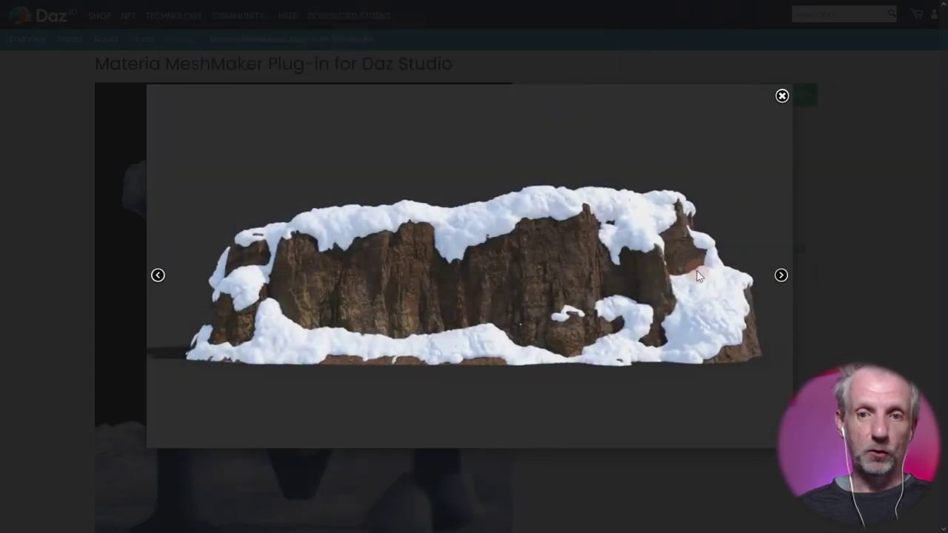
click(778, 276)
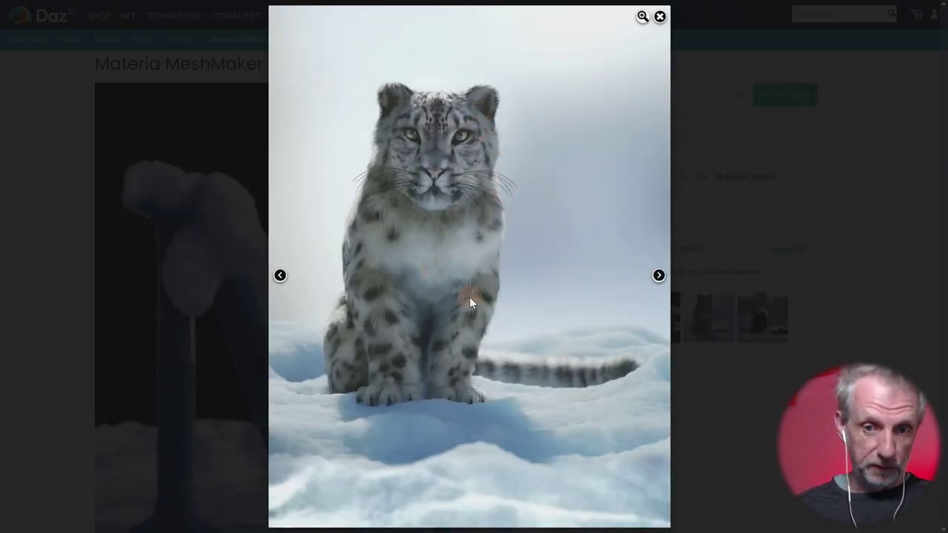
click(659, 274)
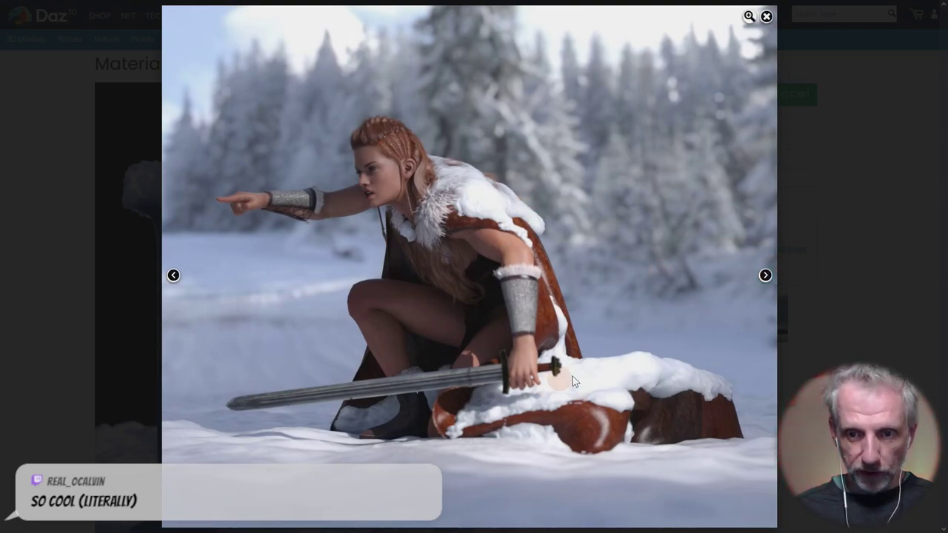
click(810, 277)
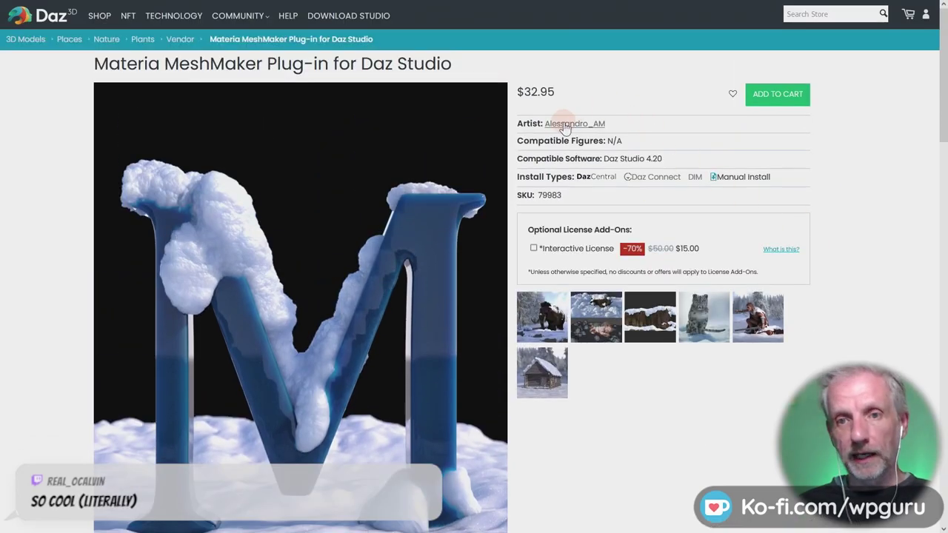
click(557, 124)
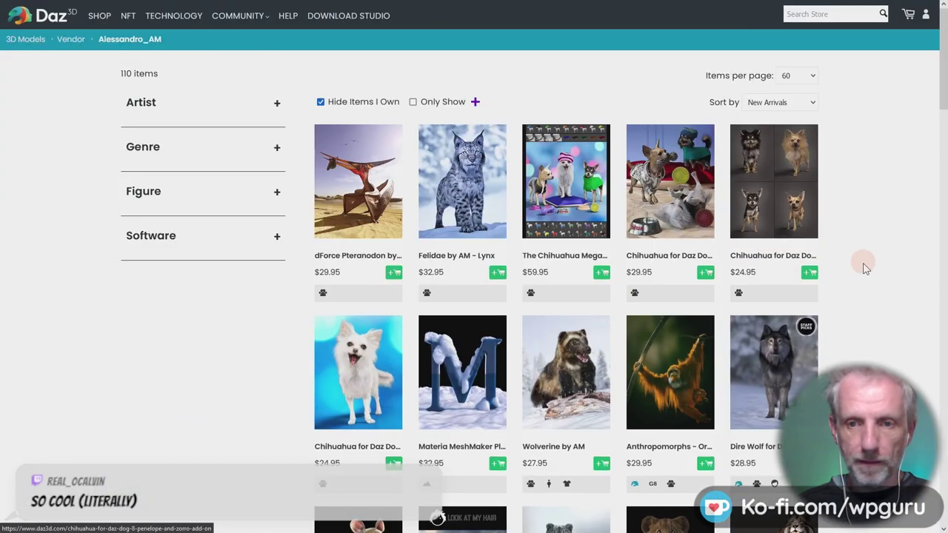
Scroll to the ManHippo HD gallery, view two enlarged images, and close back to the $26.95 product page.
scroll(867, 263, down, 3)
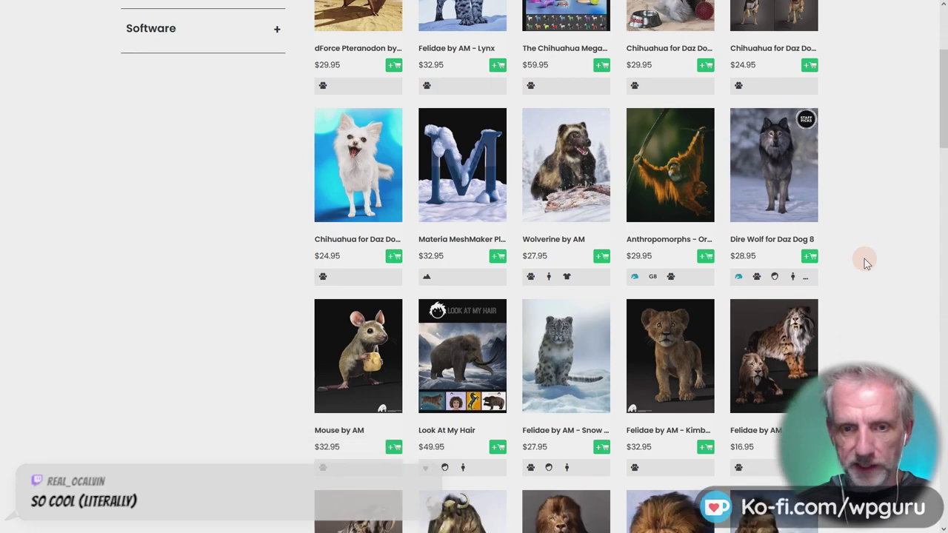
scroll(867, 263, down, 3)
scroll(866, 263, down, 3)
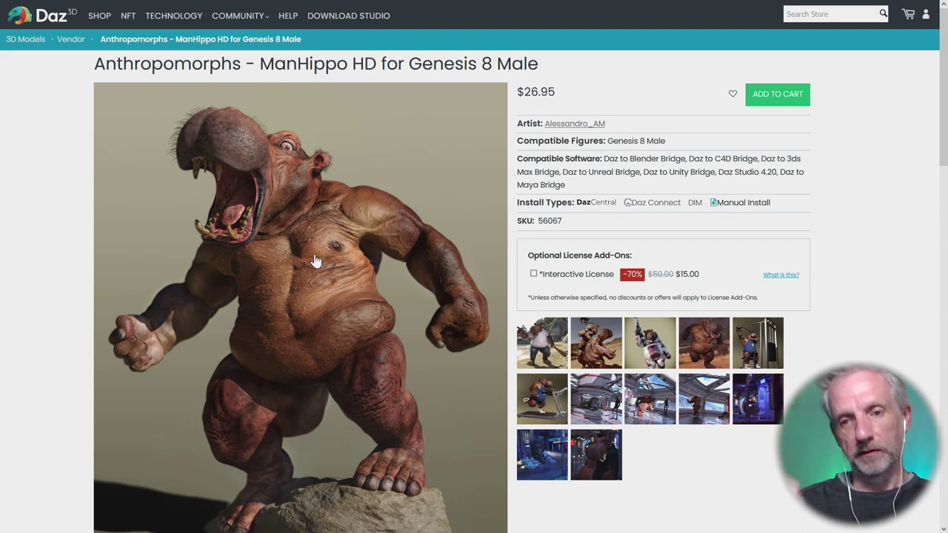
click(535, 351)
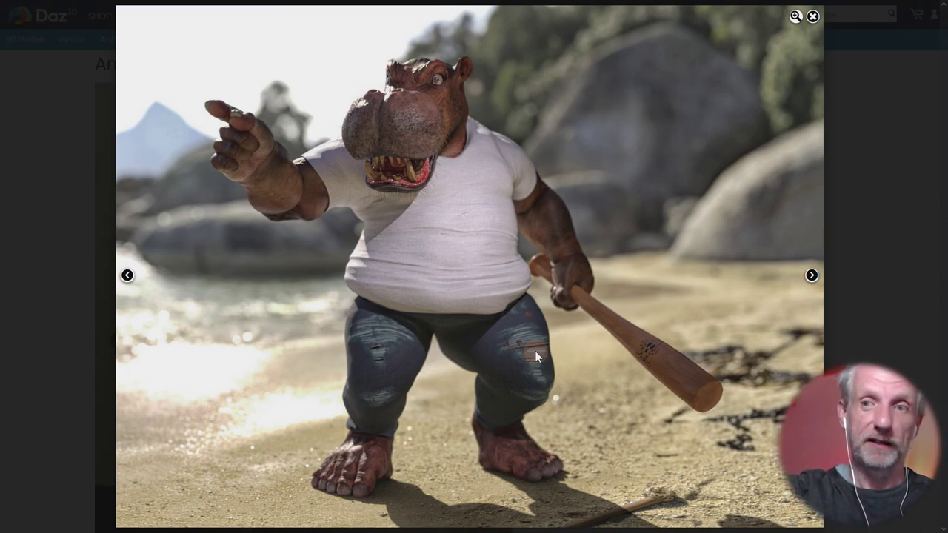
click(811, 276)
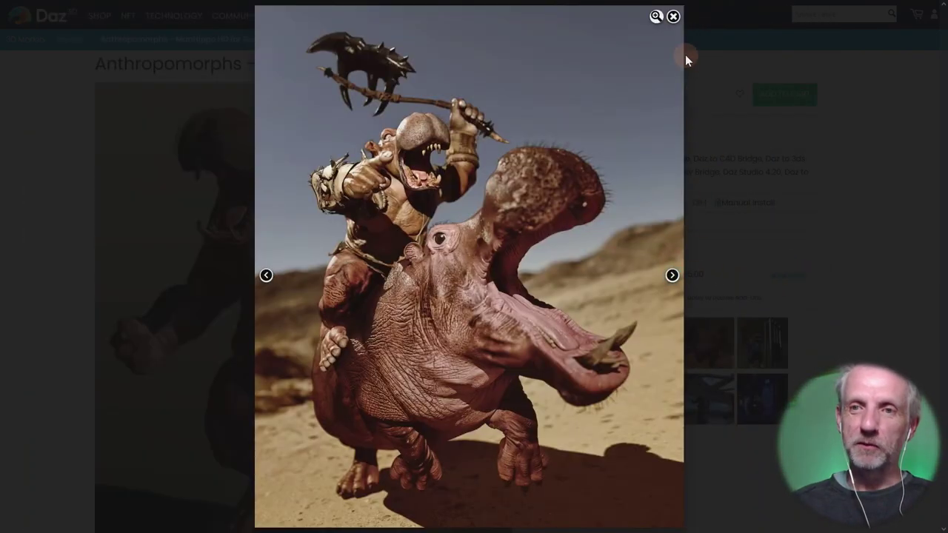
click(673, 18)
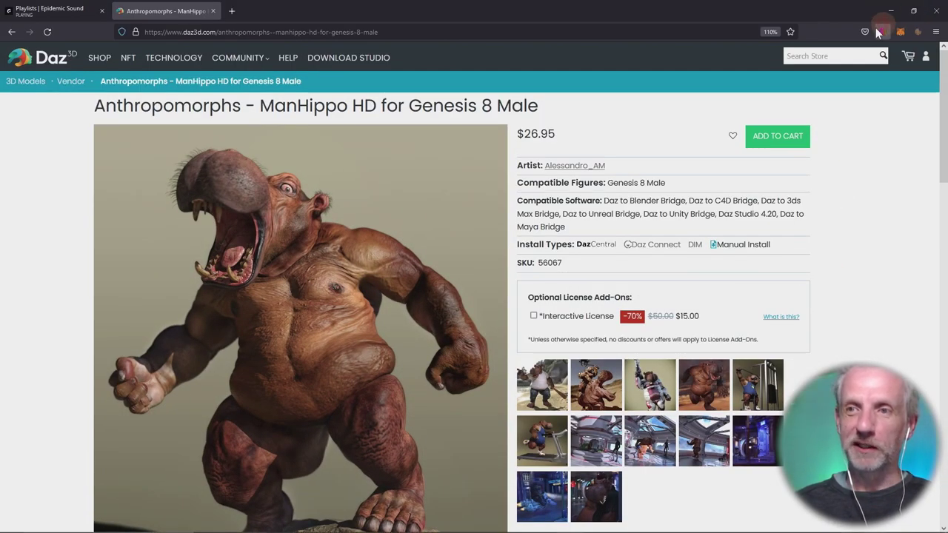
Minimise the open windows, launch DAZ Install Manager and log in to the DAZ 3D account.
click(891, 11)
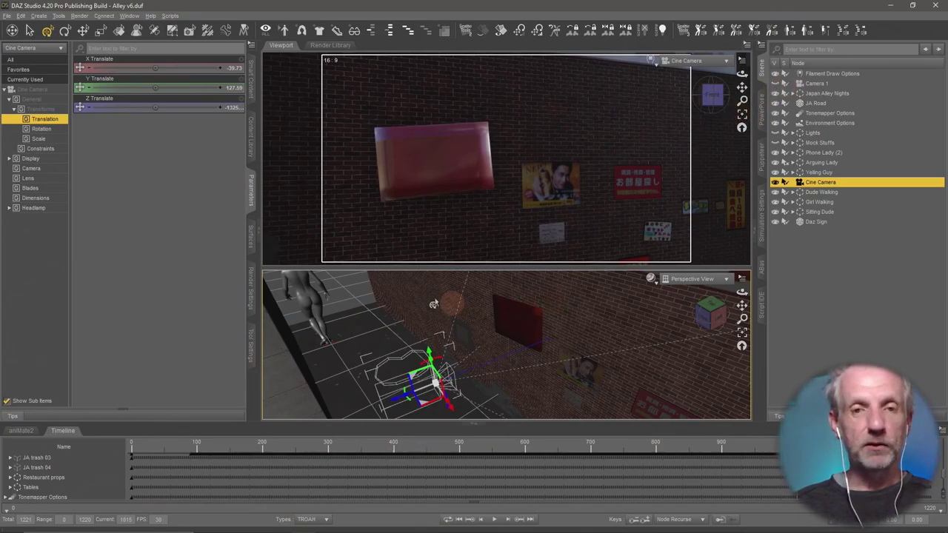
click(889, 11)
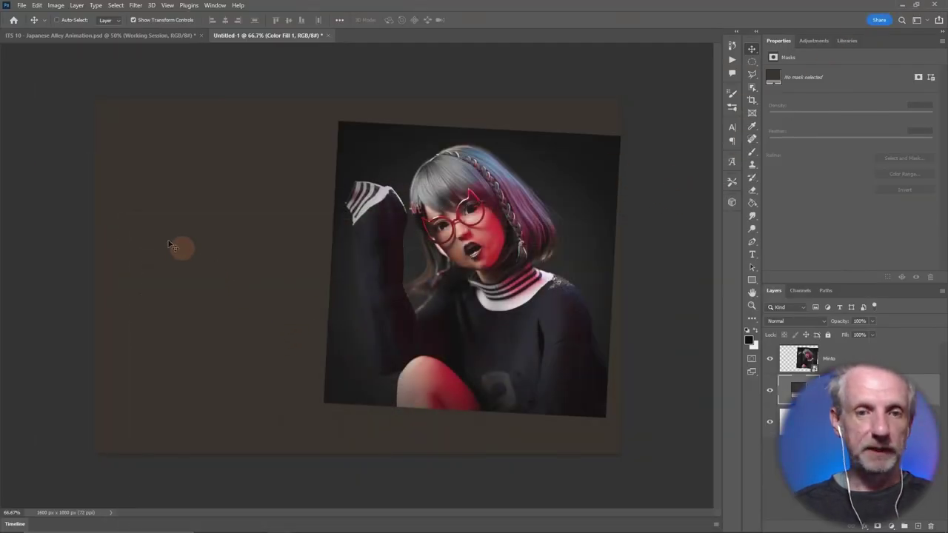
click(902, 5)
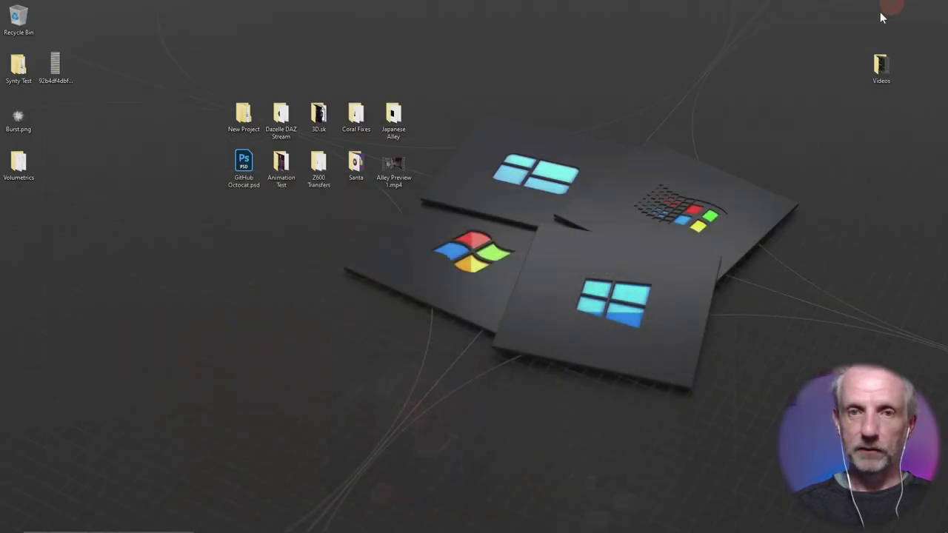
click(12, 523)
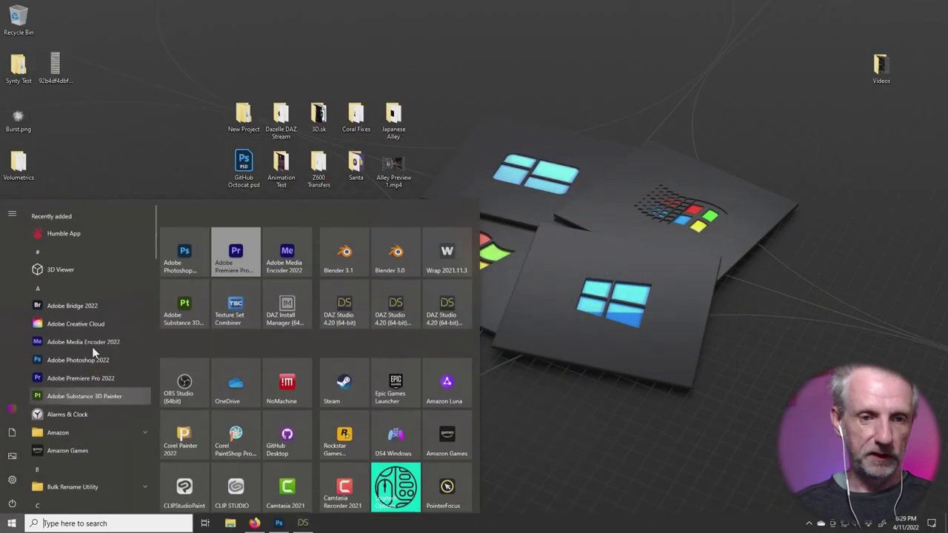
click(294, 302)
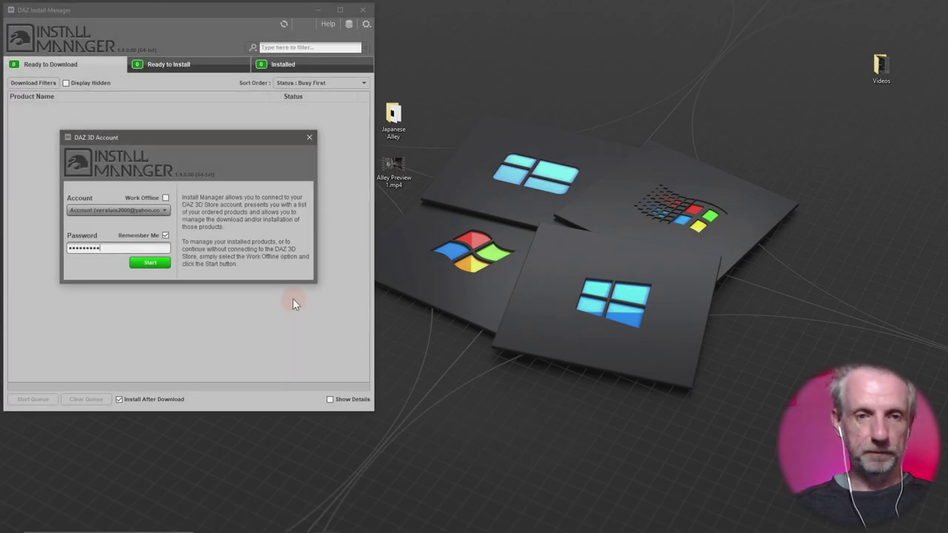
click(153, 264)
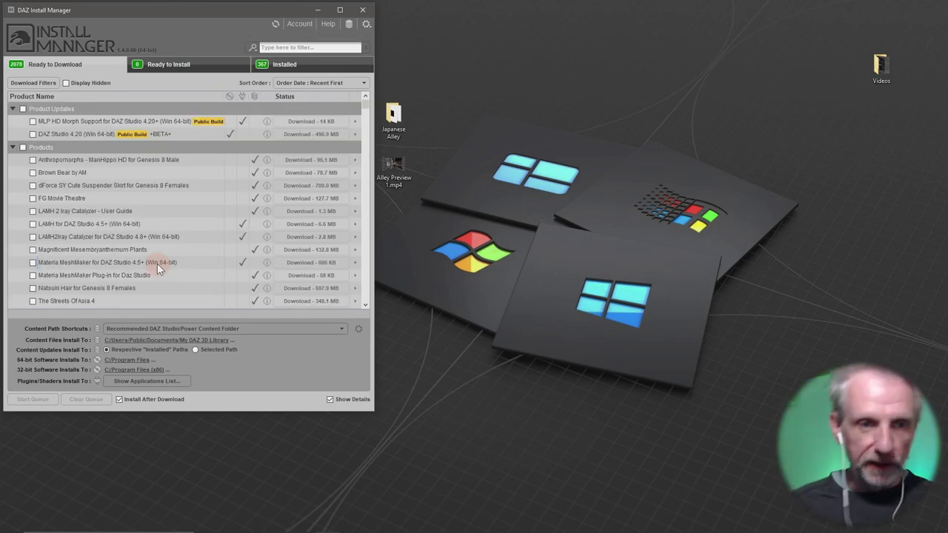
Queue ManHippo HD for download into the Characters content path and start the queue.
click(34, 159)
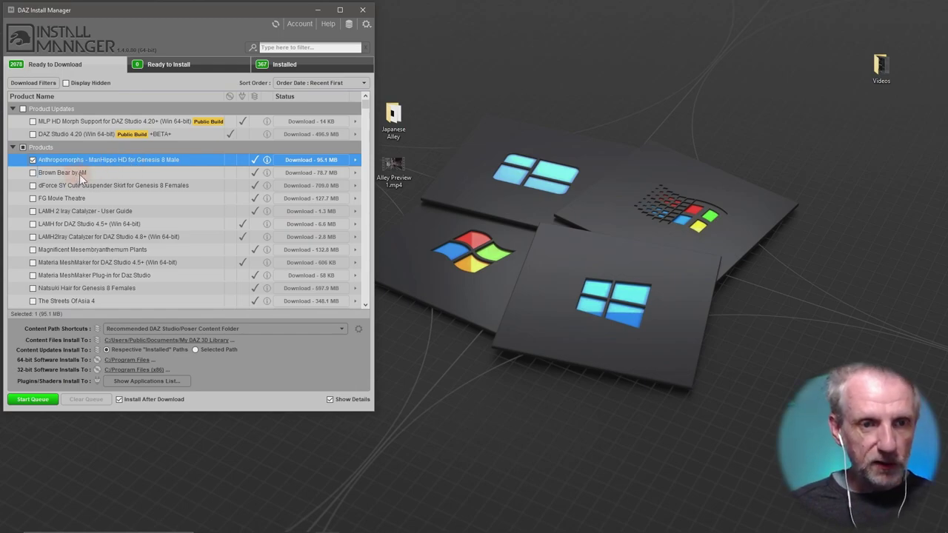
scroll(168, 182, down, 1)
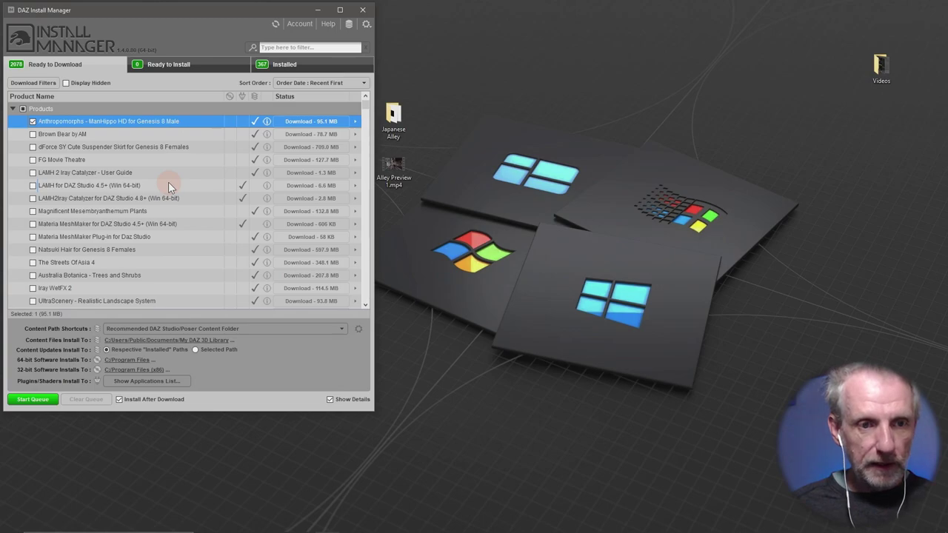
scroll(168, 182, up, 1)
click(267, 328)
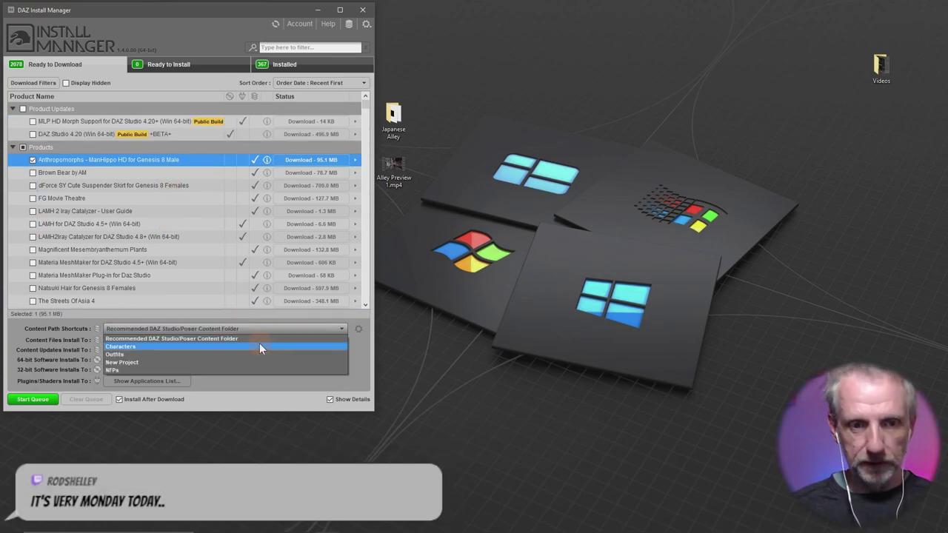
click(259, 346)
click(16, 401)
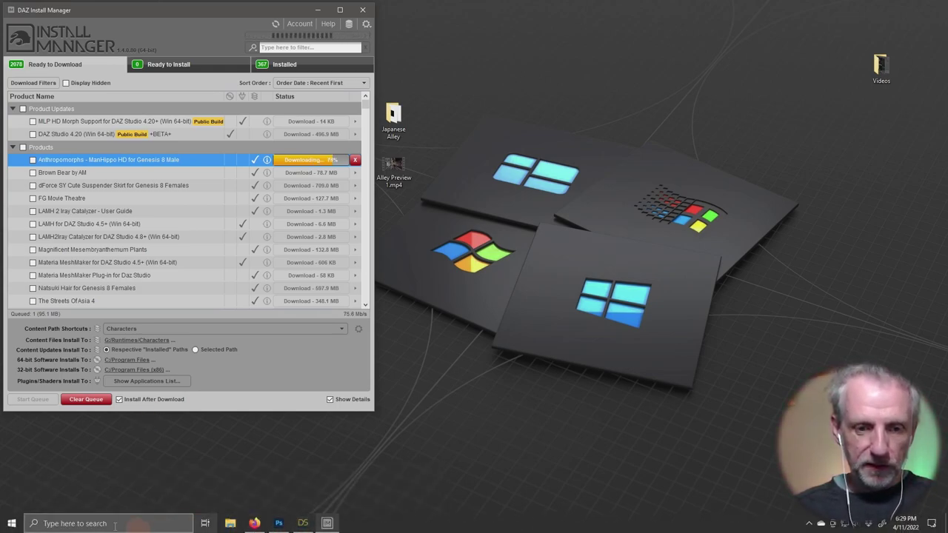
click(12, 526)
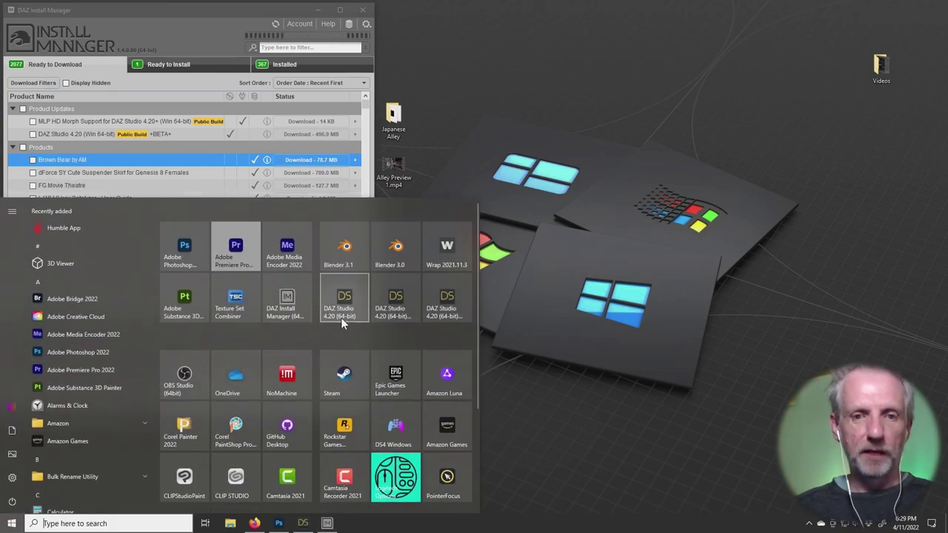
Launch DAZ Studio 4.20, collapse the Timeline and orbit the empty grid viewport.
click(343, 316)
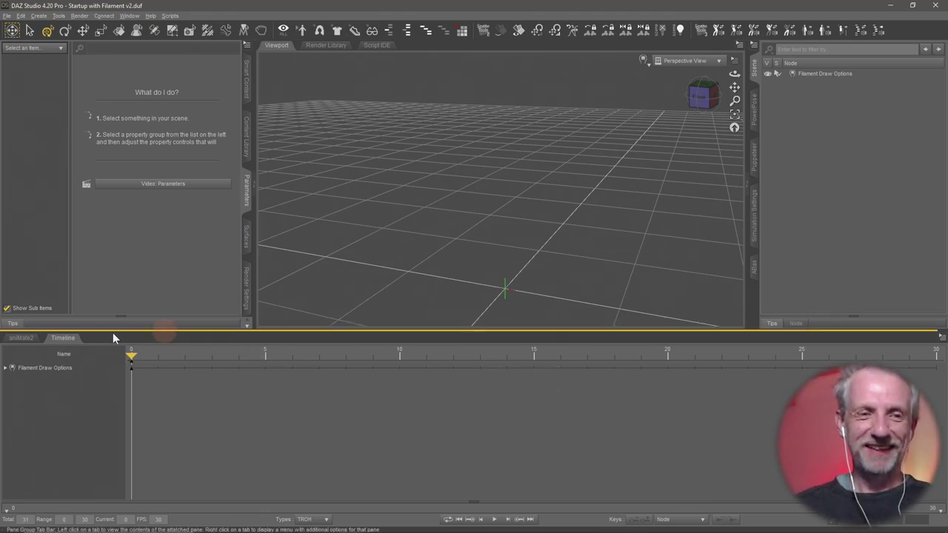
click(63, 339)
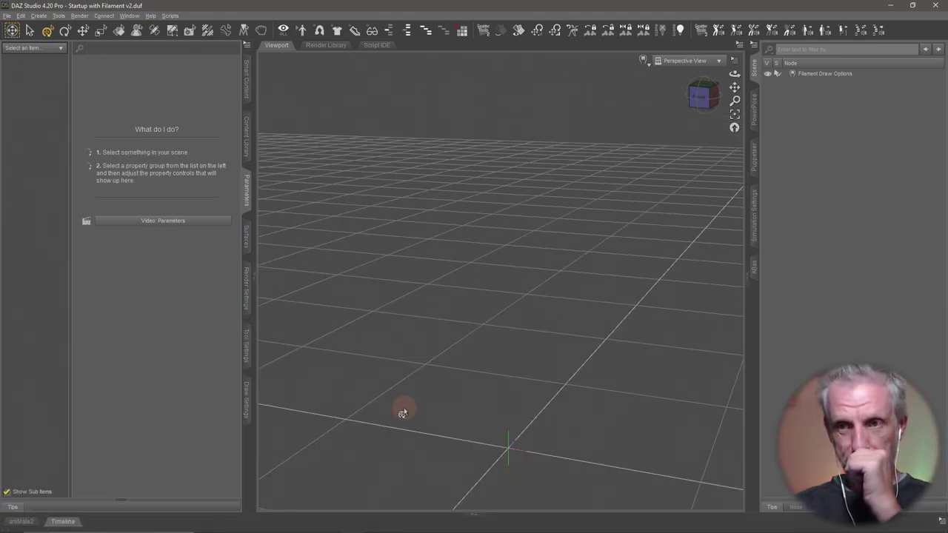
alt+drag(501, 334, 291, 134)
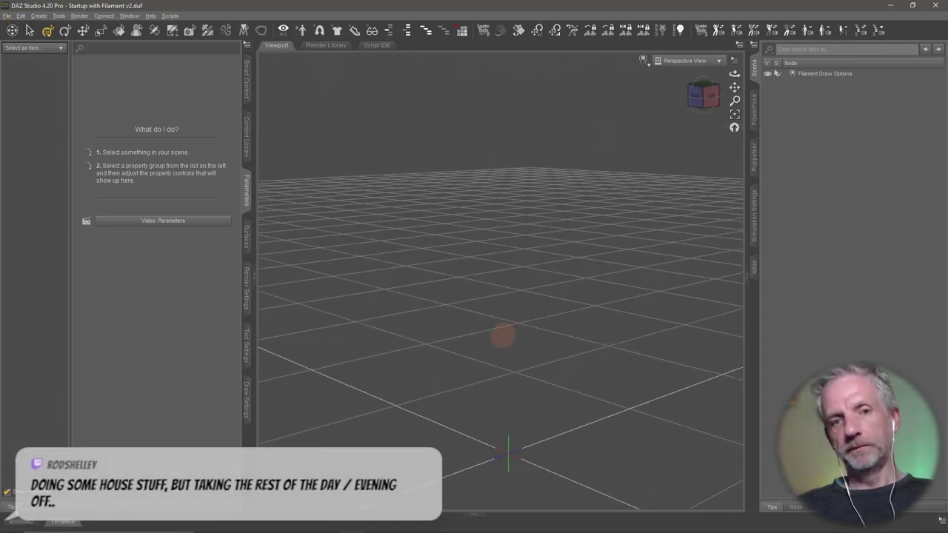
Load the ManHippo HD figure from Smart Content > Figures and frame it in the viewport.
click(245, 82)
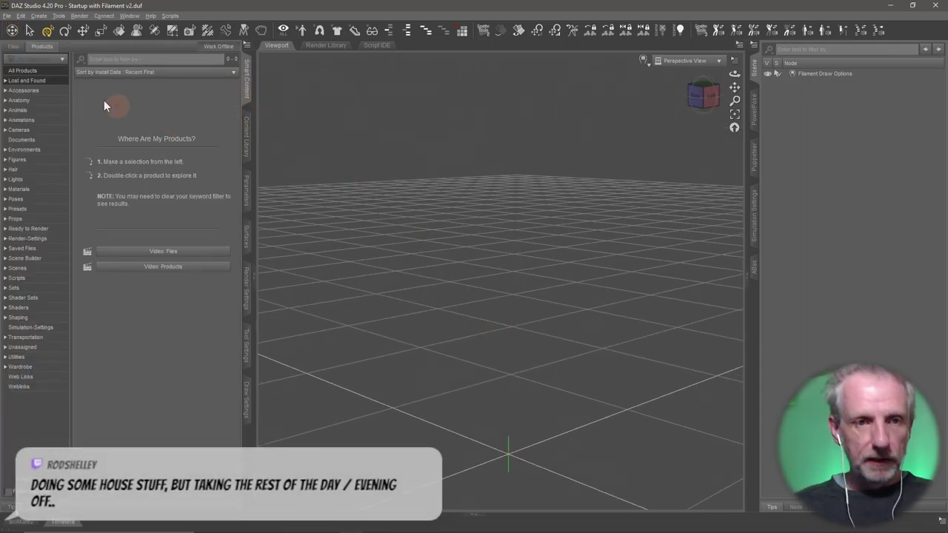
click(39, 161)
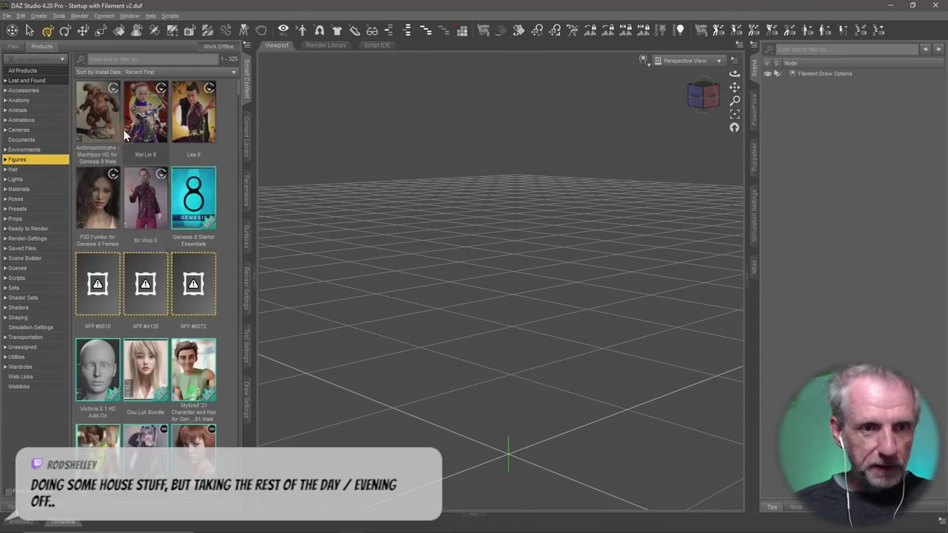
double_click(101, 131)
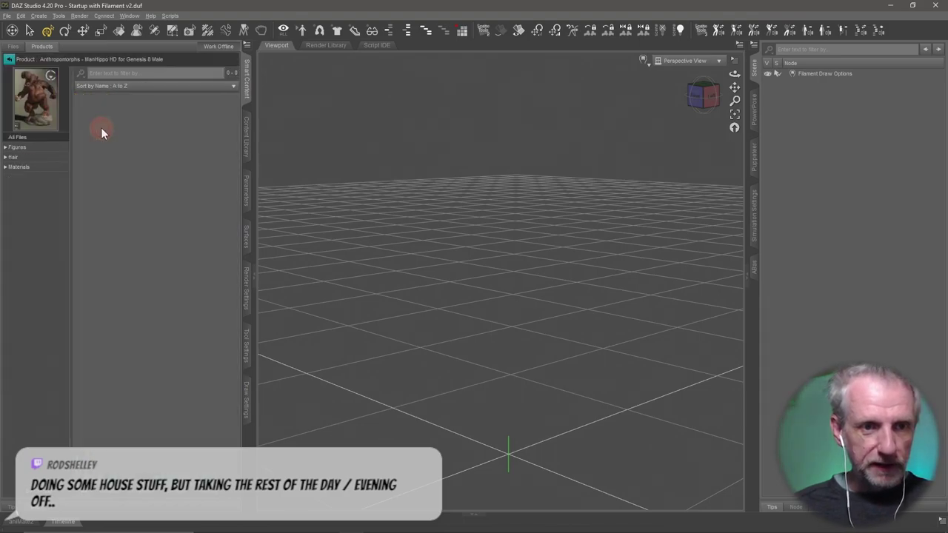
click(54, 148)
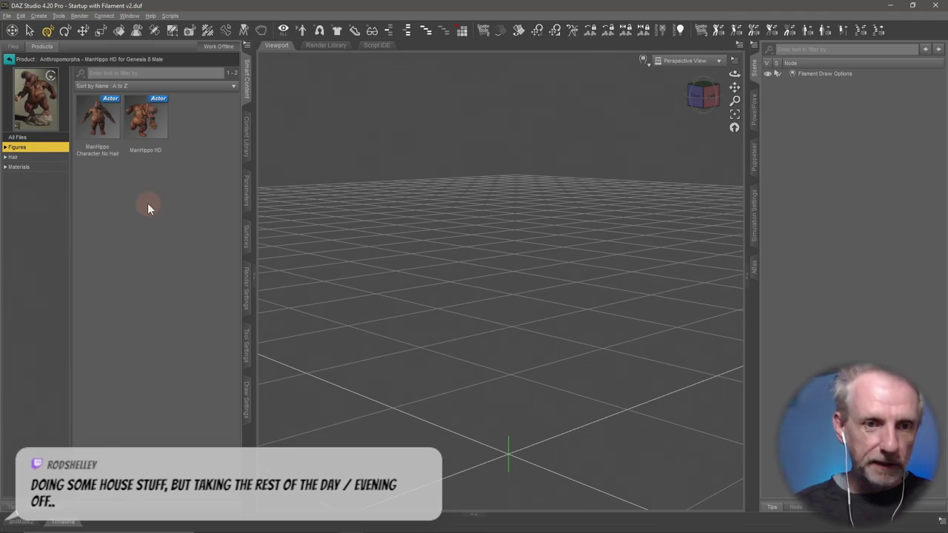
click(116, 130)
double_click(146, 131)
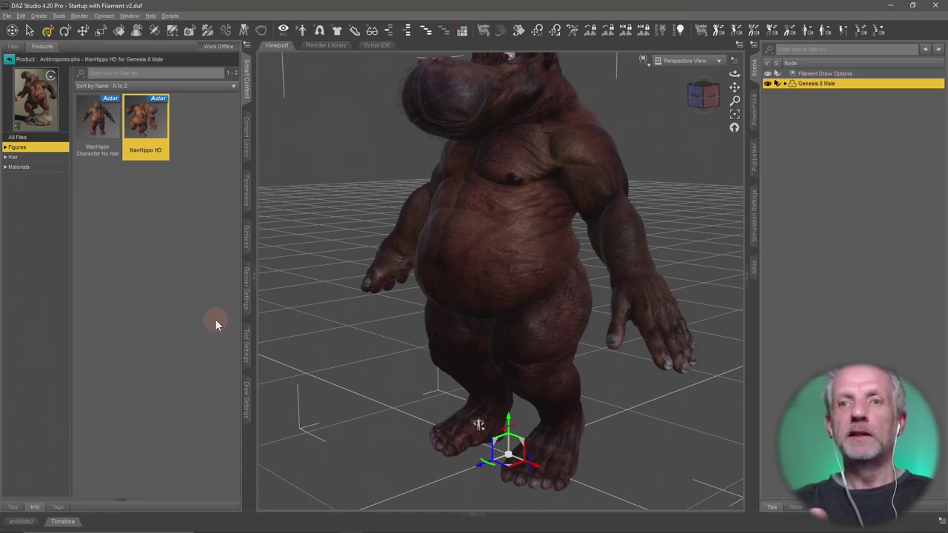
drag(416, 275, 401, 248)
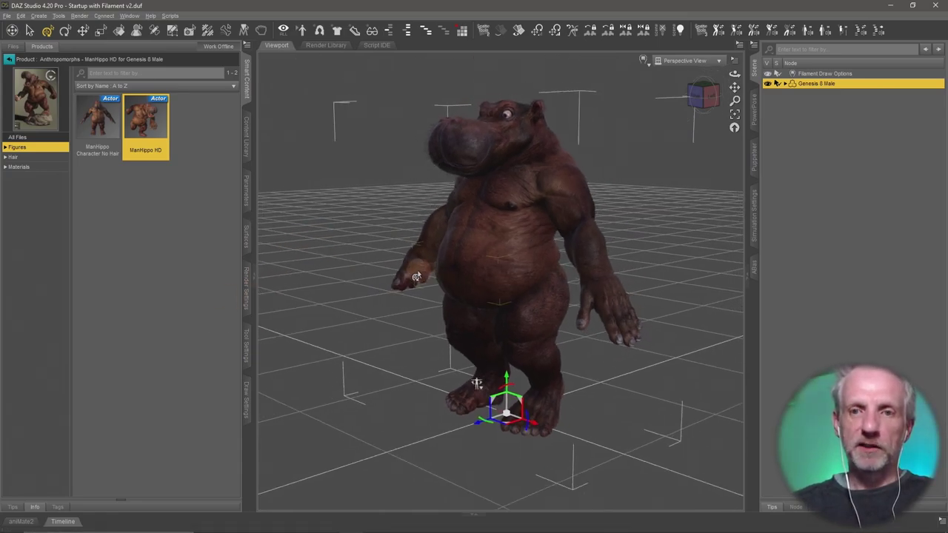
mouse_move(477, 401)
mouse_down()
mouse_move(468, 391)
mouse_move(475, 447)
mouse_up()
Check the ManHippo Hair and Materials categories, then orbit to see the hippo's other side.
click(41, 159)
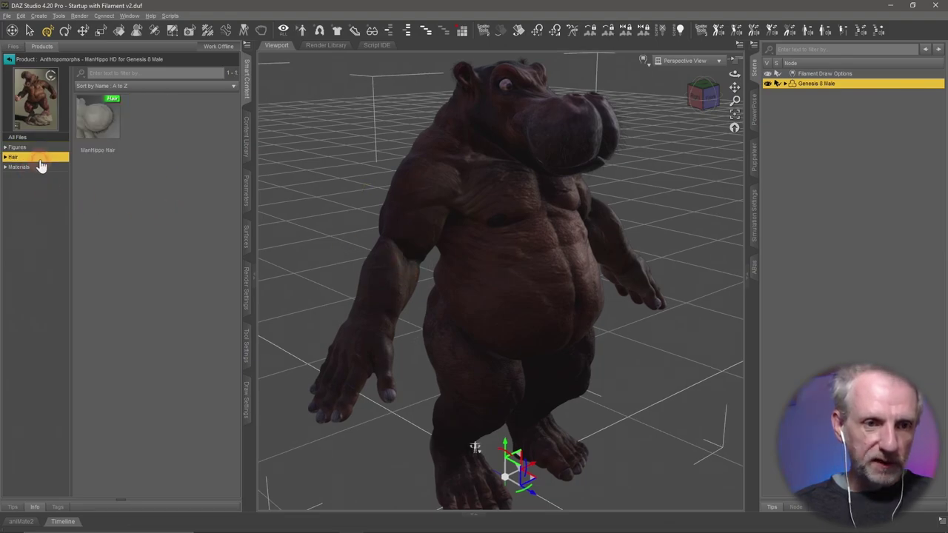
click(43, 167)
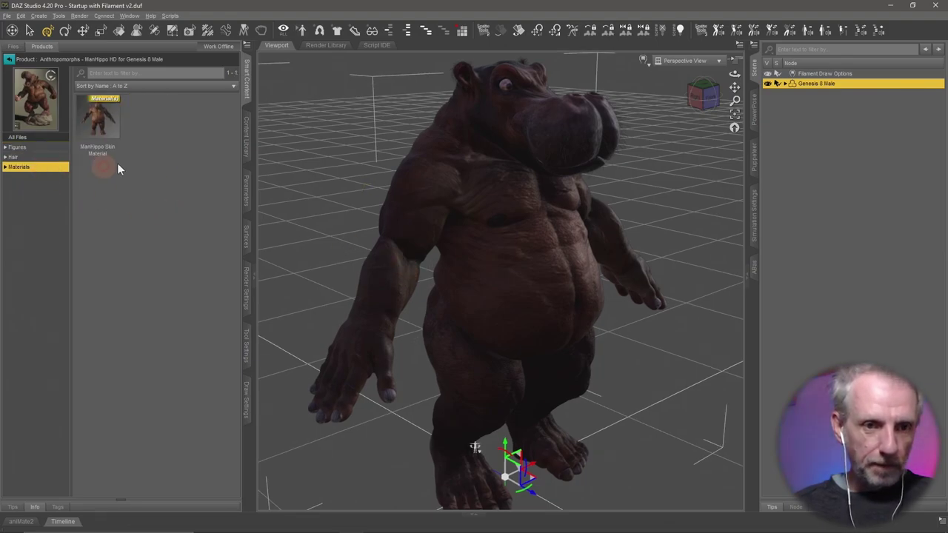
click(43, 148)
drag(431, 269, 735, 197)
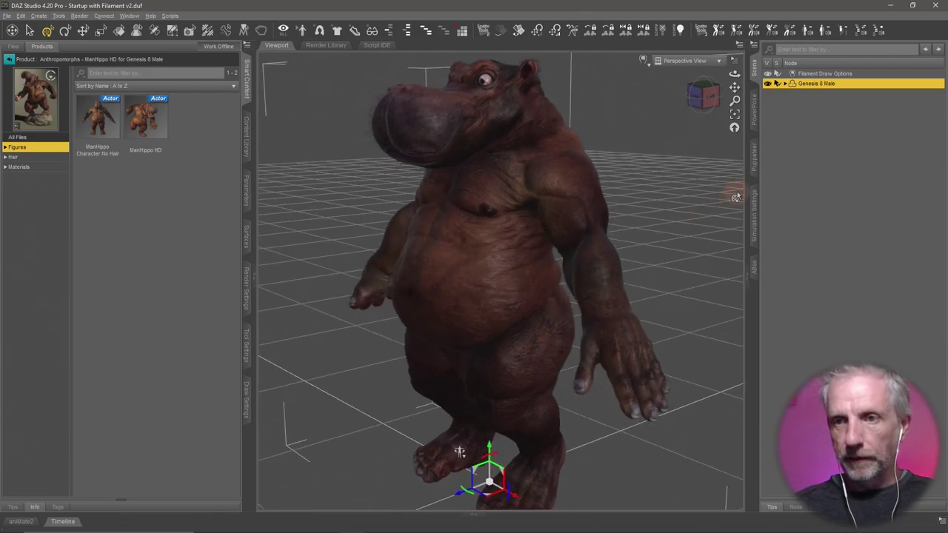
Lower the Filament Draw Options Environment Intensity Scale from 6000 to about 1067.
click(850, 73)
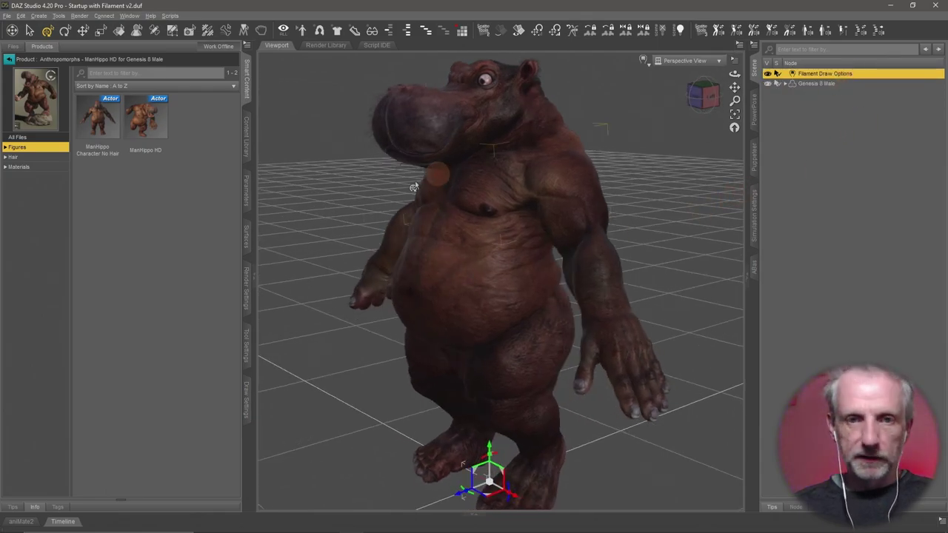
click(247, 194)
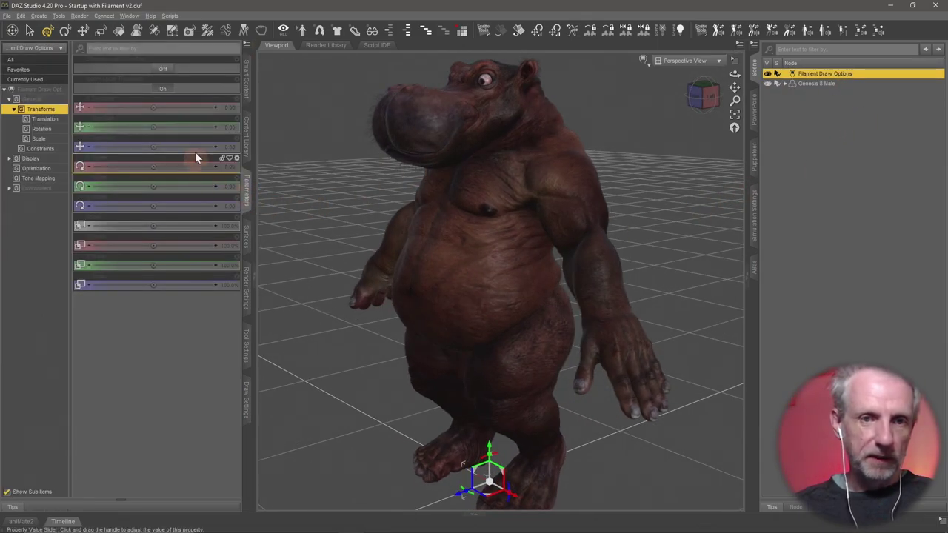
click(41, 148)
click(57, 100)
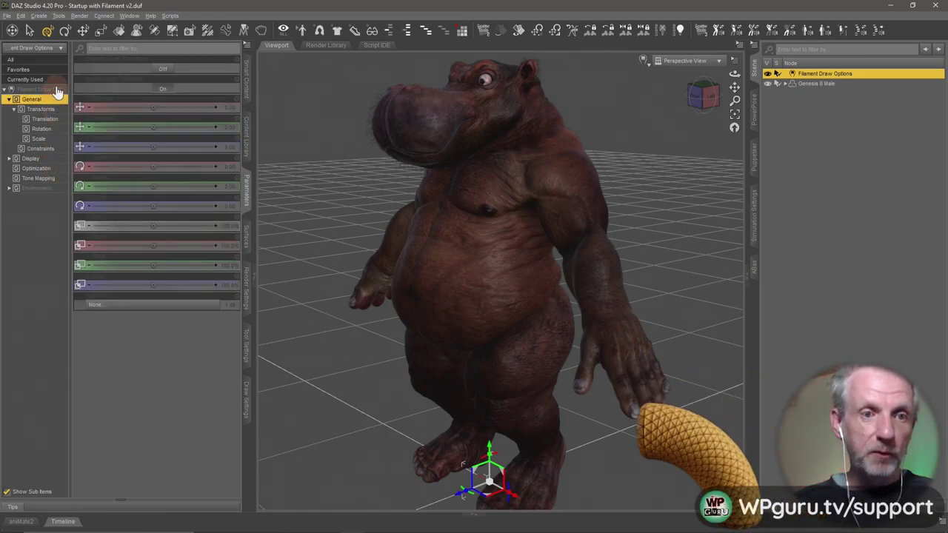
click(53, 89)
click(53, 188)
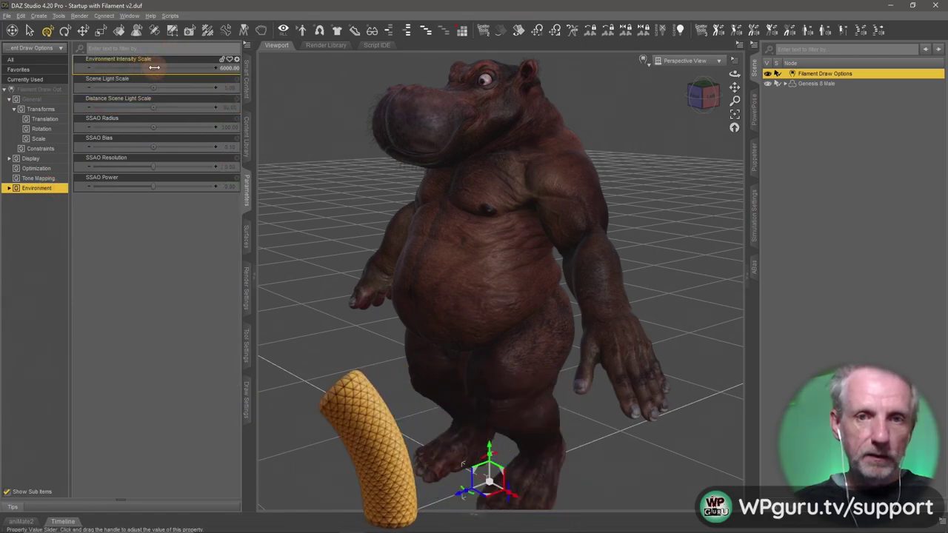
mouse_move(153, 68)
mouse_down()
mouse_move(177, 68)
mouse_move(158, 67)
mouse_up()
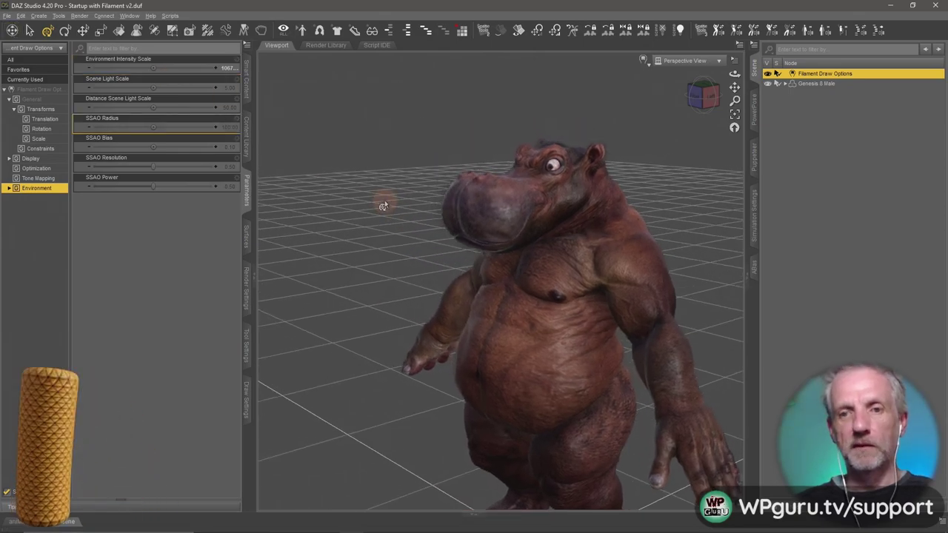
mouse_move(463, 468)
alt+mouse_down()
mouse_move(518, 466)
mouse_move(522, 493)
mouse_move(577, 489)
alt+mouse_up()
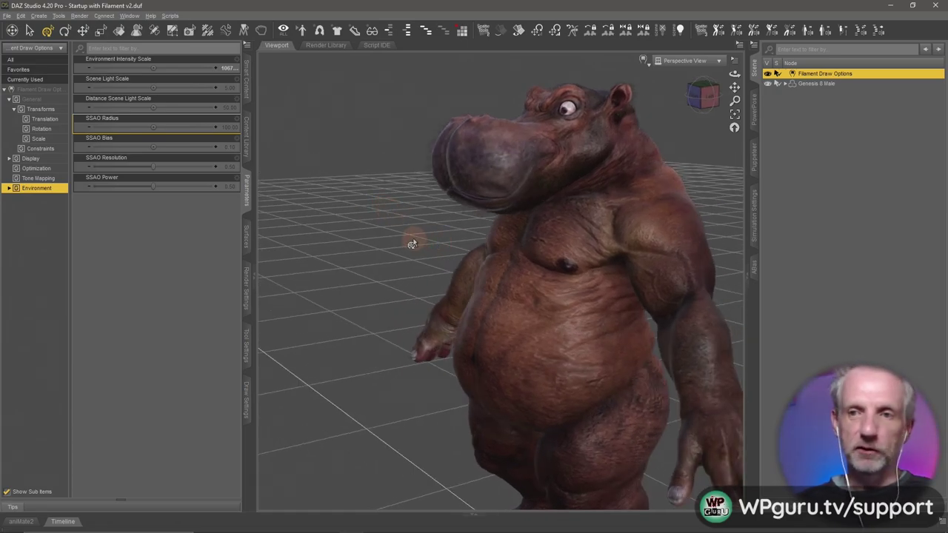
Select the hippo, open Pose Controls > Head > Expressions, and try Afraid HD and Angry HD.
click(821, 83)
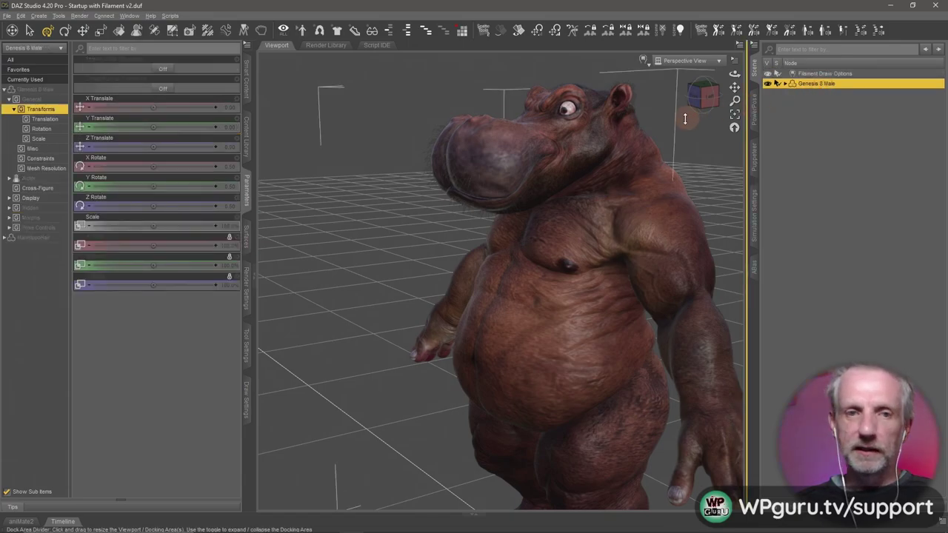
alt+drag(316, 281, 315, 284)
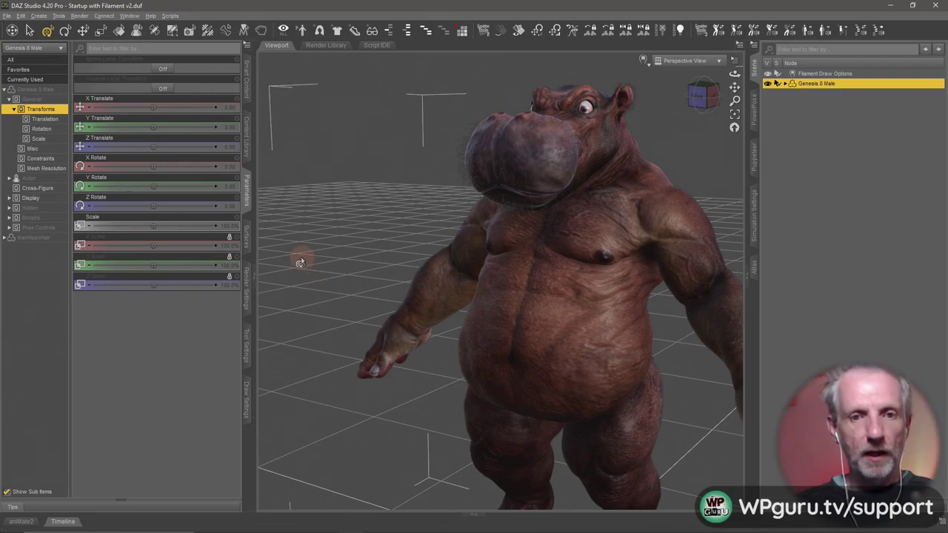
mouse_move(156, 219)
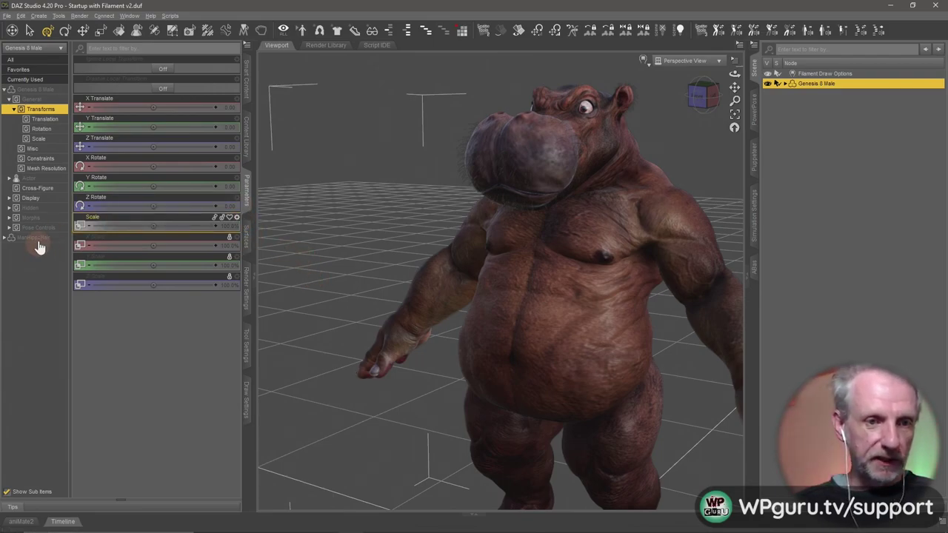
click(41, 228)
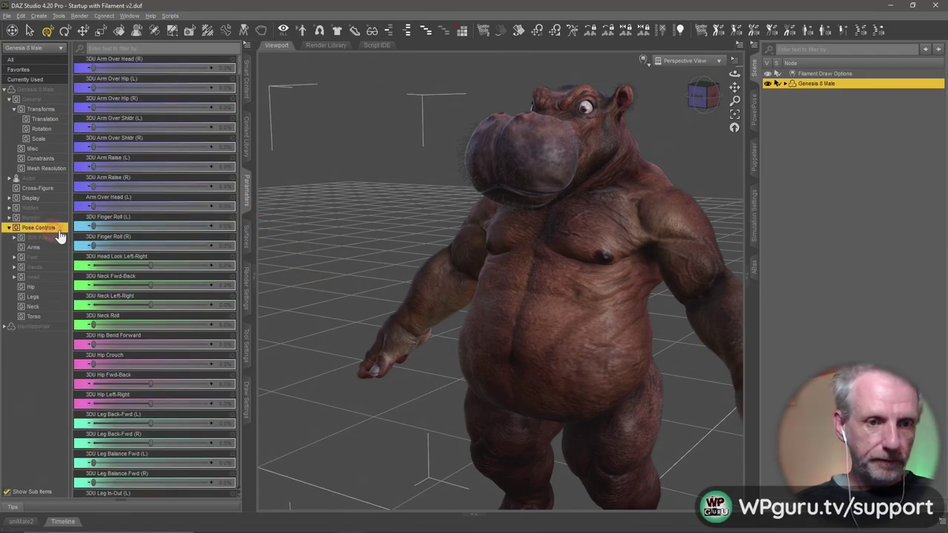
click(53, 276)
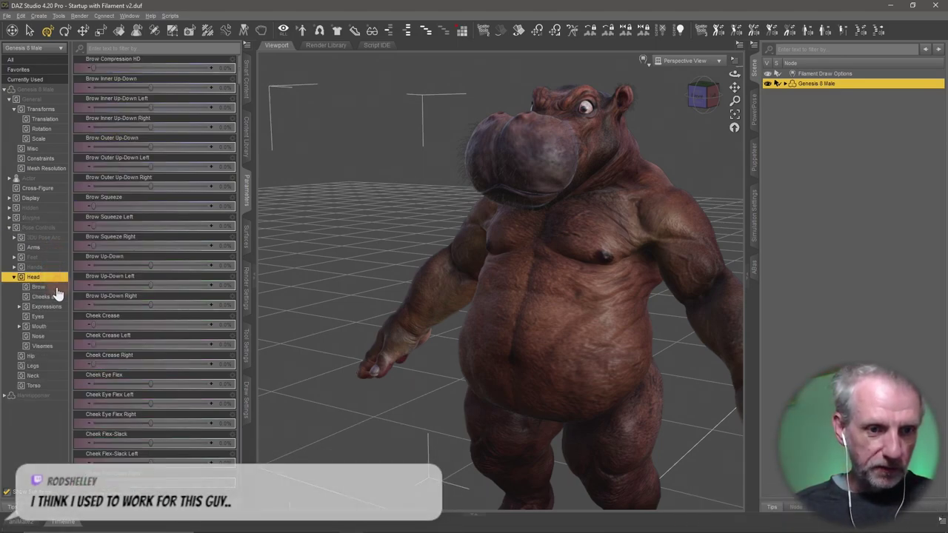
click(46, 306)
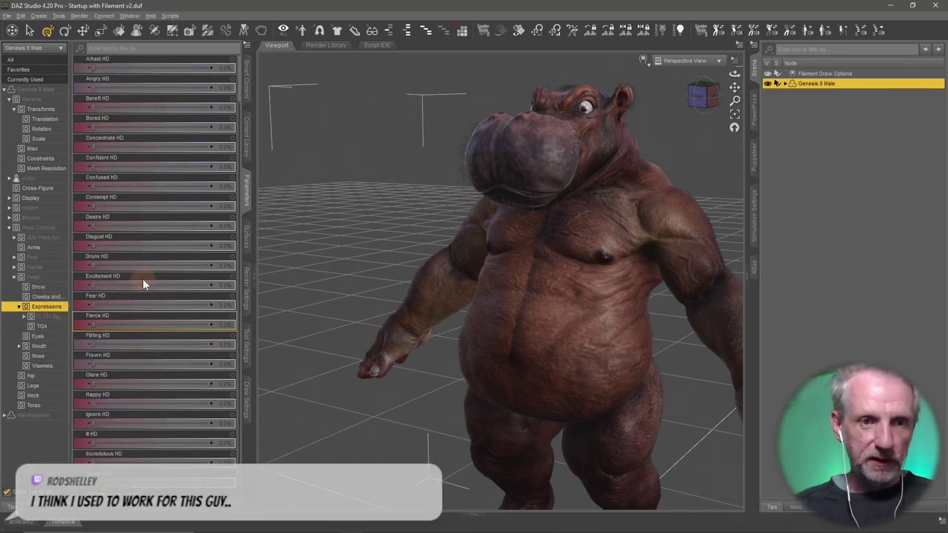
drag(220, 87, 285, 93)
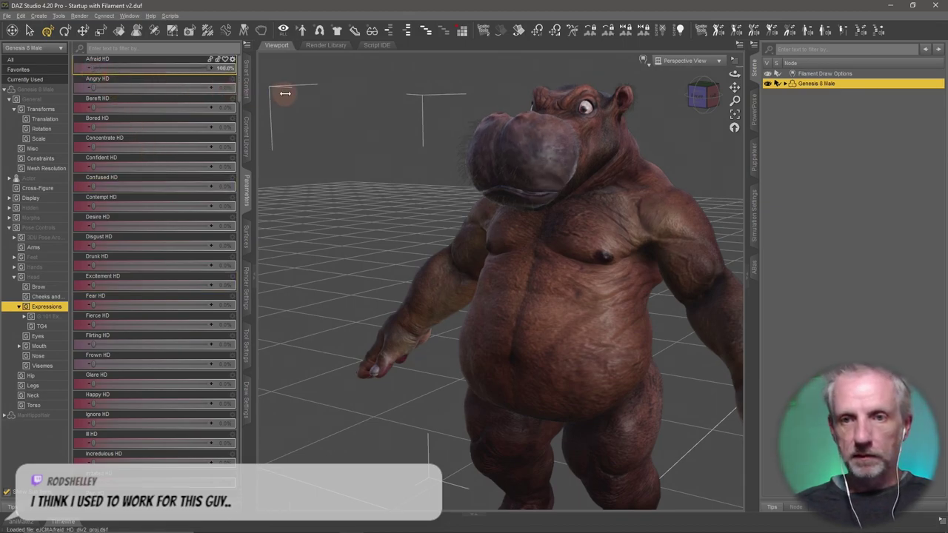
drag(216, 88, 63, 74)
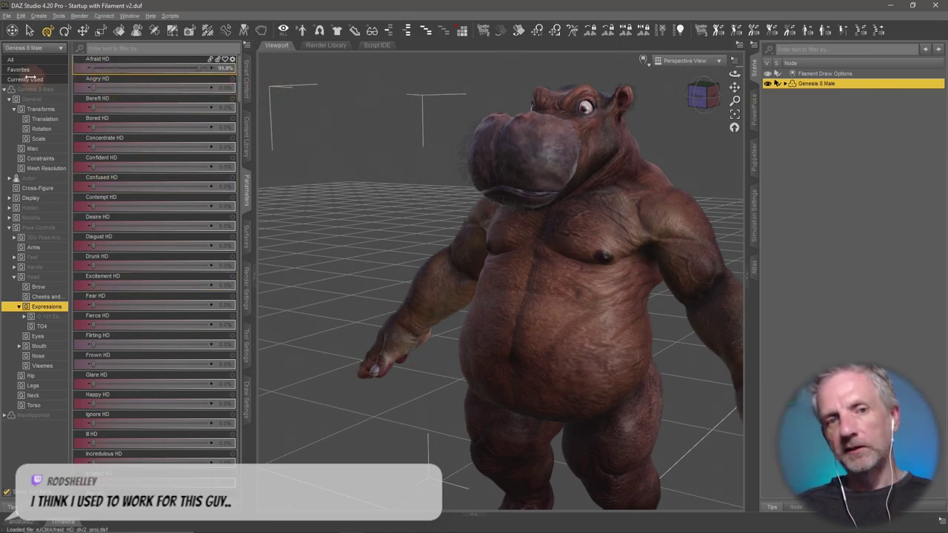
mouse_move(94, 88)
mouse_down()
mouse_move(237, 88)
mouse_move(64, 89)
mouse_up()
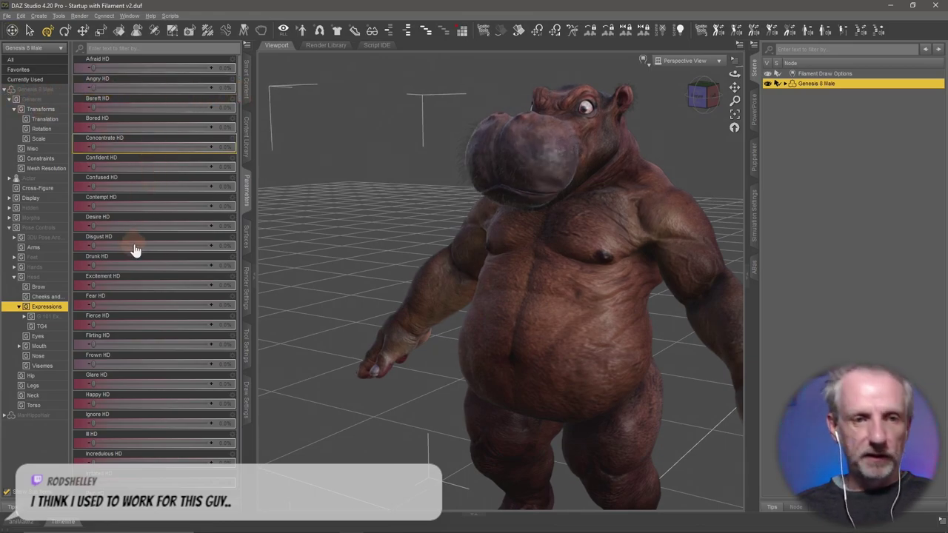
Test Flirting HD, then set Happy HD near full strength and scroll the expression list.
drag(95, 345, 247, 352)
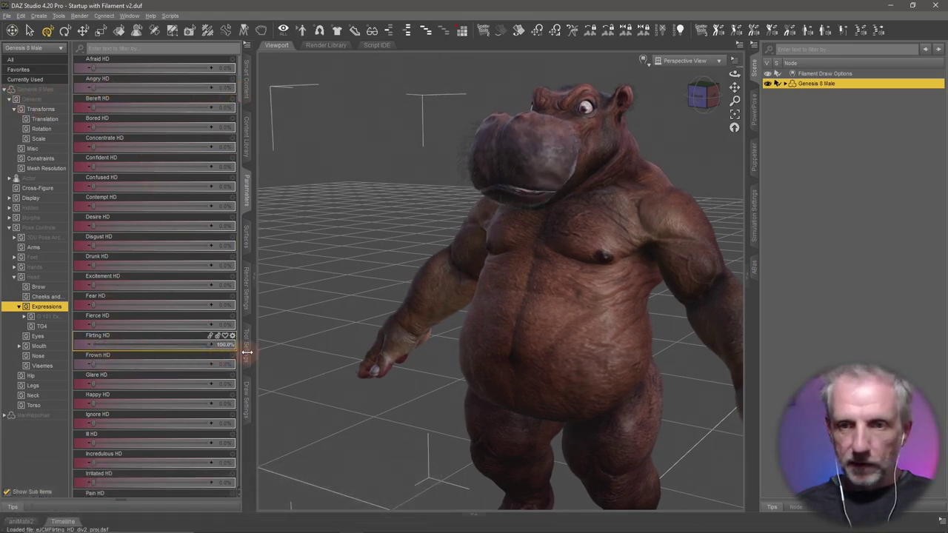
drag(122, 355, 30, 355)
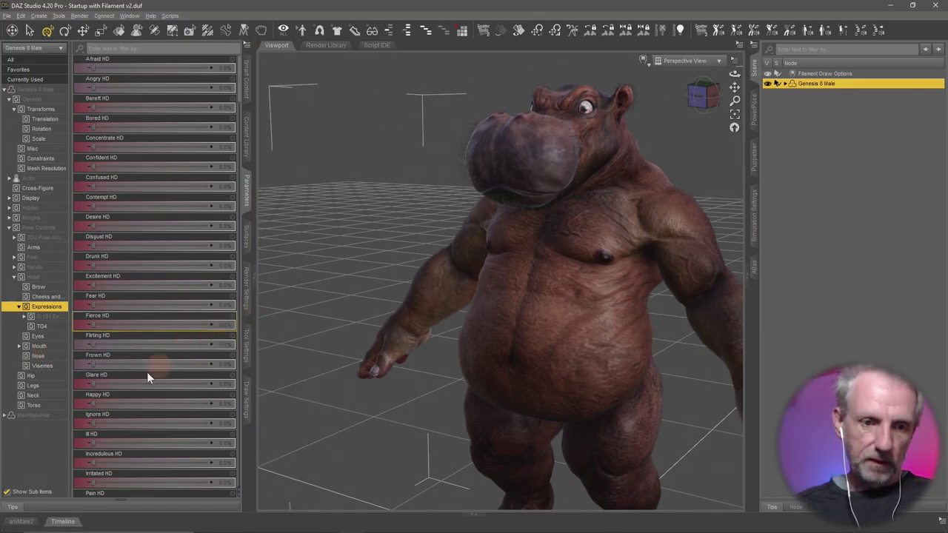
drag(169, 404, 258, 402)
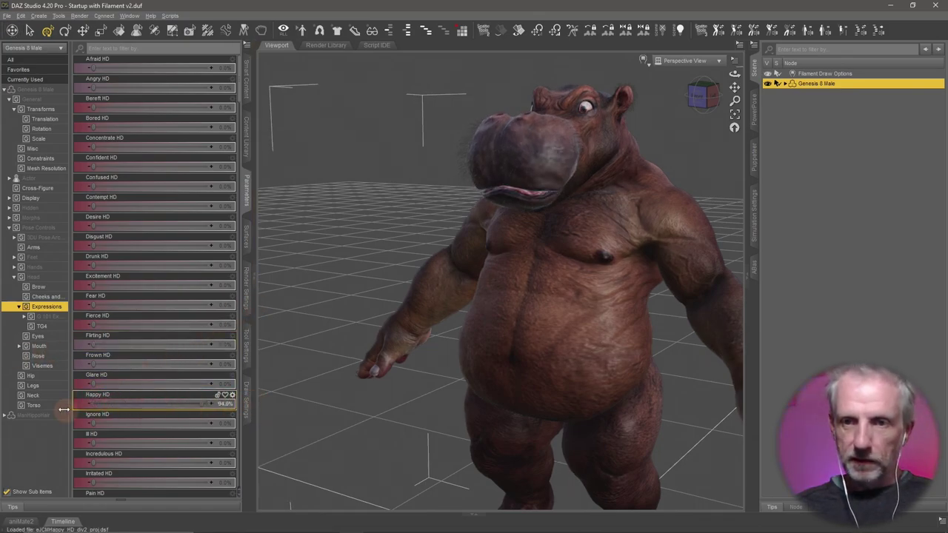
drag(63, 409, 244, 400)
mouse_move(185, 406)
mouse_down()
mouse_move(10, 400)
mouse_move(144, 352)
mouse_up()
scroll(144, 352, down, 4)
scroll(144, 353, down, 2)
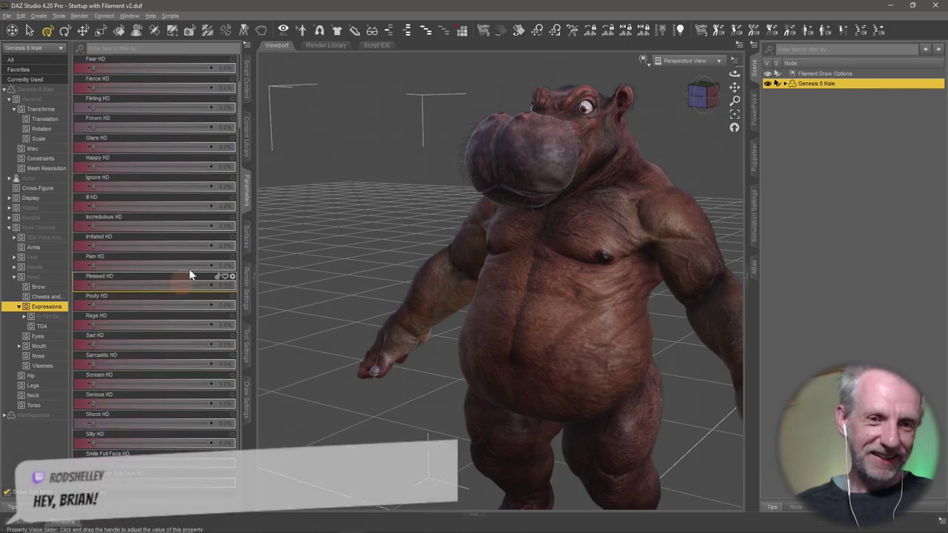
Select the hippo's Head, open the Mouth controls and drag ManHippo Mouth Open Wide up.
right_click(509, 150)
click(556, 166)
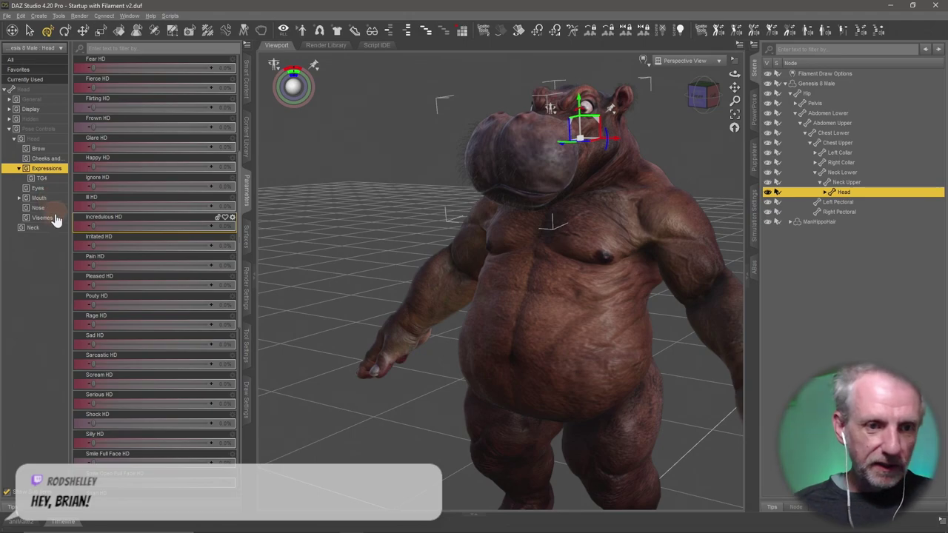
click(39, 198)
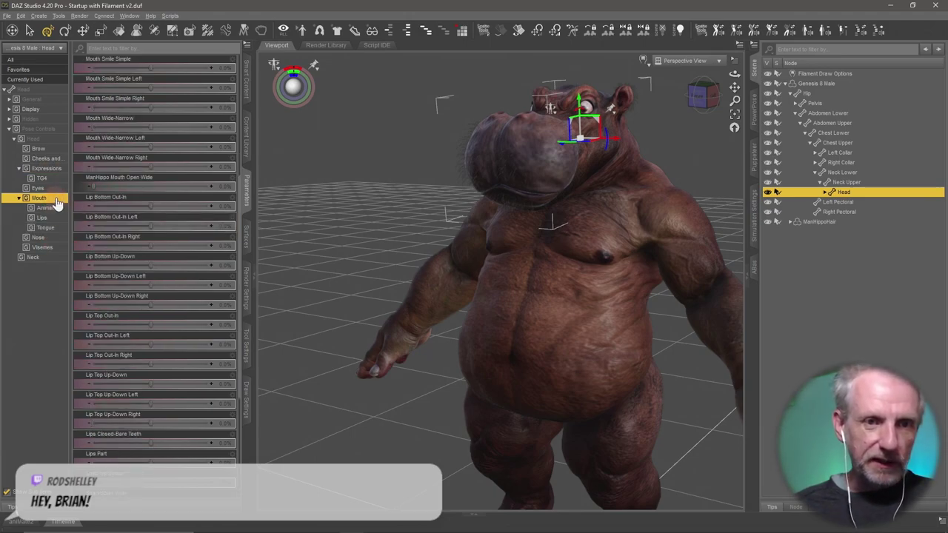
scroll(125, 195, up, 3)
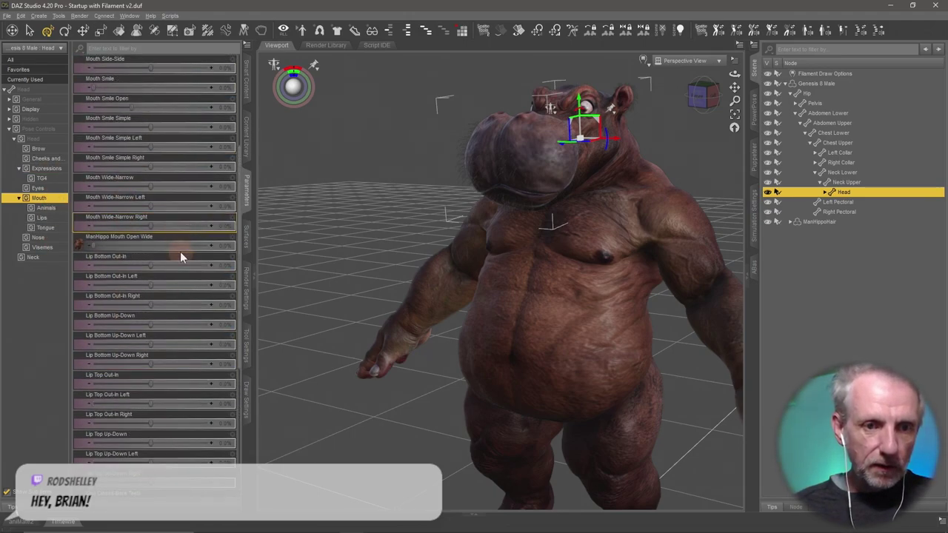
scroll(174, 266, up, 3)
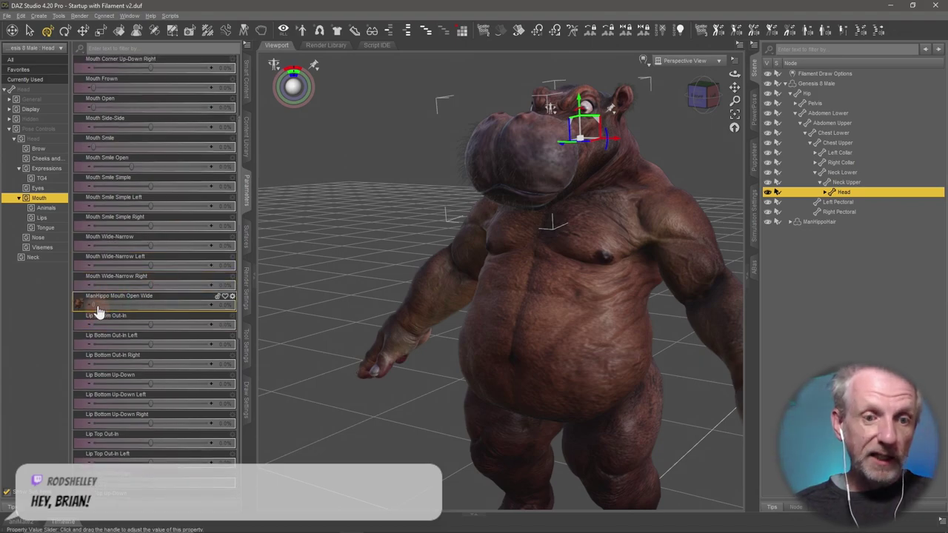
drag(93, 305, 146, 308)
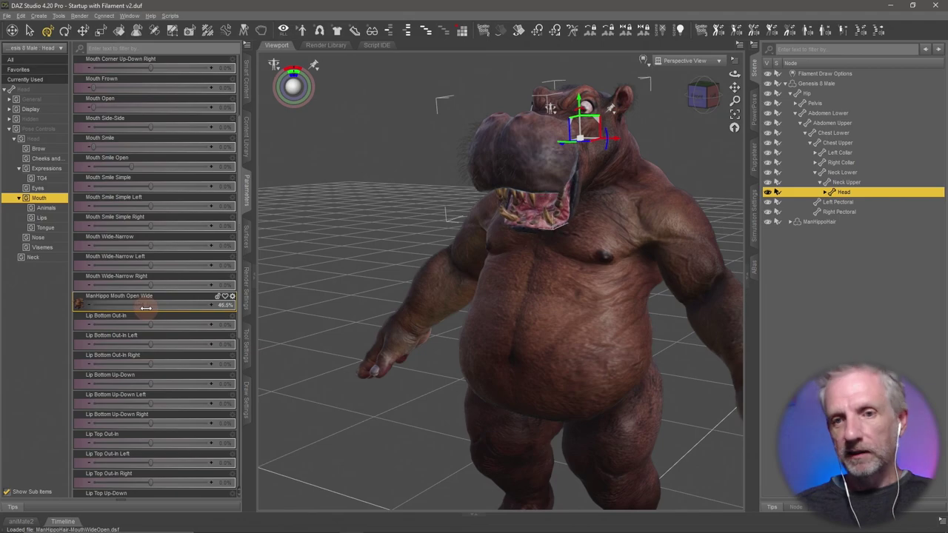
alt+drag(456, 321, 524, 311)
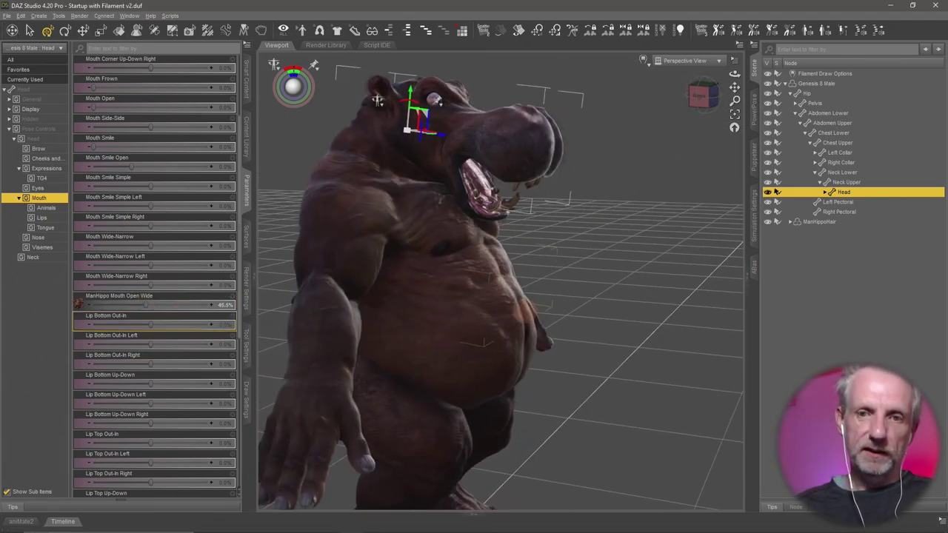
Settle ManHippo Mouth Open Wide at about 56%, viewing the hippo from the front.
click(13, 29)
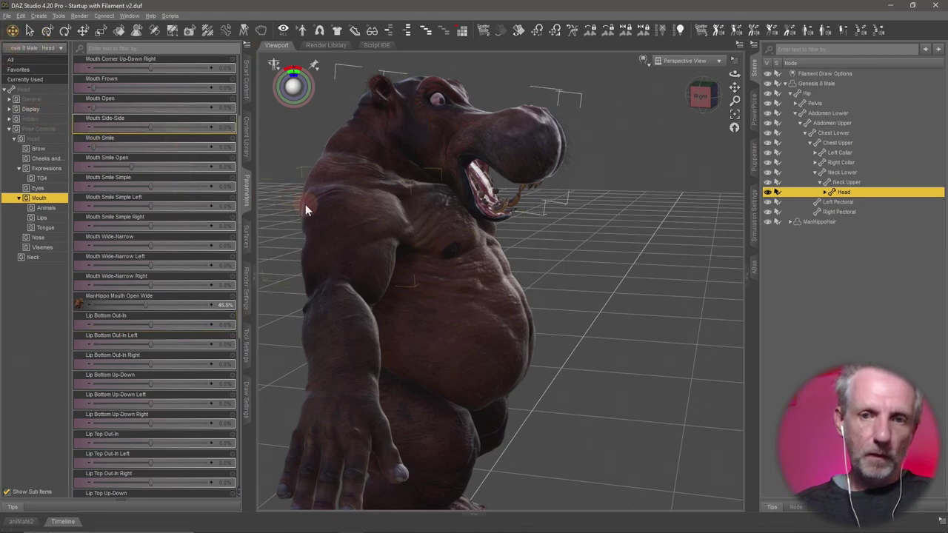
click(30, 30)
alt+drag(359, 215, 448, 254)
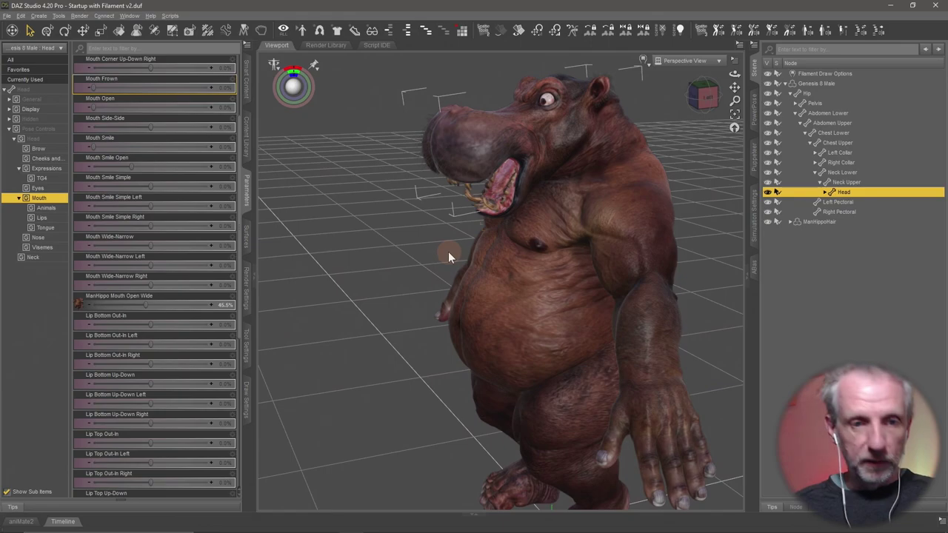
scroll(184, 274, up, 3)
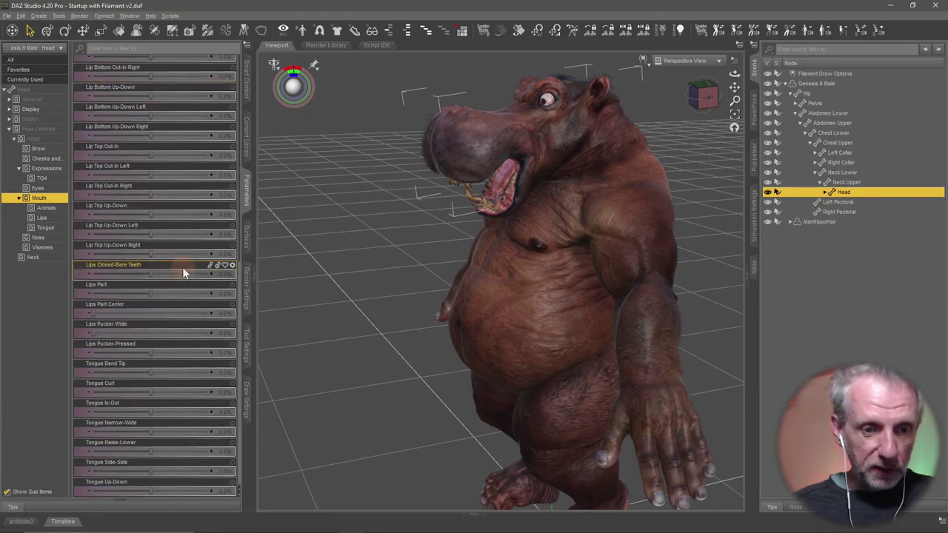
scroll(183, 267, up, 3)
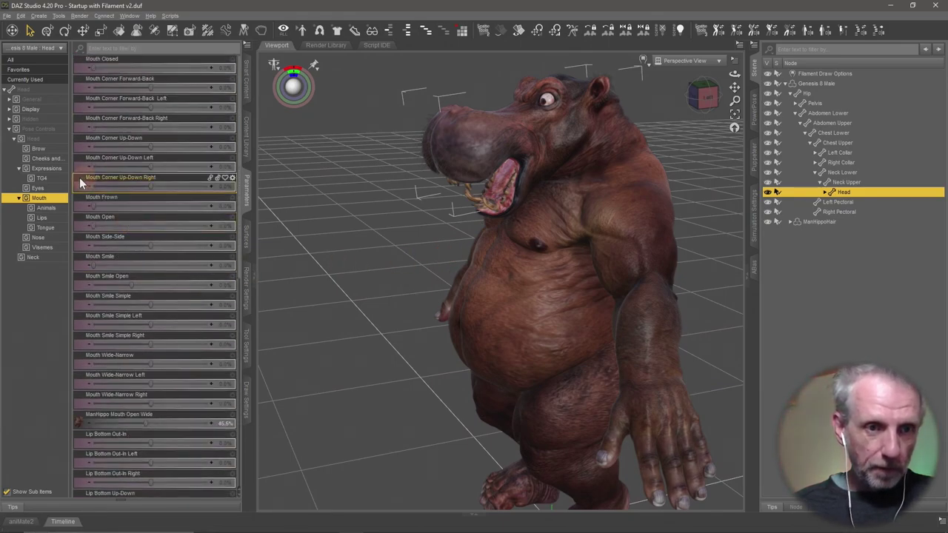
click(52, 129)
text(hipp)
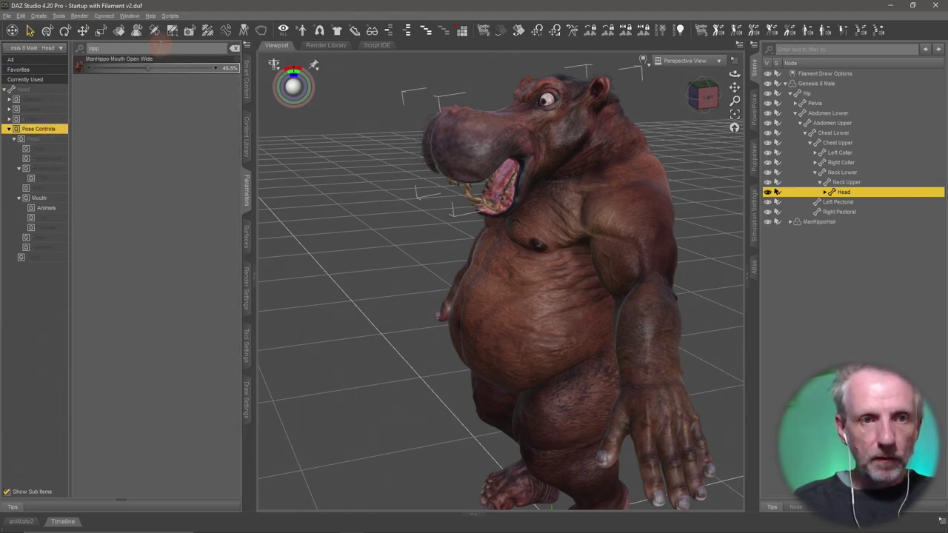
mouse_move(149, 69)
mouse_down()
mouse_move(175, 80)
mouse_move(134, 86)
mouse_move(154, 84)
mouse_up()
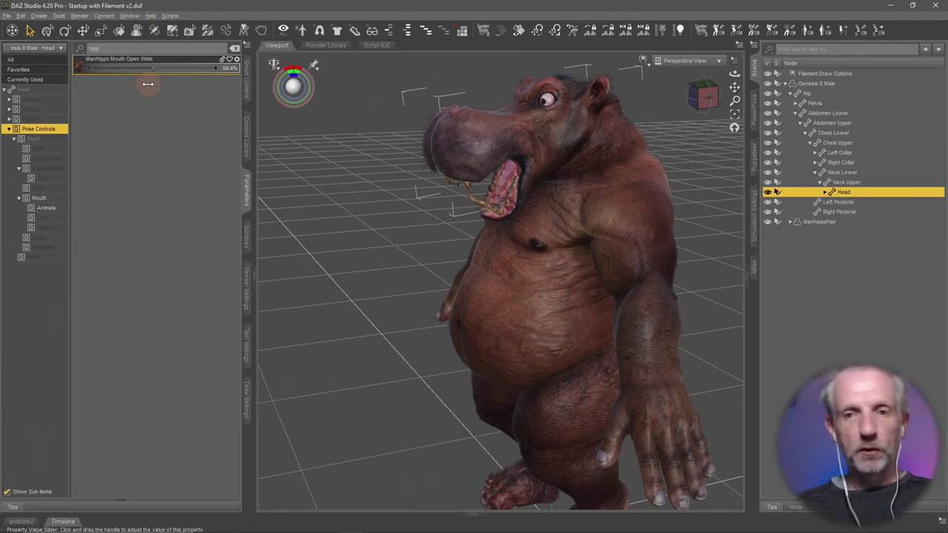
drag(154, 84, 204, 57)
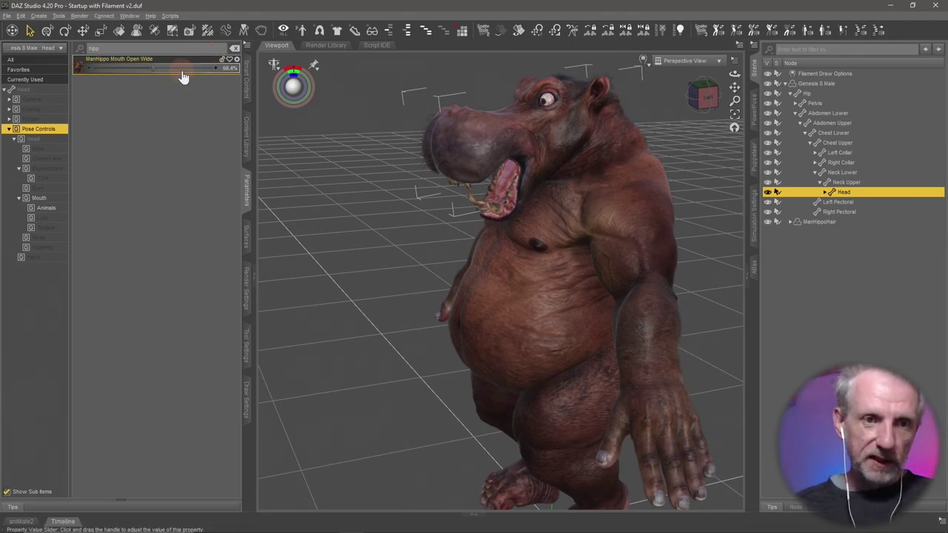
click(235, 48)
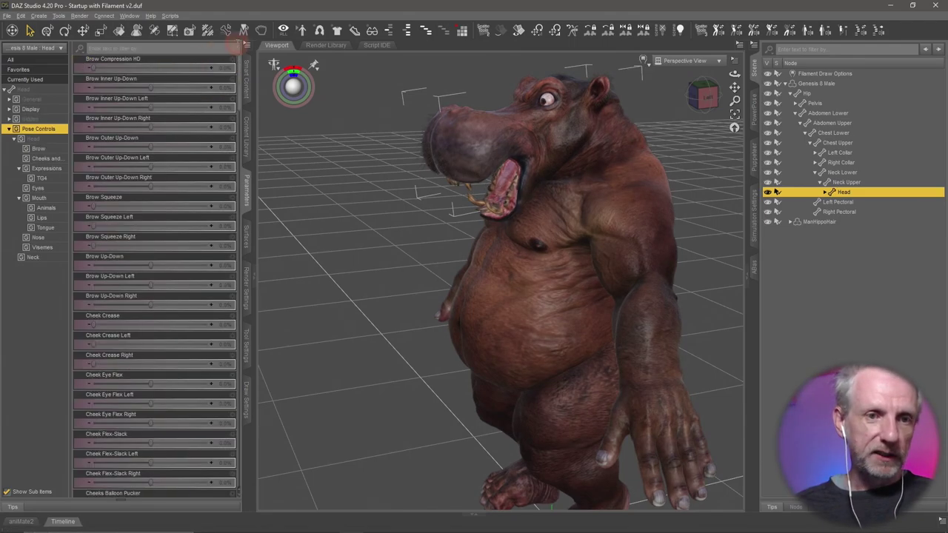
Reselect the head and list the TG4 expression morphs in Parameters.
click(46, 247)
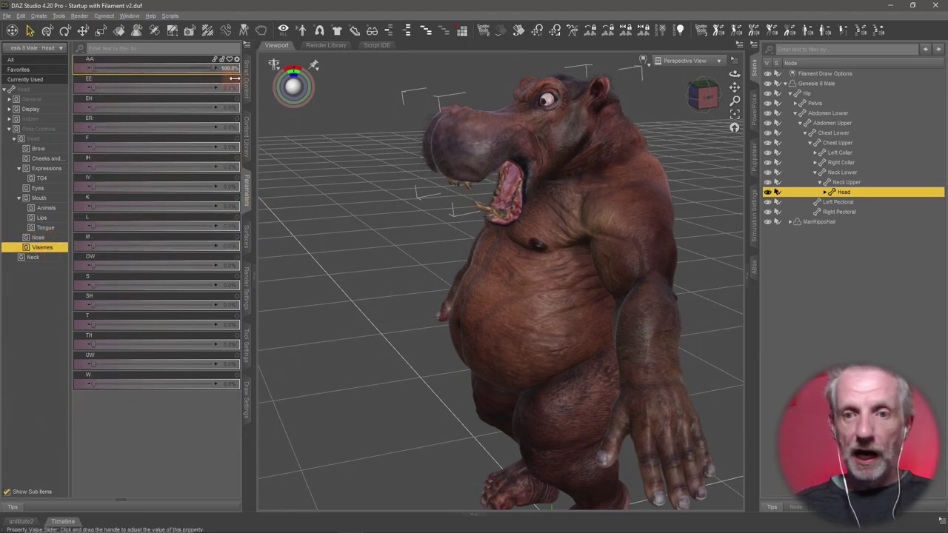
right_click(480, 118)
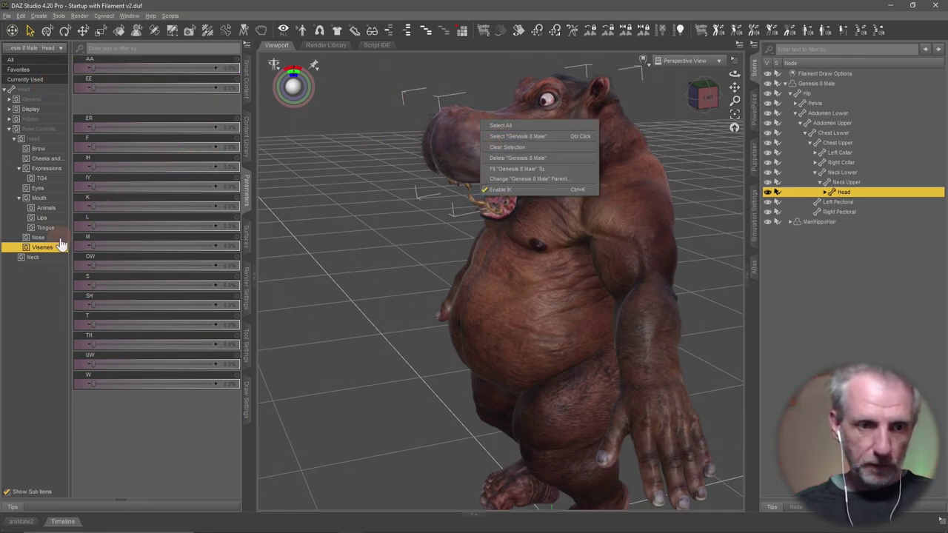
click(51, 197)
click(51, 197)
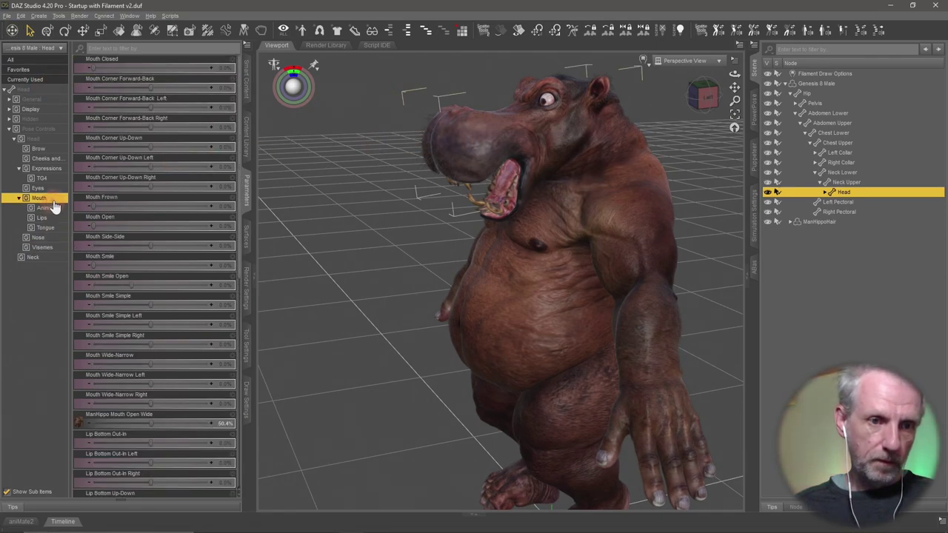
click(53, 178)
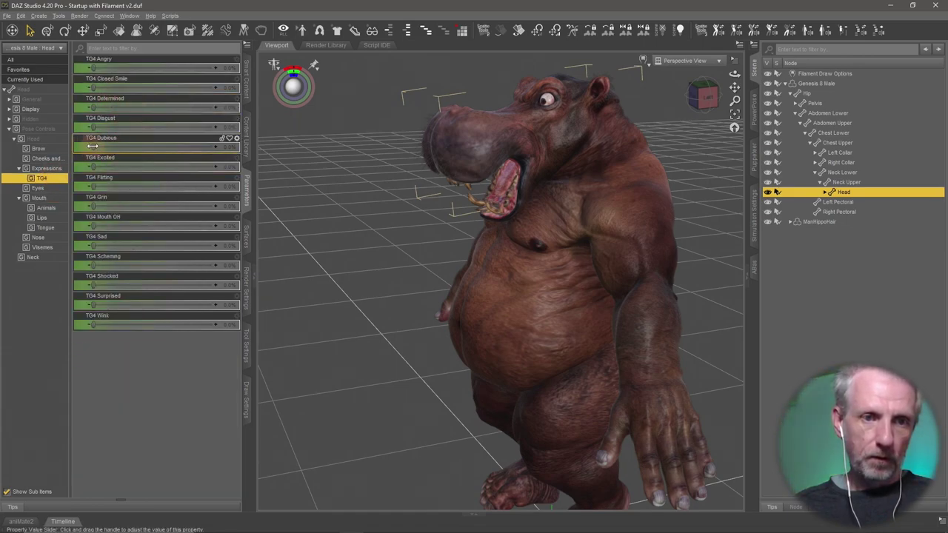
Return TG4 Dubious to 0%, add a slight TG4 Sad, and show Smart Content products.
drag(93, 146, 250, 149)
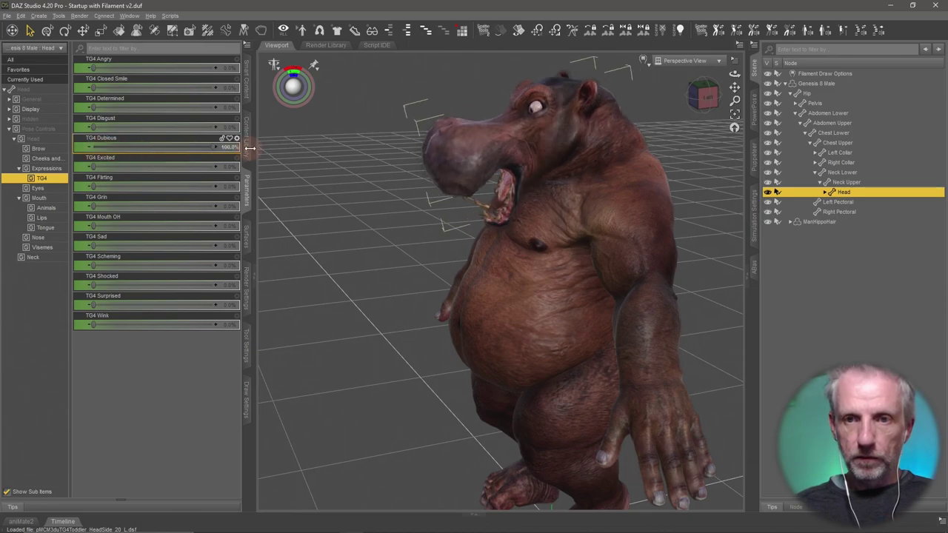
alt+drag(334, 222, 336, 237)
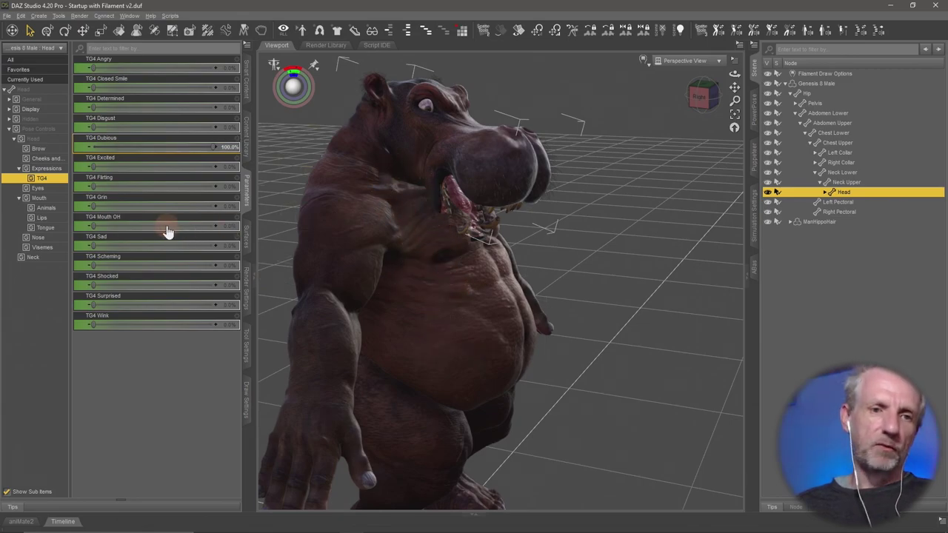
mouse_move(195, 148)
mouse_down()
mouse_move(94, 207)
mouse_move(223, 201)
mouse_up()
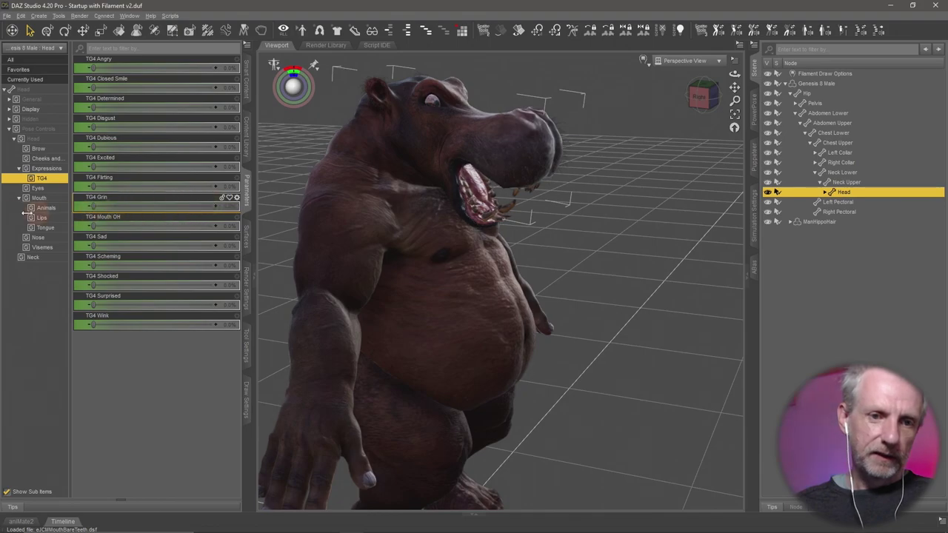
drag(94, 246, 179, 241)
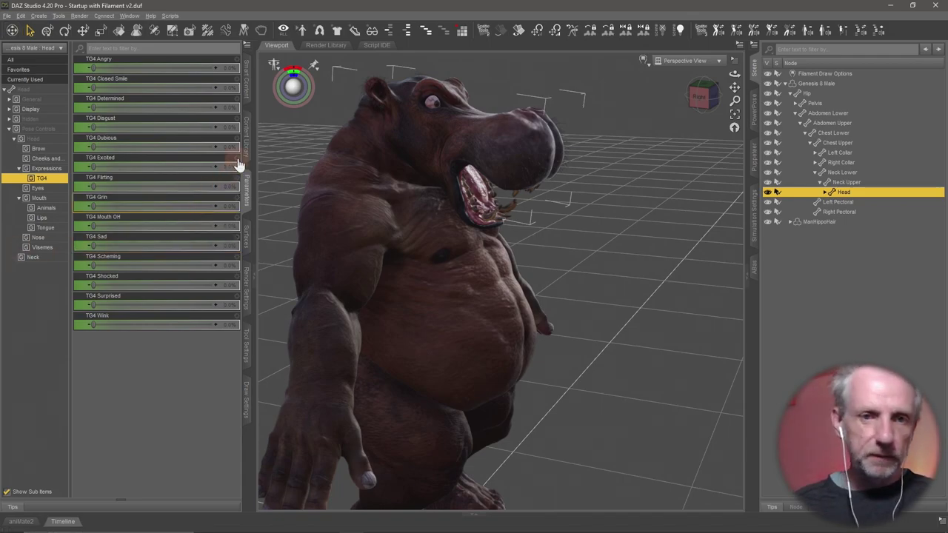
click(248, 81)
Select the Genesis 8 Male figure and filter the installed Poses products to fit it.
click(12, 61)
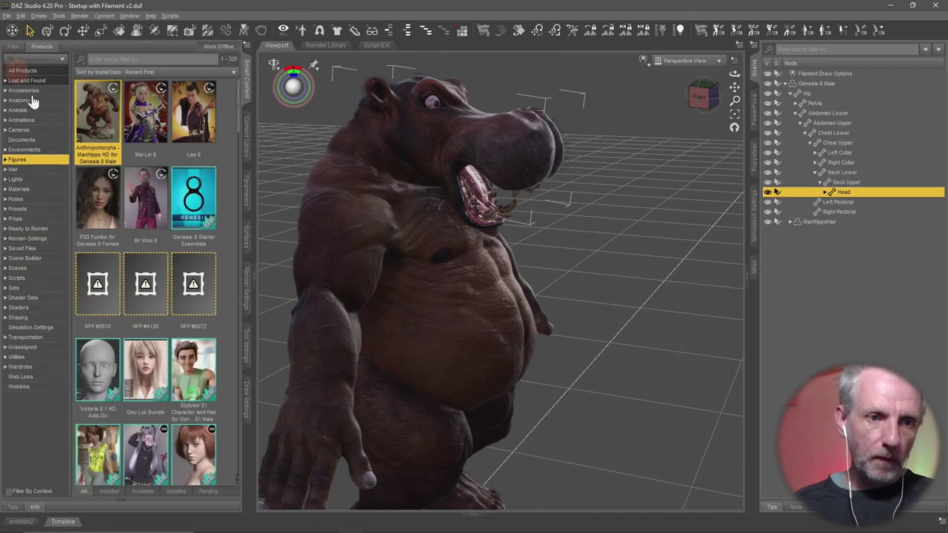
click(50, 200)
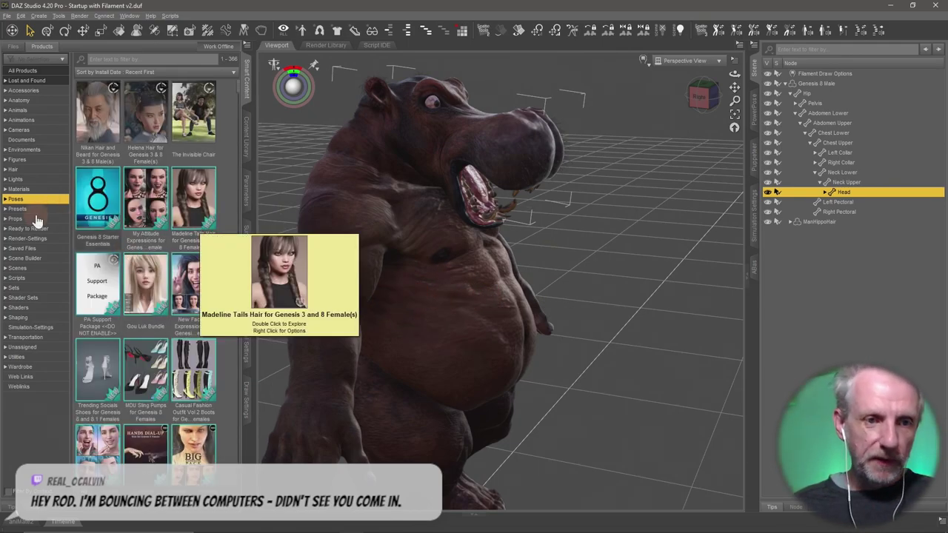
mouse_move(97, 113)
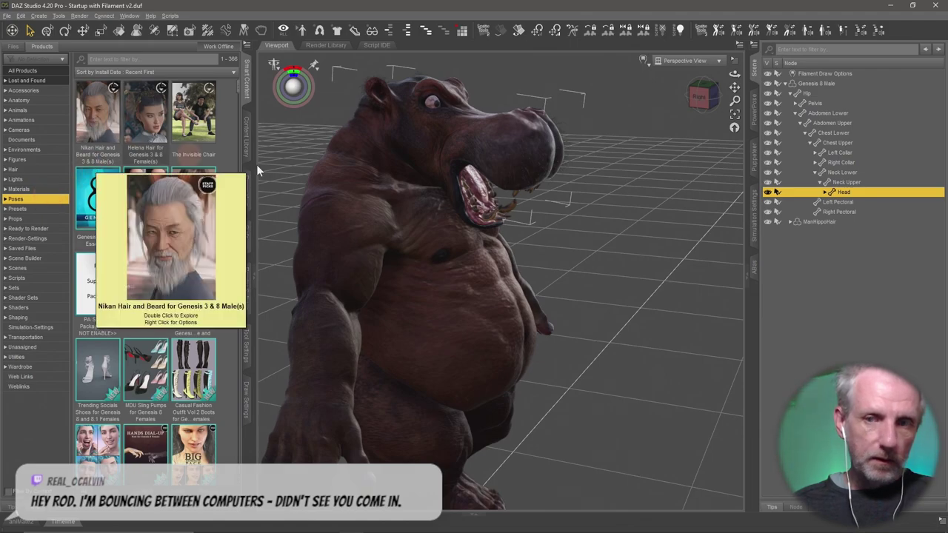
click(828, 85)
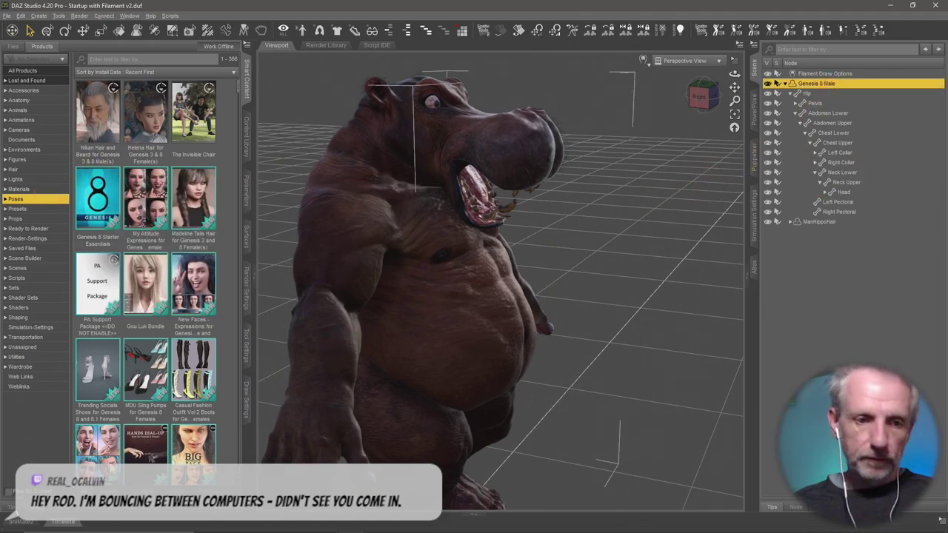
click(8, 491)
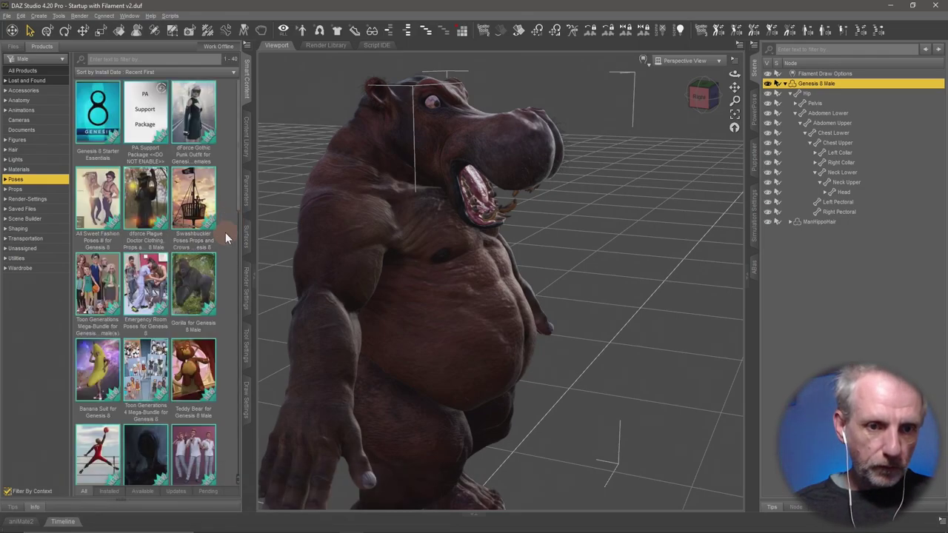
Apply MP Pose 11 G8M 2 from Emergency Room Poses > By Function and inspect the hippo.
click(161, 289)
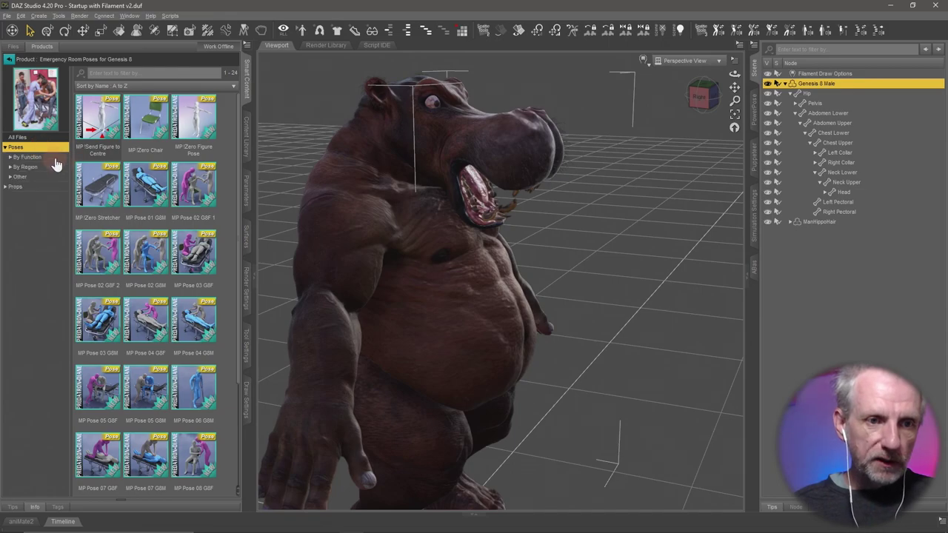
click(27, 157)
scroll(141, 243, down, 1)
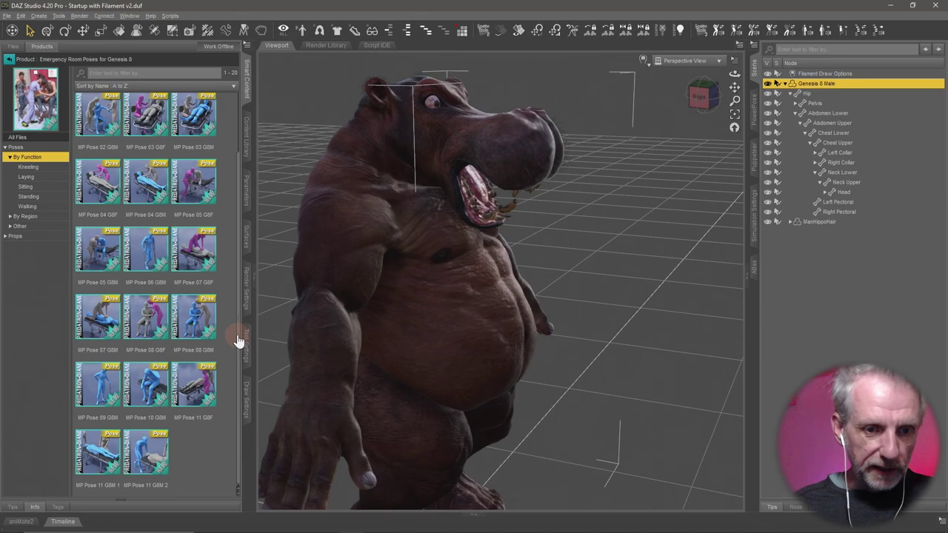
double_click(157, 465)
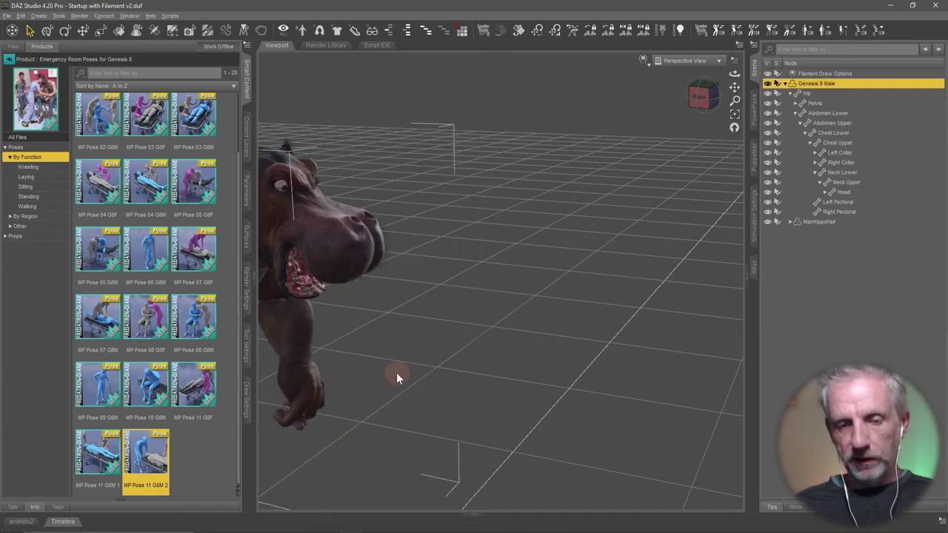
alt+drag(406, 356, 397, 359)
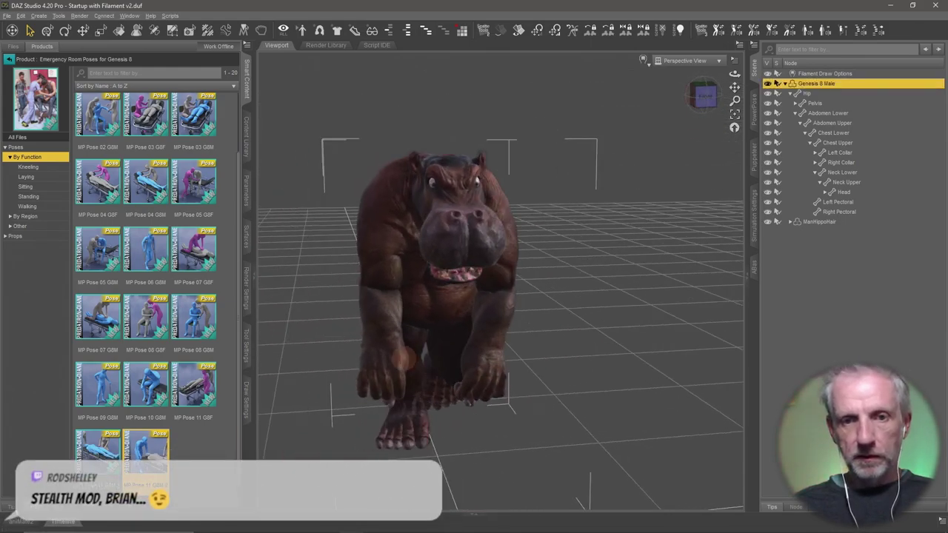
alt+drag(398, 359, 593, 369)
scroll(586, 364, up, 2)
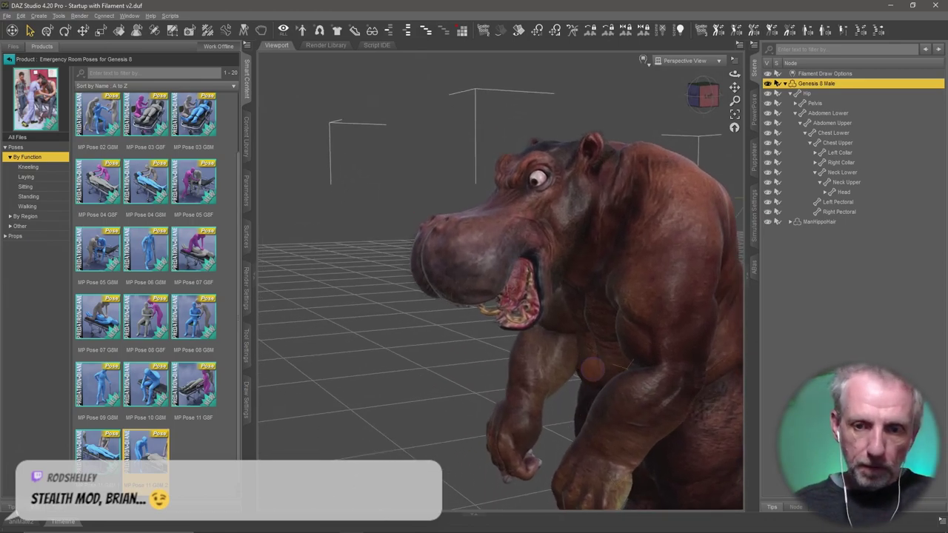
mouse_move(540, 348)
alt+mouse_down()
mouse_move(440, 311)
mouse_move(434, 296)
mouse_move(438, 305)
alt+mouse_up()
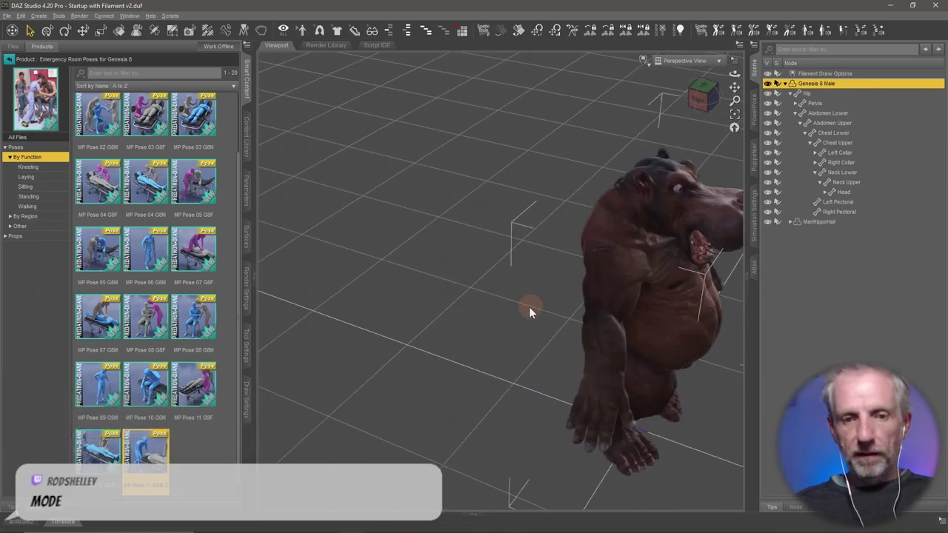
alt+drag(529, 309, 485, 275)
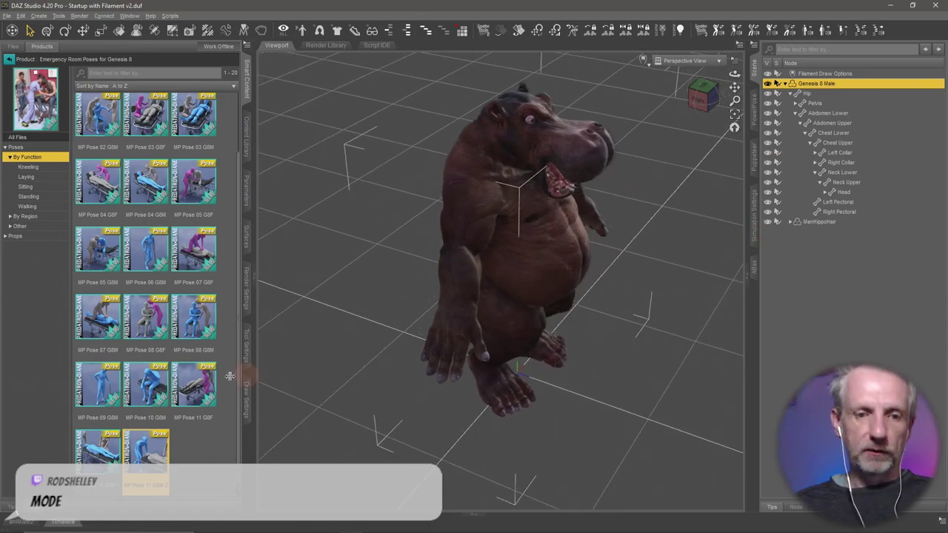
Load MP Pose 11 G8M 2 onto the hippo, accepting the load options.
double_click(146, 459)
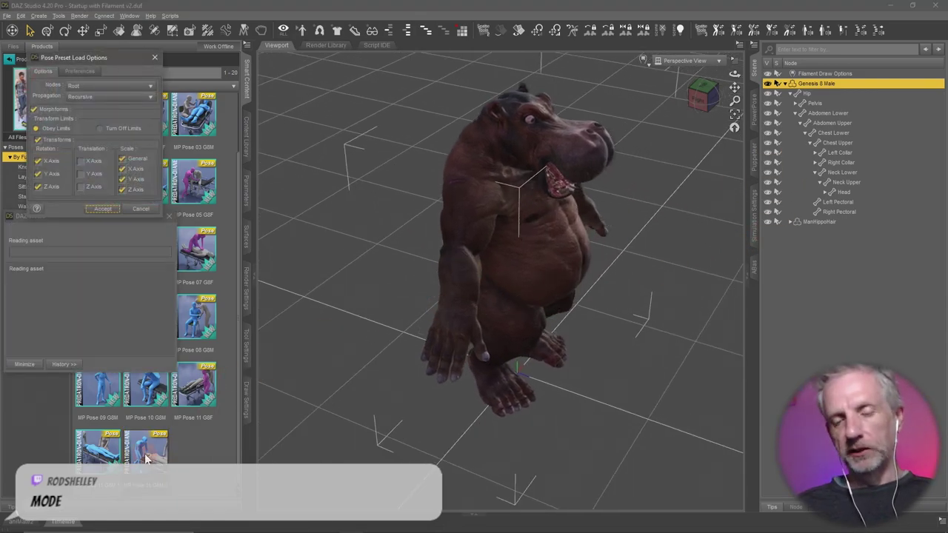
click(102, 208)
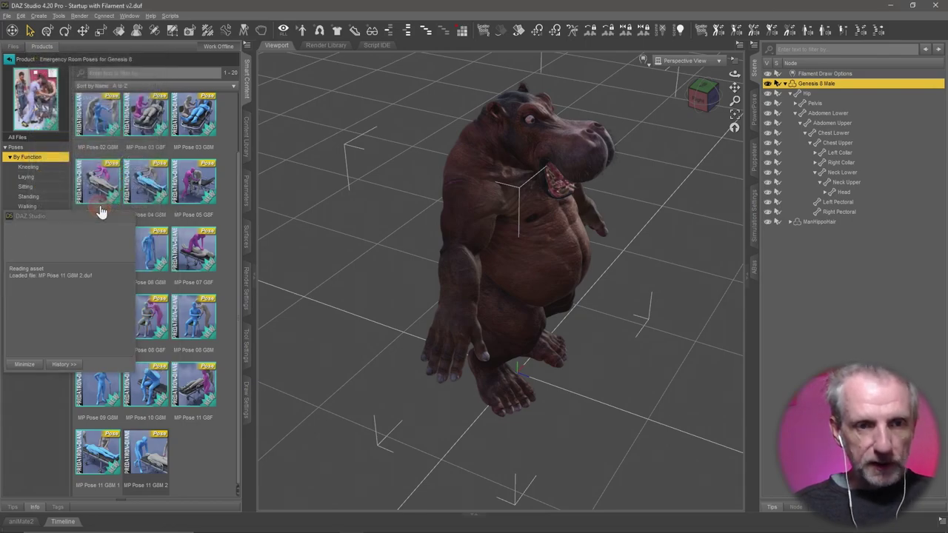
alt+drag(528, 313, 528, 314)
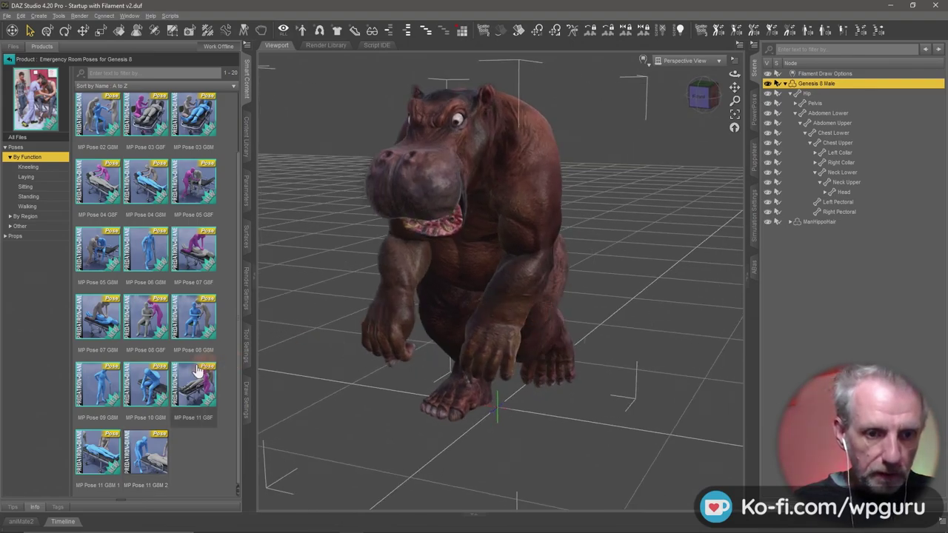
Try MP Pose 10 G8M, then settle on the crouching MP Pose 05 G8F.
mouse_move(194, 383)
double_click(145, 384)
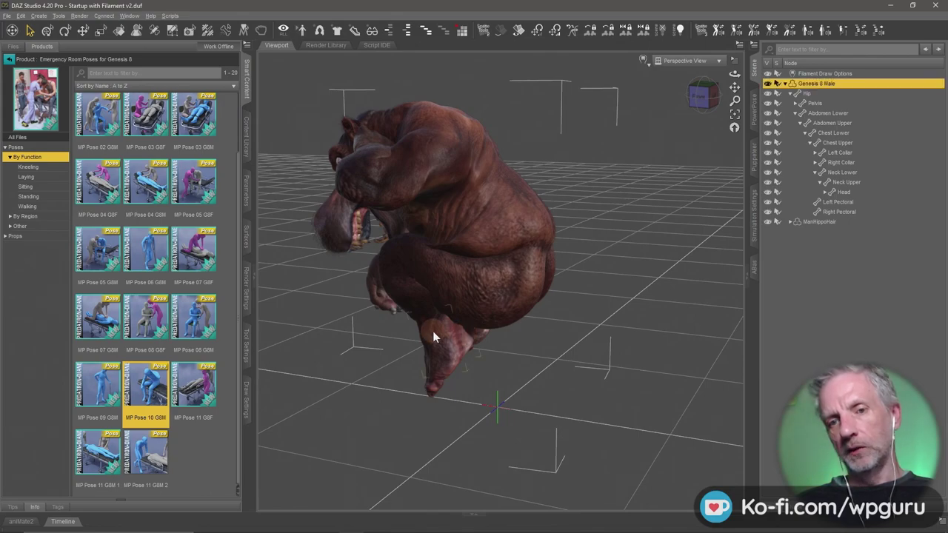
mouse_move(432, 331)
alt+mouse_down()
mouse_move(425, 339)
mouse_move(439, 336)
alt+mouse_up()
scroll(141, 372, up, 1)
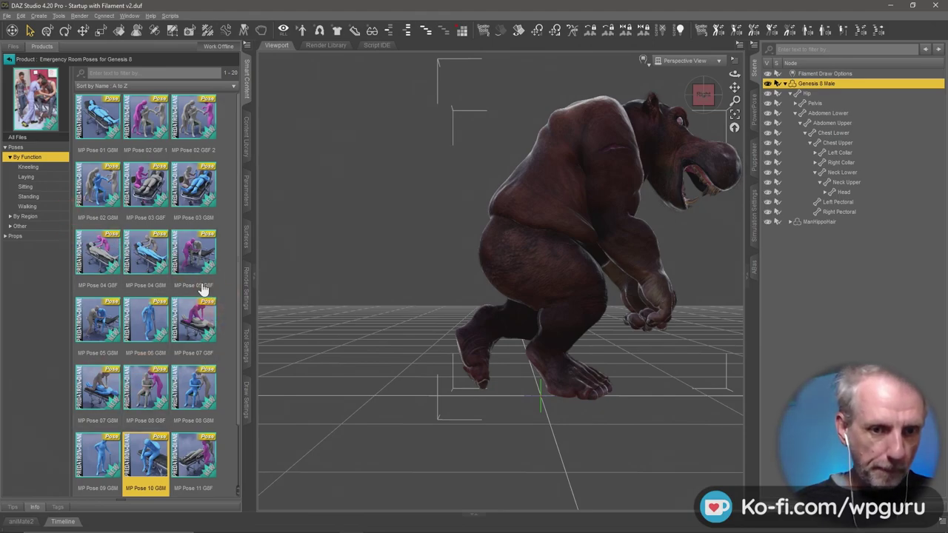
drag(202, 289, 465, 349)
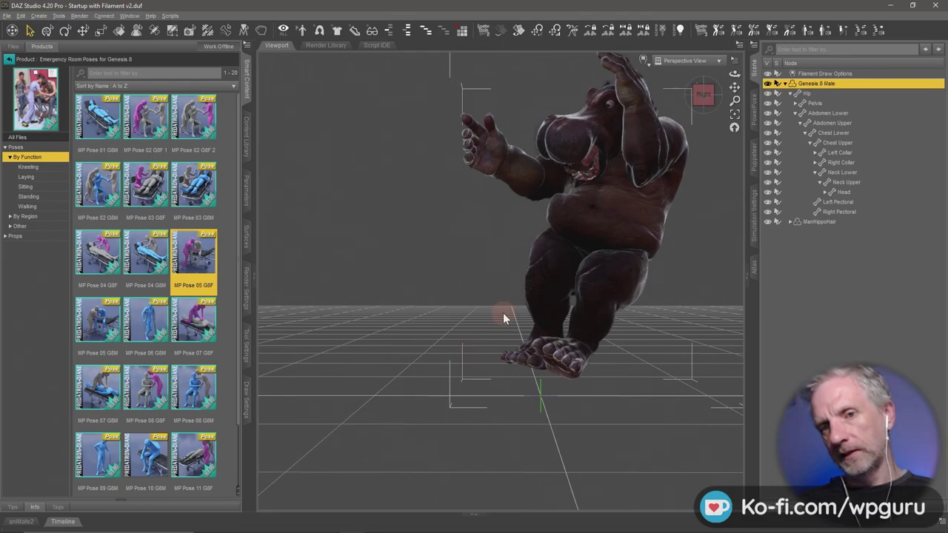
alt+drag(503, 313, 653, 338)
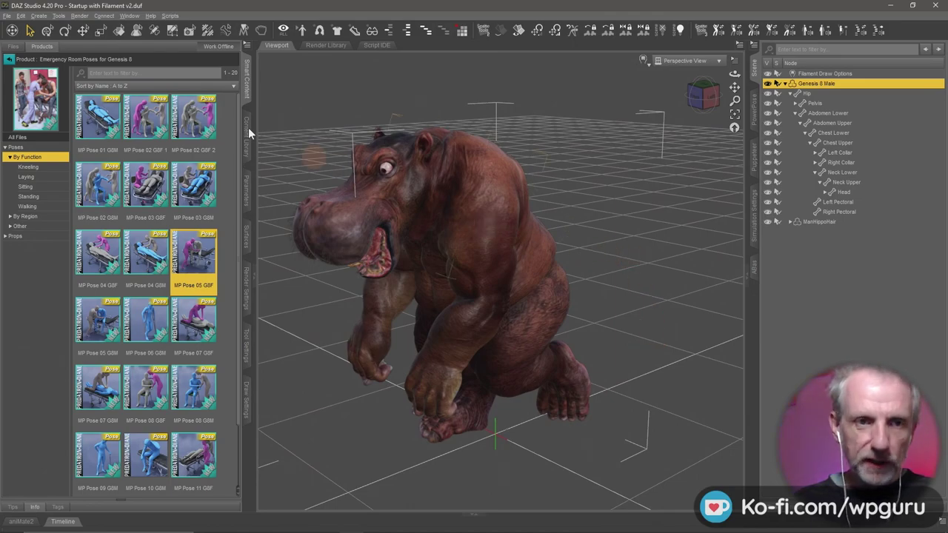
click(754, 111)
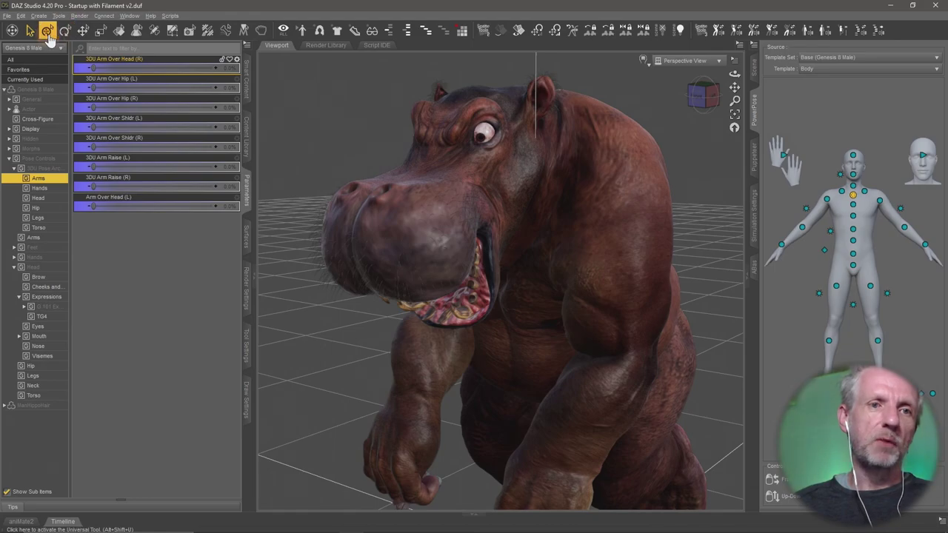
Rotate Left Shoulder Bend to swing the left arm forward, then reselect Genesis 8 Male.
click(602, 301)
alt+drag(602, 301, 378, 287)
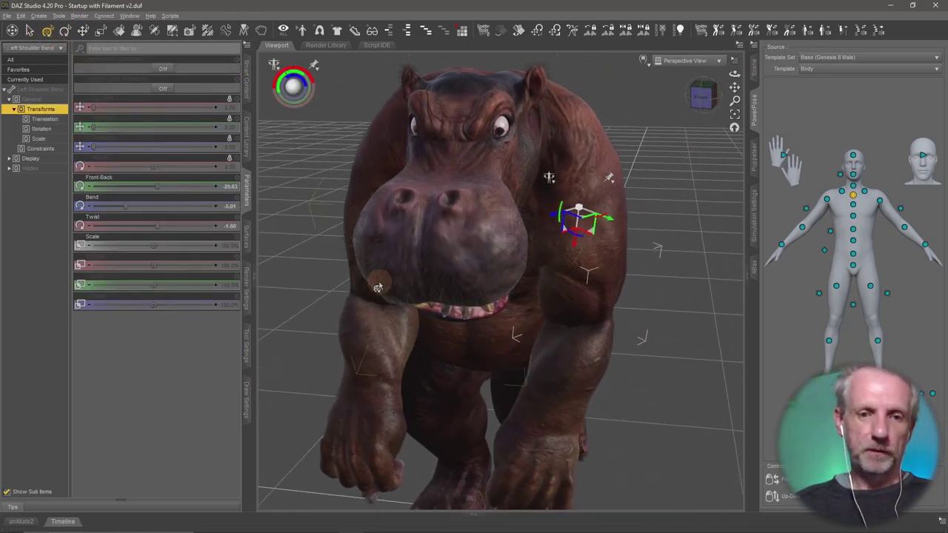
click(247, 348)
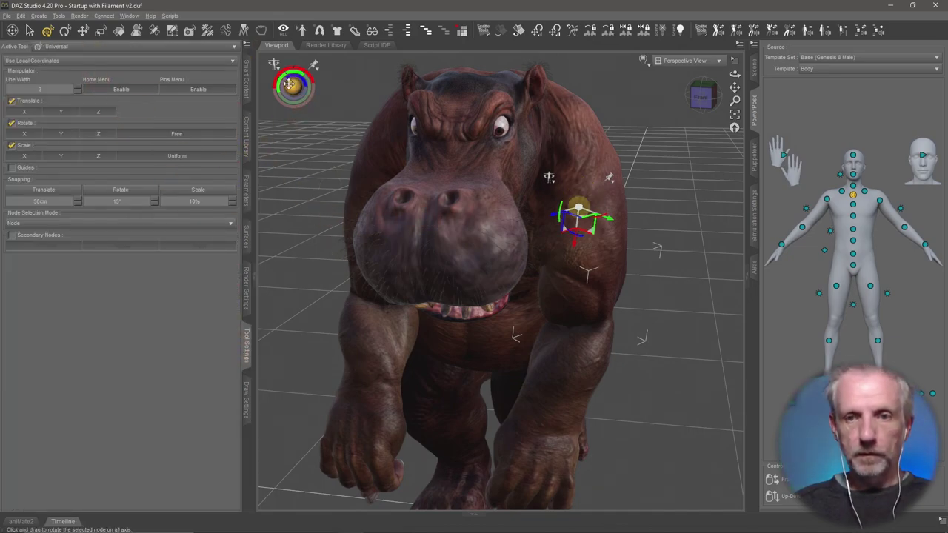
mouse_move(290, 83)
mouse_down()
mouse_move(268, 83)
mouse_move(281, 84)
mouse_up()
mouse_move(400, 186)
alt+mouse_down()
mouse_move(402, 195)
mouse_move(393, 153)
alt+mouse_up()
scroll(402, 195, down, 3)
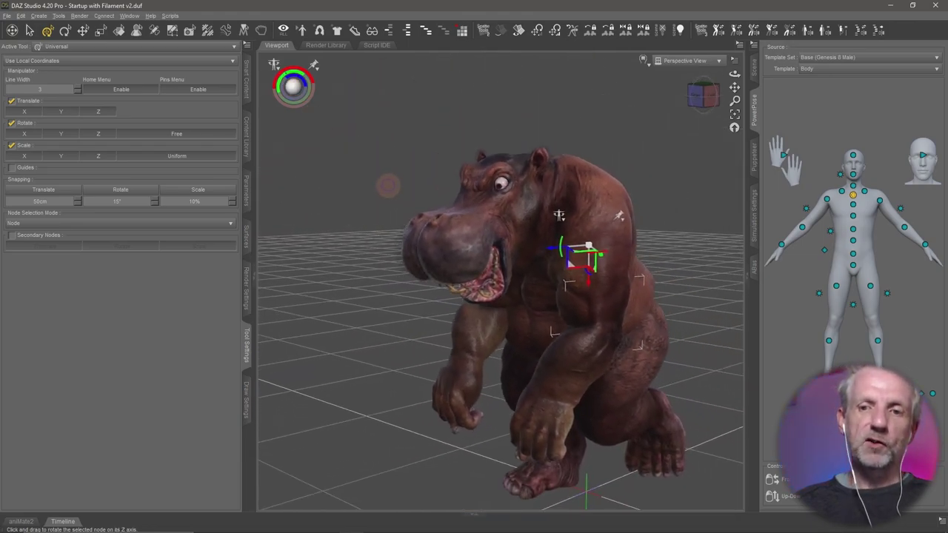
click(756, 72)
click(805, 80)
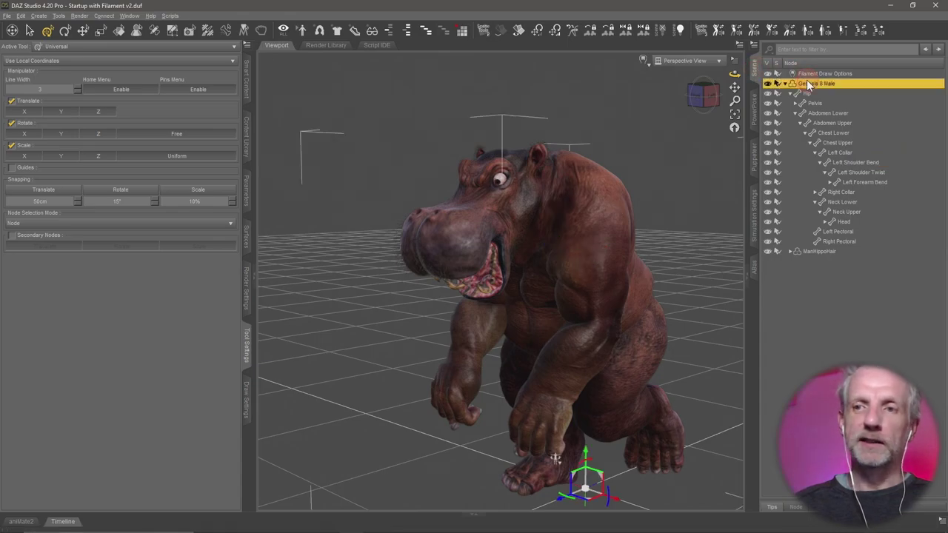
Glance at Teddy Bear for Genesis 8 Male, then open Z Undercover Poses and Expressions for Jazz 8.1.
click(250, 92)
click(12, 62)
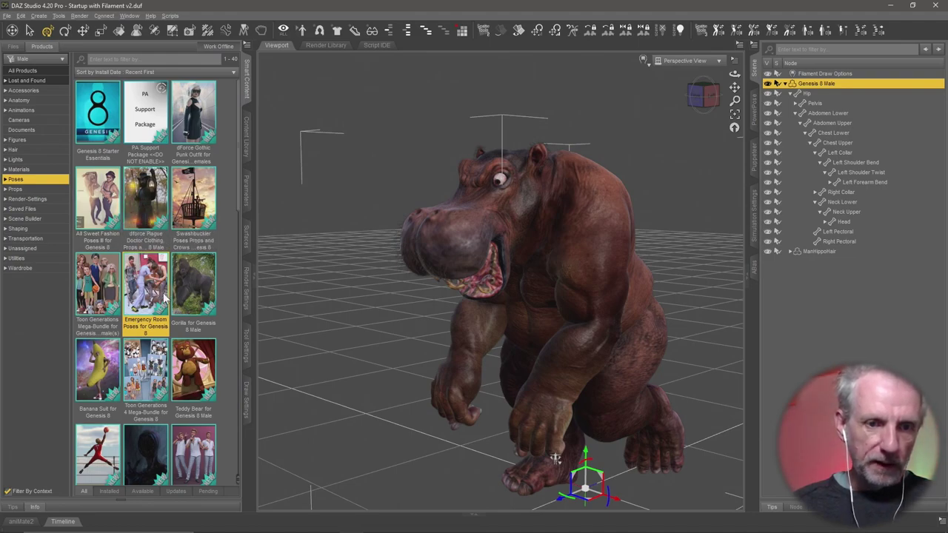
click(194, 378)
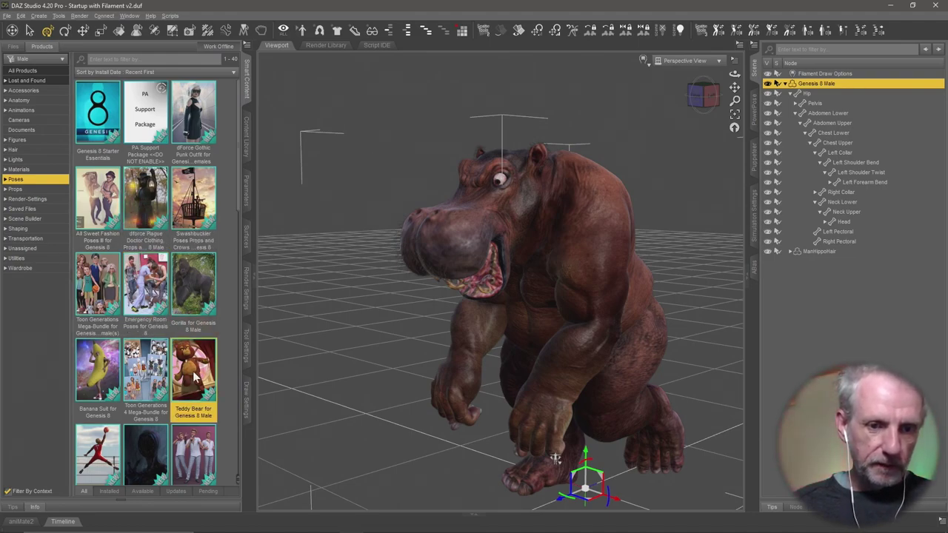
click(56, 187)
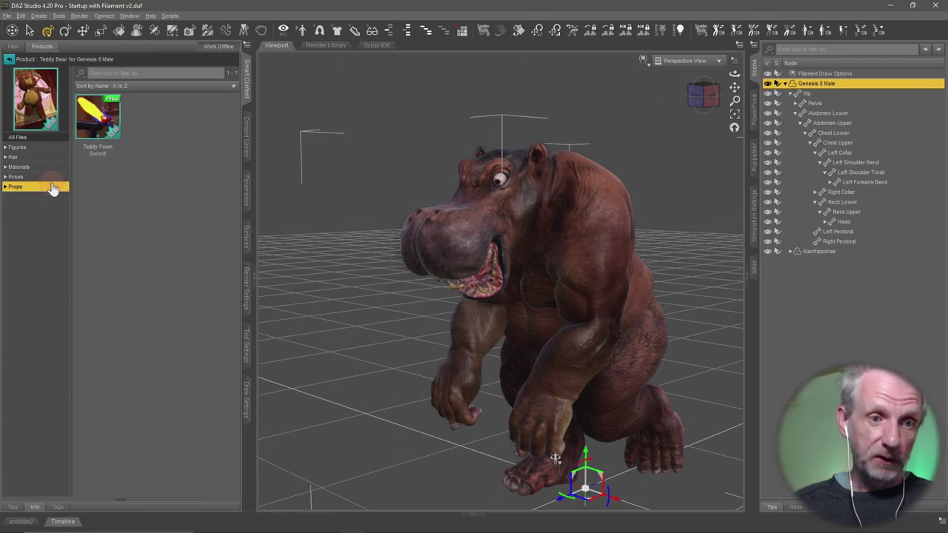
click(51, 178)
click(9, 62)
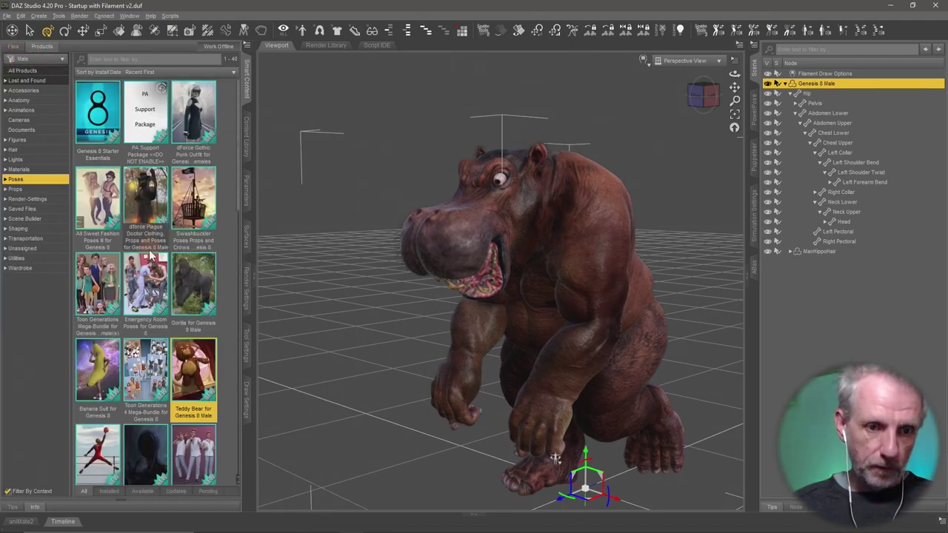
scroll(150, 255, down, 3)
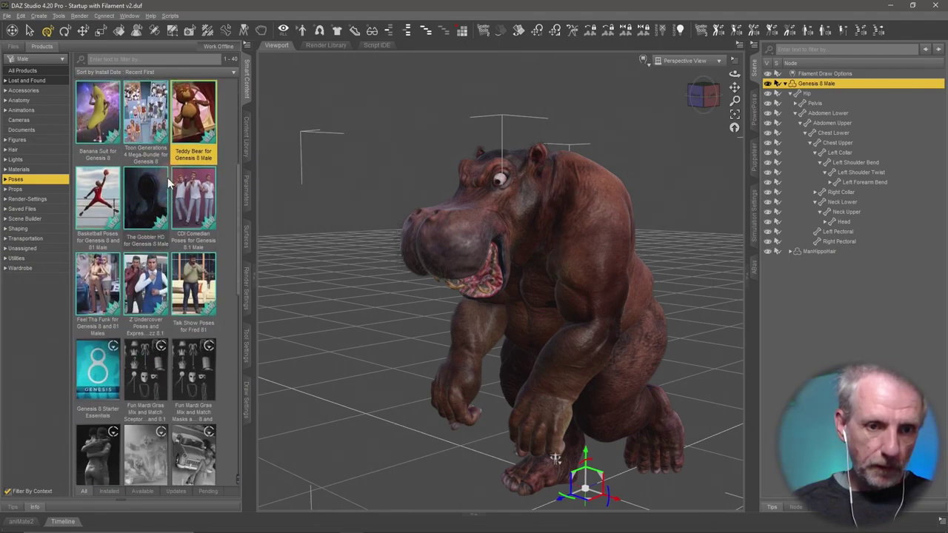
double_click(146, 288)
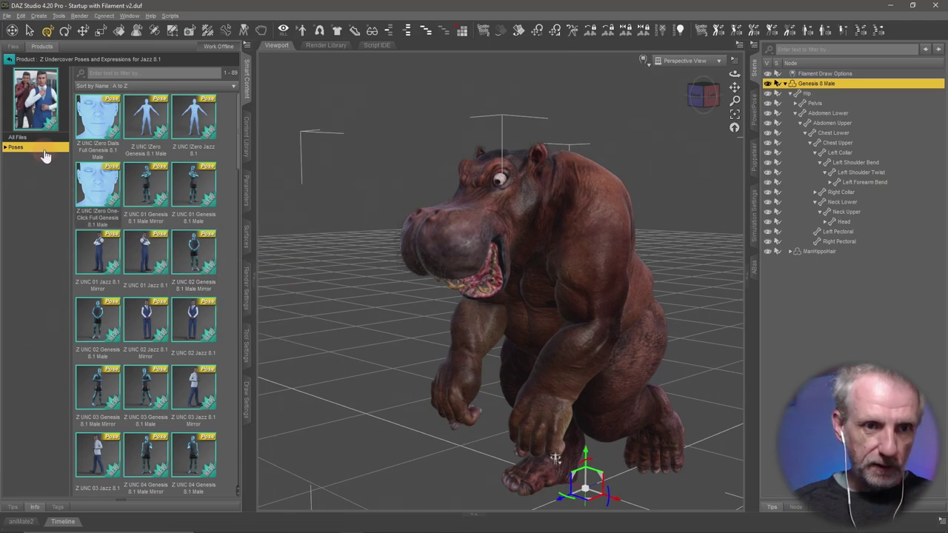
Try the Z UNC 03 Jazz Mirror, 05 Male Mirror, 06 Male and 06 Jazz Mirror poses.
scroll(205, 261, down, 3)
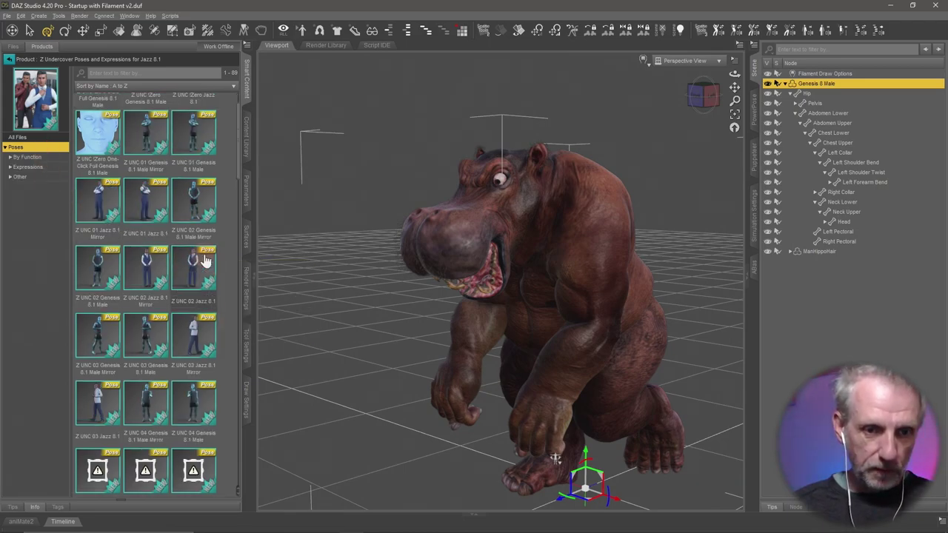
double_click(199, 191)
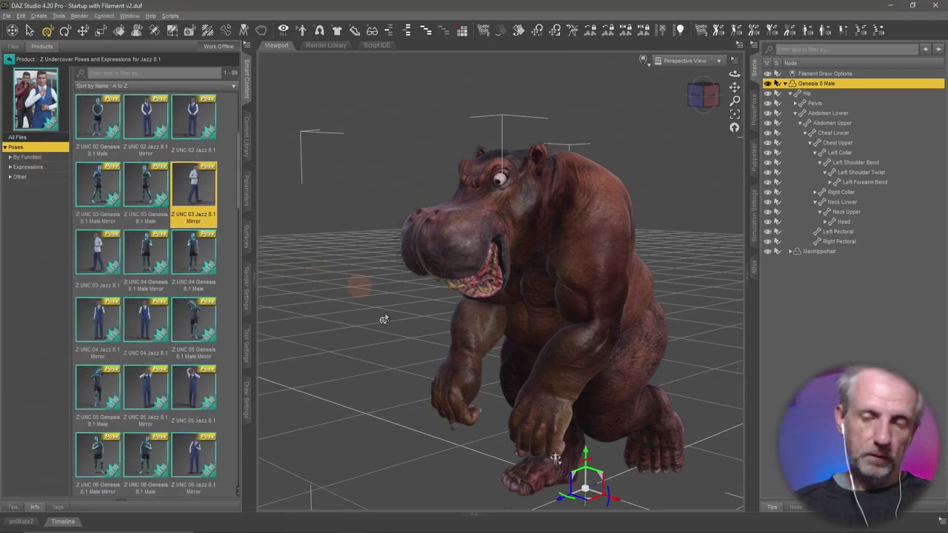
double_click(194, 320)
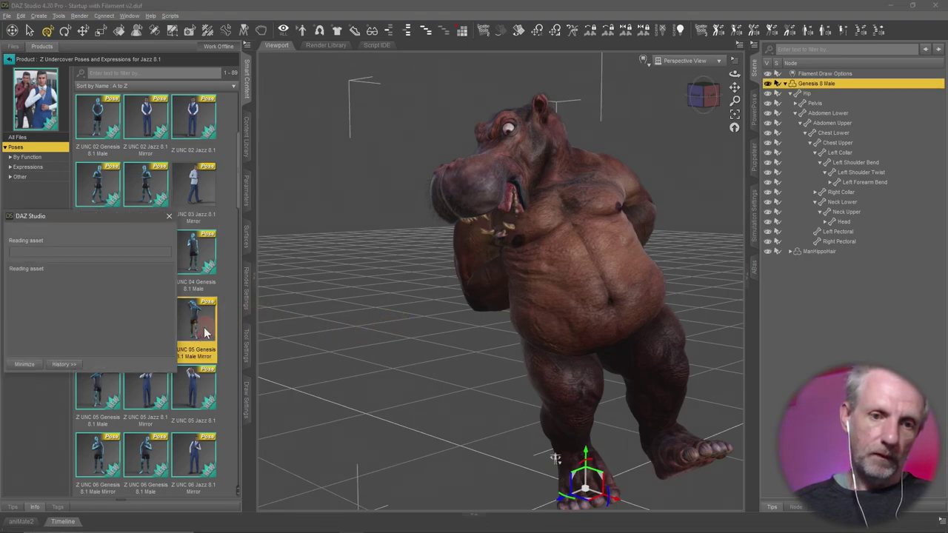
alt+drag(423, 363, 429, 360)
double_click(142, 452)
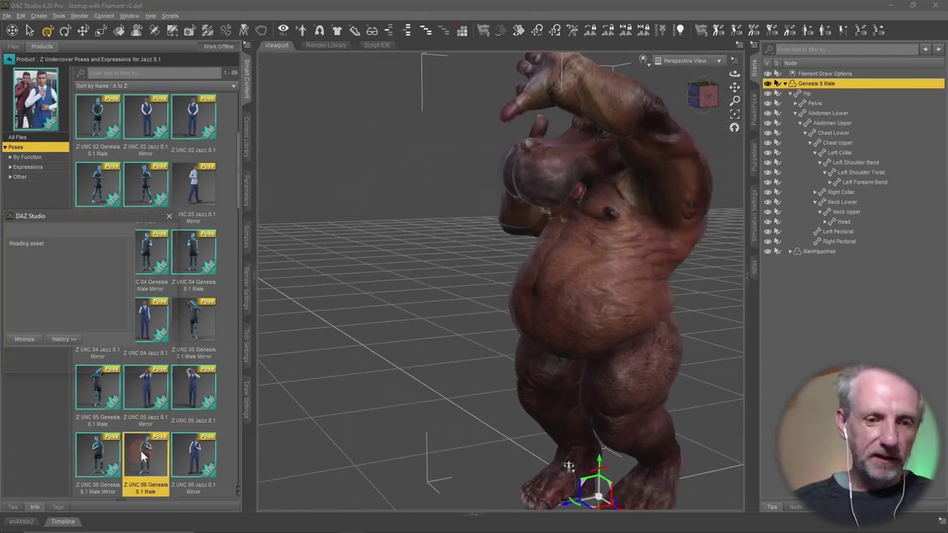
alt+drag(431, 415, 433, 409)
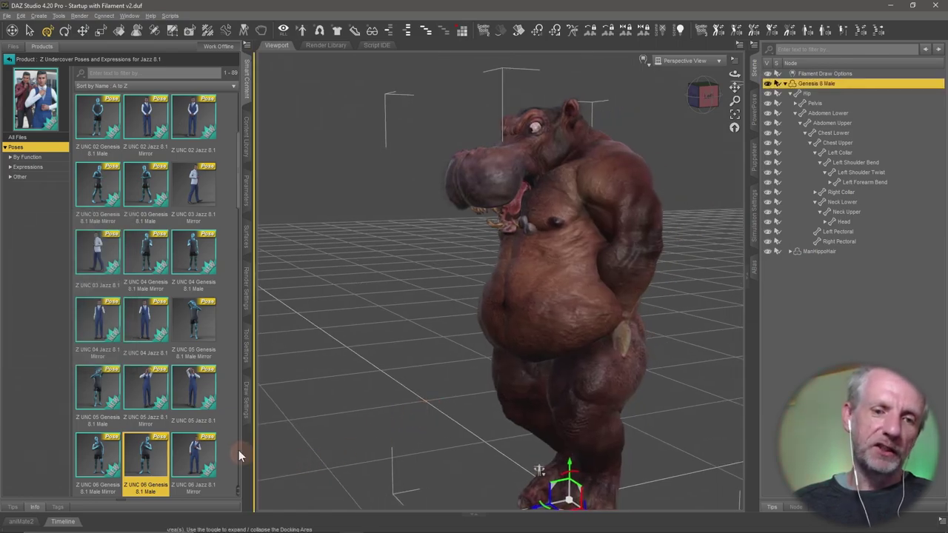
double_click(187, 450)
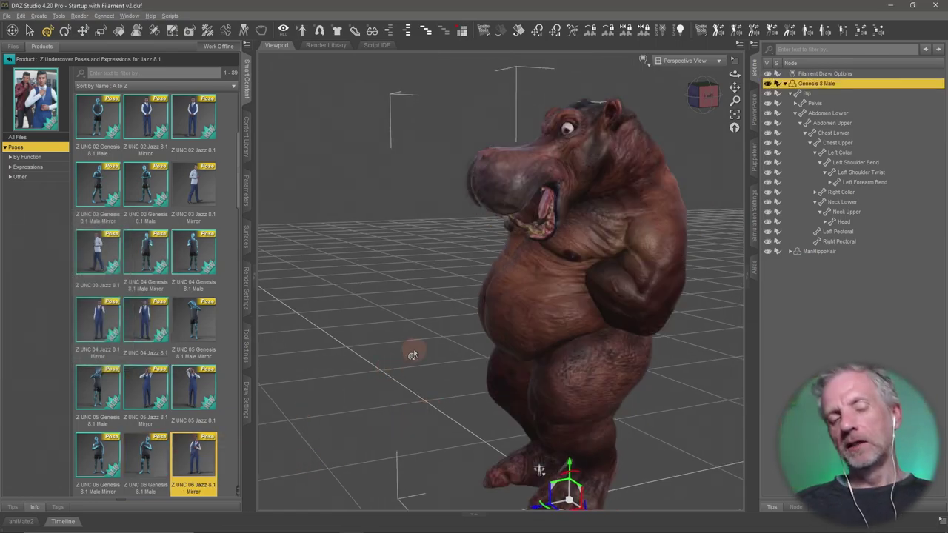
Apply Z UNC 15 Jazz 8.1 to the hippo and return to the pose products list.
scroll(236, 391, down, 10)
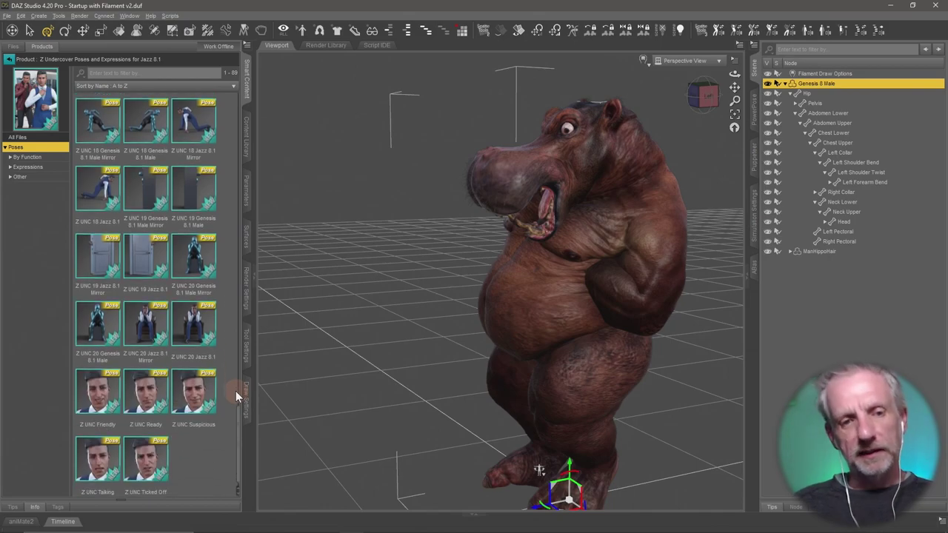
scroll(236, 389, up, 2)
scroll(236, 389, up, 2)
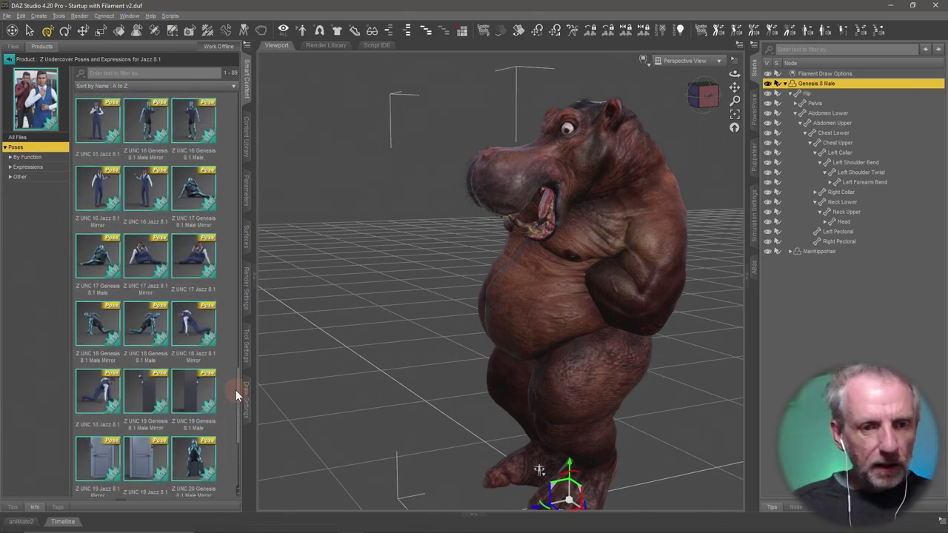
scroll(223, 378, up, 3)
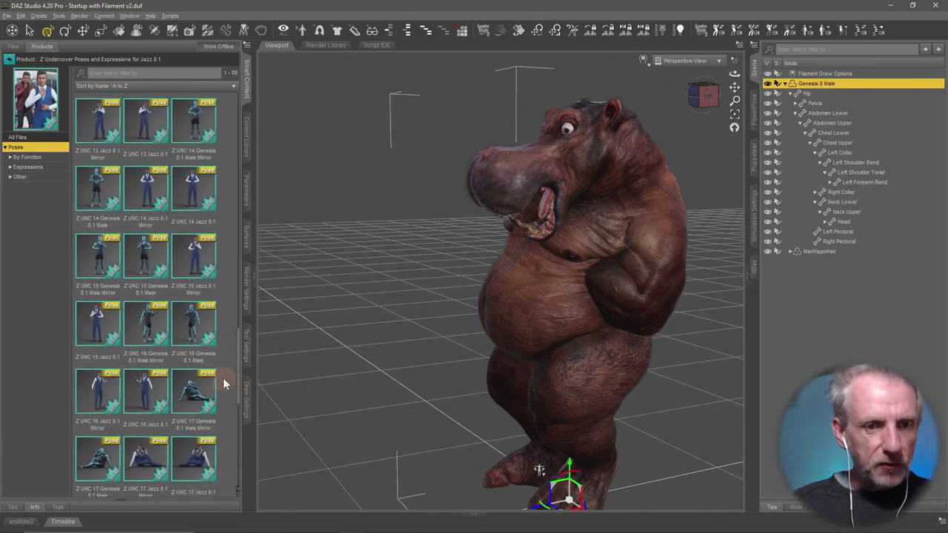
alt+drag(449, 356, 423, 349)
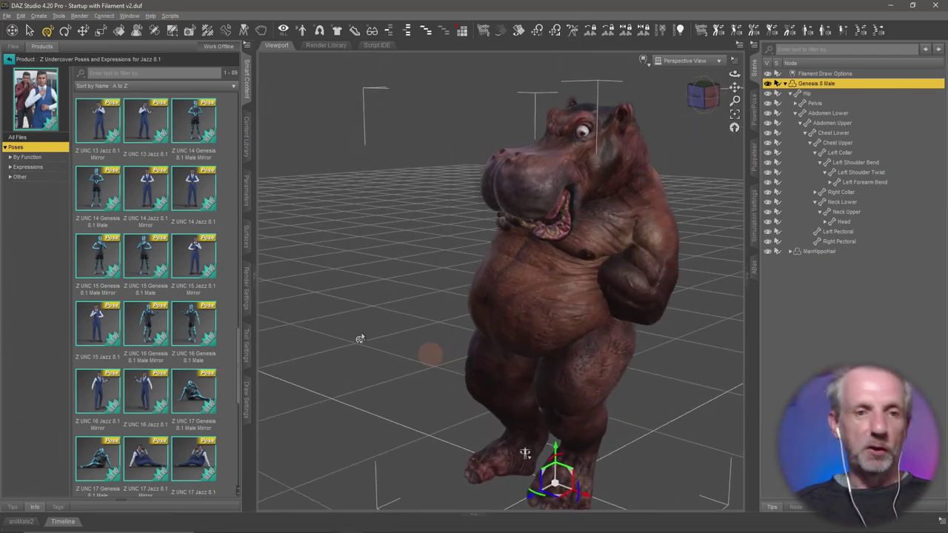
double_click(96, 320)
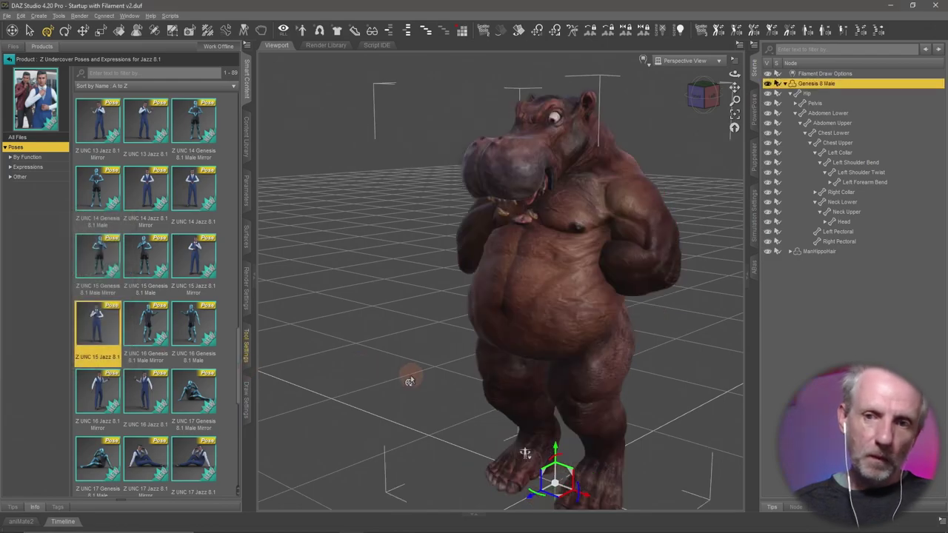
click(51, 177)
Open Basketball Poses for Genesis 8 and 81 Male and try Mj pose 002 and 001.
click(6, 60)
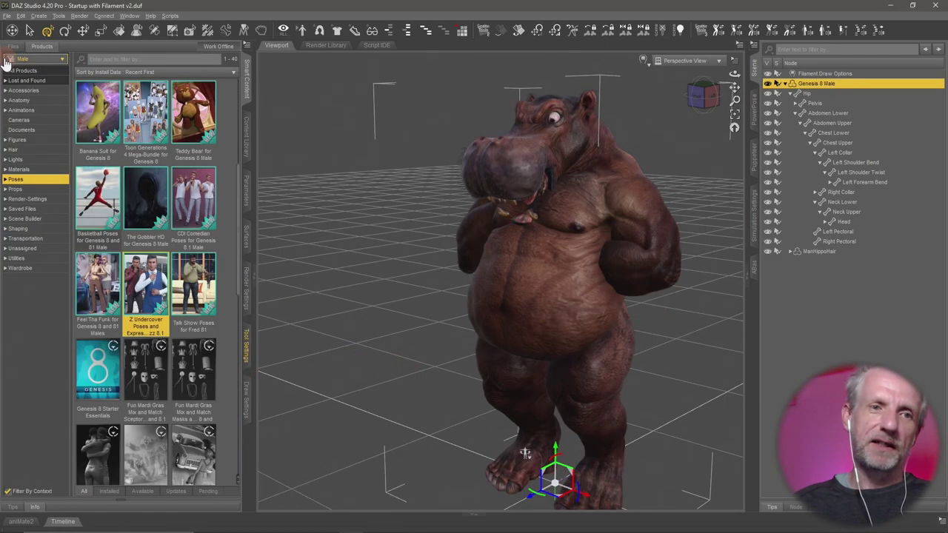
double_click(97, 197)
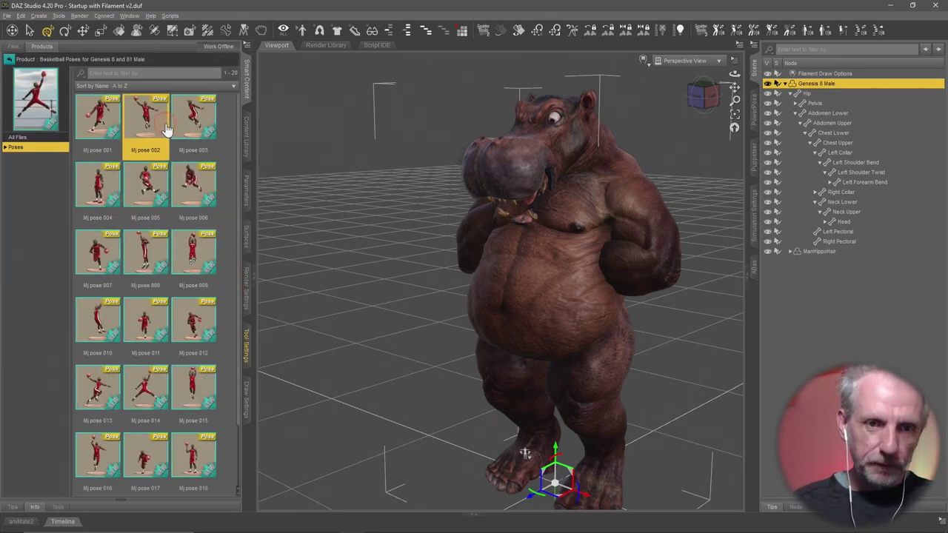
drag(166, 130, 421, 303)
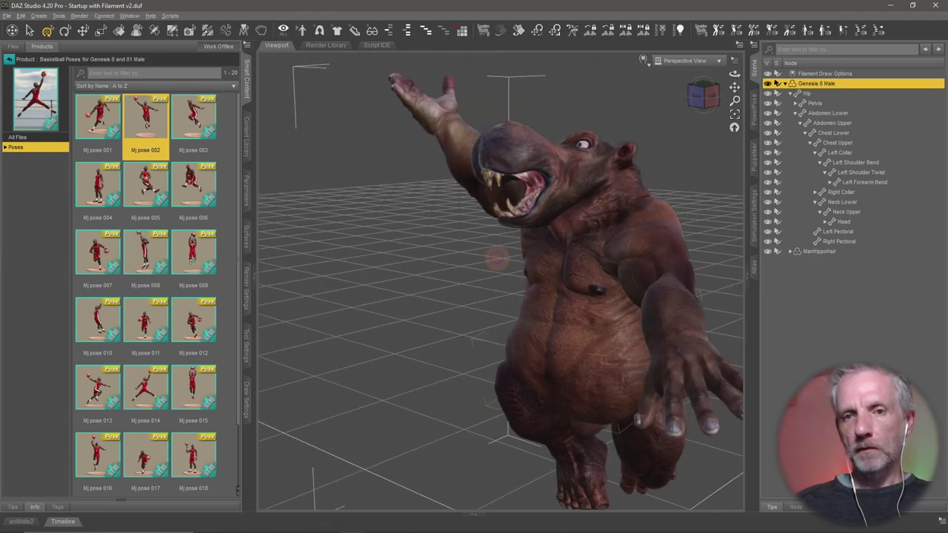
drag(497, 258, 441, 223)
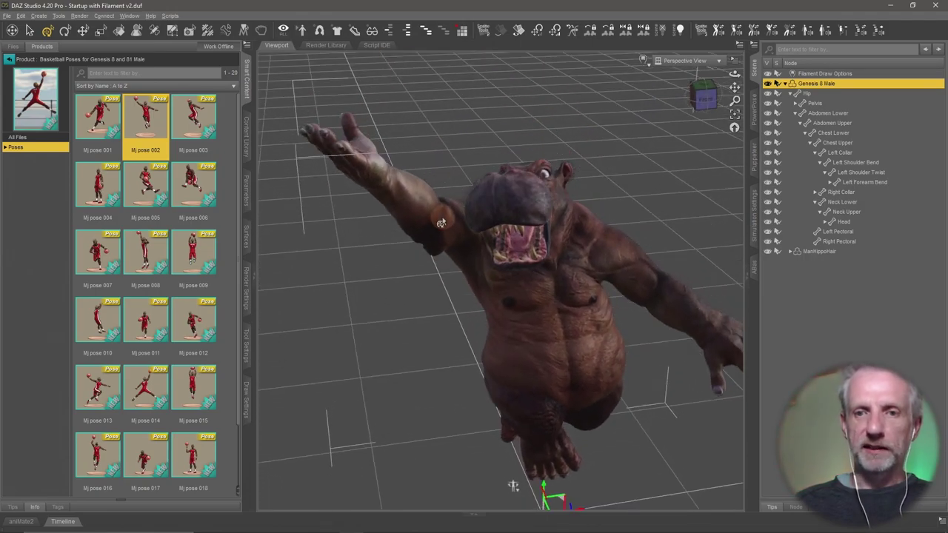
mouse_move(433, 214)
mouse_down()
mouse_move(445, 204)
mouse_move(437, 215)
mouse_move(392, 214)
mouse_move(430, 215)
mouse_move(400, 216)
mouse_up()
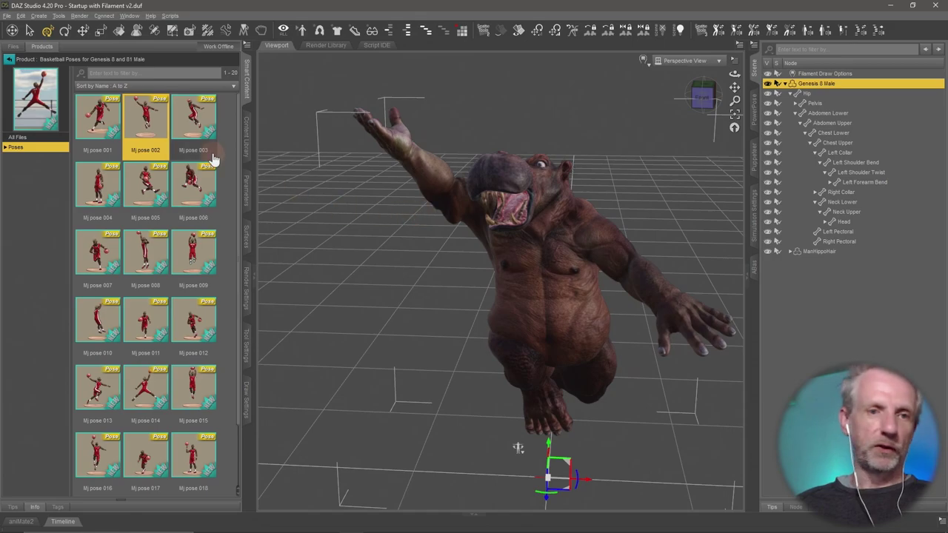
double_click(99, 111)
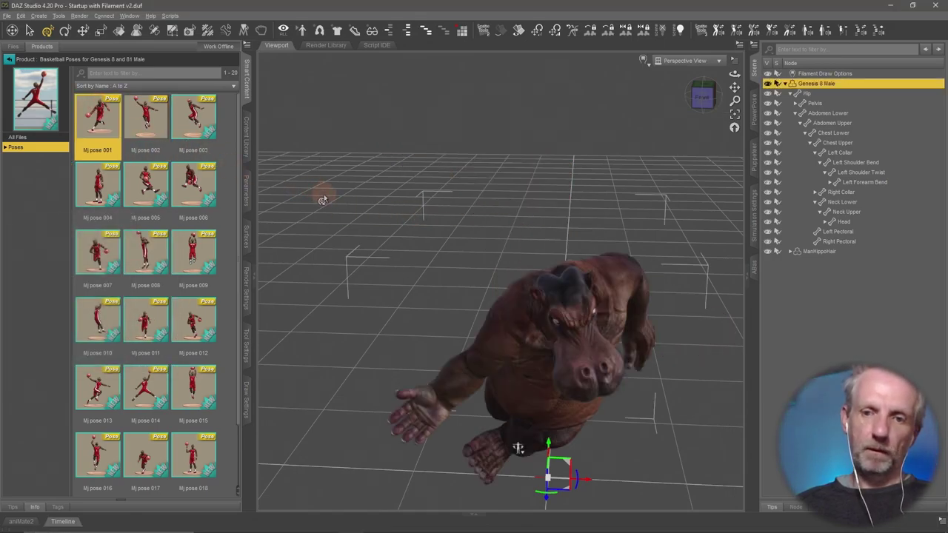
drag(322, 199, 311, 197)
Apply the jumping Mj pose 003 and inspect it from several angles.
double_click(195, 115)
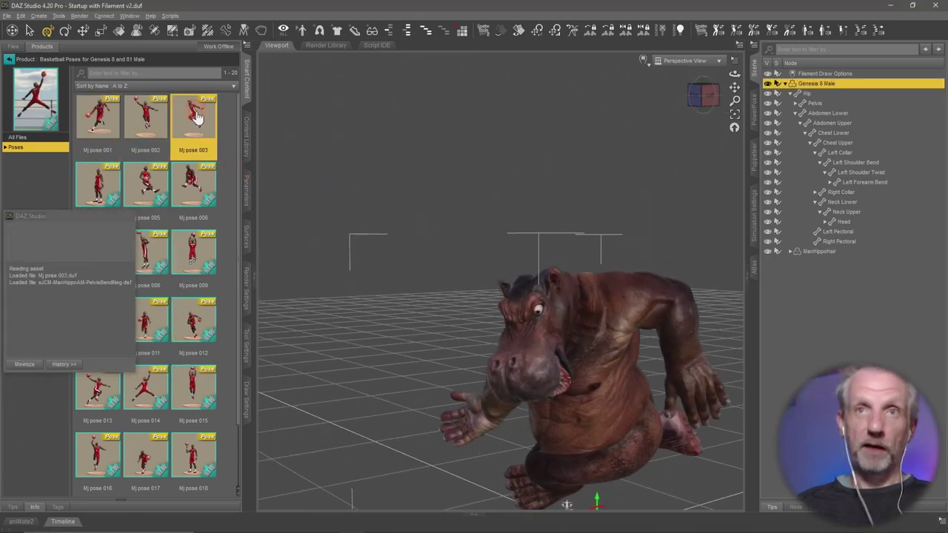
mouse_move(444, 239)
mouse_down()
mouse_move(453, 232)
mouse_move(455, 256)
mouse_up()
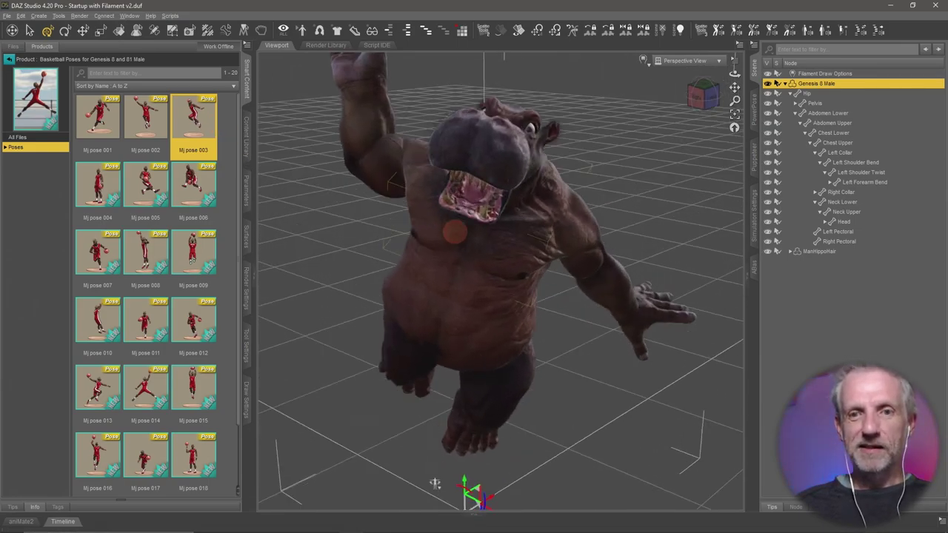
mouse_move(482, 502)
mouse_down()
mouse_move(455, 226)
mouse_move(443, 219)
mouse_move(412, 245)
mouse_move(437, 233)
mouse_up()
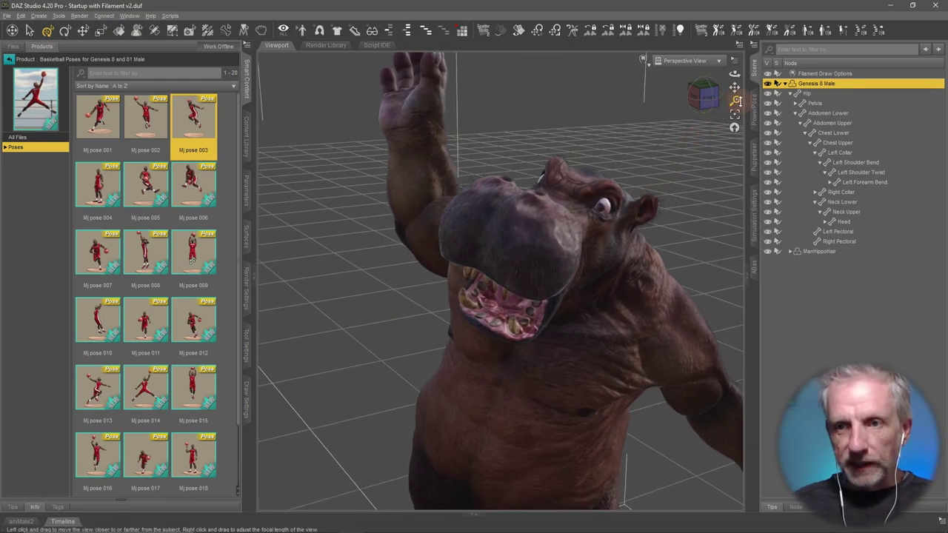
drag(734, 100, 734, 100)
mouse_move(737, 98)
mouse_down()
mouse_move(563, 159)
mouse_move(571, 172)
mouse_move(568, 163)
mouse_up()
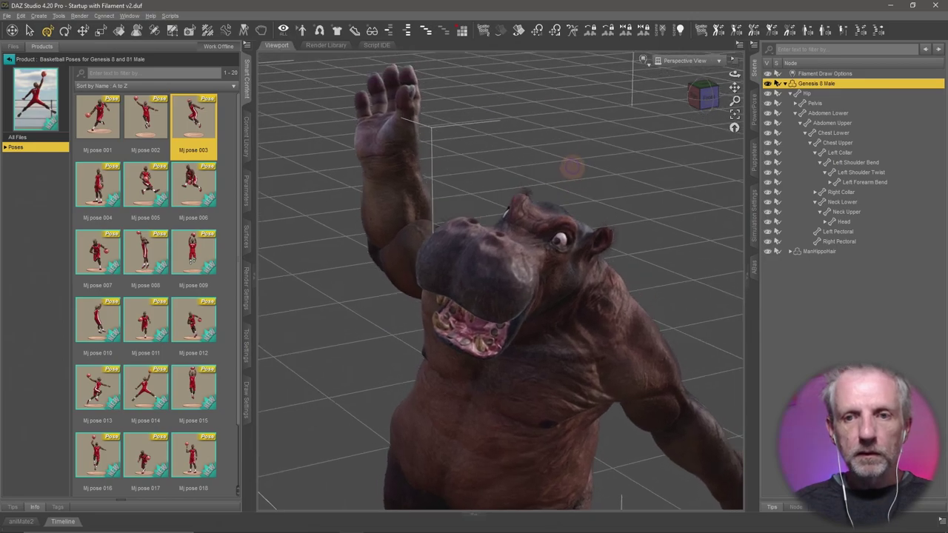
drag(736, 99, 733, 104)
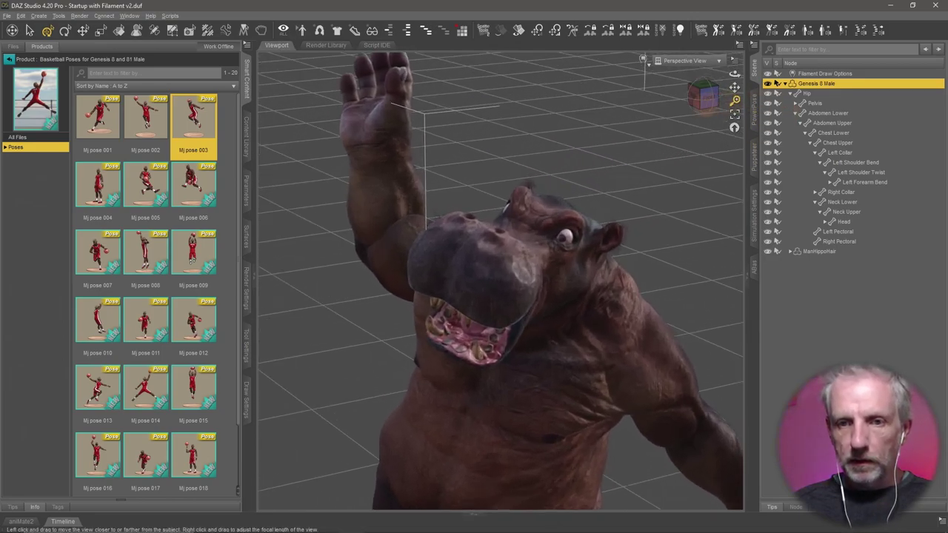
scroll(655, 199, up, 3)
alt+drag(656, 199, 650, 200)
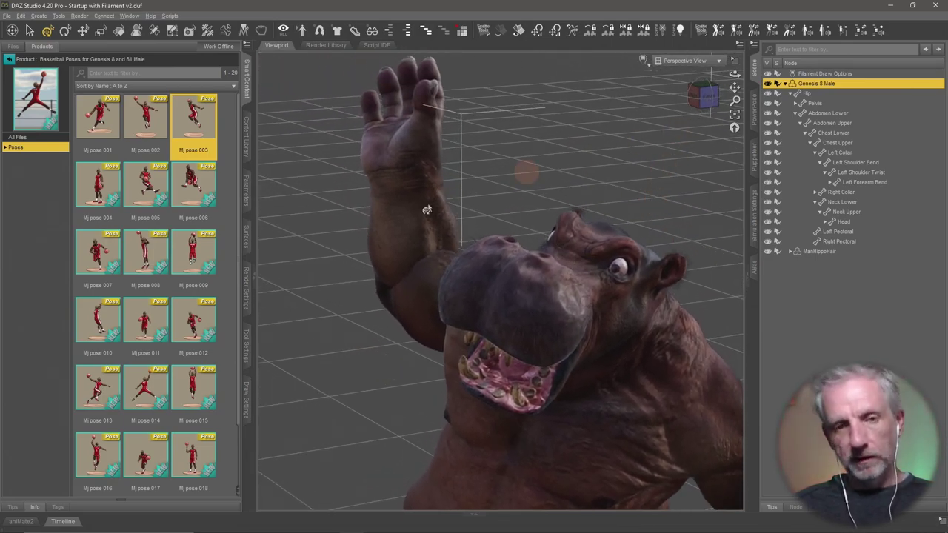
Choose the Portrait 2:3 Dimension Preset (2400 × 3600) in General render settings.
click(247, 311)
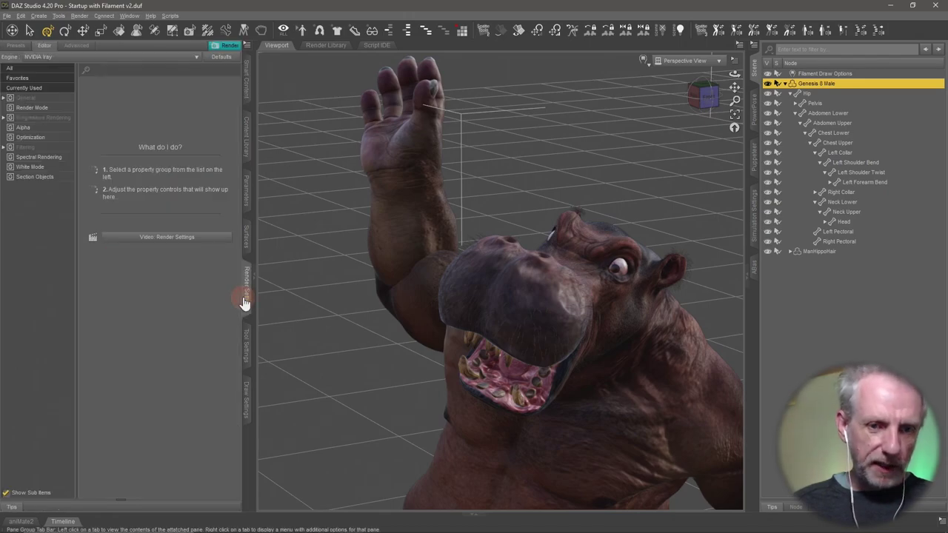
click(47, 178)
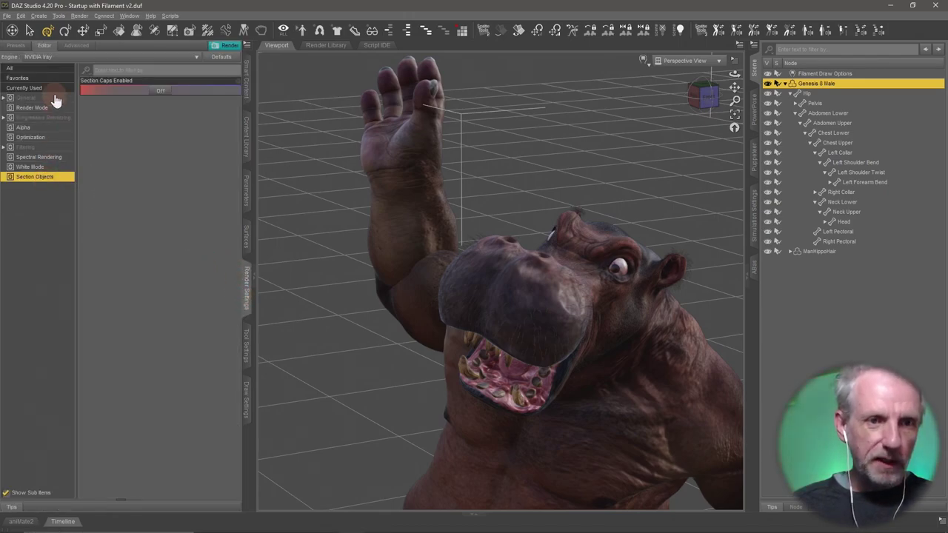
click(55, 98)
click(154, 89)
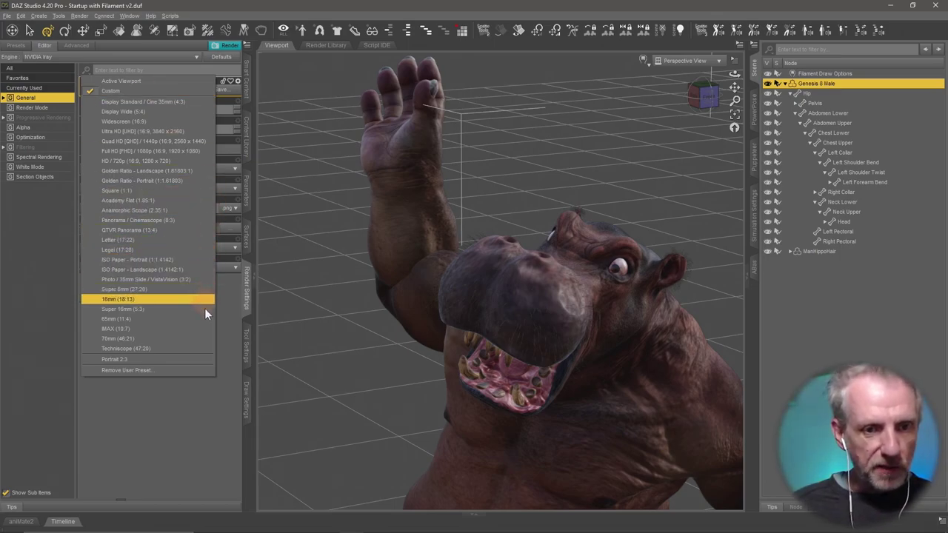
click(199, 359)
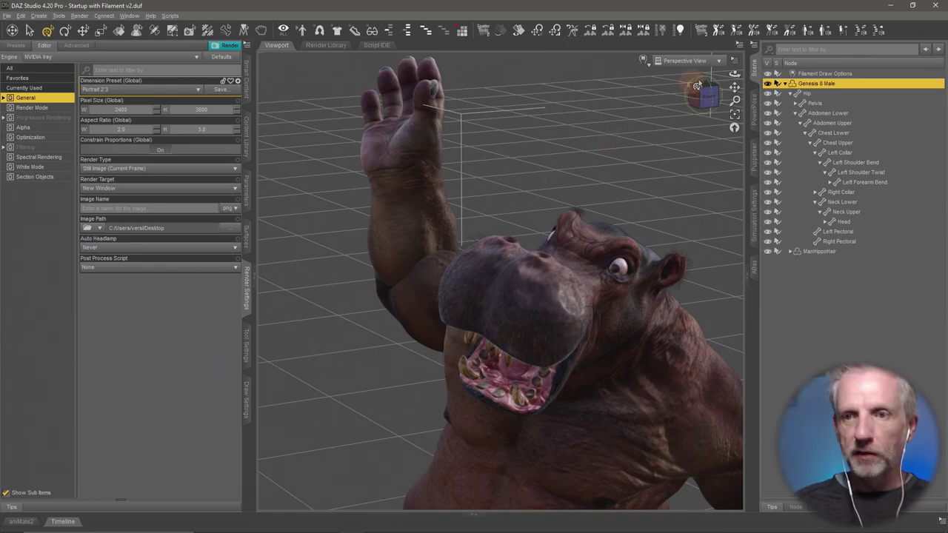
click(738, 68)
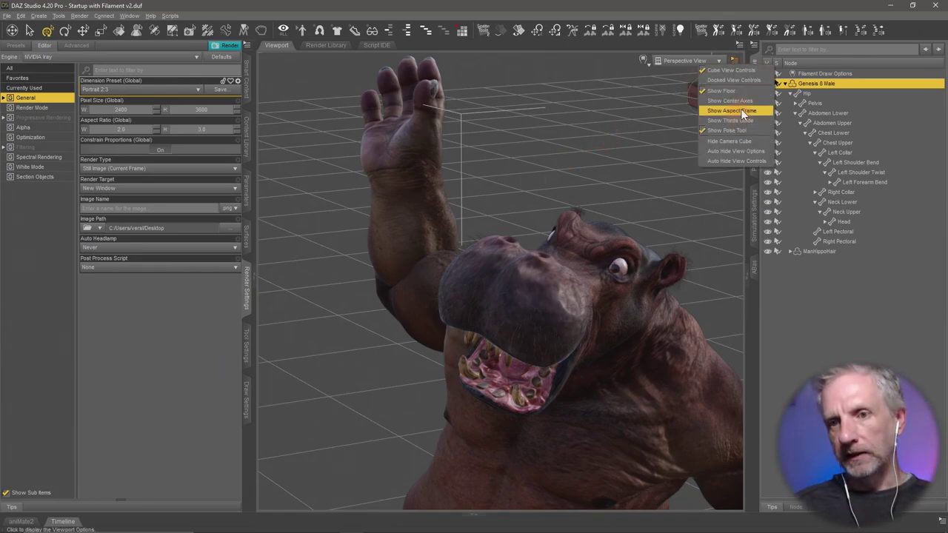
Show the aspect frame, switch to the Square (1:1) 2400 × 2400 preset, and reframe the hippo.
click(740, 109)
drag(580, 308, 575, 311)
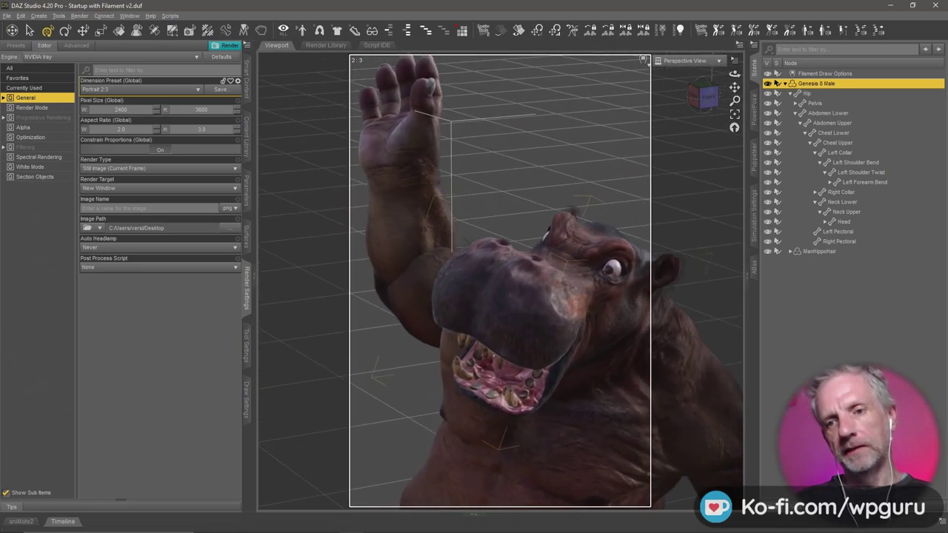
drag(575, 310, 504, 245)
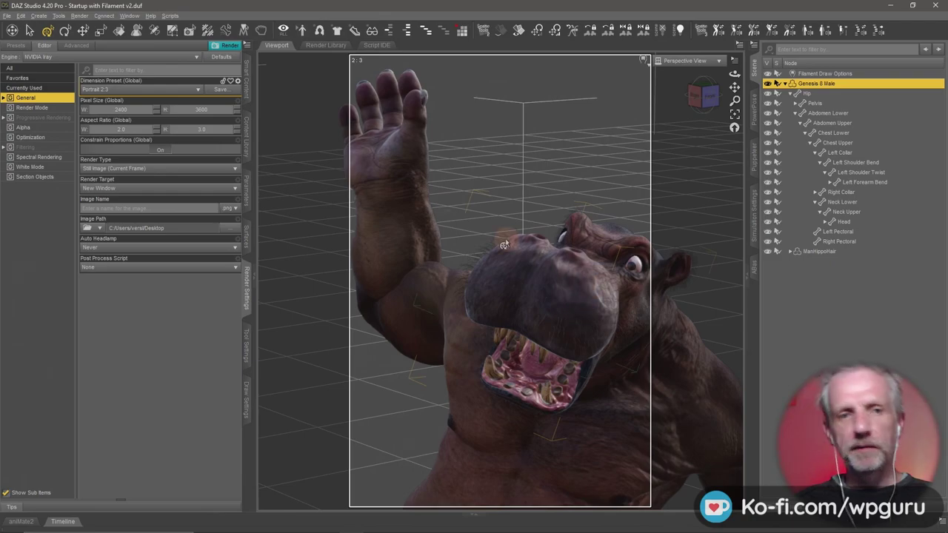
click(148, 90)
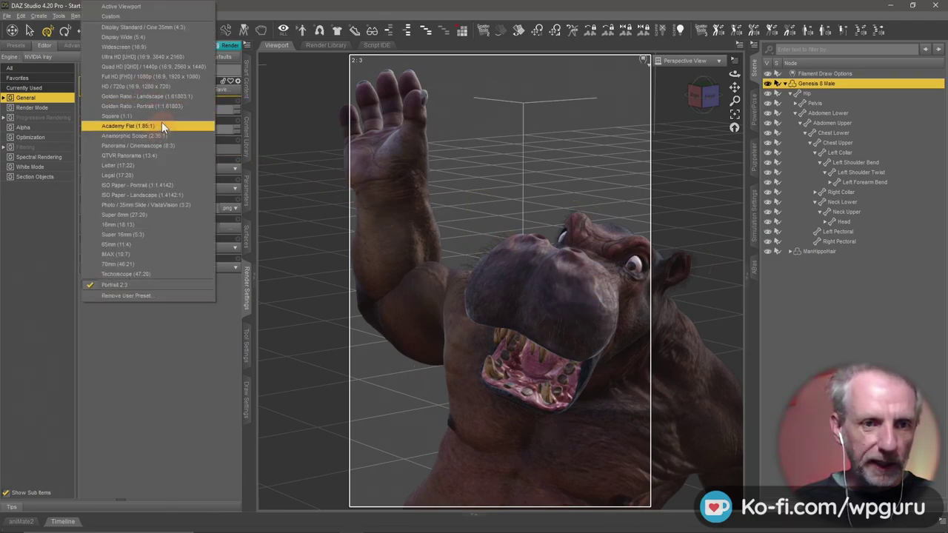
click(161, 119)
mouse_move(486, 267)
mouse_down()
mouse_move(478, 249)
mouse_move(488, 259)
mouse_move(481, 276)
mouse_move(519, 291)
mouse_up()
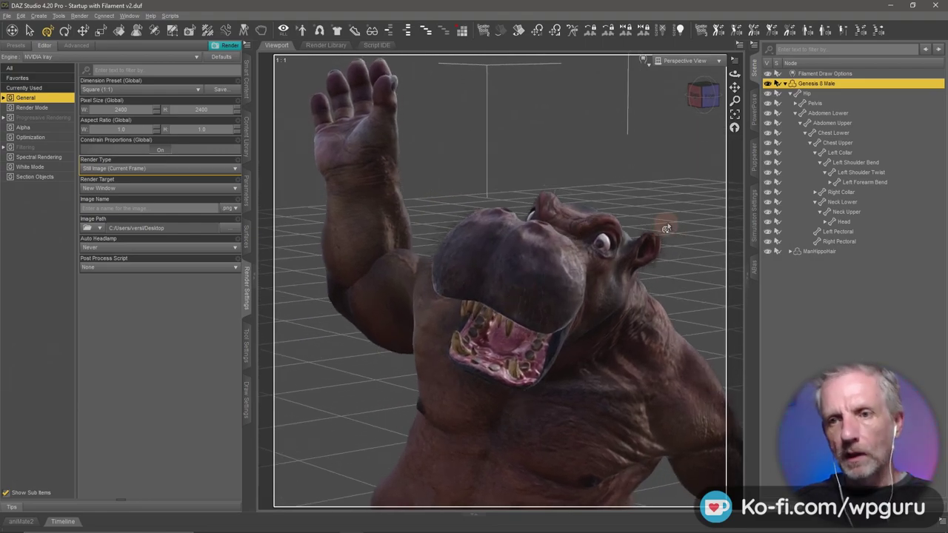
Select the Head bone, drag PowerPose's face control to turn the snout slightly, then reselect the figure.
right_click(565, 258)
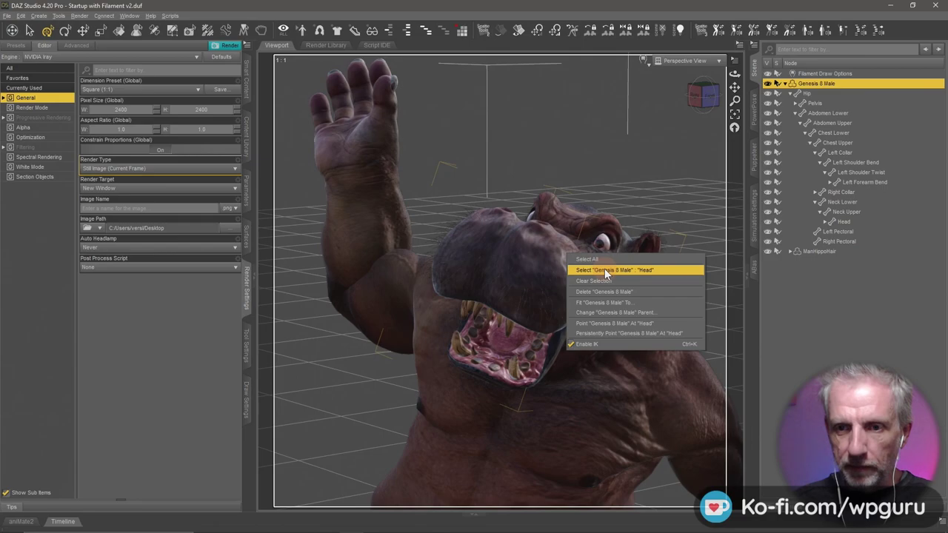
click(604, 268)
click(755, 120)
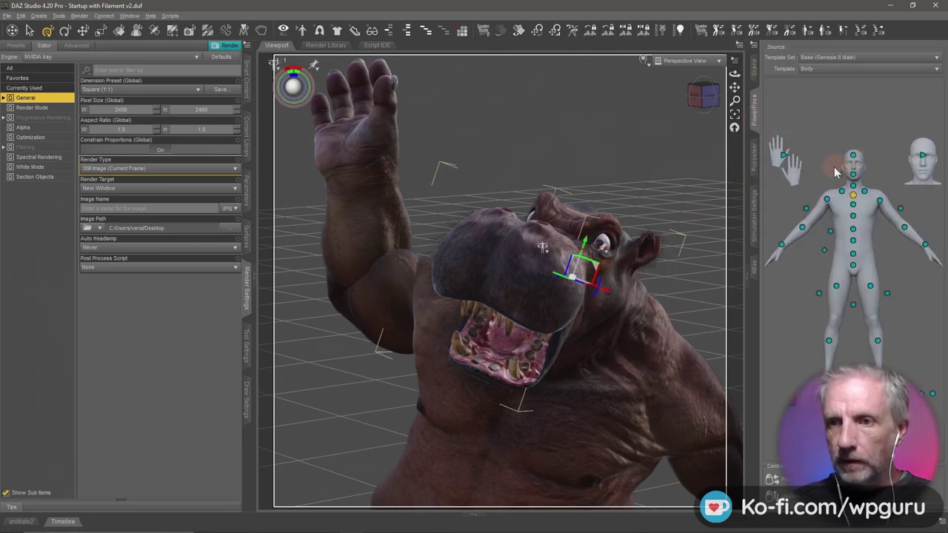
click(922, 157)
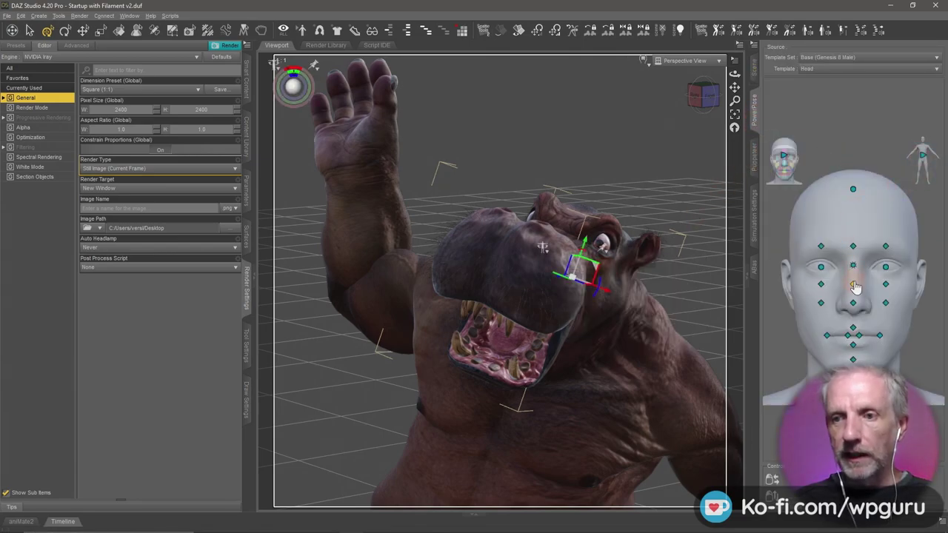
drag(853, 265, 874, 268)
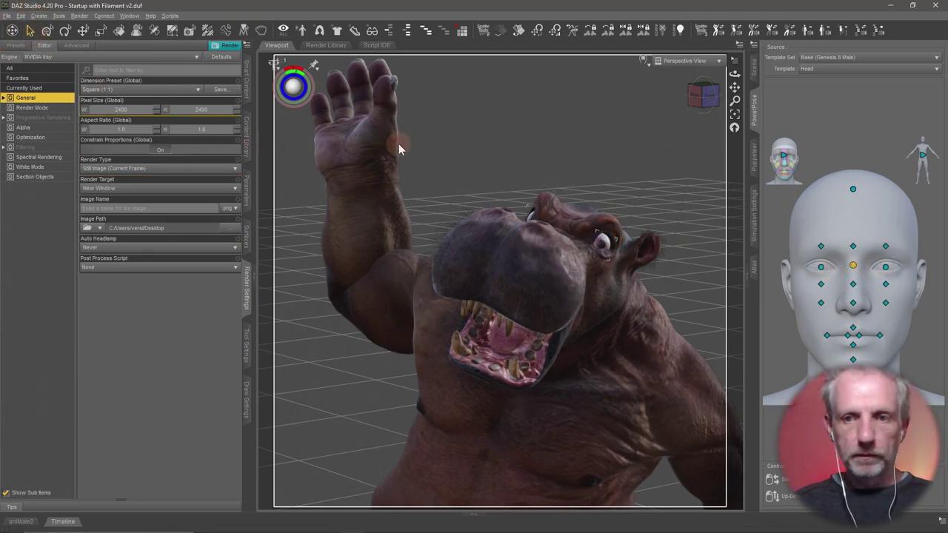
mouse_move(852, 268)
mouse_down()
mouse_move(844, 264)
mouse_move(855, 268)
mouse_up()
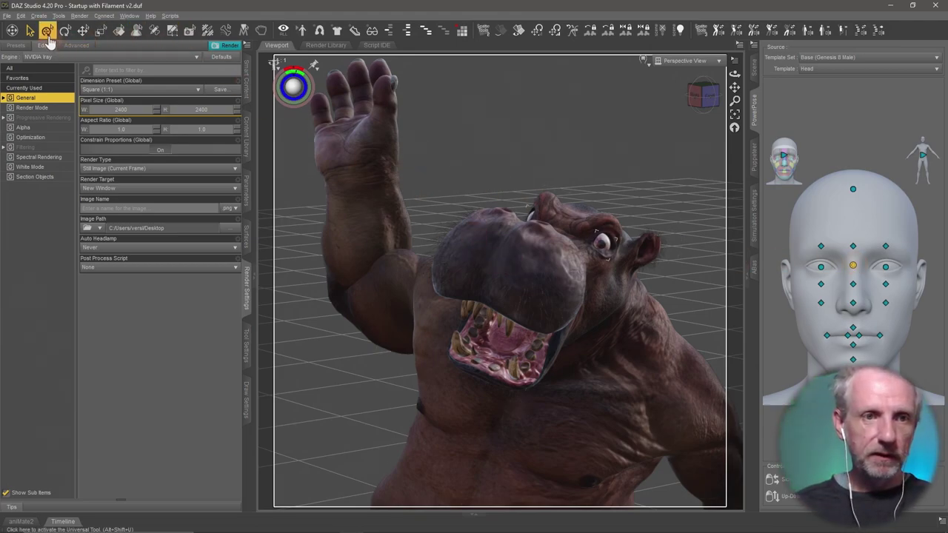
right_click(523, 261)
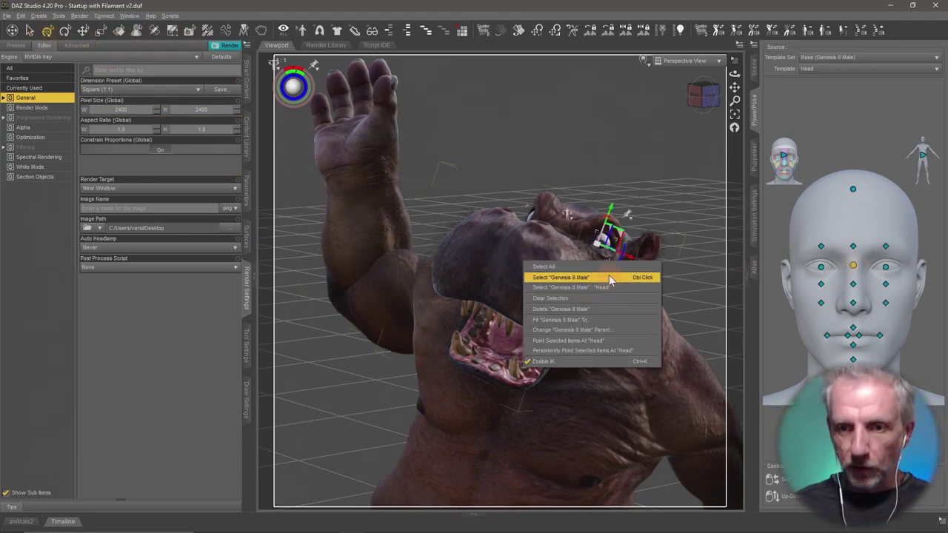
click(607, 282)
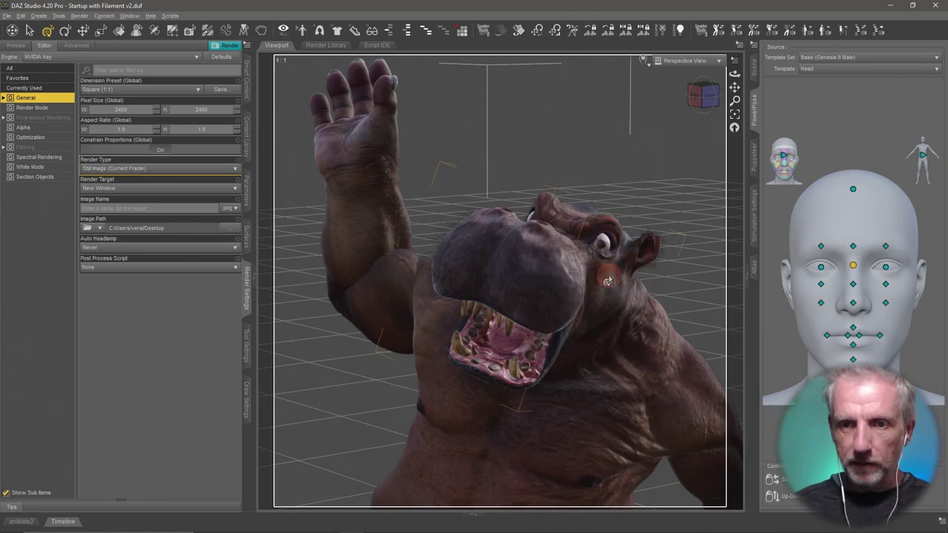
Open the Head > Expressions sliders in the Parameters pane.
click(246, 186)
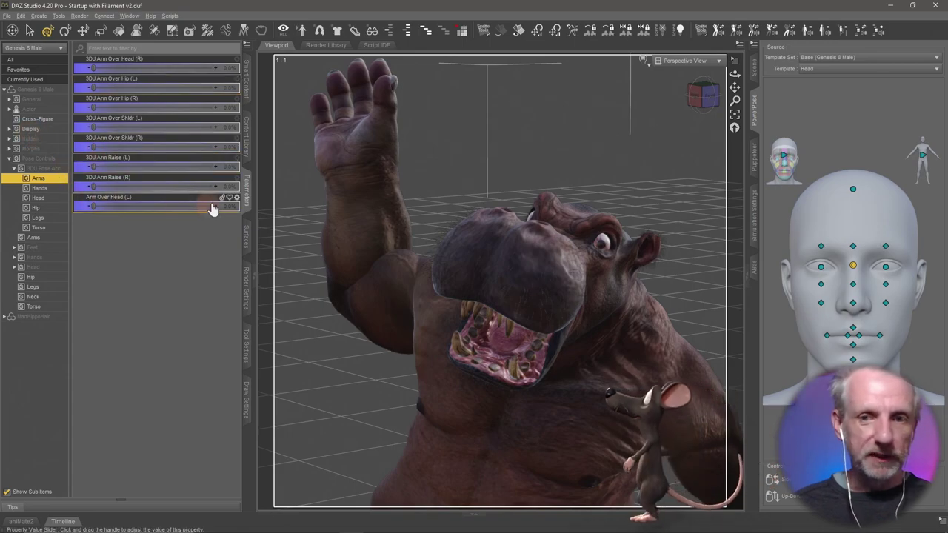
click(13, 168)
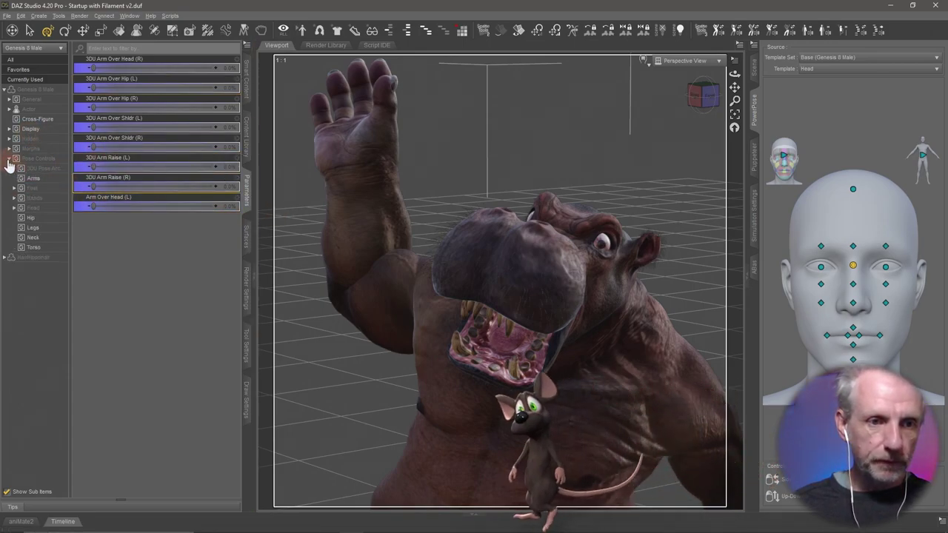
click(36, 210)
click(58, 237)
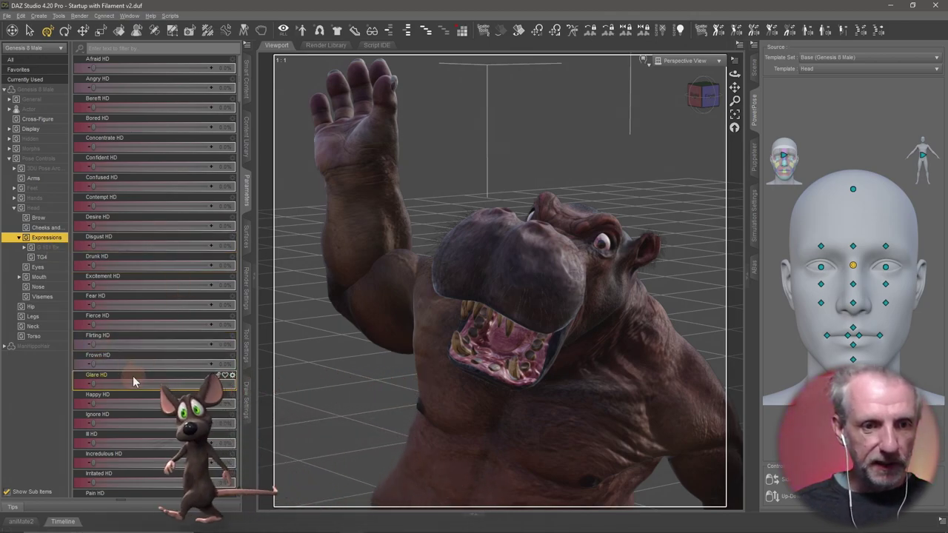
scroll(133, 376, down, 1)
scroll(133, 375, down, 2)
scroll(133, 376, down, 2)
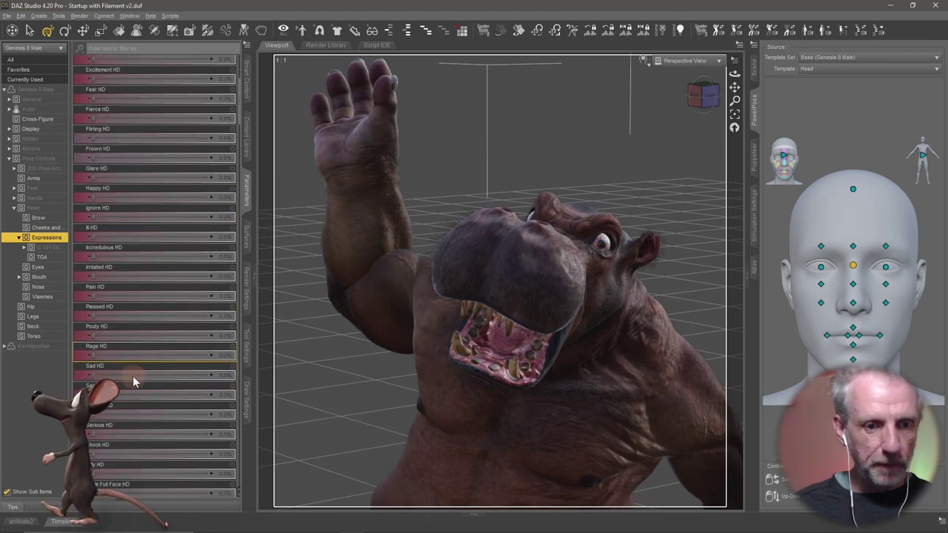
scroll(133, 376, down, 1)
scroll(133, 375, up, 1)
scroll(133, 375, up, 1)
scroll(132, 375, up, 1)
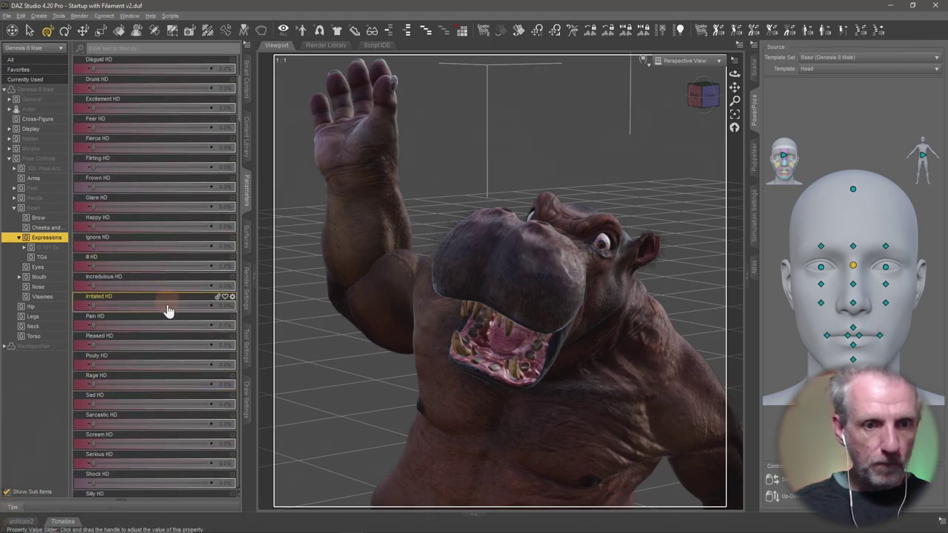
scroll(172, 323, up, 1)
scroll(174, 310, up, 2)
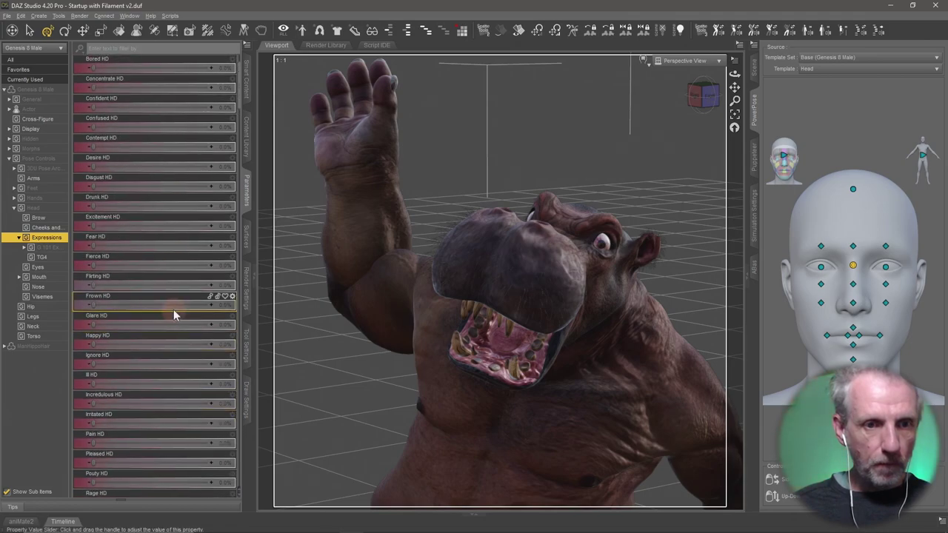
mouse_move(149, 220)
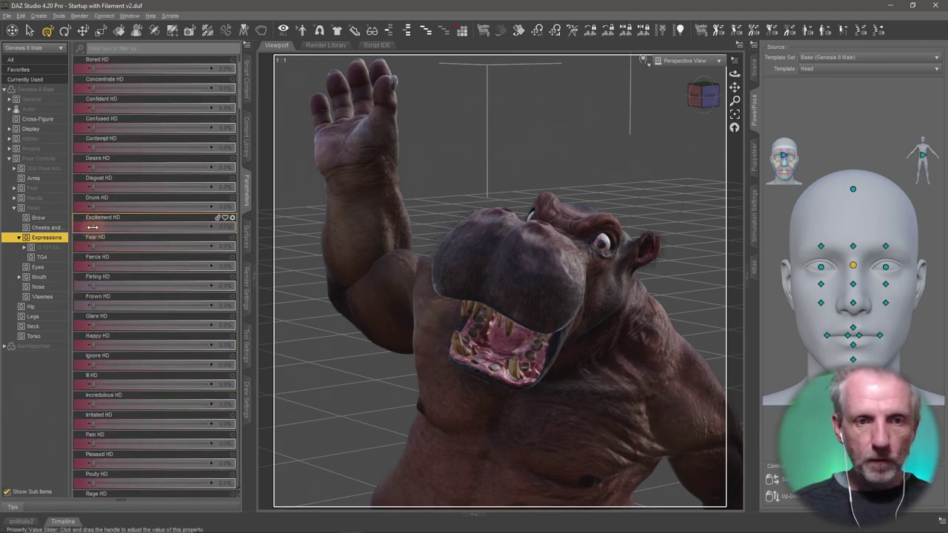
Set Excitement HD and Happy HD to 100%.
drag(161, 240, 247, 245)
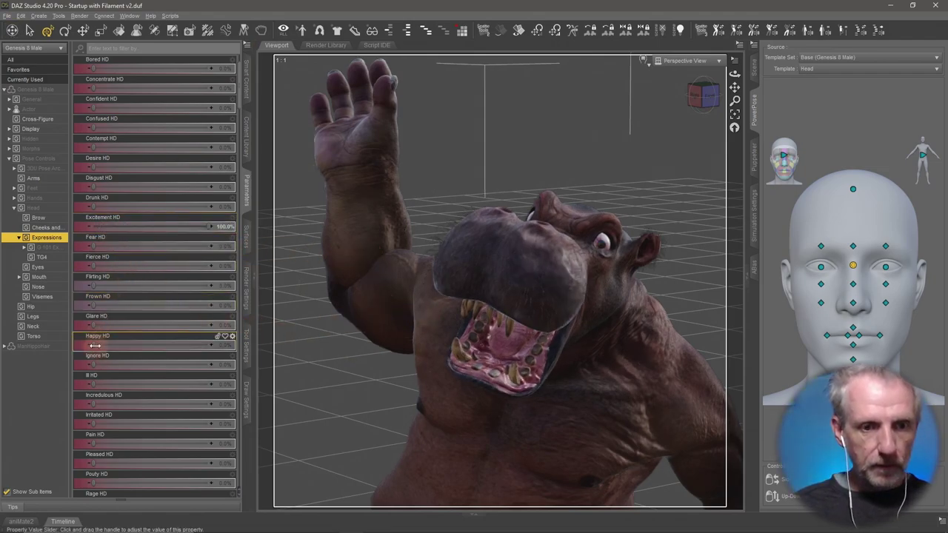
mouse_move(96, 348)
mouse_down()
mouse_move(137, 345)
mouse_move(395, 386)
mouse_up()
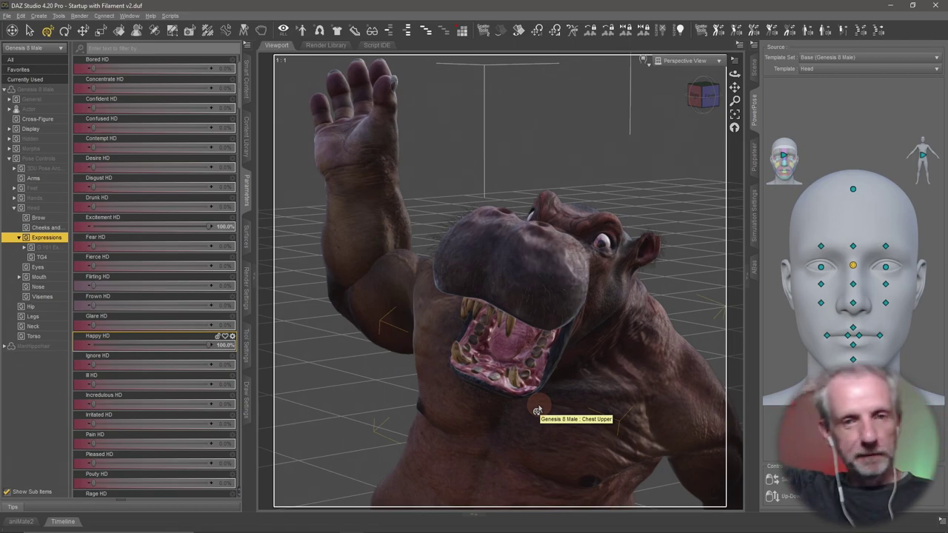
mouse_move(538, 405)
alt+mouse_down()
mouse_move(511, 386)
mouse_move(536, 393)
alt+mouse_up()
Create a new camera copying the active view and look through it in the viewport.
click(755, 68)
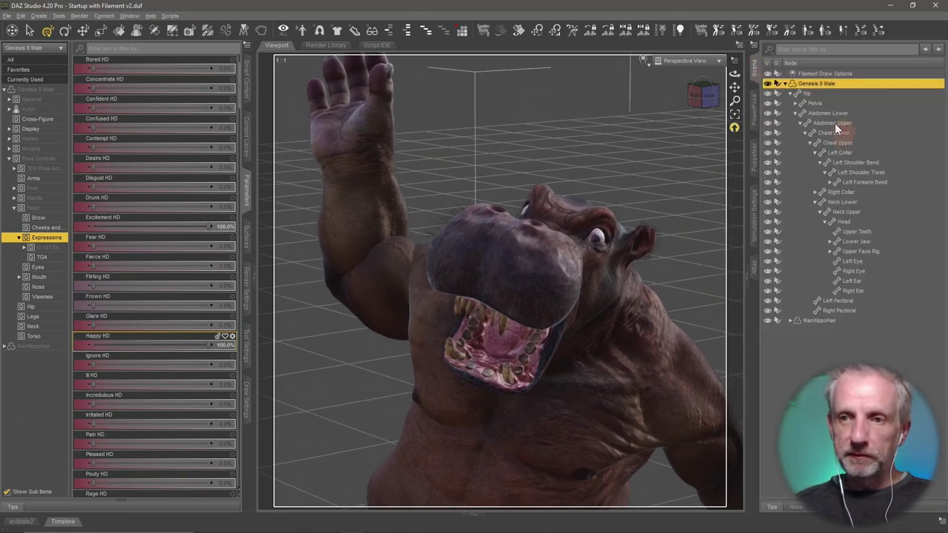
click(785, 83)
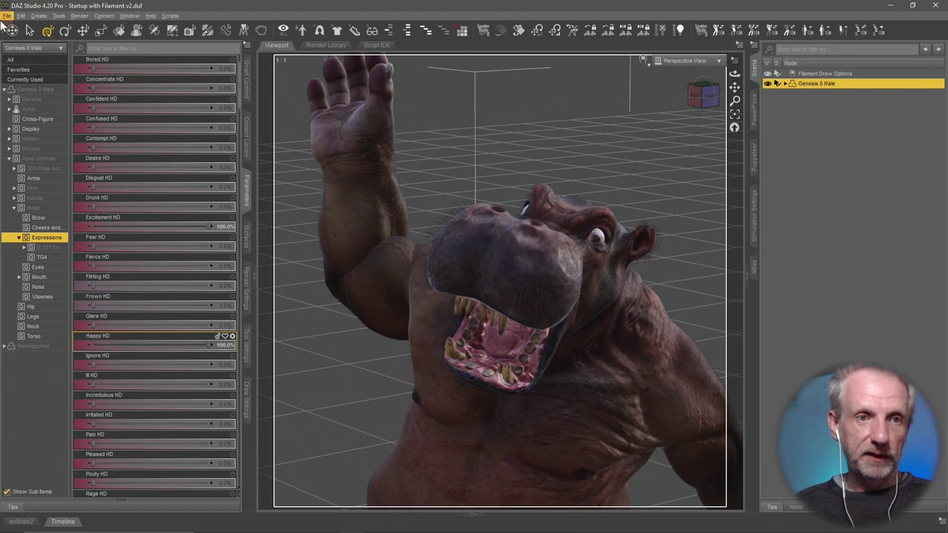
click(37, 15)
click(81, 30)
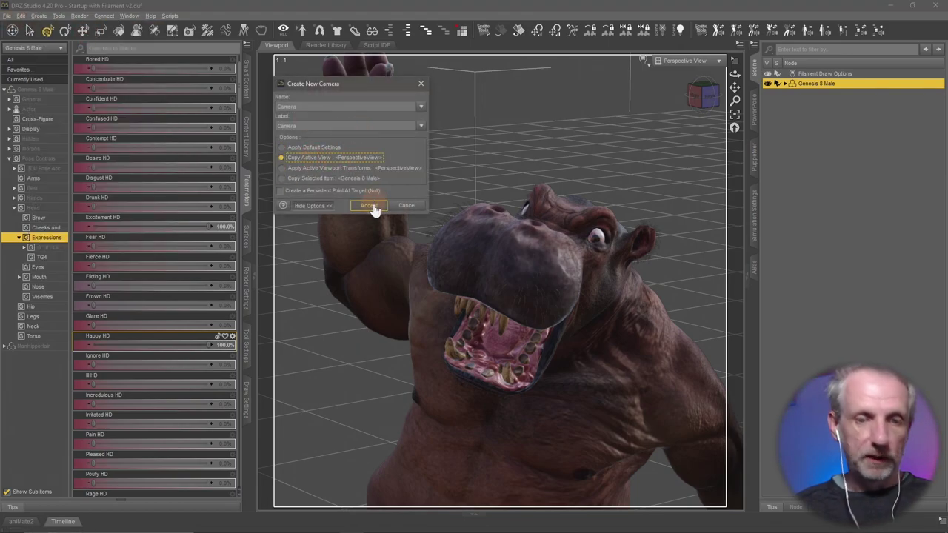
click(368, 206)
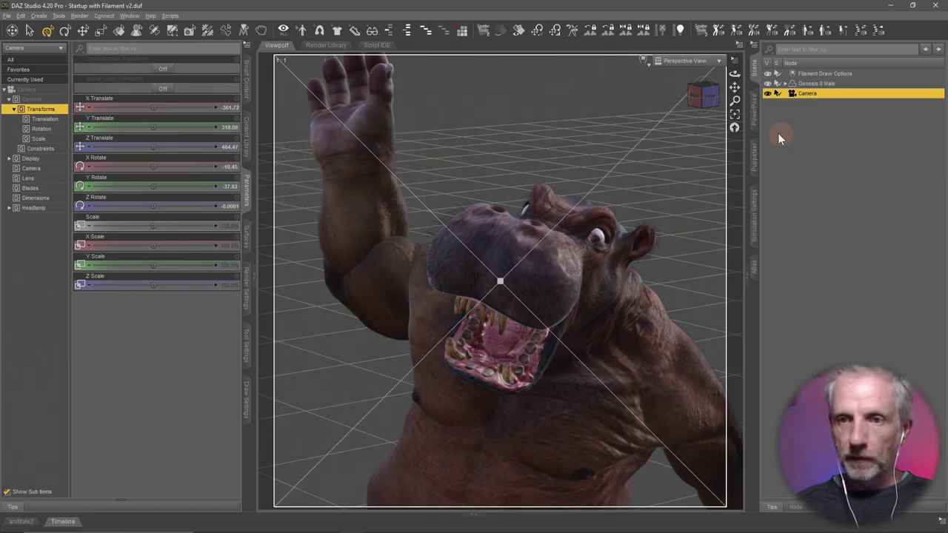
click(666, 67)
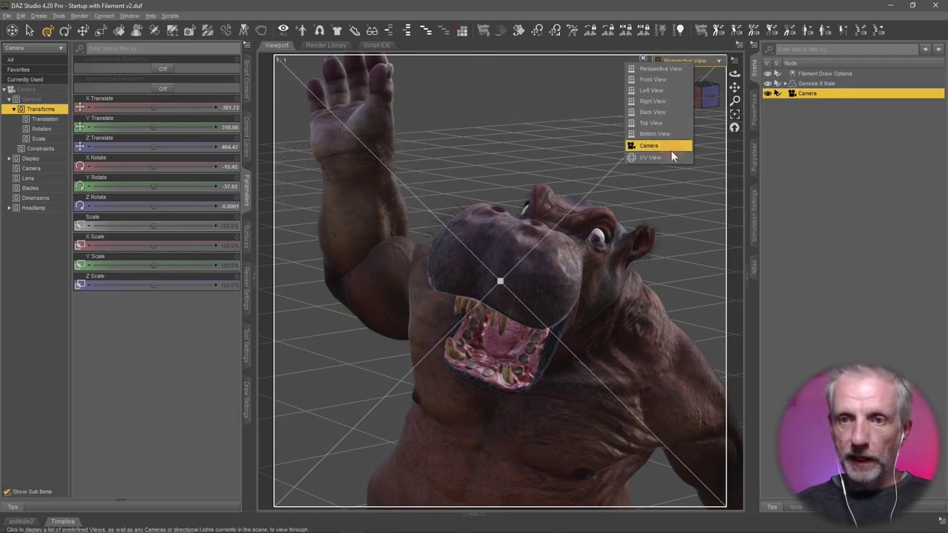
click(671, 150)
mouse_move(156, 201)
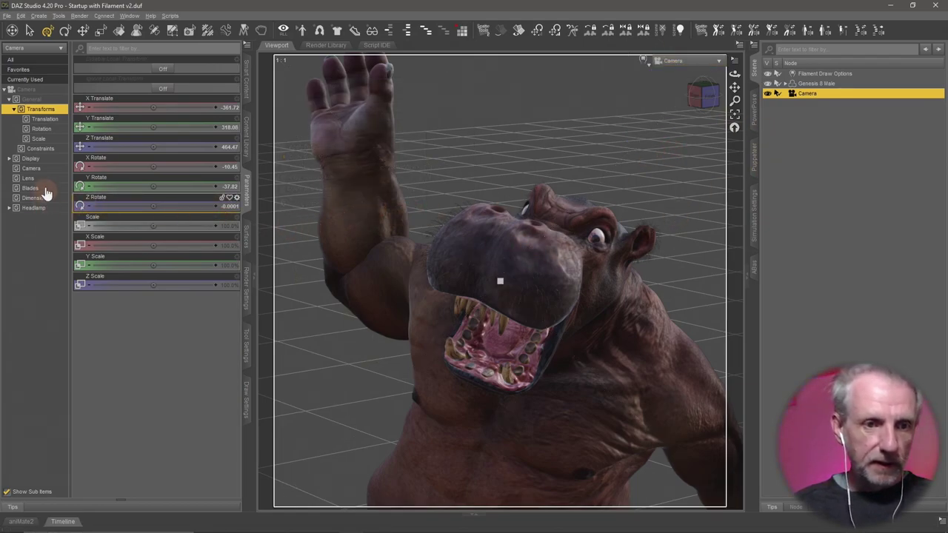
Set the camera's Focal Length to 150 mm in Parameters.
click(45, 171)
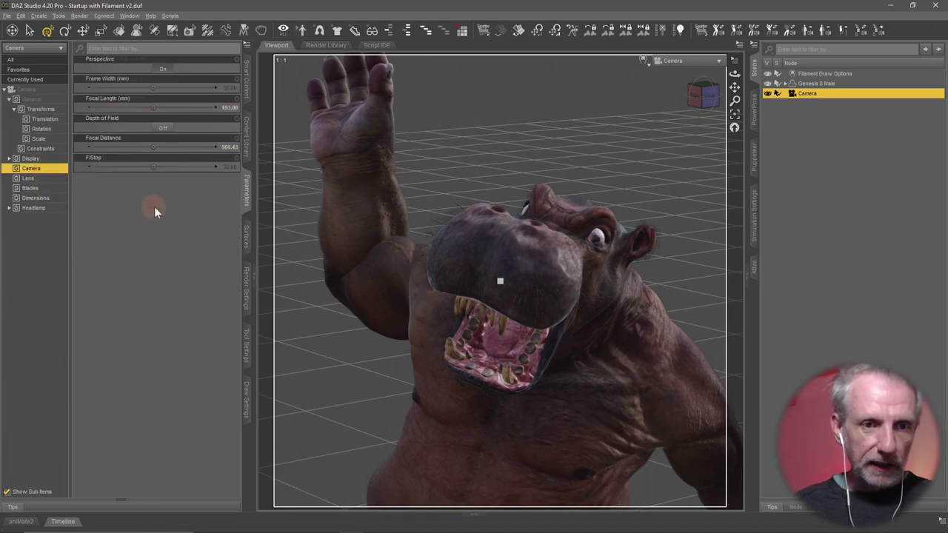
click(228, 109)
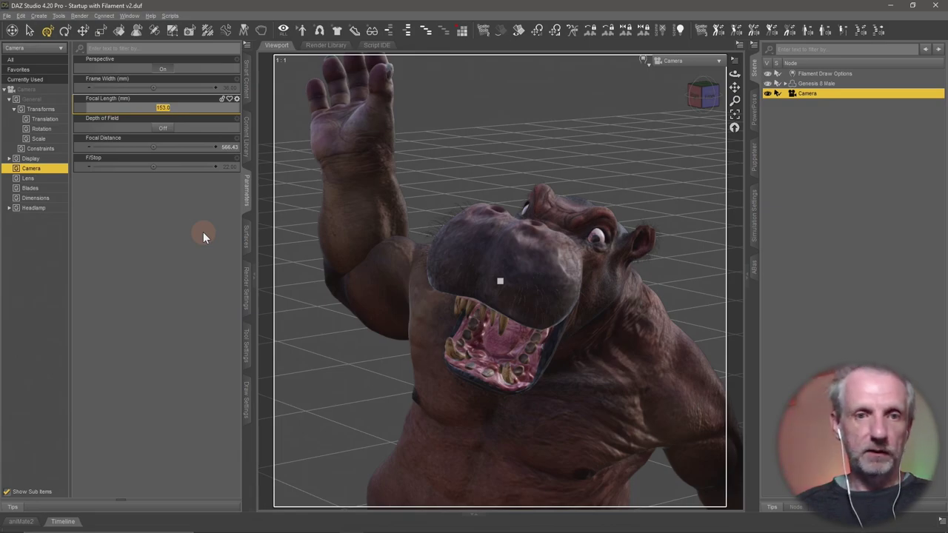
text(150)
key(Return)
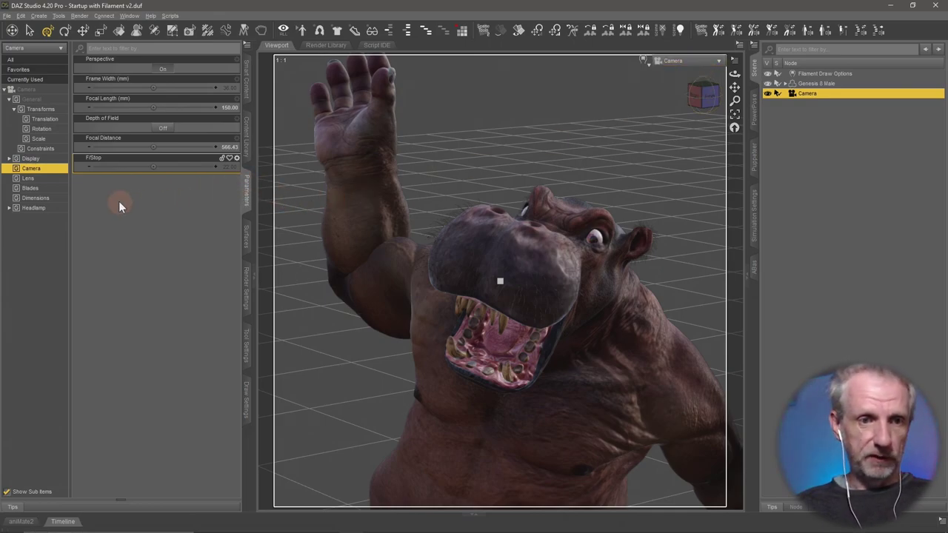
click(41, 110)
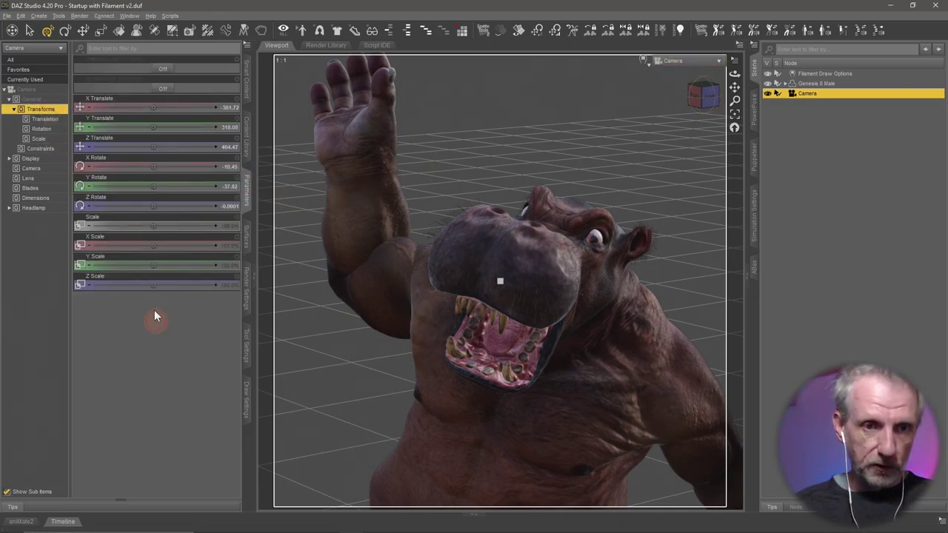
Lock all of the camera's transform properties in Parameters.
drag(155, 312, 139, 136)
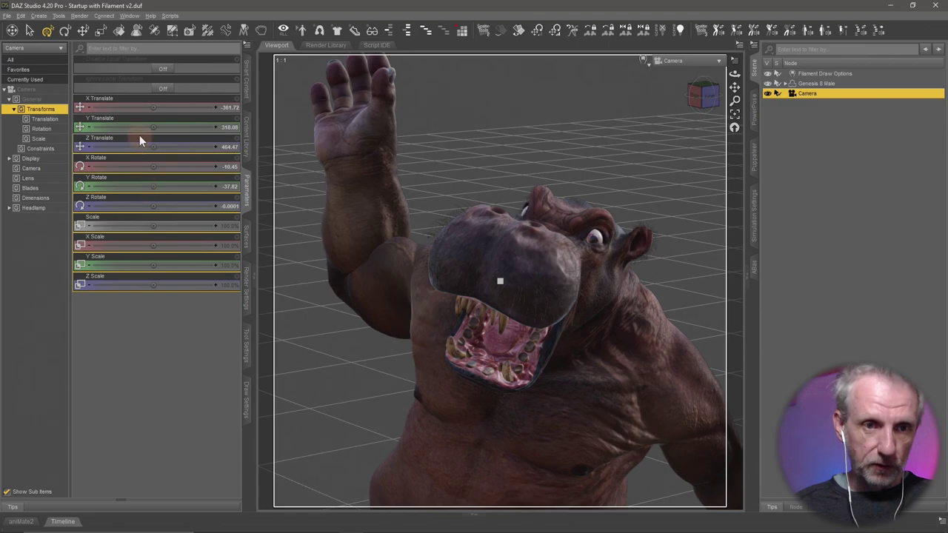
right_click(188, 93)
click(167, 331)
drag(172, 333, 134, 118)
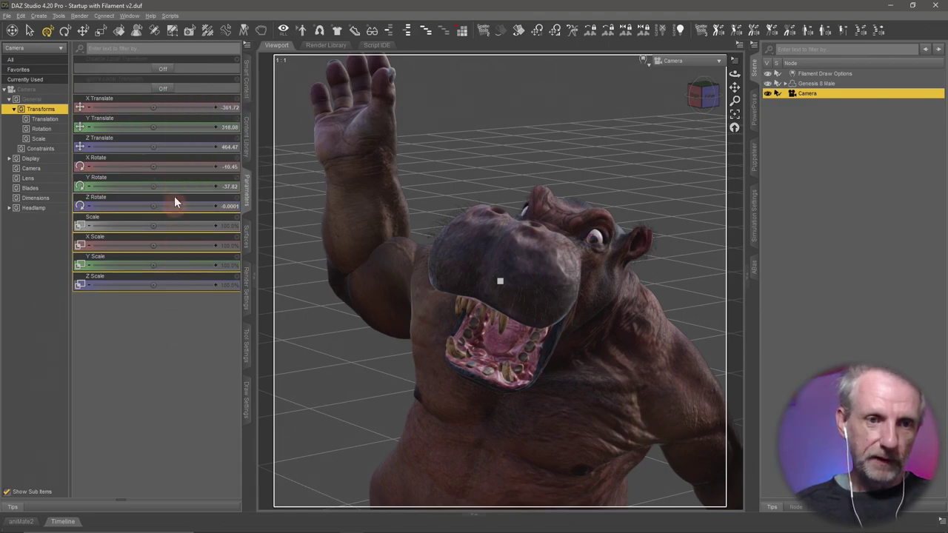
right_click(134, 96)
mouse_move(149, 166)
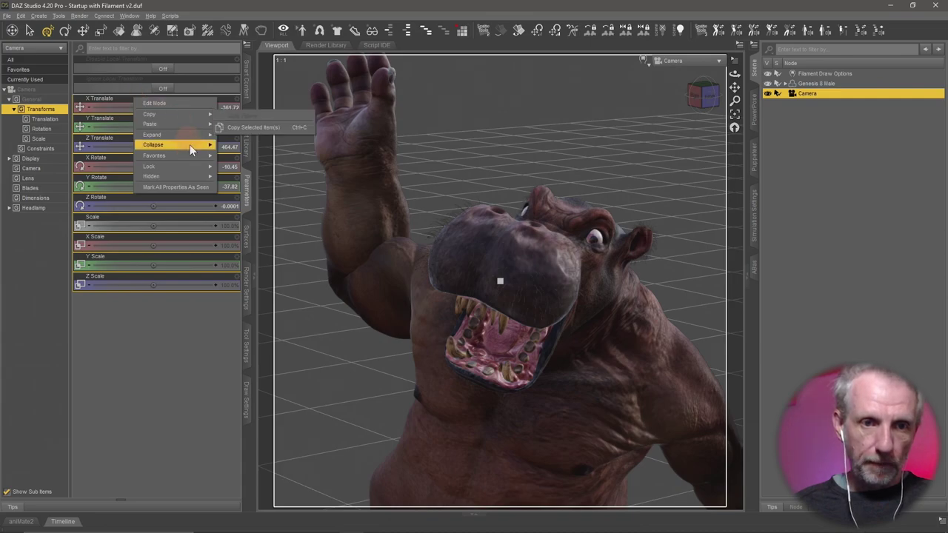
click(236, 169)
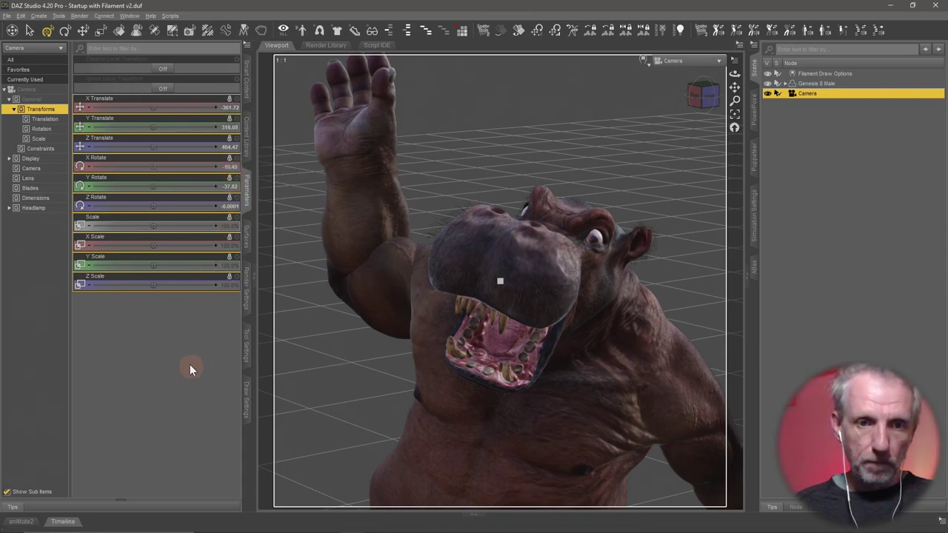
click(88, 159)
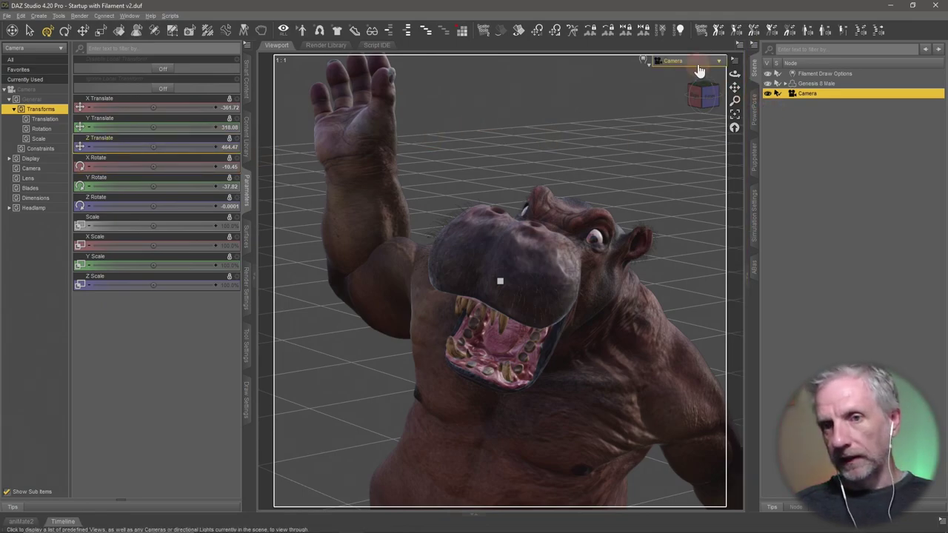
Switch the viewport to Perspective View, orbit around the hippo, and select Genesis 8 Male.
mouse_move(696, 71)
mouse_down()
mouse_move(585, 210)
mouse_move(418, 388)
mouse_move(433, 364)
mouse_move(397, 418)
mouse_up()
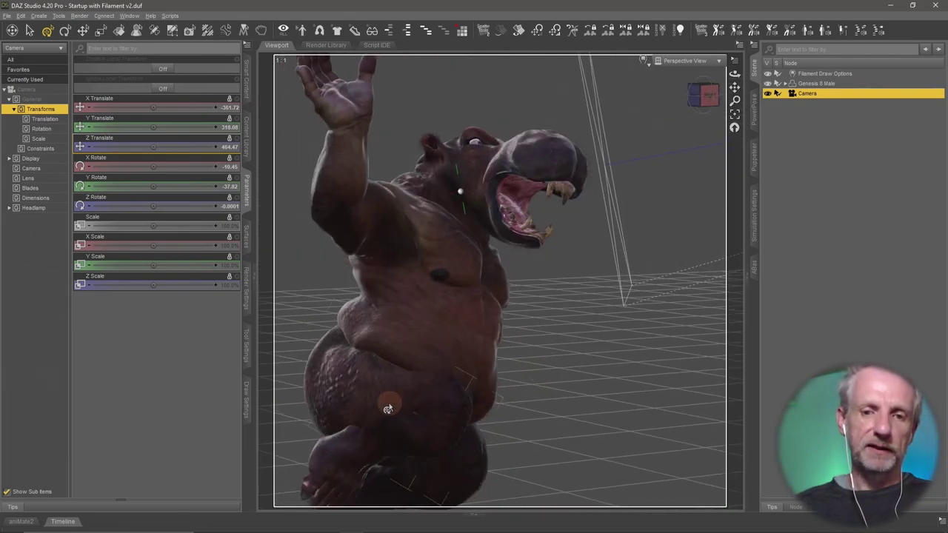
drag(467, 349, 474, 325)
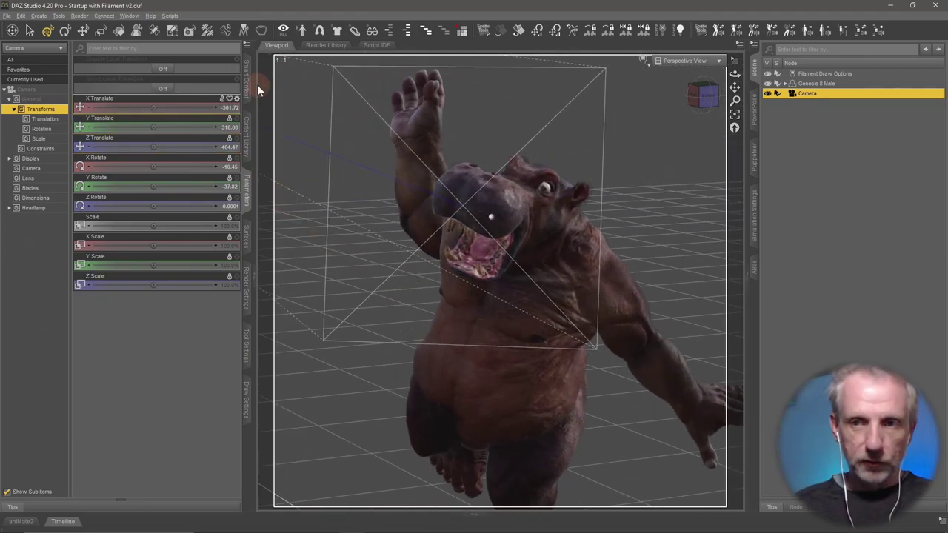
click(799, 85)
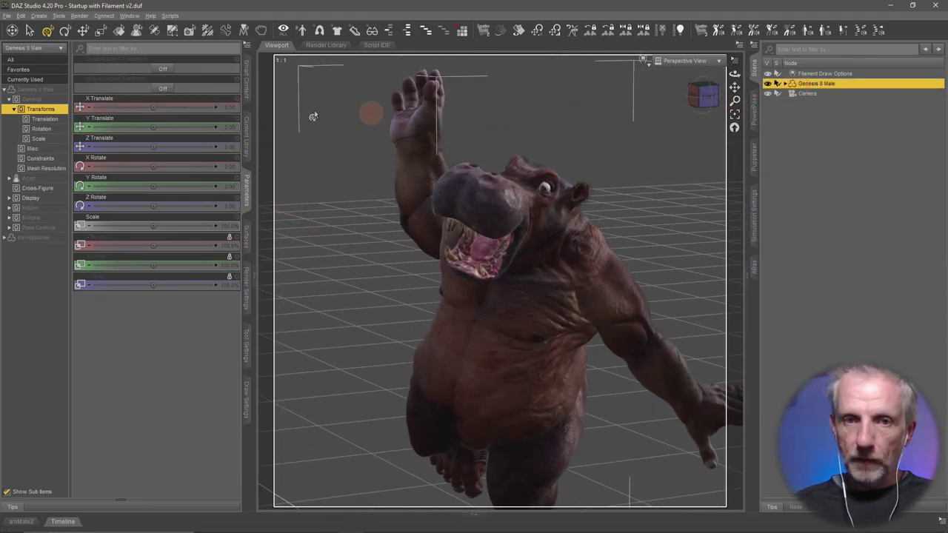
Load the Karate Gi !Outfit from dForce Karate Gi for Genesis 8 in Smart Content Wardrobe.
click(246, 80)
click(8, 60)
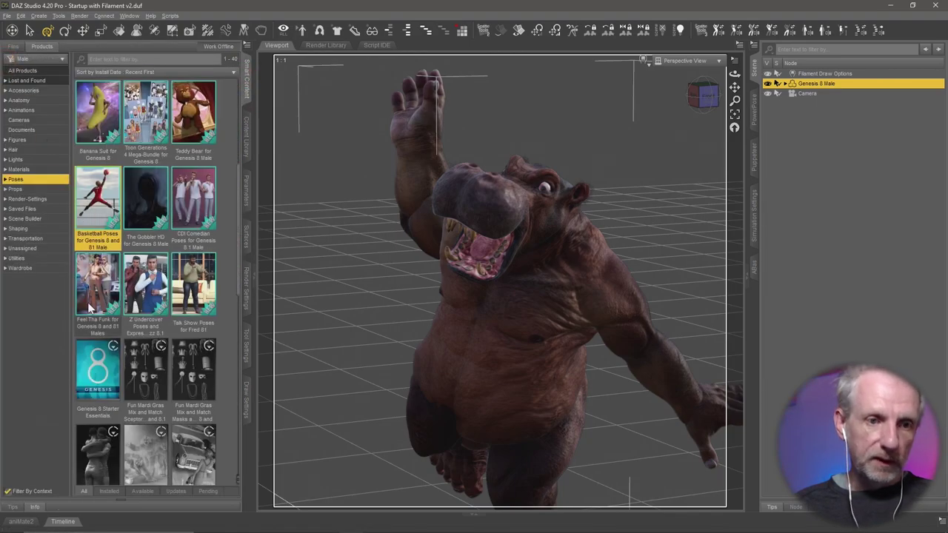
click(20, 268)
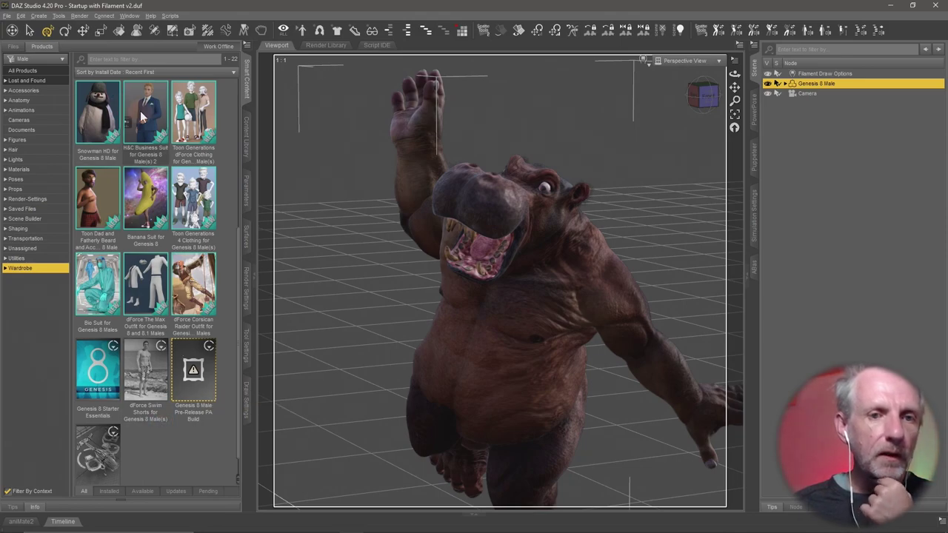
scroll(143, 115, up, 3)
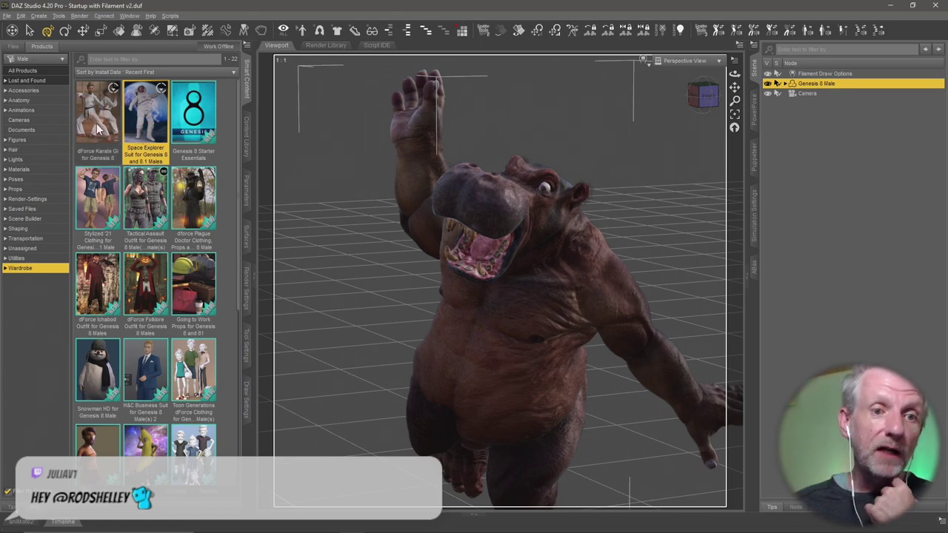
mouse_move(97, 111)
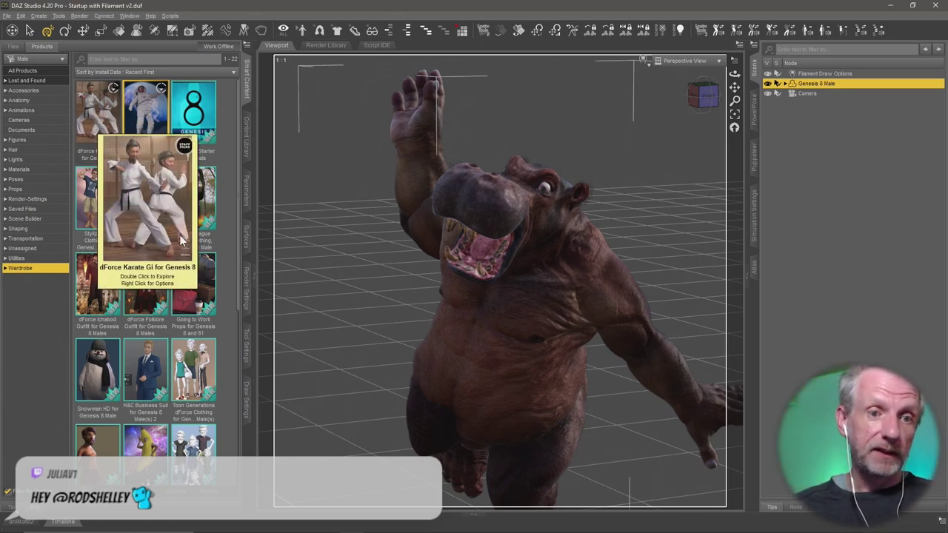
double_click(106, 113)
click(160, 238)
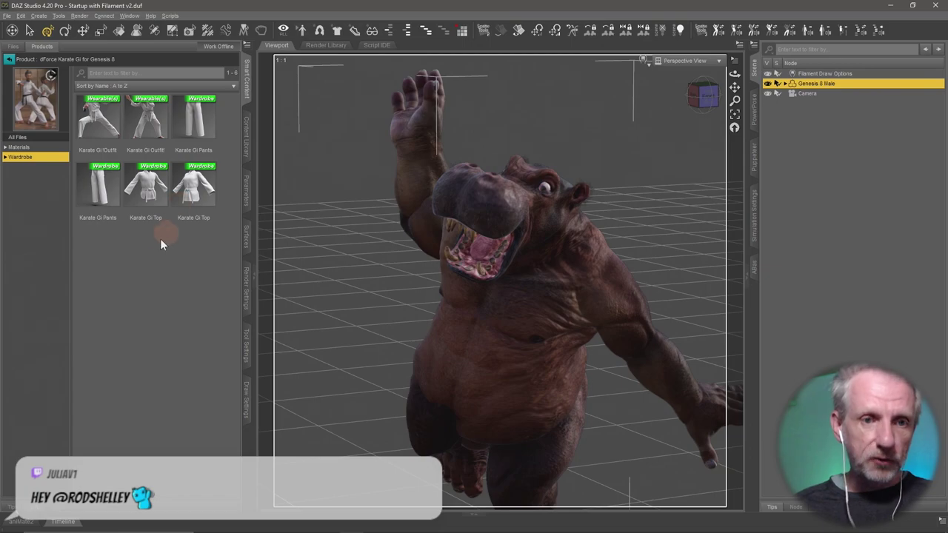
mouse_move(97, 119)
double_click(104, 129)
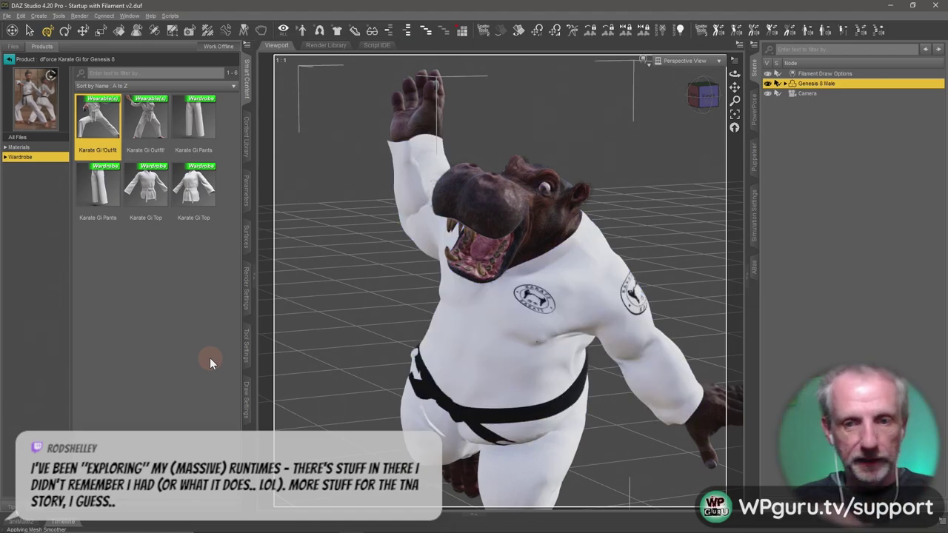
alt+drag(398, 290, 373, 265)
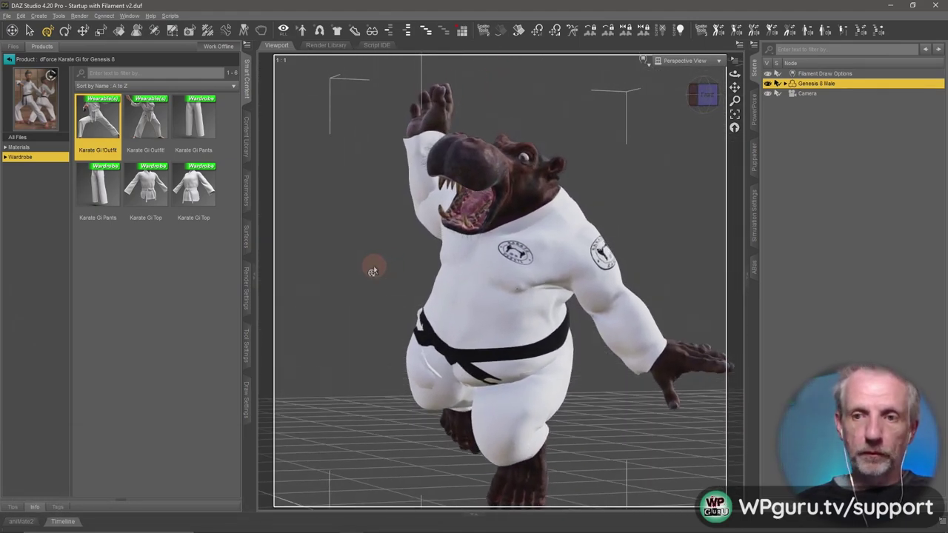
Create a 'Hippo' sub-folder under Japanese Alley in the Content Library.
click(755, 222)
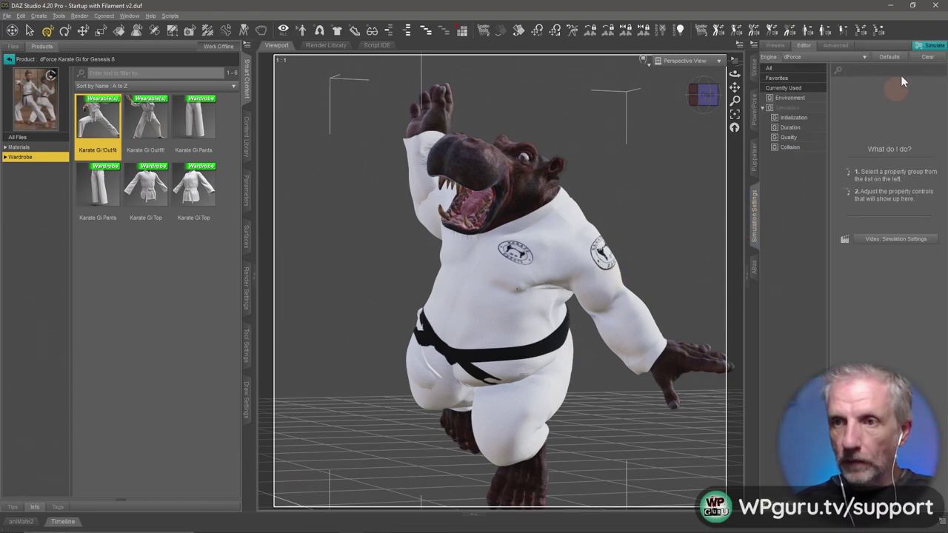
click(755, 68)
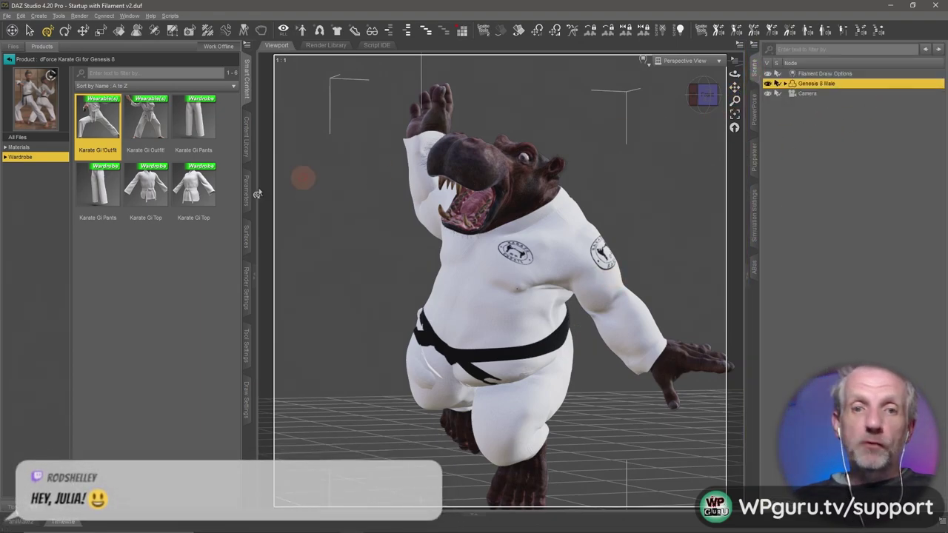
click(246, 141)
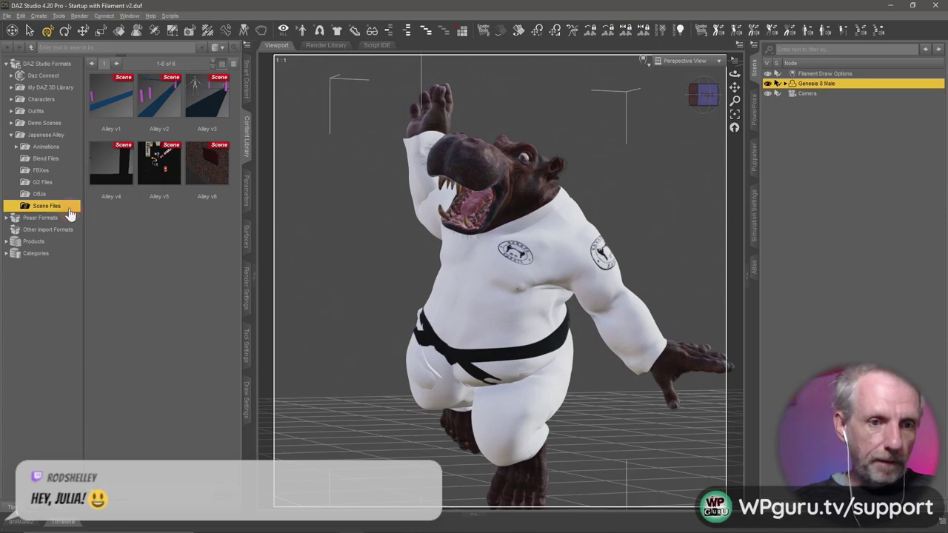
click(62, 137)
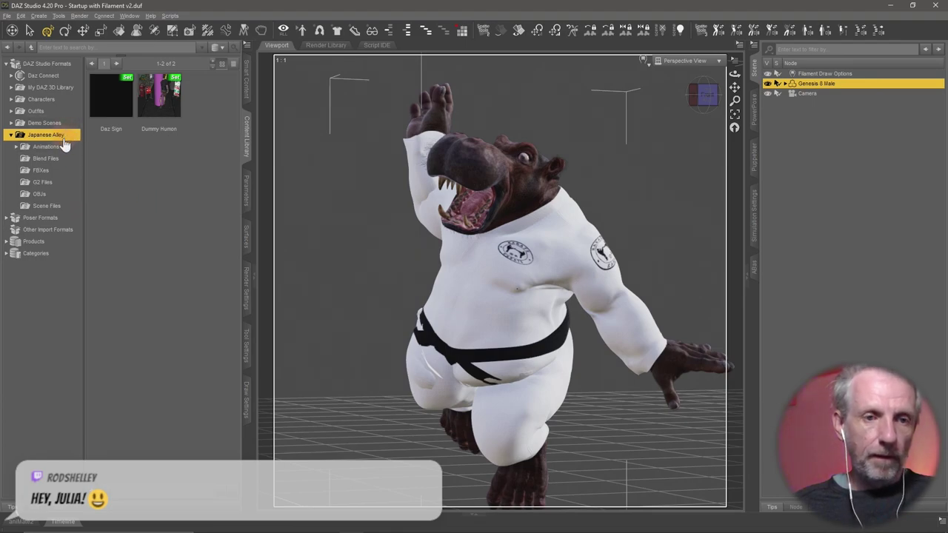
right_click(68, 137)
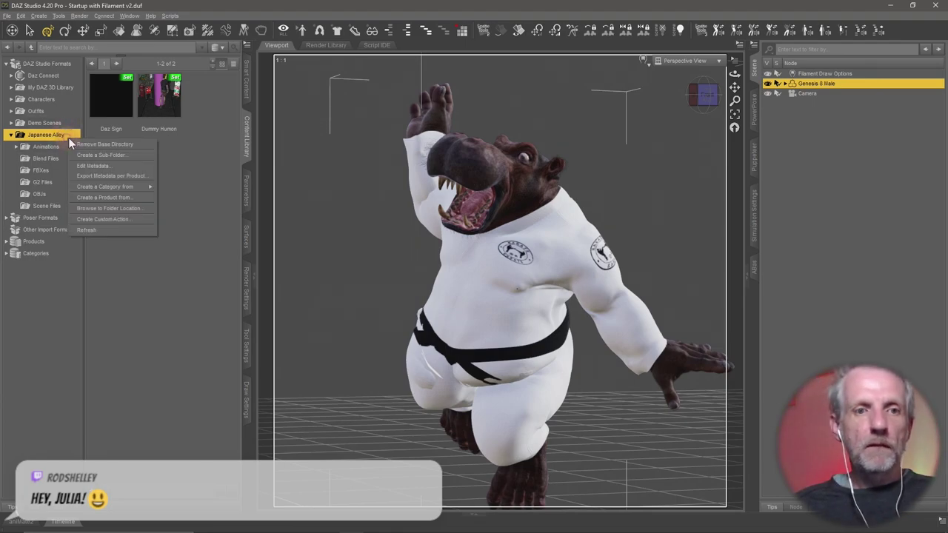
click(111, 156)
text(Hippo)
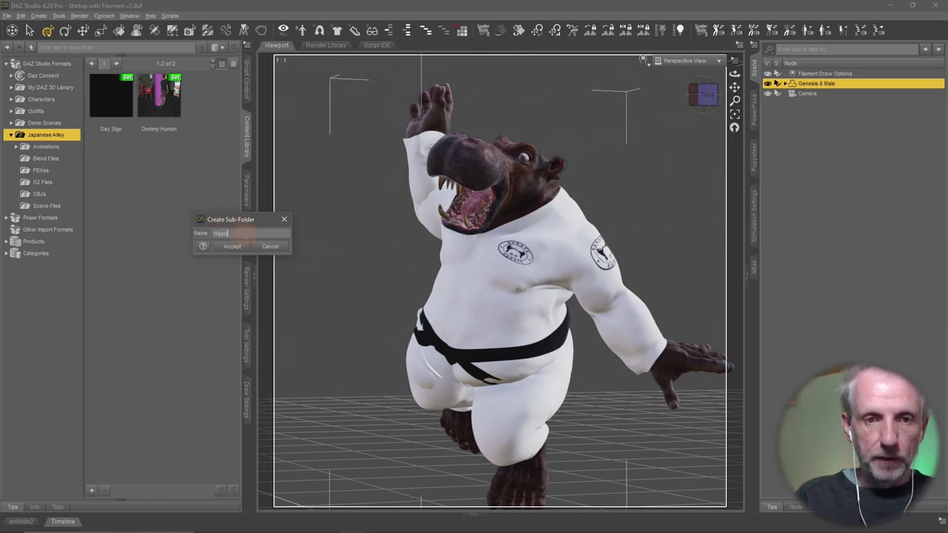
key(Return)
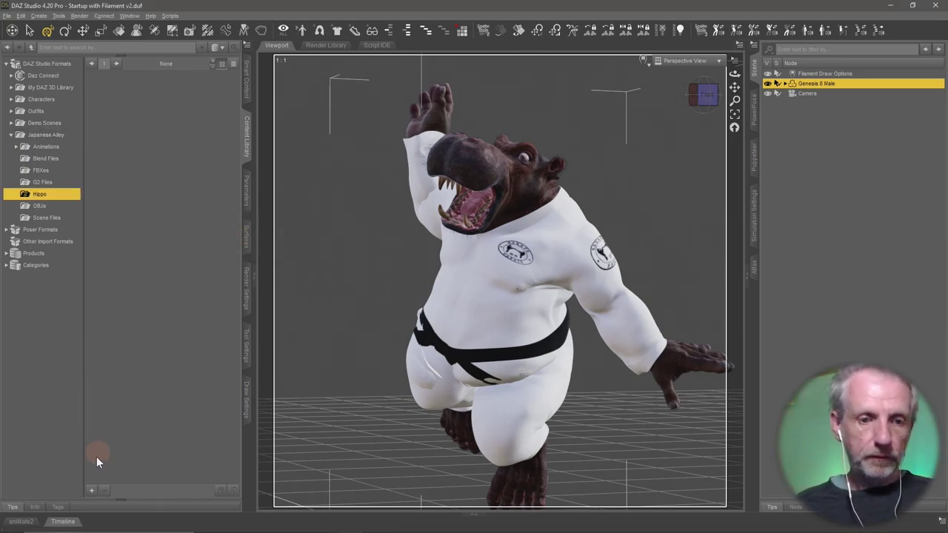
Save the scene into the Hippo folder as 'Hippo v1'.
click(91, 491)
click(169, 256)
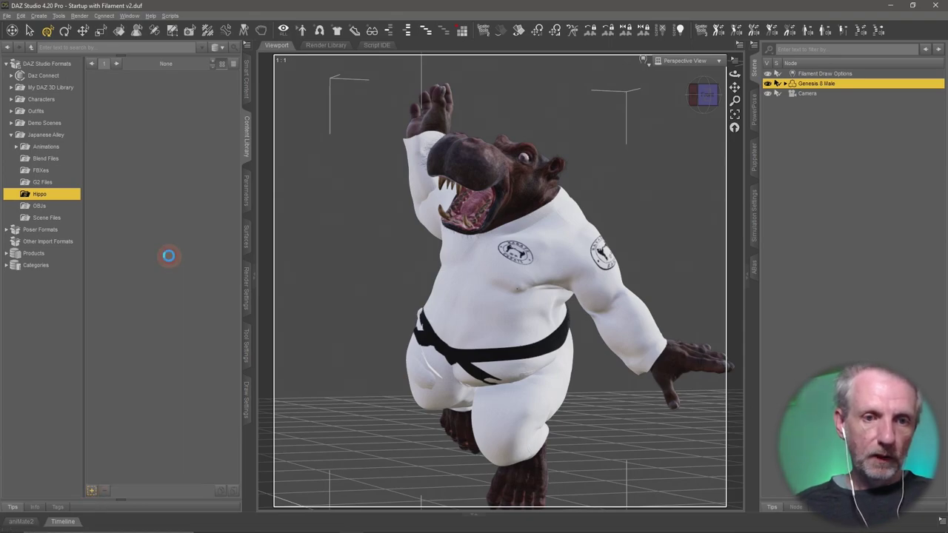
text(H)
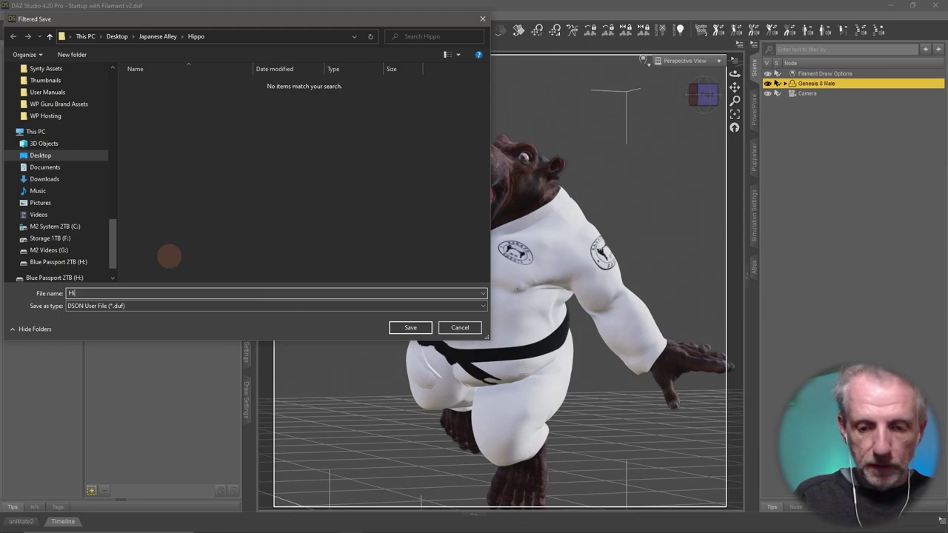
text(ippo)
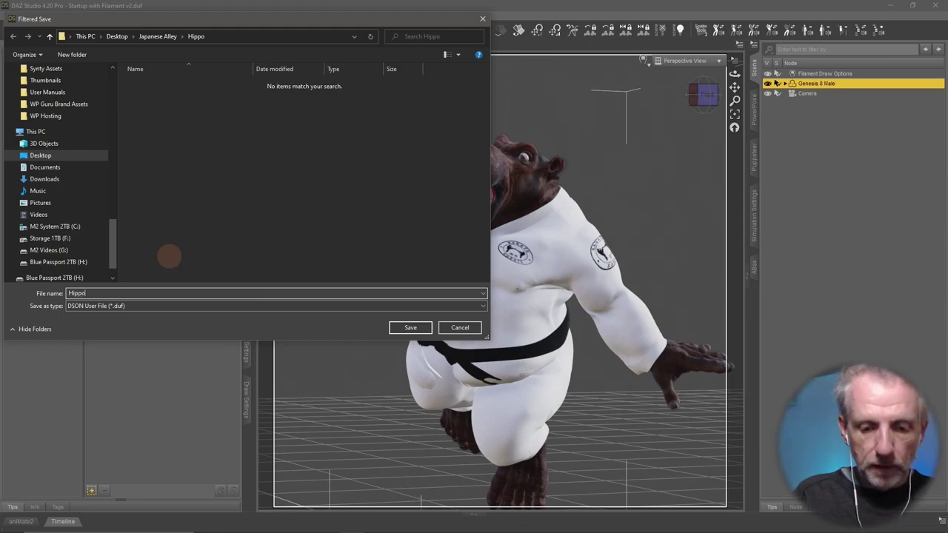
text( v1)
key(Return)
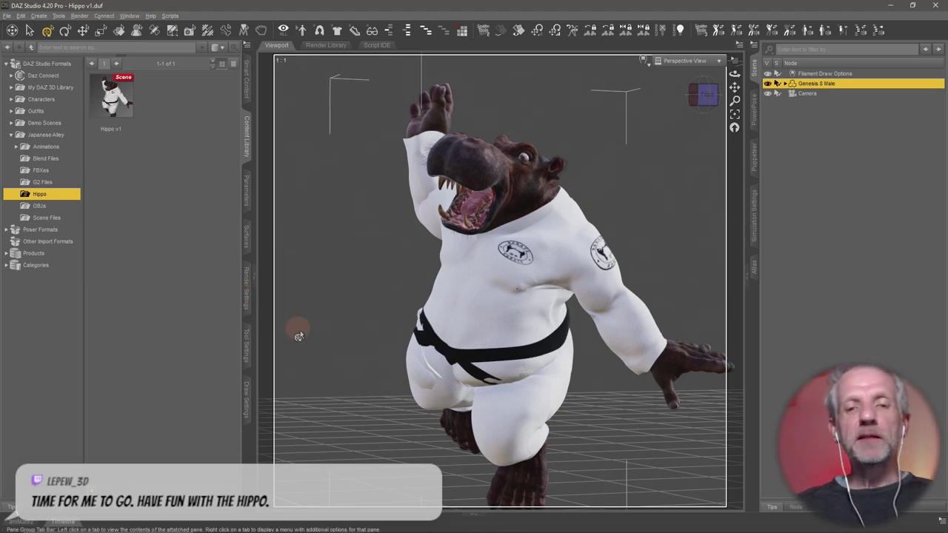
Orbit around the saved hippo, then show the dForce Simulation Settings pane.
mouse_move(352, 349)
mouse_down()
mouse_move(335, 345)
mouse_move(333, 353)
mouse_up()
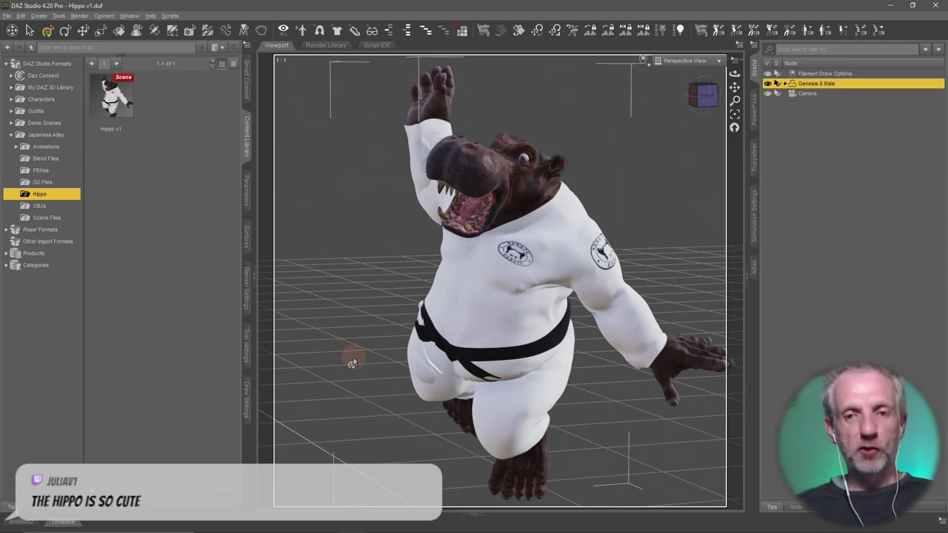
mouse_move(360, 360)
mouse_down()
mouse_move(393, 362)
mouse_move(471, 325)
mouse_up()
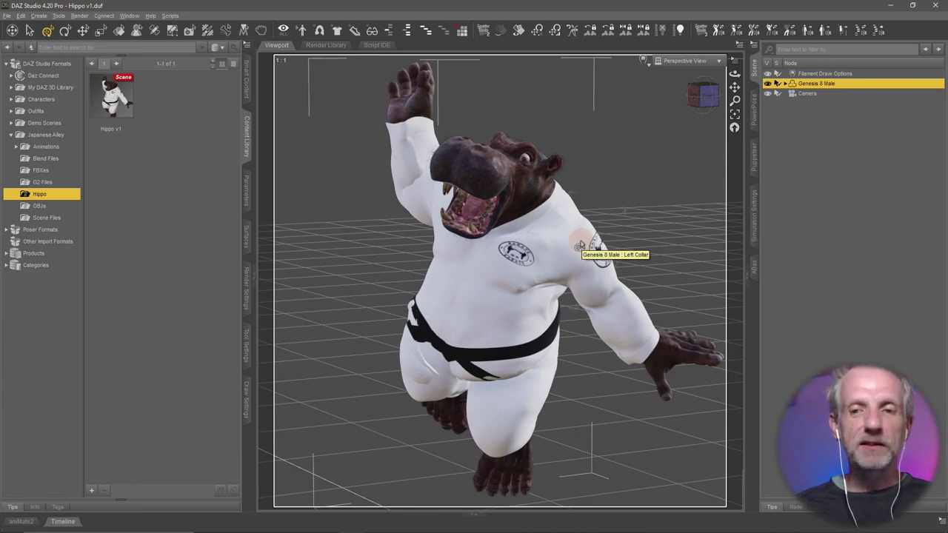
click(755, 215)
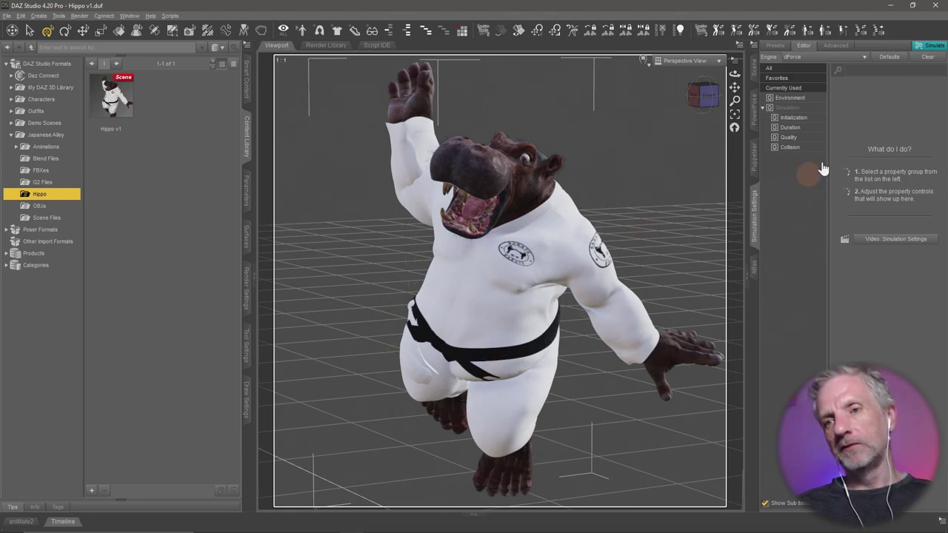
Run the dForce simulation so the gi drapes over the hippo, then close the progress dialog.
click(930, 48)
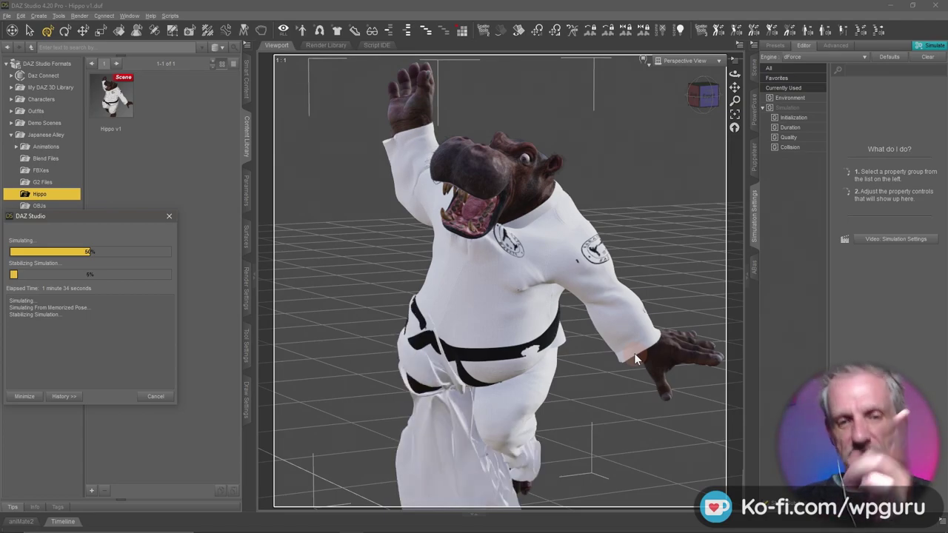
click(160, 396)
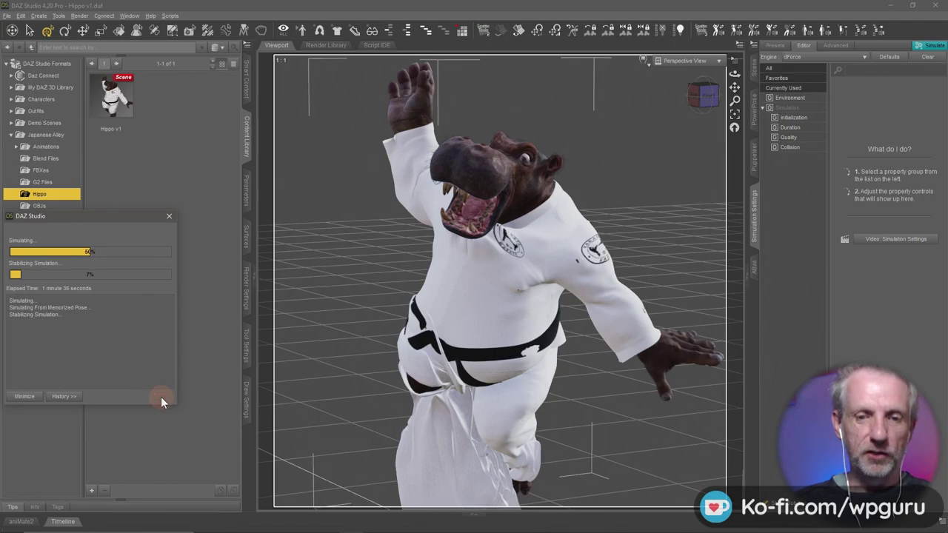
click(307, 404)
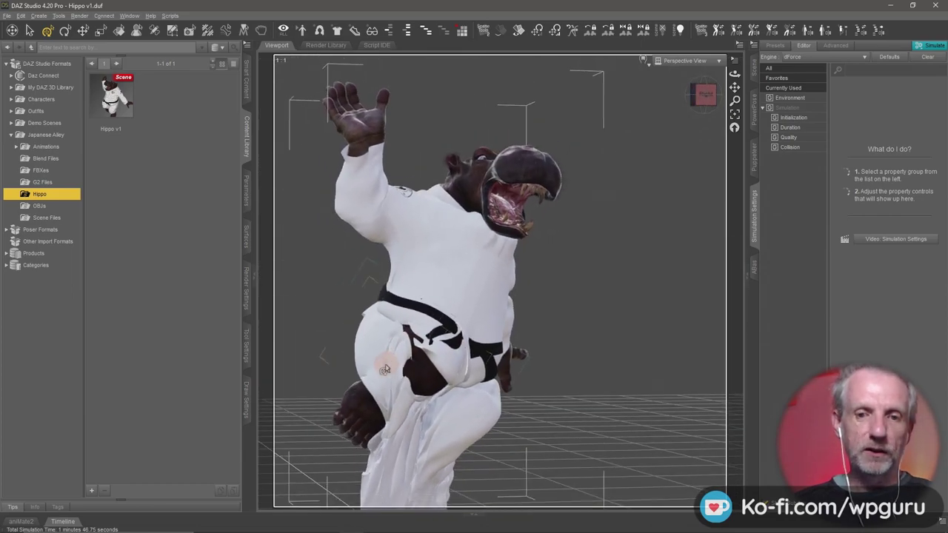
Inspect the draped gi from behind, then Clear the simulation result.
mouse_move(389, 359)
mouse_down()
mouse_move(588, 276)
mouse_move(565, 170)
mouse_move(476, 170)
mouse_move(414, 185)
mouse_up()
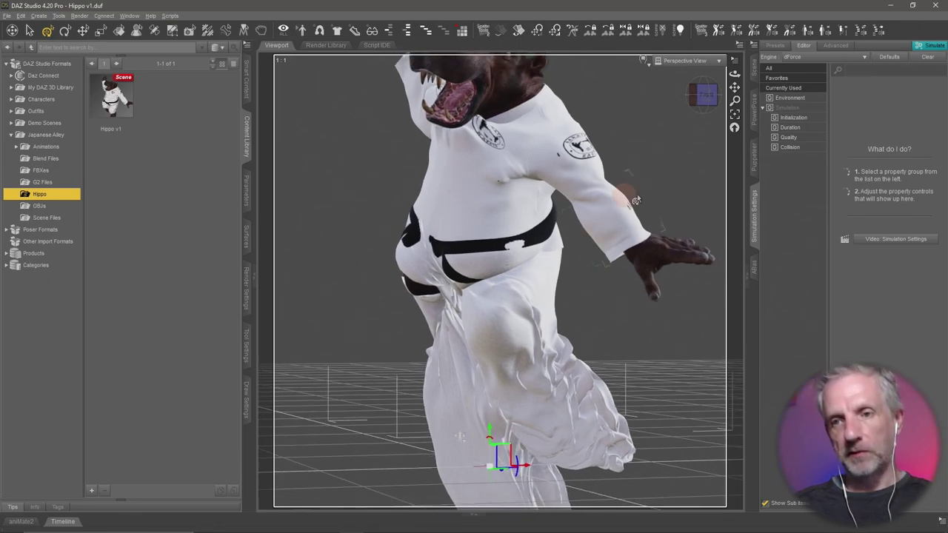
click(926, 57)
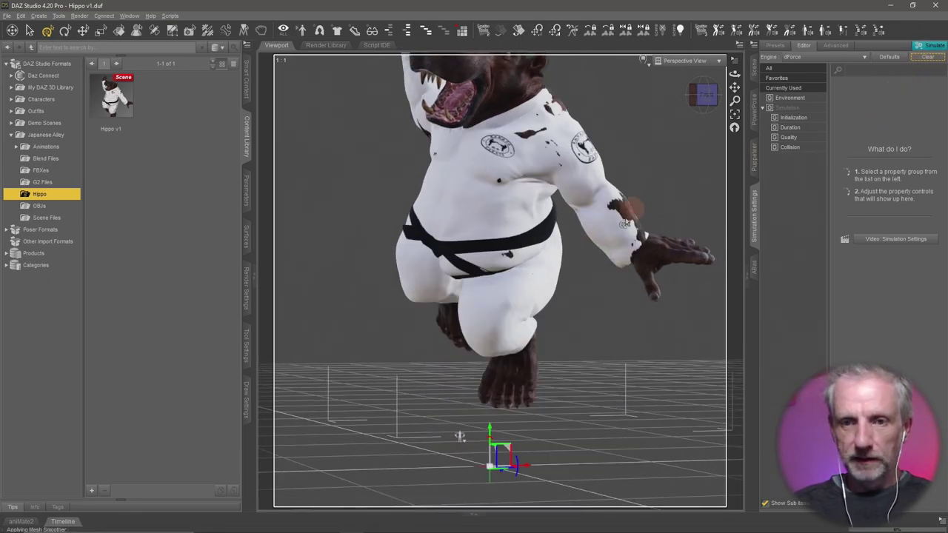
drag(497, 316, 478, 305)
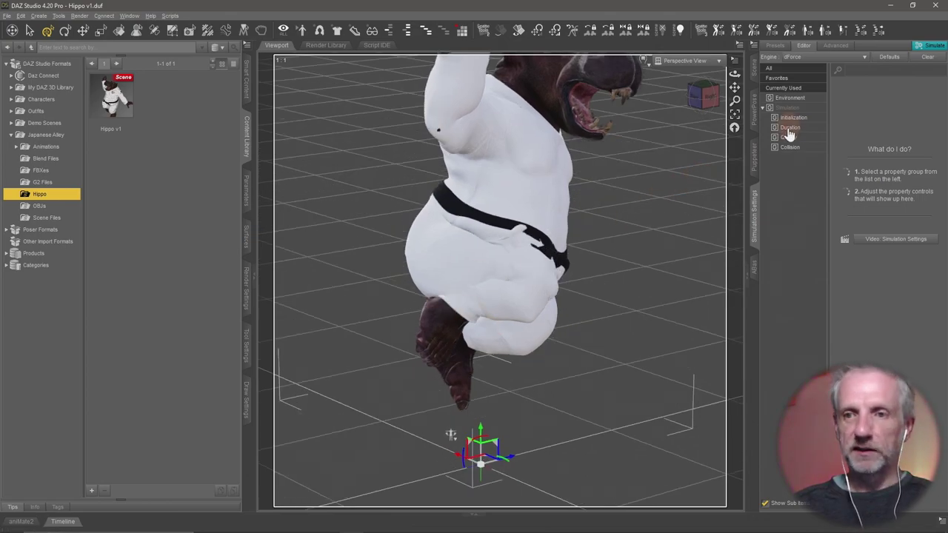
Select the hippo's right foot, then the whole Genesis 8 Male figure, in the viewport.
click(754, 159)
right_click(533, 237)
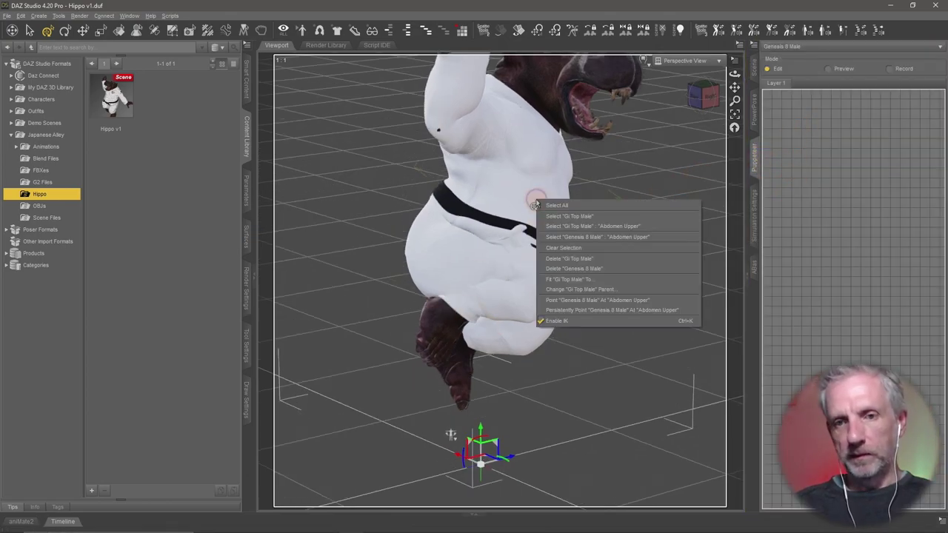
click(441, 311)
right_click(442, 313)
click(487, 329)
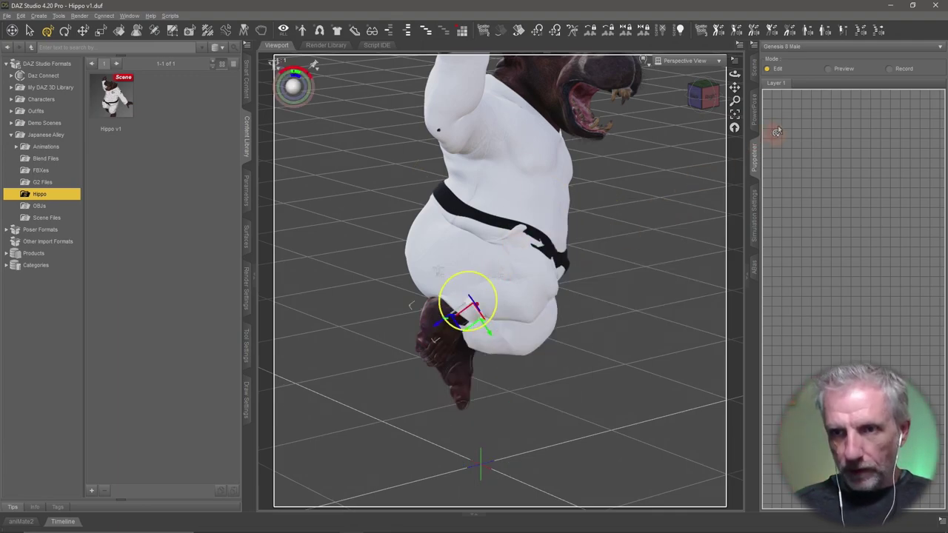
click(754, 110)
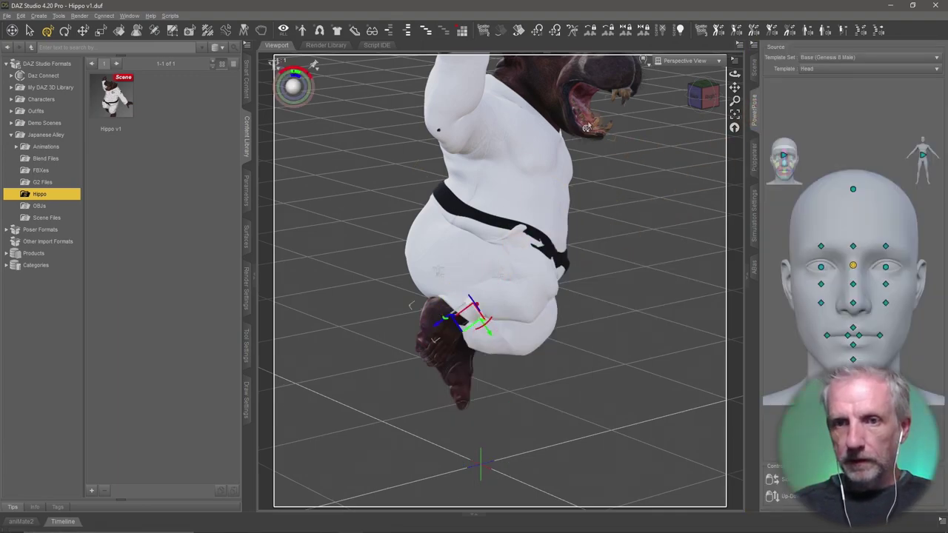
right_click(525, 88)
click(562, 100)
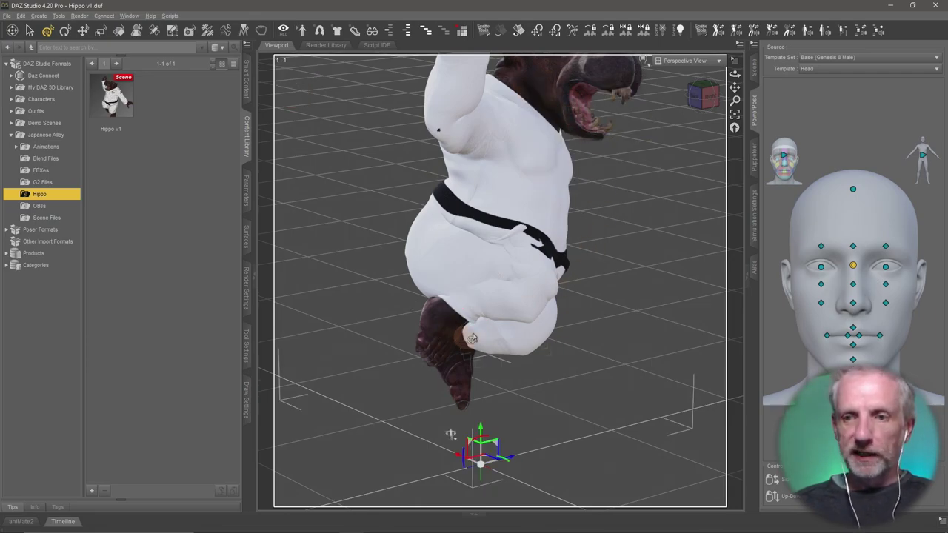
Re-pose the right leg with the full-body PowerPose template, then reselect Genesis 8 Male in Scene.
click(925, 160)
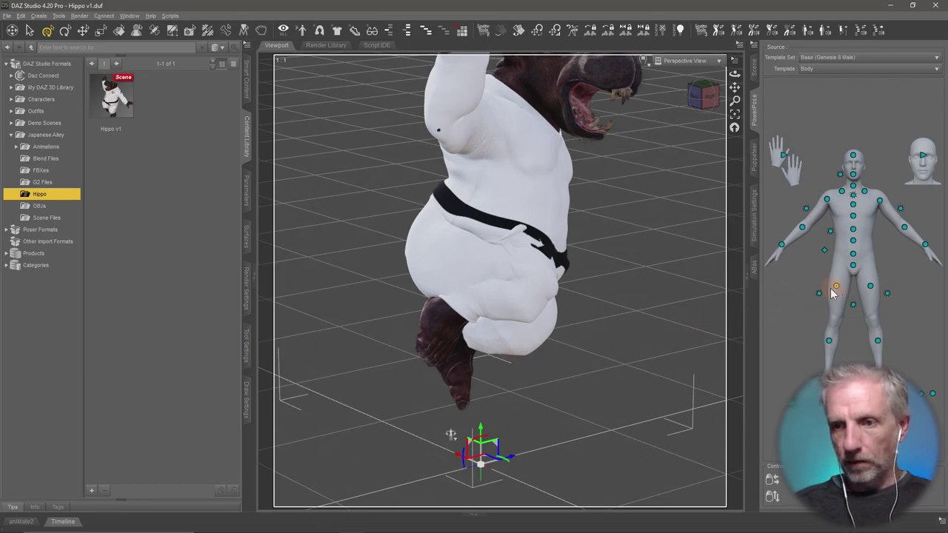
drag(820, 296, 802, 190)
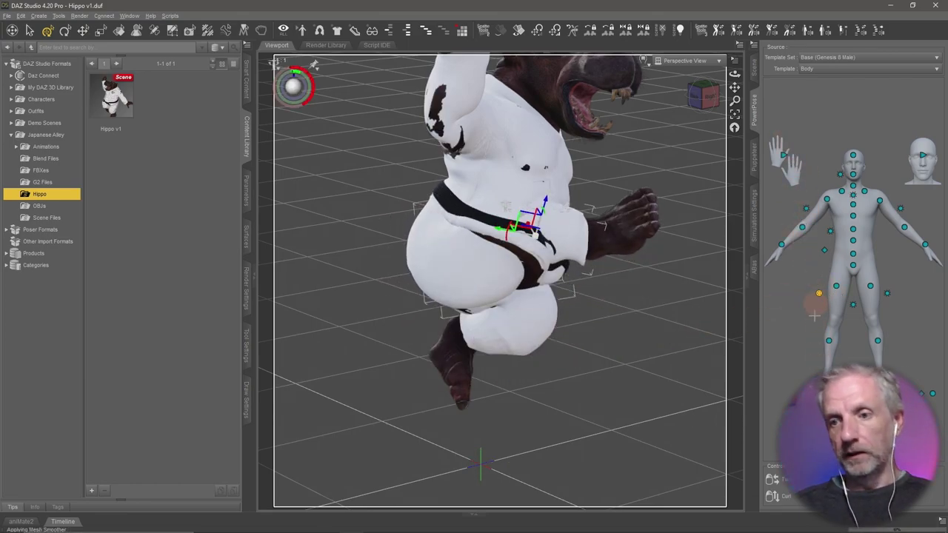
drag(816, 305, 838, 289)
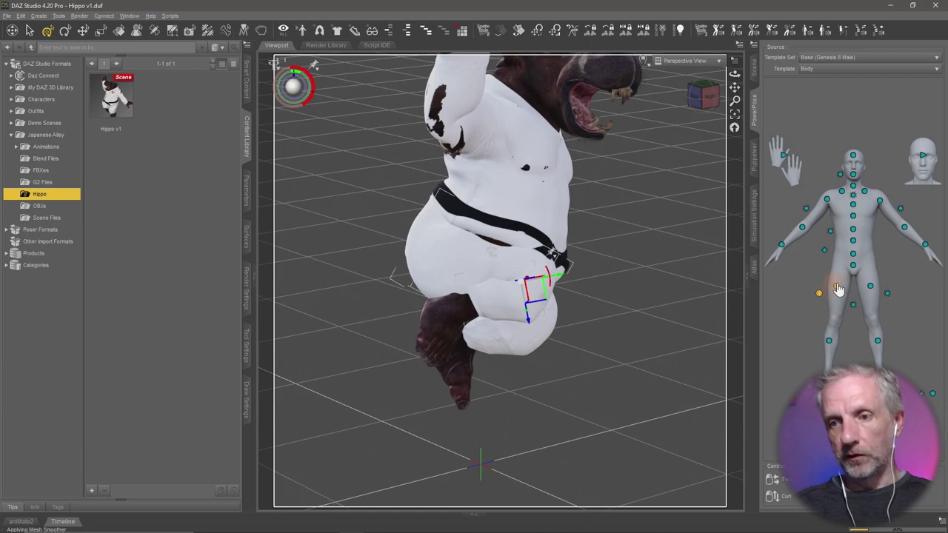
click(248, 186)
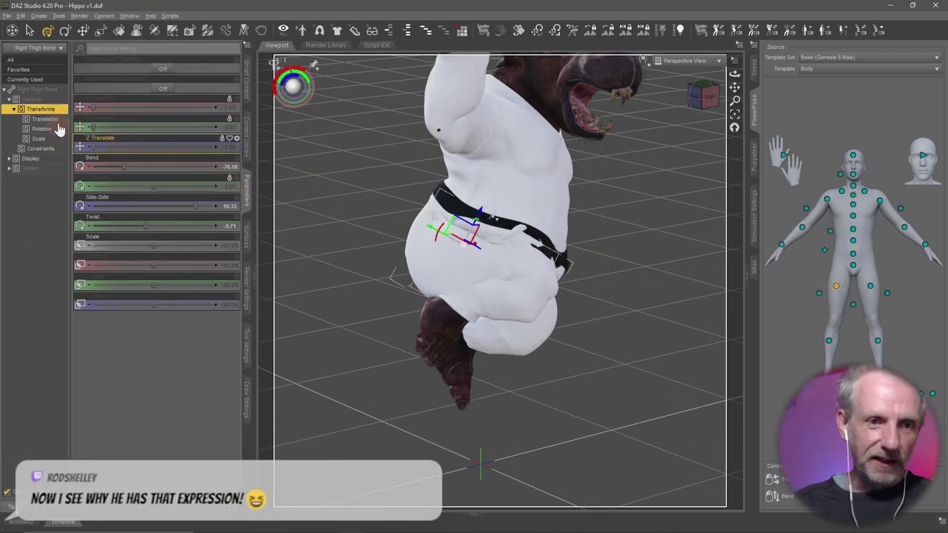
click(758, 69)
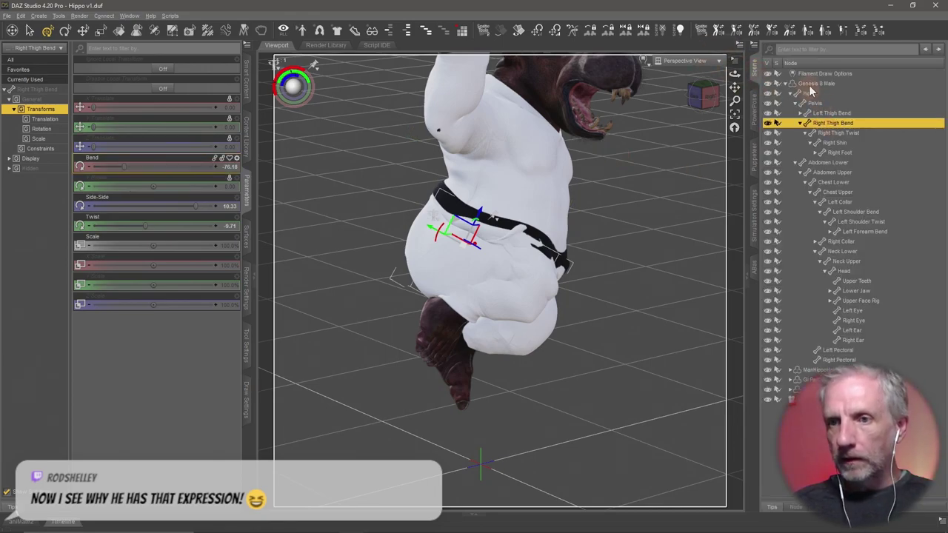
click(810, 83)
click(783, 83)
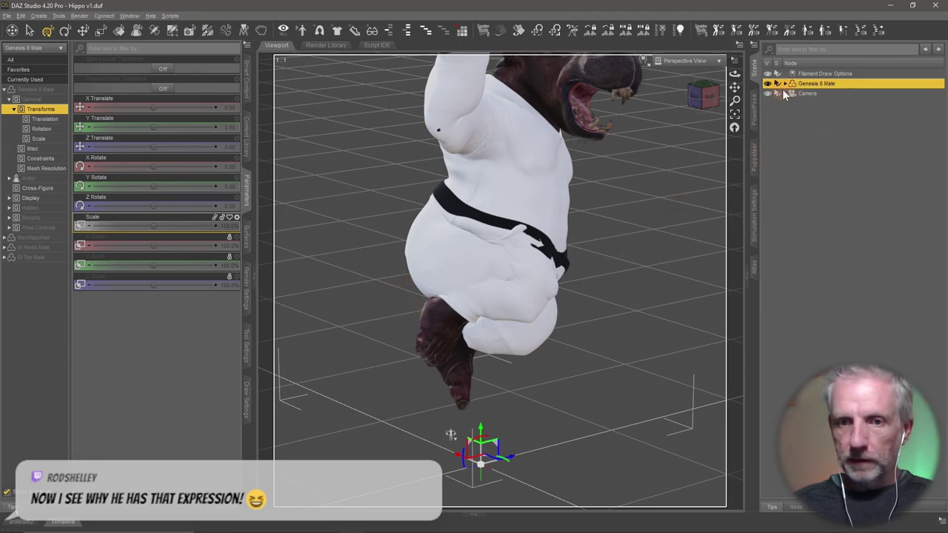
drag(703, 95, 667, 104)
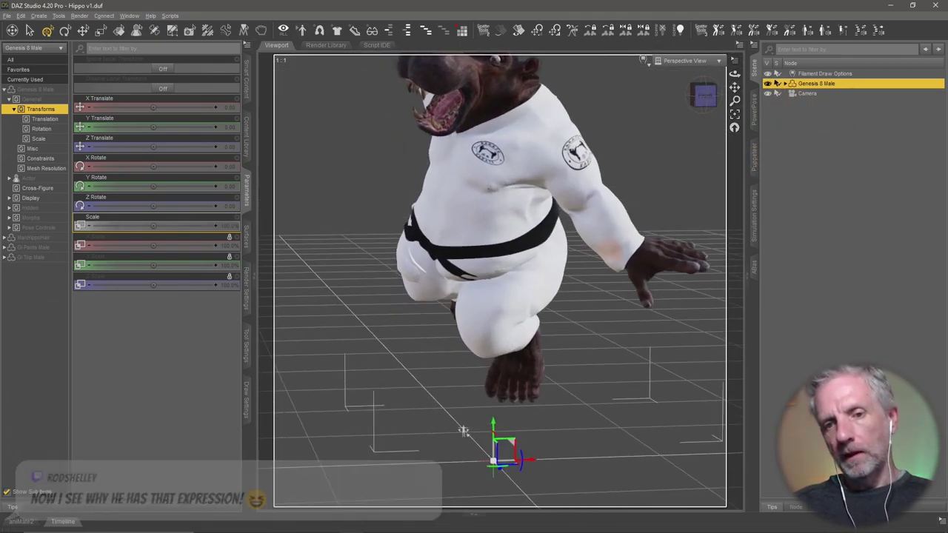
mouse_move(463, 431)
mouse_down()
mouse_move(474, 437)
mouse_move(443, 438)
mouse_up()
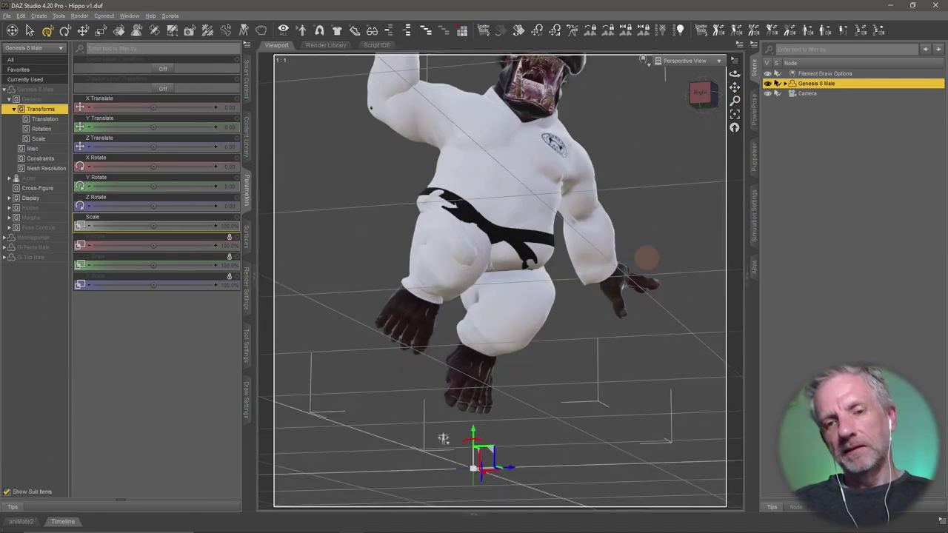
drag(646, 257, 609, 256)
click(488, 309)
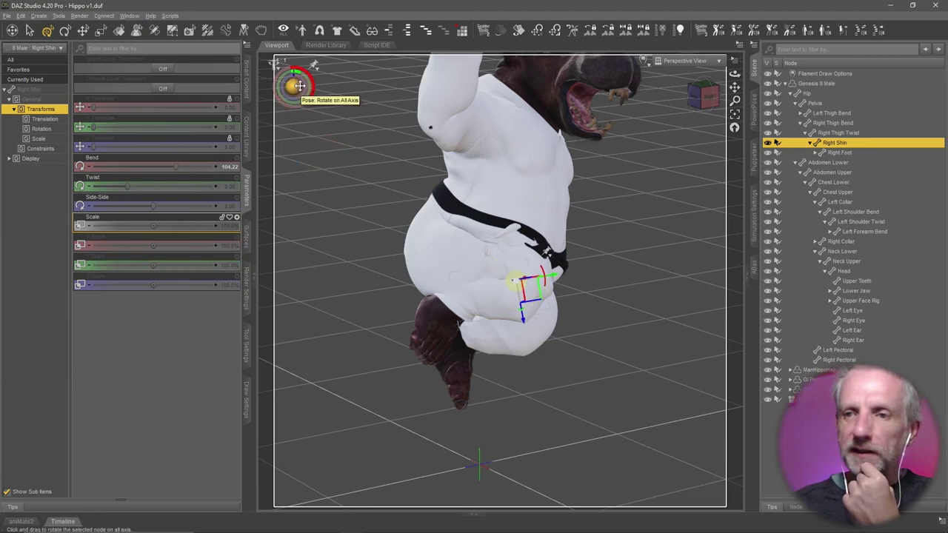
click(862, 133)
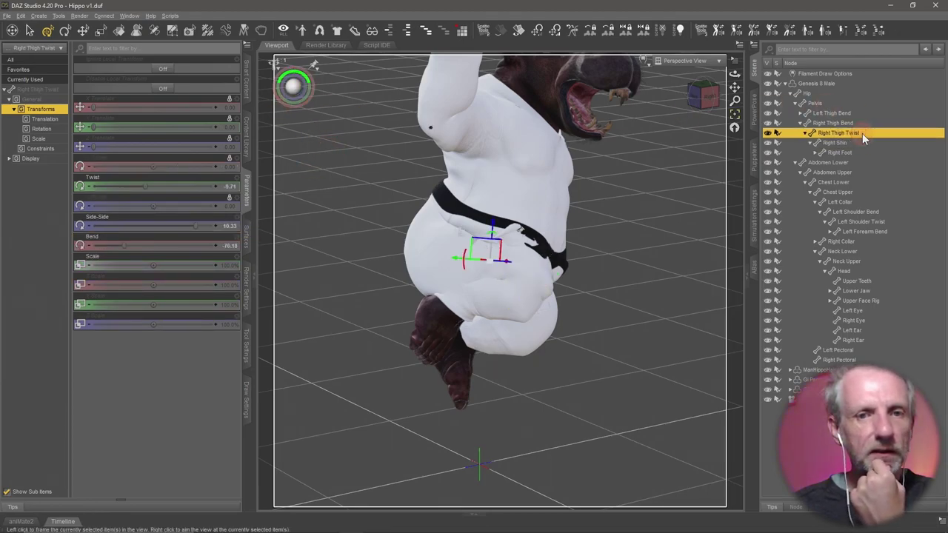
click(823, 83)
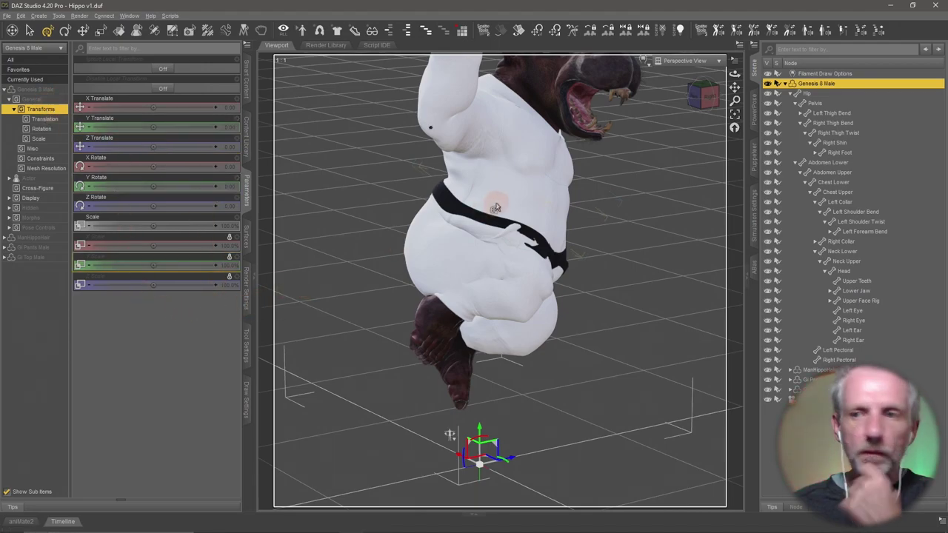
click(791, 93)
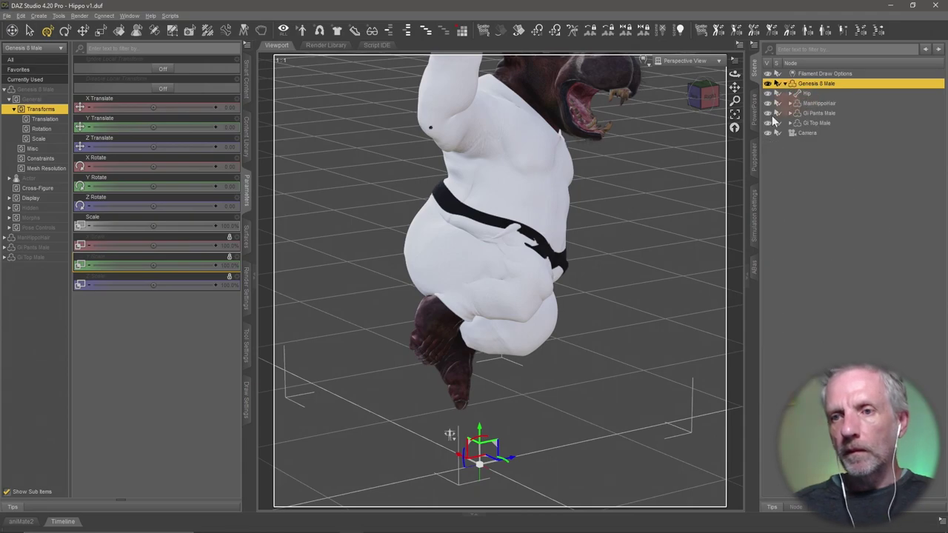
alt+drag(594, 229, 478, 376)
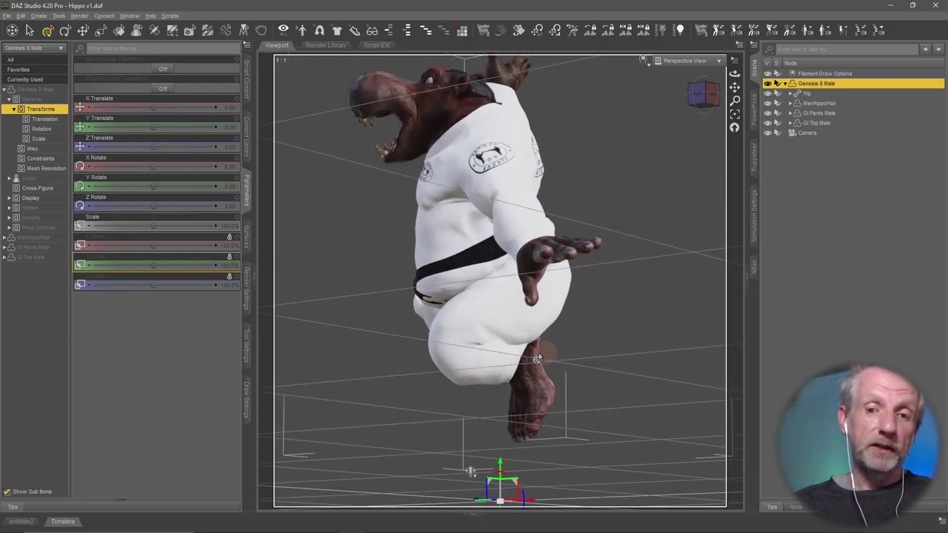
Select the hippo's Head bone and hide it.
click(489, 368)
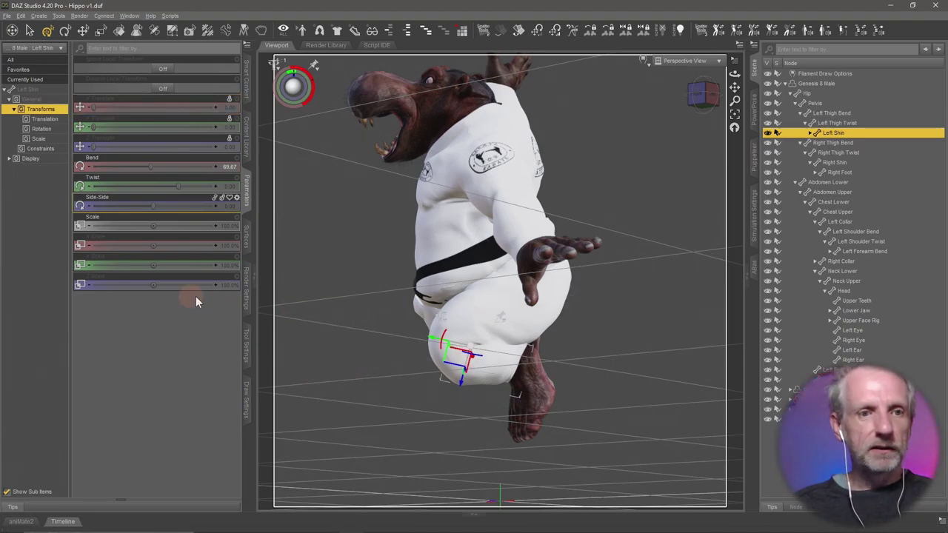
mouse_move(422, 357)
alt+mouse_down()
mouse_move(454, 360)
mouse_move(472, 288)
alt+mouse_up()
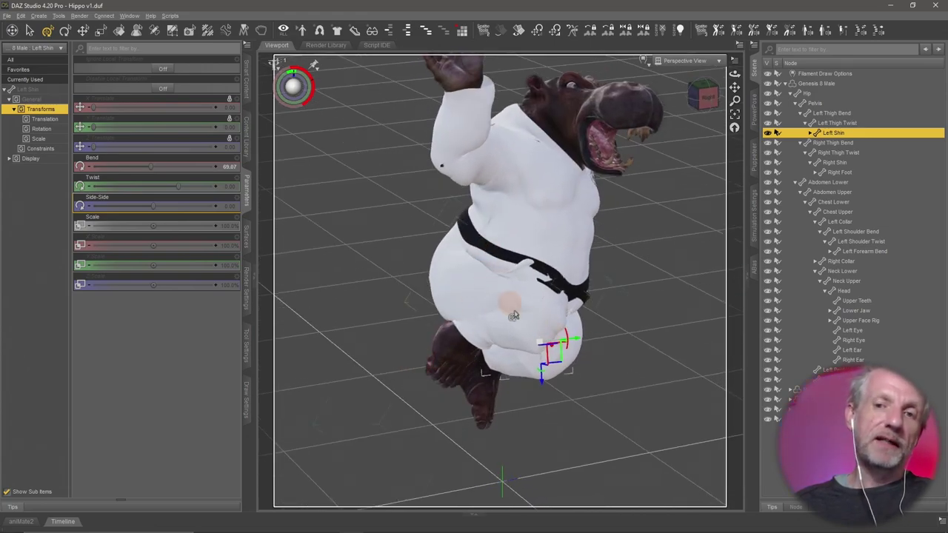
mouse_move(514, 316)
alt+mouse_down()
mouse_move(496, 305)
mouse_move(560, 298)
alt+mouse_up()
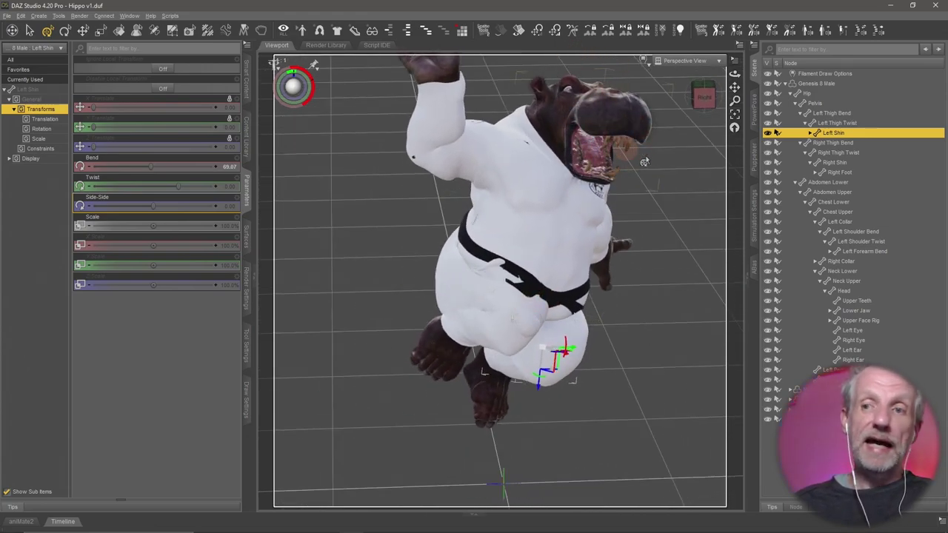
right_click(568, 121)
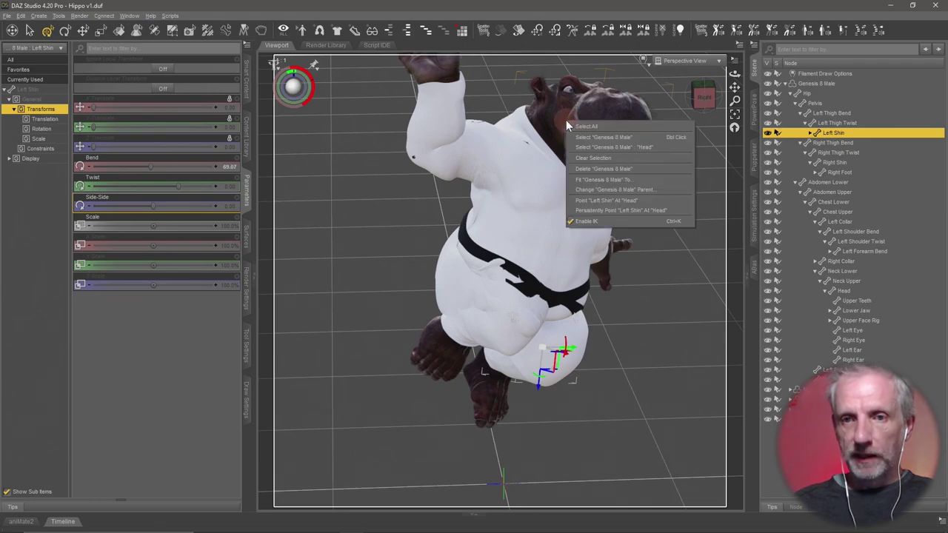
click(595, 146)
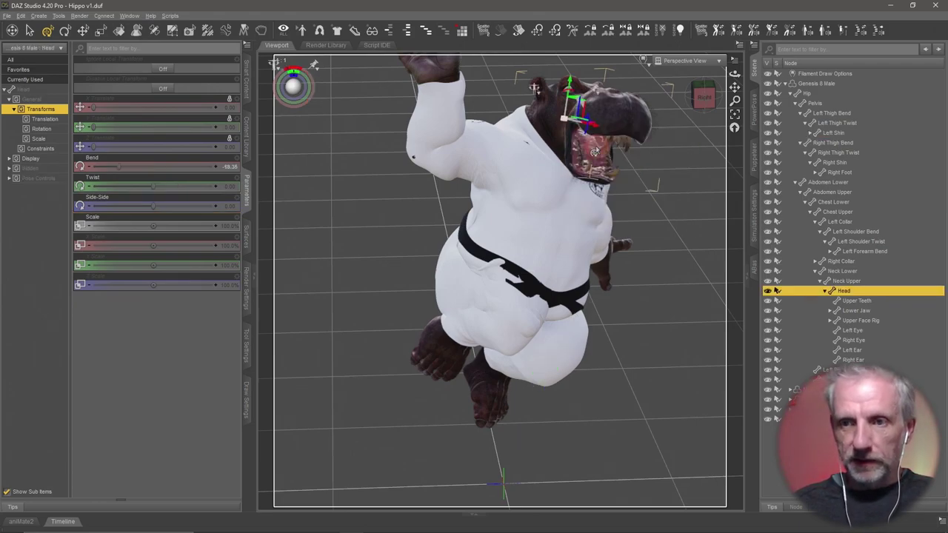
click(768, 291)
Hide the Gi Pants Male, then show the dForce Simulation Settings pane.
alt+drag(648, 223, 648, 223)
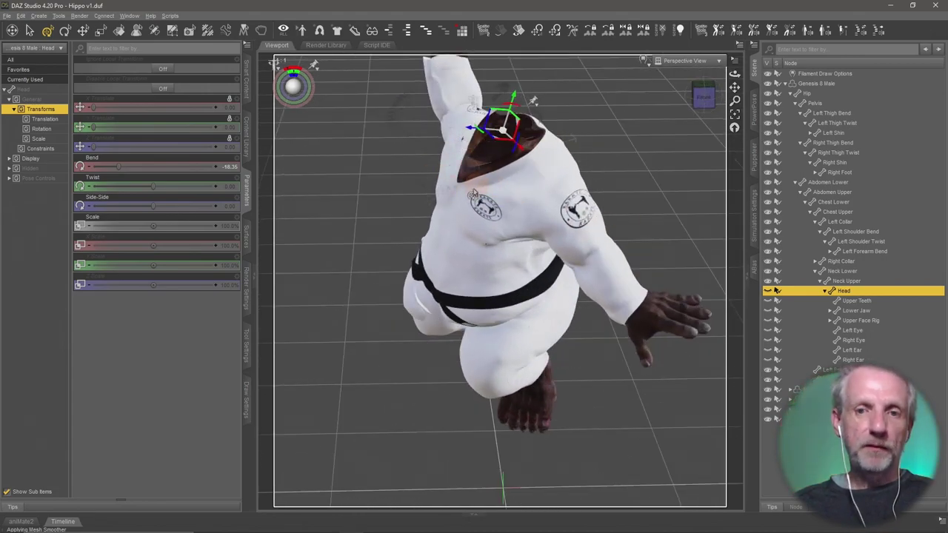
alt+drag(473, 194, 417, 194)
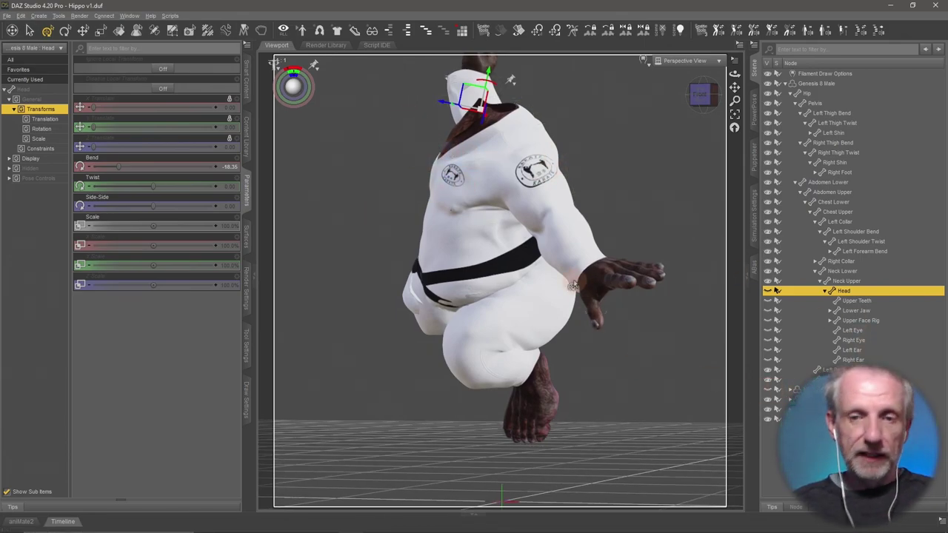
alt+drag(621, 291, 610, 293)
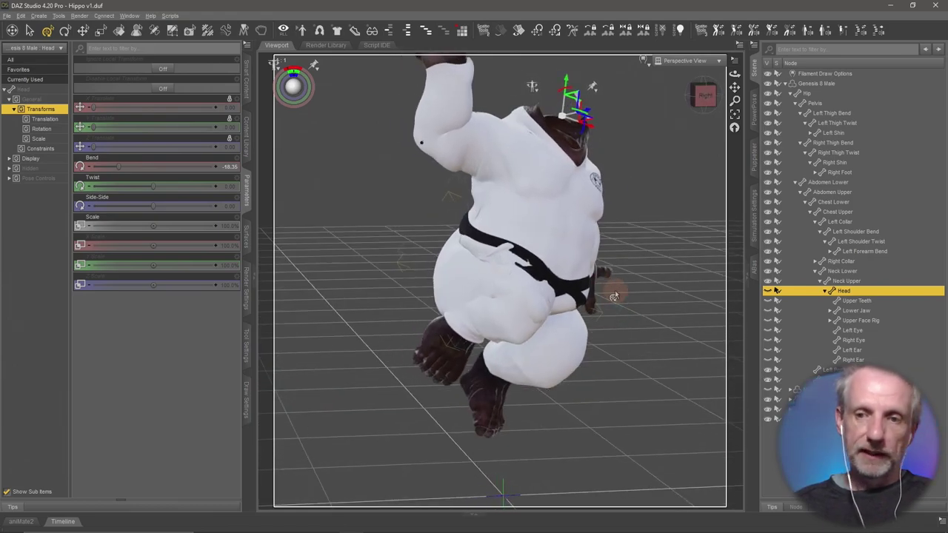
alt+drag(533, 272, 601, 280)
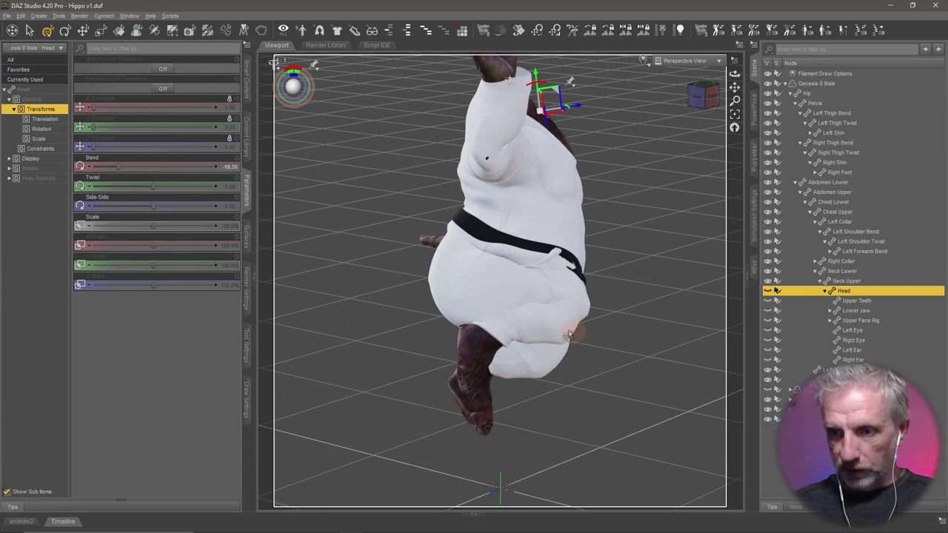
click(767, 403)
mouse_move(588, 346)
alt+mouse_down()
mouse_move(624, 348)
mouse_move(626, 338)
mouse_move(606, 356)
alt+mouse_up()
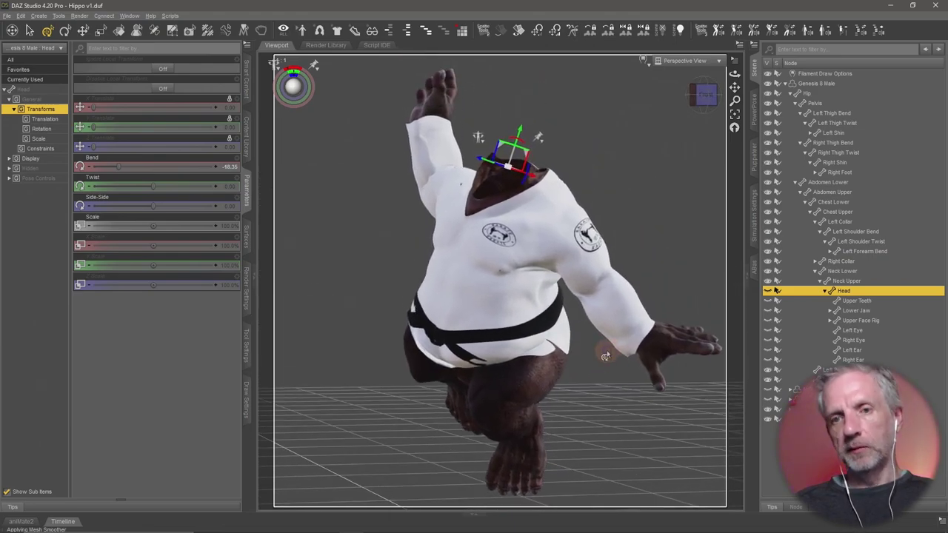
click(755, 236)
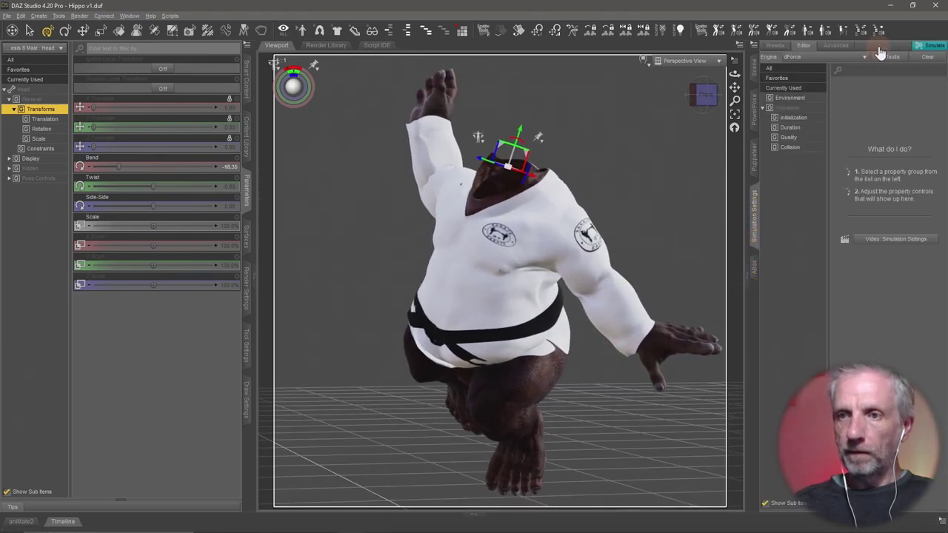
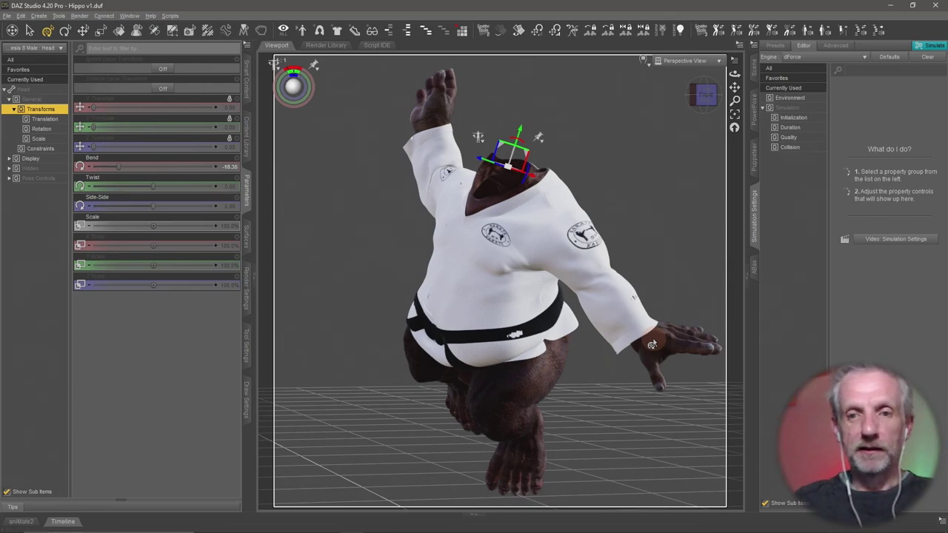
Make the hippo's hidden Head and white Gi Pants visible again in the Scene pane.
mouse_move(652, 345)
alt+mouse_down()
mouse_move(444, 340)
mouse_move(482, 236)
mouse_move(667, 233)
alt+mouse_up()
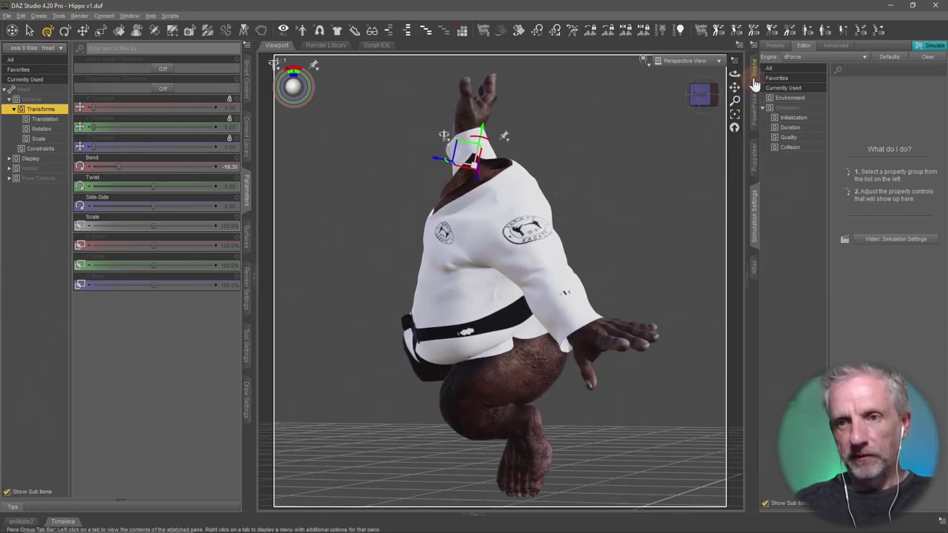
click(754, 80)
click(768, 291)
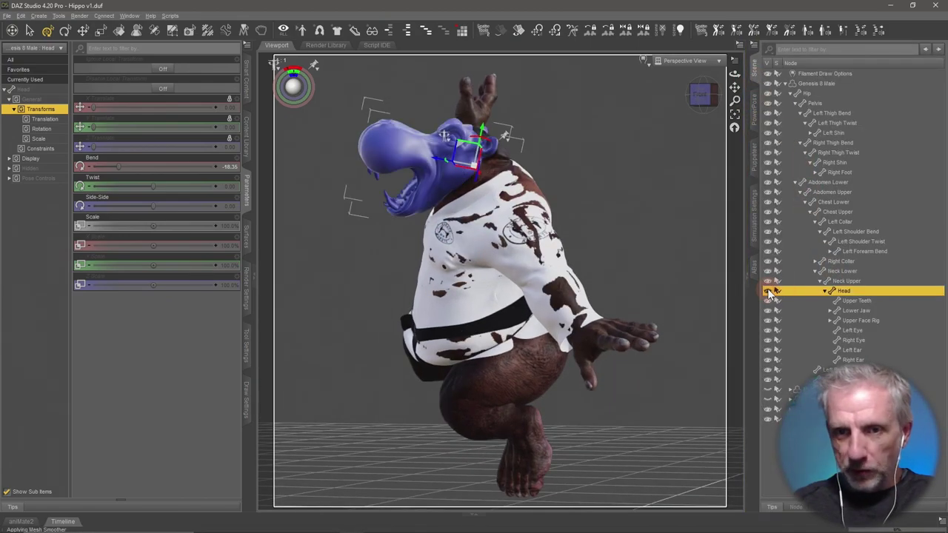
click(767, 403)
click(767, 399)
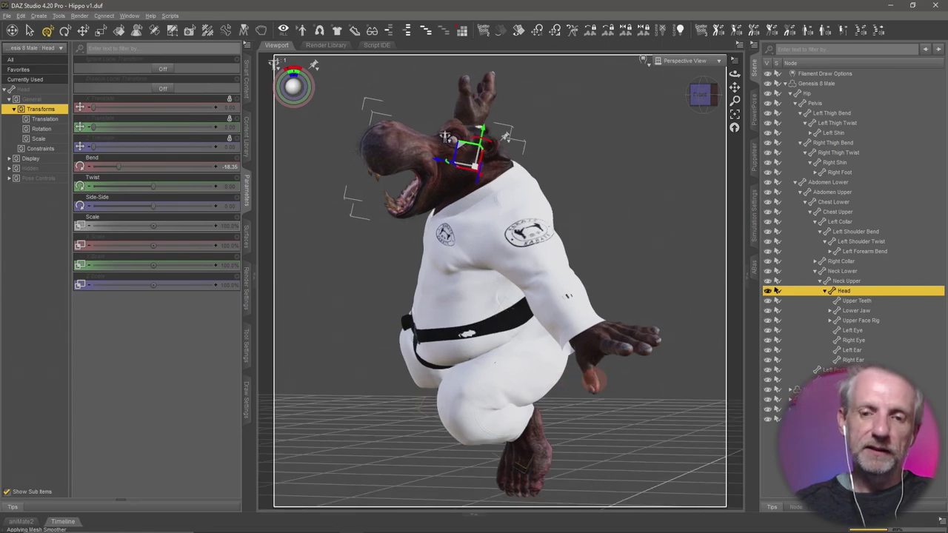
Orbit and zoom to a front three-quarter view of the fully dressed hippo.
alt+drag(518, 326, 548, 332)
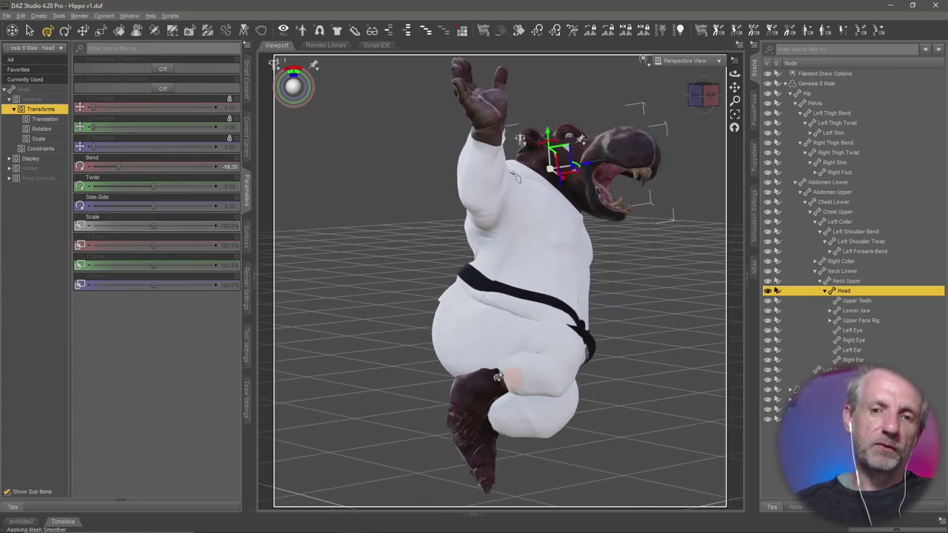
alt+drag(578, 367, 574, 337)
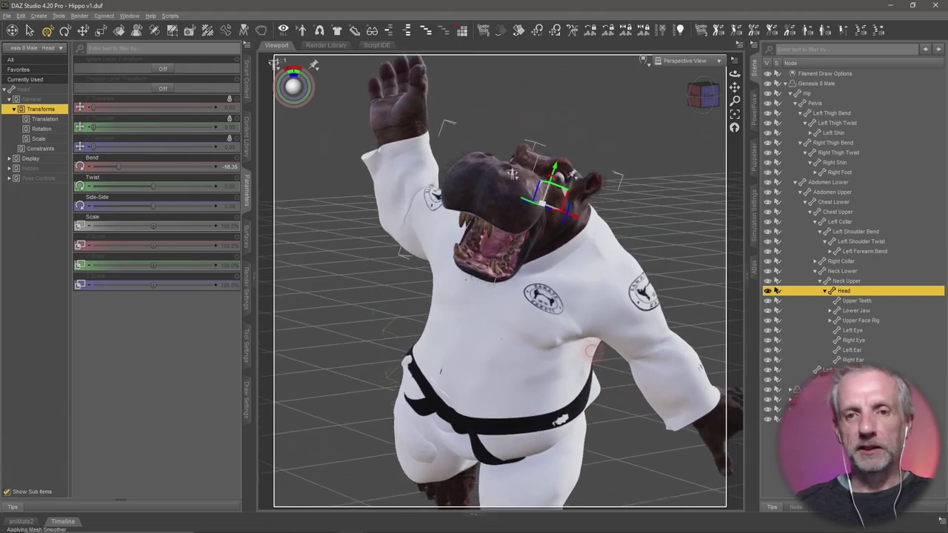
scroll(575, 340, up, 3)
scroll(575, 340, up, 2)
scroll(570, 337, up, 2)
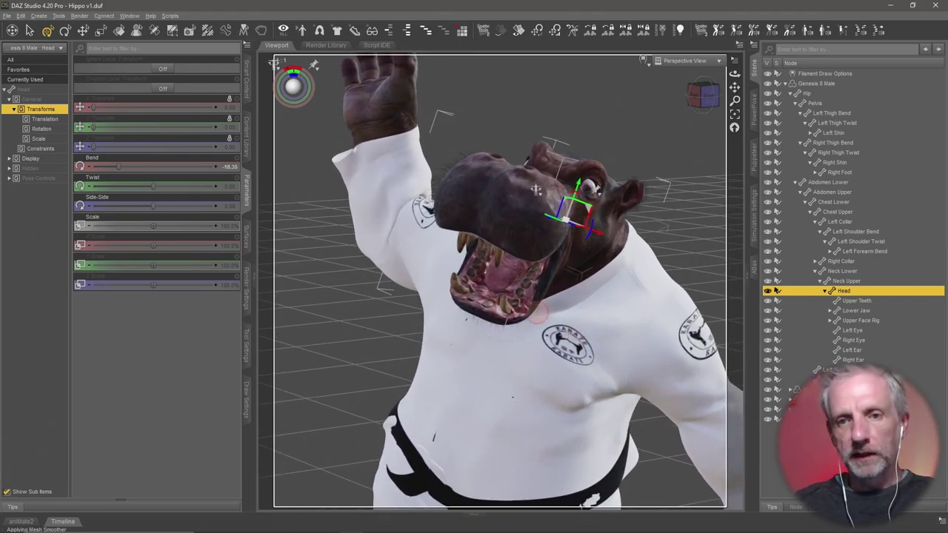
scroll(538, 317, up, 2)
click(696, 61)
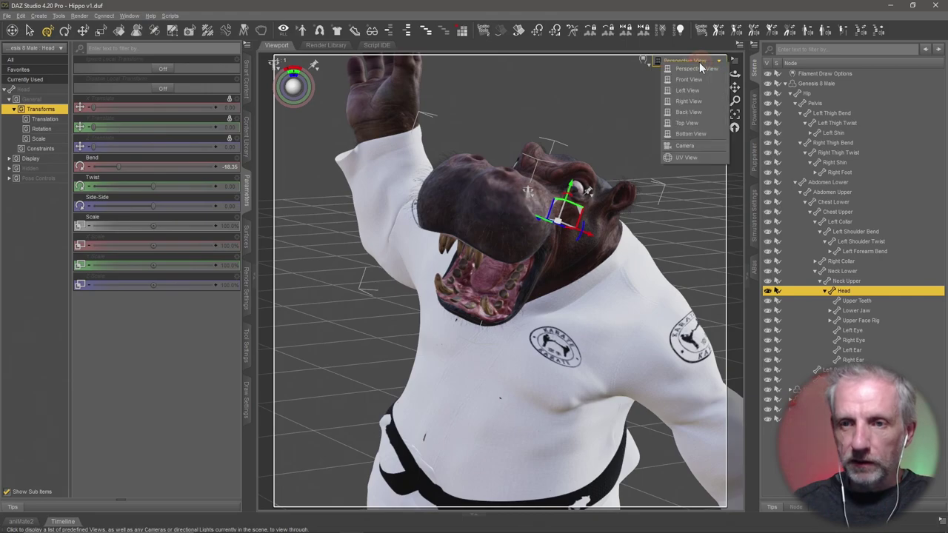
View through the scene Camera and expand the figure's node tree to list its clothing.
click(721, 148)
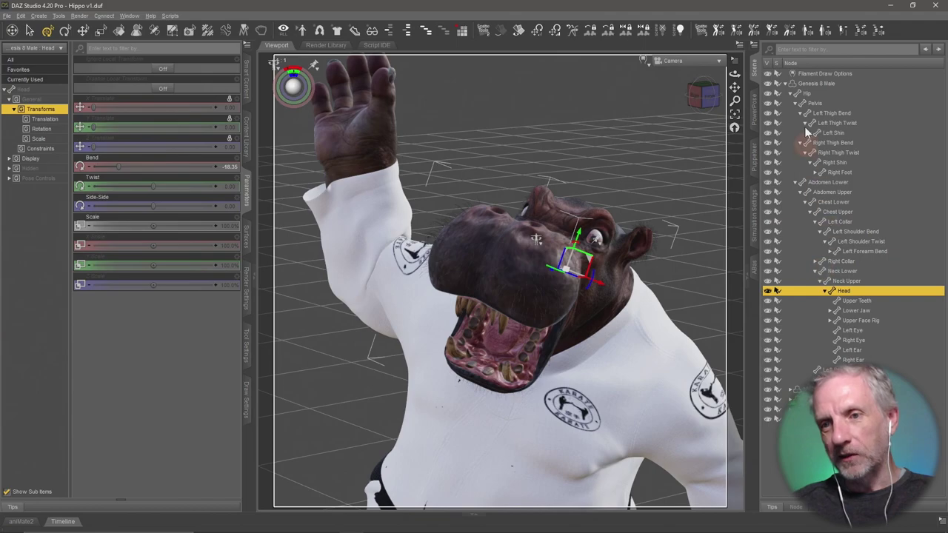
click(785, 83)
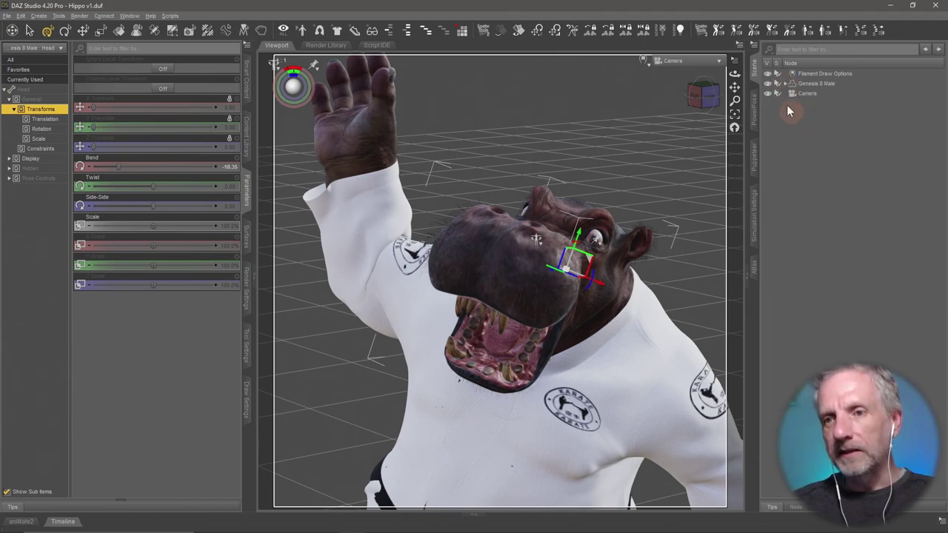
click(786, 84)
click(790, 94)
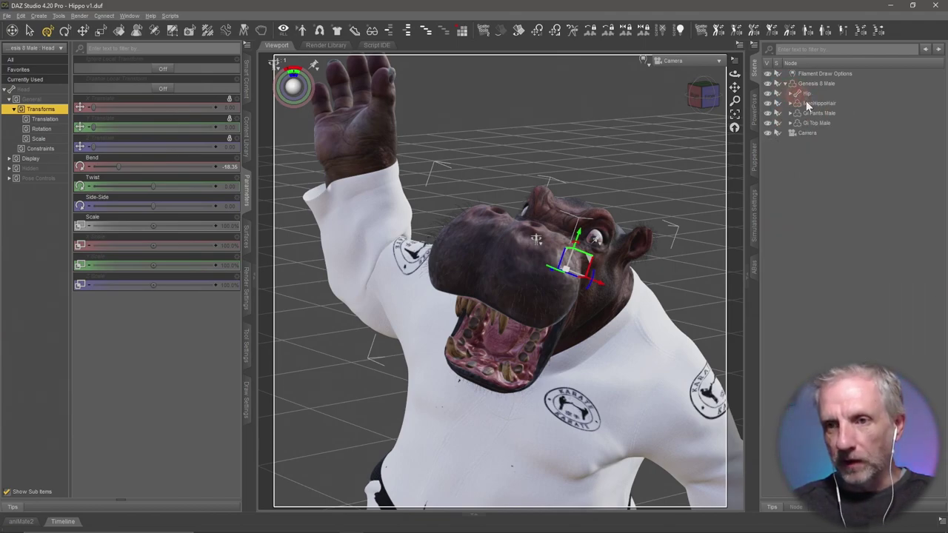
Hide Gi Top Male and select Genesis 8 Male to browse its Smart Content.
click(768, 123)
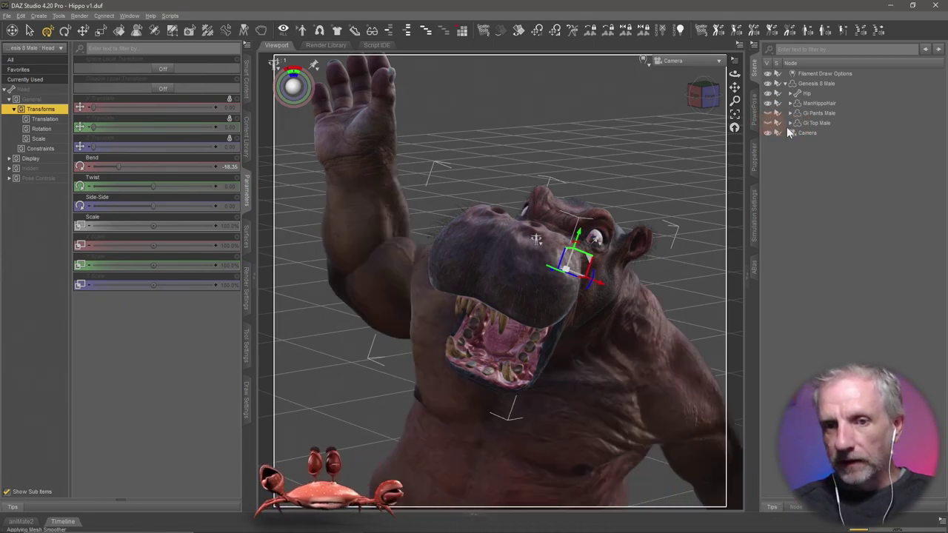
click(824, 83)
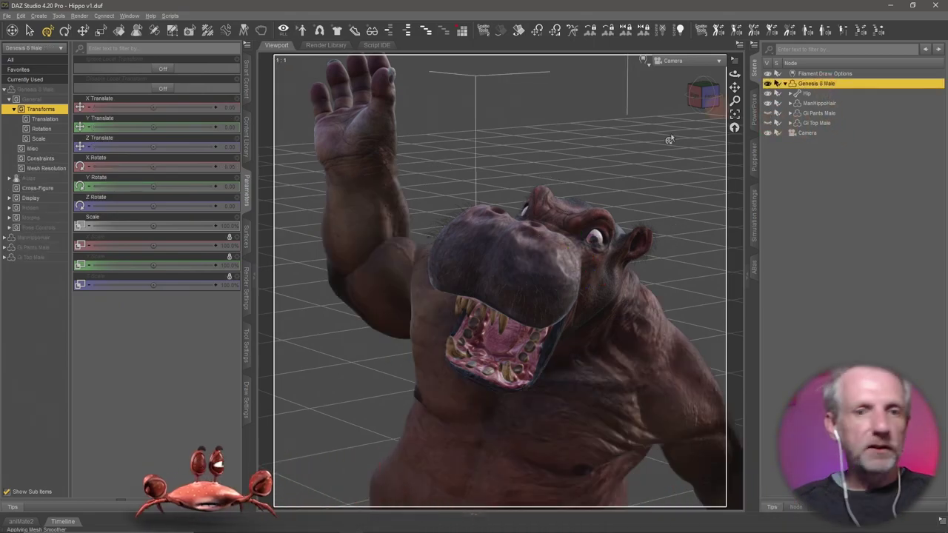
click(248, 80)
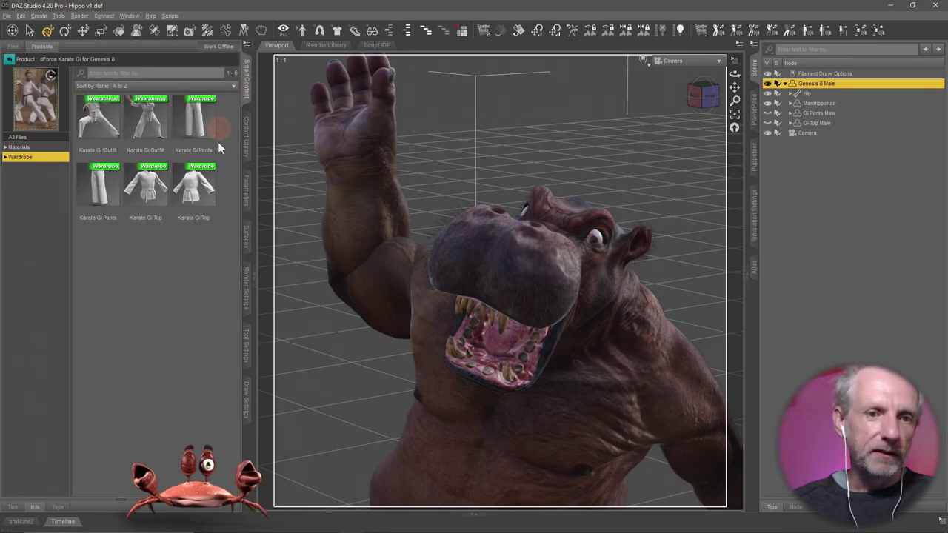
Scroll through all the Karate Gi files, then return to the Wardrobe product grid.
click(18, 137)
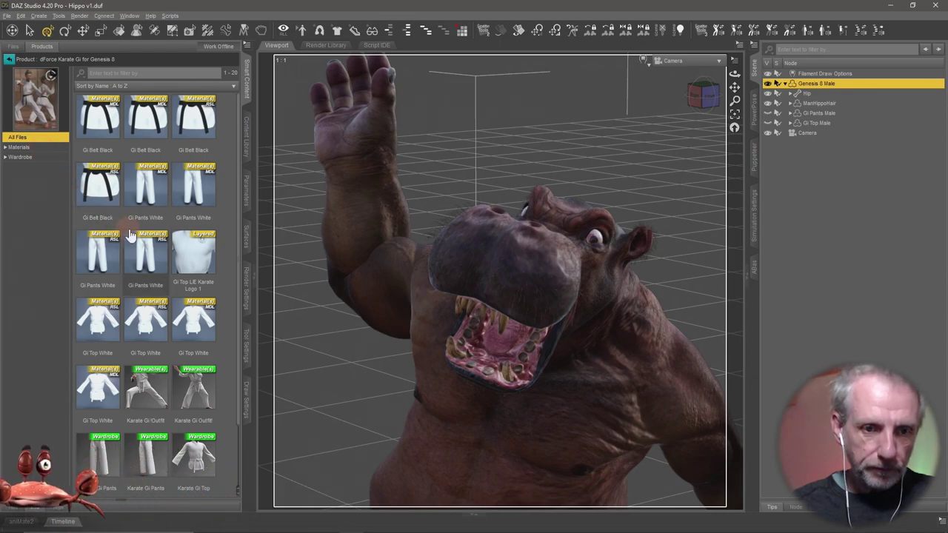
scroll(129, 236, down, 2)
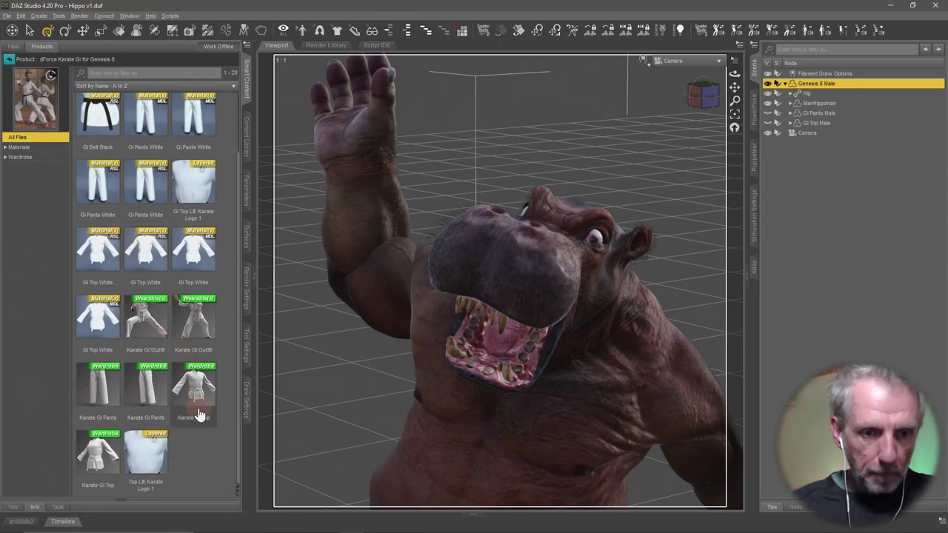
scroll(189, 356, up, 2)
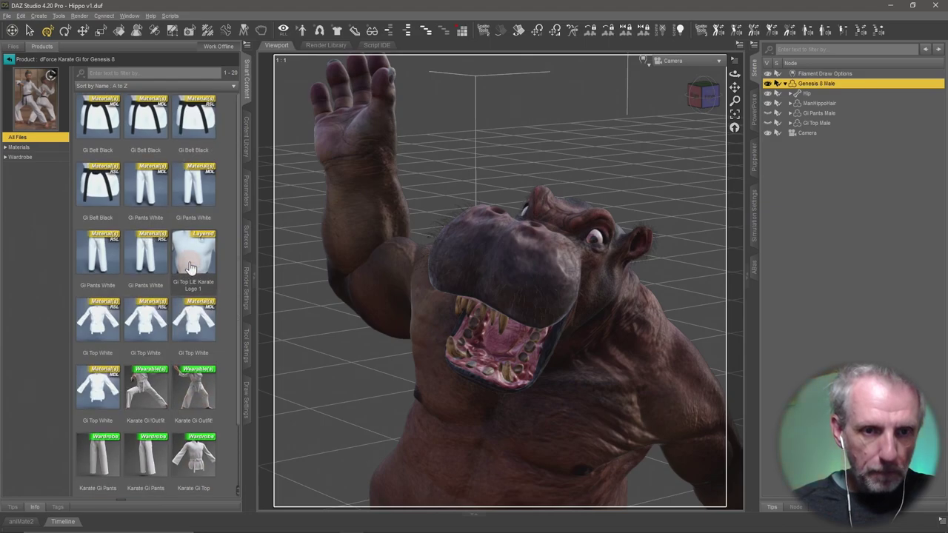
click(9, 58)
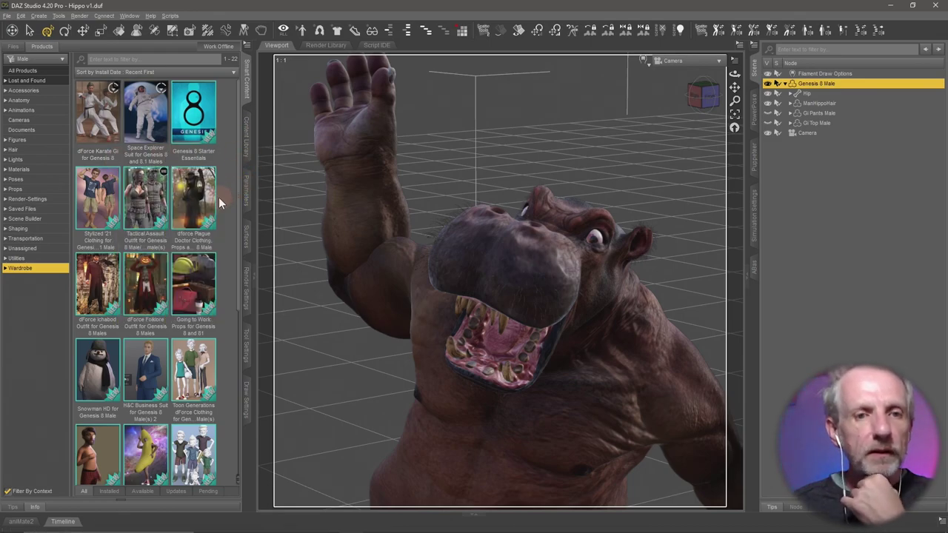
Load the Stylized Male Shirt from Stylized '21 Clothing, hide it, and return to products.
double_click(107, 208)
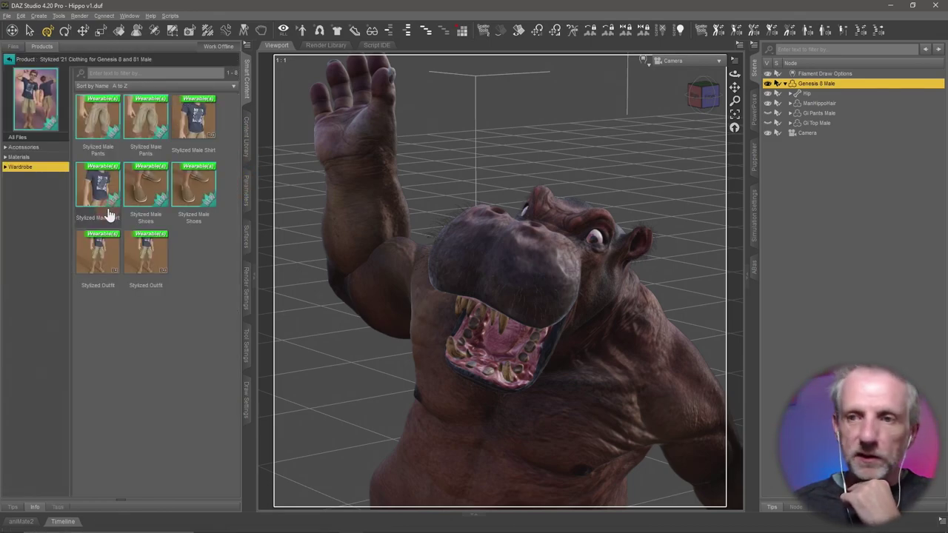
double_click(206, 132)
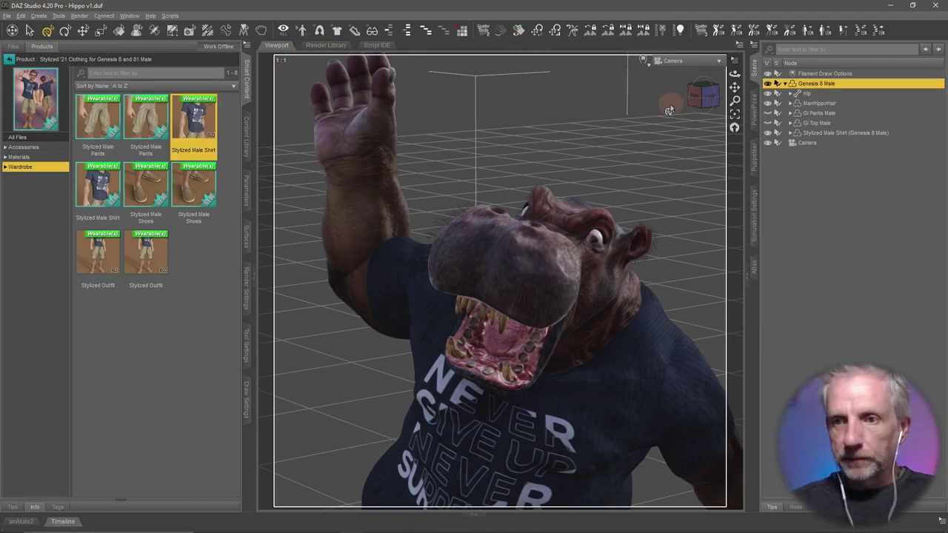
click(768, 133)
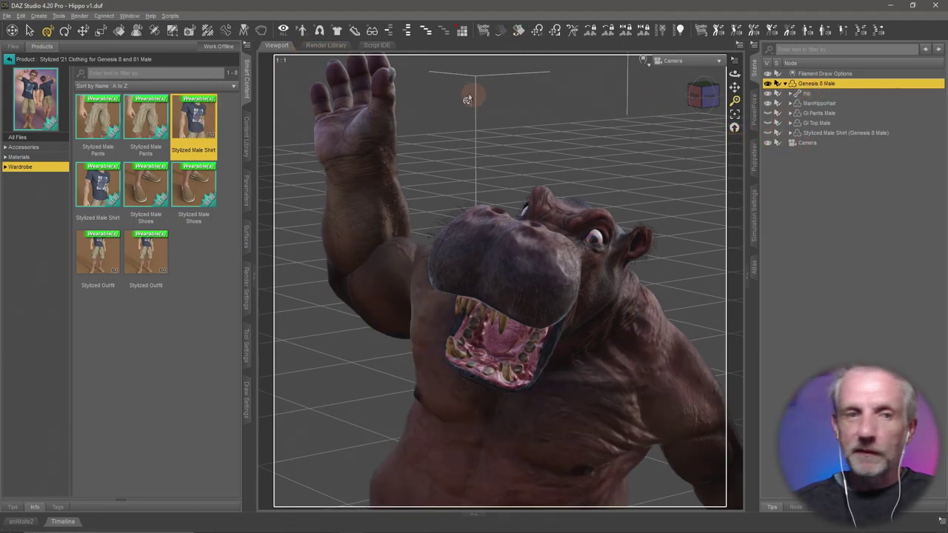
click(9, 64)
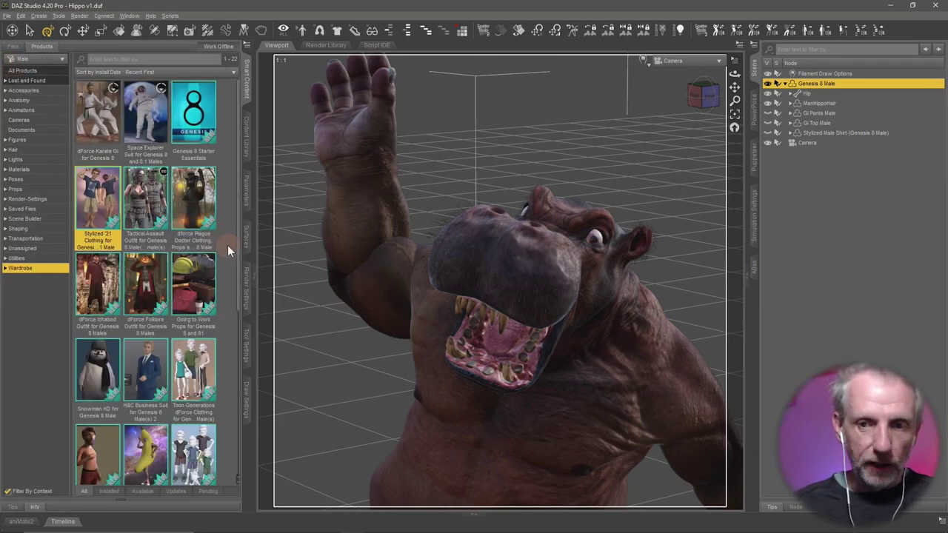
Load the black BSA Vest from H&C Business Suit onto the hippo.
scroll(228, 245, down, 3)
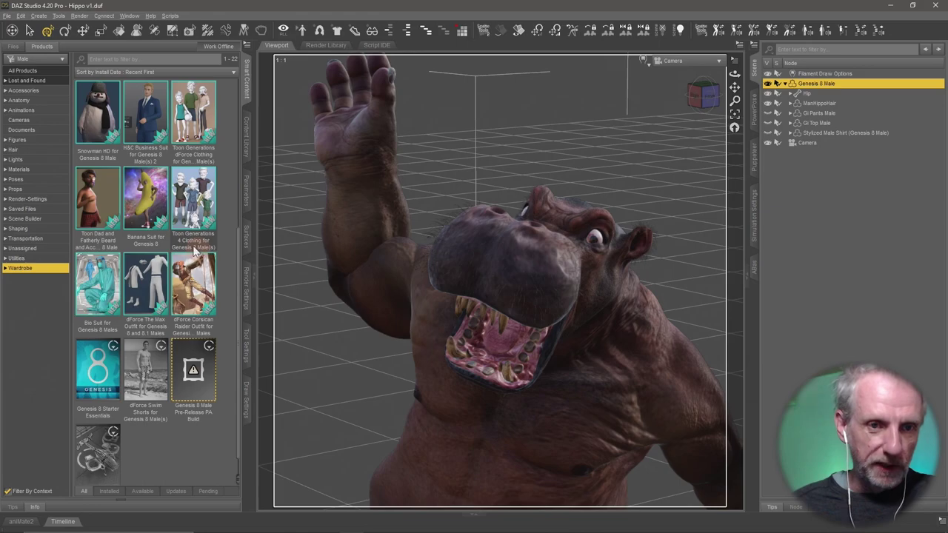
click(157, 130)
double_click(157, 126)
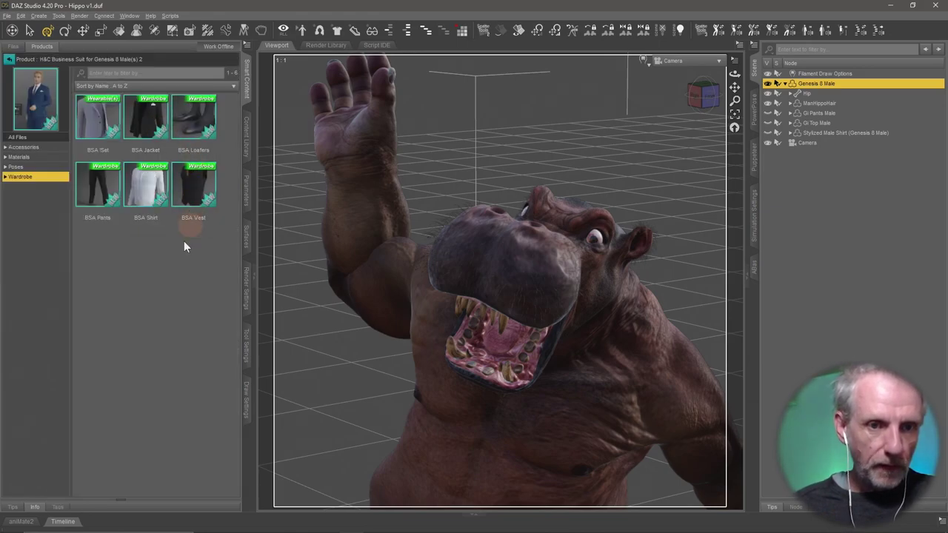
double_click(205, 201)
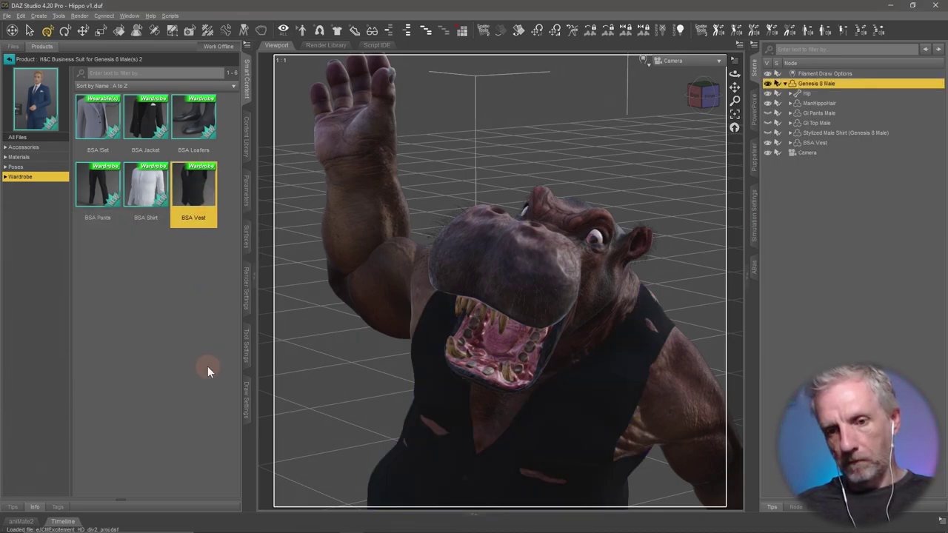
Show the suit's Iray material presets and select BSA Vest in the Scene pane.
click(19, 157)
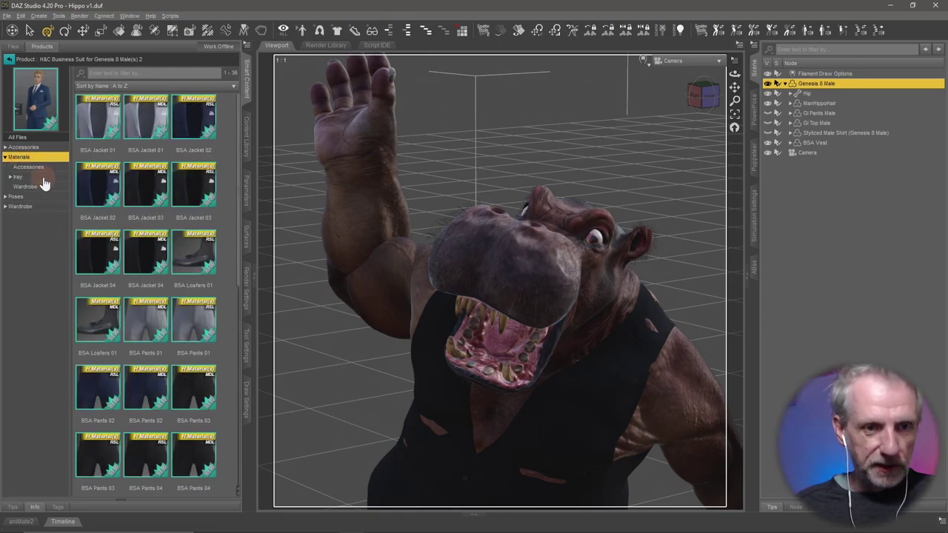
click(43, 177)
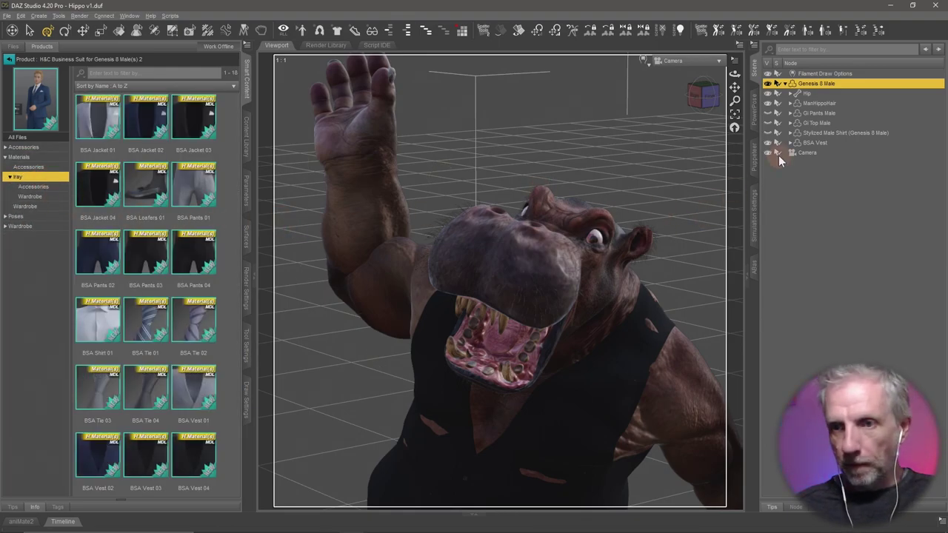
click(814, 142)
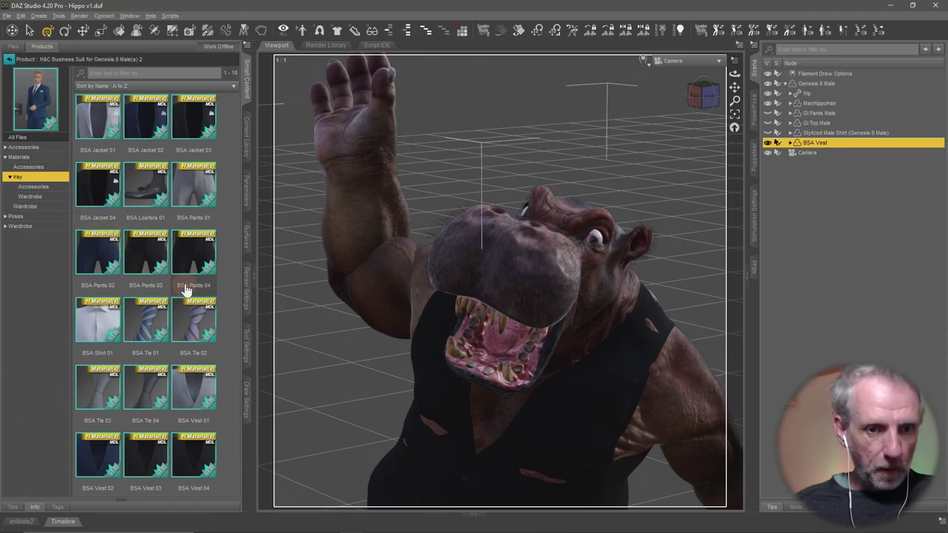
Filter Smart Content for 'vest' and apply the houndstooth BSA Vest 01 material.
click(159, 74)
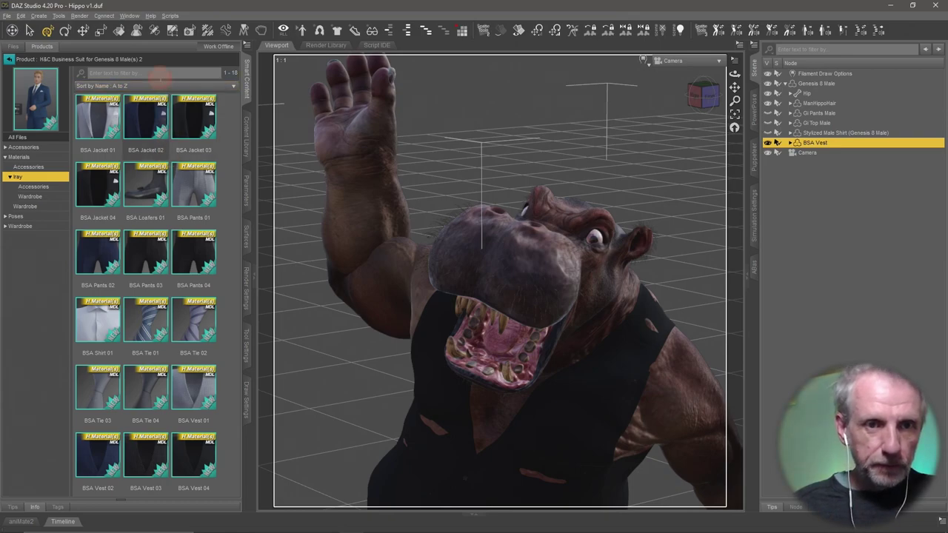
text(vest)
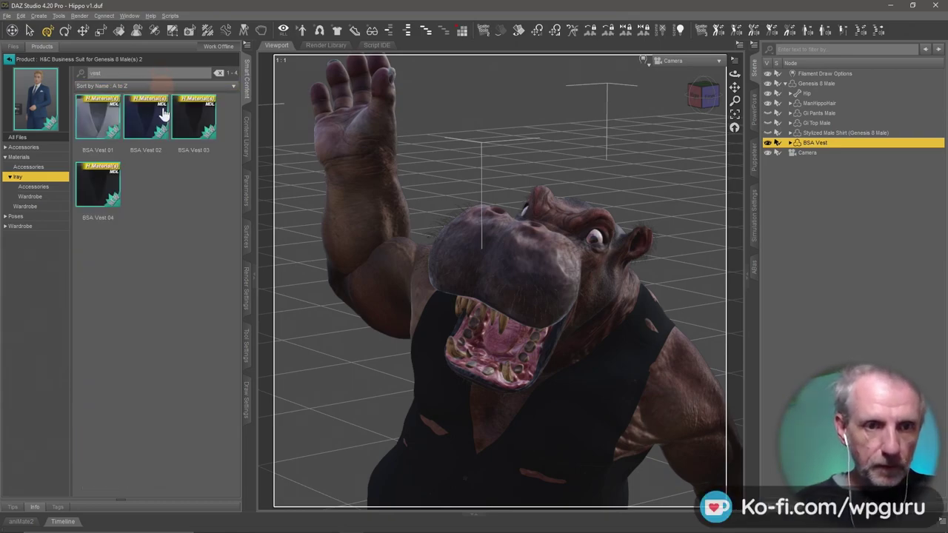
double_click(99, 122)
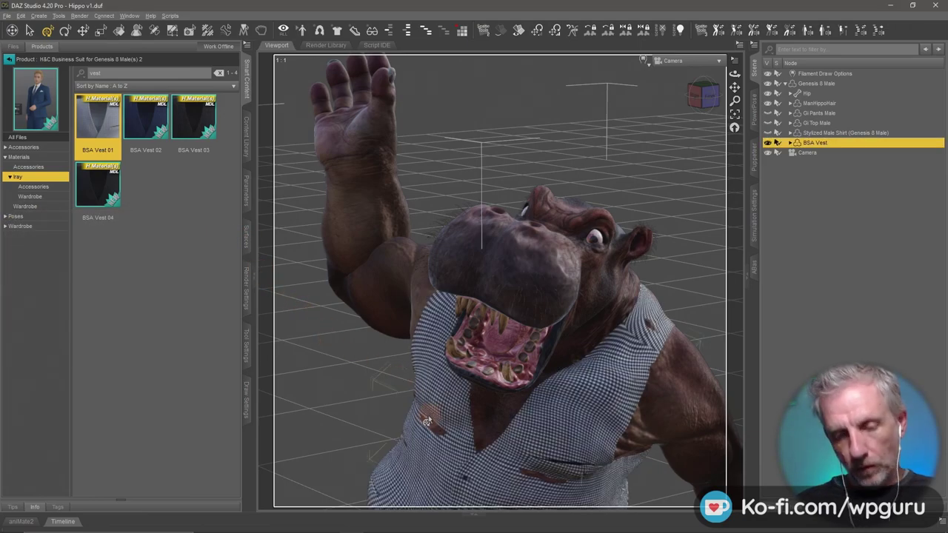
Switch the viewport to the free Perspective View.
click(552, 201)
click(710, 60)
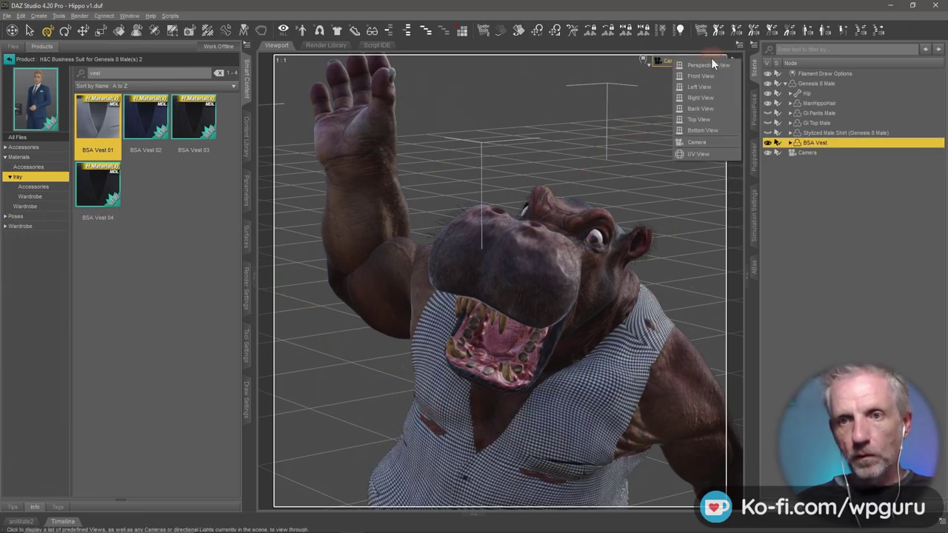
click(704, 66)
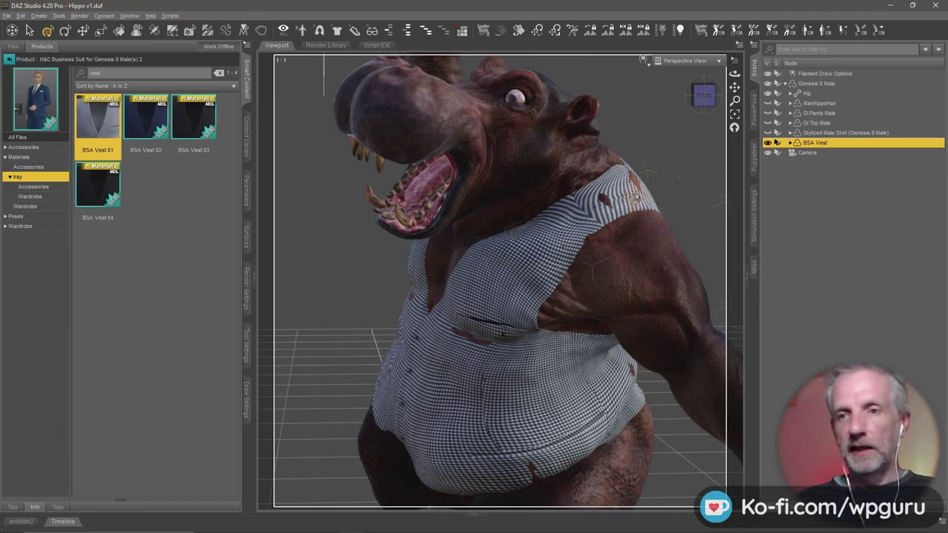
click(756, 208)
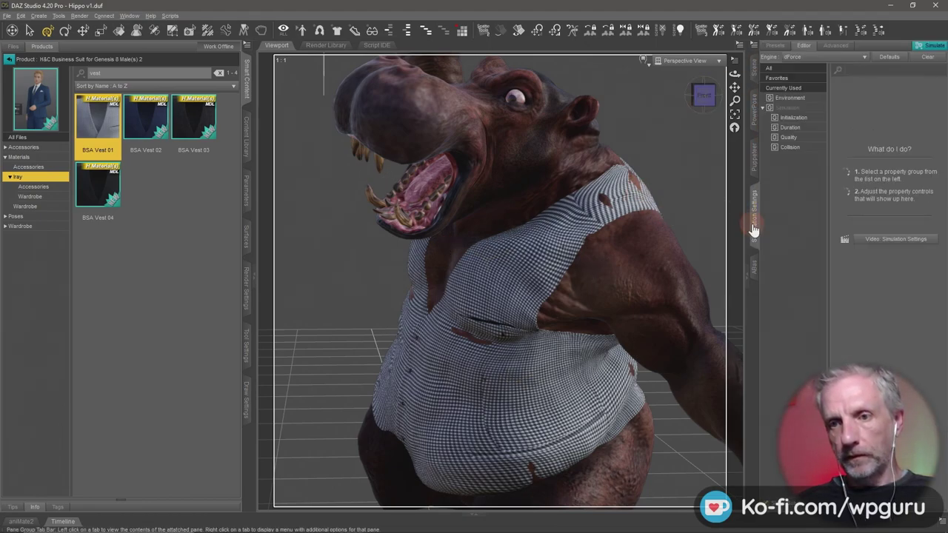
click(935, 47)
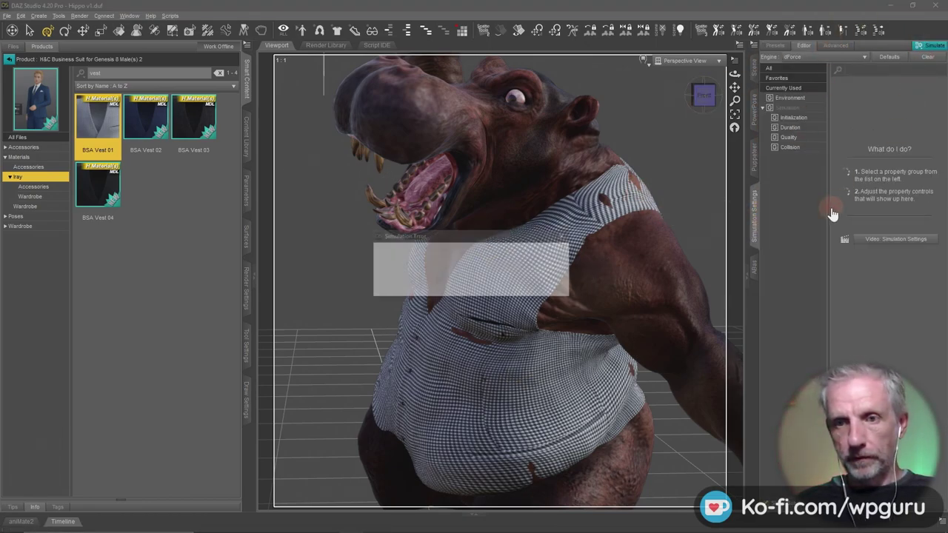
click(474, 290)
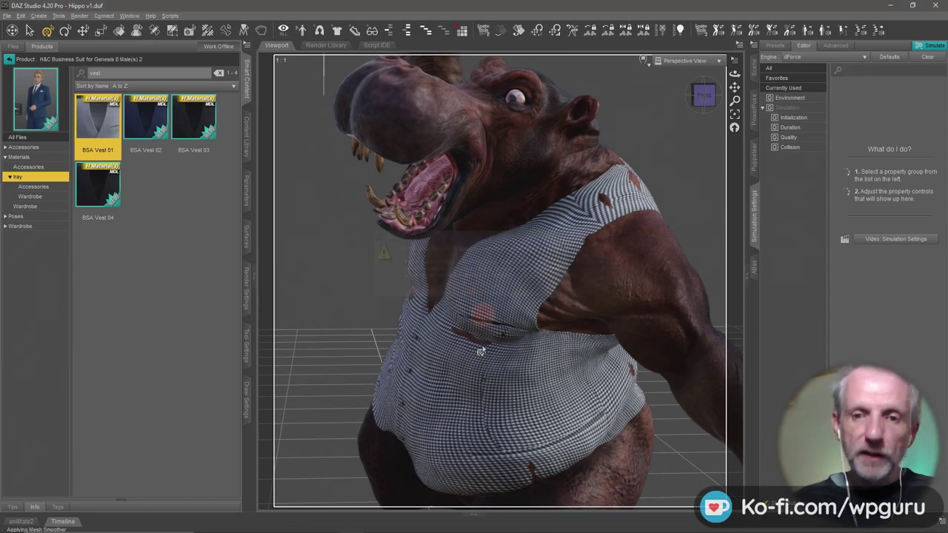
mouse_move(444, 379)
alt+mouse_down()
mouse_move(489, 378)
mouse_move(411, 341)
mouse_move(488, 348)
mouse_move(459, 273)
mouse_move(442, 382)
alt+mouse_up()
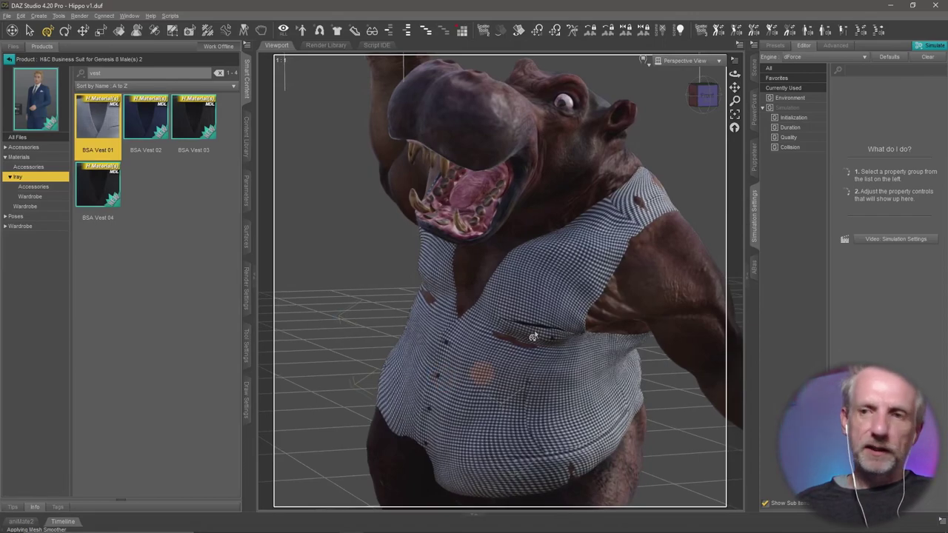
click(754, 71)
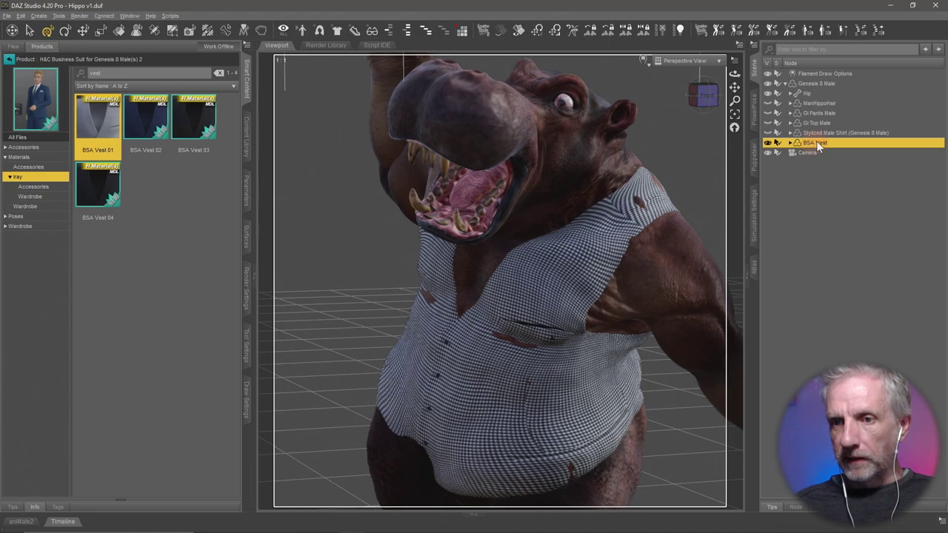
Delete the BSA Vest, then briefly show and re-hide the Stylized Male Shirt.
key(Delete)
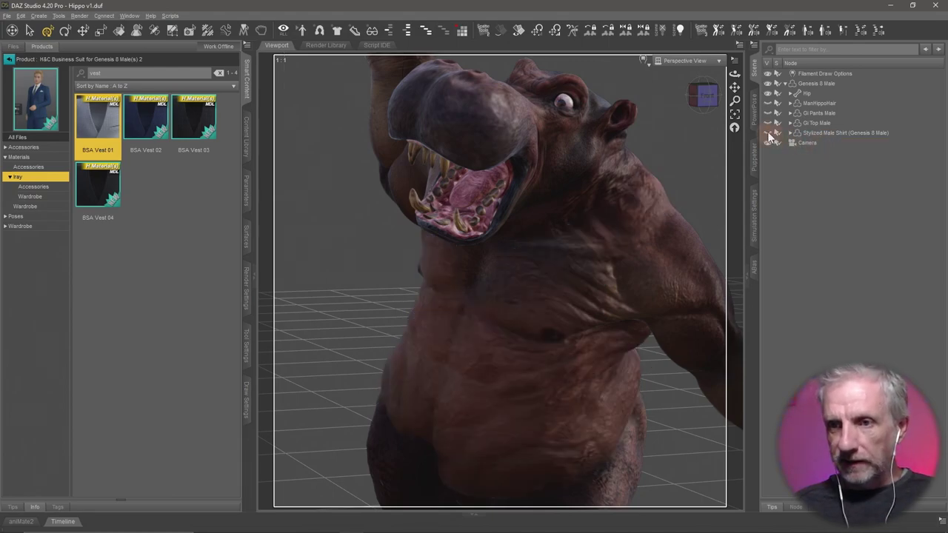
click(767, 132)
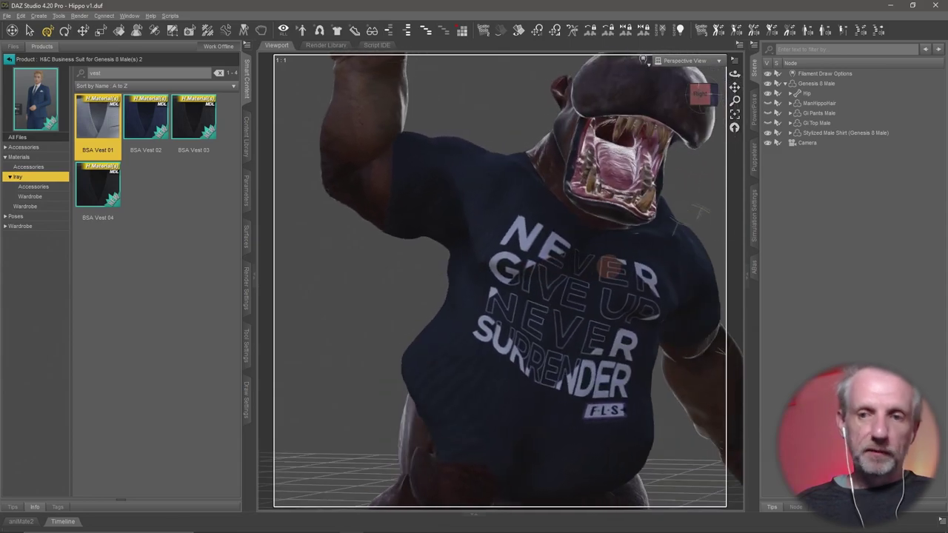
alt+drag(608, 267, 611, 272)
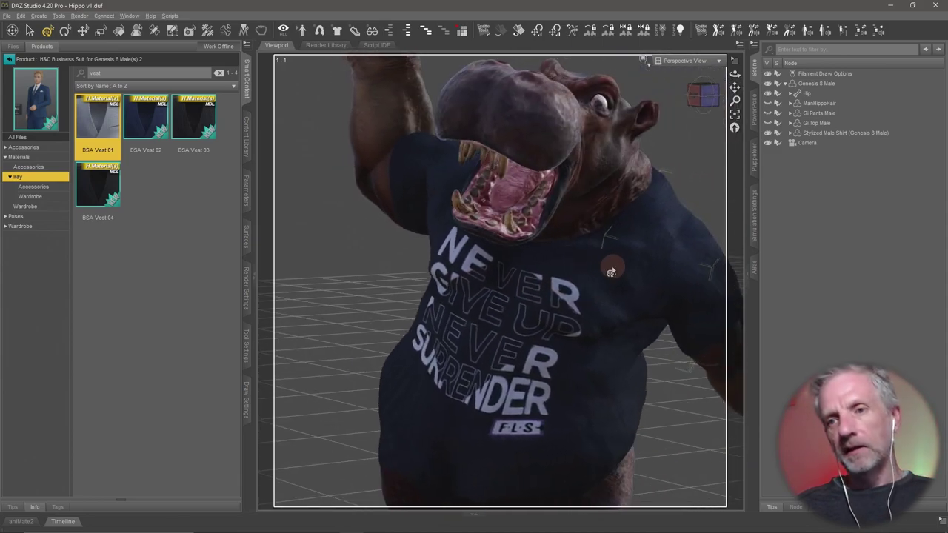
click(767, 132)
Delete the Stylized Male Shirt and zoom in on the gi top over the torso.
click(825, 132)
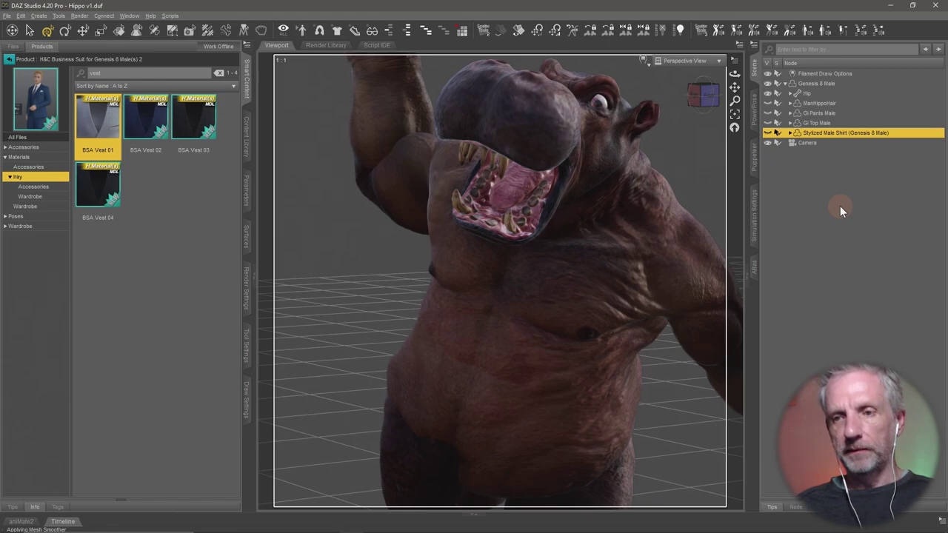
key(Delete)
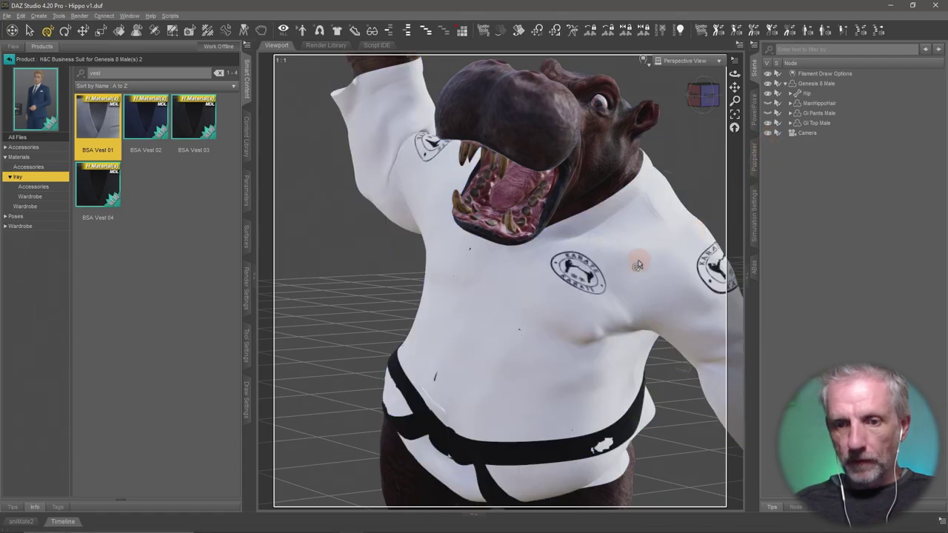
alt+drag(638, 265, 639, 259)
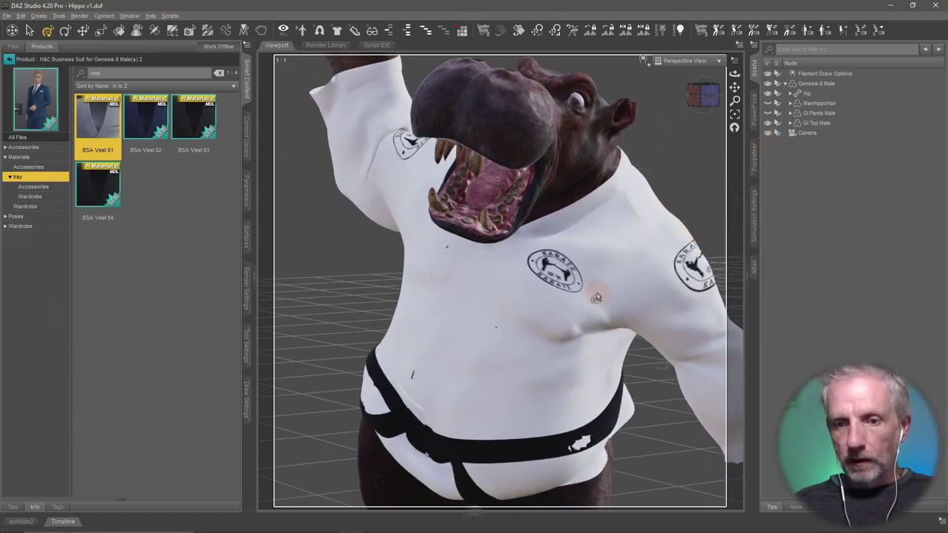
alt+drag(596, 297, 596, 294)
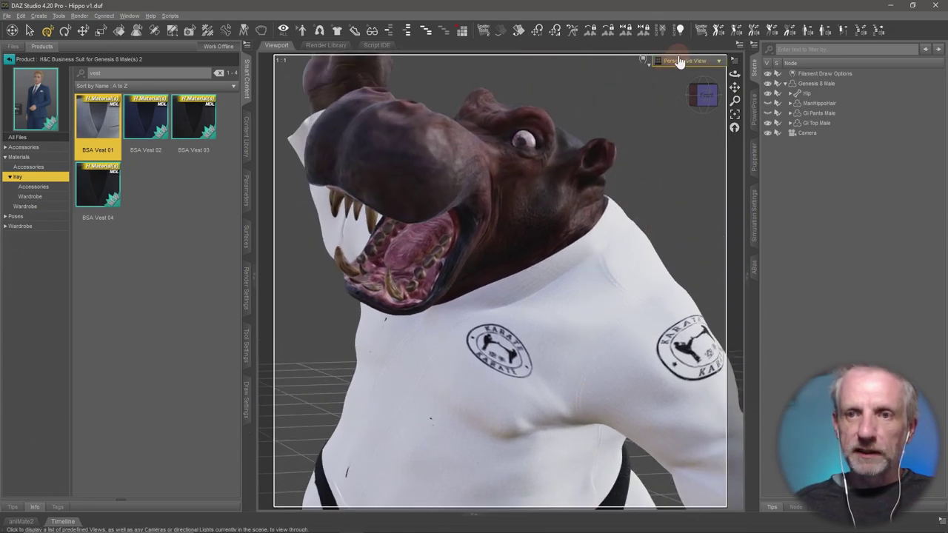
Switch the viewport to the scene Camera and select the Camera node in Scene.
click(681, 61)
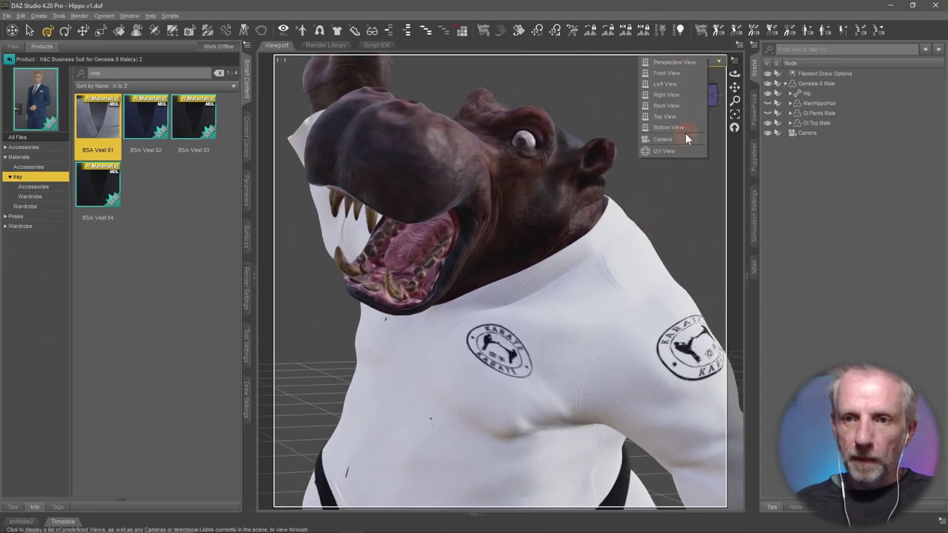
click(686, 138)
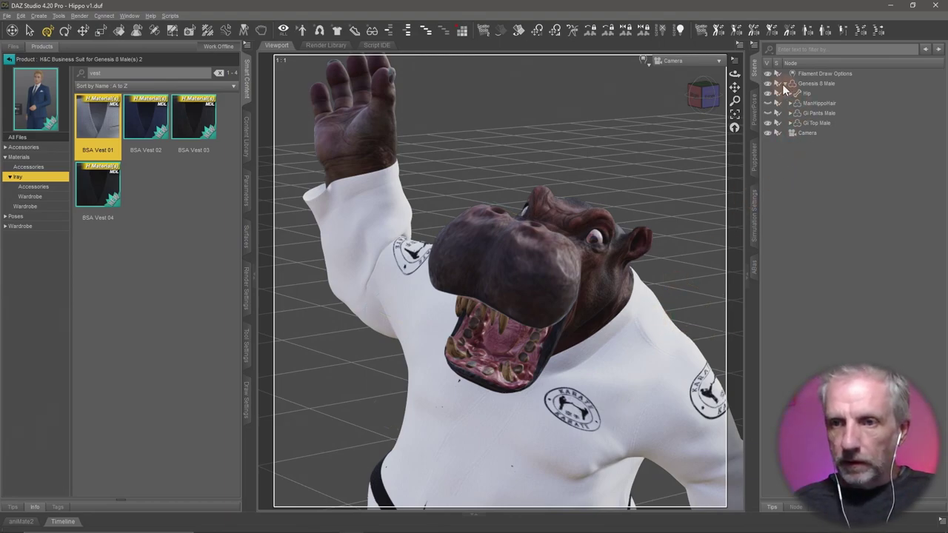
click(767, 104)
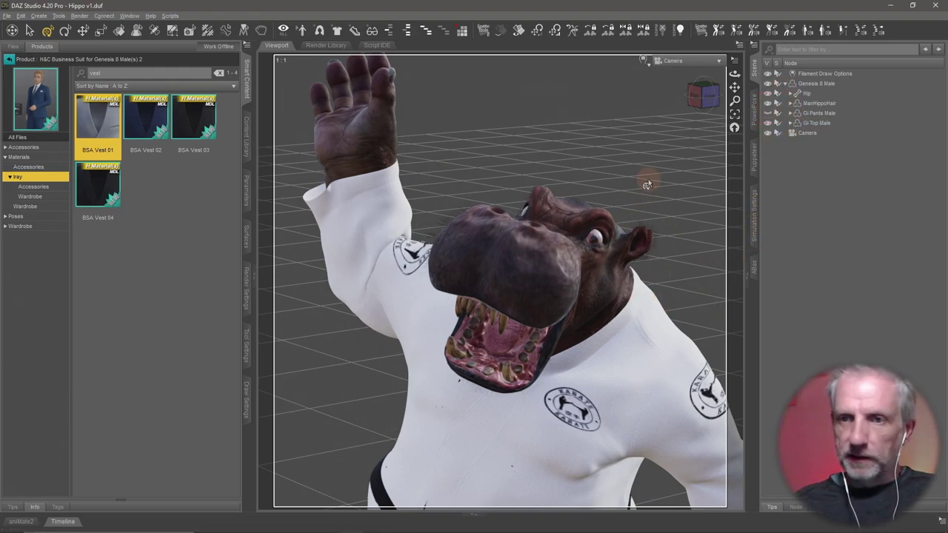
click(814, 134)
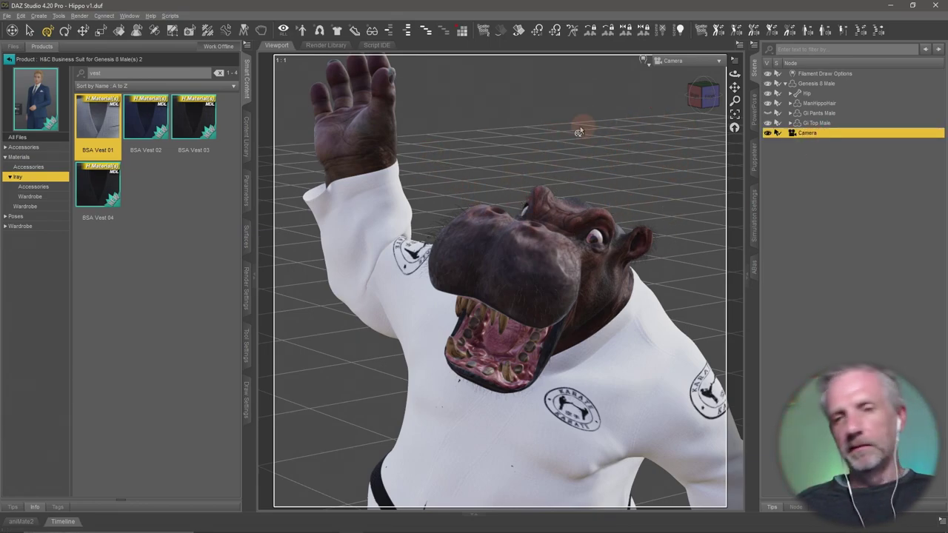
Unlock all of the scene camera's transform properties in Parameters.
click(246, 194)
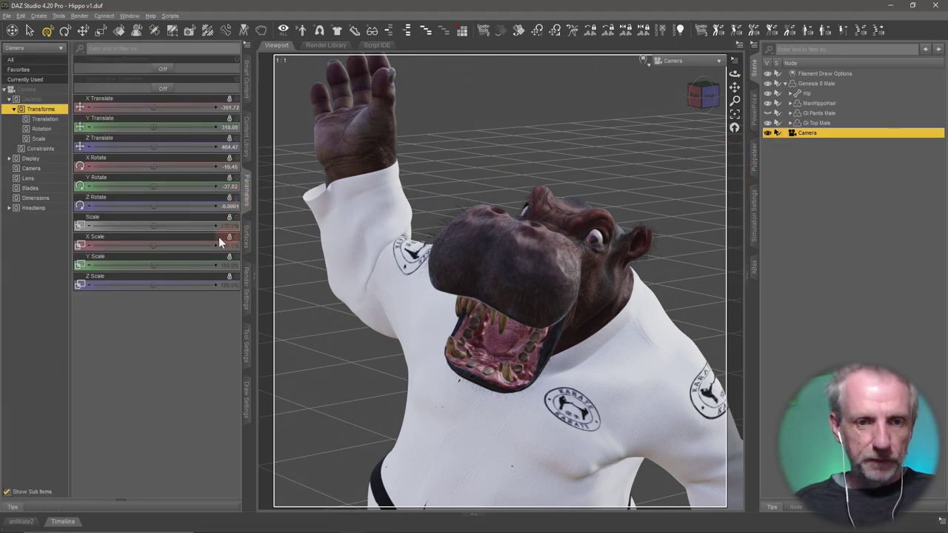
drag(193, 309, 209, 124)
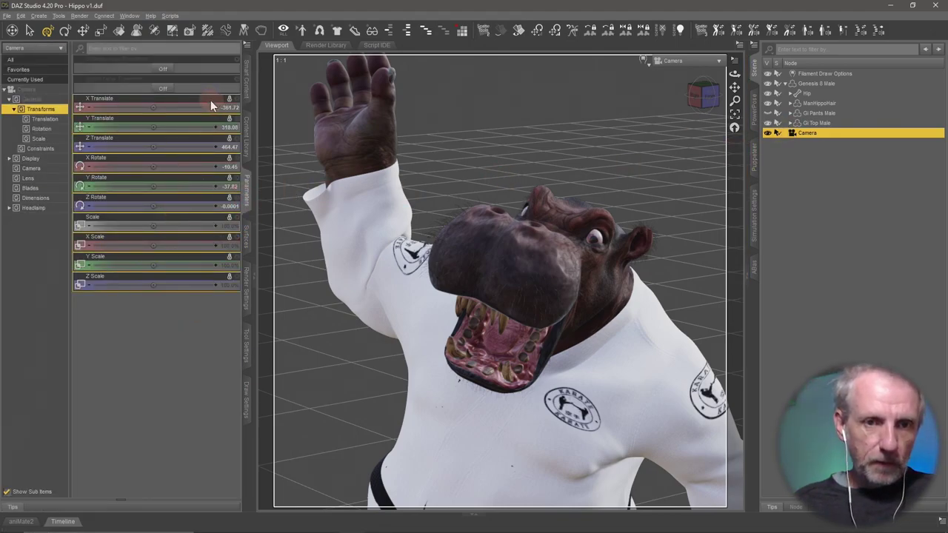
right_click(210, 100)
click(316, 182)
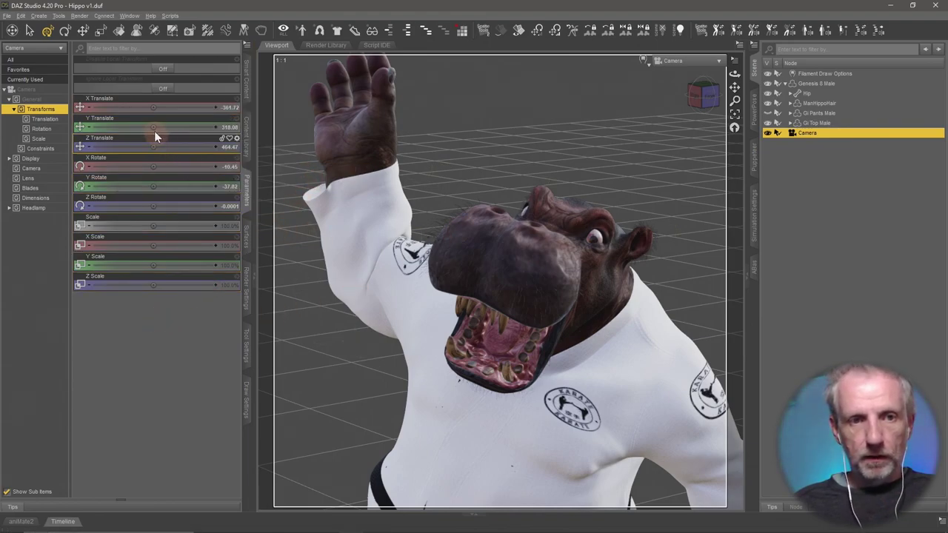
Reposition the camera to reframe the hippo (Y Rotate -36.44), then return to Perspective View.
drag(153, 127, 169, 126)
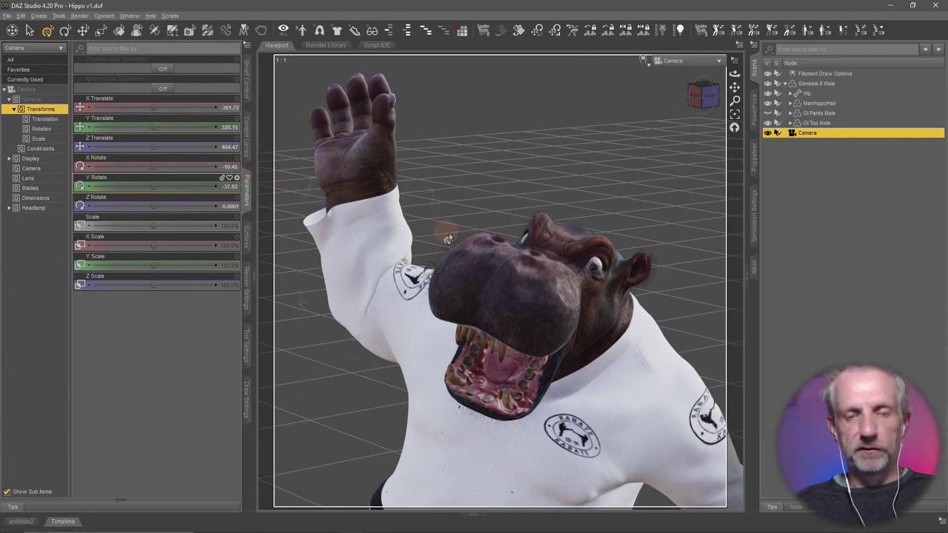
drag(447, 239, 638, 104)
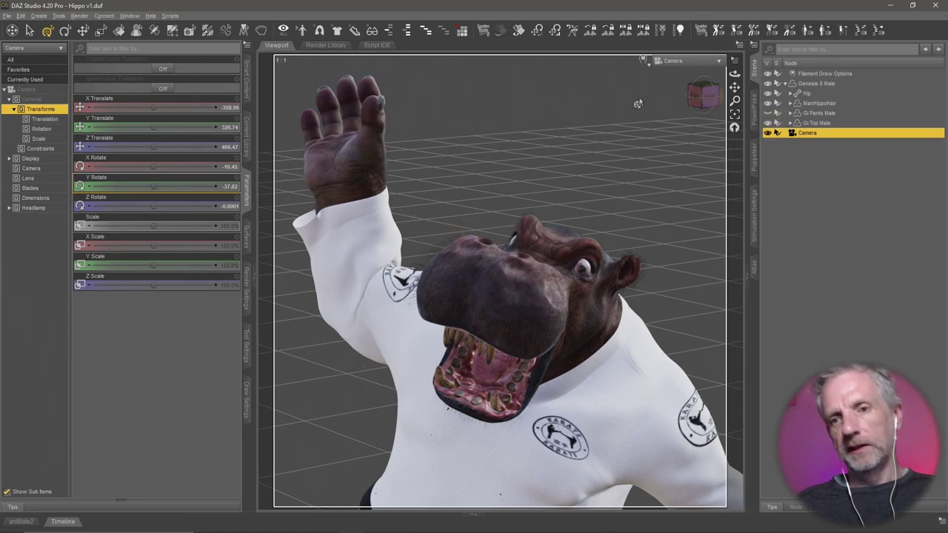
mouse_move(564, 162)
mouse_down()
mouse_move(563, 153)
mouse_move(576, 155)
mouse_up()
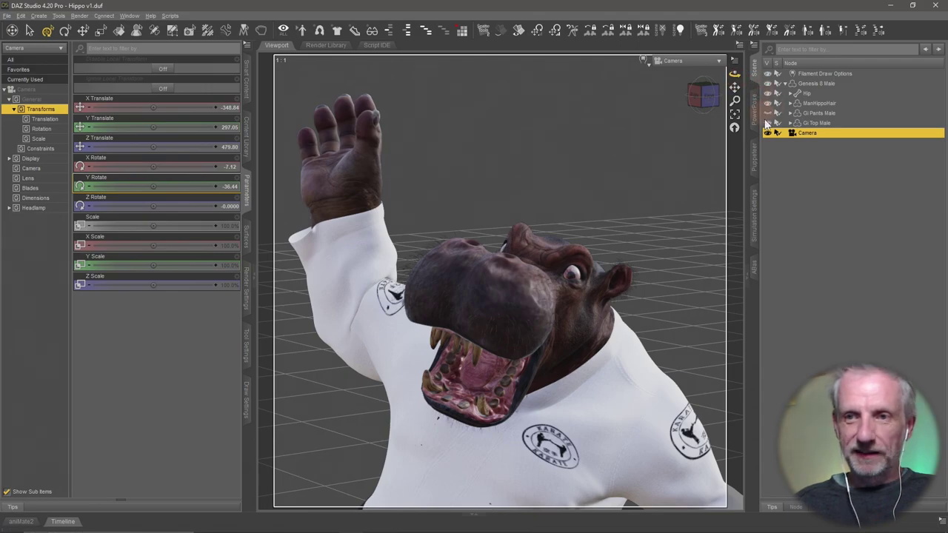
click(707, 69)
click(703, 70)
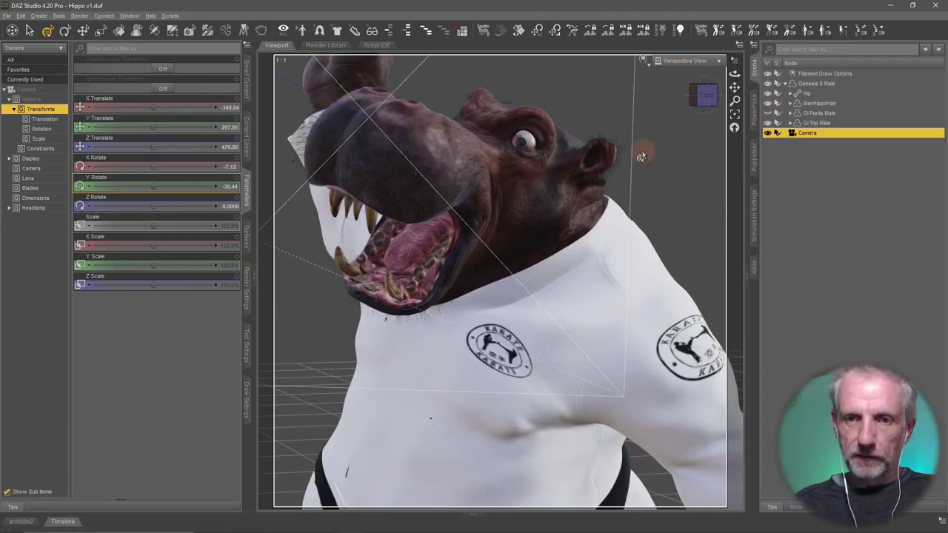
mouse_move(599, 165)
mouse_down()
mouse_move(610, 195)
mouse_move(624, 190)
mouse_move(588, 197)
mouse_up()
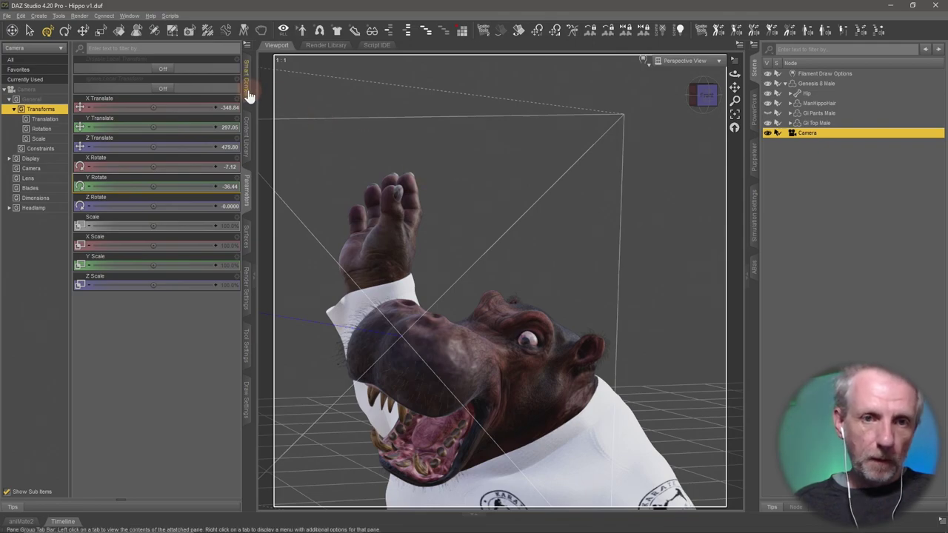
Turn off Filter By Context in Smart Content and scroll through the installed products.
click(247, 85)
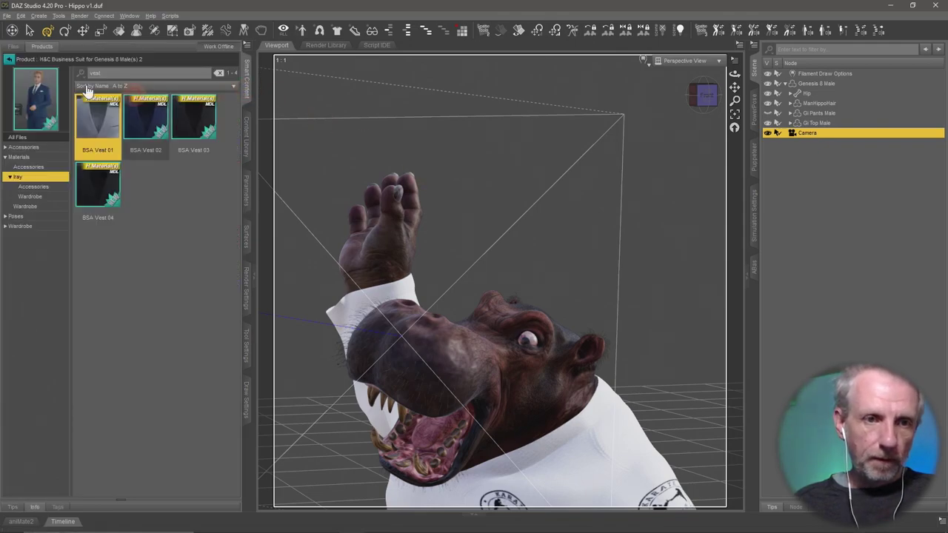
click(8, 61)
click(44, 92)
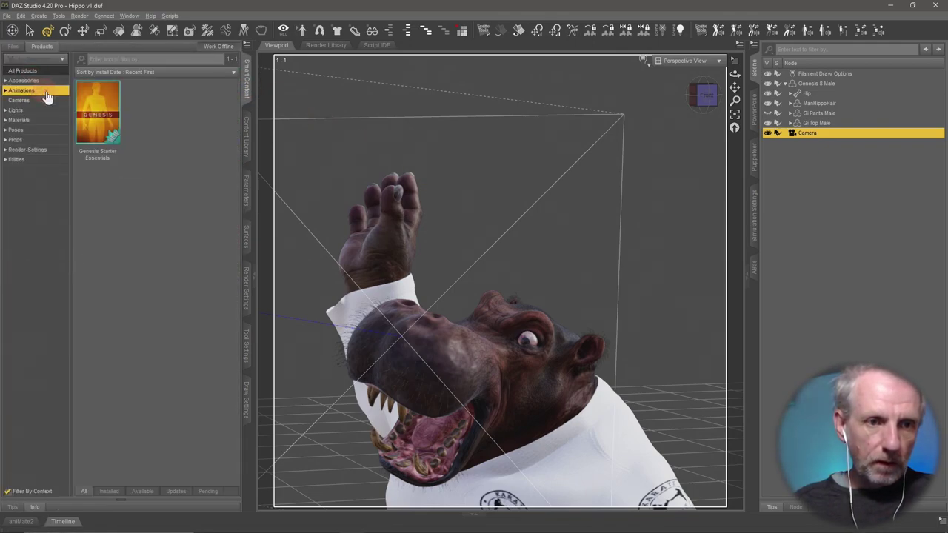
click(34, 80)
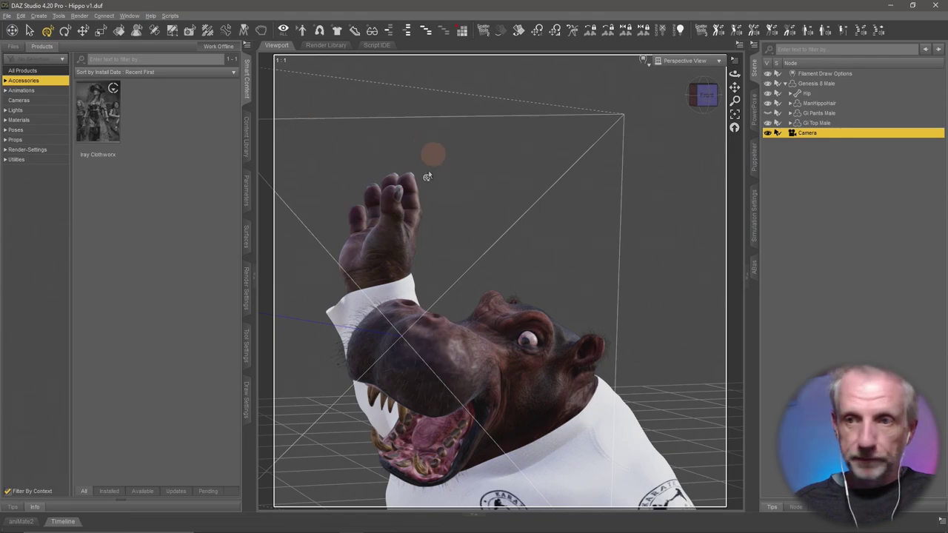
click(9, 493)
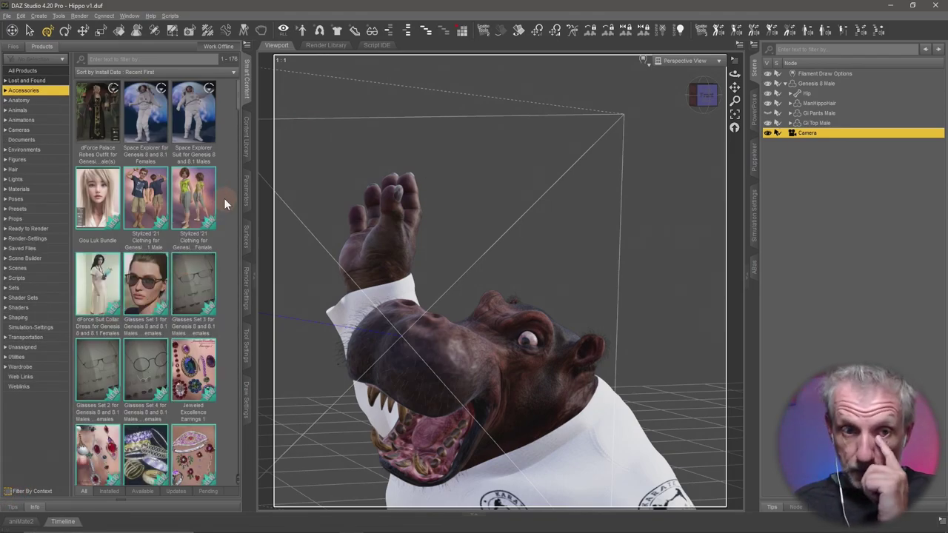
scroll(224, 198, down, 2)
scroll(224, 198, down, 3)
scroll(224, 198, down, 3)
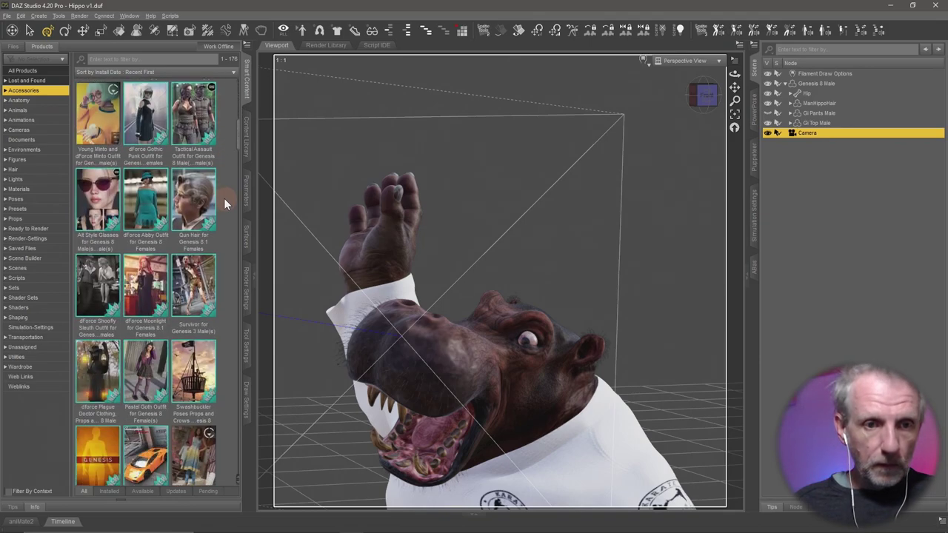
scroll(224, 198, down, 2)
scroll(223, 197, down, 2)
scroll(224, 198, down, 3)
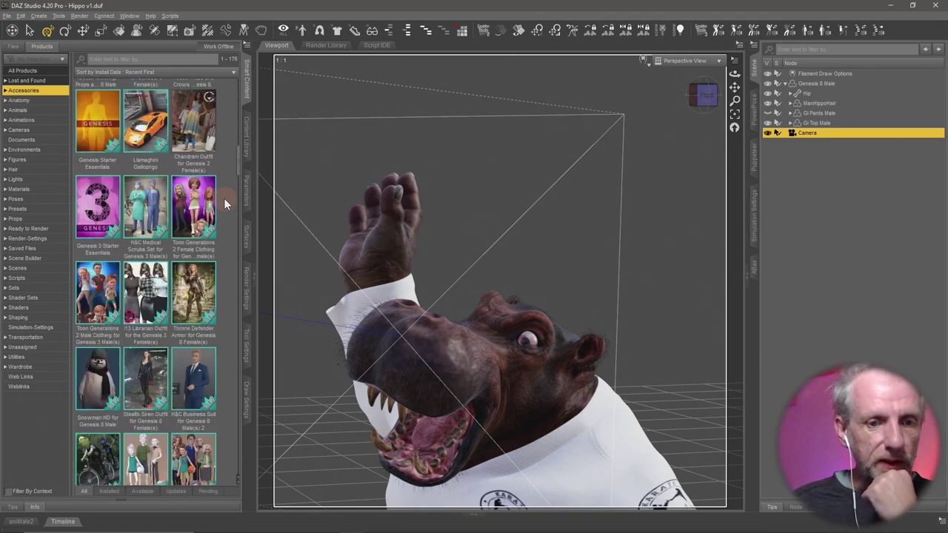
scroll(224, 198, down, 3)
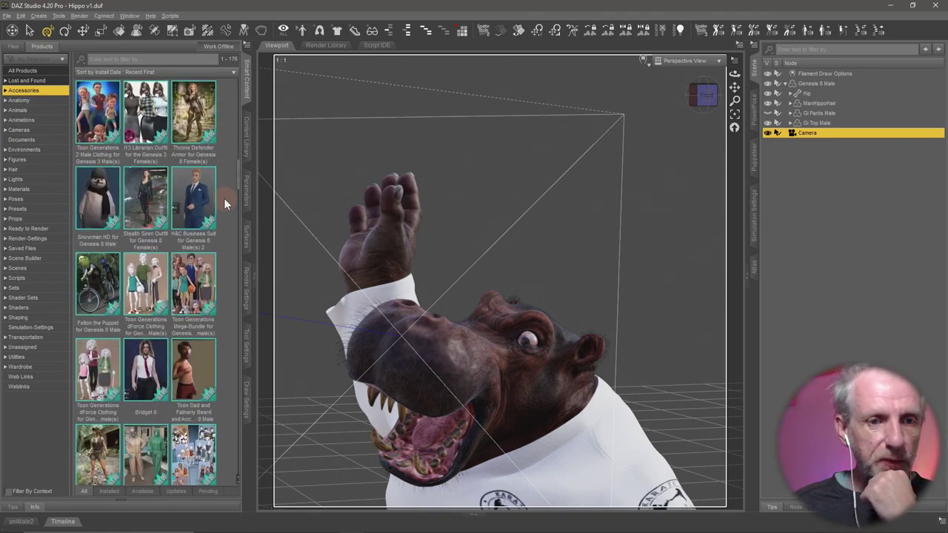
Open Snowman HD for Genesis 8 Male, list its Wardrobe items, and select Genesis 8 Male.
click(94, 205)
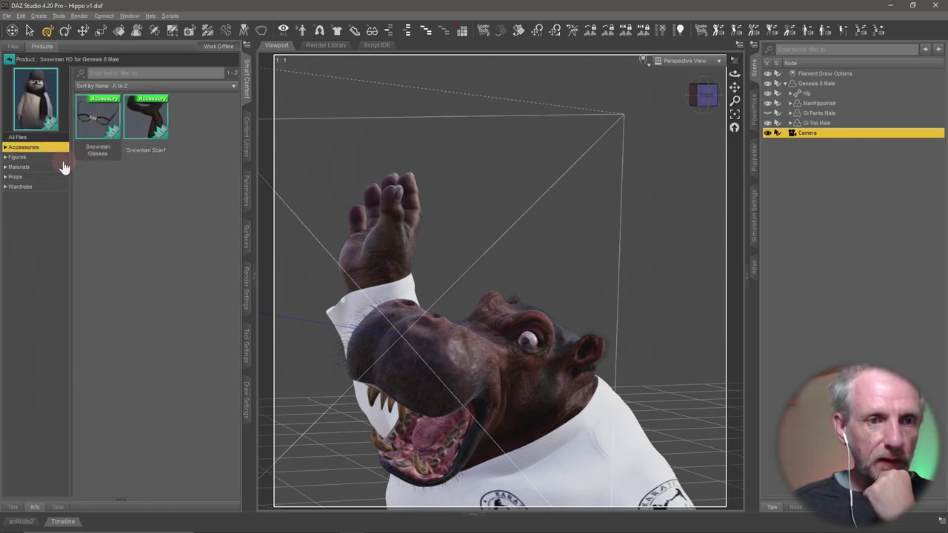
click(61, 157)
click(59, 168)
click(53, 178)
click(52, 186)
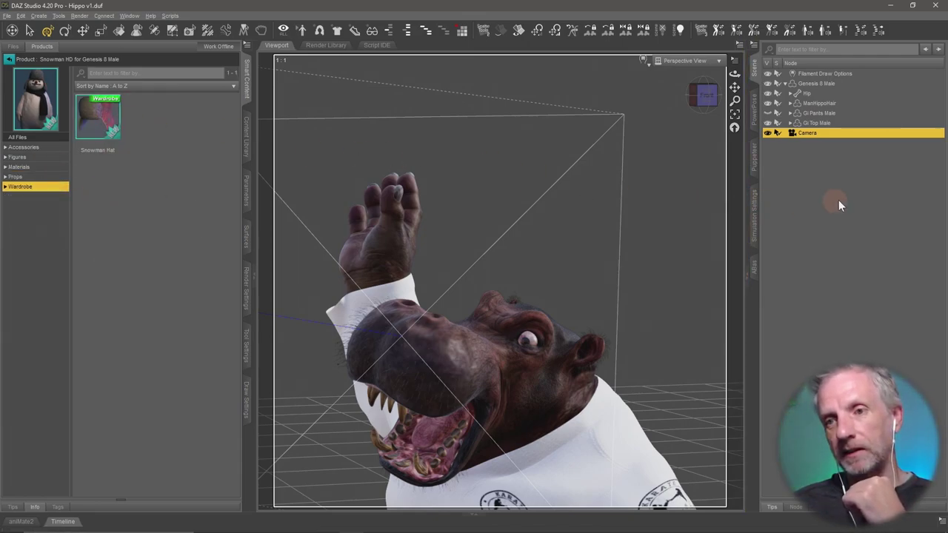
click(826, 85)
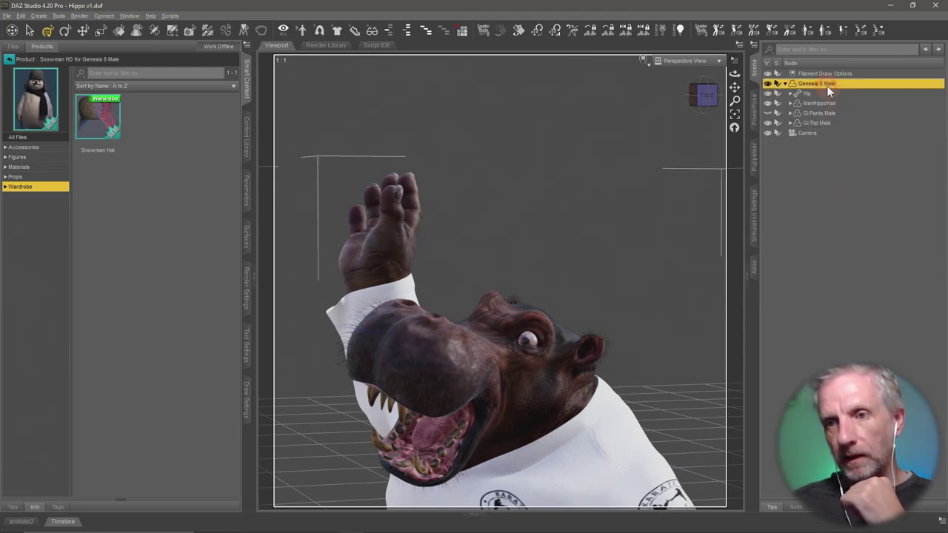
Load the Snowman Hat onto the hippo and select the hat4 node.
double_click(109, 122)
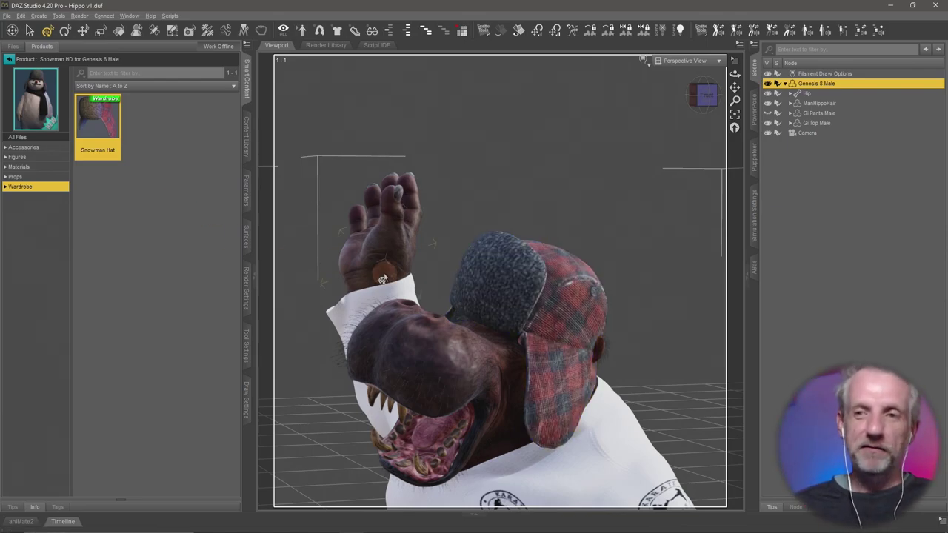
click(829, 123)
right_click(549, 297)
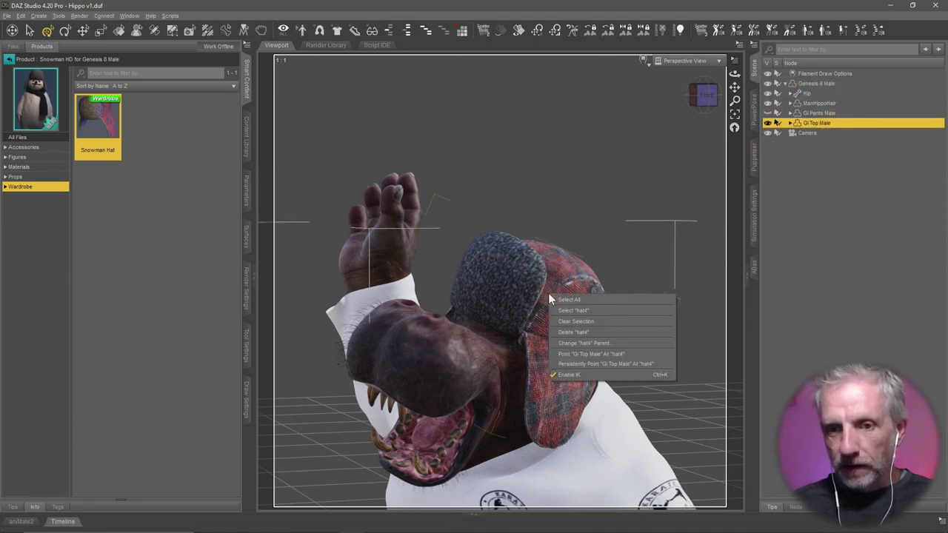
click(577, 311)
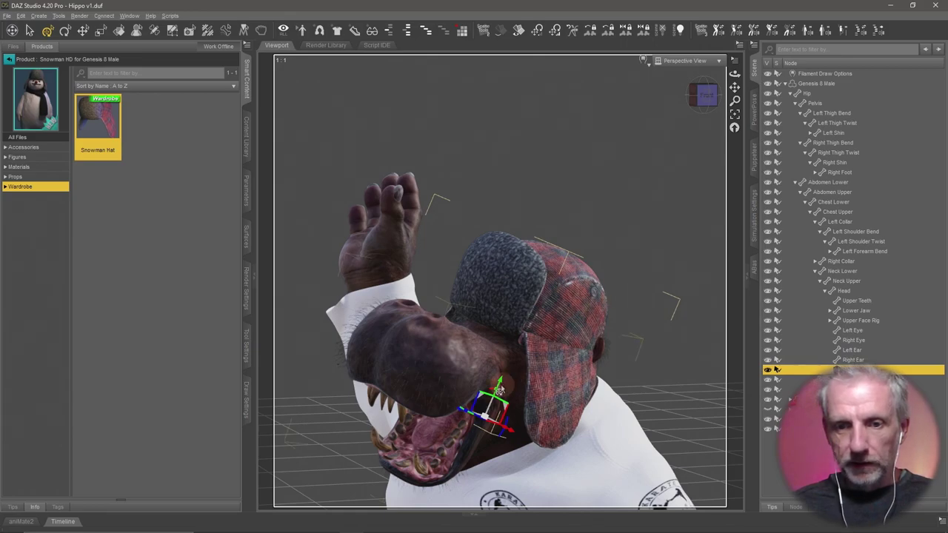
Raise and level the hat in Camera view to Y Translate 34.47 and Z Rotate 12.94.
drag(501, 377, 515, 259)
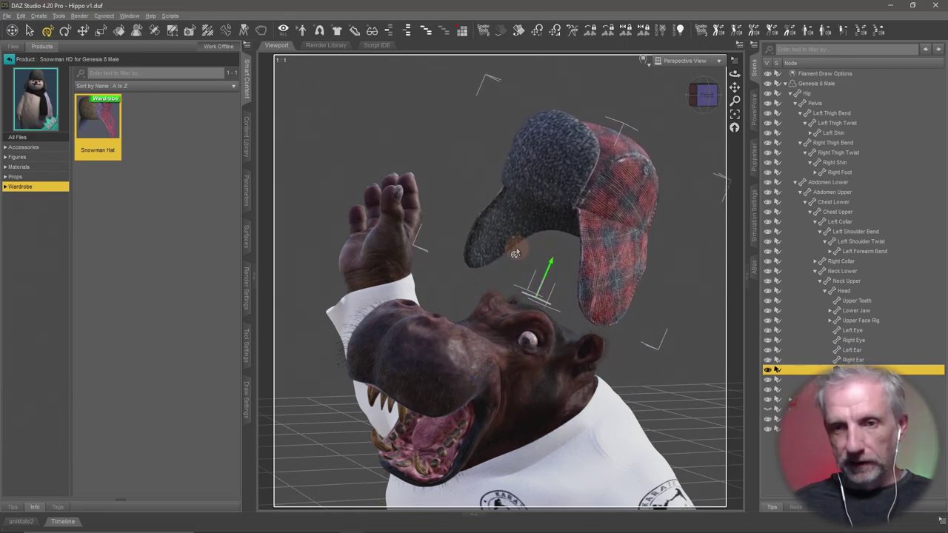
drag(515, 259, 518, 254)
click(674, 65)
click(675, 143)
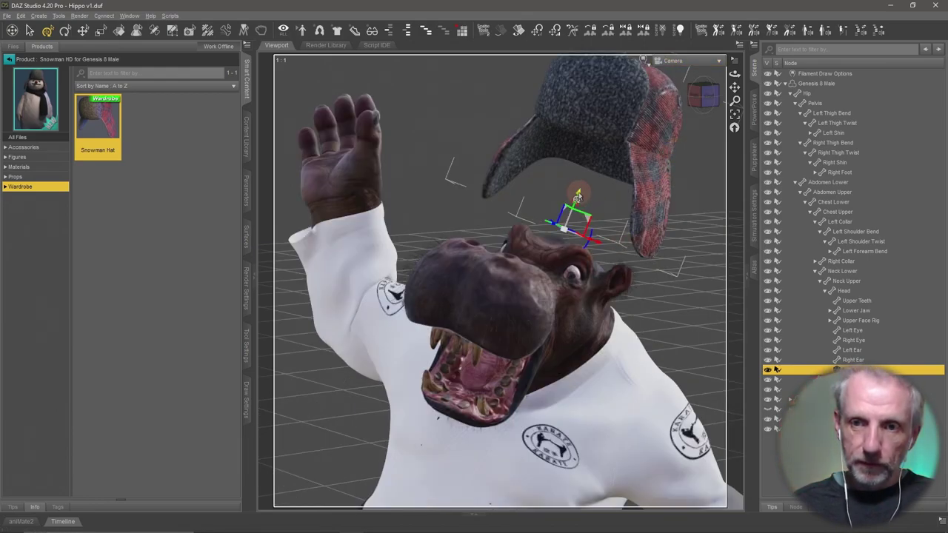
drag(577, 196, 568, 213)
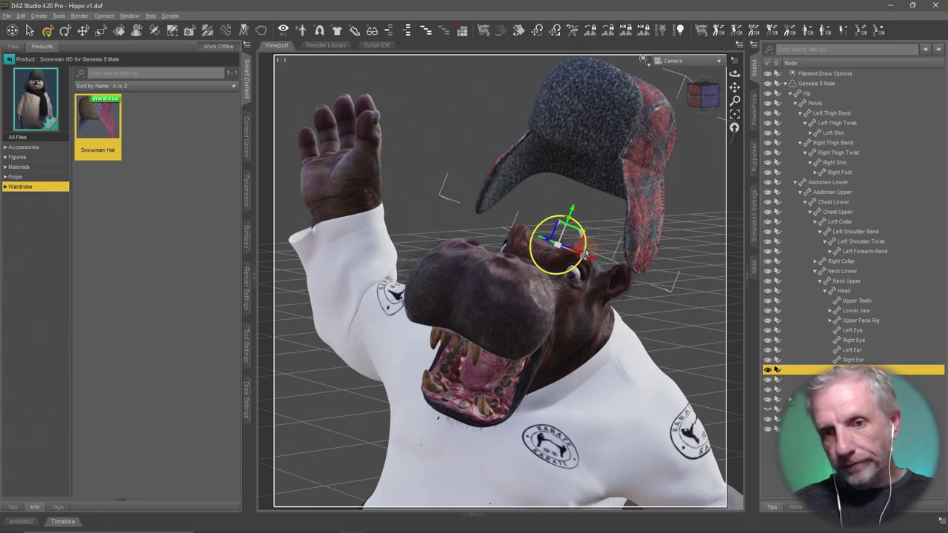
drag(583, 252, 582, 248)
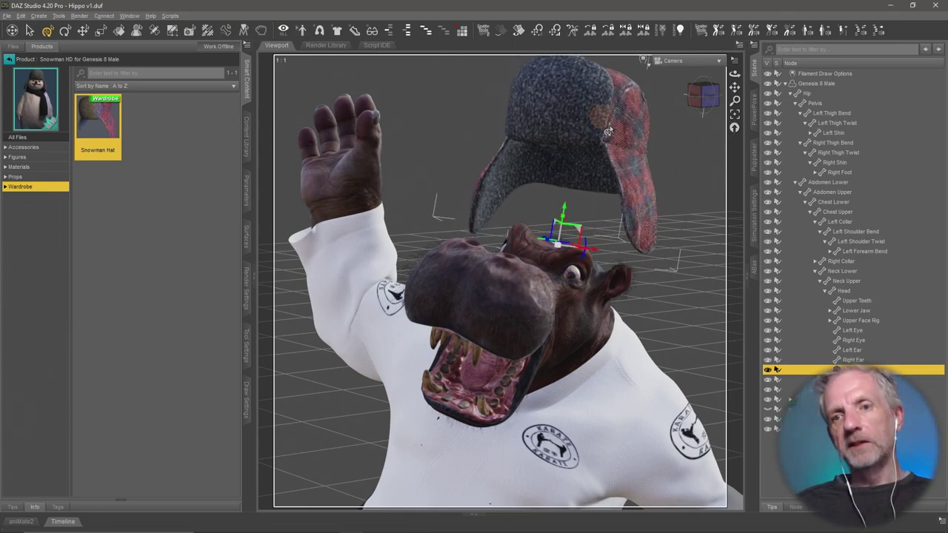
drag(578, 231, 572, 244)
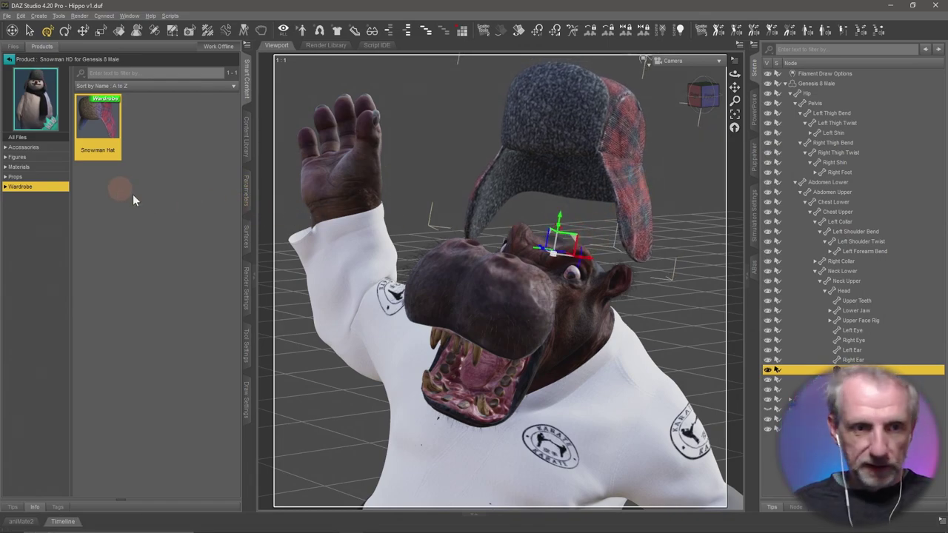
click(247, 199)
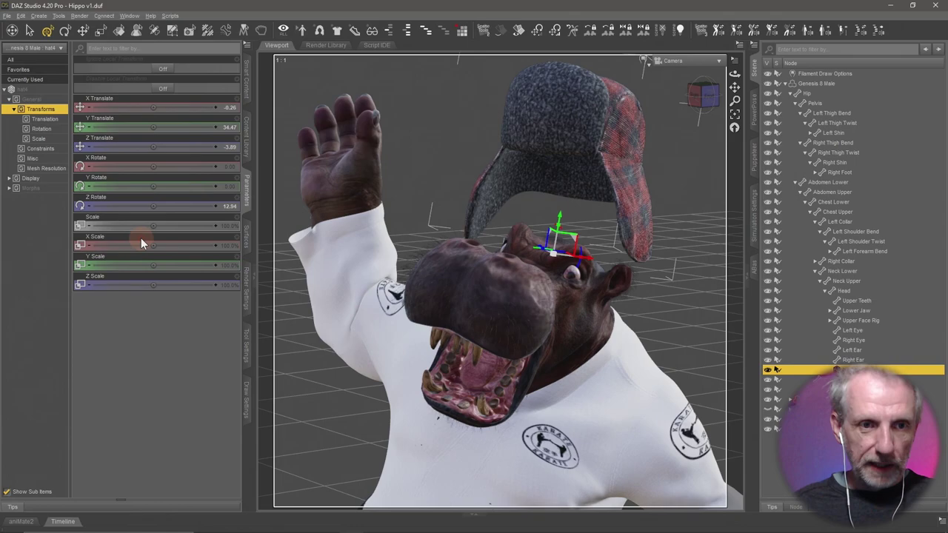
Try the hat's No Glasses morph between -100% and 100%, settling near 0%.
click(48, 190)
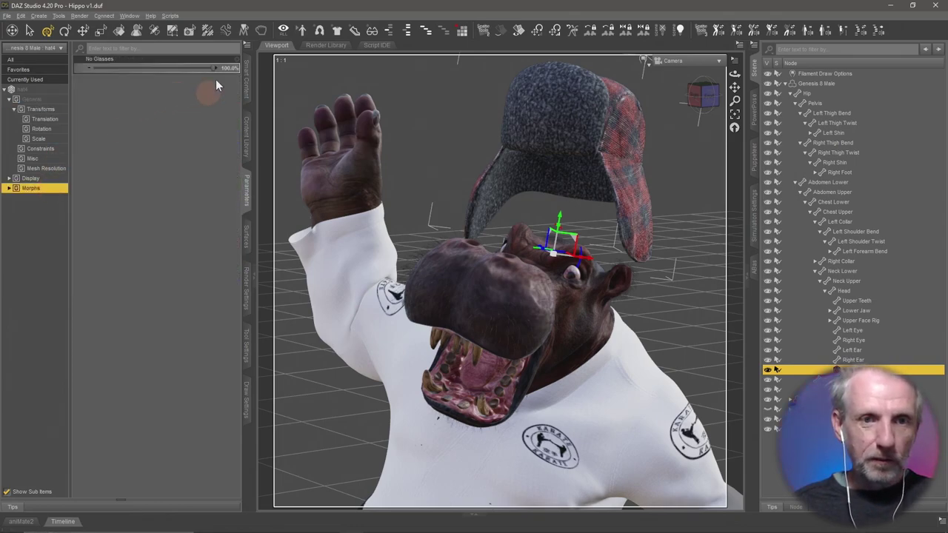
drag(213, 68, 90, 68)
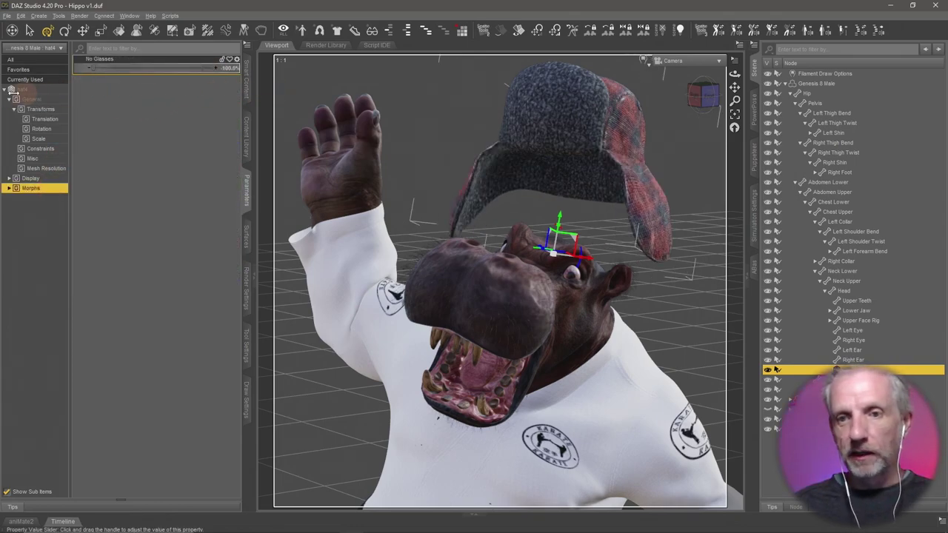
key(ctrl+z)
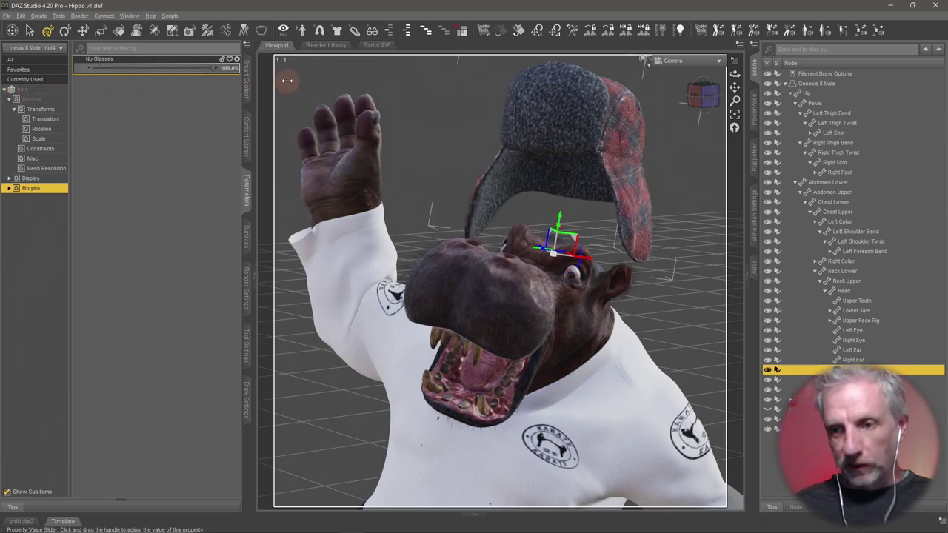
drag(268, 84, 15, 90)
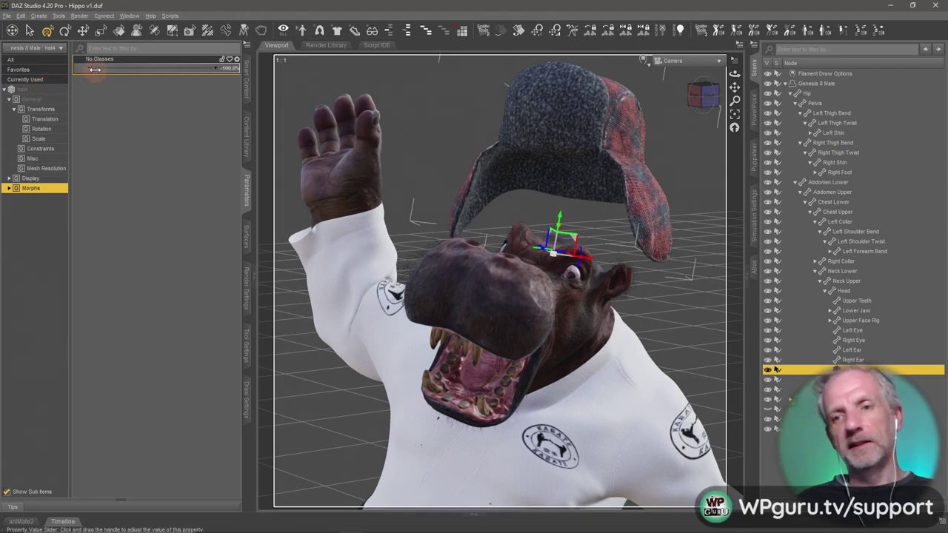
drag(95, 69, 32, 63)
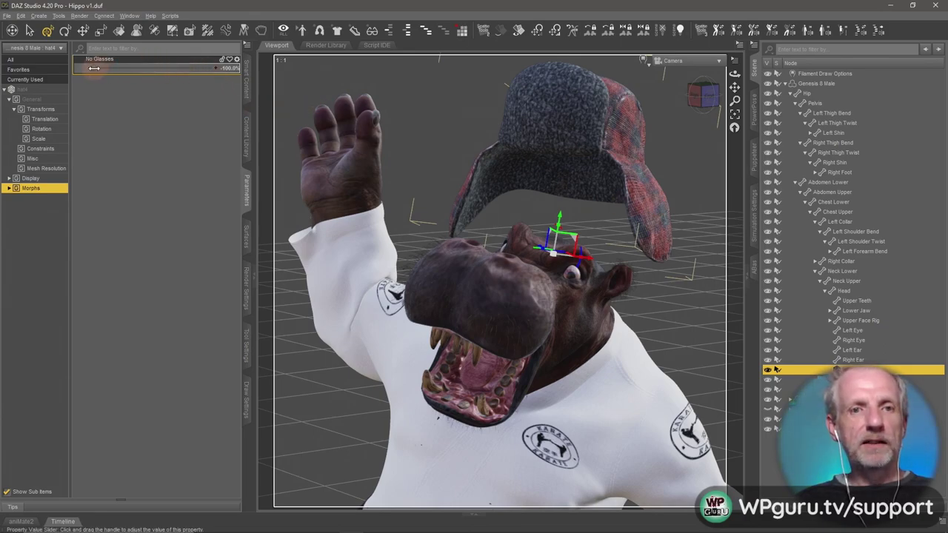
drag(94, 69, 250, 65)
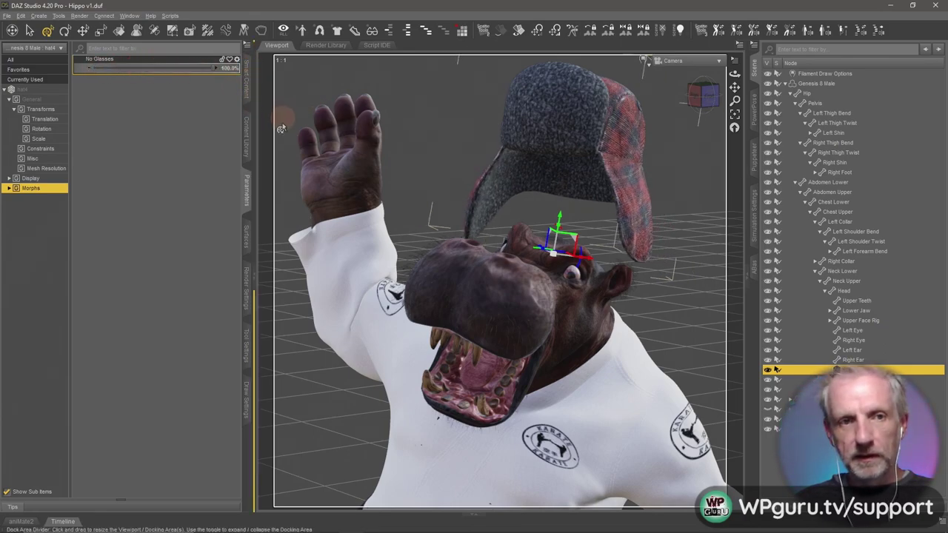
click(177, 73)
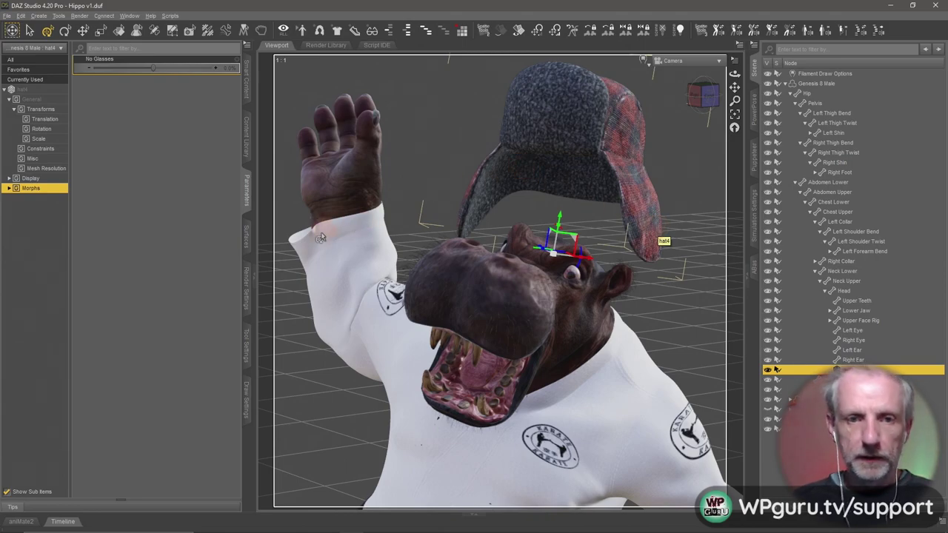
Check the hat's Mesh Resolution settings and collapse the Head branch in the Scene tree.
click(48, 168)
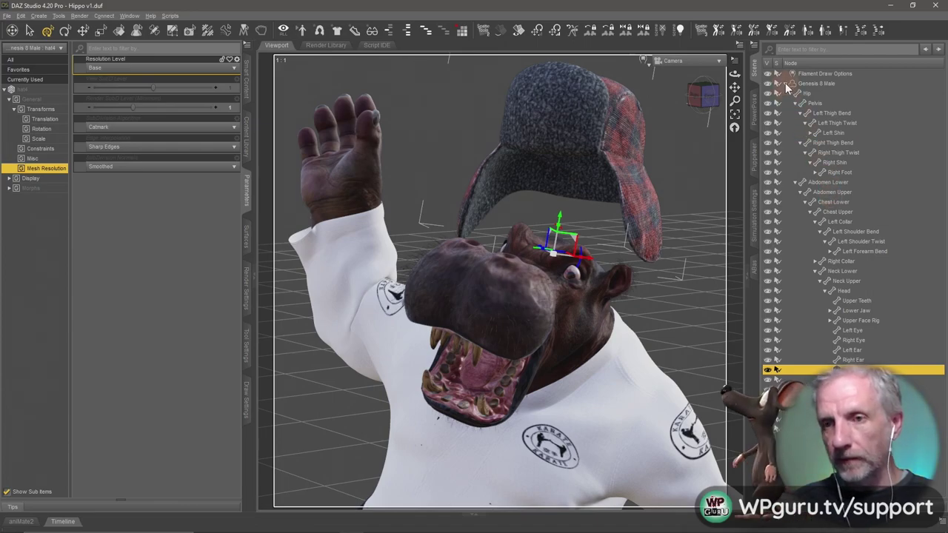
click(827, 291)
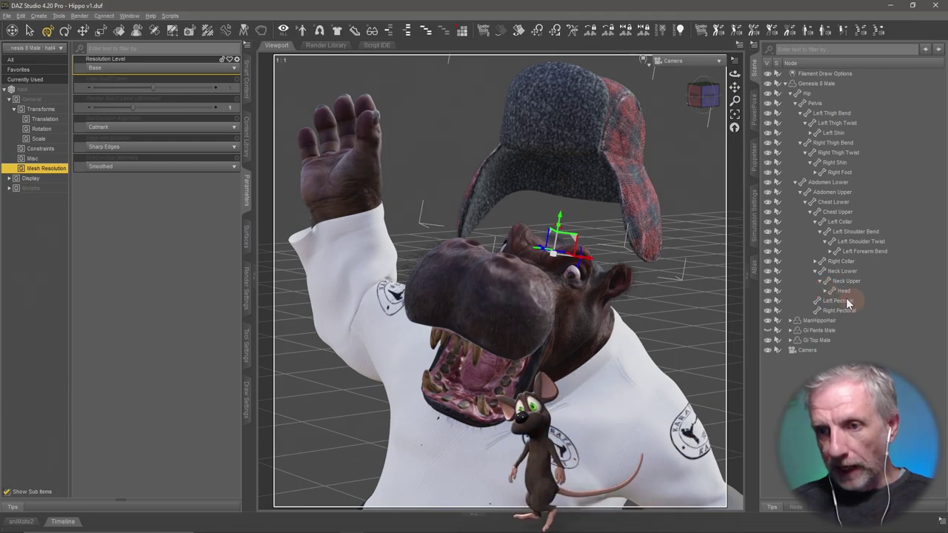
click(824, 291)
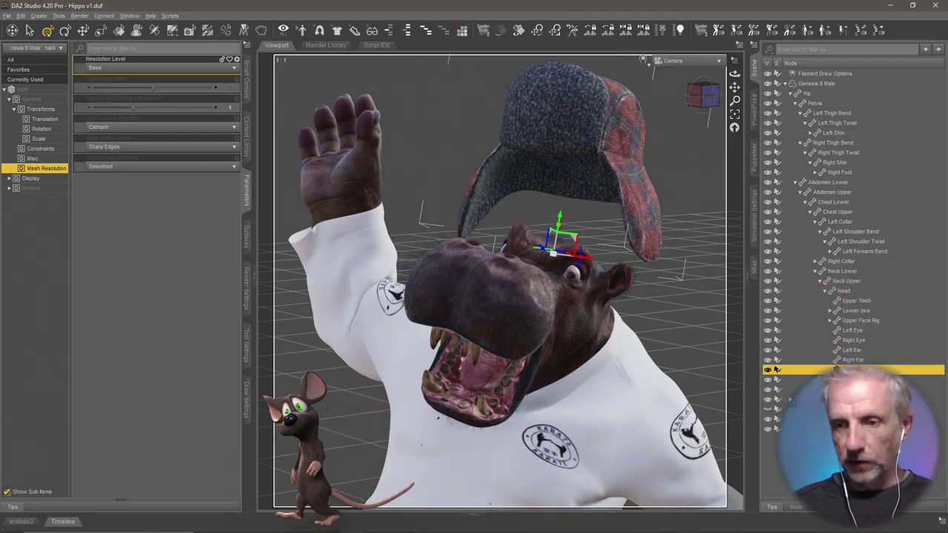
click(814, 292)
Hide the hippo figure and send hat4 to Hexagon via File > Send To.
click(785, 83)
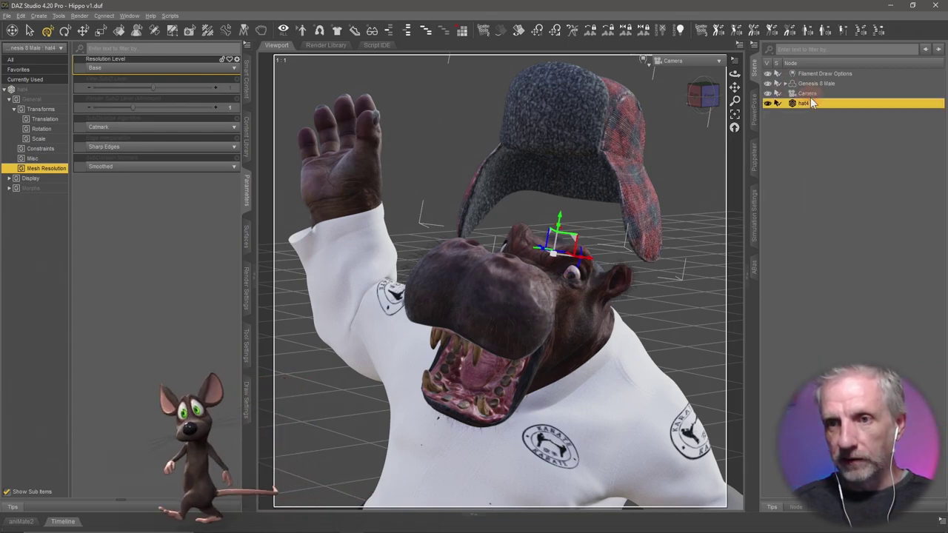
click(767, 83)
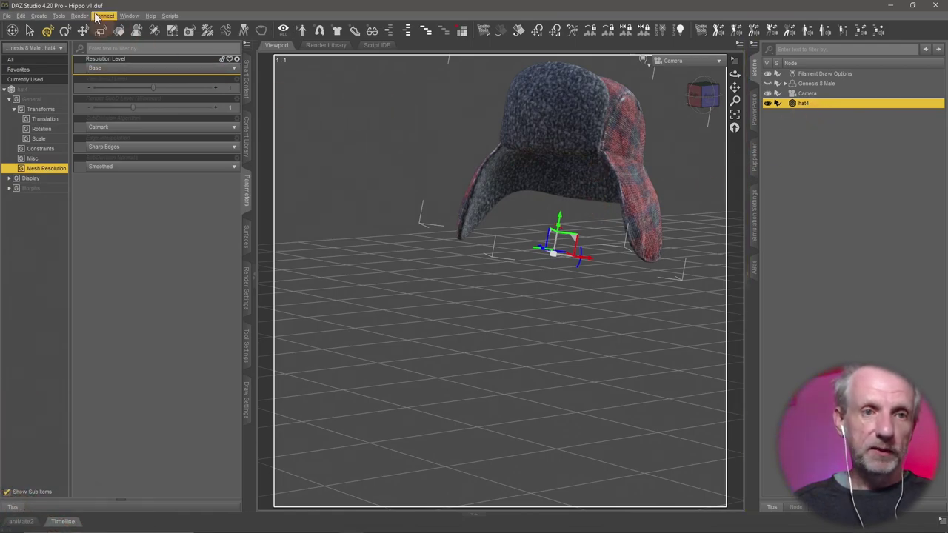
click(7, 16)
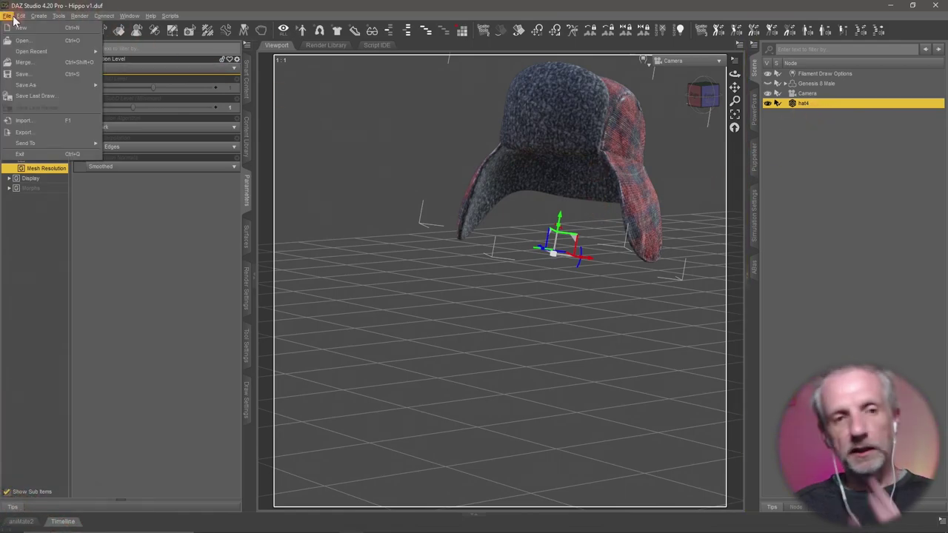
mouse_move(29, 143)
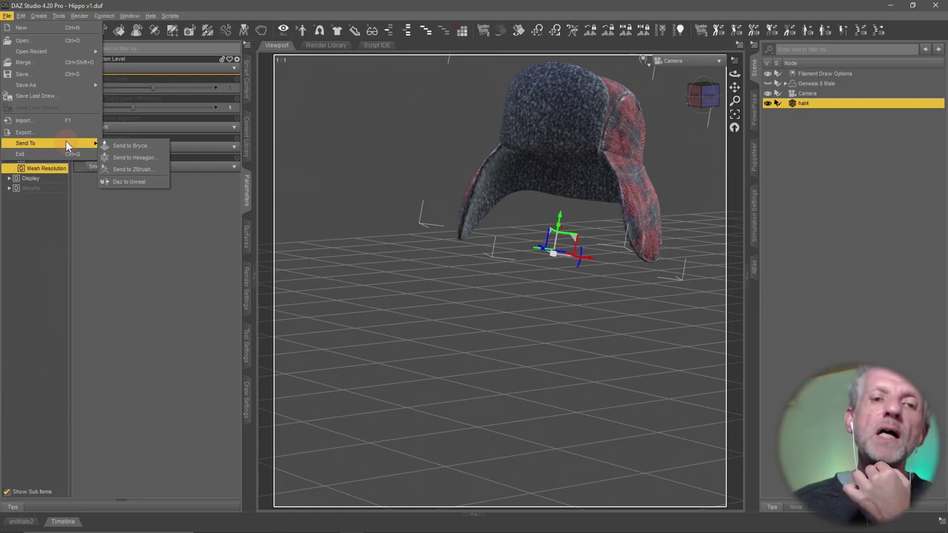
click(147, 157)
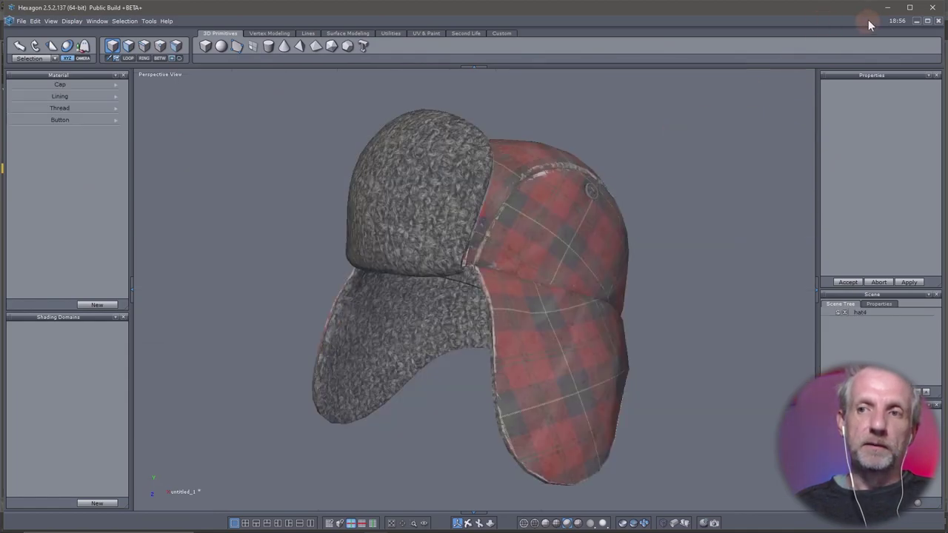
Maximize Hexagon, select hat4 in the Scene Tree, and turn the ear flap toward the camera.
click(910, 6)
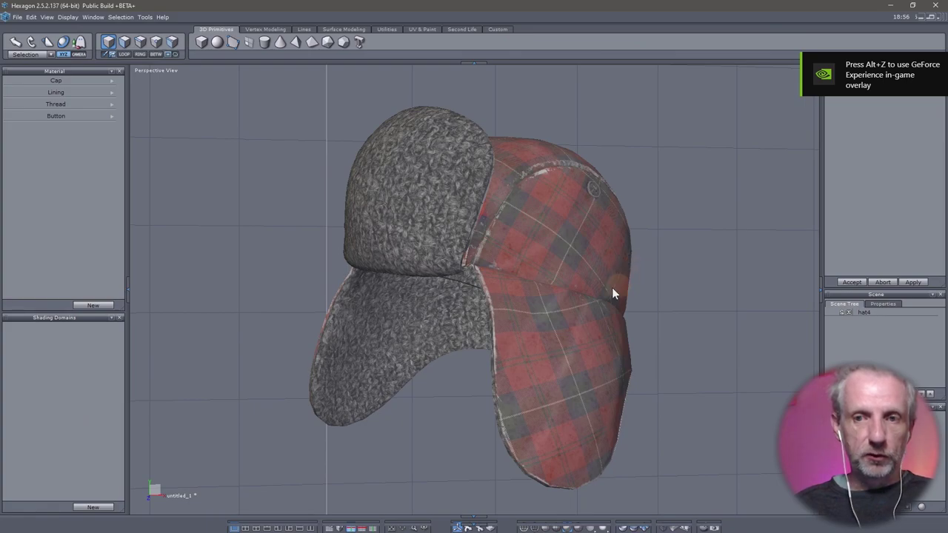
click(886, 315)
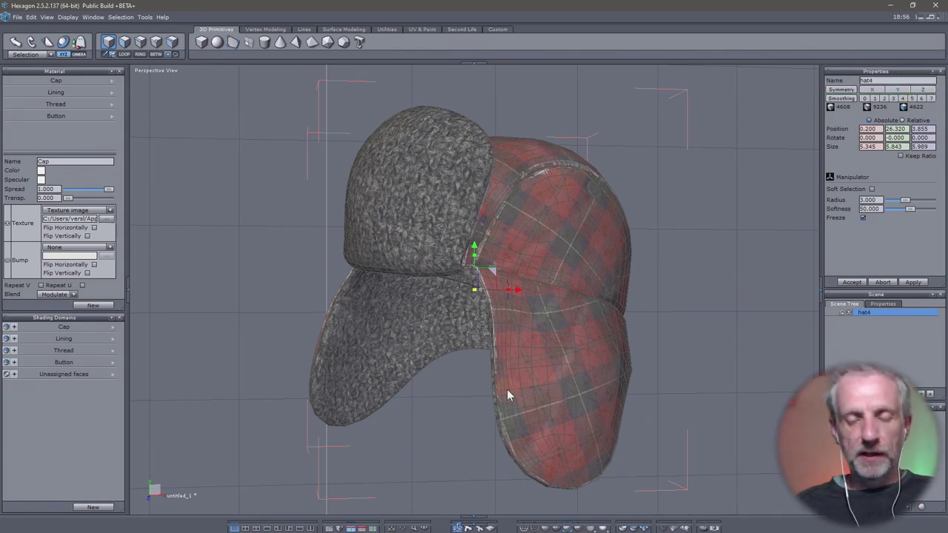
mouse_move(507, 389)
middle_down()
mouse_move(634, 398)
mouse_move(678, 417)
mouse_move(518, 405)
mouse_move(411, 412)
mouse_move(499, 410)
mouse_move(420, 398)
mouse_move(406, 340)
mouse_move(683, 355)
mouse_move(672, 359)
middle_up()
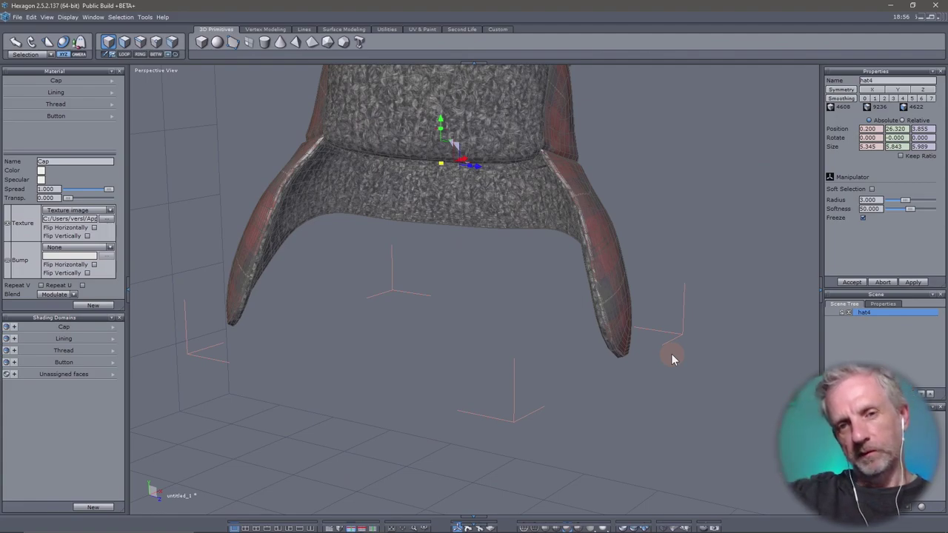
middle_drag(633, 343, 545, 356)
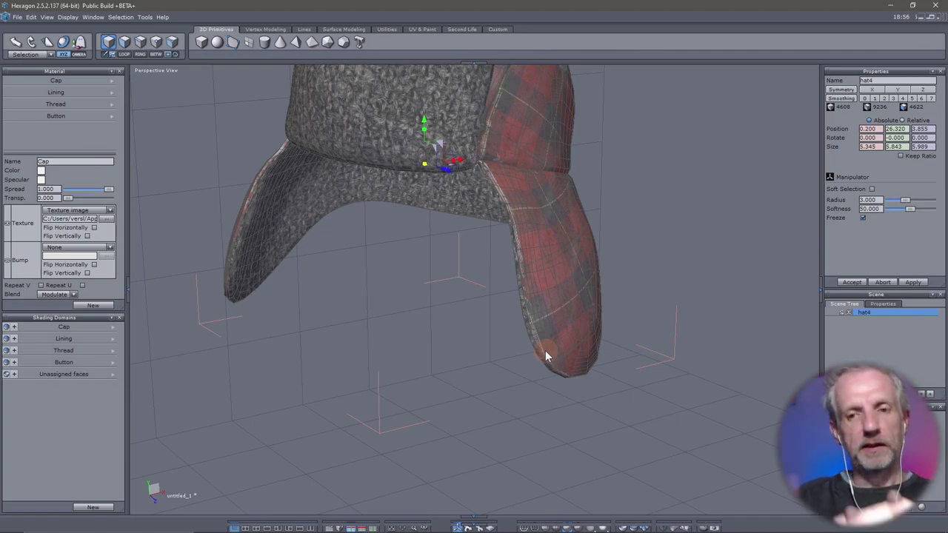
mouse_move(585, 333)
middle_down()
mouse_move(399, 340)
mouse_move(324, 209)
middle_up()
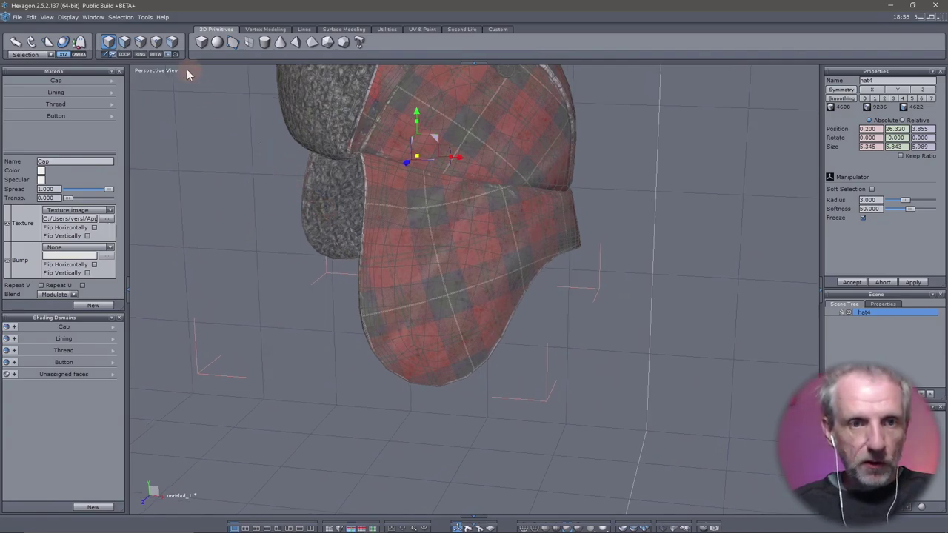
Select a few faces near the ear flap's tip in face-selection mode, reframing the hat.
click(123, 43)
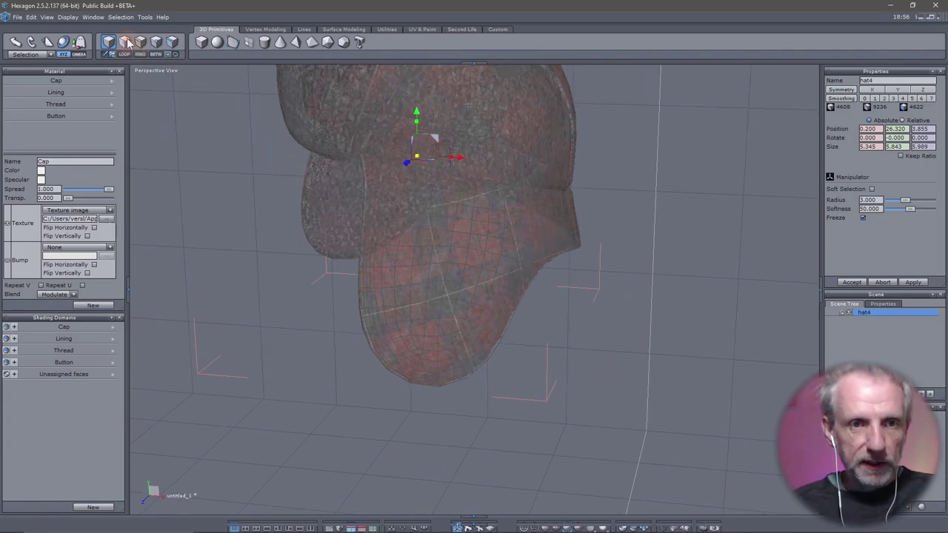
click(450, 288)
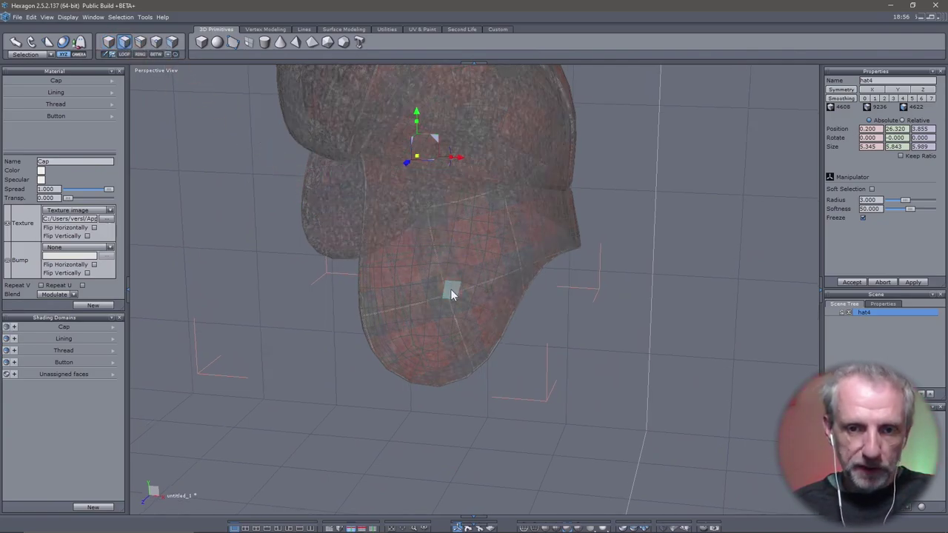
click(447, 290)
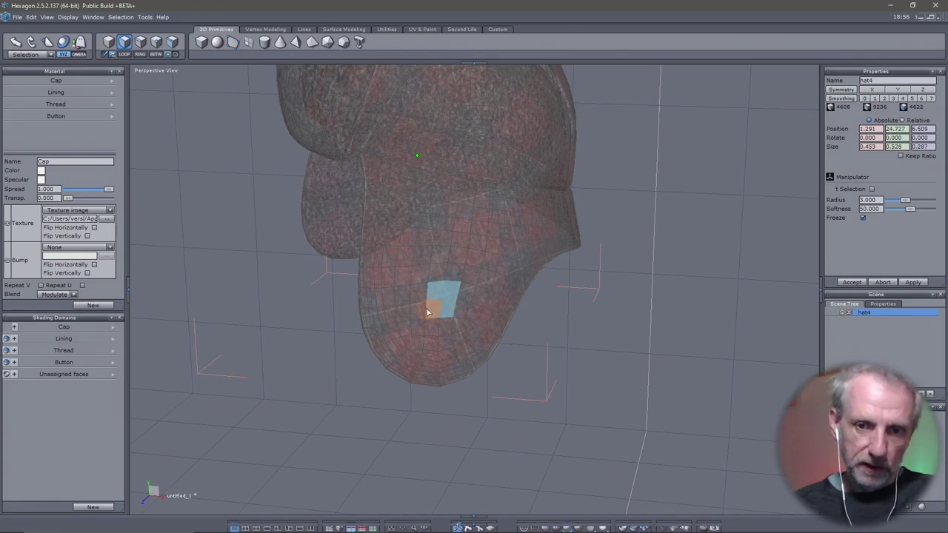
click(456, 314)
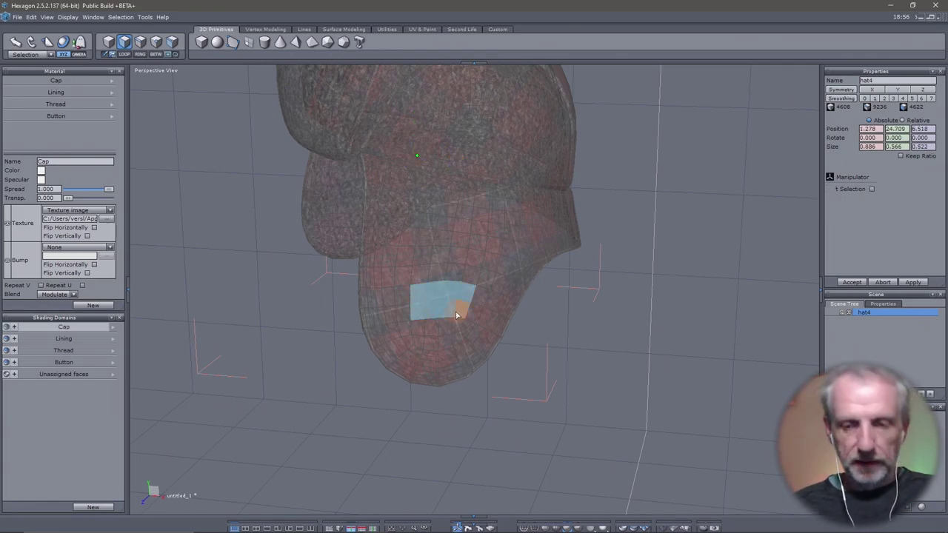
middle_drag(355, 384, 534, 390)
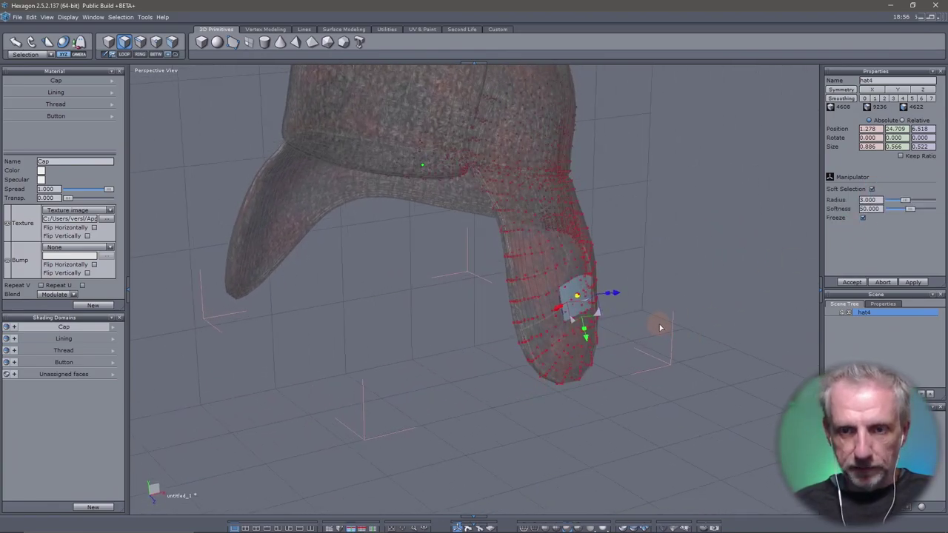
scroll(688, 317, down, 2)
scroll(688, 317, down, 2)
scroll(691, 320, down, 1)
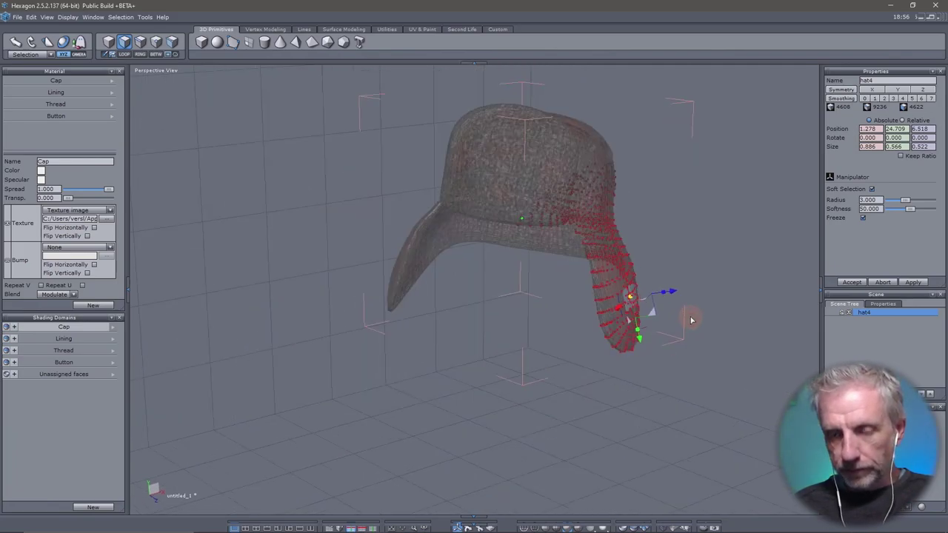
middle_drag(691, 320, 633, 322)
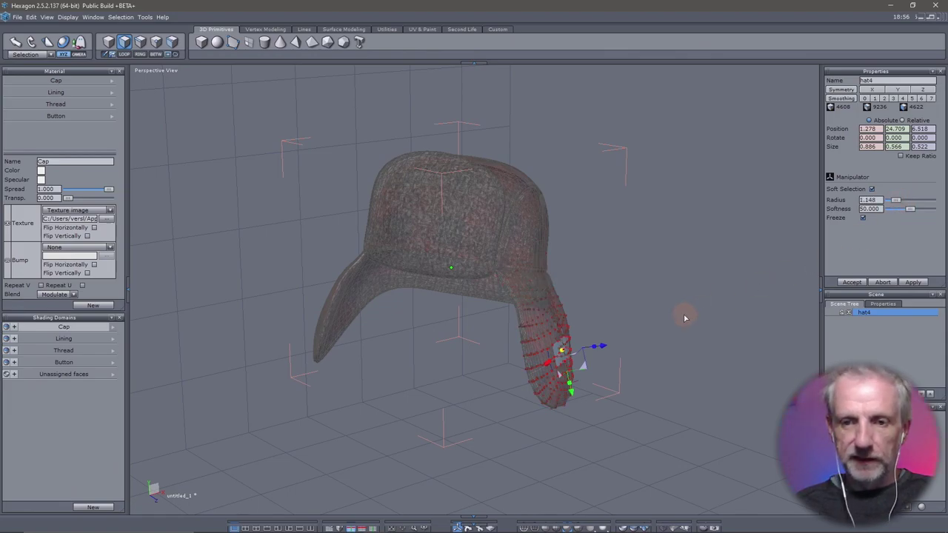
mouse_move(613, 390)
middle_down()
mouse_move(654, 363)
mouse_move(415, 291)
middle_up()
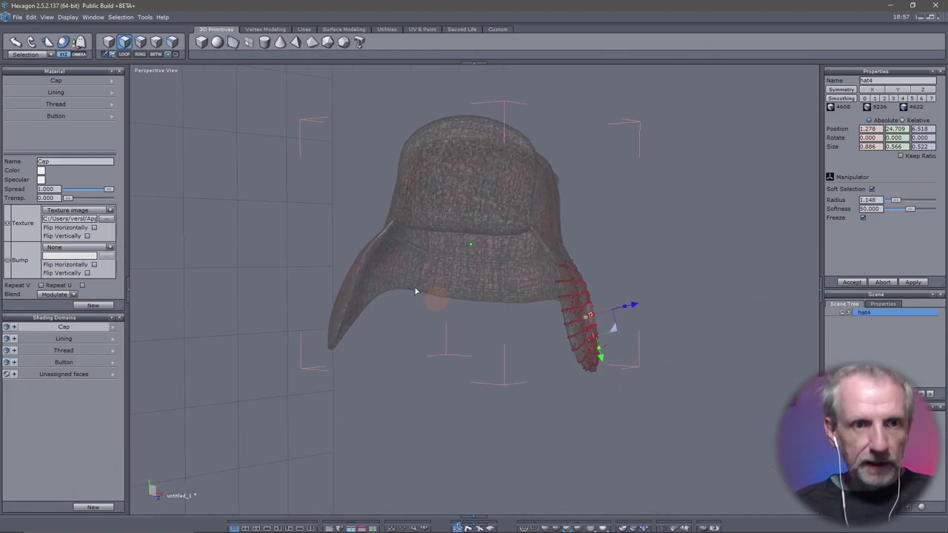
Orient the manipulator to the selection and frame the selected ear-flap faces.
click(42, 55)
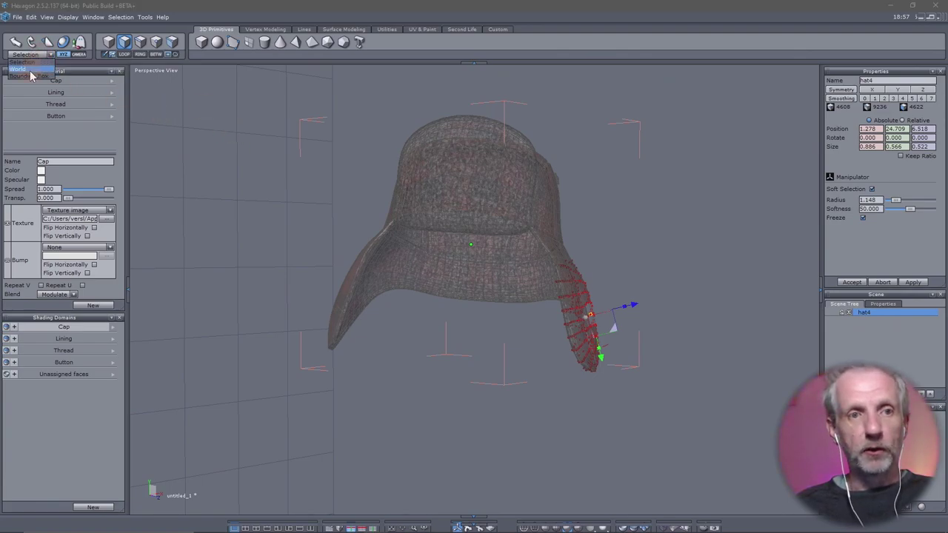
click(30, 71)
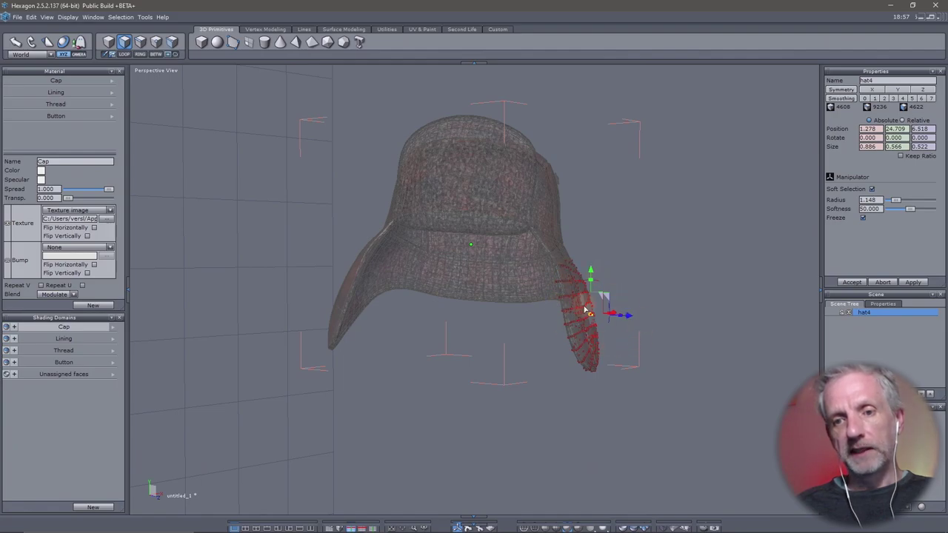
click(42, 56)
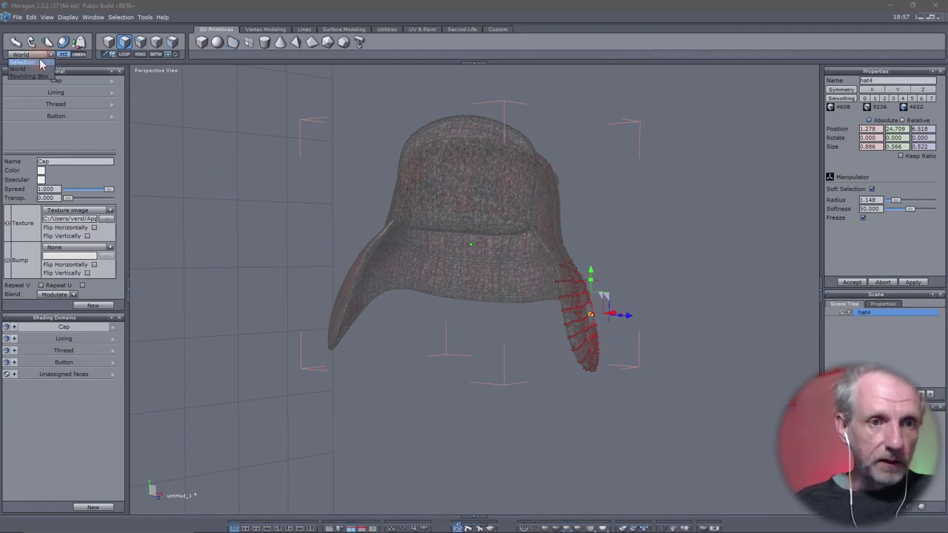
click(30, 63)
scroll(528, 354, up, 8)
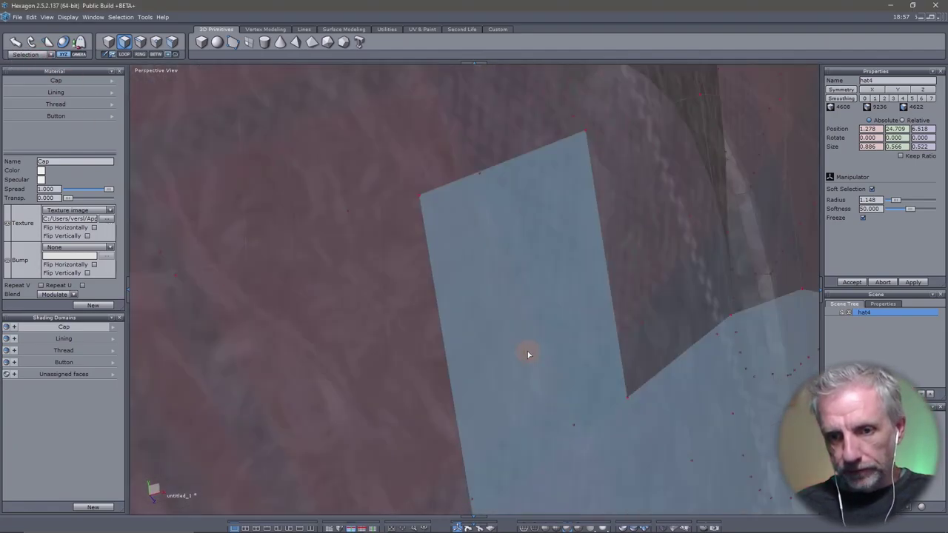
scroll(528, 355, down, 3)
scroll(527, 351, down, 3)
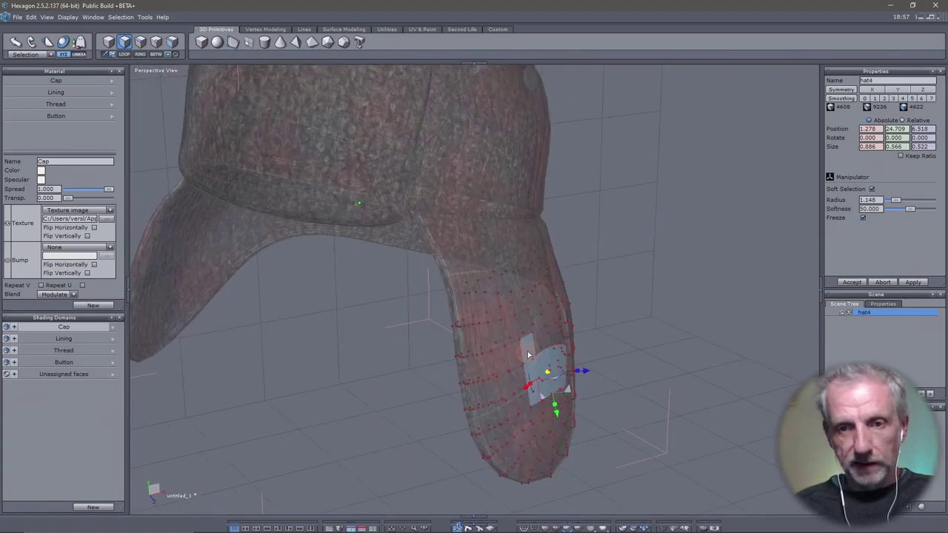
middle_drag(528, 351, 582, 331)
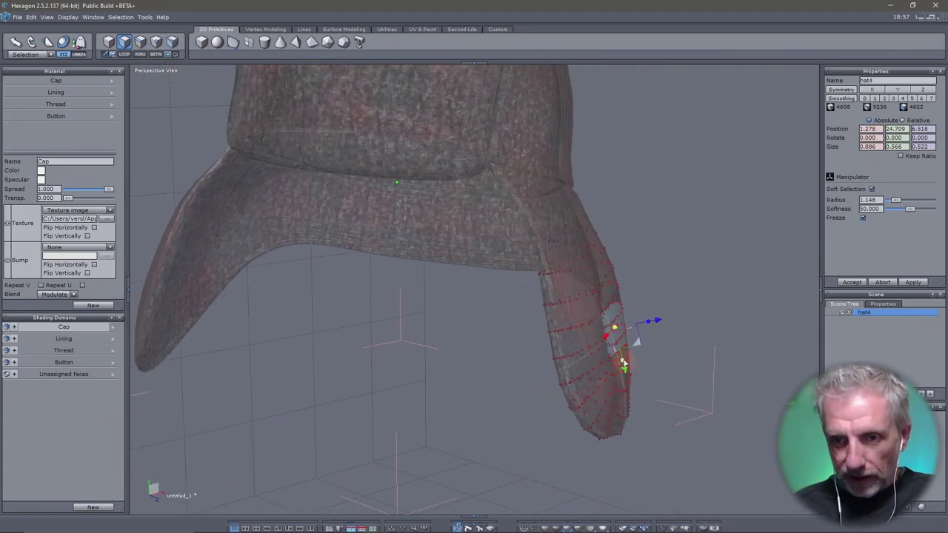
middle_drag(630, 360, 519, 333)
scroll(434, 301, up, 5)
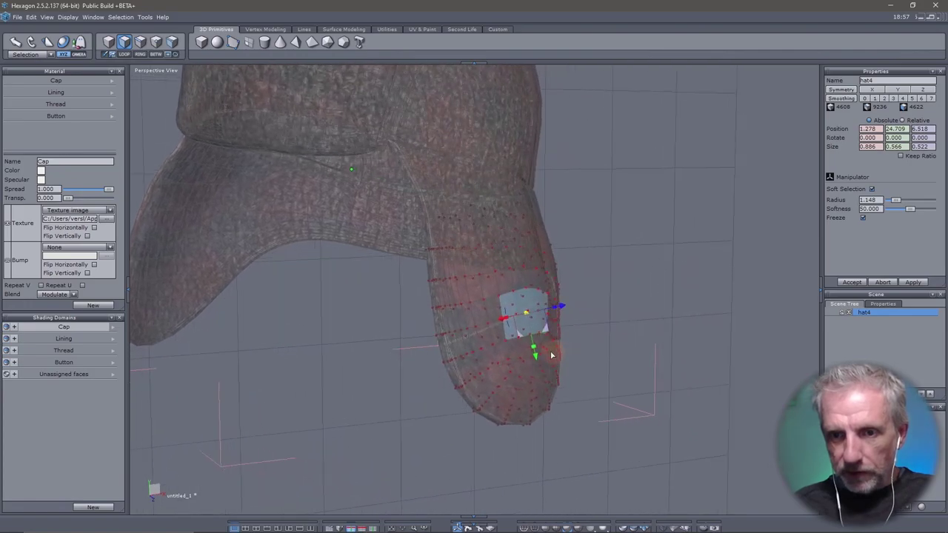
Rotate the soft-selected ear-flap tip inward, centring it at 1.220, 24.720, 6.548.
click(65, 43)
mouse_move(332, 254)
middle_down()
mouse_move(356, 237)
mouse_move(422, 256)
middle_up()
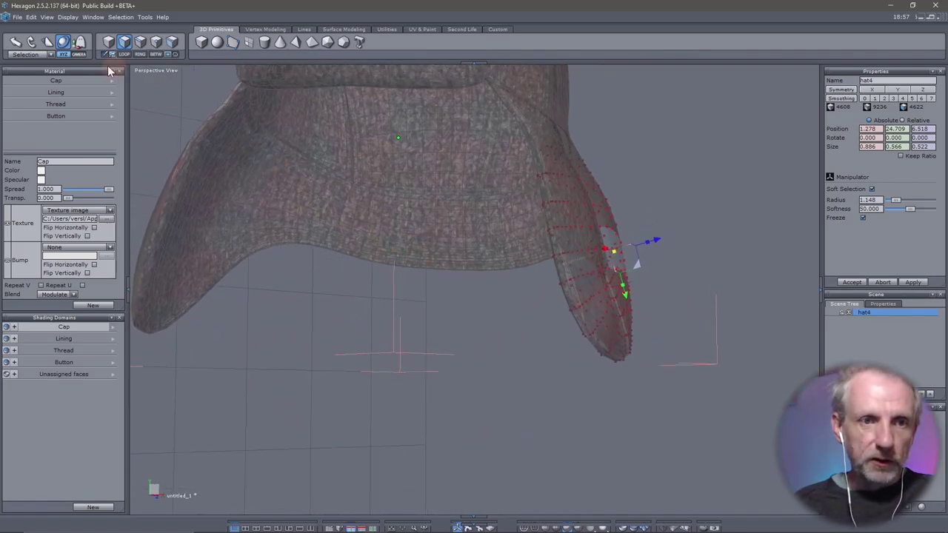
click(29, 42)
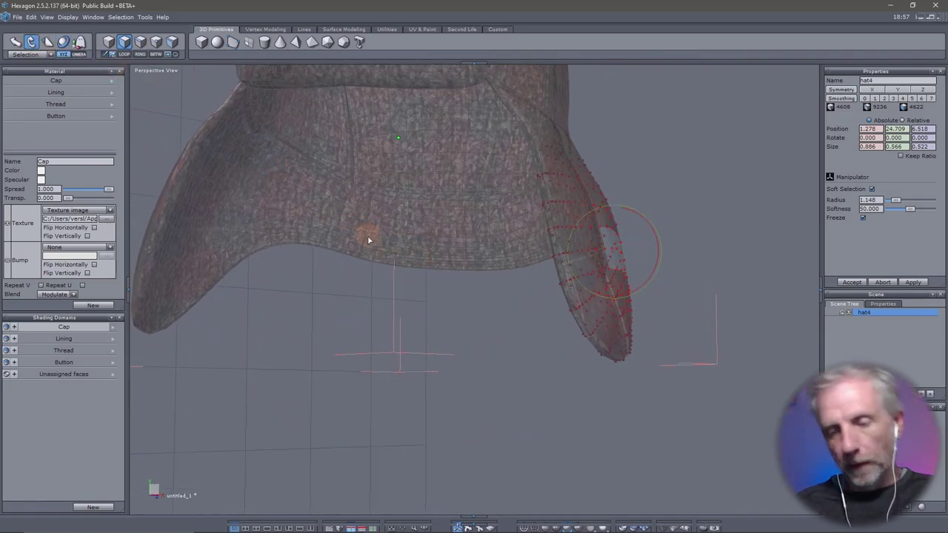
mouse_move(367, 236)
middle_down()
mouse_move(300, 275)
mouse_move(374, 282)
mouse_move(393, 320)
middle_up()
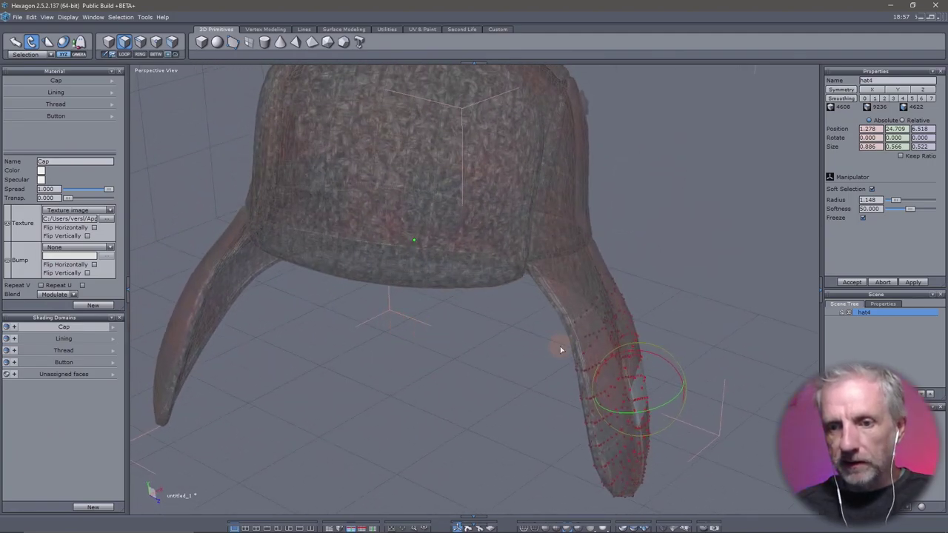
drag(664, 364, 614, 329)
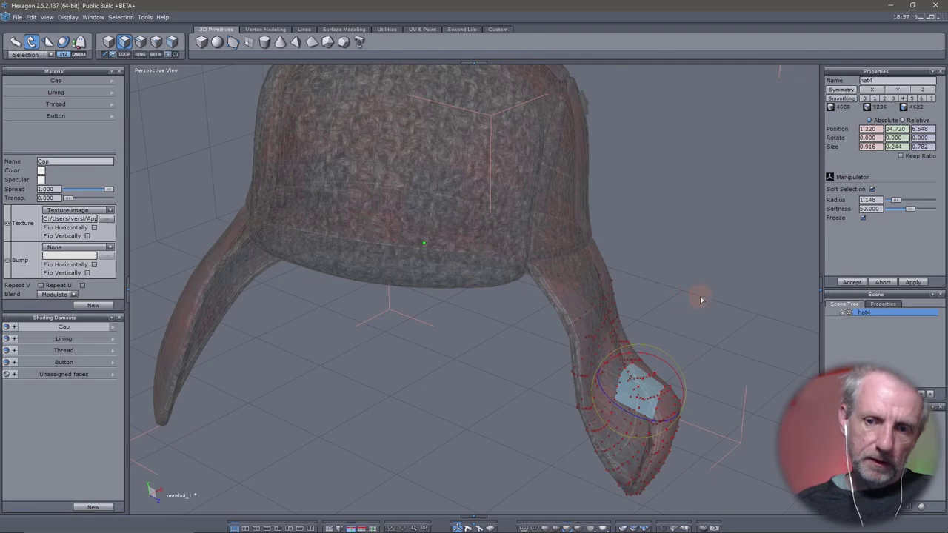
Undo a trial nudge of the ear-flap selection and widen the soft selection radius to 2.392.
click(63, 42)
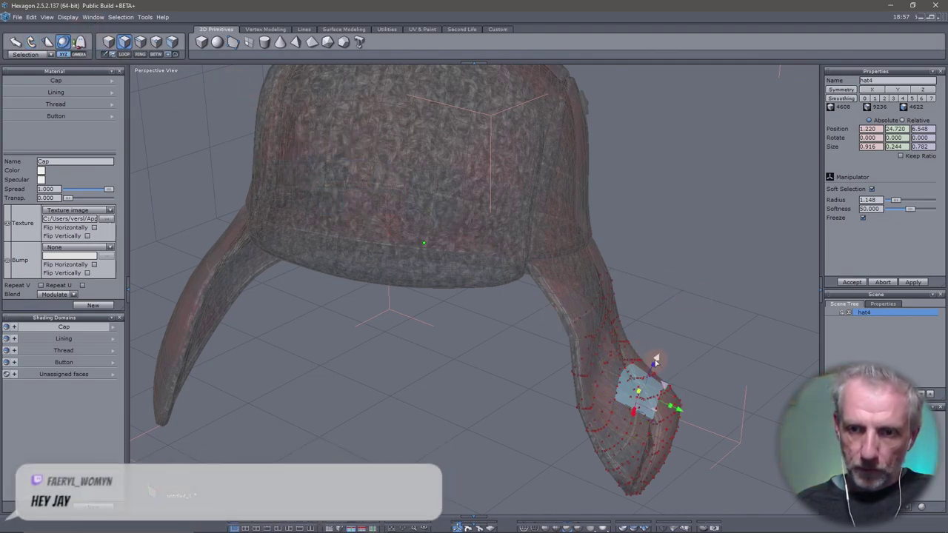
drag(655, 361, 653, 332)
mouse_move(653, 332)
middle_down()
mouse_move(675, 253)
mouse_move(612, 265)
mouse_move(810, 243)
middle_up()
key(ctrl+z)
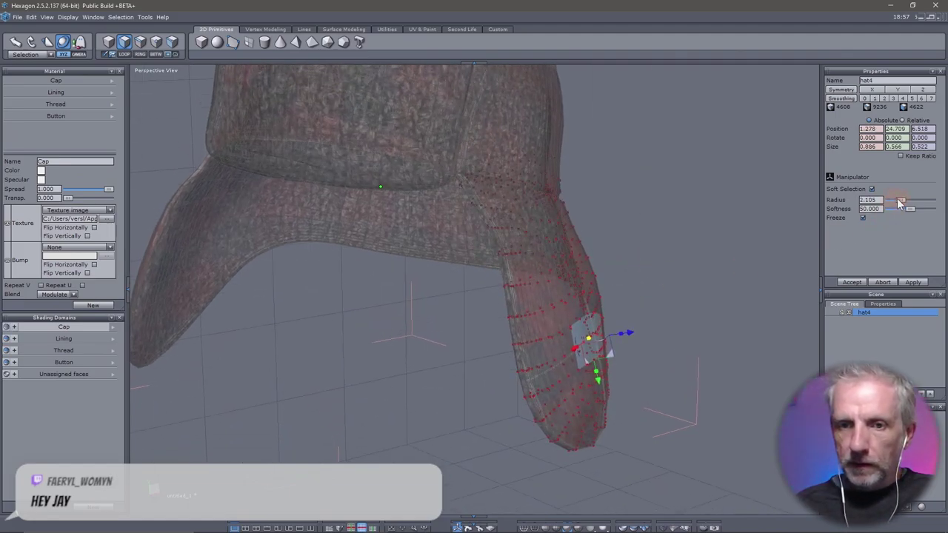
drag(900, 202, 903, 202)
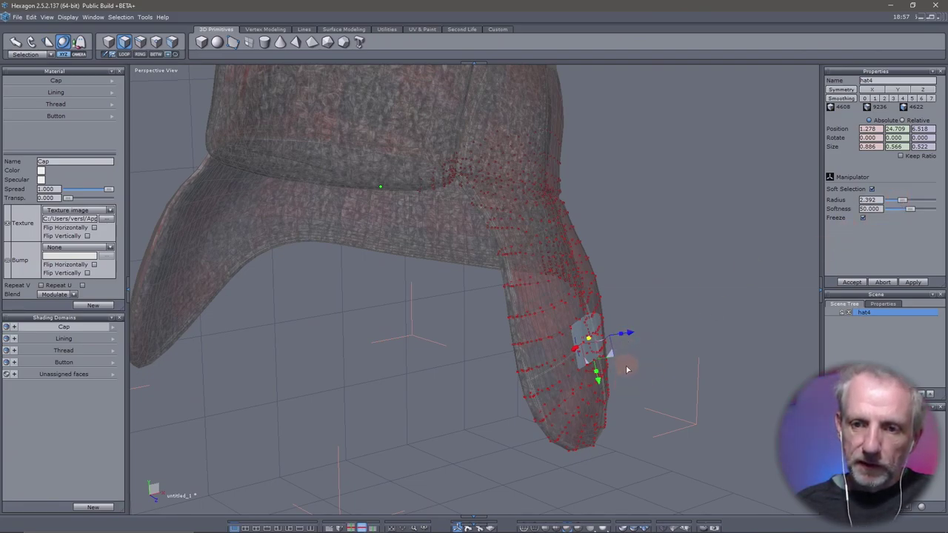
middle_drag(627, 369, 570, 382)
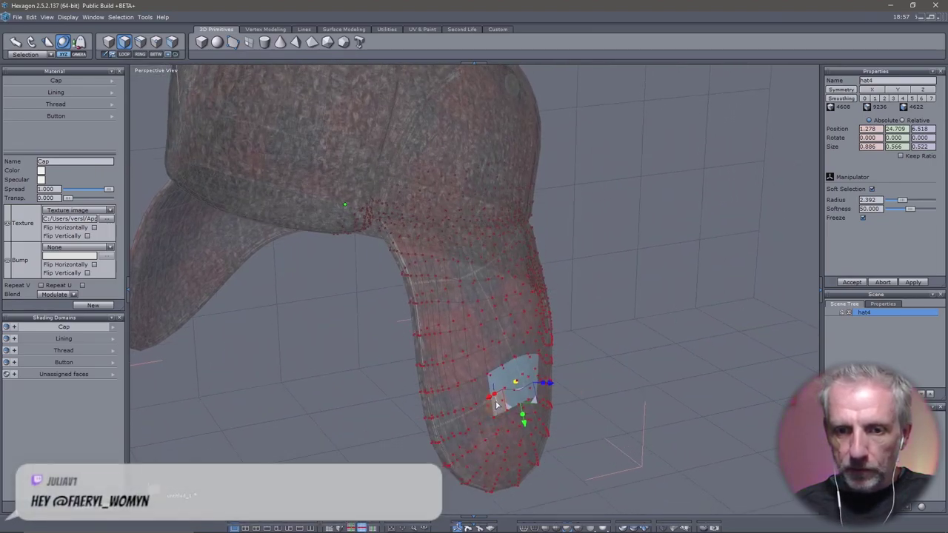
Pull the ear-flap tip up and outward with the Universal Manipulator.
mouse_move(496, 402)
mouse_down()
mouse_move(506, 427)
mouse_move(511, 411)
mouse_up()
mouse_move(511, 411)
middle_down()
mouse_move(662, 389)
mouse_move(707, 397)
middle_up()
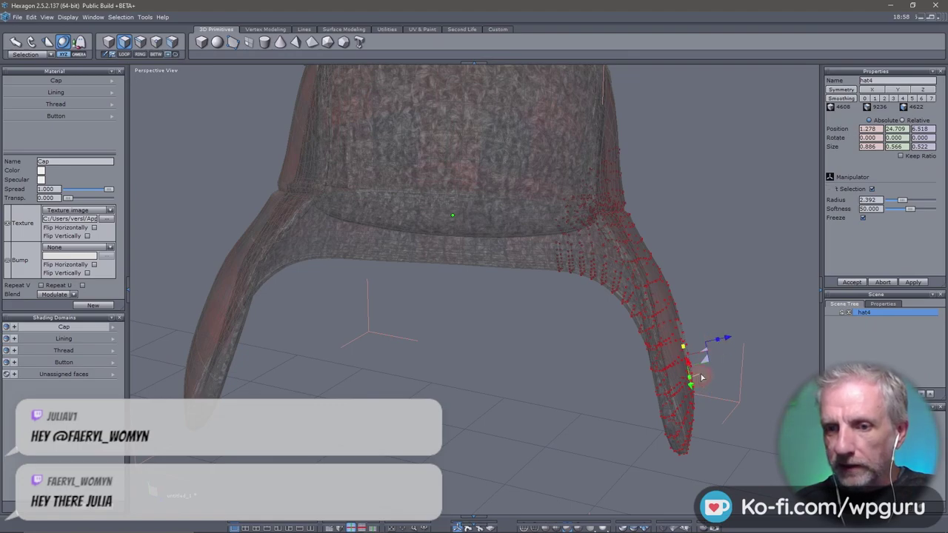
mouse_move(702, 378)
mouse_down()
mouse_move(704, 312)
mouse_move(701, 339)
mouse_move(704, 325)
mouse_up()
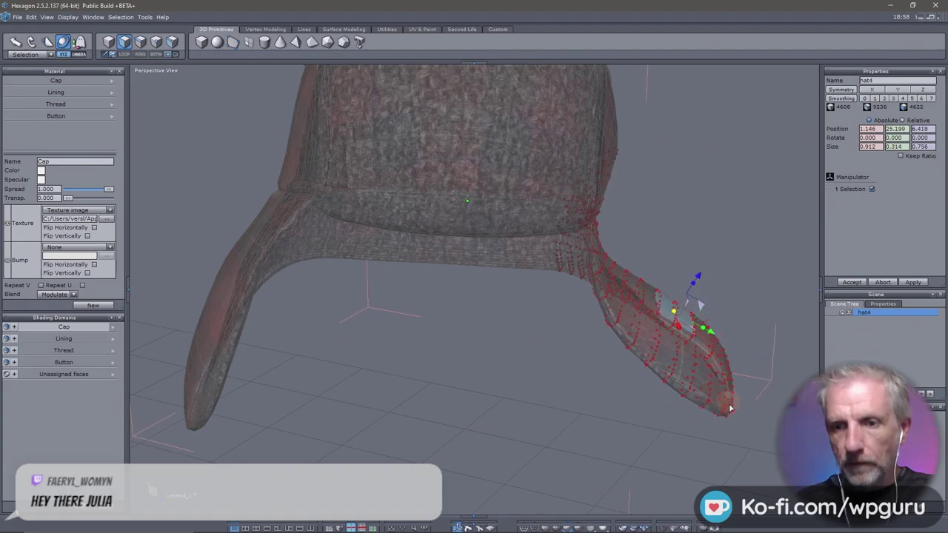
mouse_move(704, 326)
middle_down()
mouse_move(471, 396)
mouse_move(413, 389)
mouse_move(625, 392)
mouse_move(705, 374)
mouse_move(662, 377)
mouse_move(696, 313)
middle_up()
drag(657, 253, 650, 244)
middle_drag(620, 376, 539, 303)
Select a few small faces at the ear-flap tip.
click(539, 303)
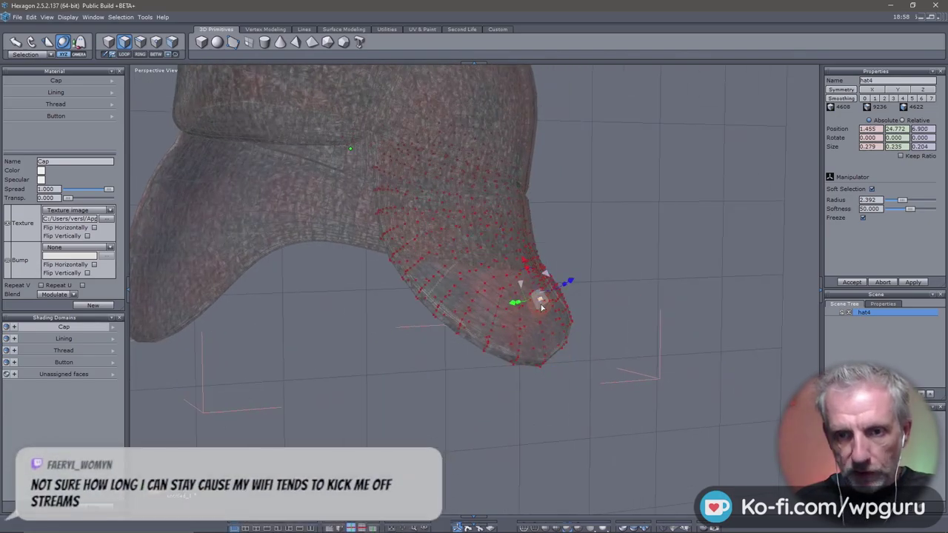
click(540, 323)
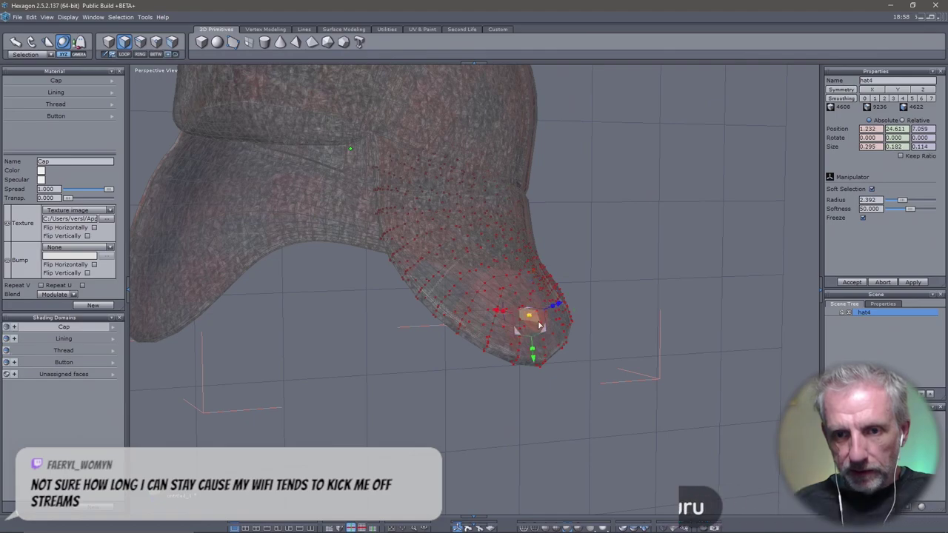
click(551, 319)
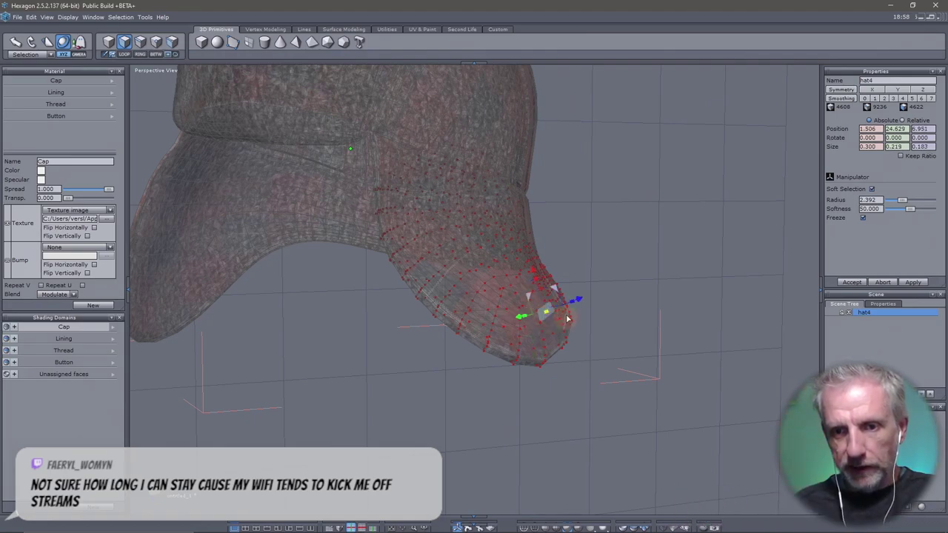
mouse_move(557, 314)
middle_down()
mouse_move(494, 339)
mouse_move(430, 338)
middle_up()
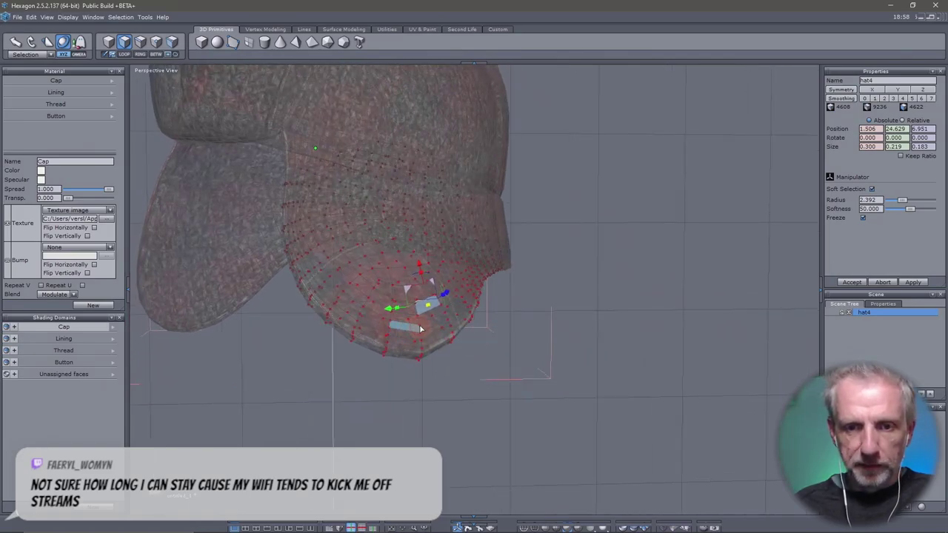
click(419, 326)
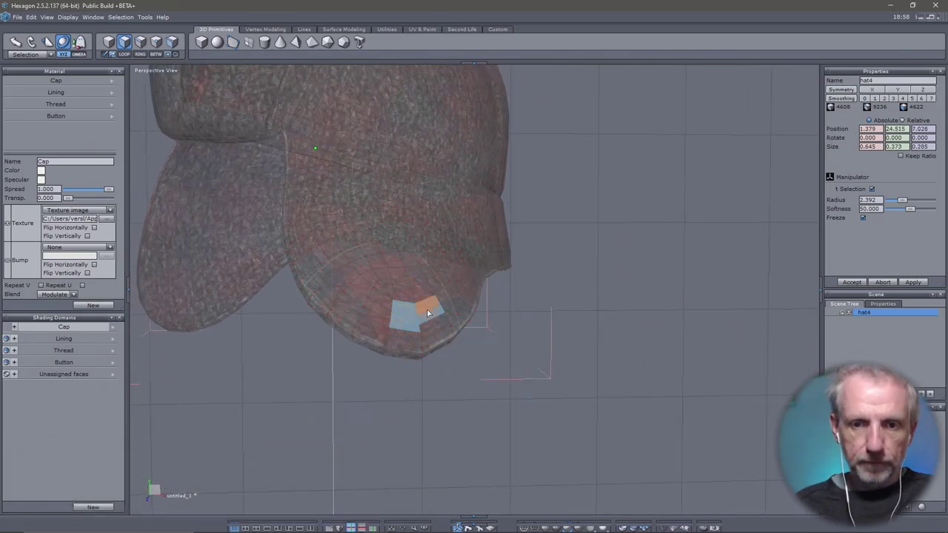
Bend the tip outward into a curled hook centred at 1.321, 24.727, 6.796.
mouse_move(509, 404)
middle_down()
mouse_move(617, 402)
mouse_move(654, 412)
middle_up()
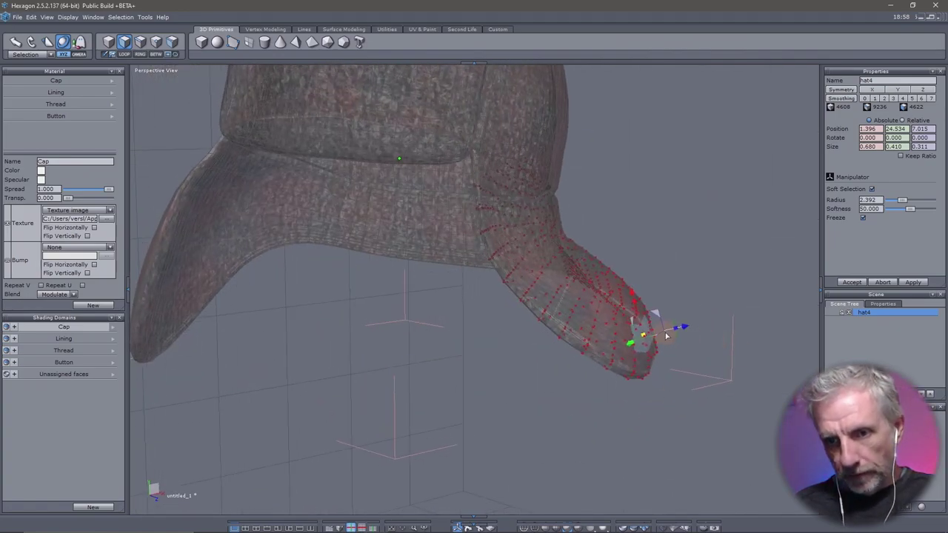
drag(676, 338, 631, 294)
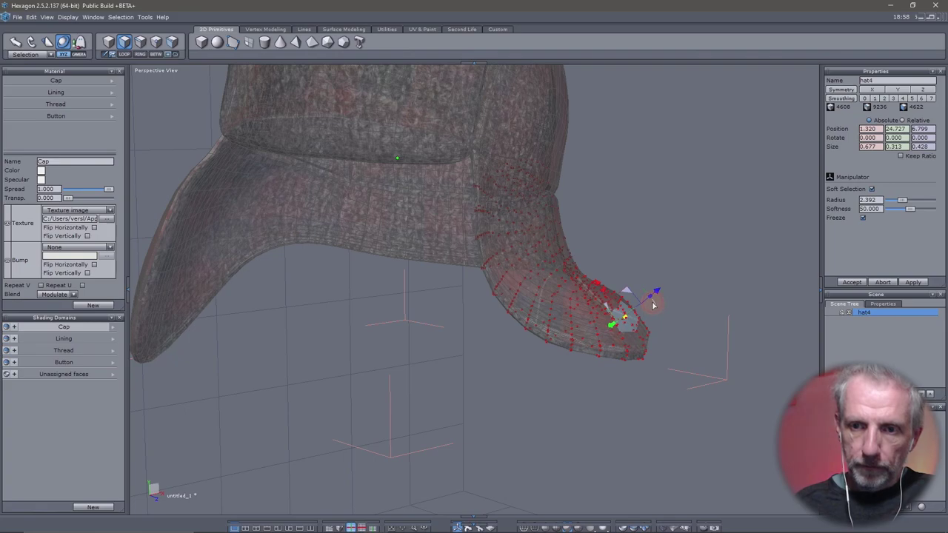
drag(653, 304, 652, 303)
middle_drag(479, 393, 619, 426)
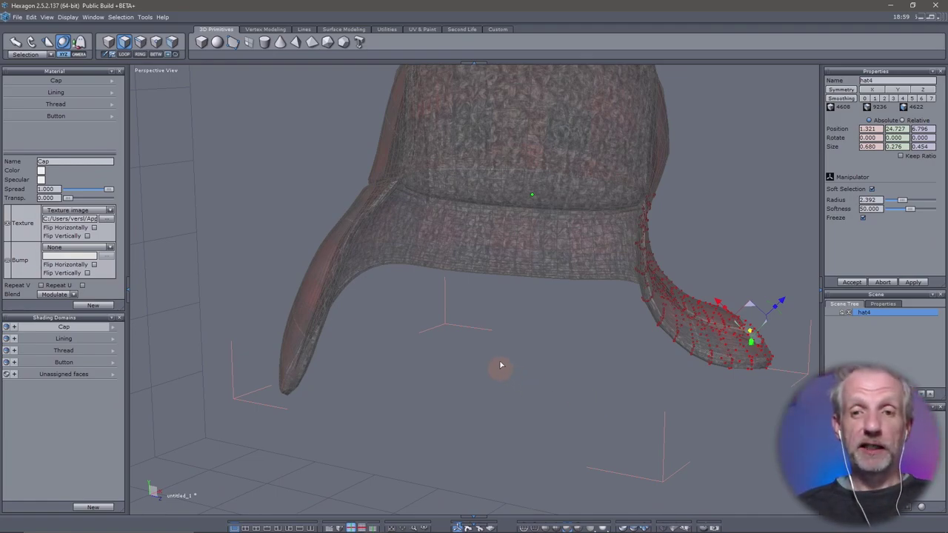
mouse_move(501, 365)
middle_down()
mouse_move(395, 372)
mouse_move(373, 364)
mouse_move(440, 398)
mouse_move(484, 382)
mouse_move(569, 377)
mouse_move(797, 377)
mouse_move(521, 368)
mouse_move(716, 391)
mouse_move(641, 382)
middle_up()
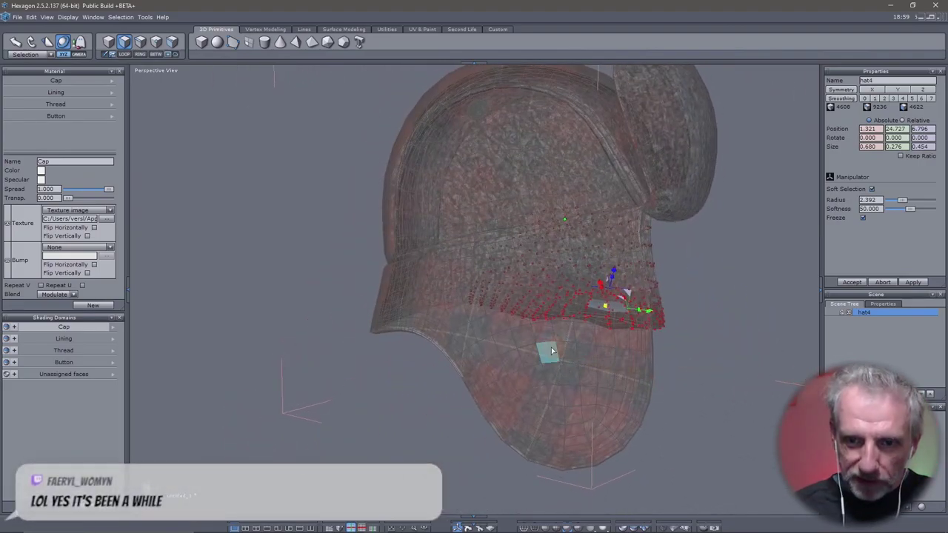
Select faces on the opposite ear flap and pull it outward.
click(527, 375)
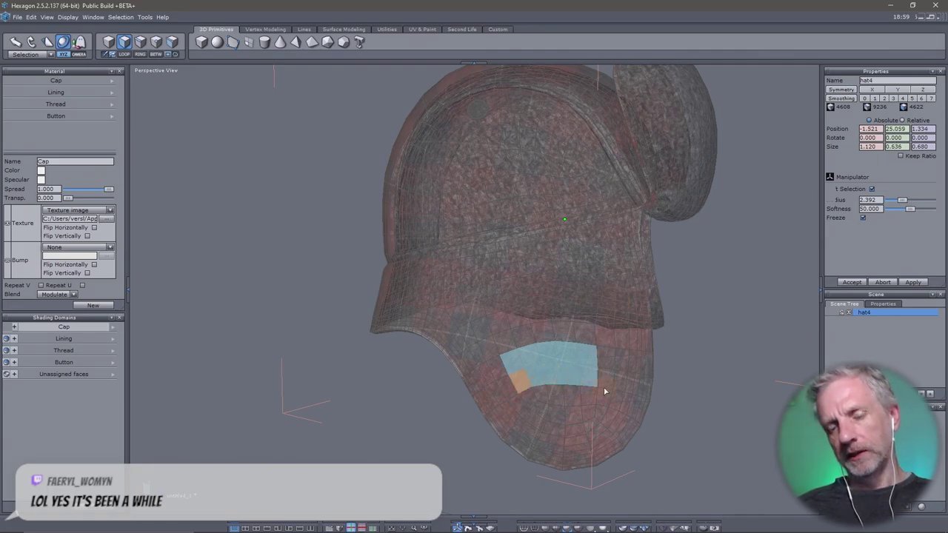
middle_drag(603, 387, 290, 368)
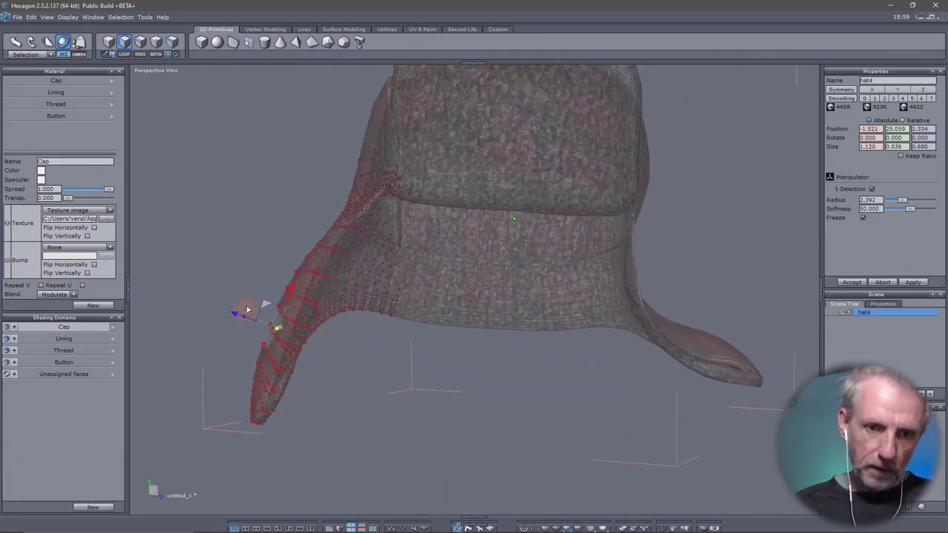
mouse_move(248, 310)
mouse_down()
mouse_move(254, 298)
mouse_move(279, 303)
mouse_move(279, 284)
mouse_move(263, 292)
mouse_move(267, 283)
mouse_up()
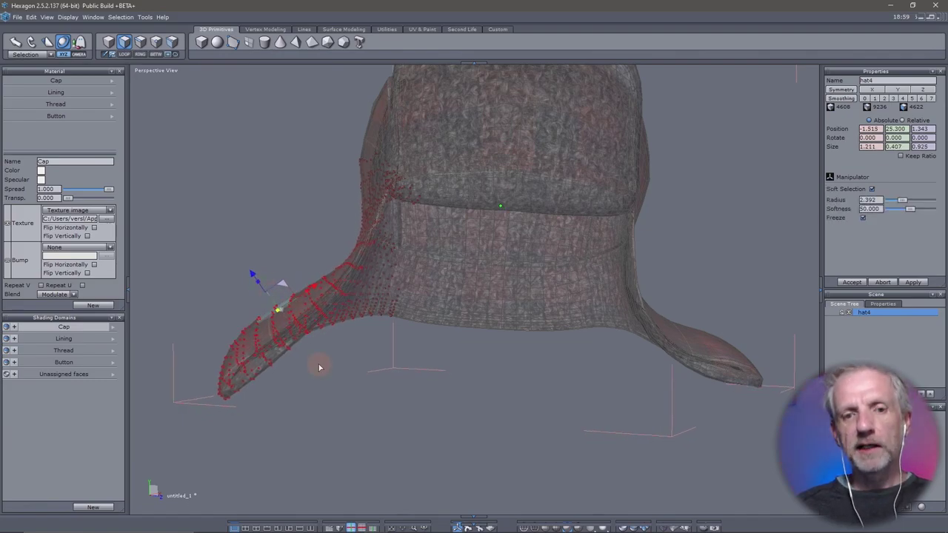
right_drag(317, 364, 585, 399)
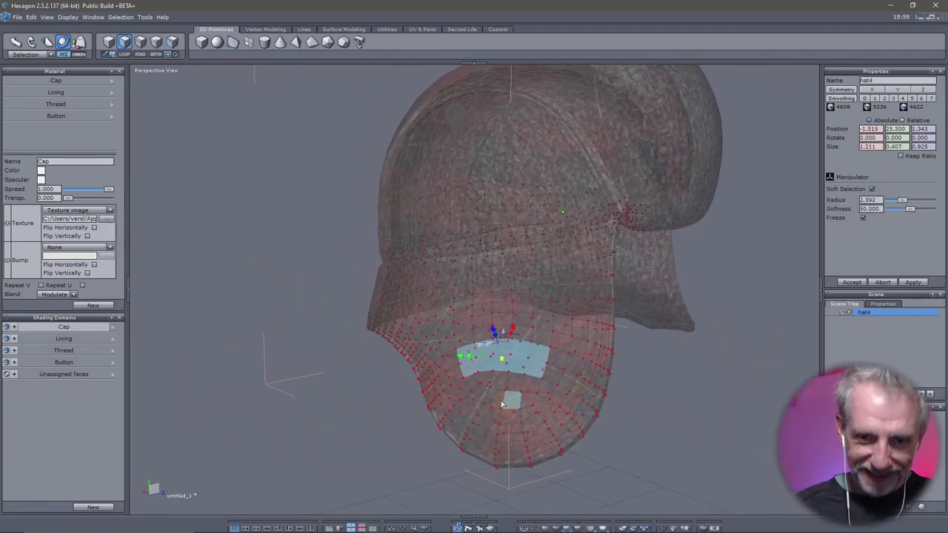
right_drag(539, 409, 312, 385)
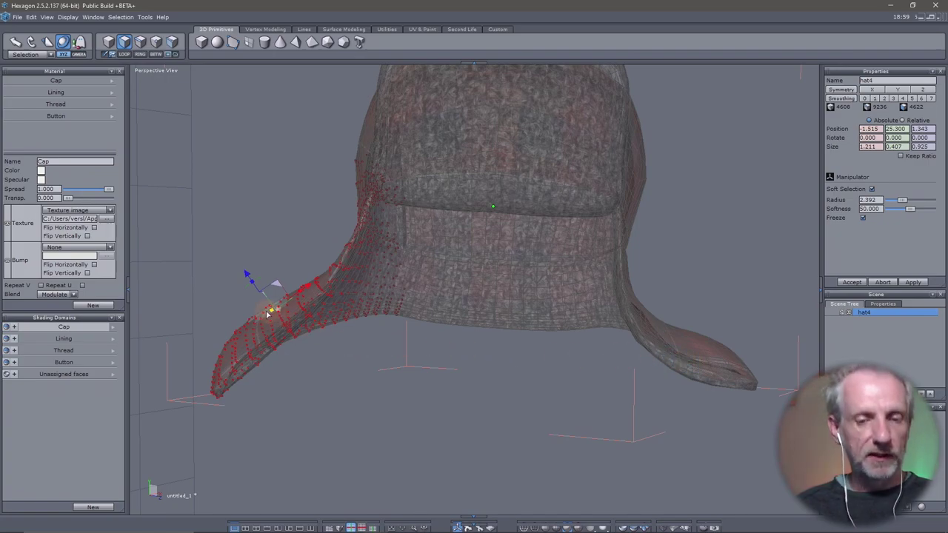
mouse_move(327, 361)
middle_down()
mouse_move(579, 375)
mouse_move(552, 384)
middle_up()
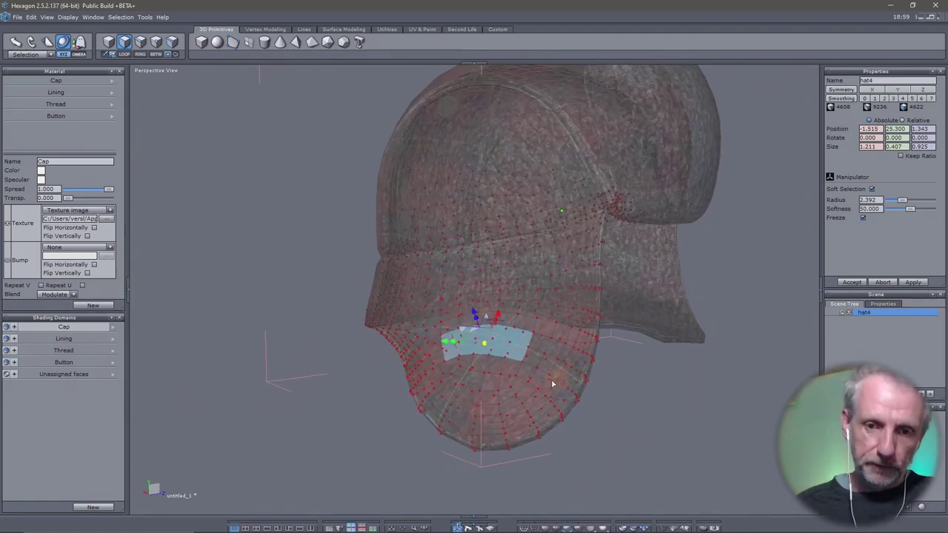
Reselect a lower patch and curl its tip outward into a tapering hook near -1.789, 25.193, 0.868.
click(472, 393)
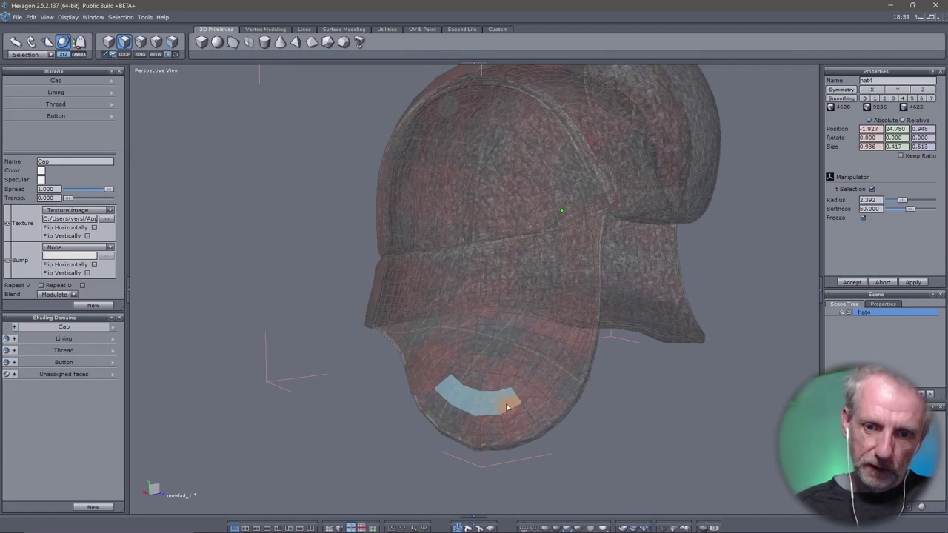
middle_drag(548, 391, 326, 378)
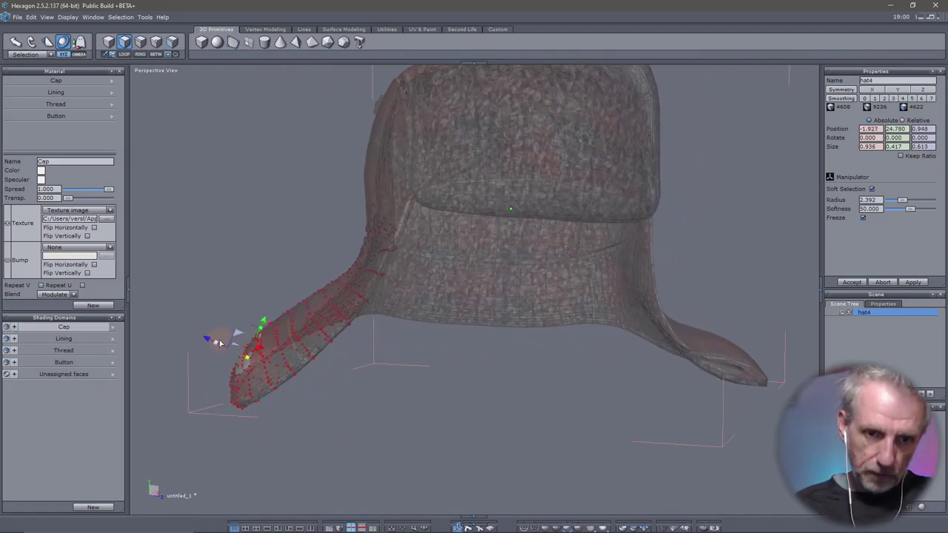
middle_drag(220, 342, 202, 354)
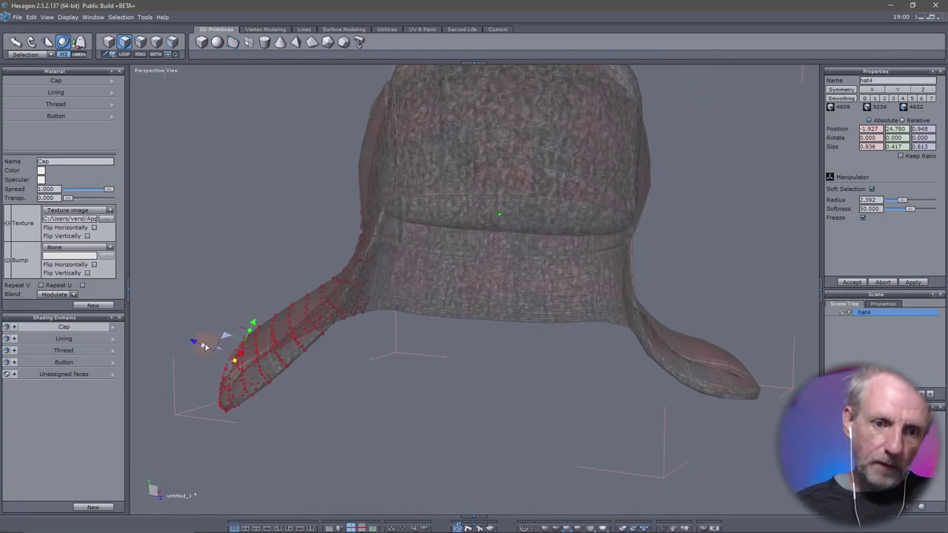
drag(241, 333, 275, 328)
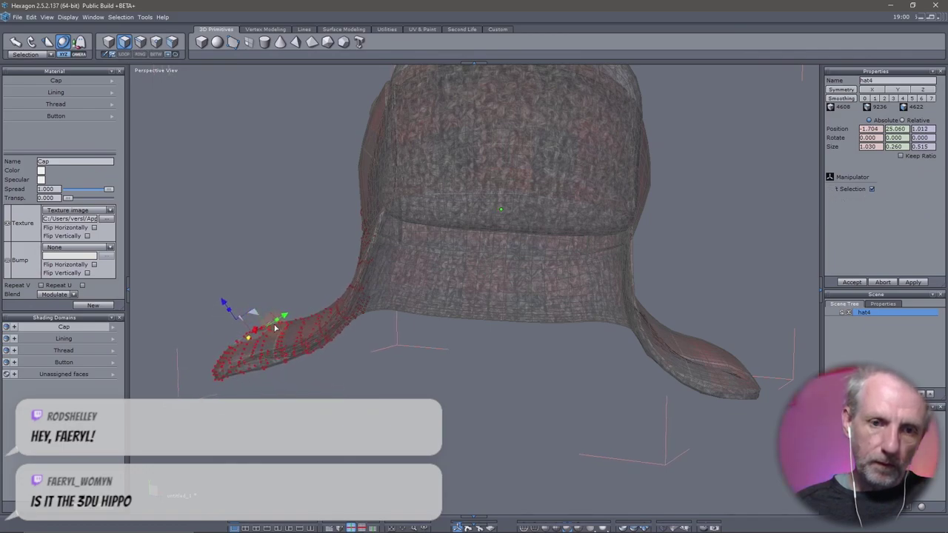
drag(278, 320, 287, 324)
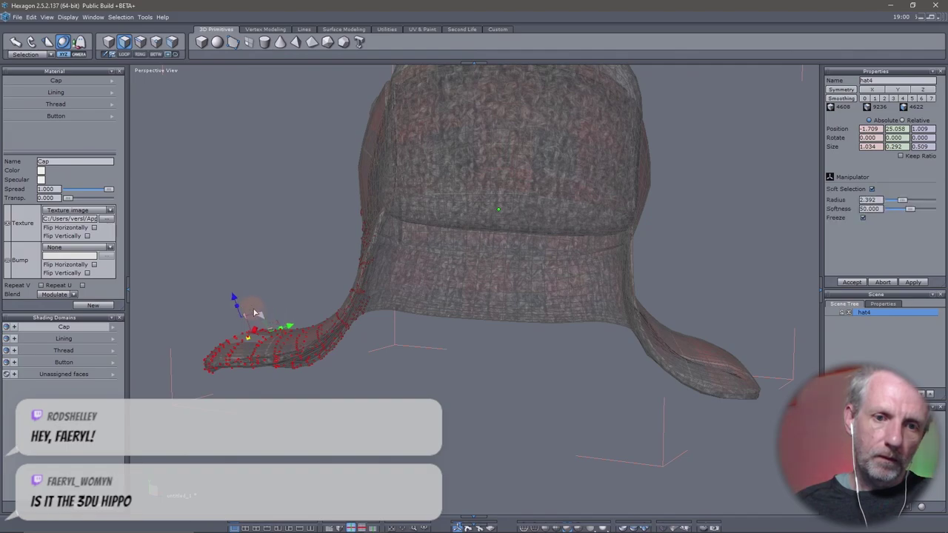
drag(259, 316, 248, 305)
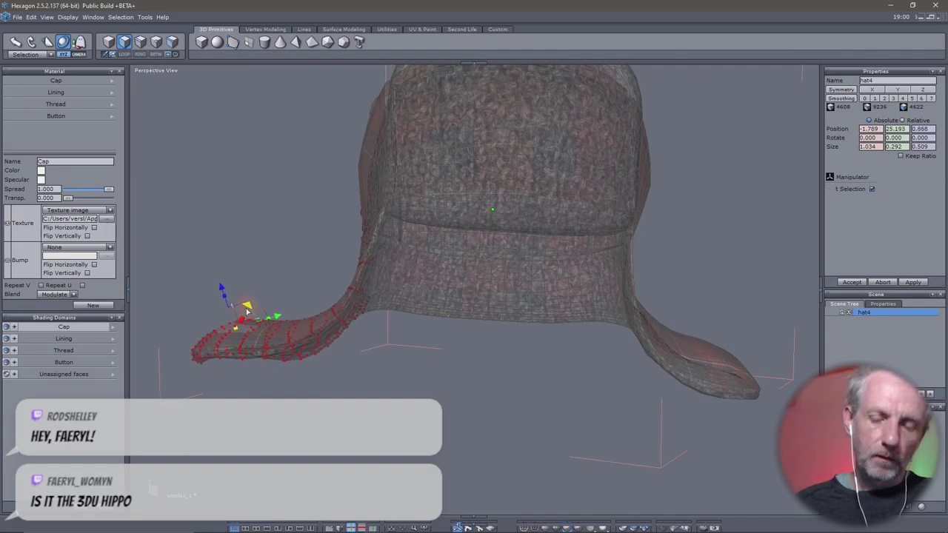
mouse_move(388, 386)
middle_down()
mouse_move(740, 432)
mouse_move(674, 414)
mouse_move(328, 381)
mouse_move(239, 393)
mouse_move(444, 373)
mouse_move(366, 376)
middle_up()
scroll(238, 393, up, 5)
scroll(238, 392, down, 3)
scroll(239, 392, down, 5)
scroll(239, 393, up, 5)
scroll(291, 383, down, 1)
scroll(293, 384, down, 1)
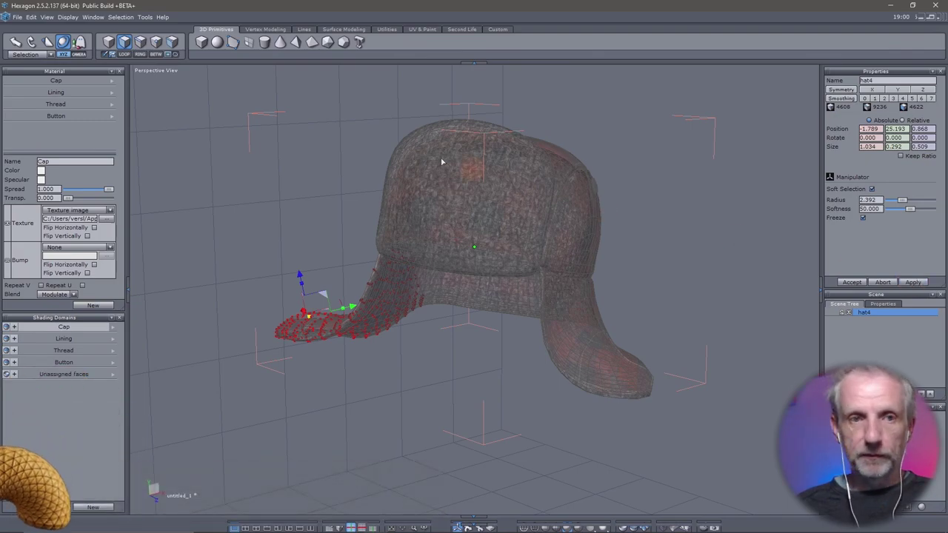
Select the whole hat object and display it with its full texture.
click(867, 331)
click(886, 311)
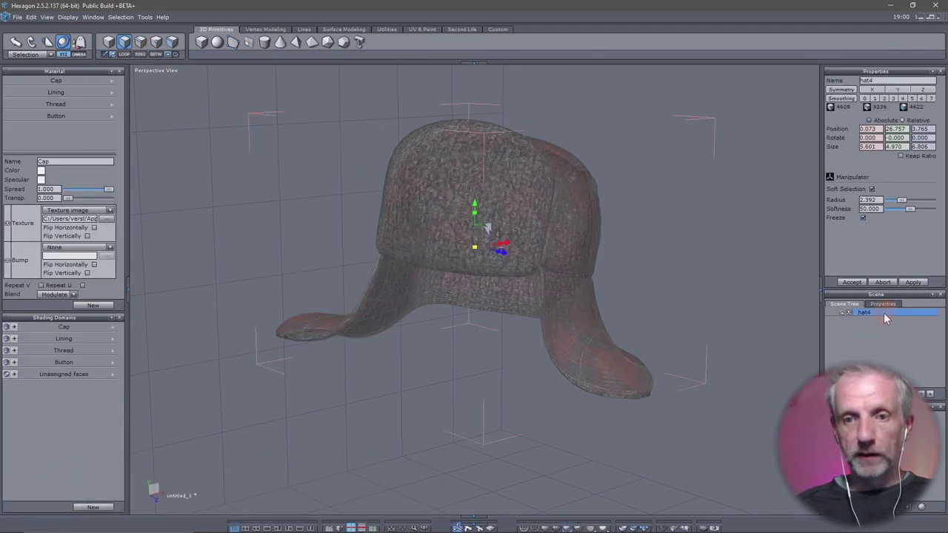
click(254, 74)
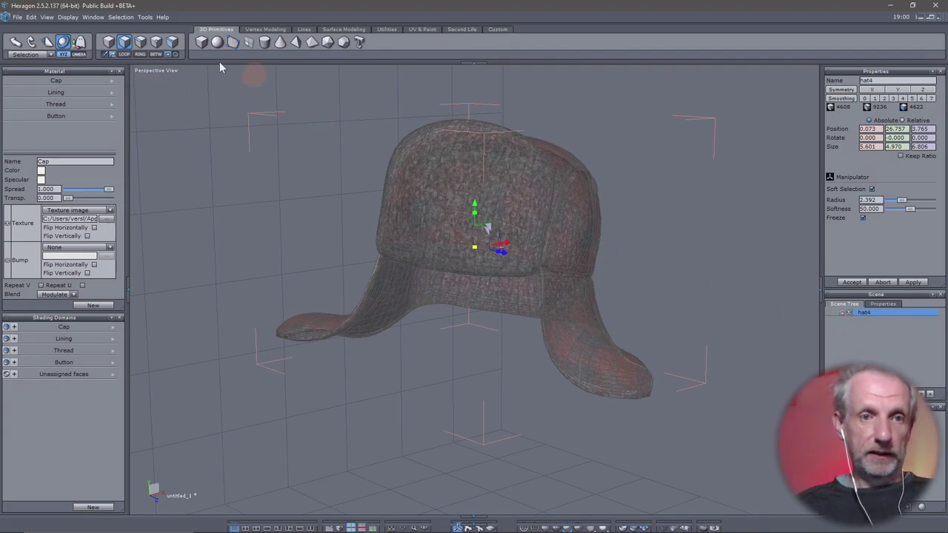
click(108, 43)
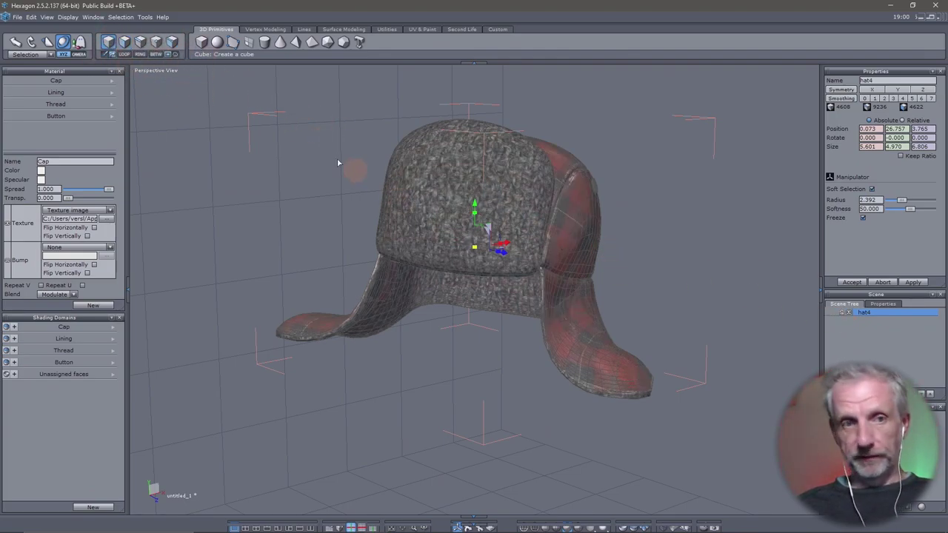
Send the hat back to DAZ Studio from the File menu and bring up Alt+Tab.
click(16, 17)
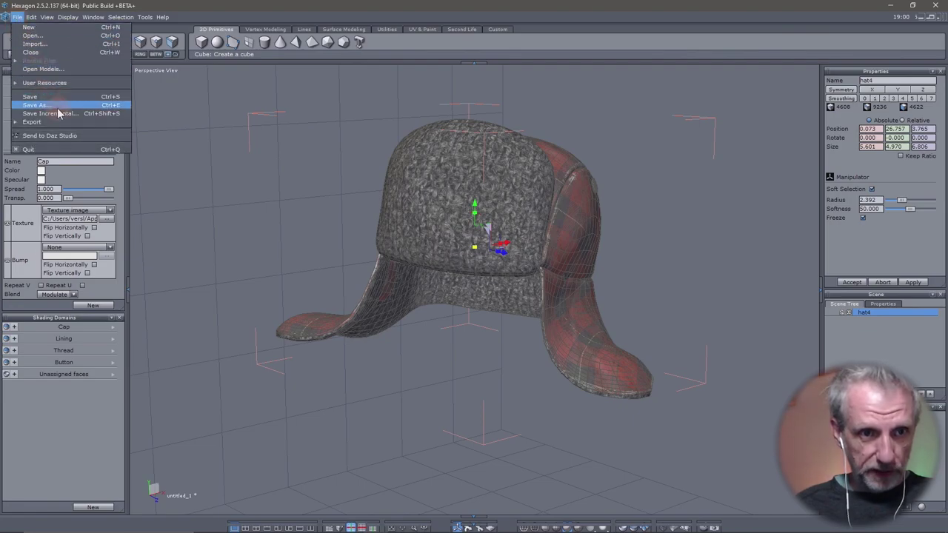
click(63, 136)
click(63, 135)
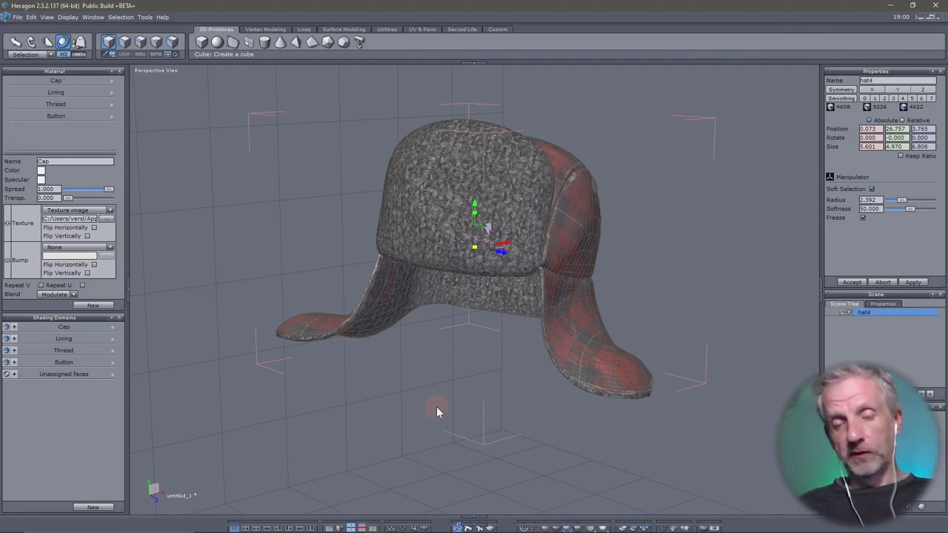
key(alt+Tab)
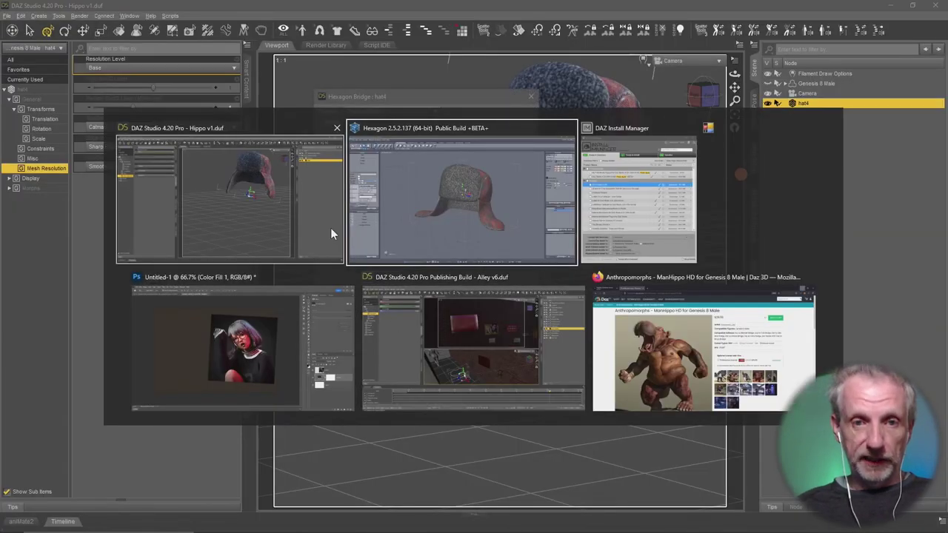
In the Hexagon Bridge dialog, set Reverse Deformations to Yes and accept to create hat4's Hexagon Morph.
click(279, 219)
click(442, 279)
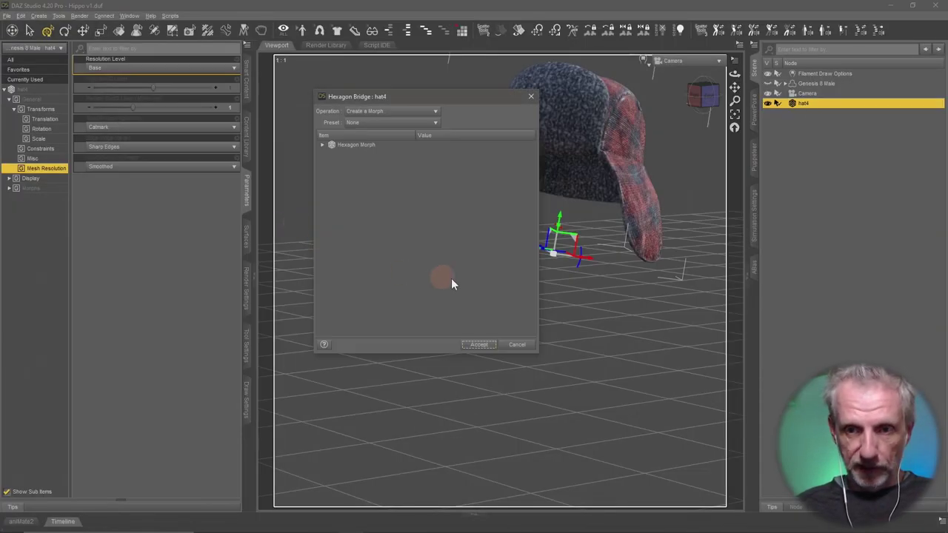
click(322, 144)
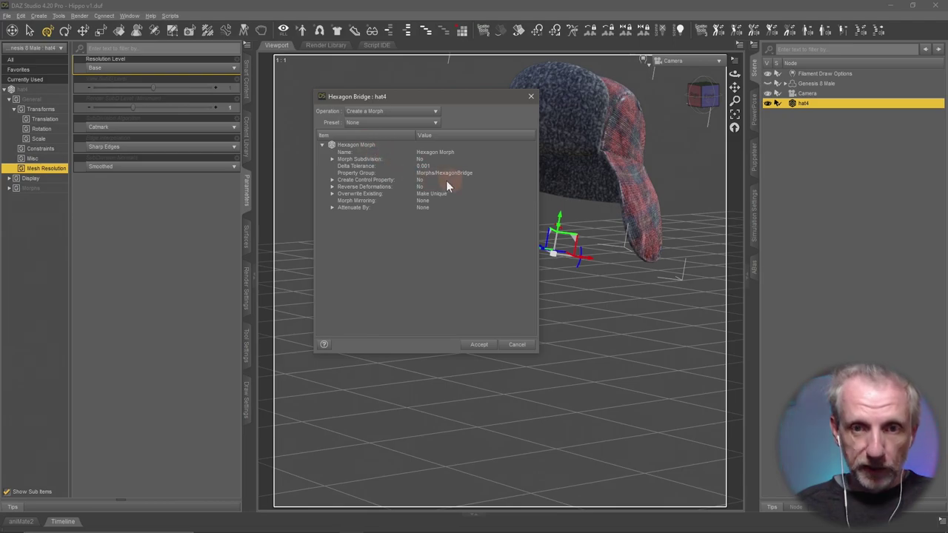
drag(460, 99, 250, 14)
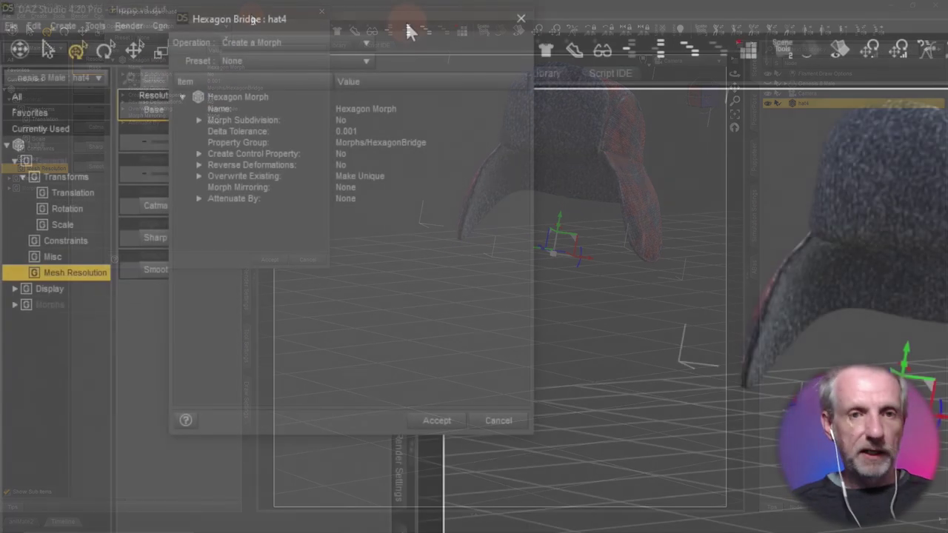
click(304, 169)
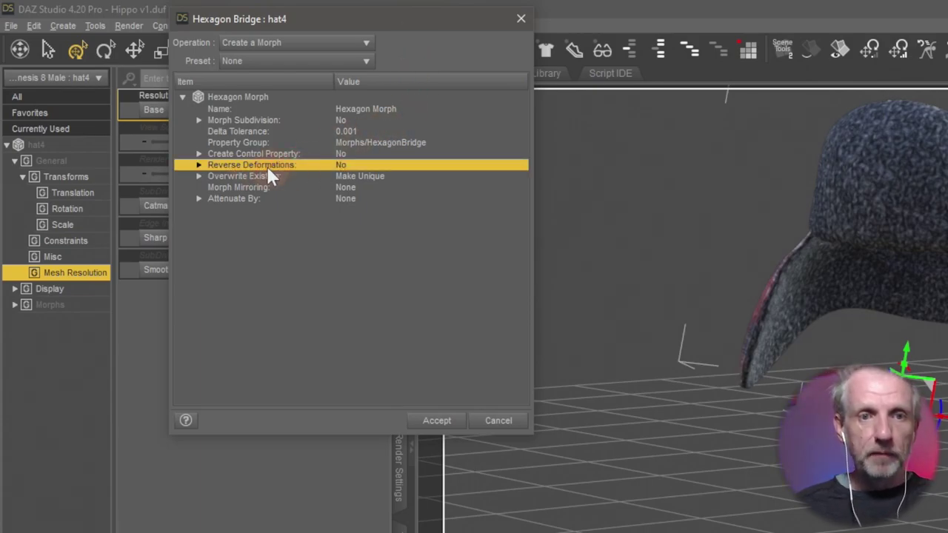
click(345, 165)
click(363, 175)
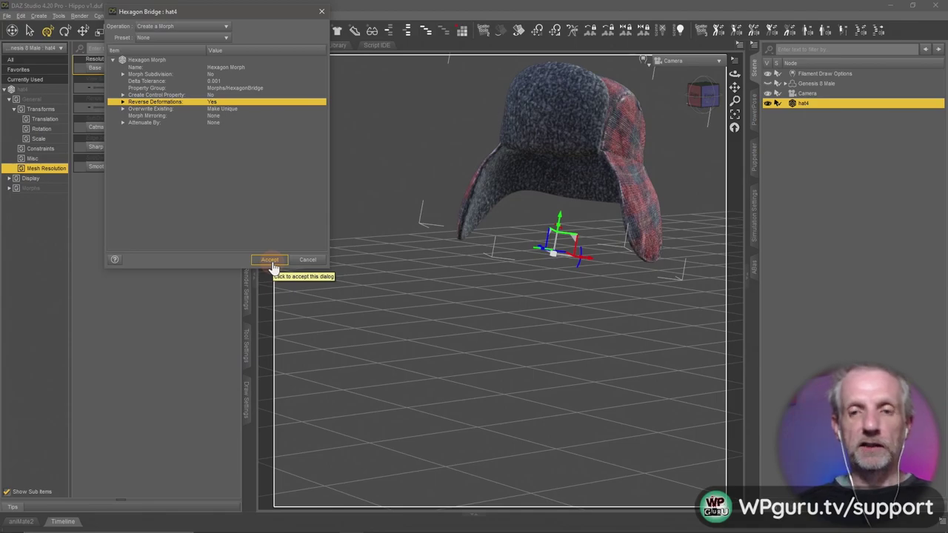
click(270, 261)
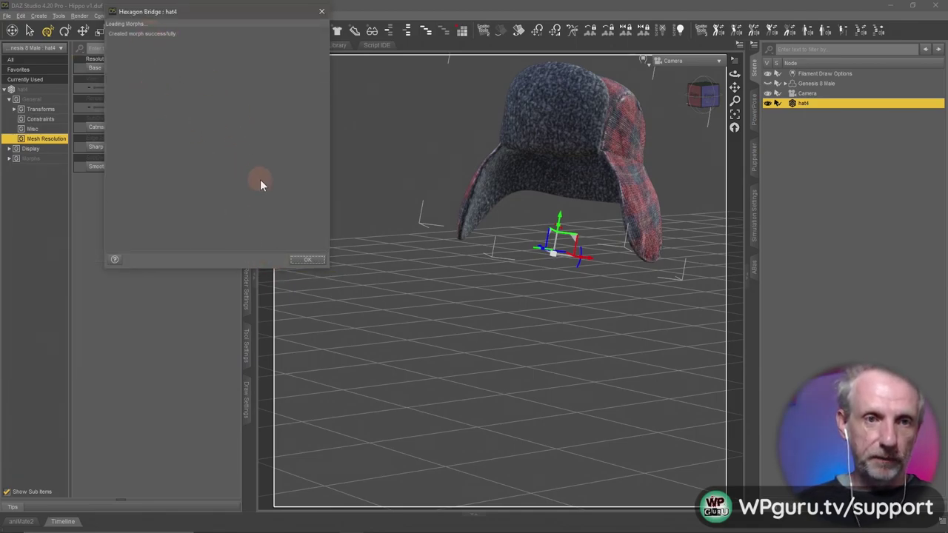
click(300, 266)
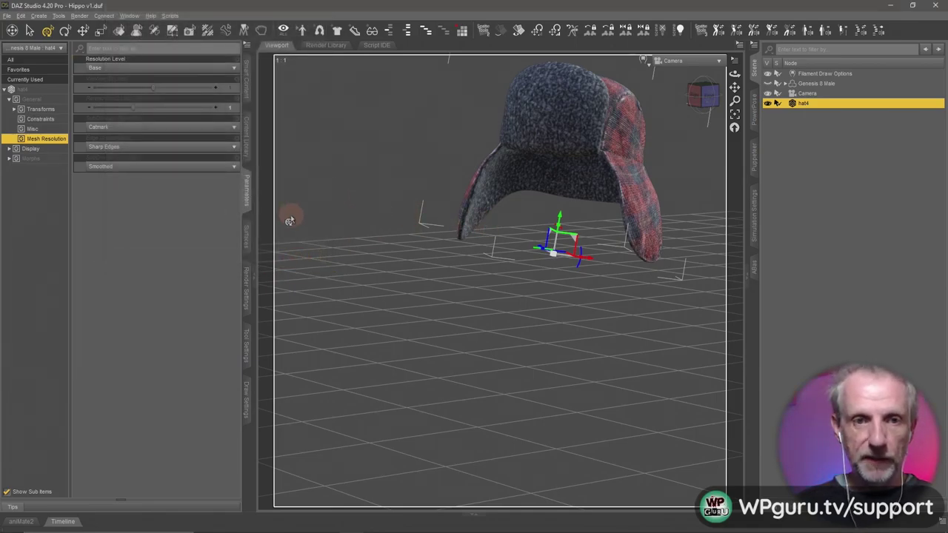
Relabel the hat's Hexagon Morph to 'Hat Flaps Up' in its Parameter Settings.
click(44, 160)
mouse_move(155, 87)
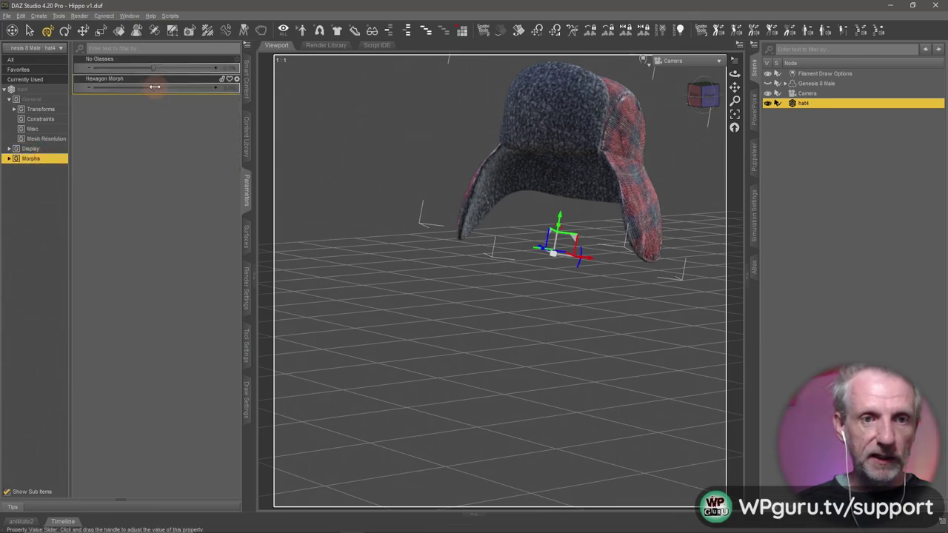
mouse_move(154, 87)
mouse_down()
mouse_move(243, 99)
mouse_move(182, 104)
mouse_move(206, 110)
mouse_up()
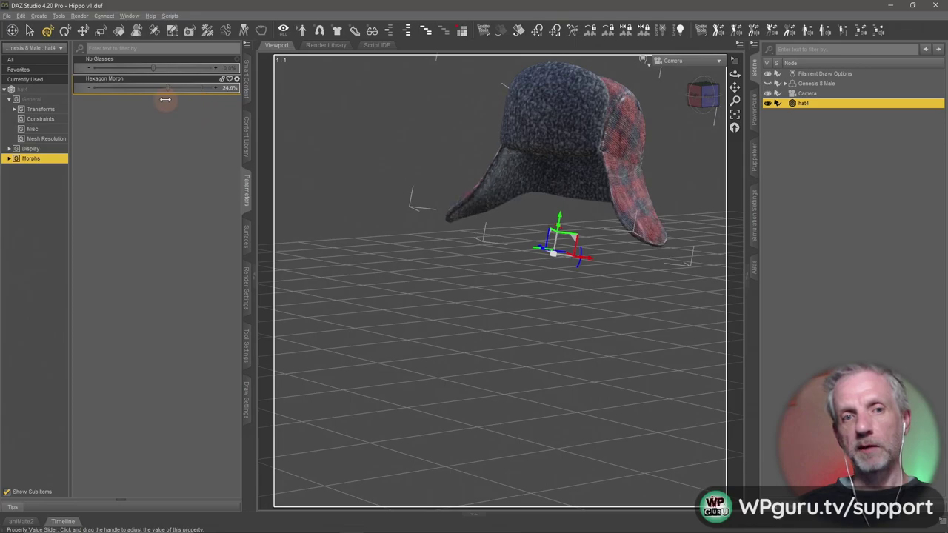
click(237, 84)
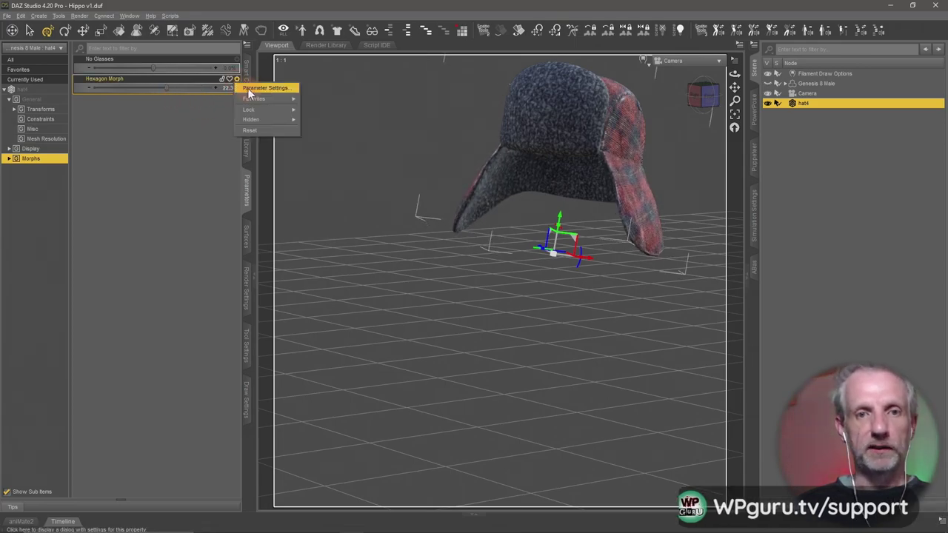
click(259, 87)
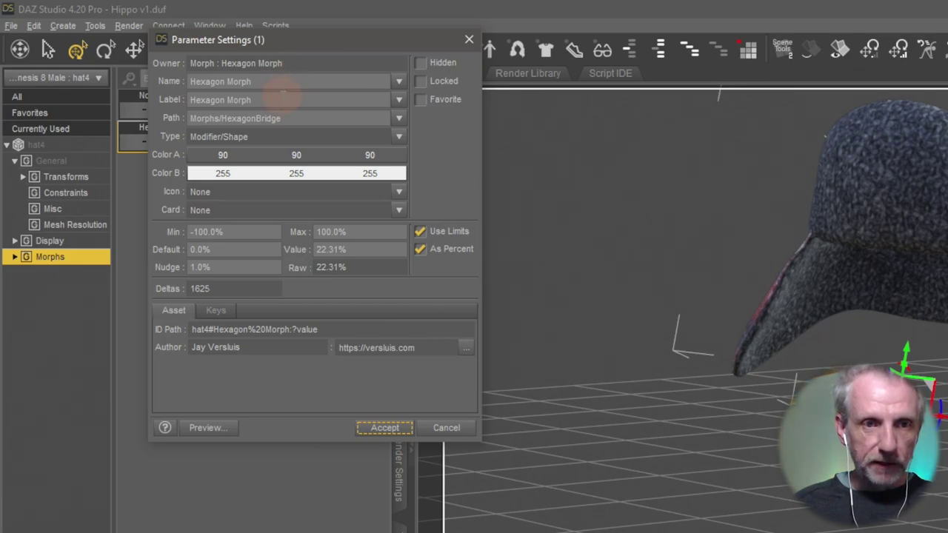
click(282, 97)
text(Hat Flaps Up)
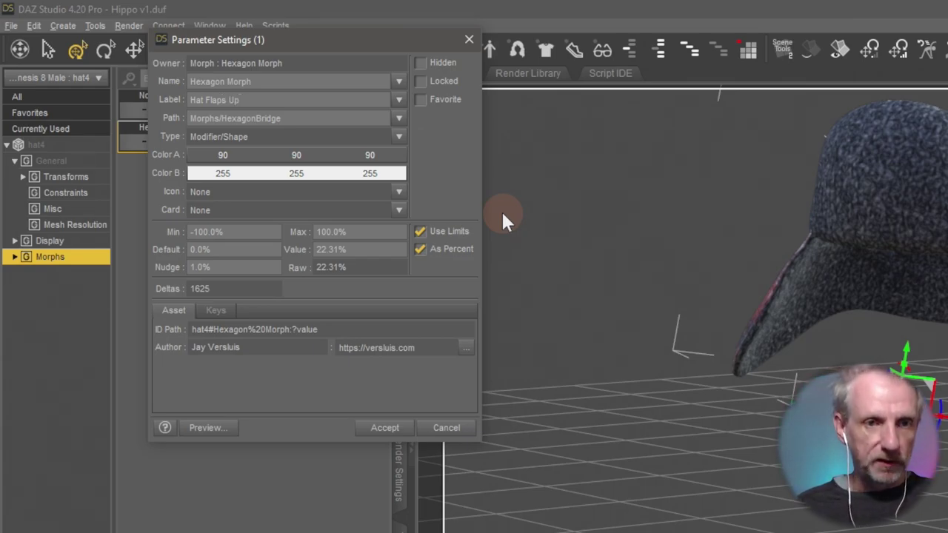
click(355, 249)
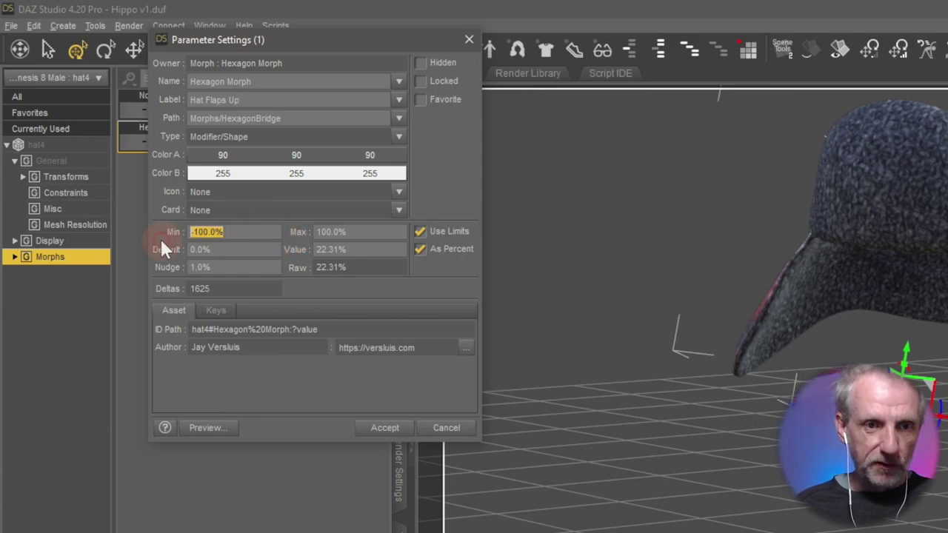
text(0)
key(Return)
Dial Hat Flaps Up to 100% so both ear flaps flare outward.
click(400, 333)
click(271, 159)
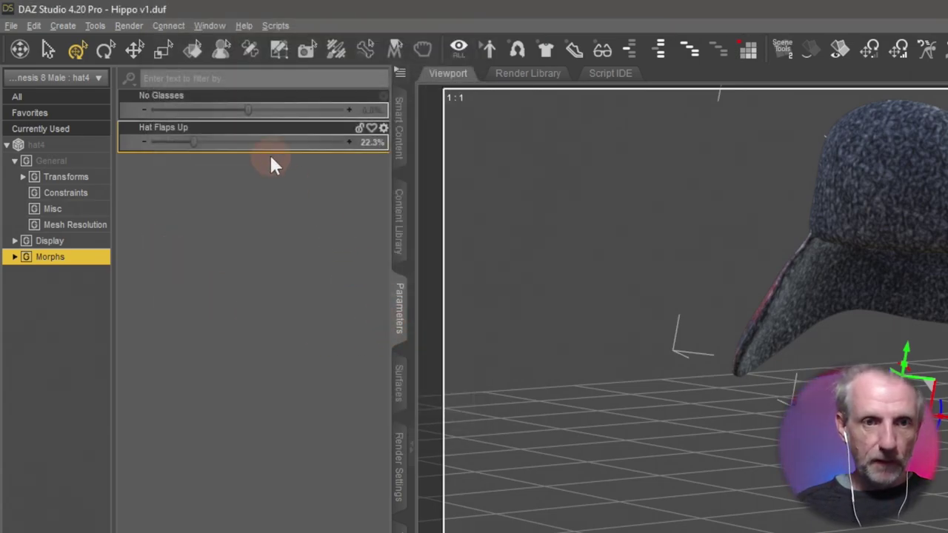
mouse_move(191, 141)
mouse_down()
mouse_move(115, 148)
mouse_move(383, 156)
mouse_move(80, 175)
mouse_up()
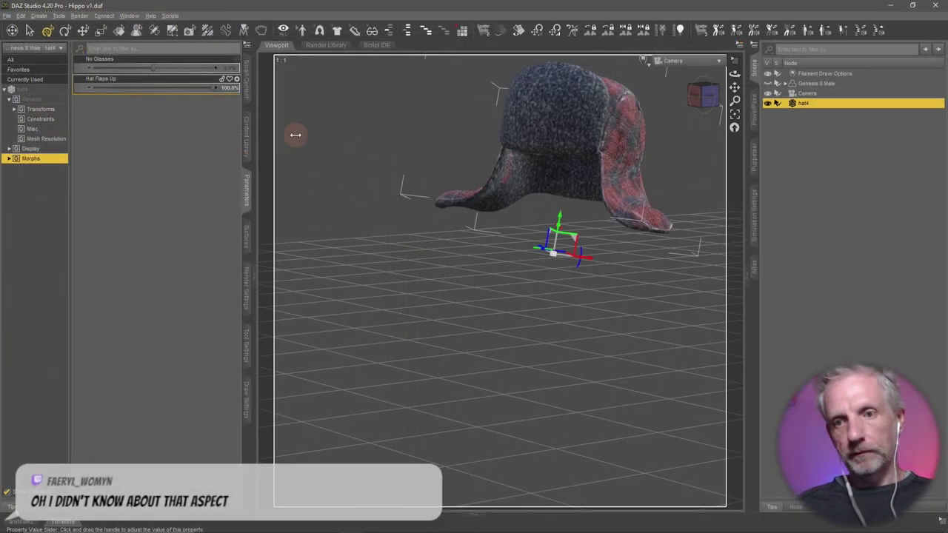
Unhide the hippo figure, tilt the hat, and move the hat's joint pivot up onto the hat.
click(768, 83)
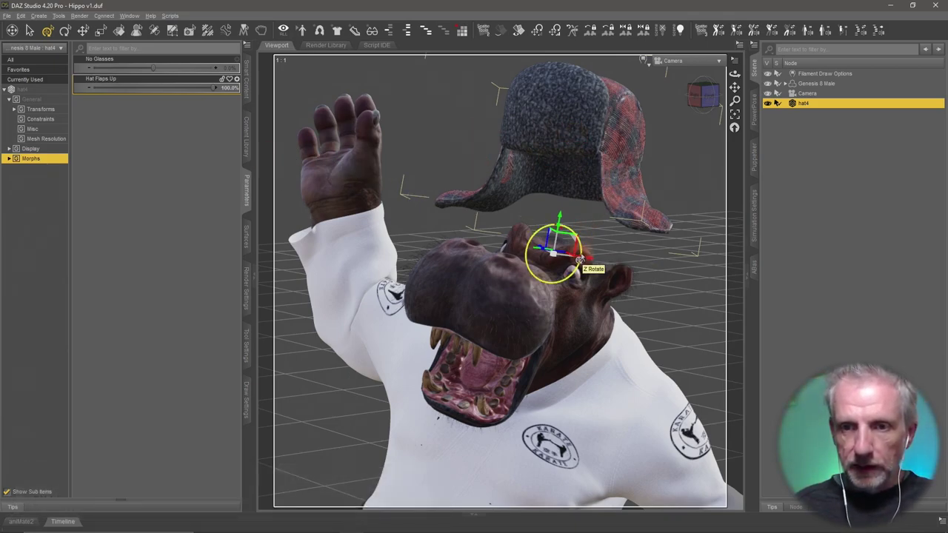
drag(580, 261, 666, 159)
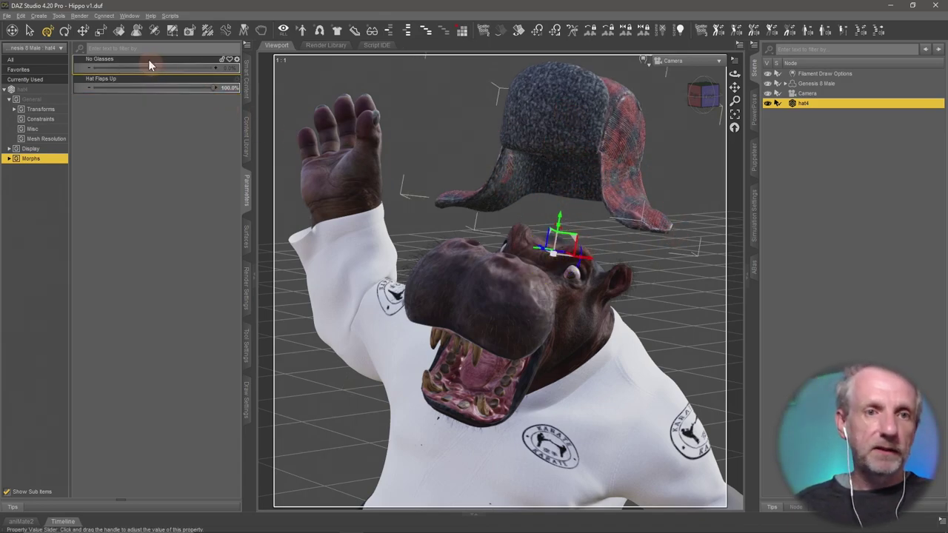
click(155, 34)
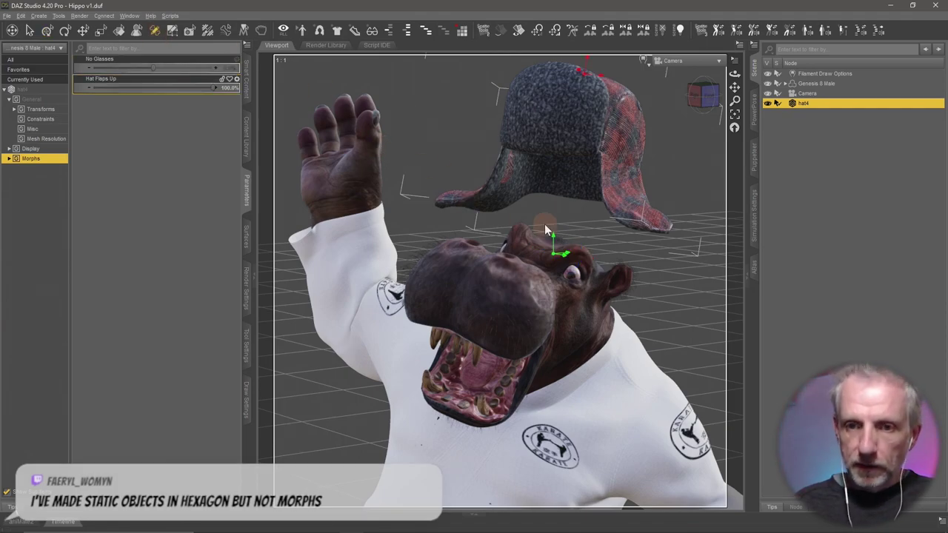
drag(552, 235, 548, 160)
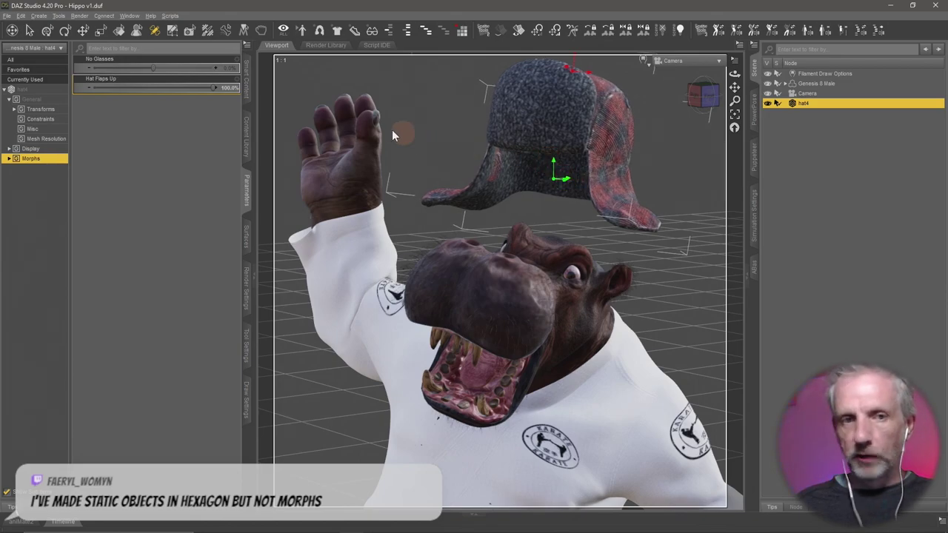
Rotate the hat upright above the hippo's head and turn it around its vertical axis.
click(47, 32)
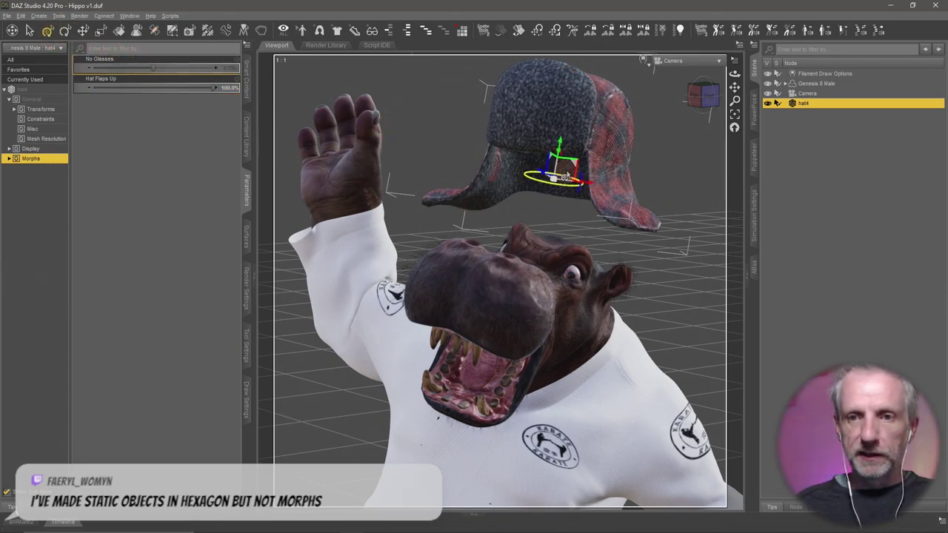
drag(576, 170, 587, 198)
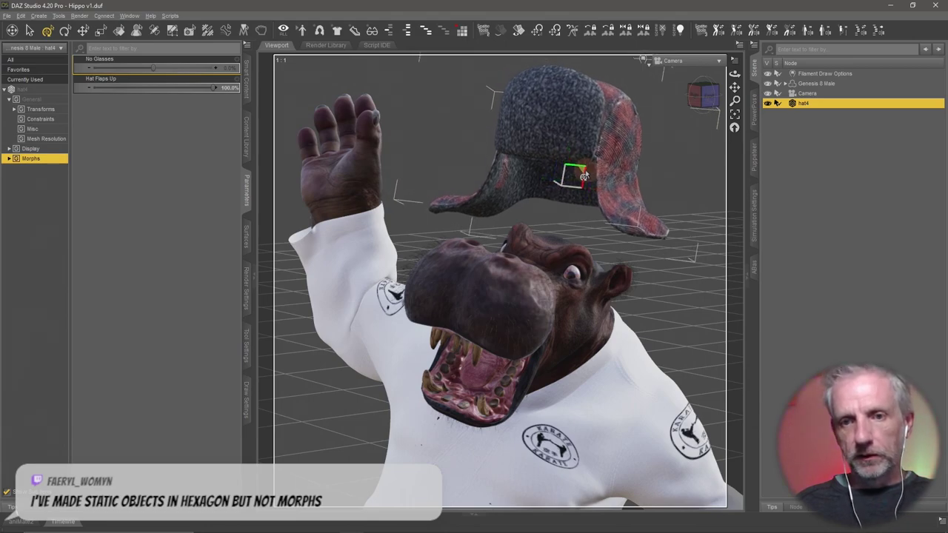
drag(588, 198, 596, 199)
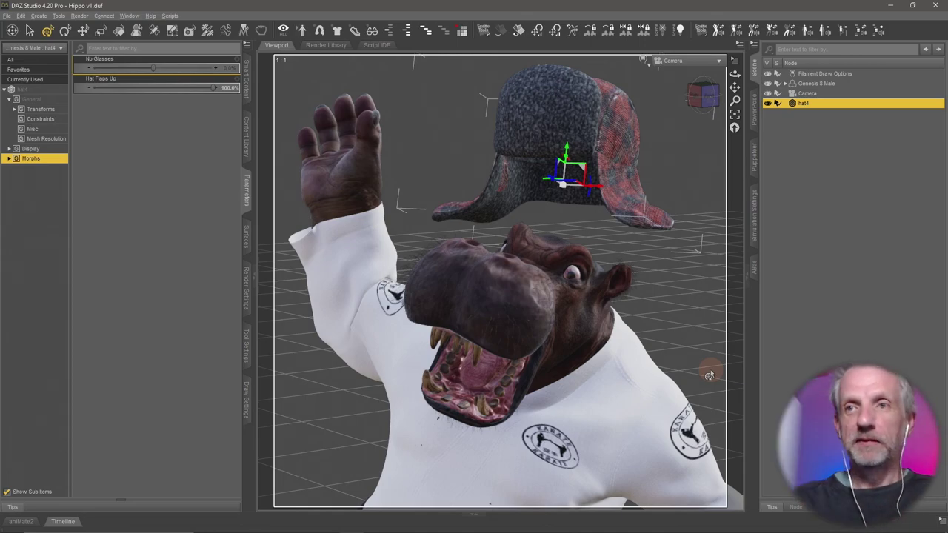
key(alt+Tab)
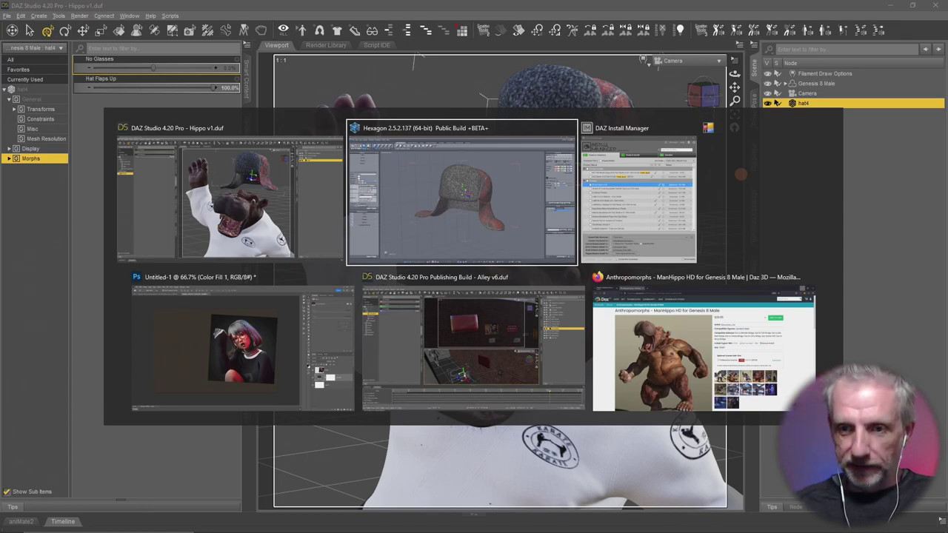
In Firefox, open twitch.tv/wpguru in a new tab.
click(760, 379)
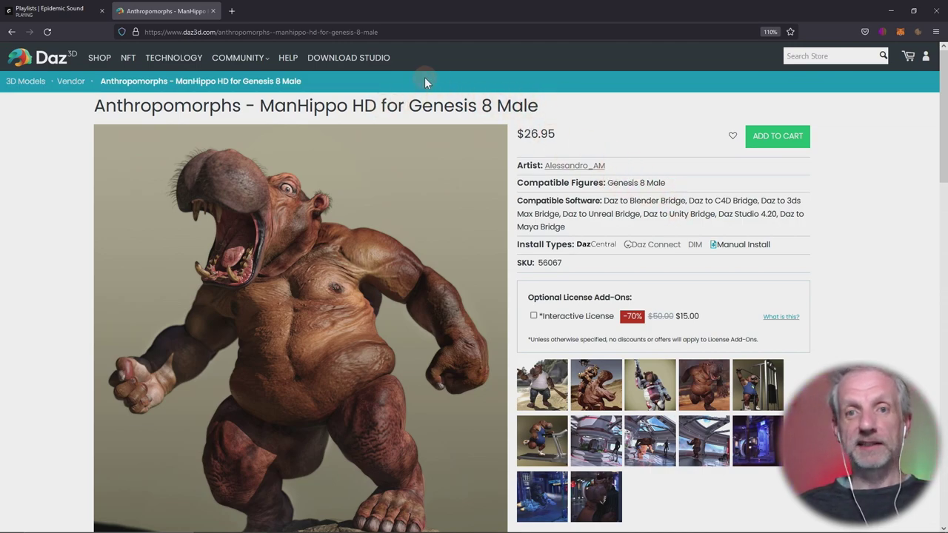
click(415, 33)
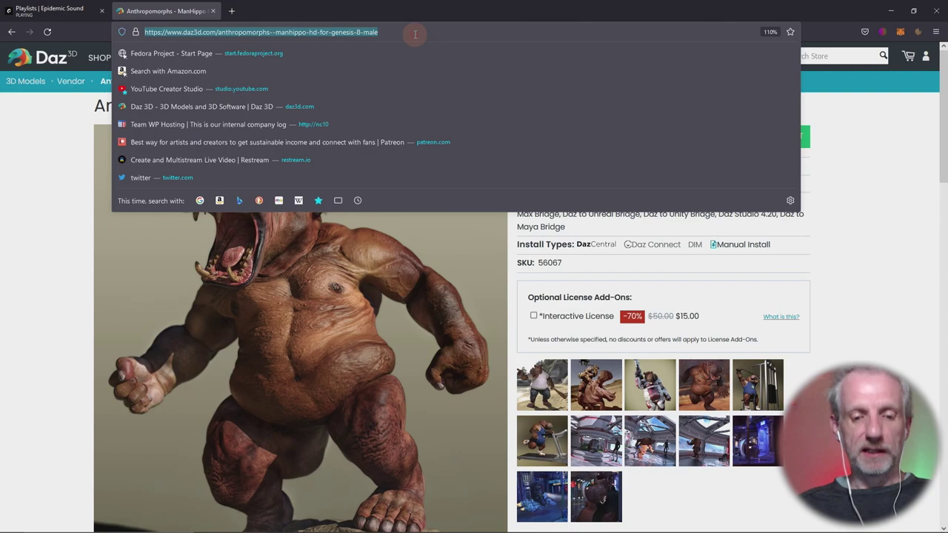
click(232, 11)
text(tw)
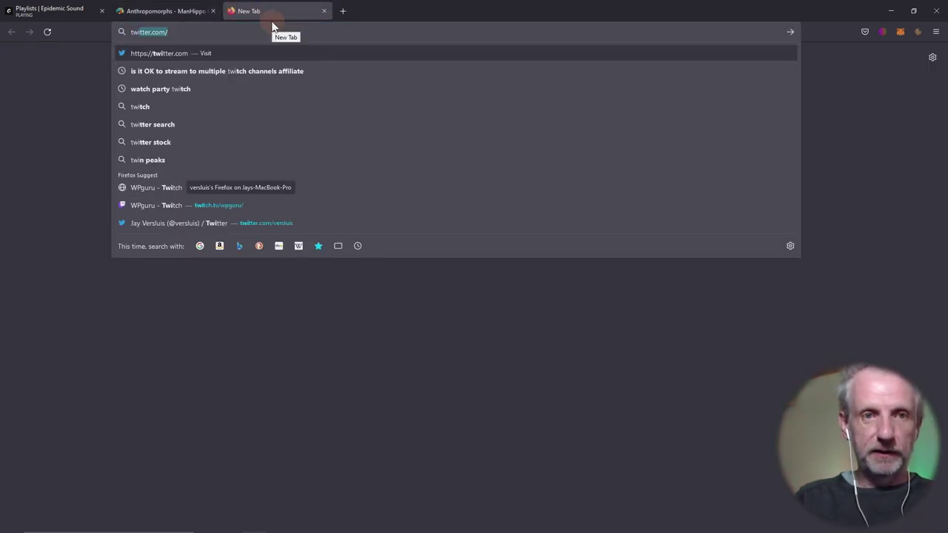
key(BackSpace)
text(itch.tv/)
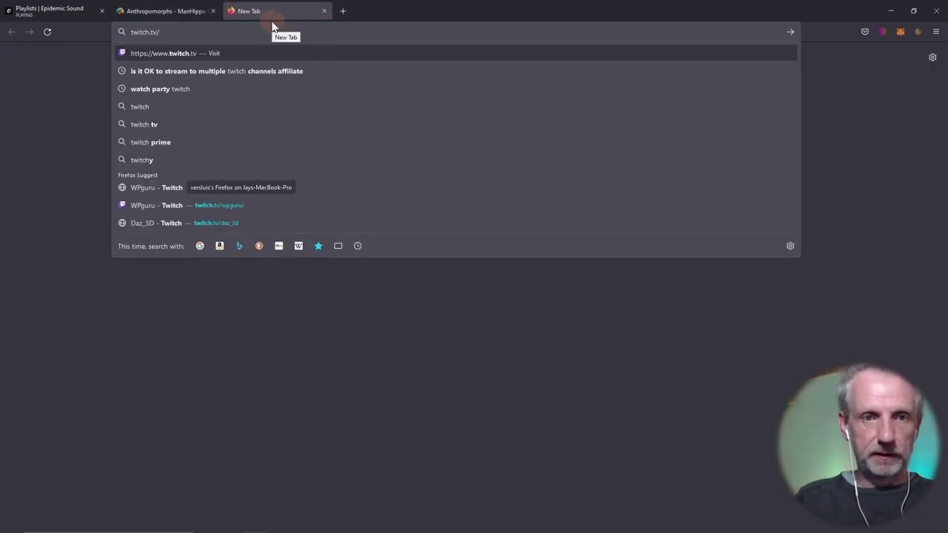
text(wp)
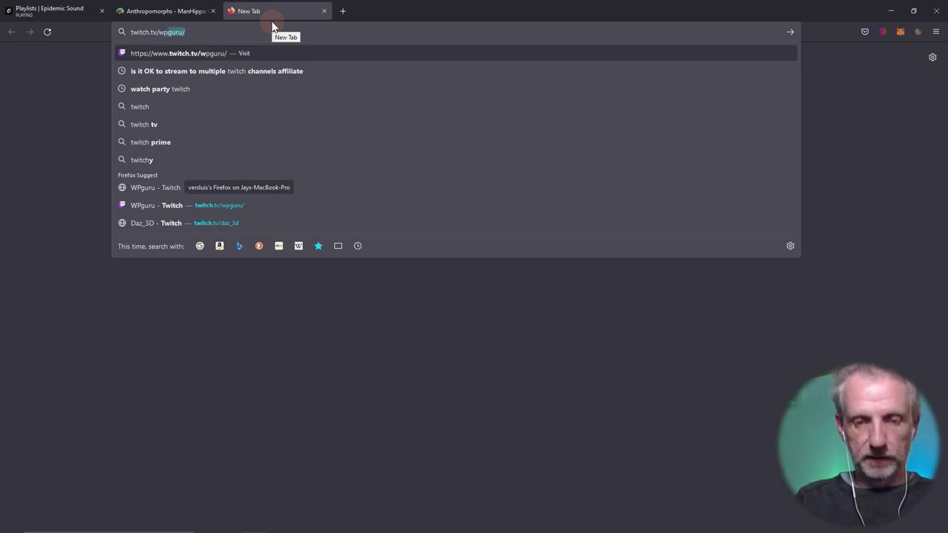
key(Return)
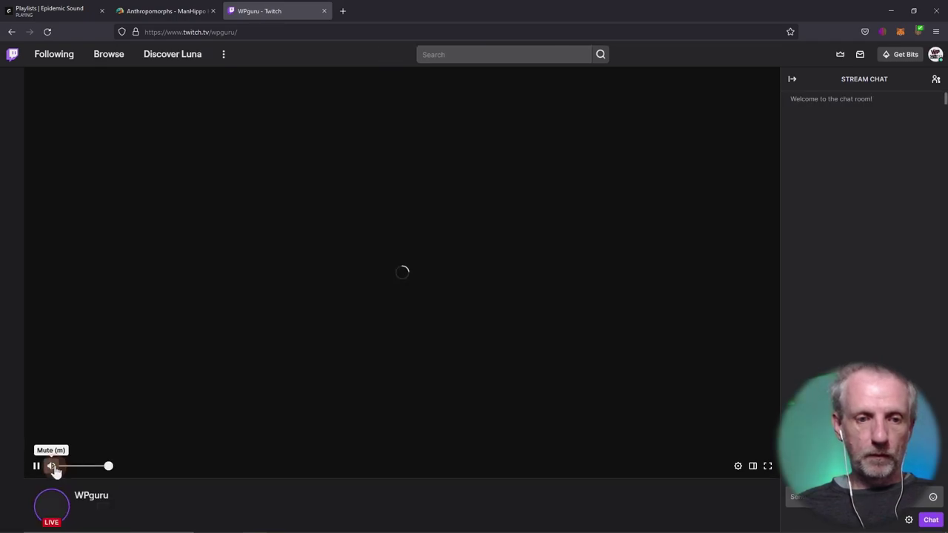
Mute and pause the stream, view the ManHippo product page, then minimize the browser.
click(51, 467)
click(37, 466)
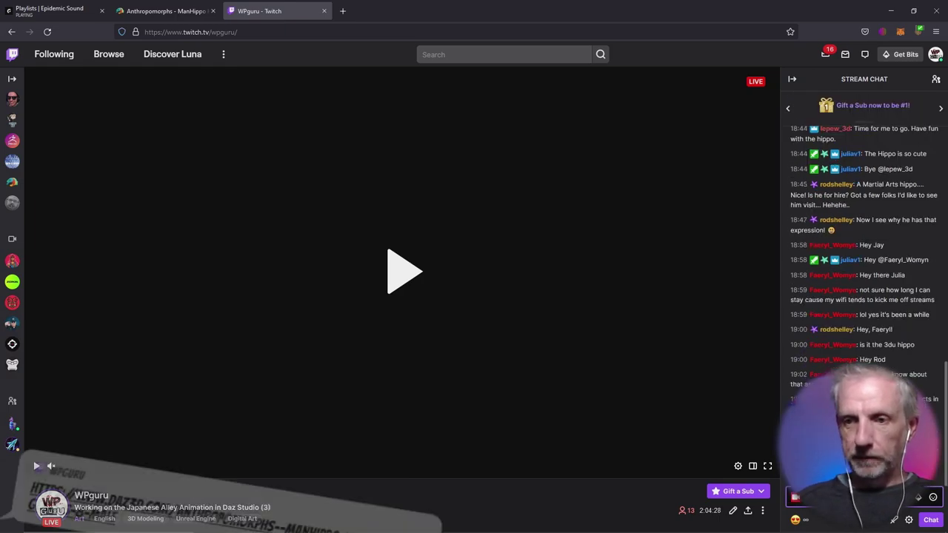
click(156, 10)
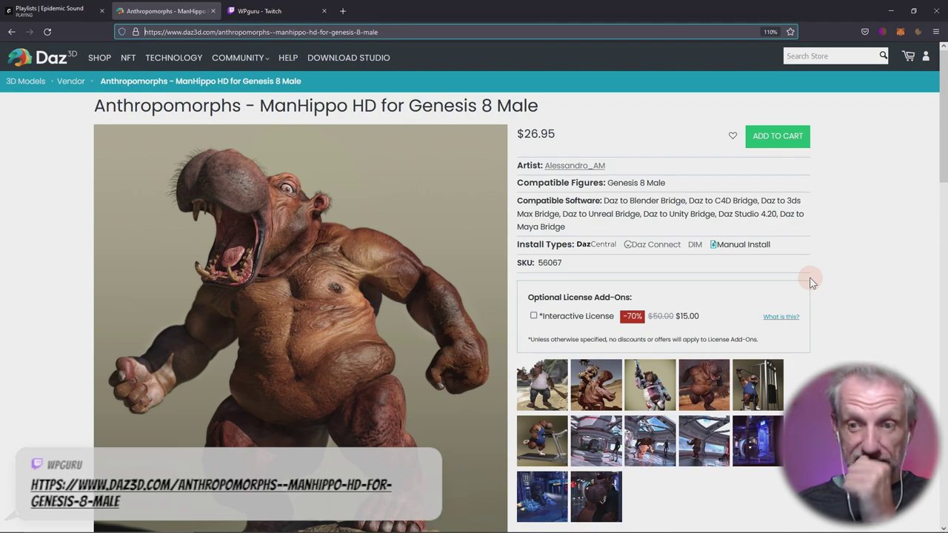
click(893, 11)
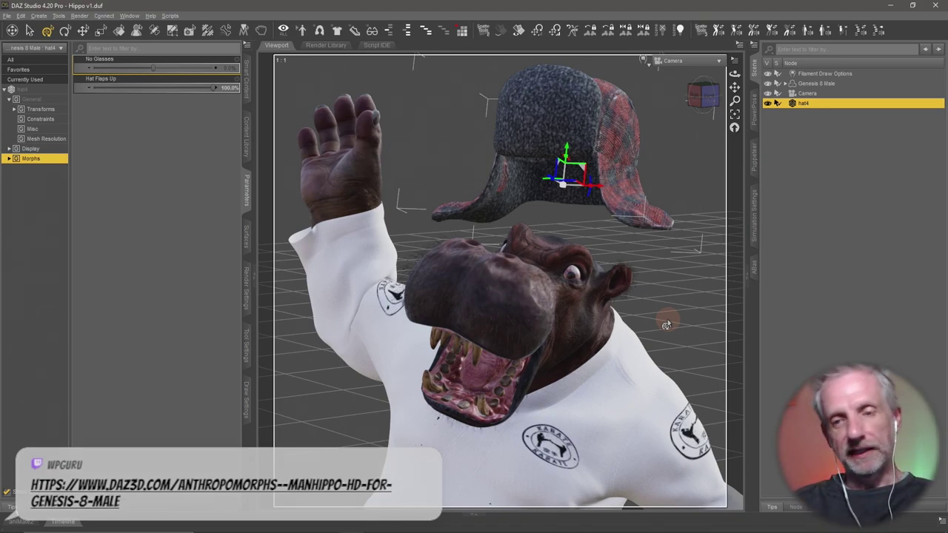
Switch the viewport camera to Perspective View and zoom in on the hat.
click(716, 60)
click(692, 74)
scroll(537, 201, up, 3)
scroll(537, 201, up, 3)
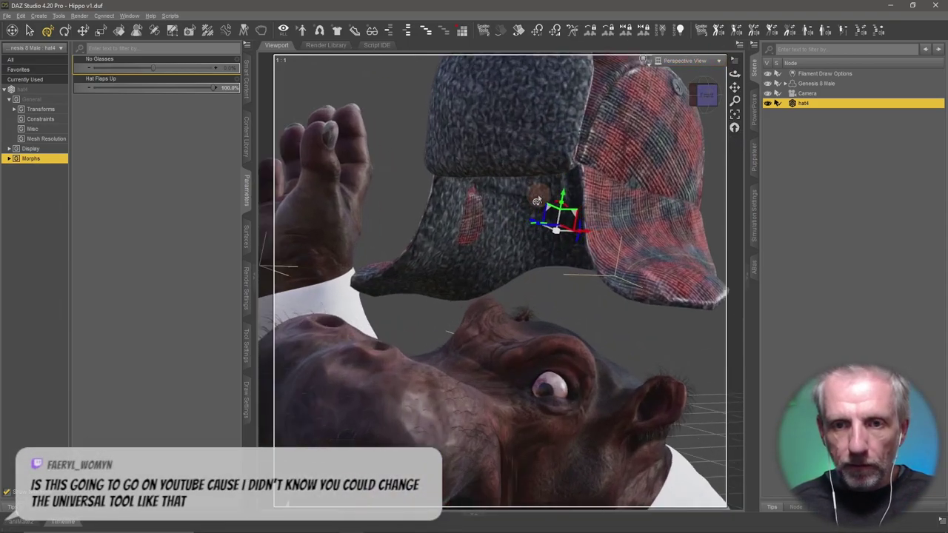
scroll(531, 194, up, 2)
scroll(531, 194, up, 1)
scroll(531, 194, up, 2)
scroll(531, 194, up, 2)
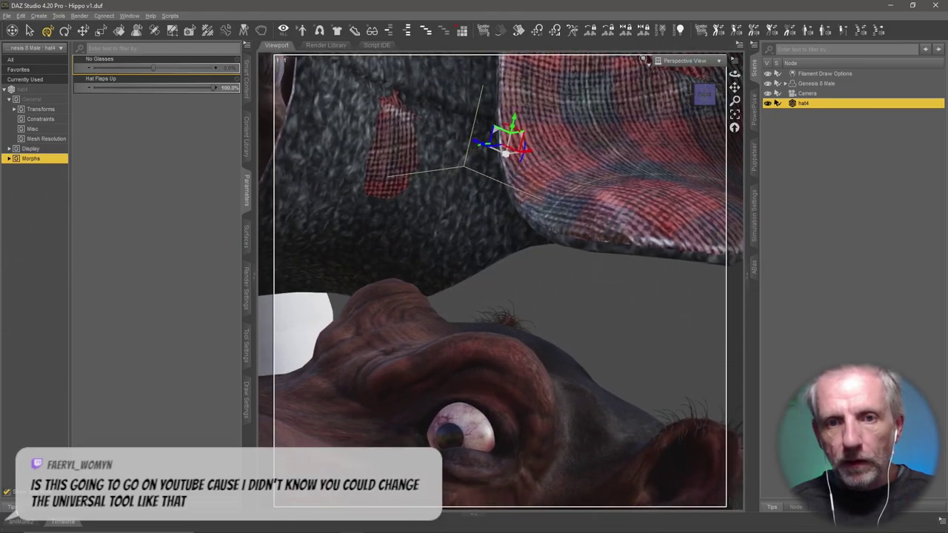
Orbit and zoom in close on the plaid lining poking through the hat's side.
alt+drag(531, 194, 445, 222)
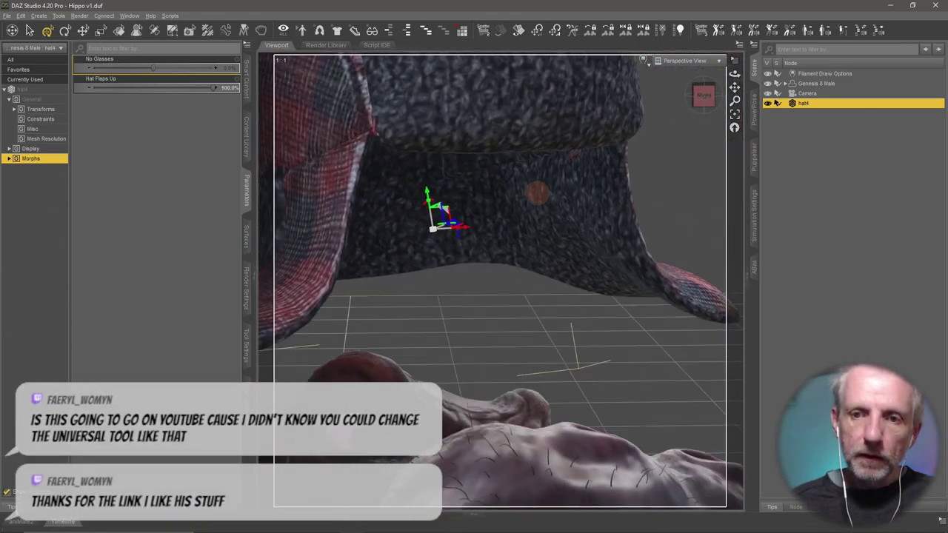
mouse_move(537, 194)
alt+mouse_down()
mouse_move(474, 200)
mouse_move(489, 224)
alt+mouse_up()
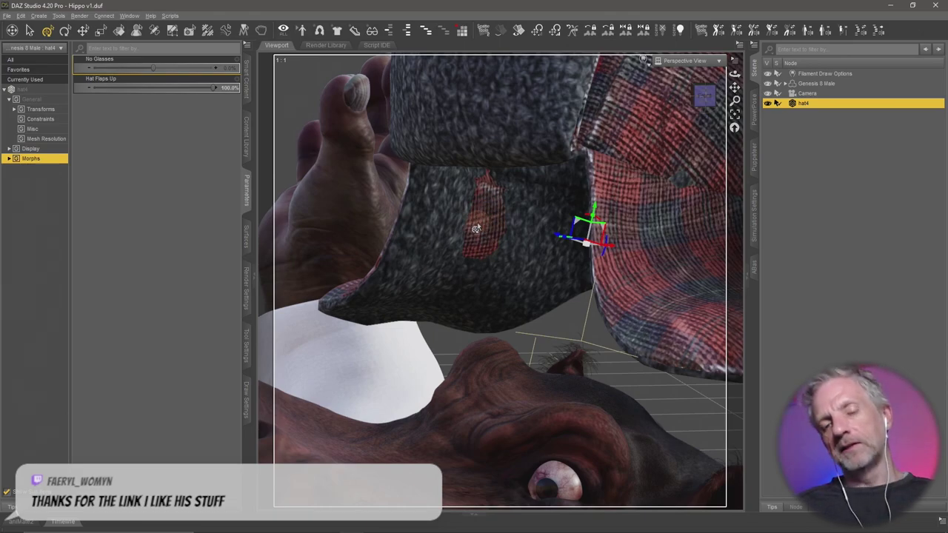
alt+drag(482, 222, 476, 225)
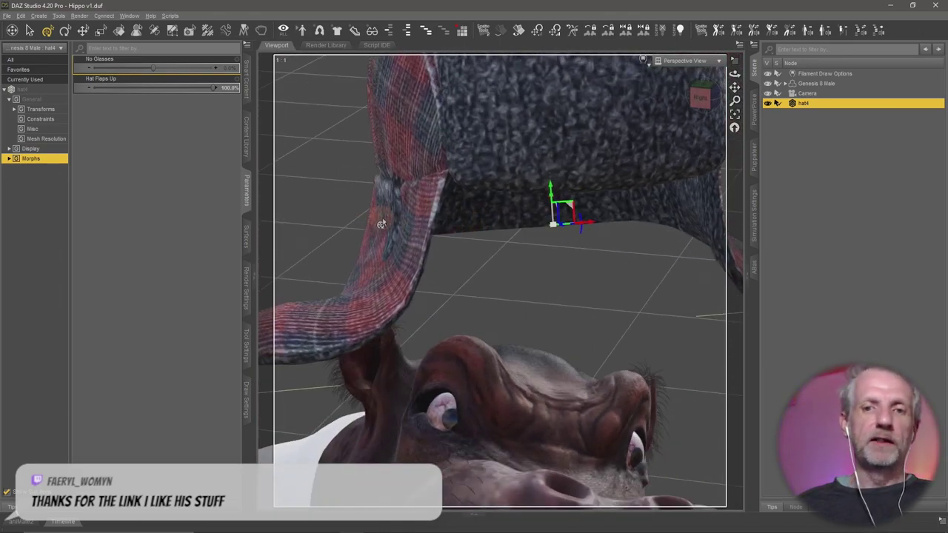
mouse_move(381, 224)
alt+mouse_down()
mouse_move(474, 232)
mouse_move(498, 207)
alt+mouse_up()
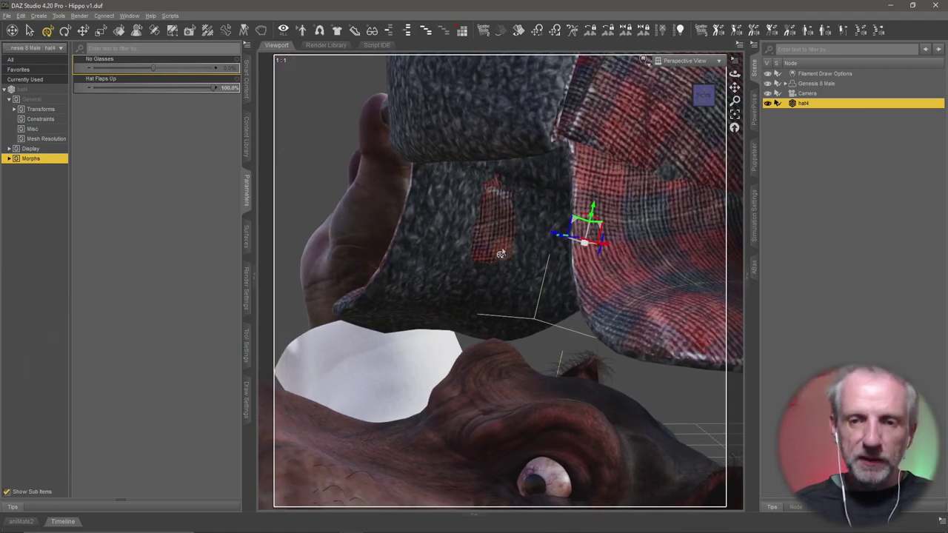
scroll(501, 254, up, 2)
scroll(500, 252, up, 2)
scroll(499, 250, up, 2)
scroll(498, 248, up, 2)
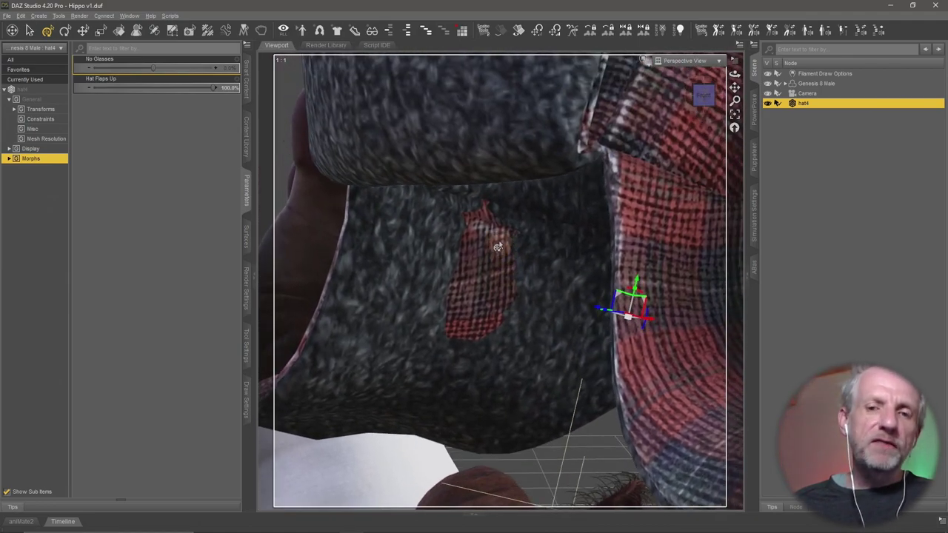
scroll(498, 247, up, 2)
scroll(498, 246, up, 2)
scroll(496, 245, up, 2)
mouse_move(497, 244)
alt+mouse_down()
mouse_move(531, 266)
mouse_move(512, 278)
alt+mouse_up()
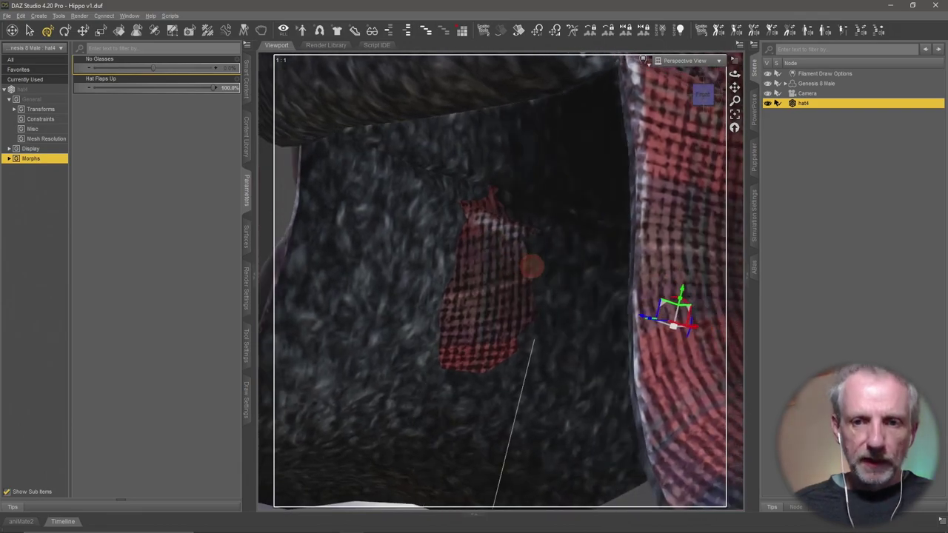
key(alt+Tab)
key(alt+Tab)
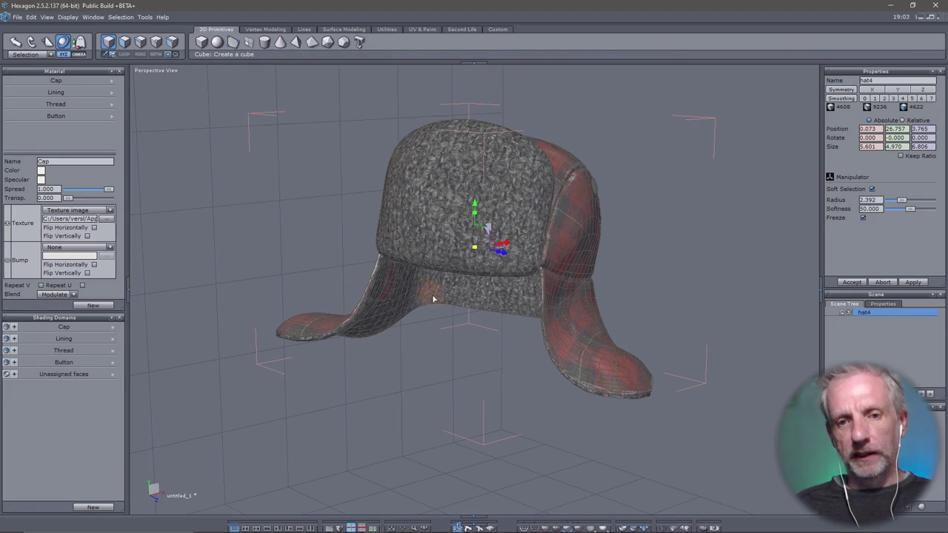
In Hexagon, orbit to the poke-through with face selection on and textures shown.
mouse_move(499, 349)
middle_down()
mouse_move(427, 345)
mouse_move(434, 314)
middle_up()
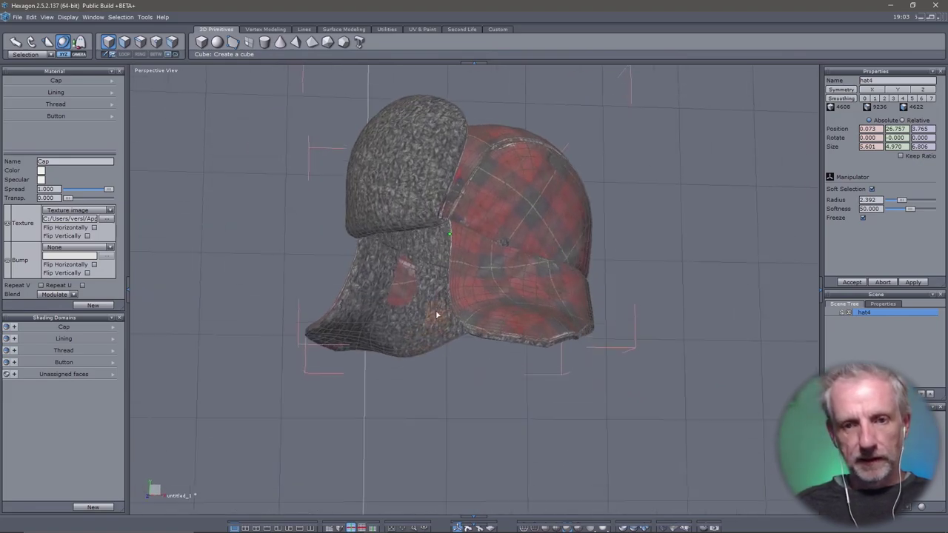
scroll(434, 314, down, 3)
scroll(434, 313, up, 10)
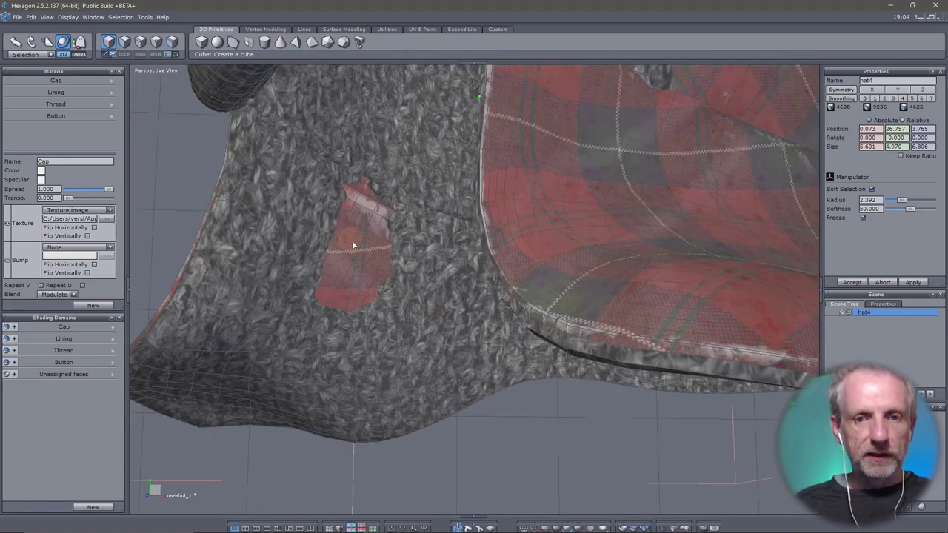
key(f)
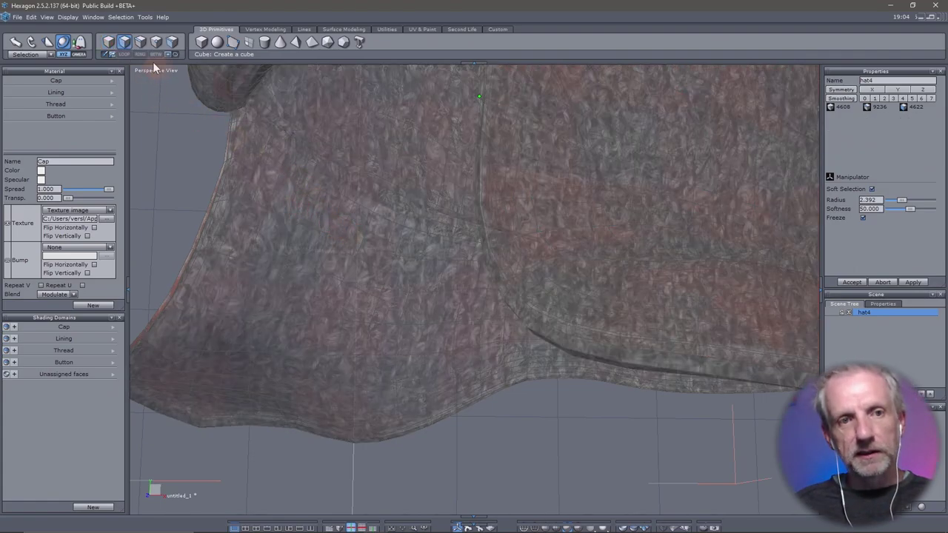
click(113, 46)
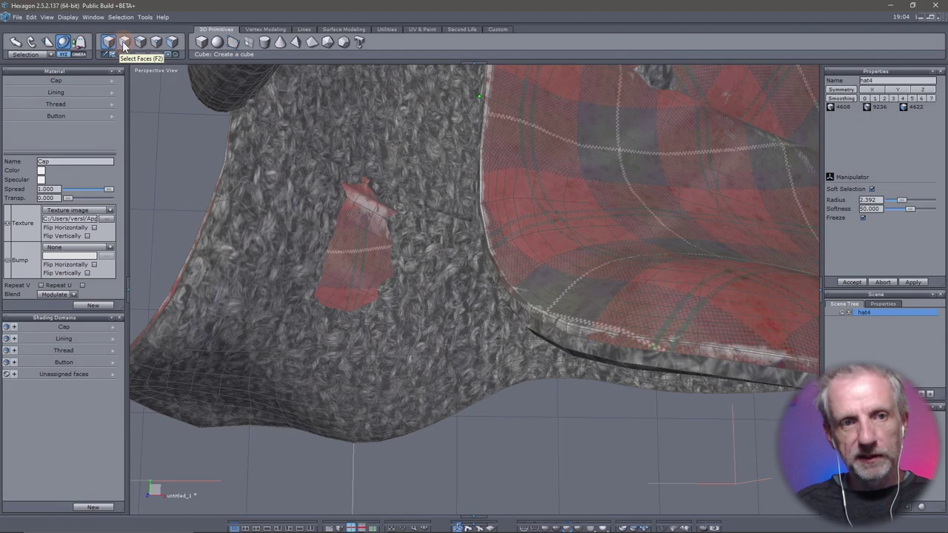
click(123, 41)
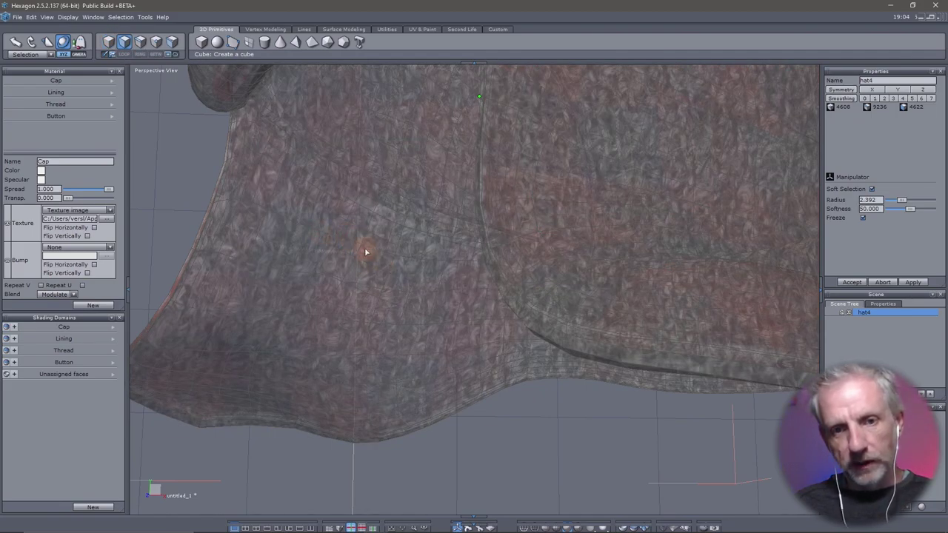
Orbit to inspect the hat's lower brim, restore textured display, and return to DAZ Studio.
middle_drag(353, 242, 658, 348)
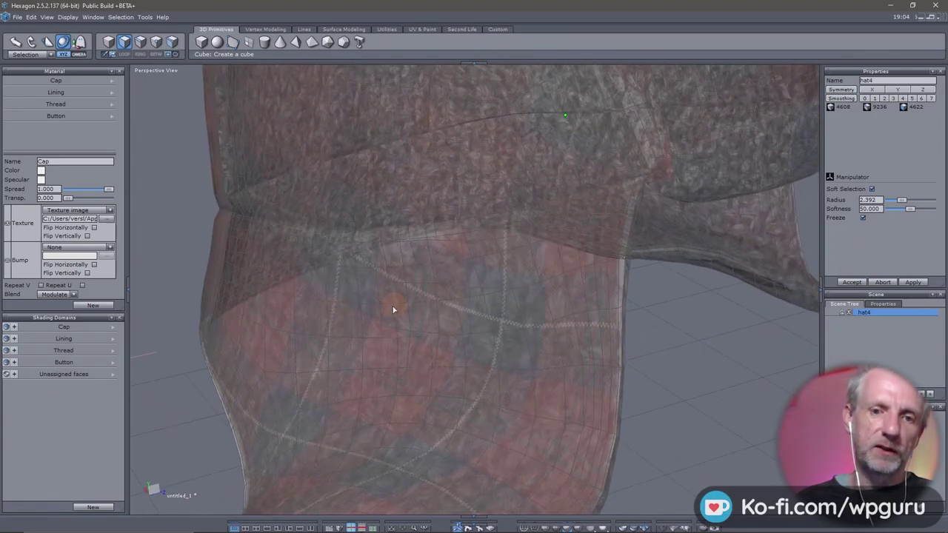
middle_drag(392, 333, 260, 257)
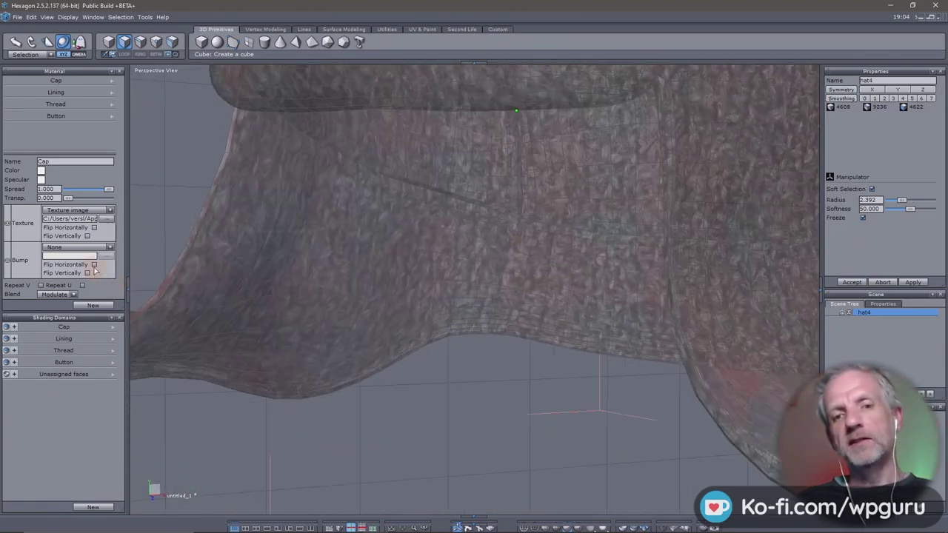
click(109, 41)
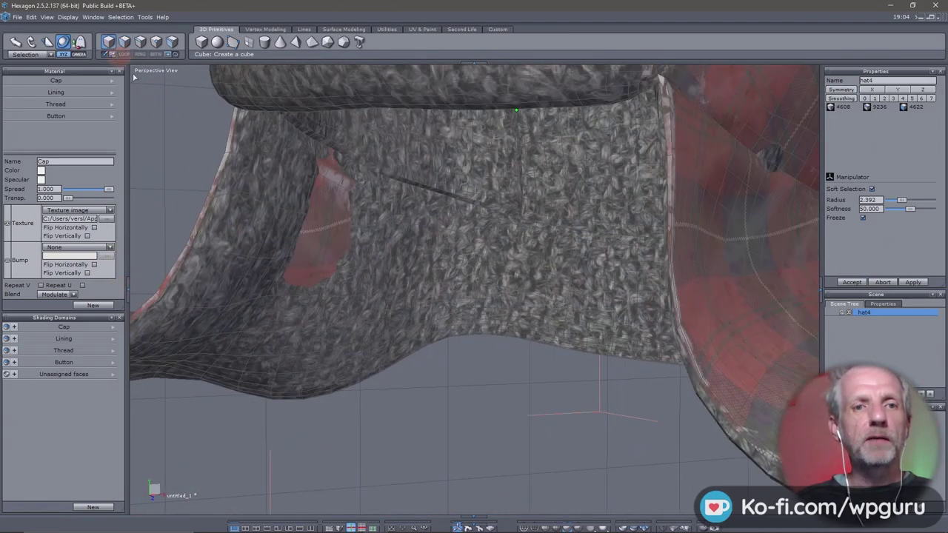
key(alt+Tab)
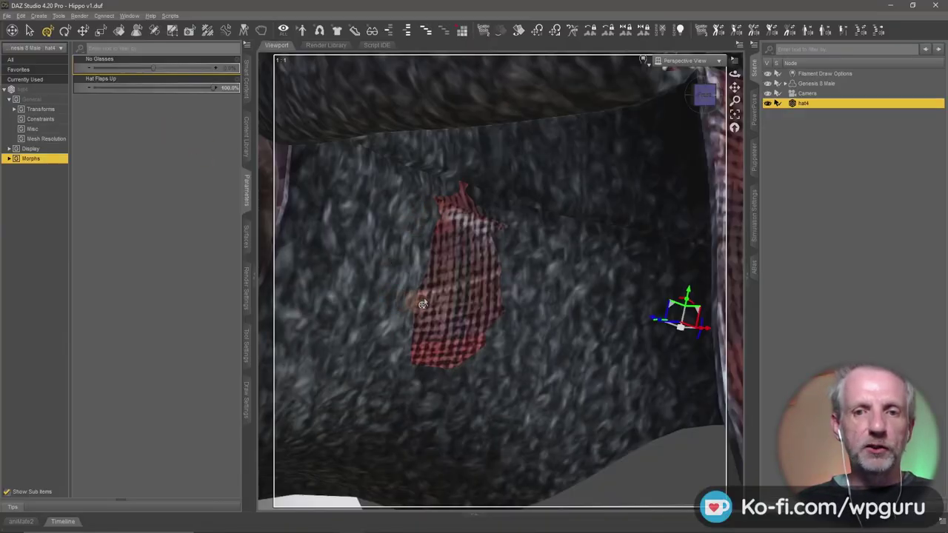
Set the viewport to Wire Shaded and activate the Geometry Editor with its settings shown.
click(645, 62)
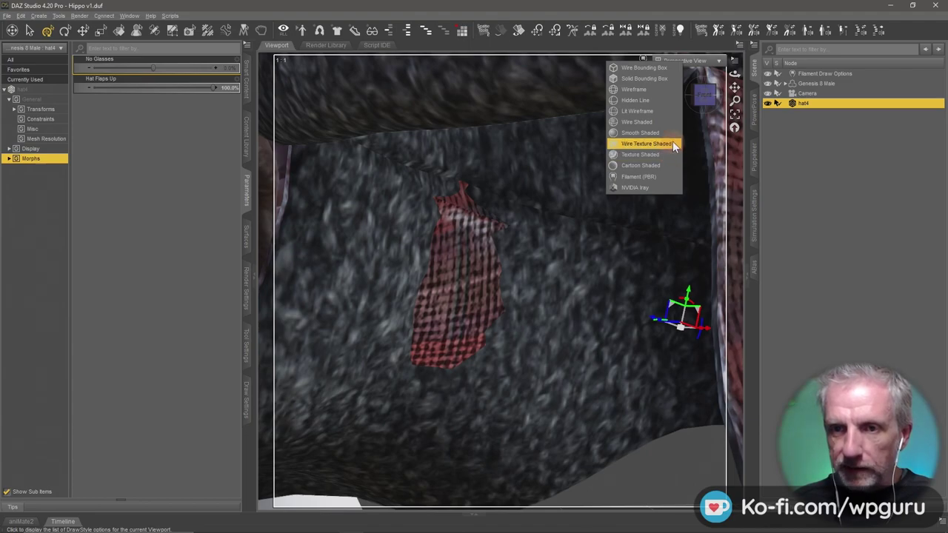
click(667, 123)
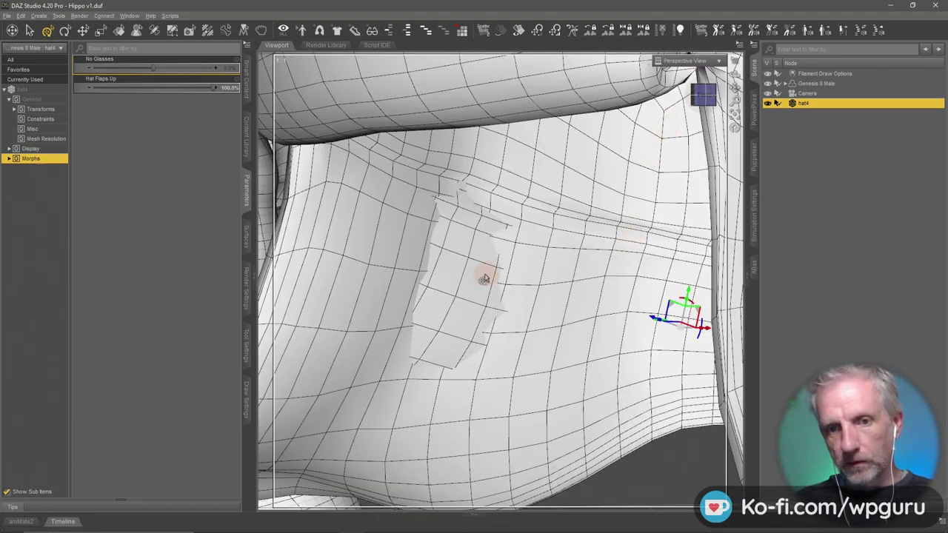
mouse_move(156, 81)
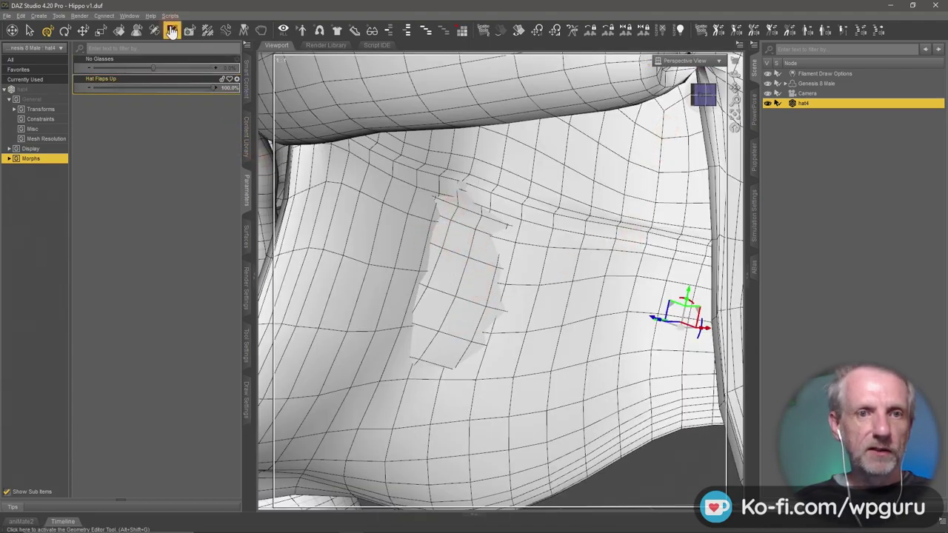
click(171, 31)
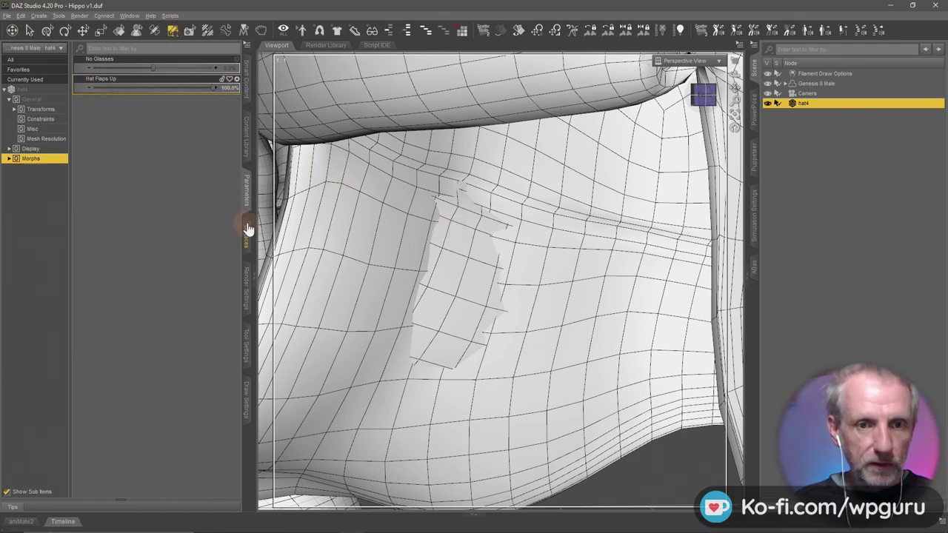
click(246, 346)
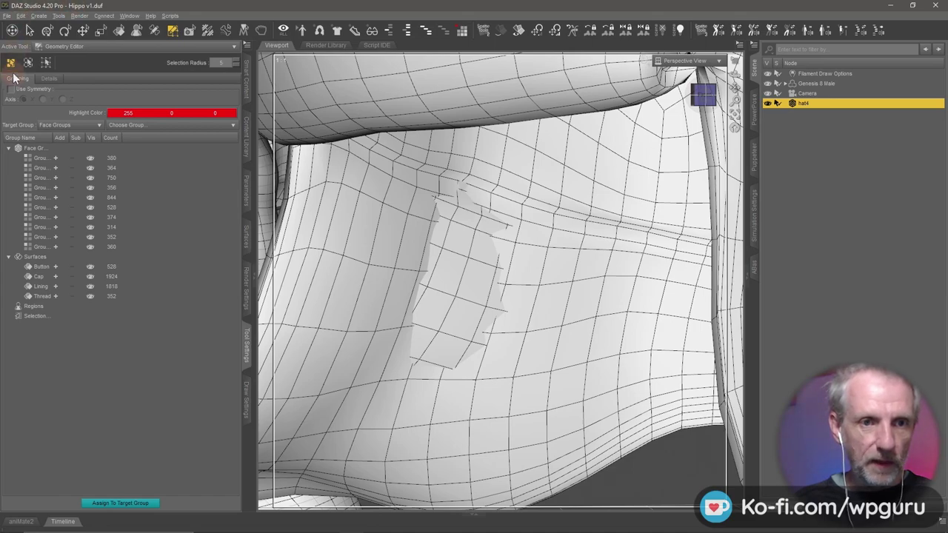
click(201, 145)
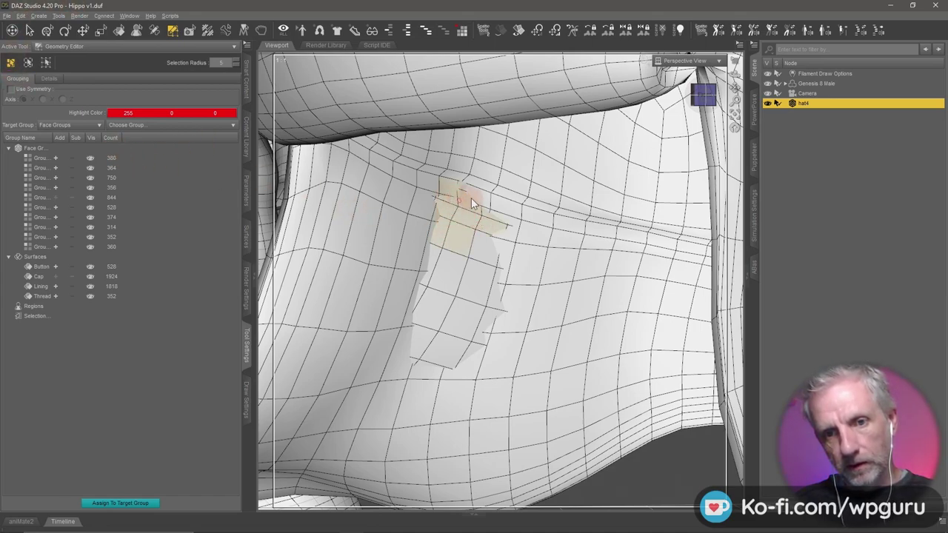
Select the poking lining faces, clear the selection via Geometry Selection, and orbit around the patch.
drag(471, 200, 495, 283)
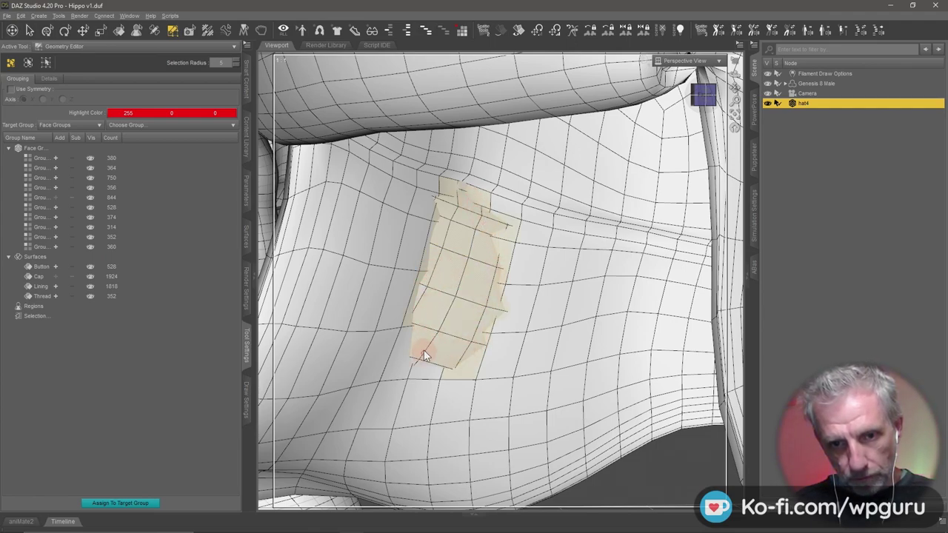
drag(424, 349, 430, 363)
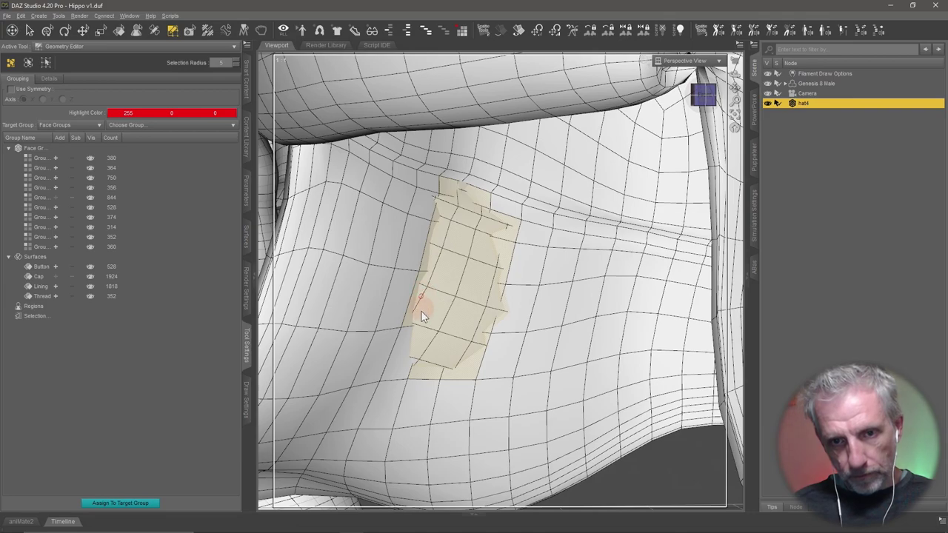
mouse_move(423, 295)
mouse_down()
mouse_move(414, 363)
mouse_move(466, 287)
mouse_up()
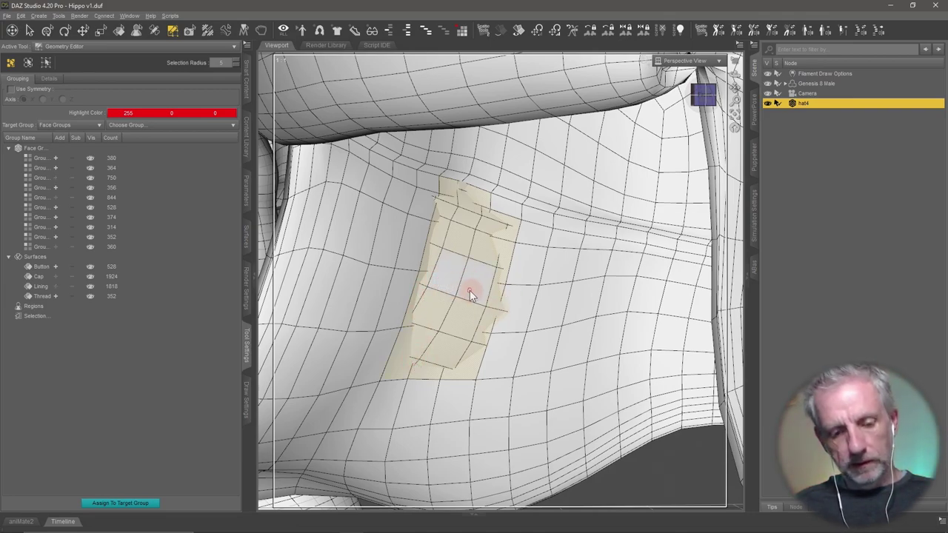
right_click(473, 279)
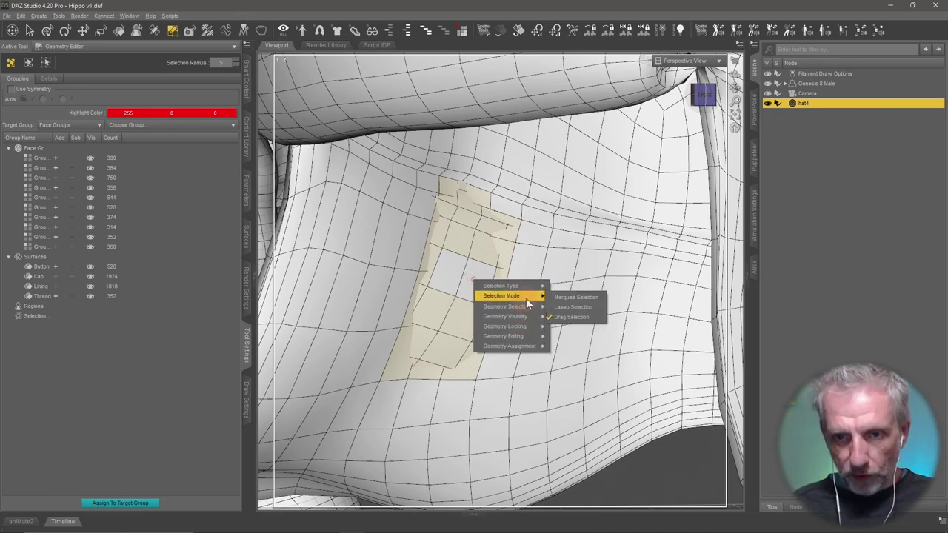
mouse_move(507, 306)
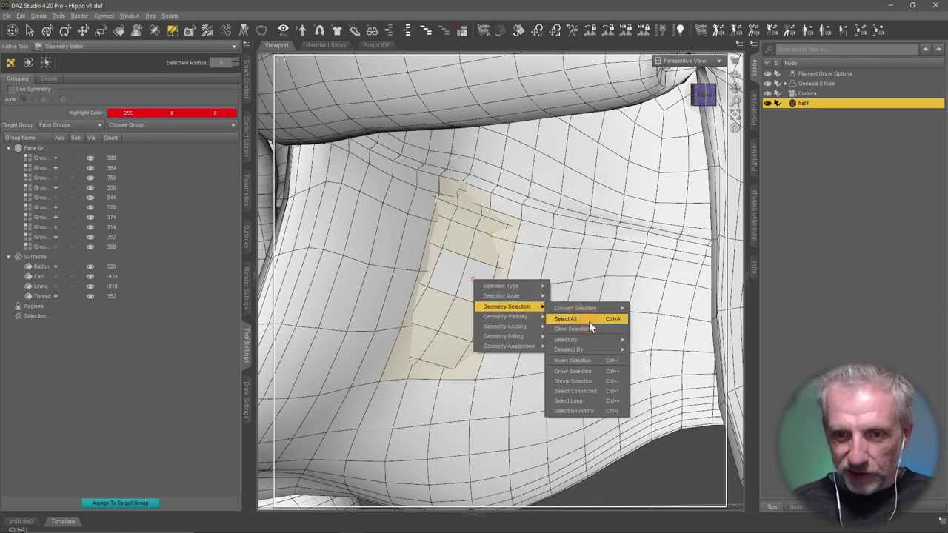
click(576, 328)
mouse_move(523, 316)
alt+mouse_down()
mouse_move(545, 319)
mouse_move(483, 294)
alt+mouse_up()
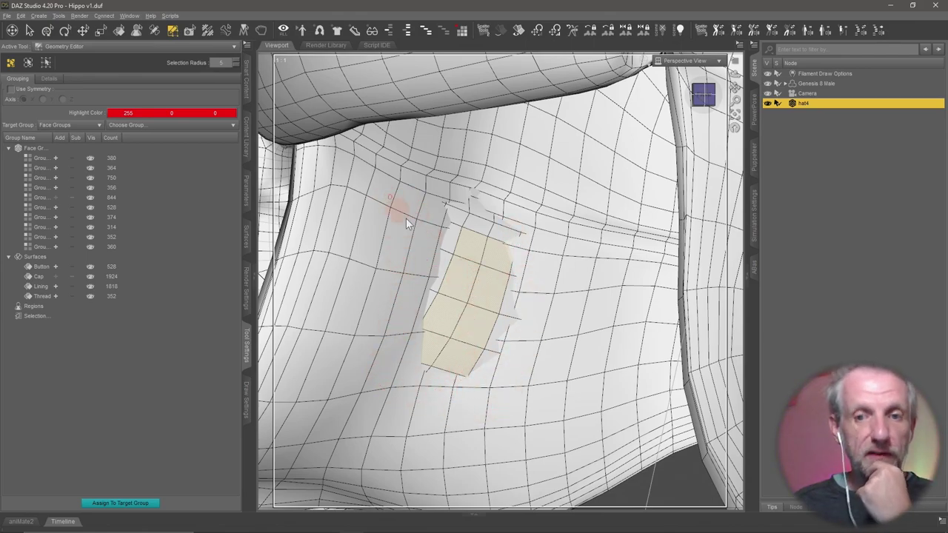
With Mesh Grabber, pull the 6 selected lining faces inward and orbit to check the brim.
click(261, 30)
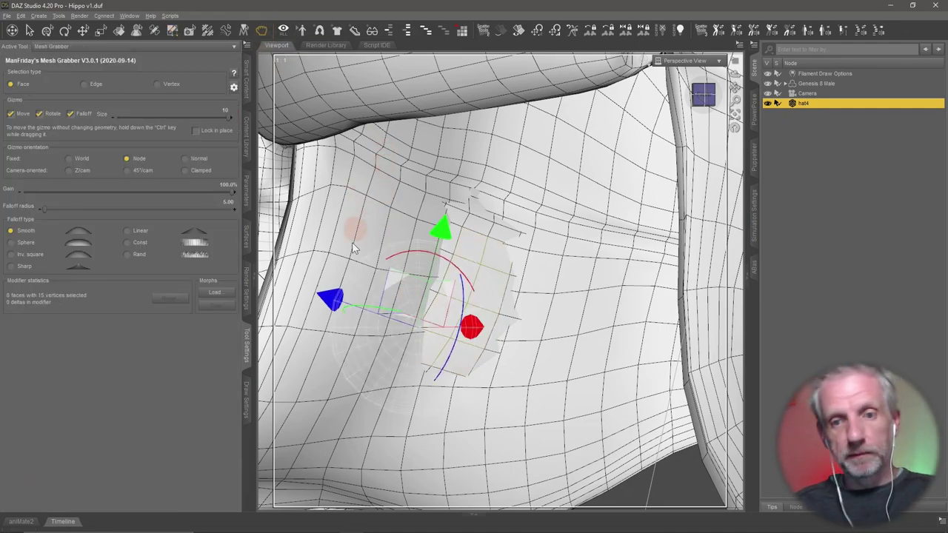
alt+drag(353, 252, 353, 246)
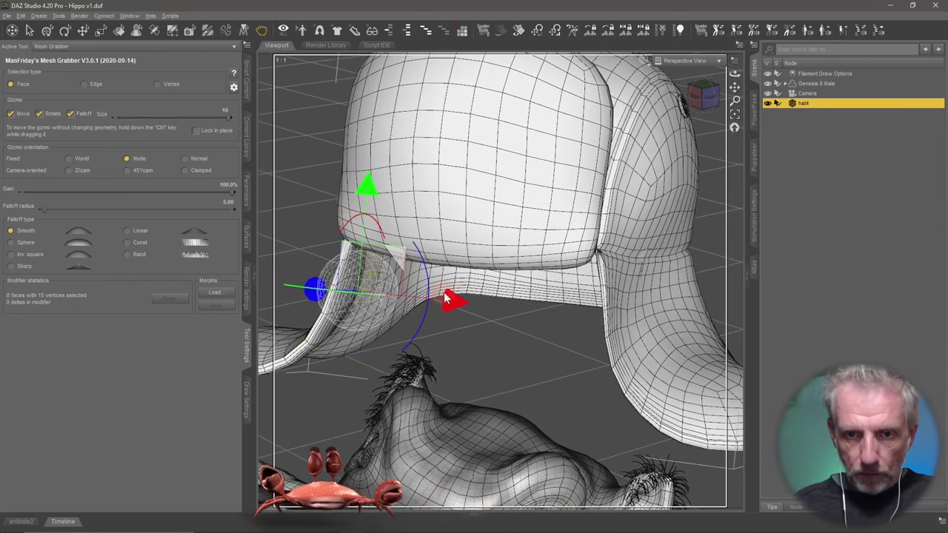
drag(448, 302, 432, 297)
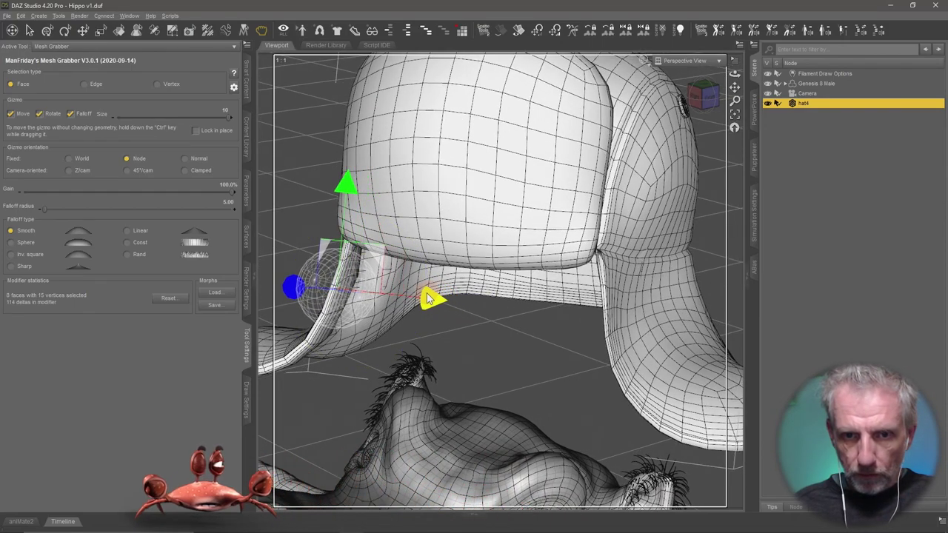
alt+drag(352, 247, 352, 247)
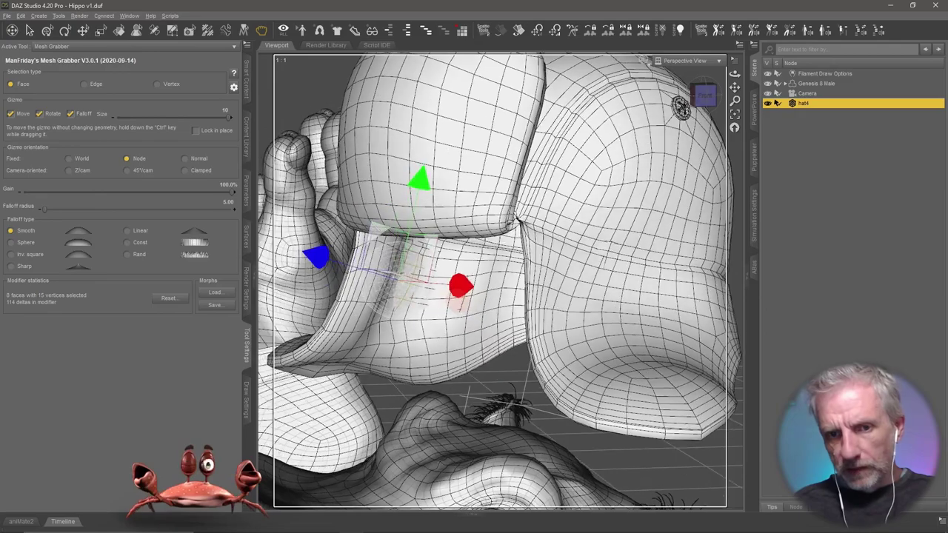
drag(684, 107, 683, 107)
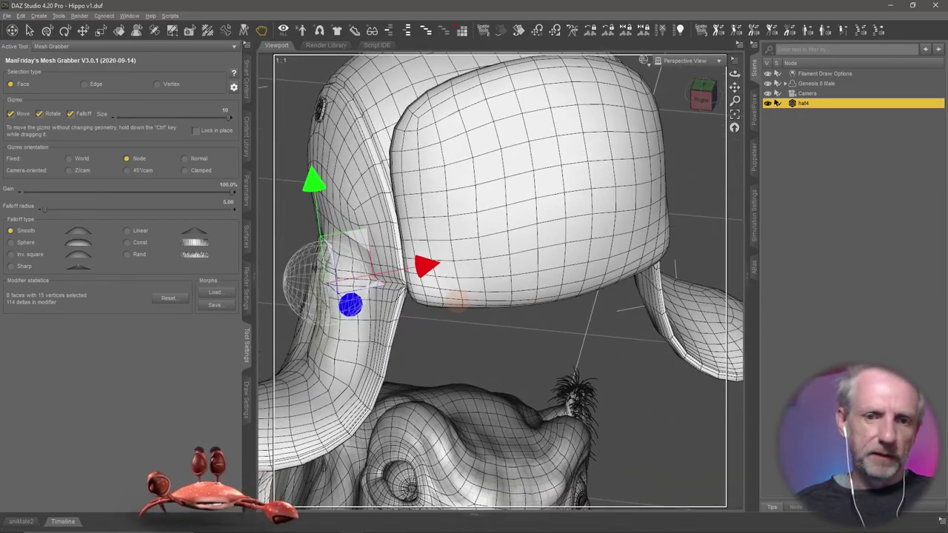
alt+drag(458, 305, 444, 281)
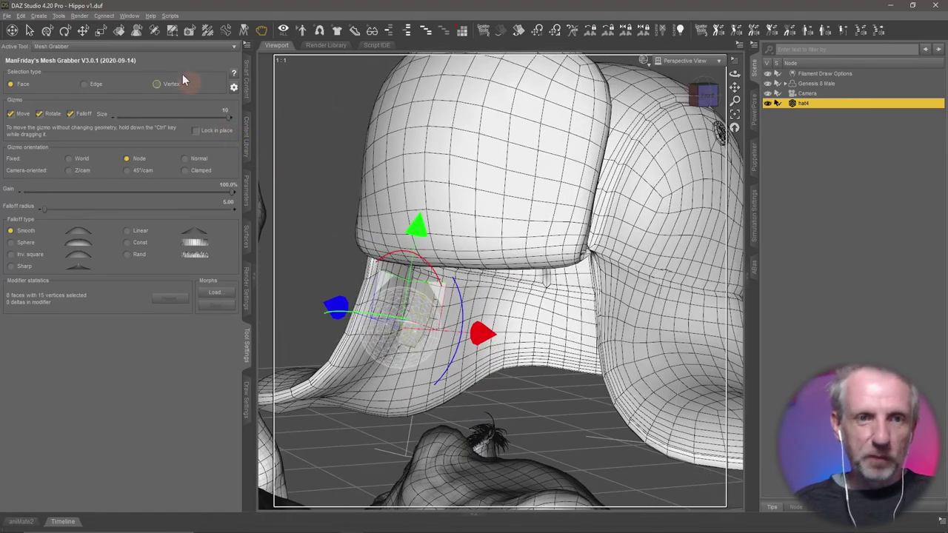
Back in the Geometry Editor, grow the face selection twice to cover the patch.
click(172, 29)
scroll(428, 329, up, 2)
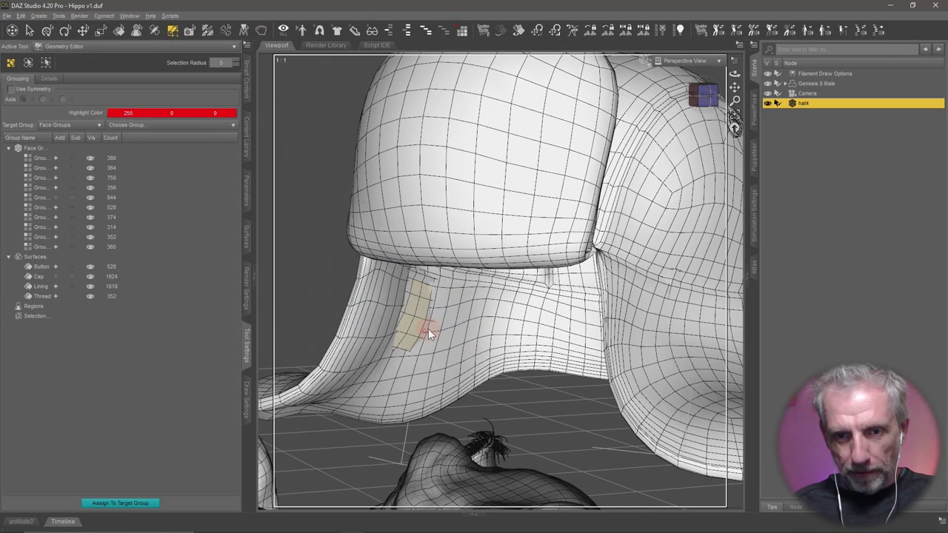
scroll(428, 329, up, 3)
scroll(428, 329, up, 1)
right_click(341, 335)
mouse_move(375, 361)
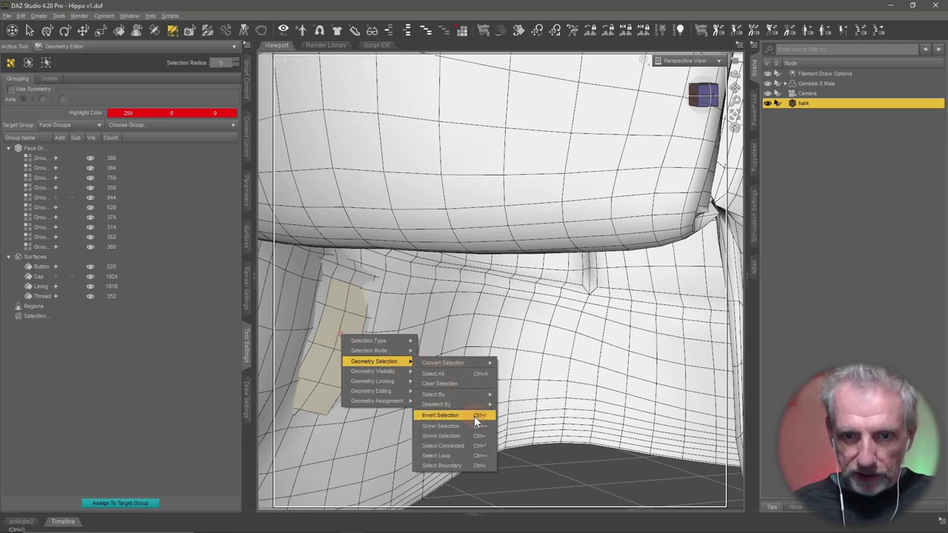
click(477, 427)
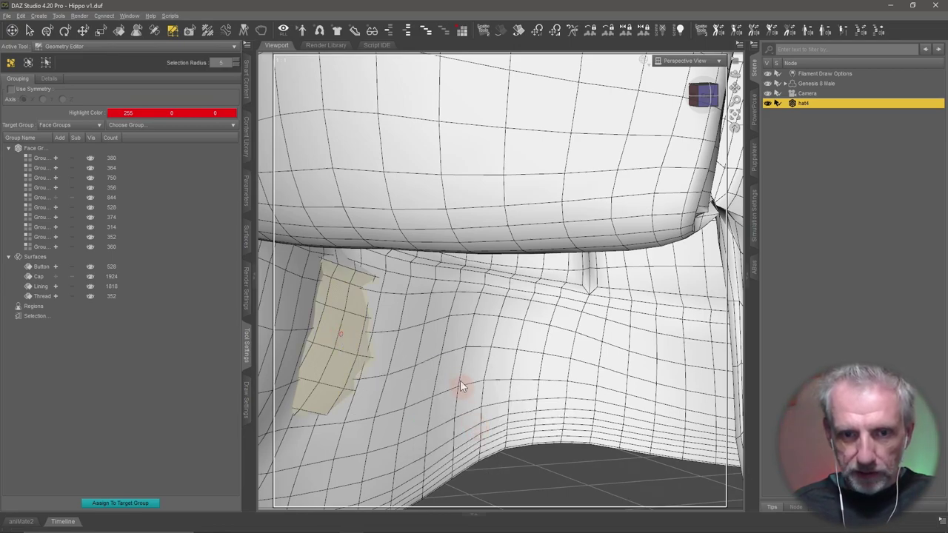
alt+drag(459, 380, 459, 381)
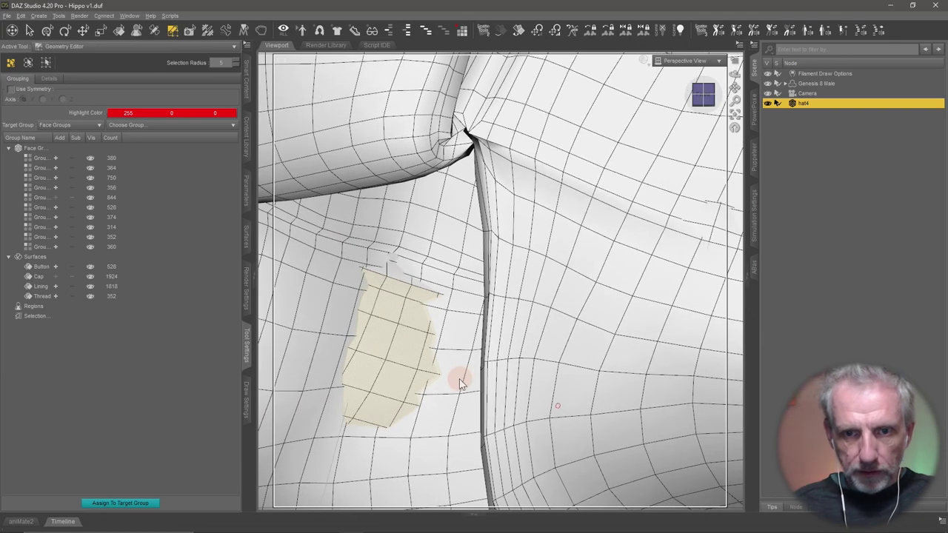
right_click(400, 337)
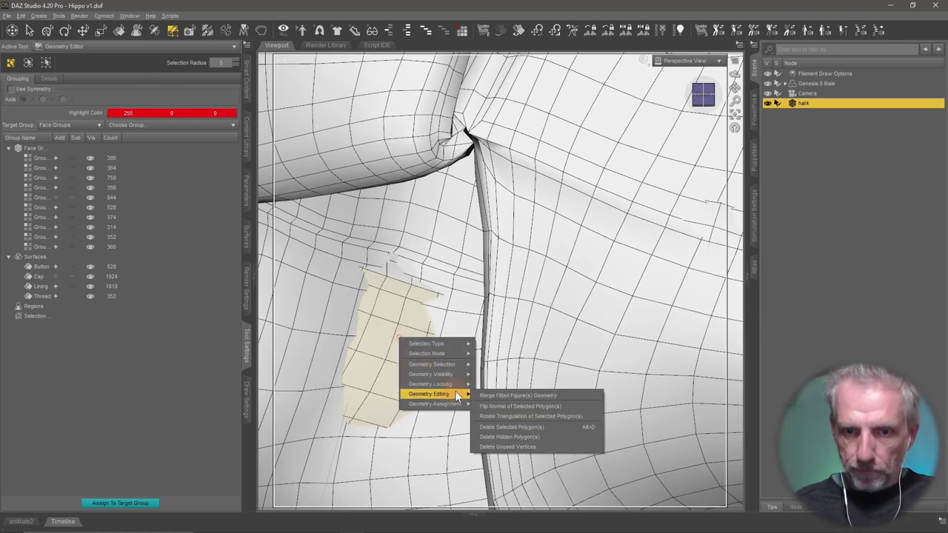
mouse_move(433, 364)
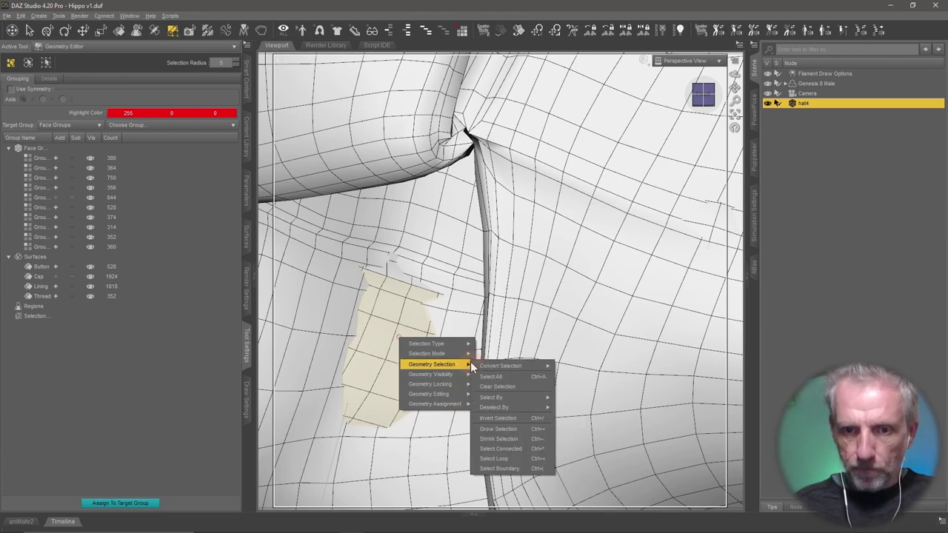
click(526, 429)
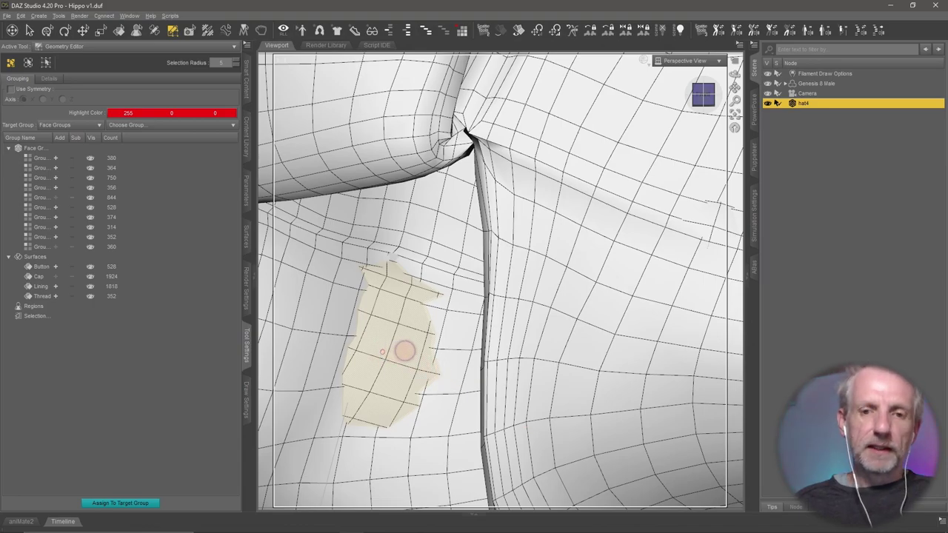
Zoom out to a side view, collapse Face Groups, and widen the Group Name column.
scroll(384, 358, down, 5)
mouse_move(385, 349)
alt+mouse_down()
mouse_move(396, 357)
mouse_move(360, 349)
mouse_move(445, 361)
alt+mouse_up()
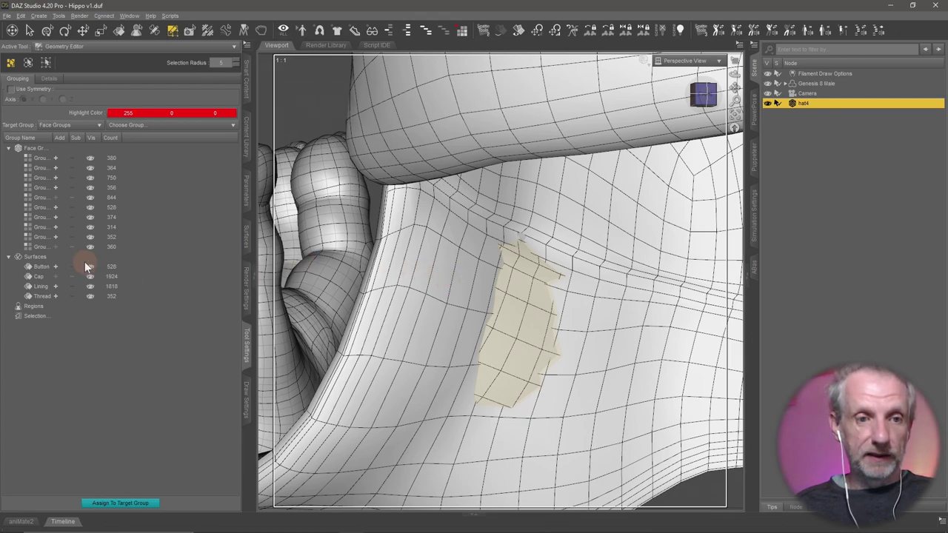
click(9, 149)
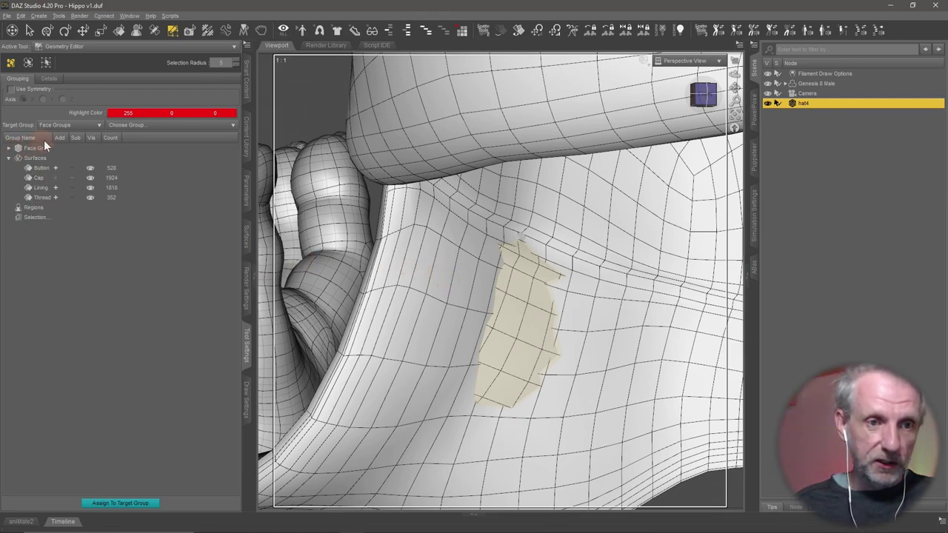
drag(51, 138, 74, 139)
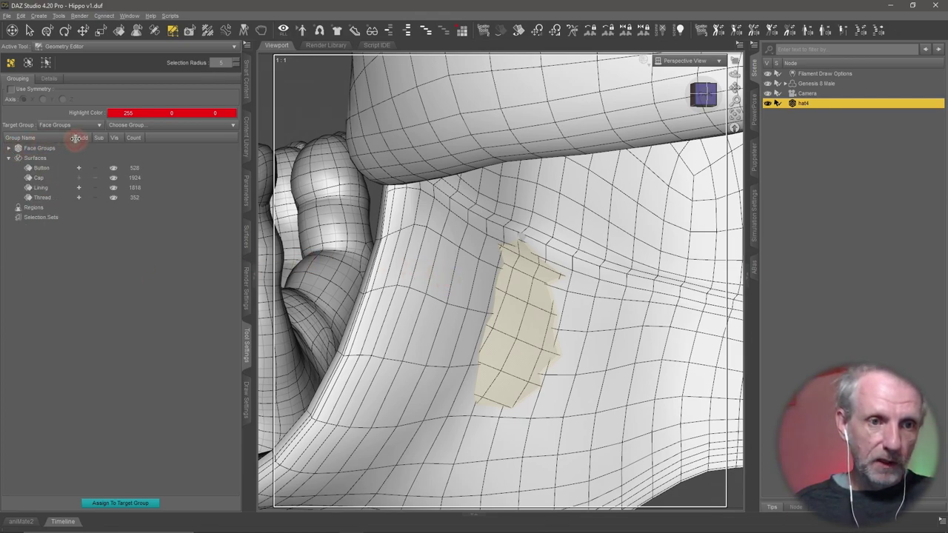
Save the 48 selected faces as a selection set named 'Inner Poke' and select it.
click(9, 158)
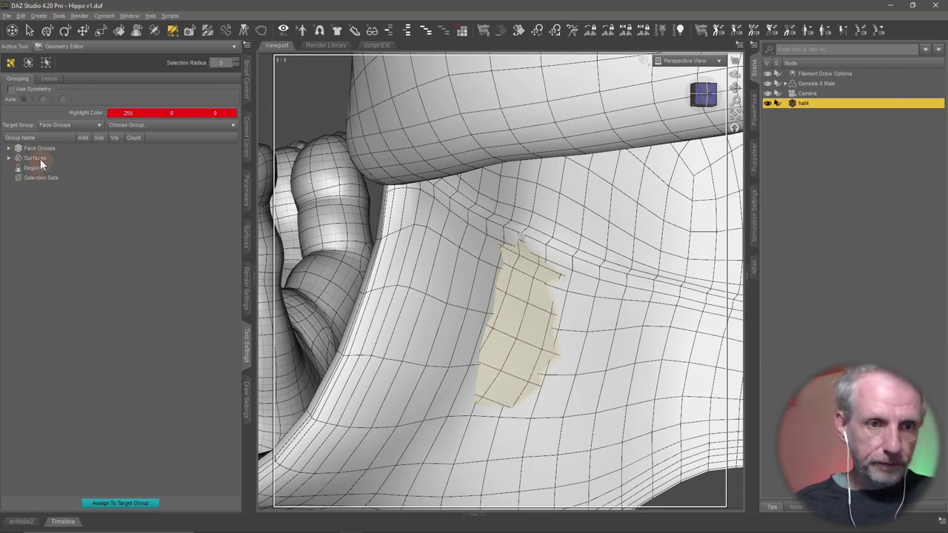
click(40, 159)
click(44, 180)
right_click(44, 180)
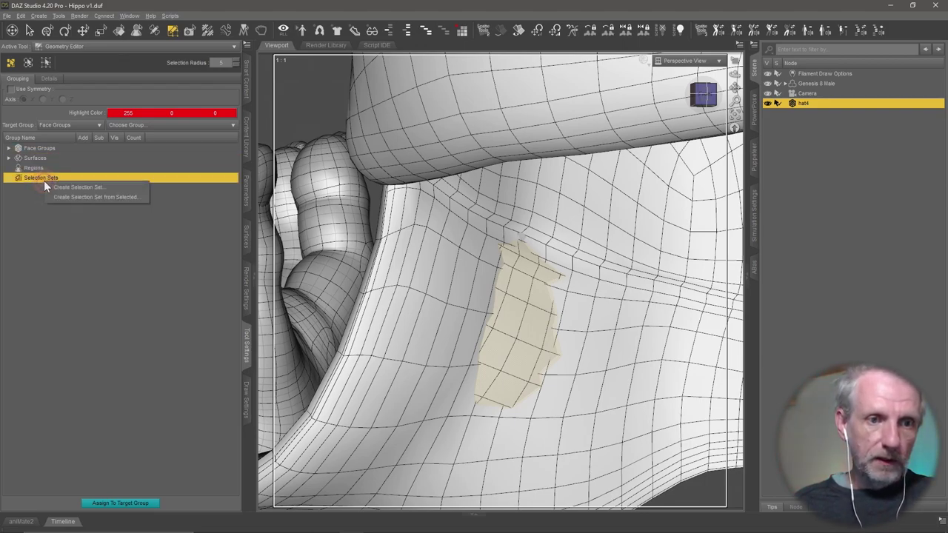
click(75, 188)
text(Inner Pola)
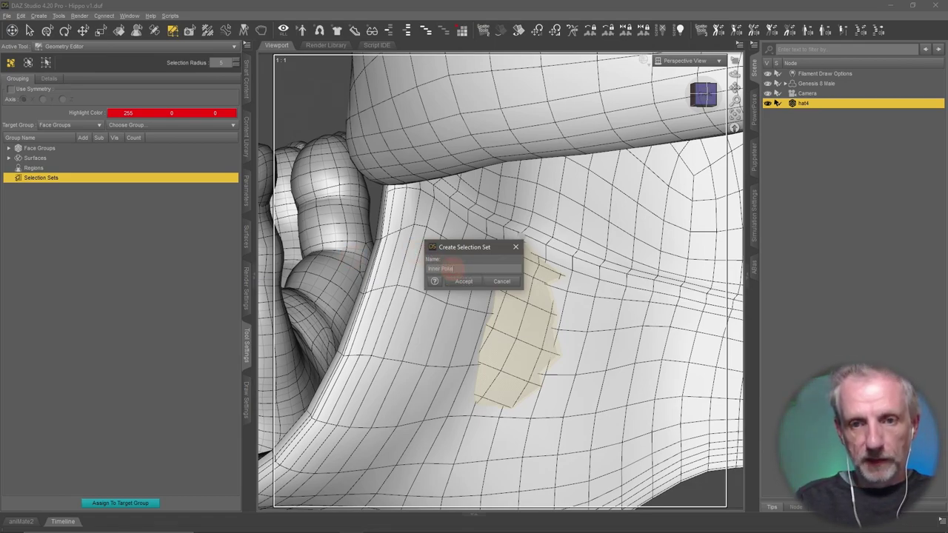
key(Return)
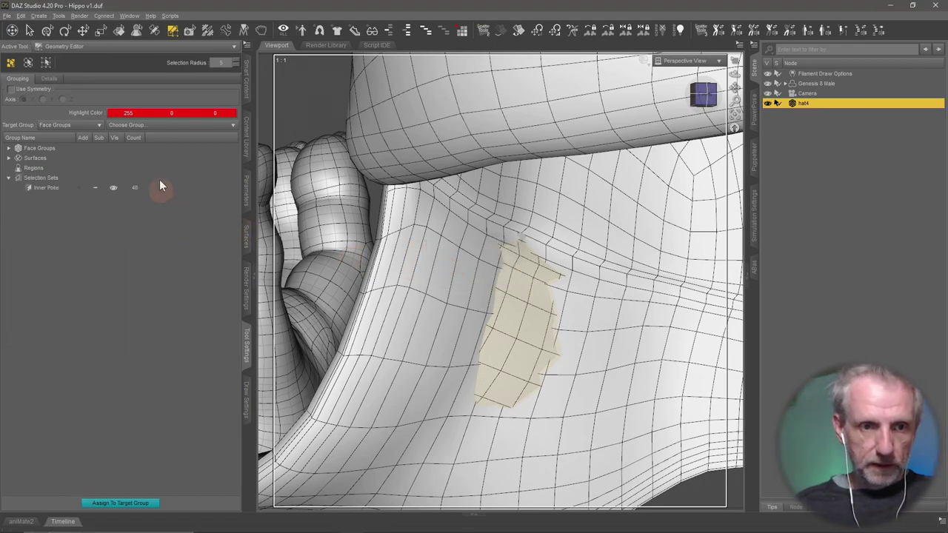
click(114, 188)
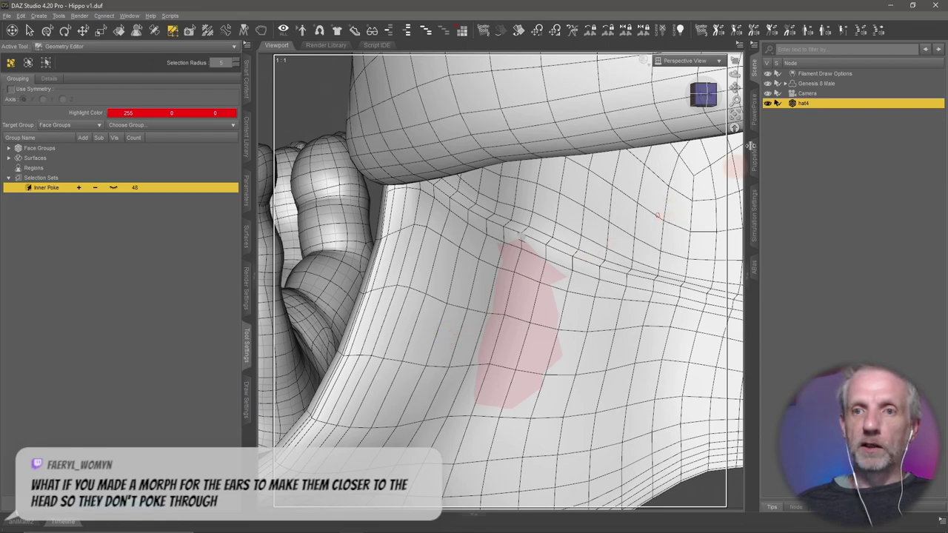
Switch back to the manipulation tool and show the scene in Filament PBR shading instead of wireframe.
click(657, 60)
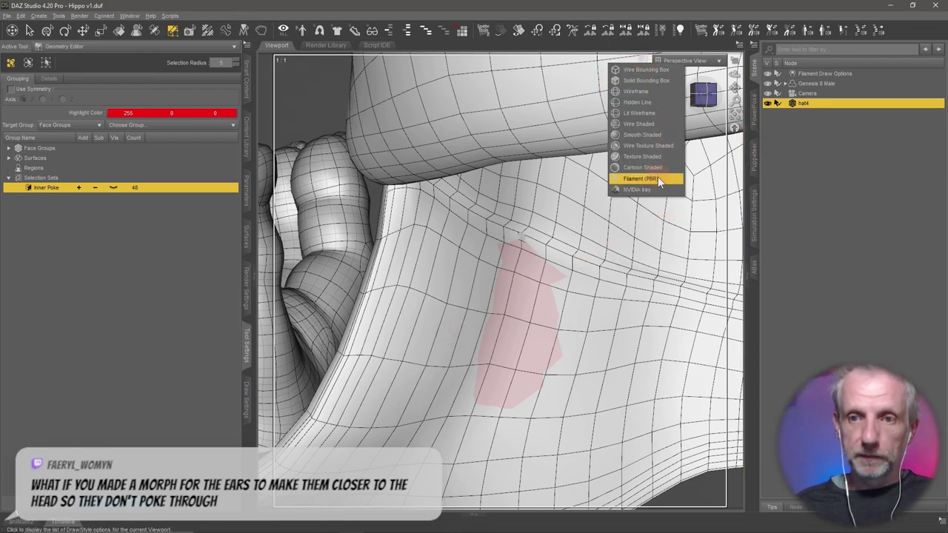
click(47, 30)
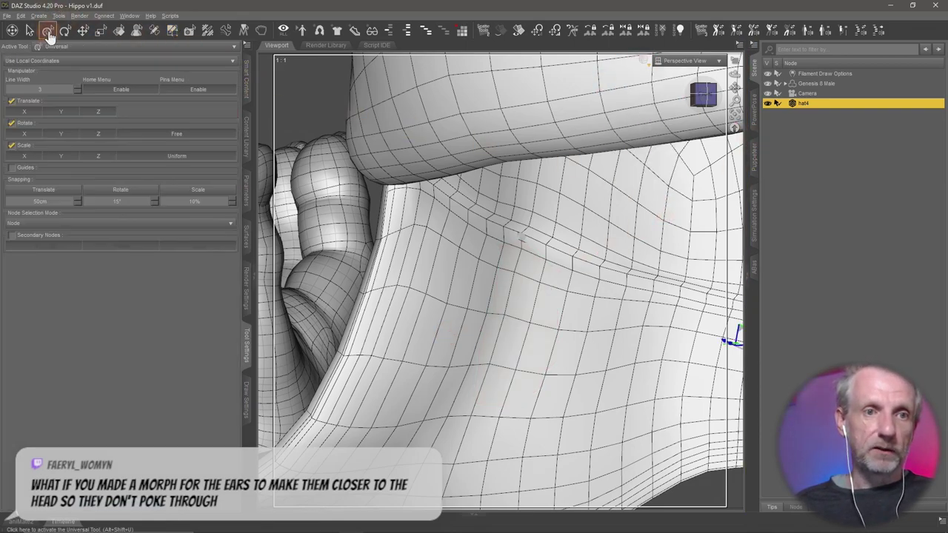
click(718, 62)
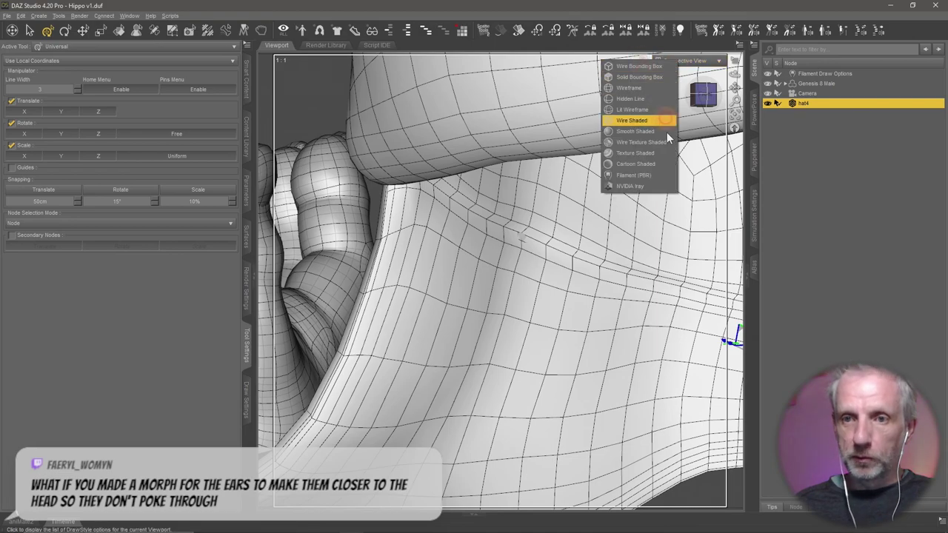
click(655, 177)
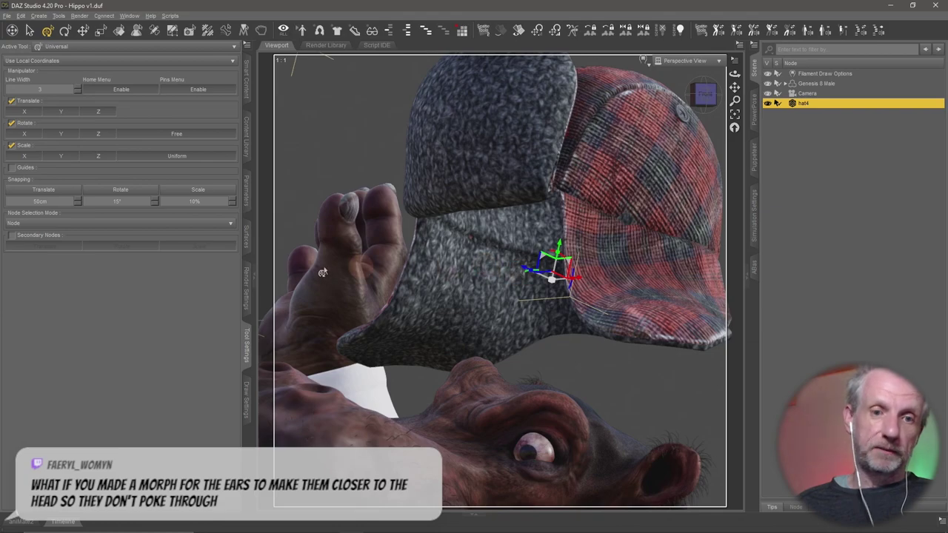
Zoom out until the whole plaid hat, raised hand and hippo head fit in view.
scroll(491, 259, up, 2)
scroll(492, 260, up, 5)
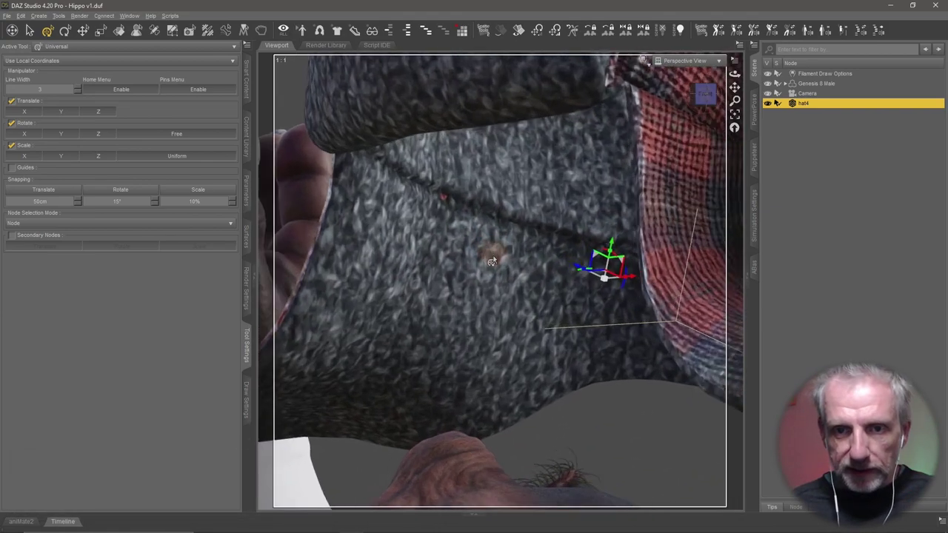
scroll(492, 261, up, 5)
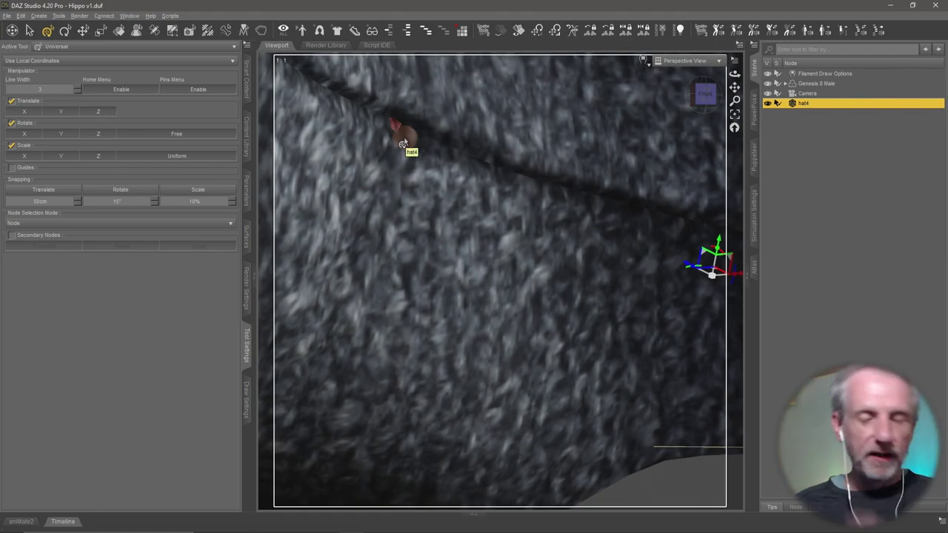
scroll(403, 143, down, 5)
scroll(404, 142, down, 3)
scroll(404, 142, down, 1)
scroll(403, 142, down, 1)
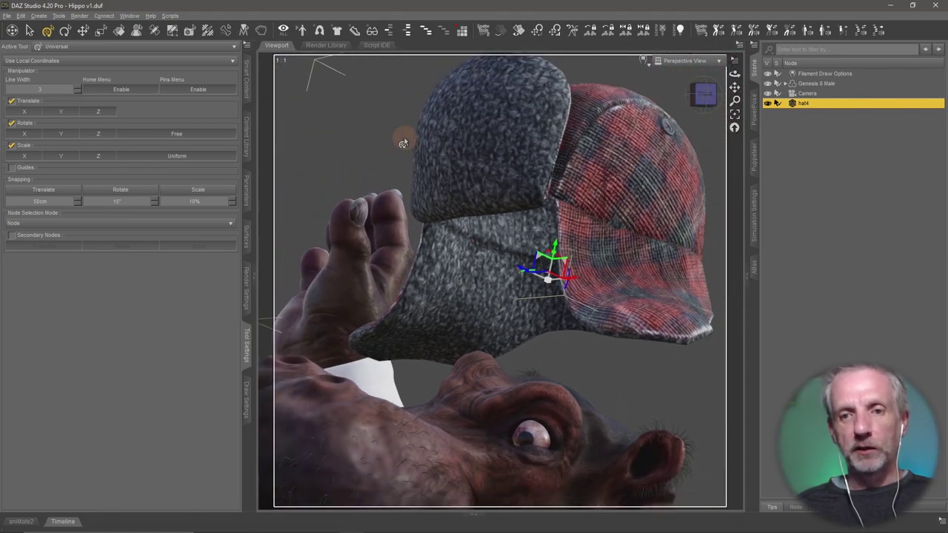
scroll(404, 142, down, 1)
scroll(403, 142, down, 2)
scroll(410, 197, down, 2)
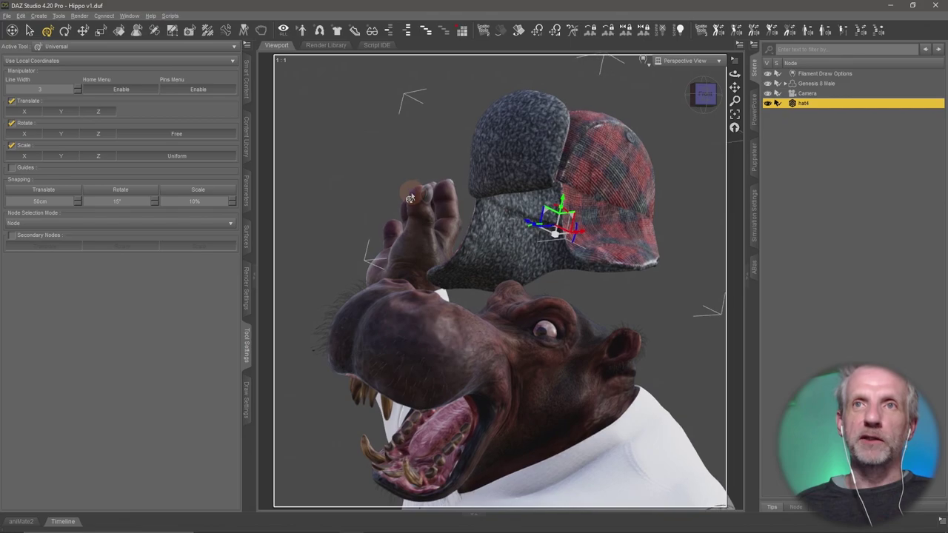
scroll(409, 198, down, 2)
Orbit below and to the right of the hippo and hat, ending on a front-on view.
alt+drag(409, 198, 419, 241)
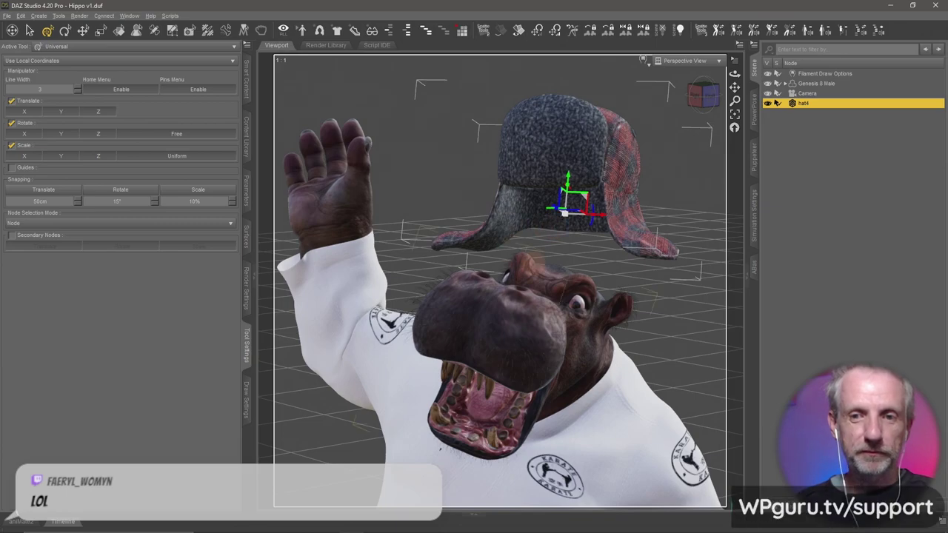
mouse_move(510, 257)
alt+mouse_down()
mouse_move(531, 269)
mouse_move(516, 276)
alt+mouse_up()
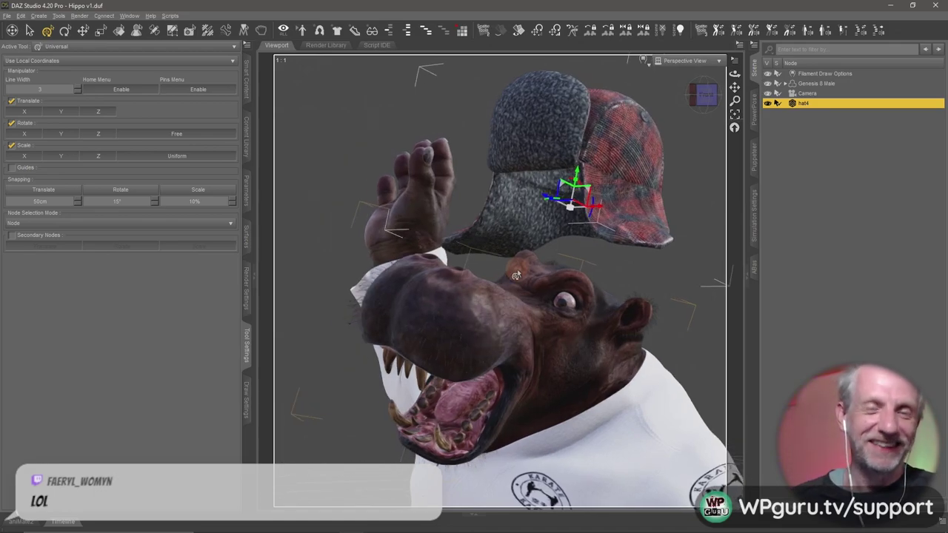
alt+drag(516, 275, 506, 252)
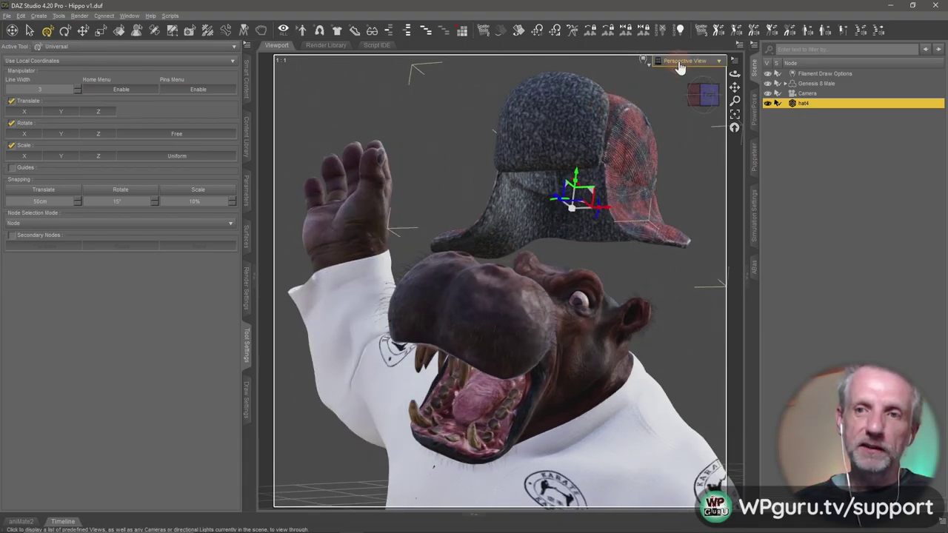
Switch the viewport to the scene Camera and preview it live in NVIDIA Iray.
click(682, 61)
click(680, 144)
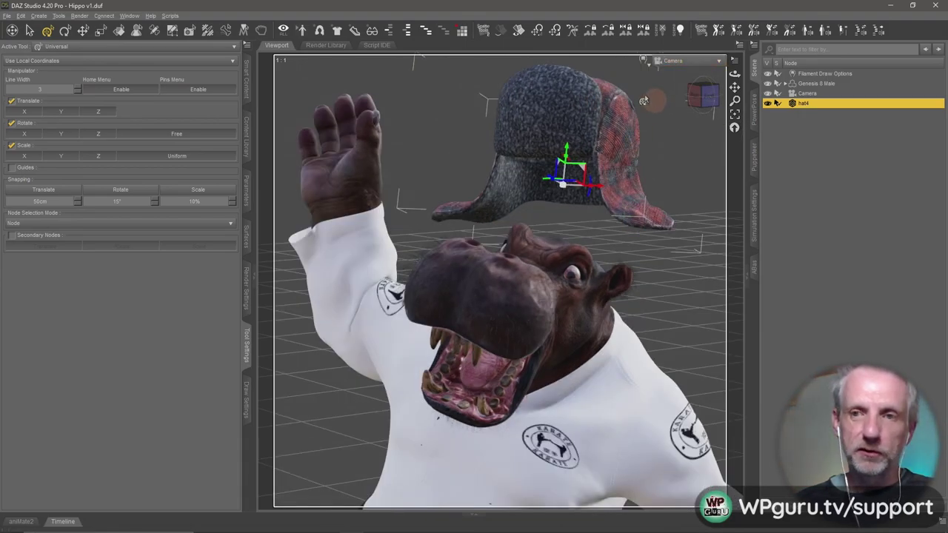
click(643, 62)
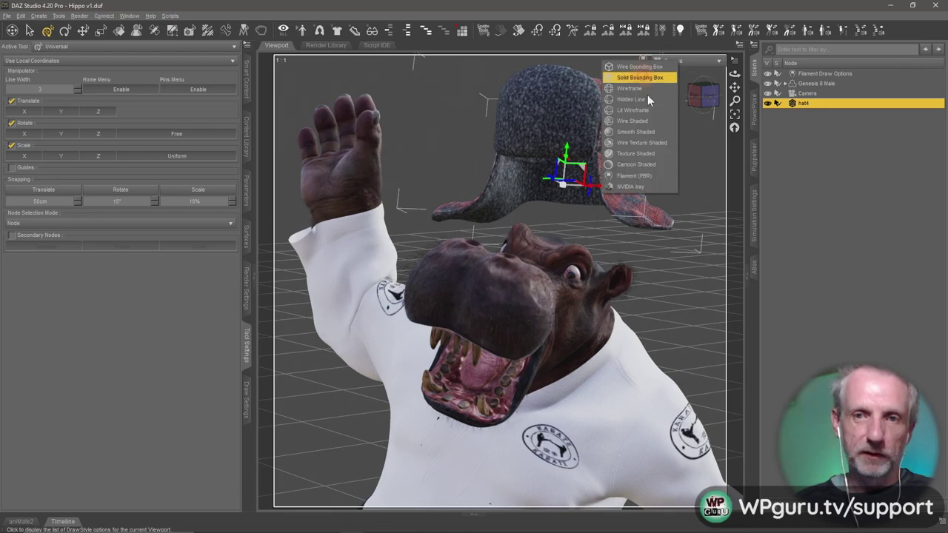
click(650, 188)
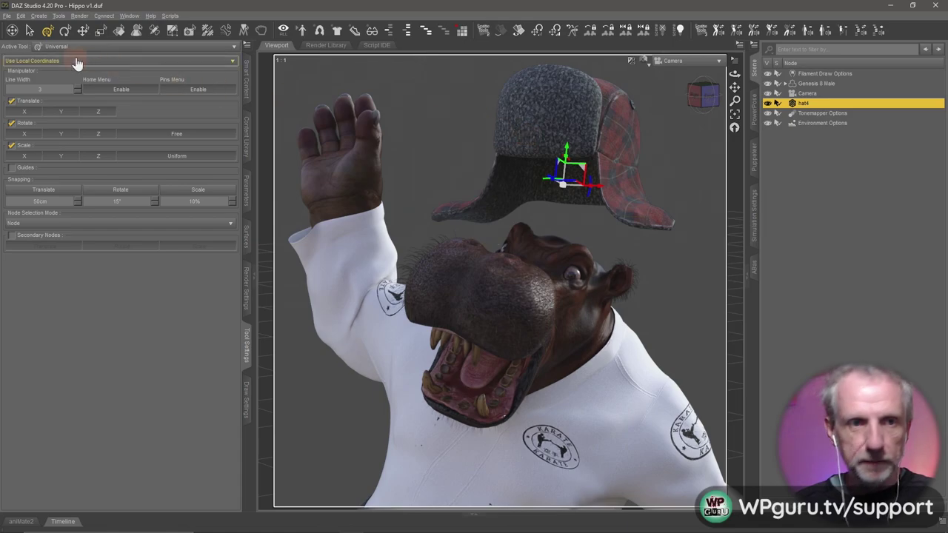
Select the Gi Top Male shirt and show its Sleeves surface in the Surfaces editor.
right_click(607, 393)
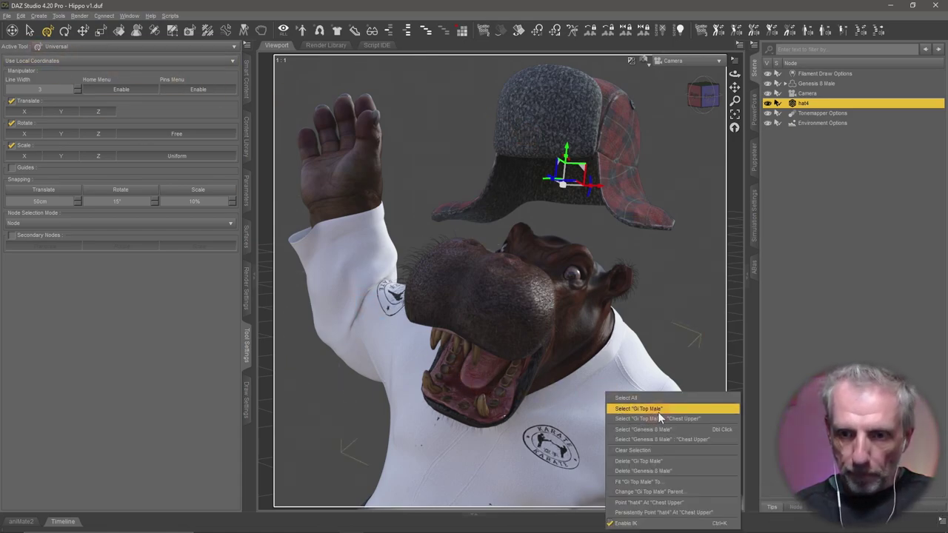
click(657, 411)
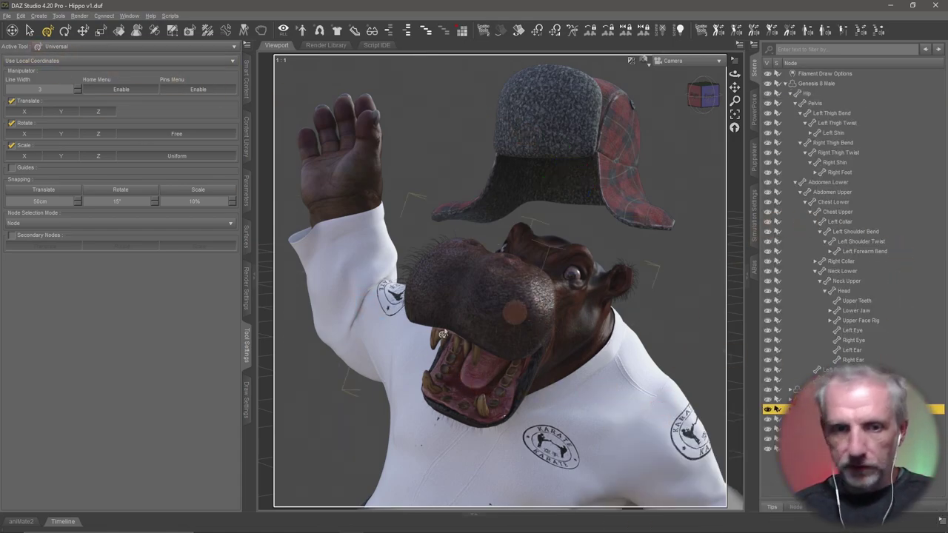
click(247, 237)
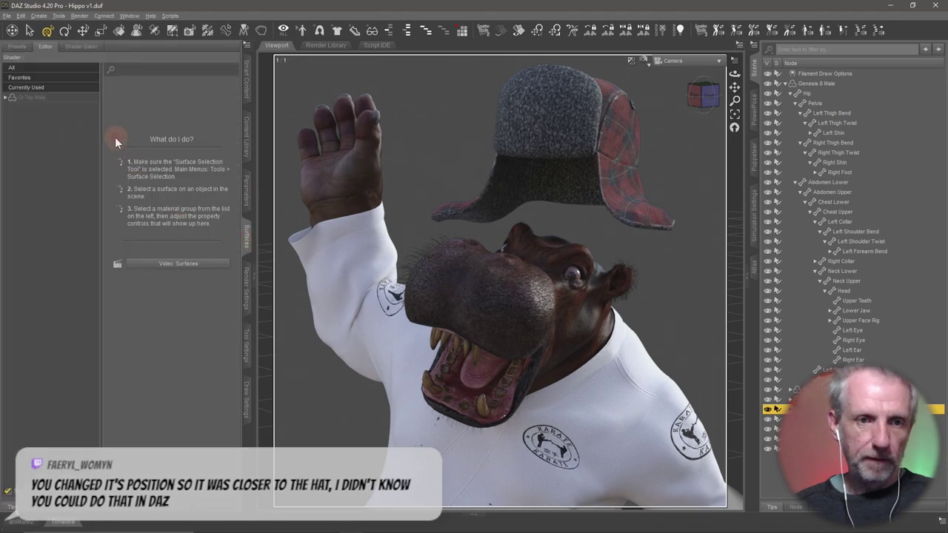
click(65, 102)
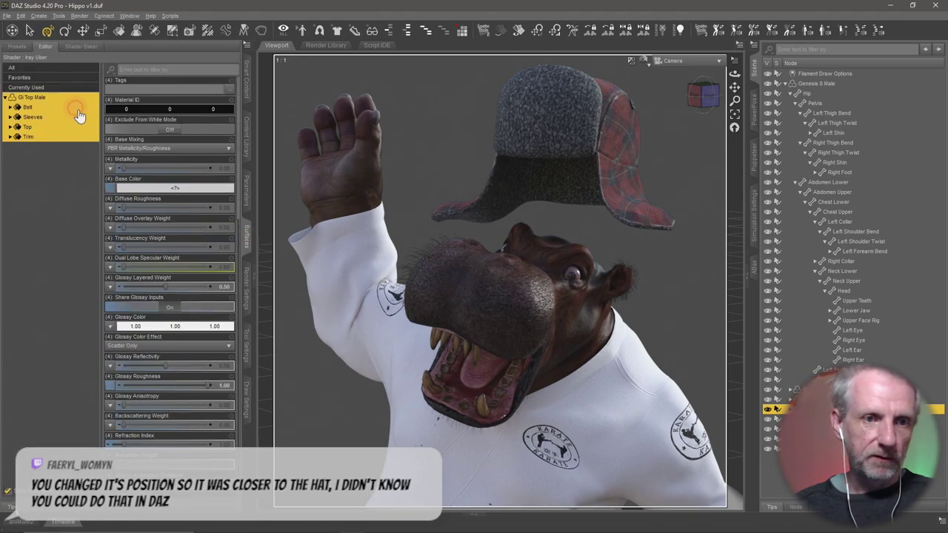
click(35, 118)
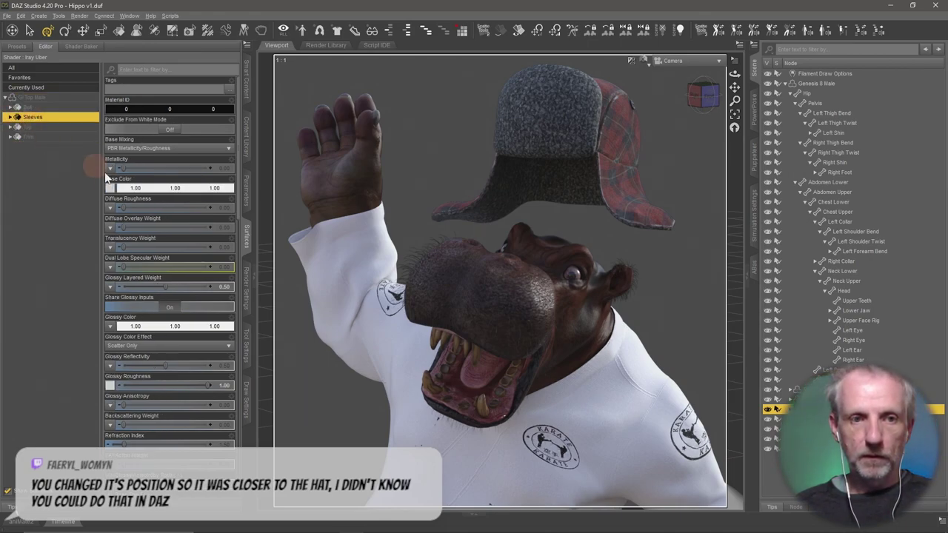
Try a pink and then a lavender Base Color on the sleeves.
click(164, 189)
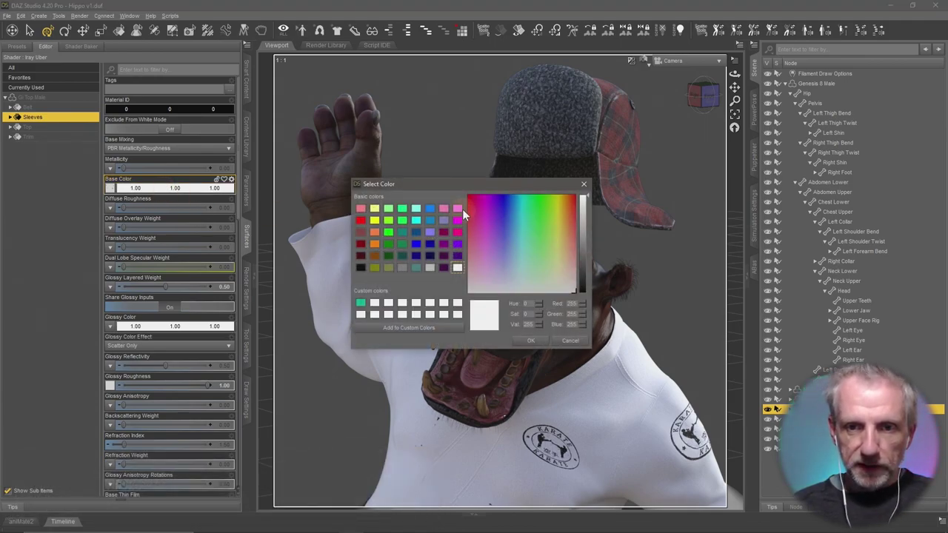
click(444, 209)
click(538, 340)
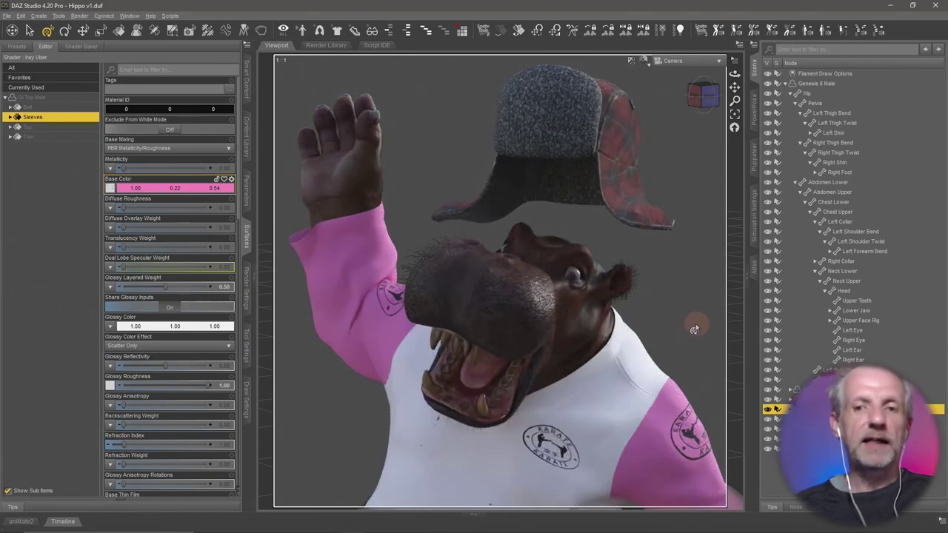
click(191, 190)
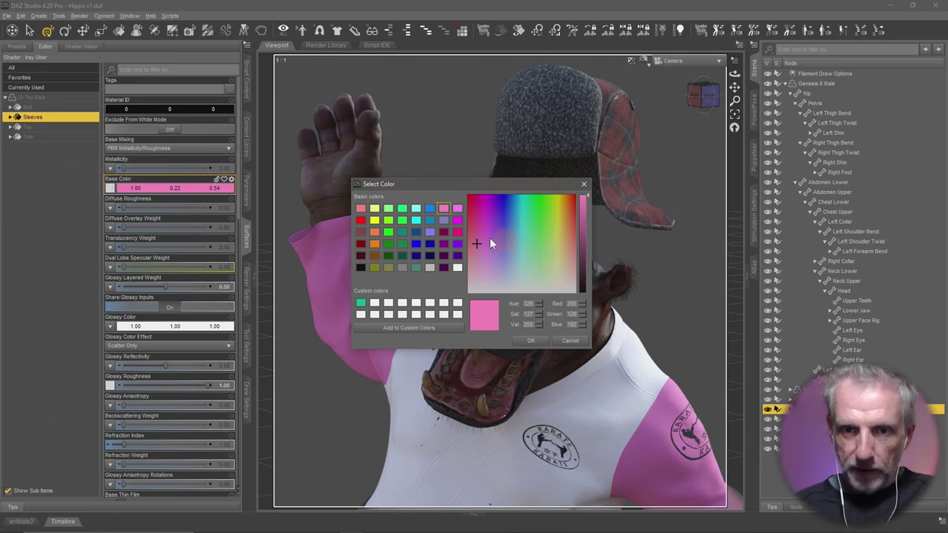
click(429, 231)
click(530, 341)
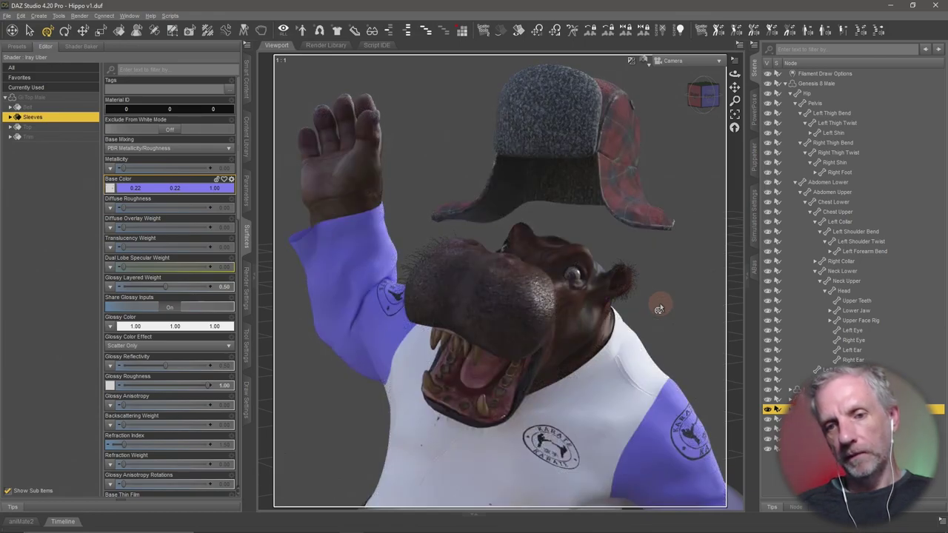
Fine-tune the sleeves to pink-lilac 0.54, 0.34, 0.48 and save it as a custom colour.
click(190, 189)
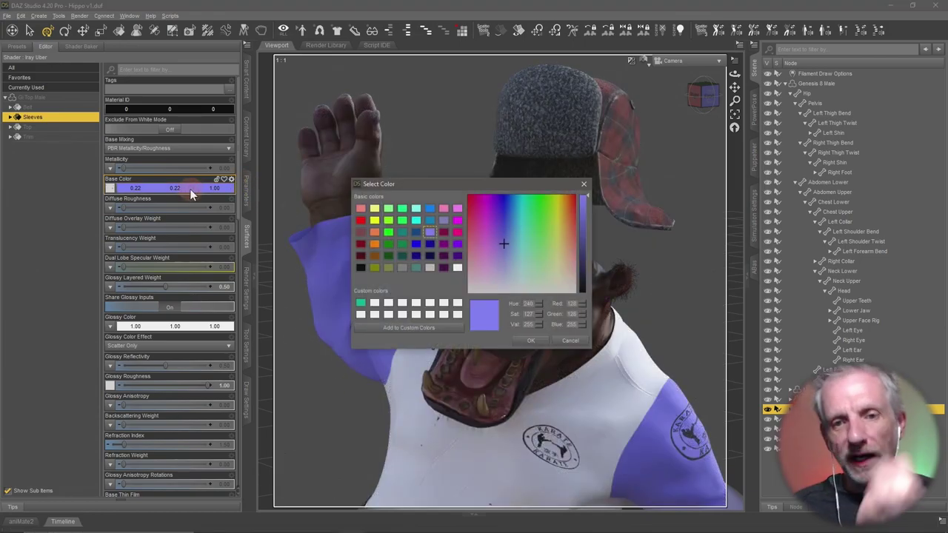
drag(507, 242, 497, 259)
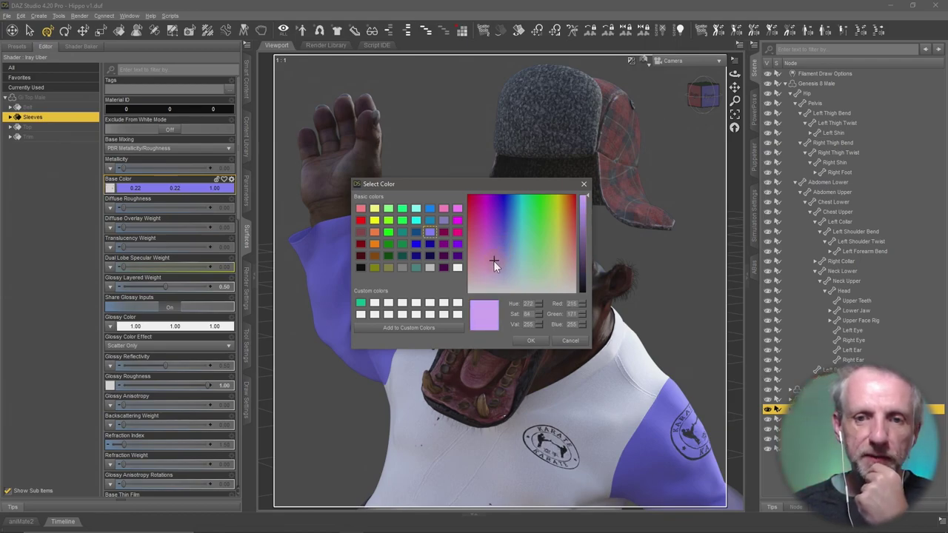
click(374, 302)
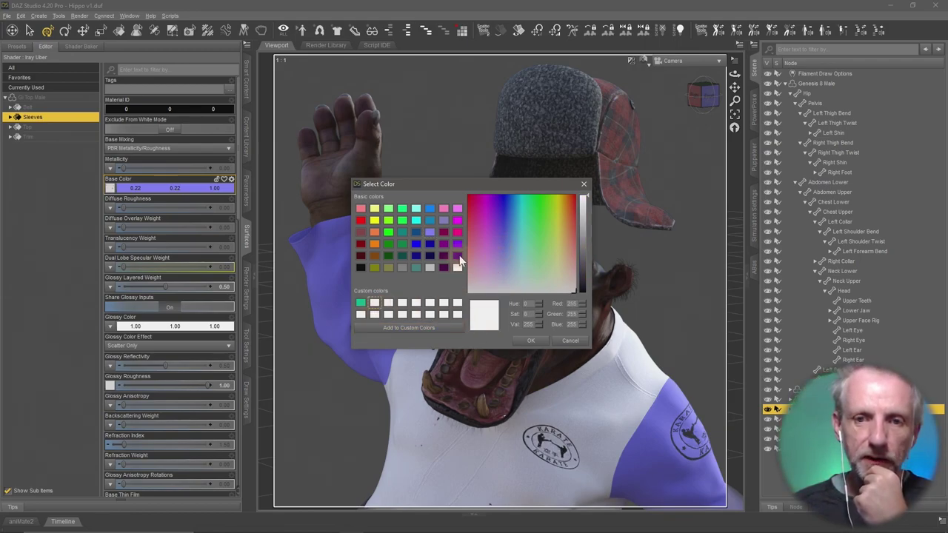
drag(485, 246, 480, 272)
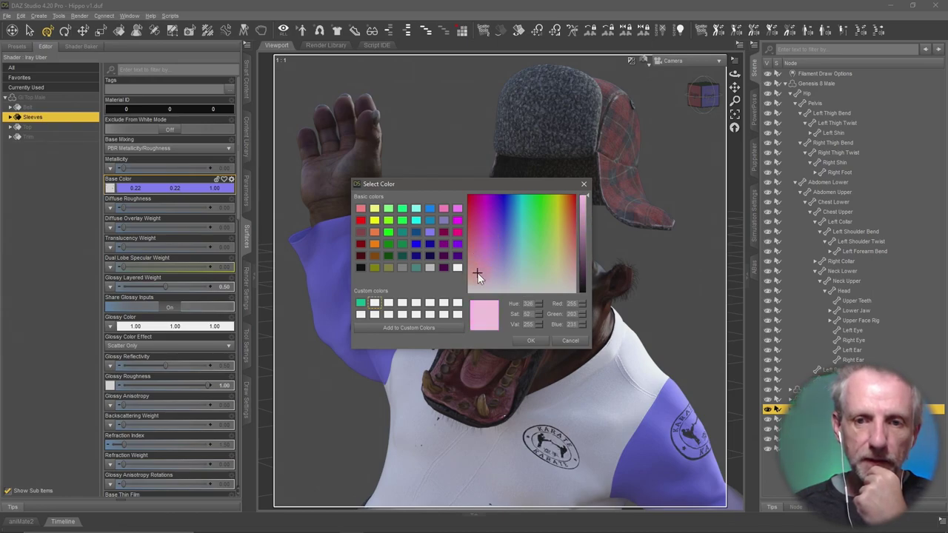
click(445, 221)
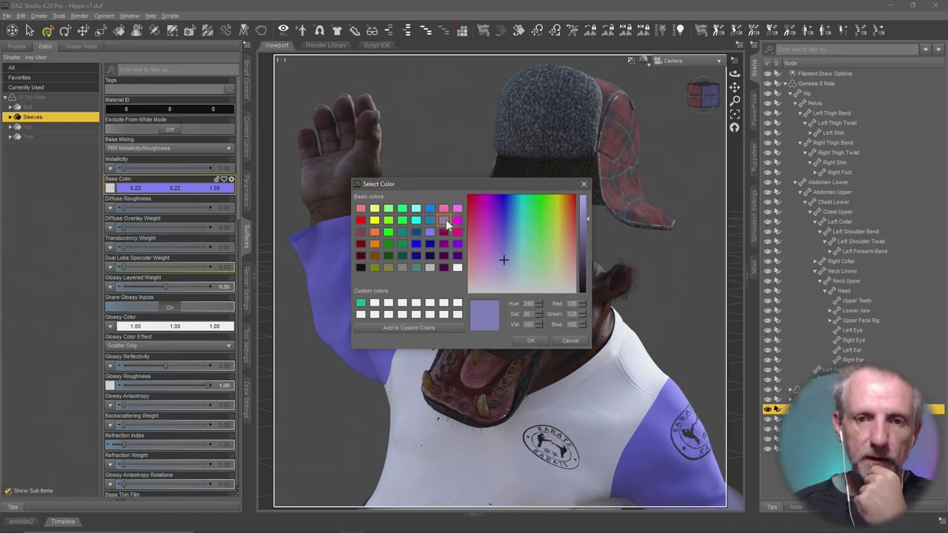
click(487, 264)
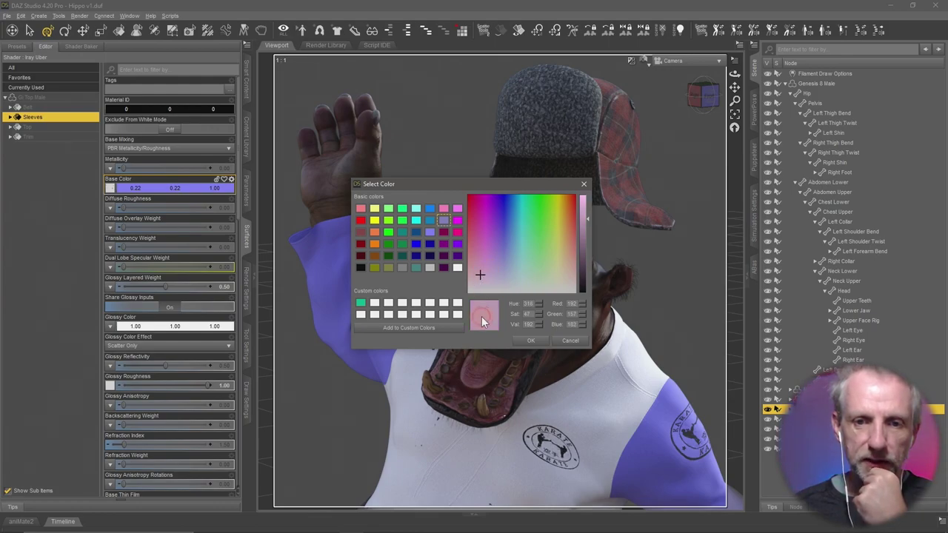
drag(481, 317, 374, 302)
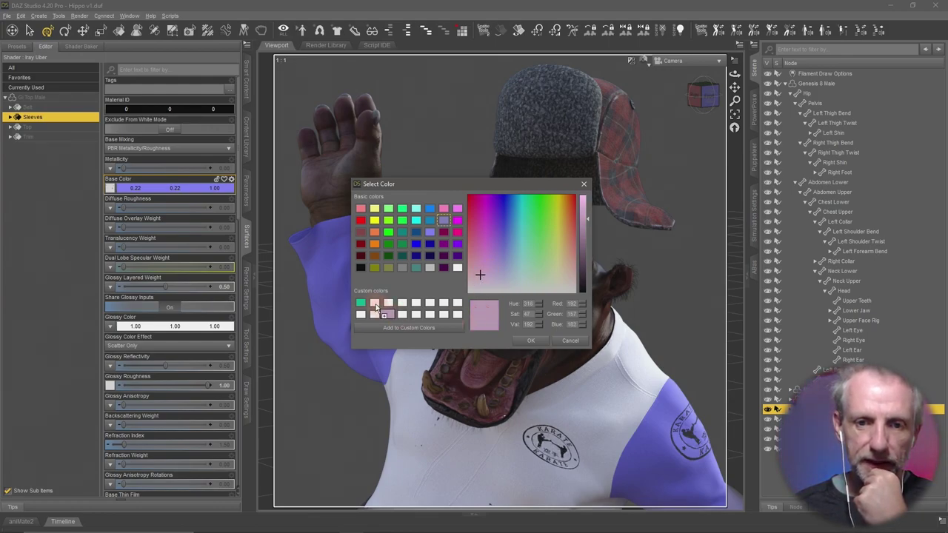
click(531, 341)
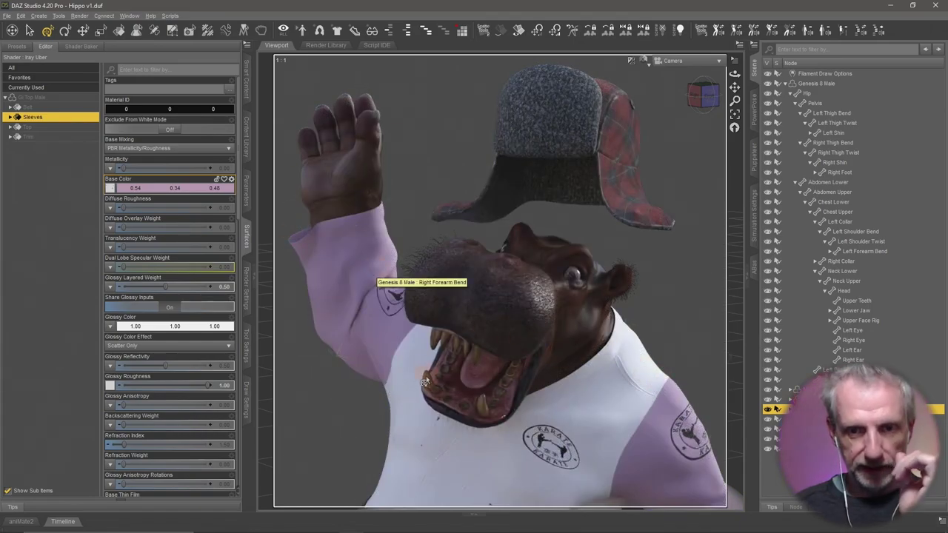
Give the shirt's Top surface the saved custom pink-lilac Base Color, 0.54, 0.34, 0.48.
click(46, 131)
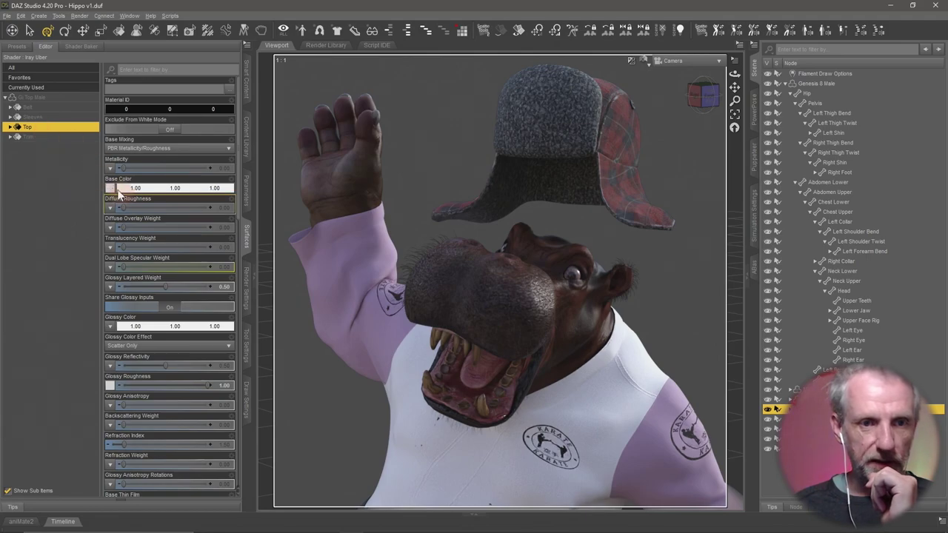
click(148, 189)
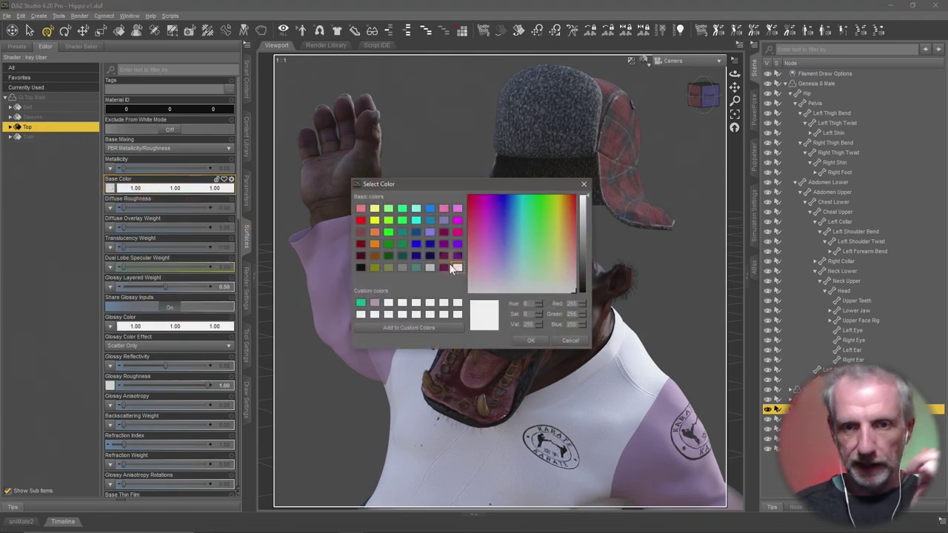
click(377, 308)
click(530, 341)
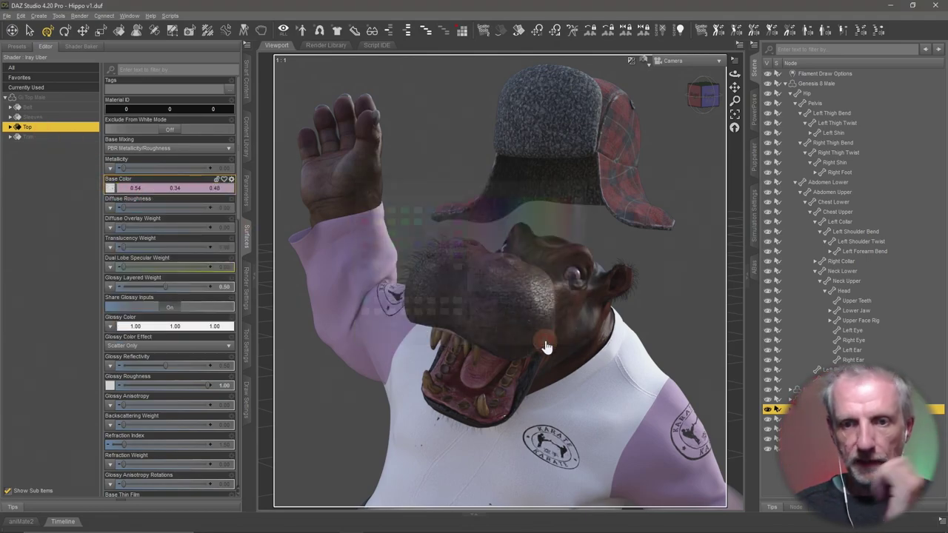
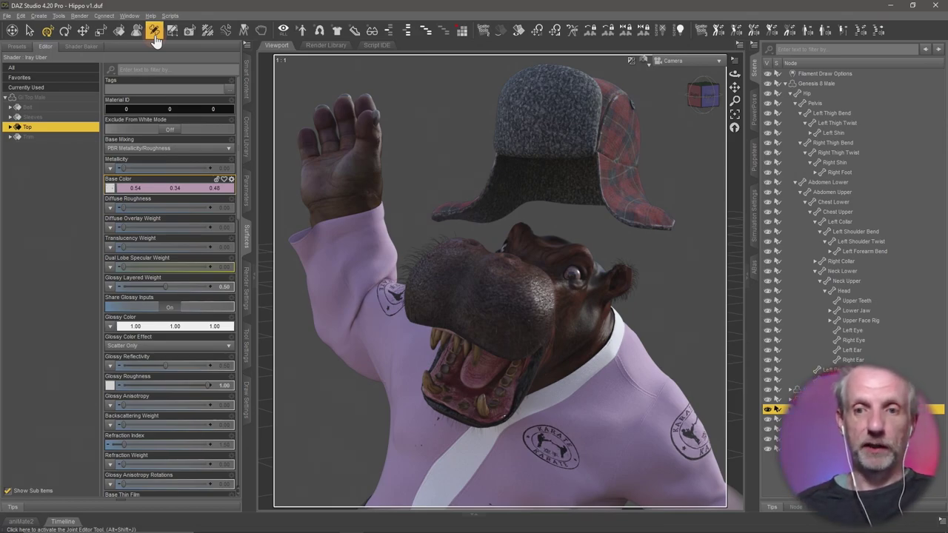
Select the Genesis 8 Male figure and browse the Hippo folder in Smart Content.
click(786, 84)
click(817, 86)
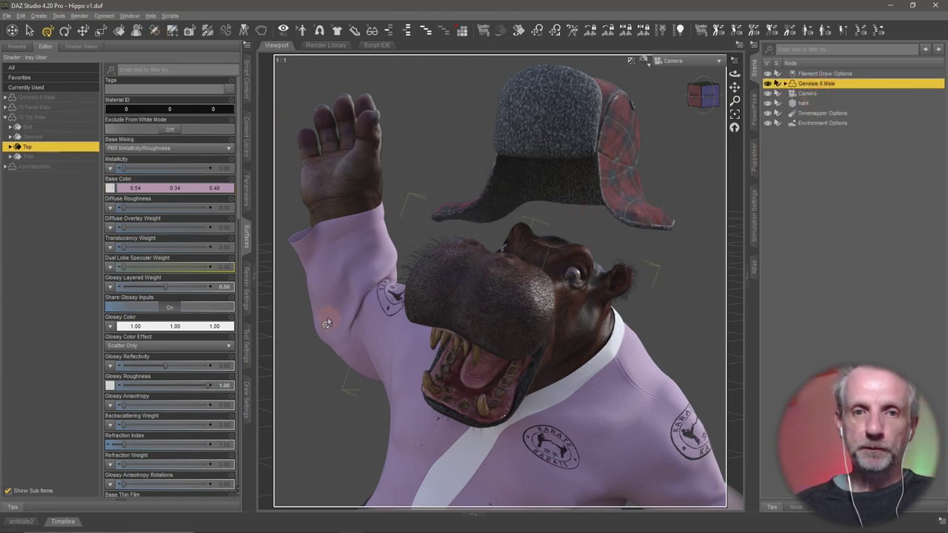
click(152, 35)
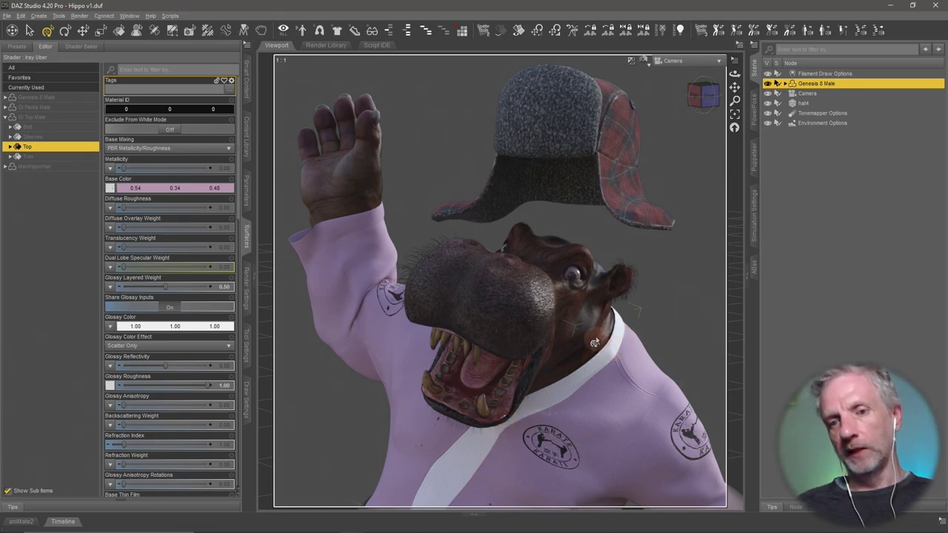
click(245, 90)
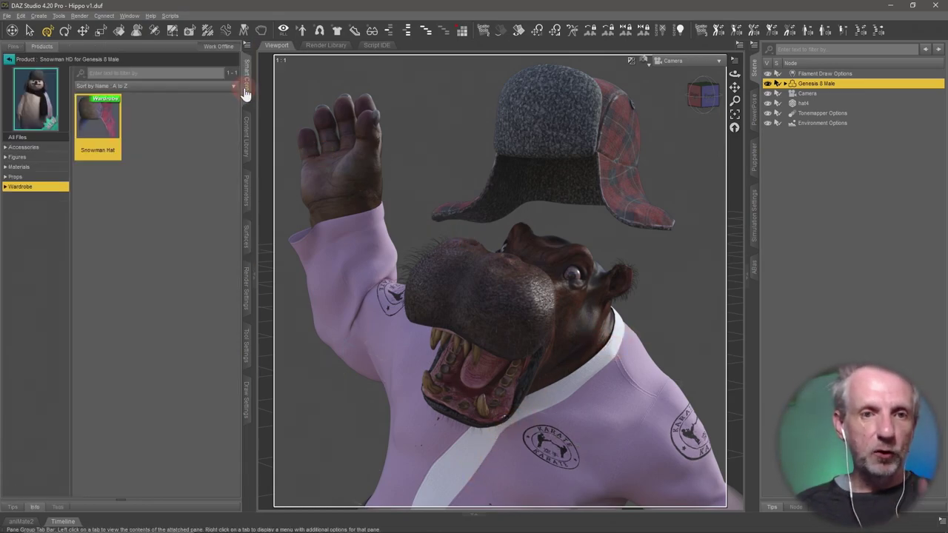
click(248, 143)
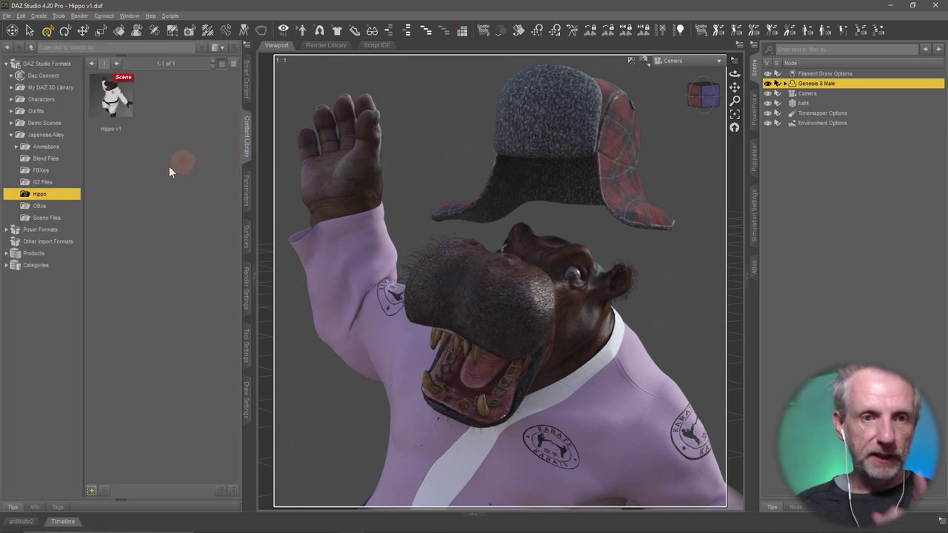
Save the Hippo v1 scene and return to the full Smart Content products list.
key(ctrl+s)
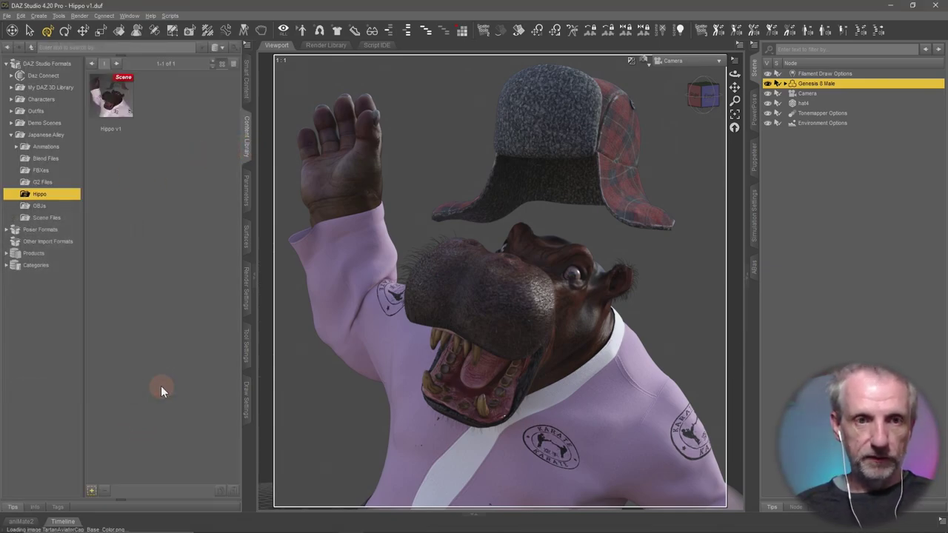
click(247, 83)
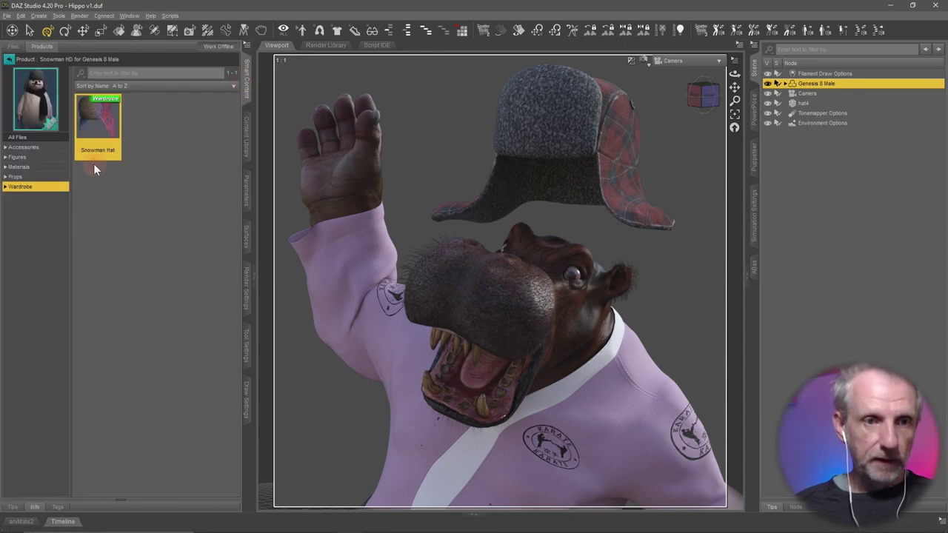
click(12, 62)
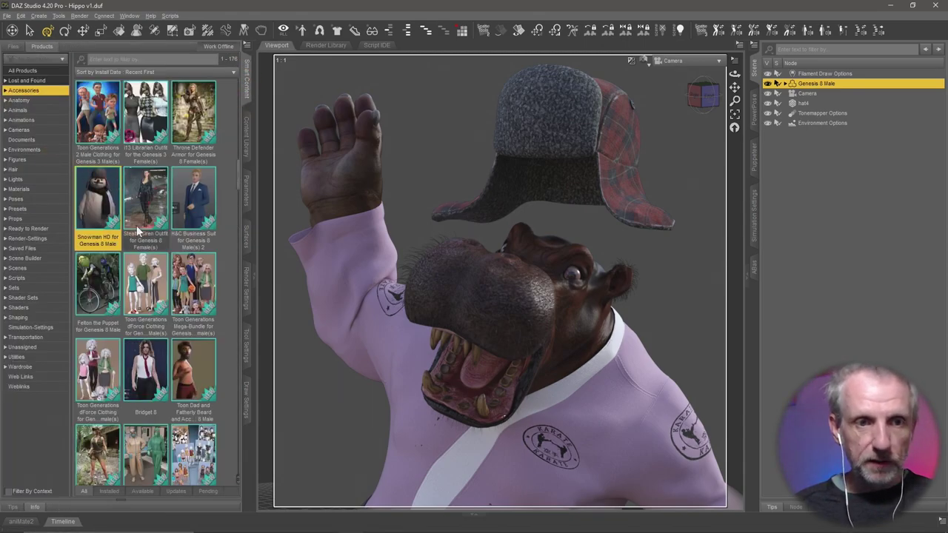
Apply the Click N Render POP Edition C1-IBL2-17 preset from the Render-Settings category.
click(43, 179)
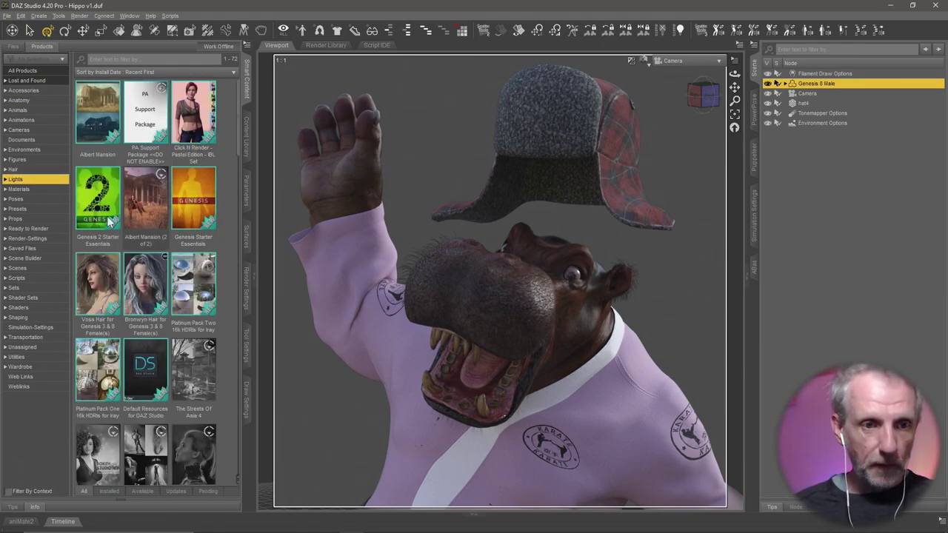
click(43, 239)
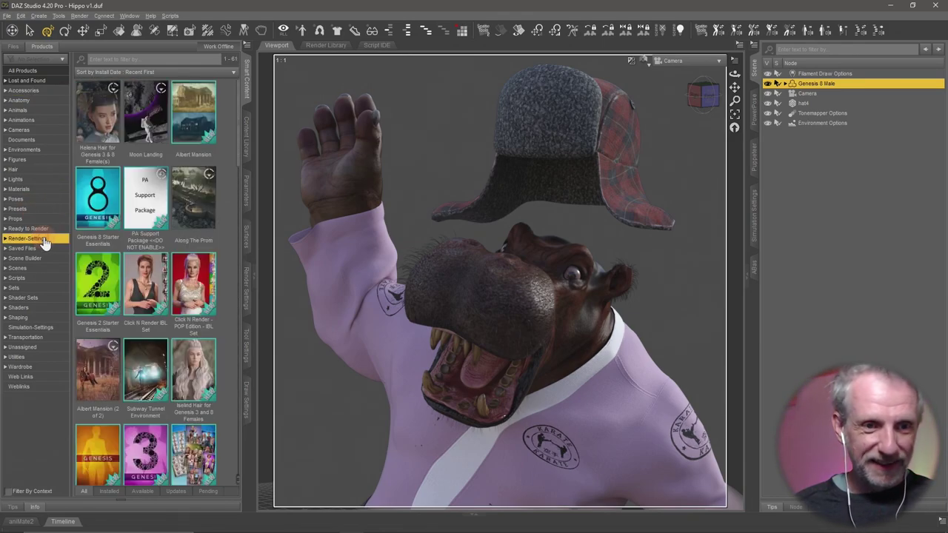
mouse_move(193, 284)
double_click(199, 293)
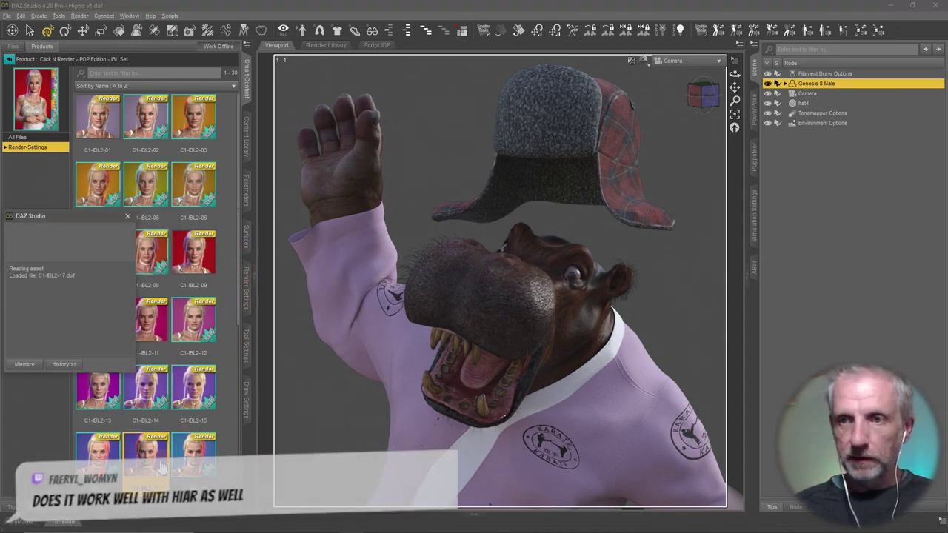
key(ctrl+4)
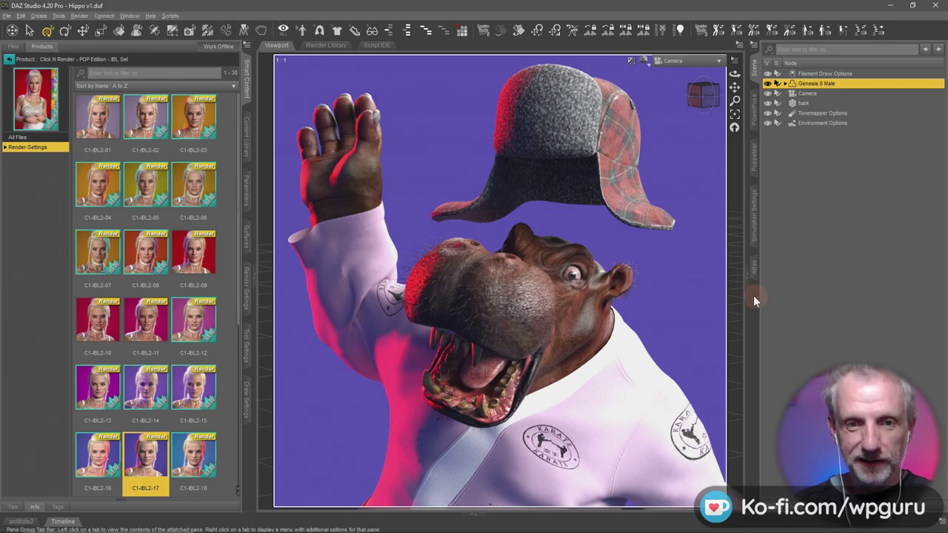
Set Environment Intensity to 0.70 in the Environment render settings.
click(248, 300)
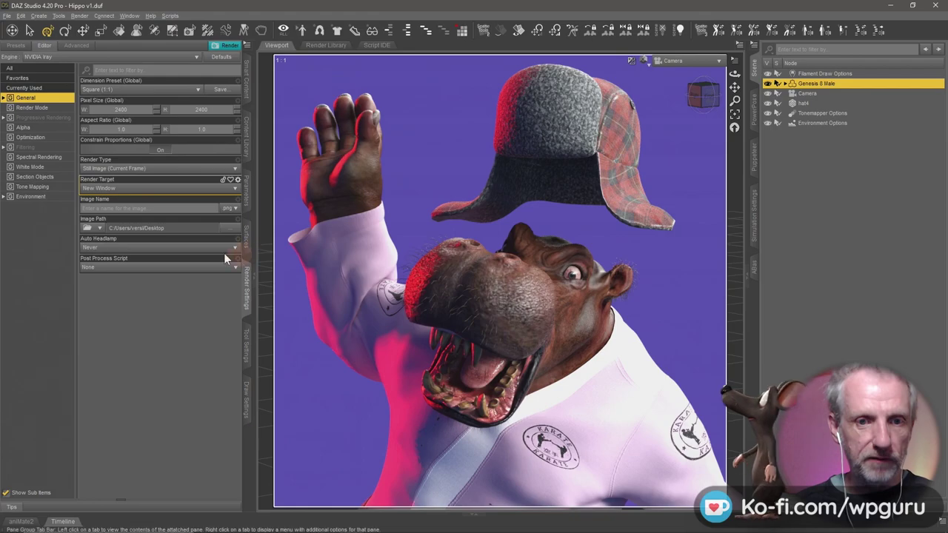
click(53, 203)
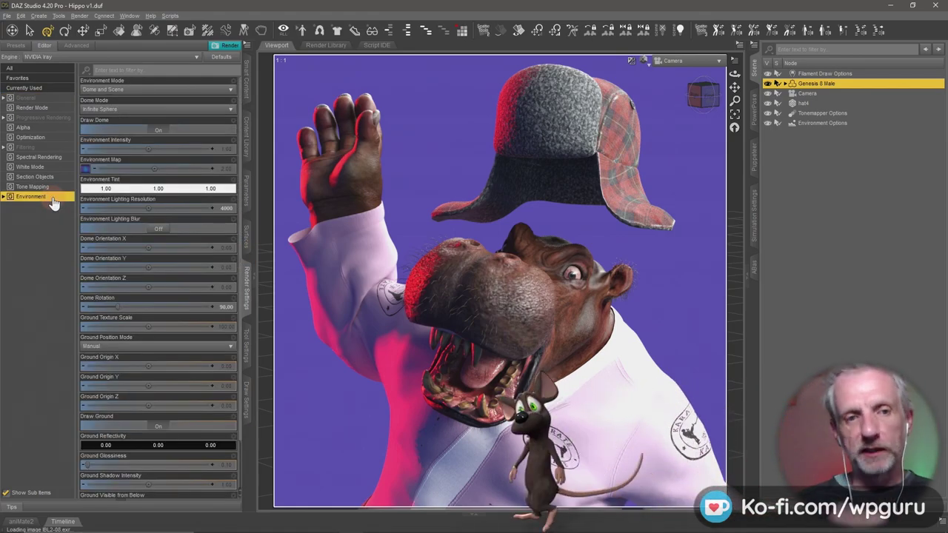
click(226, 149)
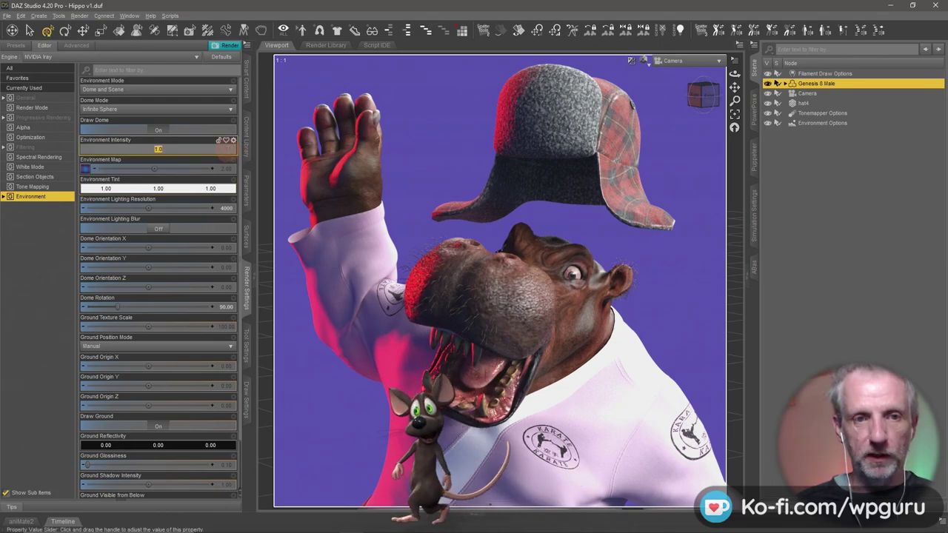
text(0.7)
key(Return)
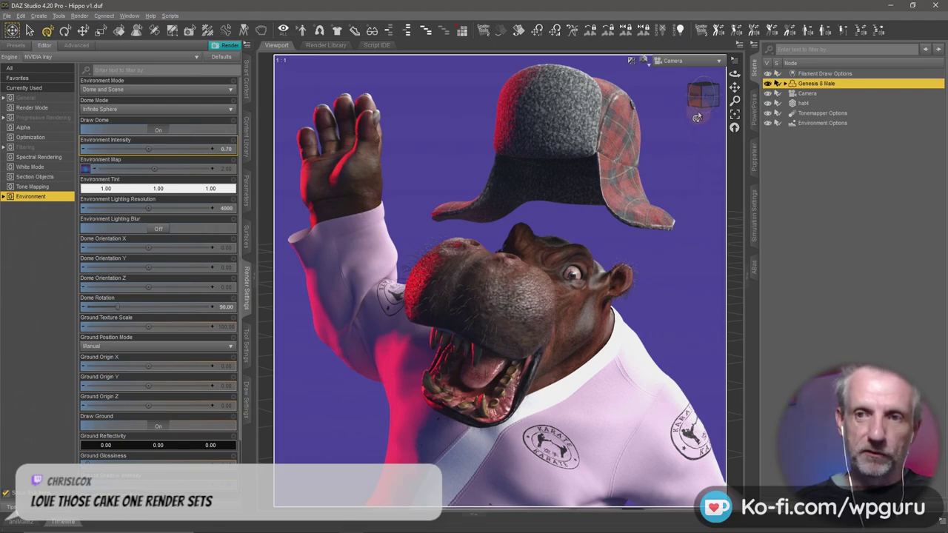
Switch the viewport to Perspective View with Texture Shaded drawing.
click(643, 60)
click(672, 174)
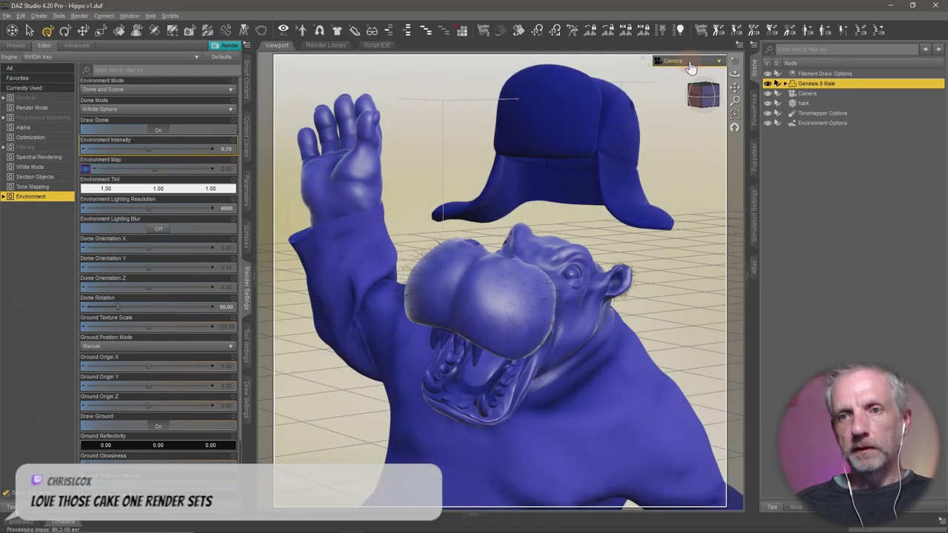
click(689, 61)
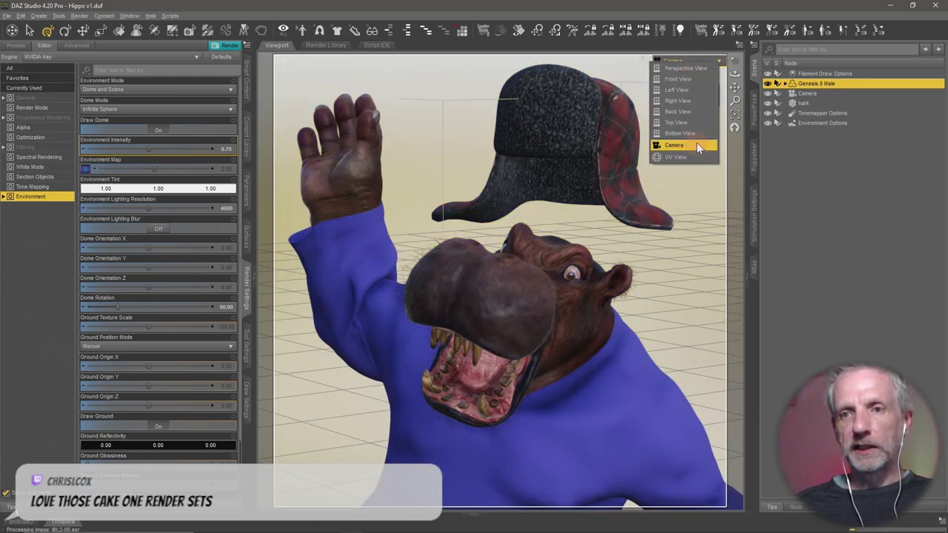
click(701, 69)
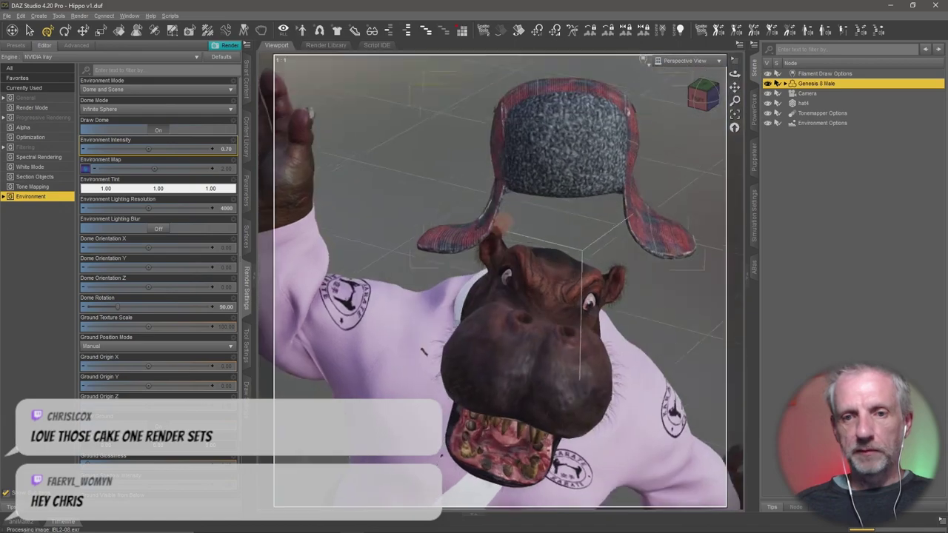
drag(459, 222, 500, 223)
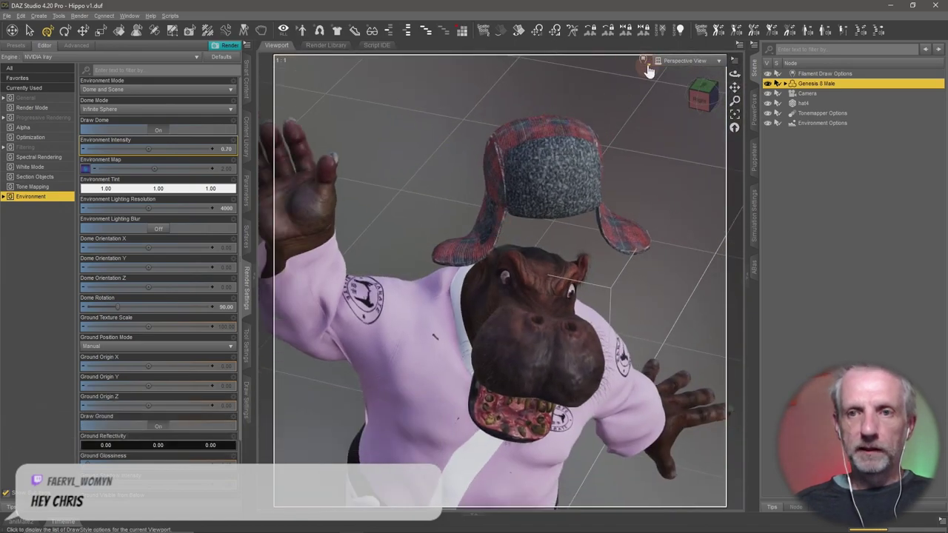
click(642, 60)
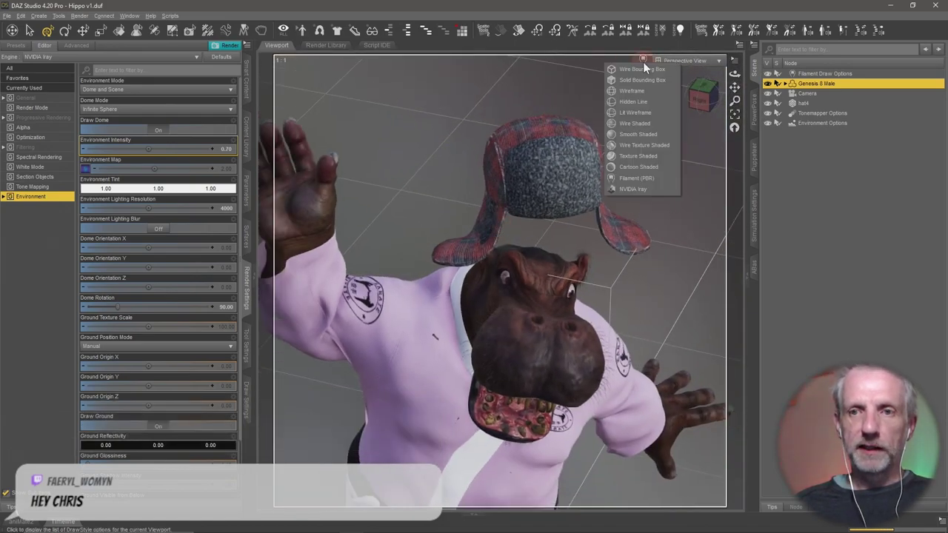
click(654, 156)
Select the Camera and turn on Depth of Field, nudging the focal distance up.
click(812, 94)
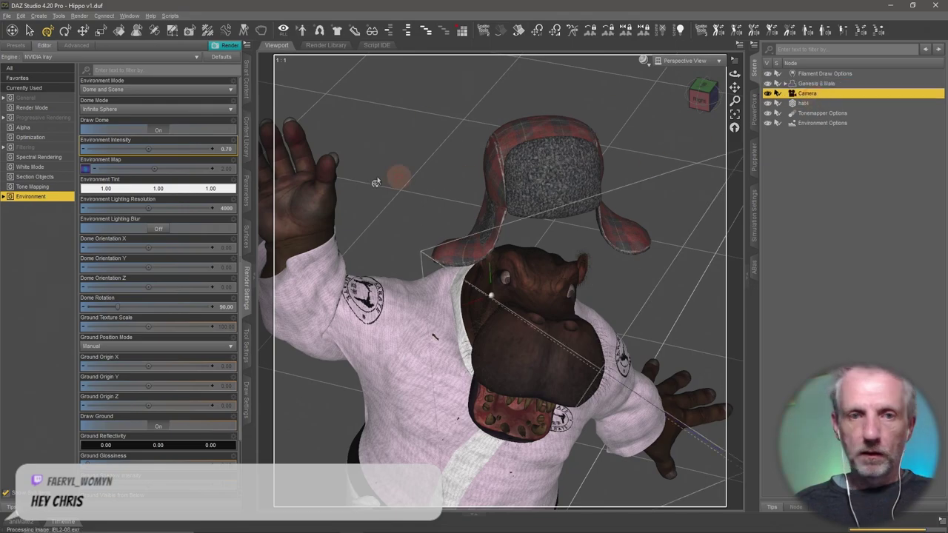
click(249, 206)
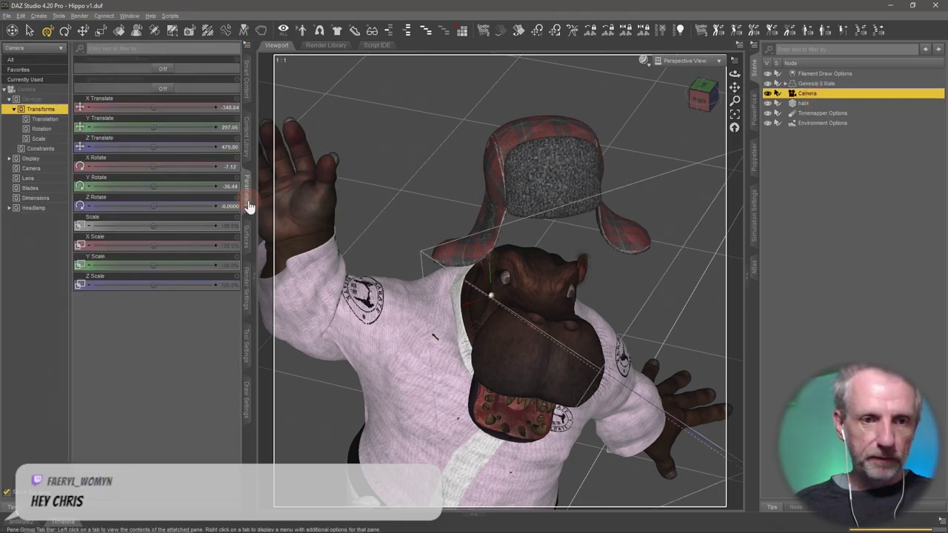
click(51, 170)
click(166, 129)
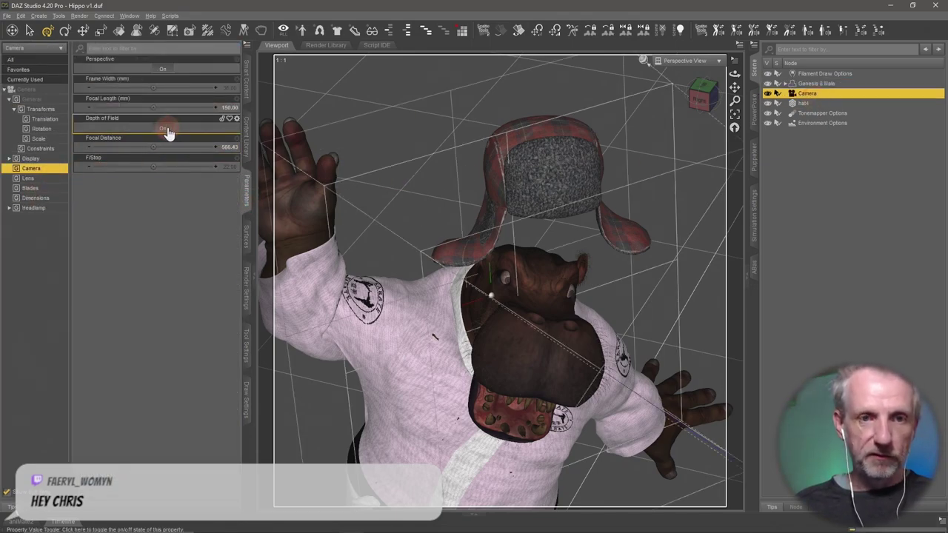
alt+drag(487, 318, 453, 331)
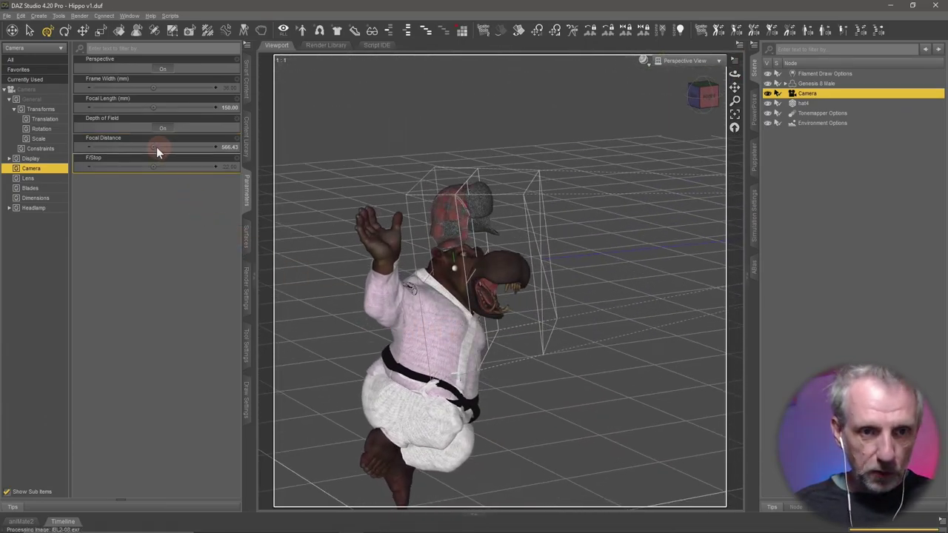
mouse_move(156, 147)
mouse_down()
mouse_move(173, 147)
mouse_move(152, 147)
mouse_up()
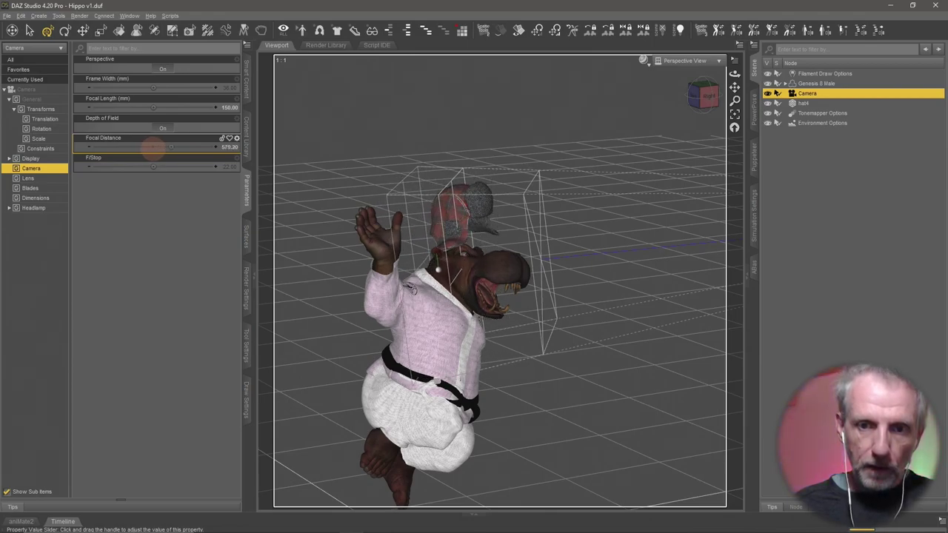
Set the camera F/Stop to 16 and reduce the focal distance to focus on the hippo.
click(226, 166)
text(1)
key(Return)
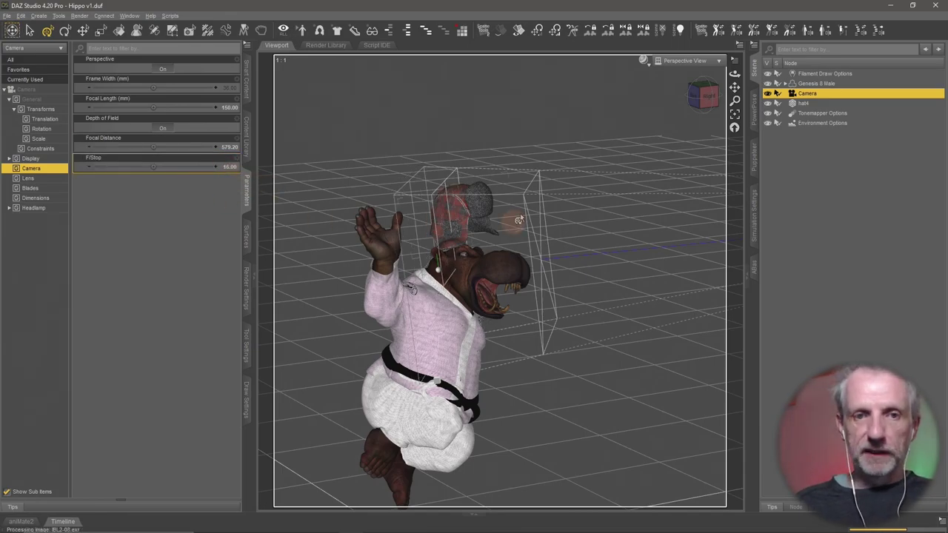
drag(560, 186, 324, 189)
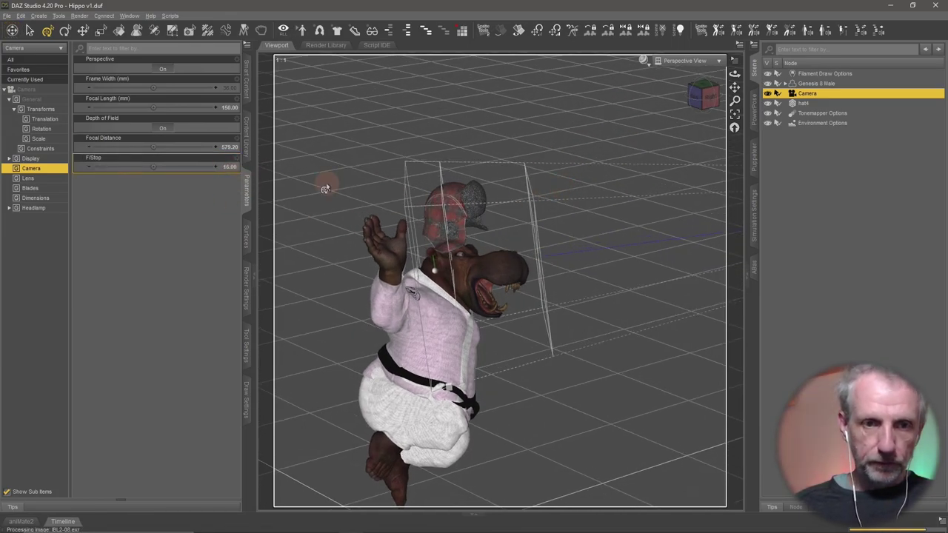
drag(153, 167, 205, 171)
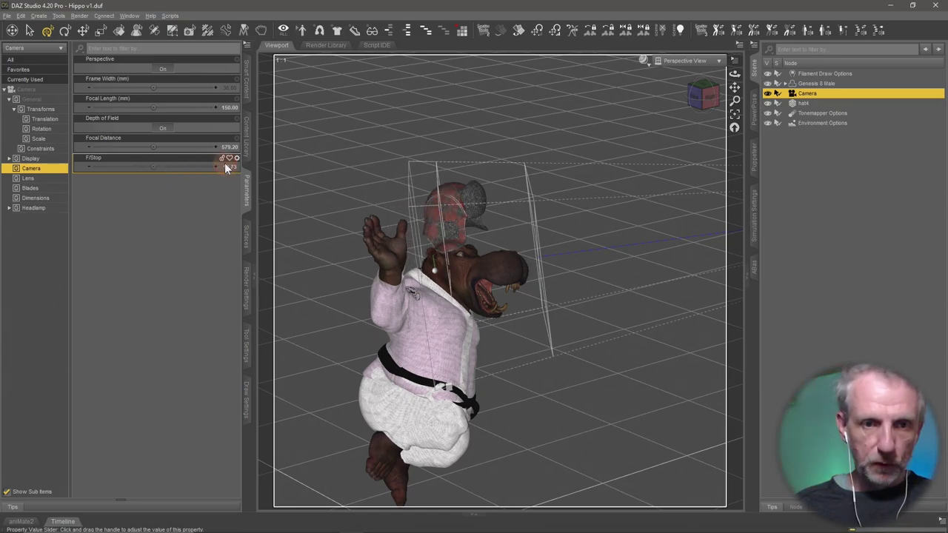
click(230, 169)
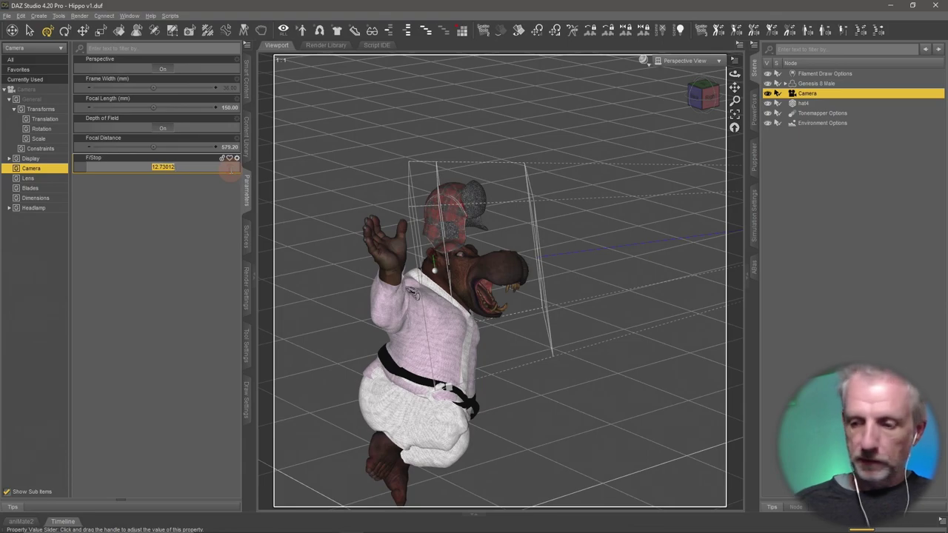
text(16)
key(Return)
mouse_move(155, 147)
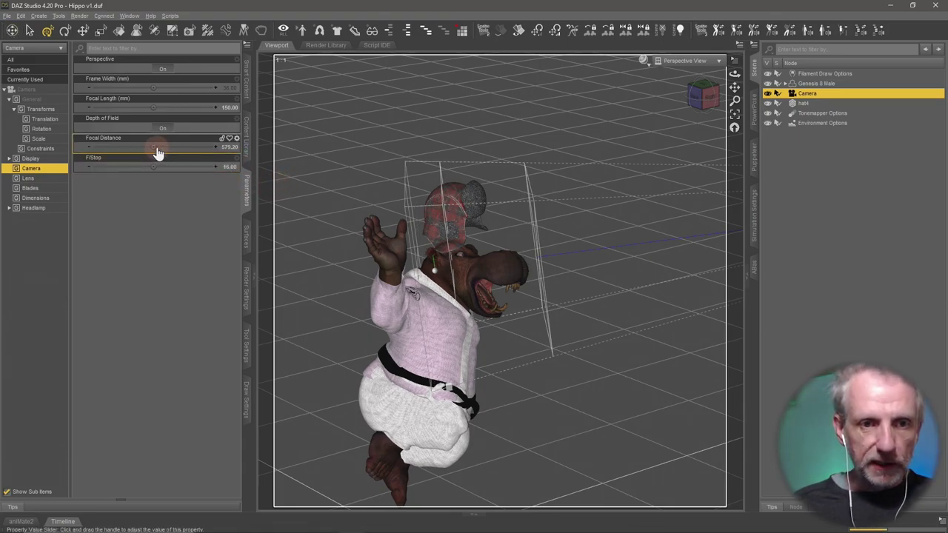
mouse_move(152, 146)
mouse_down()
mouse_move(137, 147)
mouse_move(150, 146)
mouse_up()
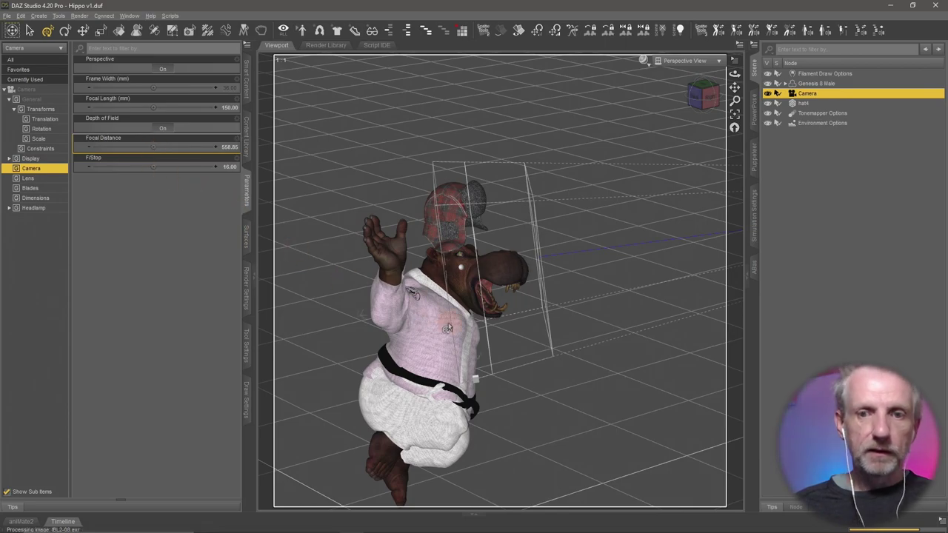
drag(447, 324, 448, 323)
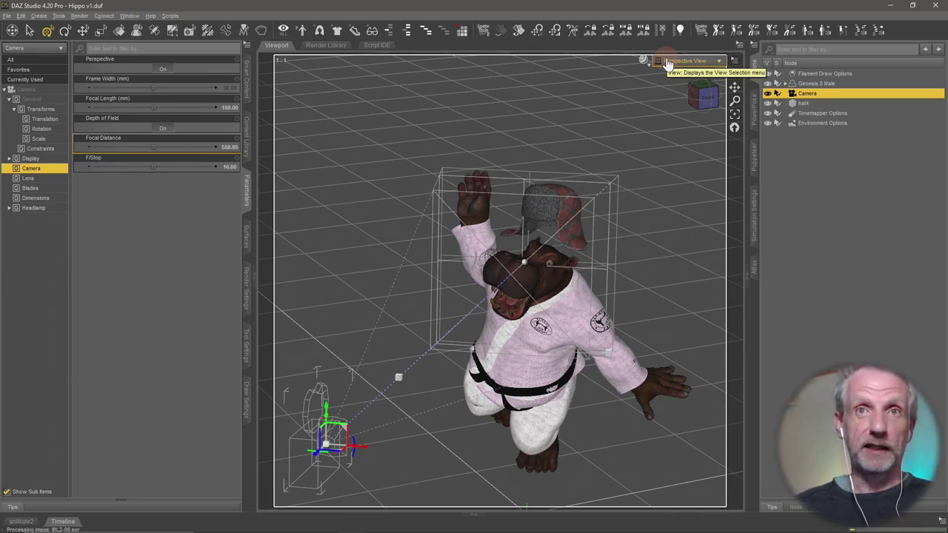
View through the Camera with the NVIDIA Iray draw style for a live rendered preview.
click(668, 64)
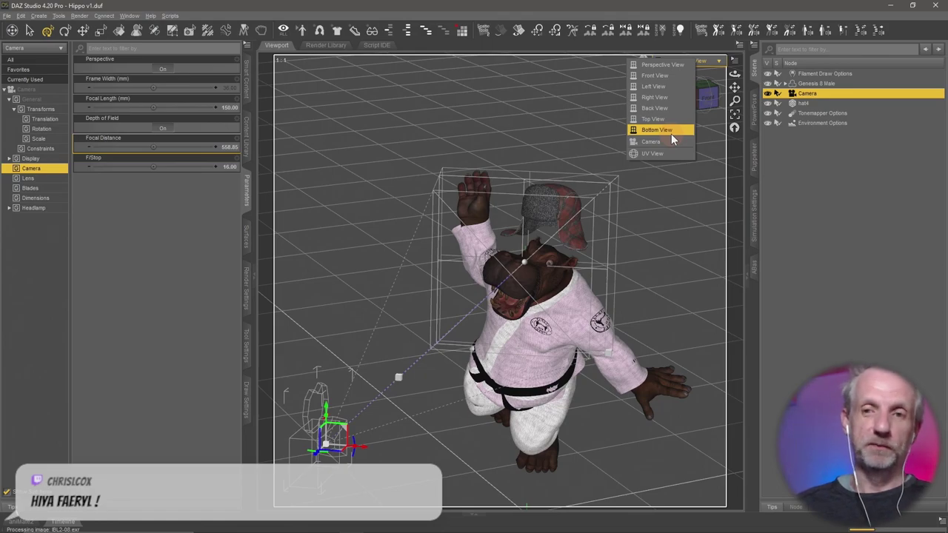
click(652, 141)
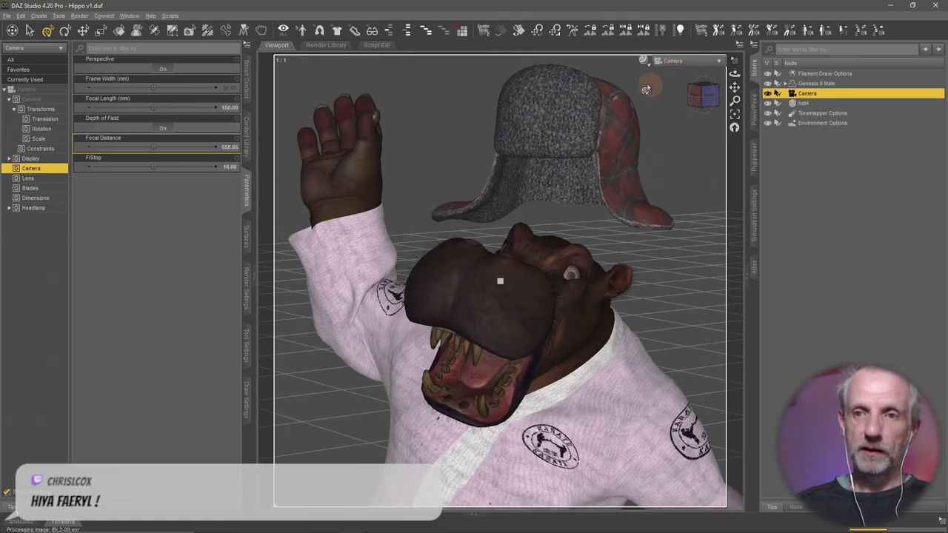
click(643, 60)
click(641, 186)
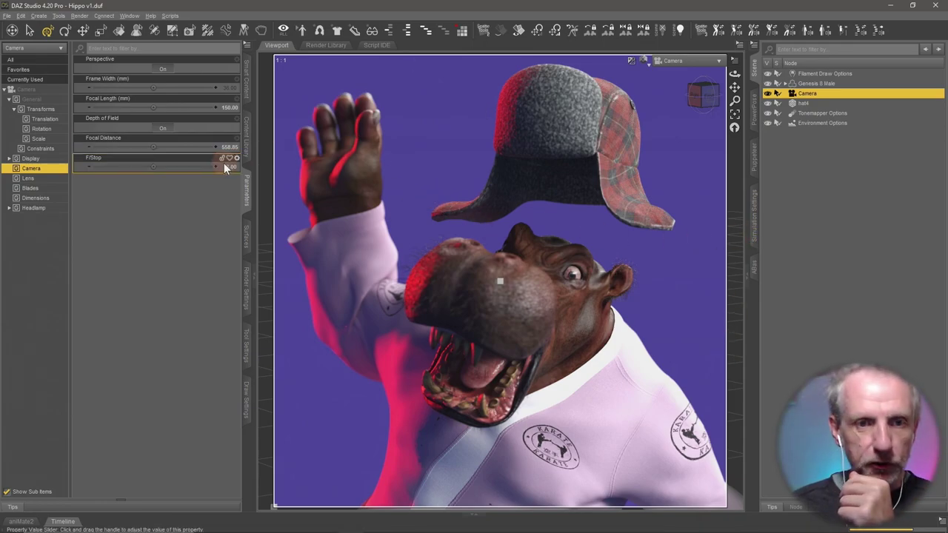
Set the camera F/Stop to 22, pull focal distance slightly closer, and save the scene.
click(187, 171)
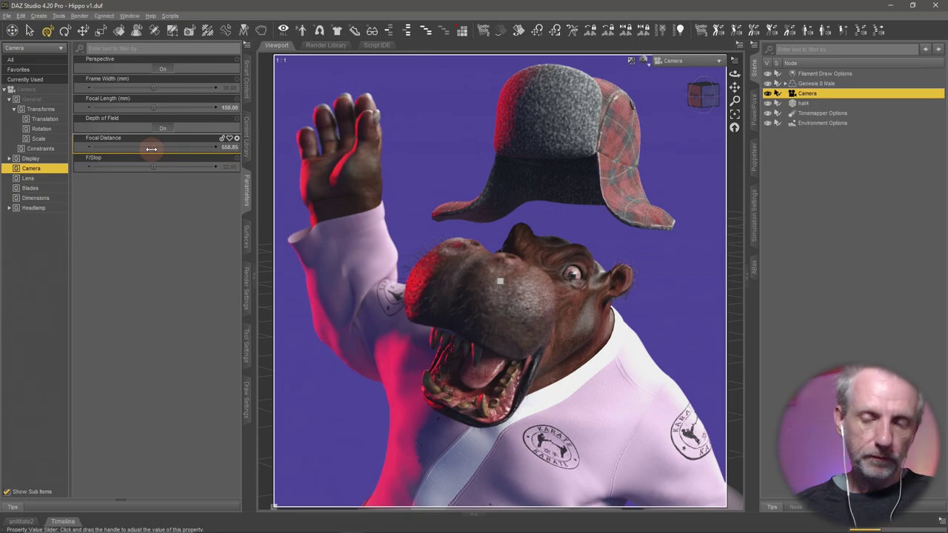
drag(151, 149, 148, 147)
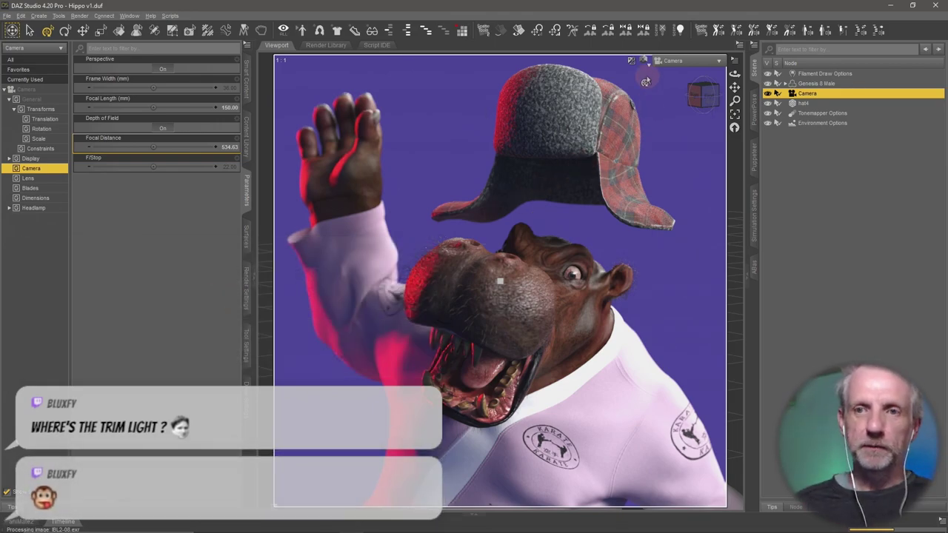
click(646, 62)
click(658, 176)
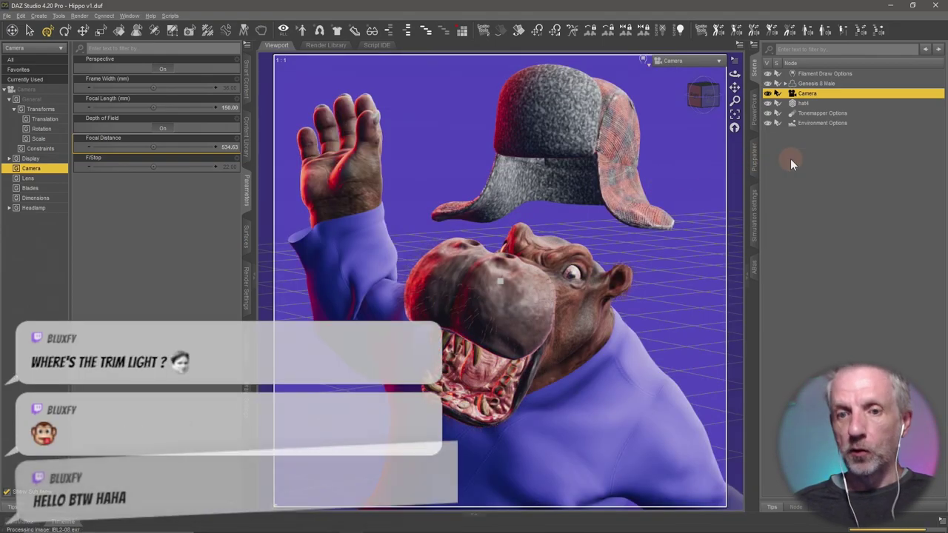
key(ctrl+s)
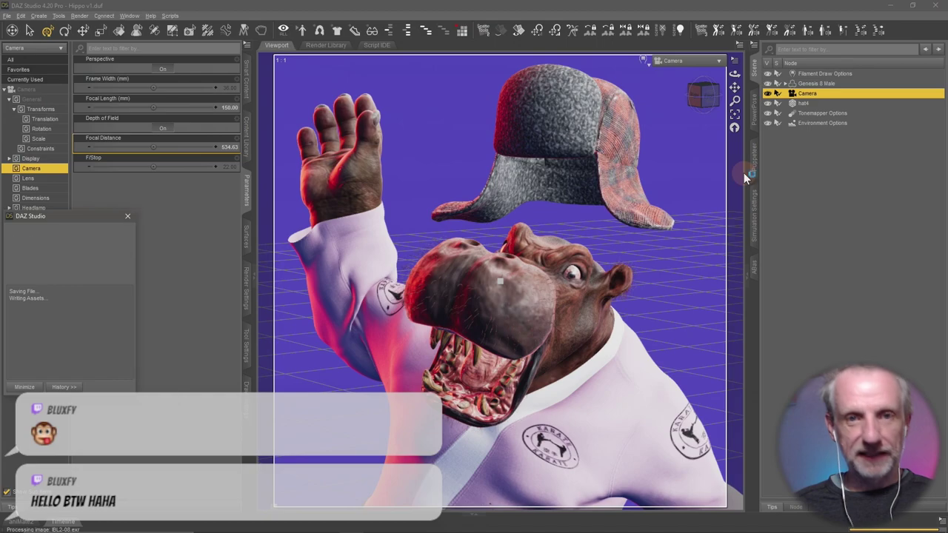
Set the render Pixel Size to 2000×2000 and review the progressive and filtering settings.
click(245, 291)
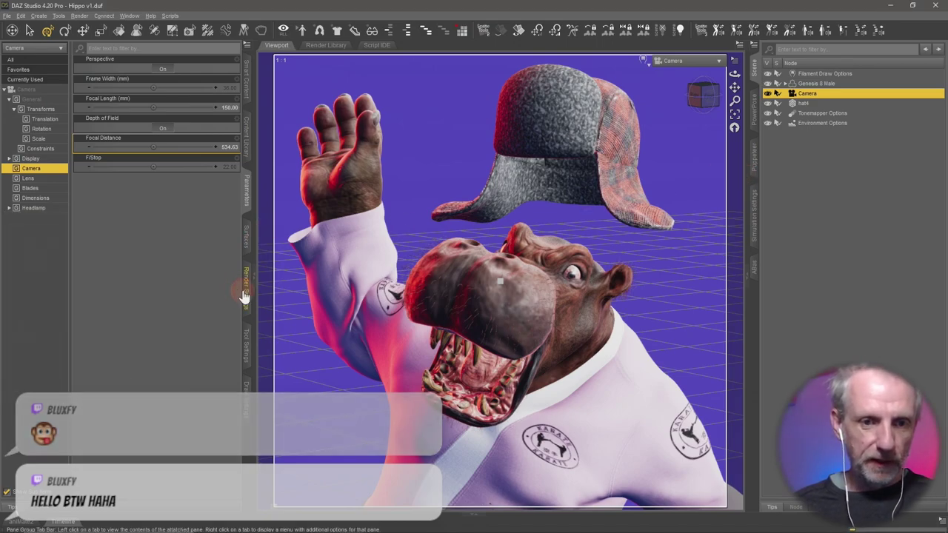
click(244, 293)
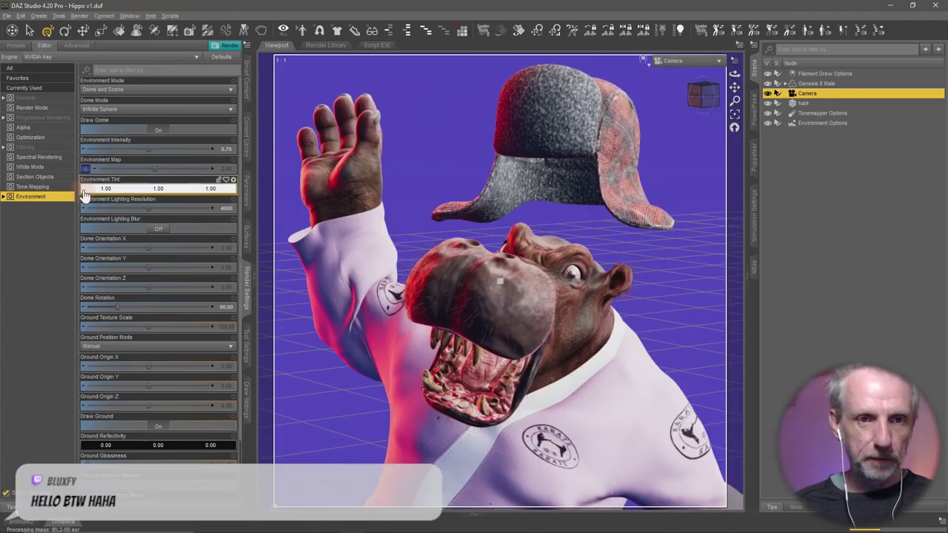
click(54, 99)
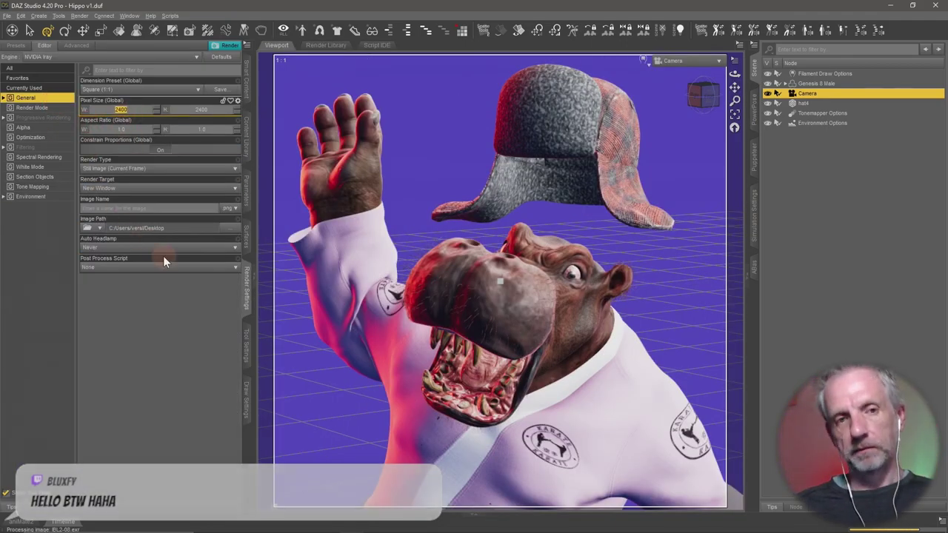
text(2000)
key(Tab)
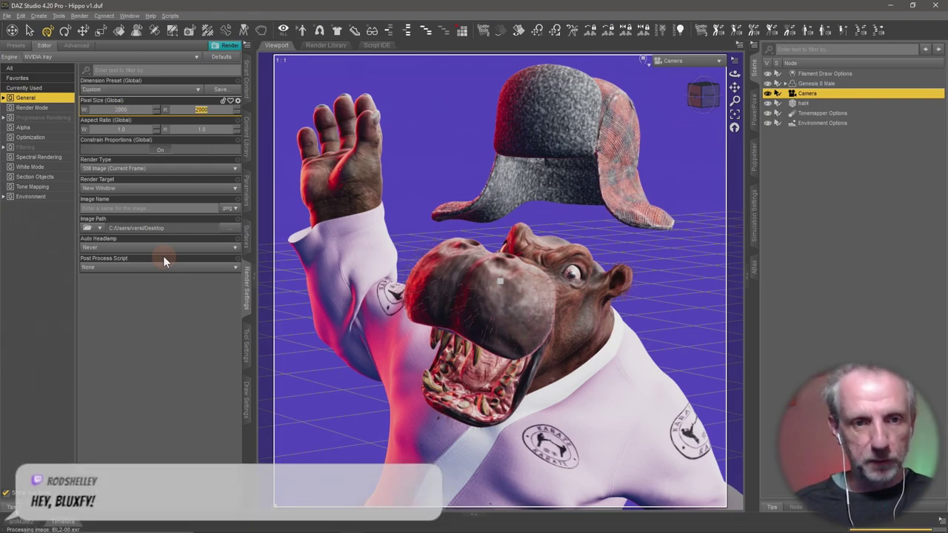
click(63, 118)
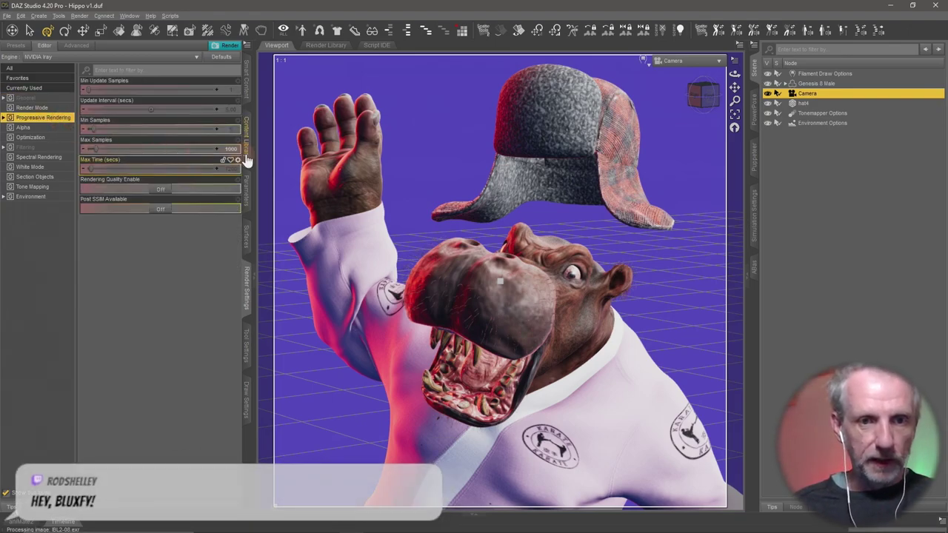
click(45, 147)
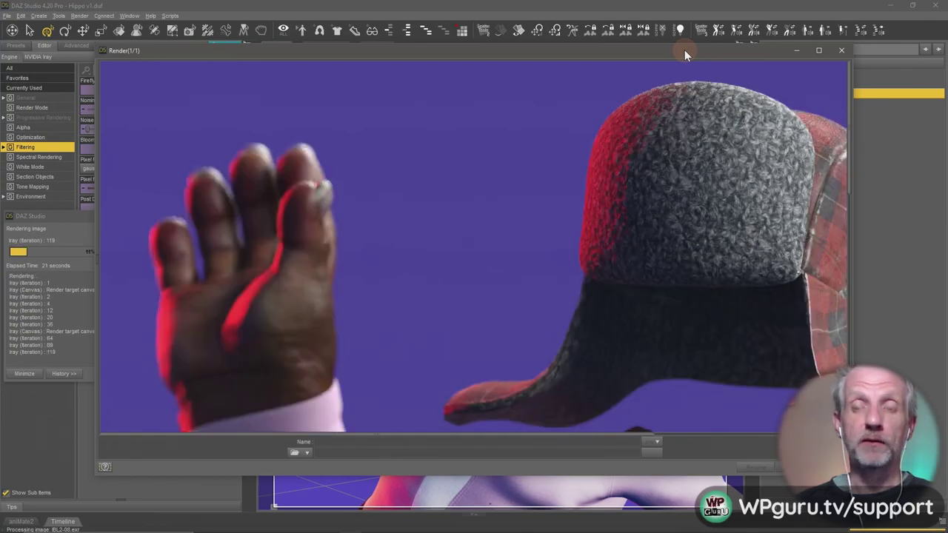
Enlarge the Render window and zoom and pan around the image to the karate shirt logo.
drag(685, 50, 667, 7)
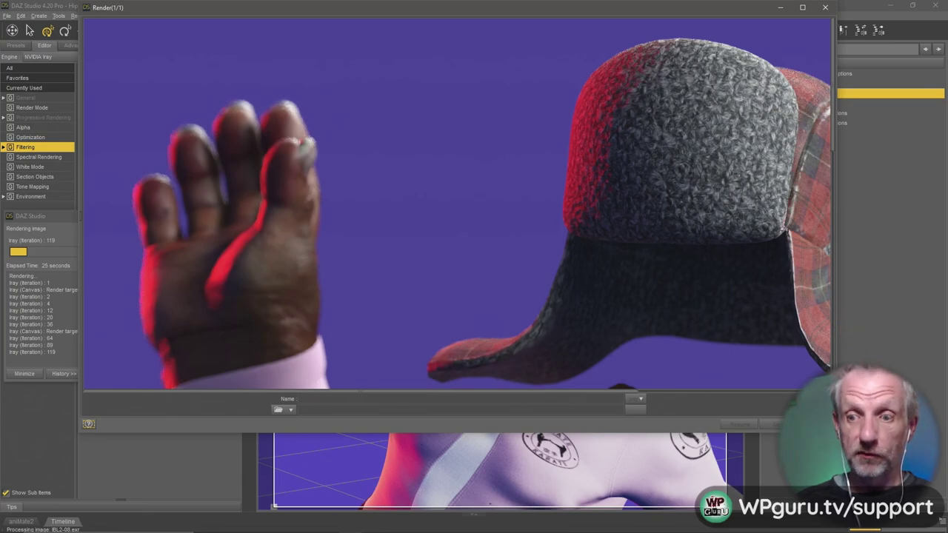
drag(832, 434, 919, 526)
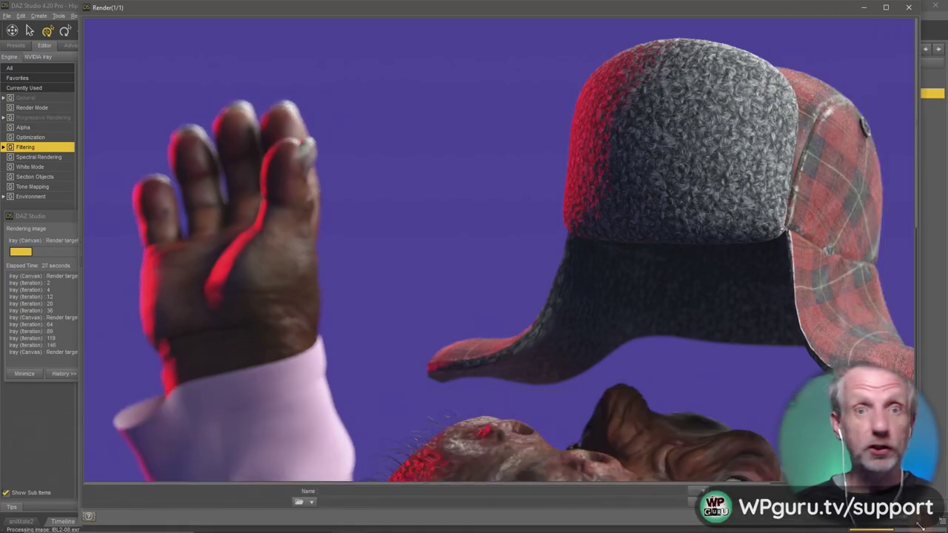
scroll(801, 369, down, 5)
scroll(801, 369, down, 4)
scroll(801, 369, down, 1)
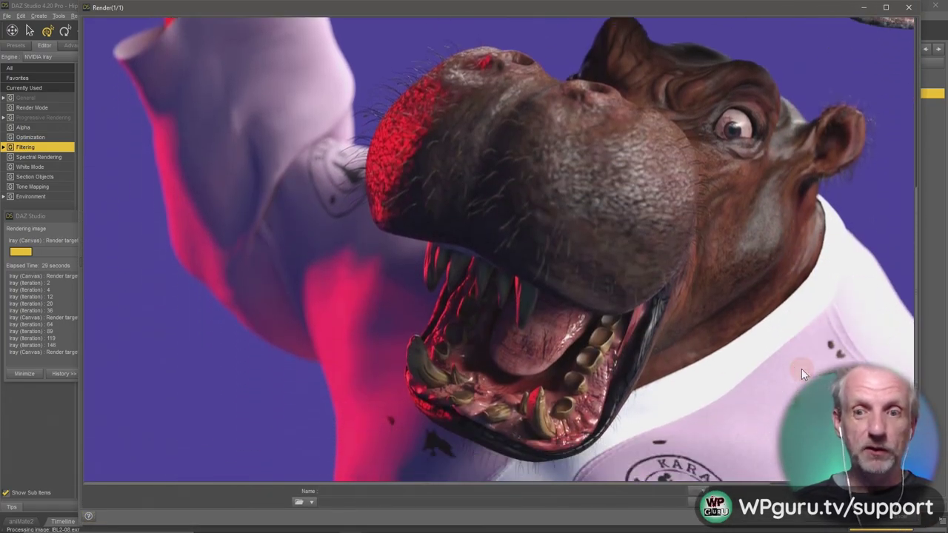
scroll(801, 369, down, 1)
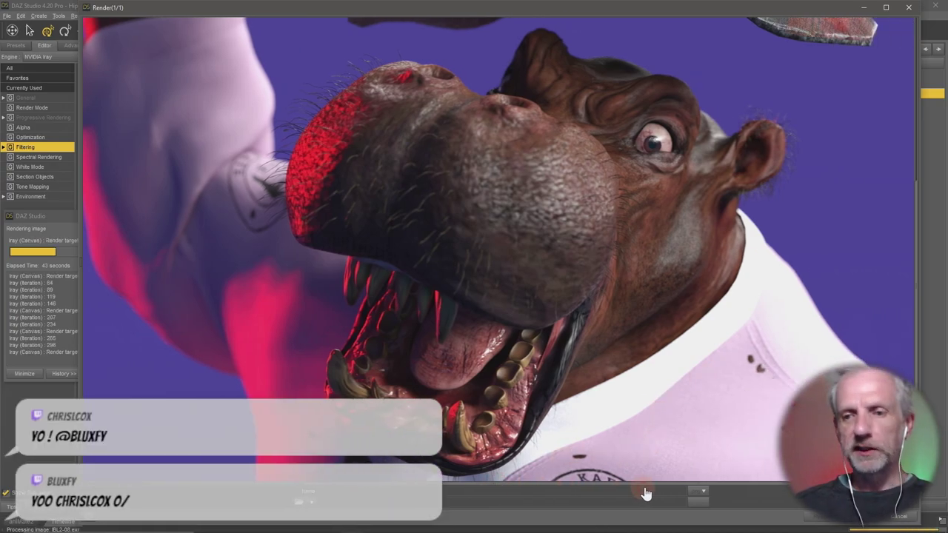
drag(579, 491, 656, 491)
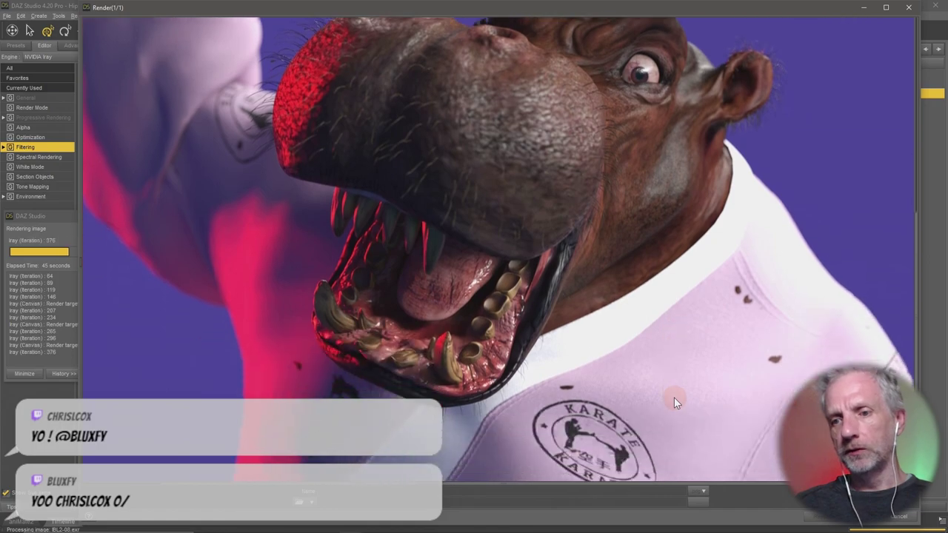
scroll(672, 400, down, 3)
scroll(673, 397, down, 1)
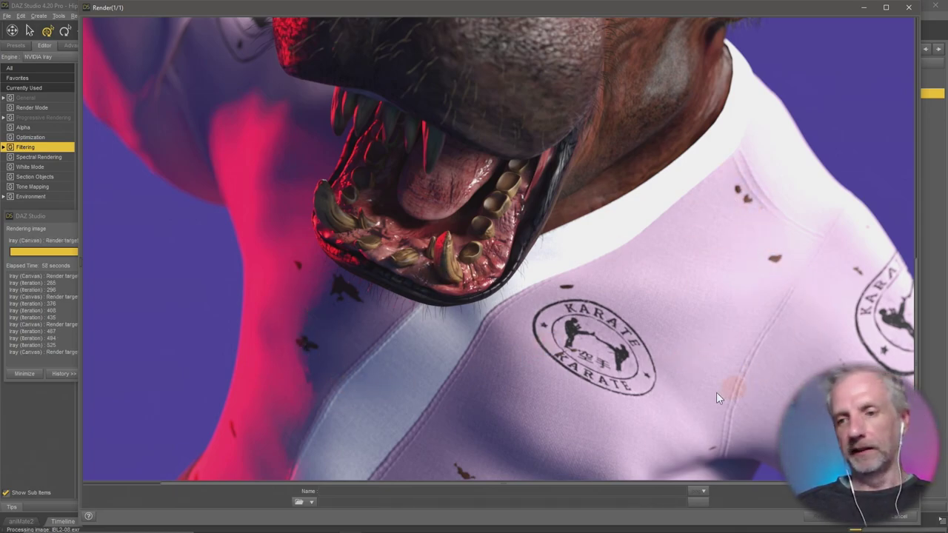
scroll(609, 397, up, 1)
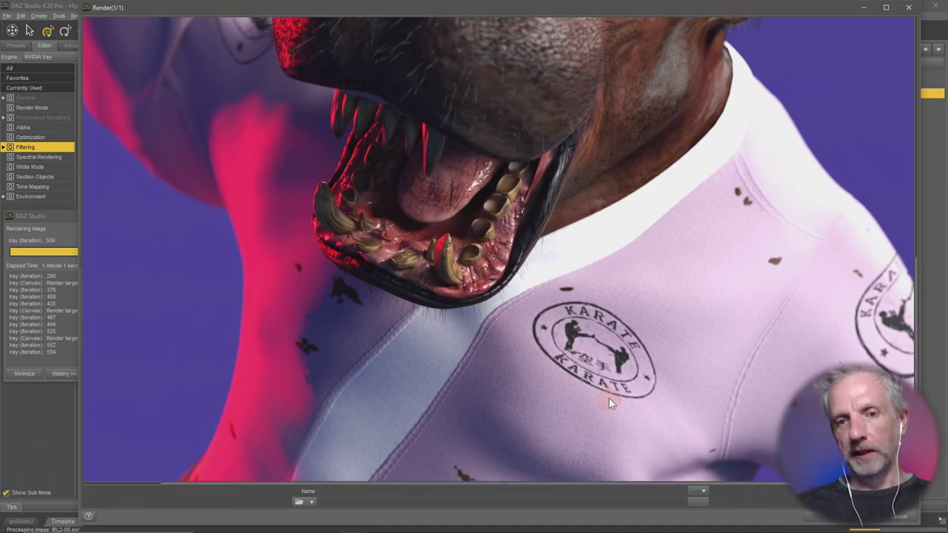
scroll(608, 398, up, 3)
scroll(609, 397, up, 2)
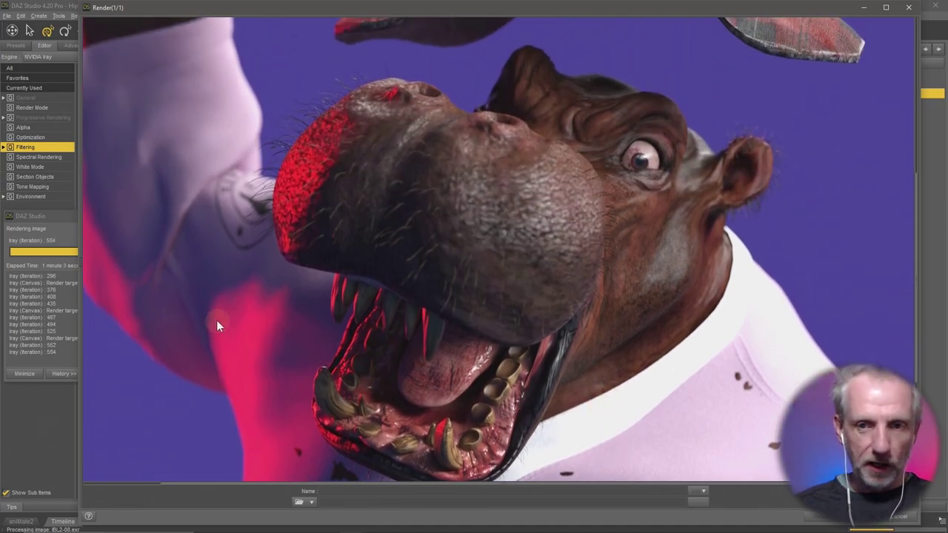
scroll(360, 336, down, 3)
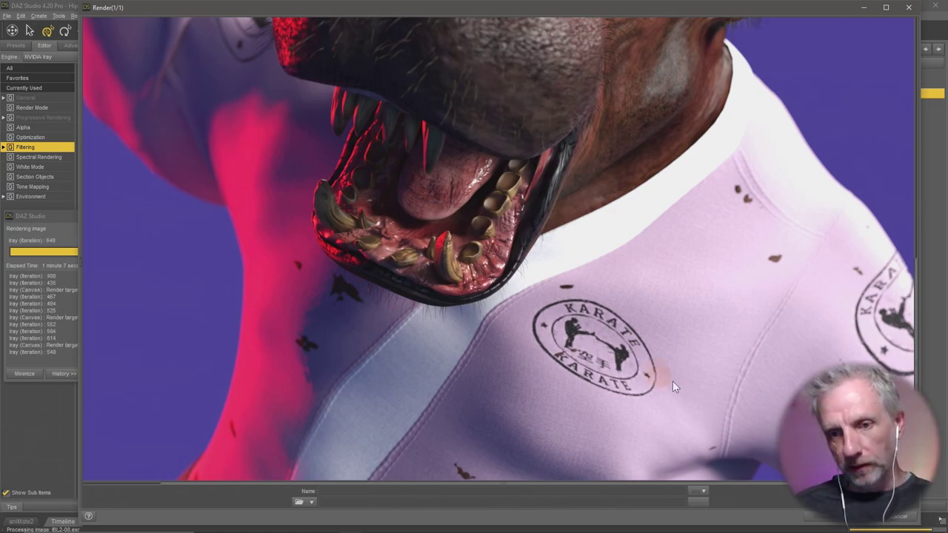
Cancel the in-progress render, confirm with Yes, and close the Render window.
click(899, 517)
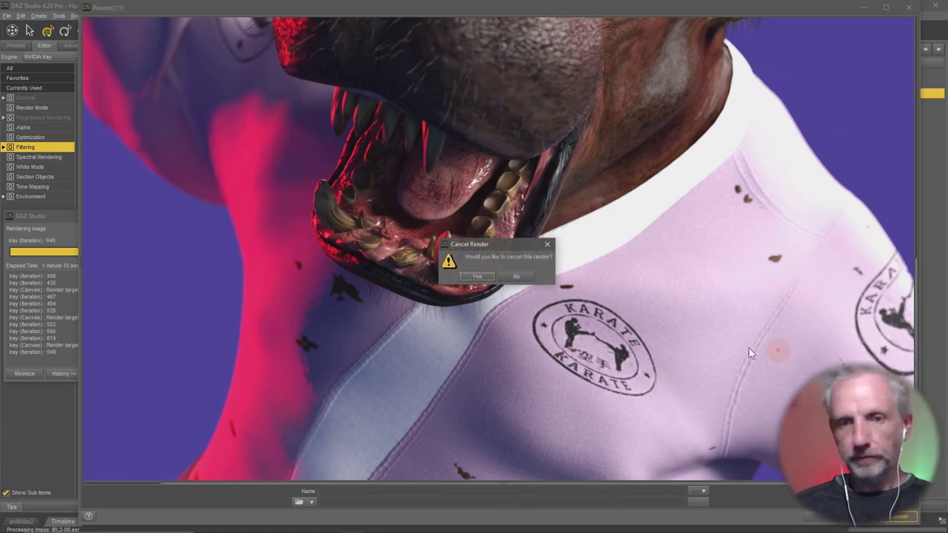
click(477, 277)
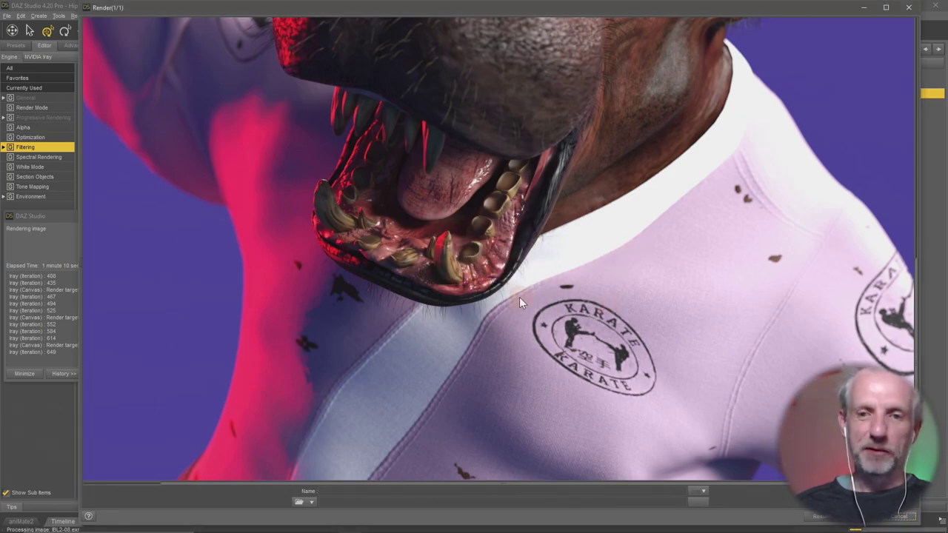
scroll(649, 252, up, 5)
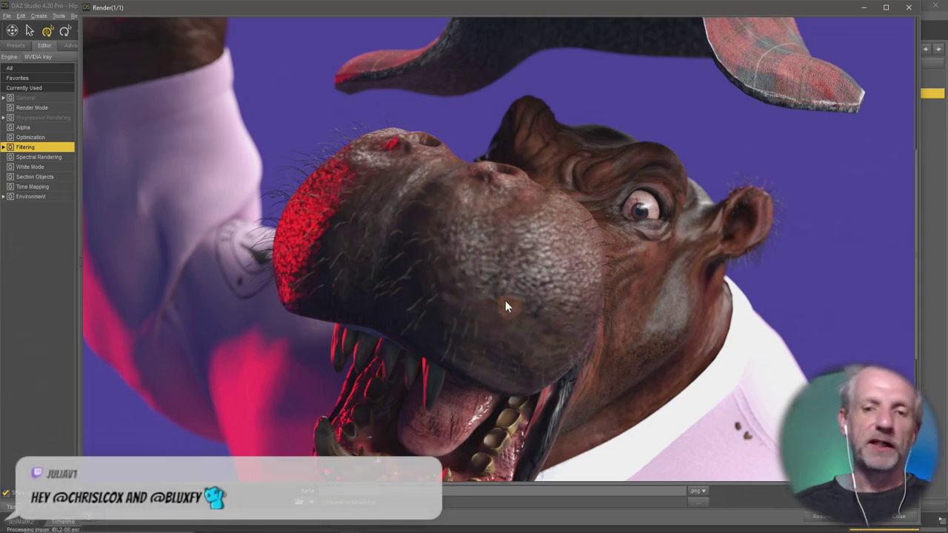
scroll(507, 297, down, 3)
scroll(808, 203, up, 1)
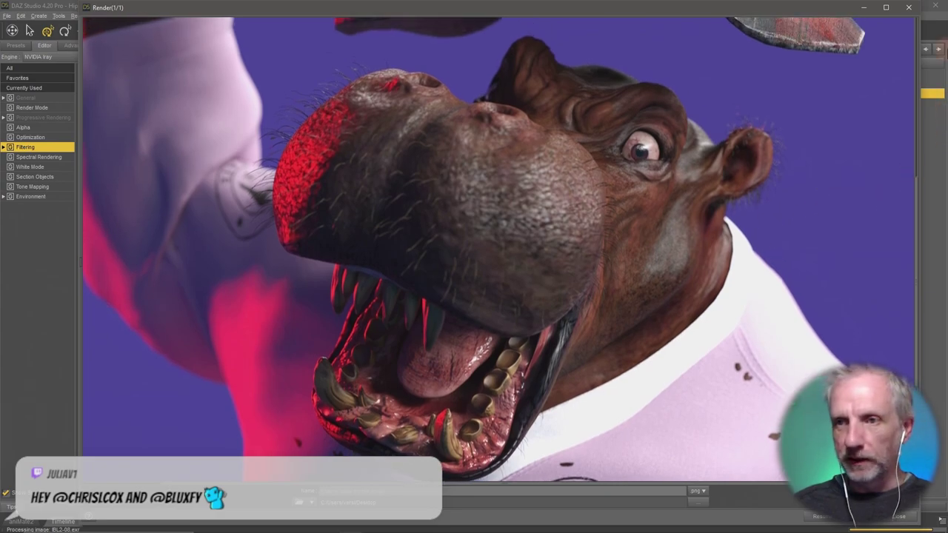
click(909, 8)
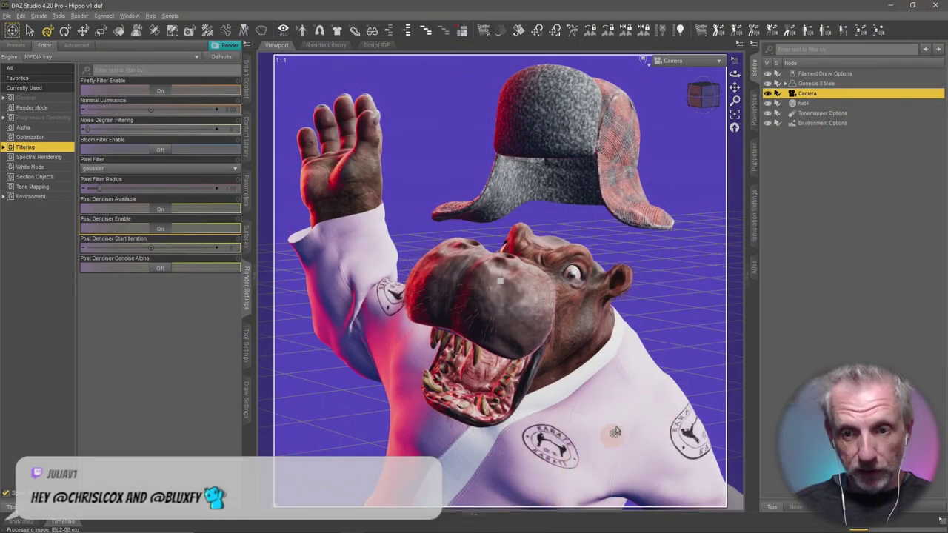
Select the Gi Top Male shirt and show its Actor > Adjustments sliders.
right_click(622, 424)
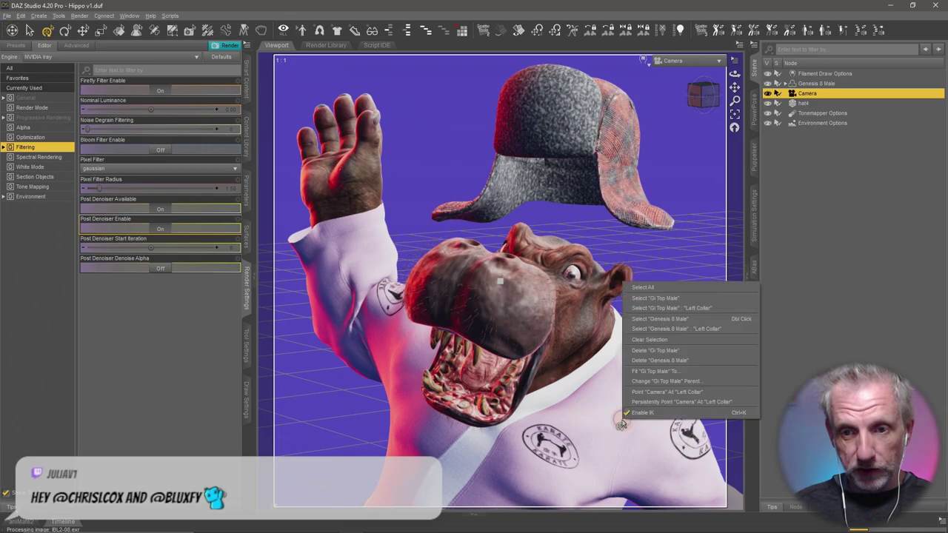
click(706, 307)
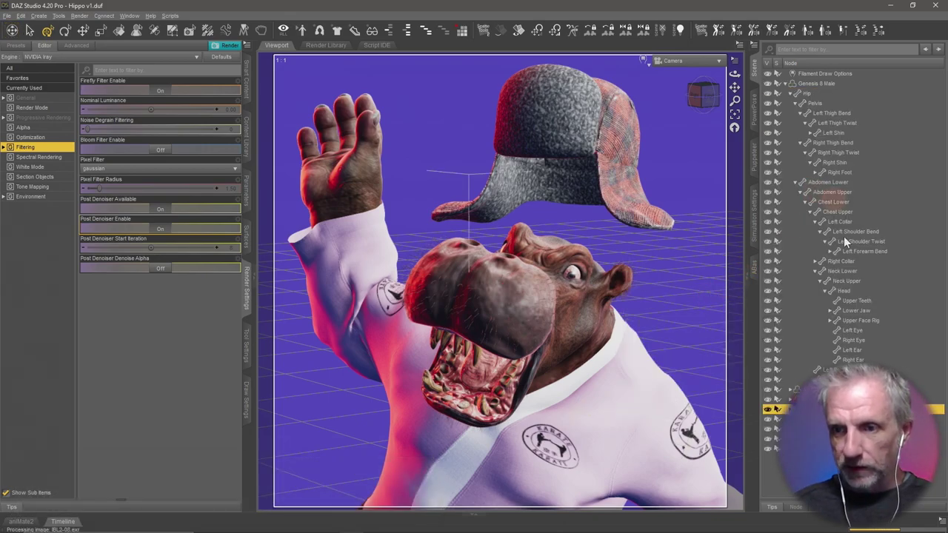
click(248, 189)
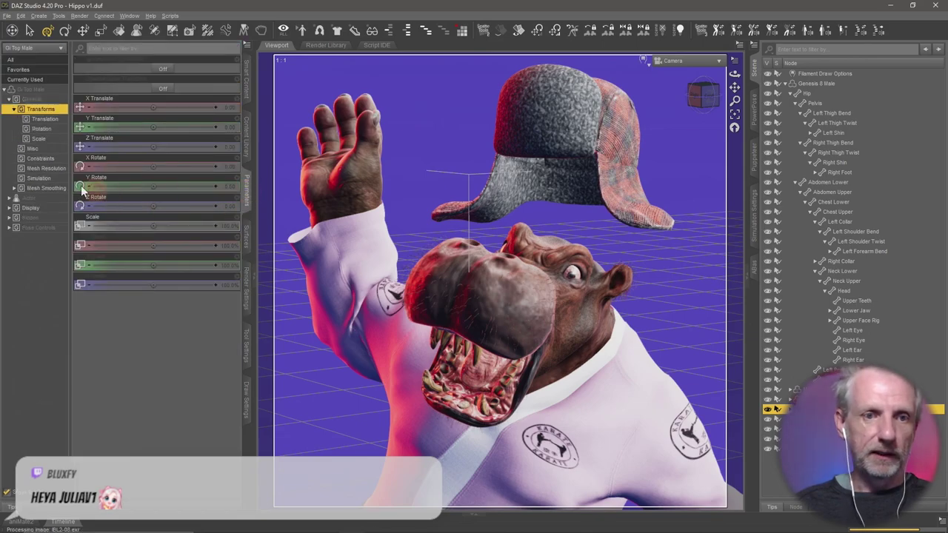
click(52, 199)
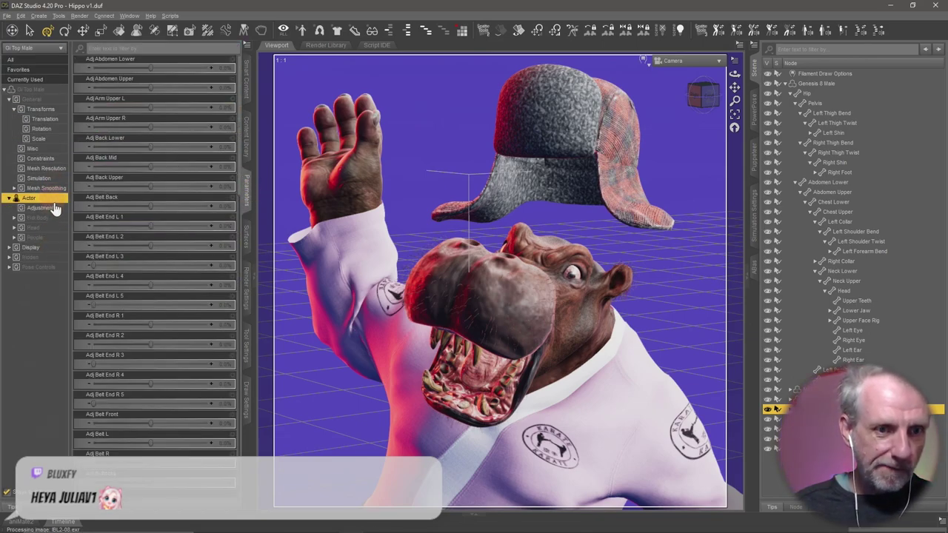
click(52, 209)
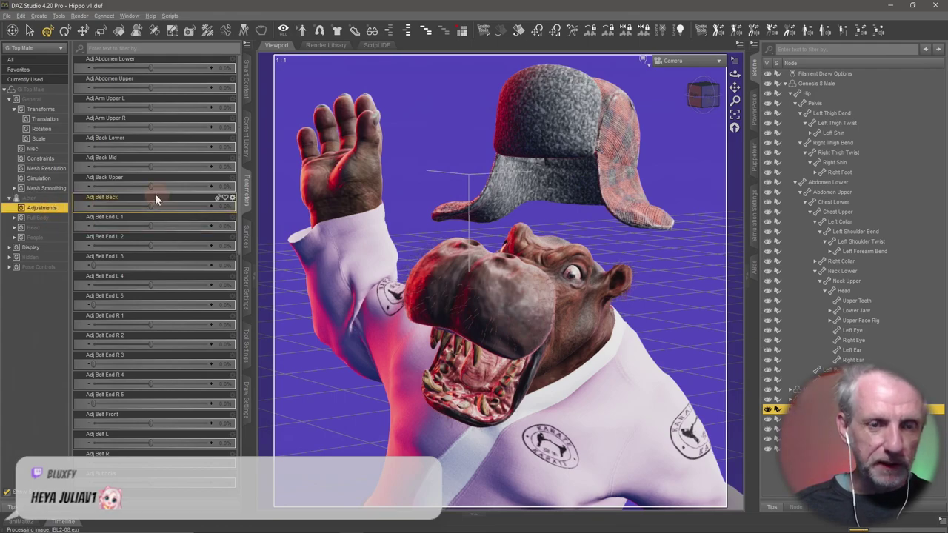
Scroll through the Adj sliders from Adj Abdomen Lower to Adj Wrist R and back.
scroll(211, 173, down, 1)
scroll(212, 173, down, 2)
scroll(212, 173, down, 2)
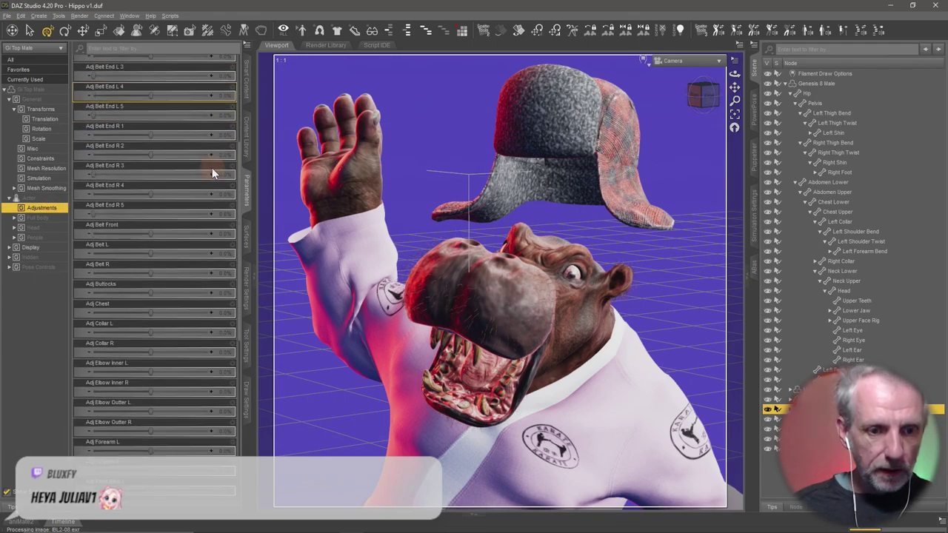
scroll(211, 167, down, 3)
scroll(212, 167, down, 3)
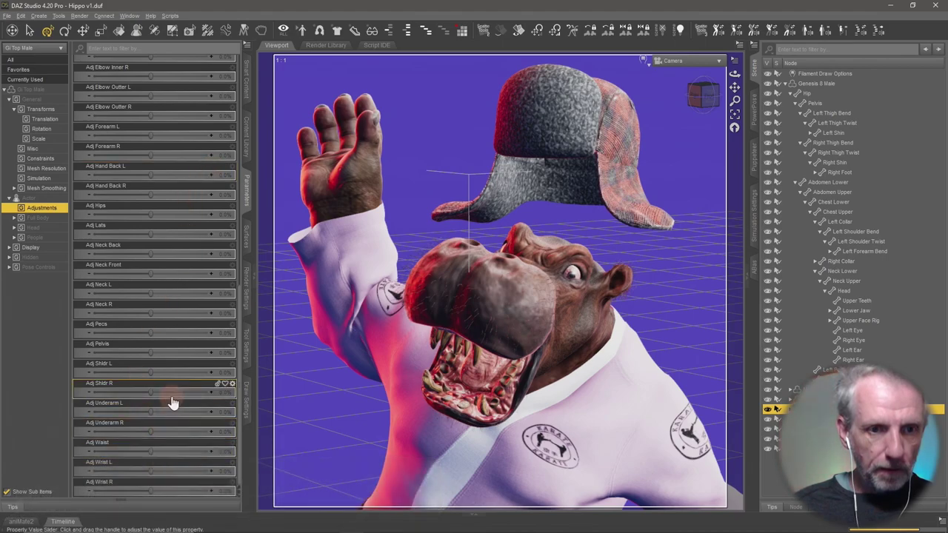
scroll(171, 402, up, 1)
scroll(171, 402, up, 1)
scroll(171, 402, up, 1)
scroll(171, 402, up, 1)
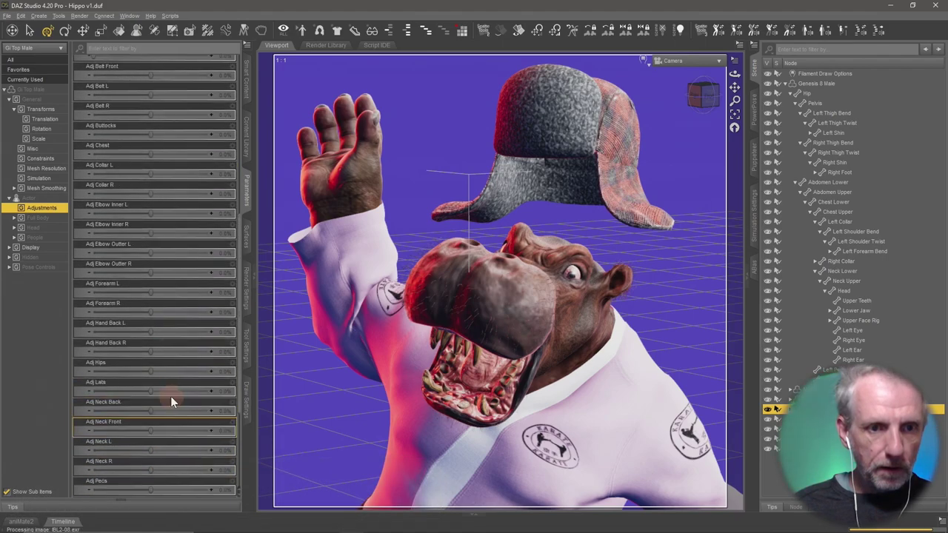
scroll(171, 399, up, 2)
scroll(171, 400, up, 1)
scroll(171, 400, up, 2)
scroll(171, 400, up, 1)
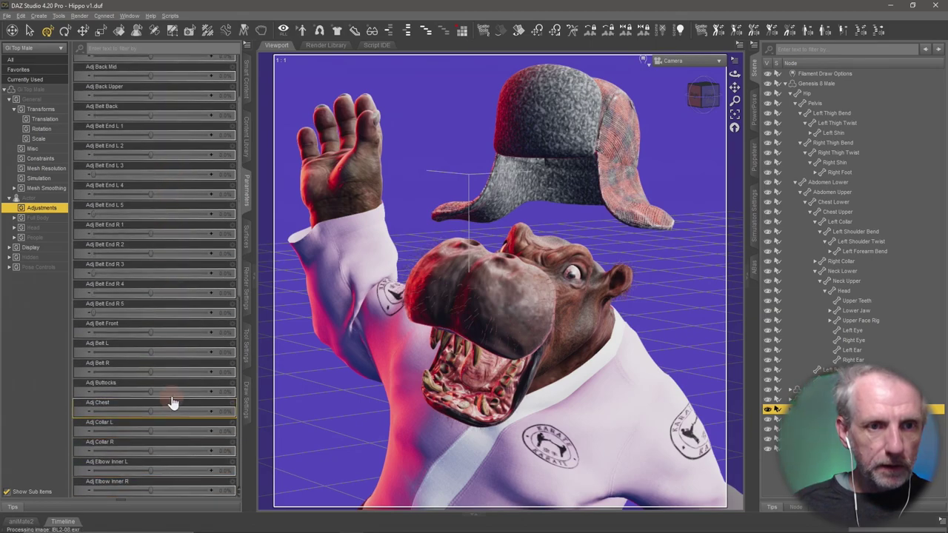
scroll(171, 400, up, 3)
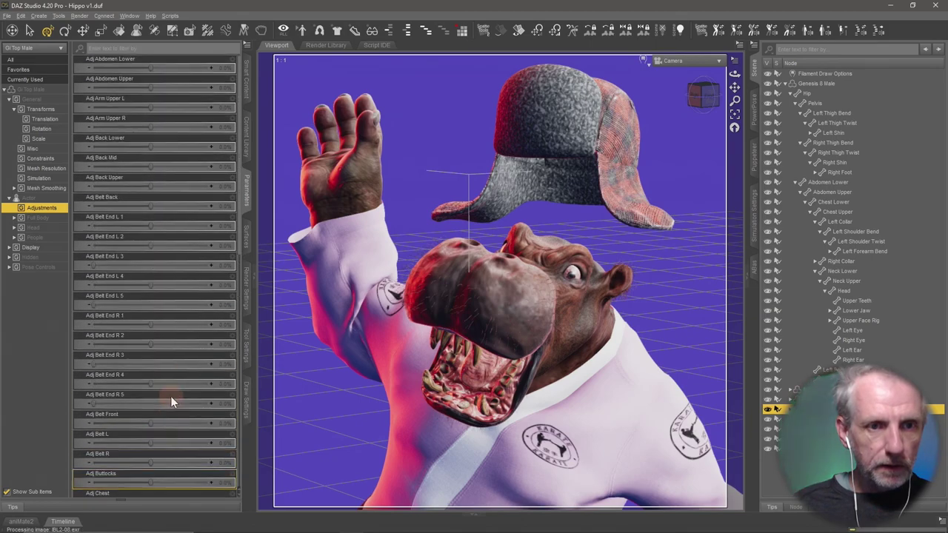
Browse the shirt's Parameters groups, then return to Actor > Adjustments.
click(184, 74)
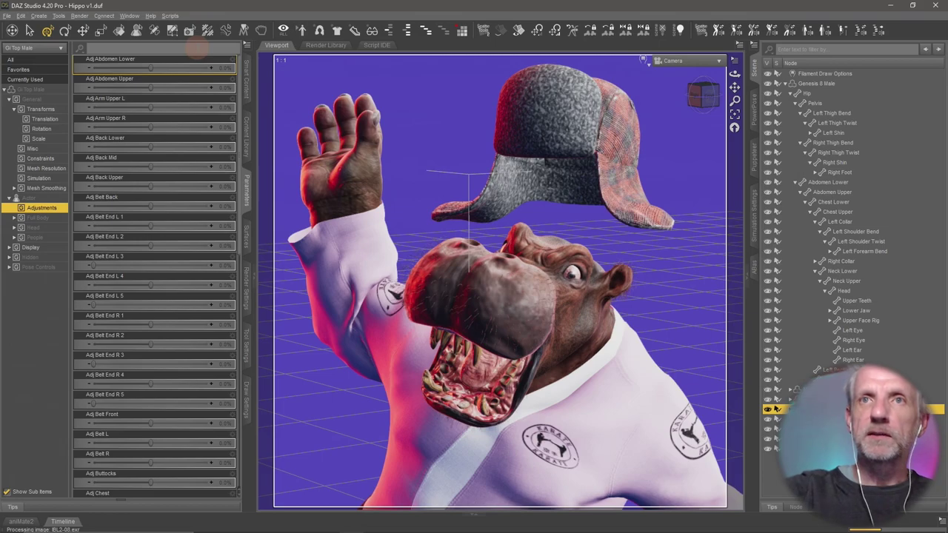
text(excp)
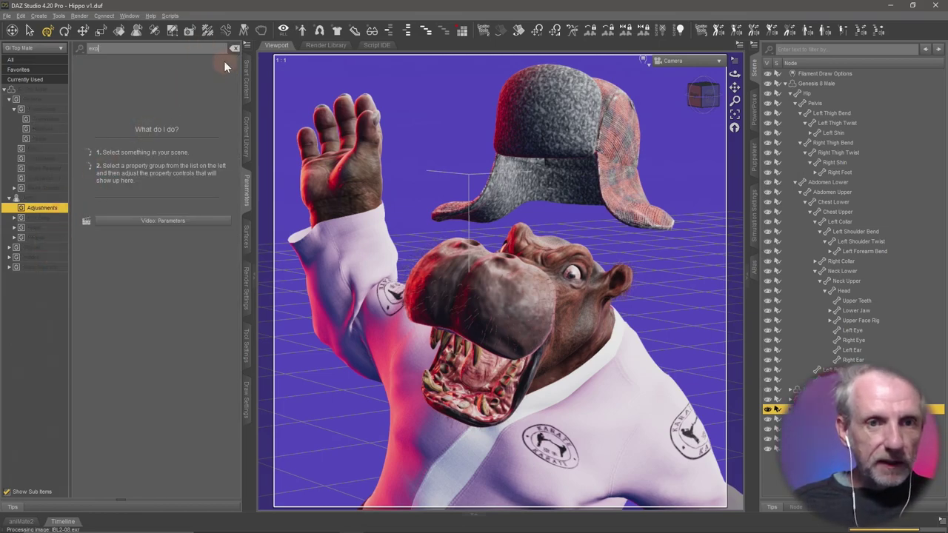
click(232, 50)
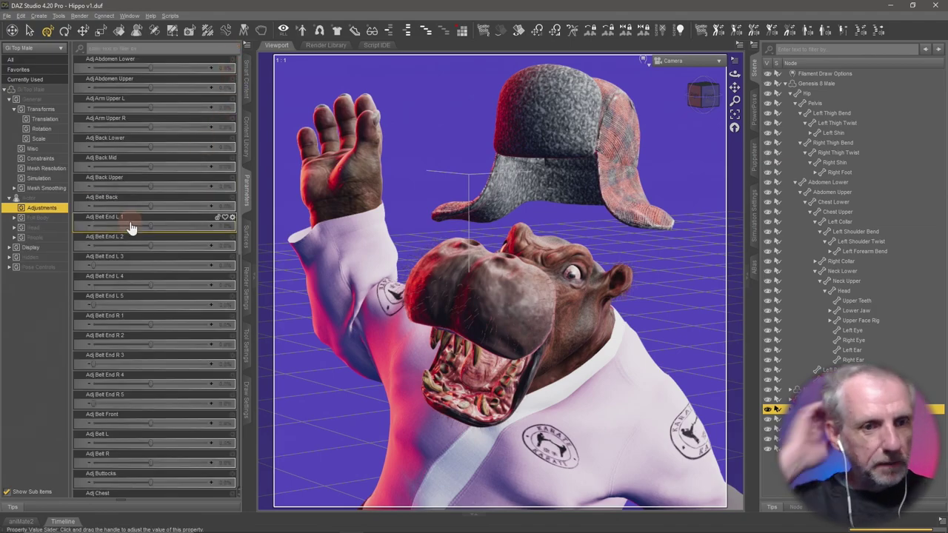
click(56, 271)
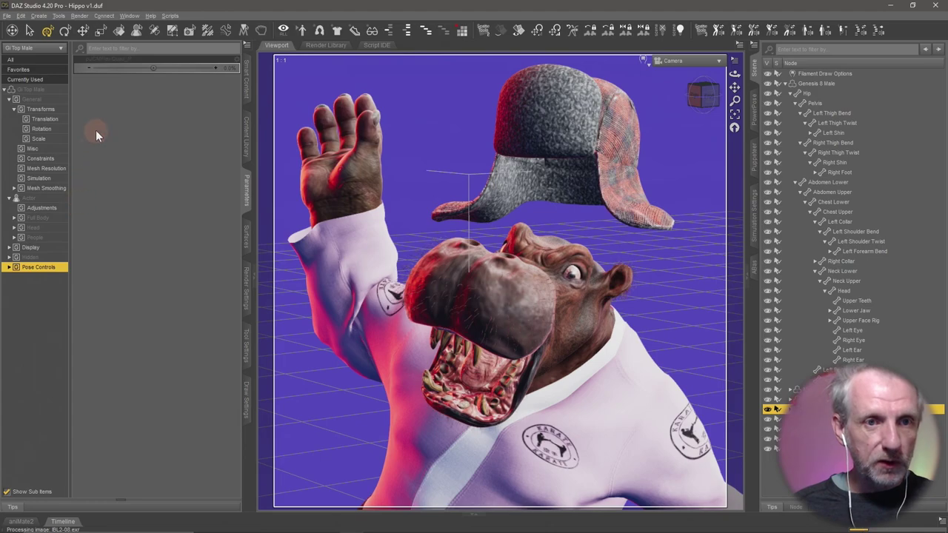
click(248, 49)
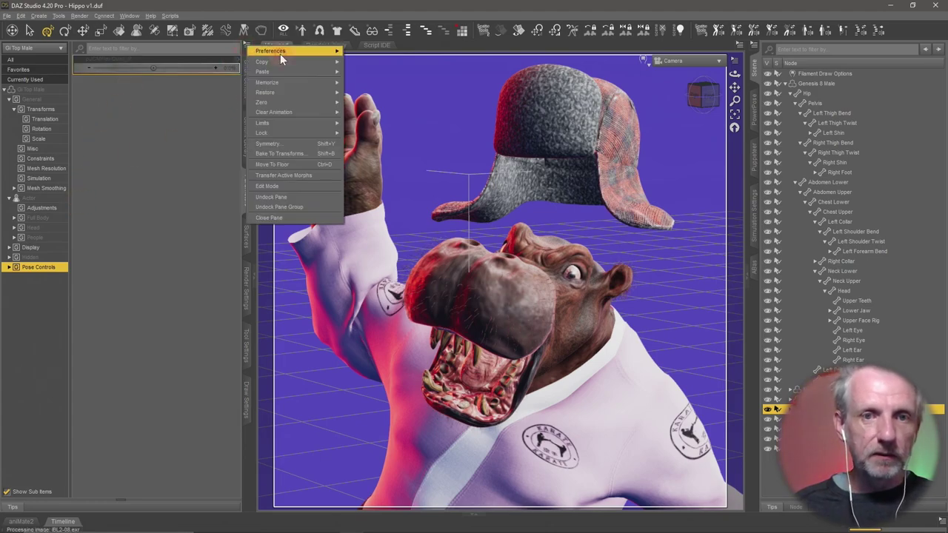
click(382, 54)
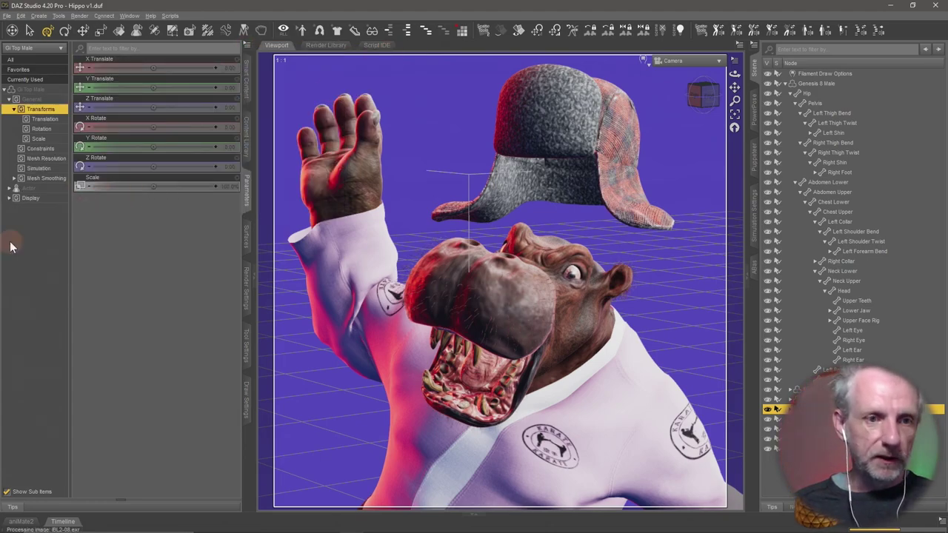
click(29, 188)
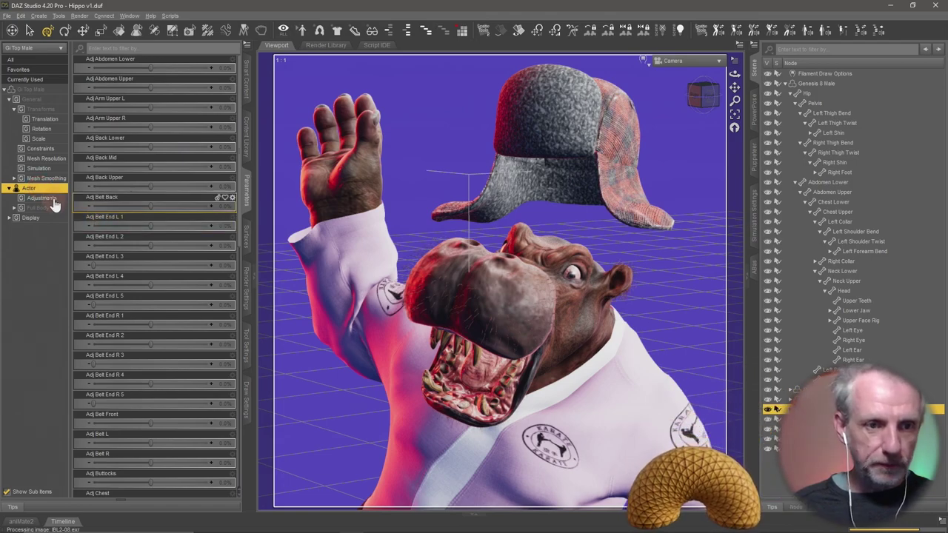
click(42, 197)
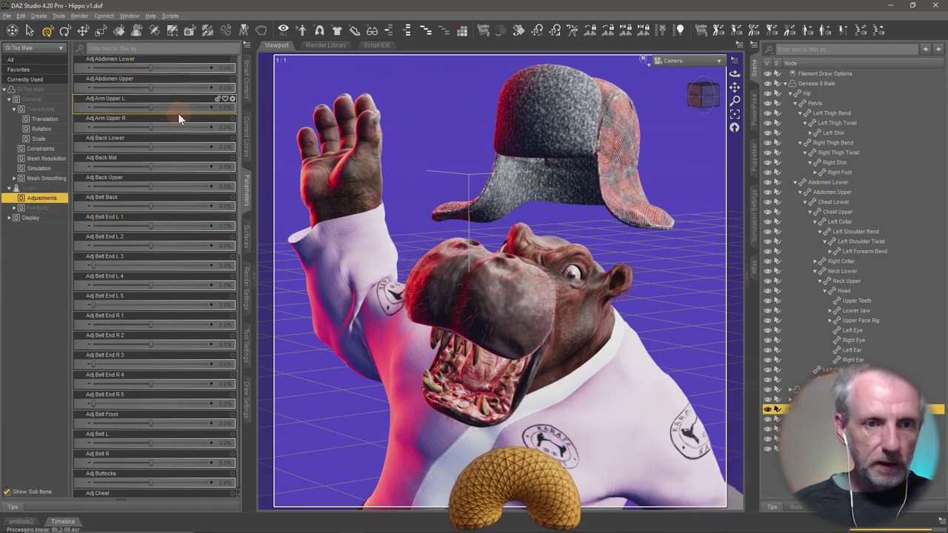
Scroll down the adjustment sliders and select Adj Neck Back.
scroll(180, 208, down, 1)
scroll(180, 206, down, 2)
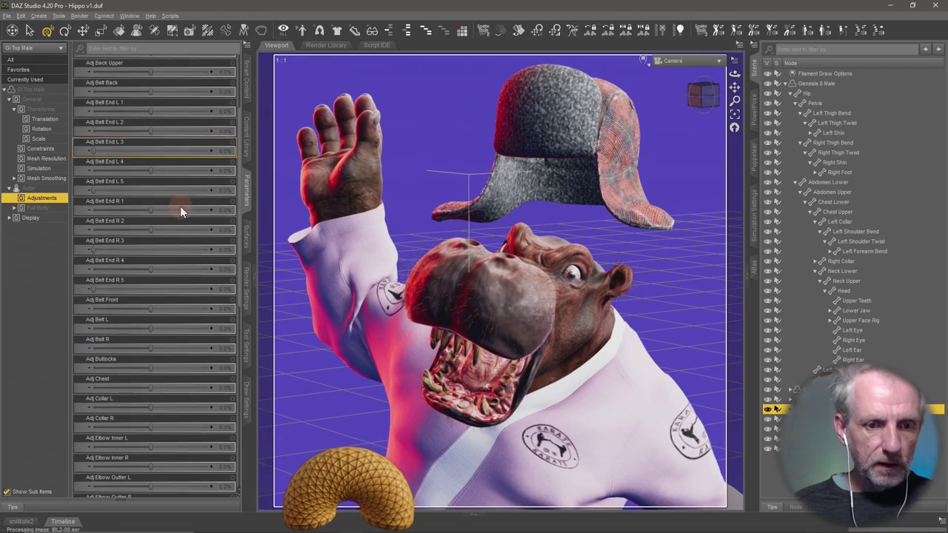
scroll(180, 206, down, 1)
scroll(180, 206, down, 1)
scroll(180, 206, down, 2)
scroll(180, 206, down, 2)
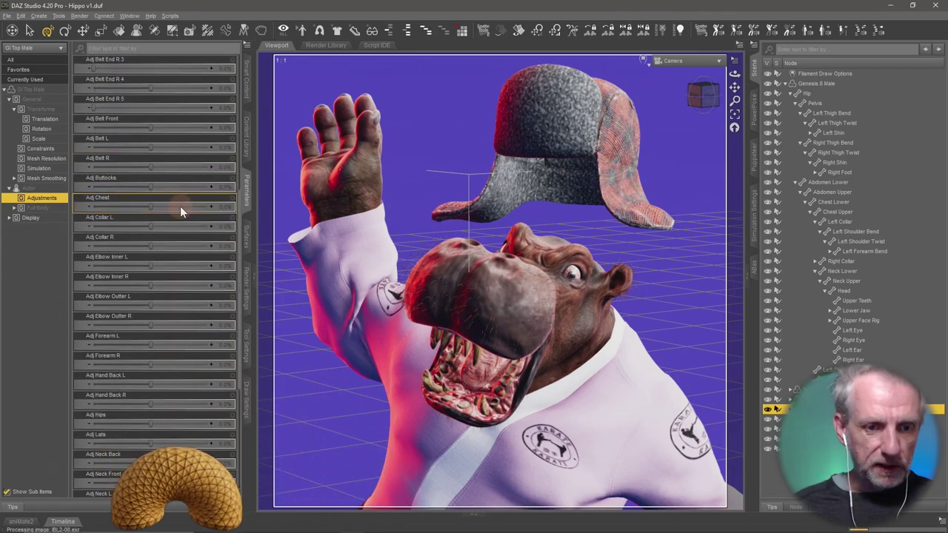
scroll(180, 206, down, 2)
scroll(180, 206, down, 2)
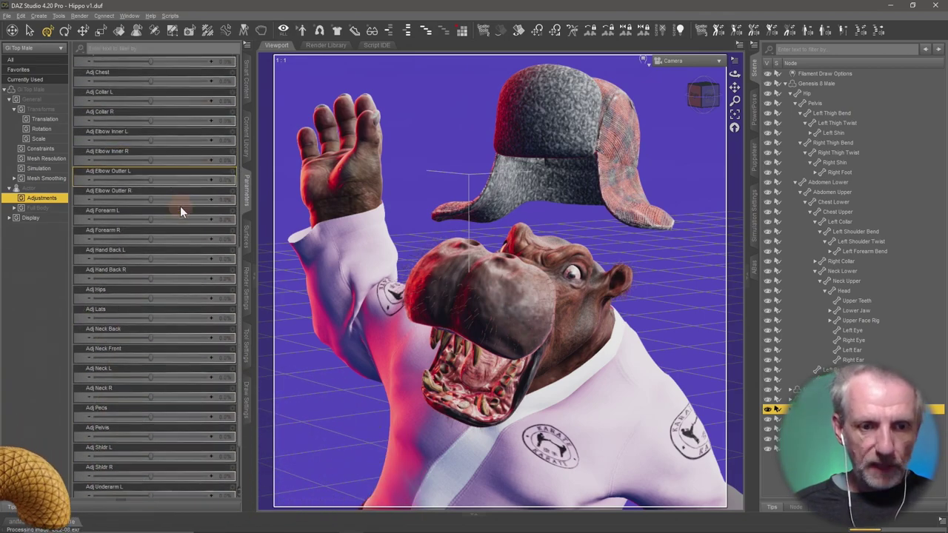
scroll(180, 206, down, 3)
click(213, 250)
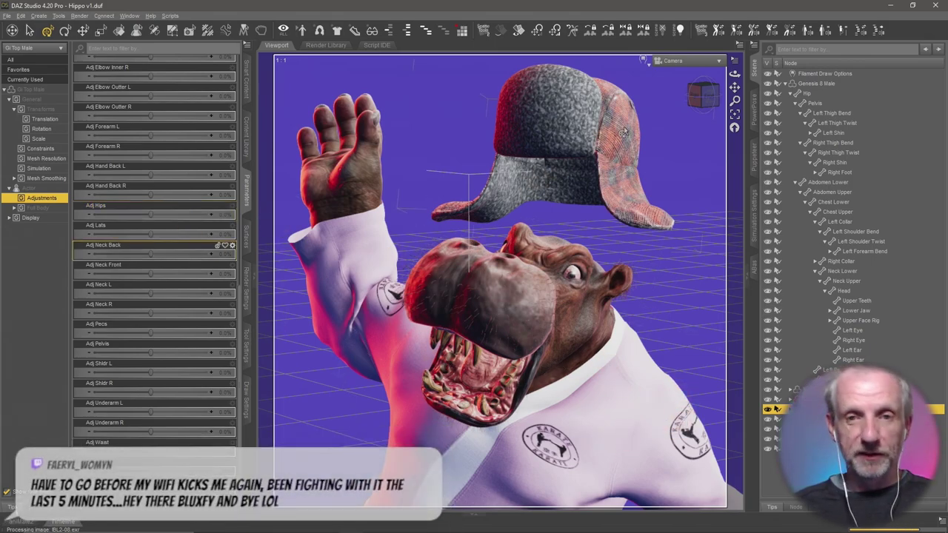
Switch the viewport draw style from NVIDIA Iray to Texture Shaded.
click(649, 62)
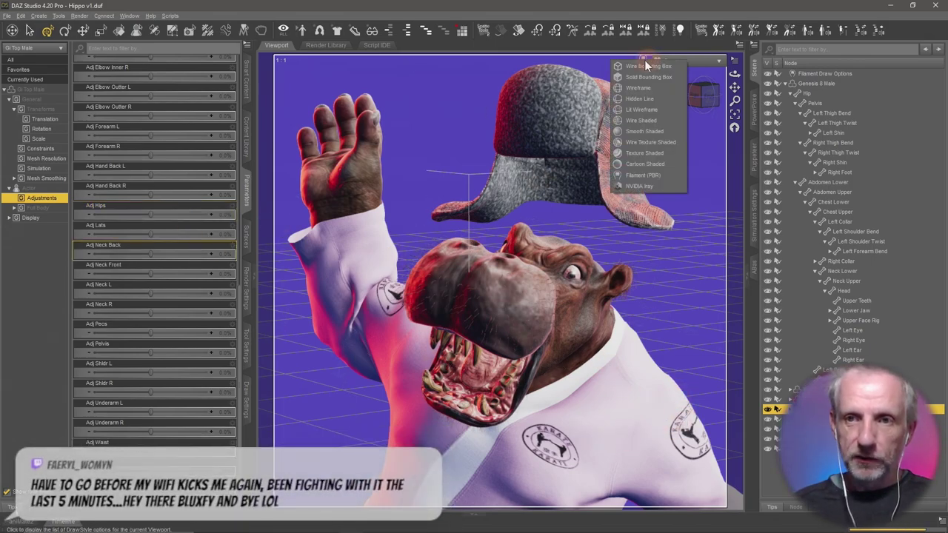
click(656, 154)
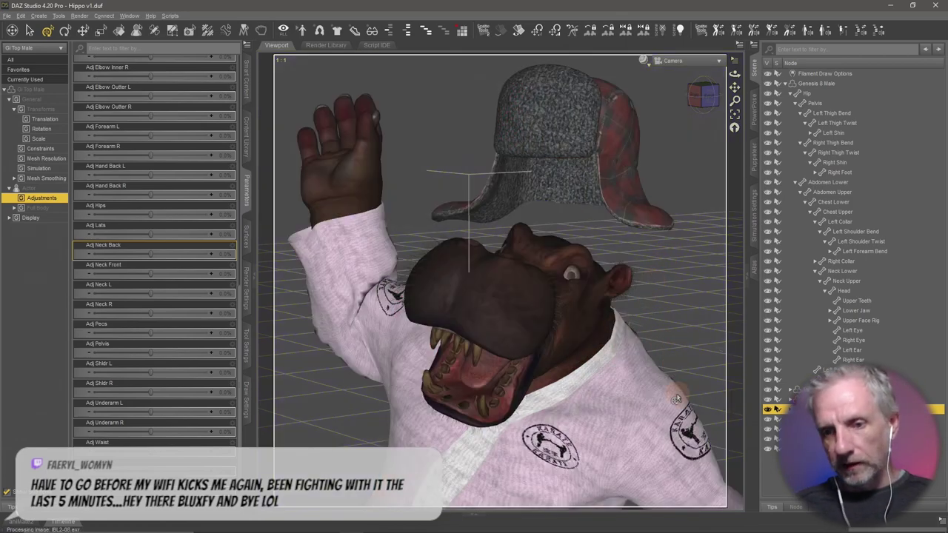
click(671, 61)
Switch to the Perspective View and zoom in on the shirt.
click(671, 69)
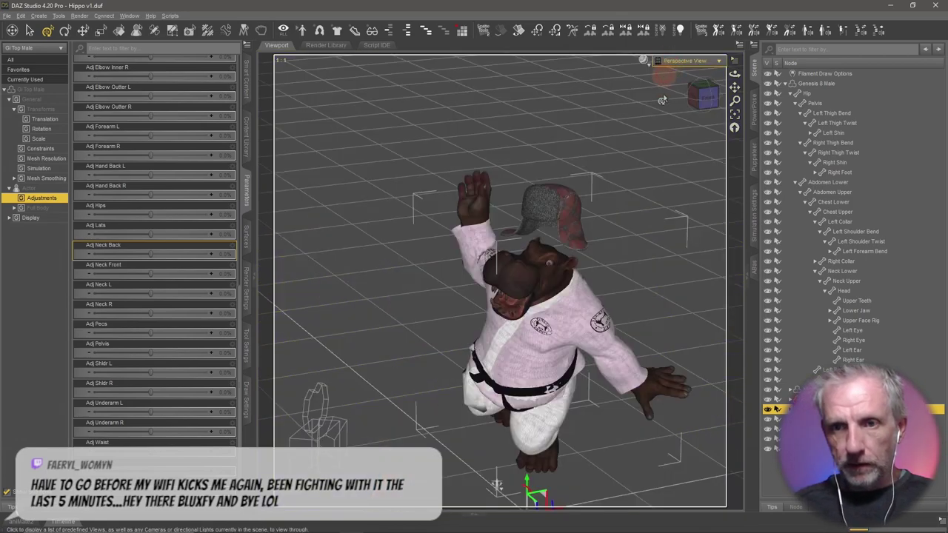
scroll(627, 229, up, 2)
scroll(627, 228, up, 2)
scroll(626, 228, up, 2)
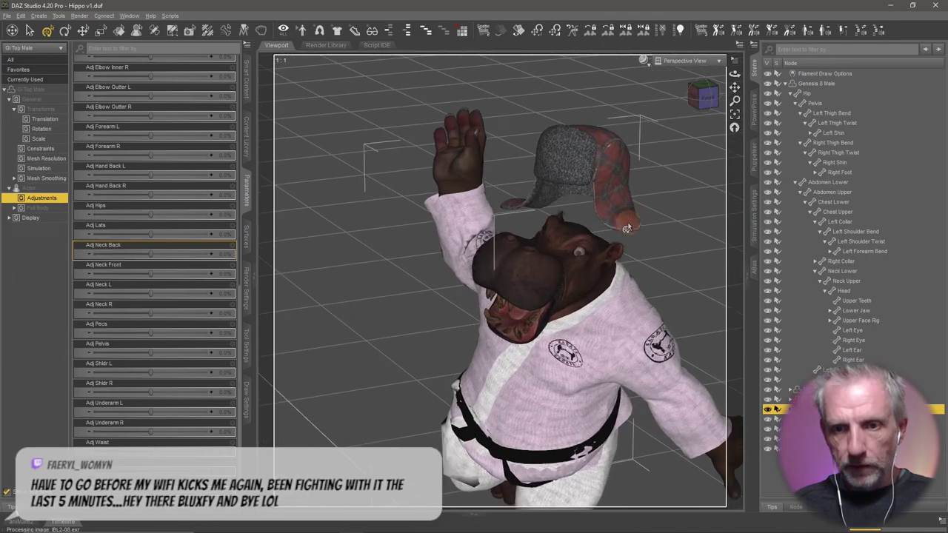
scroll(626, 228, up, 2)
scroll(626, 228, up, 1)
scroll(500, 282, up, 2)
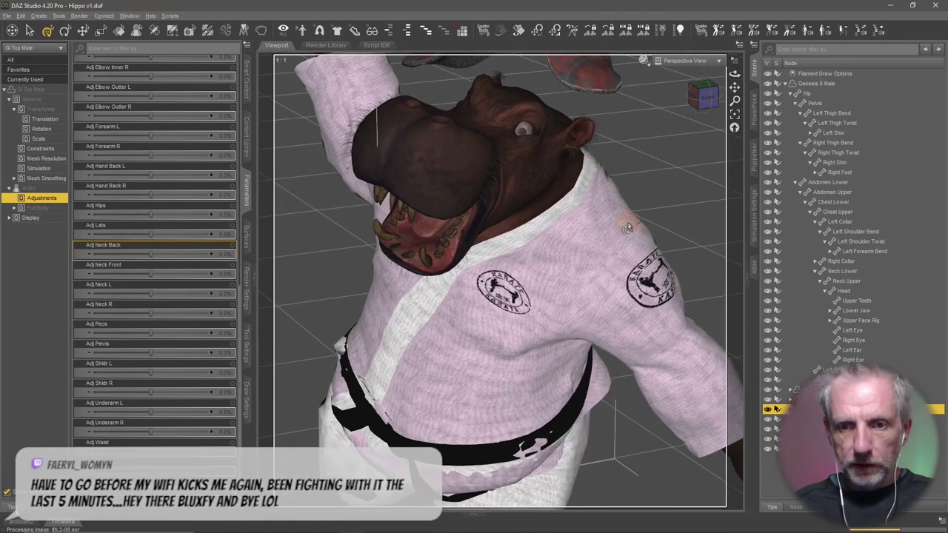
scroll(500, 282, up, 2)
scroll(500, 282, up, 2)
scroll(499, 281, up, 2)
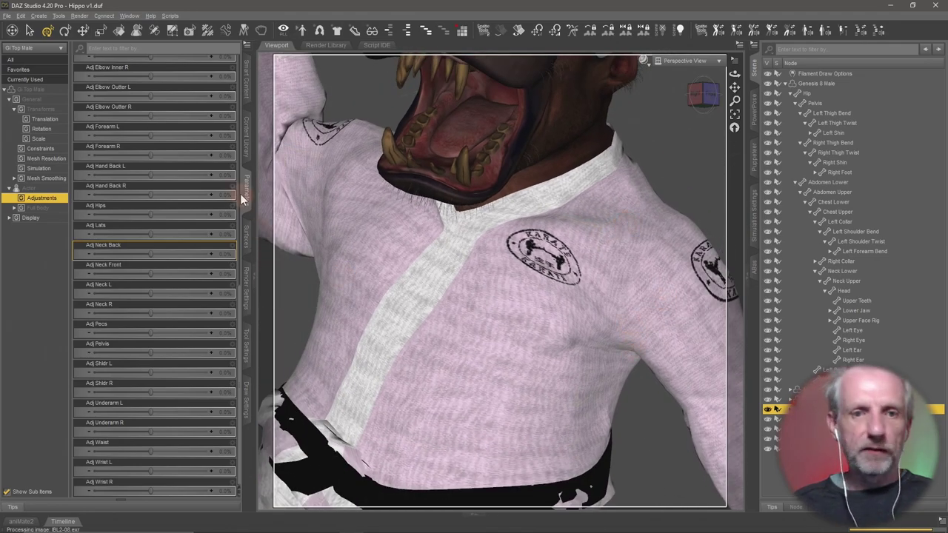
Set the shirt's Smoothing Iterations and Collision Iterations both to 10 under Mesh Smoothing.
click(46, 158)
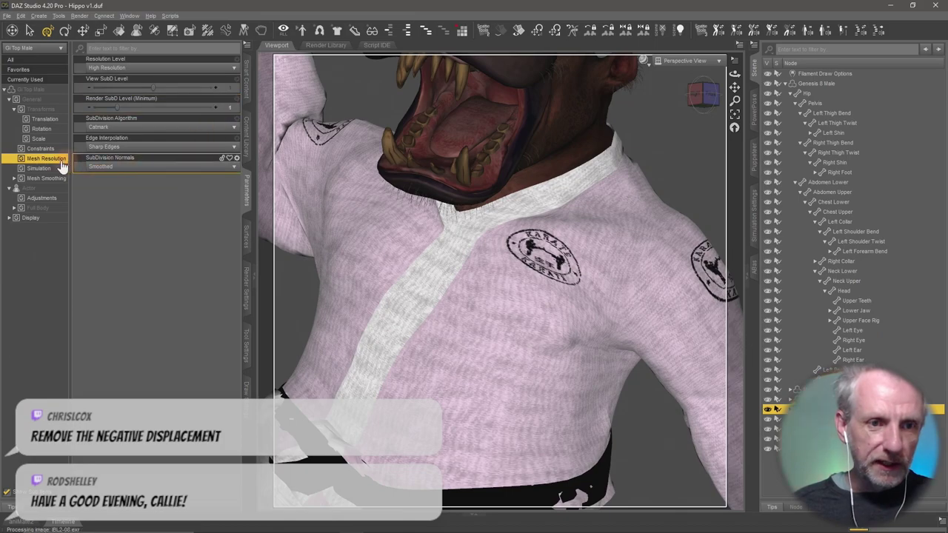
click(51, 178)
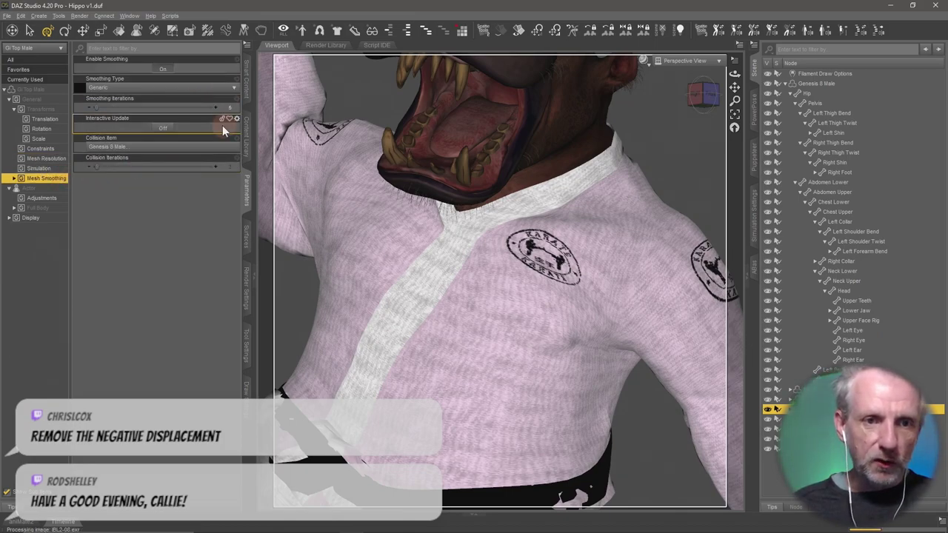
click(230, 108)
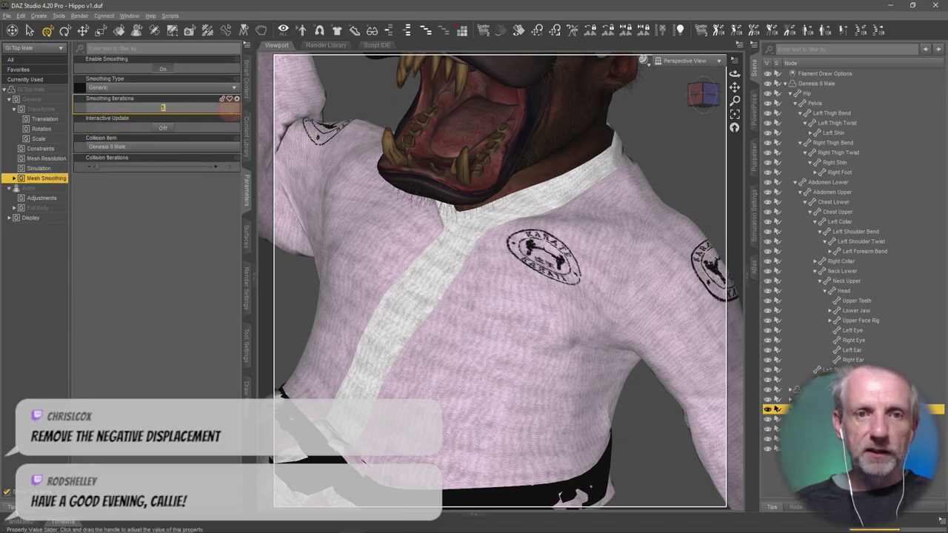
text(10)
key(Return)
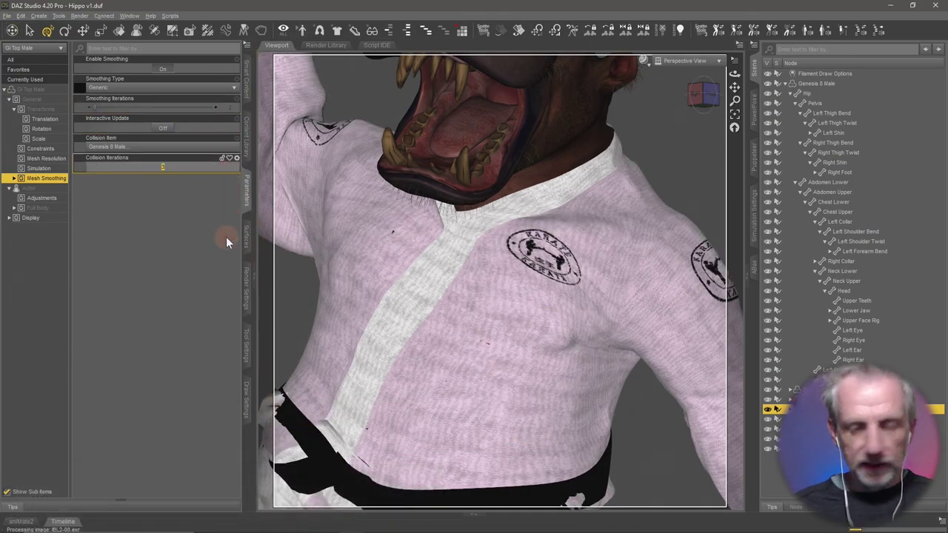
text(10)
key(Return)
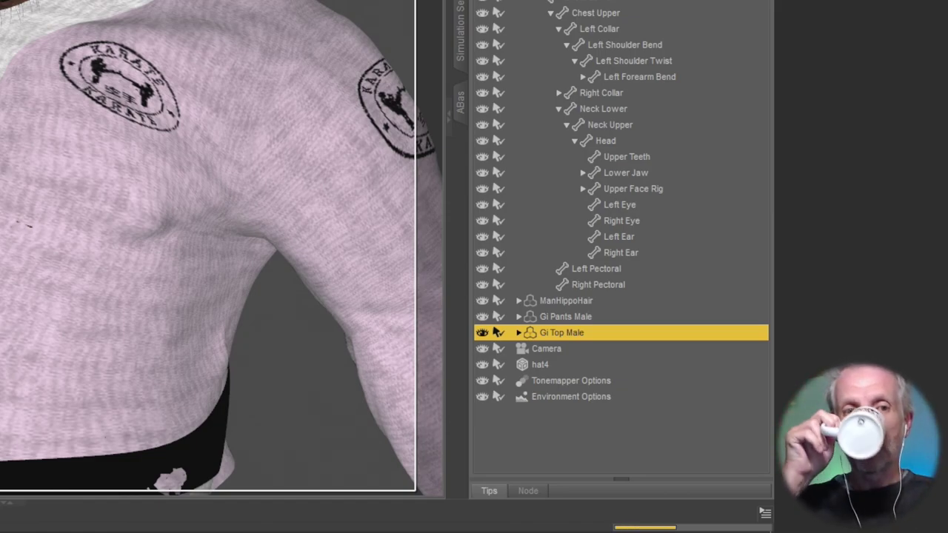
Play track 368 from the Dreamy Beats playlist in Epidemic Sound, then return to DAZ Studio.
key(alt+Tab)
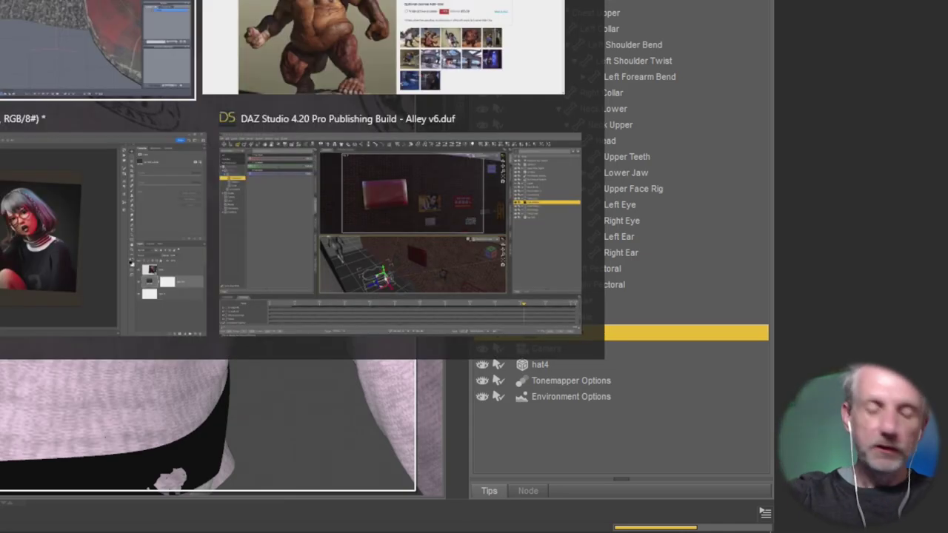
key(alt+Tab)
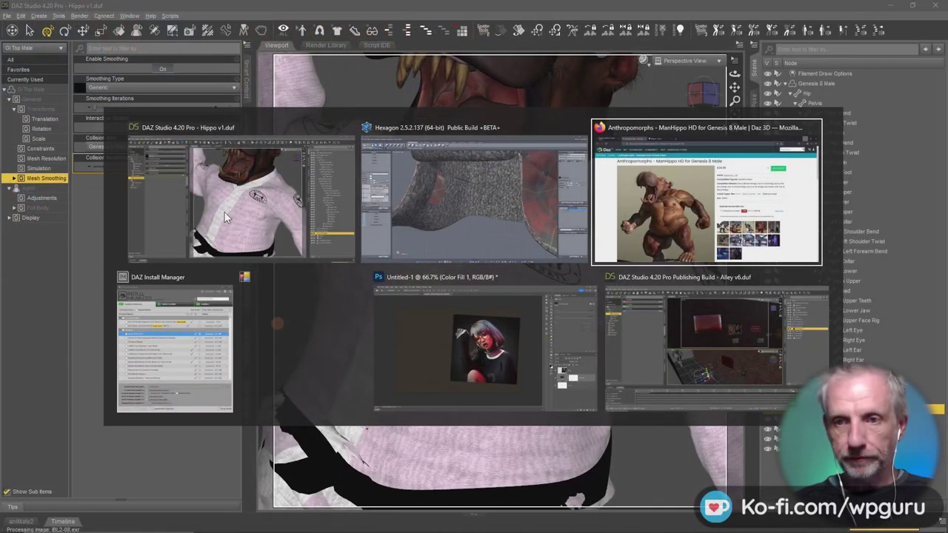
click(32, 9)
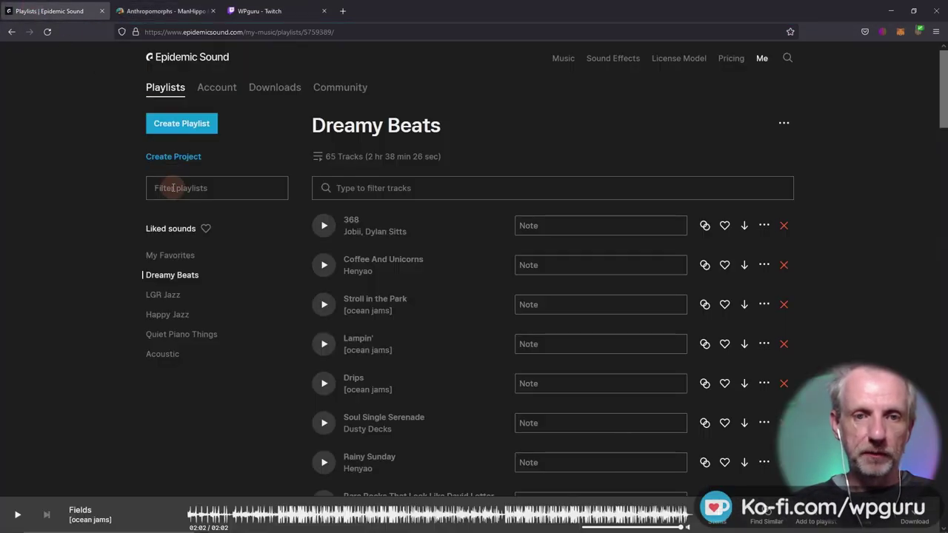
click(323, 226)
key(alt+Tab)
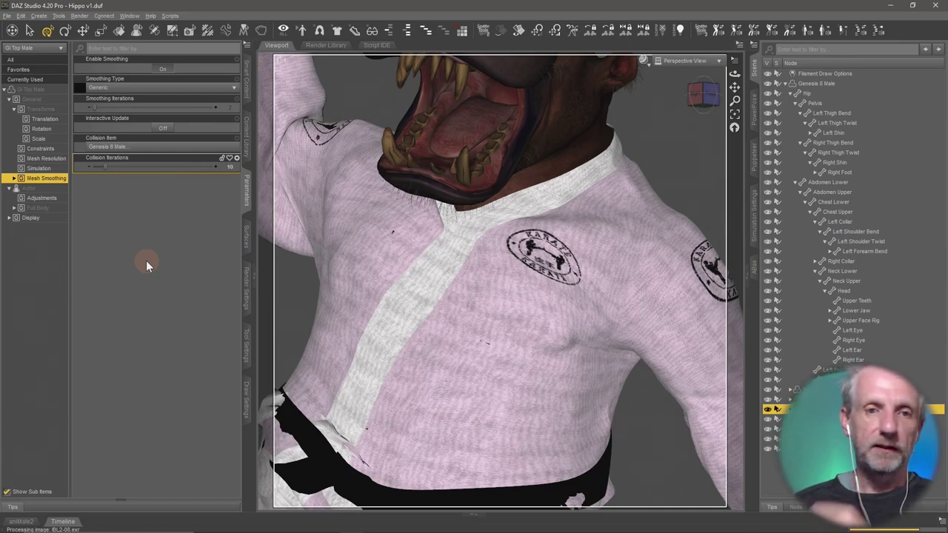
Set the gi top's collision iterations to 1 and its View SubD Level to 0.
click(234, 166)
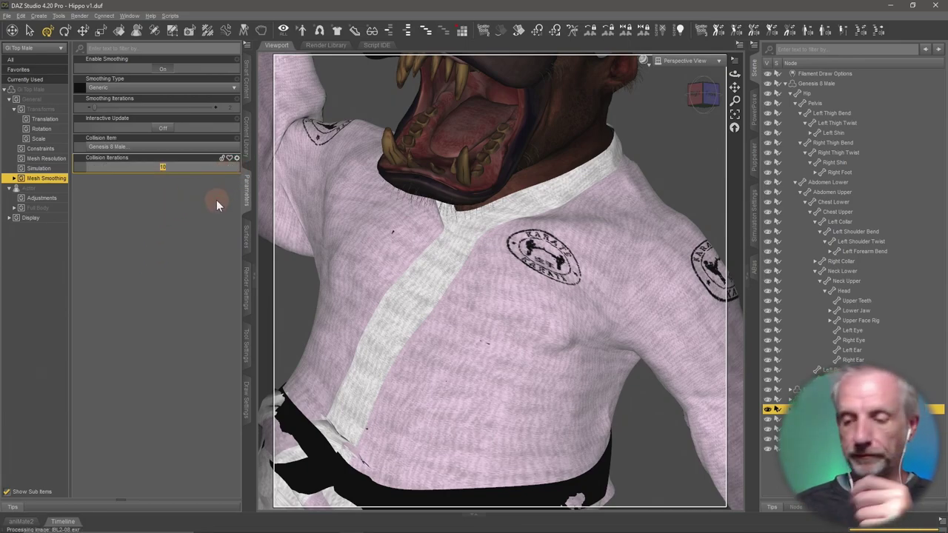
text(1)
key(Return)
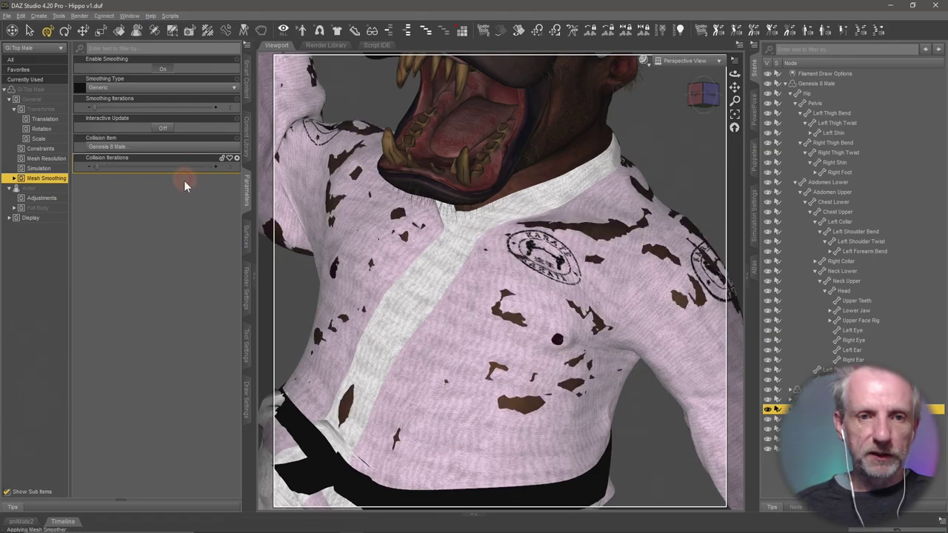
click(56, 160)
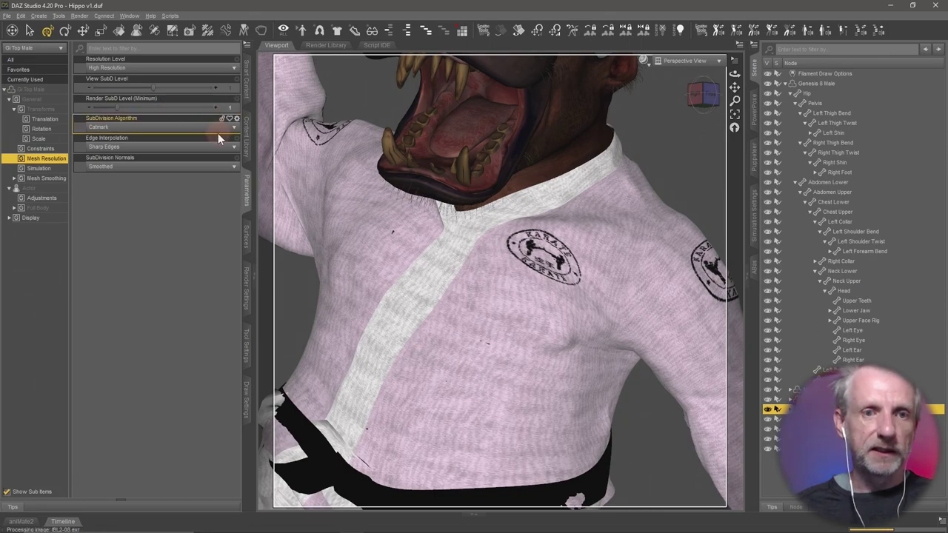
mouse_move(155, 103)
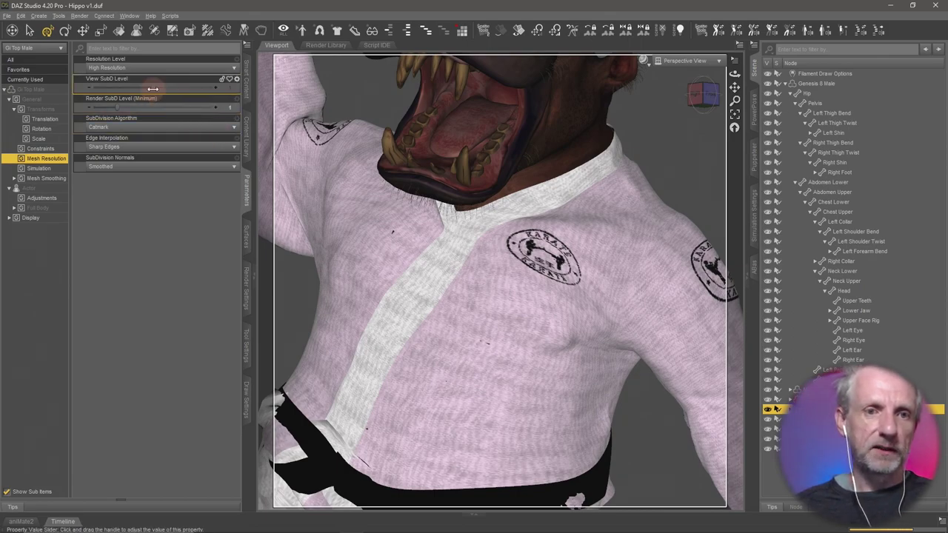
drag(153, 88, 128, 88)
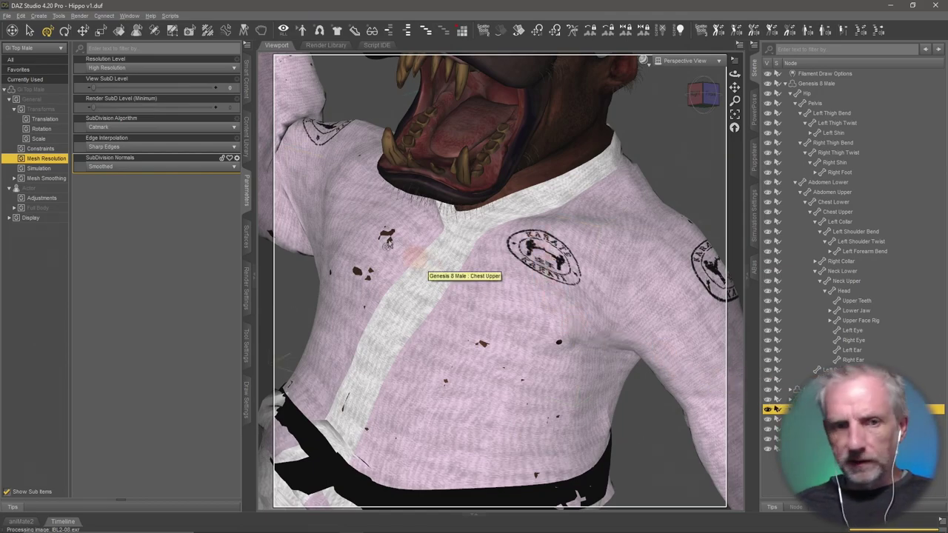
Scale the gi top up to 103.3% and check the shirt and belt from the side.
click(45, 139)
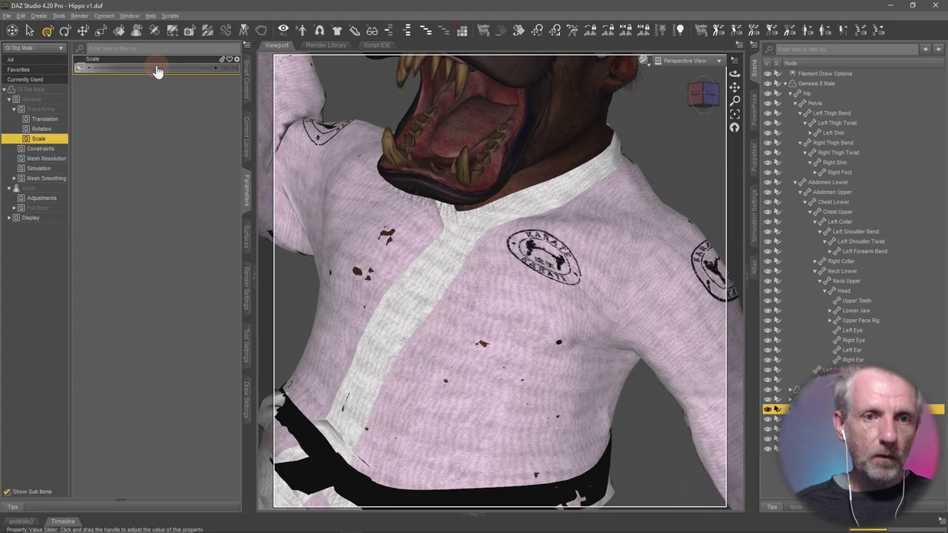
mouse_move(153, 66)
mouse_down()
mouse_move(168, 68)
mouse_move(160, 76)
mouse_up()
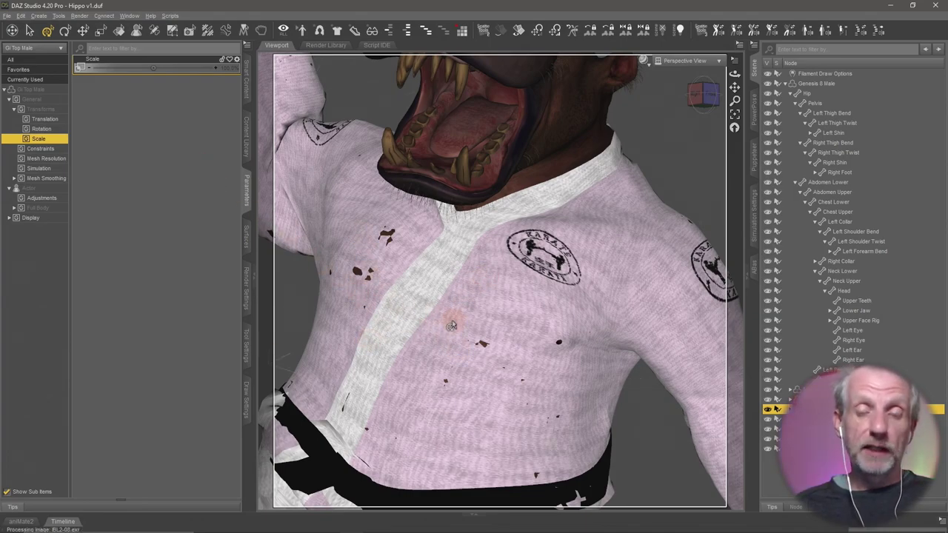
alt+drag(519, 325, 506, 392)
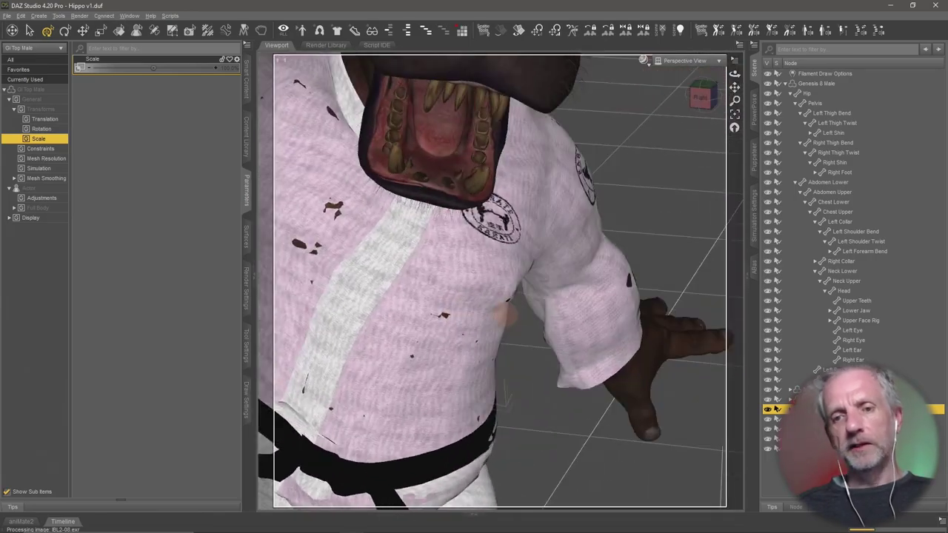
mouse_move(507, 313)
alt+mouse_down()
mouse_move(440, 321)
mouse_move(315, 194)
alt+mouse_up()
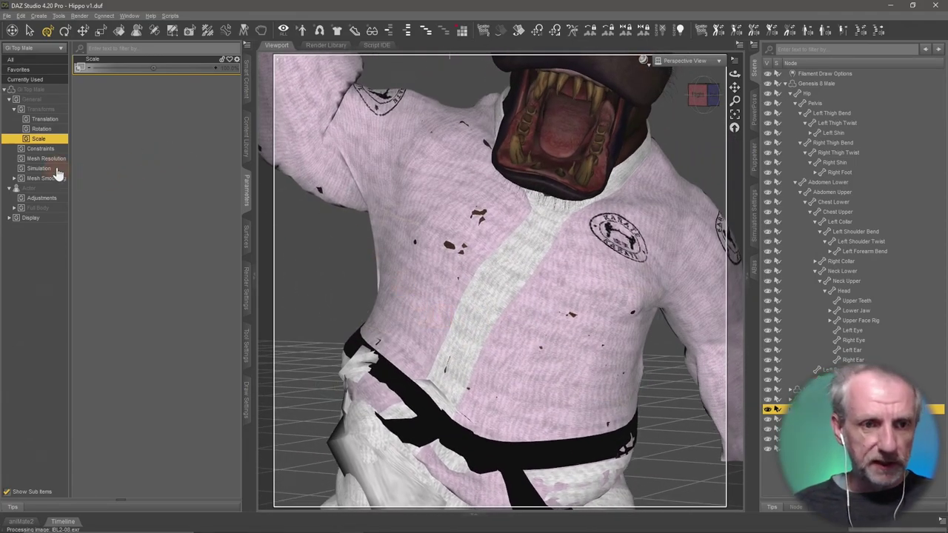
Set the gi top's Mesh Smoothing Smoothing Iterations to 5.
click(57, 160)
click(54, 180)
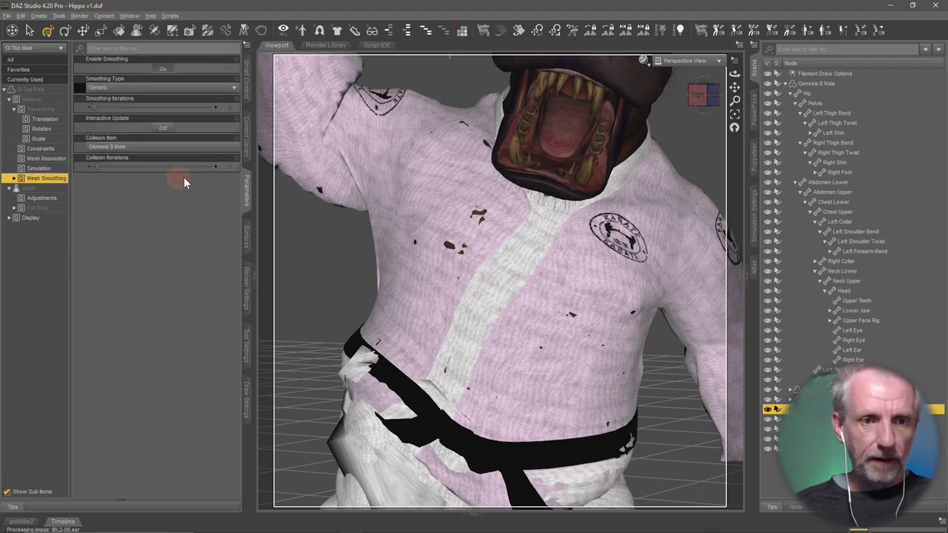
click(227, 107)
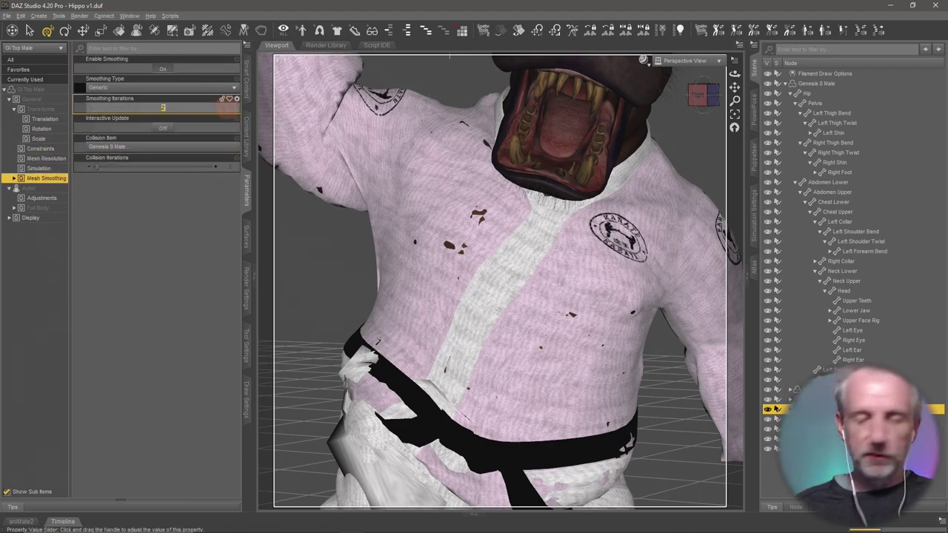
text(6)
key(Return)
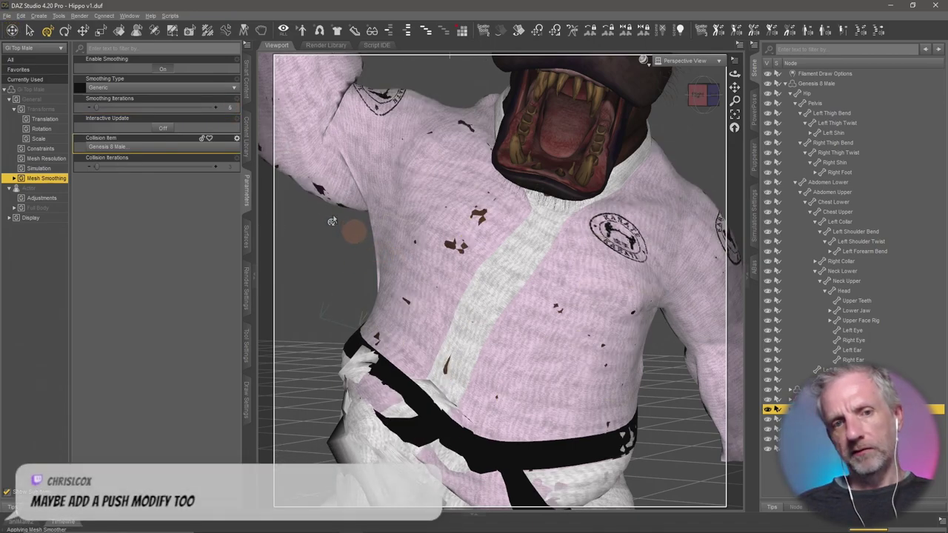
Try collision iterations of 8 and then 10, then undo back to the minimum.
click(228, 165)
text(8)
click(217, 231)
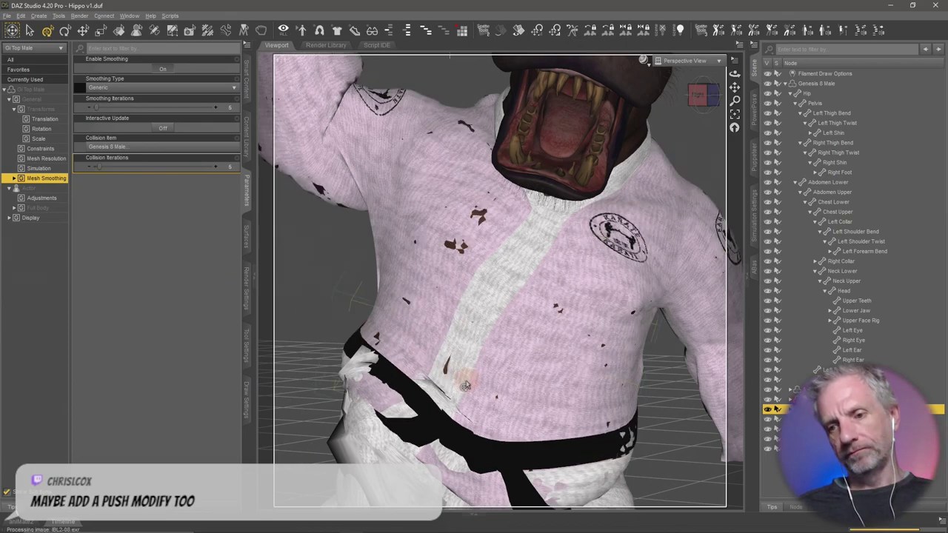
click(234, 168)
text(10)
key(Return)
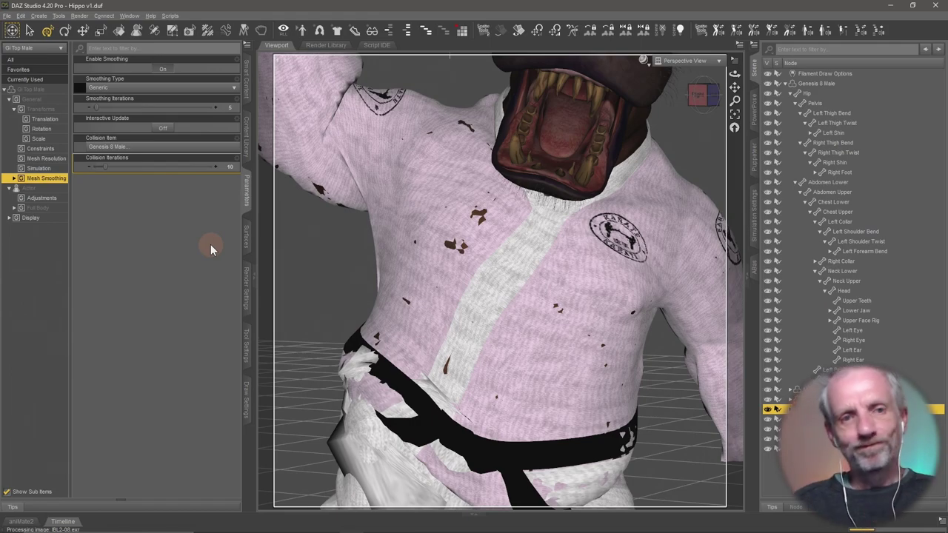
key(ctrl+z)
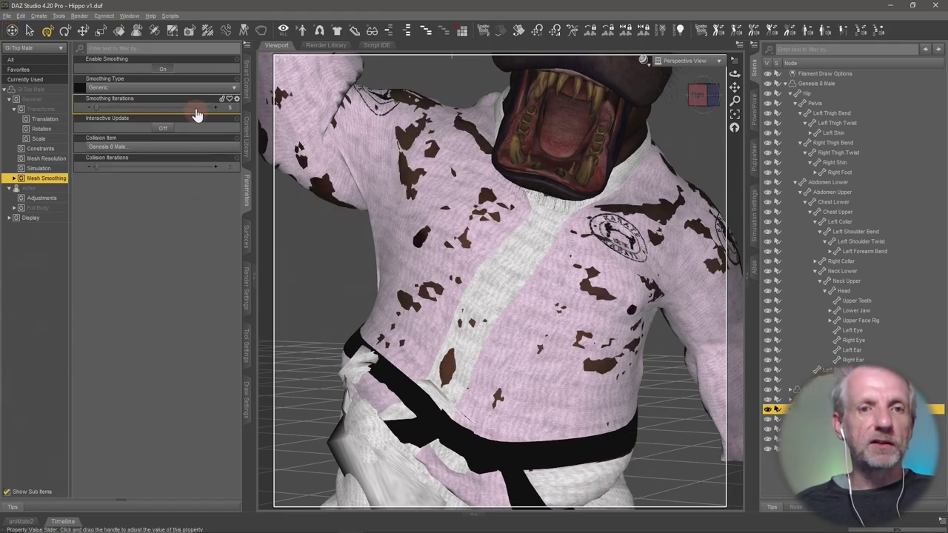
alt+drag(508, 342, 488, 341)
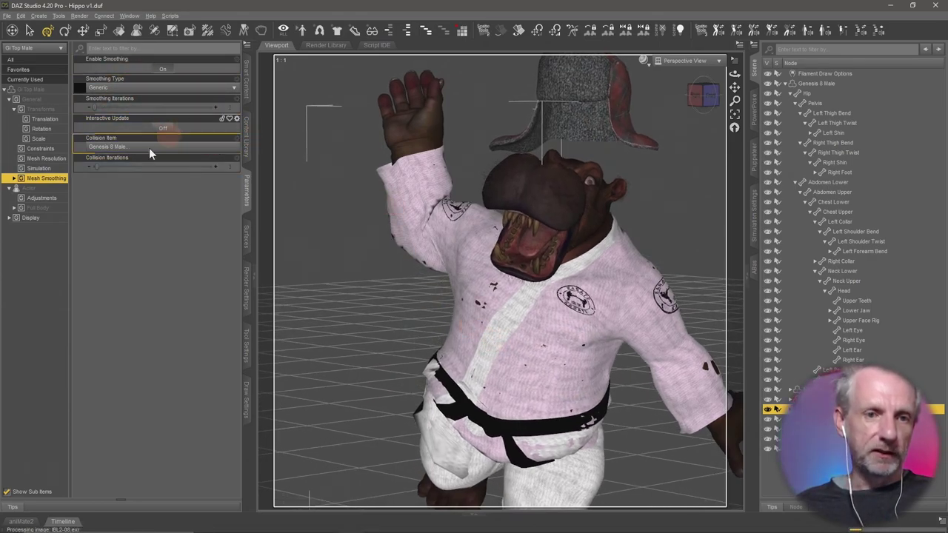
Raise the gi top's View SubD Level to 3, then set it back to 0.
click(57, 160)
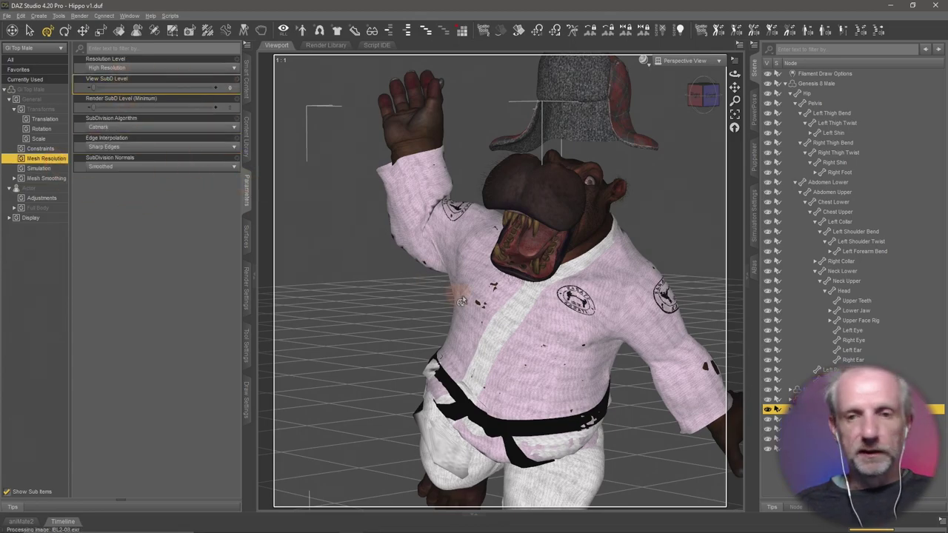
alt+drag(504, 282, 533, 282)
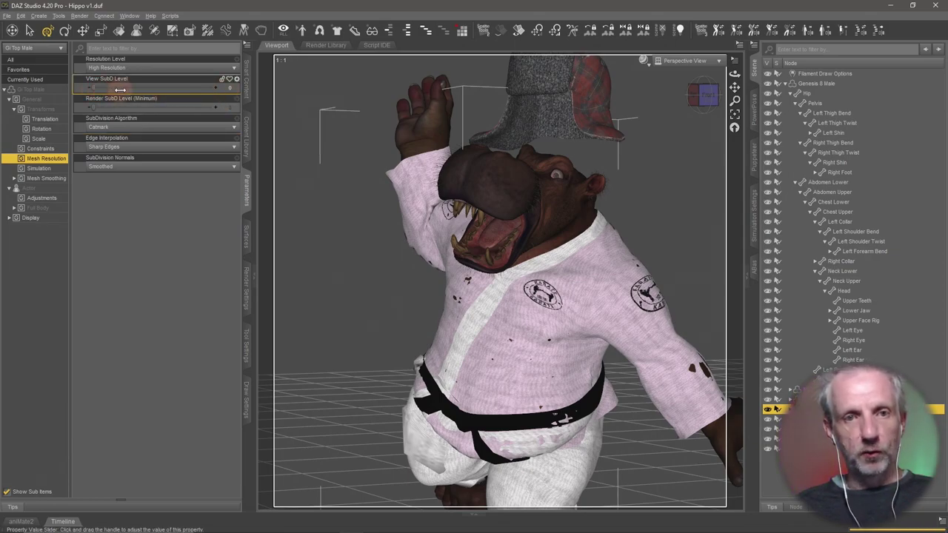
drag(120, 90, 226, 90)
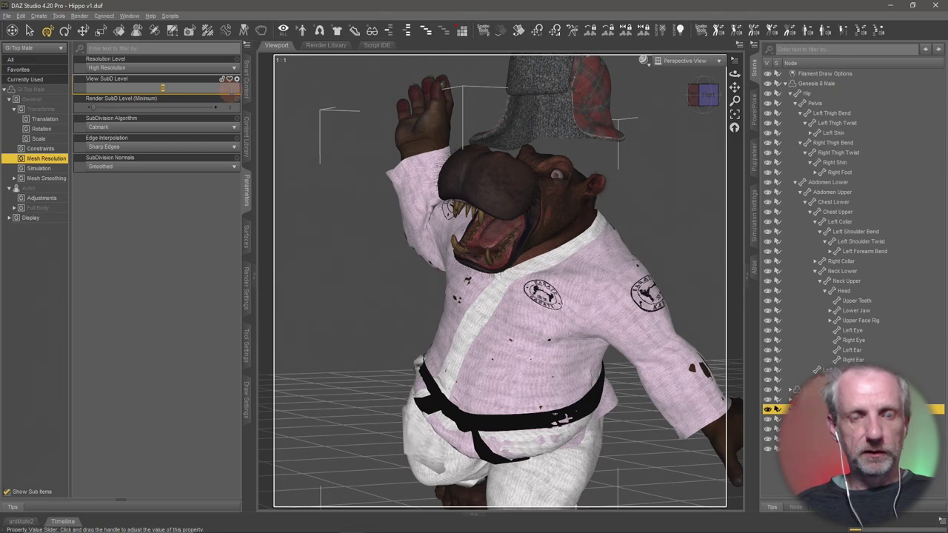
mouse_move(326, 256)
mouse_down()
mouse_move(464, 359)
mouse_move(323, 193)
mouse_up()
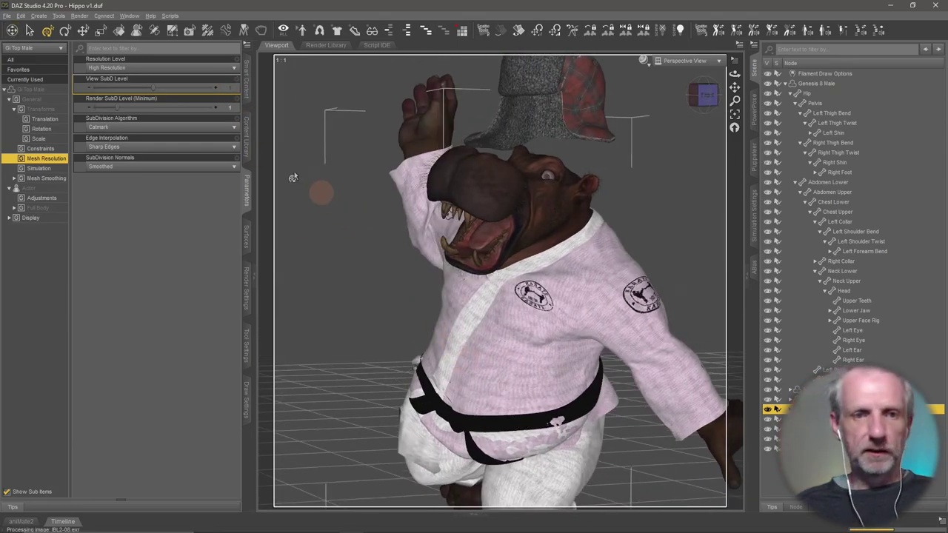
click(229, 88)
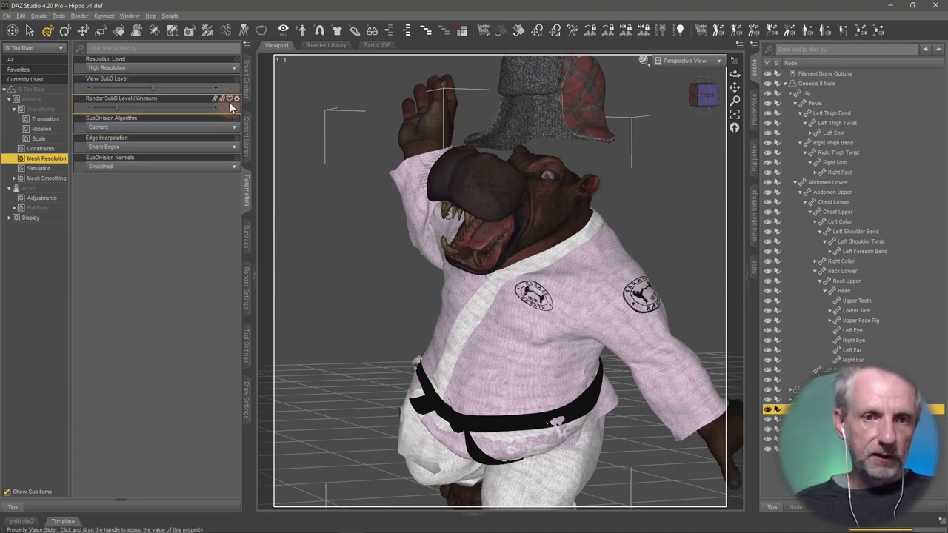
text(0)
key(Return)
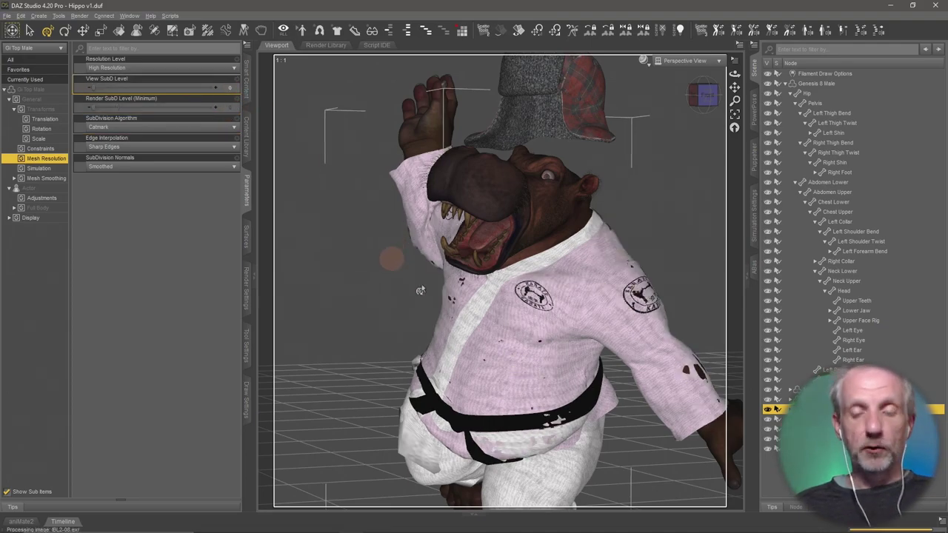
drag(452, 323, 448, 320)
drag(448, 328, 439, 323)
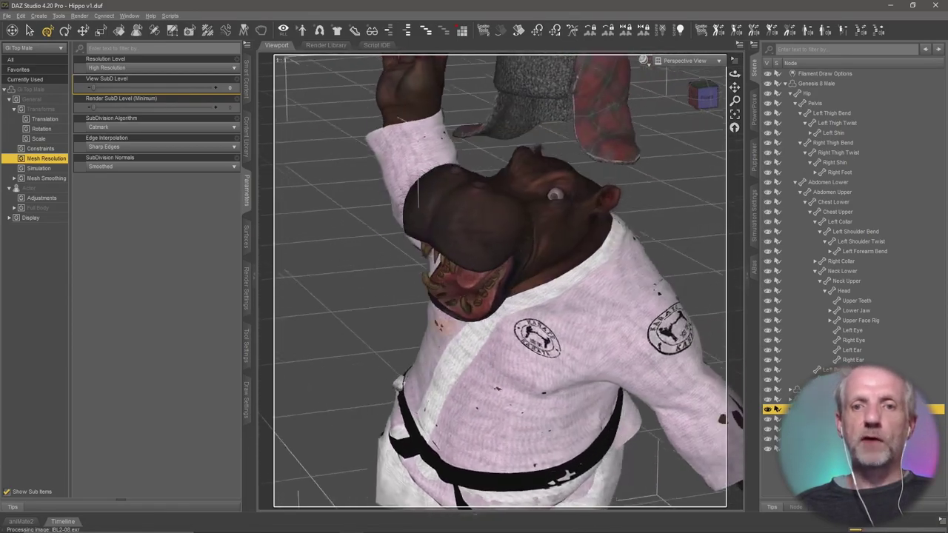
Close Hexagon, answering No to sending the hat4 changes to Daz Studio and No to saving.
key(alt+Tab)
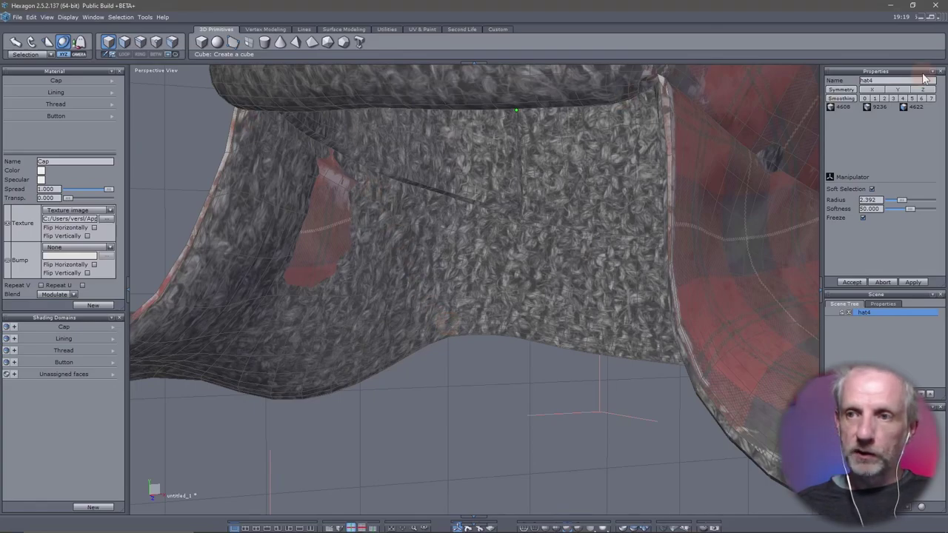
click(932, 5)
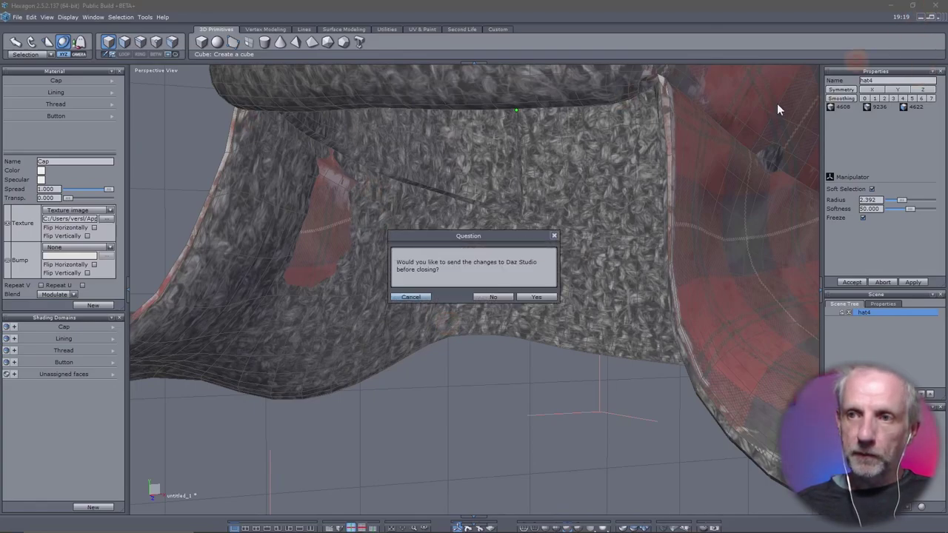
click(492, 299)
click(499, 299)
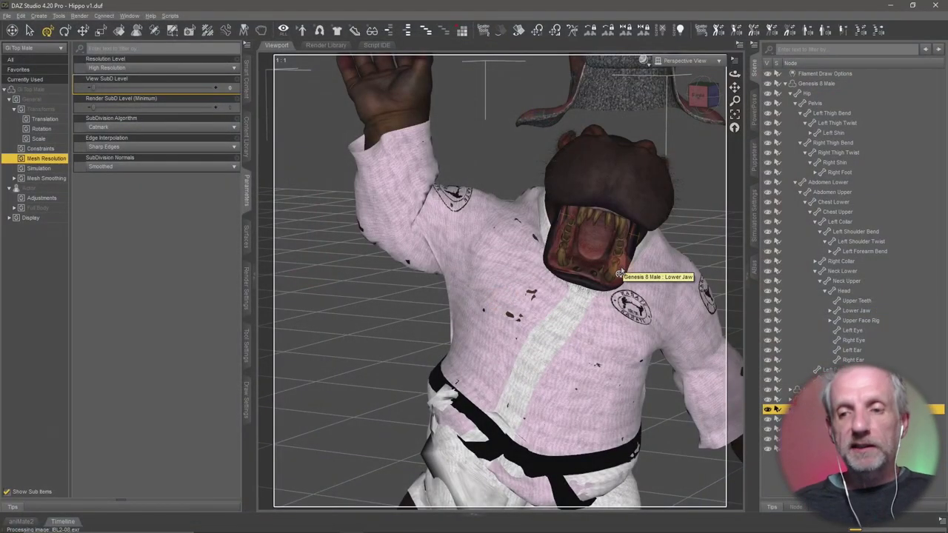
Add a push modifier to the gi top via Edit > Object > Geometry and confirm with OK.
alt+drag(621, 266, 436, 279)
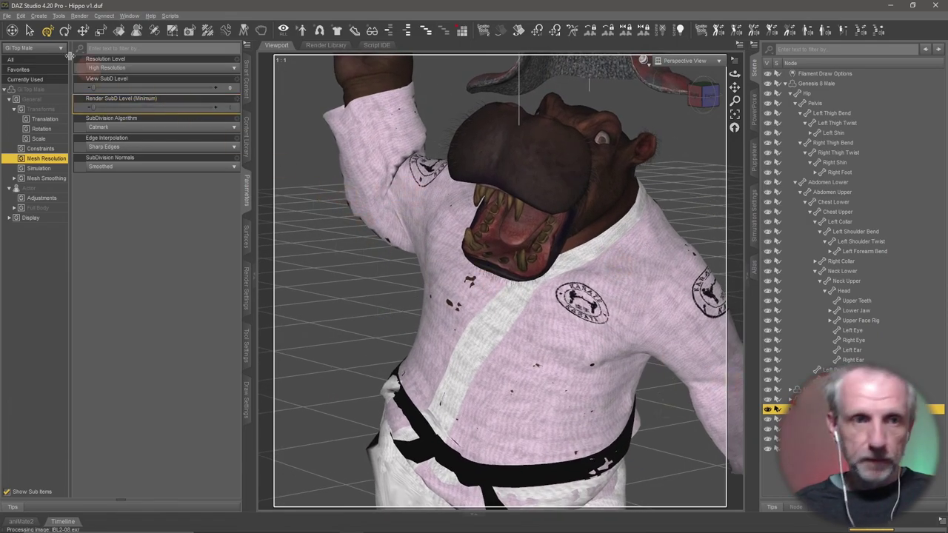
click(39, 15)
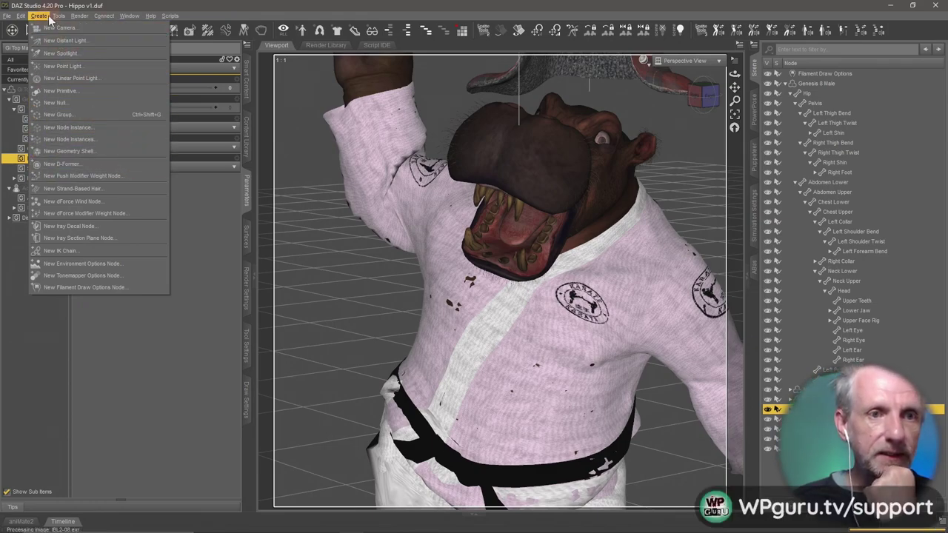
click(21, 15)
mouse_move(65, 93)
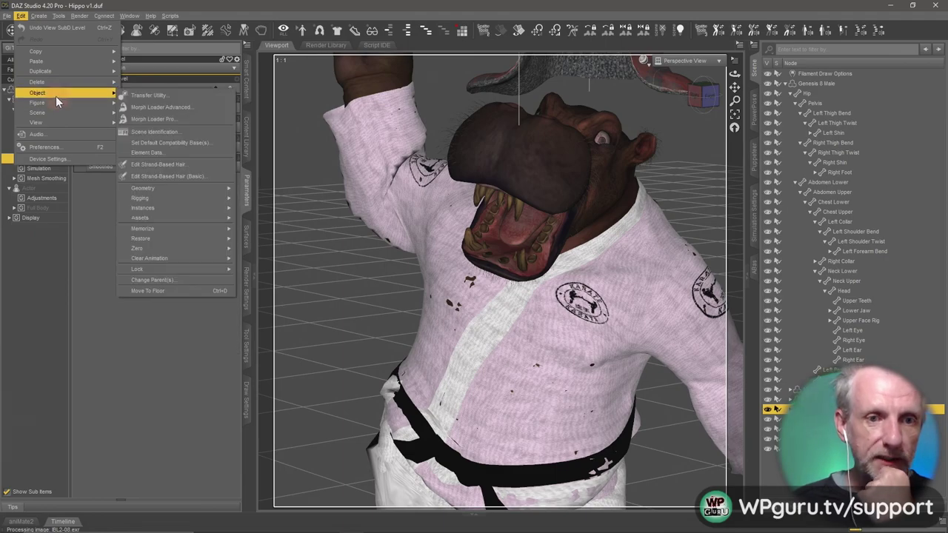
mouse_move(142, 188)
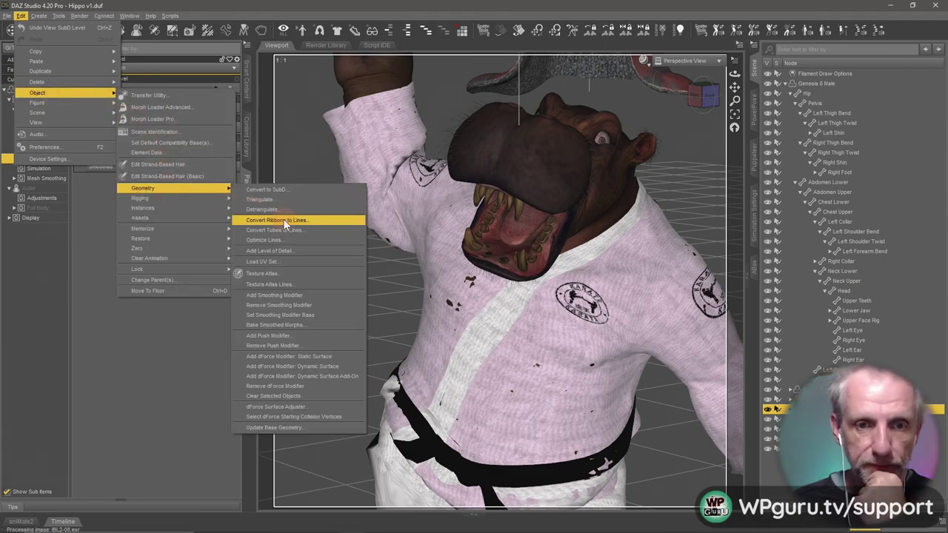
click(321, 335)
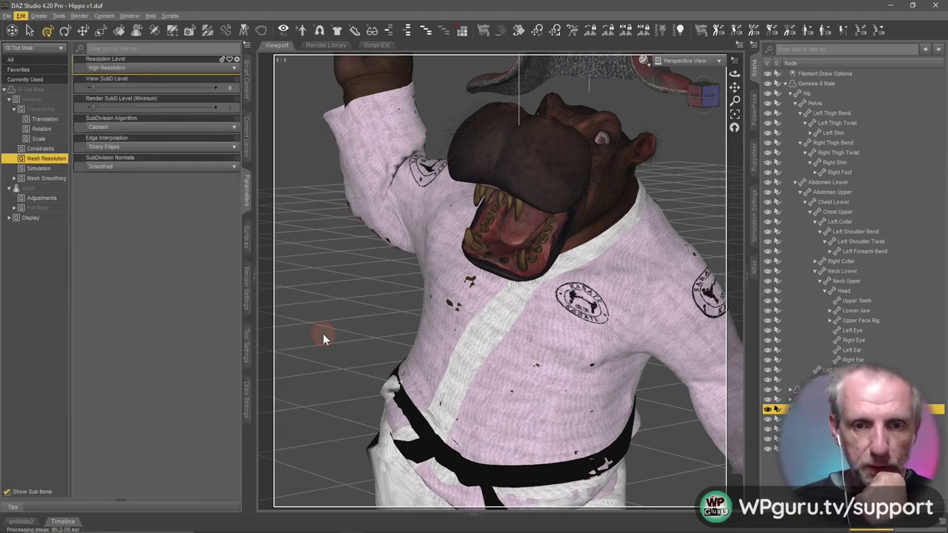
click(454, 286)
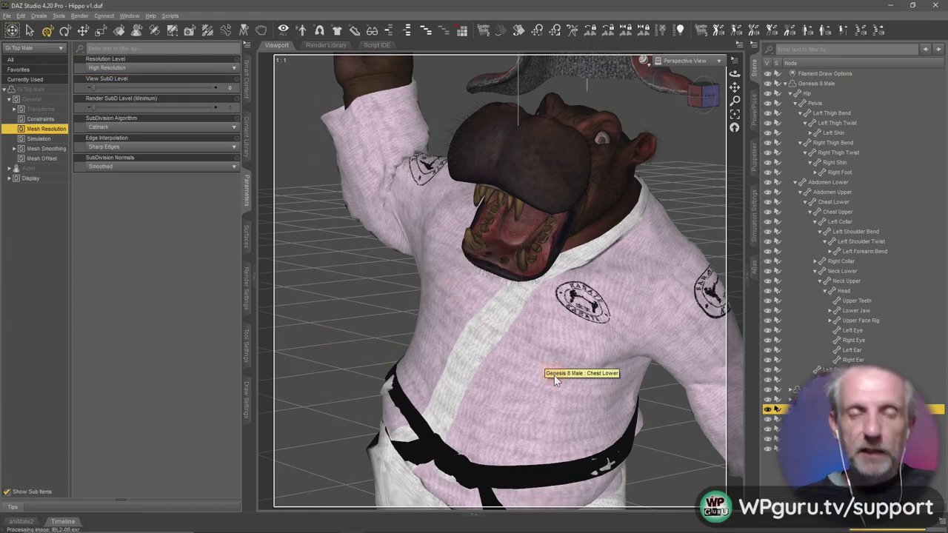
mouse_move(225, 88)
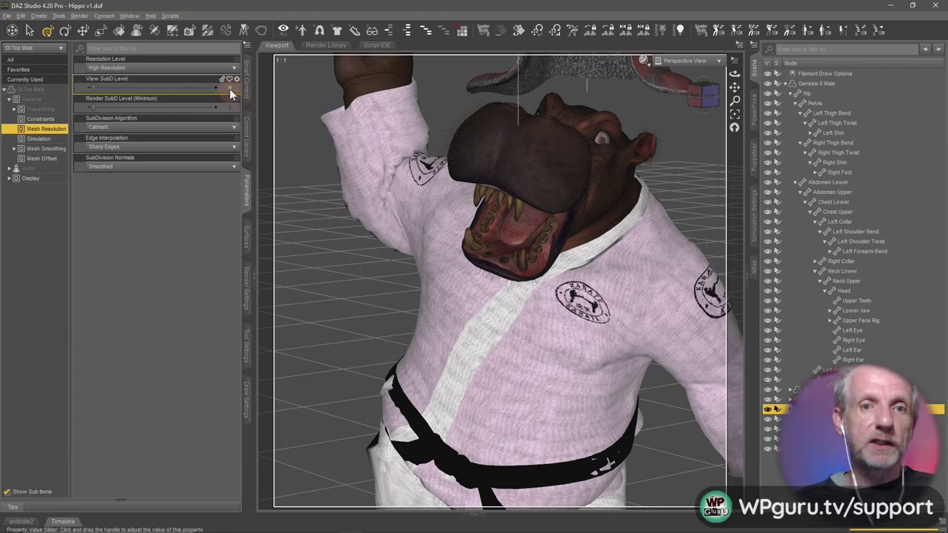
Raise the view subdivision level and bring up the Actor Adjustments sliders filtered for 'belt'.
drag(164, 87, 216, 88)
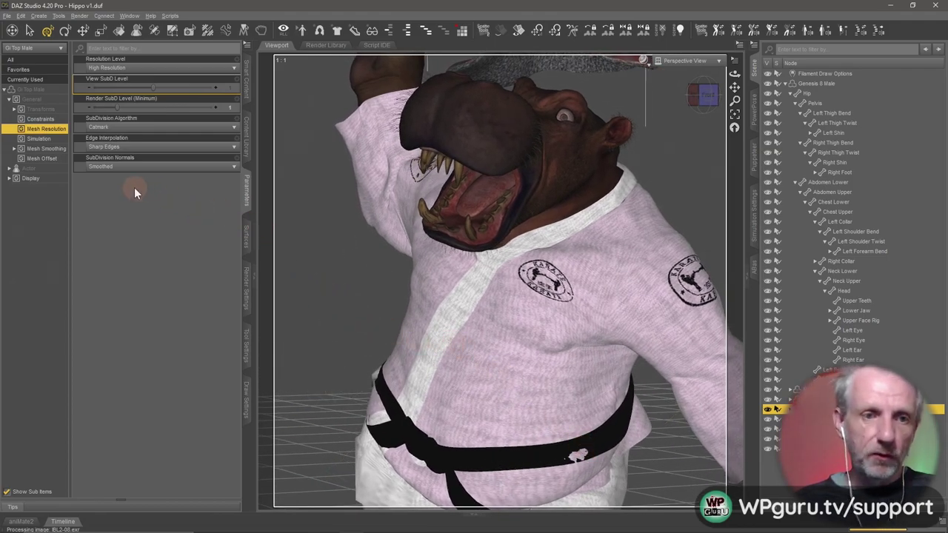
click(43, 170)
click(48, 189)
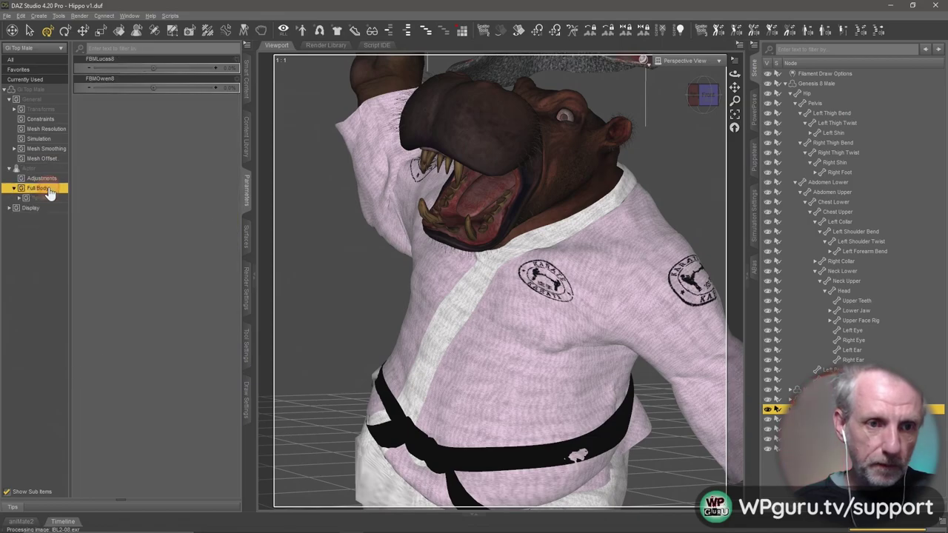
click(42, 177)
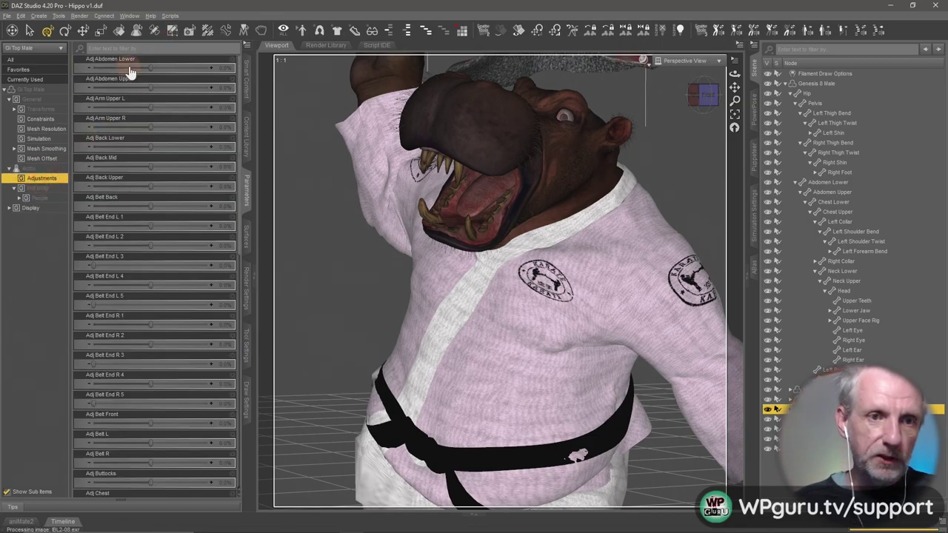
click(155, 49)
text(belt)
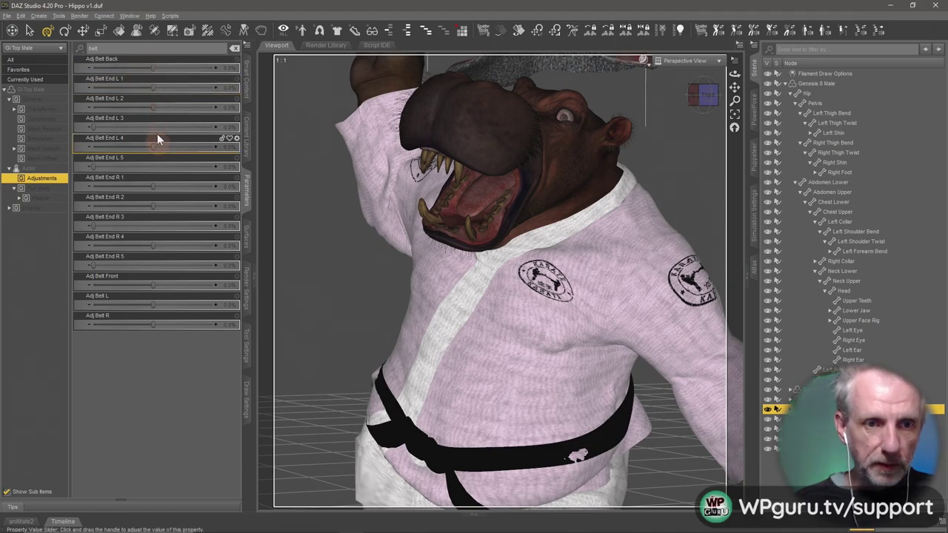
Set Adj Belt Front to about 19%, reset Adj Belt Back to zero, and clear the filter.
mouse_move(154, 68)
mouse_down()
mouse_move(167, 70)
mouse_move(154, 71)
mouse_up()
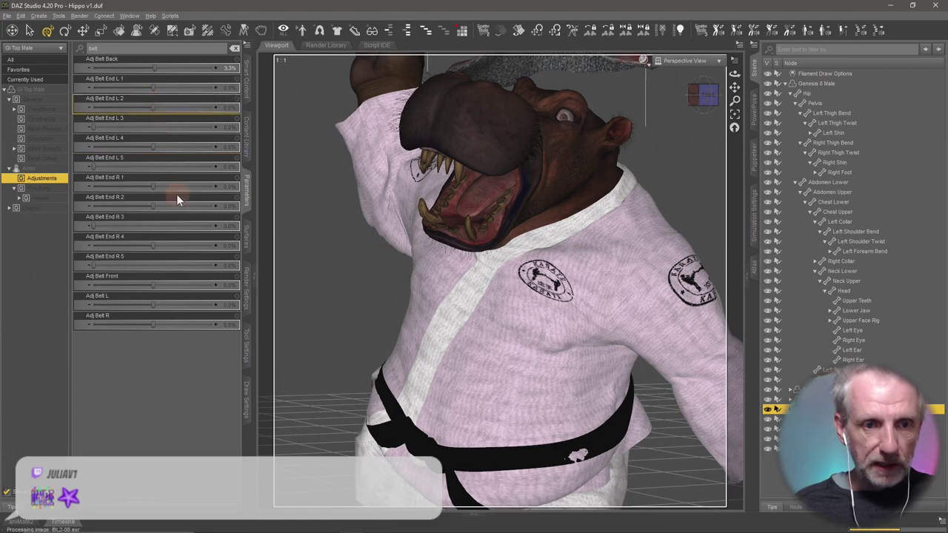
drag(153, 286, 162, 287)
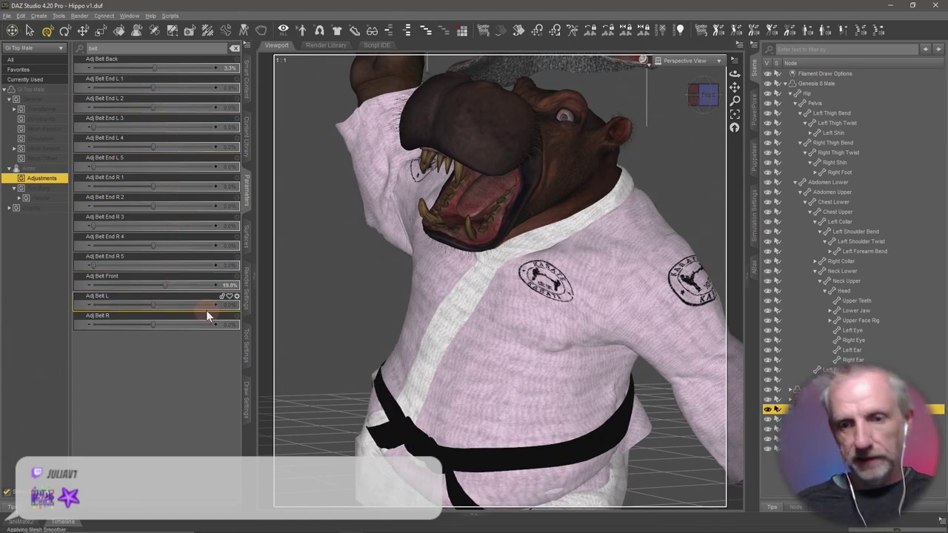
click(207, 61)
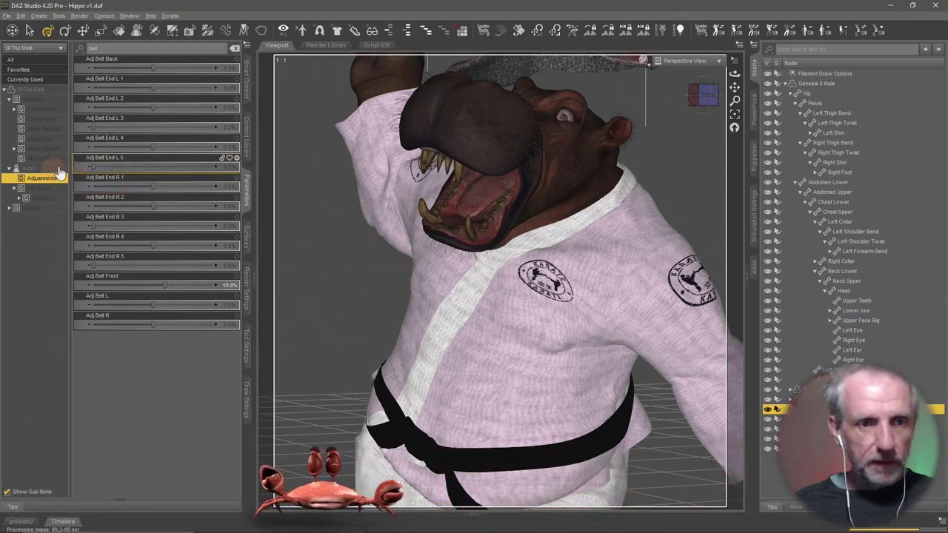
click(234, 47)
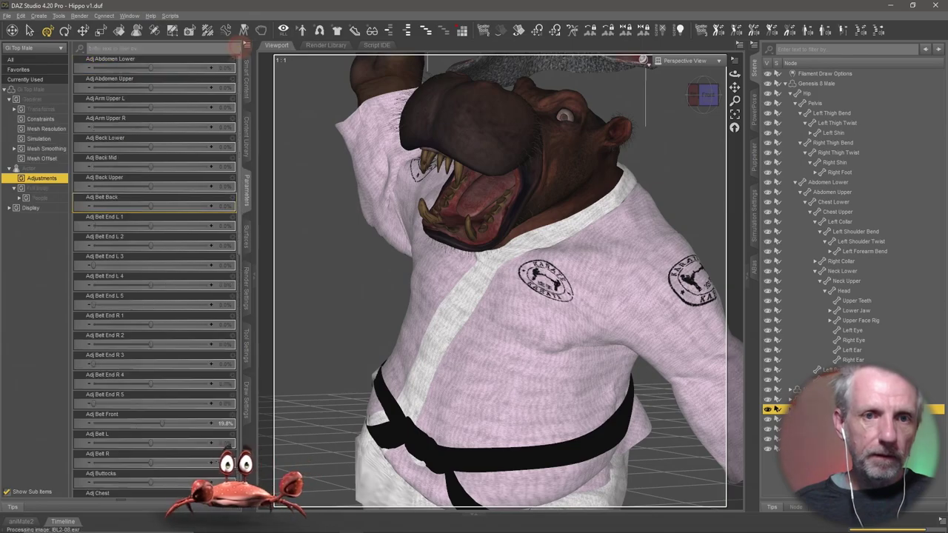
click(52, 149)
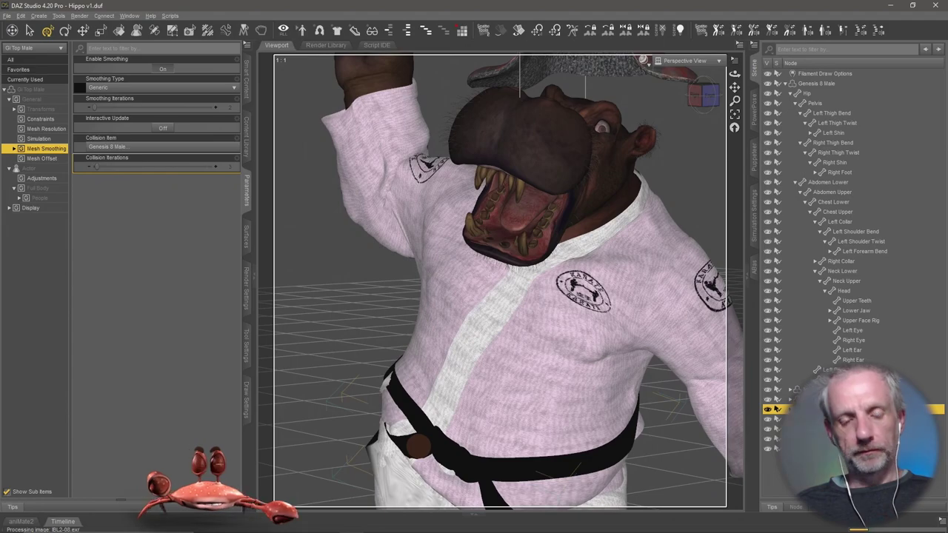
Switch the viewport to the scene Camera and show the Hippo folder in the Content Library.
click(689, 60)
click(696, 149)
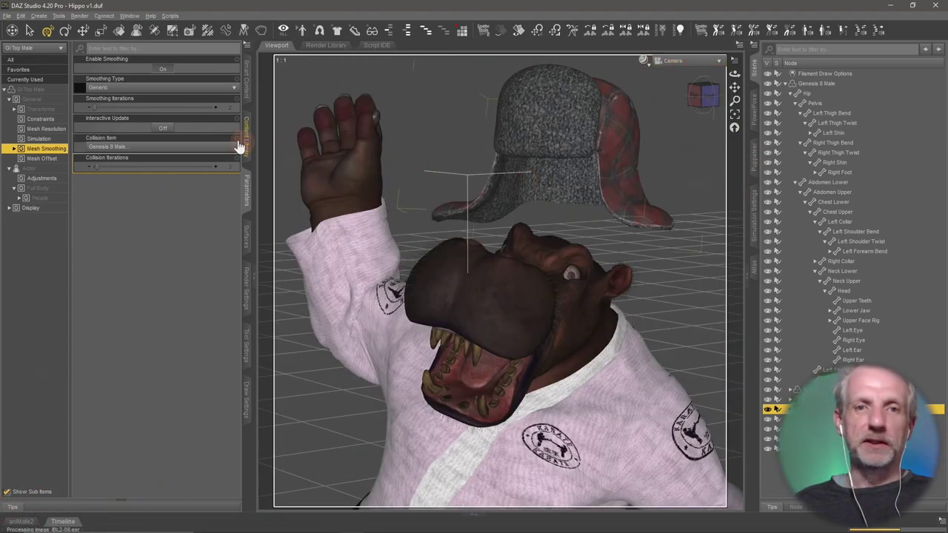
click(247, 137)
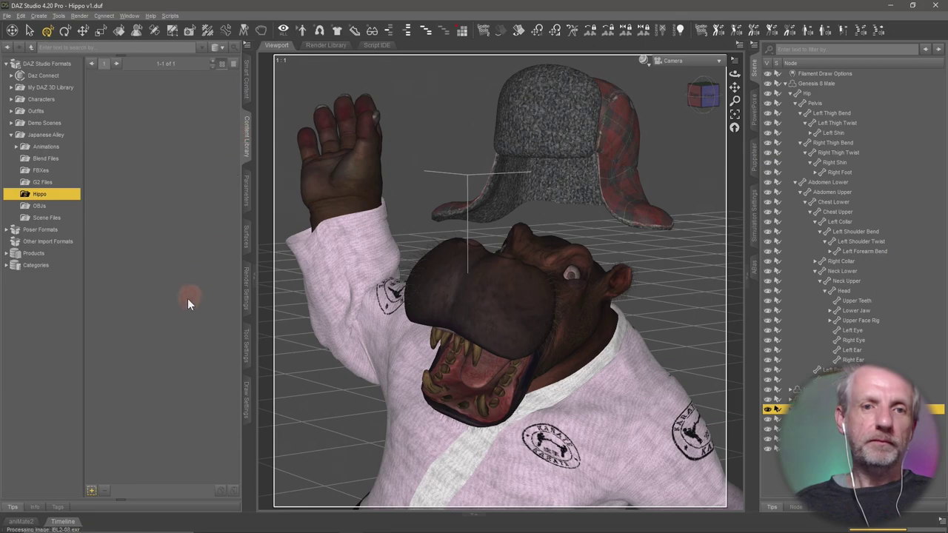
click(64, 195)
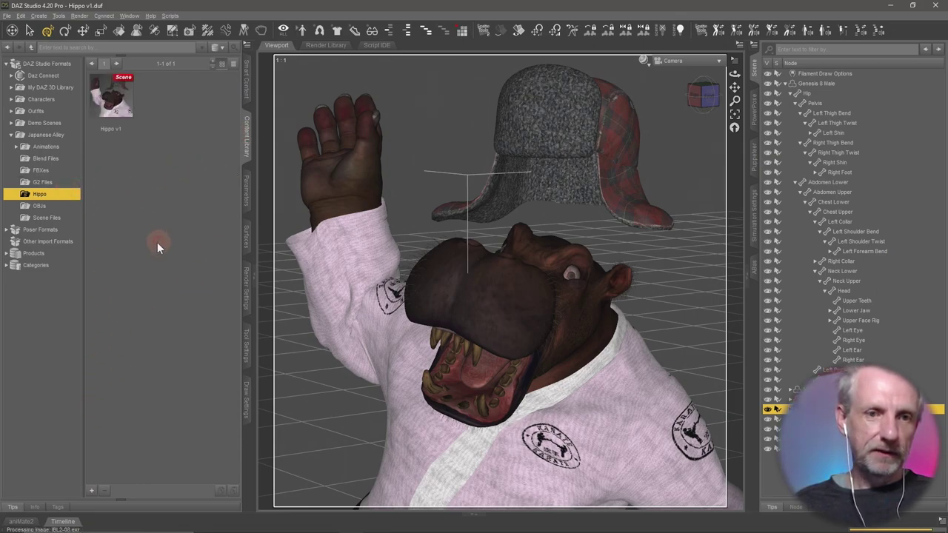
Save the scene as Hippo v2.duf in the Hippo folder and start an Iray render.
right_click(108, 447)
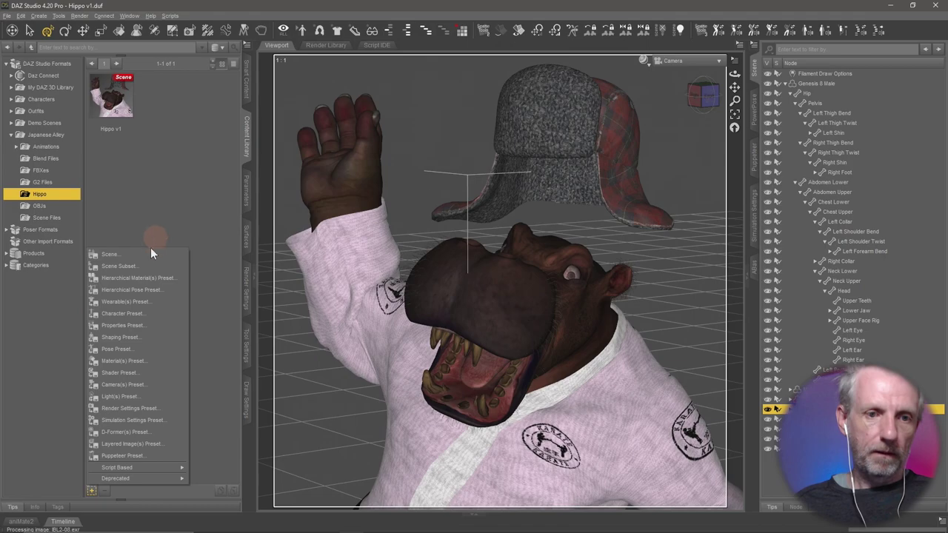
click(143, 252)
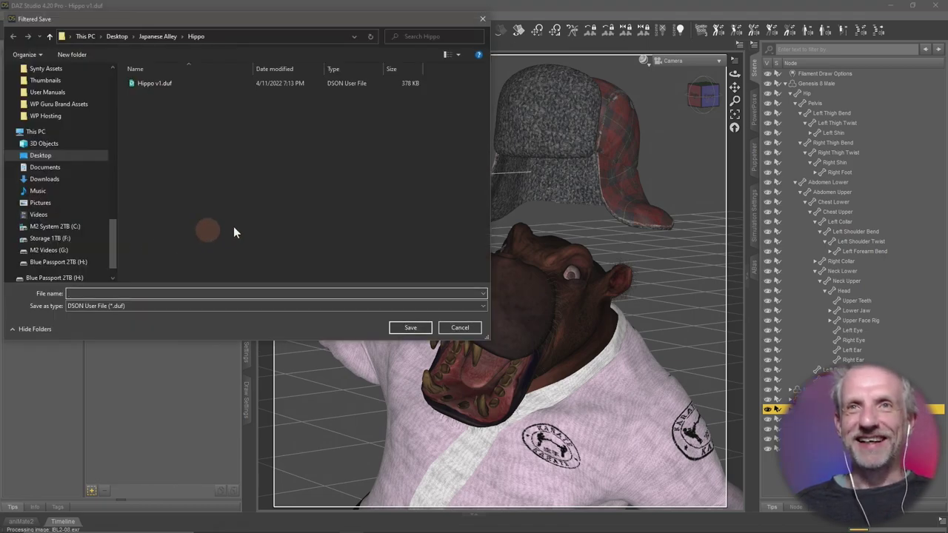
click(179, 83)
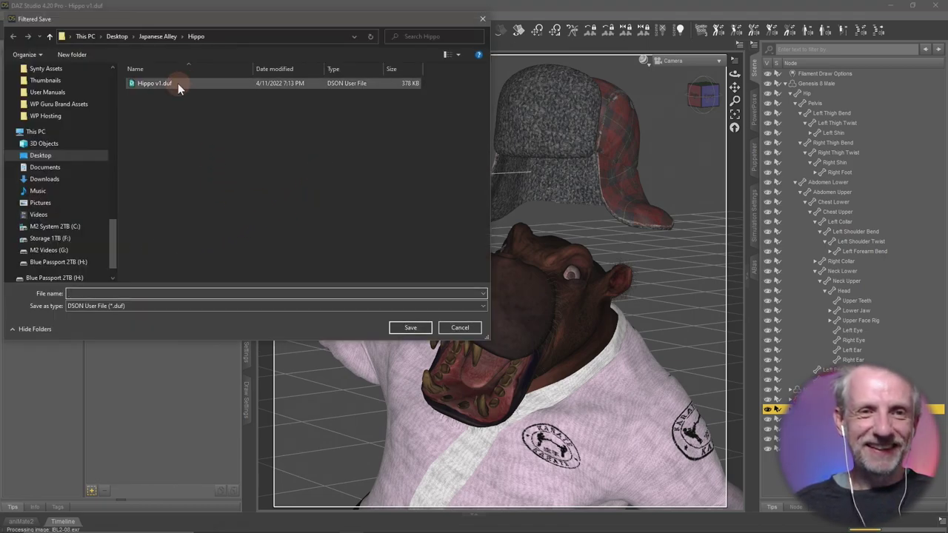
click(156, 294)
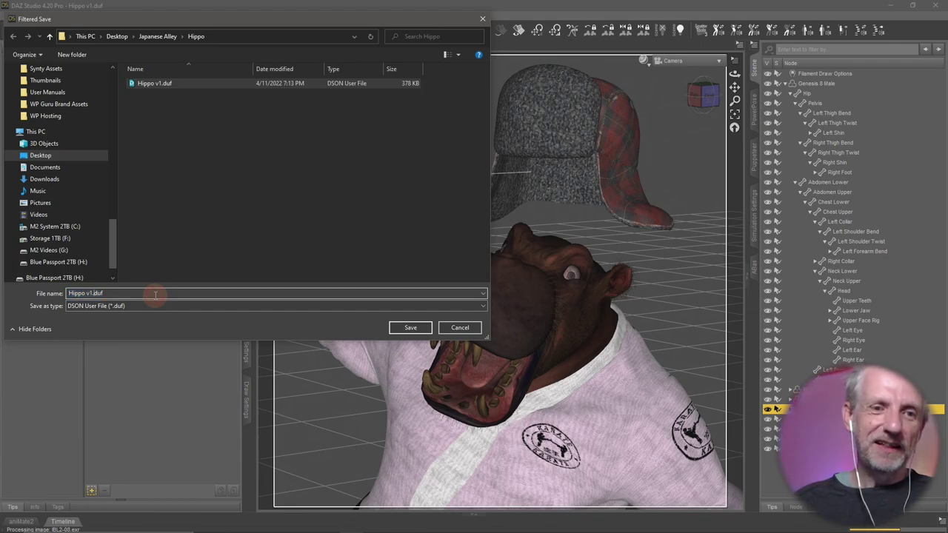
key(BackSpace)
text(2)
key(Return)
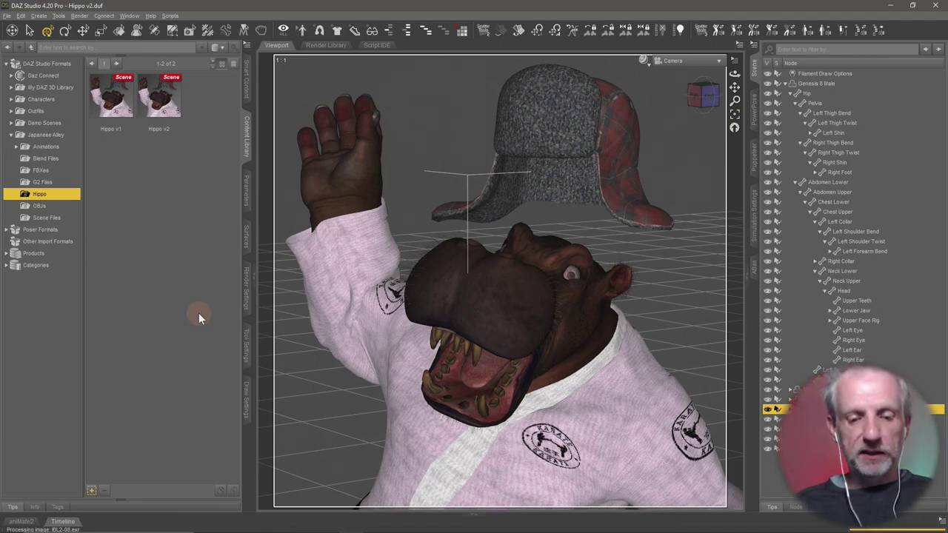
key(ctrl+r)
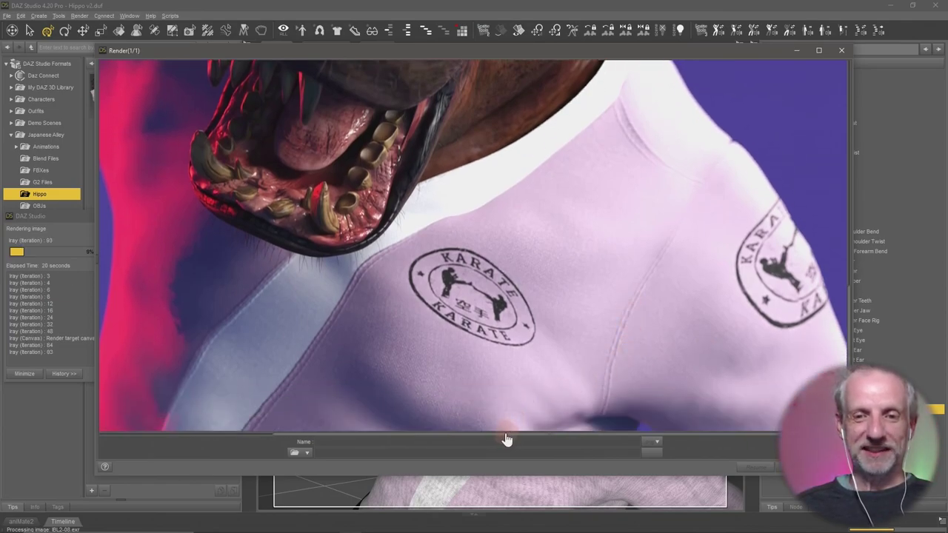
Stretch the Render window to full height and scroll the image to check face, teeth and logo.
drag(507, 434, 449, 433)
double_click(670, 478)
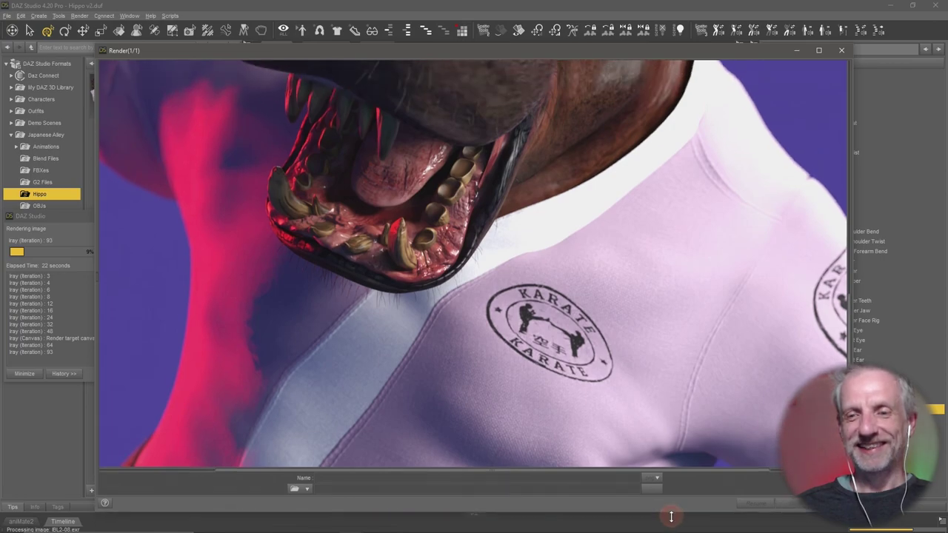
scroll(698, 424, up, 2)
scroll(698, 424, up, 3)
scroll(698, 423, down, 1)
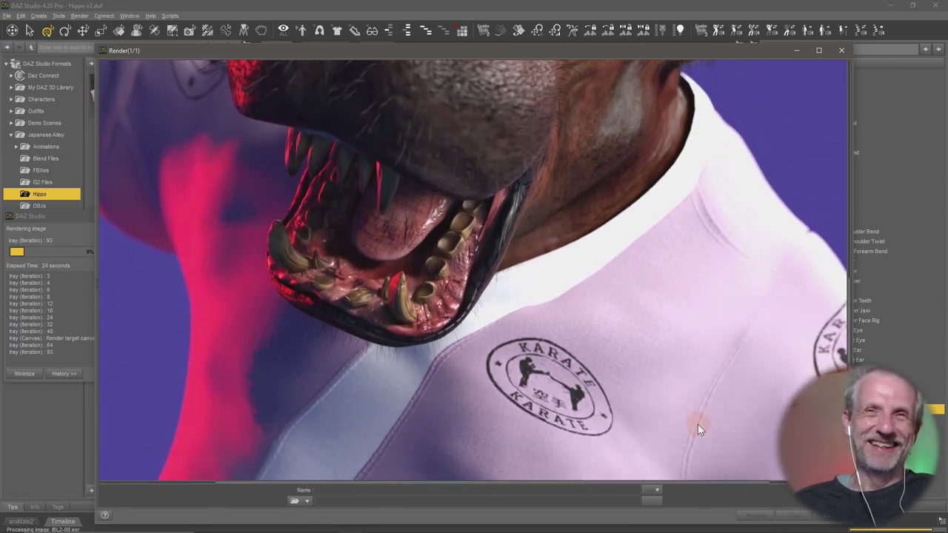
scroll(697, 424, up, 3)
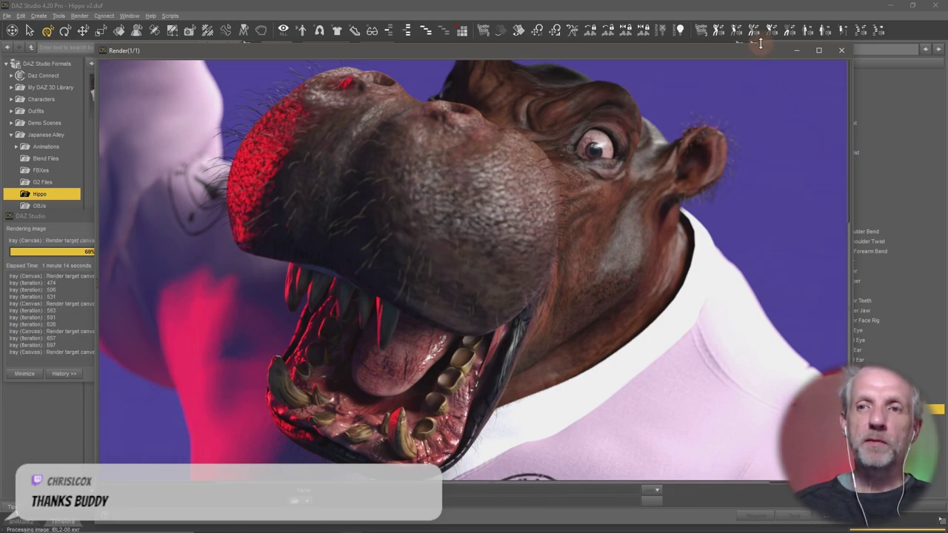
Make the Render window taller and scroll the finished render to inspect the plaid hat, face and KARATE logo.
drag(760, 45, 767, 21)
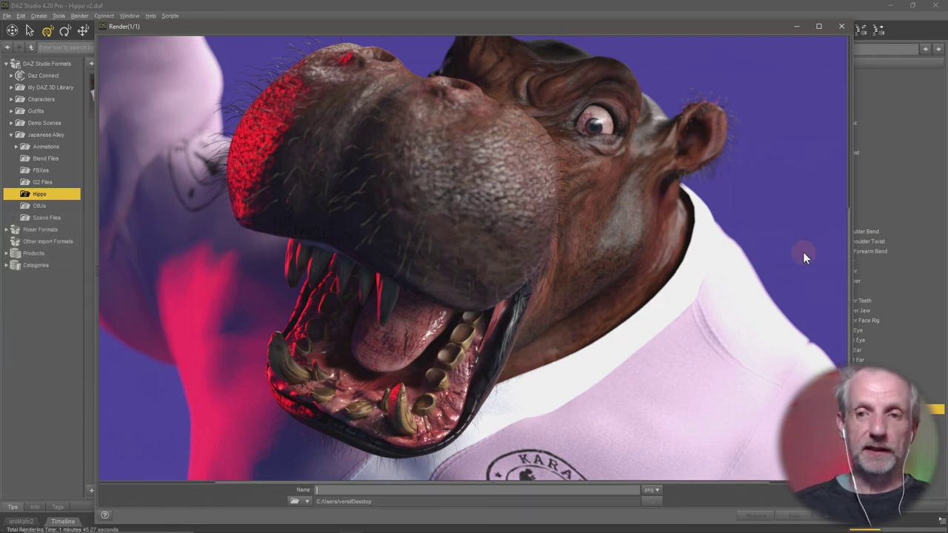
scroll(788, 281, down, 3)
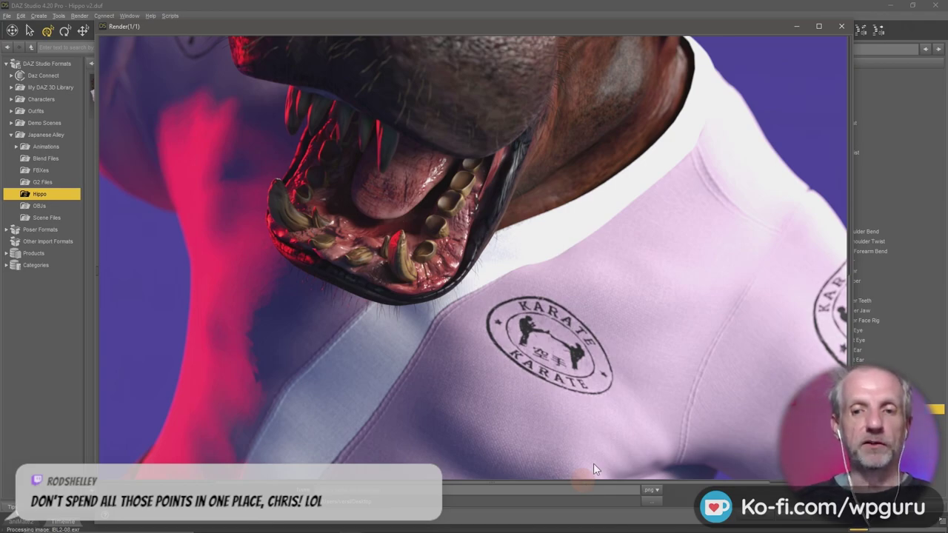
scroll(599, 442, up, 1)
scroll(599, 443, up, 2)
scroll(599, 443, up, 2)
scroll(598, 448, up, 1)
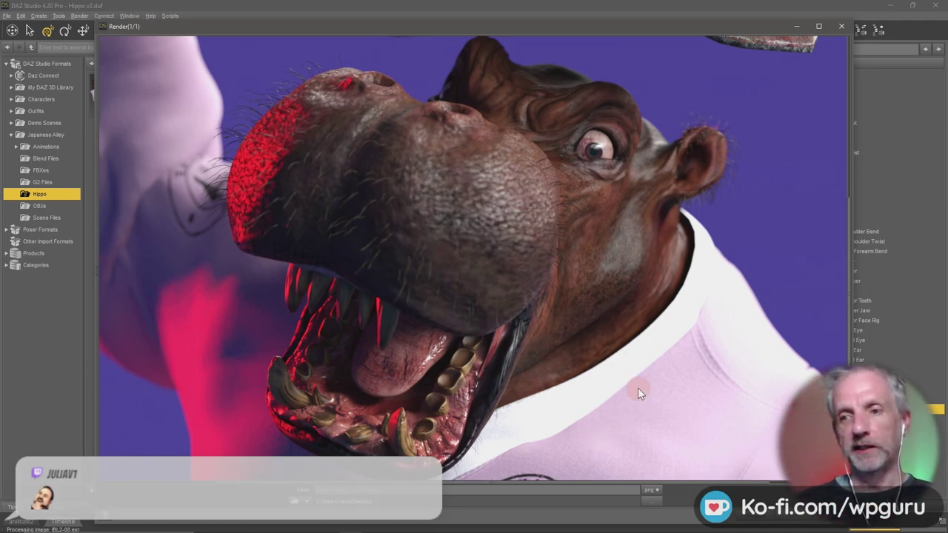
scroll(637, 387, up, 2)
scroll(638, 387, up, 3)
scroll(638, 387, up, 1)
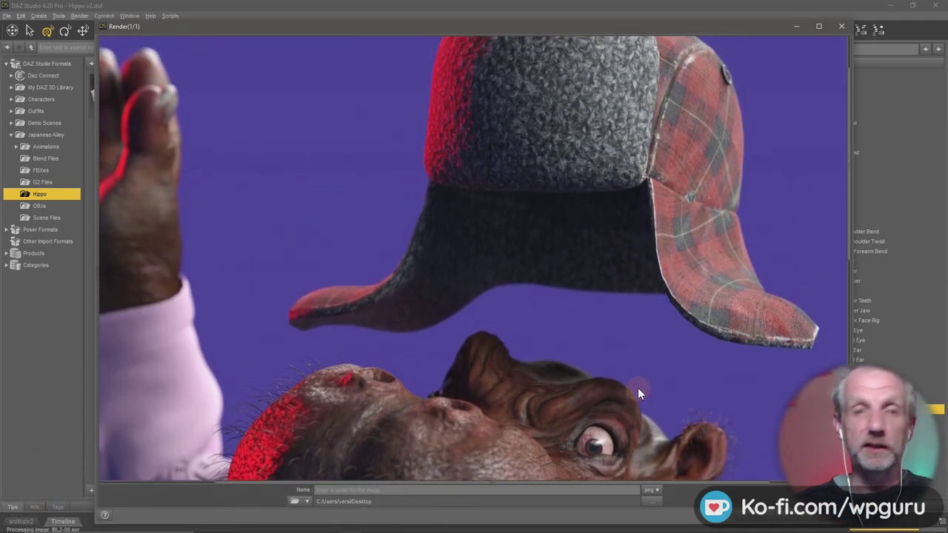
scroll(637, 388, up, 2)
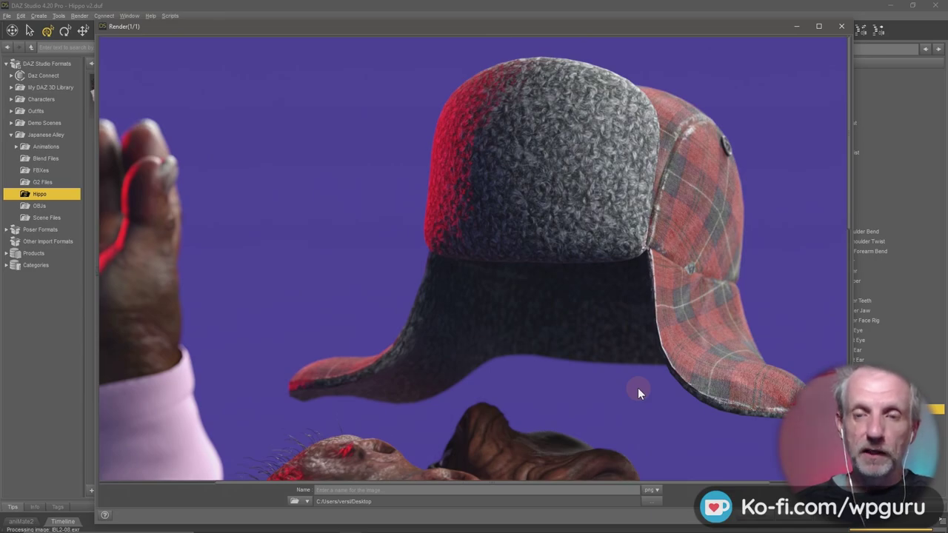
scroll(638, 387, down, 5)
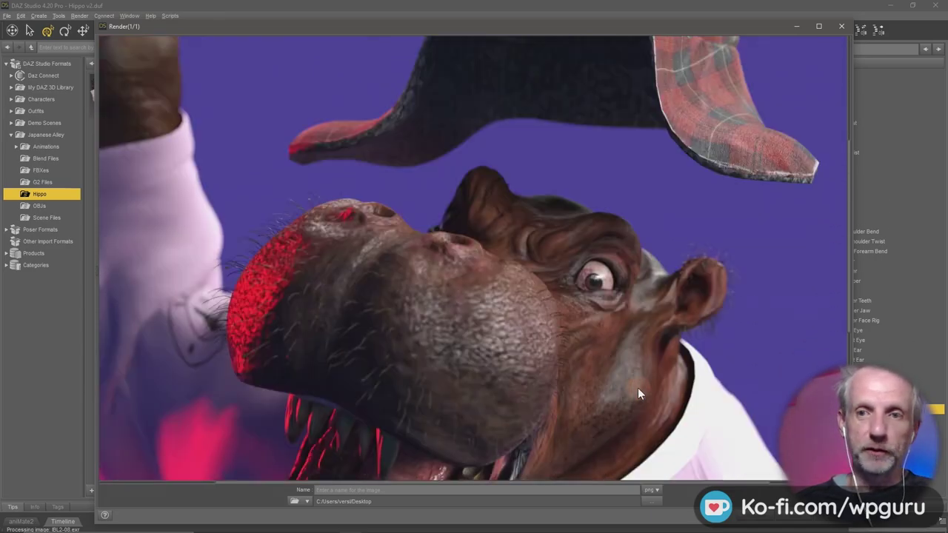
scroll(638, 387, down, 5)
scroll(638, 388, down, 3)
scroll(638, 387, down, 1)
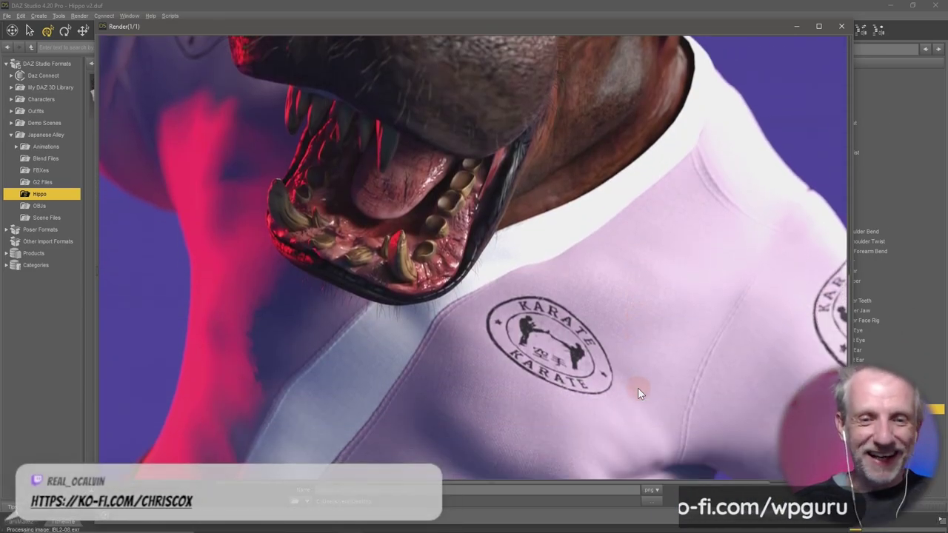
Set the DAZ Studio render save folder to the Desktop.
click(651, 502)
text(Hippo)
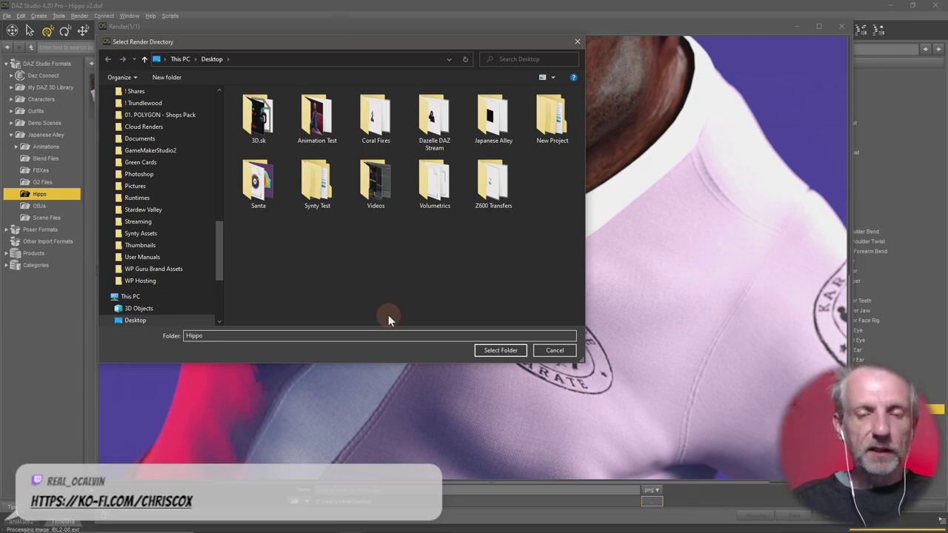
key(Return)
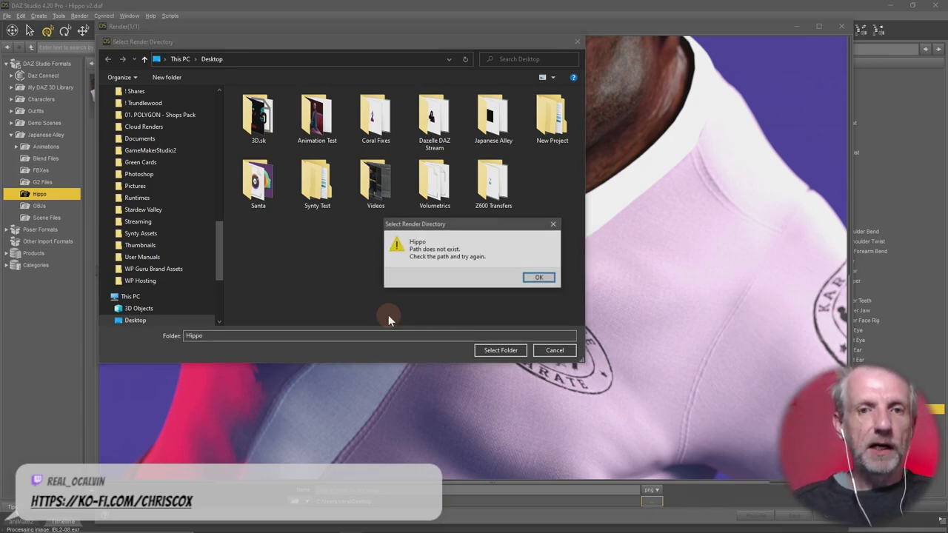
click(535, 278)
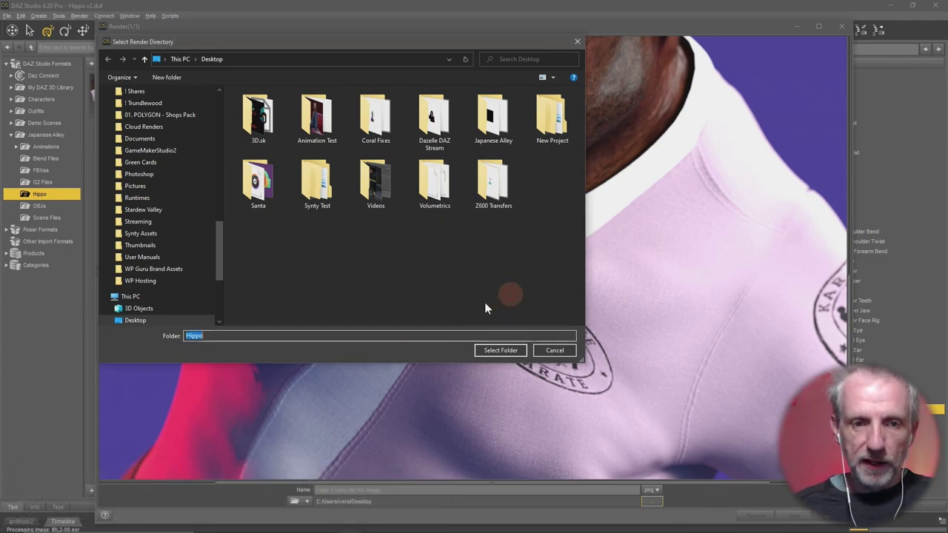
click(517, 352)
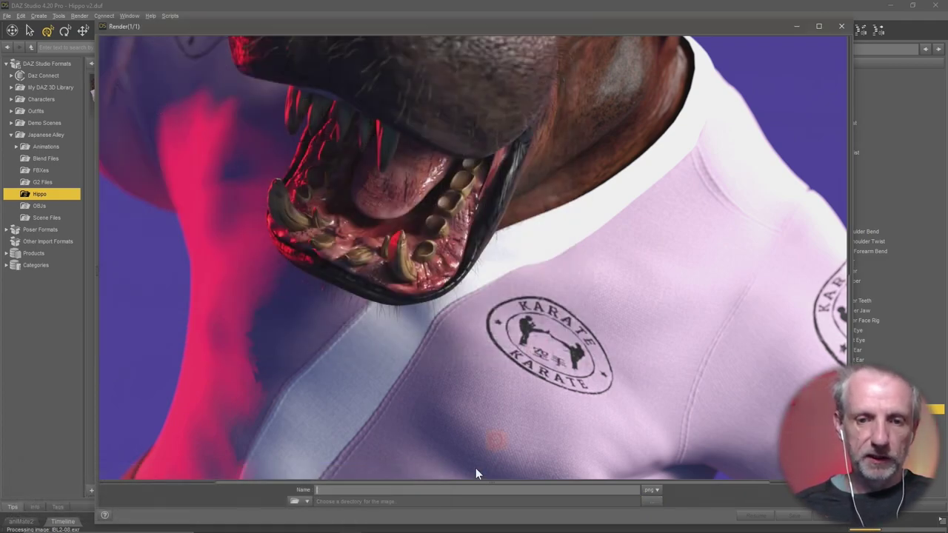
click(646, 503)
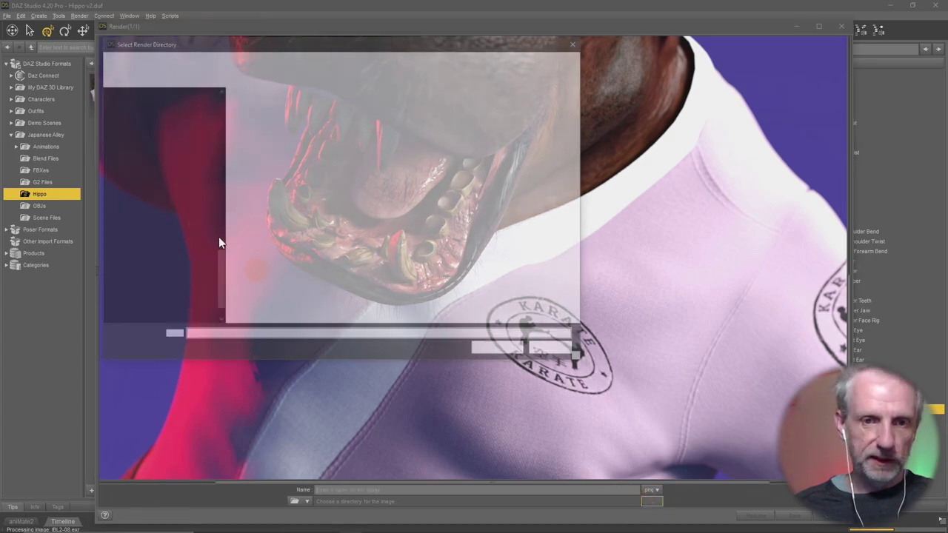
click(137, 201)
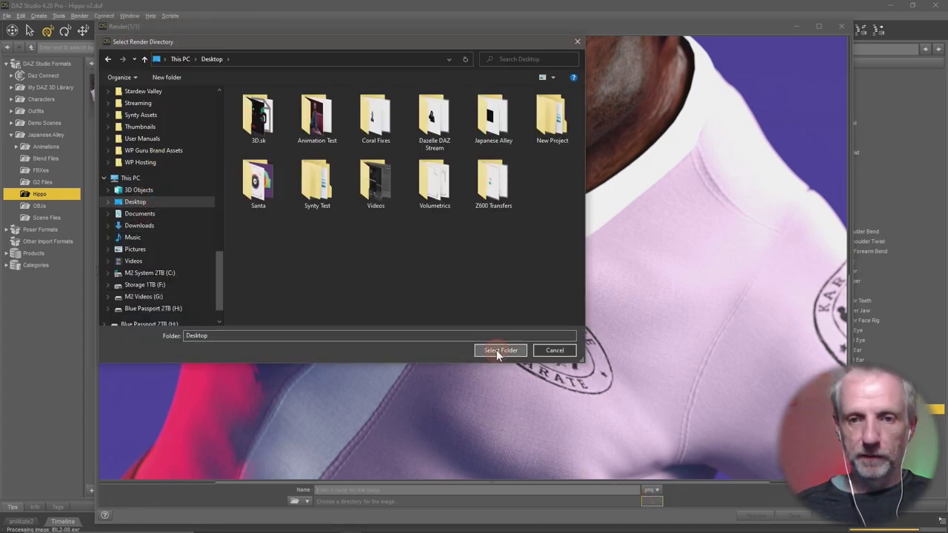
click(498, 351)
click(460, 488)
text(Hippo v3)
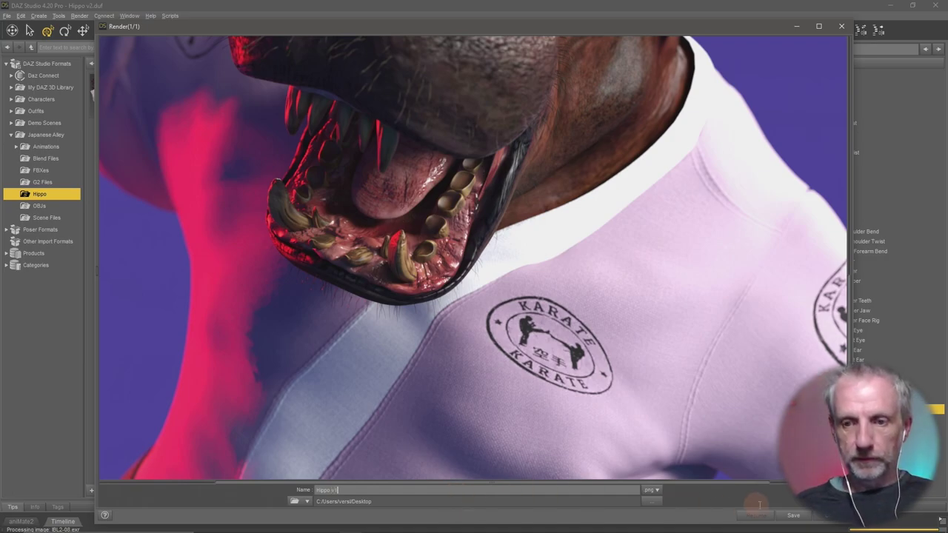
Save the hippo render, then minimize DAZ Studio and return to Photoshop.
click(797, 517)
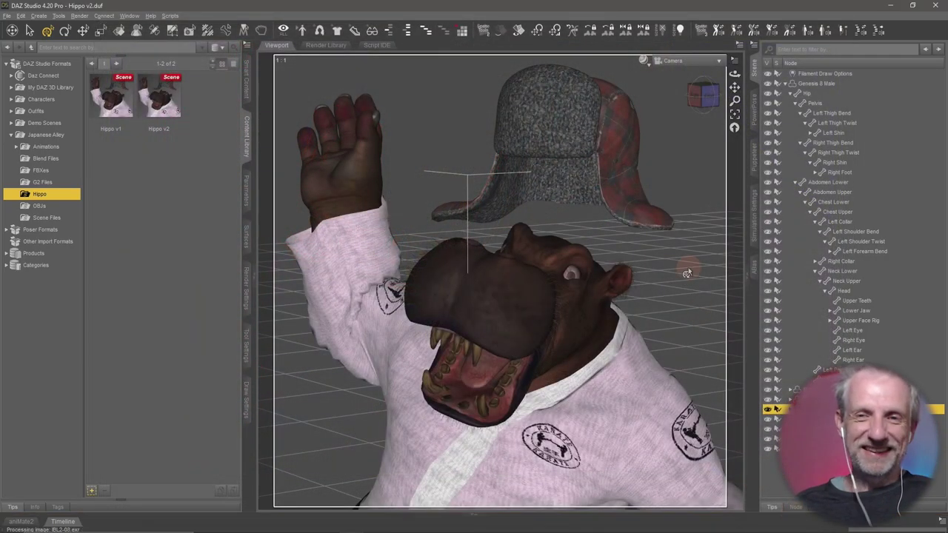
click(891, 5)
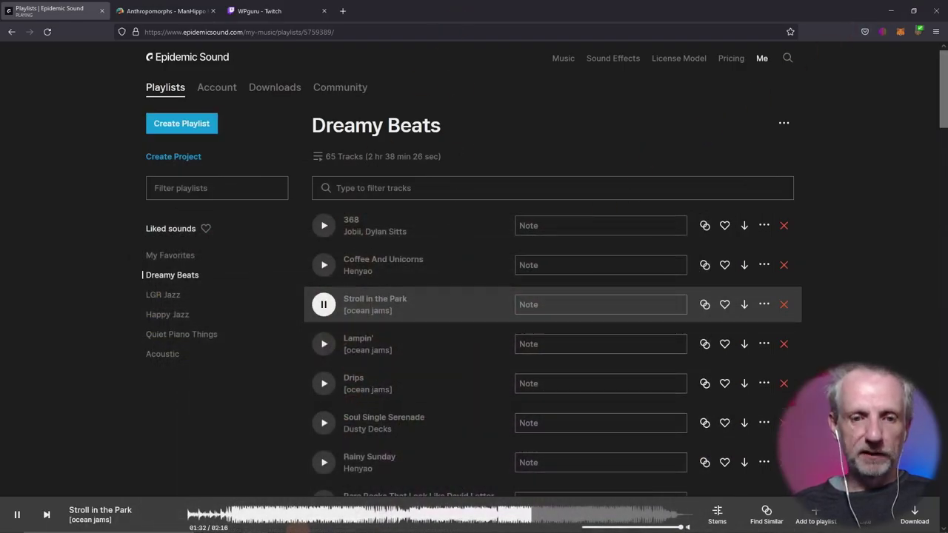
click(280, 524)
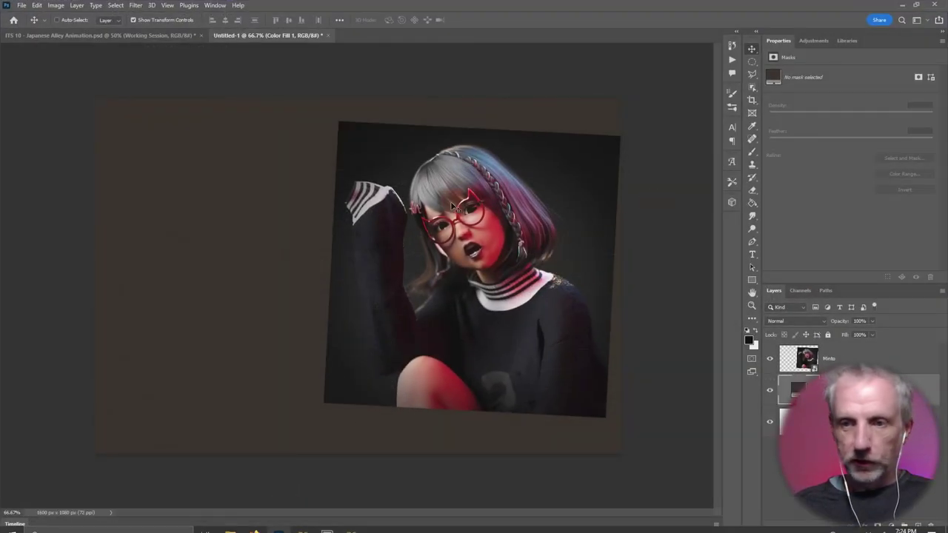
Place Hippo v1.png from the Desktop into Untitled-1 as an embedded image.
click(796, 358)
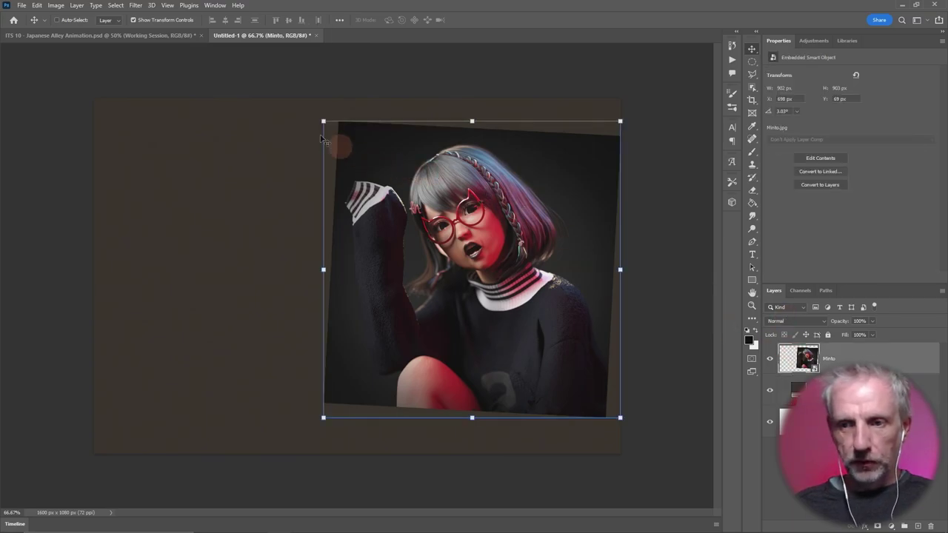
click(22, 5)
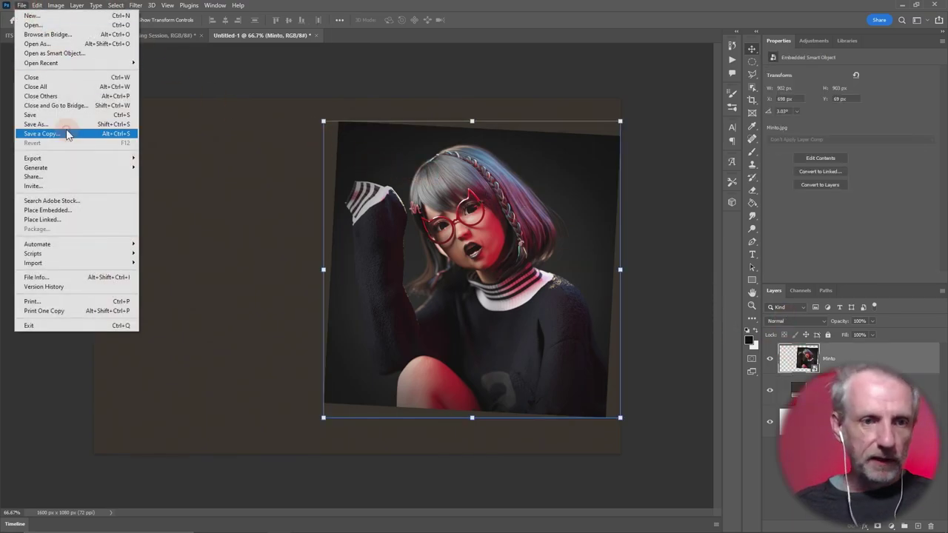
click(72, 210)
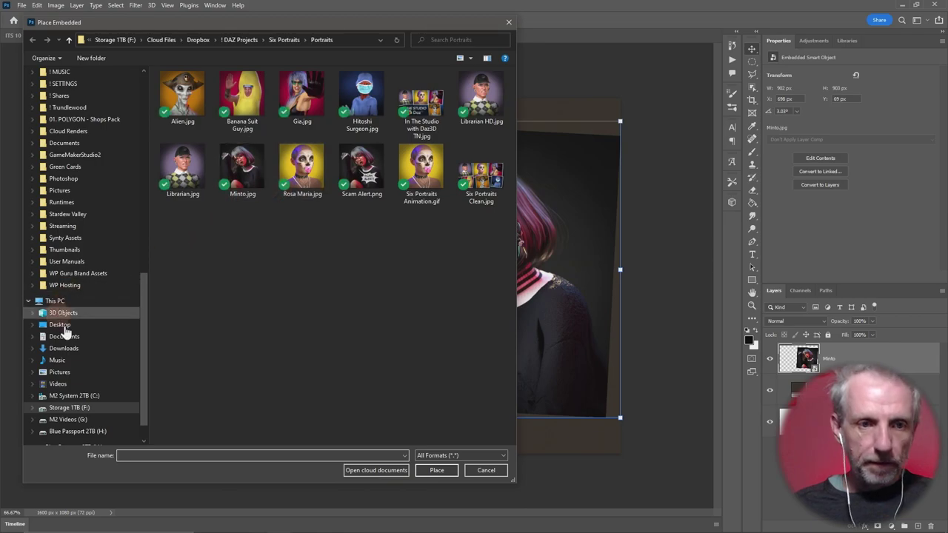
scroll(81, 337, up, 1)
scroll(87, 340, up, 5)
scroll(88, 338, up, 3)
scroll(87, 338, up, 2)
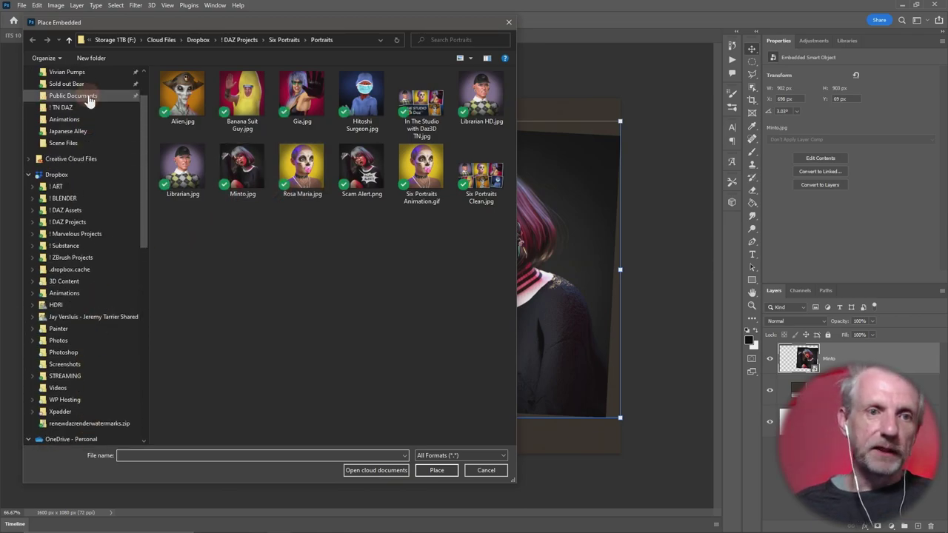
scroll(85, 97, up, 3)
click(71, 94)
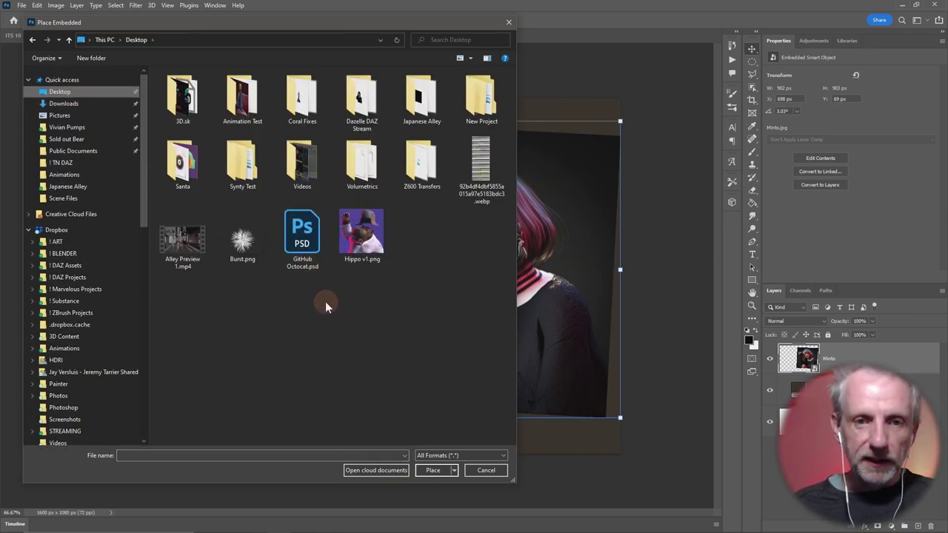
click(362, 235)
click(440, 474)
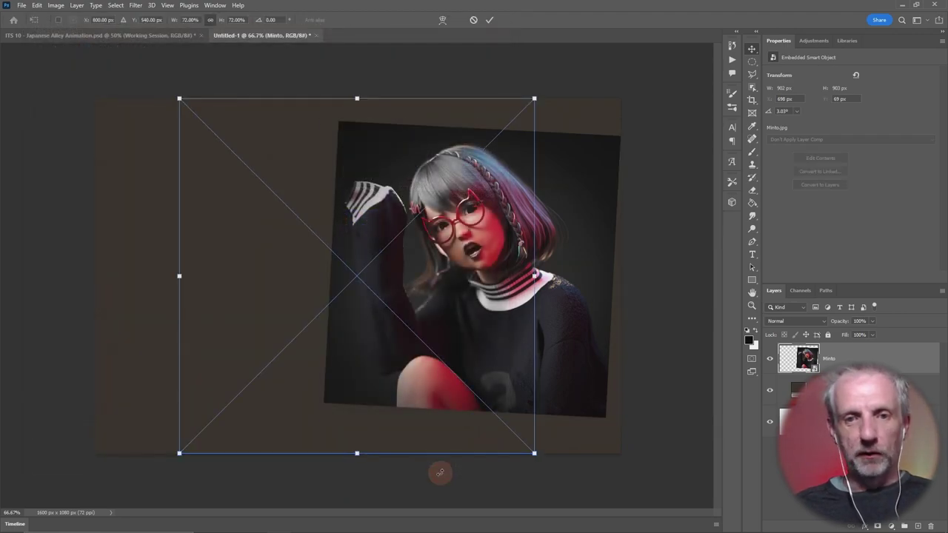
Scale the hippo render to about 64–65%, tilt it about 3.8°, and position it over the photo.
drag(392, 314, 487, 317)
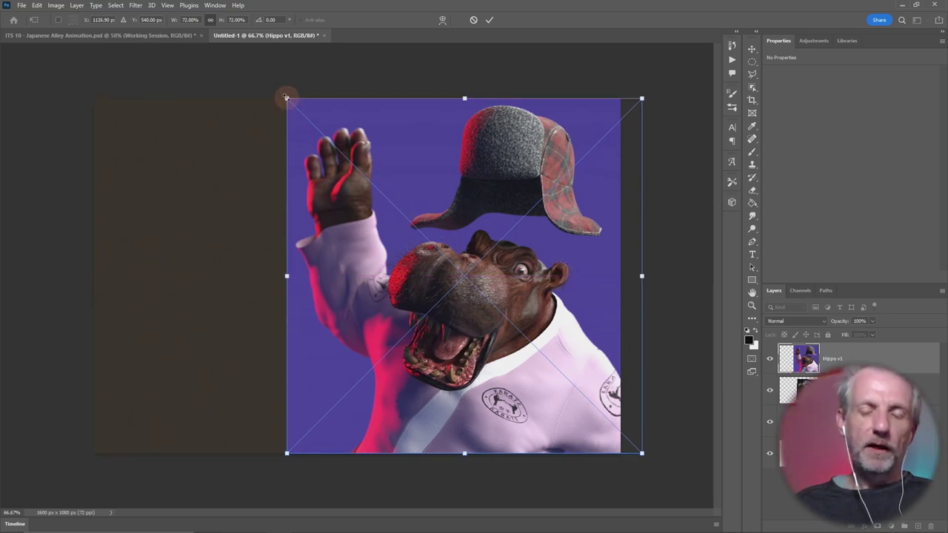
mouse_move(287, 99)
mouse_down()
mouse_move(326, 136)
mouse_move(333, 128)
mouse_up()
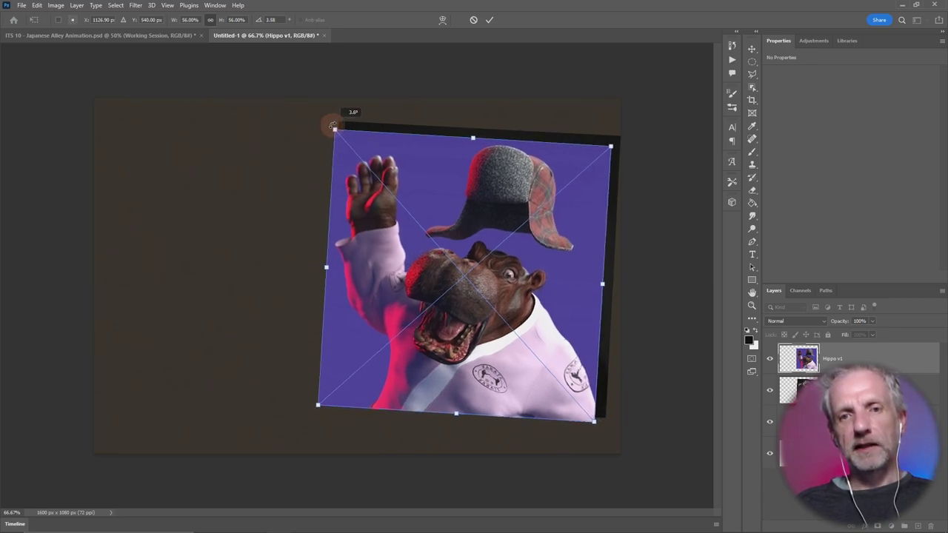
drag(461, 172, 488, 163)
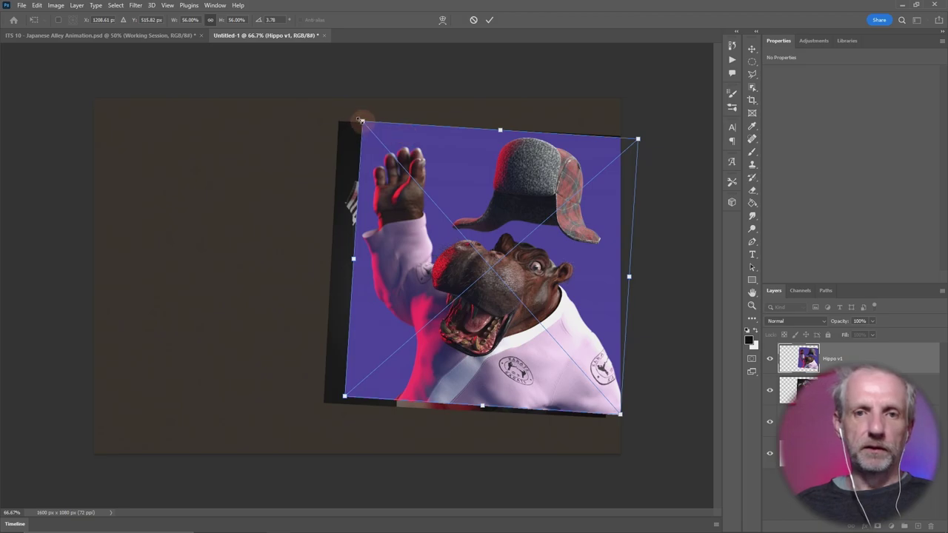
drag(362, 121, 345, 104)
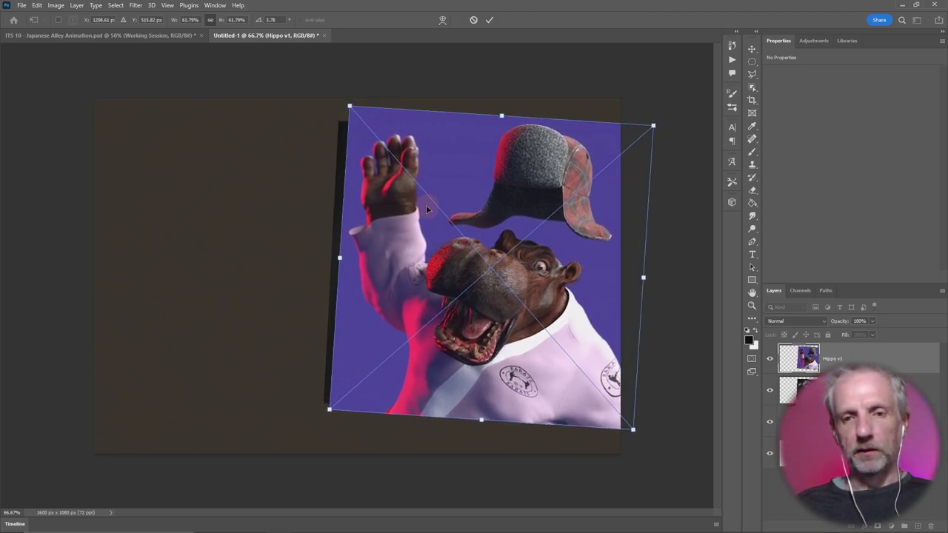
drag(422, 227, 400, 235)
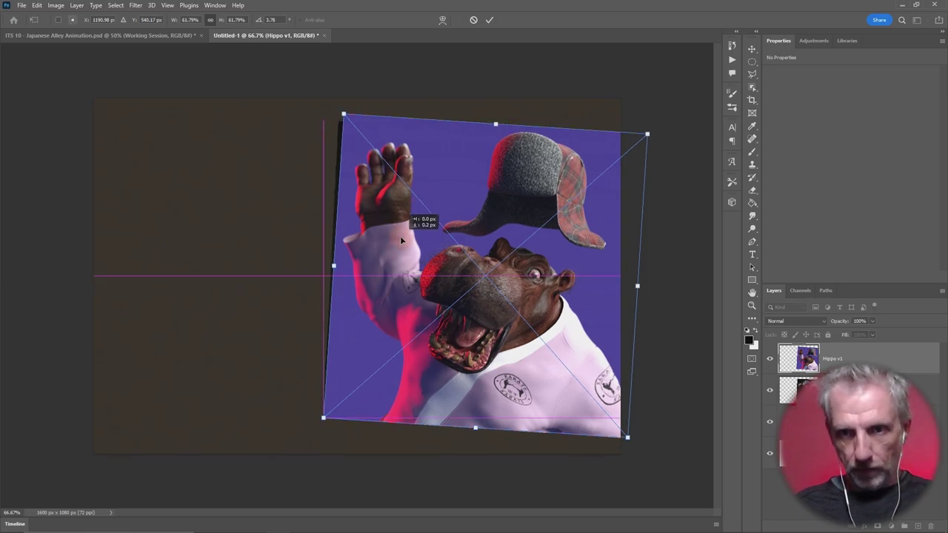
drag(343, 115, 338, 109)
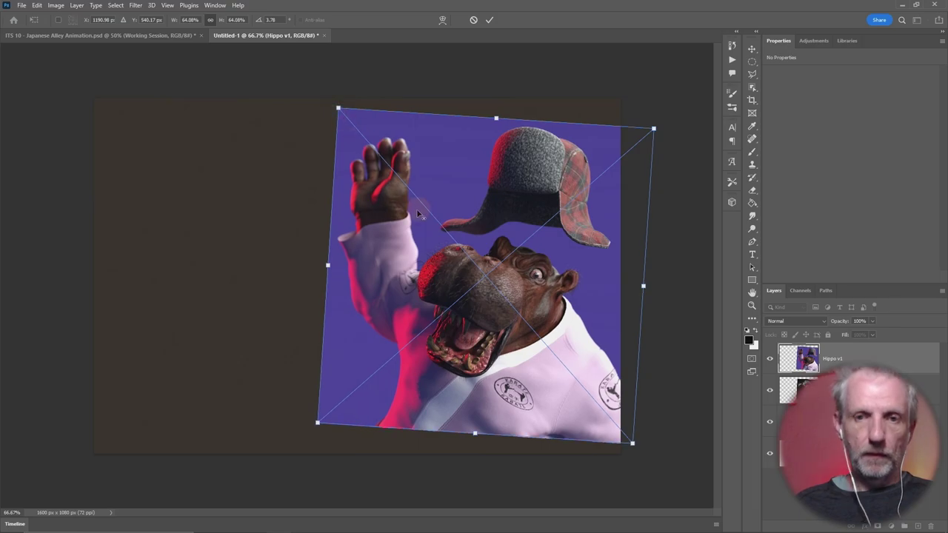
drag(408, 246, 411, 244)
Commit the hippo placement and change the Color Fill background to taupe #847d72.
key(Return)
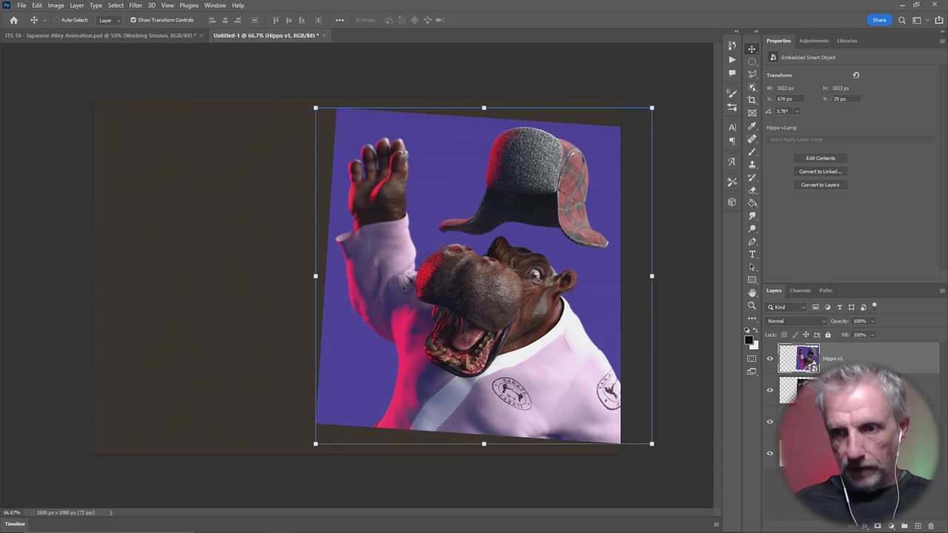
click(796, 390)
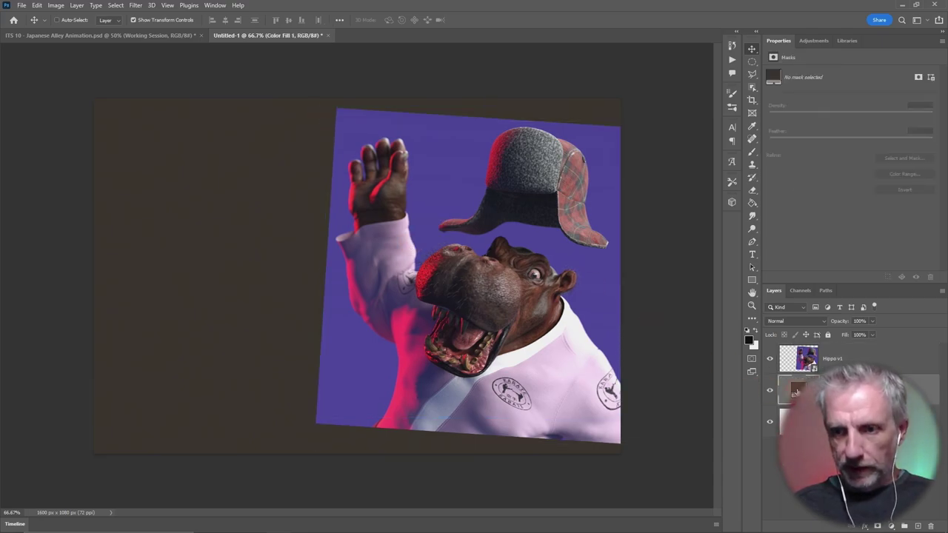
double_click(796, 390)
click(103, 256)
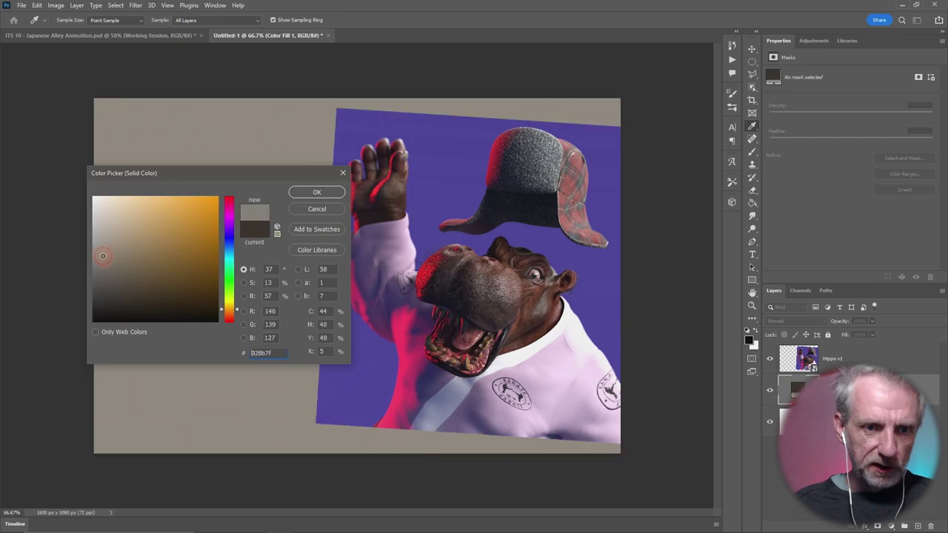
drag(103, 257, 110, 258)
click(315, 193)
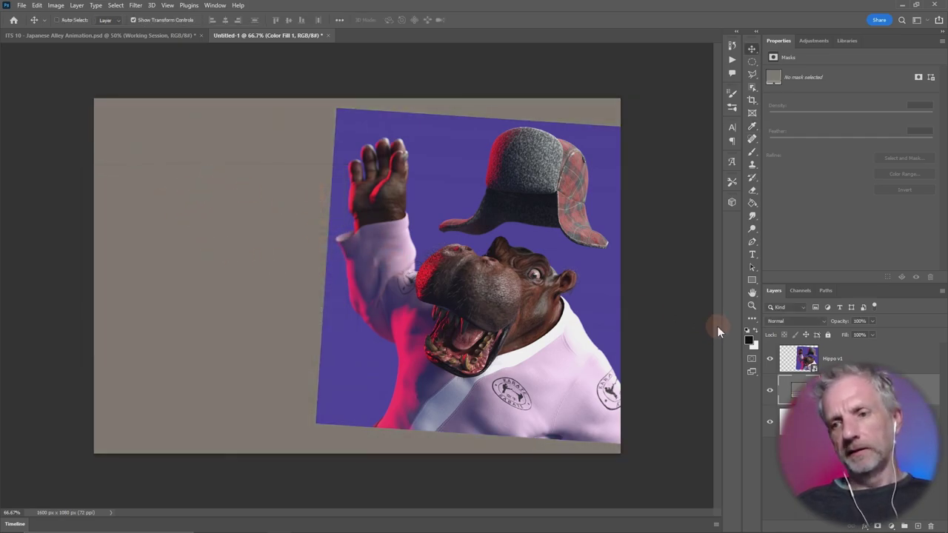
Add a white Stroke layer style to the Hippo v1 layer.
right_click(900, 368)
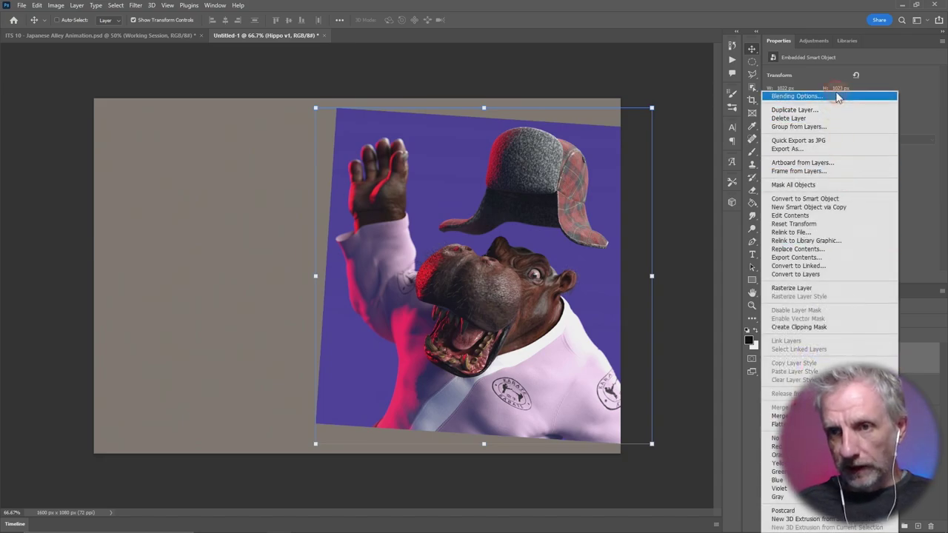
click(759, 234)
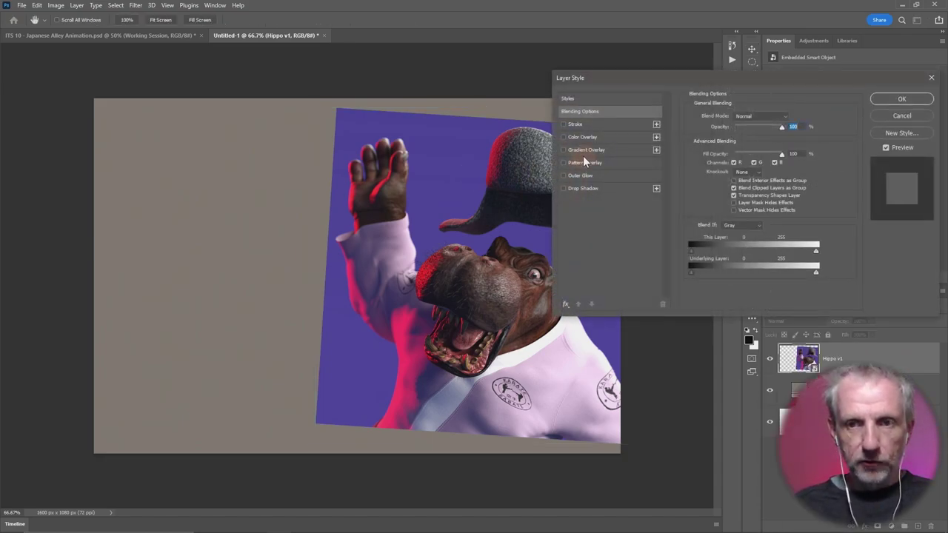
click(577, 124)
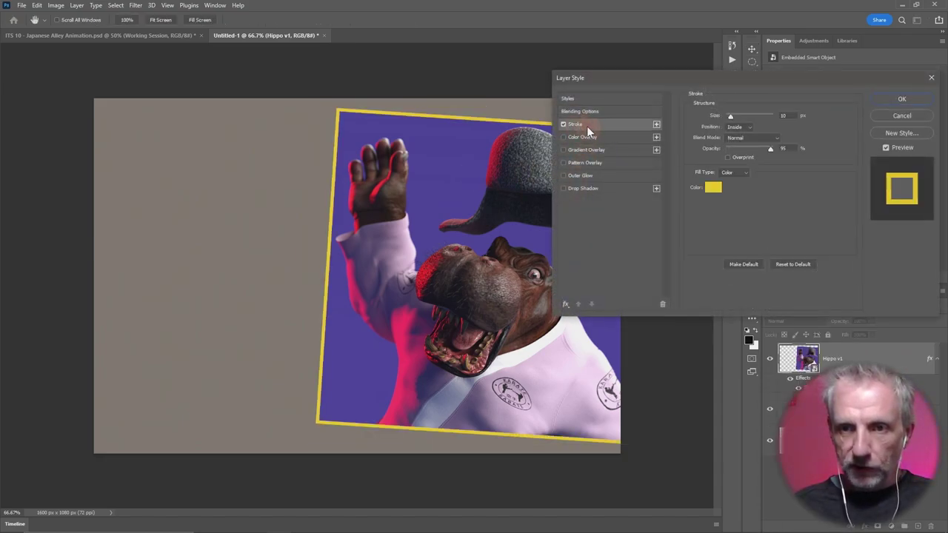
click(715, 190)
click(93, 197)
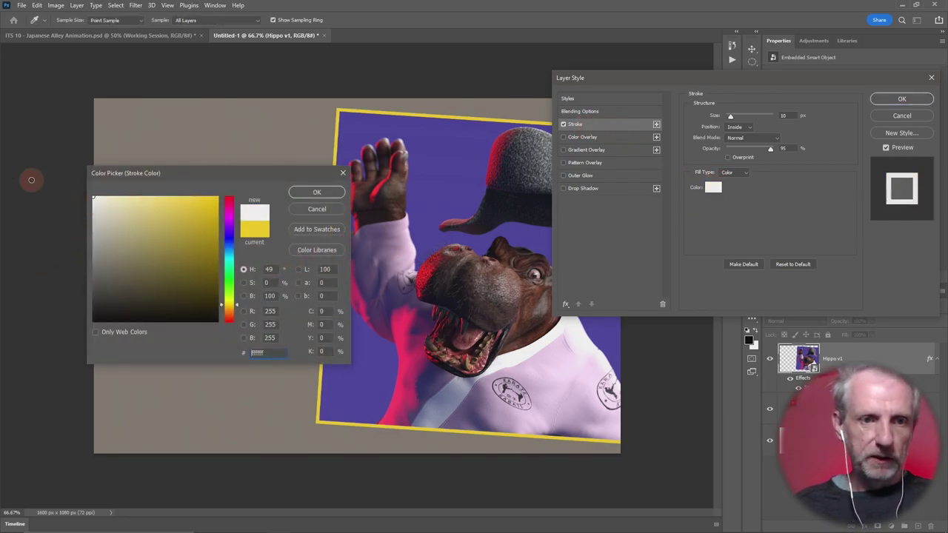
click(316, 192)
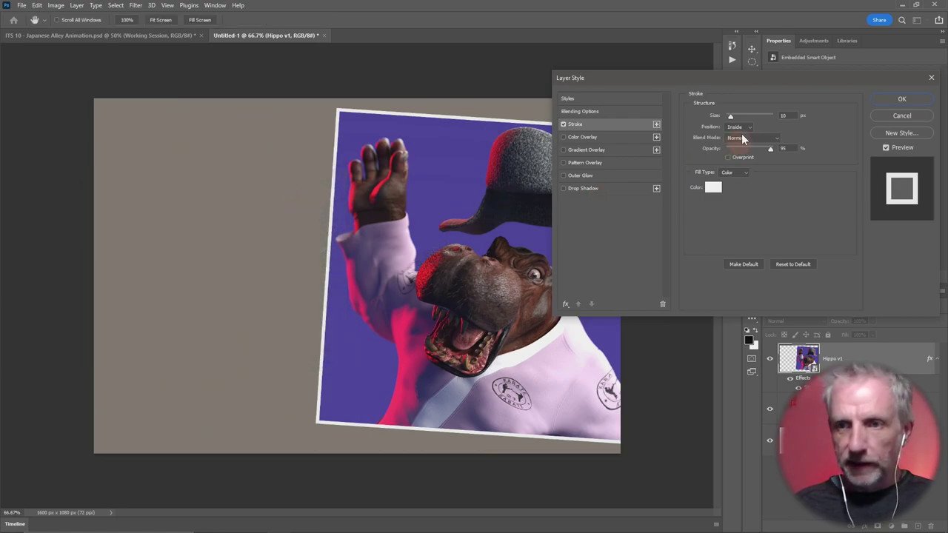
Set the stroke to about 18 px, centred on the edge, and apply it.
drag(737, 116, 741, 122)
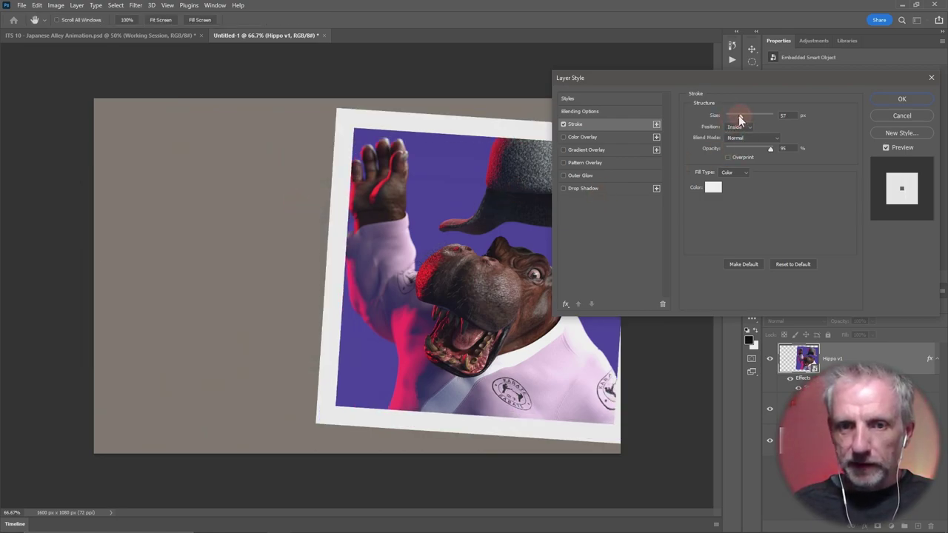
click(746, 129)
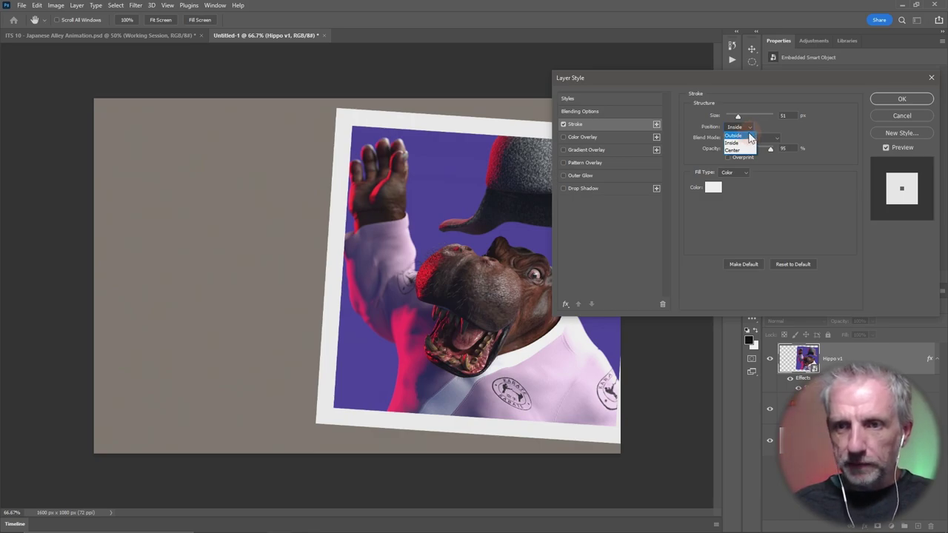
click(735, 135)
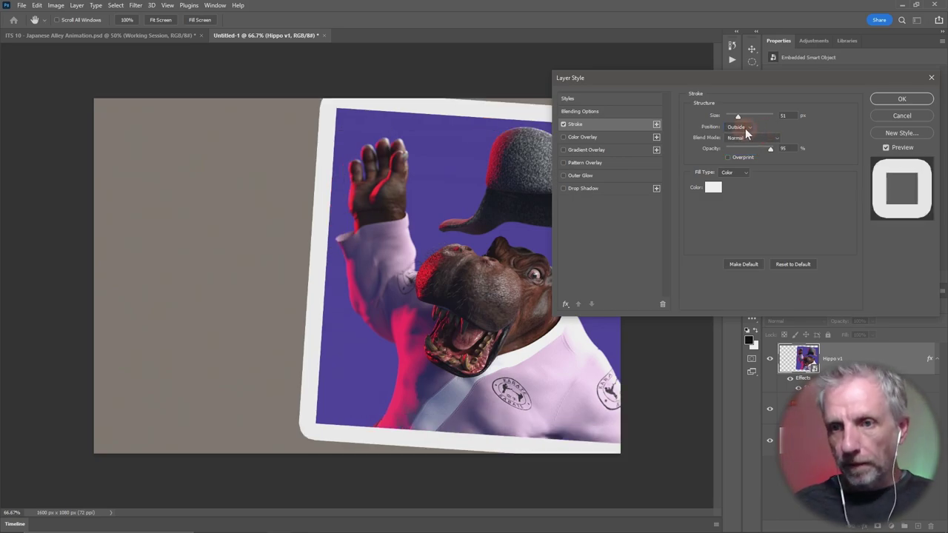
click(745, 128)
click(741, 153)
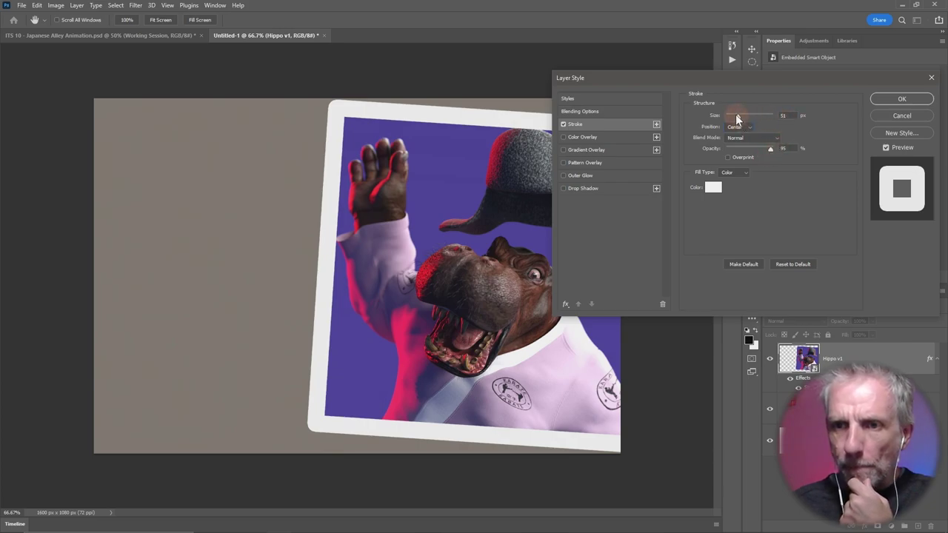
drag(735, 114, 733, 115)
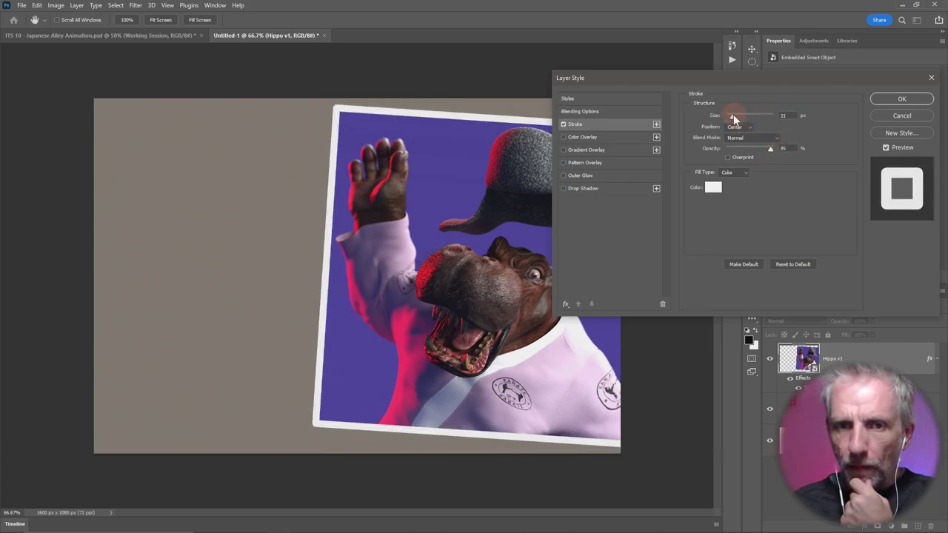
drag(733, 114, 732, 115)
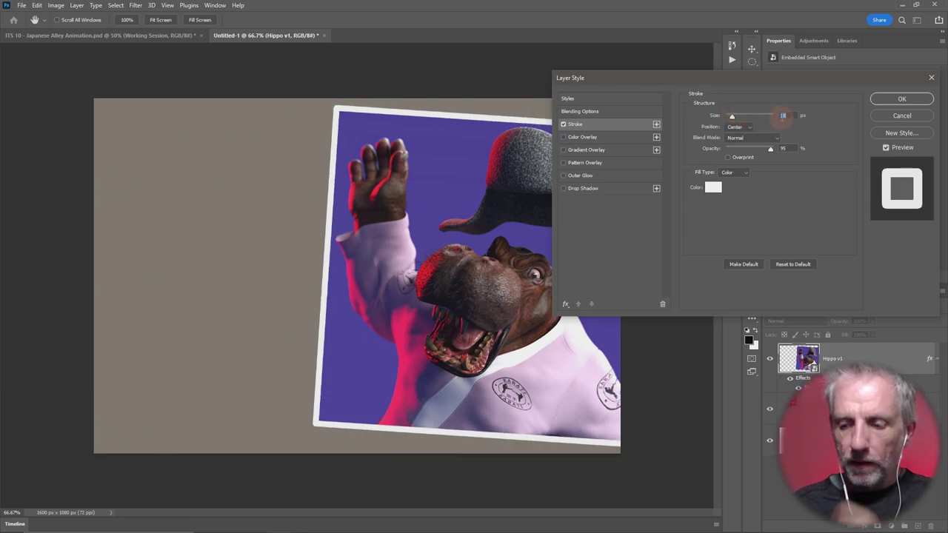
key(Return)
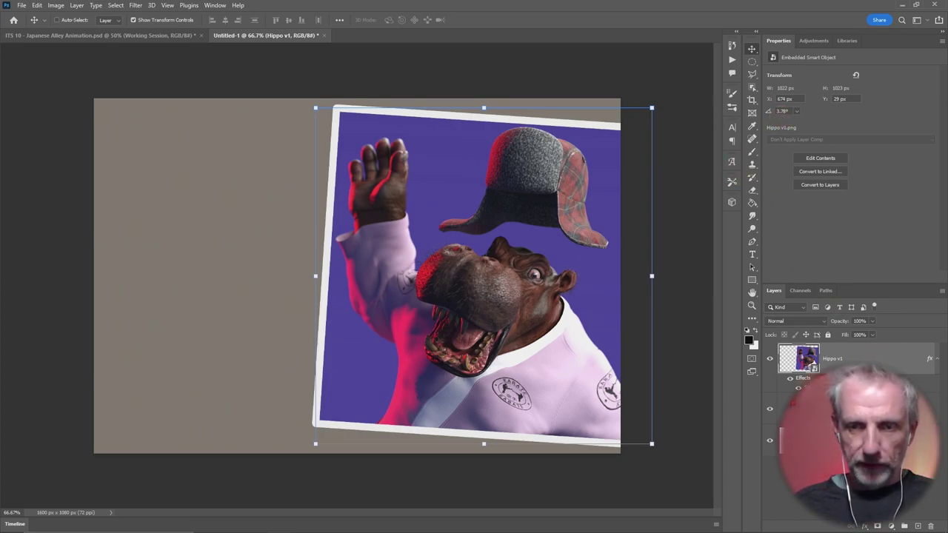
Add a drop shadow with distance 25, spread 25 and size 25.
double_click(798, 387)
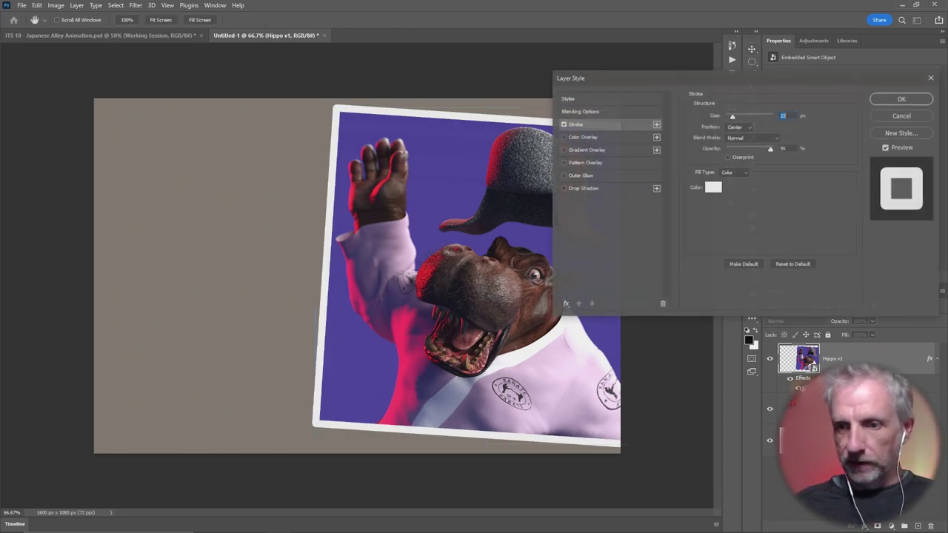
click(582, 189)
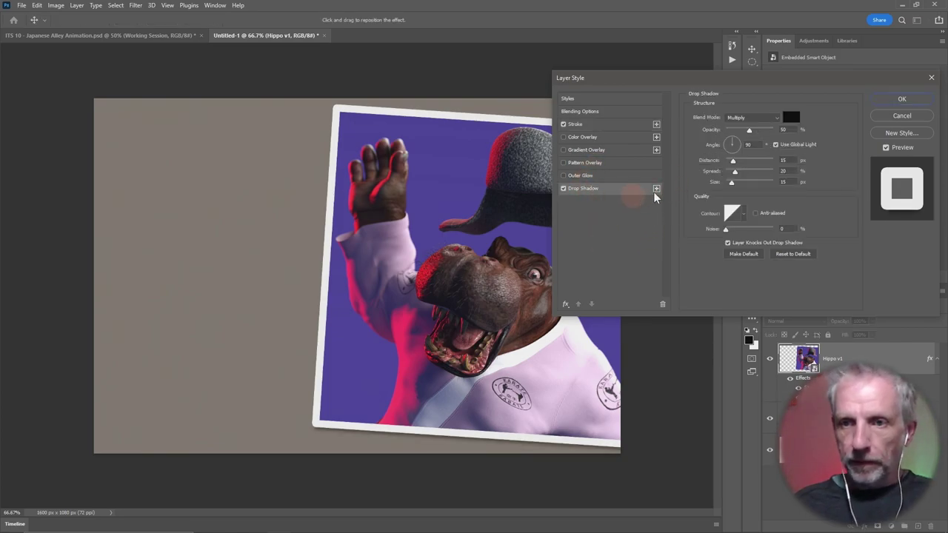
click(741, 171)
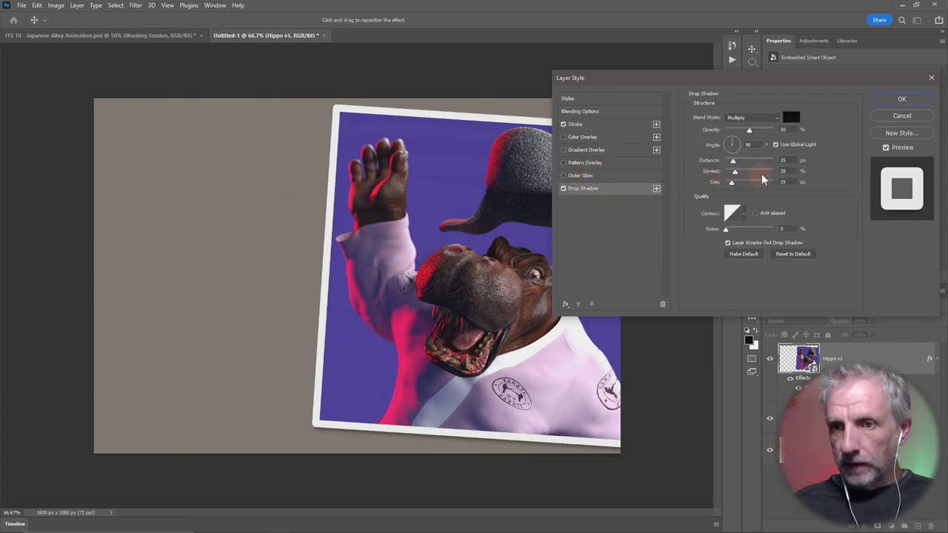
text(25)
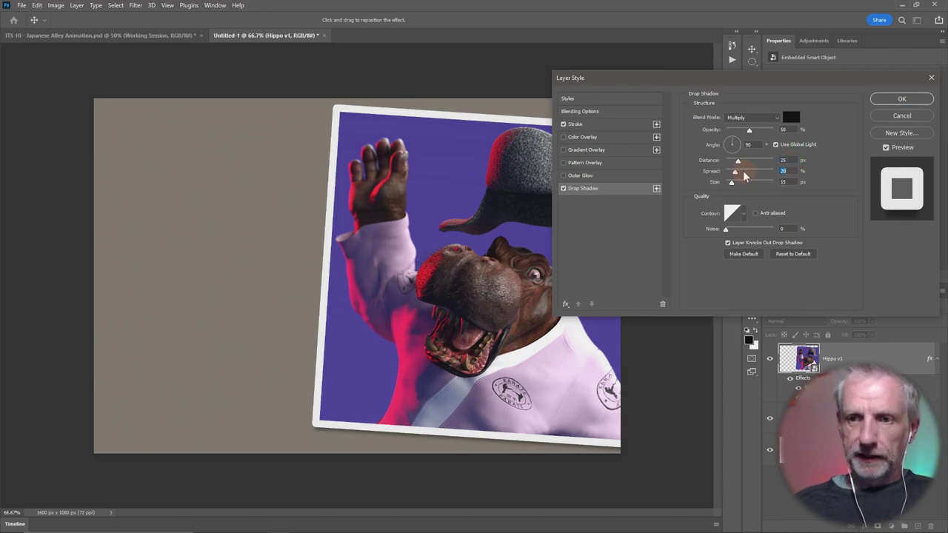
key(Tab)
text(1000)
key(Tab)
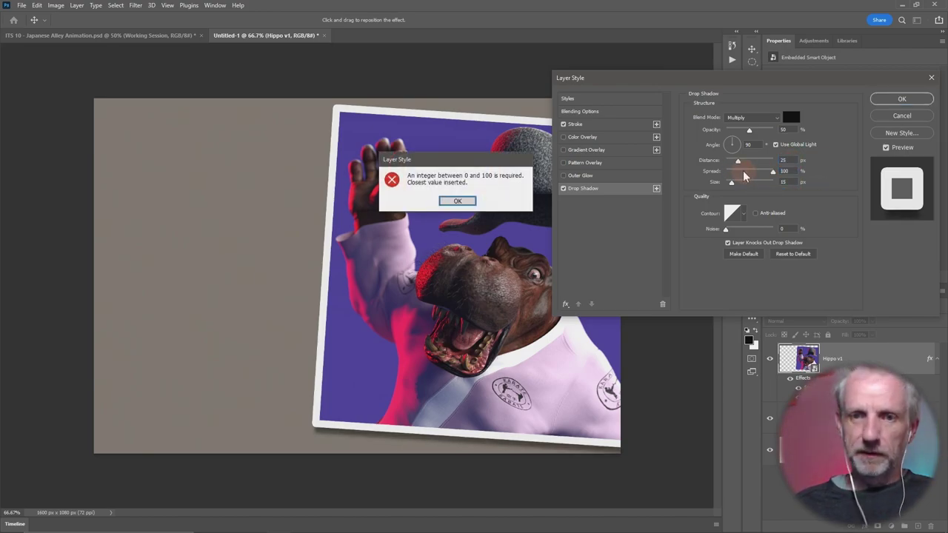
key(Return)
text(25)
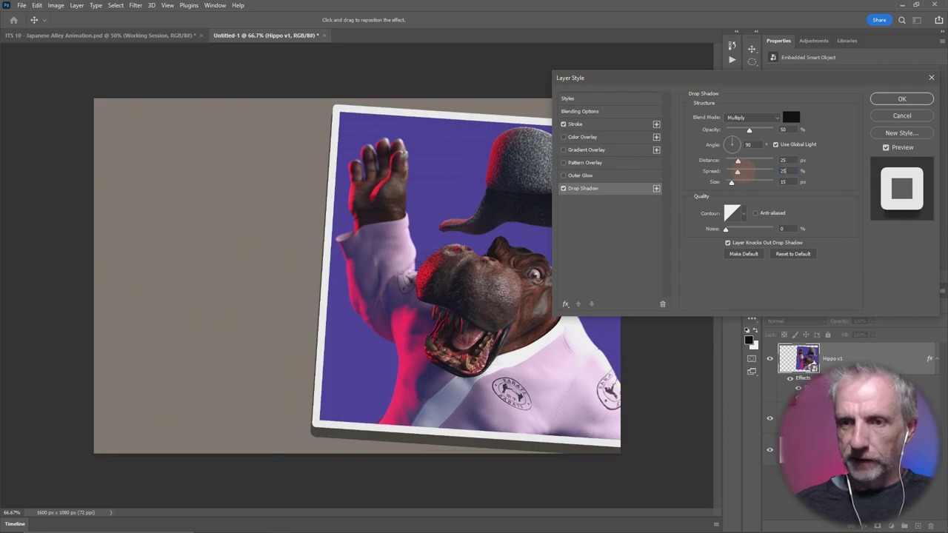
key(Tab)
text(25)
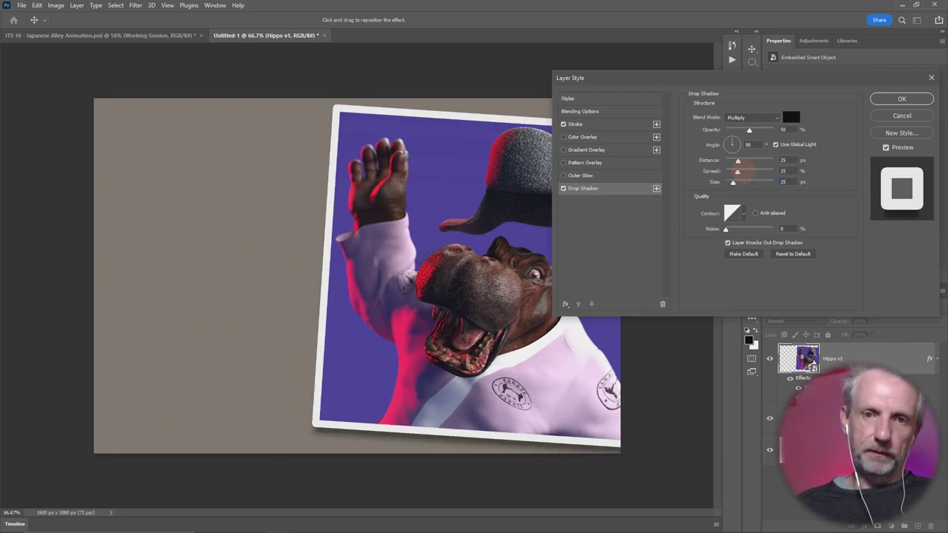
Adjust the drop shadow angle and apply the layer style.
click(751, 144)
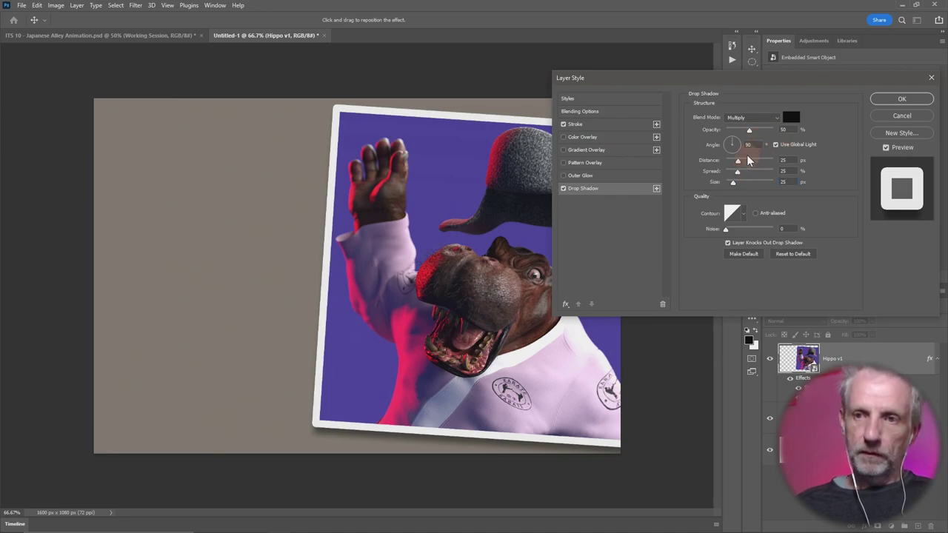
text(120)
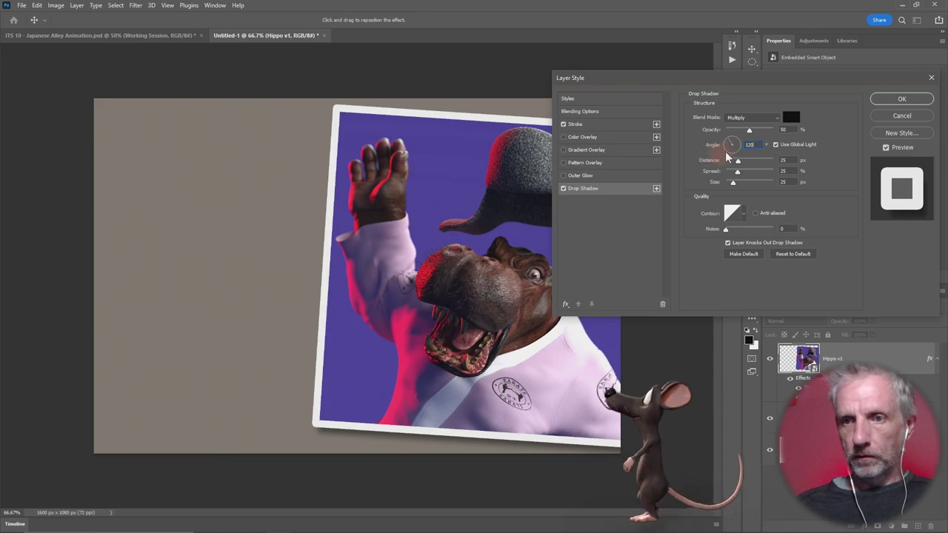
mouse_move(732, 146)
mouse_down()
mouse_move(750, 163)
mouse_move(722, 160)
mouse_move(755, 145)
mouse_up()
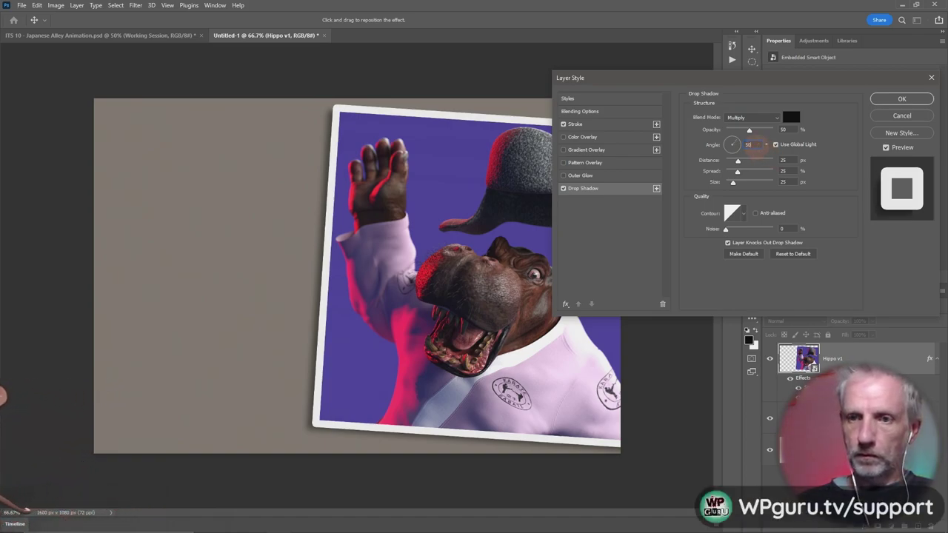
key(Return)
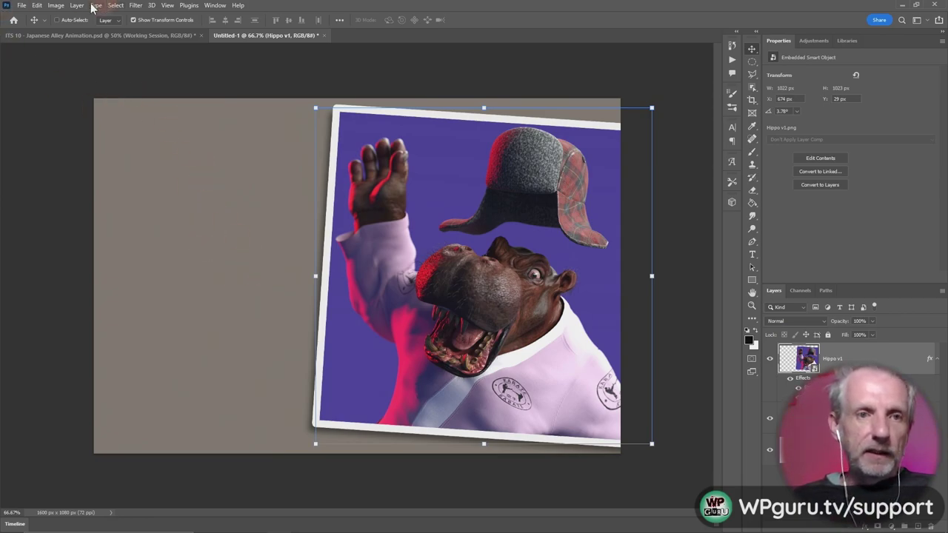
Enlarge the canvas to 150 percent width and height via Canvas Size.
click(56, 6)
click(116, 87)
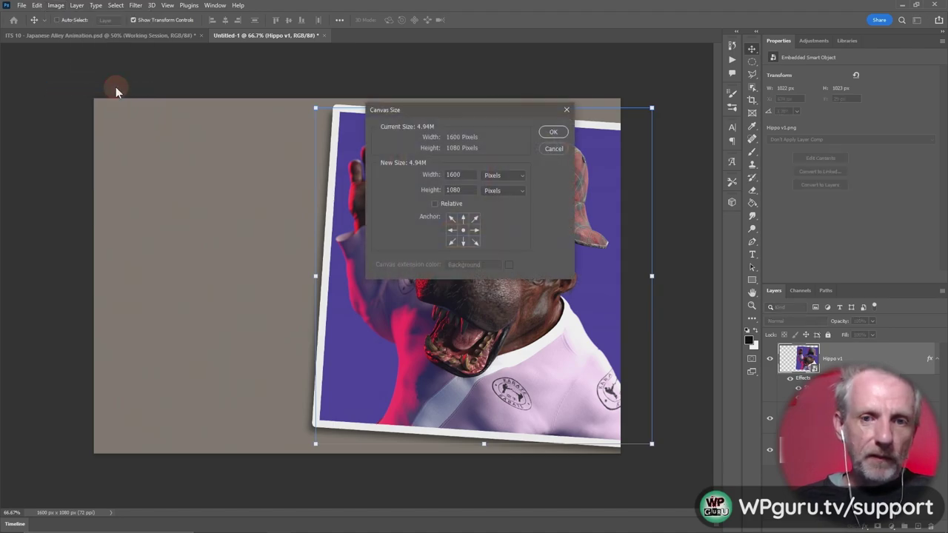
click(489, 175)
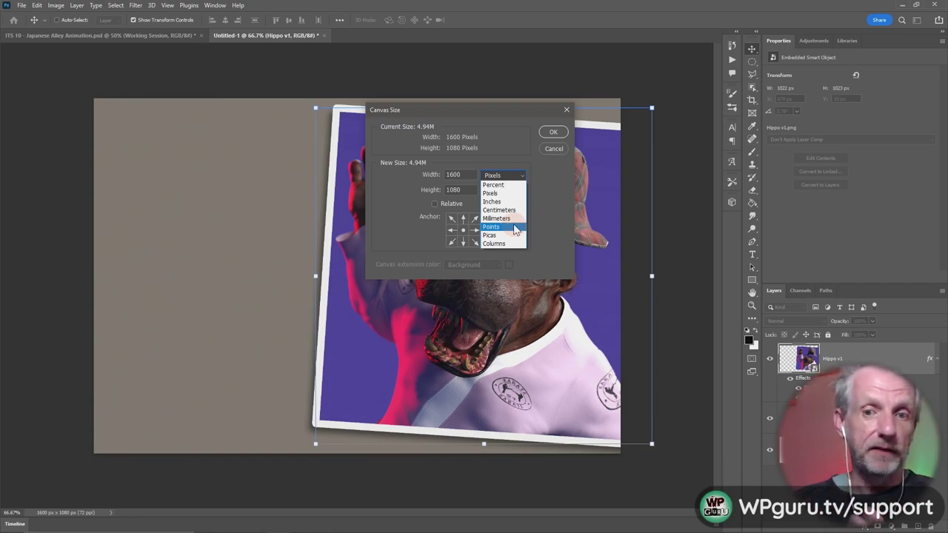
click(494, 185)
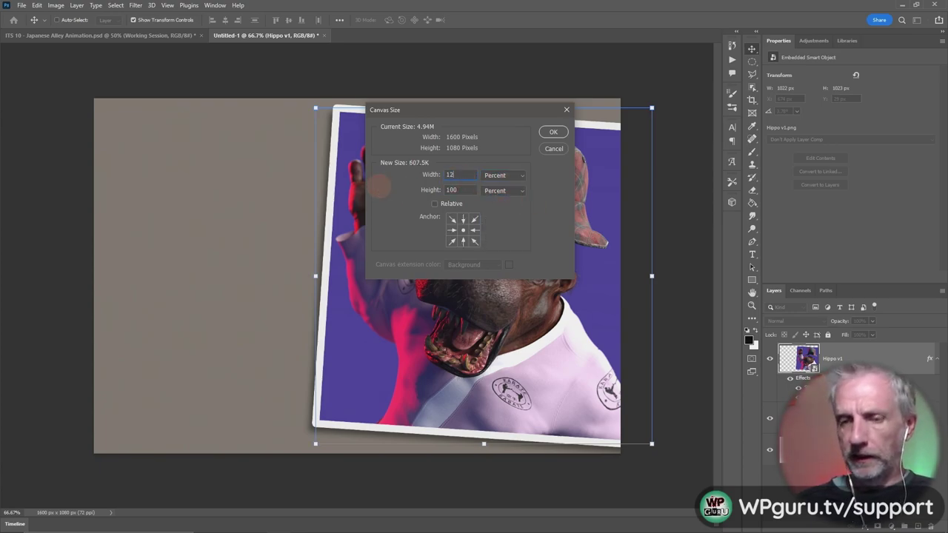
key(BackSpace)
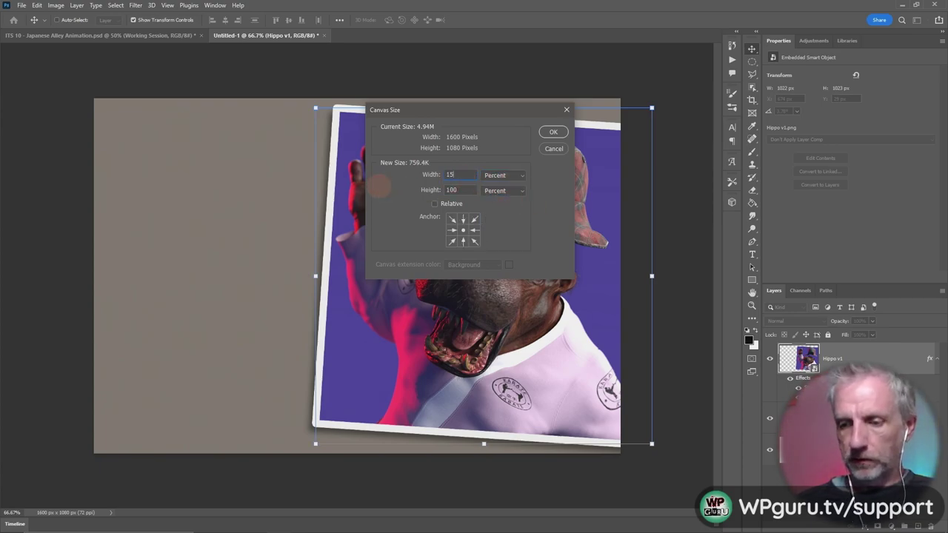
text(150)
key(Return)
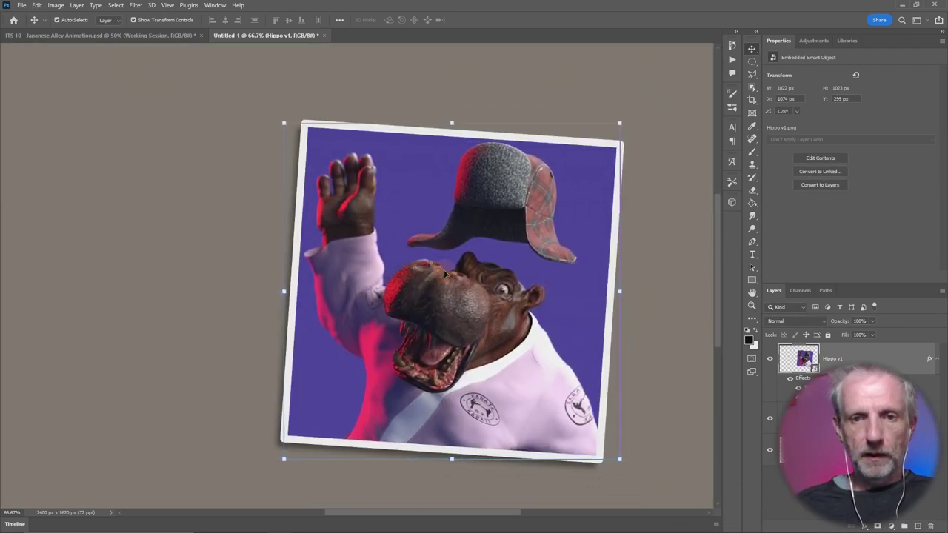
Fit the enlarged canvas on screen and switch to the DAZ Studio alley scene.
key(ctrl+0)
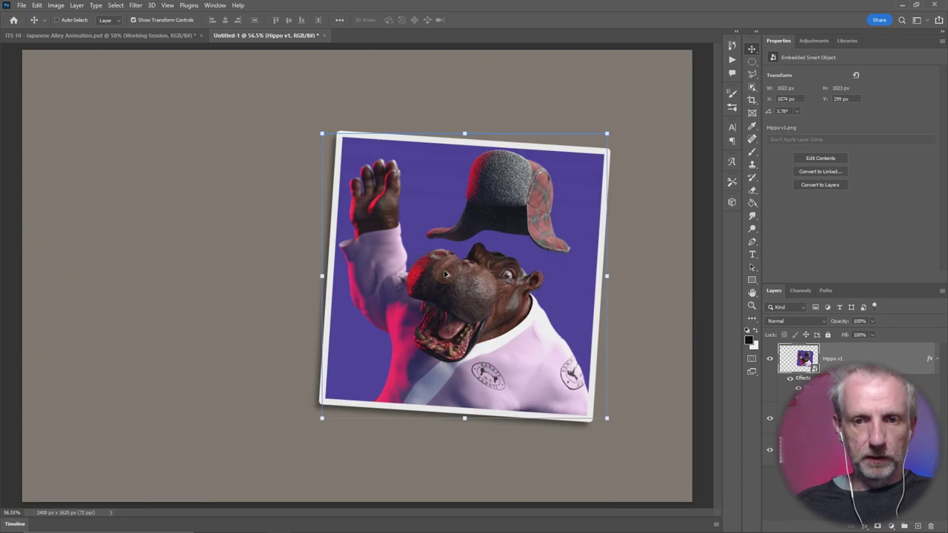
alt+scroll(445, 274, down, 3)
alt+scroll(448, 278, up, 1)
alt+scroll(454, 284, up, 1)
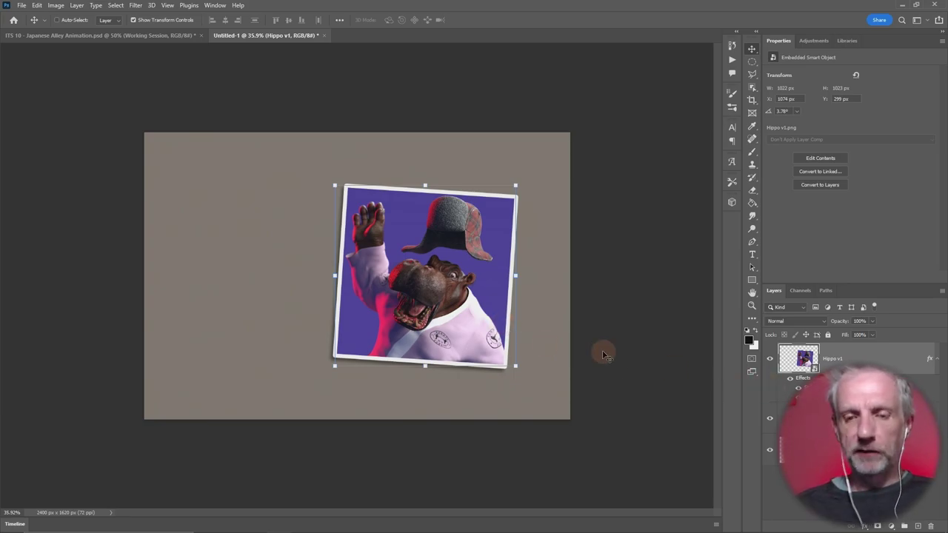
key(alt+Tab)
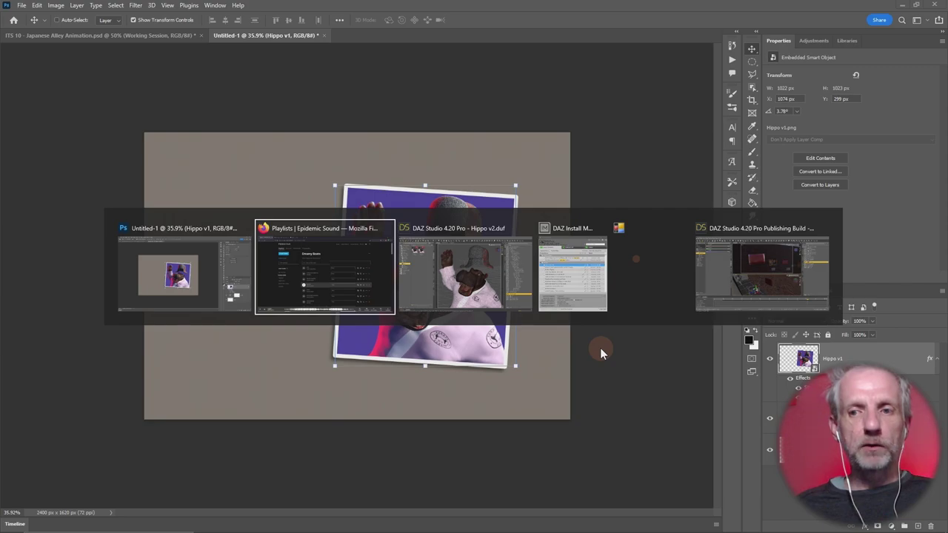
key(alt+Tab)
key(alt+Tab)
key(alt+Tab)
key(alt+Tab)
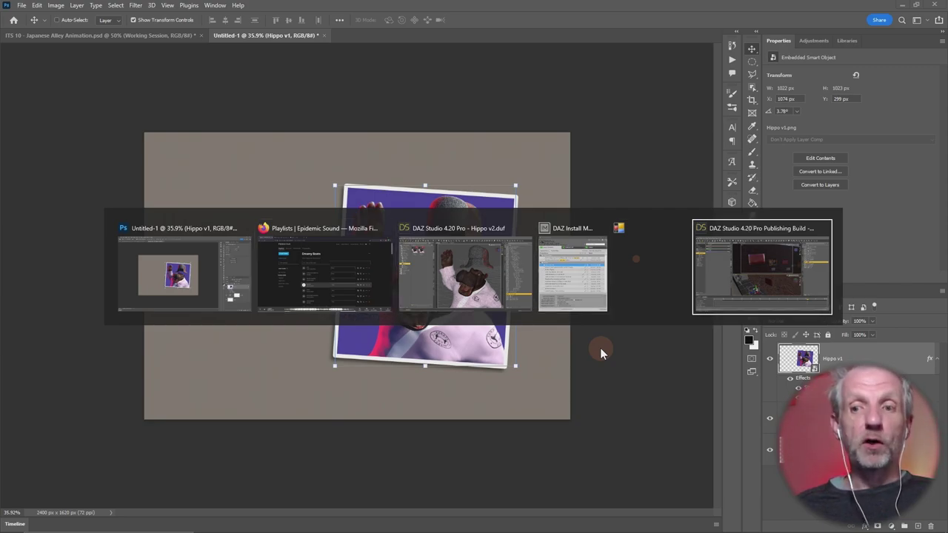
key(Escape)
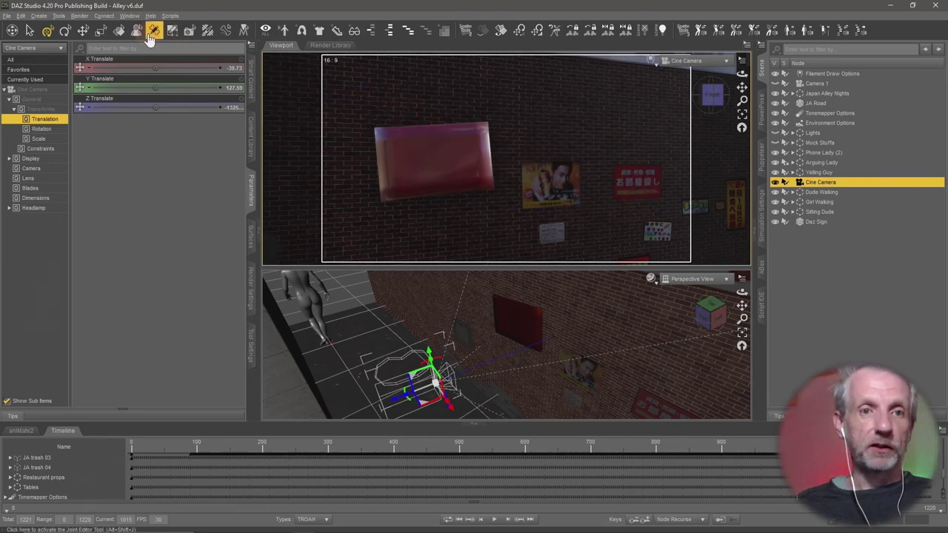
Select the B 10 wall signs' surface and show JA_Decals_03's Base properties in the Surfaces editor.
click(118, 31)
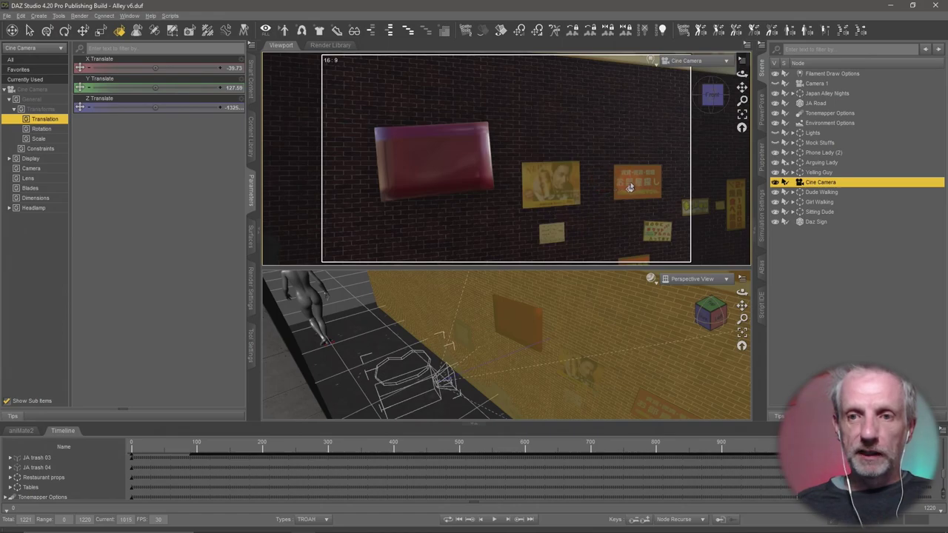
click(628, 188)
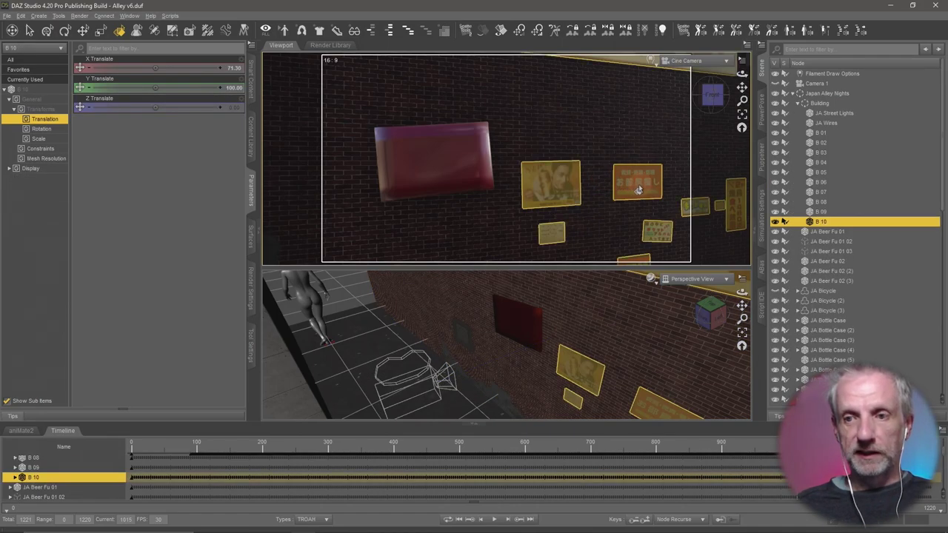
click(251, 241)
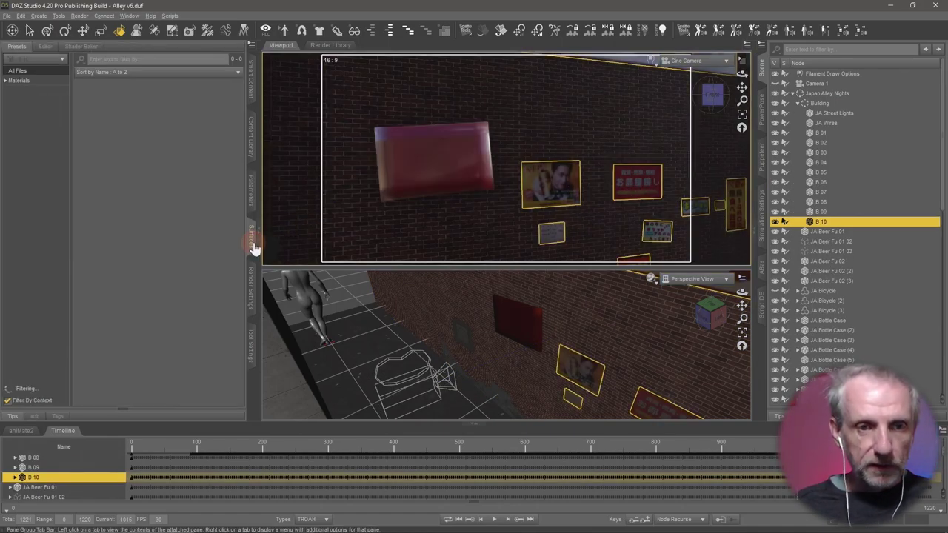
click(46, 46)
click(43, 147)
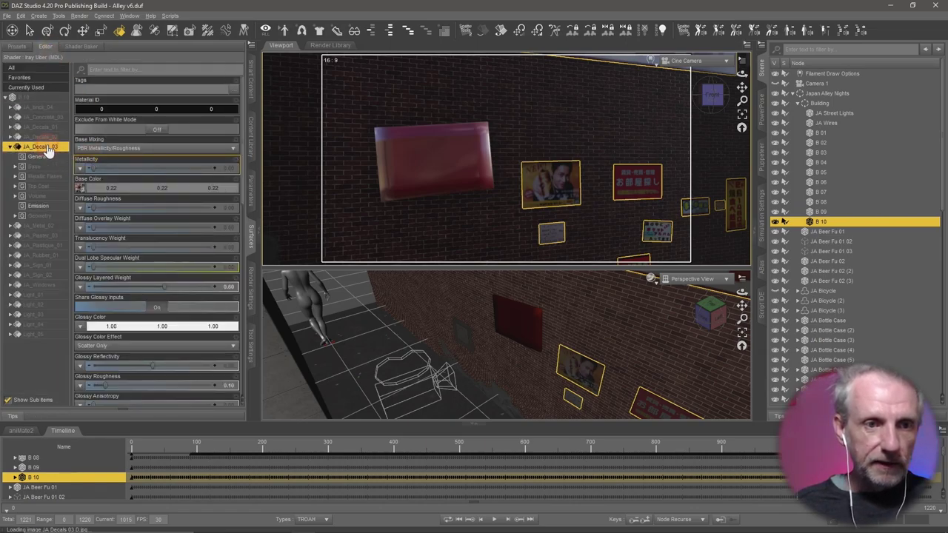
click(47, 169)
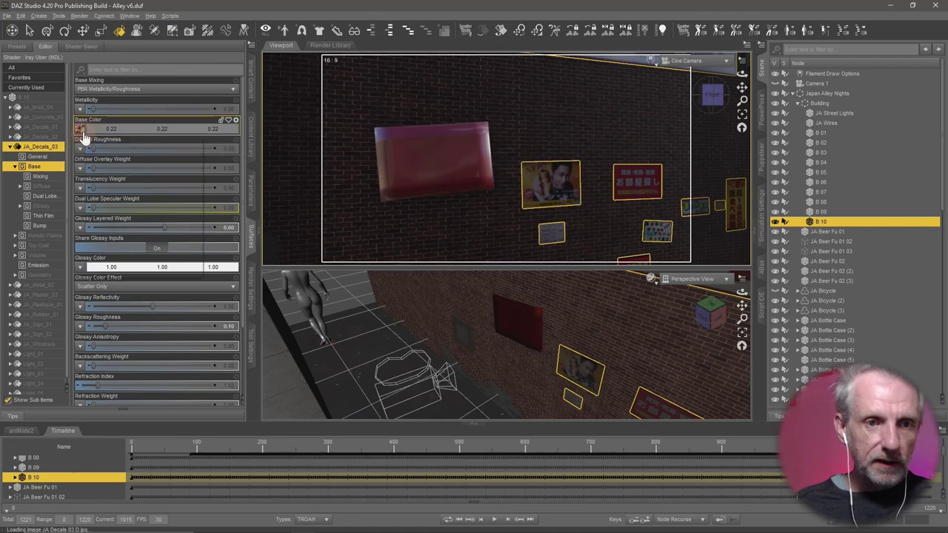
mouse_move(80, 130)
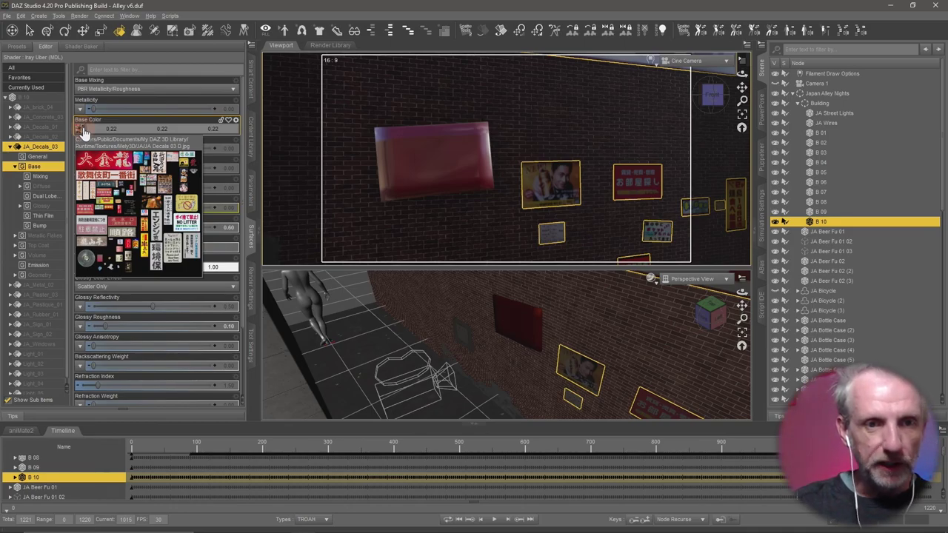
Close the decal texture sheet preview and switch back to Photoshop.
click(84, 132)
key(alt+Tab)
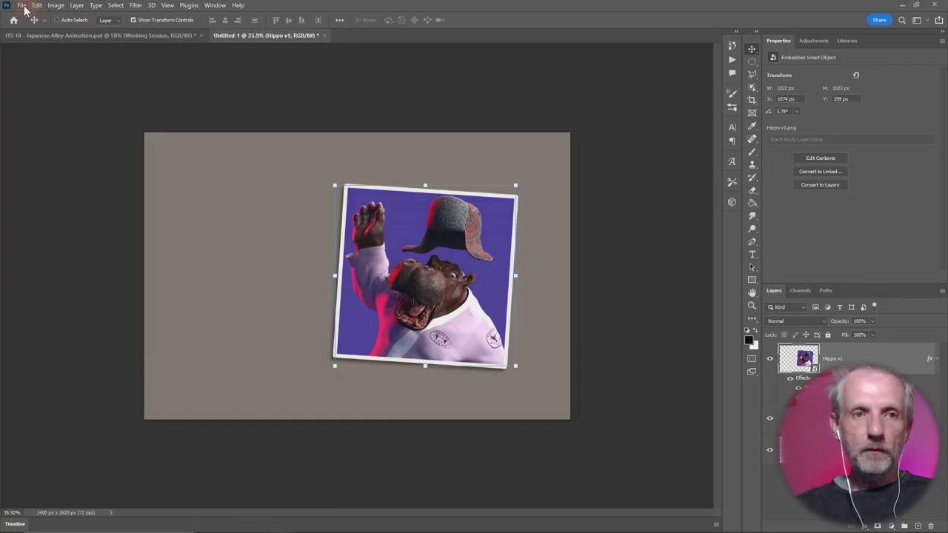
click(22, 5)
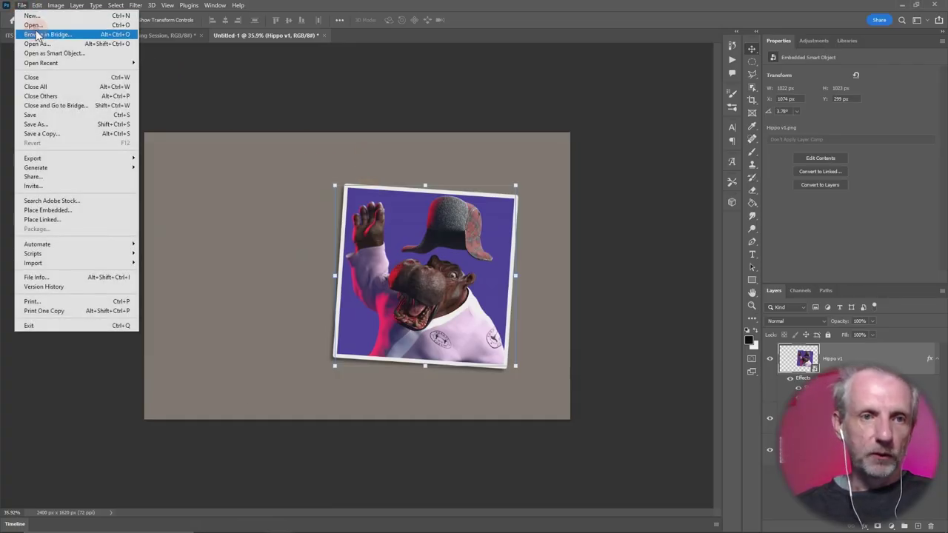
In the Open dialog, browse to Public Documents > My DAZ 3D Library > Runtime > Textures.
click(32, 25)
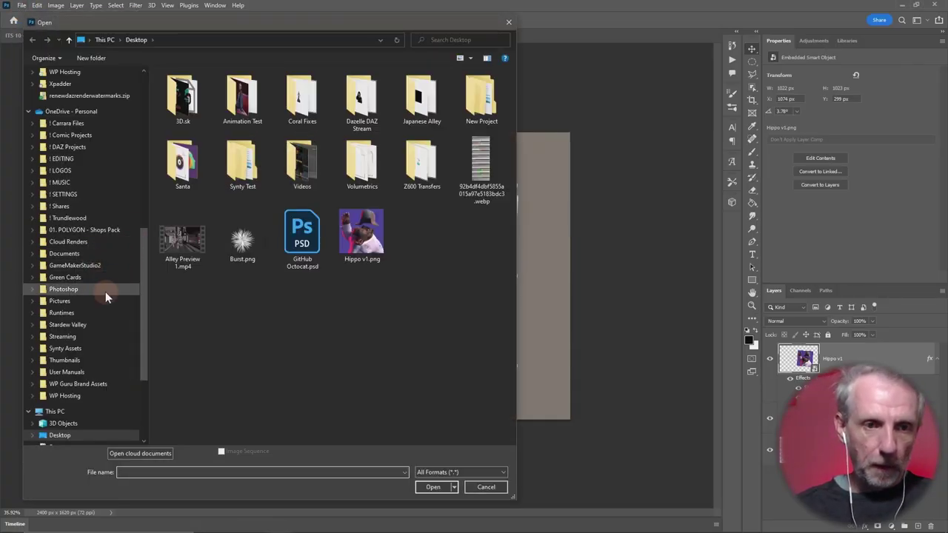
scroll(105, 292, down, 2)
scroll(106, 292, down, 1)
scroll(105, 291, down, 2)
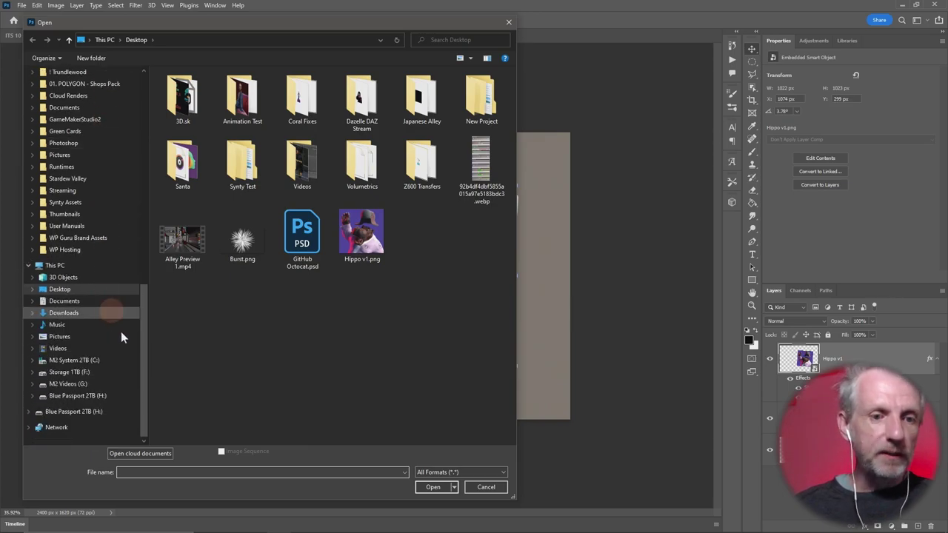
click(103, 361)
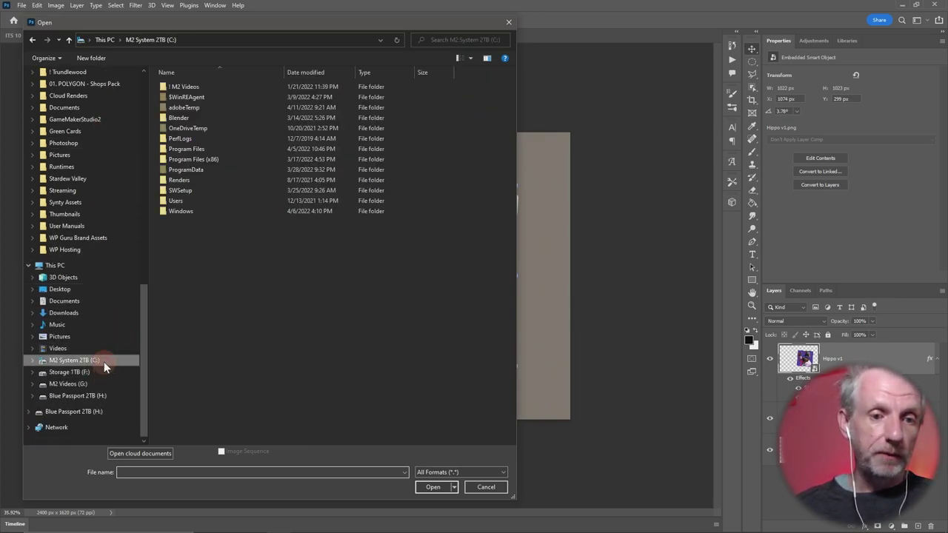
double_click(201, 200)
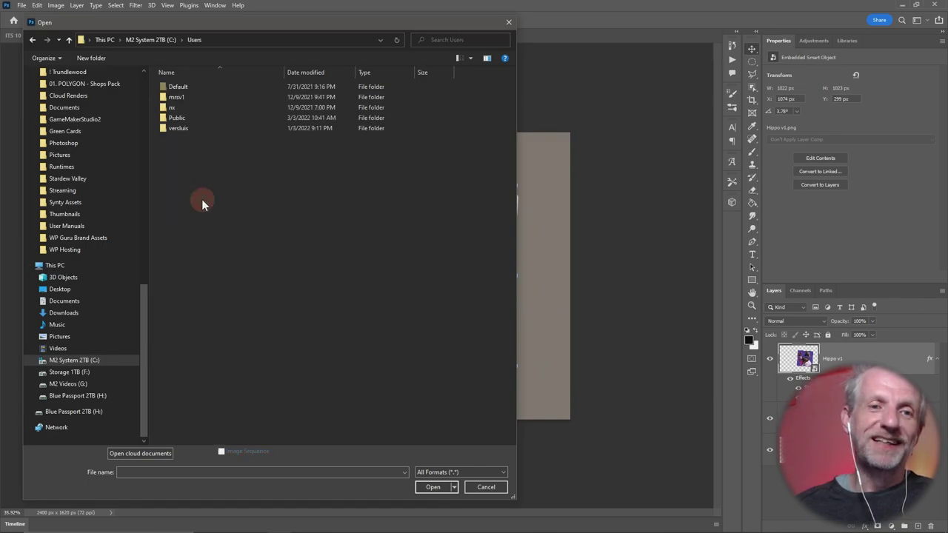
double_click(205, 122)
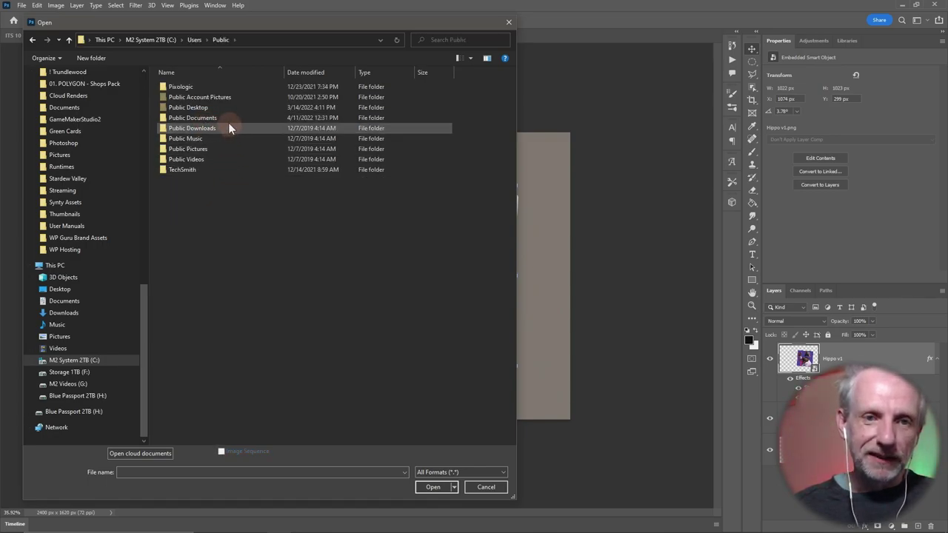
double_click(228, 121)
double_click(212, 126)
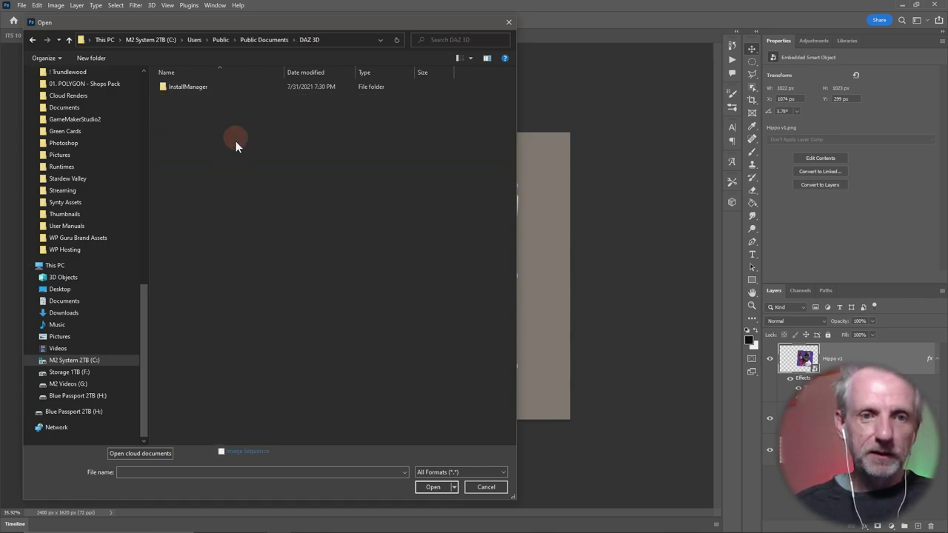
click(209, 89)
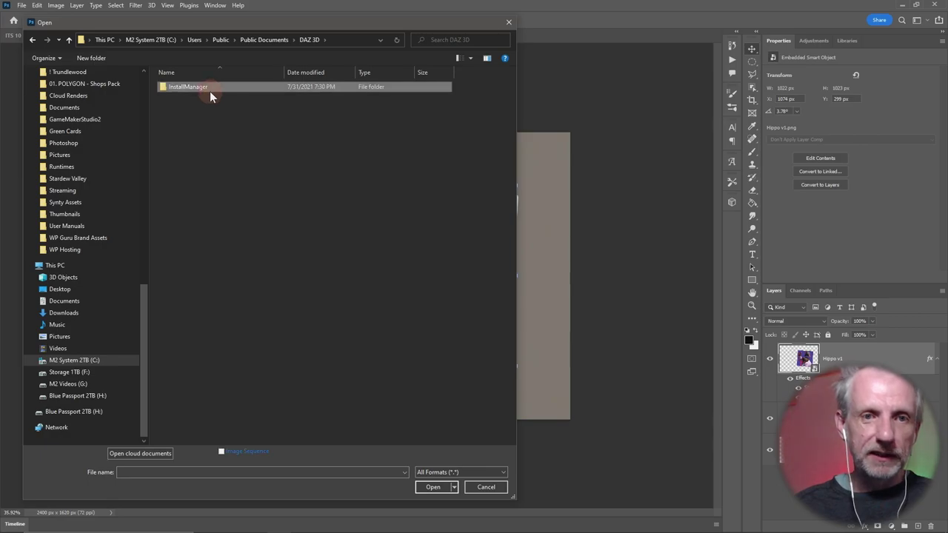
click(68, 41)
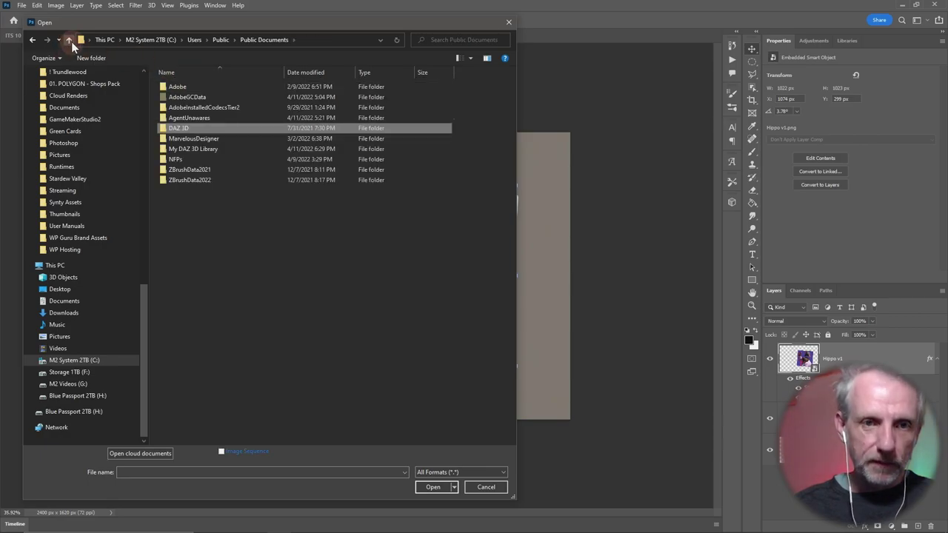
double_click(223, 147)
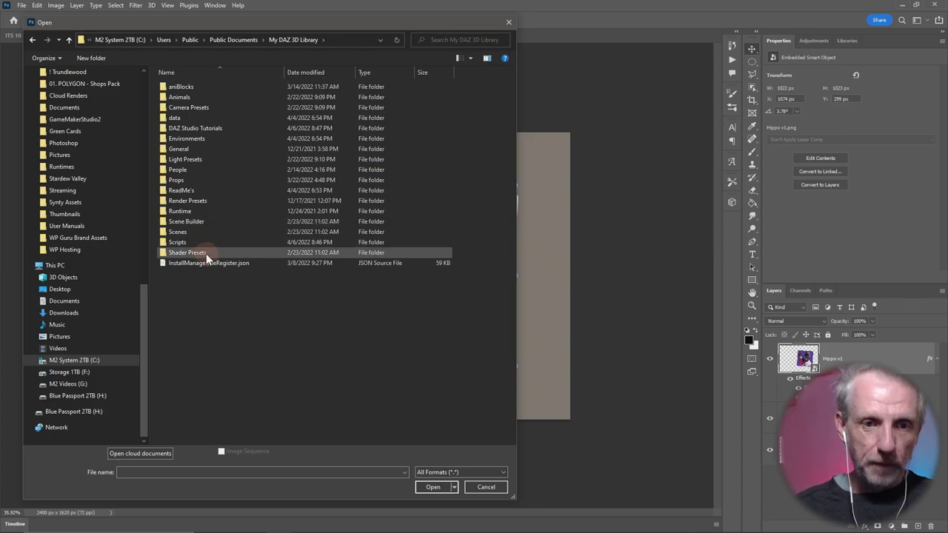
click(208, 213)
double_click(208, 211)
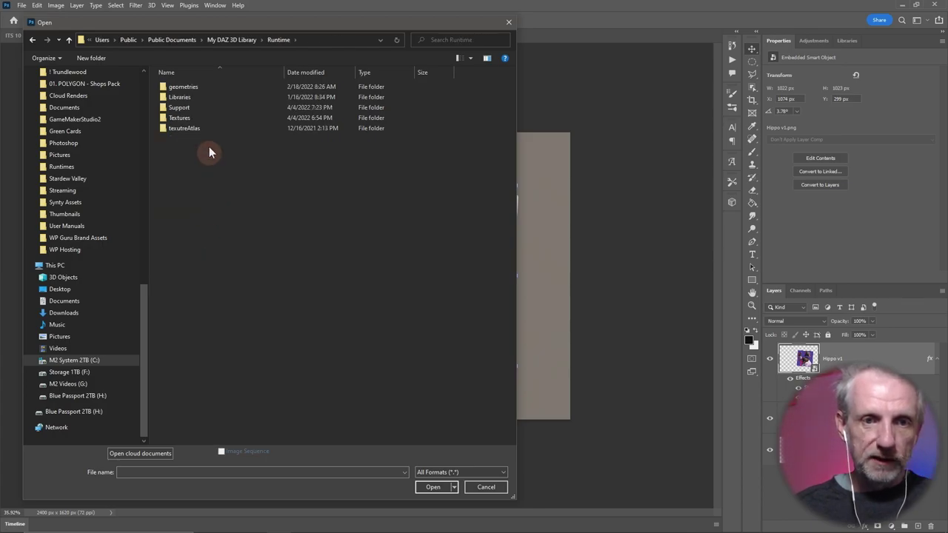
double_click(197, 117)
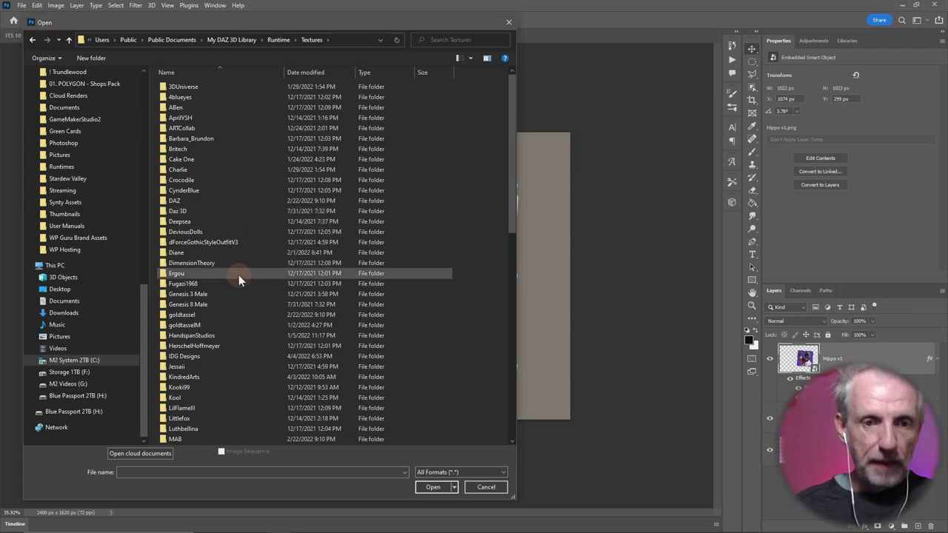
Open JA Decals 03 D.jpg and JA Decals 04 D.jpg from the Mely3D JA folder.
scroll(238, 275, down, 5)
scroll(239, 274, down, 1)
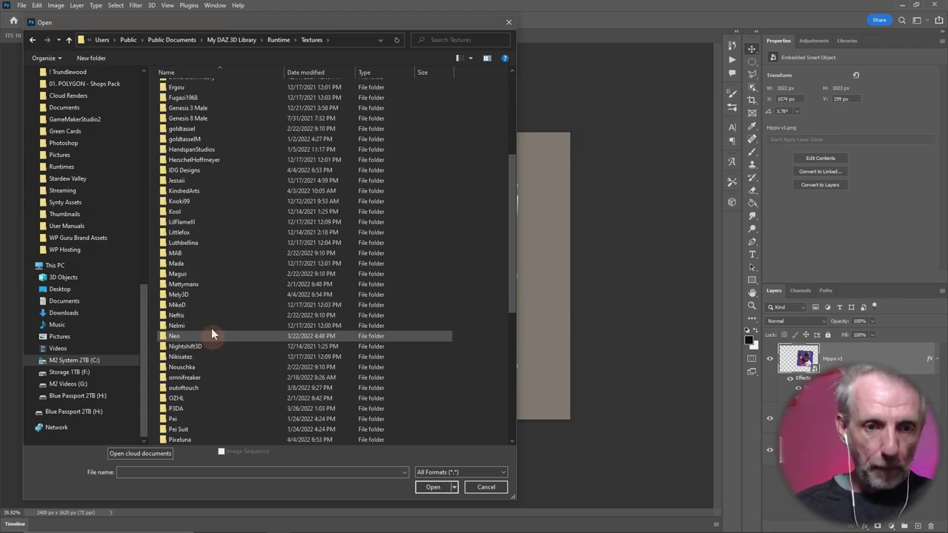
double_click(210, 295)
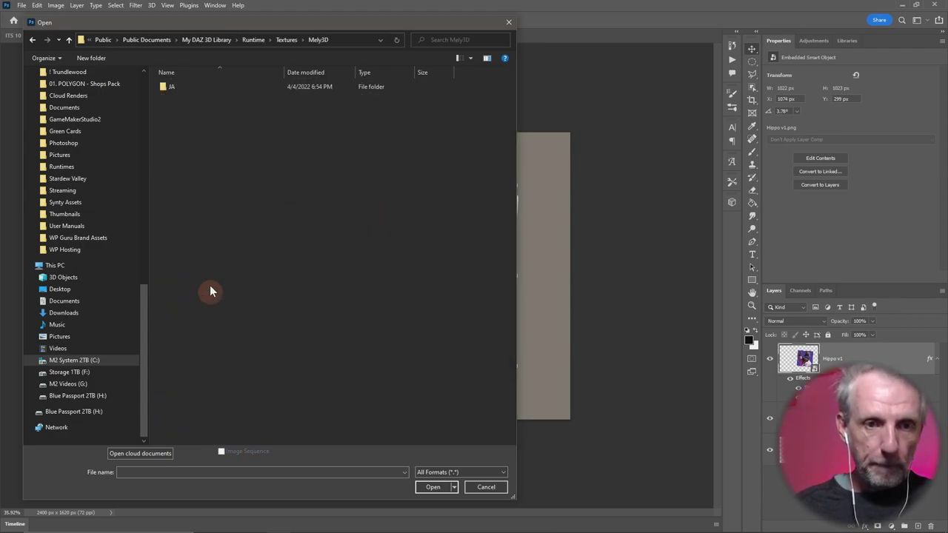
double_click(189, 88)
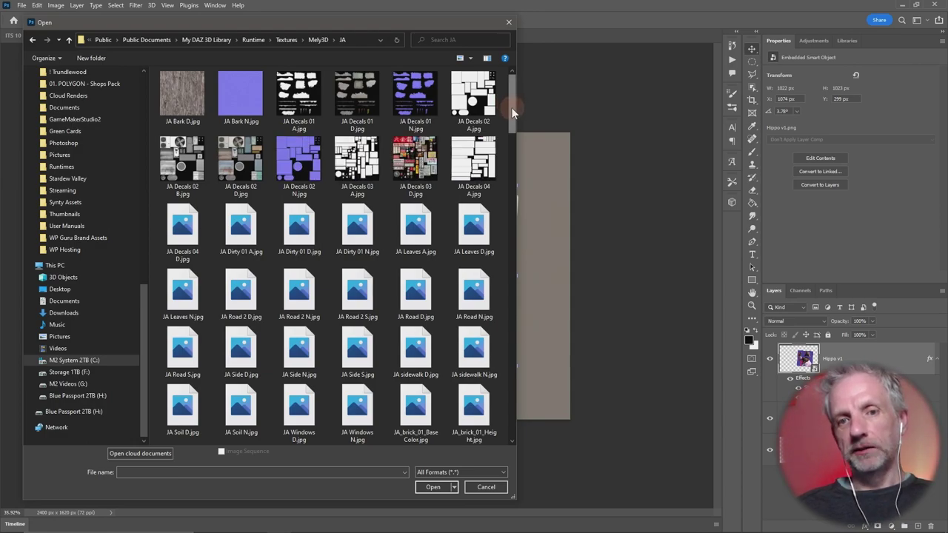
click(415, 159)
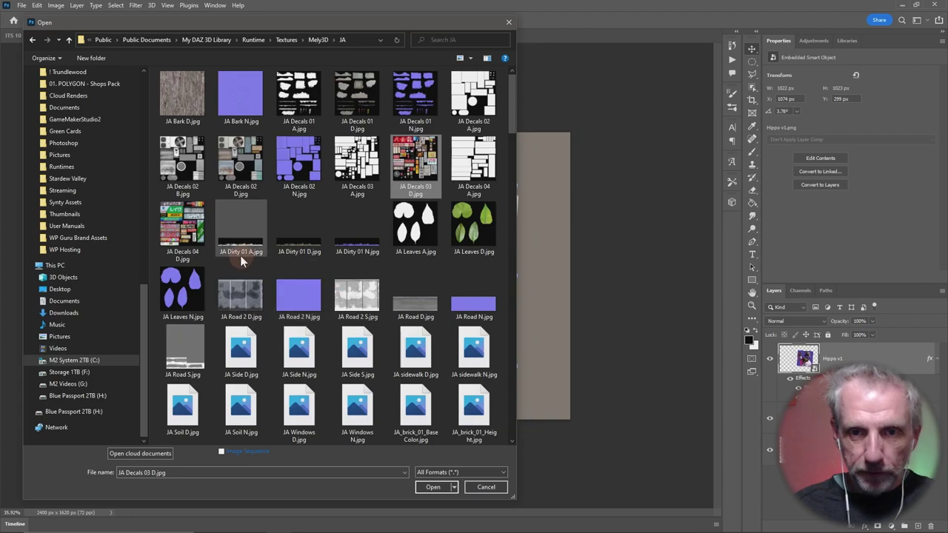
ctrl+click(182, 226)
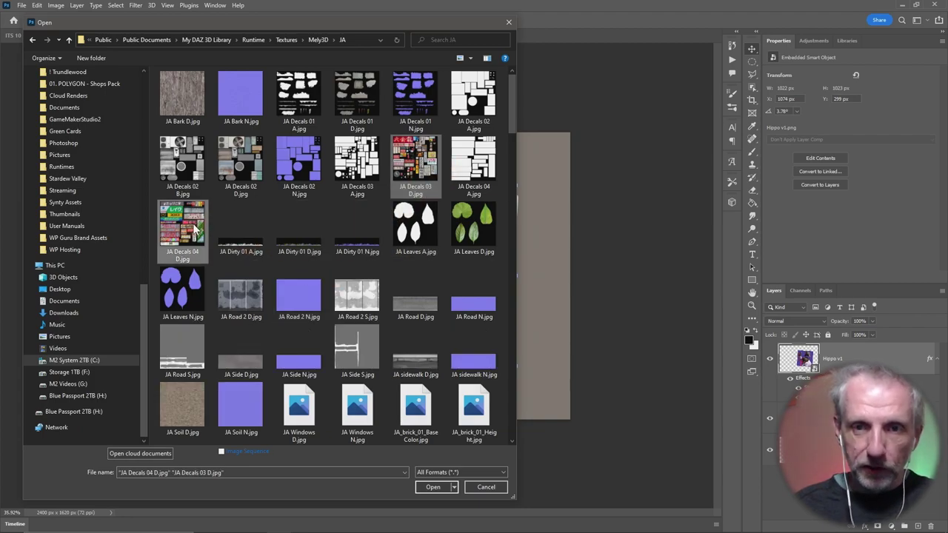
click(434, 487)
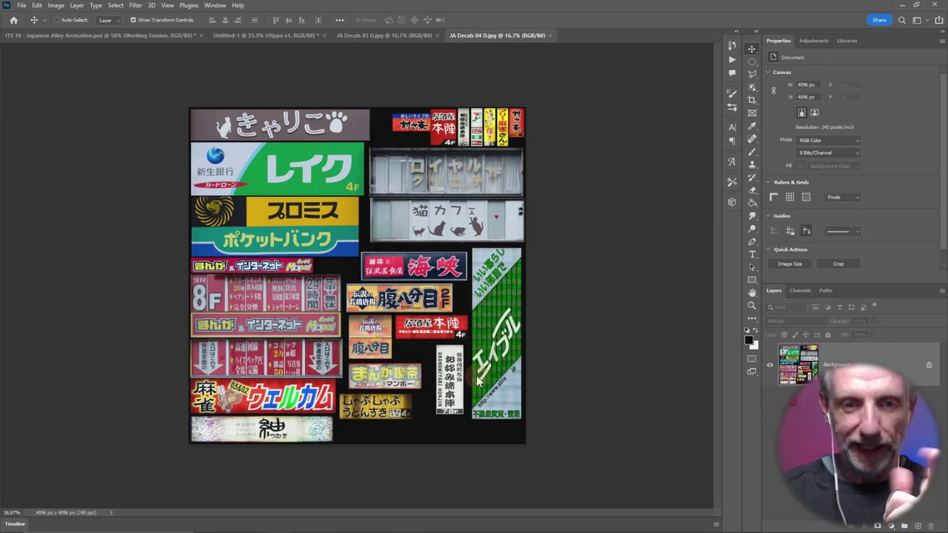
Switch to JA Decals 03 D.jpg and zoom in on the 'Please don't show them any food' sign.
click(391, 37)
alt+scroll(453, 271, up, 4)
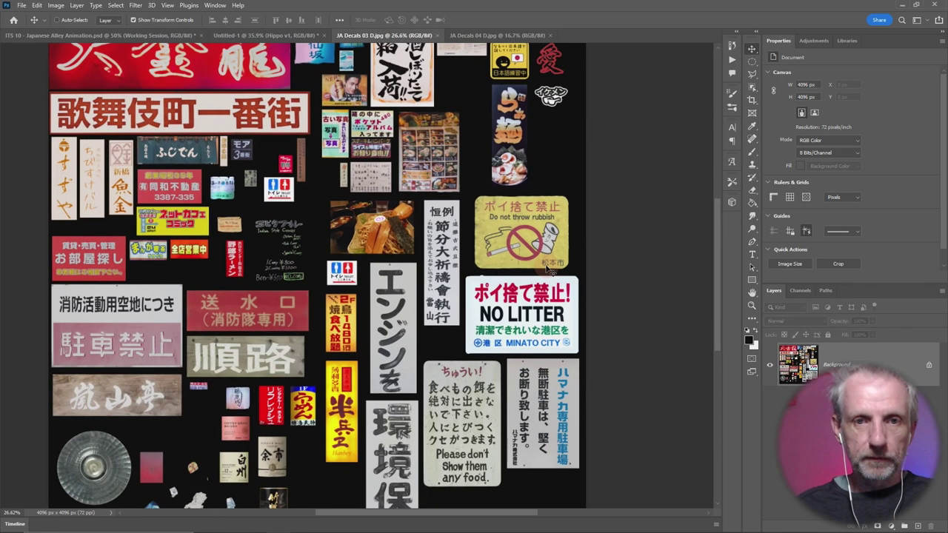
mouse_move(383, 268)
mouse_down()
mouse_move(434, 210)
mouse_move(451, 149)
mouse_move(447, 171)
mouse_up()
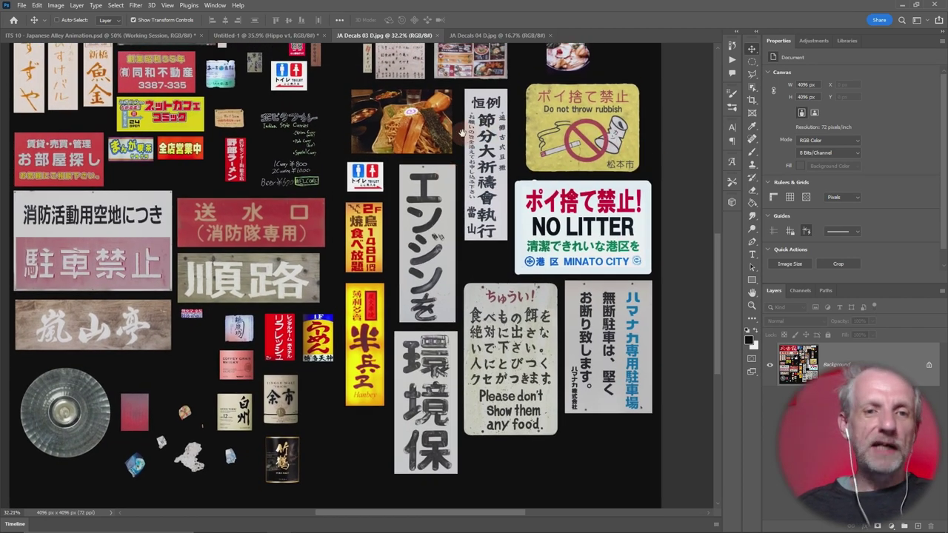
mouse_move(461, 133)
mouse_down()
mouse_move(496, 137)
mouse_move(494, 145)
mouse_up()
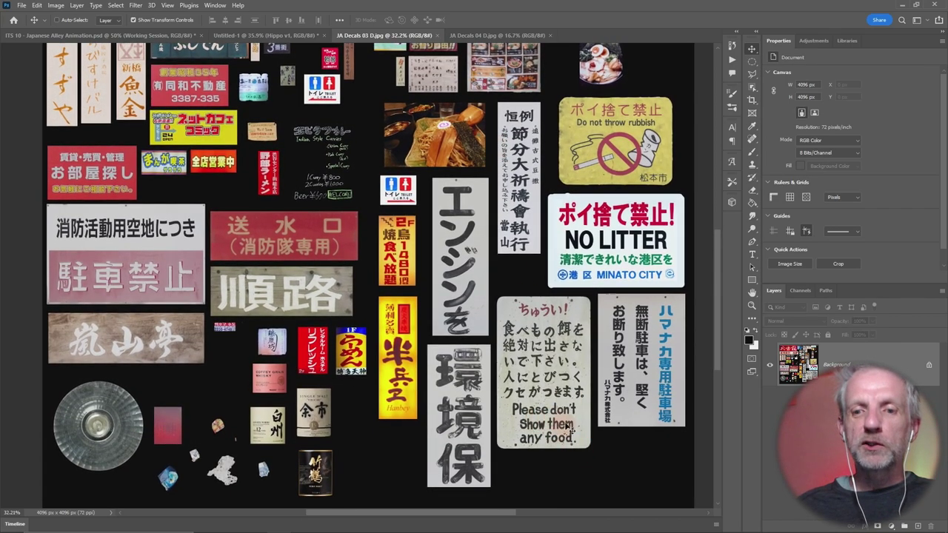
alt+scroll(570, 429, down, 2)
alt+scroll(574, 423, up, 3)
alt+scroll(579, 412, up, 2)
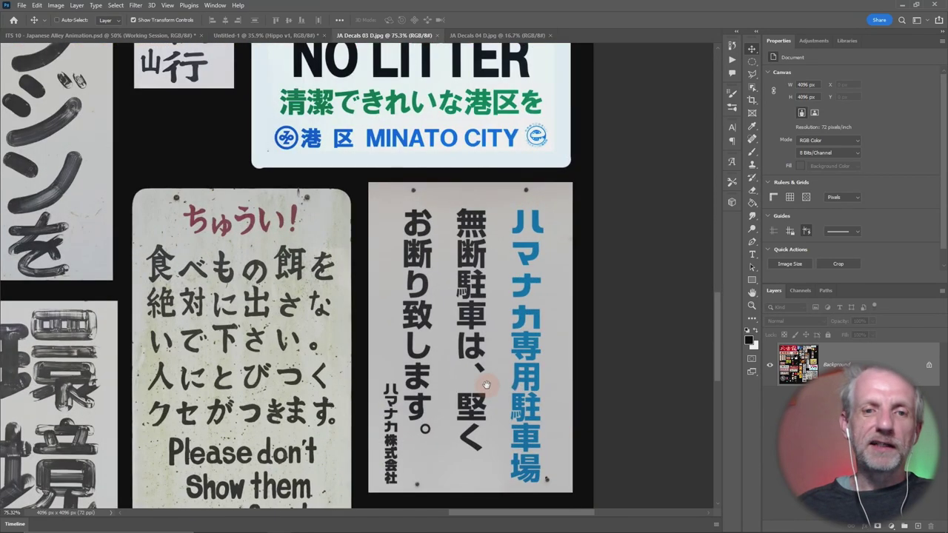
mouse_move(485, 384)
mouse_down()
mouse_move(485, 277)
mouse_move(562, 283)
mouse_up()
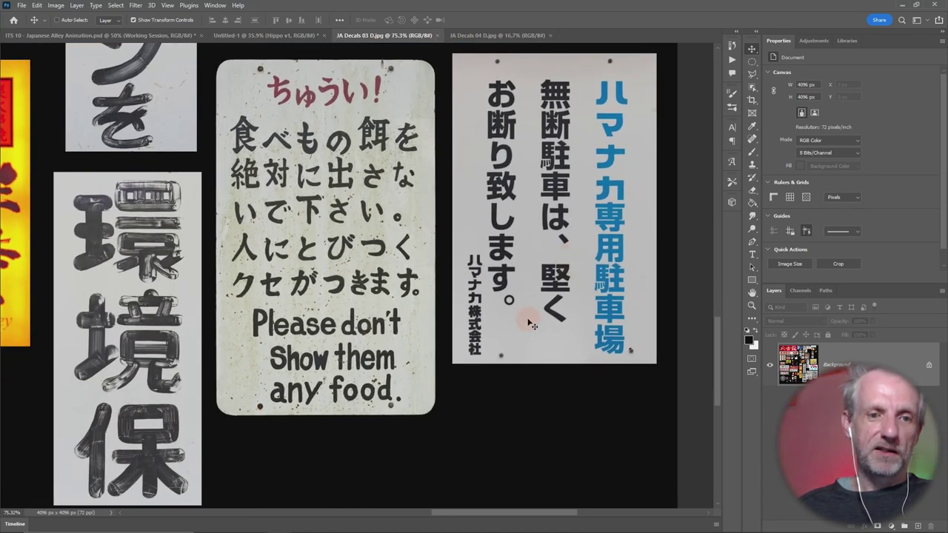
drag(527, 318, 561, 284)
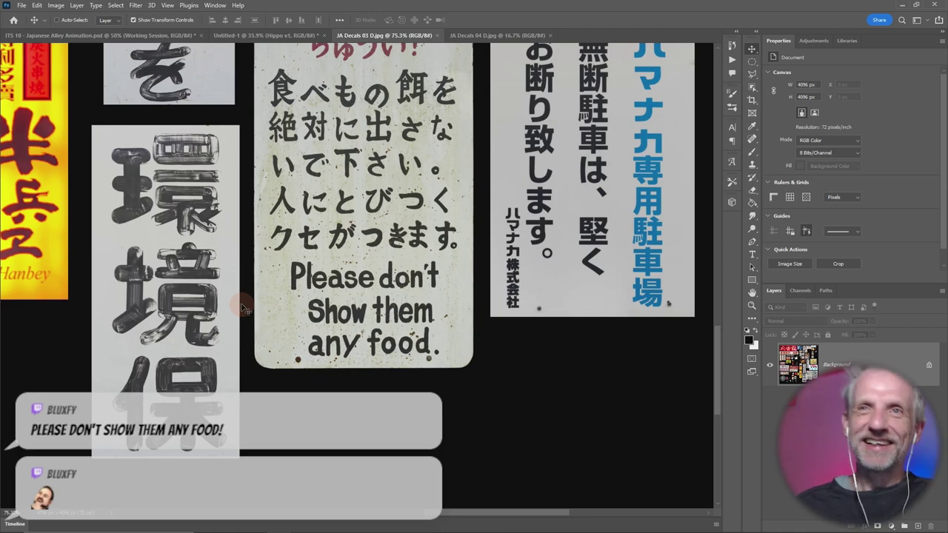
Pan across the whisky labels, 嵐山亭, 駐車禁止 and 消防活動用空地 signs, then adjust the zoom.
mouse_move(261, 261)
mouse_down()
mouse_move(482, 318)
mouse_move(731, 320)
mouse_move(806, 228)
mouse_up()
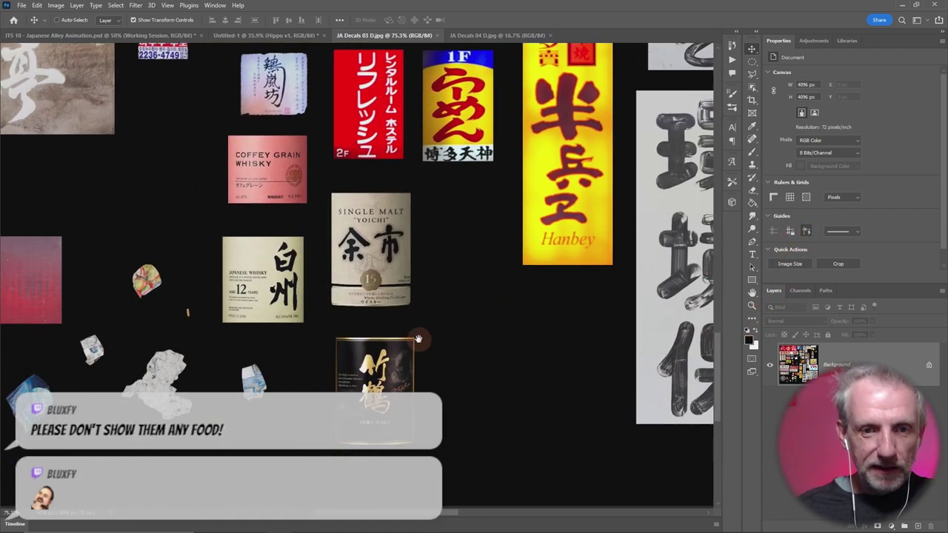
mouse_move(408, 338)
mouse_down()
mouse_move(514, 318)
mouse_move(629, 322)
mouse_up()
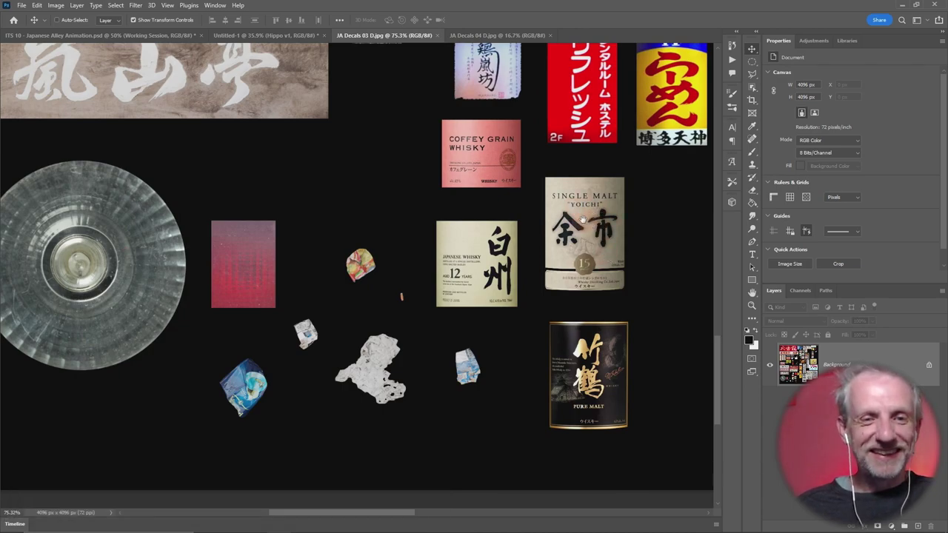
drag(583, 220, 635, 303)
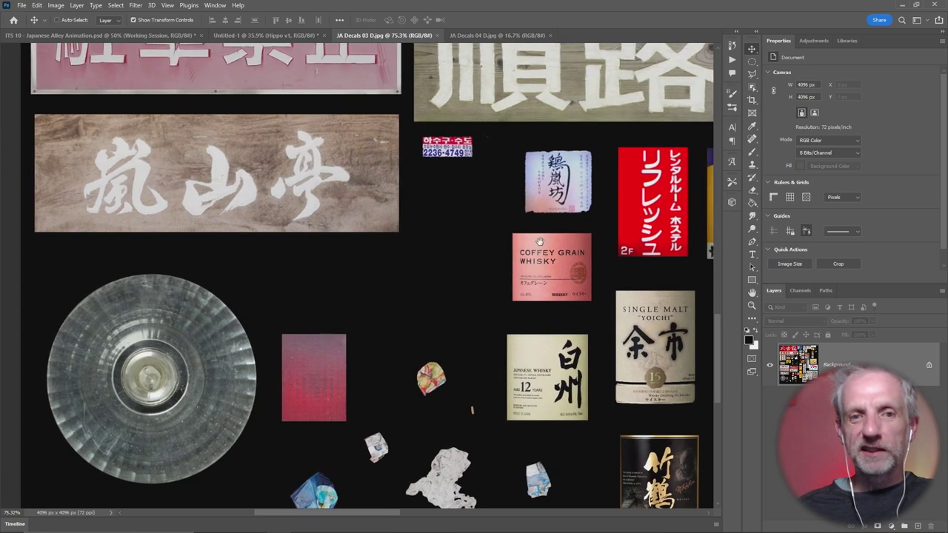
drag(492, 225, 573, 345)
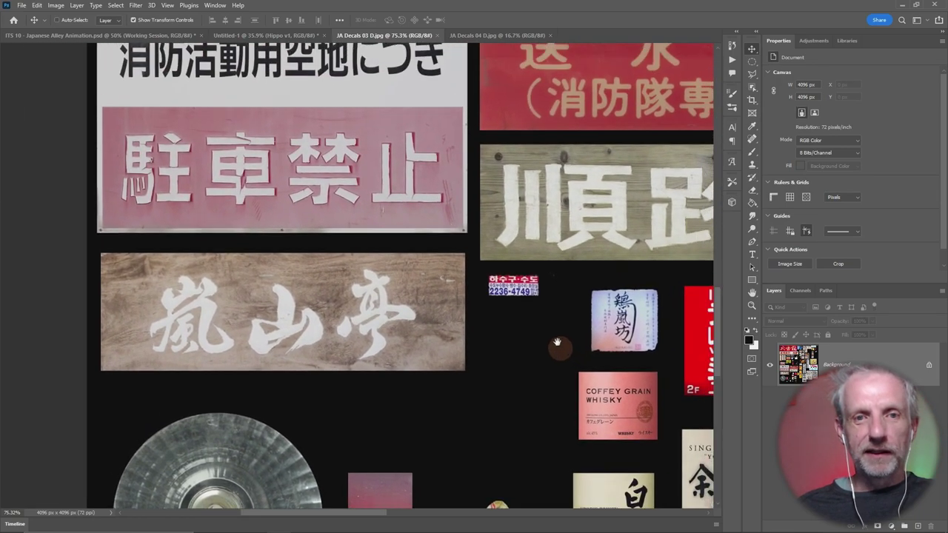
drag(540, 315, 529, 451)
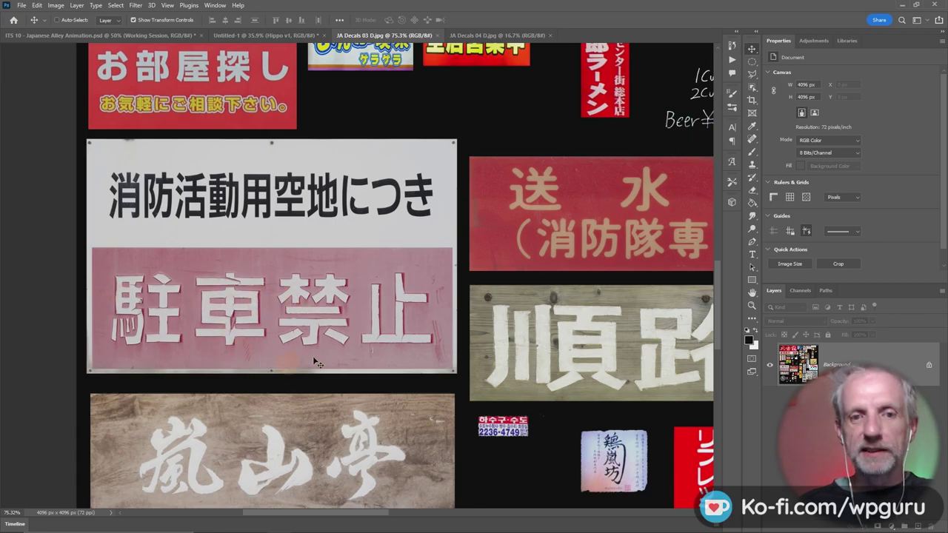
scroll(326, 363, up, 2)
scroll(333, 397, up, 3)
scroll(337, 411, up, 4)
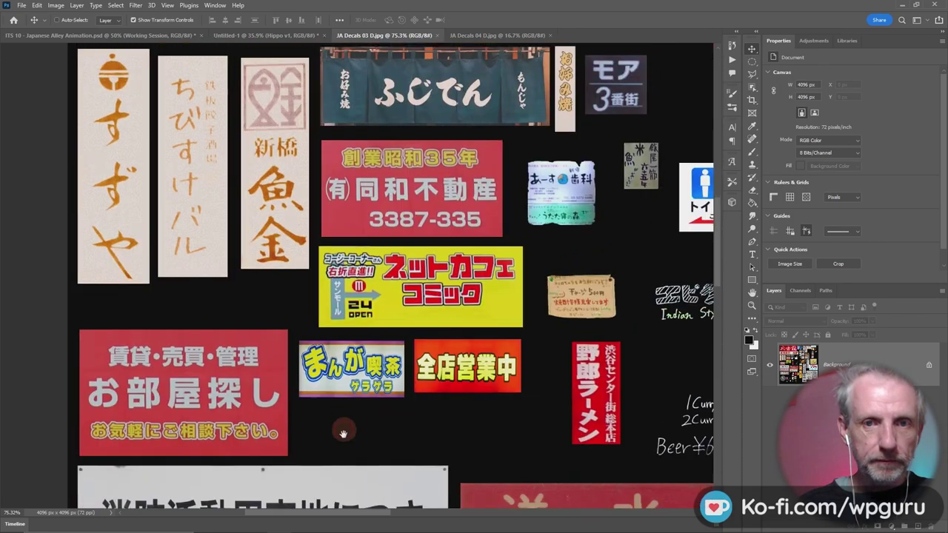
scroll(343, 423, up, 1)
scroll(340, 326, up, 1)
scroll(334, 348, up, 4)
scroll(327, 370, up, 1)
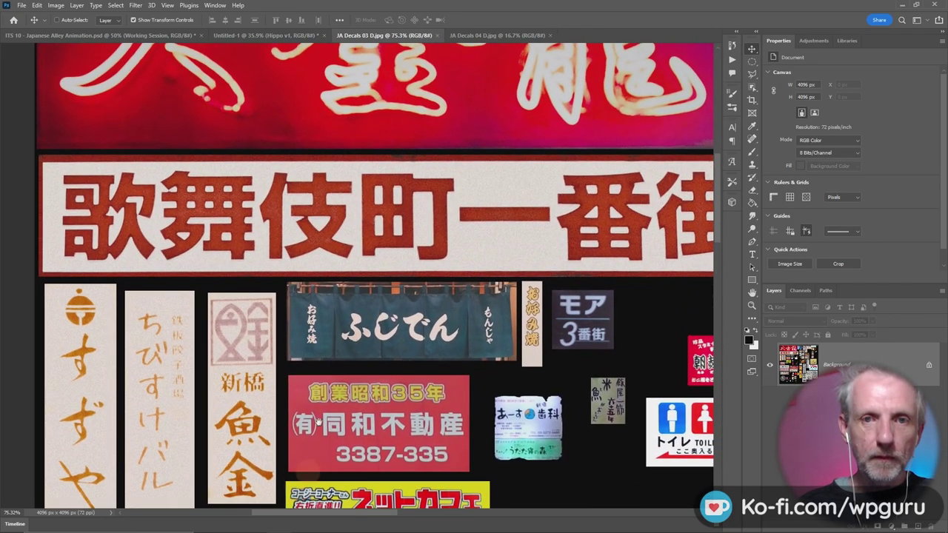
scroll(322, 397, up, 3)
alt+scroll(318, 407, down, 1)
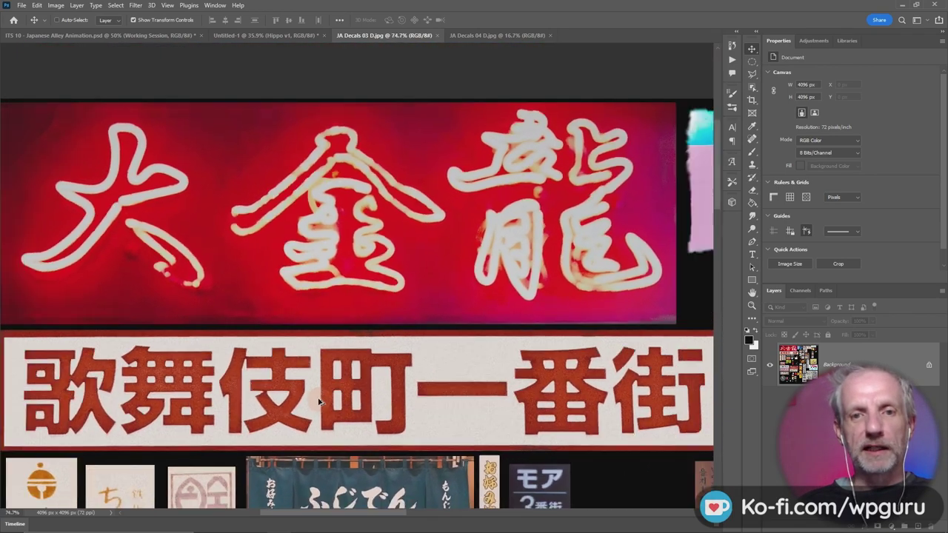
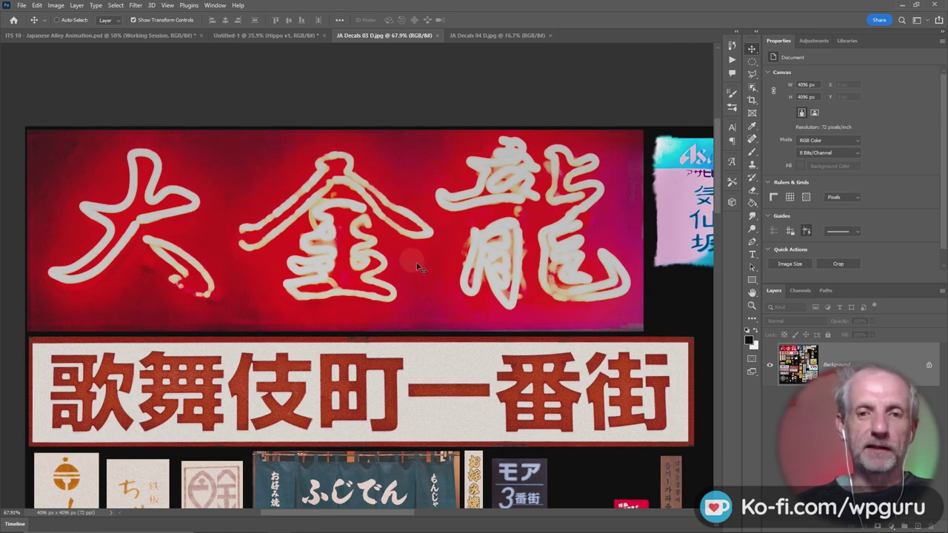
Look over the hippo, JA Decals 04 and JA Decals 03 documents, ending on JA Decals 03.
mouse_move(422, 266)
mouse_down()
mouse_move(201, 281)
mouse_move(163, 266)
mouse_move(545, 308)
mouse_up()
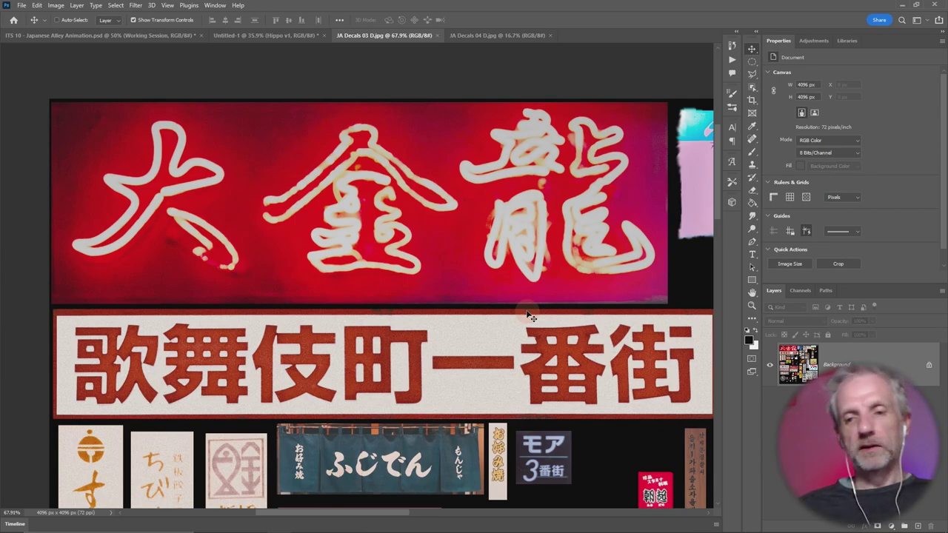
drag(514, 296, 492, 296)
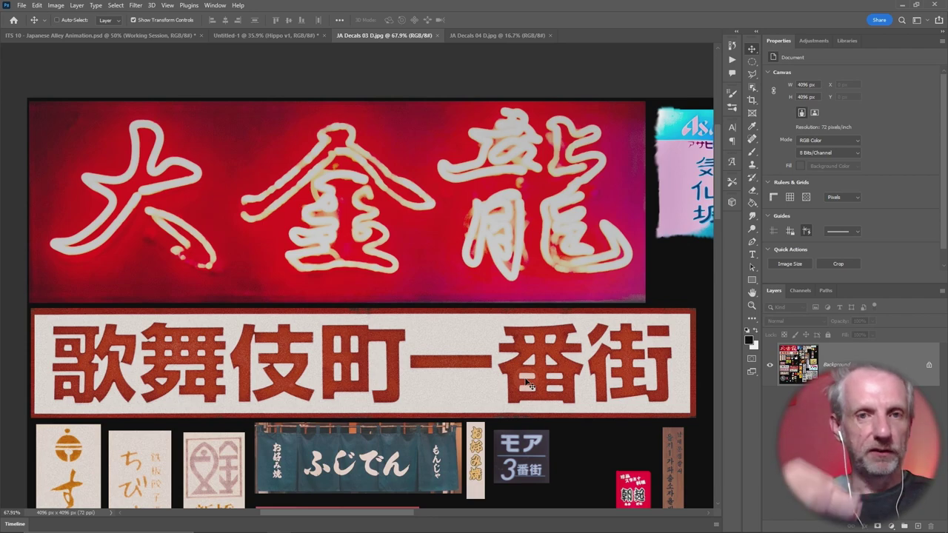
click(279, 34)
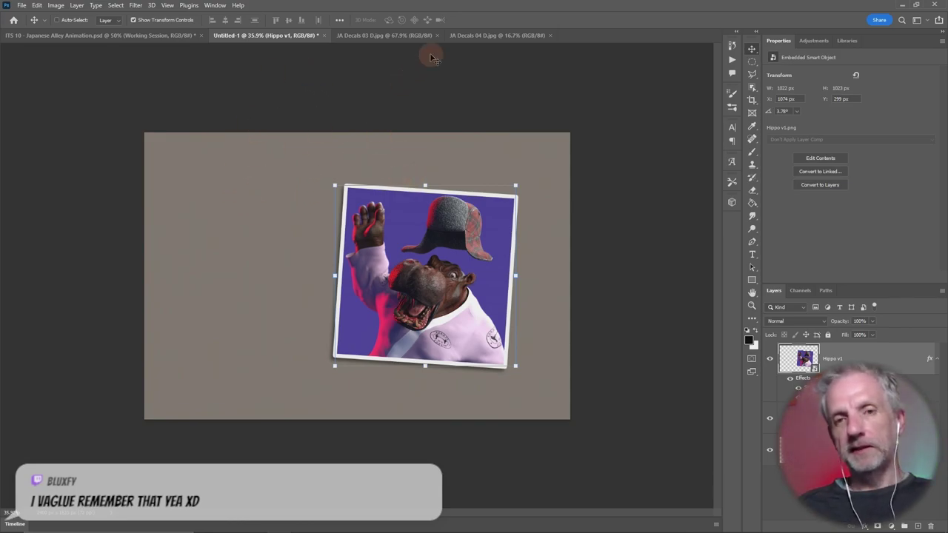
click(495, 37)
click(406, 37)
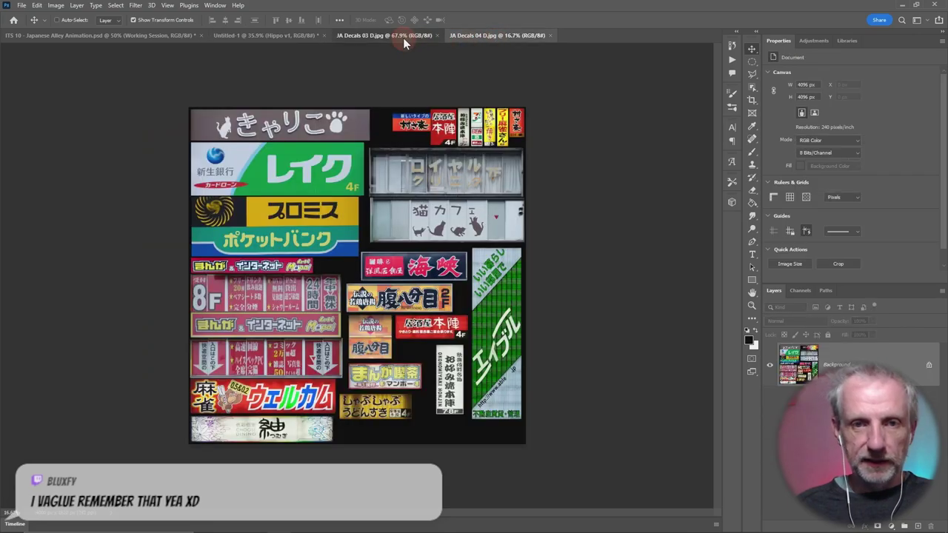
alt+scroll(365, 177, down, 2)
alt+scroll(365, 177, down, 2)
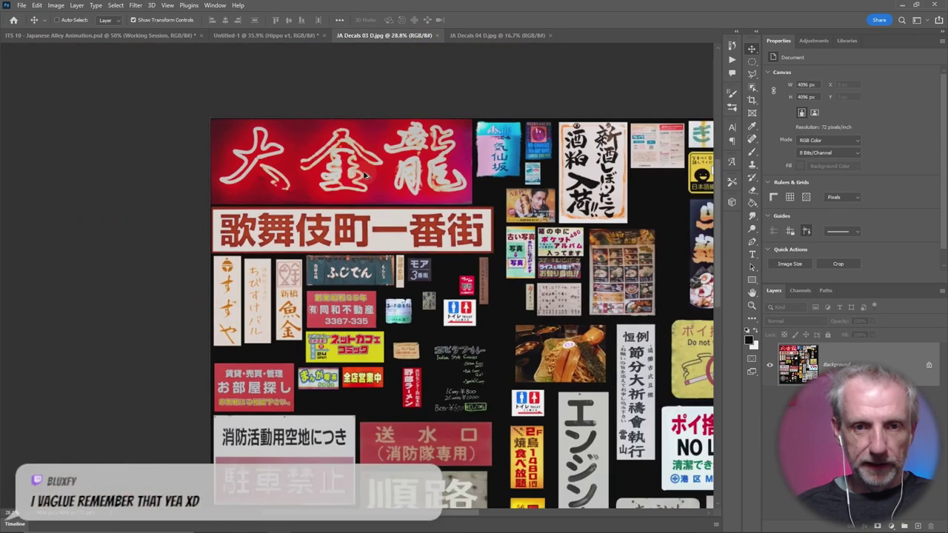
alt+scroll(365, 176, down, 2)
alt+scroll(365, 177, down, 2)
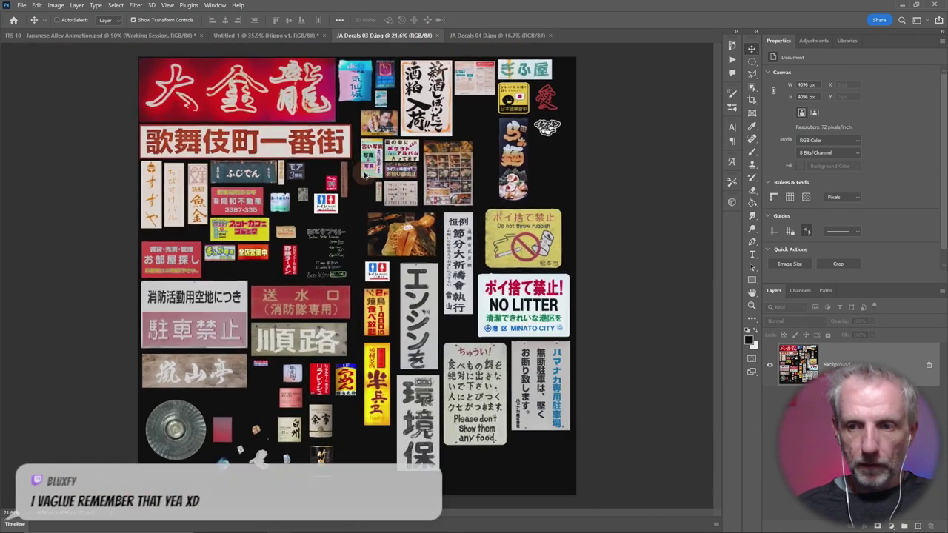
alt+scroll(363, 175, down, 1)
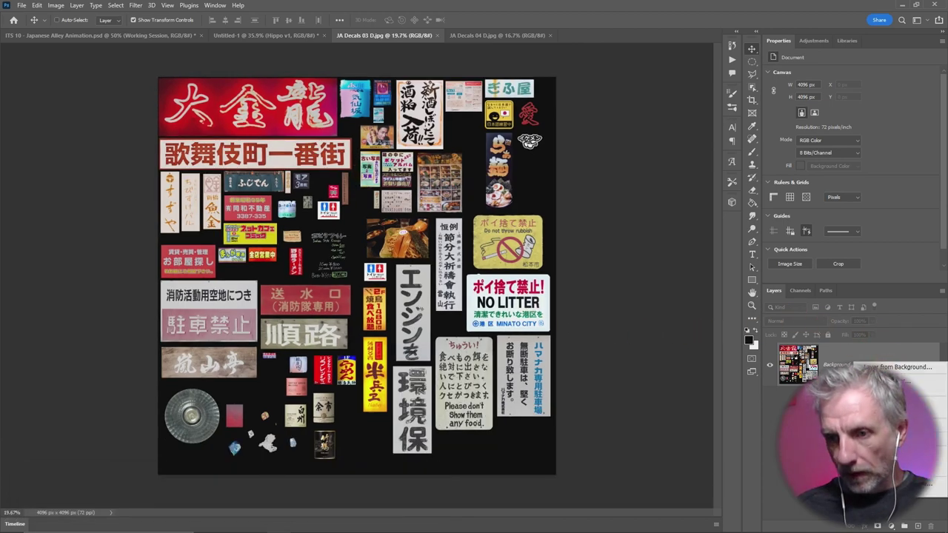
Duplicate Decals 03's Background into a new document, then unlock JA Decals 04's Background as Layer 0.
click(900, 381)
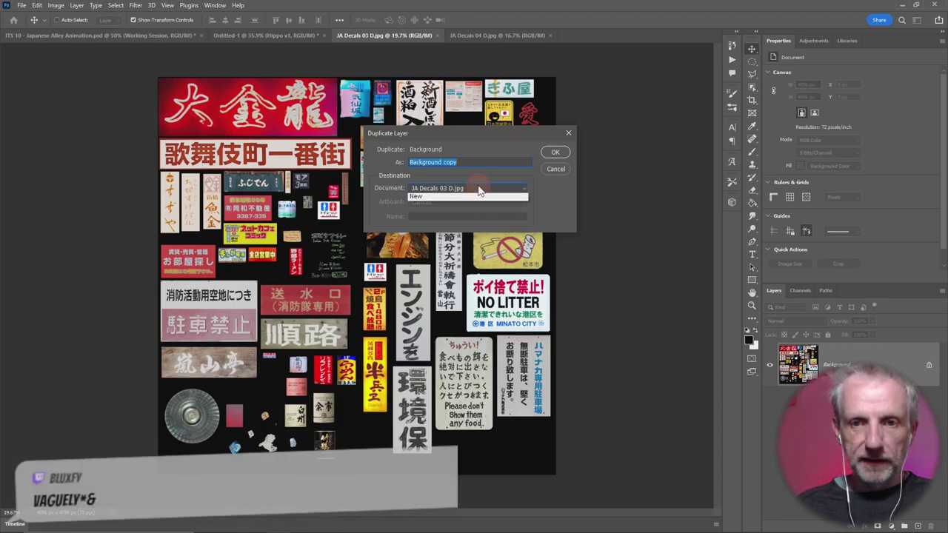
click(478, 187)
click(467, 229)
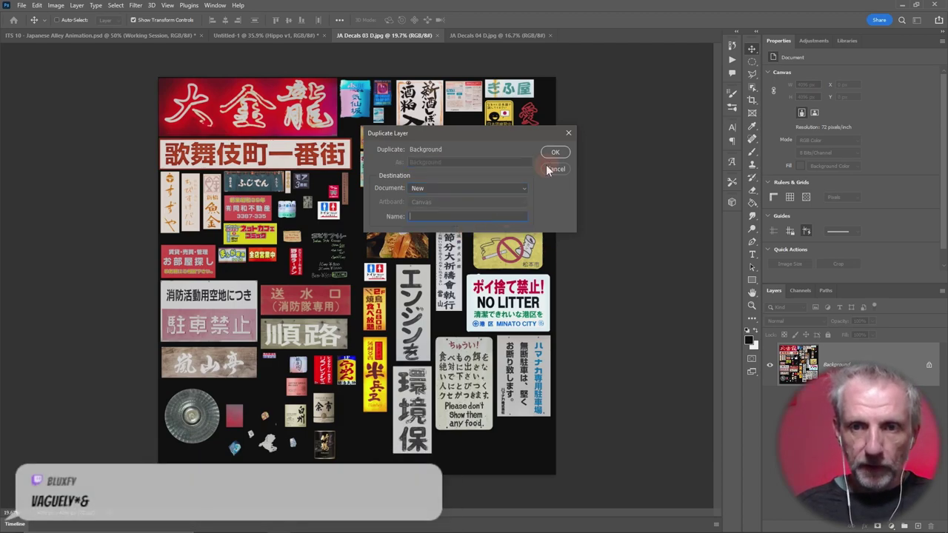
click(556, 152)
click(481, 34)
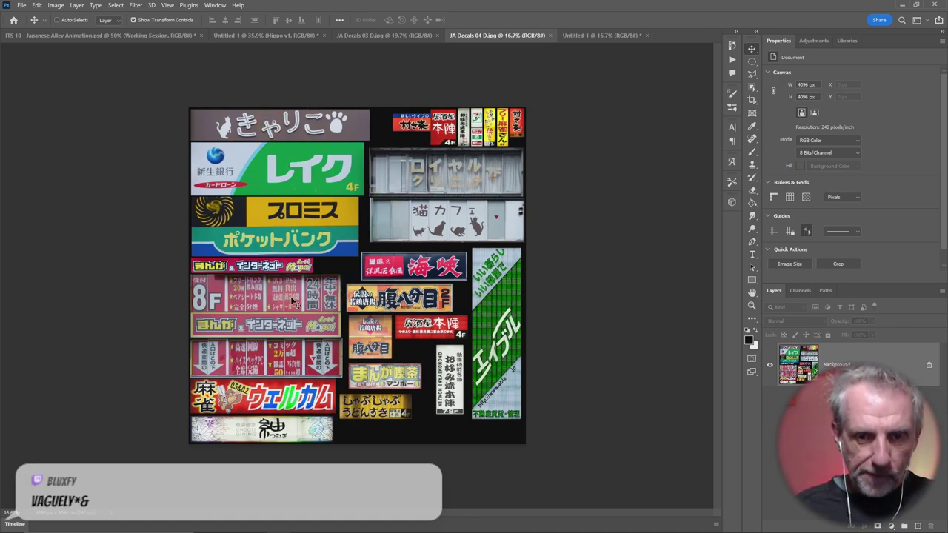
click(928, 366)
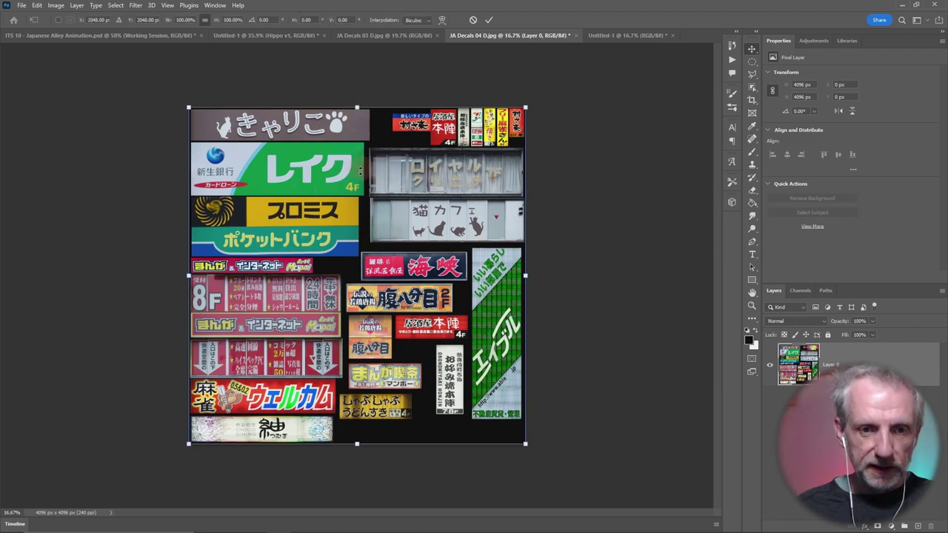
Crop JA Decals 04 to an 1856 × 473 px strip around the red 8F sign row.
drag(356, 108, 357, 108)
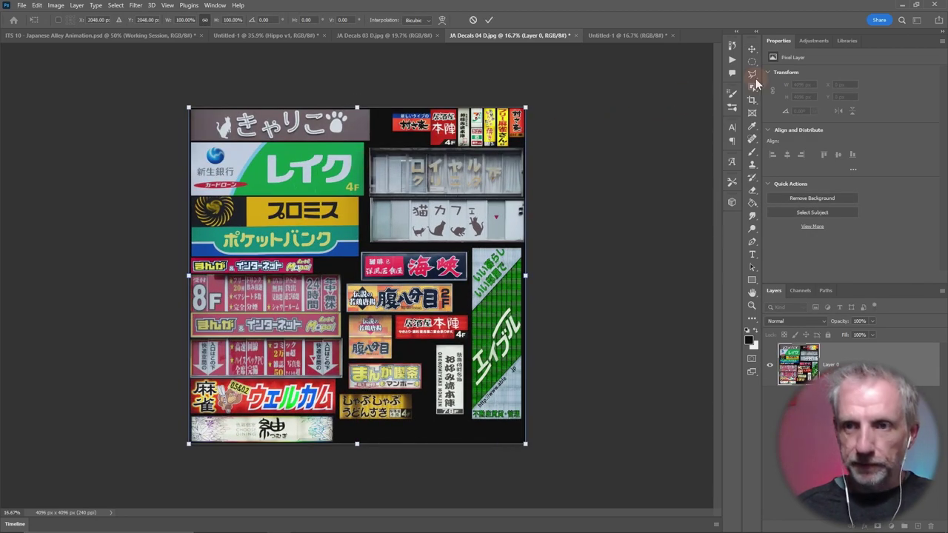
click(752, 101)
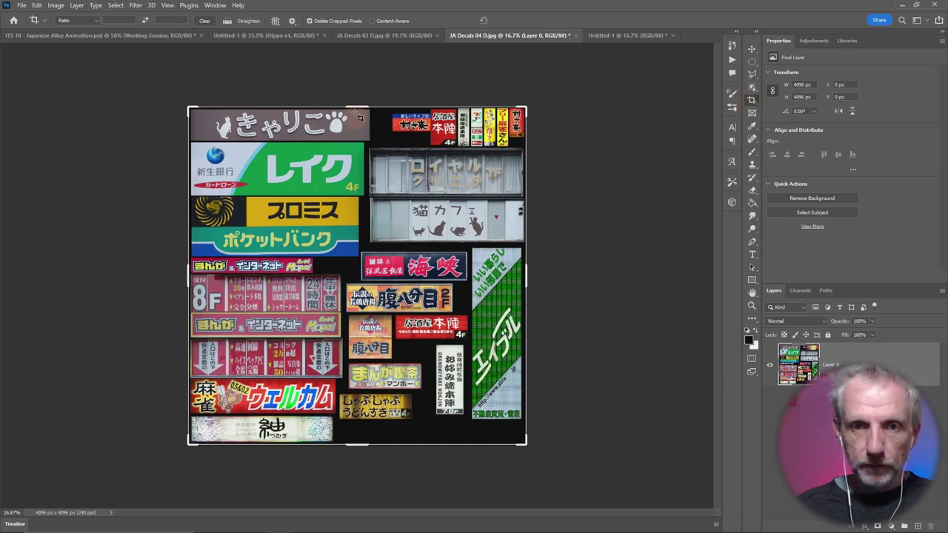
drag(356, 107, 355, 185)
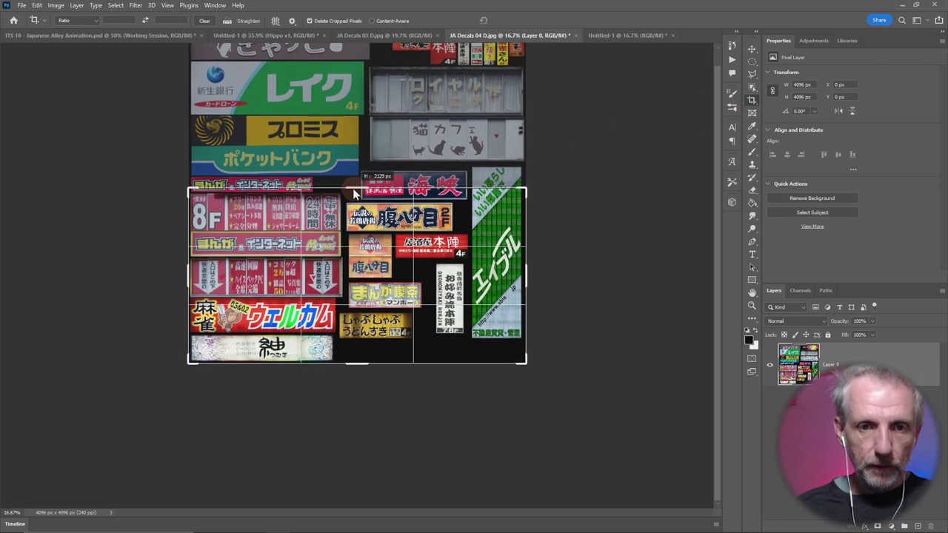
drag(356, 367, 365, 300)
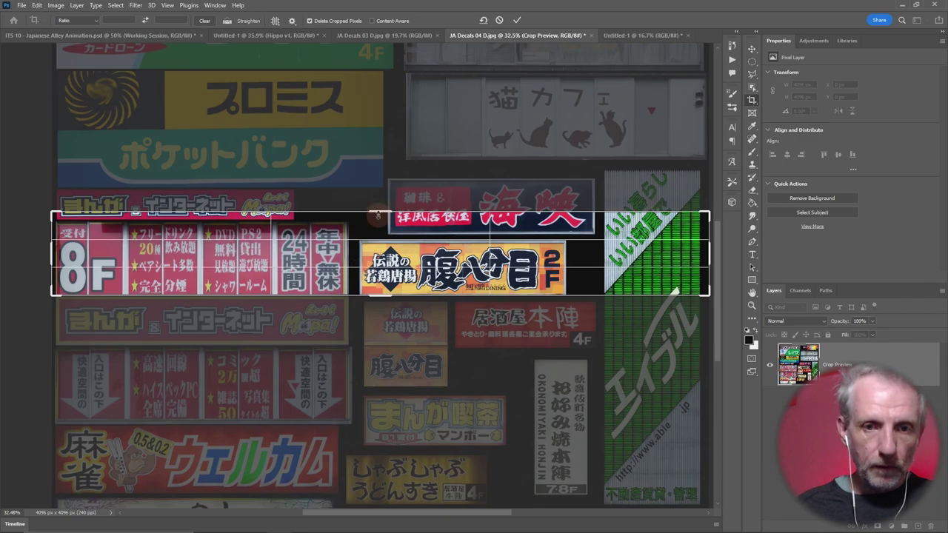
drag(379, 213, 383, 215)
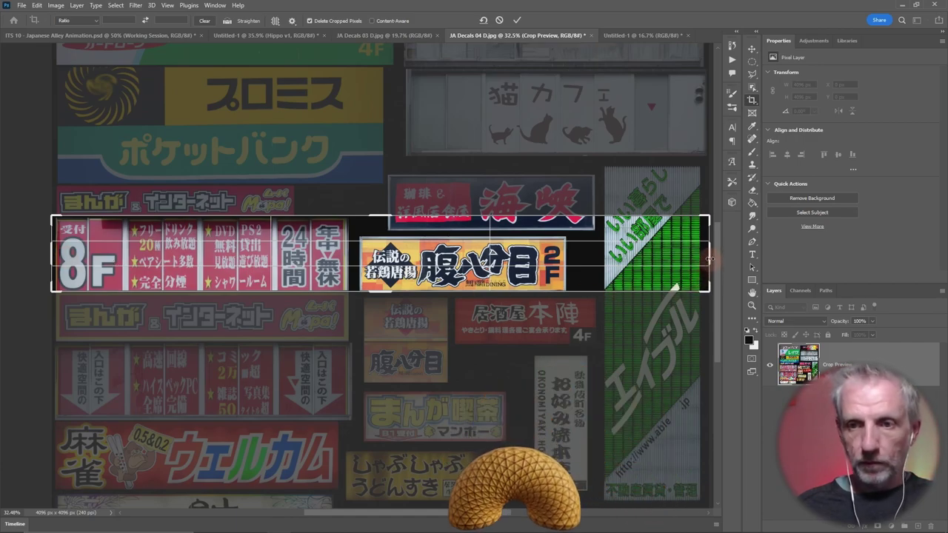
mouse_move(709, 255)
mouse_down()
mouse_move(496, 263)
mouse_move(524, 269)
mouse_up()
key(Return)
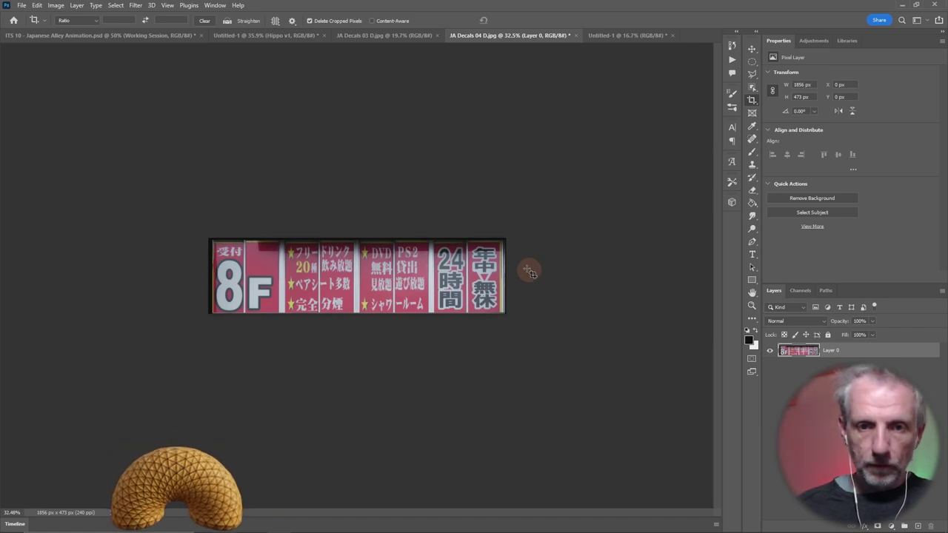
key(ctrl+0)
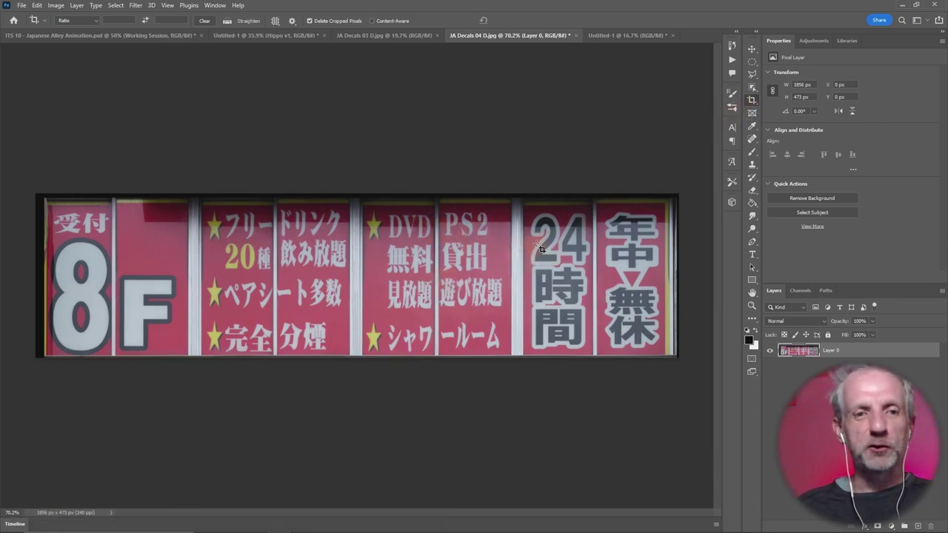
Recrop the strip to 1782 px wide, trimming the top edge and the black left edge.
click(400, 177)
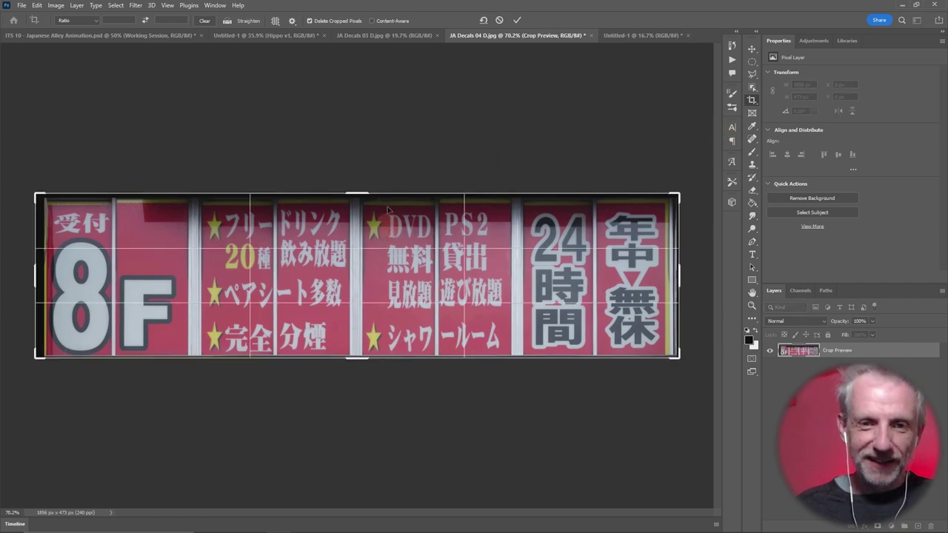
drag(363, 192, 362, 196)
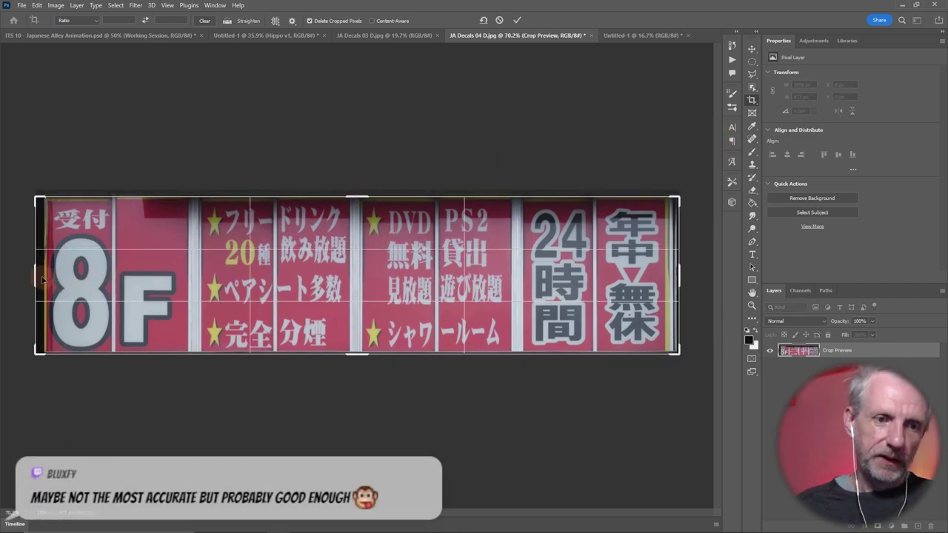
drag(35, 276, 46, 277)
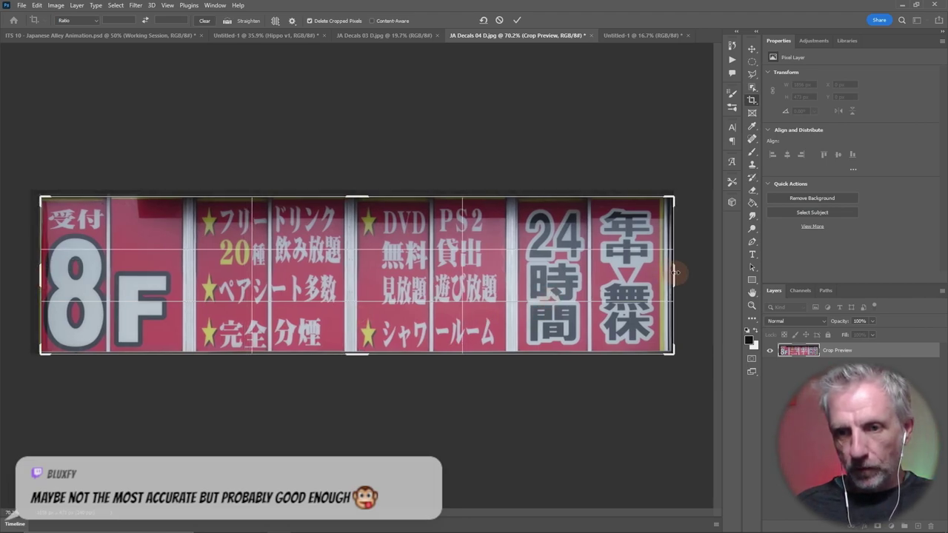
drag(675, 273, 668, 273)
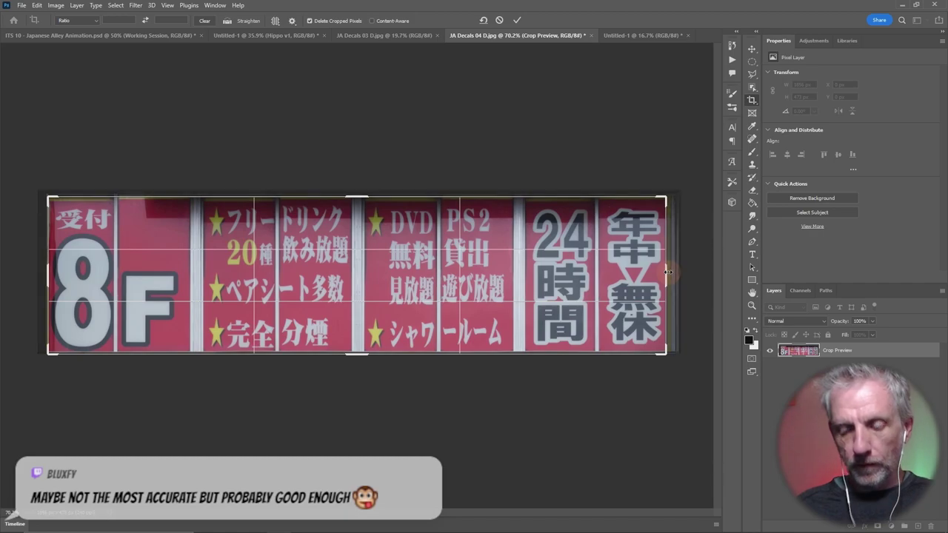
key(Return)
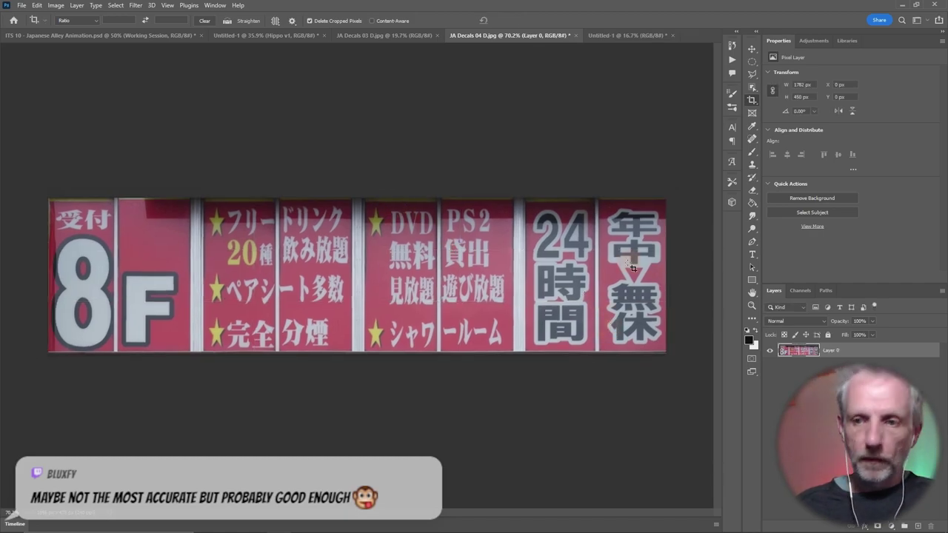
Open and dismiss Layer 0's options menu, then deselect Layer 0.
right_click(867, 348)
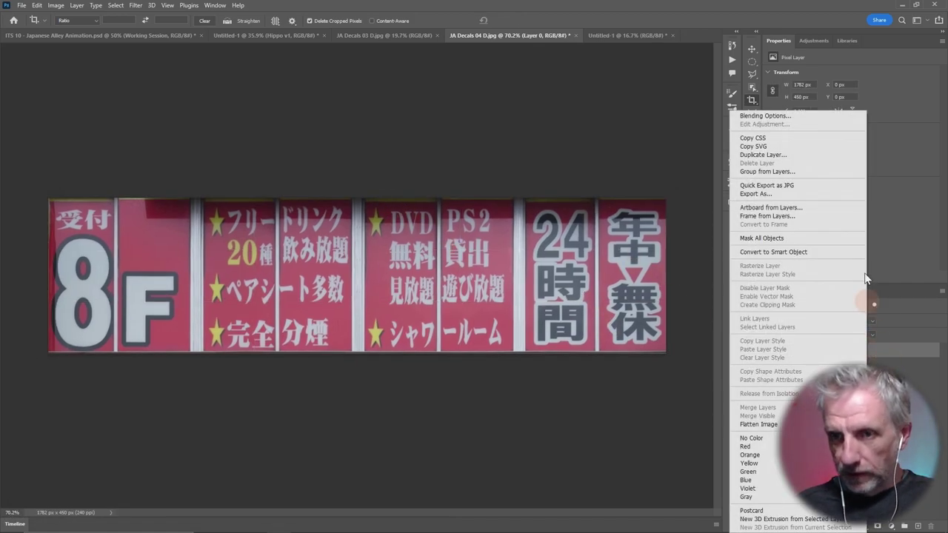
click(941, 404)
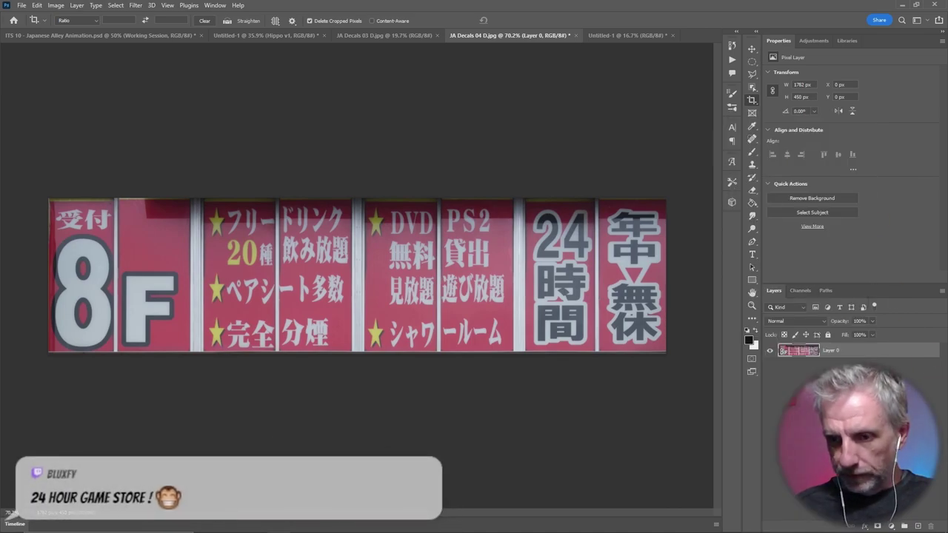
click(905, 523)
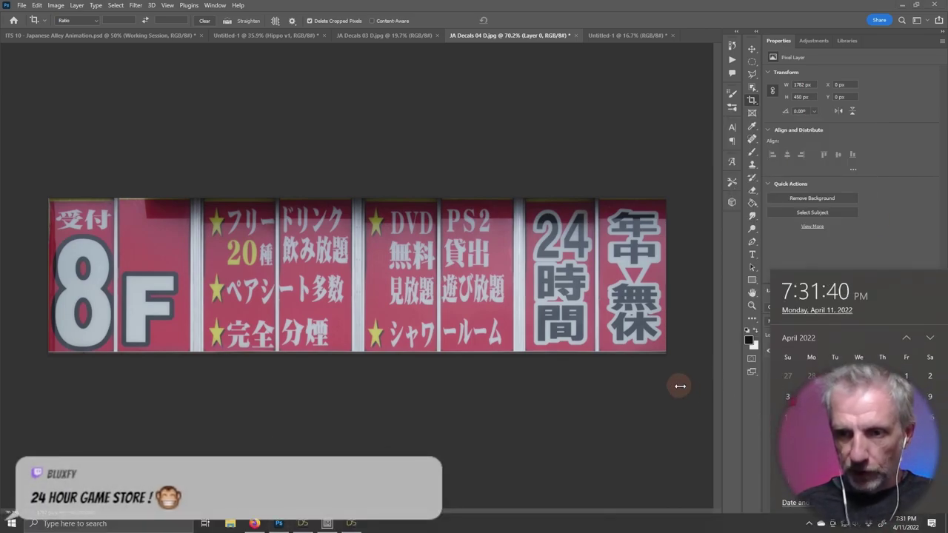
click(709, 437)
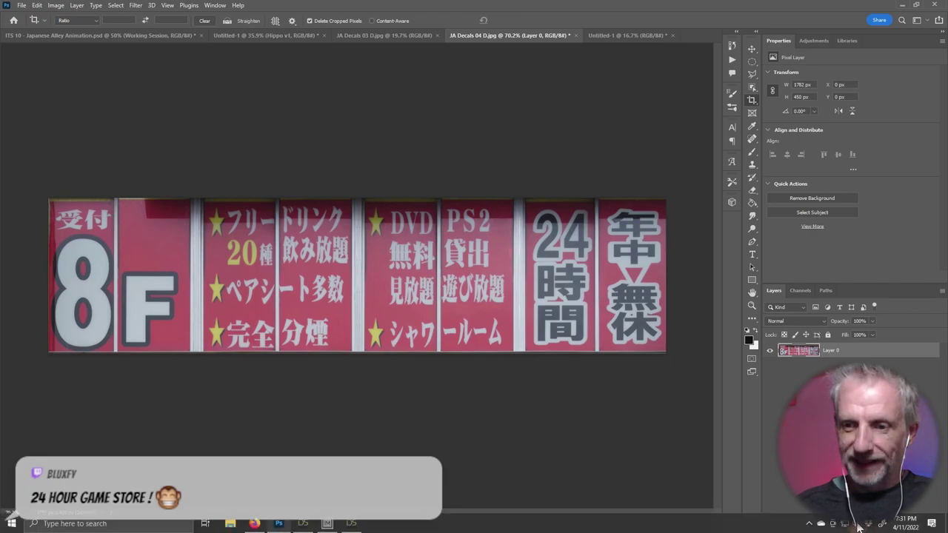
click(890, 523)
Add a Brightness/Contrast layer, adjust brightness and contrast, and turn on Use Legacy.
click(891, 526)
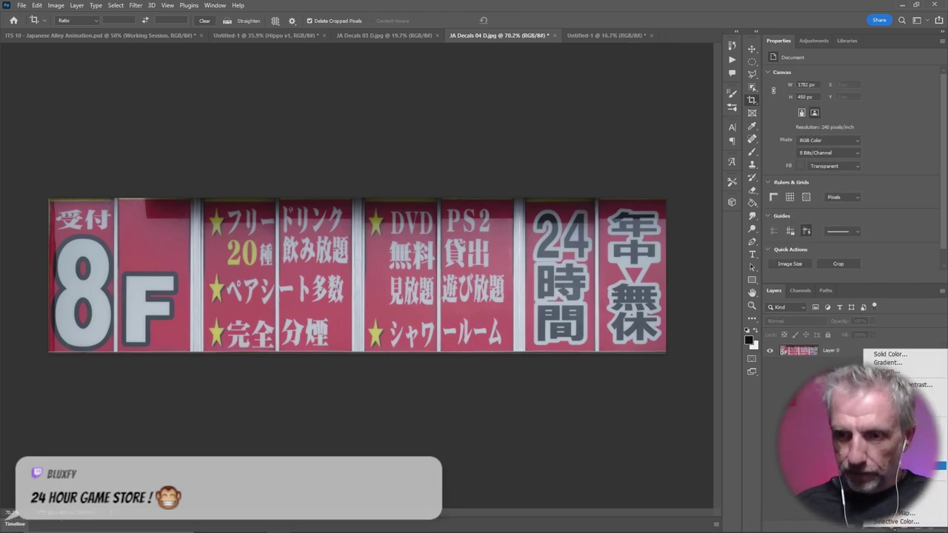
click(858, 348)
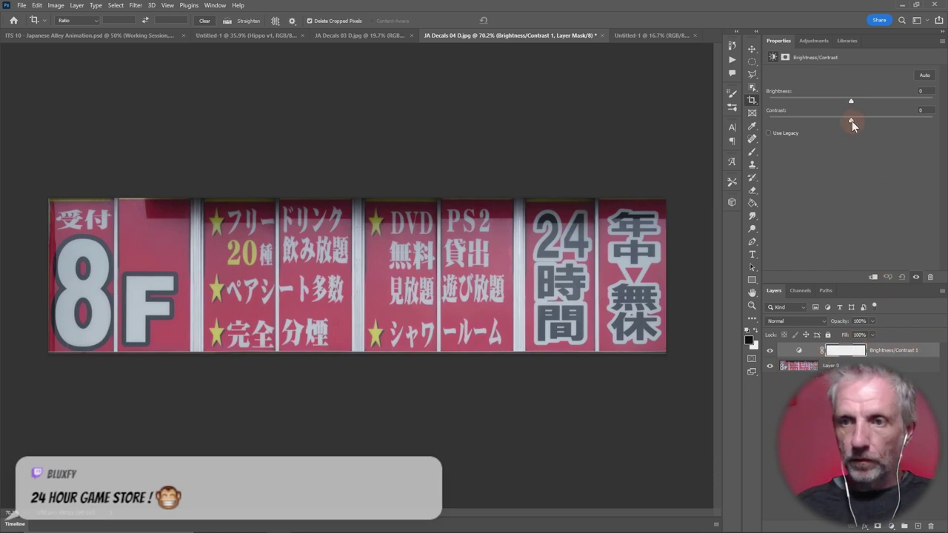
drag(852, 121, 933, 124)
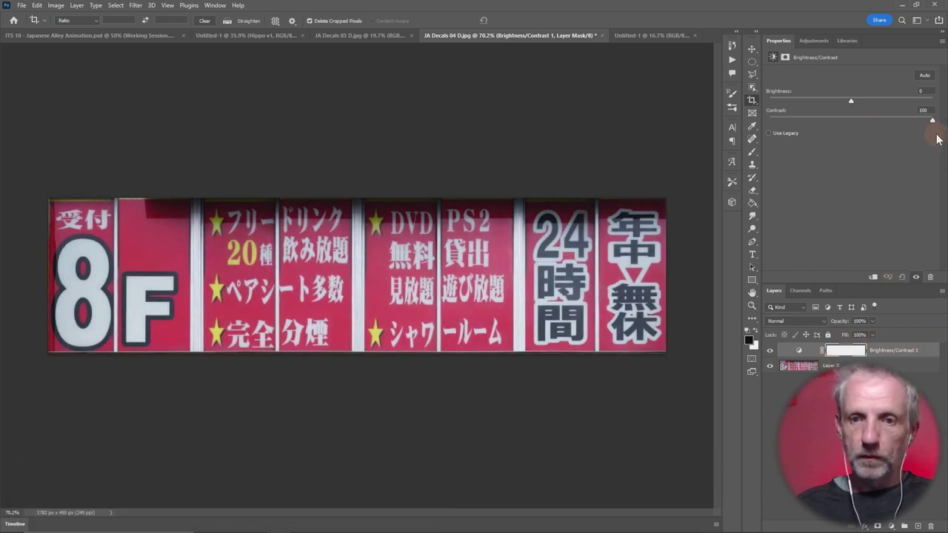
drag(855, 99, 865, 102)
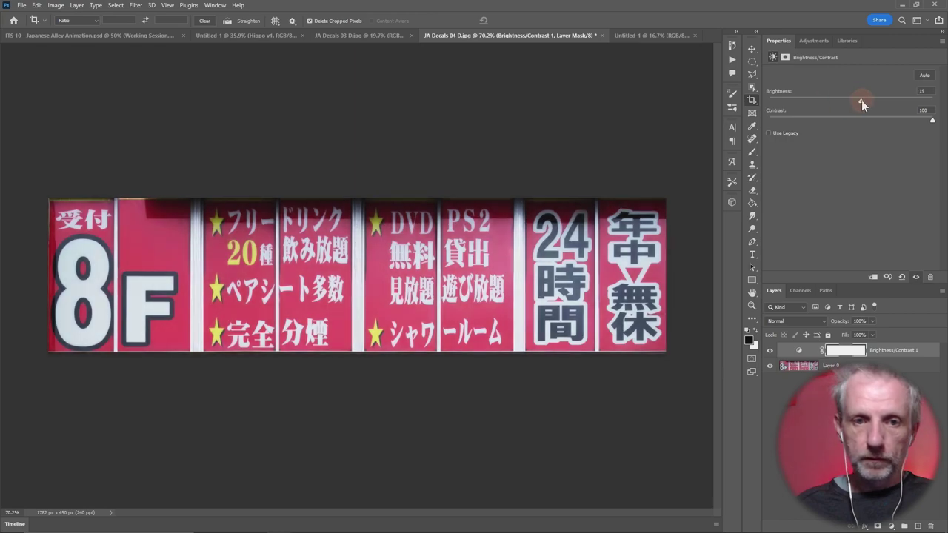
drag(930, 121, 933, 126)
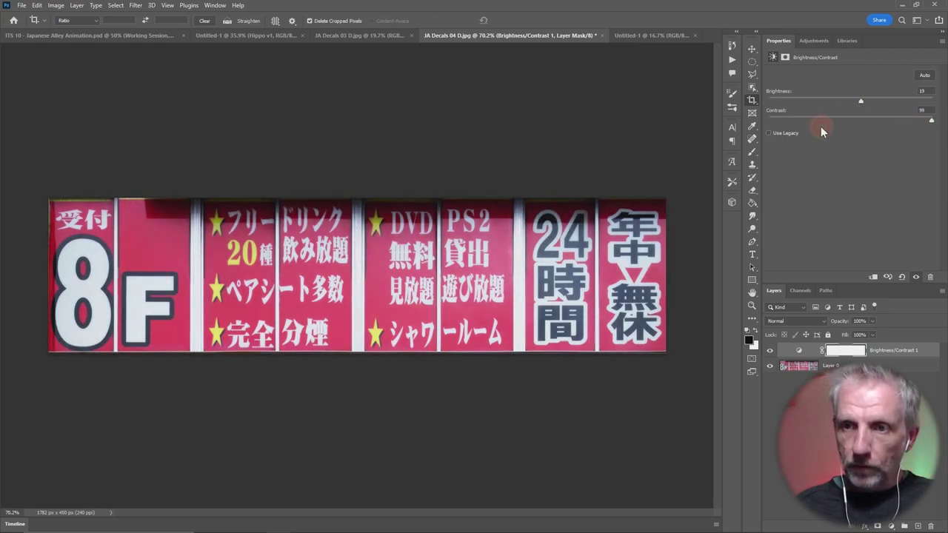
click(768, 134)
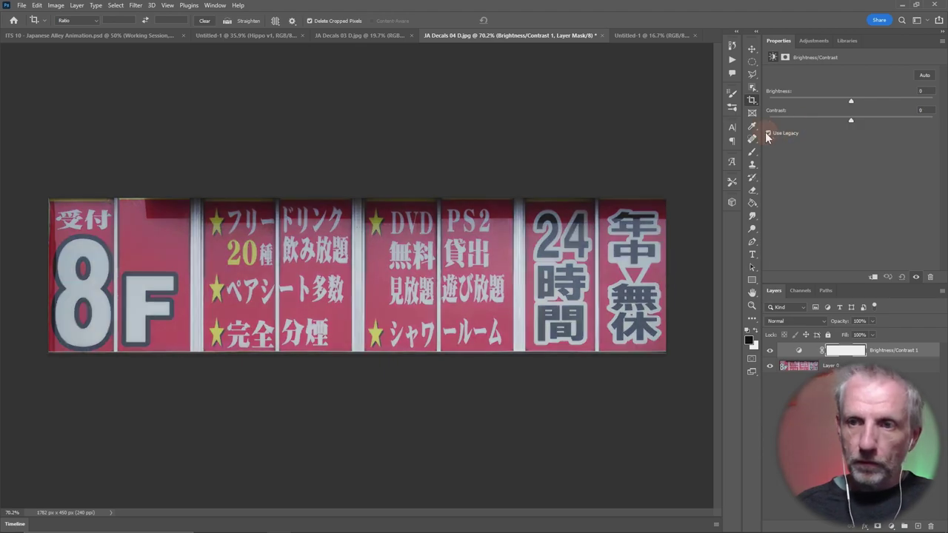
Add a Curves layer that darkens the midtones (input 136, output 67).
click(890, 526)
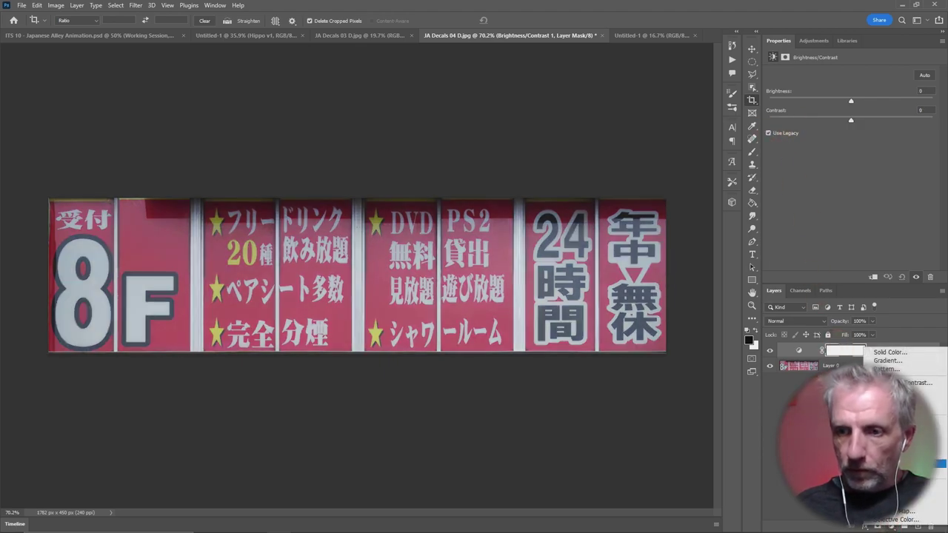
click(934, 407)
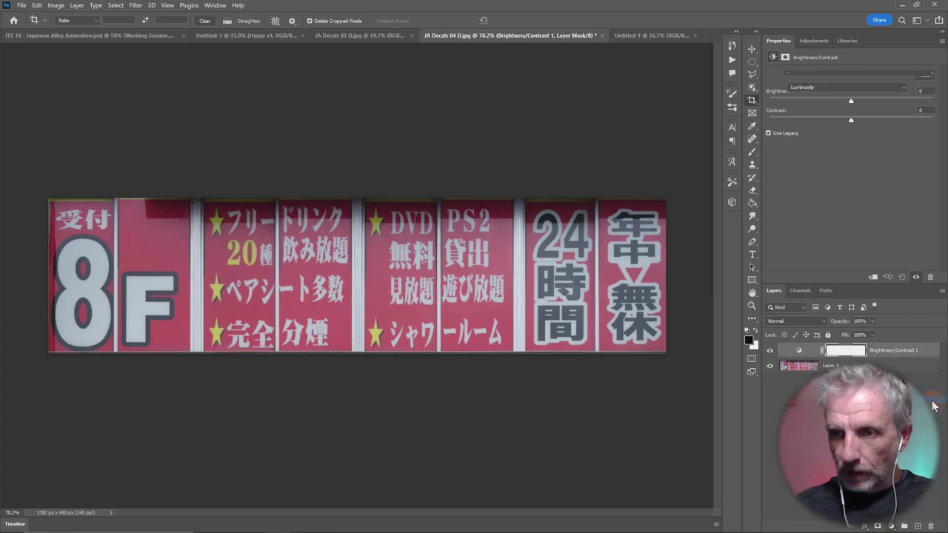
drag(850, 173, 860, 195)
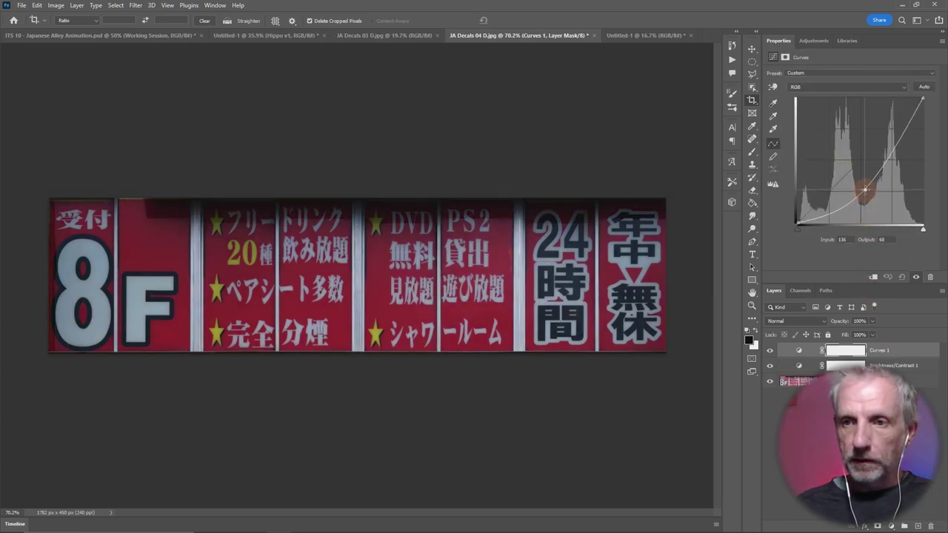
Move Curves 1 below Brightness/Contrast 1, set brightness 35 and contrast 40, and raise the curve point.
drag(810, 361, 811, 372)
click(814, 350)
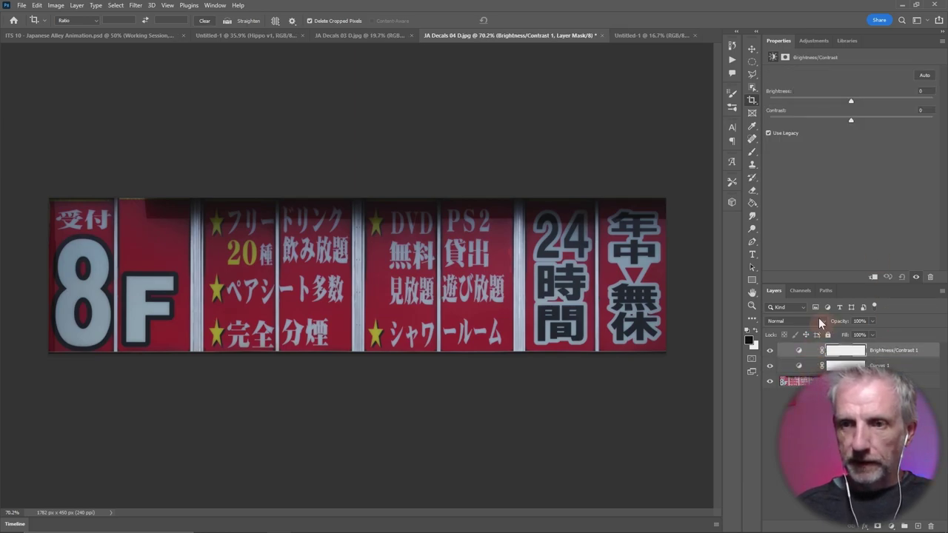
drag(854, 105, 881, 103)
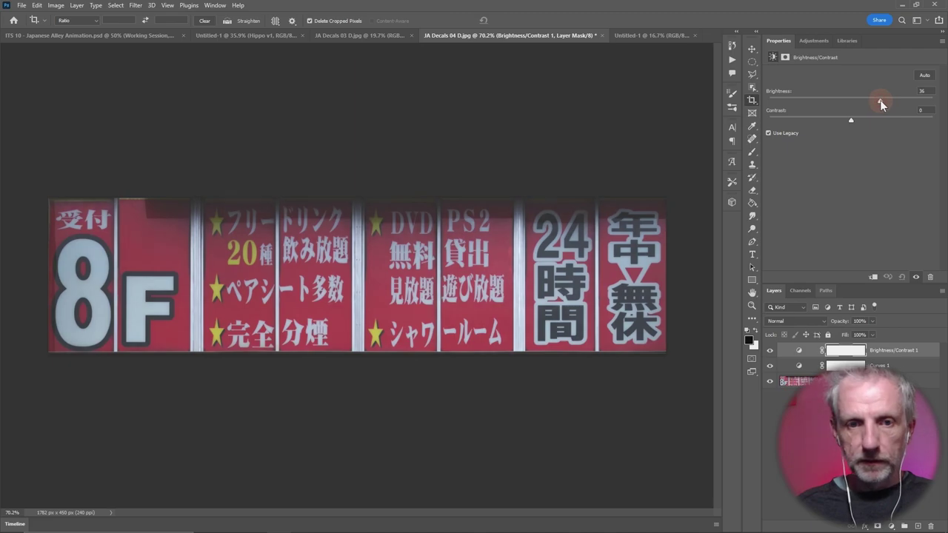
click(810, 367)
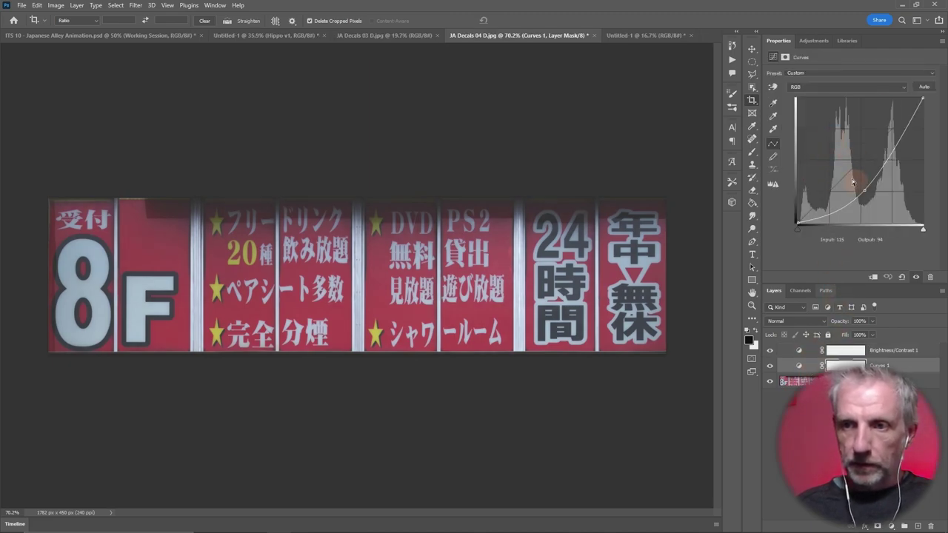
drag(874, 201, 869, 182)
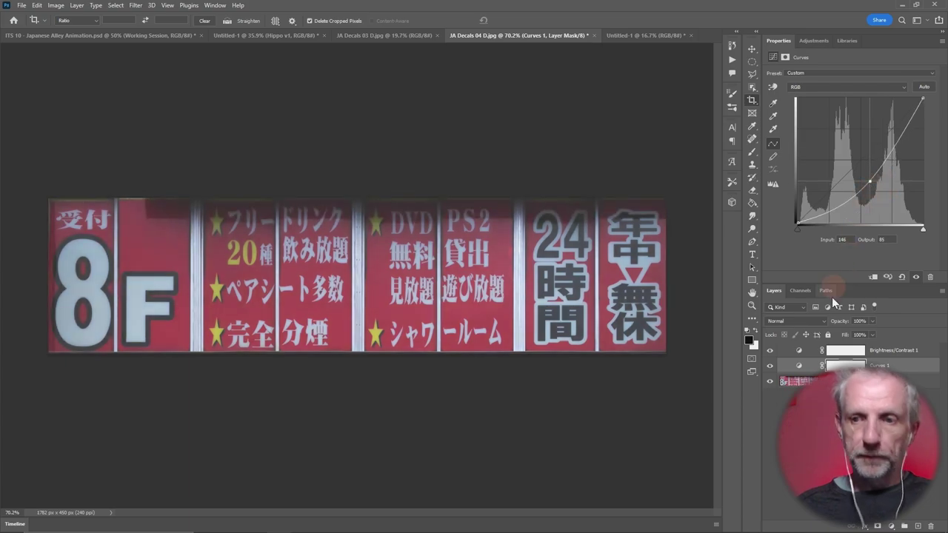
click(810, 353)
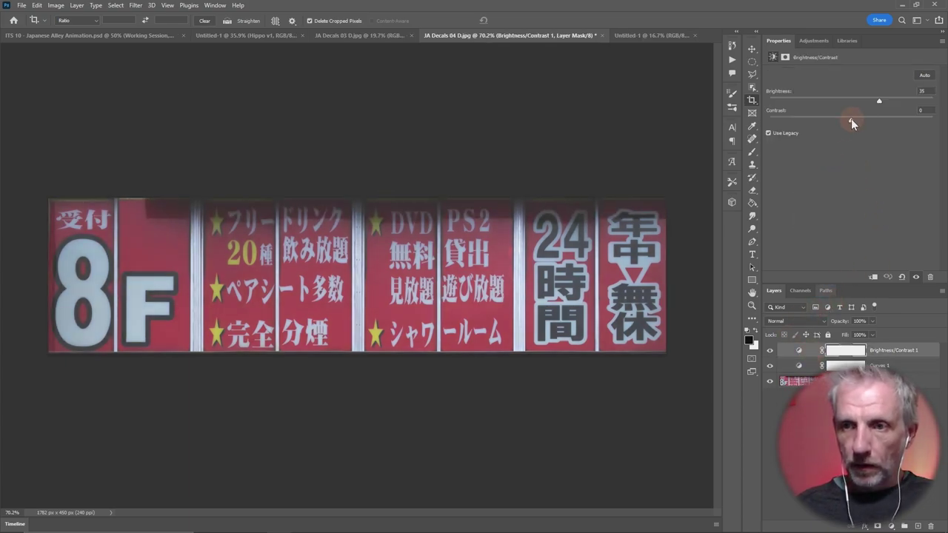
drag(871, 120, 884, 121)
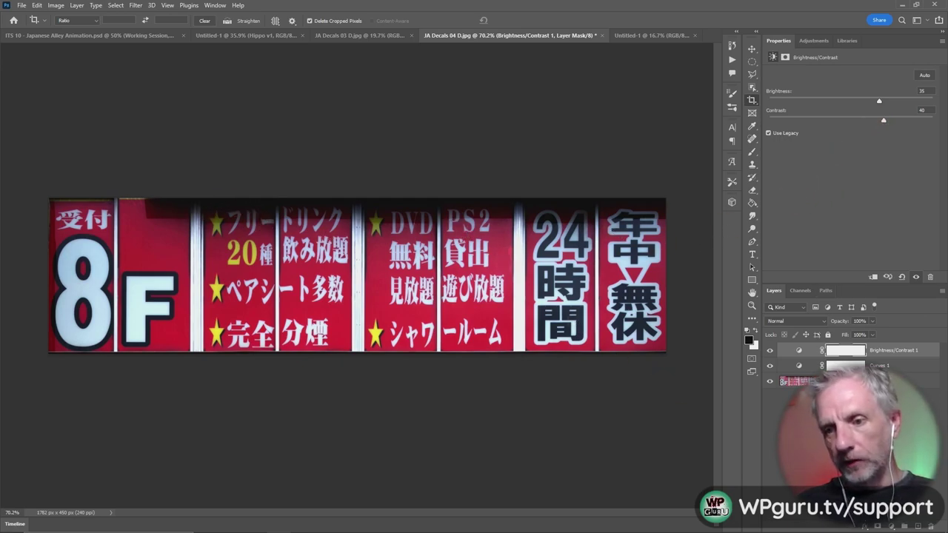
Start and cancel a crop, then switch to the Untitled-1 decal sheet.
click(809, 366)
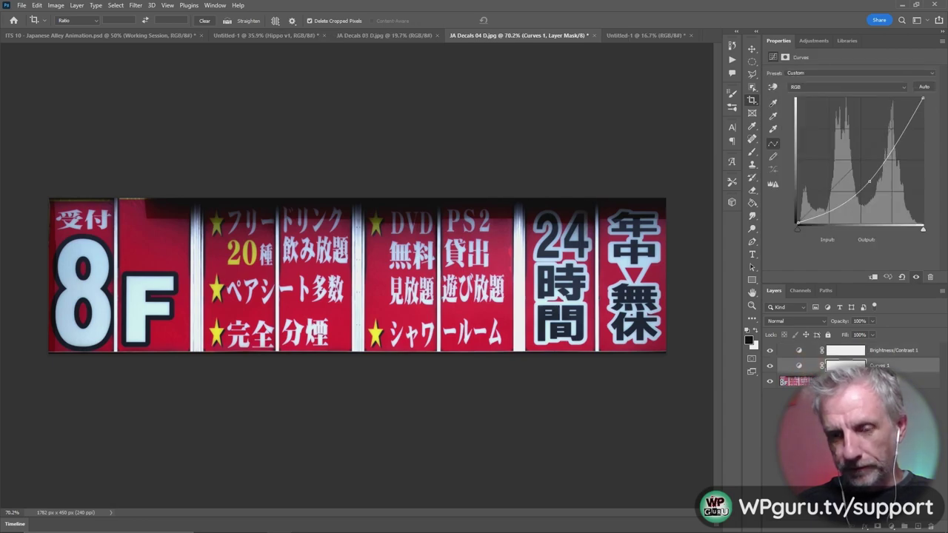
key(c)
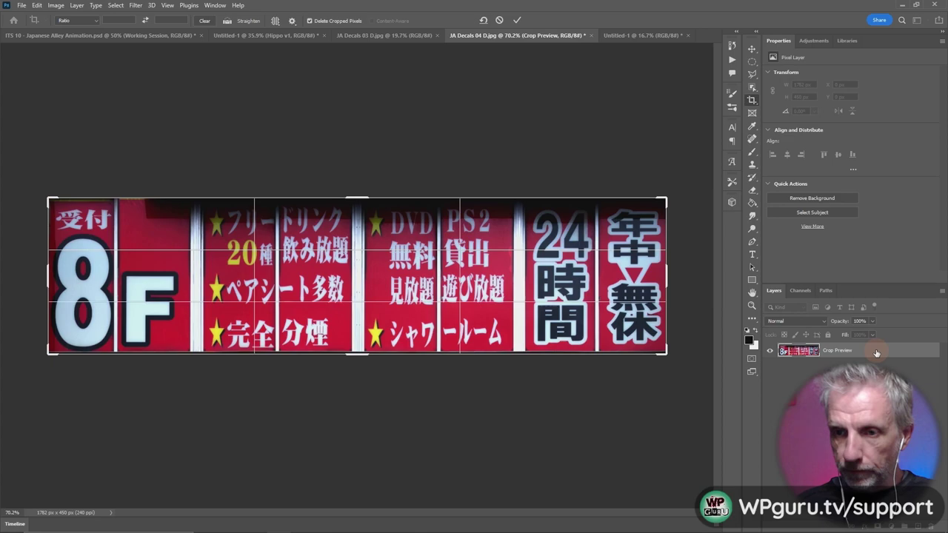
click(751, 48)
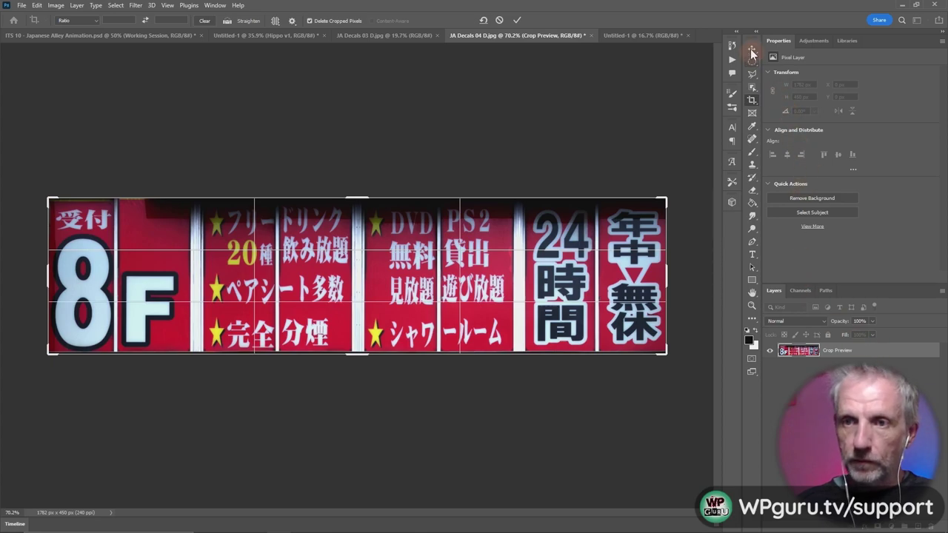
click(618, 35)
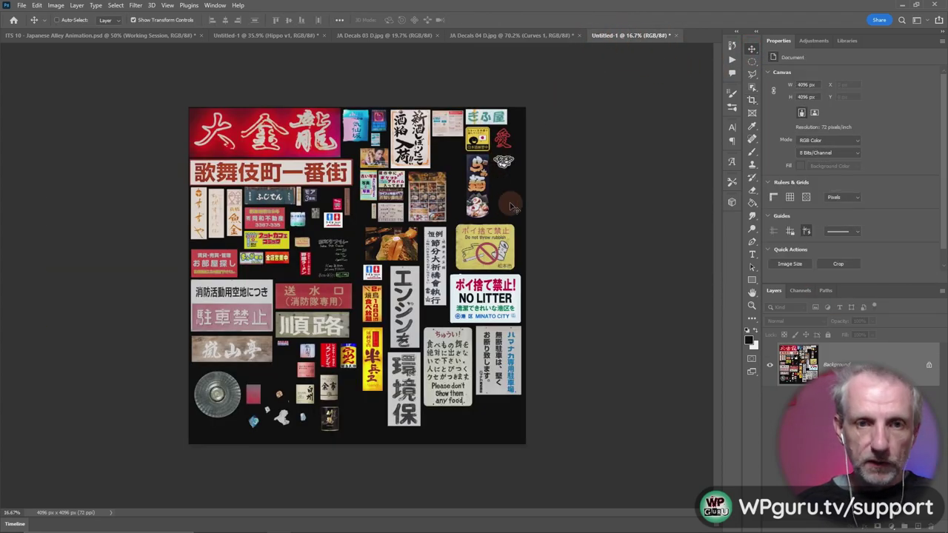
Crop the Untitled-1 sheet roughly to the red neon sign in the top row.
click(752, 99)
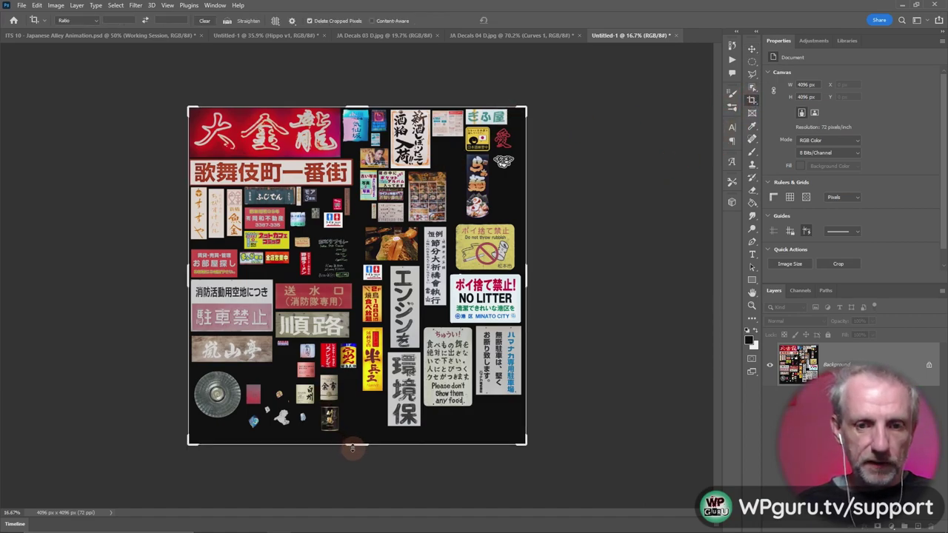
drag(353, 445, 355, 303)
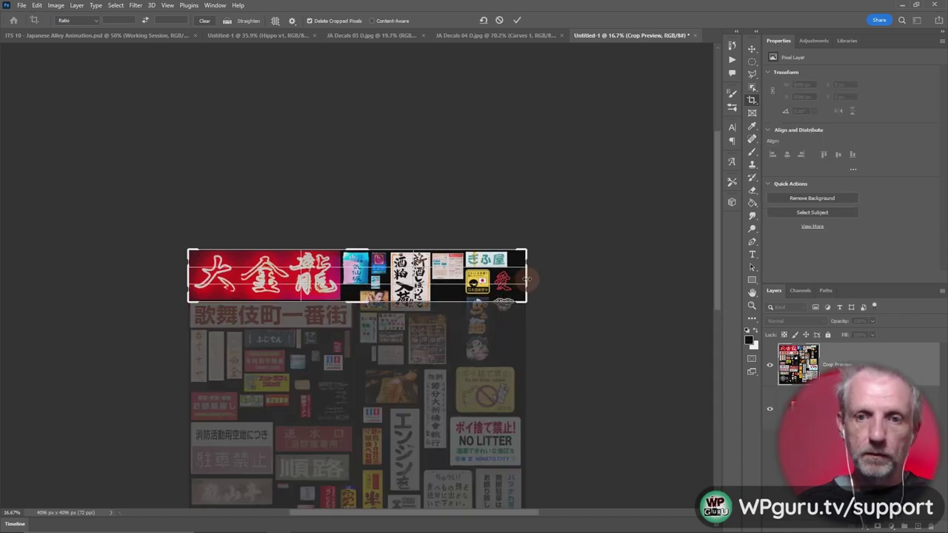
drag(526, 275, 437, 282)
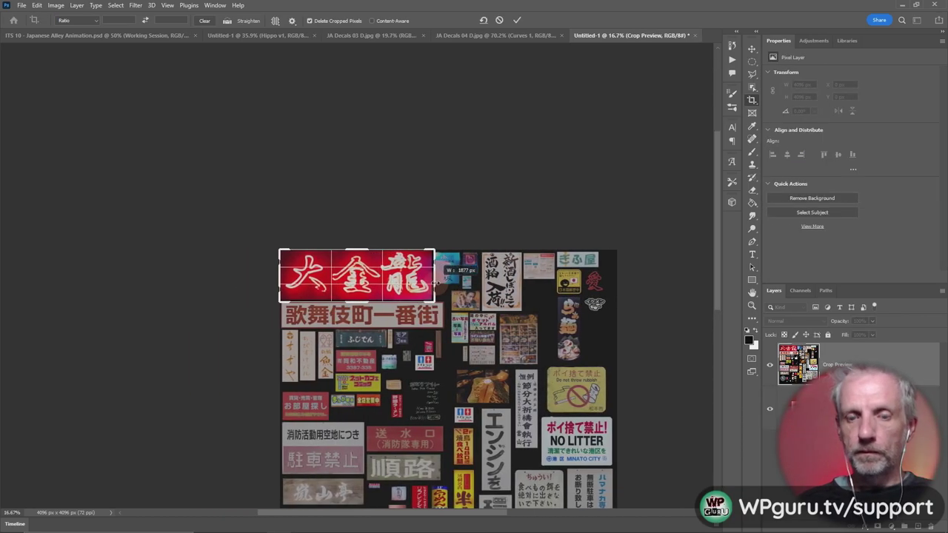
key(Return)
key(ctrl+0)
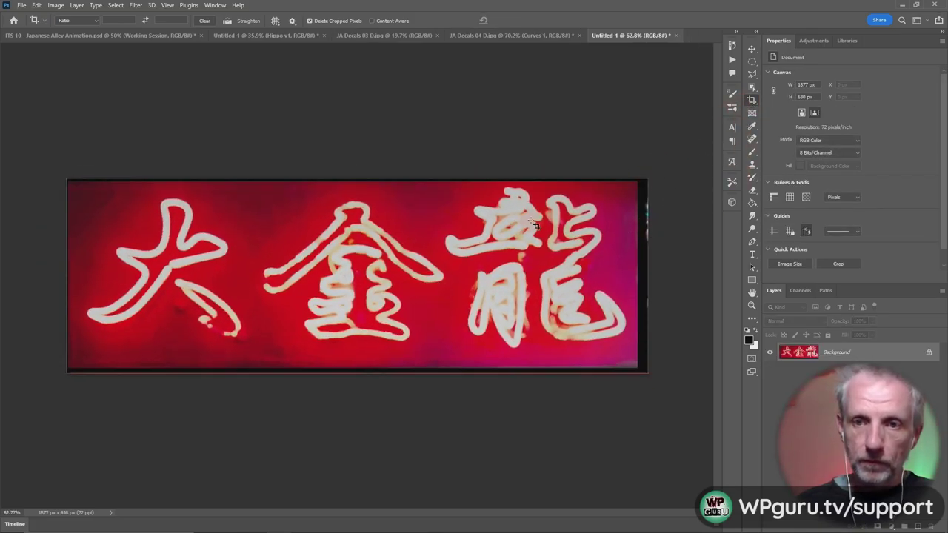
Trim all four edges of the sign tighter to 1823 × 595 px.
click(535, 225)
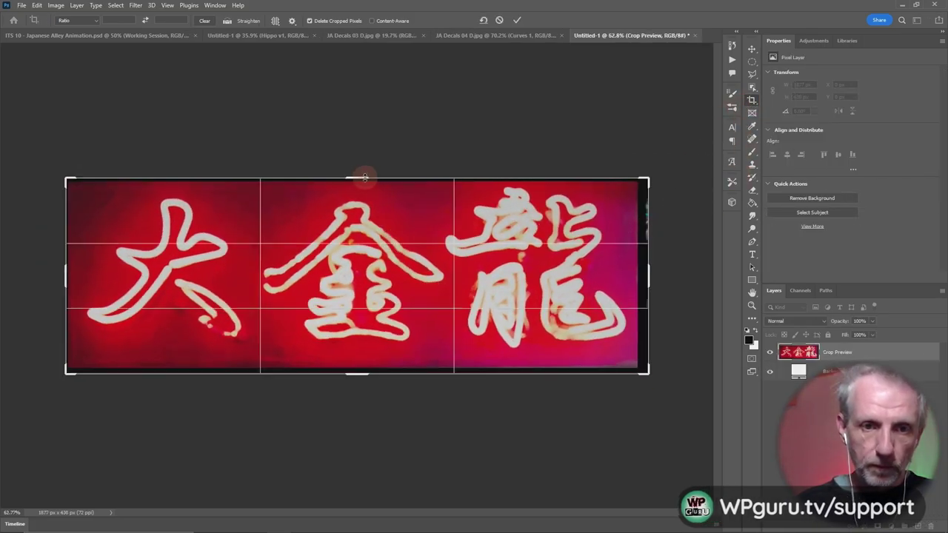
drag(363, 176, 366, 178)
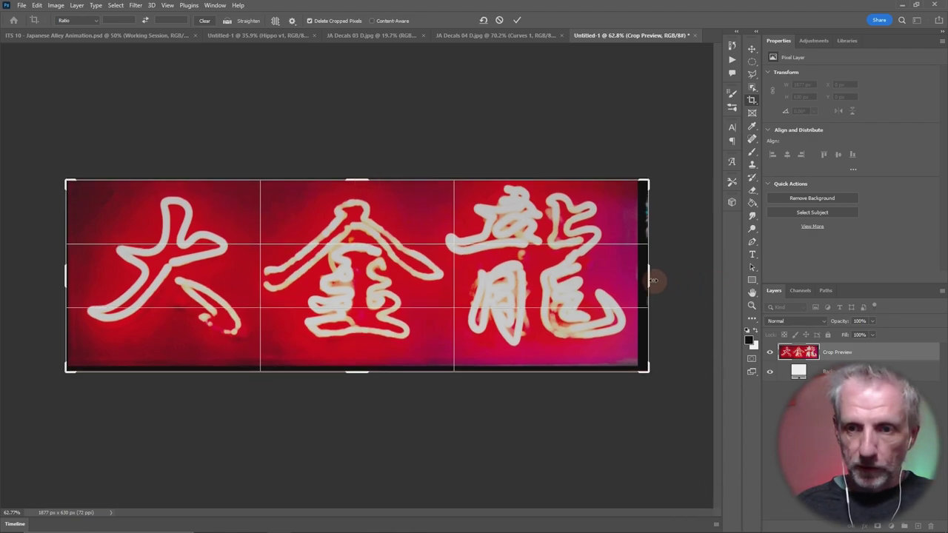
drag(650, 279, 643, 275)
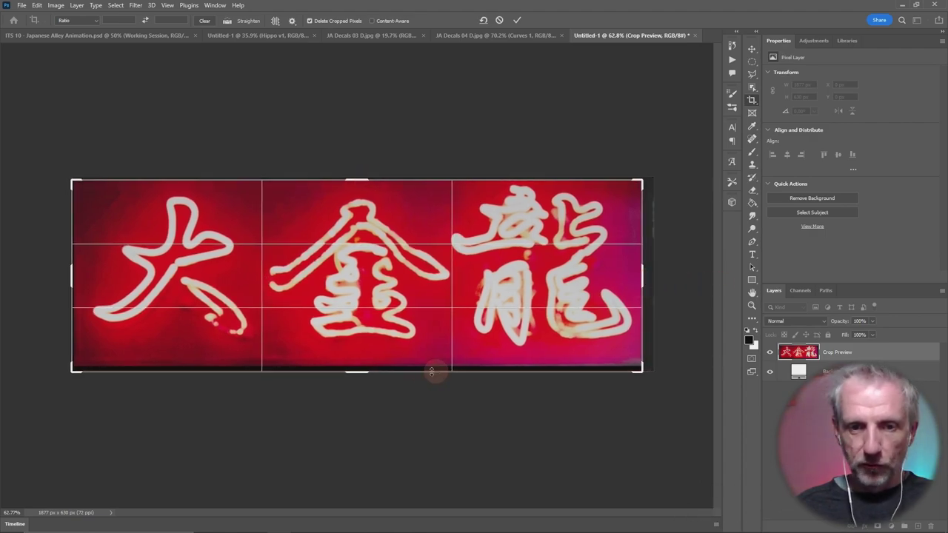
drag(355, 374, 355, 368)
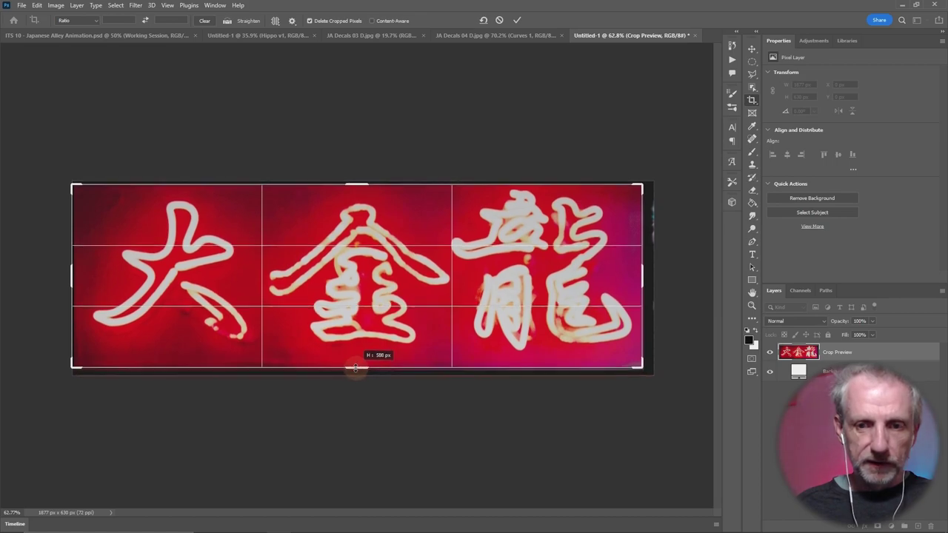
drag(72, 275, 71, 274)
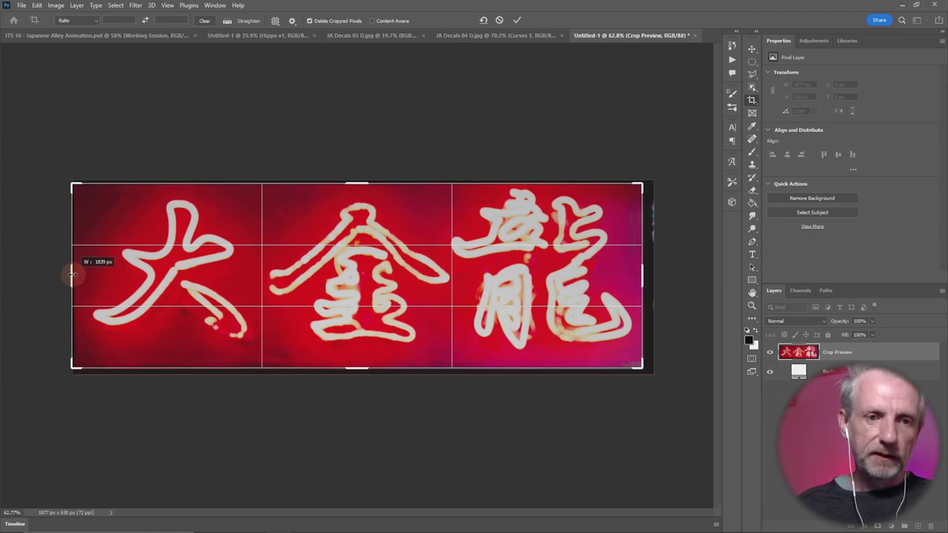
drag(72, 275, 96, 288)
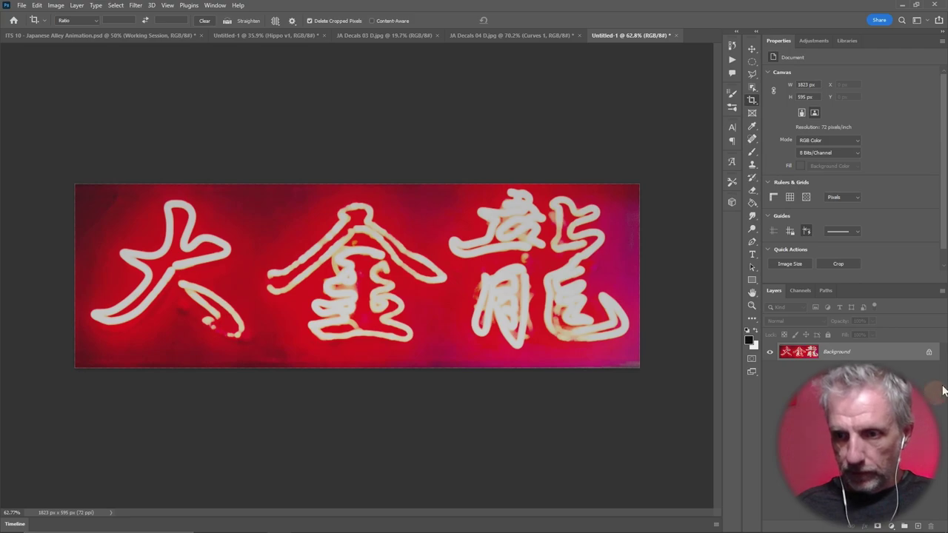
Unlock the background as Layer 0 and add a dark red Solid Color fill beneath it.
click(927, 352)
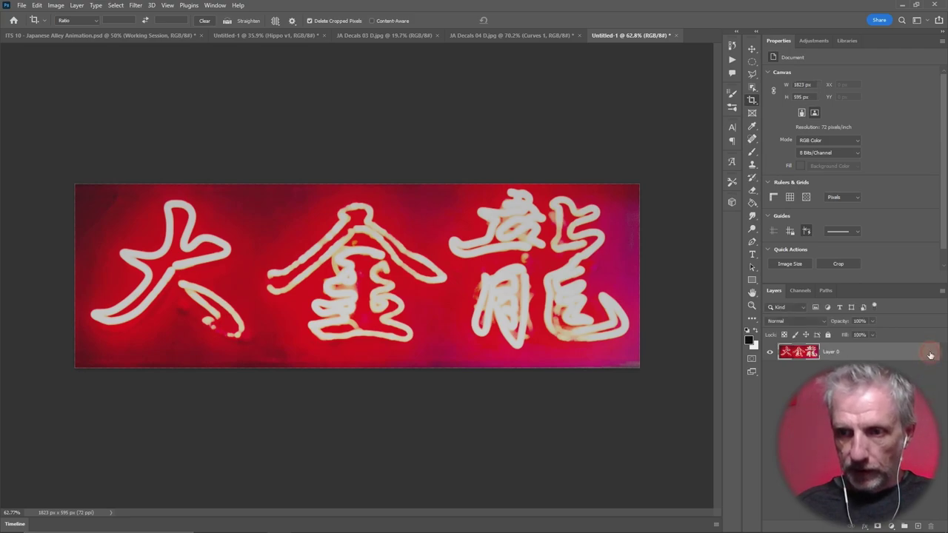
click(892, 527)
click(885, 352)
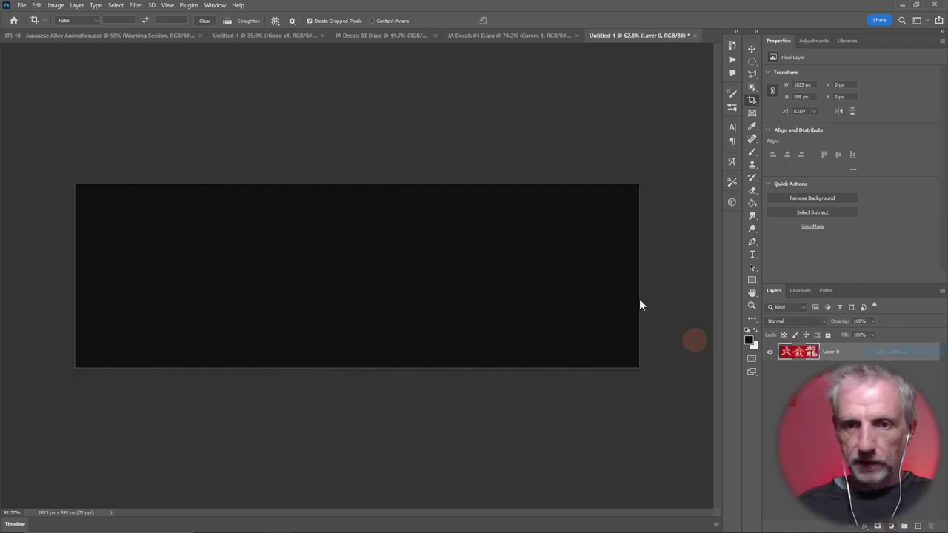
click(191, 261)
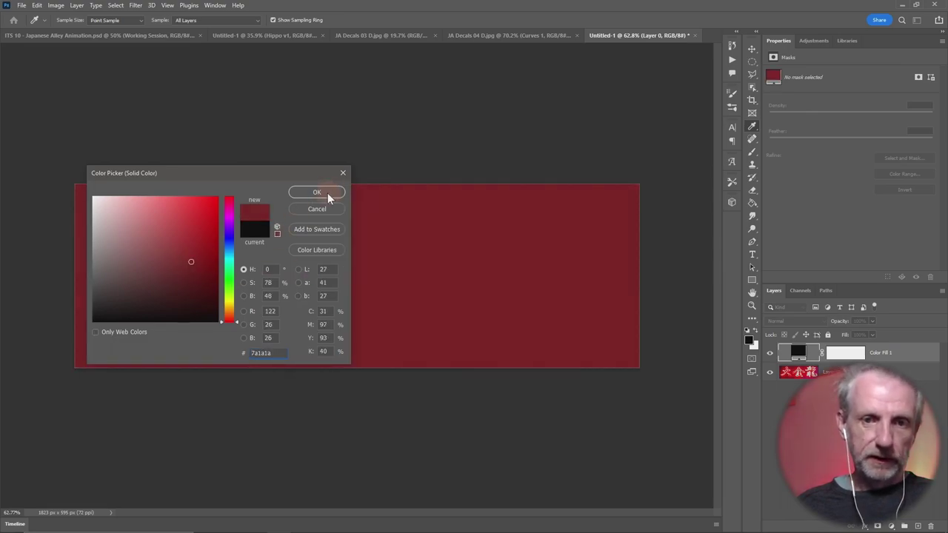
click(316, 193)
drag(799, 353, 805, 379)
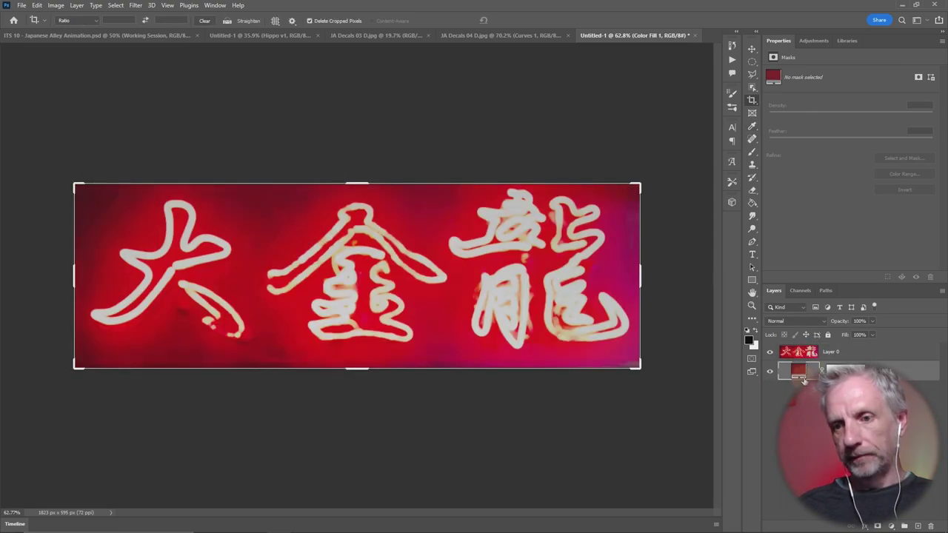
Enlarge the canvas to 120% width and 120% height, giving 2188 × 714 px.
click(60, 7)
click(93, 85)
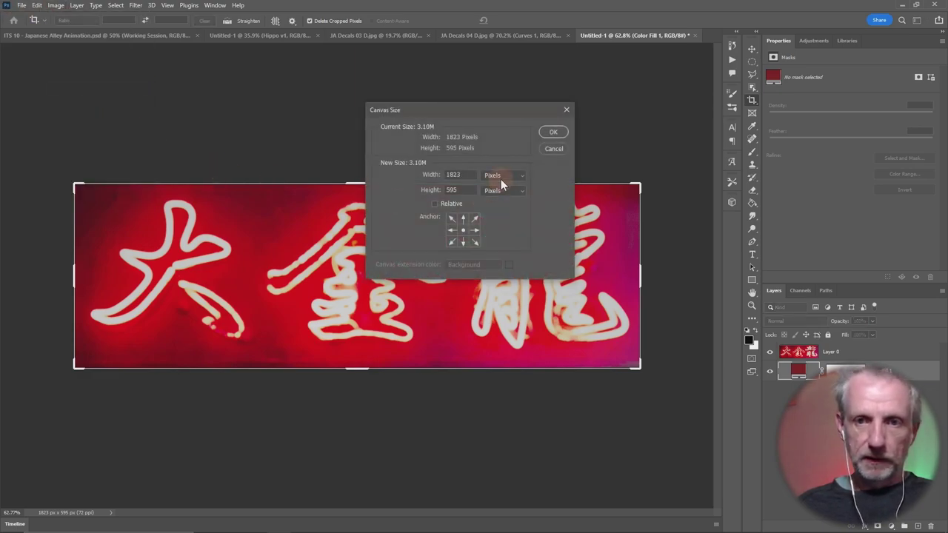
click(500, 179)
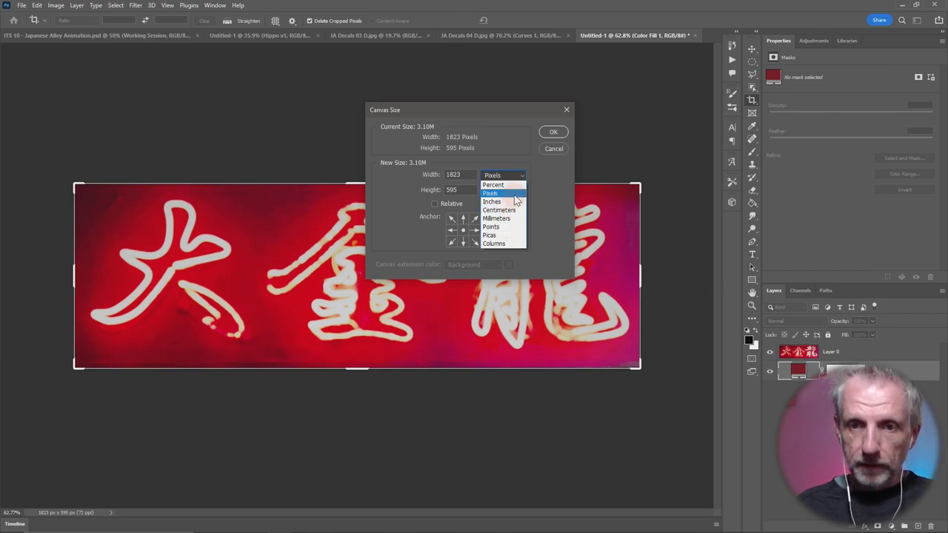
click(493, 185)
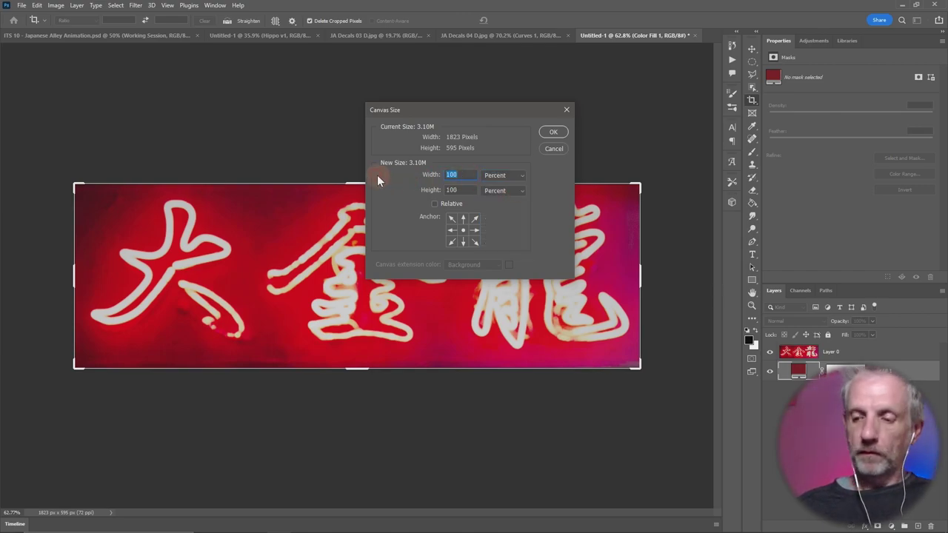
text(120)
key(Return)
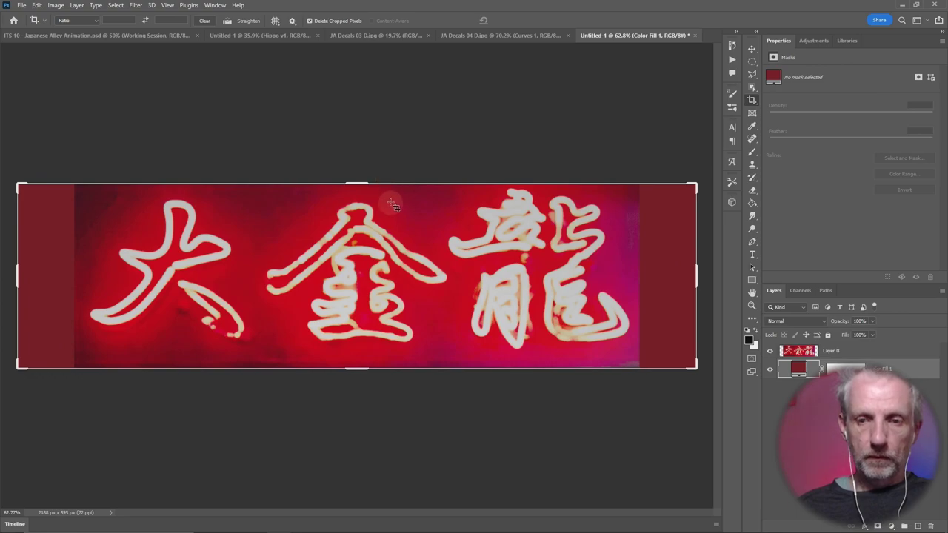
click(56, 5)
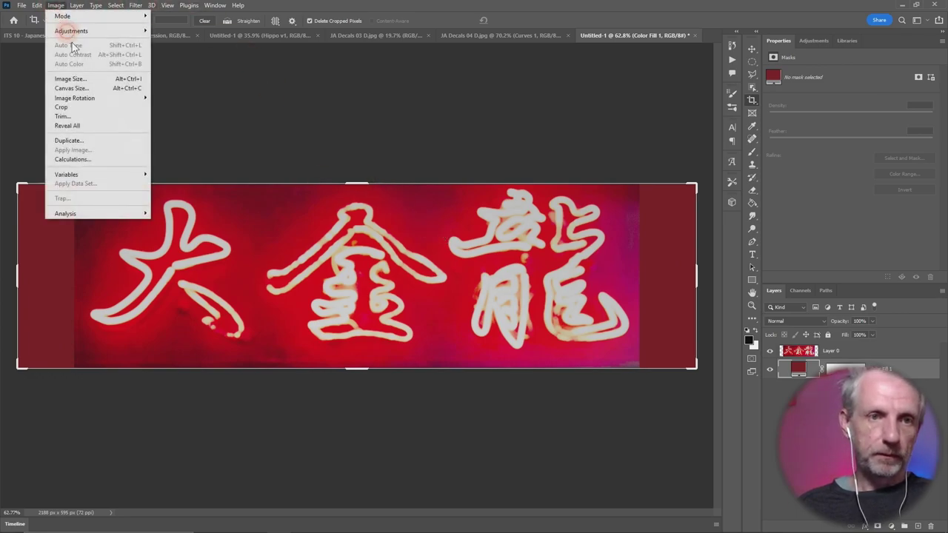
click(88, 87)
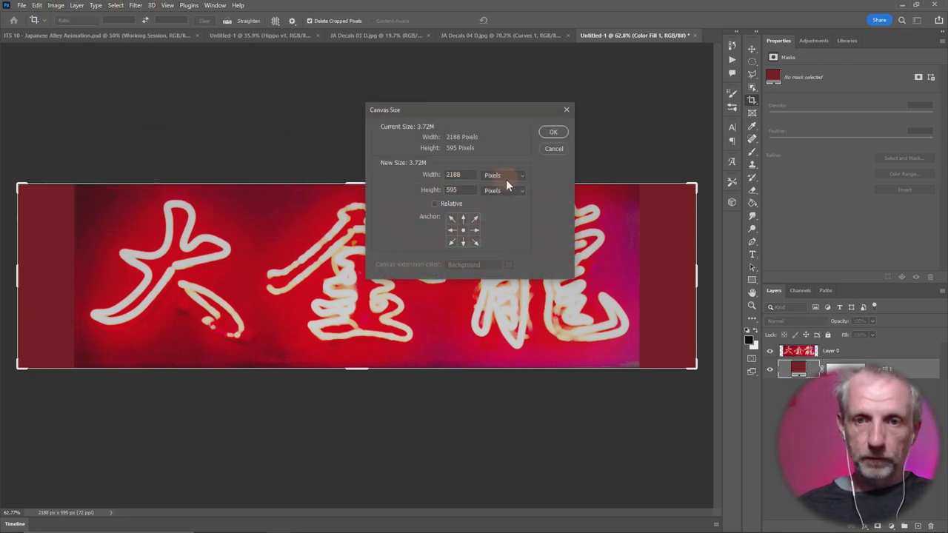
click(497, 195)
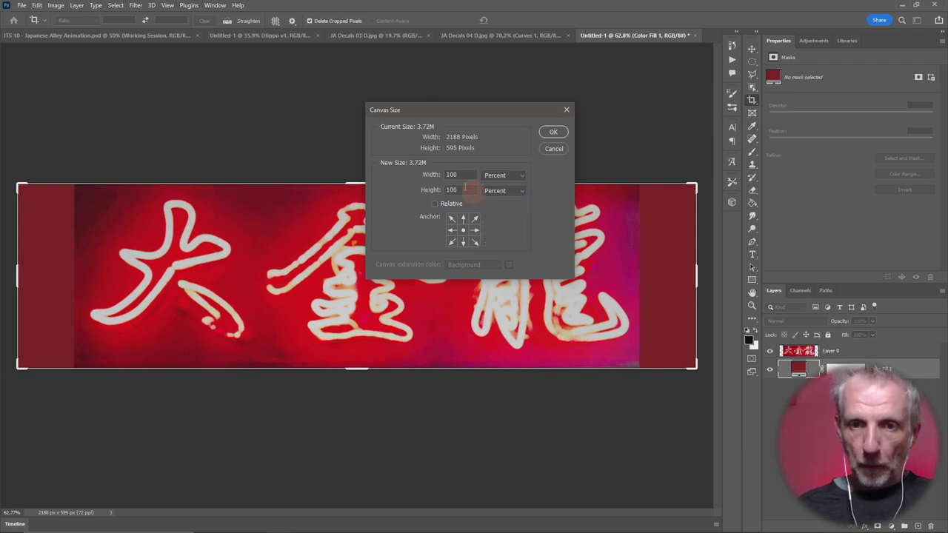
text(120)
key(Return)
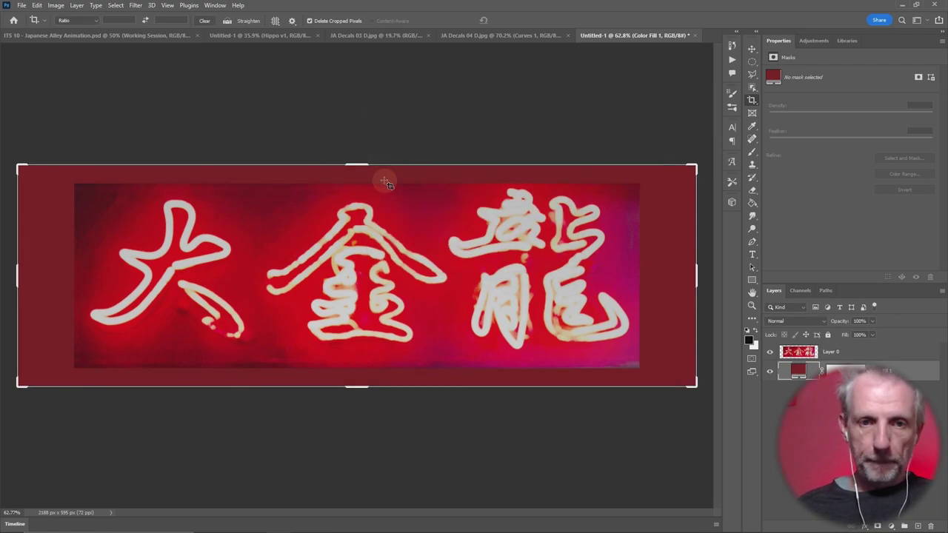
Change Color Fill 1 to bright red #cb0e12 sampled from the neon sign.
double_click(799, 371)
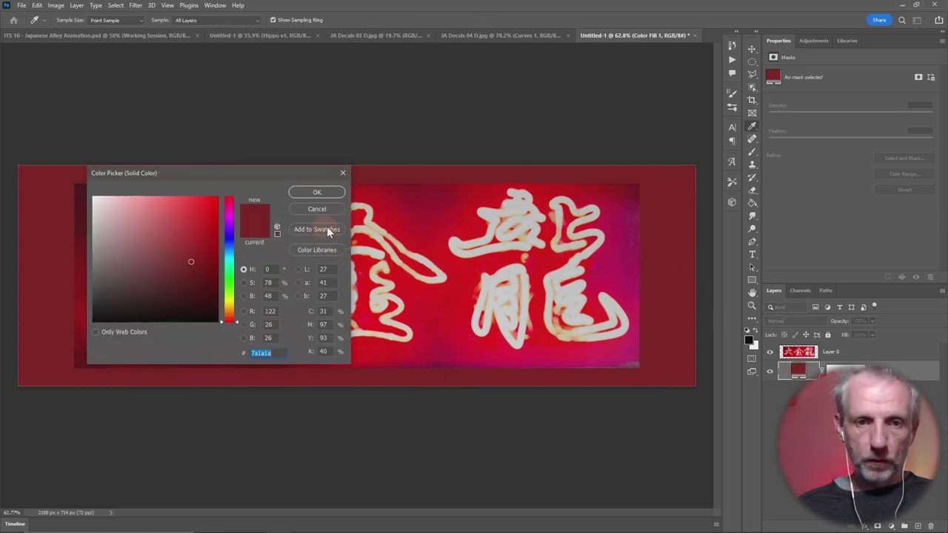
click(561, 256)
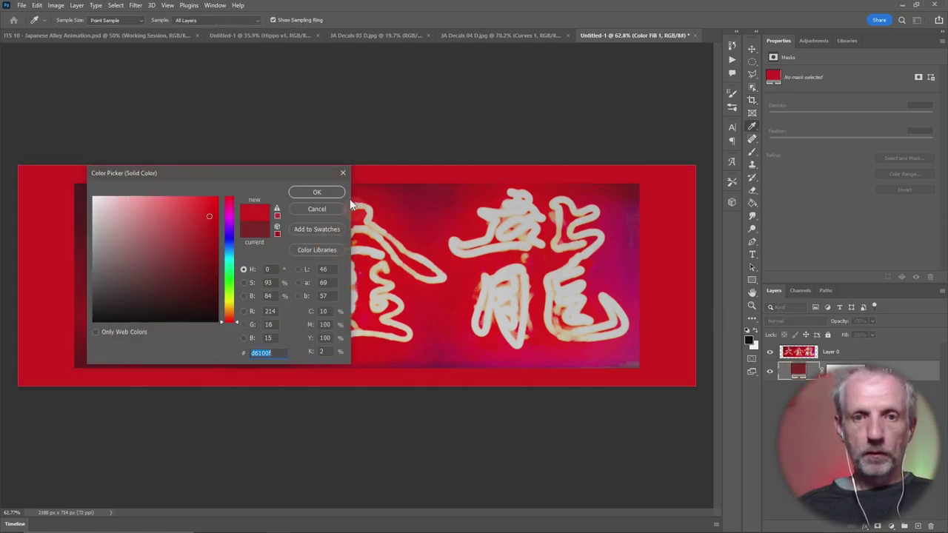
click(448, 199)
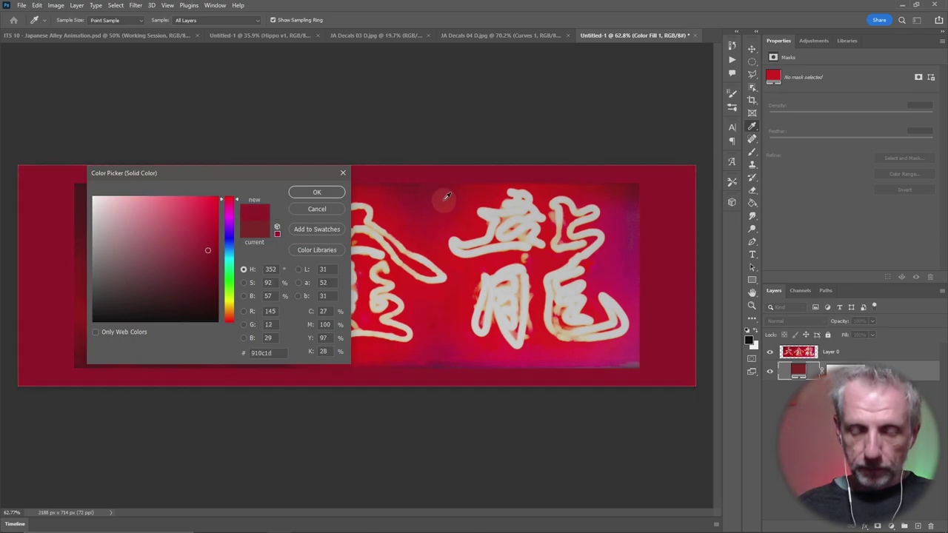
drag(447, 197, 486, 194)
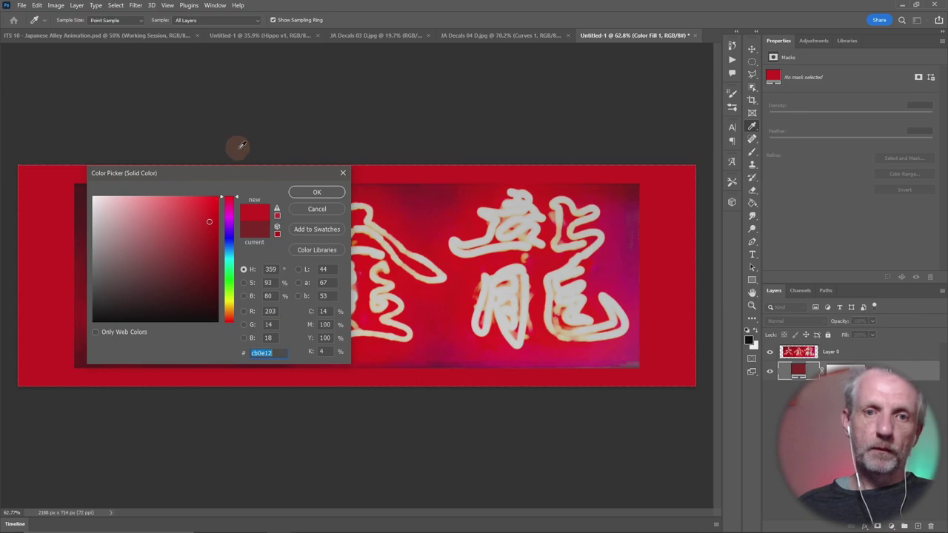
click(314, 193)
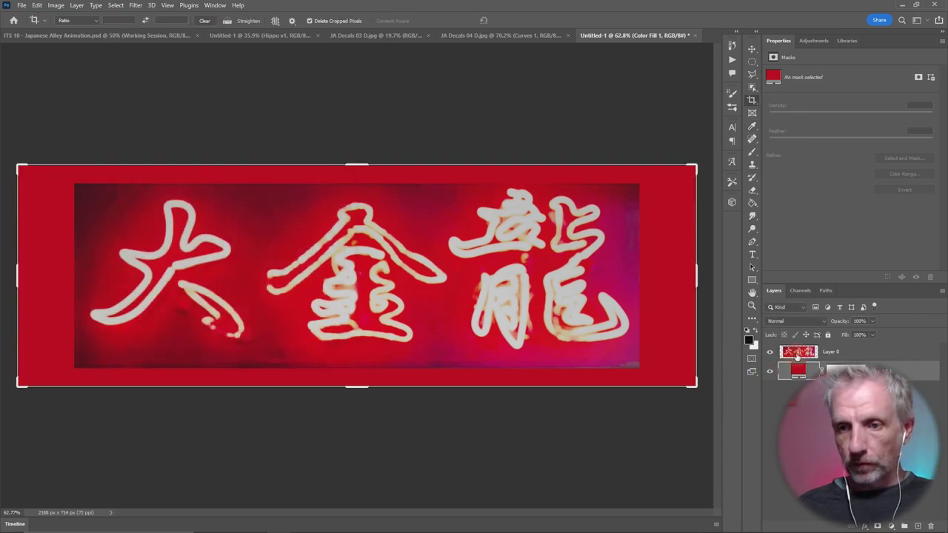
click(796, 356)
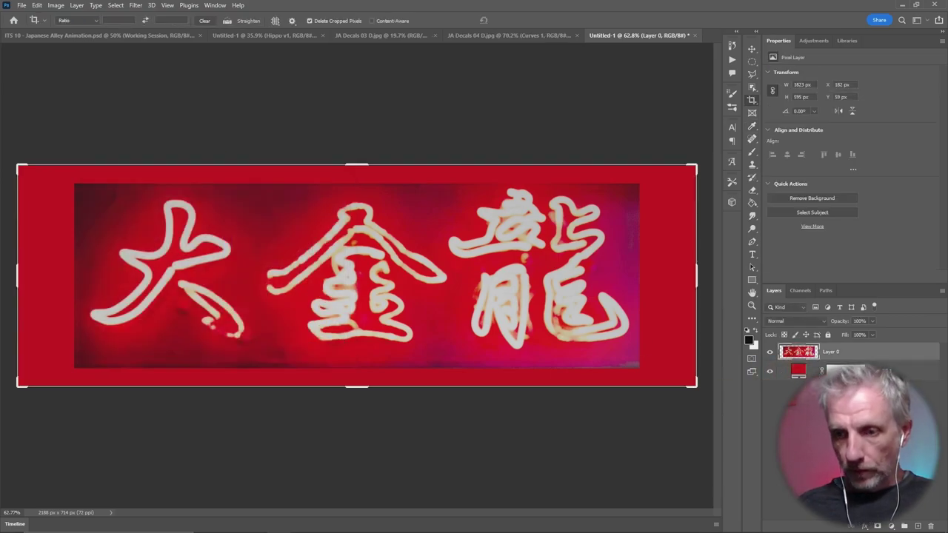
Add a layer mask to Layer 0 and switch to the soft Brush at 100% zoom.
click(877, 526)
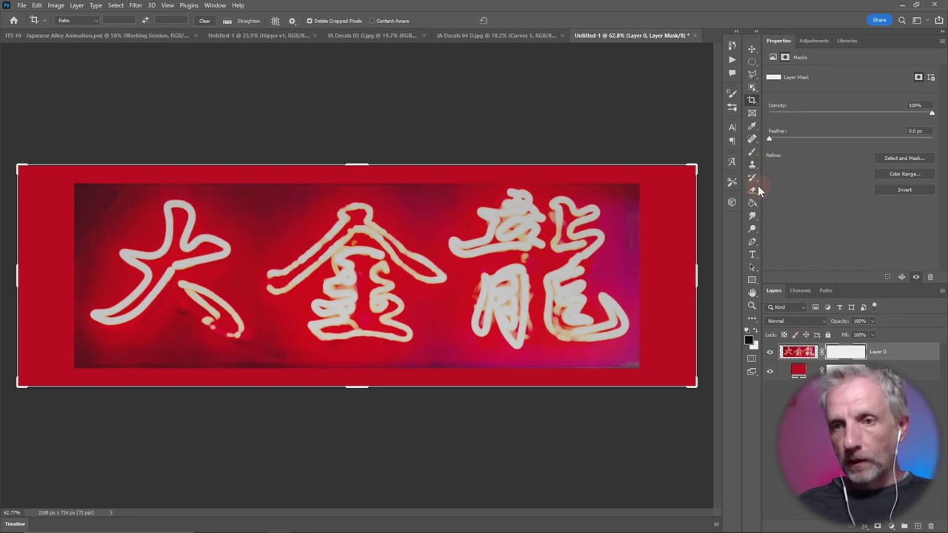
click(752, 154)
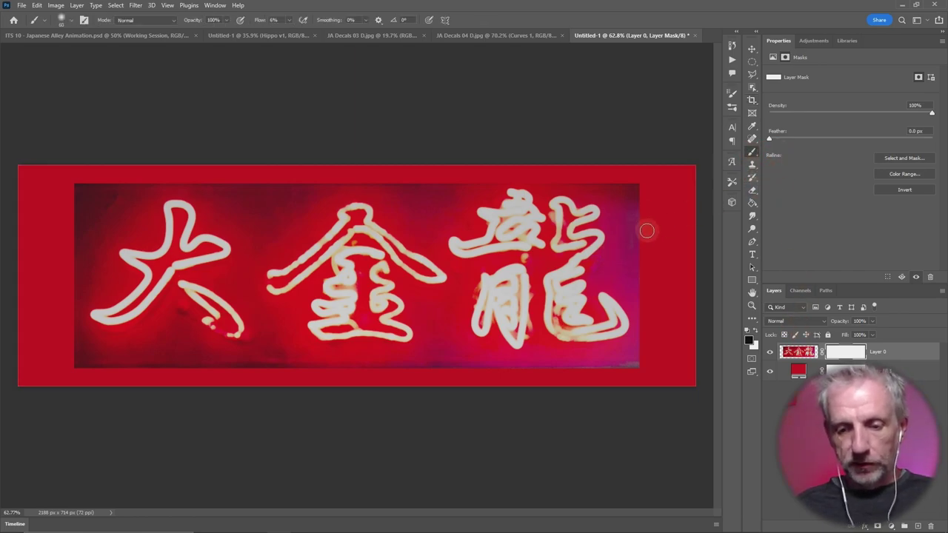
key(ctrl+1)
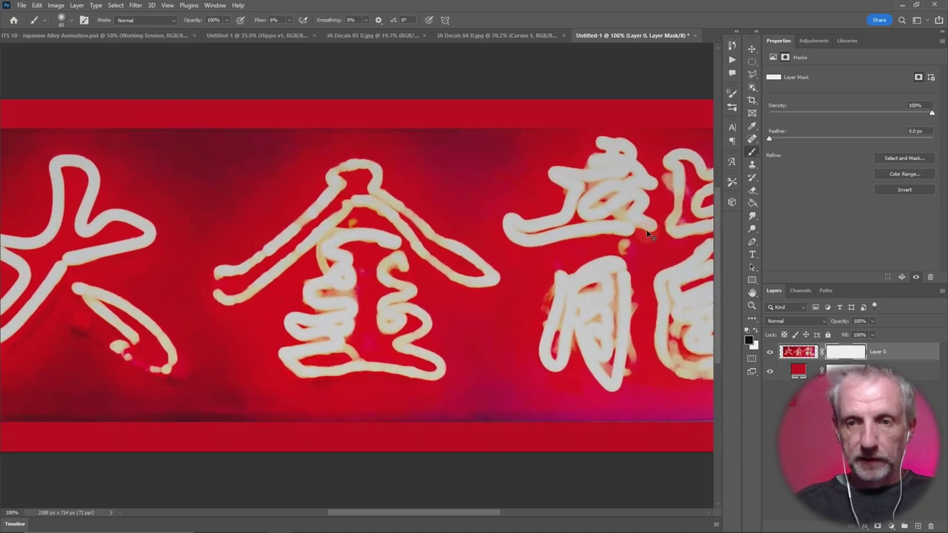
drag(463, 253, 277, 260)
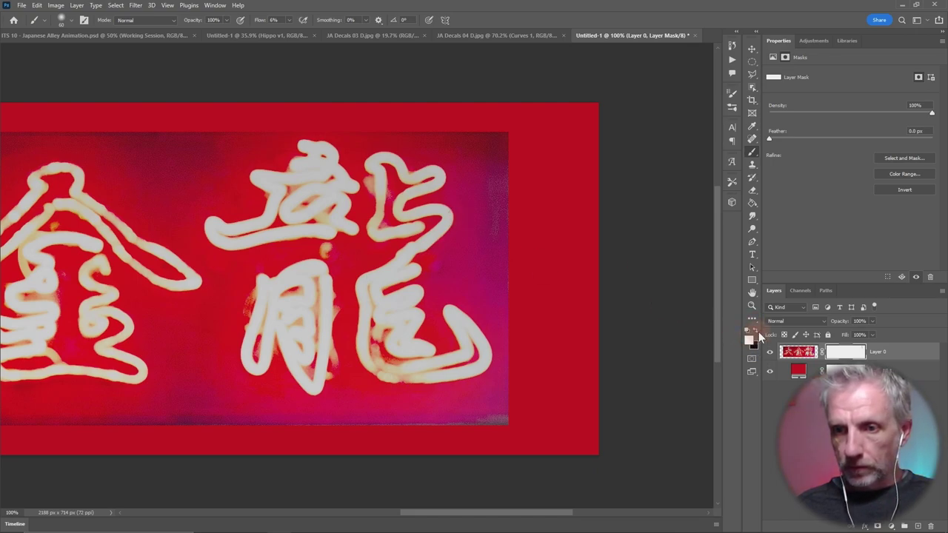
Test black and white brush dabs on the mask near the sign's right edge.
click(759, 332)
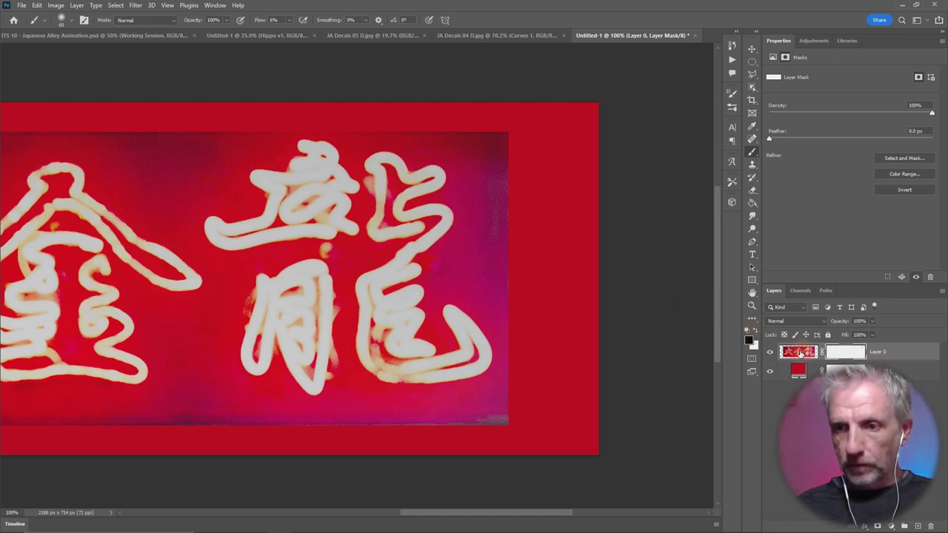
click(505, 142)
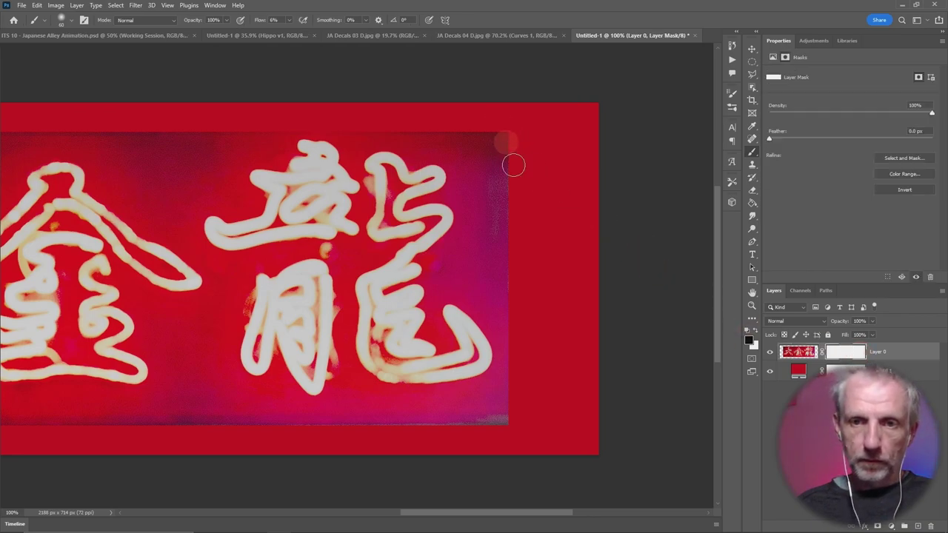
key(ctrl+z)
click(510, 185)
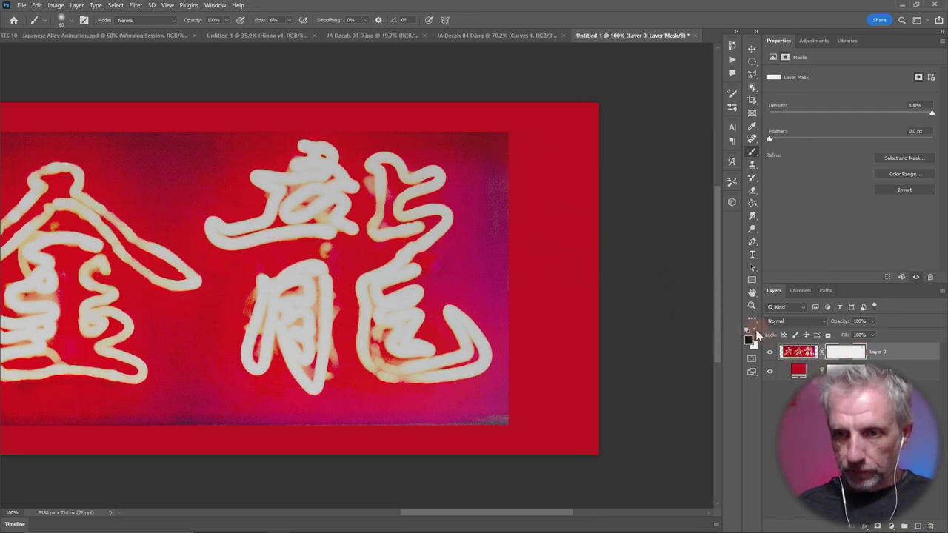
click(757, 332)
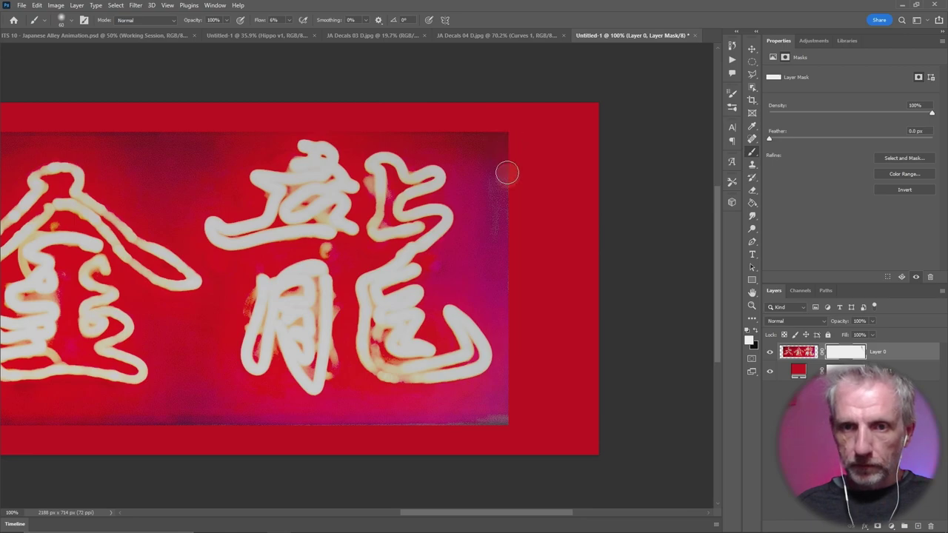
drag(556, 231, 542, 221)
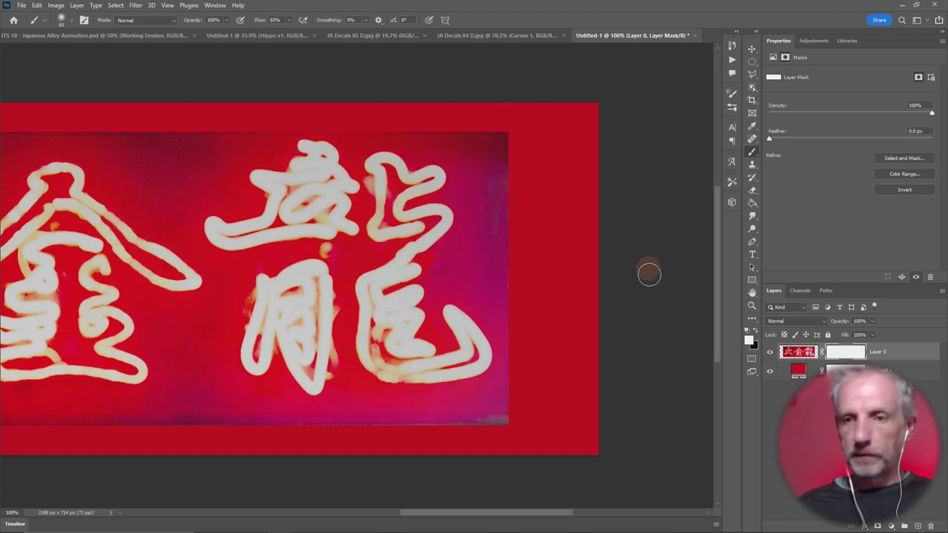
Set up a large black soft brush at 36% flow on Layer 0's mask.
click(755, 330)
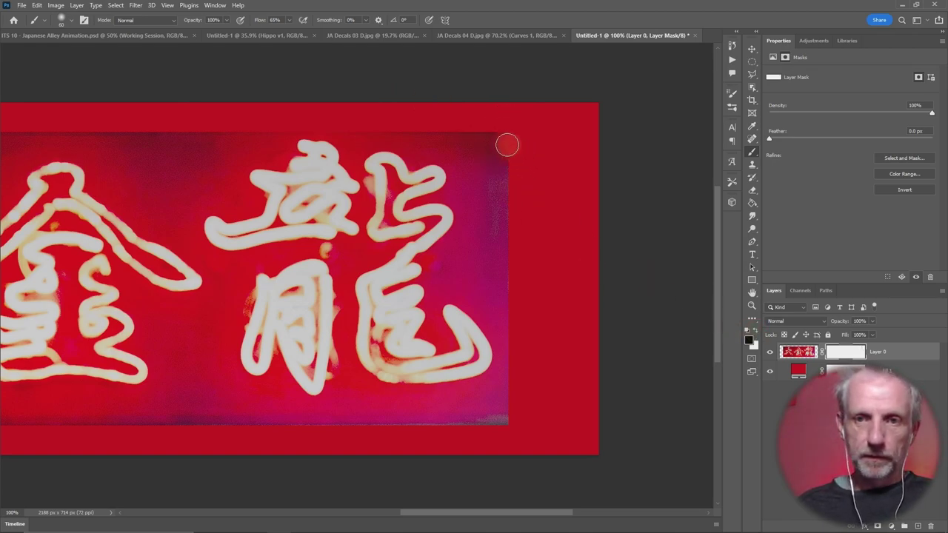
drag(533, 221, 510, 332)
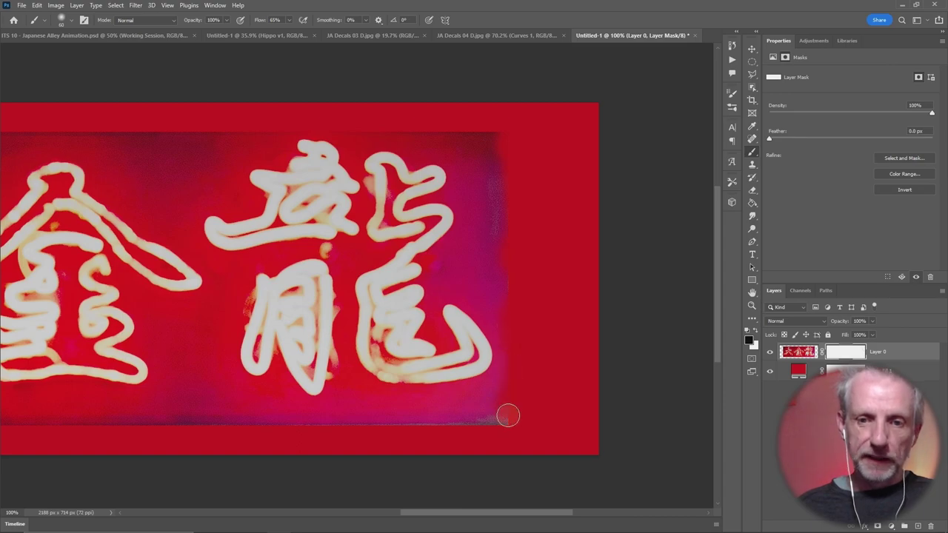
drag(508, 415, 518, 381)
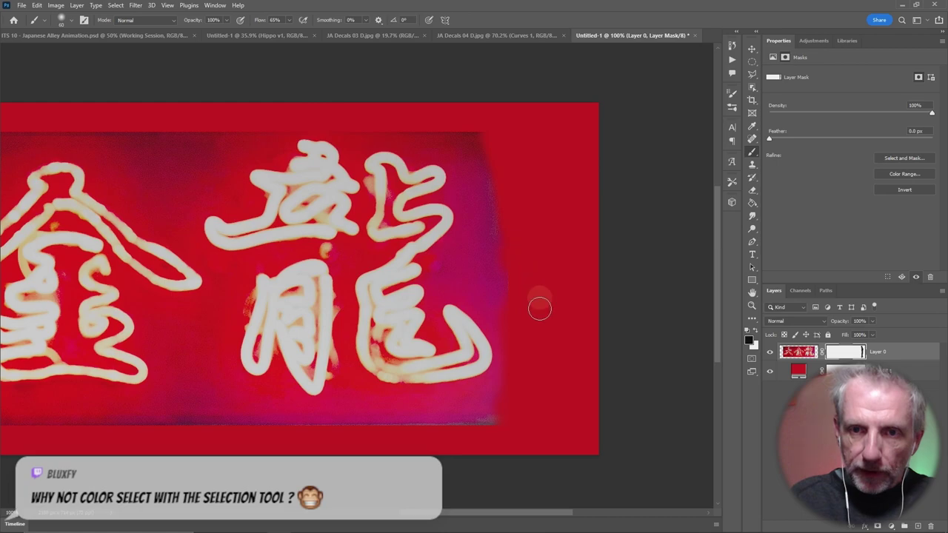
key(ctrl+z)
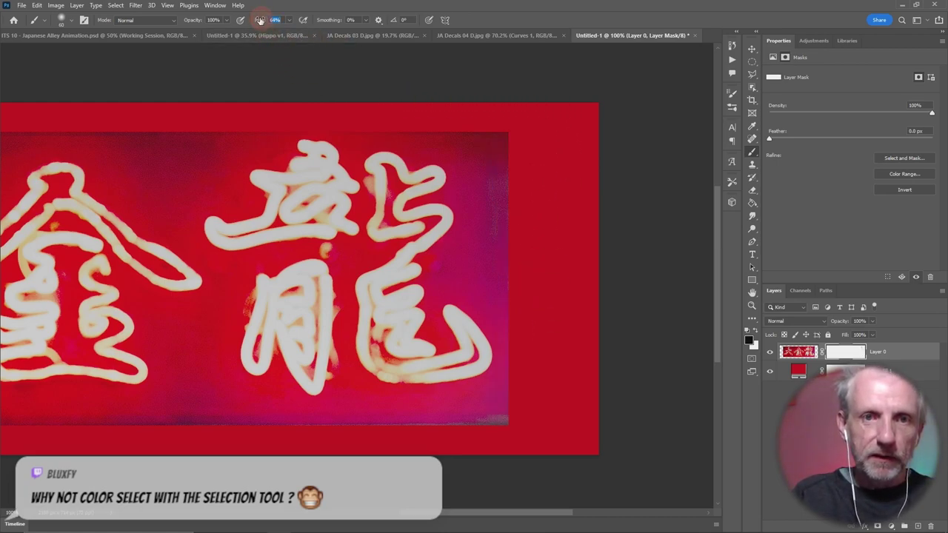
text(36)
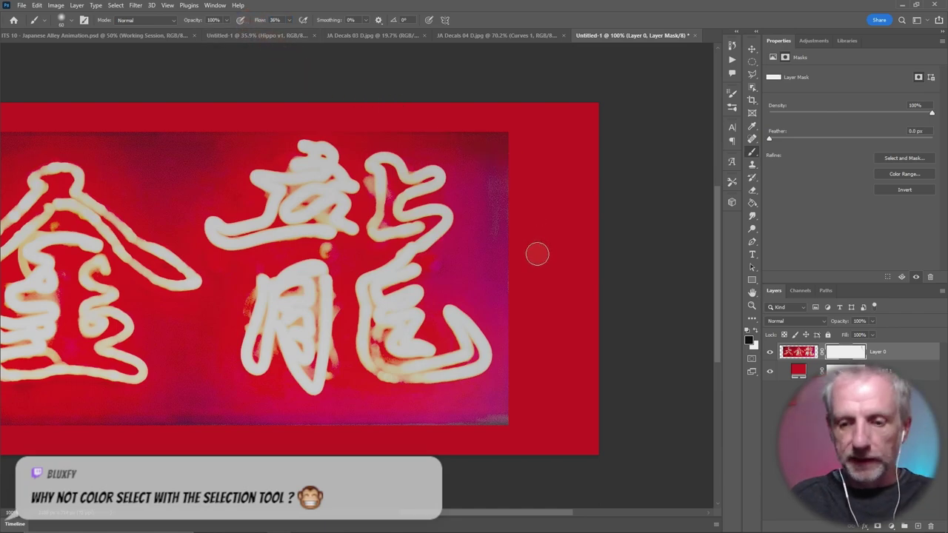
alt+right_drag(538, 252, 561, 221)
alt+scroll(603, 171, up, 5)
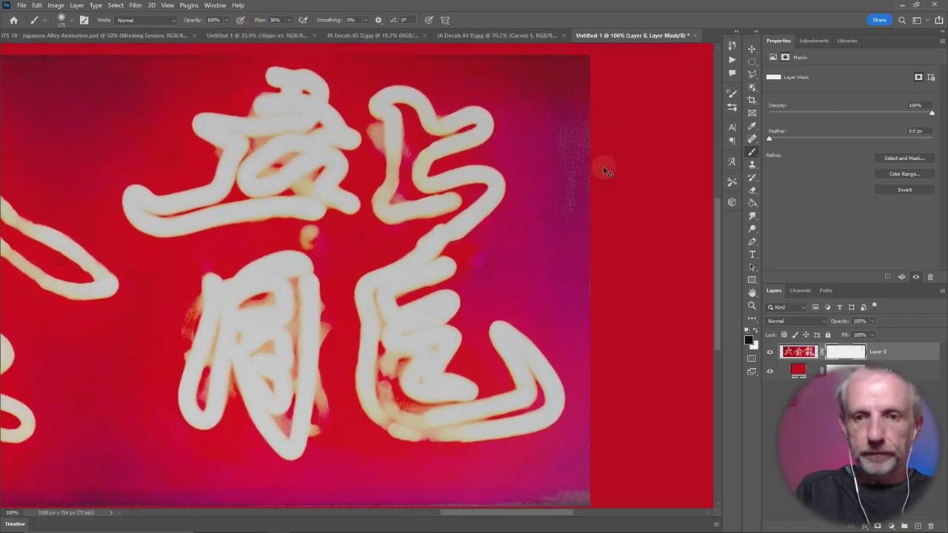
Paint out the photo's top-right corner and dark bottom edge so they fade into red.
key(ctrl+minus)
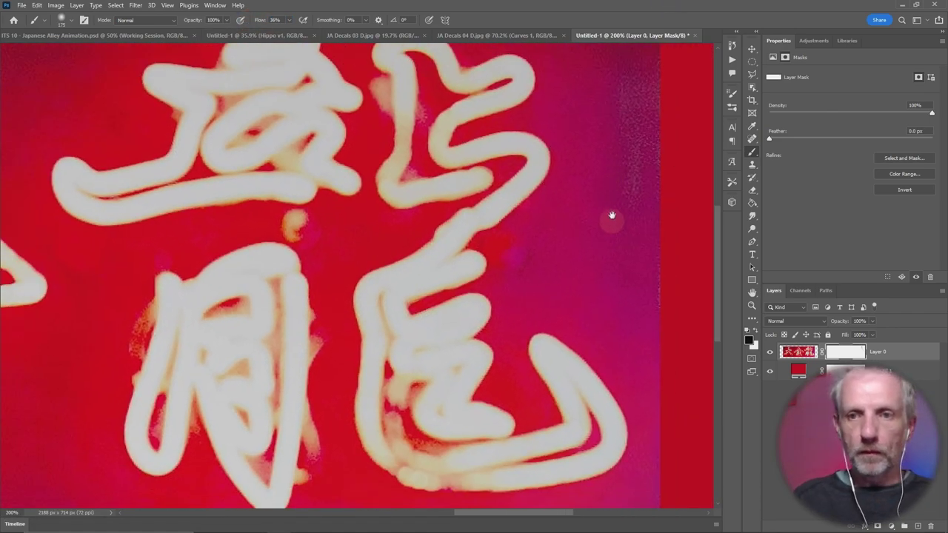
drag(611, 214, 430, 123)
drag(423, 163, 370, 121)
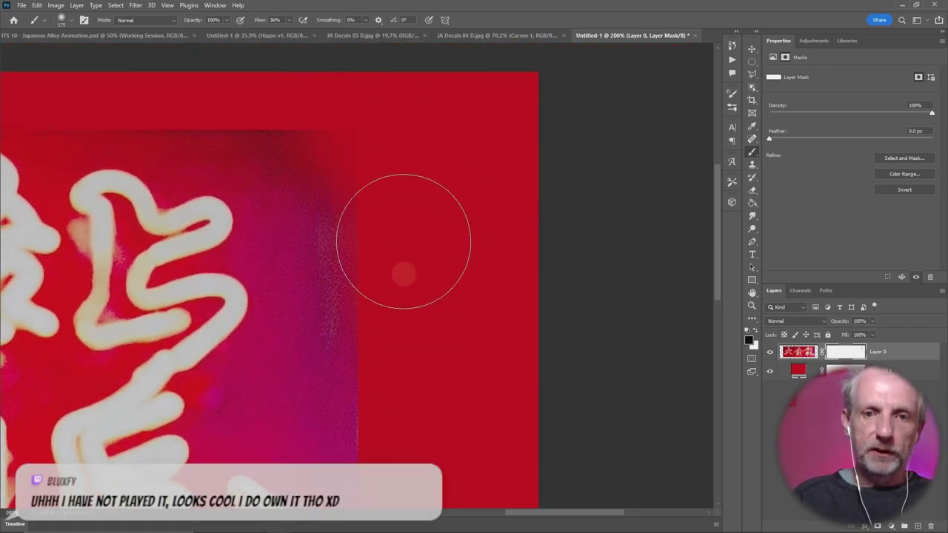
mouse_move(461, 285)
mouse_down()
mouse_move(464, 160)
mouse_move(463, 242)
mouse_move(425, 195)
mouse_move(442, 159)
mouse_up()
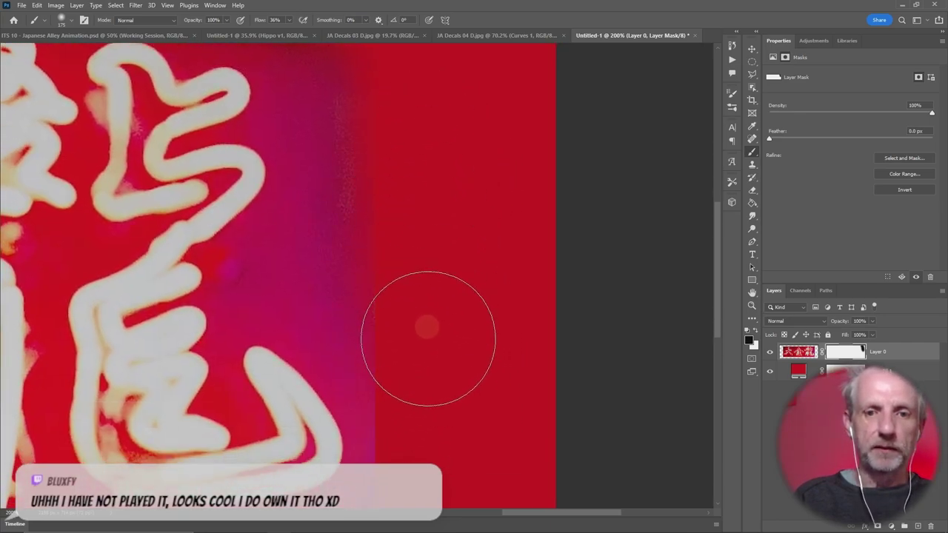
drag(469, 289, 525, 88)
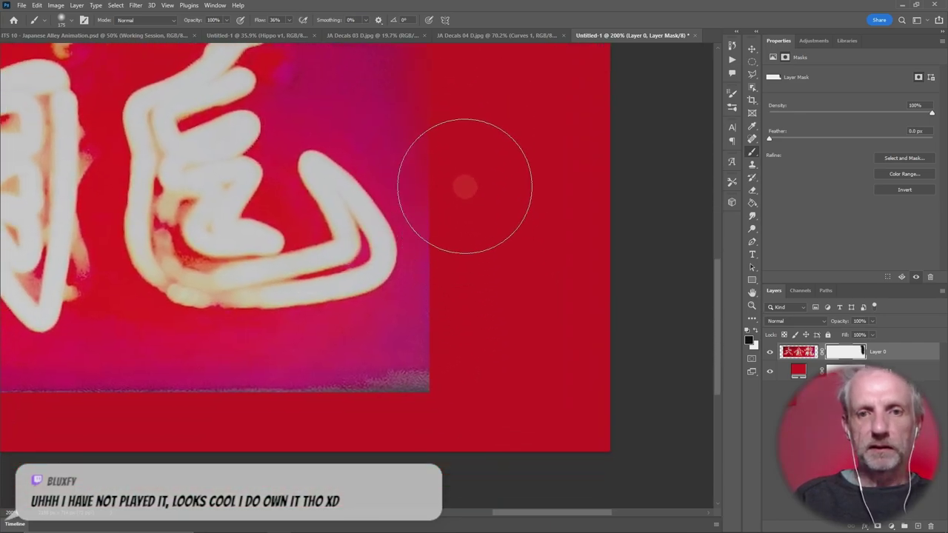
mouse_move(497, 400)
mouse_down()
mouse_move(618, 312)
mouse_move(630, 332)
mouse_move(339, 343)
mouse_move(540, 322)
mouse_move(309, 359)
mouse_up()
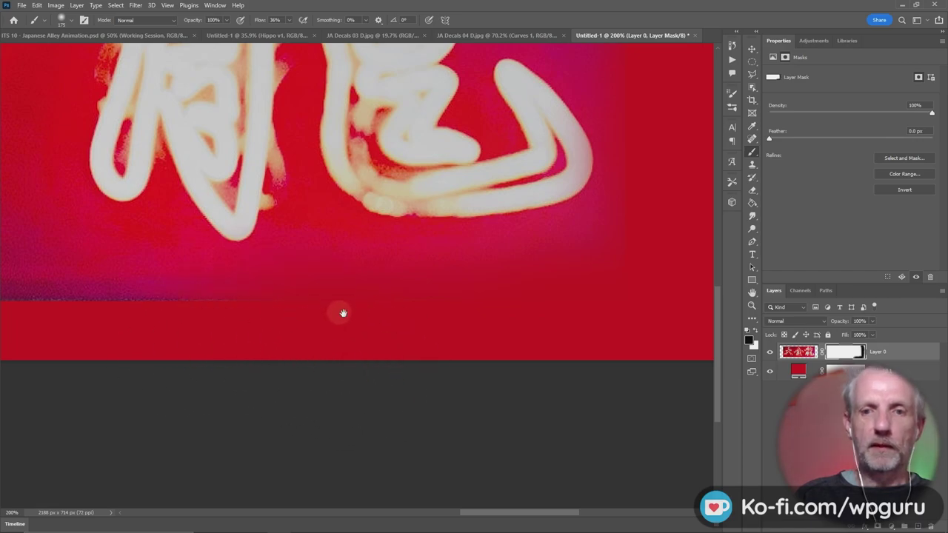
mouse_move(343, 313)
mouse_down()
mouse_move(562, 306)
mouse_move(274, 301)
mouse_move(214, 252)
mouse_up()
mouse_move(302, 301)
mouse_down()
mouse_move(494, 291)
mouse_move(607, 309)
mouse_up()
drag(474, 251, 463, 290)
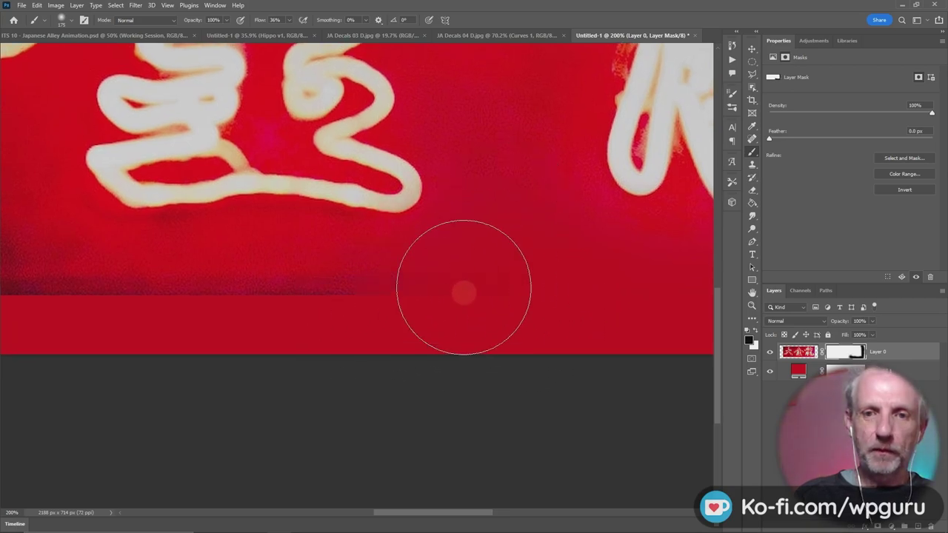
mouse_move(334, 315)
mouse_down()
mouse_move(202, 298)
mouse_move(588, 313)
mouse_up()
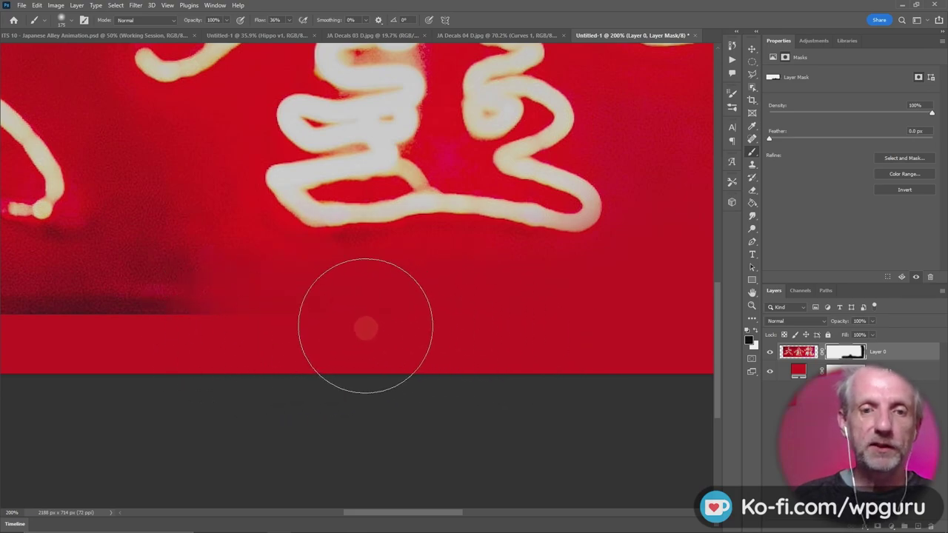
drag(364, 328, 696, 368)
drag(628, 391, 475, 386)
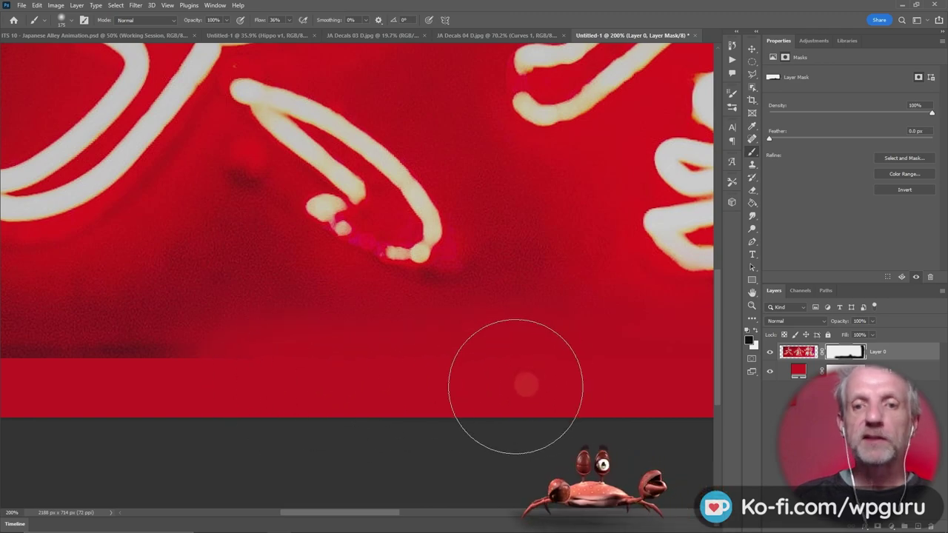
drag(325, 369, 658, 339)
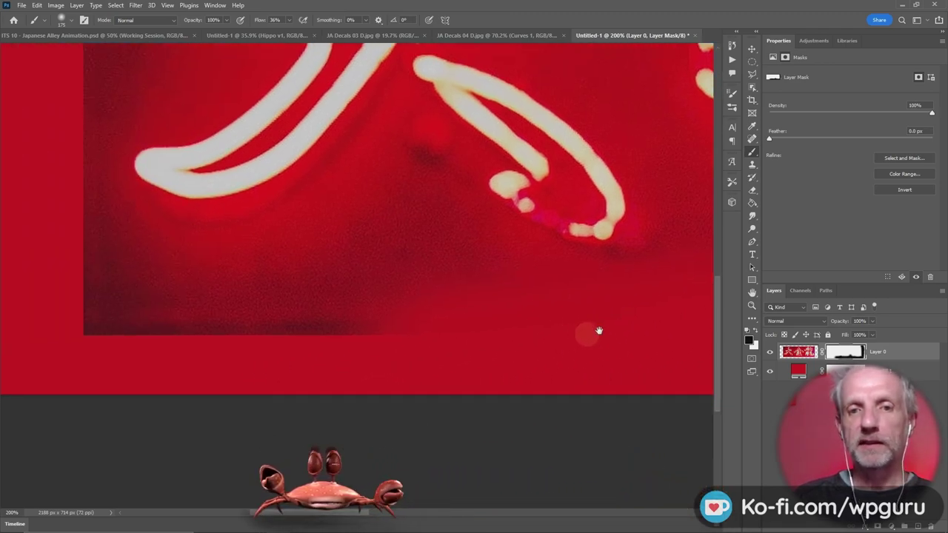
mouse_move(380, 343)
mouse_down()
mouse_move(218, 318)
mouse_move(227, 301)
mouse_move(203, 275)
mouse_move(505, 354)
mouse_up()
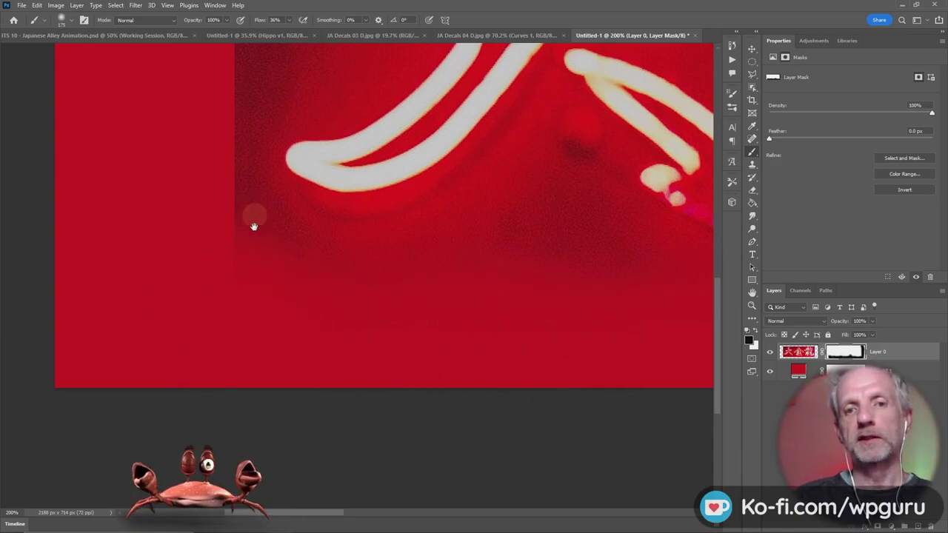
Soften the photo's left and top edges into the red border, then fit the sign in view.
drag(254, 222, 277, 400)
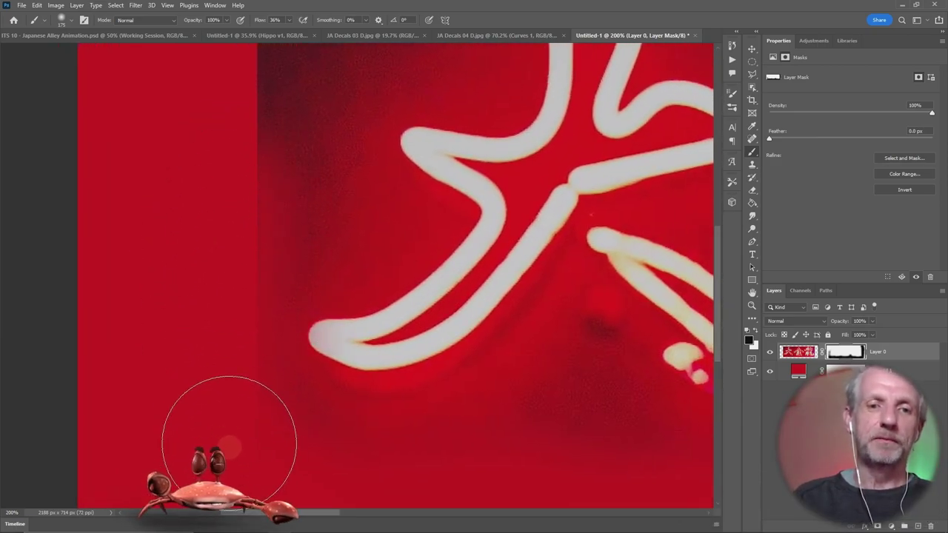
mouse_move(237, 209)
mouse_down()
mouse_move(231, 438)
mouse_move(221, 450)
mouse_up()
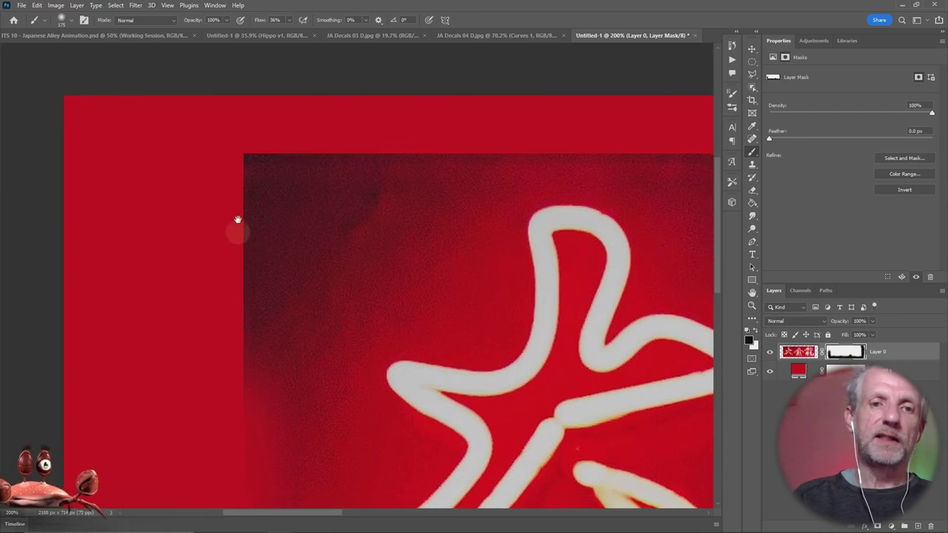
key(bracketright)
key(bracketright)
key(bracketright)
drag(250, 180, 226, 381)
mouse_move(344, 152)
mouse_down()
mouse_move(244, 254)
mouse_move(434, 127)
mouse_move(341, 247)
mouse_move(274, 312)
mouse_up()
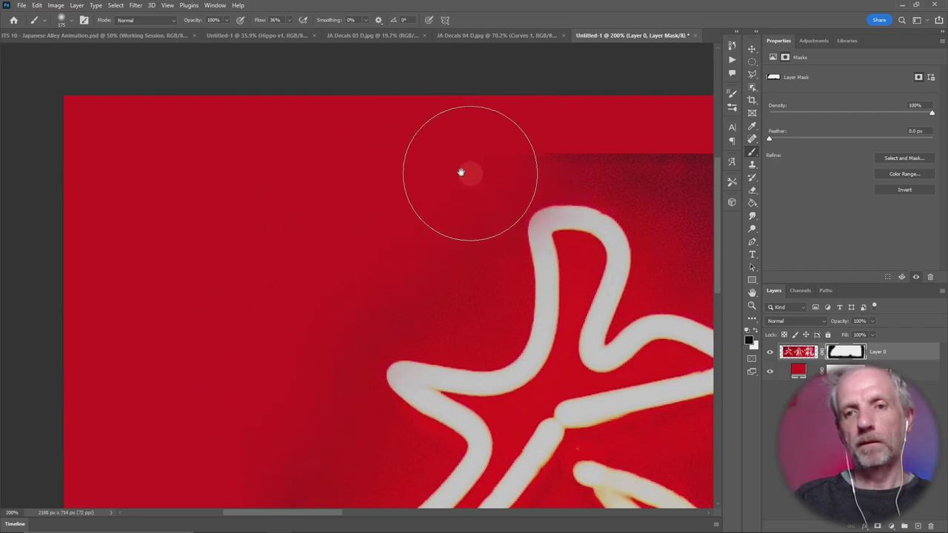
drag(465, 170, 165, 252)
mouse_move(320, 198)
mouse_down()
mouse_move(370, 180)
mouse_move(358, 193)
mouse_move(514, 186)
mouse_move(567, 212)
mouse_move(311, 176)
mouse_move(155, 222)
mouse_move(237, 322)
mouse_move(390, 218)
mouse_up()
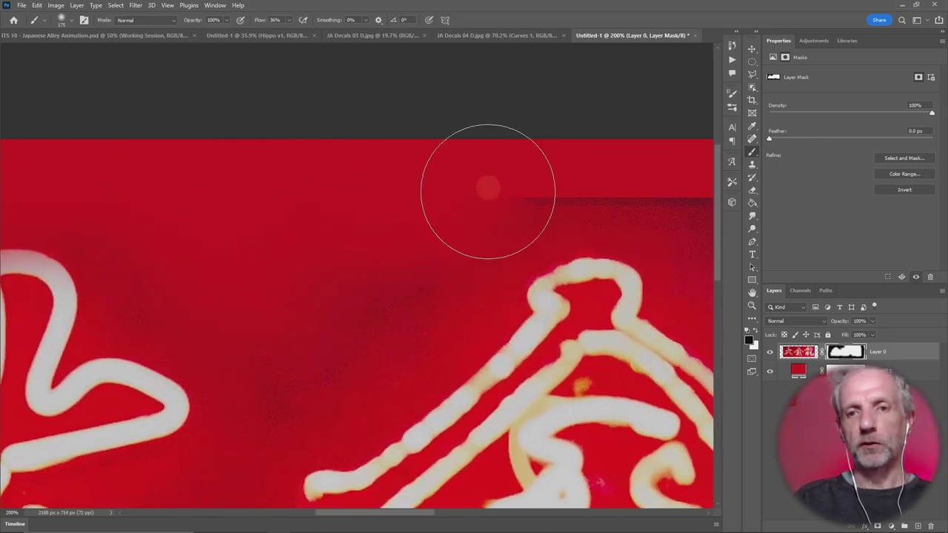
mouse_move(536, 161)
mouse_down()
mouse_move(196, 196)
mouse_move(162, 189)
mouse_up()
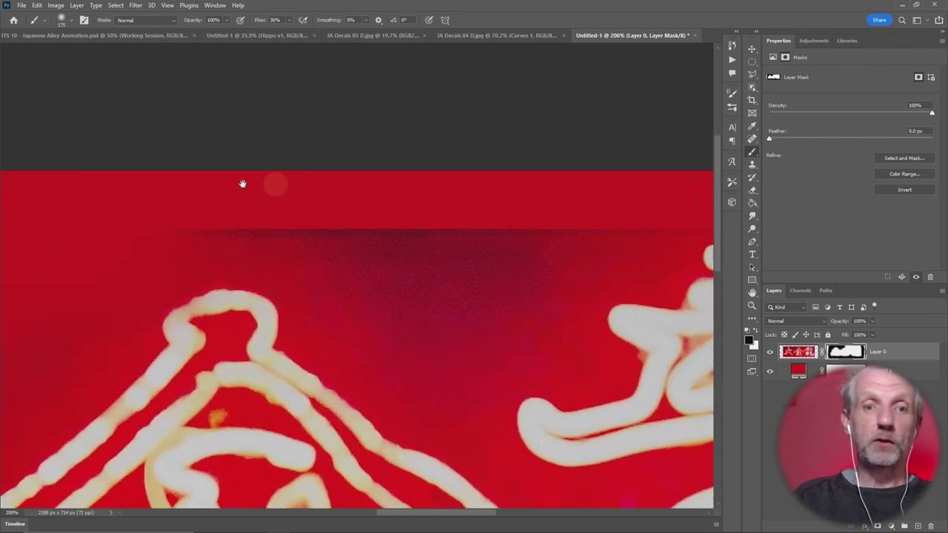
mouse_move(362, 206)
mouse_down()
mouse_move(455, 239)
mouse_move(601, 218)
mouse_move(488, 233)
mouse_move(185, 210)
mouse_up()
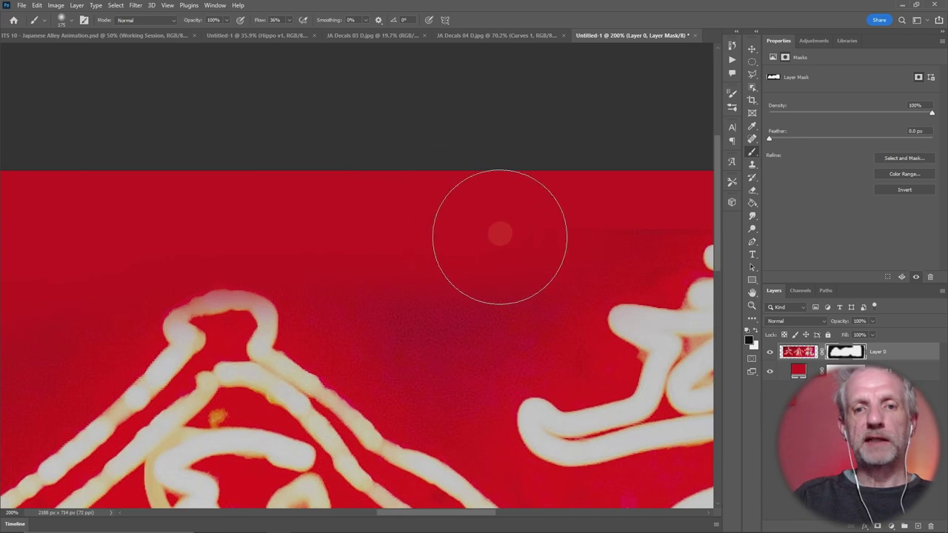
mouse_move(485, 222)
mouse_down()
mouse_move(201, 212)
mouse_move(150, 219)
mouse_up()
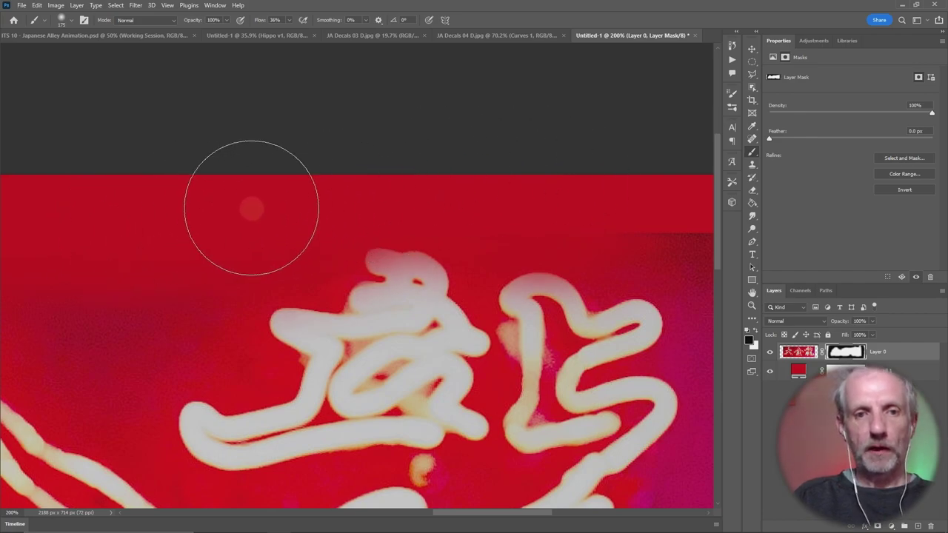
drag(398, 169, 158, 174)
drag(408, 205, 363, 209)
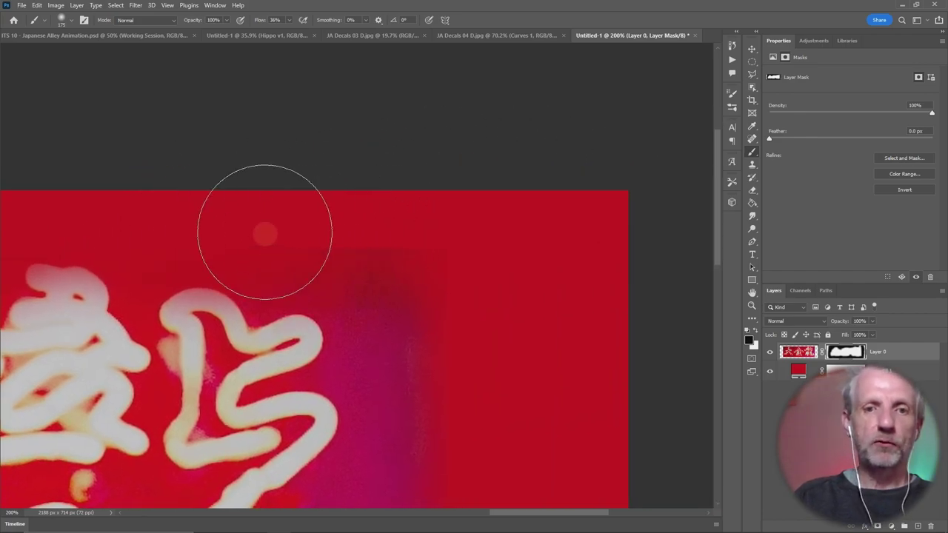
drag(503, 345, 504, 158)
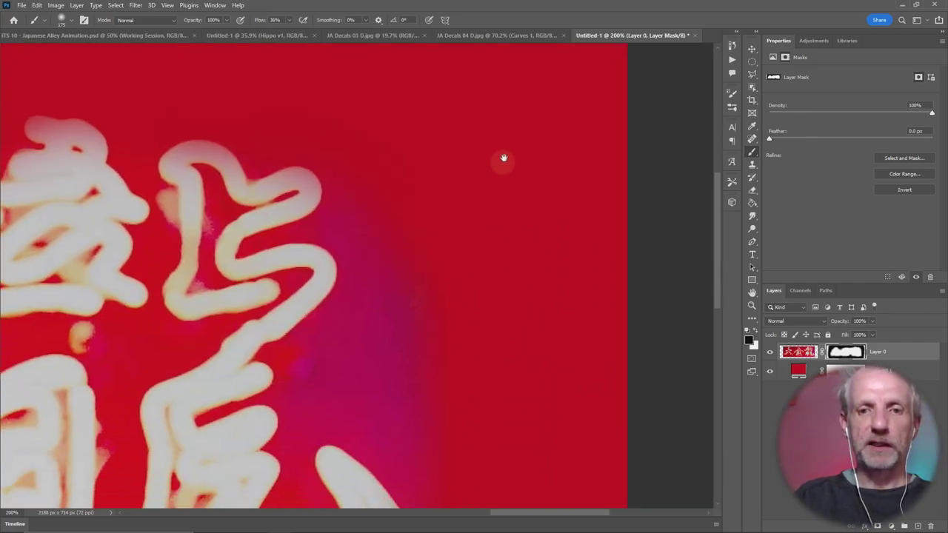
key(ctrl+0)
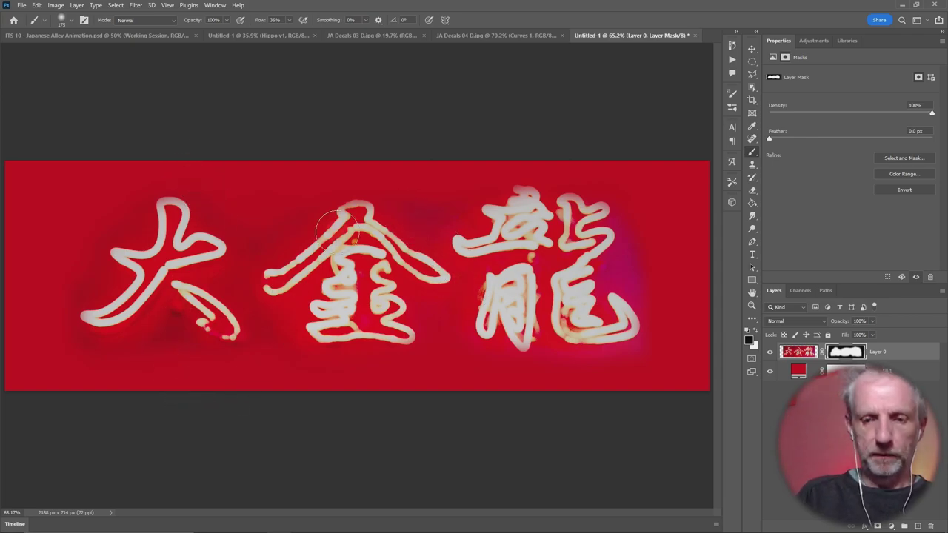
Zoom in and pan over the middle and right-hand kanji to inspect the mask, then fit the sign on screen.
alt+scroll(342, 239, up, 3)
alt+scroll(334, 236, up, 3)
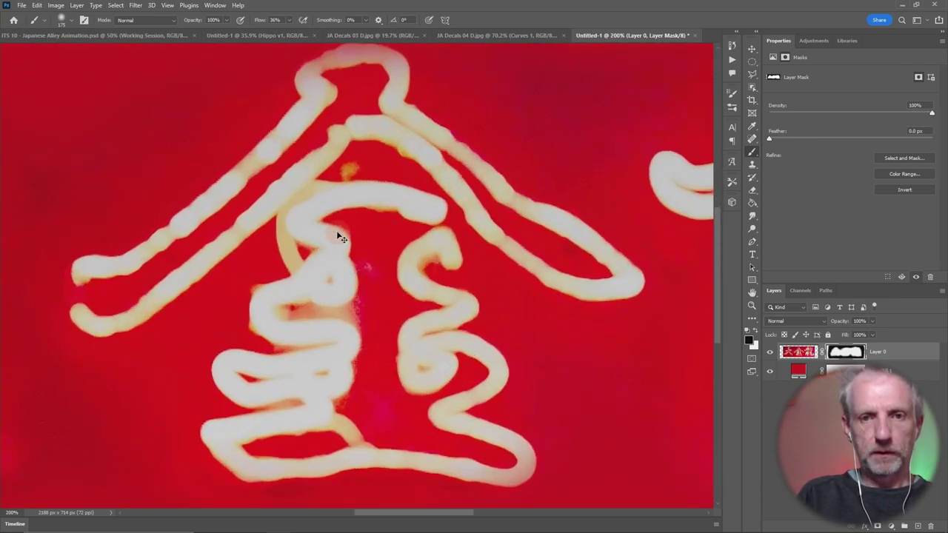
drag(508, 258, 376, 329)
alt+scroll(375, 311, down, 1)
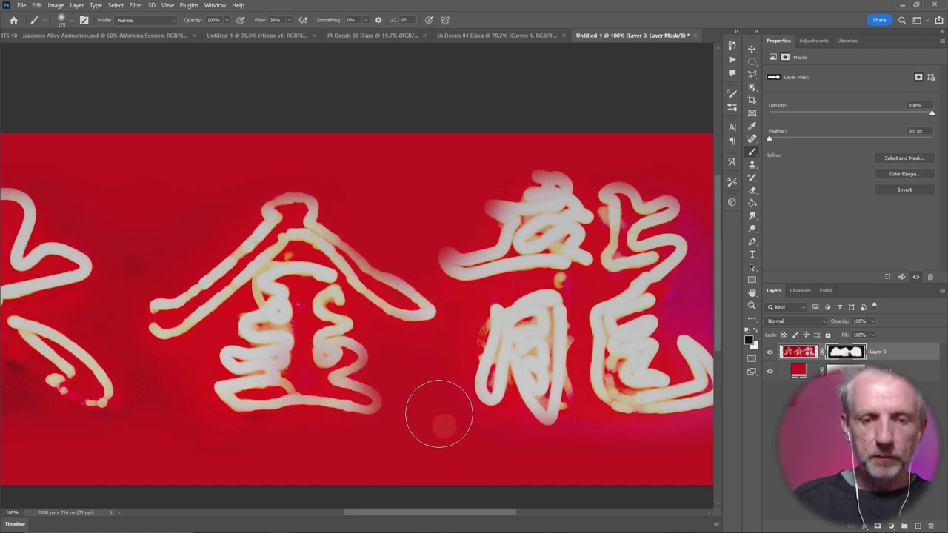
drag(478, 352, 242, 329)
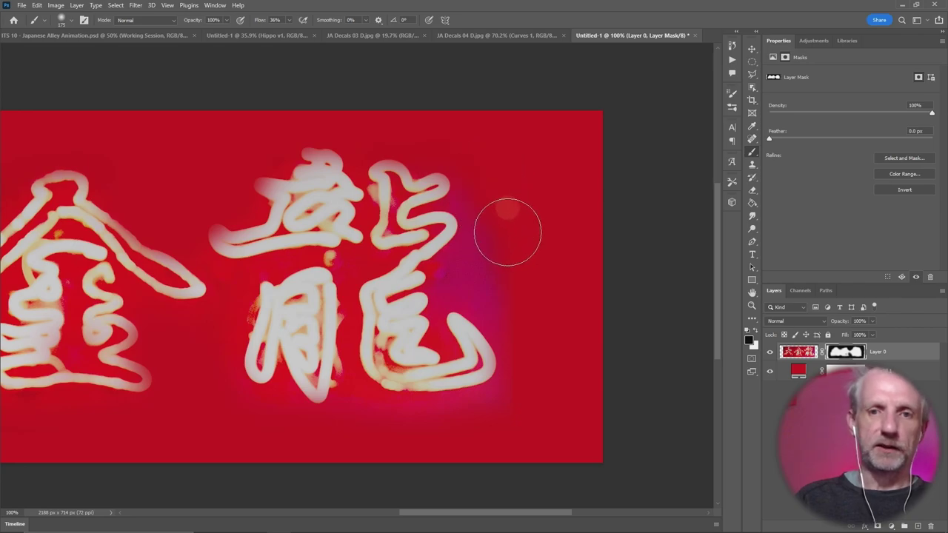
drag(486, 222, 484, 267)
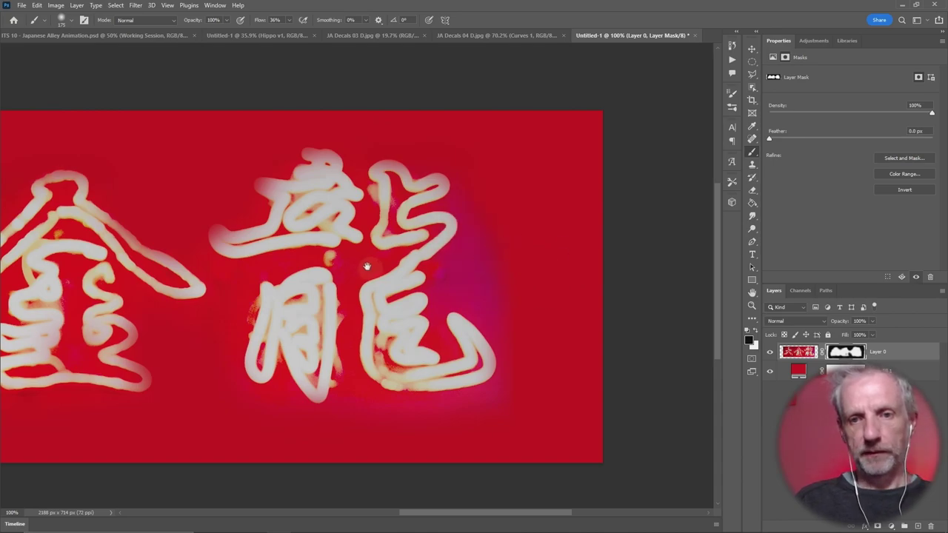
alt+scroll(511, 256, up, 3)
alt+scroll(531, 178, up, 2)
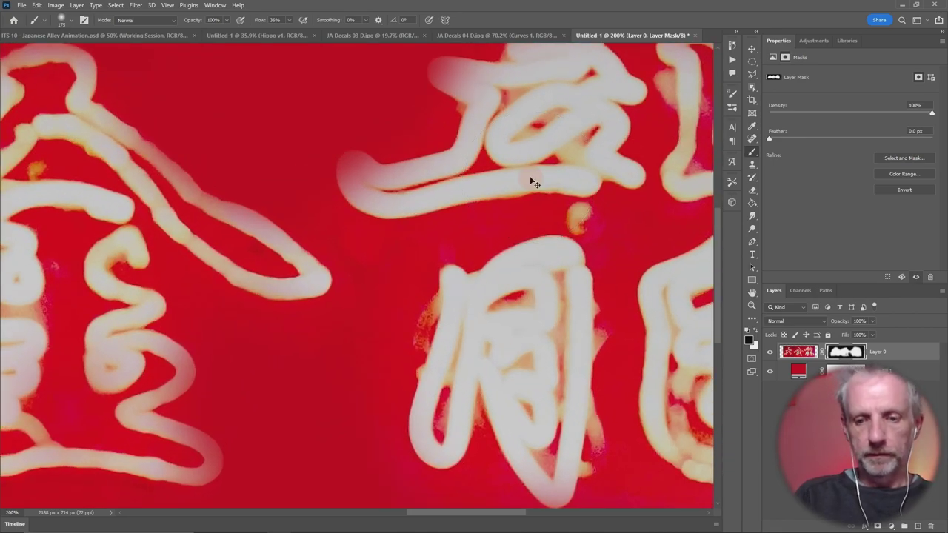
key(ctrl+0)
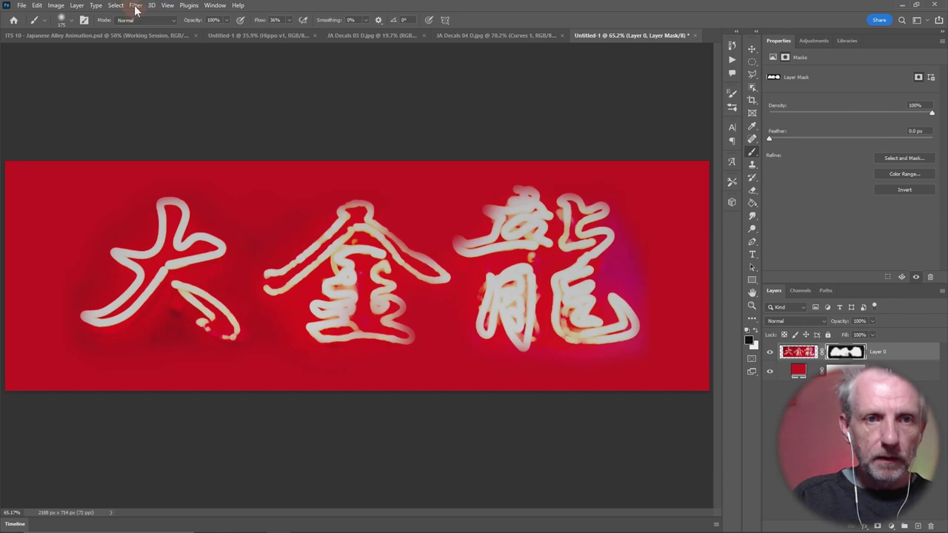
Make a Color Range selection on the mask with Fuzziness raised to 83, previewing the image.
click(115, 6)
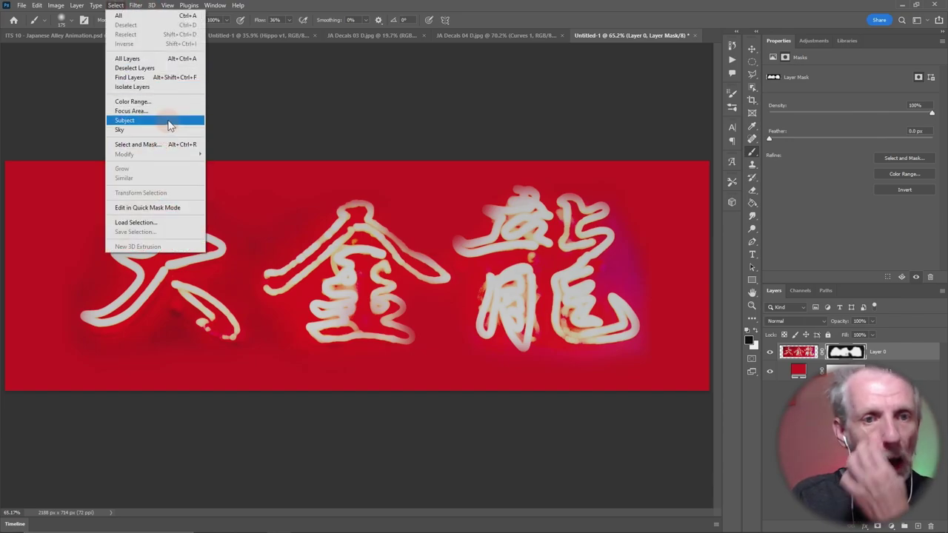
click(175, 101)
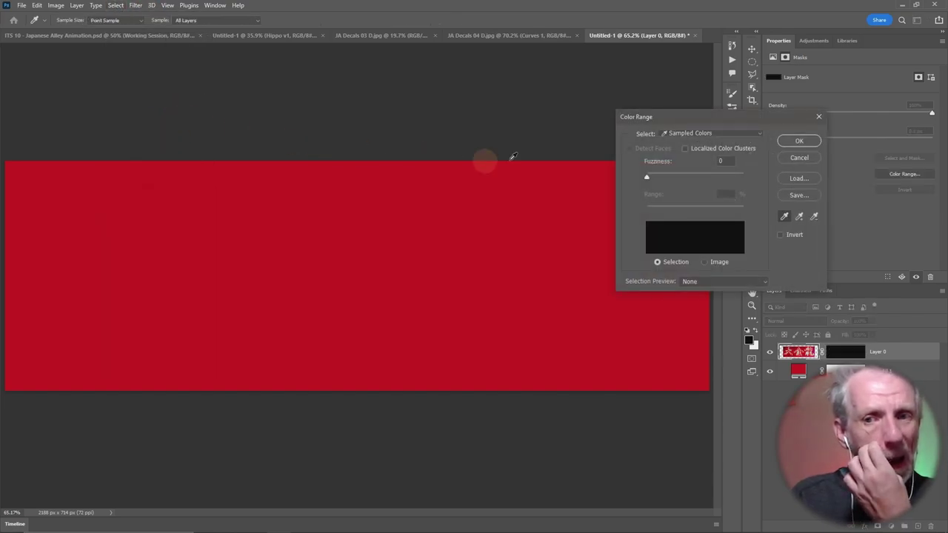
drag(719, 119, 426, 106)
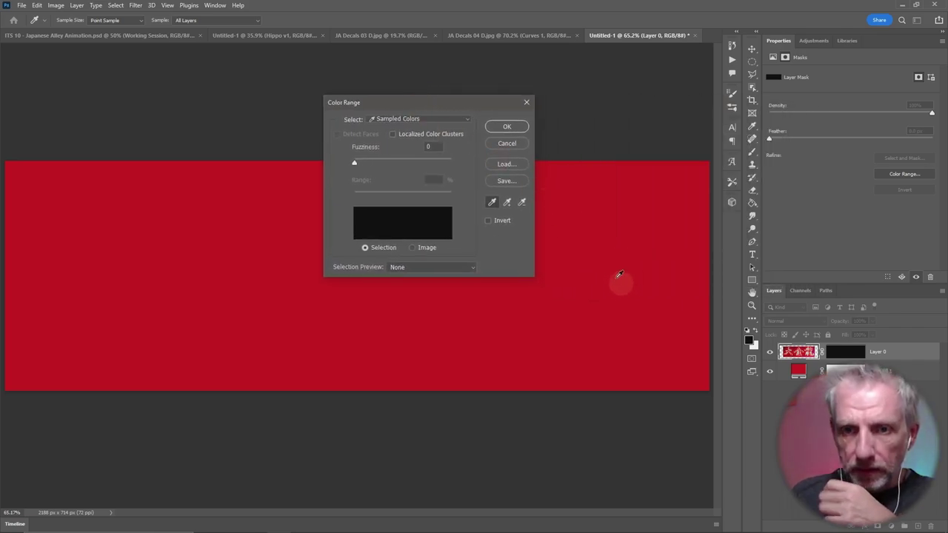
click(413, 248)
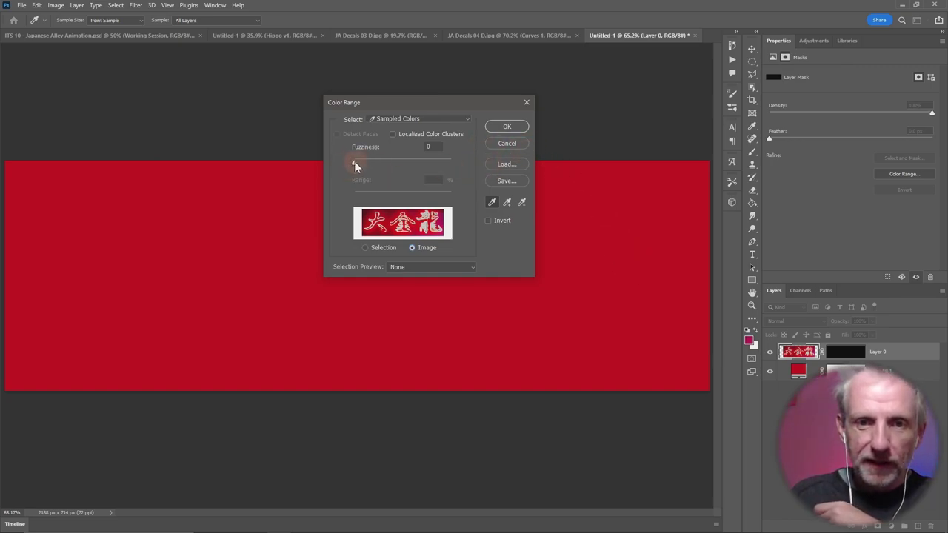
drag(354, 162, 378, 163)
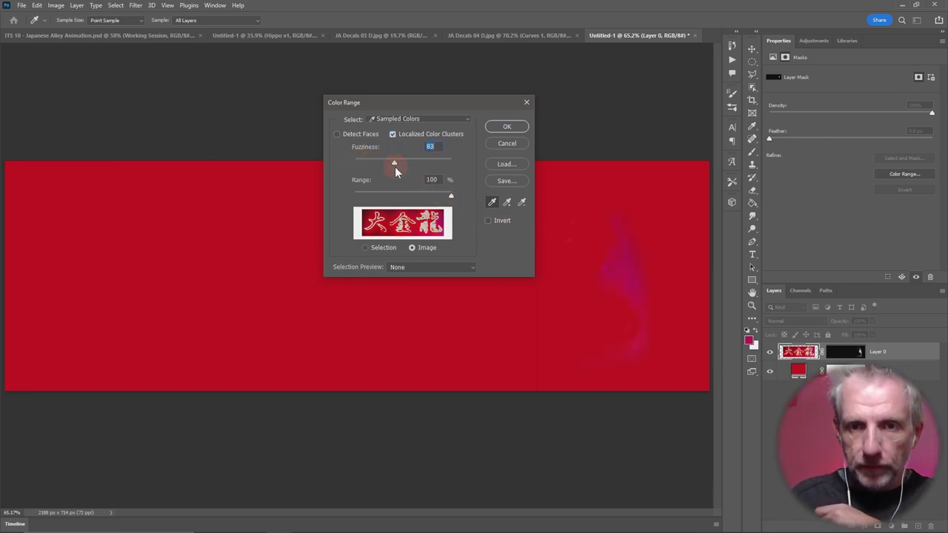
click(514, 129)
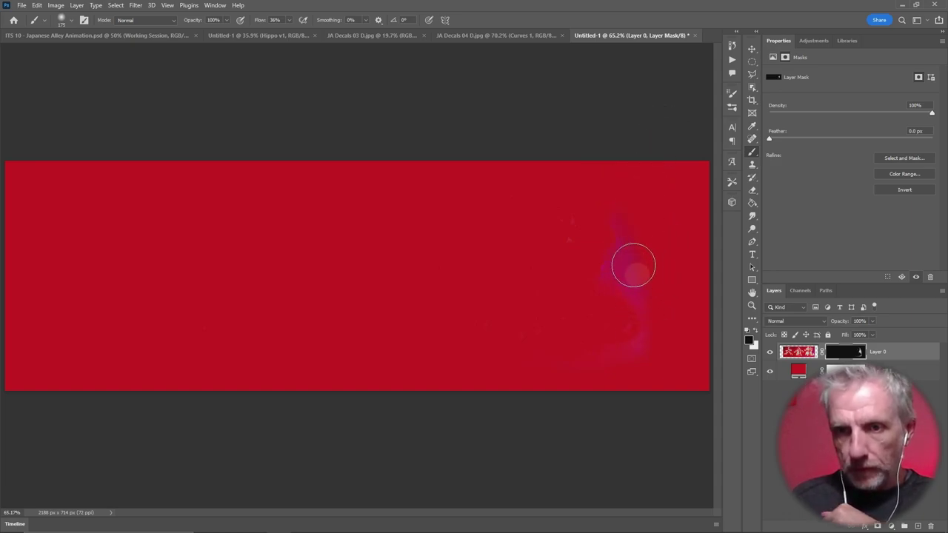
Paint out the magenta smudges on the canvas's right and enlarge the brush to 500 px.
mouse_move(632, 264)
mouse_down()
mouse_move(620, 264)
mouse_move(632, 298)
mouse_up()
mouse_move(638, 347)
mouse_down()
mouse_move(599, 194)
mouse_move(579, 366)
mouse_up()
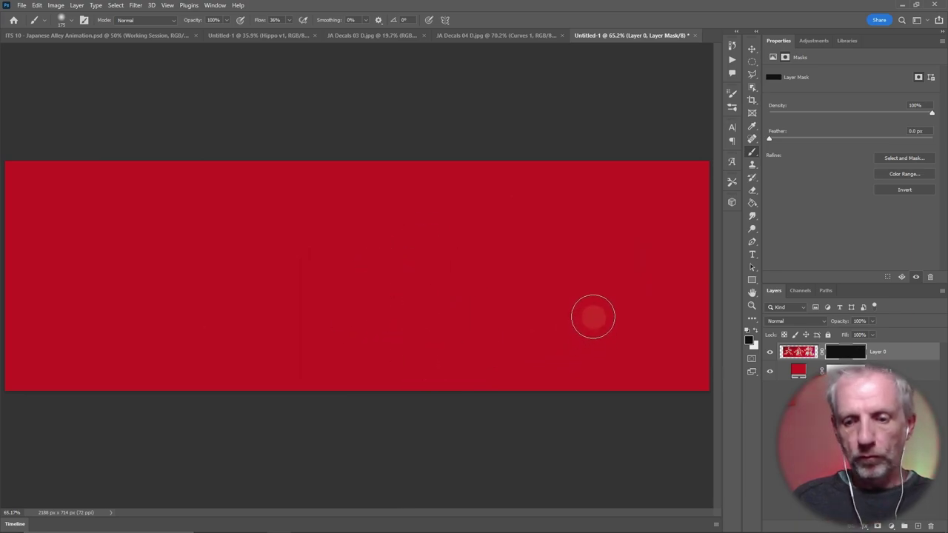
key(bracketright)
key(bracketright)
key(bracketright)
key(bracketright)
key(bracketright)
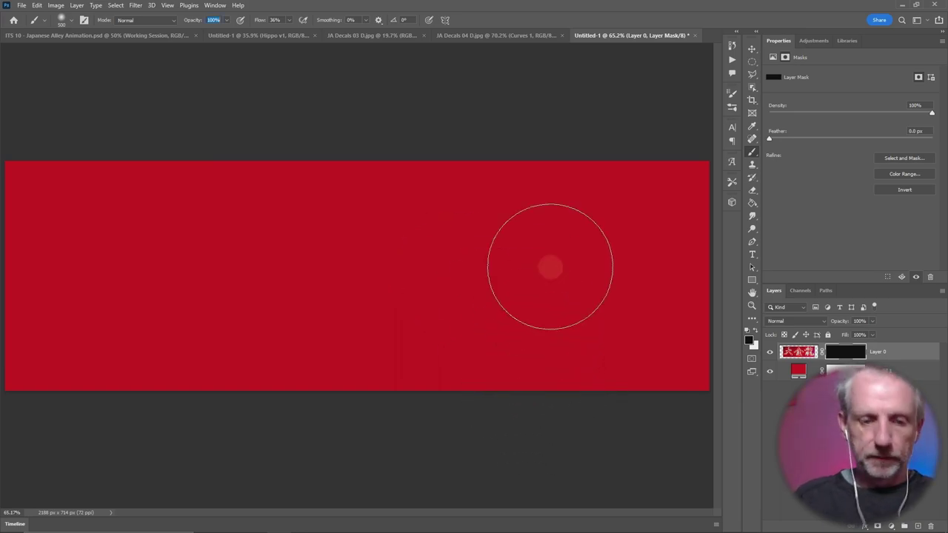
Undo the last brush stroke and the Color Range mask to restore the lettering.
click(37, 6)
click(42, 15)
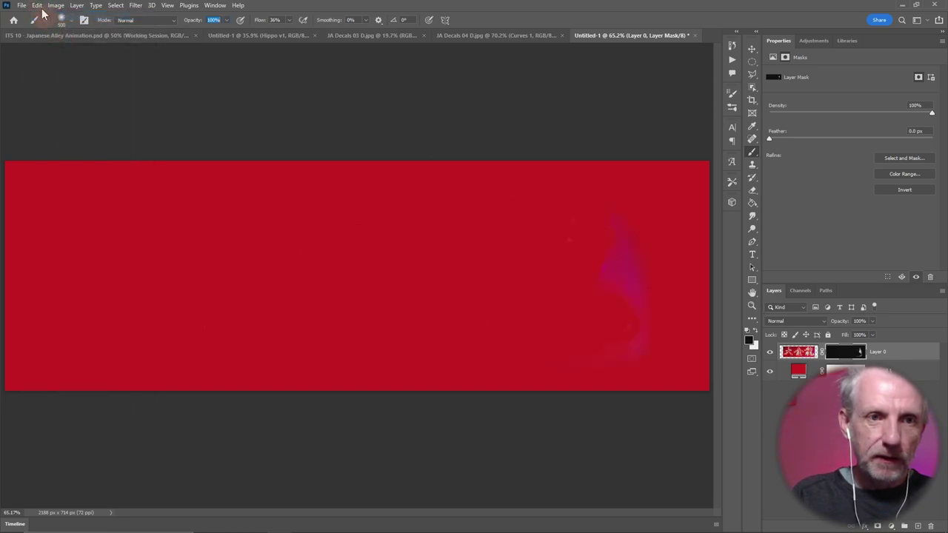
click(39, 6)
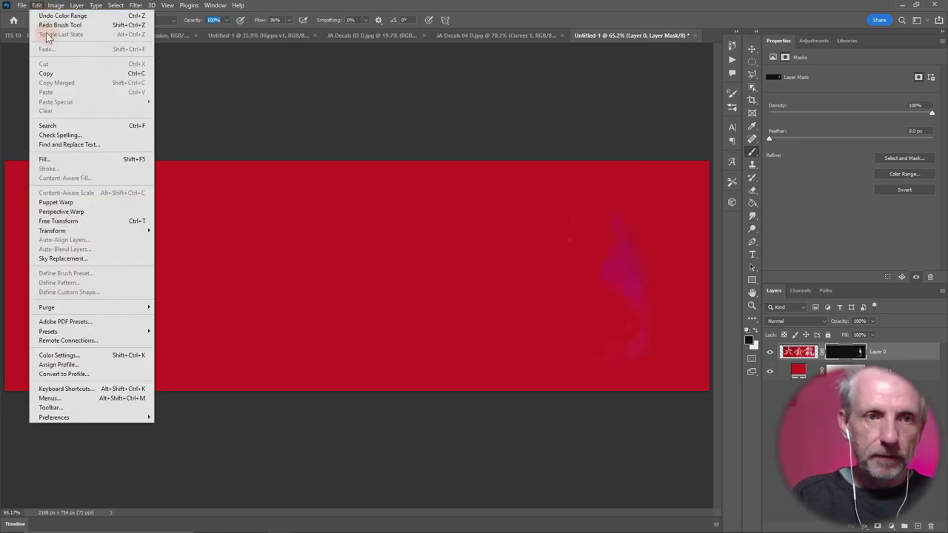
click(48, 28)
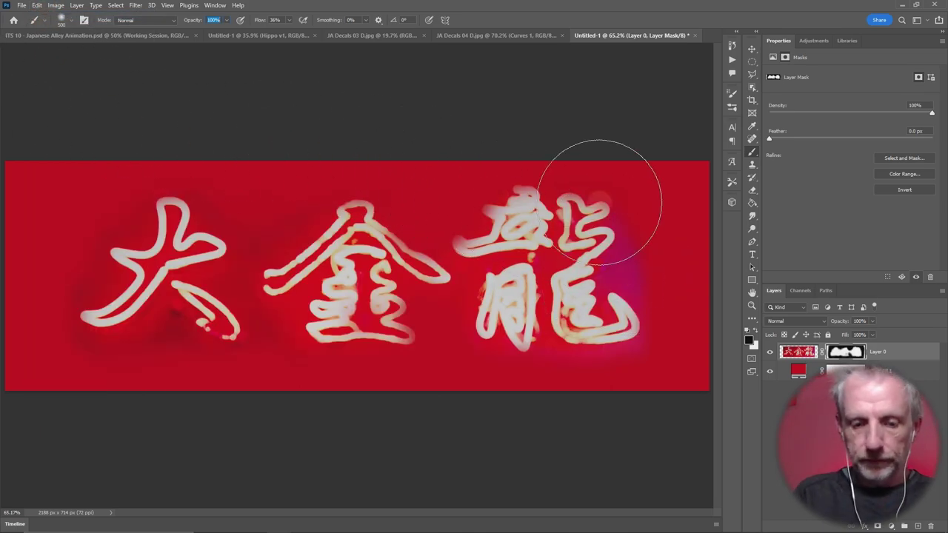
Zoom toward the right-hand kanji, keep black as foreground, and target Layer 0's pixel thumbnail.
alt+scroll(600, 202, up, 1)
alt+scroll(600, 207, up, 1)
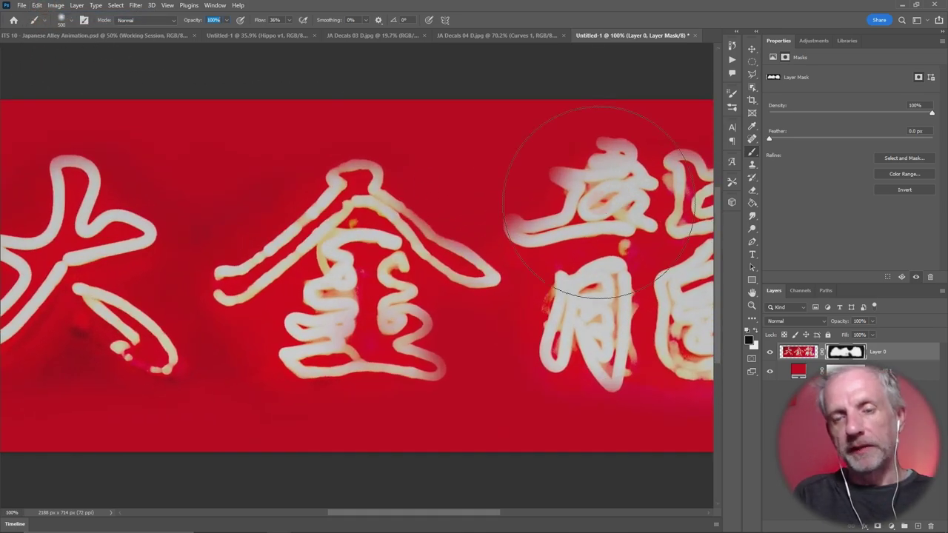
drag(566, 220, 300, 229)
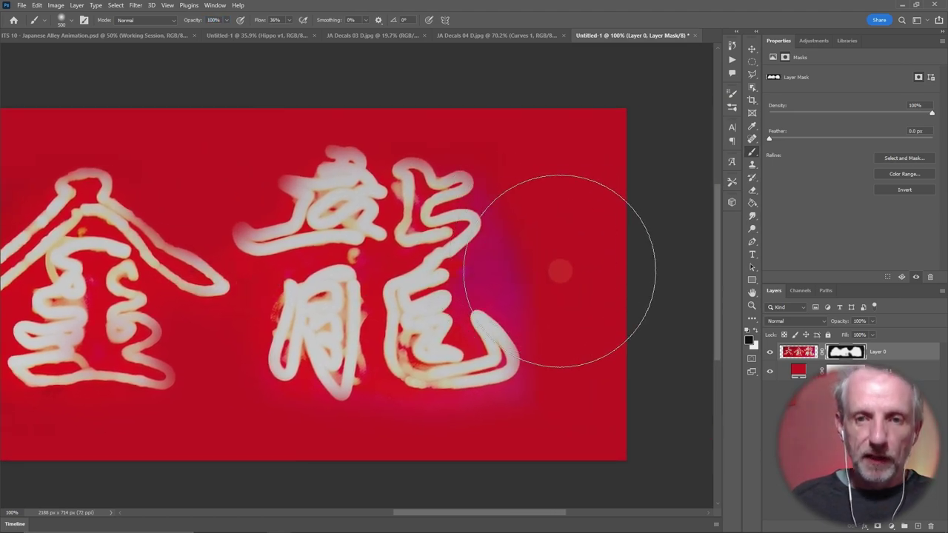
click(749, 341)
click(488, 266)
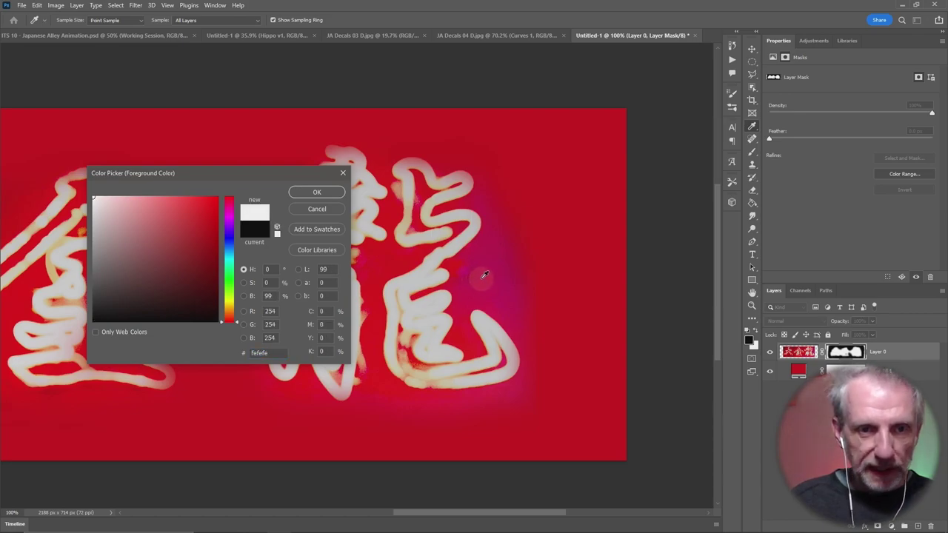
click(331, 210)
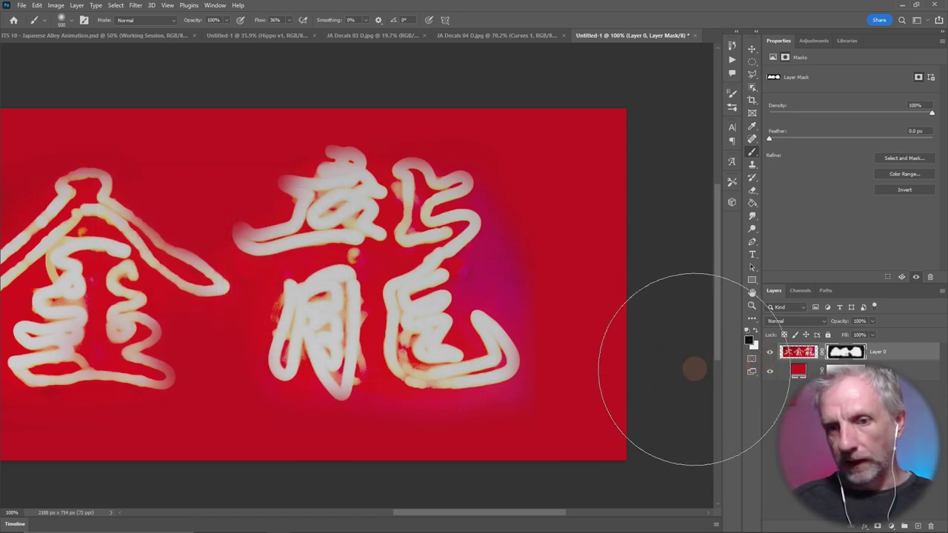
click(789, 356)
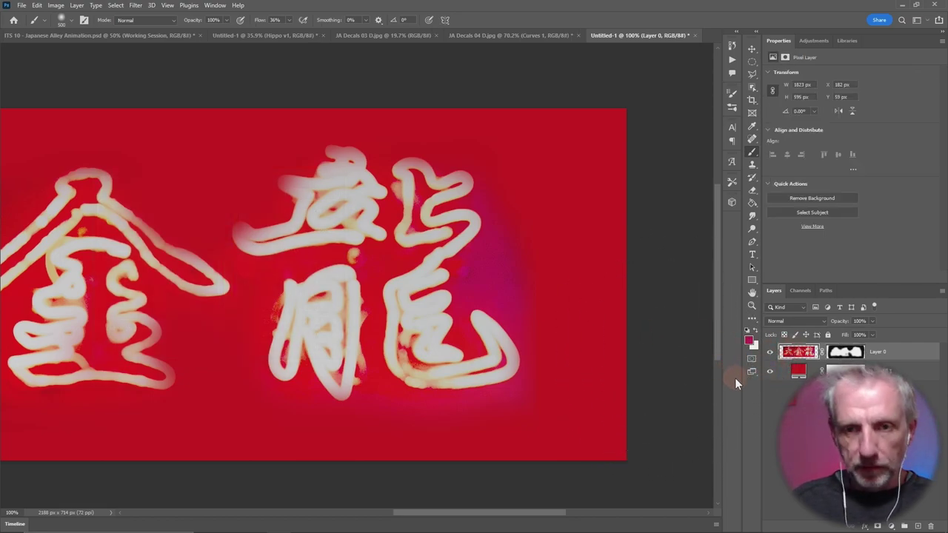
Select the magenta patch with Color Range on Layer 0 at Fuzziness 48.
click(136, 5)
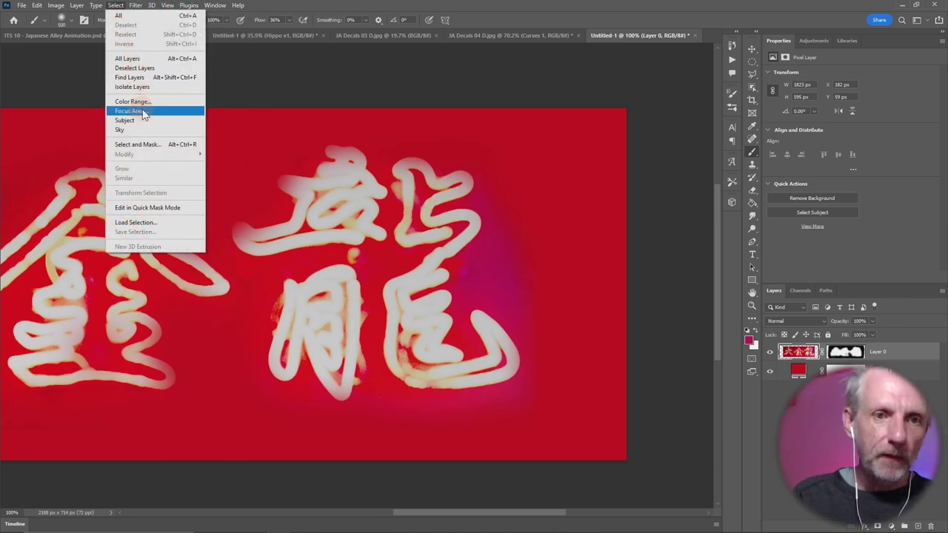
click(147, 101)
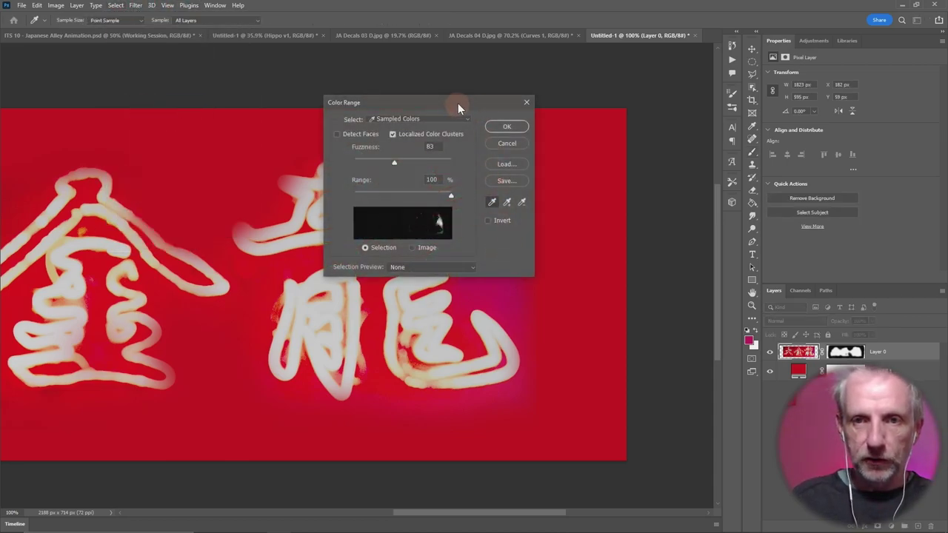
drag(458, 105, 306, 129)
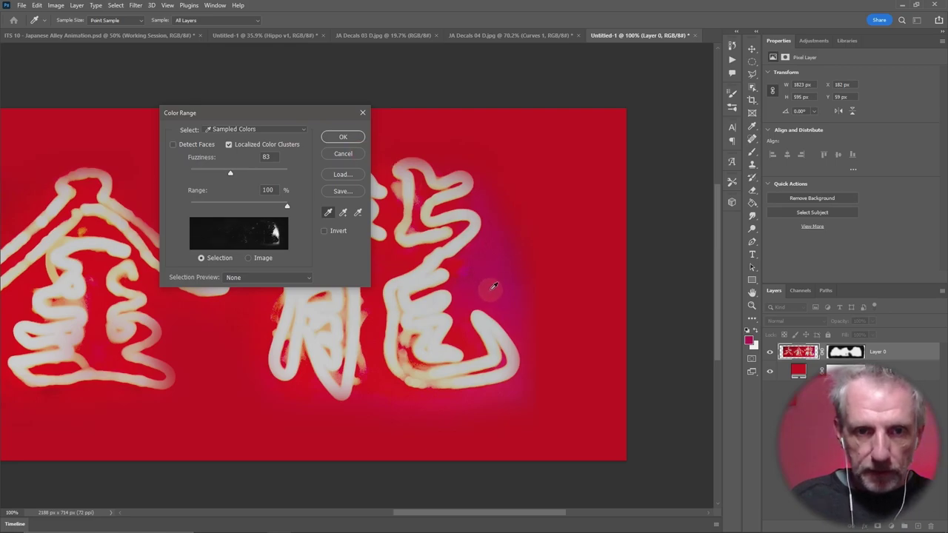
drag(229, 172, 214, 173)
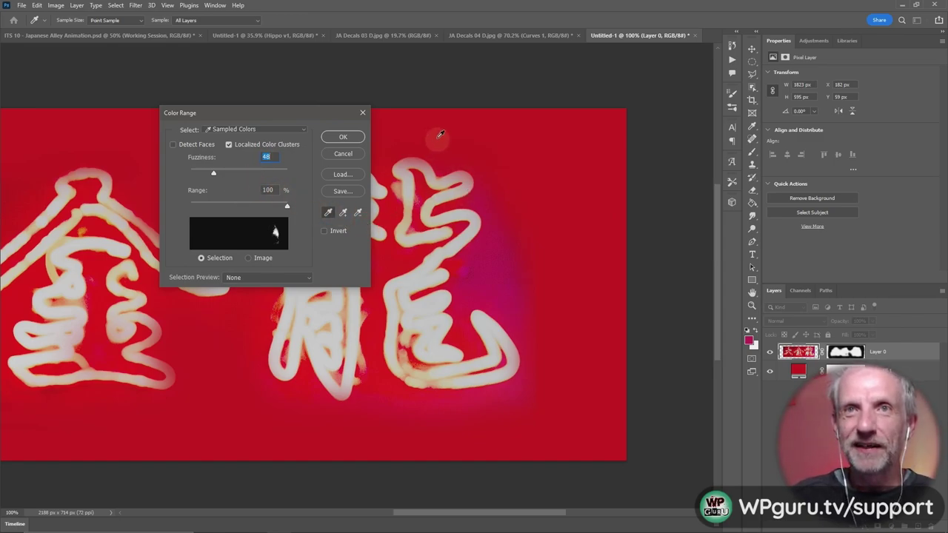
click(342, 137)
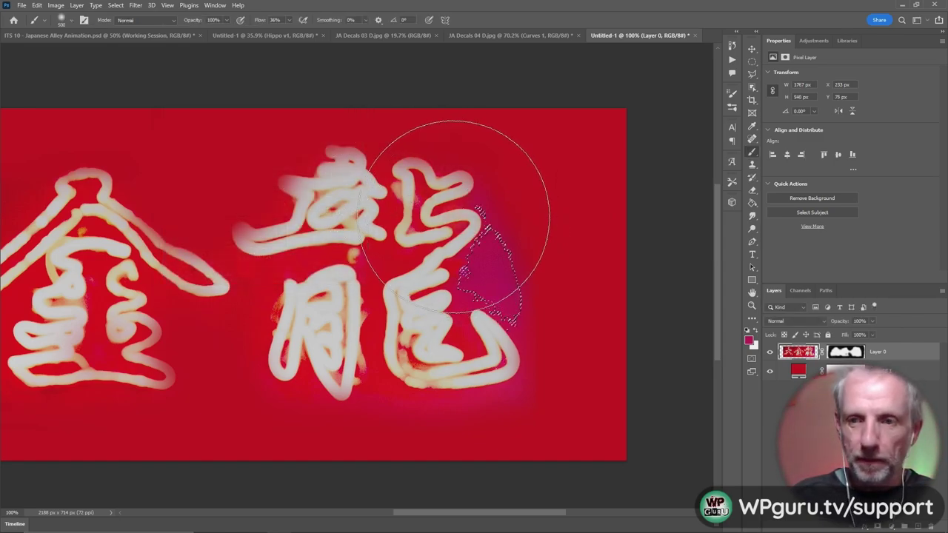
Paint the layer mask inside the selected magenta patch, then deselect.
click(850, 354)
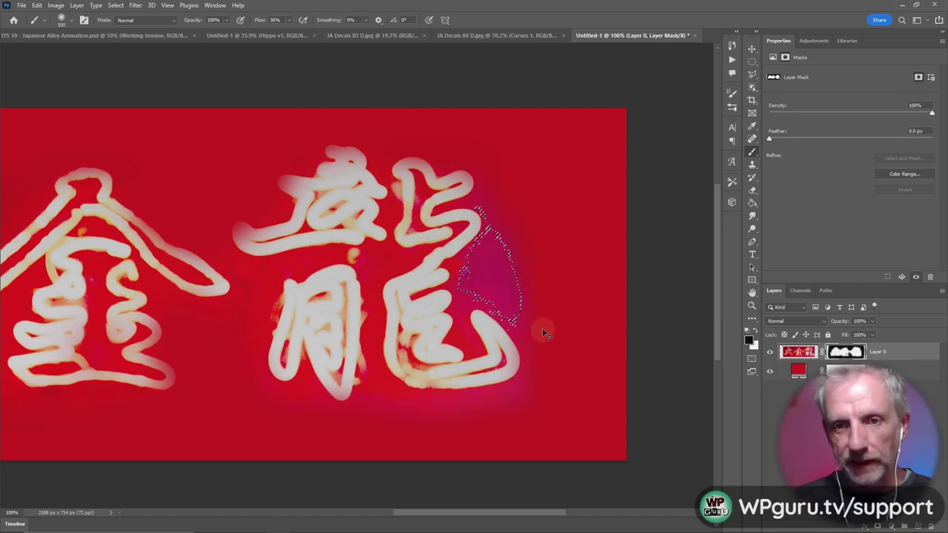
drag(543, 331, 530, 293)
key(ctrl+d)
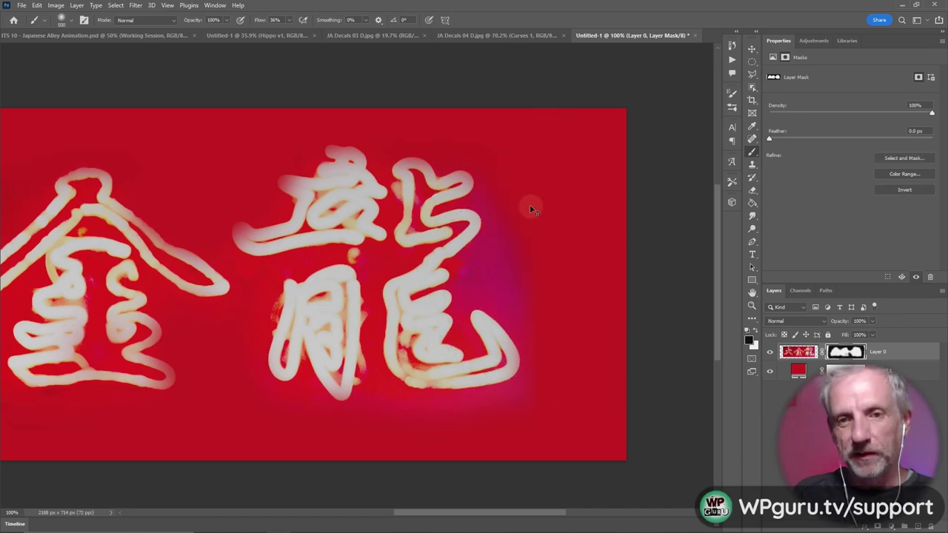
At 200% zoom, shrink the brush to about 62 px and paint out the glow beside the last kanji.
key(ctrl+plus)
mouse_move(634, 201)
mouse_down()
mouse_move(332, 235)
mouse_move(446, 254)
mouse_up()
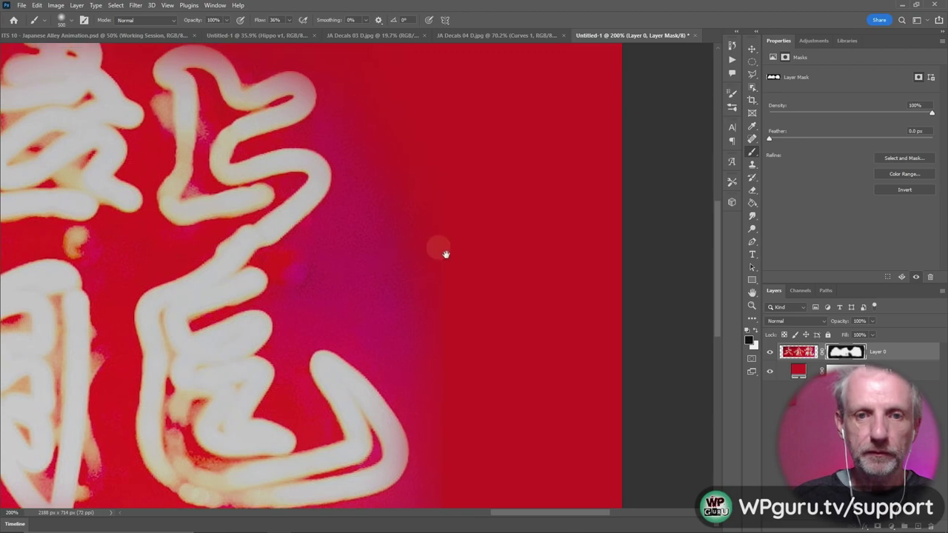
key(bracketleft)
key(bracketleft)
key(bracketleft)
key(bracketleft)
key(bracketleft)
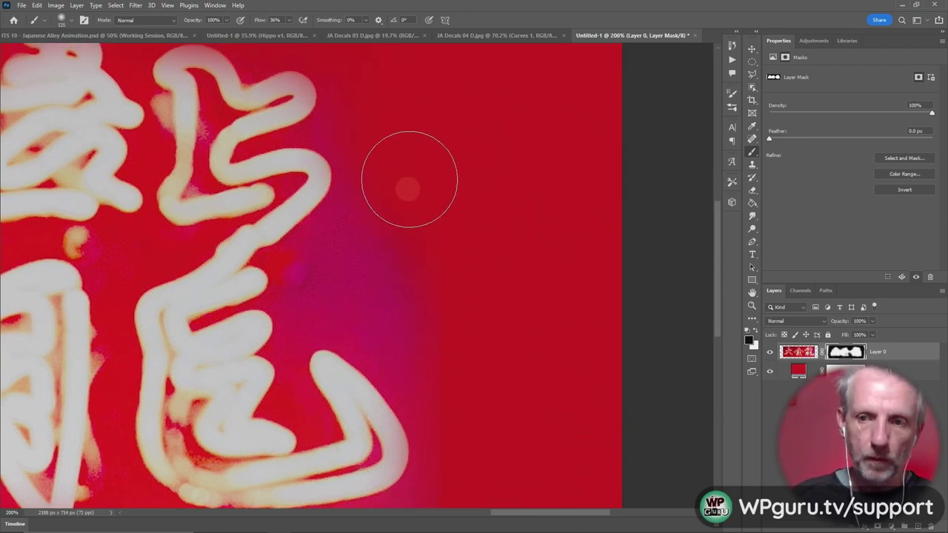
key(bracketleft)
key(bracketleft)
key(bracketleft)
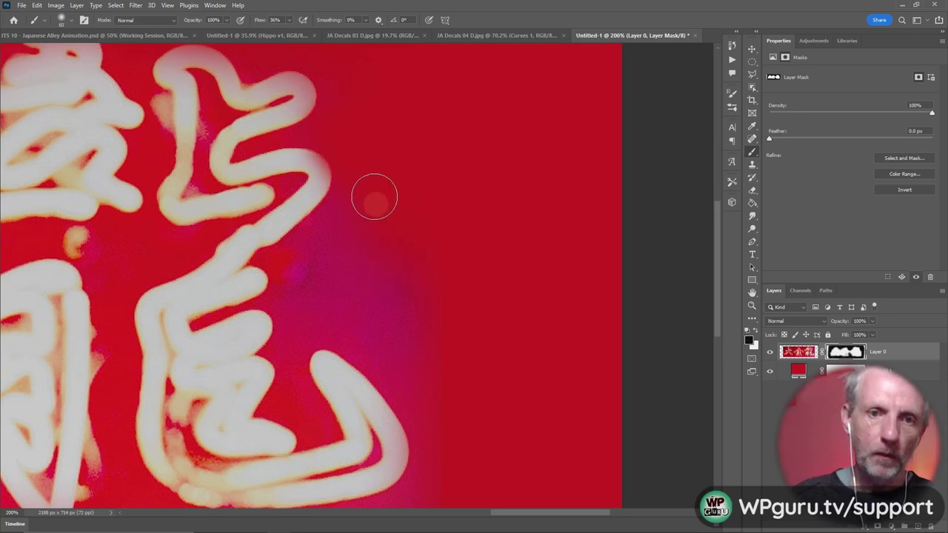
mouse_move(309, 239)
mouse_down()
mouse_move(328, 279)
mouse_move(359, 275)
mouse_up()
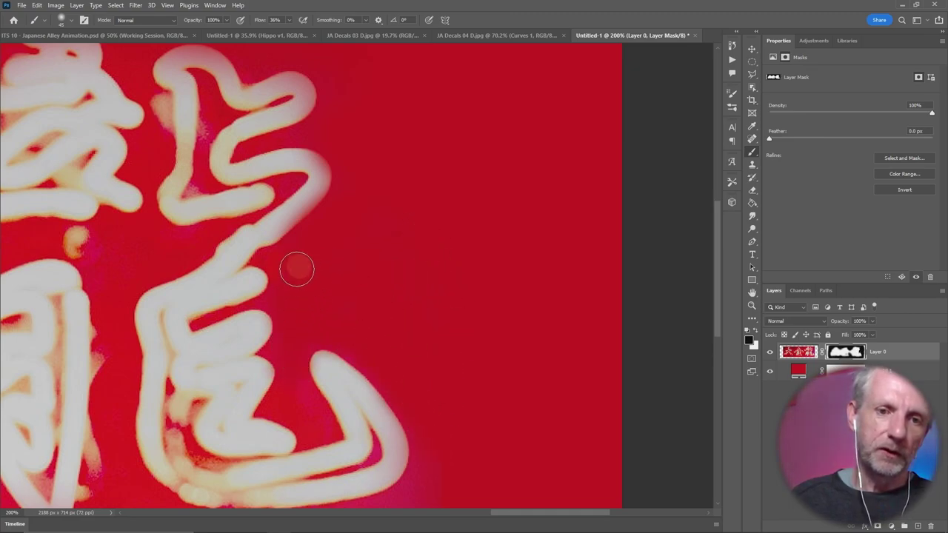
Pan across all three characters to inspect the mask, then fit the whole sign in the window.
drag(452, 232, 522, 51)
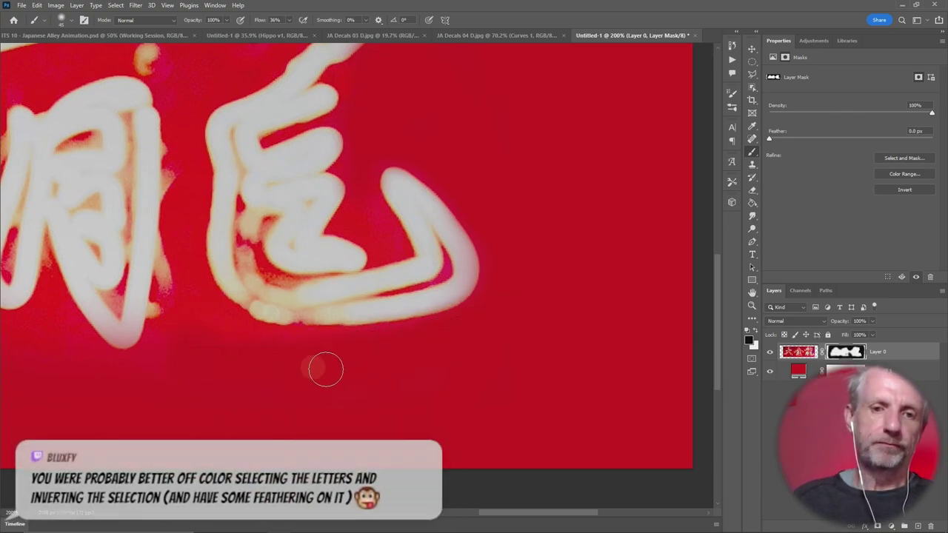
scroll(482, 302, left, 4)
scroll(586, 317, left, 6)
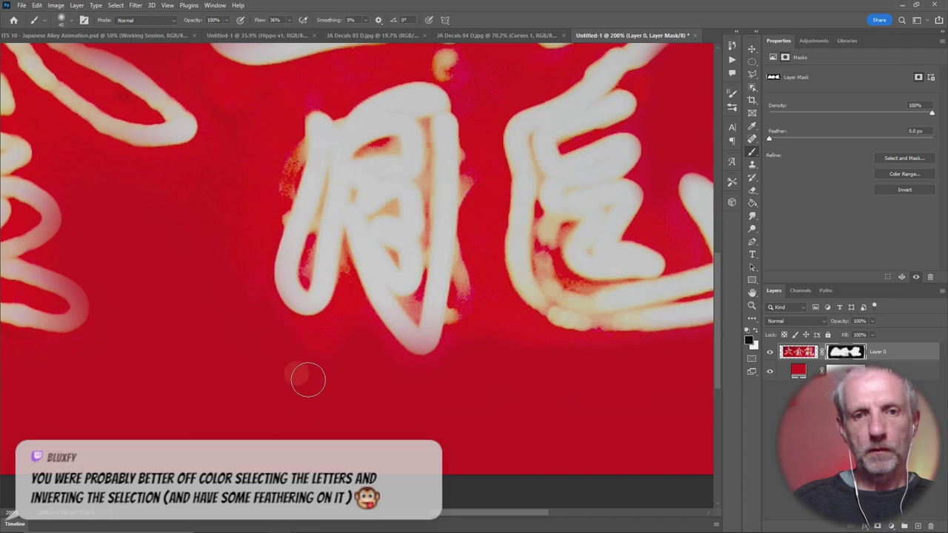
scroll(348, 348, left, 2)
scroll(445, 318, left, 4)
scroll(393, 289, left, 1)
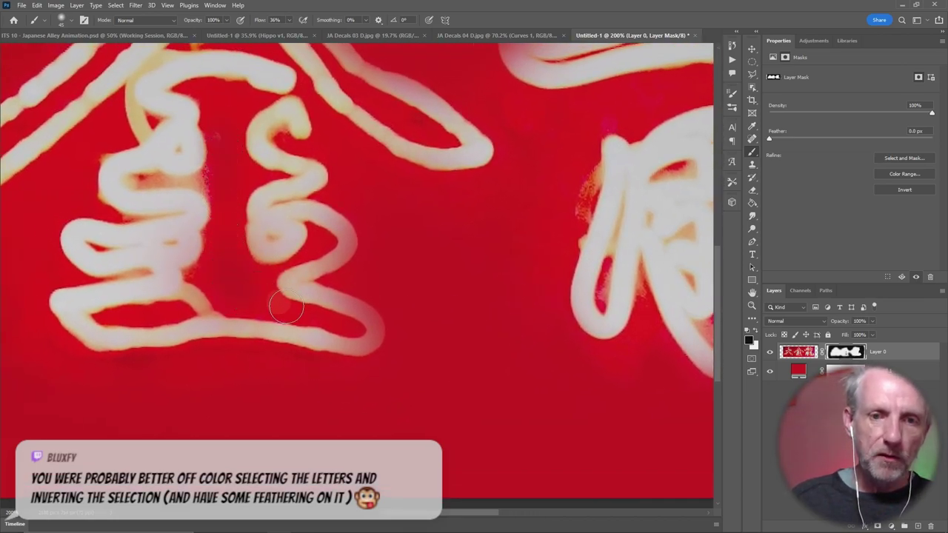
drag(251, 390, 514, 372)
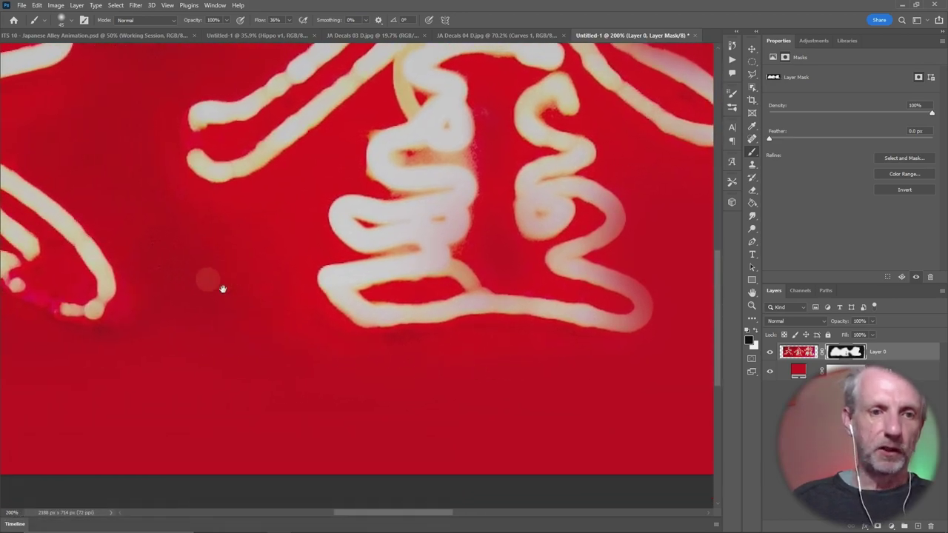
drag(222, 286, 414, 307)
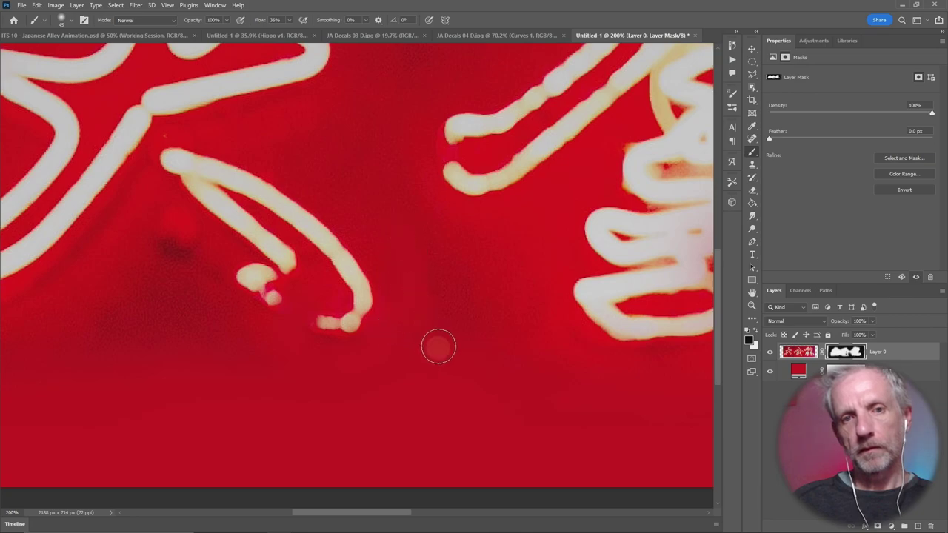
drag(438, 346, 614, 271)
drag(554, 239, 434, 387)
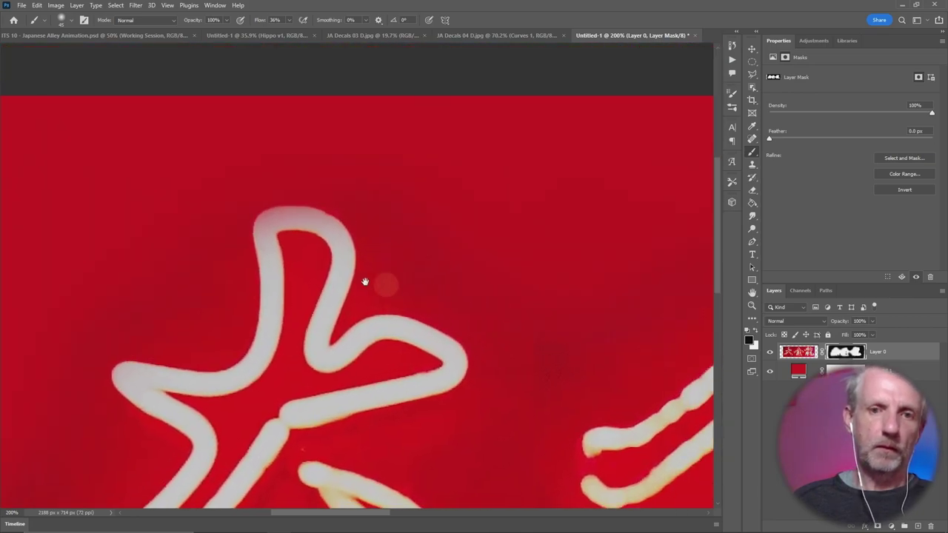
drag(365, 282, 308, 283)
drag(294, 228, 291, 231)
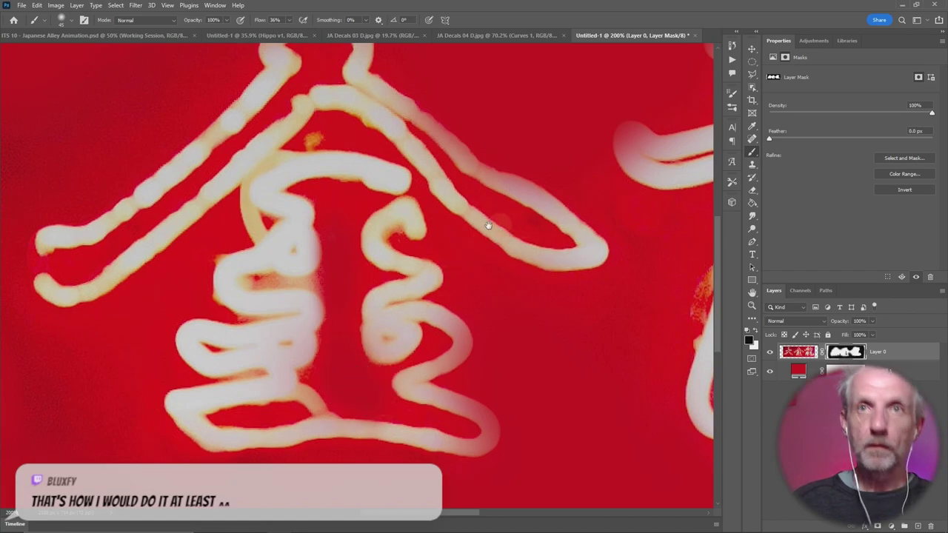
mouse_move(487, 222)
mouse_down()
mouse_move(346, 245)
mouse_move(277, 244)
mouse_up()
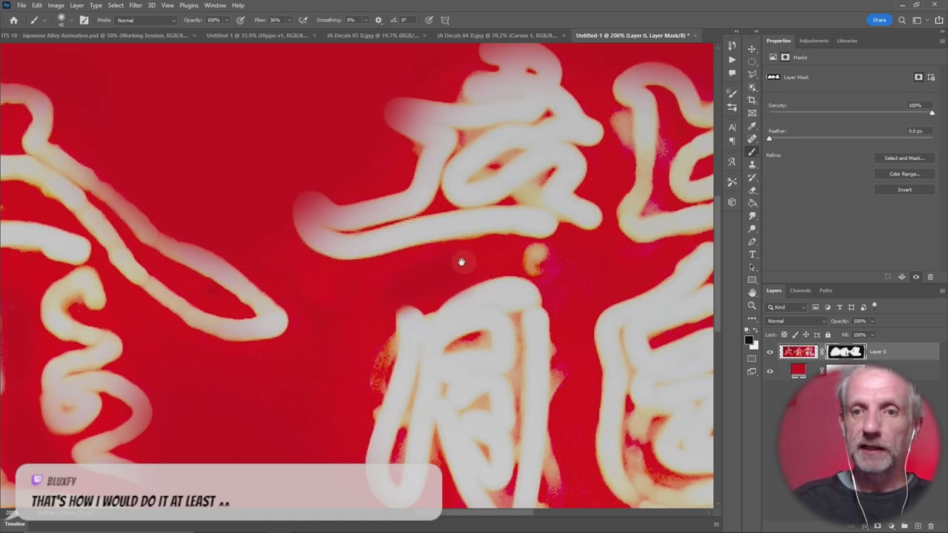
drag(461, 258, 260, 244)
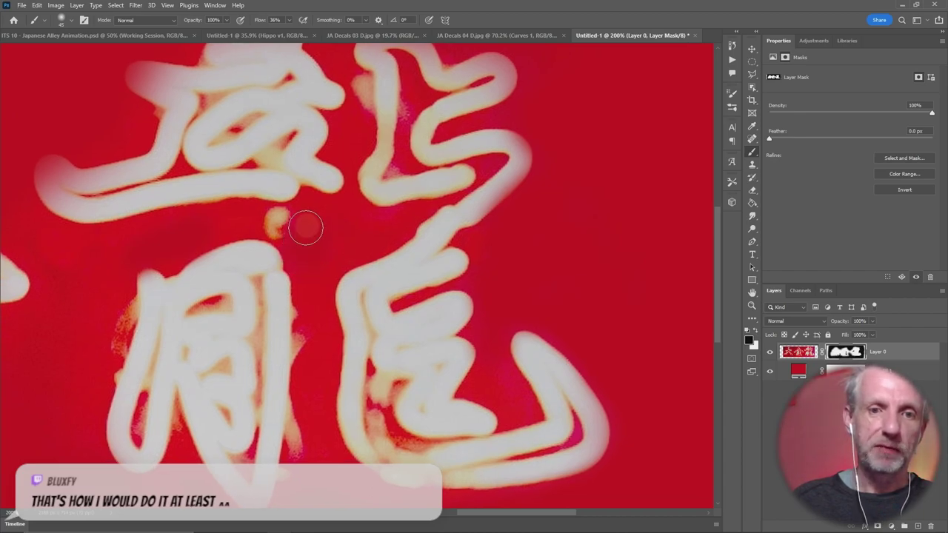
drag(540, 274, 500, 218)
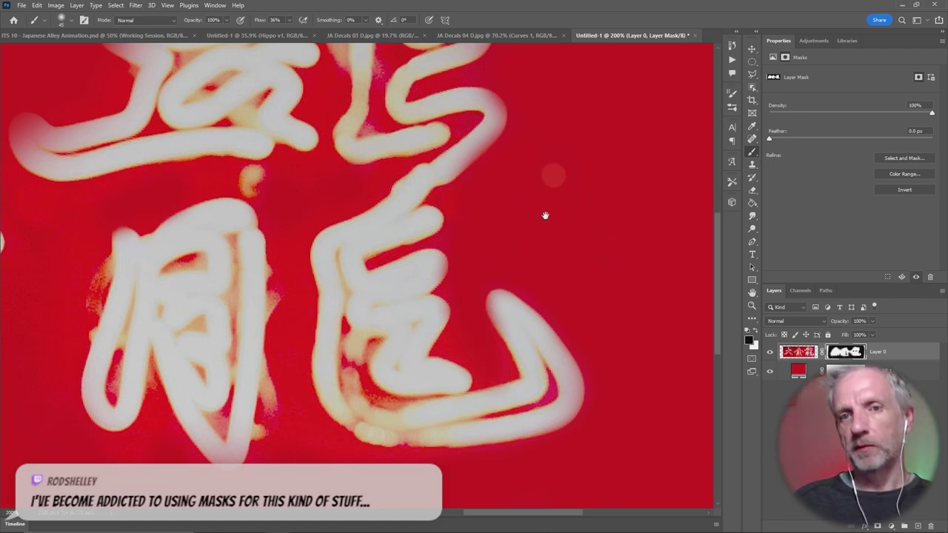
scroll(546, 222, up, 5)
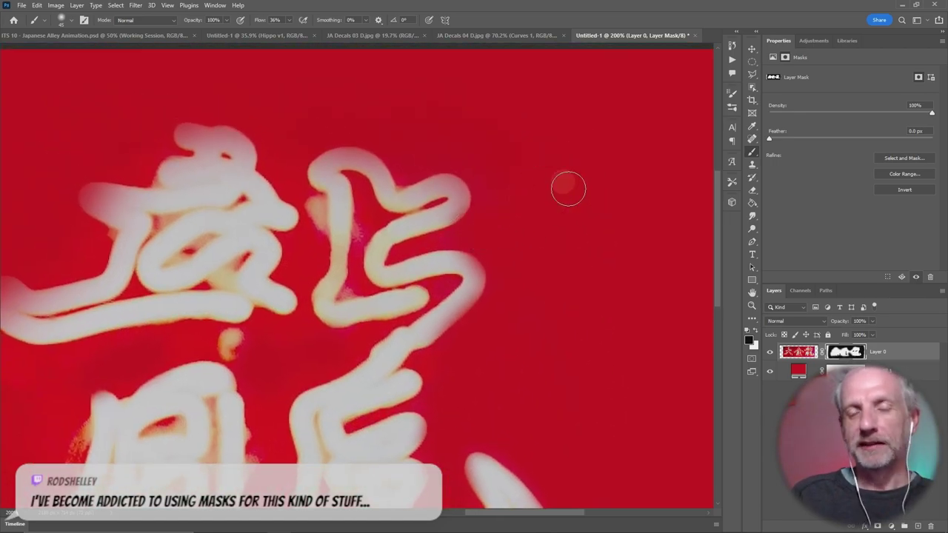
key(ctrl+0)
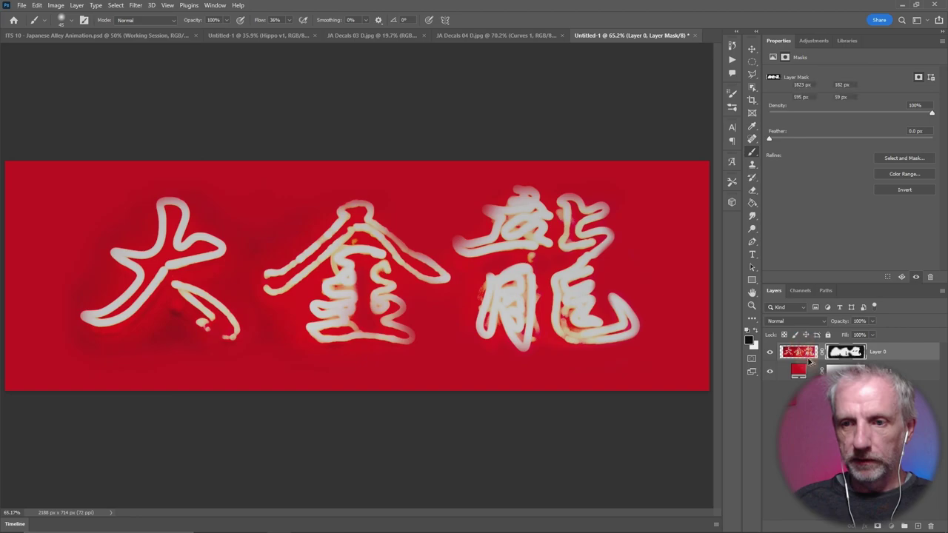
Duplicate Layer 0 and delete the layer mask from Layer 0 copy.
key(ctrl+j)
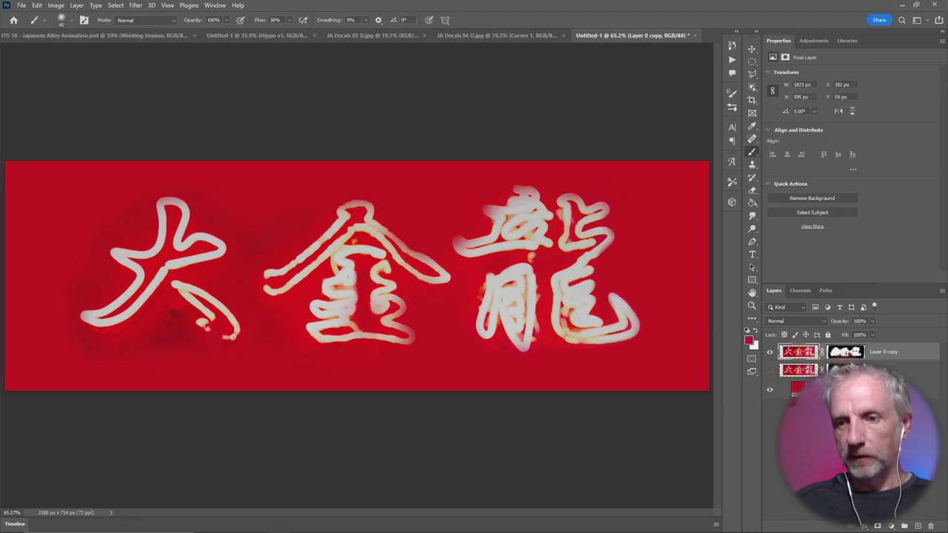
click(855, 354)
right_click(846, 353)
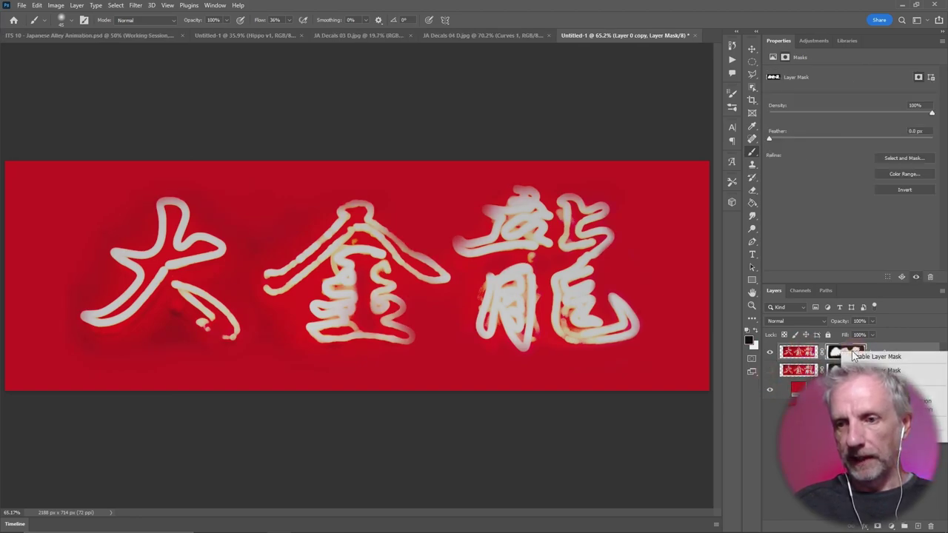
click(886, 369)
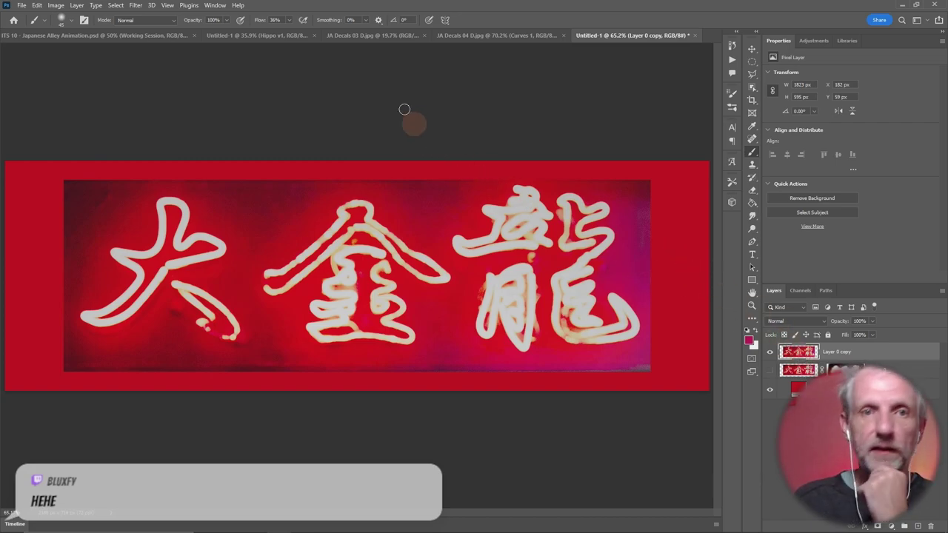
click(116, 5)
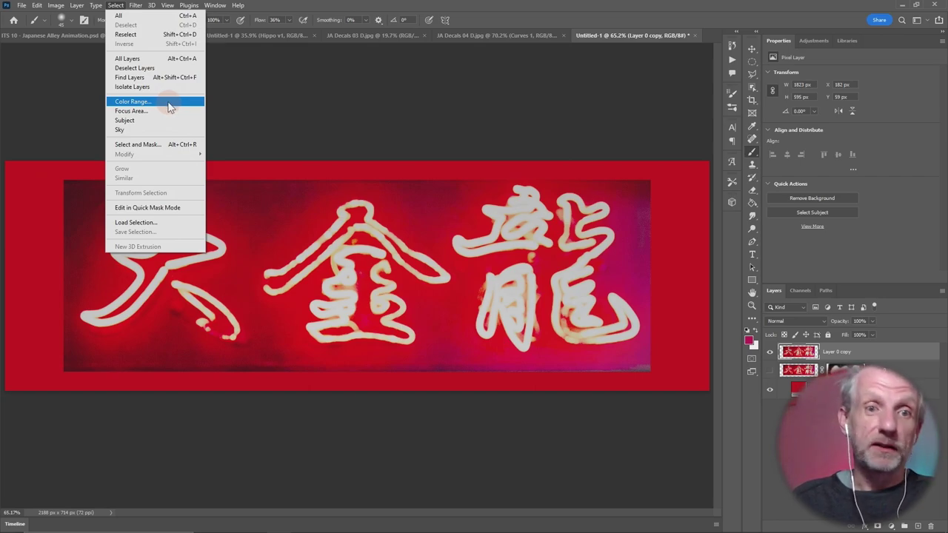
Make a first Color Range selection of the neon letter colour with raised Fuzziness, then deselect it.
click(169, 107)
drag(314, 111, 510, 105)
click(189, 249)
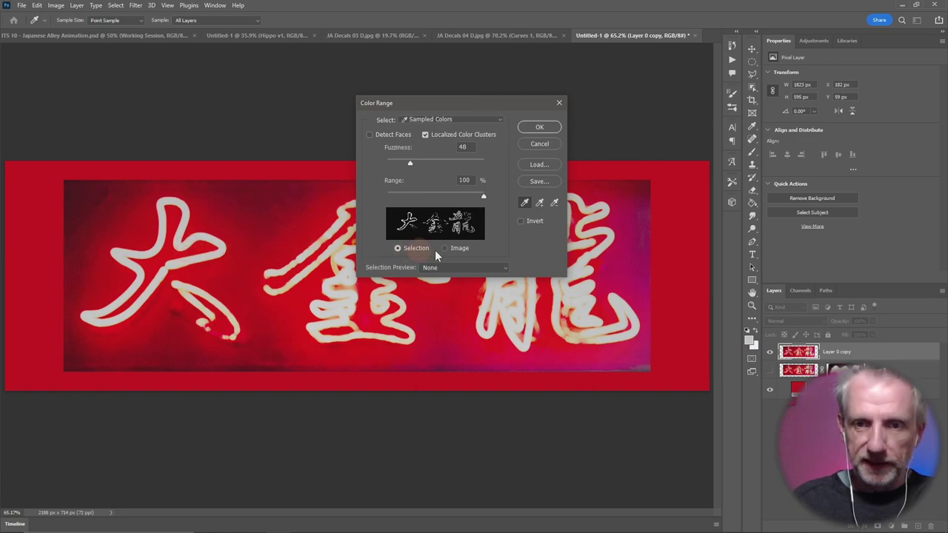
mouse_move(408, 161)
mouse_down()
mouse_move(433, 162)
mouse_move(368, 154)
mouse_move(436, 163)
mouse_move(426, 165)
mouse_up()
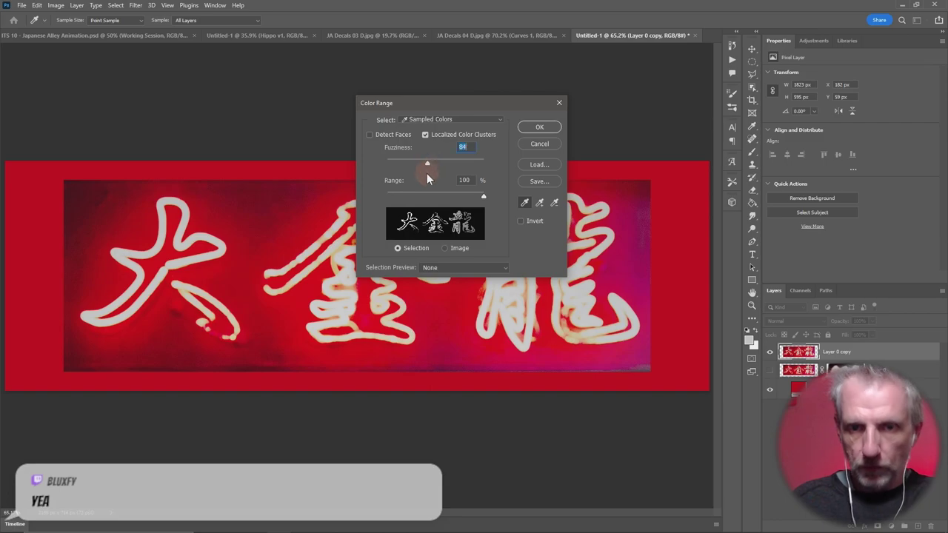
key(Return)
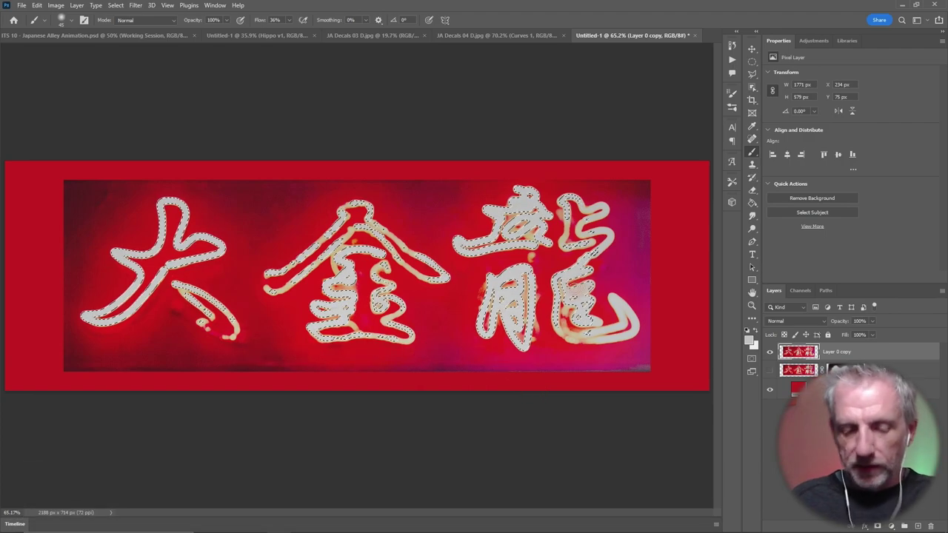
key(ctrl+d)
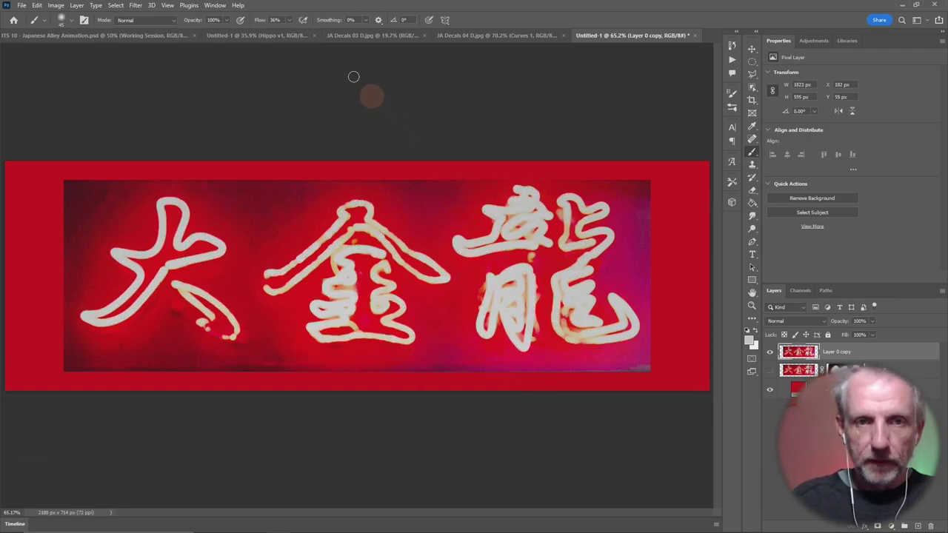
Redo Color Range, sampling the neon strokes and settling Fuzziness at about 99.
click(116, 5)
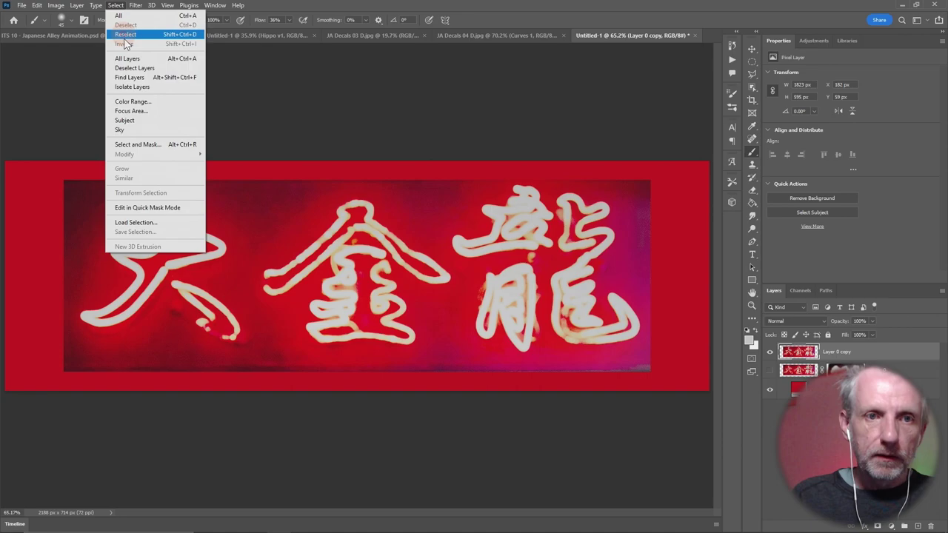
click(139, 103)
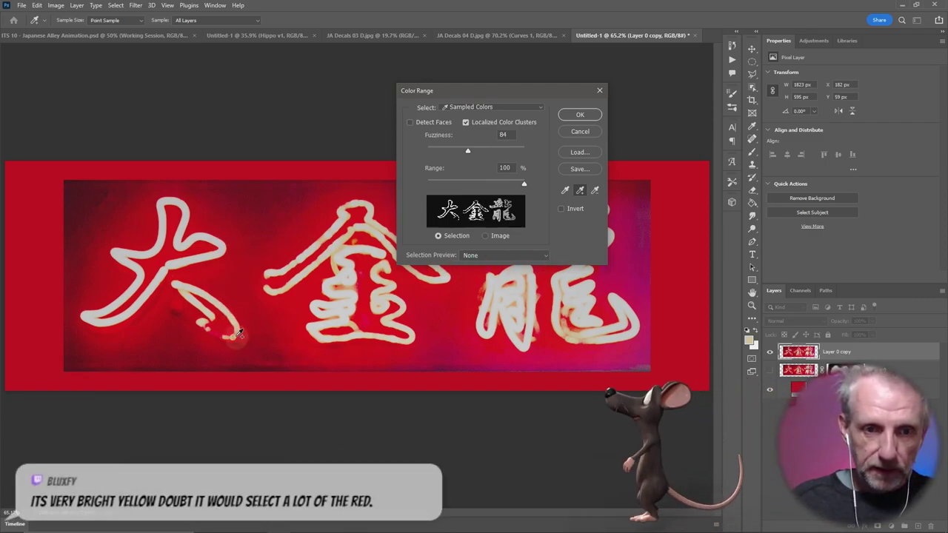
click(353, 311)
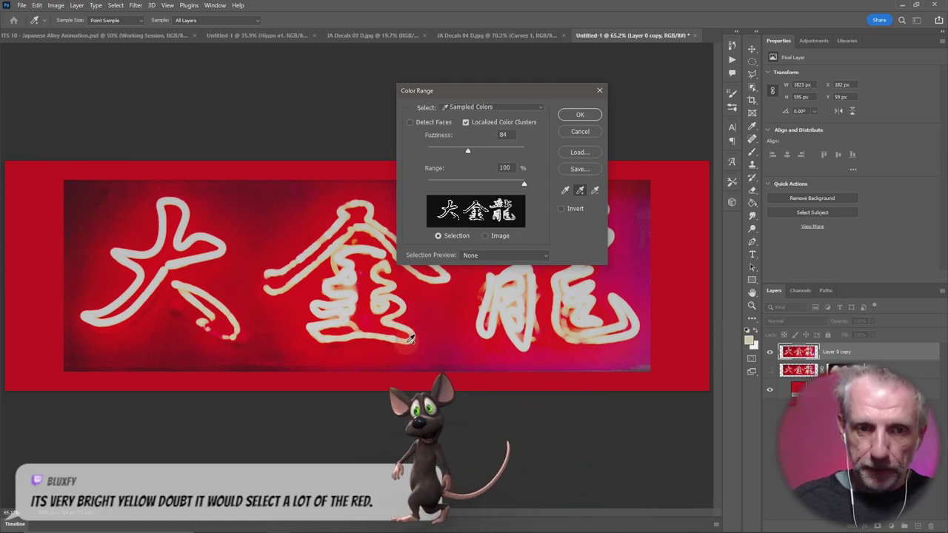
click(566, 328)
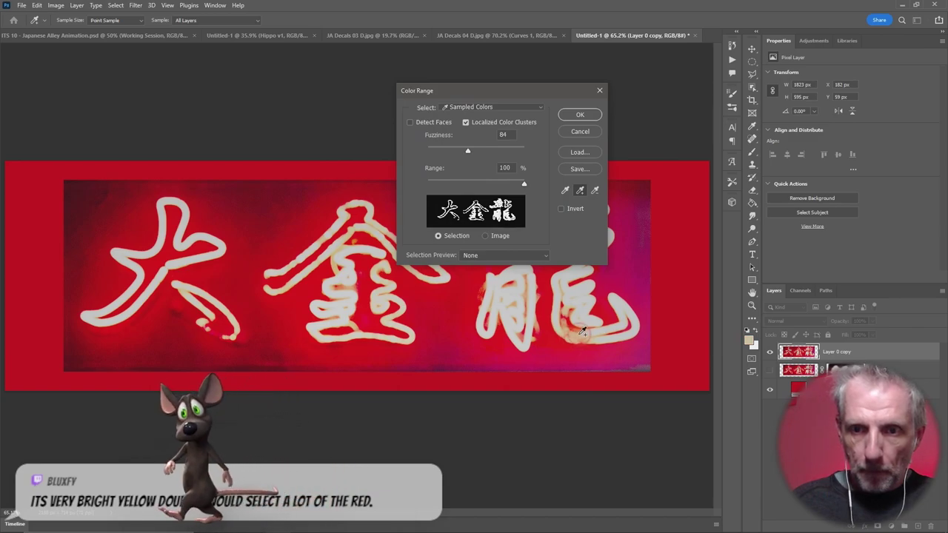
drag(468, 151, 501, 150)
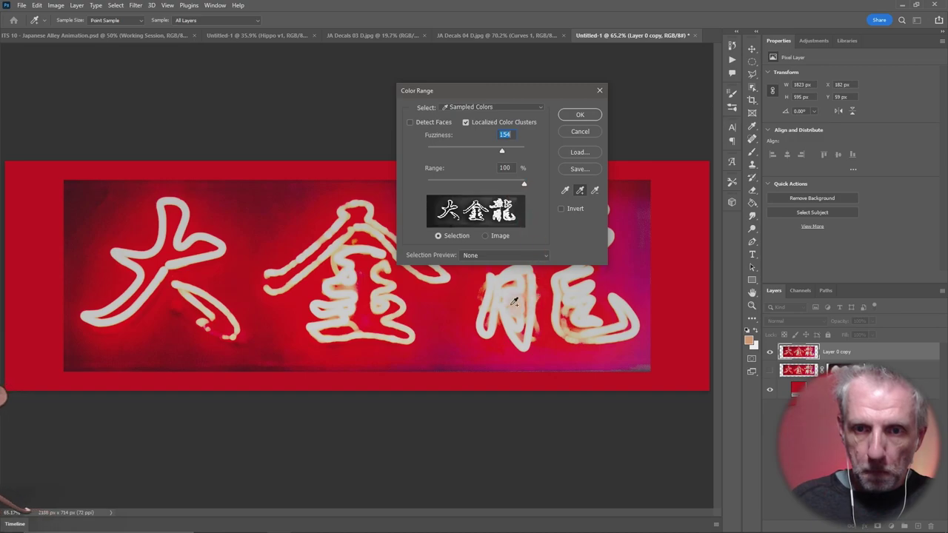
shift+click(487, 288)
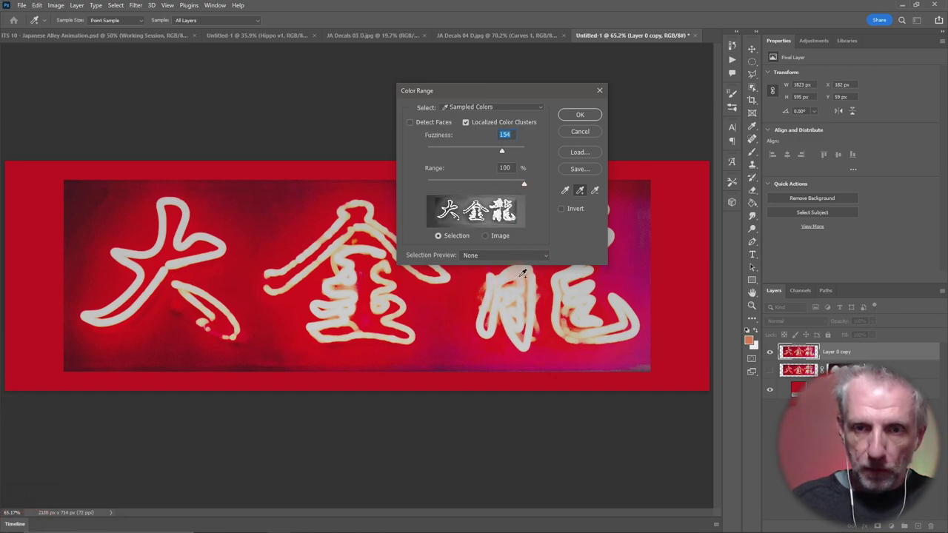
key(ctrl+z)
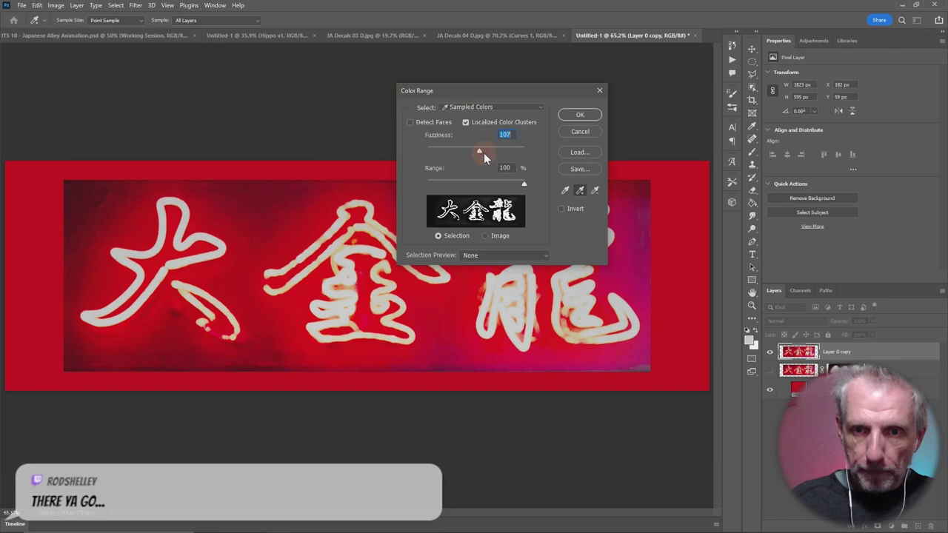
drag(488, 151, 476, 152)
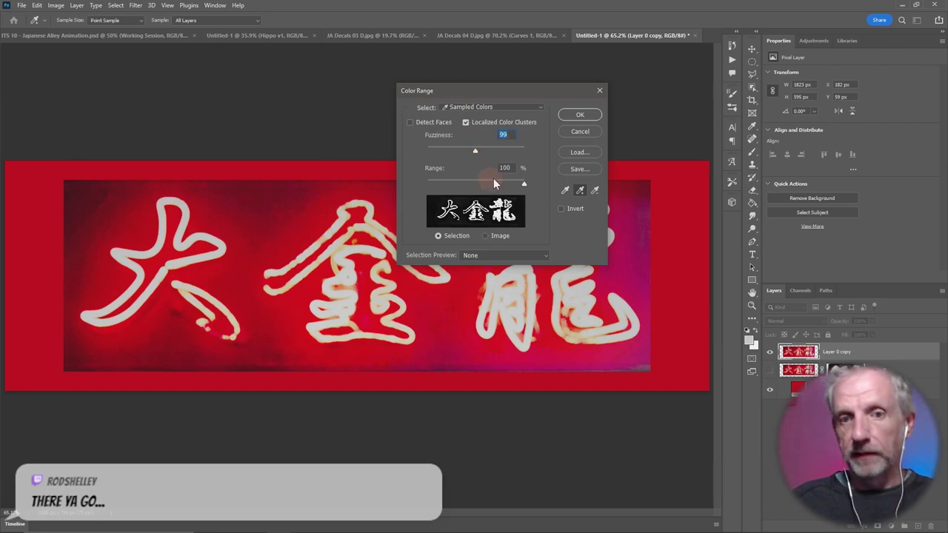
click(580, 115)
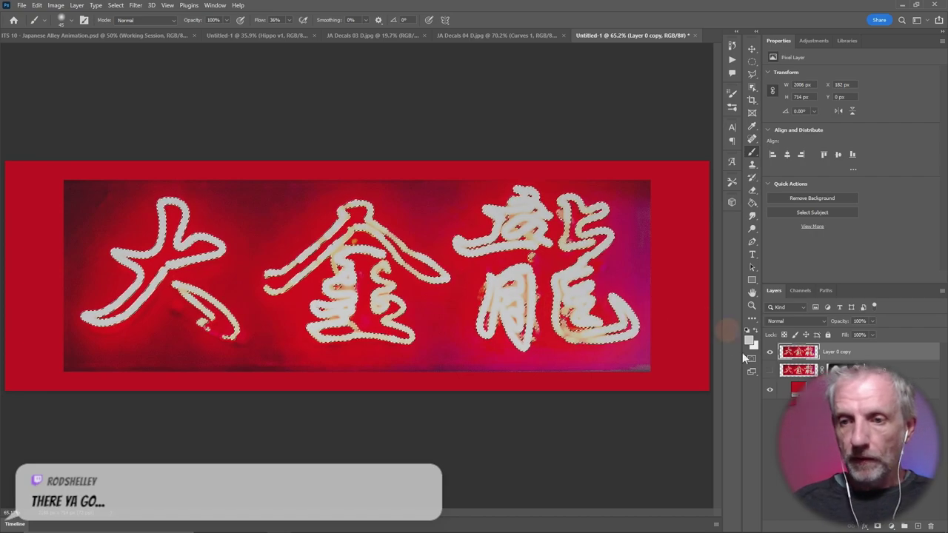
Mask Layer 0 copy to the neon-stroke selection and compare it against the original layer.
click(876, 525)
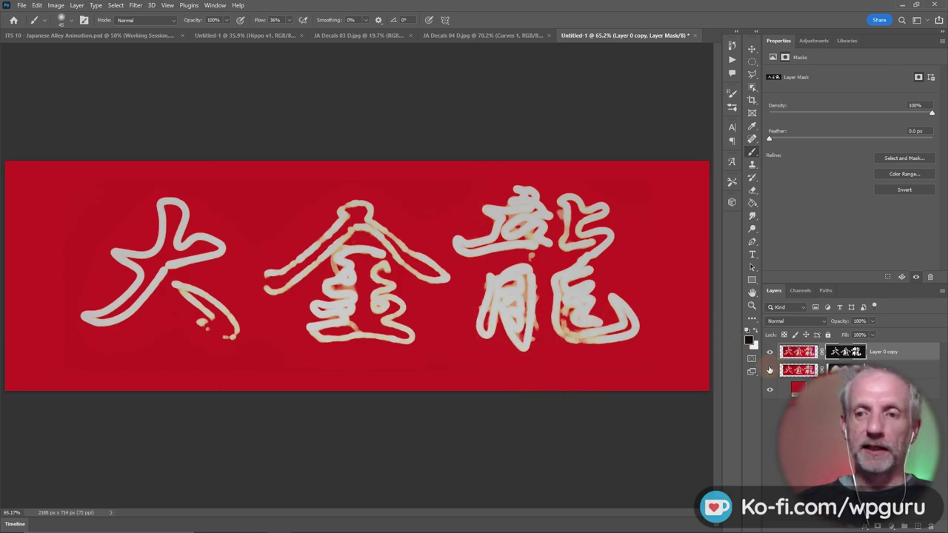
click(770, 370)
click(769, 352)
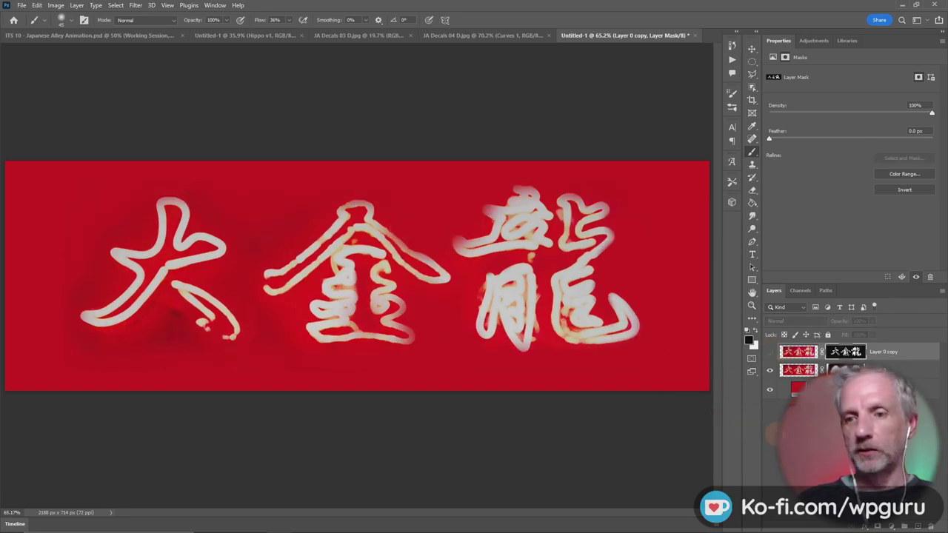
click(769, 371)
click(770, 352)
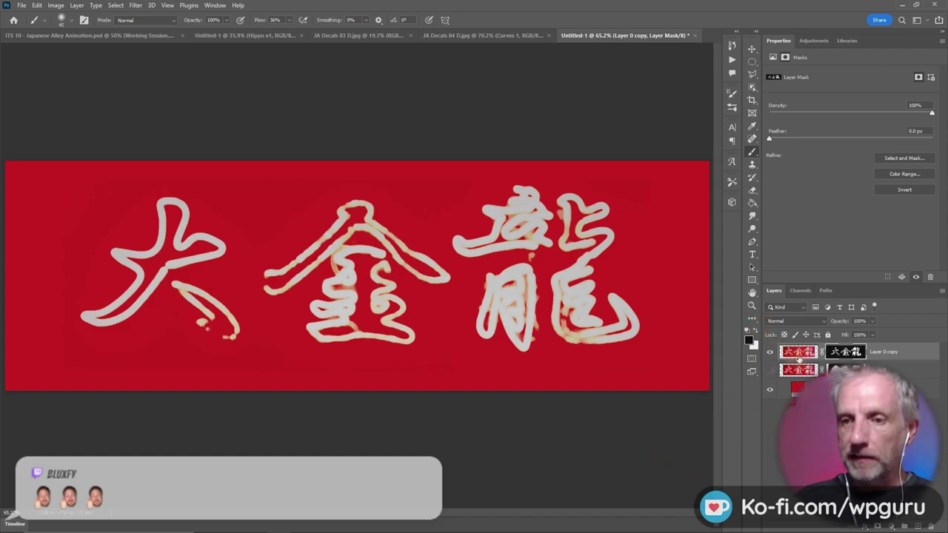
Lower Layer 0 copy's opacity to 89% and bring up the fill and adjustment layer list.
drag(831, 322, 830, 323)
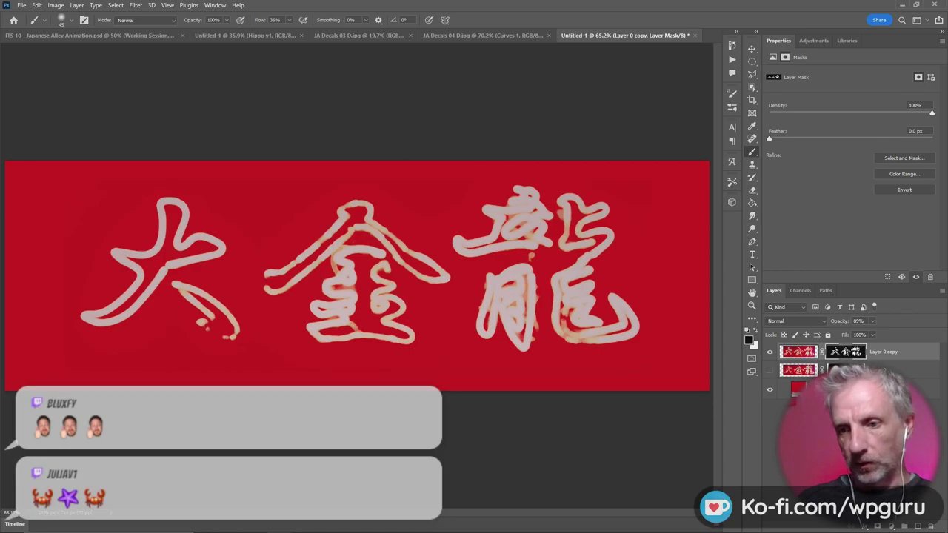
click(859, 437)
click(892, 526)
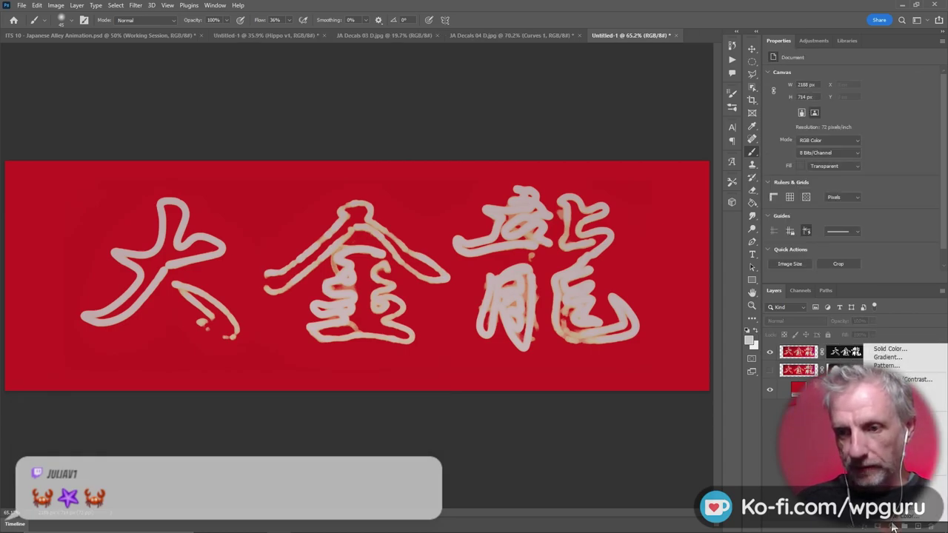
Add a Brightness/Contrast layer clipped to the sign layer, with Brightness 45 and Contrast 0.
click(905, 379)
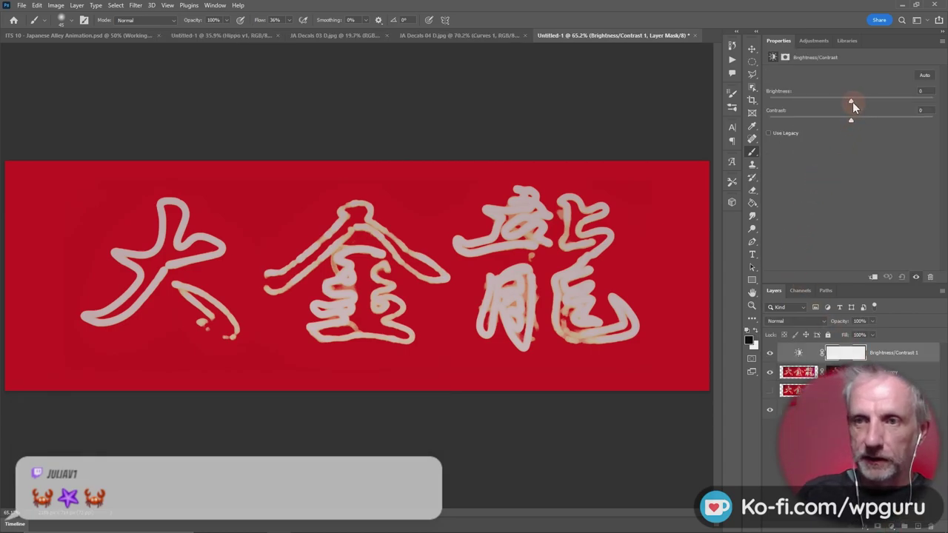
drag(851, 101, 864, 101)
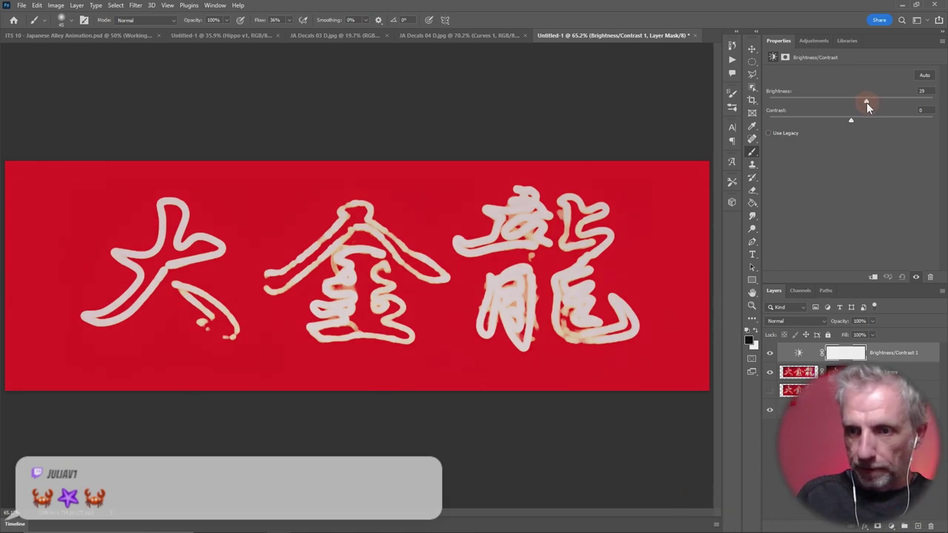
alt+click(814, 361)
mouse_move(867, 102)
mouse_down()
mouse_move(888, 104)
mouse_move(852, 123)
mouse_up()
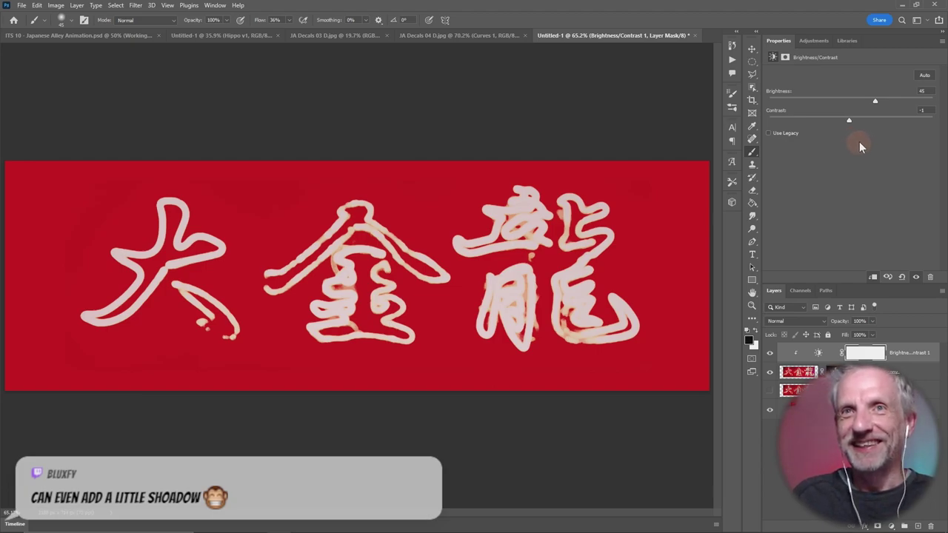
drag(849, 121, 851, 120)
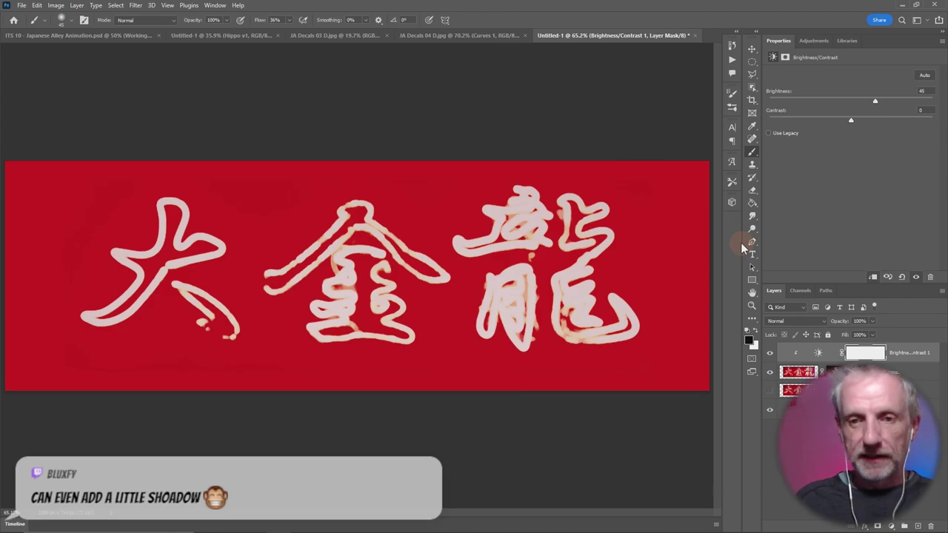
click(487, 38)
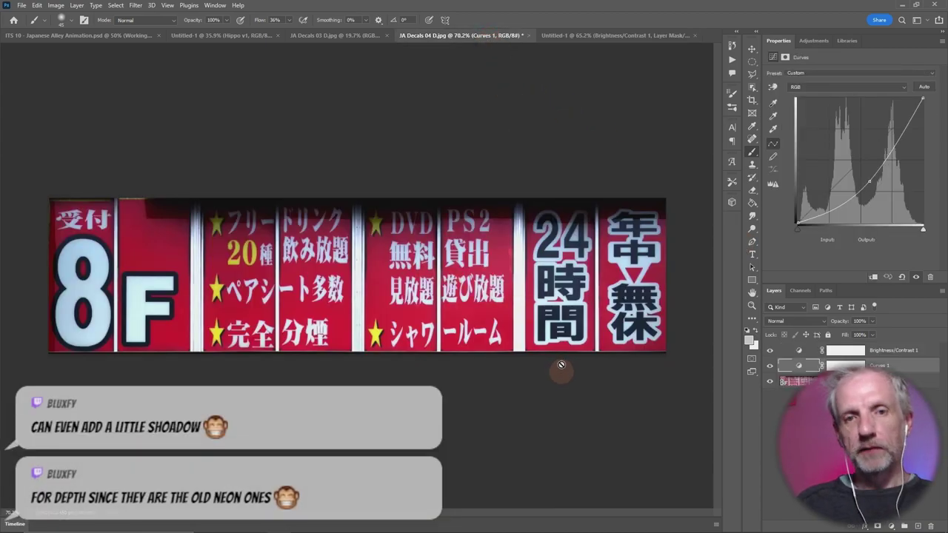
View the JA Decals 03 D.jpg sheet, then return to Untitled-1 and bring up Layer 0 copy's options.
click(355, 35)
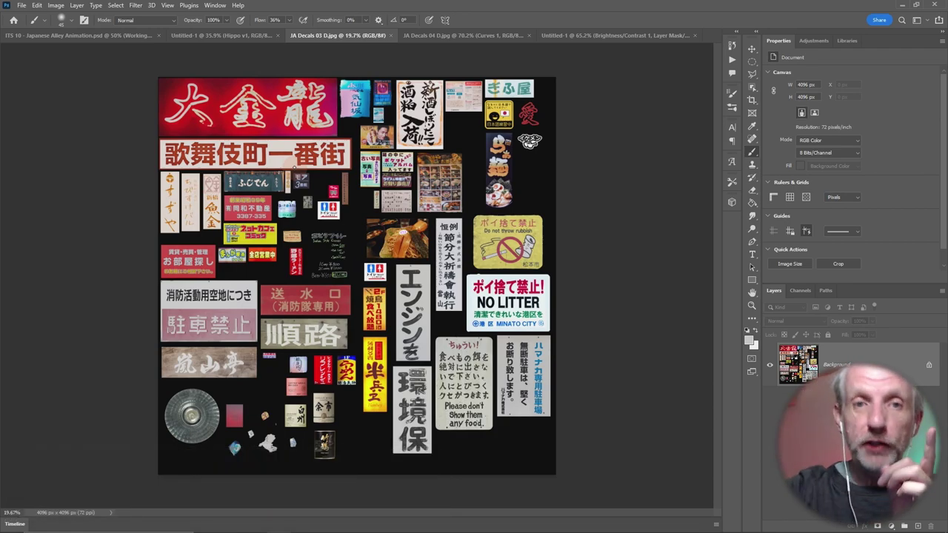
click(583, 35)
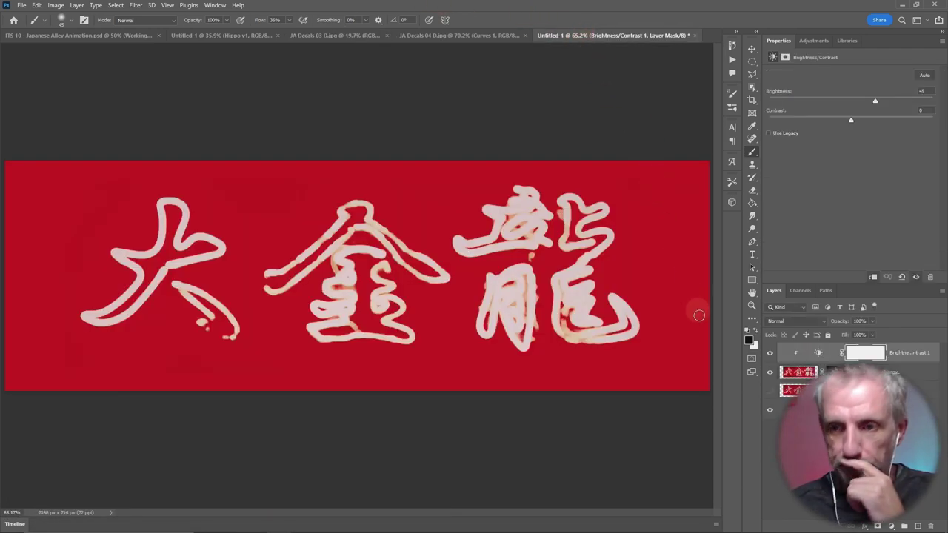
right_click(802, 375)
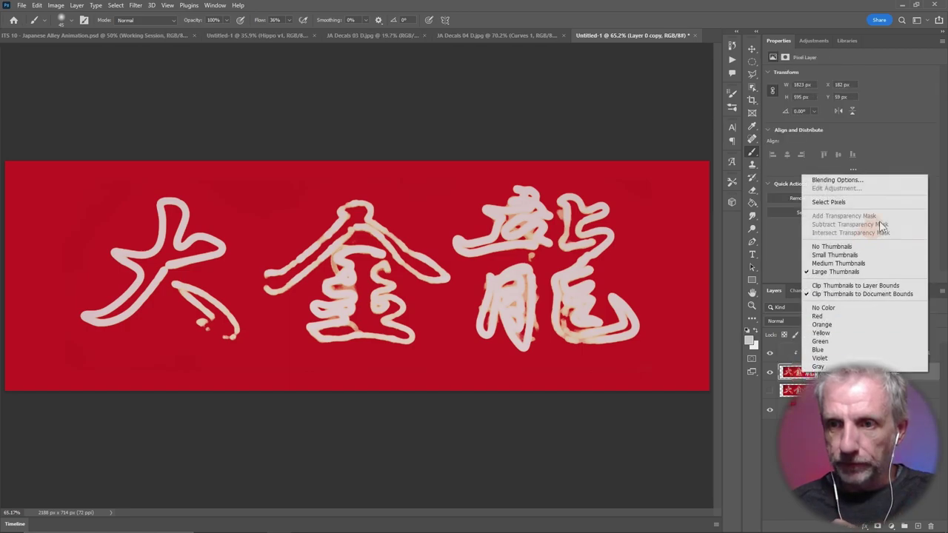
Add a drop shadow to the sign layer, trying distance, spread and size of 5, then 10.
key(Escape)
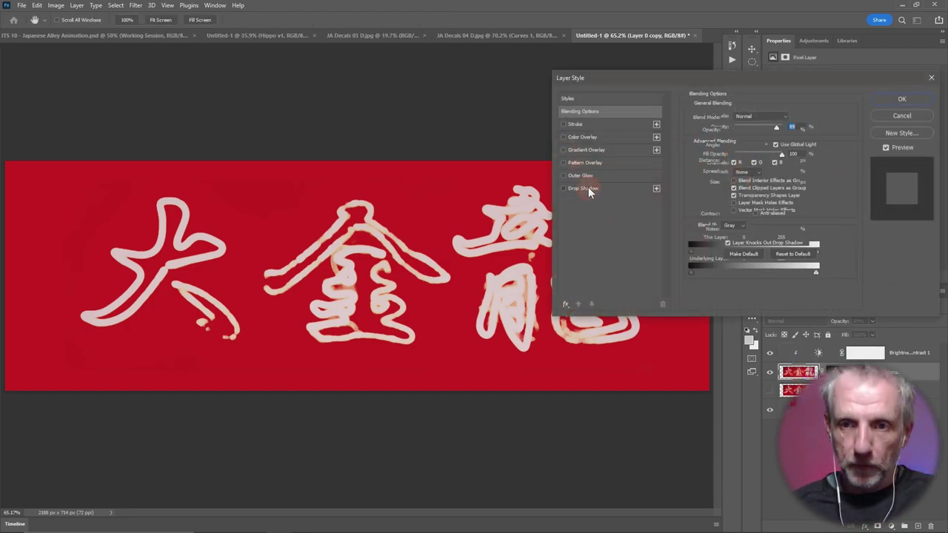
click(588, 189)
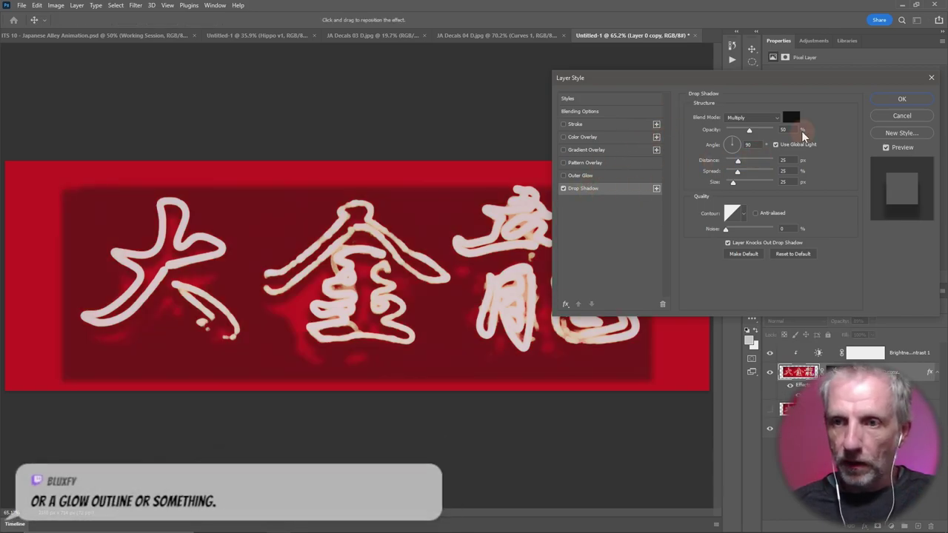
click(783, 129)
click(783, 160)
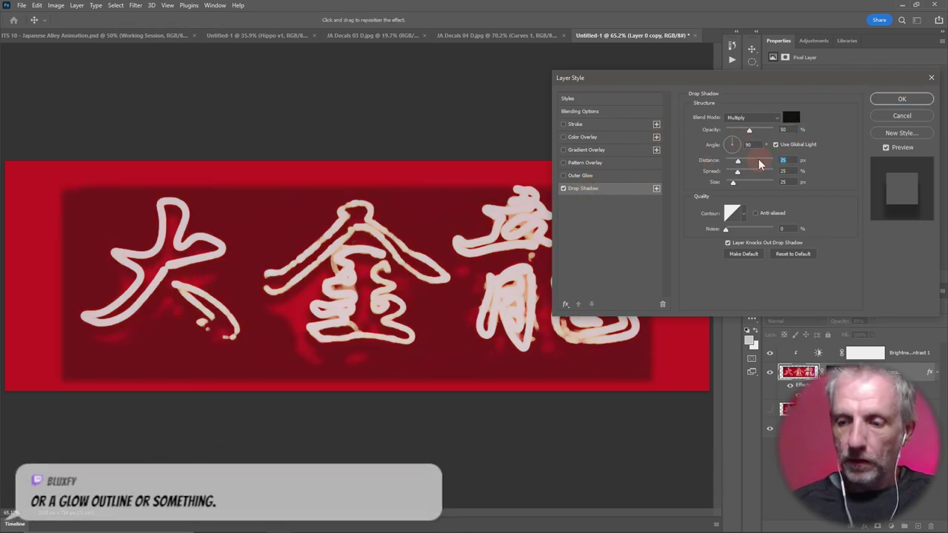
text(5)
key(Tab)
text(5)
key(Tab)
text(5)
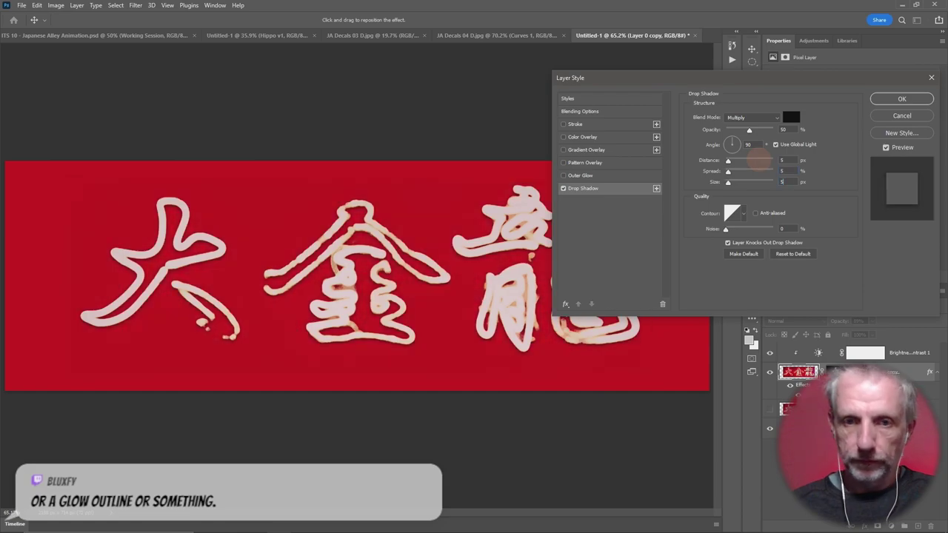
click(783, 160)
text(10)
key(Tab)
text(10)
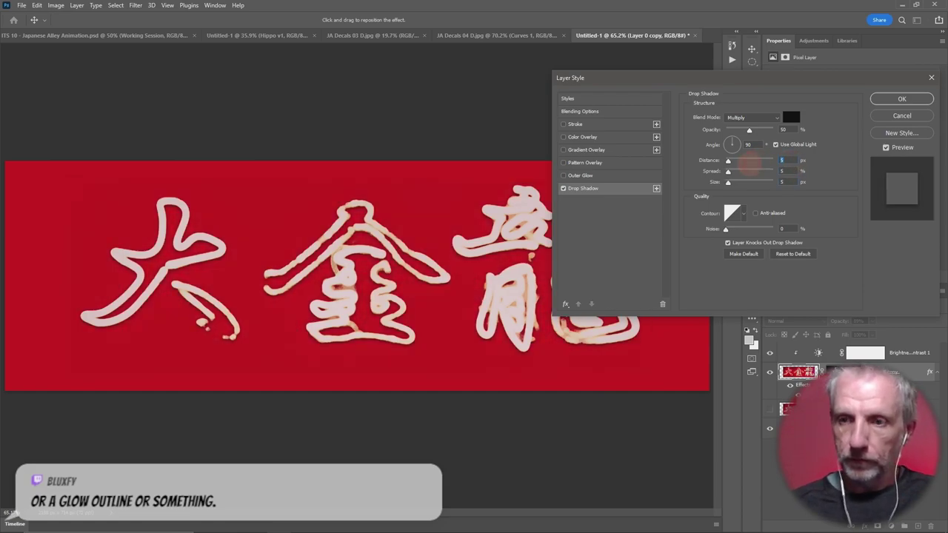
key(Tab)
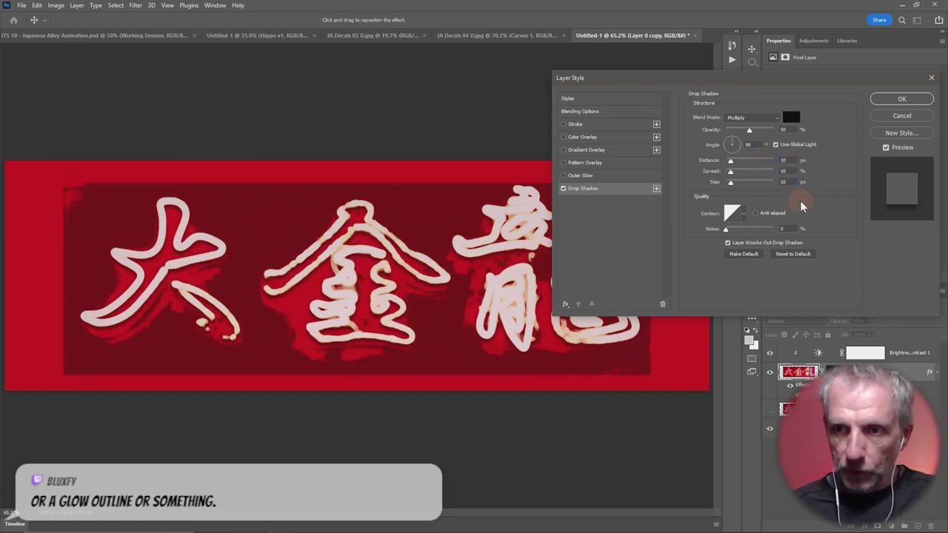
text(10)
click(783, 171)
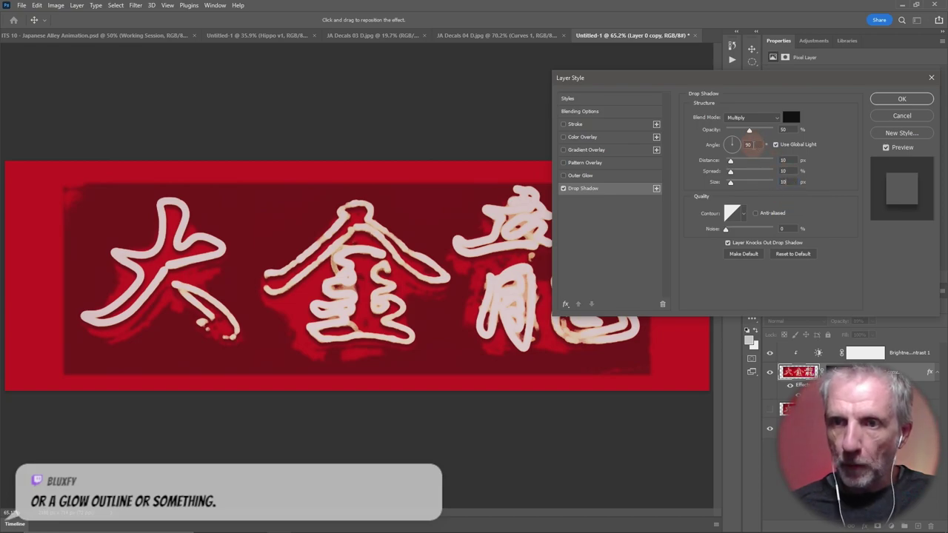
Set the shadow angle to 120° and bring size, spread and distance back down to 5.
click(748, 145)
text(120)
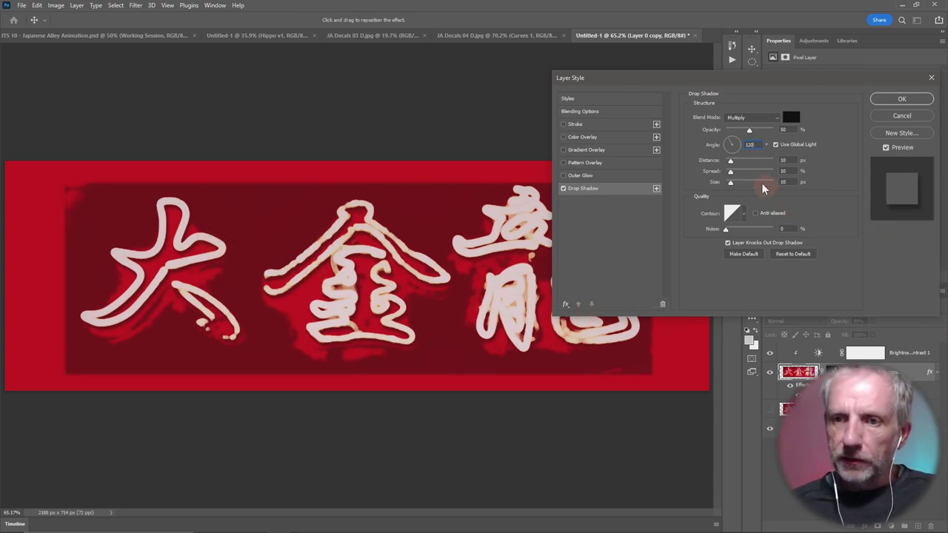
double_click(789, 181)
text(5)
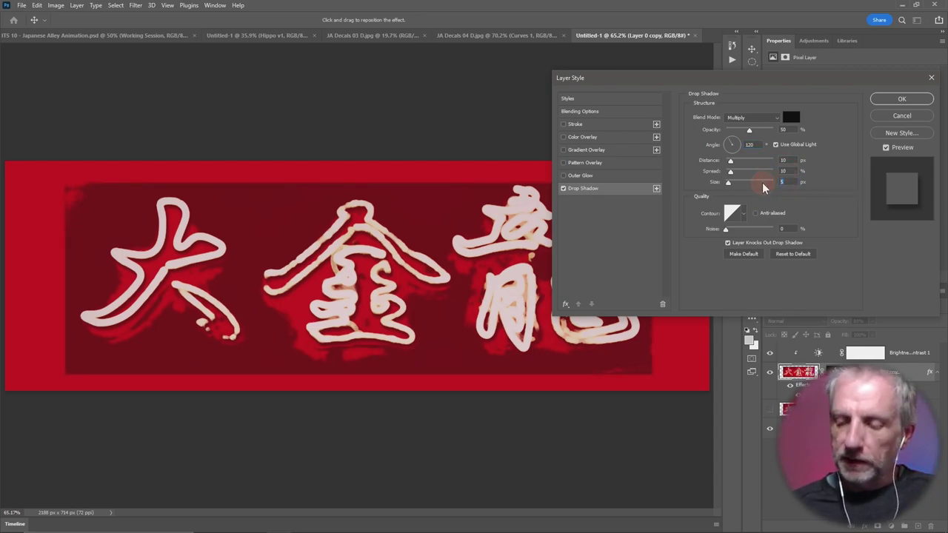
text(10)
key(shift+Tab)
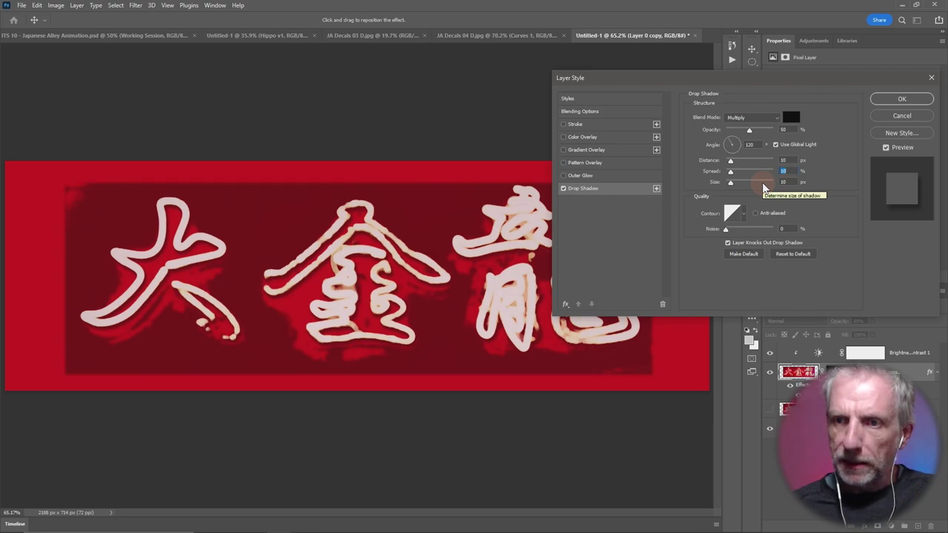
text(5)
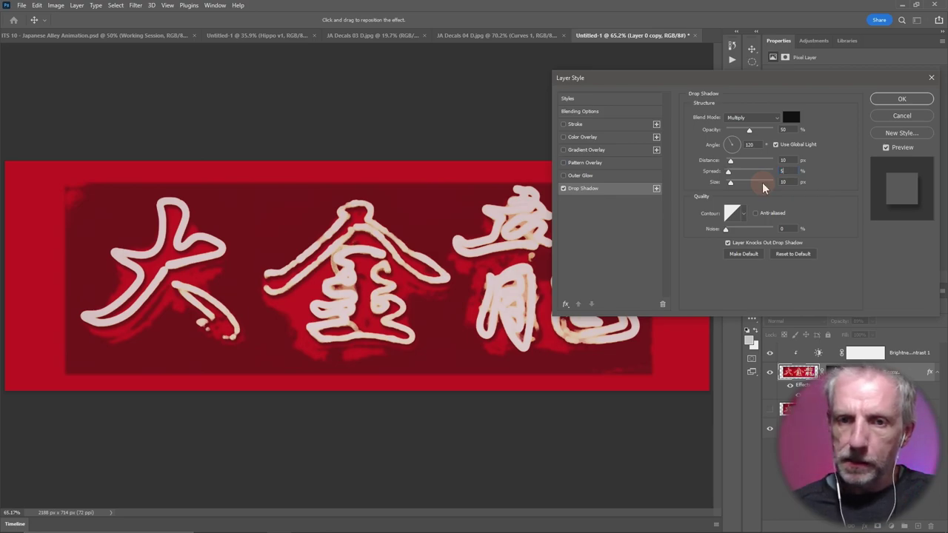
key(shift+Tab)
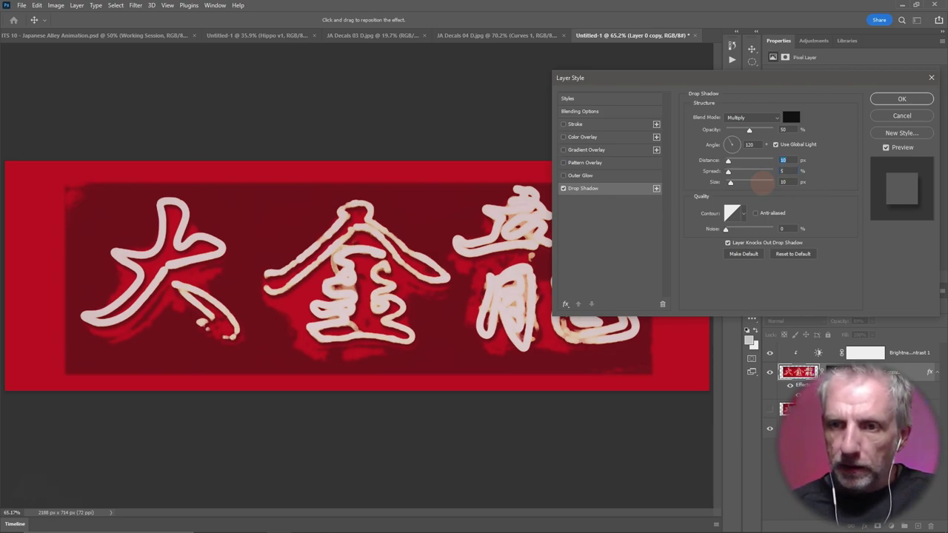
text(5)
key(Tab)
key(Tab)
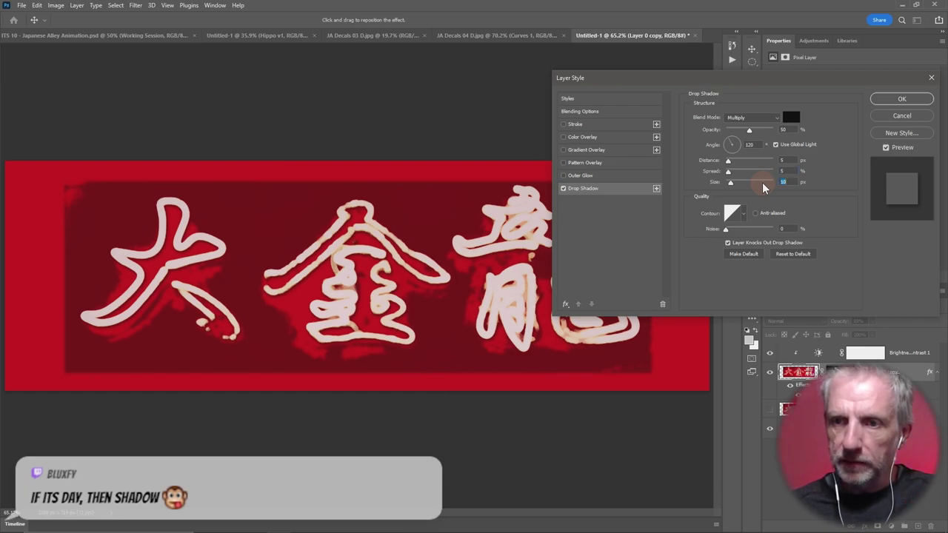
text(5)
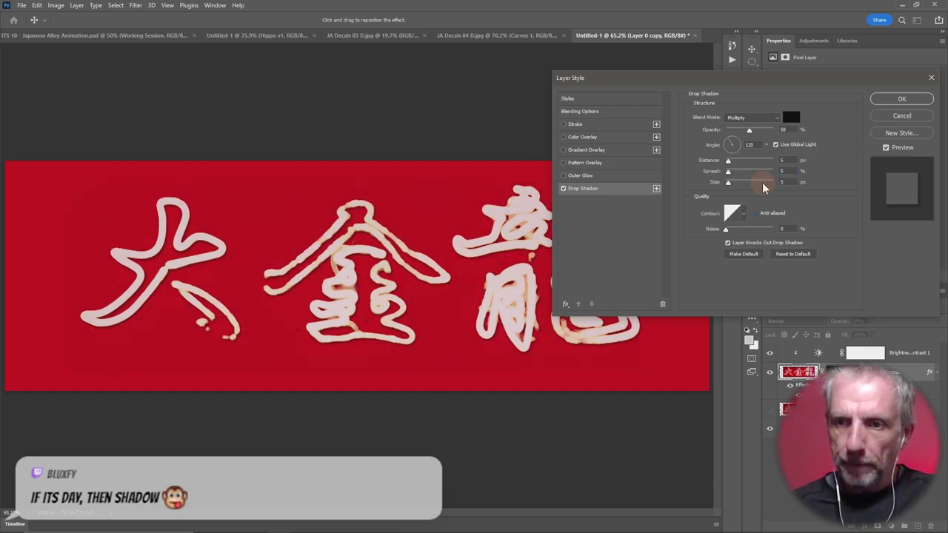
Settle shadow distance, spread and size at 7 and apply the drop shadow.
click(791, 160)
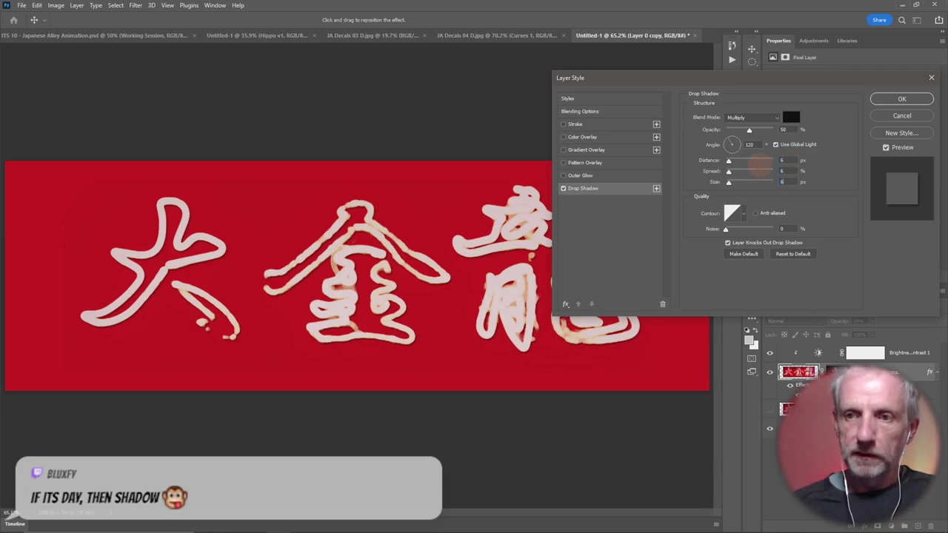
key(Tab)
key(shift+Tab)
key(Up)
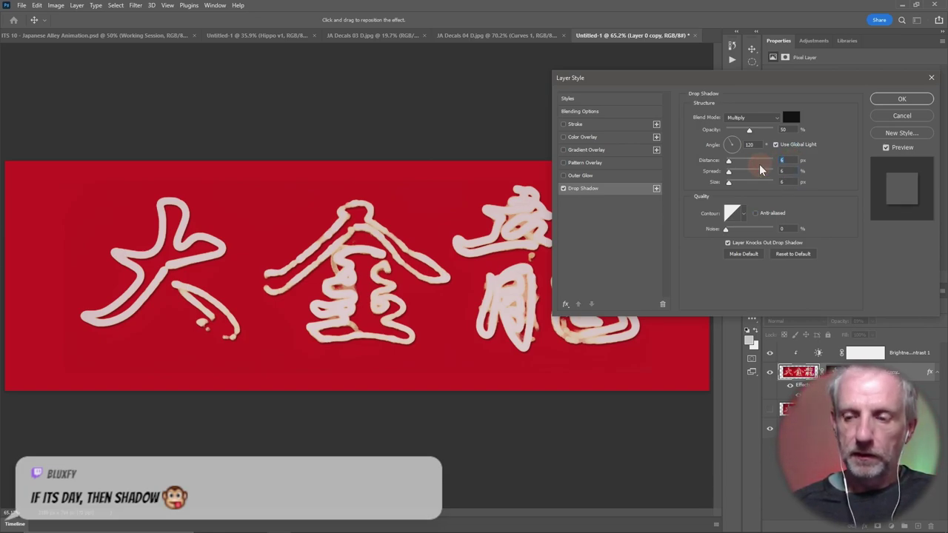
key(Up)
key(Up)
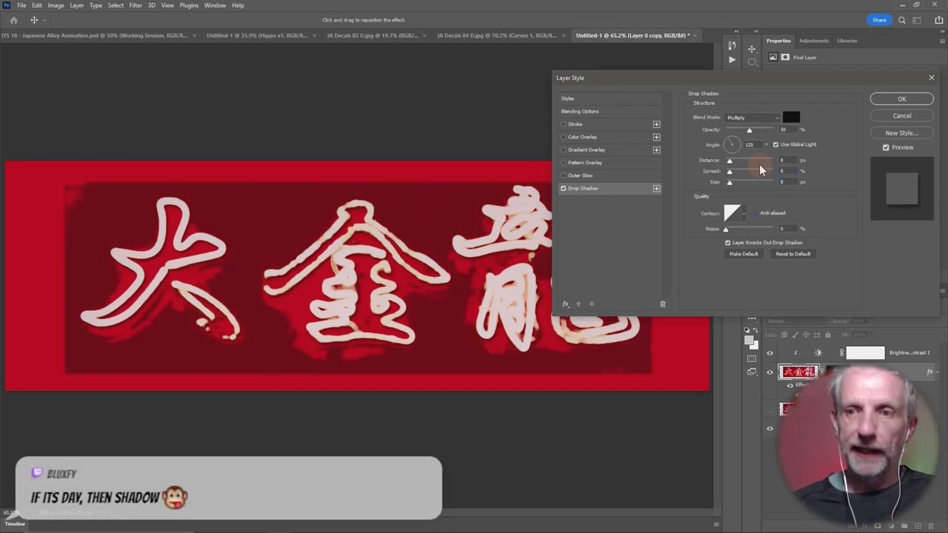
key(Down)
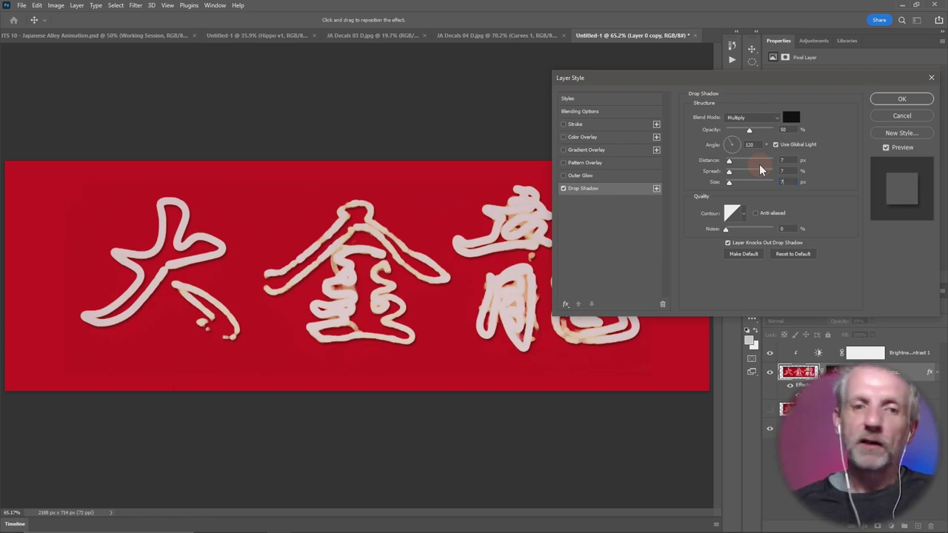
click(896, 98)
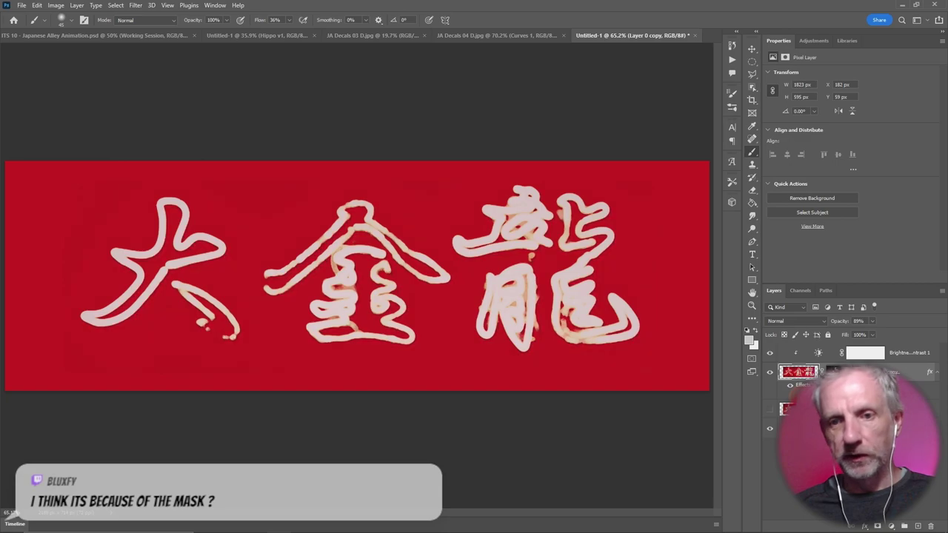
Crop the JA Decals 03 sheet to the red-lettered 歌舞伎町一番街 sign.
click(477, 38)
click(393, 36)
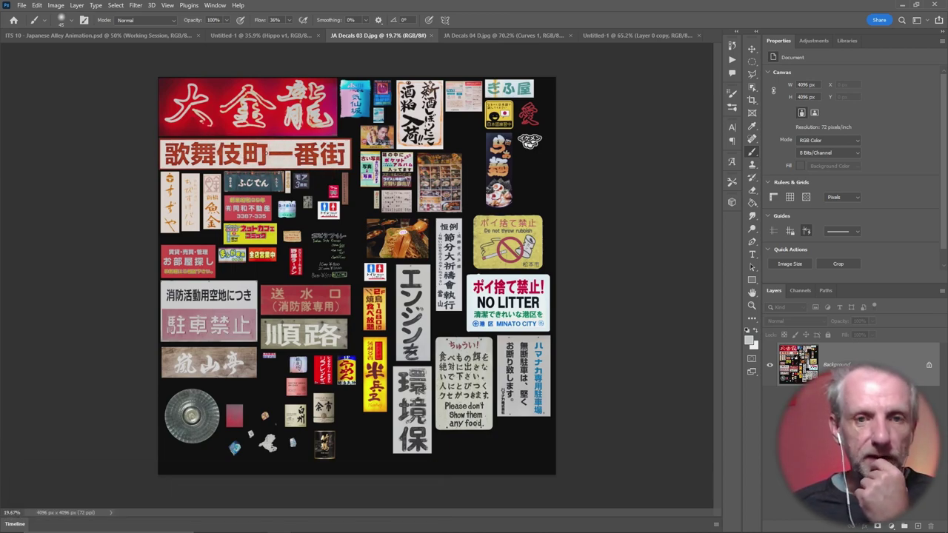
click(752, 101)
drag(348, 75, 348, 110)
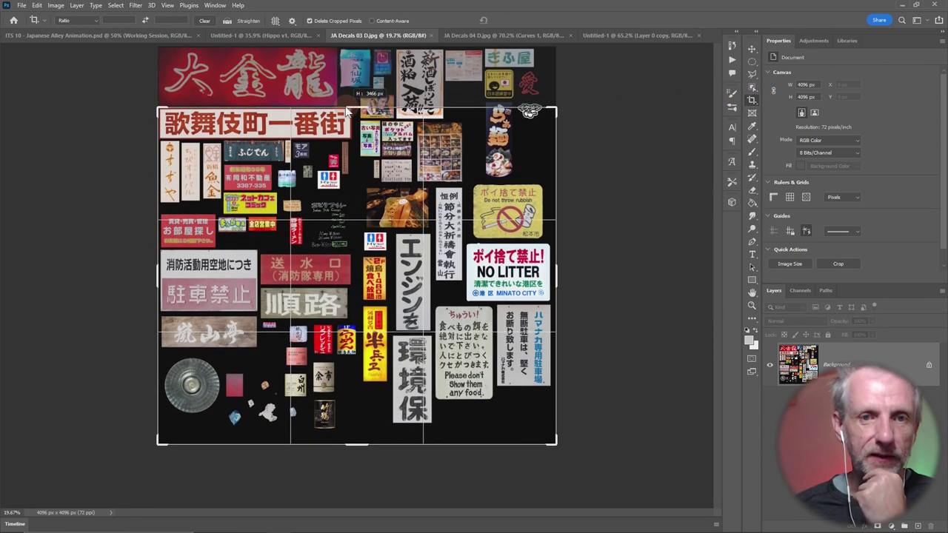
drag(352, 444, 375, 294)
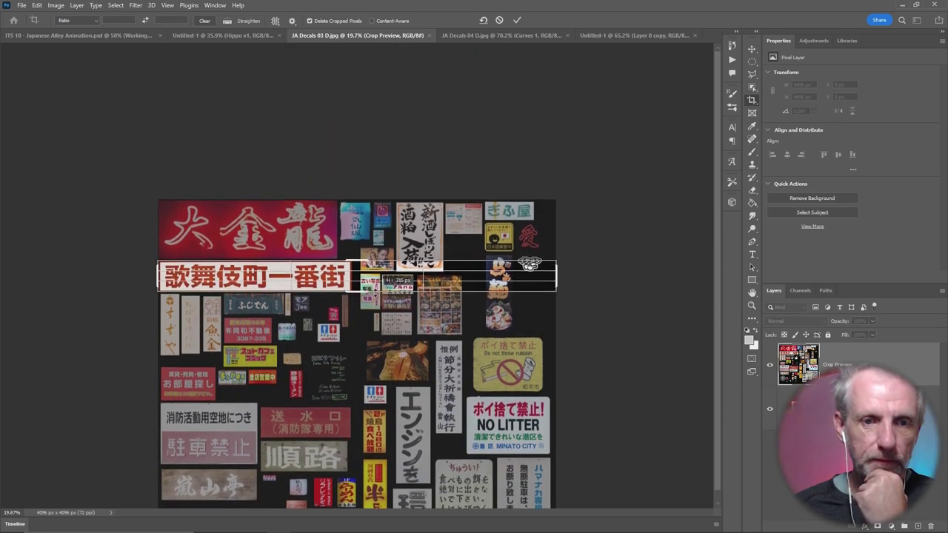
mouse_move(374, 294)
mouse_down()
mouse_move(515, 292)
mouse_move(452, 275)
mouse_up()
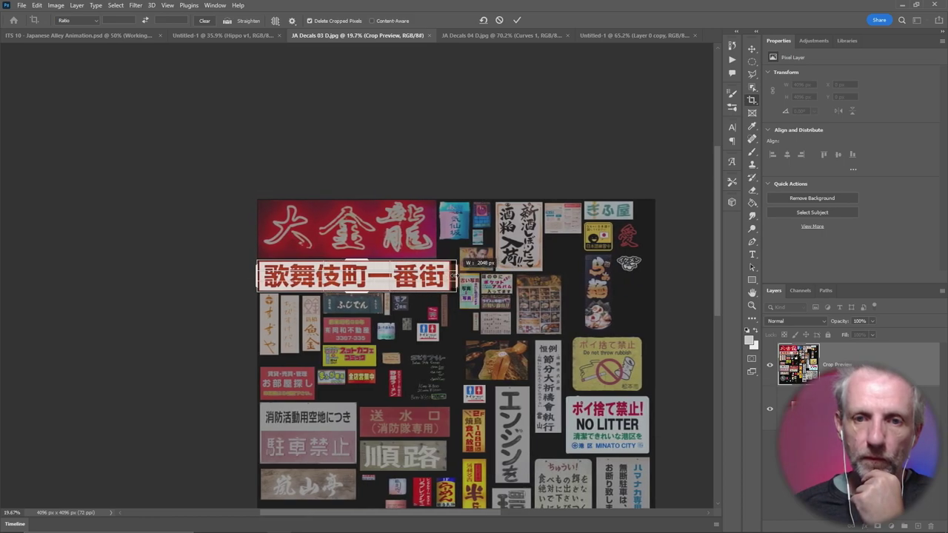
key(Return)
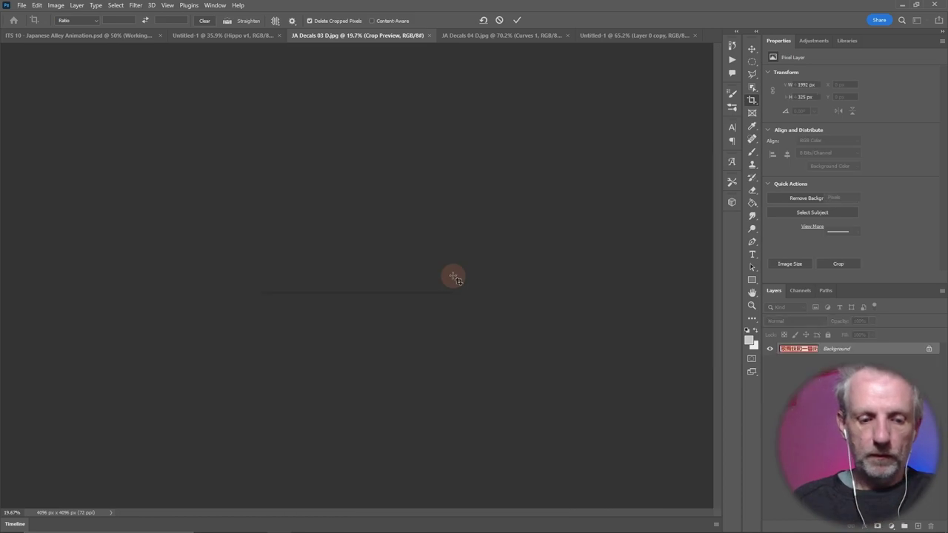
Trim the dark sliver off the cropped sign's left edge.
key(ctrl+0)
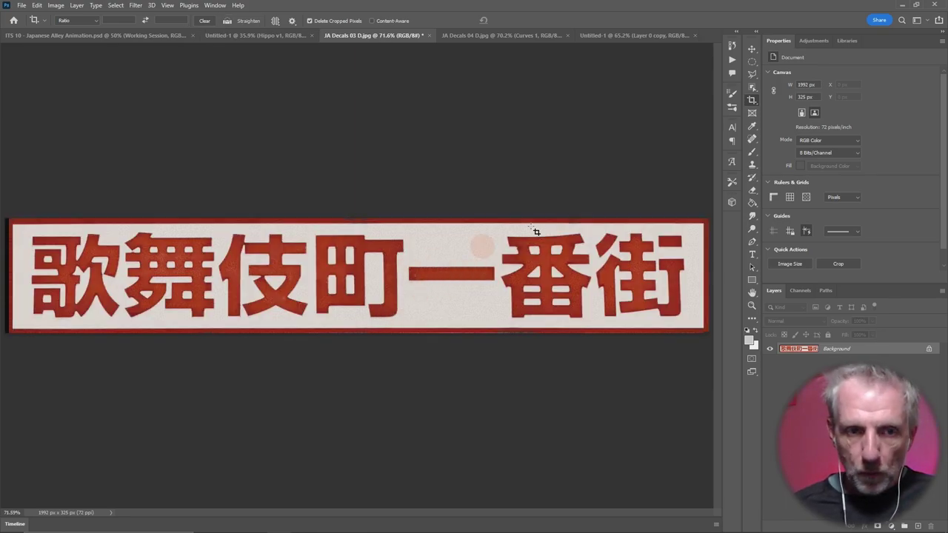
click(141, 237)
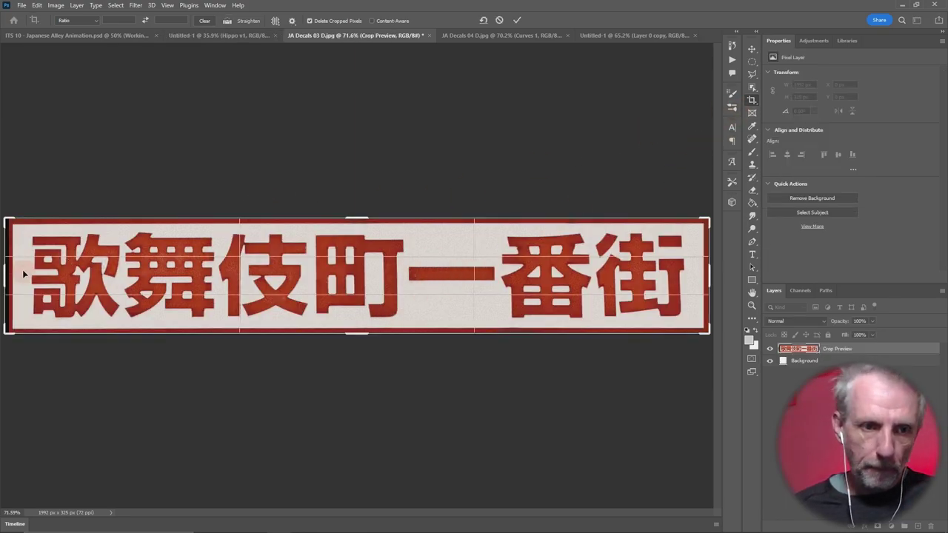
drag(6, 275, 7, 279)
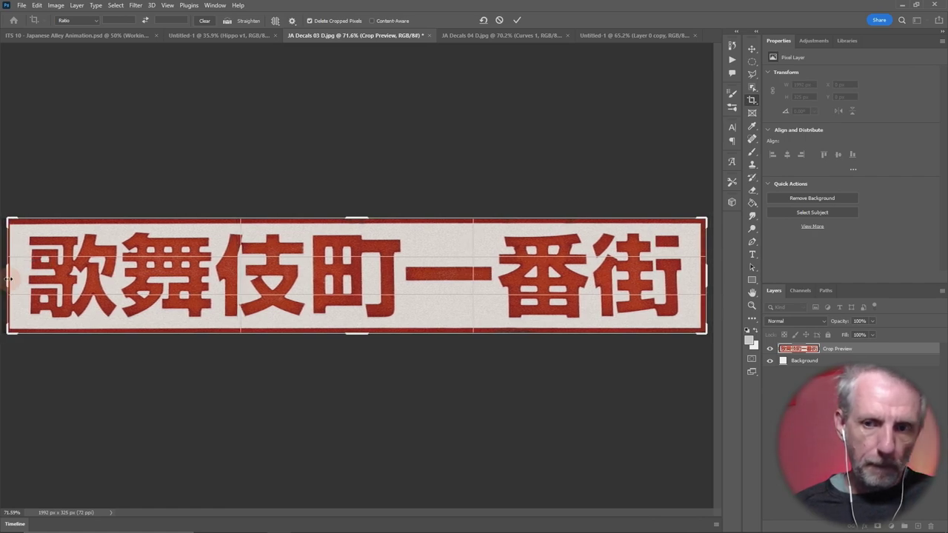
key(Return)
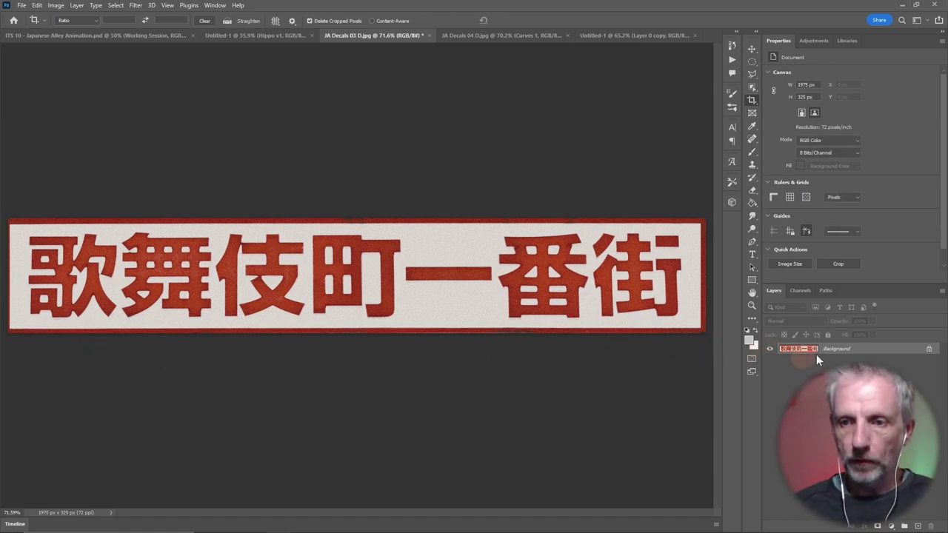
Convert the Background into a layer named JA 1.
double_click(837, 348)
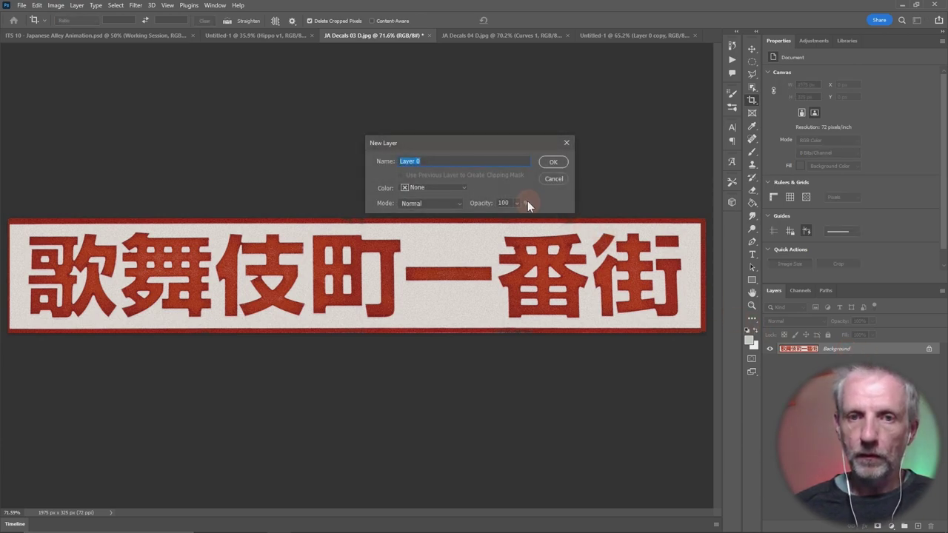
text(1JA)
key(Return)
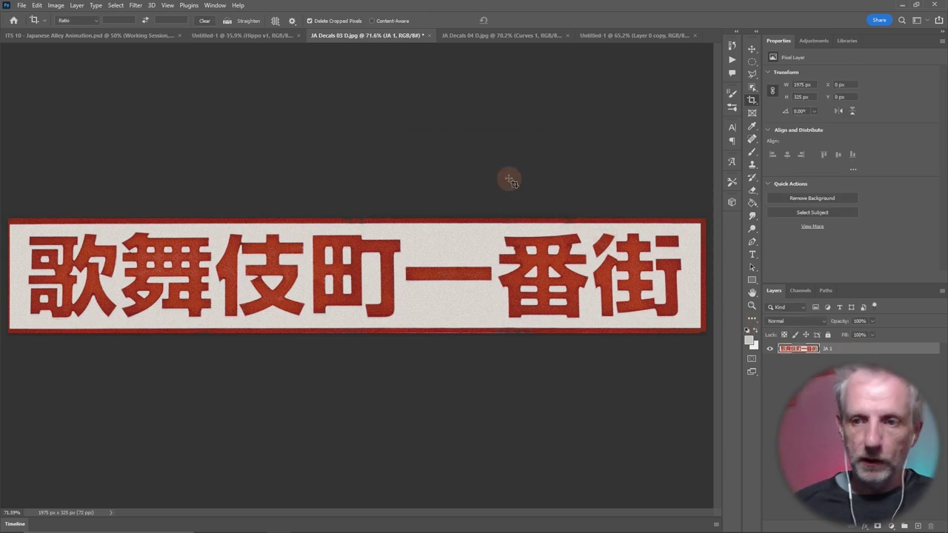
Flatten the 8F sign in JA Decals 04 and name its layer JA 2.
click(504, 35)
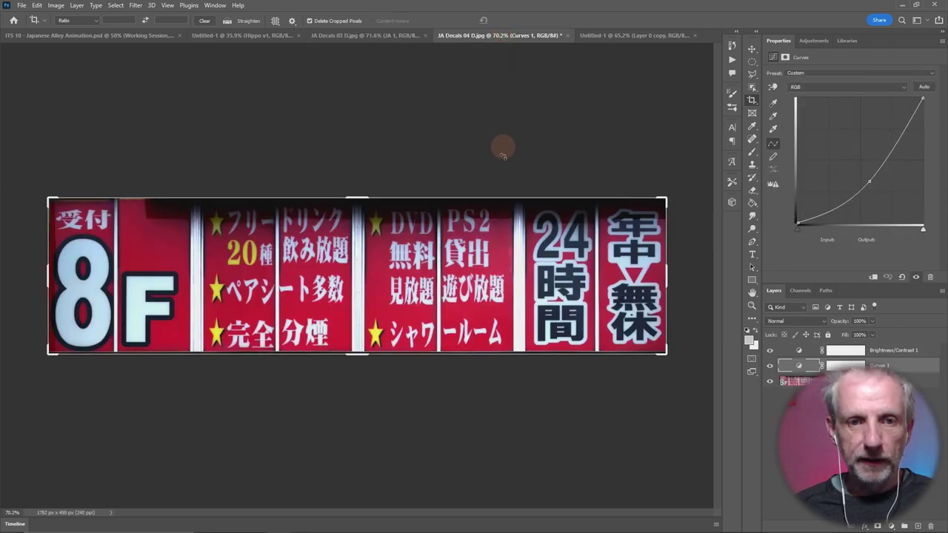
click(796, 380)
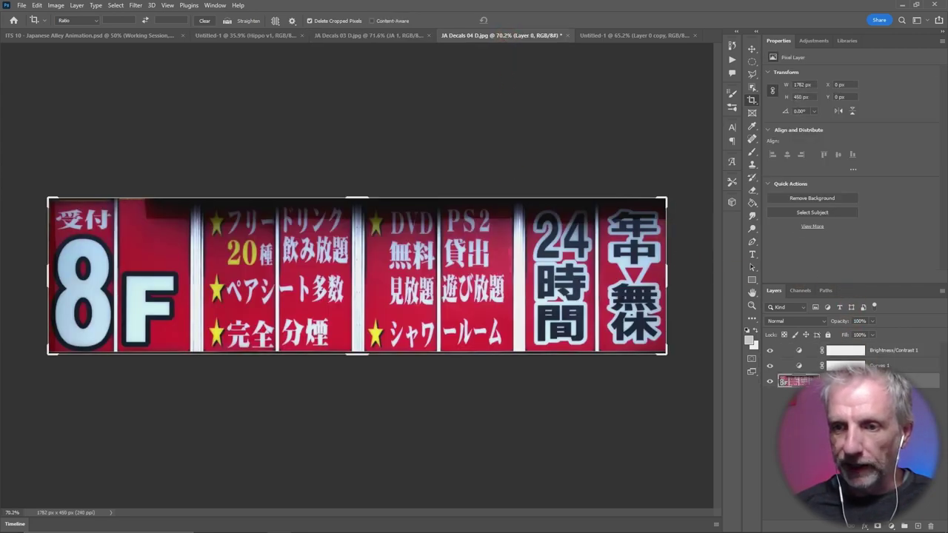
right_click(887, 350)
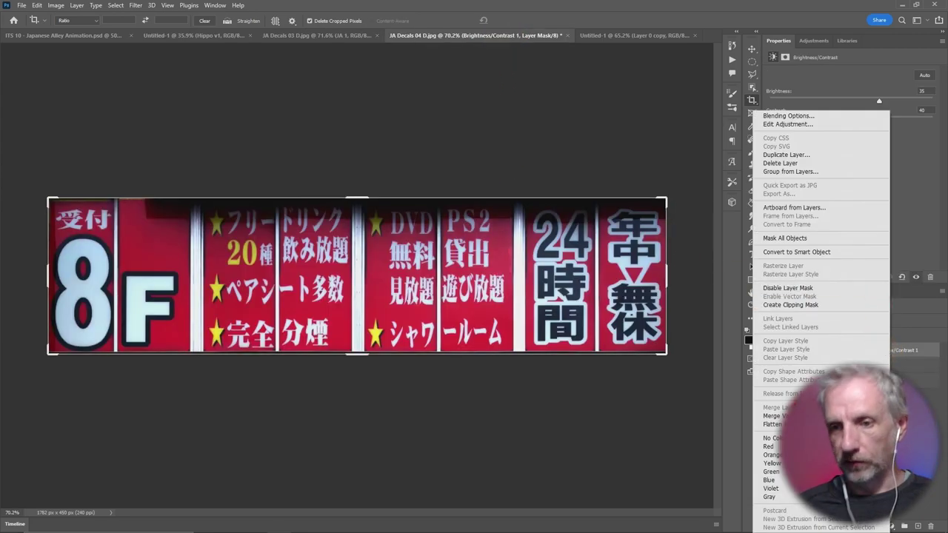
click(774, 425)
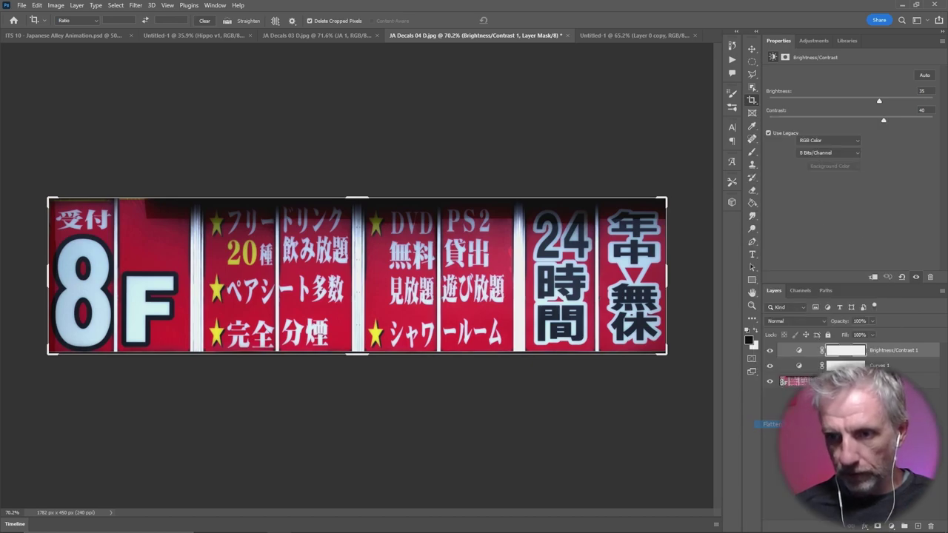
key(ctrl+shift+n)
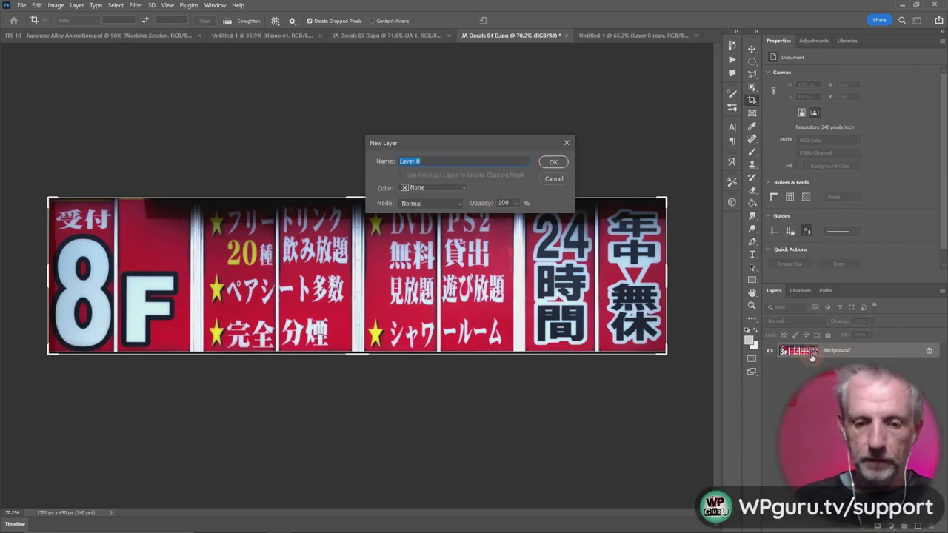
text(JA 2)
key(Return)
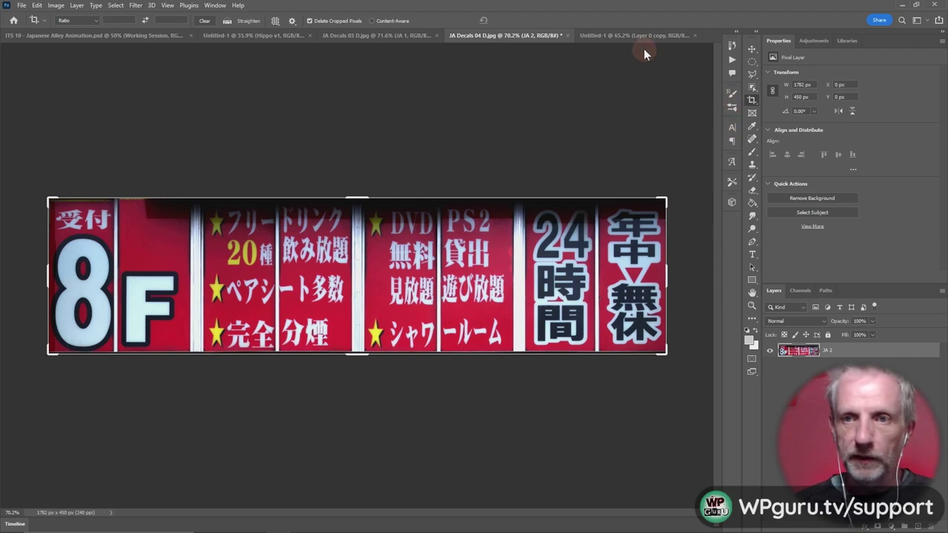
Flatten the red kanji neon sign in Untitled-1 and name its layer JA 3.
click(637, 35)
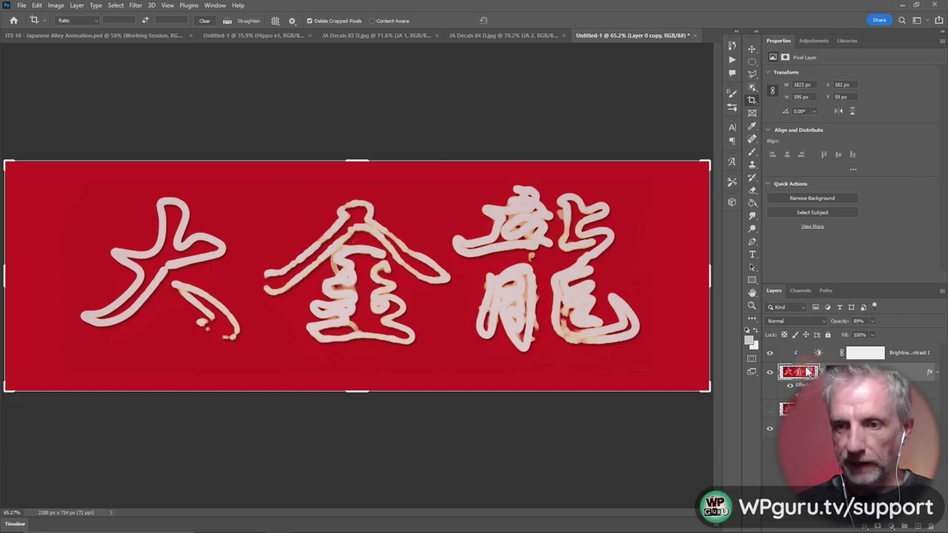
right_click(808, 372)
right_click(930, 372)
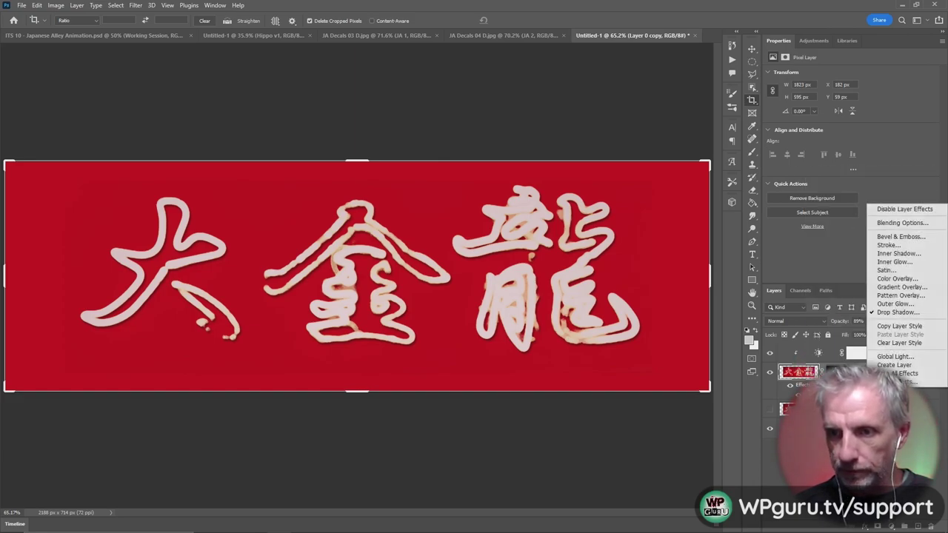
right_click(837, 354)
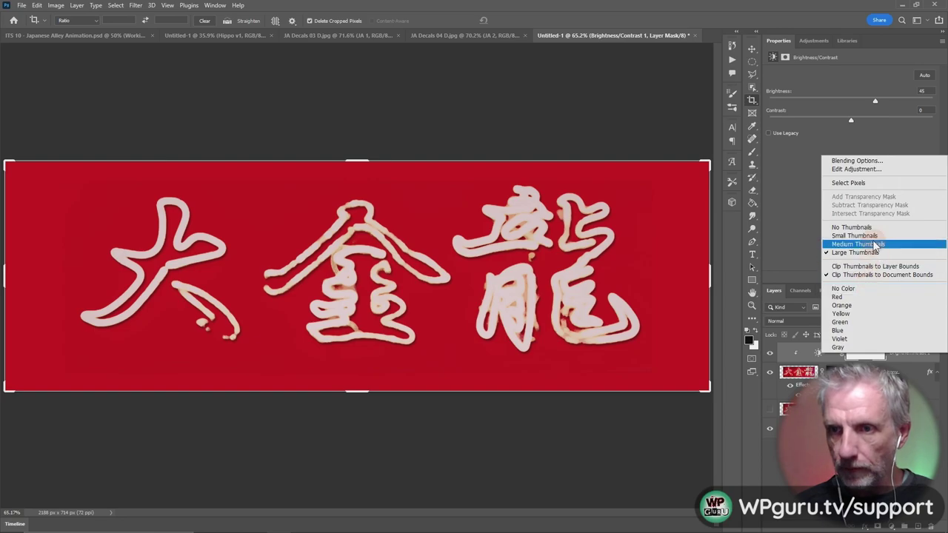
click(900, 366)
right_click(789, 408)
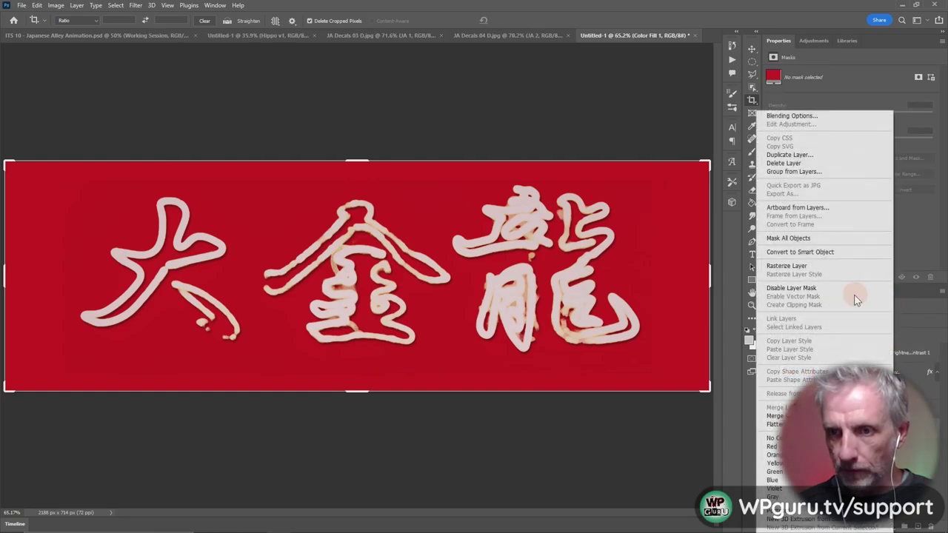
click(774, 425)
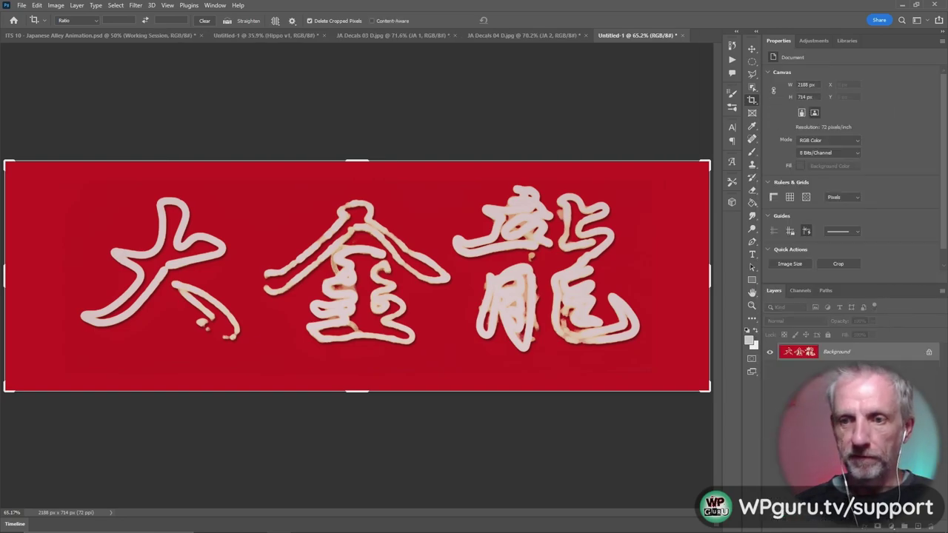
double_click(849, 353)
text(JA 3)
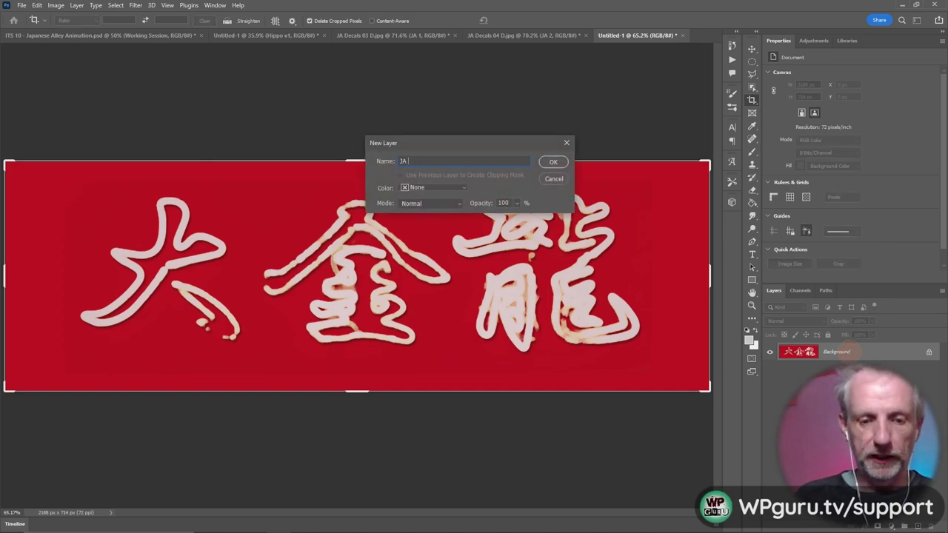
key(Return)
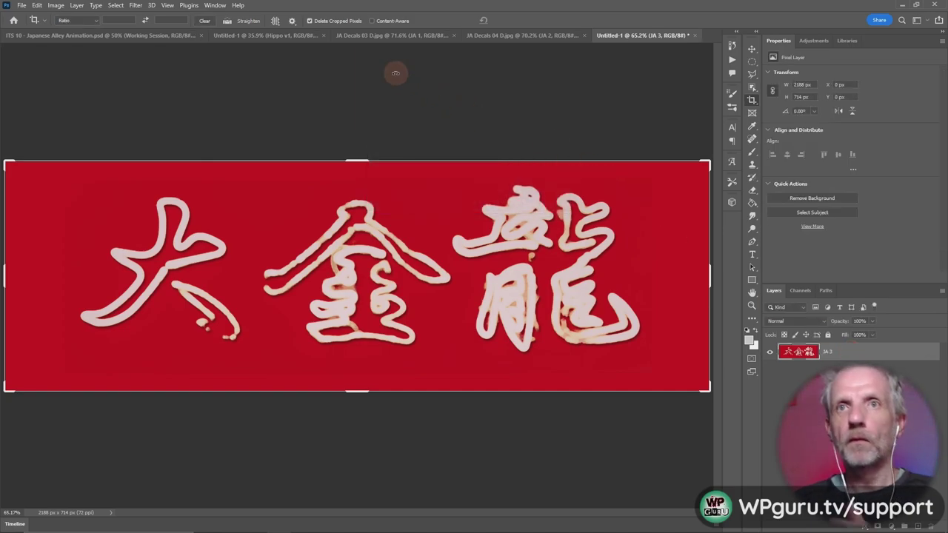
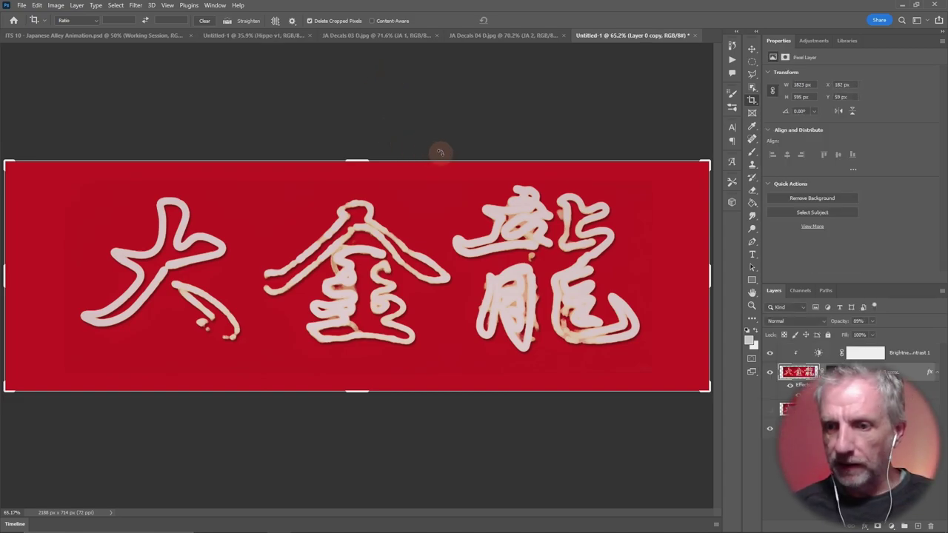
Group the red calligraphy sign's layers into a new group named JA 3.
click(799, 407)
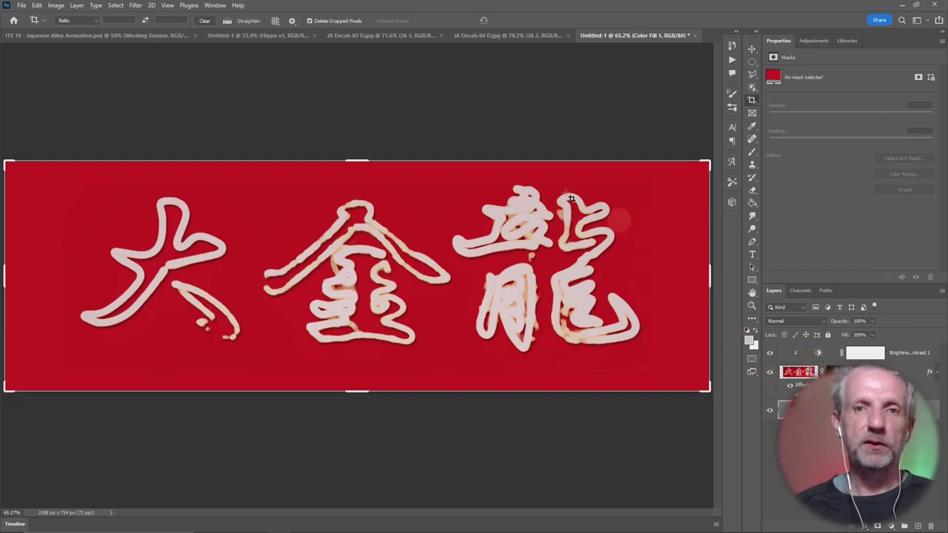
click(273, 35)
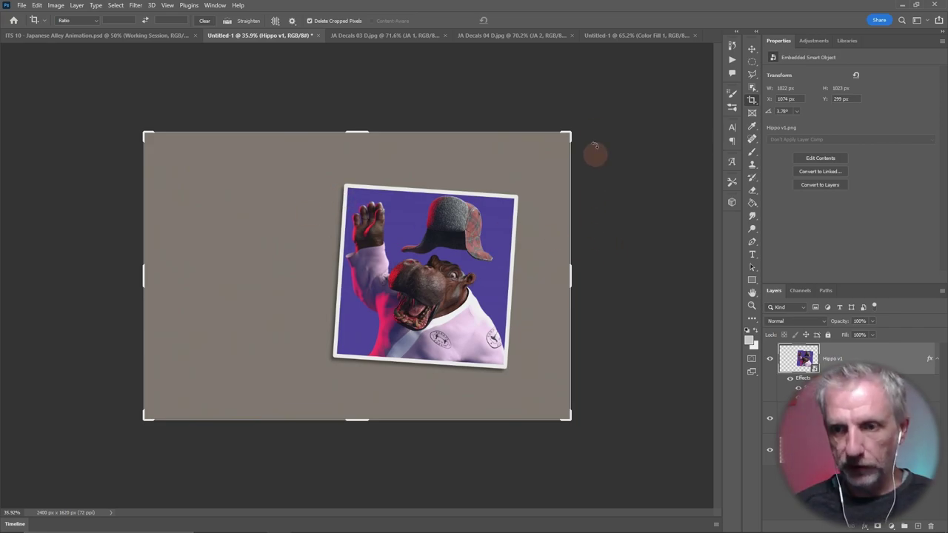
click(632, 35)
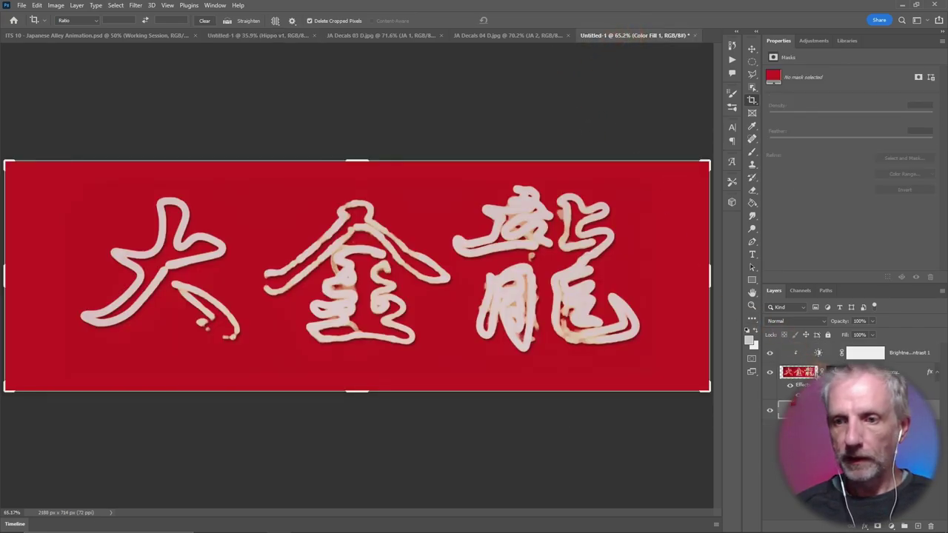
click(791, 352)
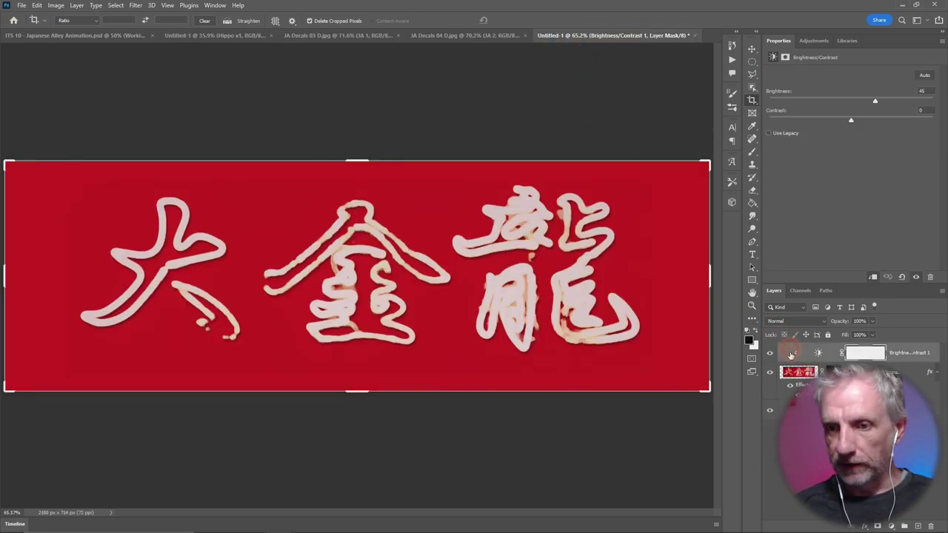
right_click(785, 411)
key(Escape)
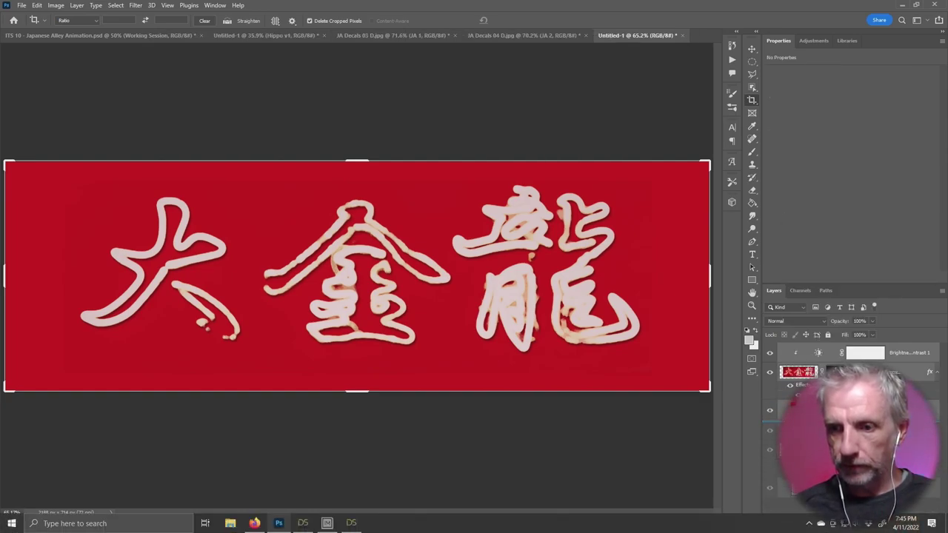
key(ctrl+g)
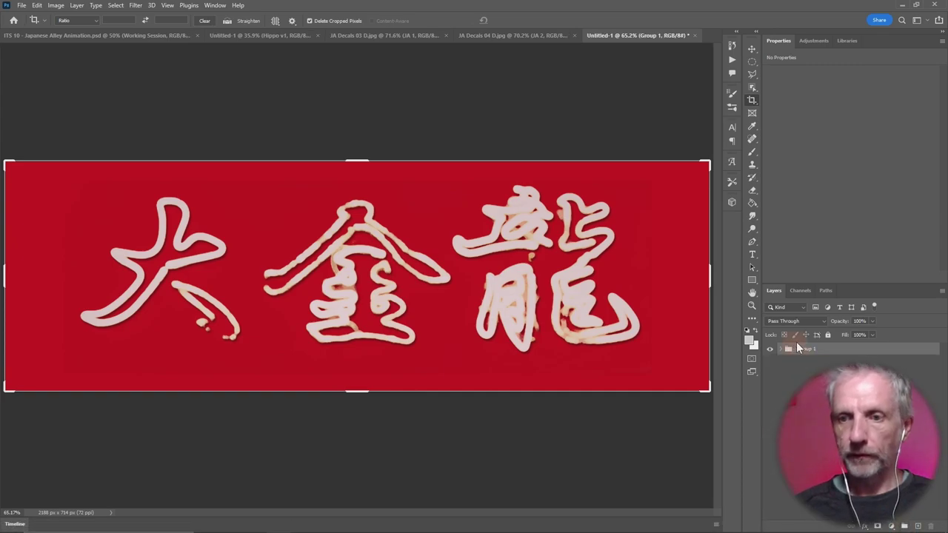
text(JA 3)
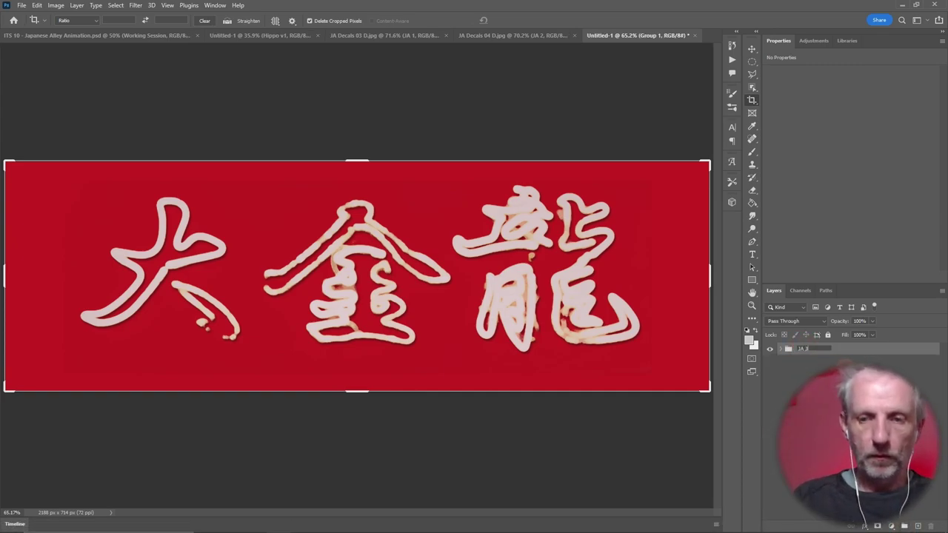
key(Return)
Start duplicating the JA 3 group into Untitled-1, then cancel the duplicate.
right_click(835, 349)
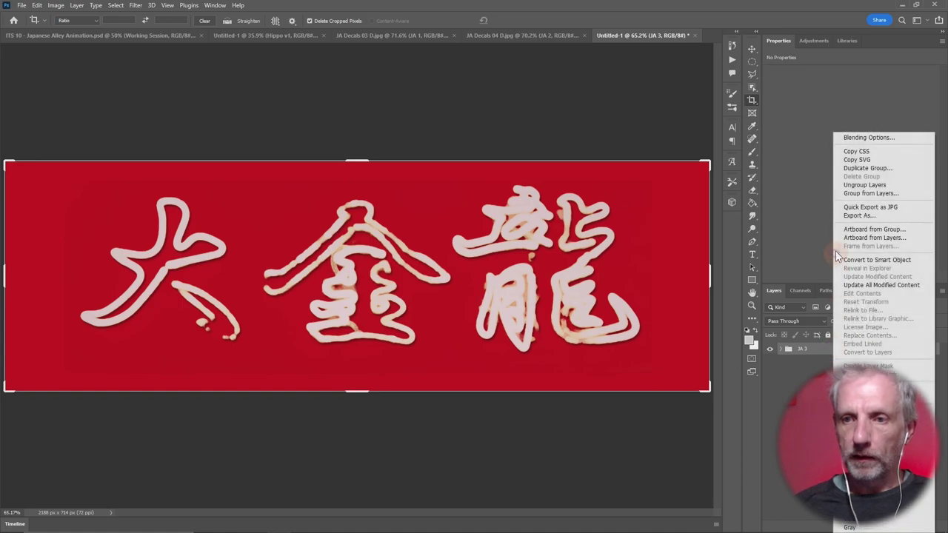
click(873, 170)
click(444, 186)
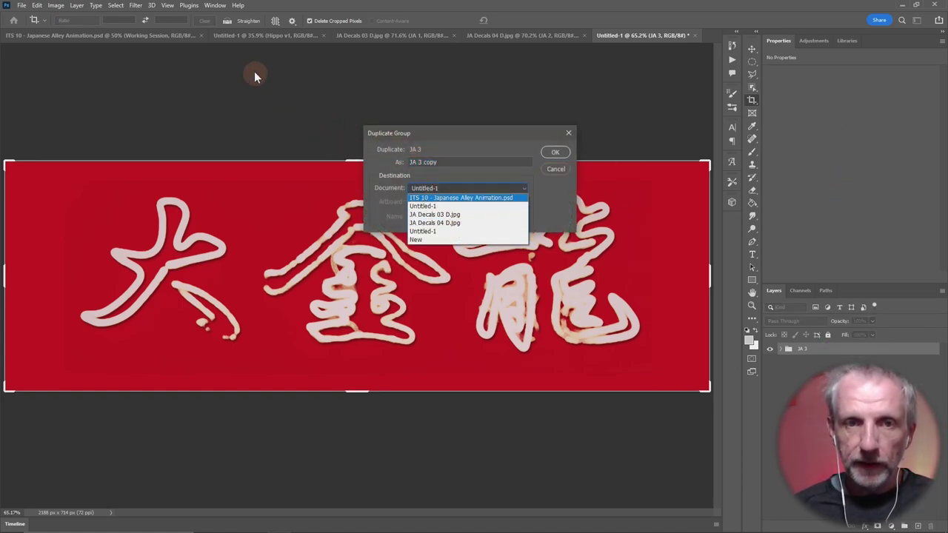
click(249, 41)
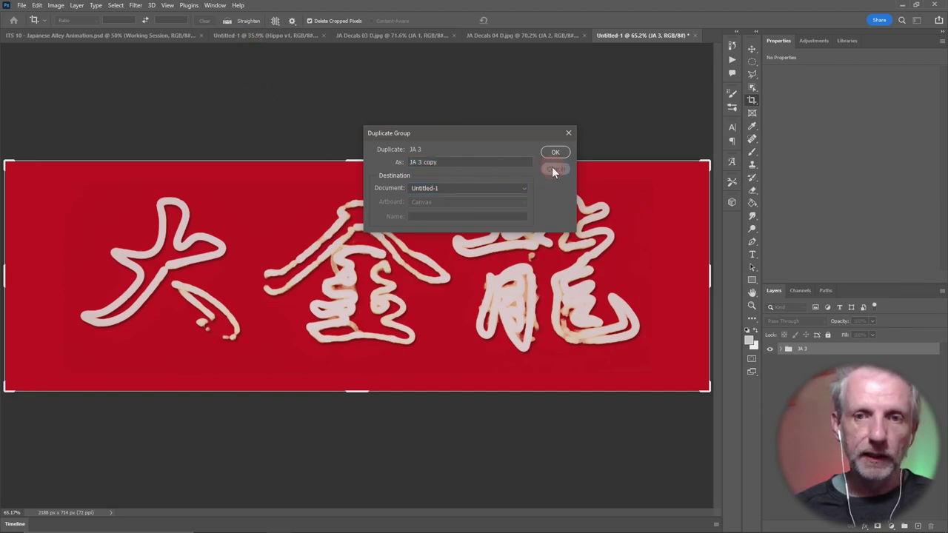
click(554, 169)
Close the Japanese Alley Animation document without saving changes.
click(275, 35)
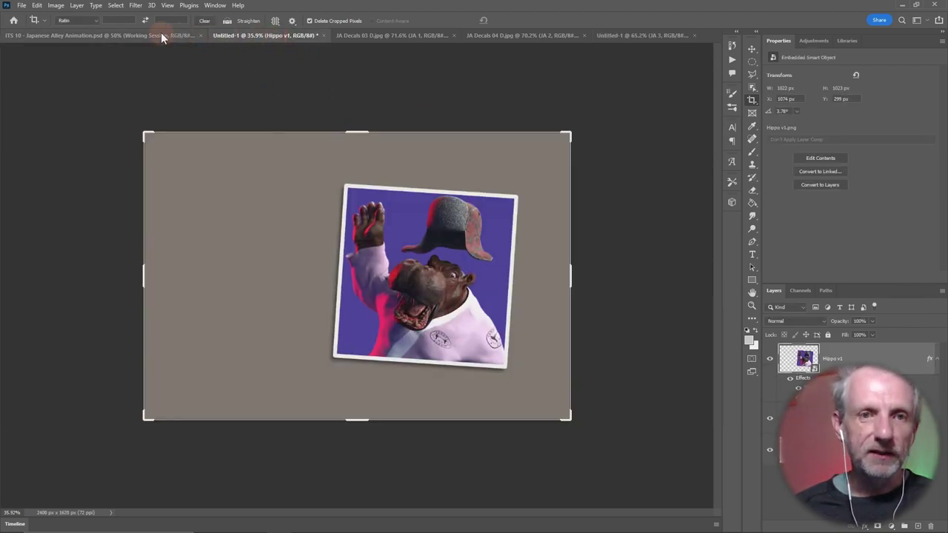
click(161, 34)
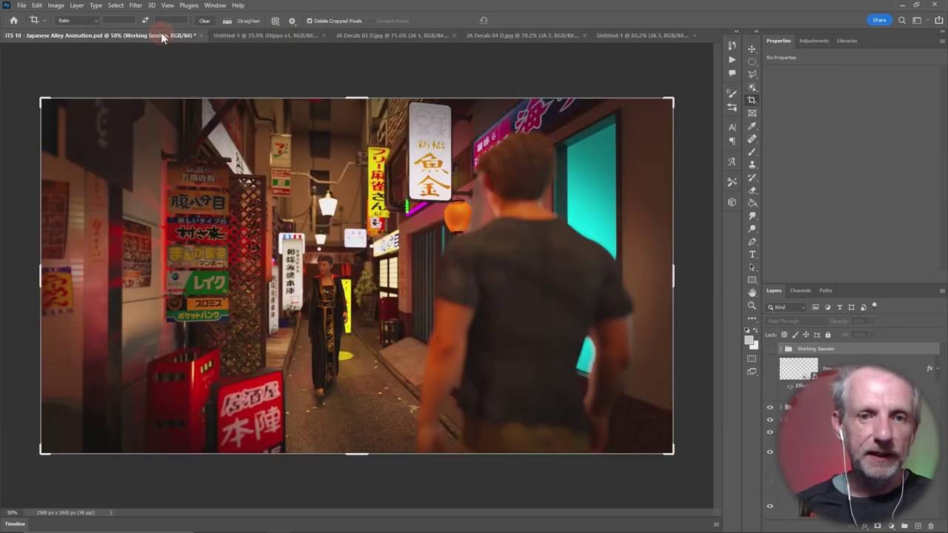
click(200, 34)
click(471, 201)
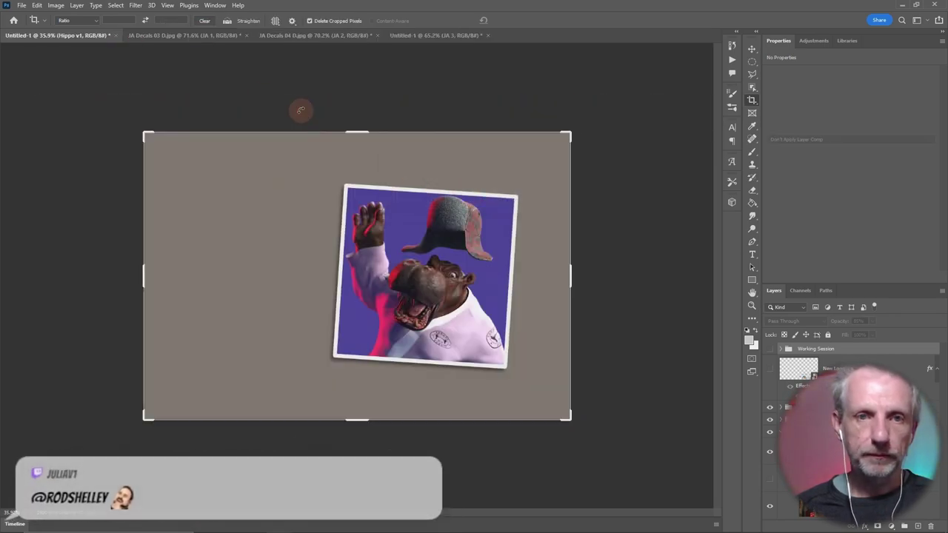
In Save As, go to Desktop > Japanese Alley and create a new folder named PSDs.
click(22, 5)
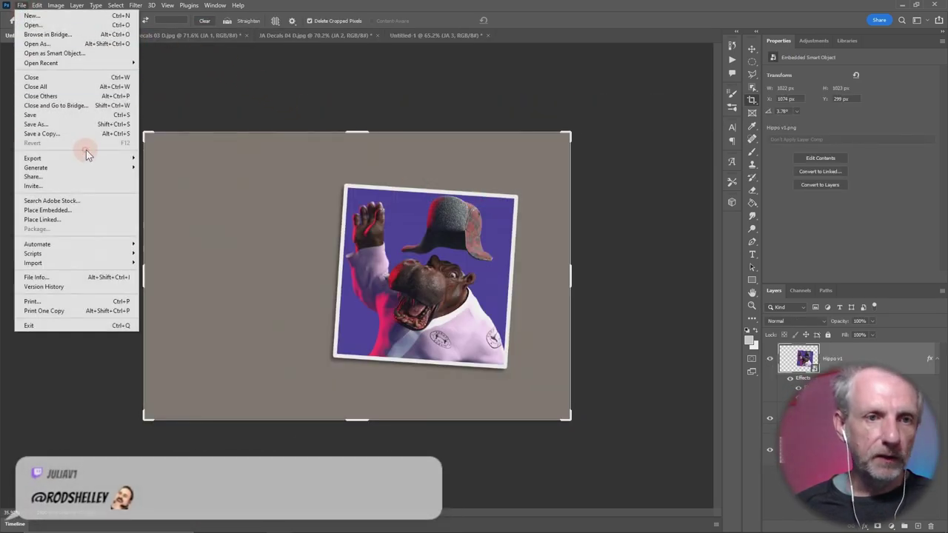
click(74, 122)
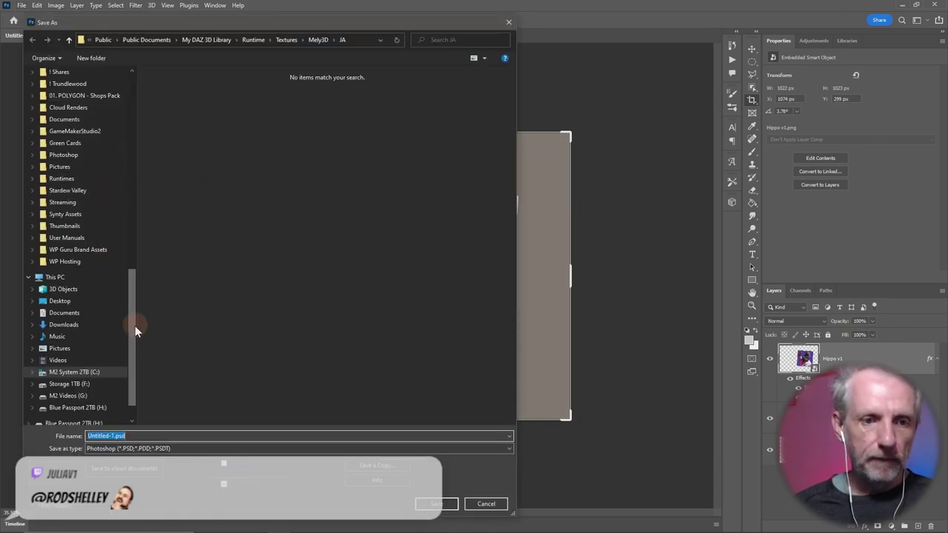
click(84, 299)
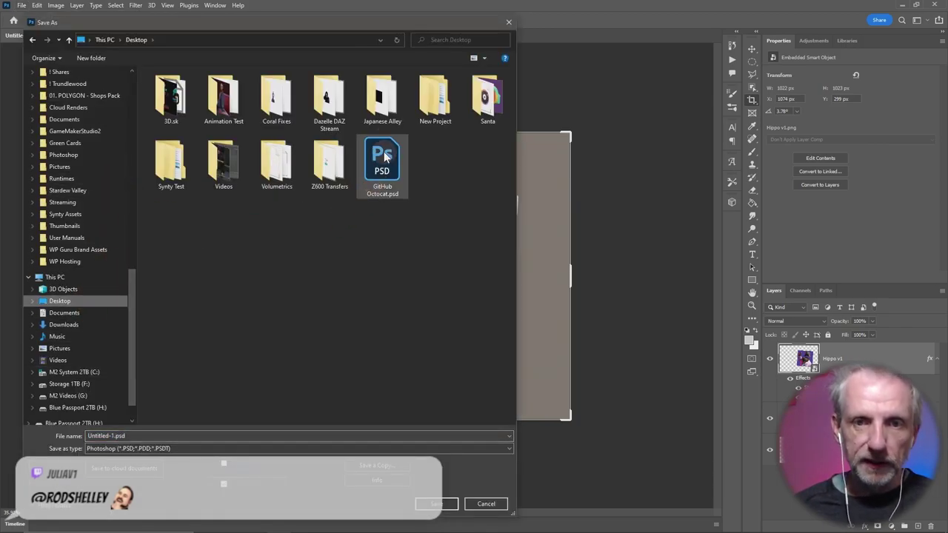
double_click(382, 96)
right_click(218, 278)
mouse_move(129, 416)
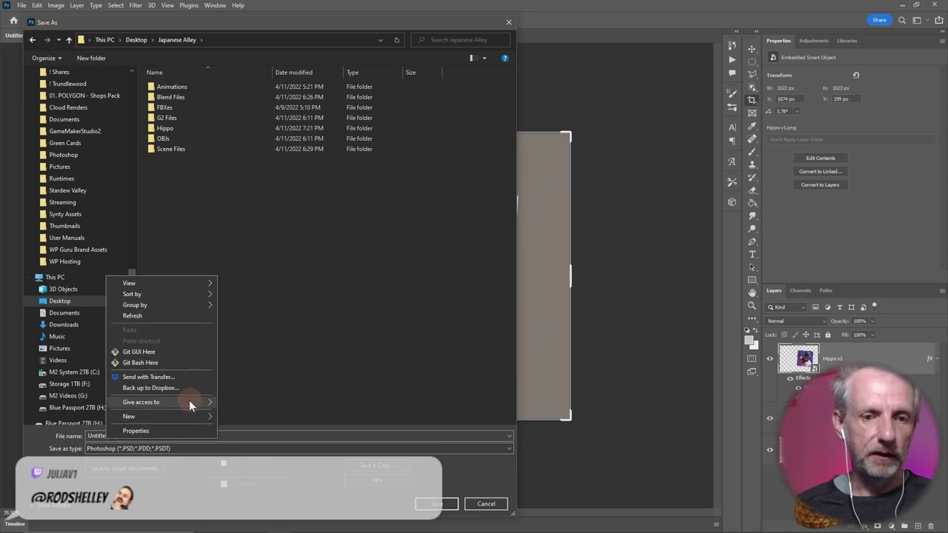
click(251, 417)
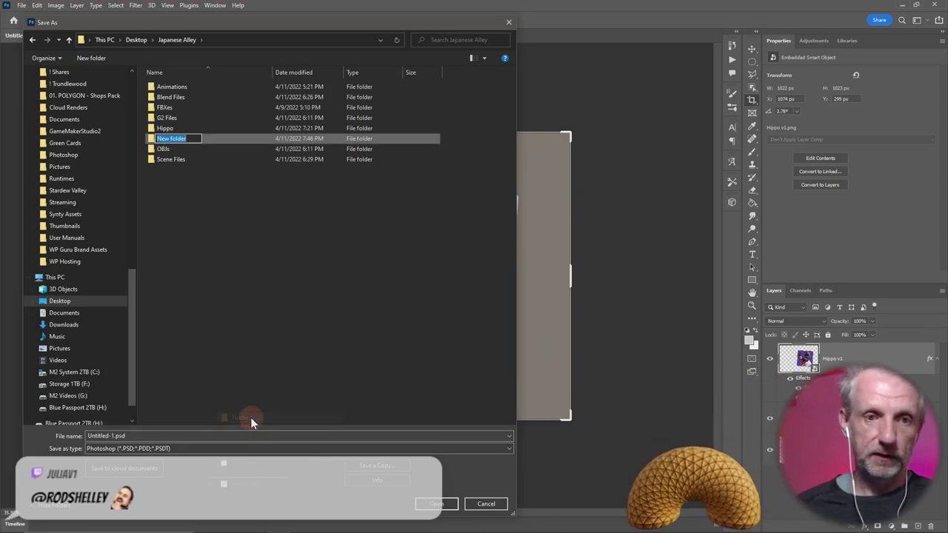
text(PSDs)
key(Return)
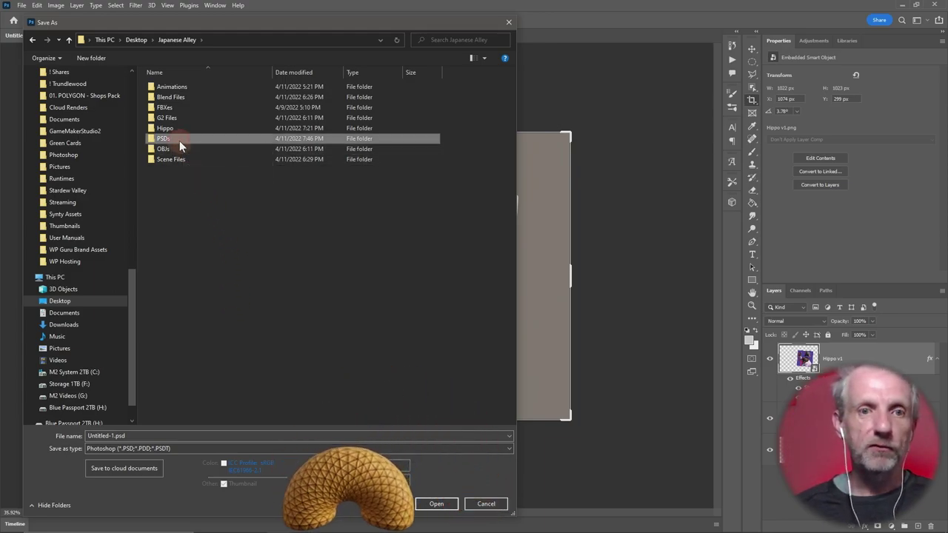
Save the hippo document as Daz Sign.psd inside the PSDs folder.
double_click(179, 141)
click(252, 435)
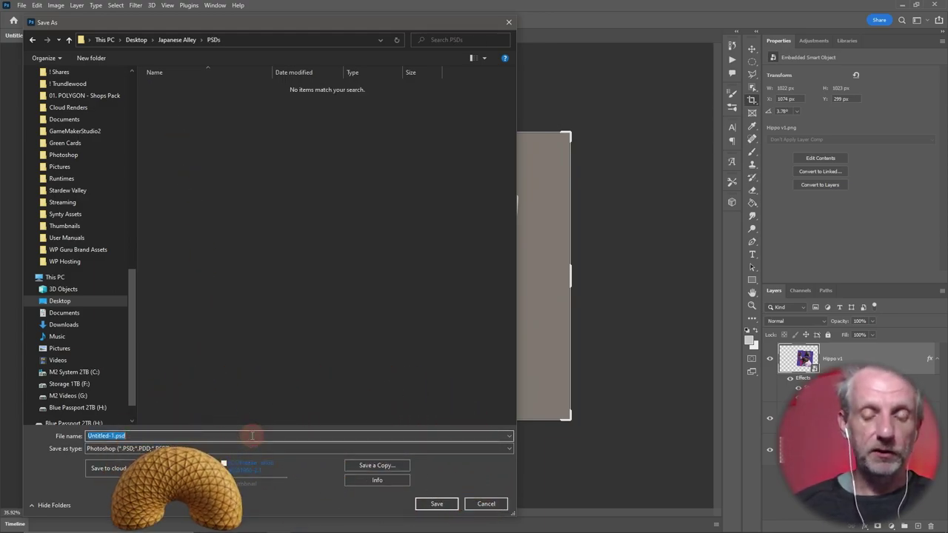
text(D)
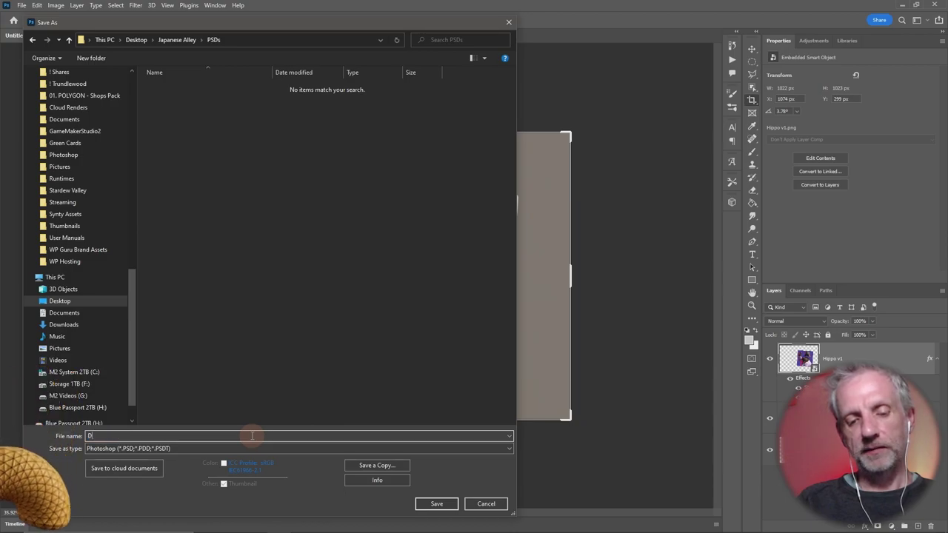
text(az Sign)
key(Return)
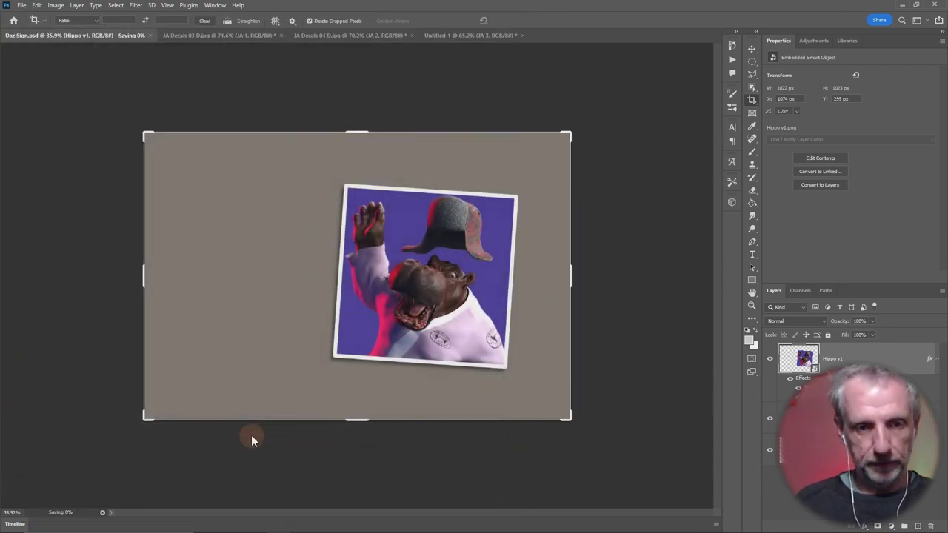
Duplicate the JA 3 group from the red calligraphy document into Daz Sign.psd.
click(434, 36)
right_click(868, 354)
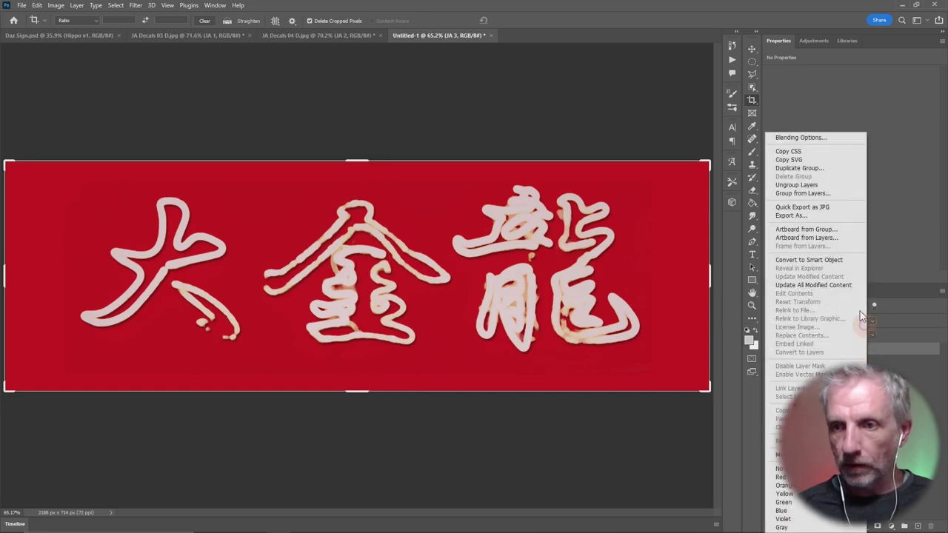
click(852, 168)
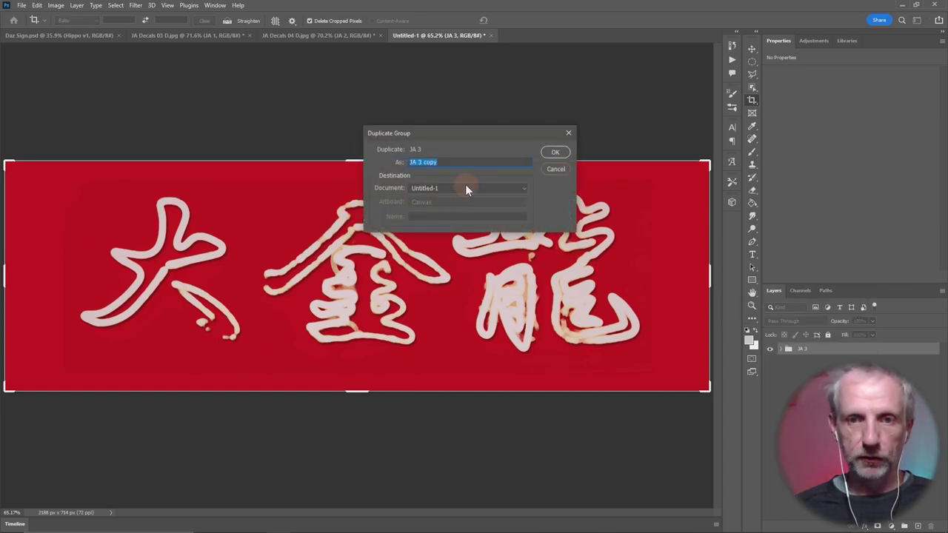
click(465, 187)
click(461, 195)
click(556, 153)
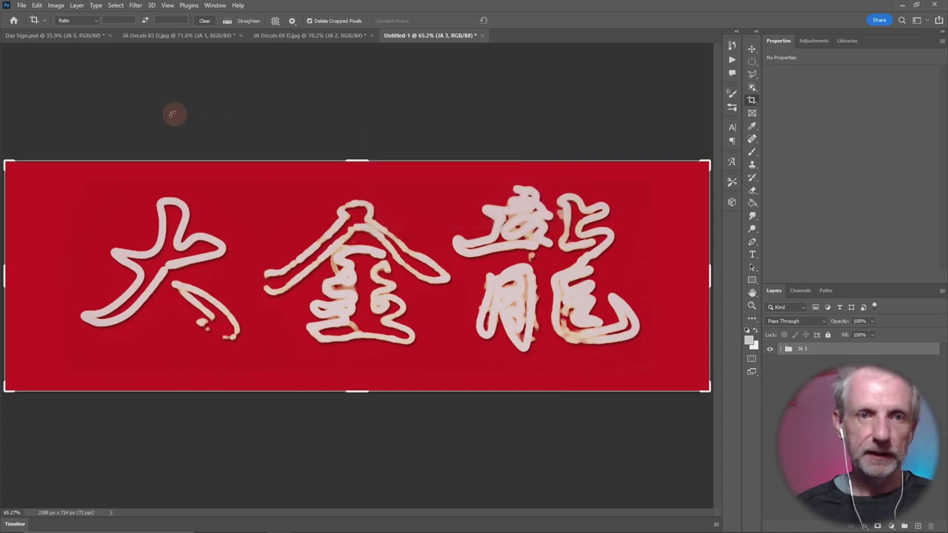
In Daz Sign, move the hippo layer above the JA 3 group.
click(93, 35)
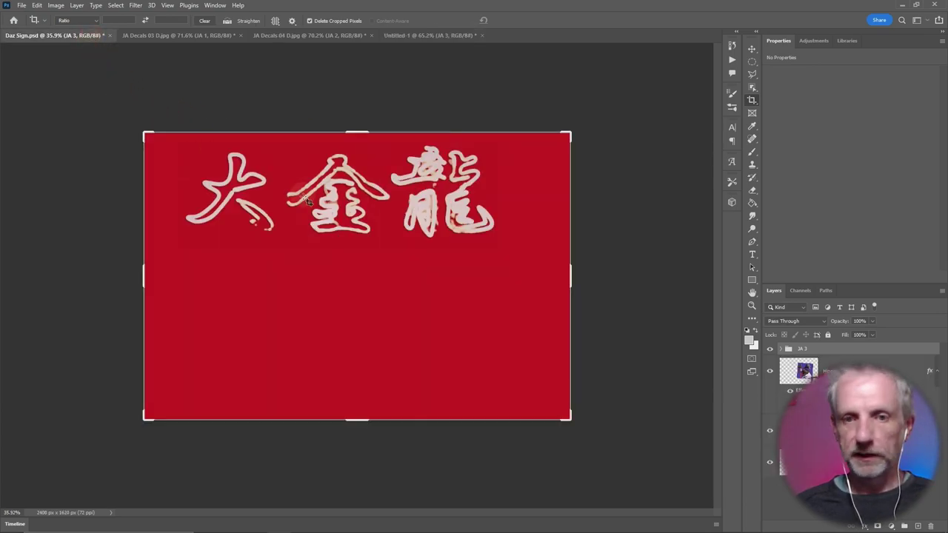
click(782, 351)
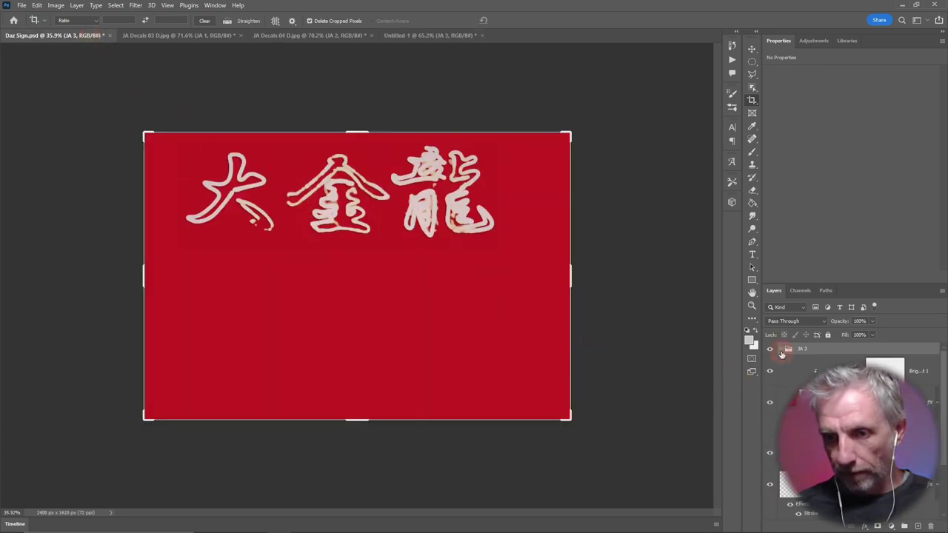
click(780, 350)
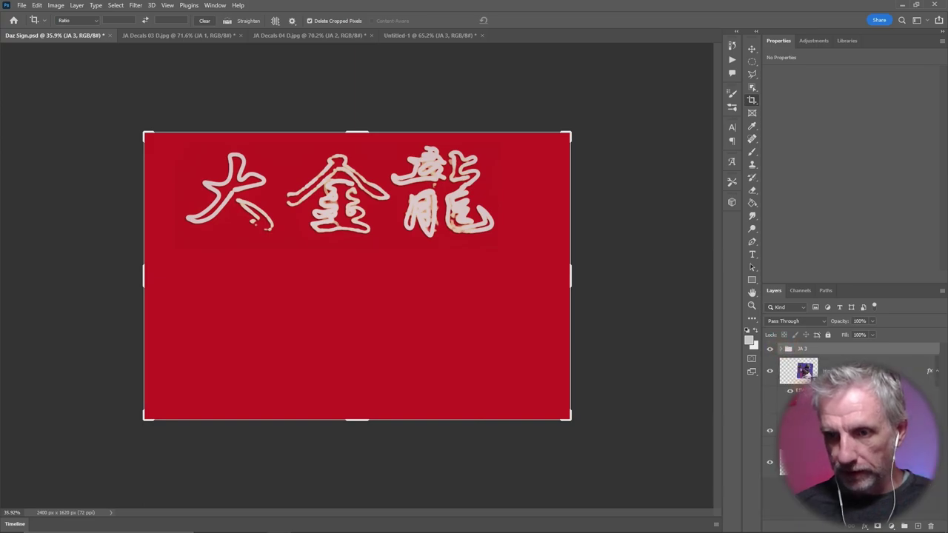
drag(804, 374, 806, 345)
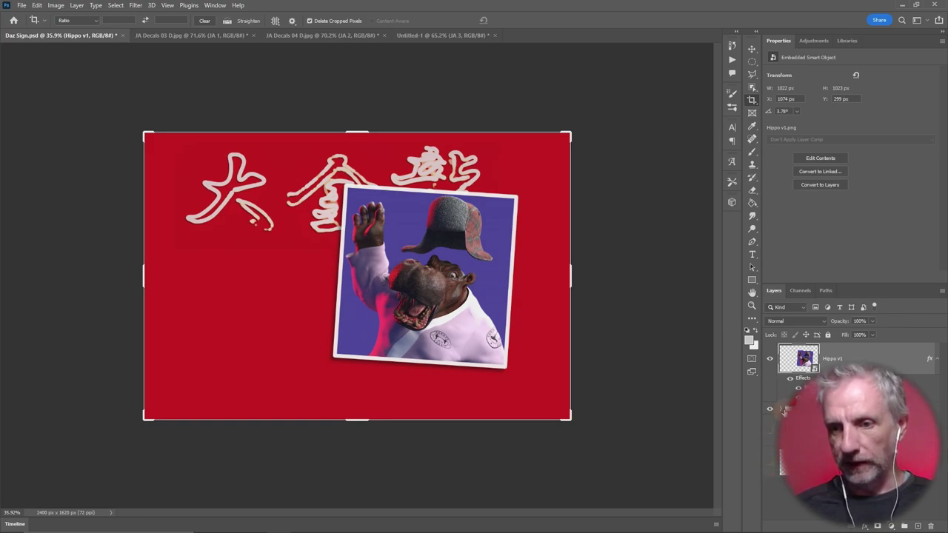
Scale the Layer 0 copy calligraphy to about 66% and shift it left.
click(783, 409)
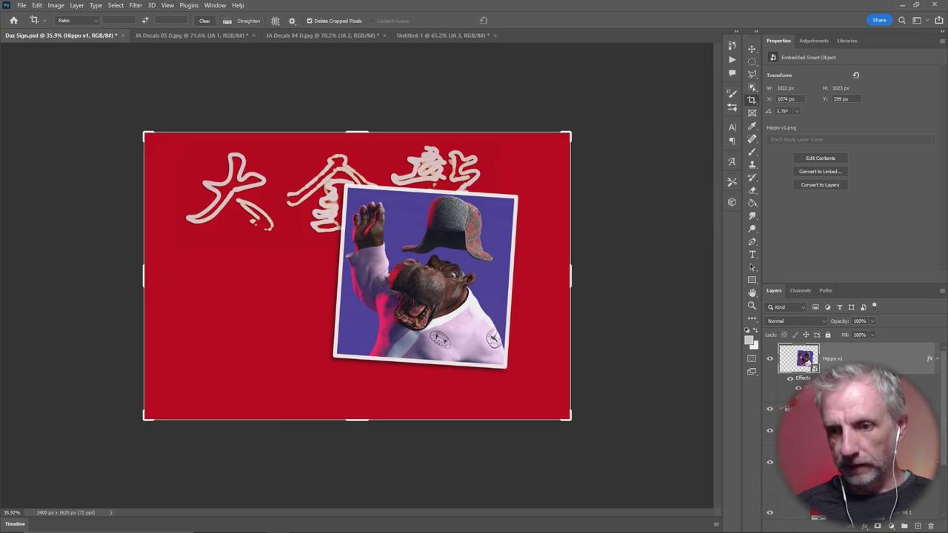
click(799, 430)
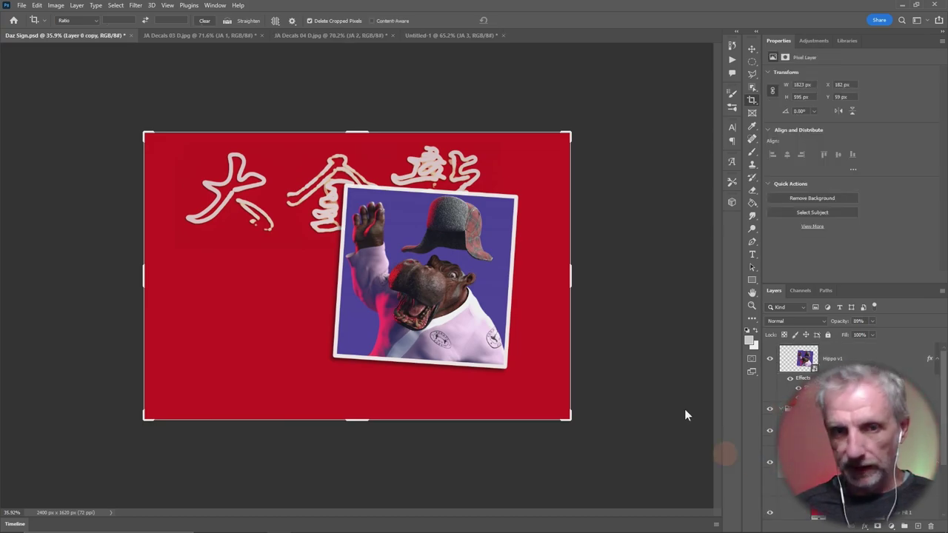
key(v)
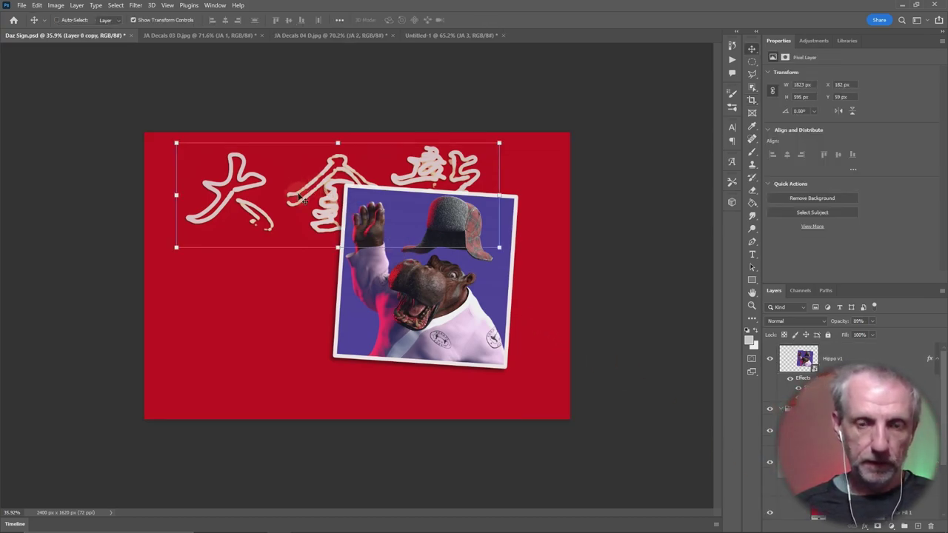
drag(300, 199, 284, 201)
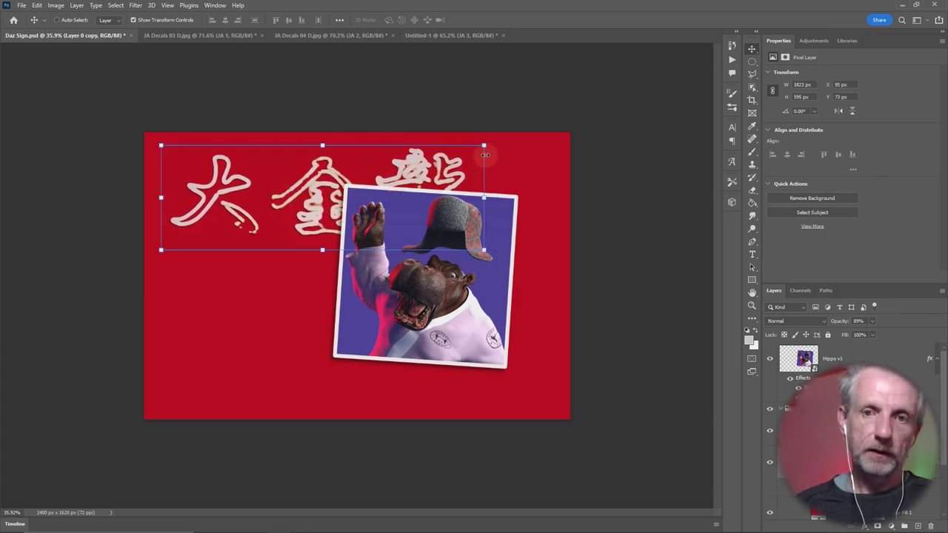
drag(483, 144, 378, 182)
drag(271, 210, 284, 212)
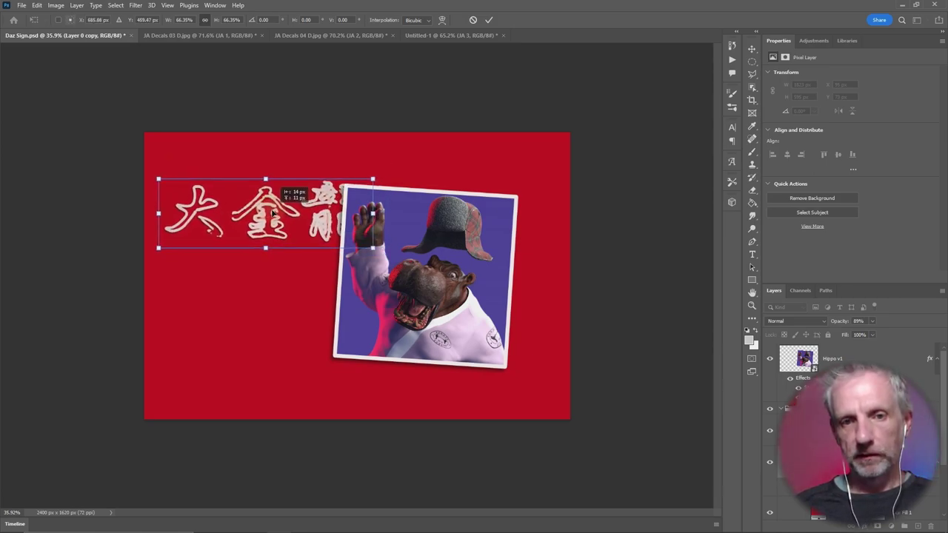
drag(284, 212, 273, 215)
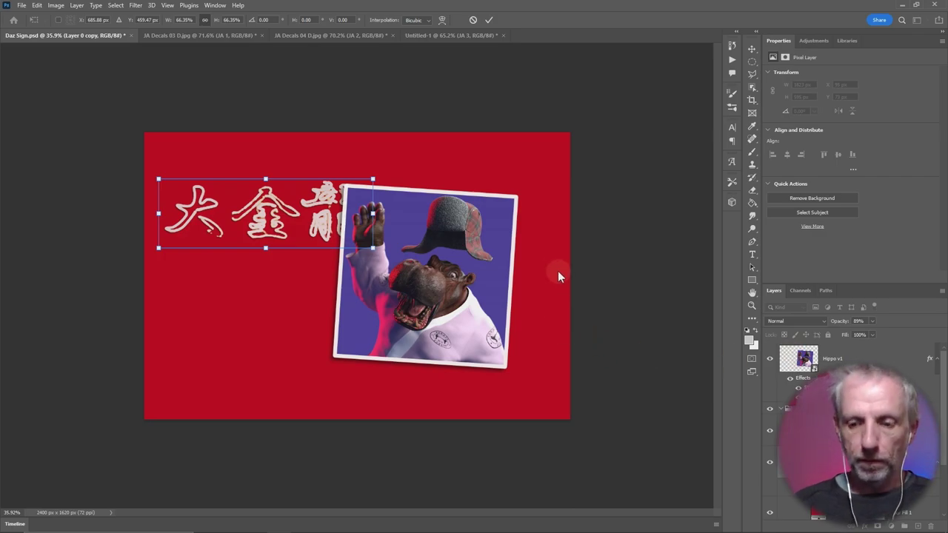
key(Return)
Close the Untitled-1 document without saving.
click(441, 35)
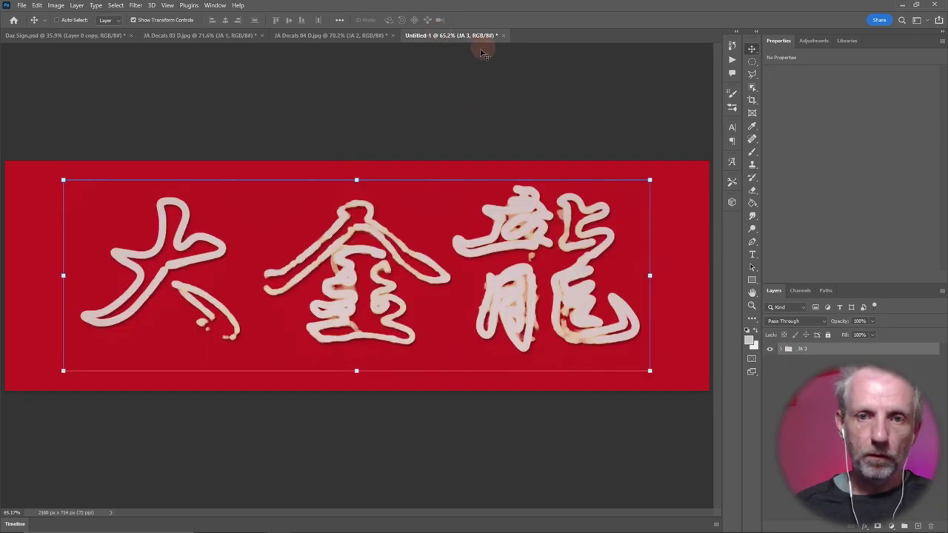
key(ctrl+w)
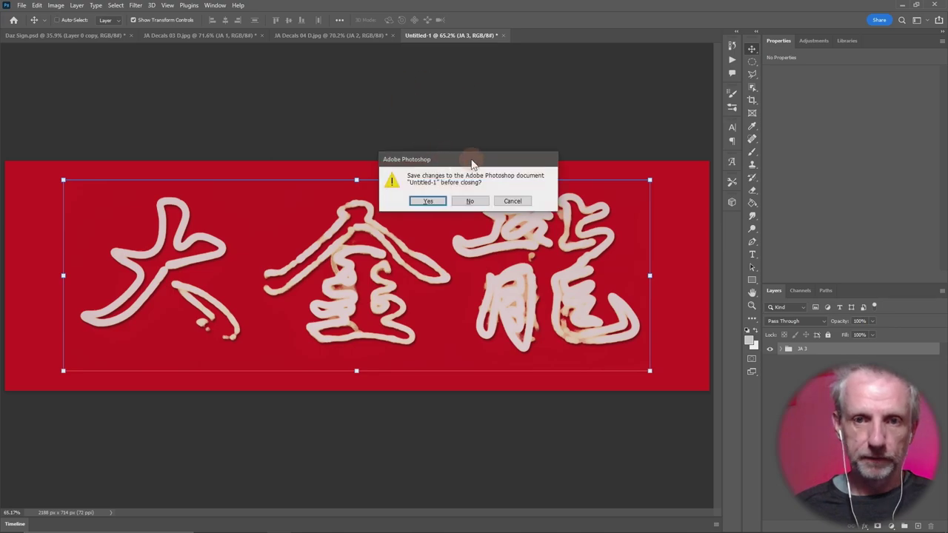
click(469, 202)
click(356, 33)
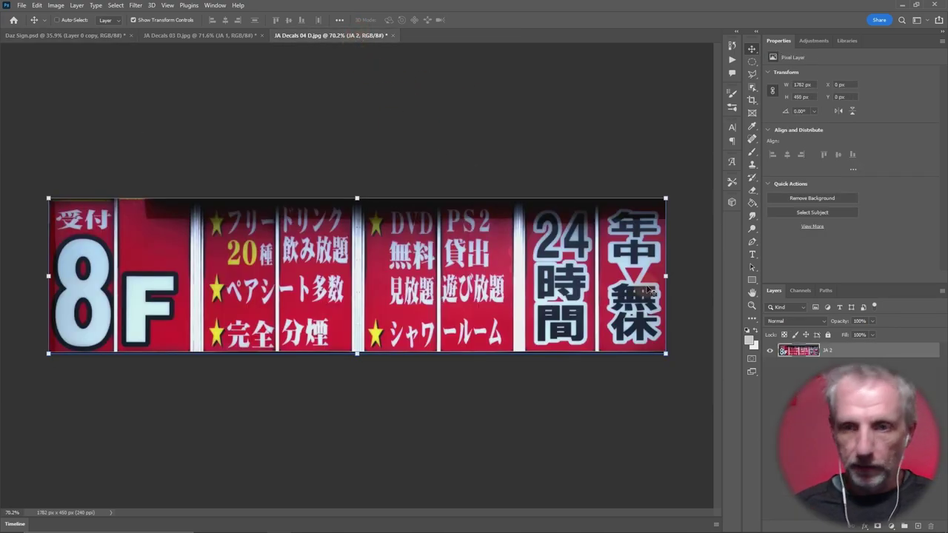
Duplicate the JA 2 layer into Daz Sign.psd and close JA Decals 04 D unsaved.
right_click(879, 353)
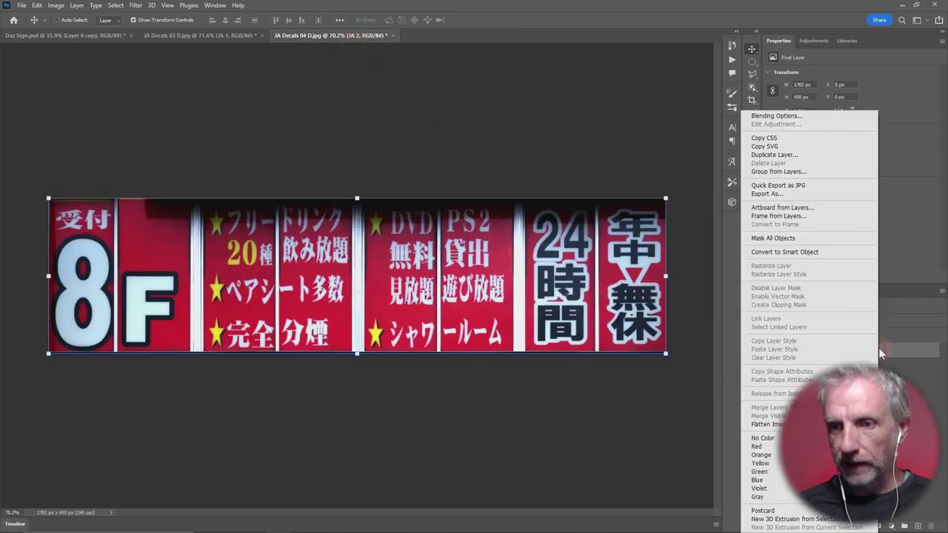
click(863, 153)
click(481, 189)
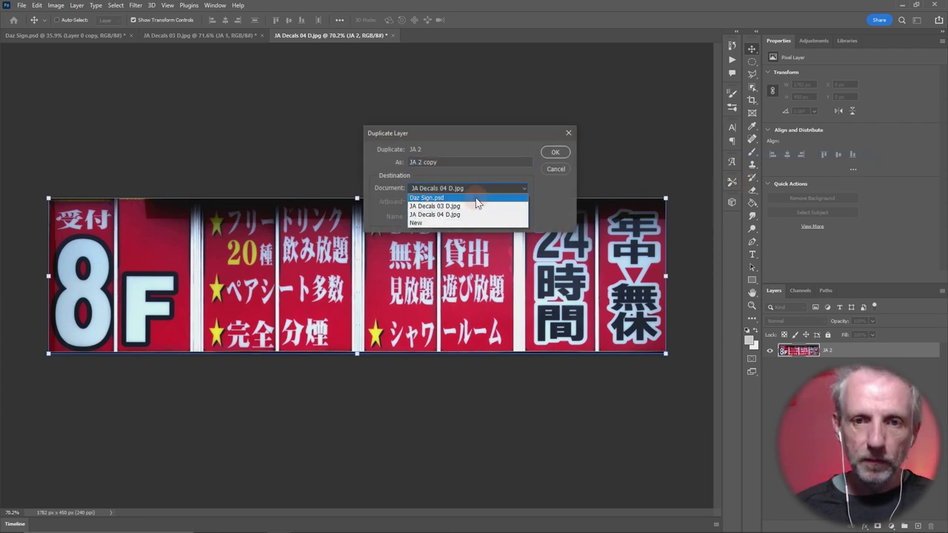
click(473, 199)
click(556, 152)
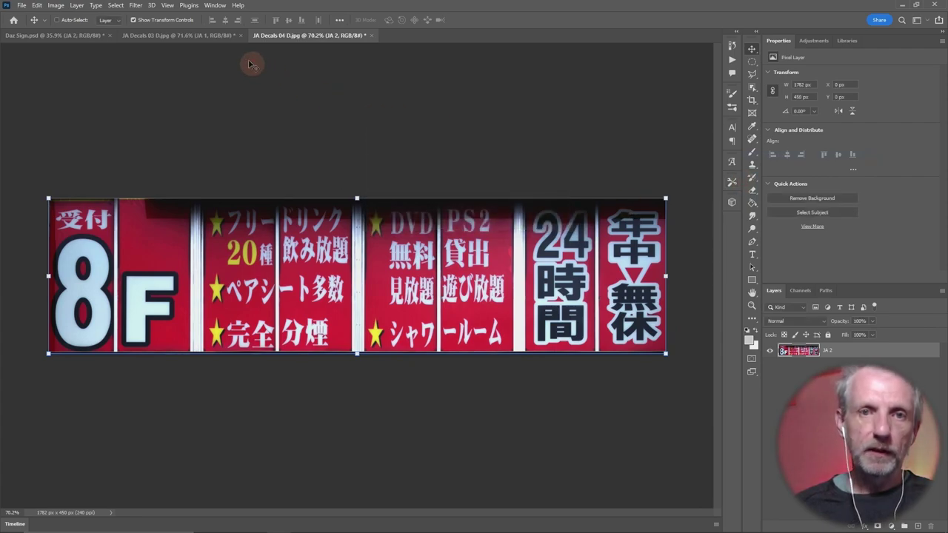
click(371, 35)
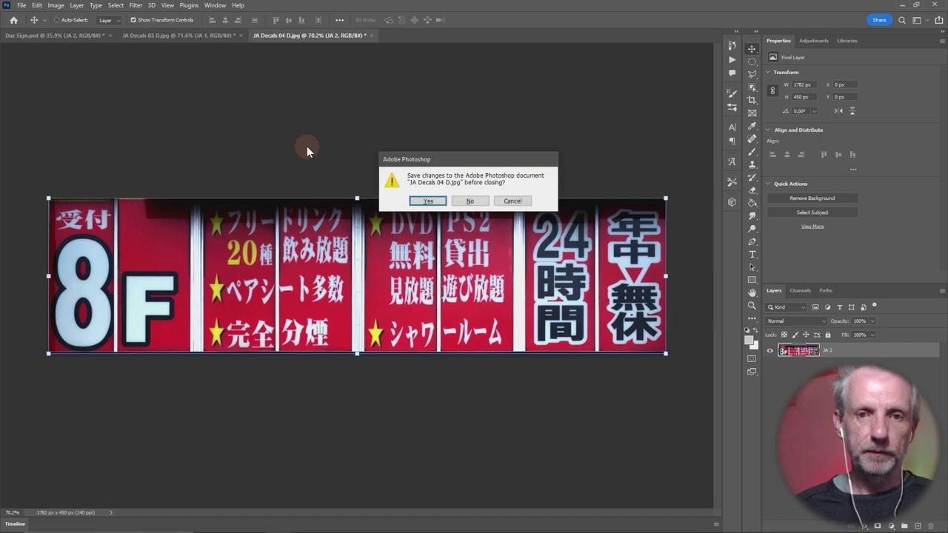
click(471, 199)
Duplicate the JA 1 layer into Daz Sign.psd and close JA Decals 03 D unsaved.
click(178, 34)
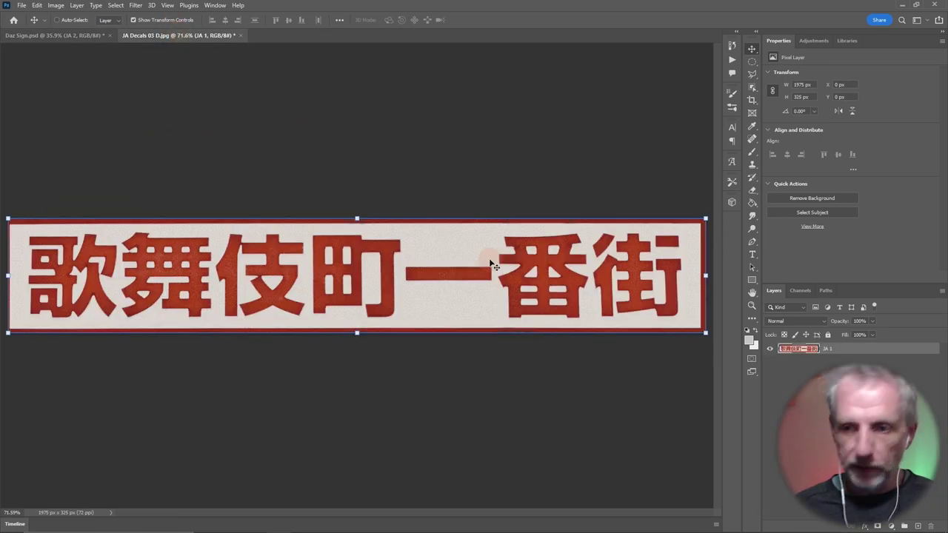
right_click(880, 353)
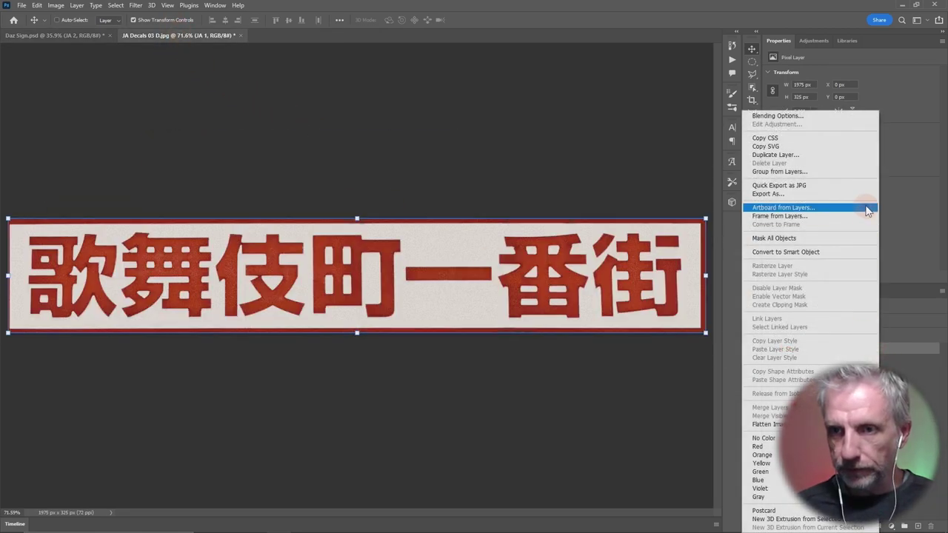
click(848, 155)
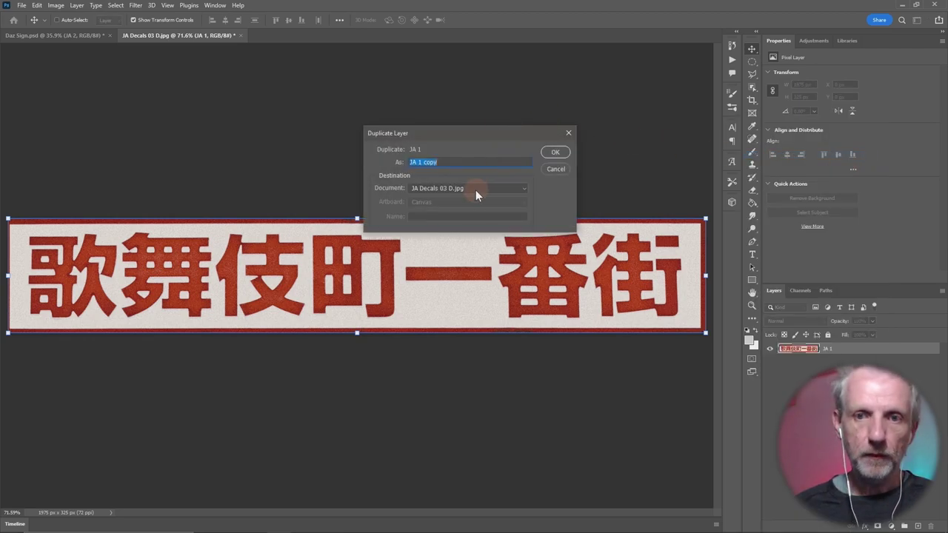
click(475, 189)
click(472, 198)
click(556, 151)
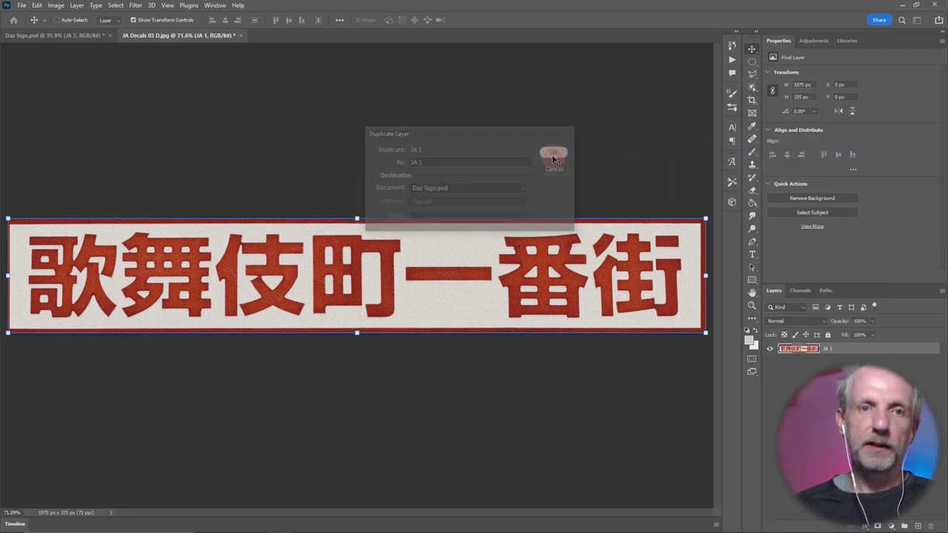
key(ctrl+w)
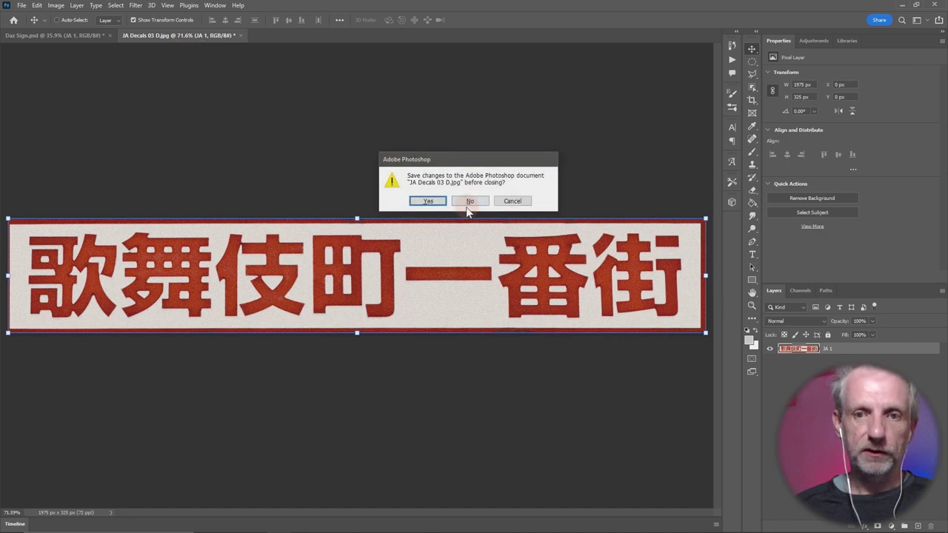
click(469, 201)
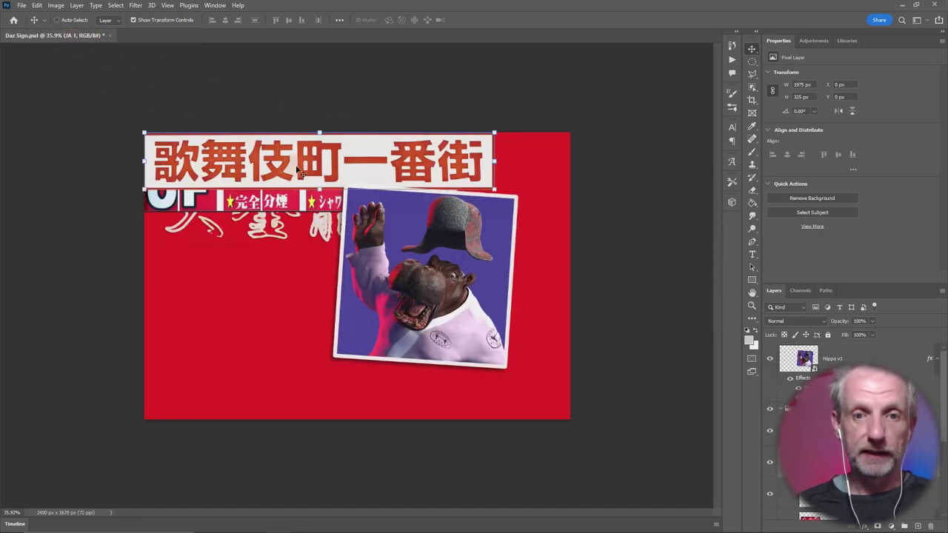
Rotate the 歌舞伎町一番街 banner -90°, scale it to about 62%, and set it beside the hippo photo's right edge.
mouse_move(296, 165)
mouse_down()
mouse_move(385, 346)
mouse_move(297, 400)
mouse_move(334, 374)
mouse_up()
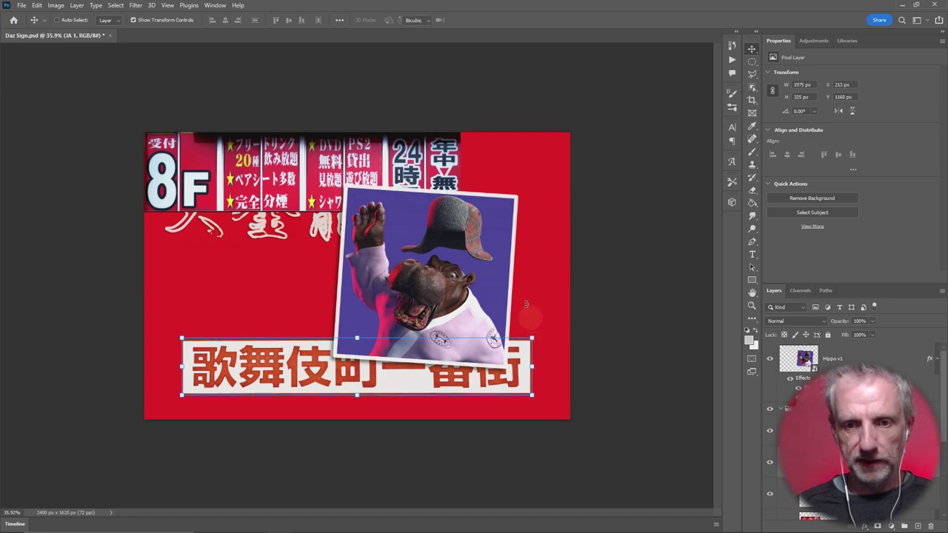
shift+drag(526, 304, 337, 222)
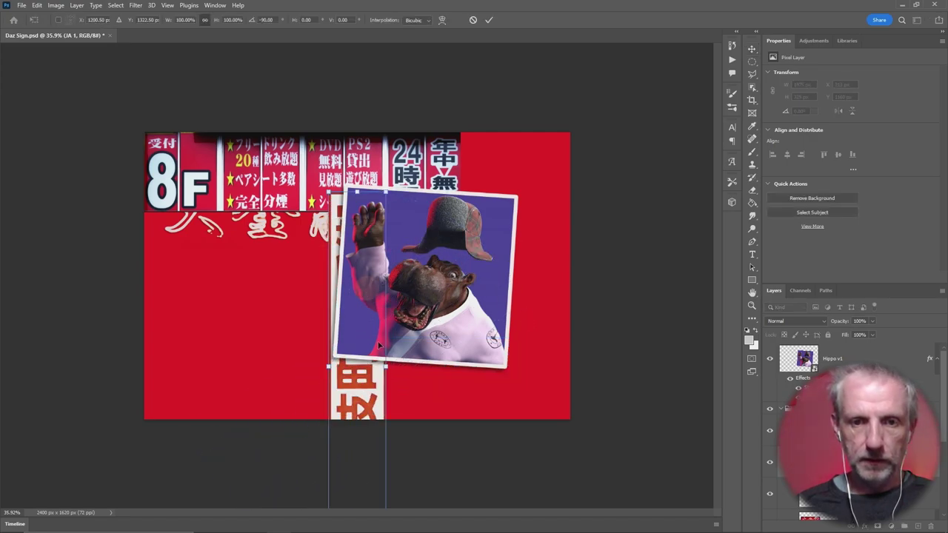
drag(363, 394, 547, 272)
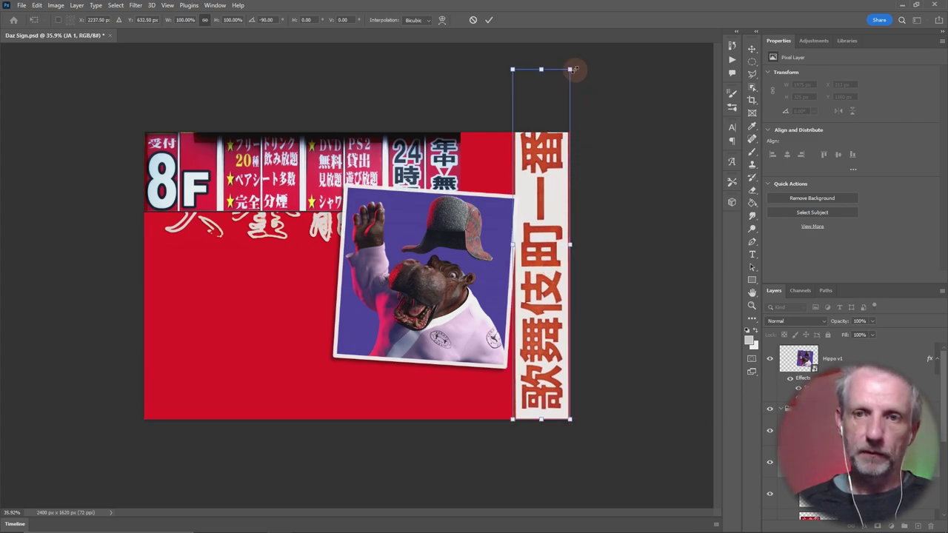
drag(571, 69, 515, 198)
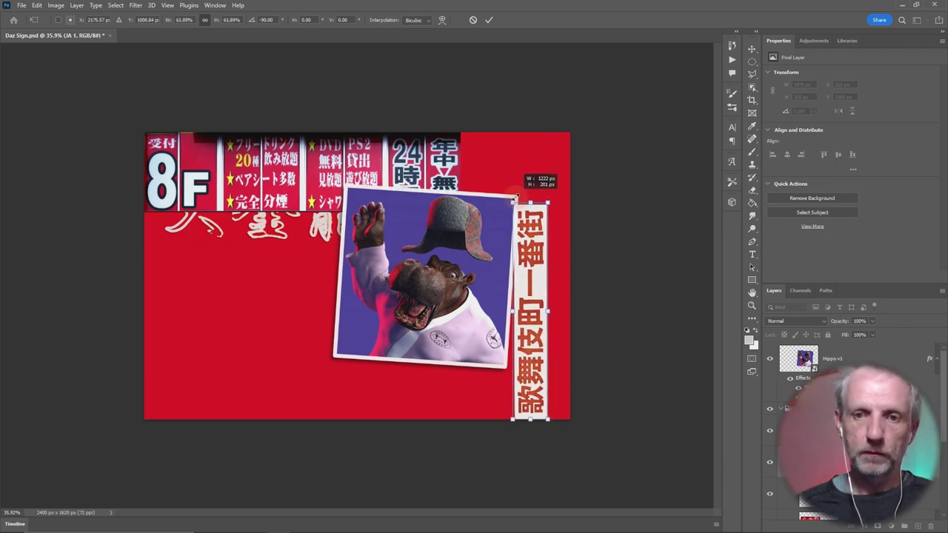
drag(518, 240, 503, 211)
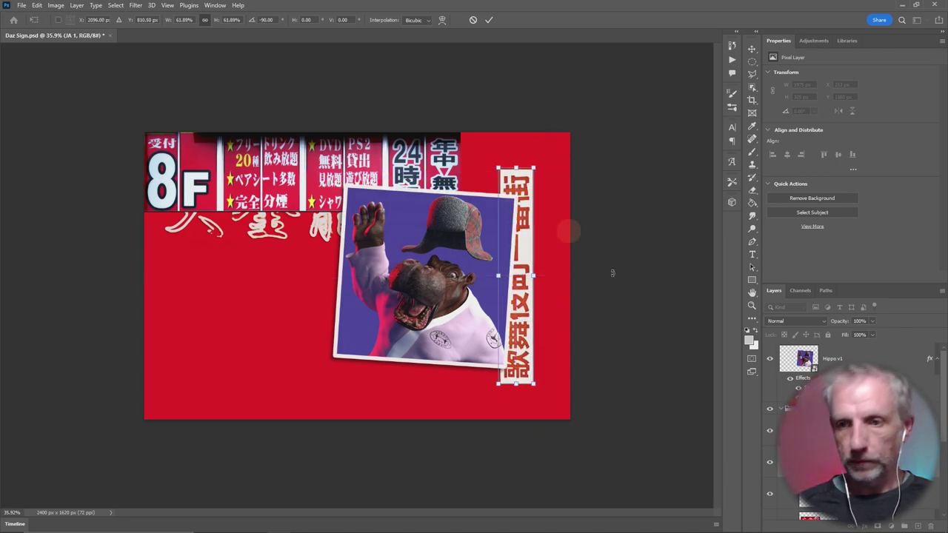
click(777, 367)
key(Return)
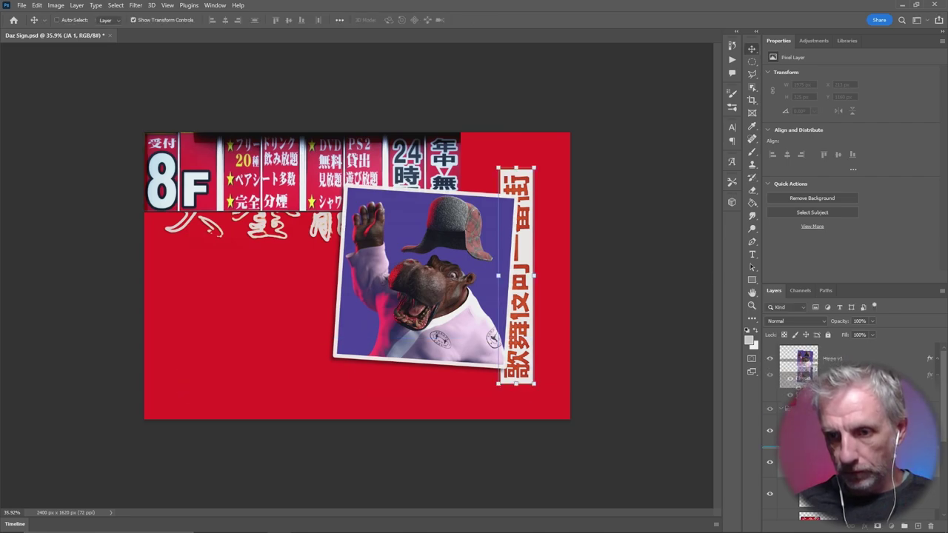
Restack the JA 3 group above the Hippo v1 photo layer.
click(797, 362)
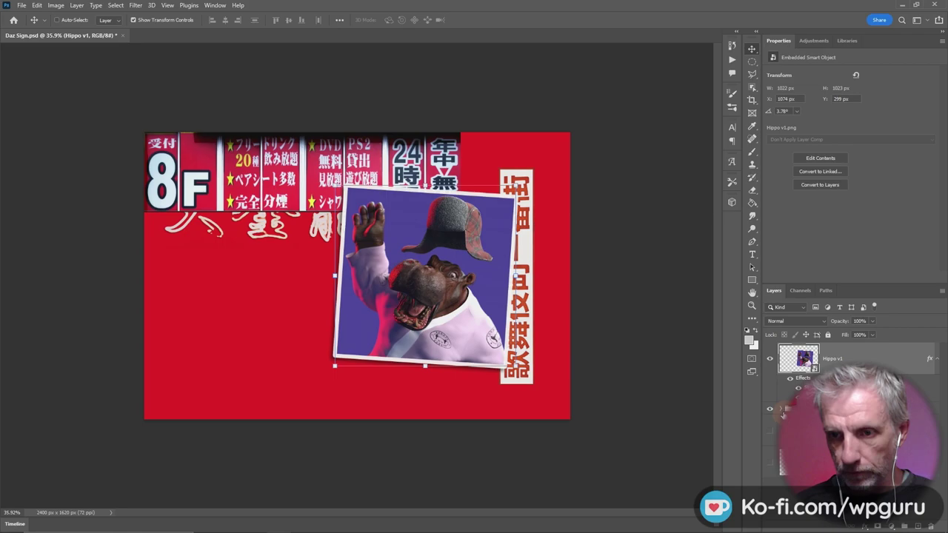
scroll(783, 412, up, 1)
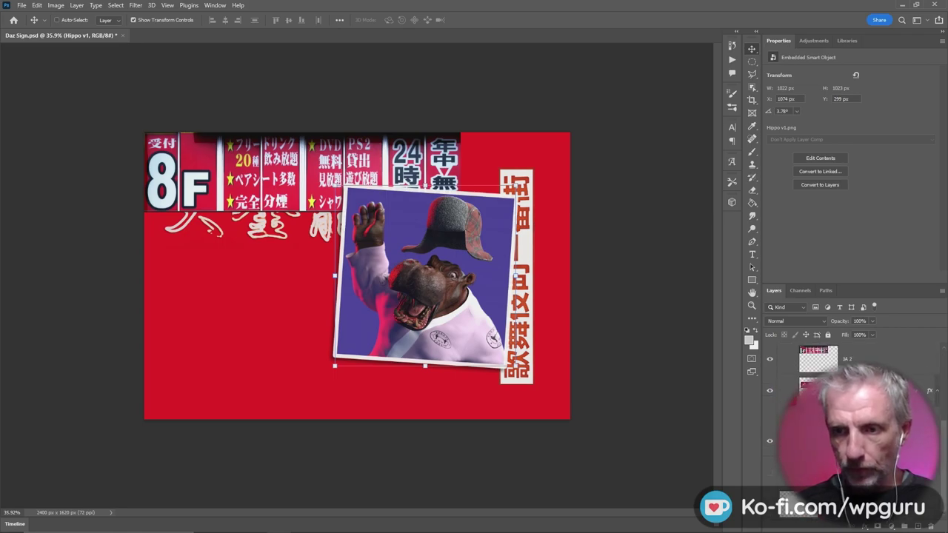
click(774, 458)
scroll(785, 444, down, 1)
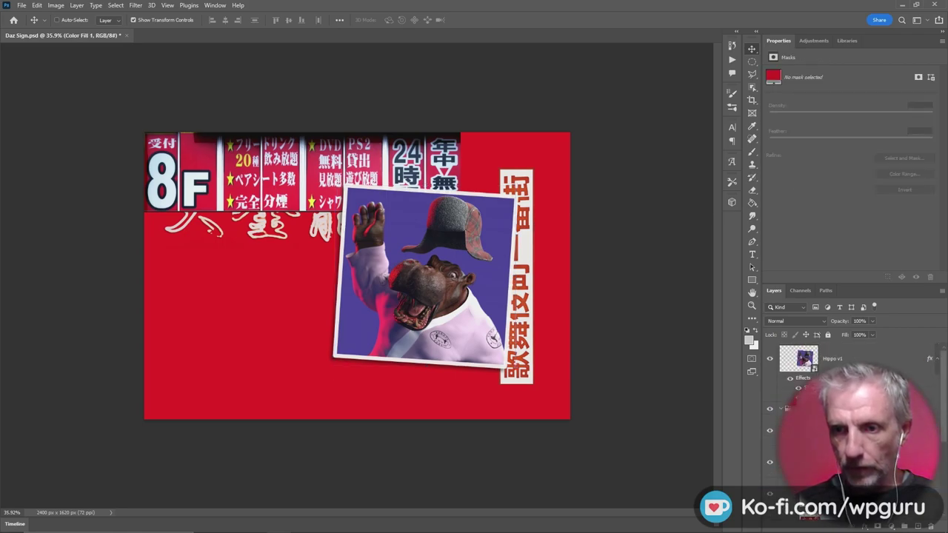
click(783, 410)
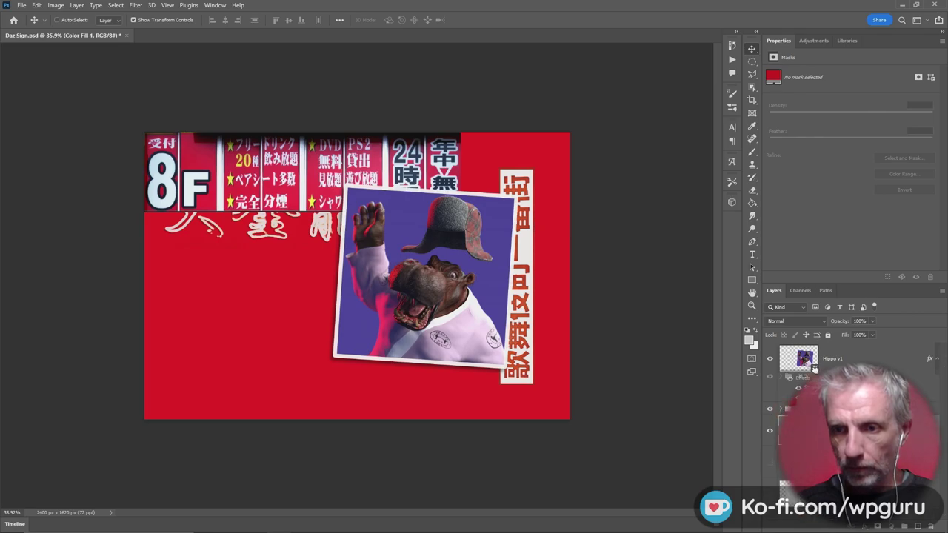
drag(813, 368, 803, 345)
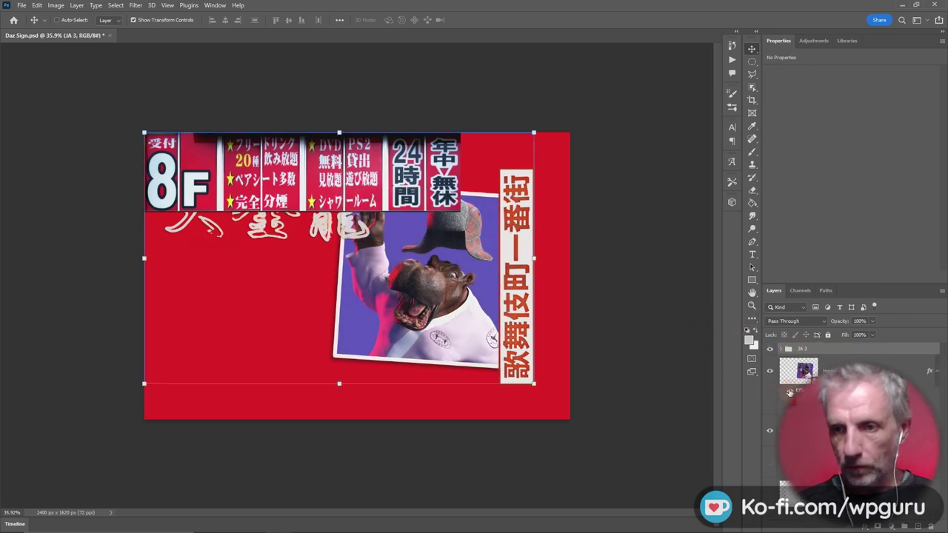
Clip the Brightness/Contrast adjustment to the hippo photo below it.
click(781, 349)
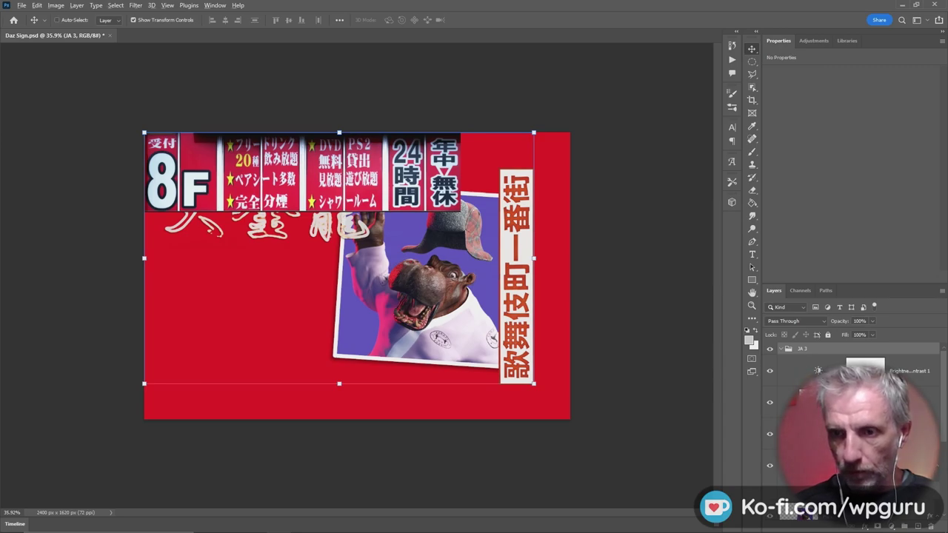
ctrl+click(517, 274)
alt+scroll(519, 259, up, 5)
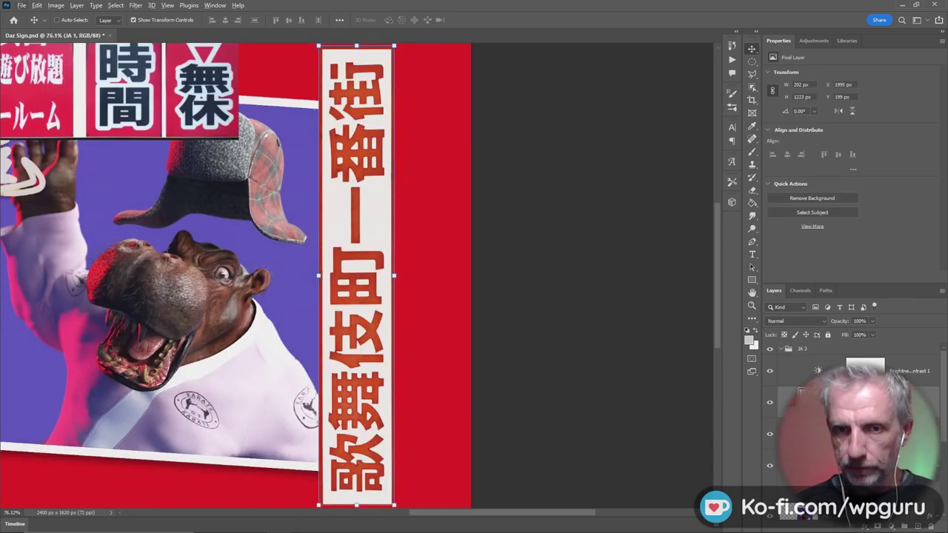
key(ctrl+alt+g)
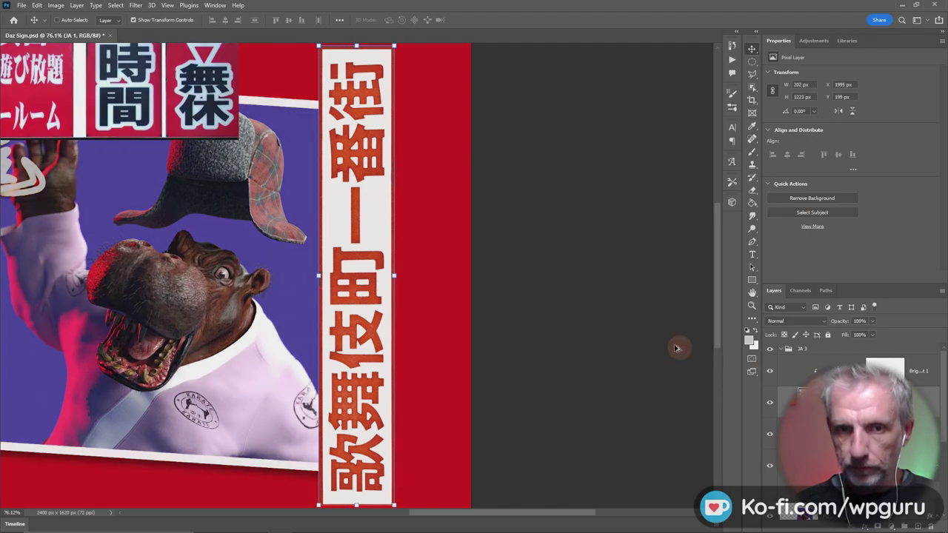
Move the 8F banner strip from the top to the bottom of the sign.
alt+scroll(533, 342, down, 1)
alt+scroll(530, 338, down, 2)
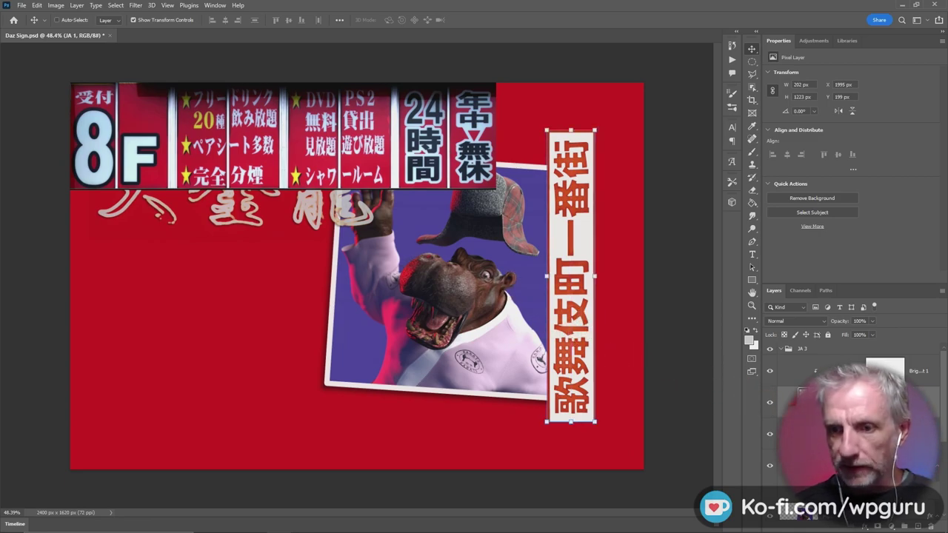
key(alt+bracketright)
mouse_move(383, 182)
mouse_down()
mouse_move(457, 404)
mouse_move(346, 412)
mouse_up()
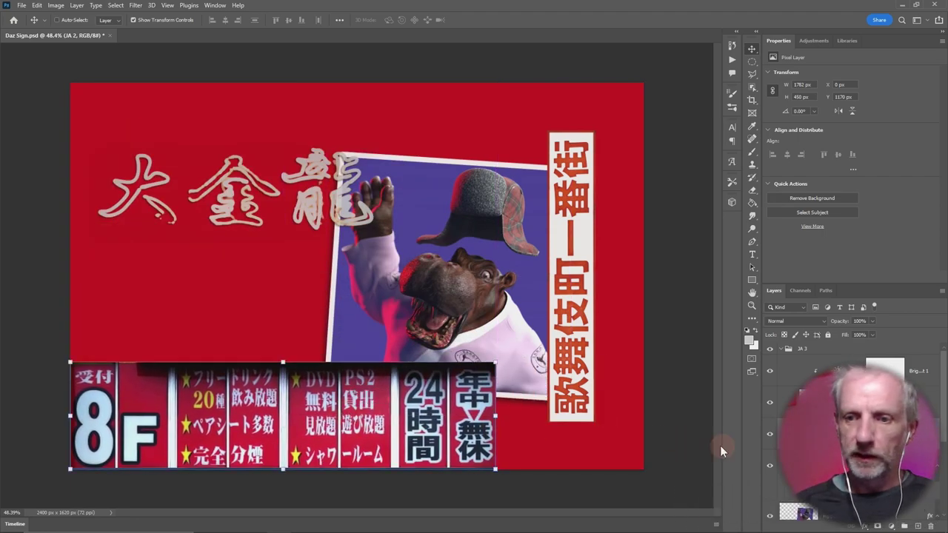
Hide the 8F banner and scale the calligraphy title to about 80% at the lower left beside the hippo photo.
click(770, 436)
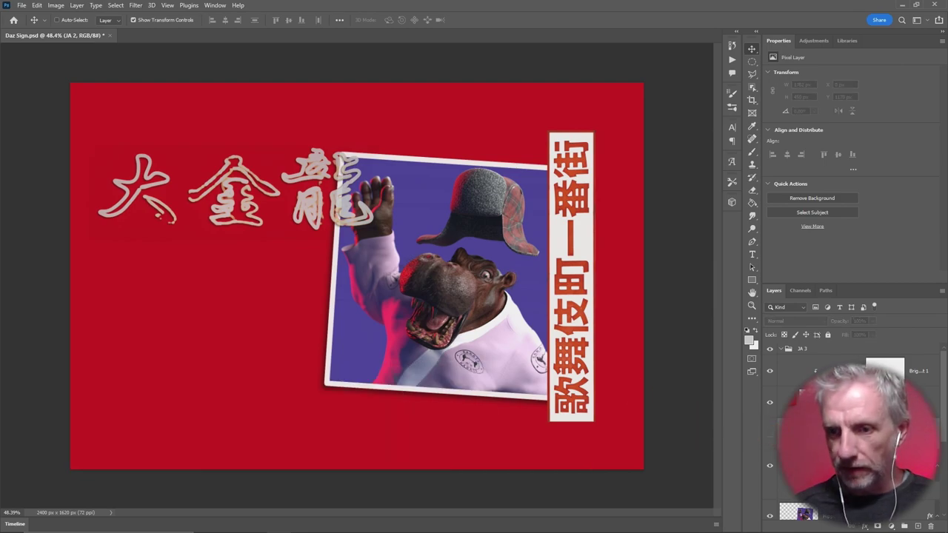
key(alt+bracketleft)
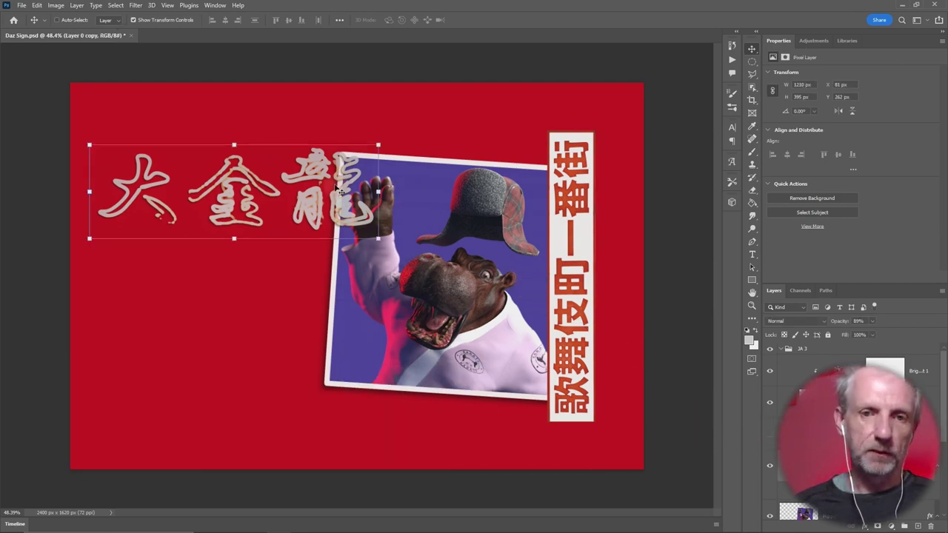
mouse_move(340, 192)
mouse_down()
mouse_move(378, 159)
mouse_move(293, 346)
mouse_move(342, 400)
mouse_move(328, 351)
mouse_up()
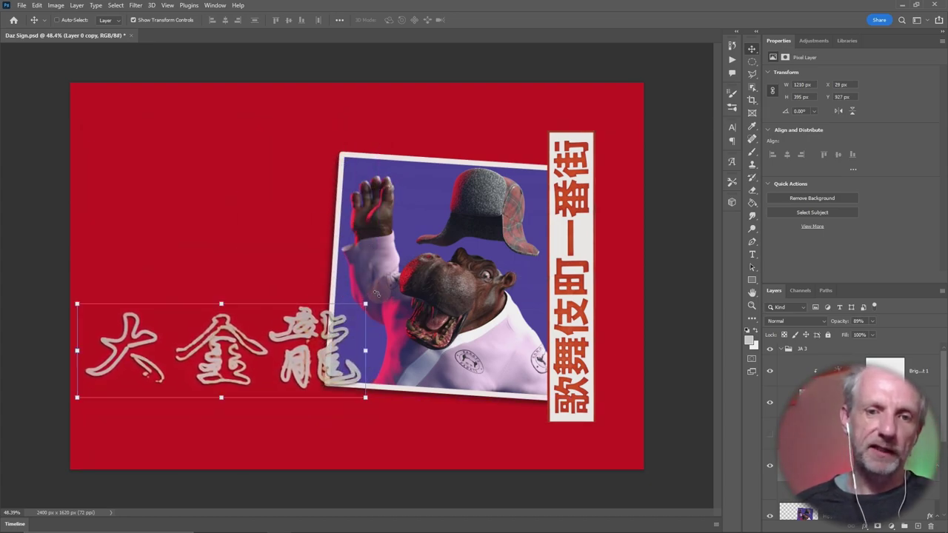
drag(366, 303, 309, 323)
mouse_move(265, 361)
mouse_down()
mouse_move(282, 359)
mouse_move(273, 348)
mouse_move(268, 374)
mouse_move(251, 352)
mouse_move(246, 385)
mouse_up()
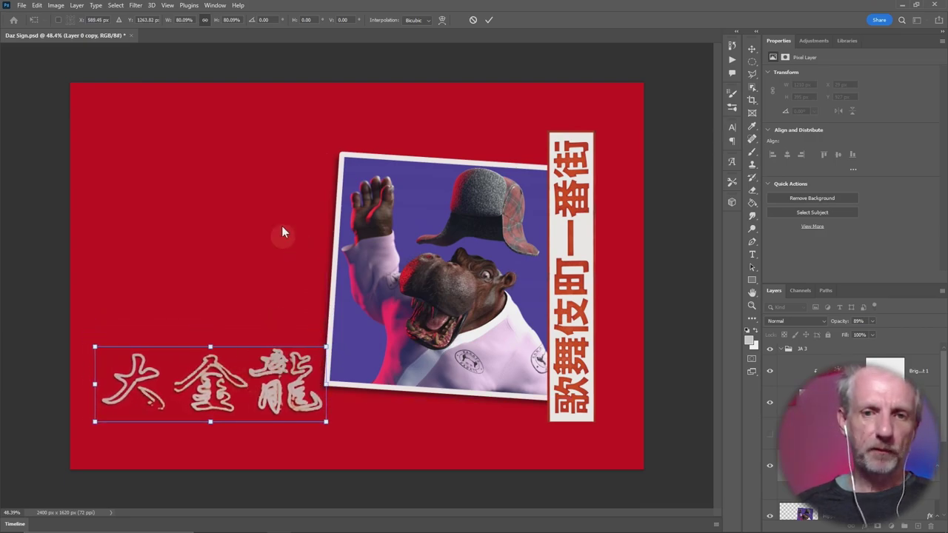
click(229, 140)
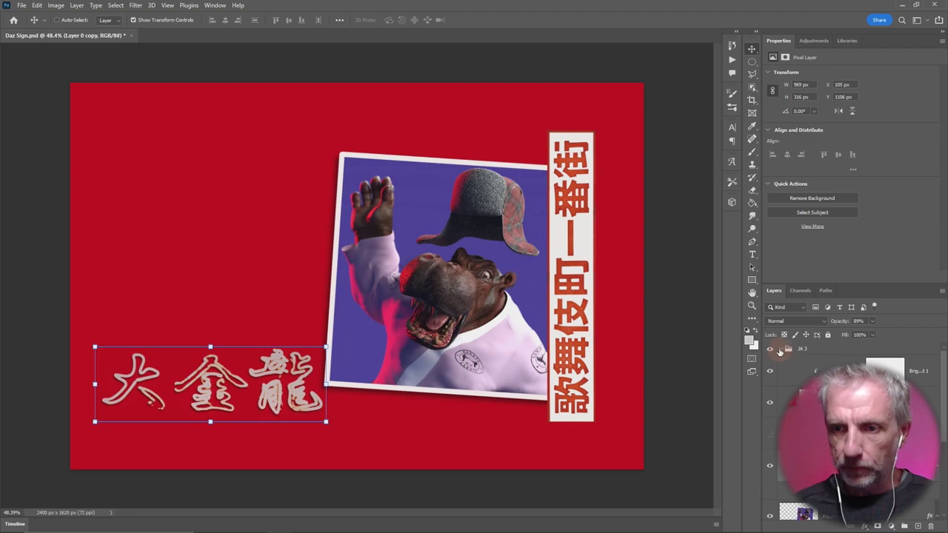
click(780, 352)
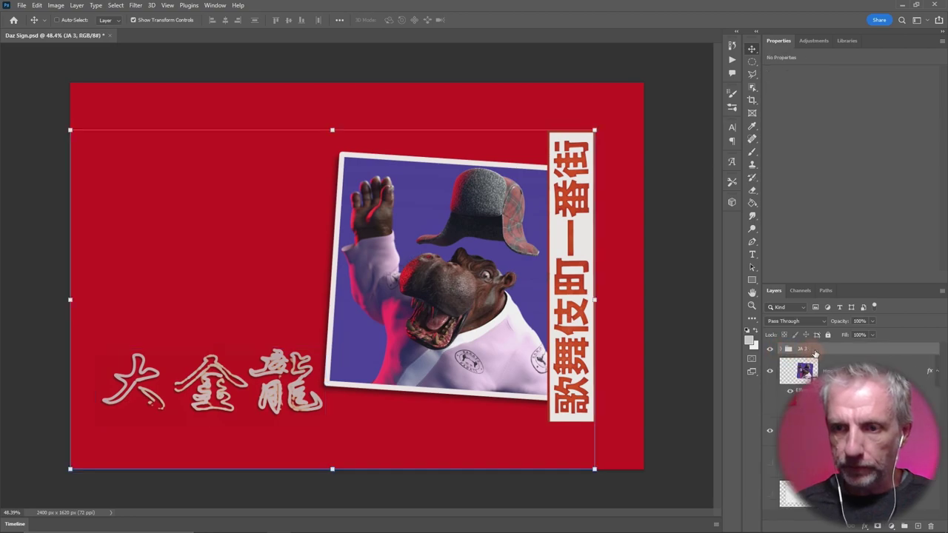
Start Place Embedded and browse the ! DAZ Assets > Pro Artist Series folders for the logo.
click(22, 5)
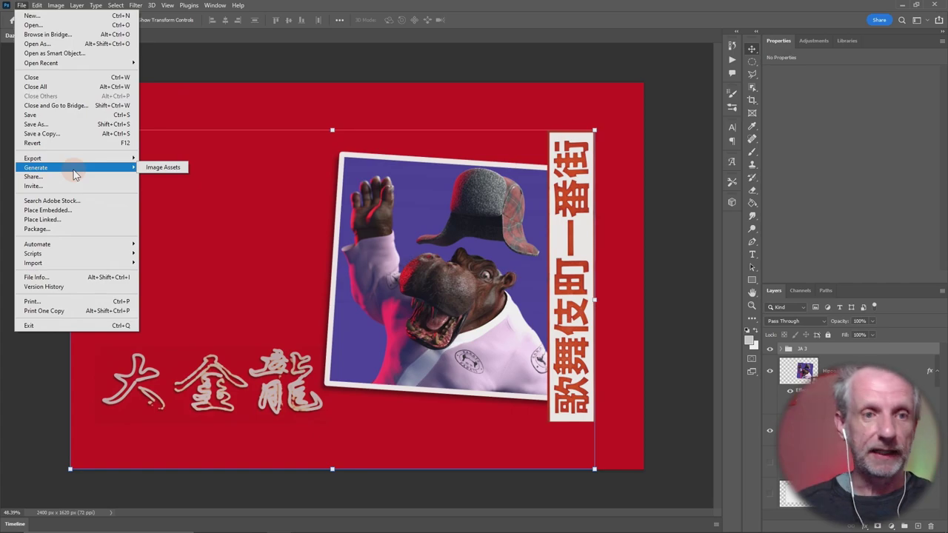
click(57, 210)
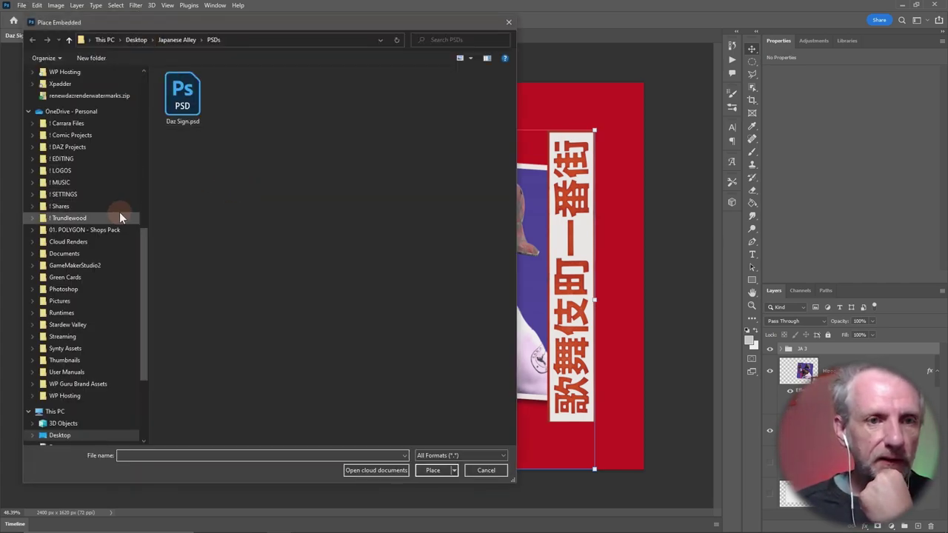
scroll(119, 212, up, 3)
scroll(120, 212, up, 5)
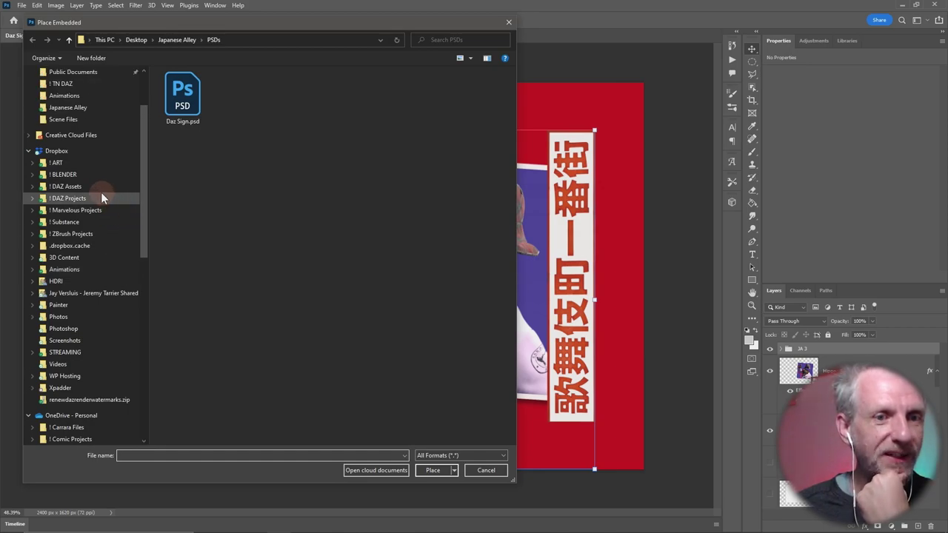
click(95, 186)
double_click(207, 87)
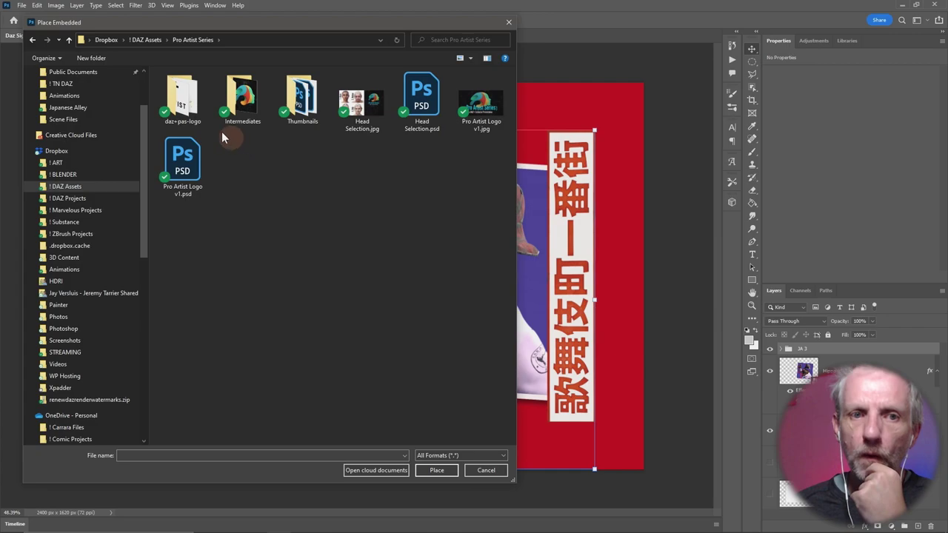
double_click(192, 115)
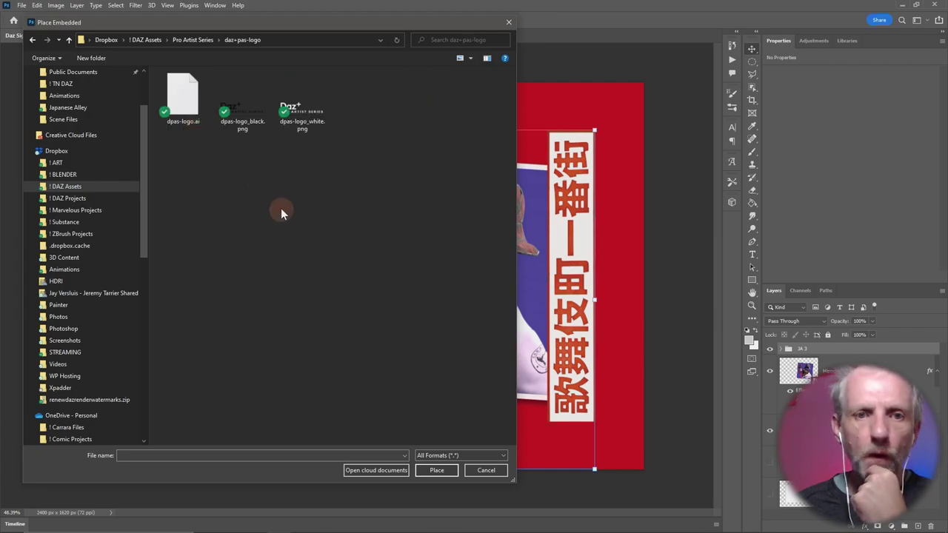
click(69, 40)
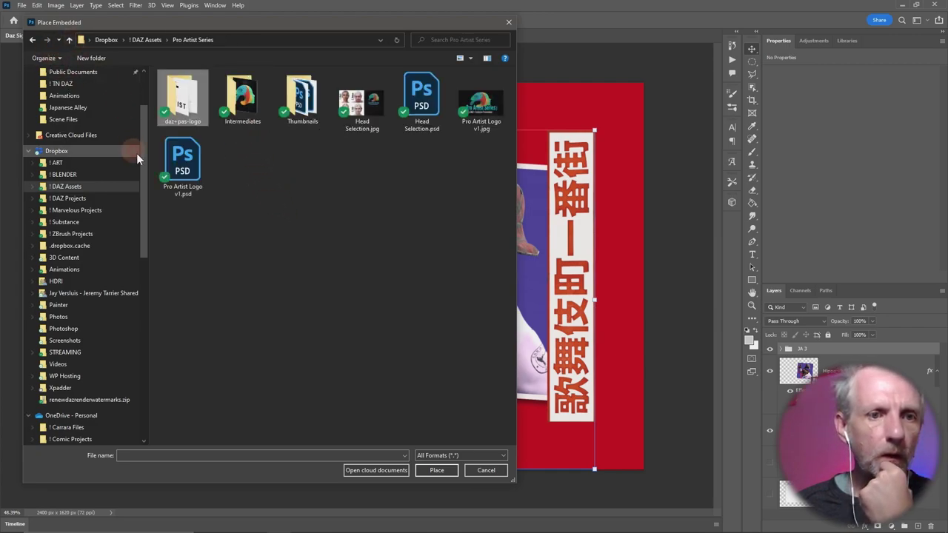
Place seasonpasslogo.png from ! DAZ Projects > Season Pass > Assets into the sign.
click(103, 198)
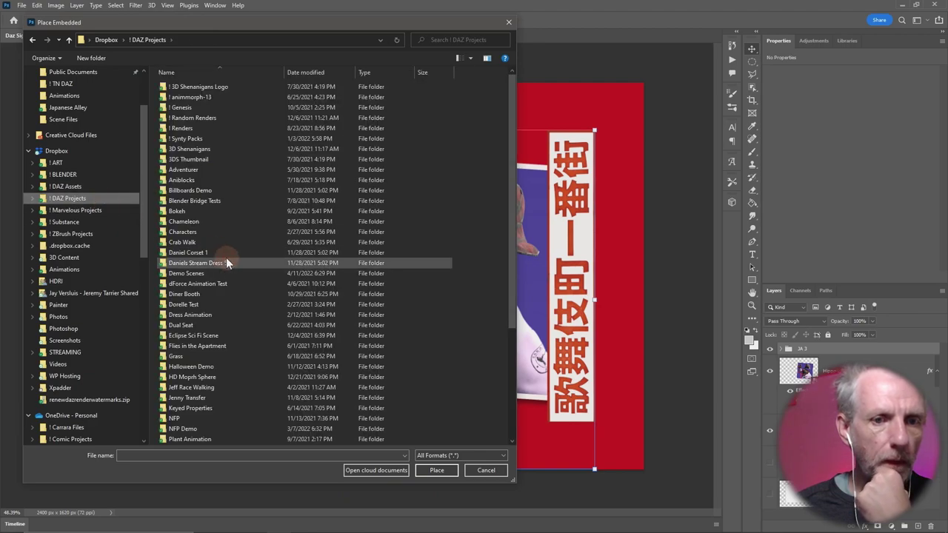
scroll(226, 257, down, 5)
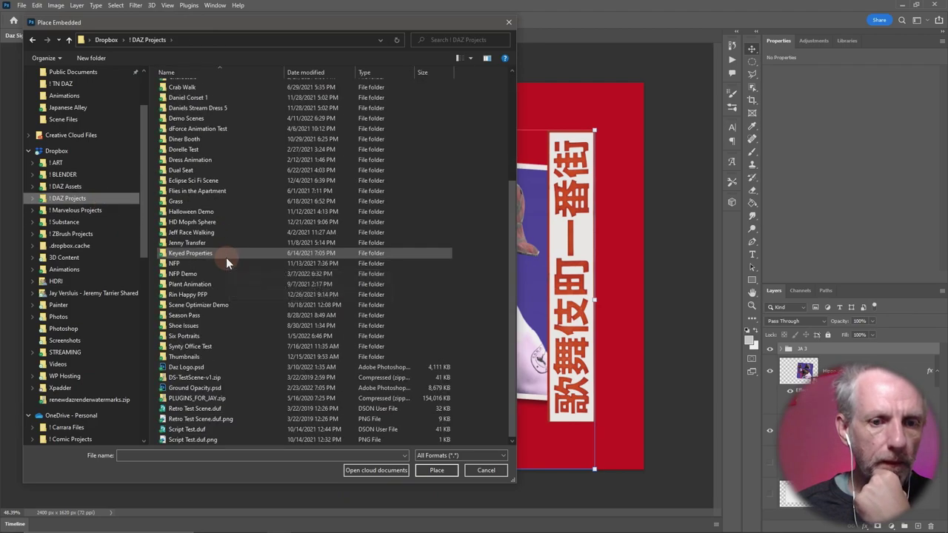
double_click(221, 317)
double_click(206, 89)
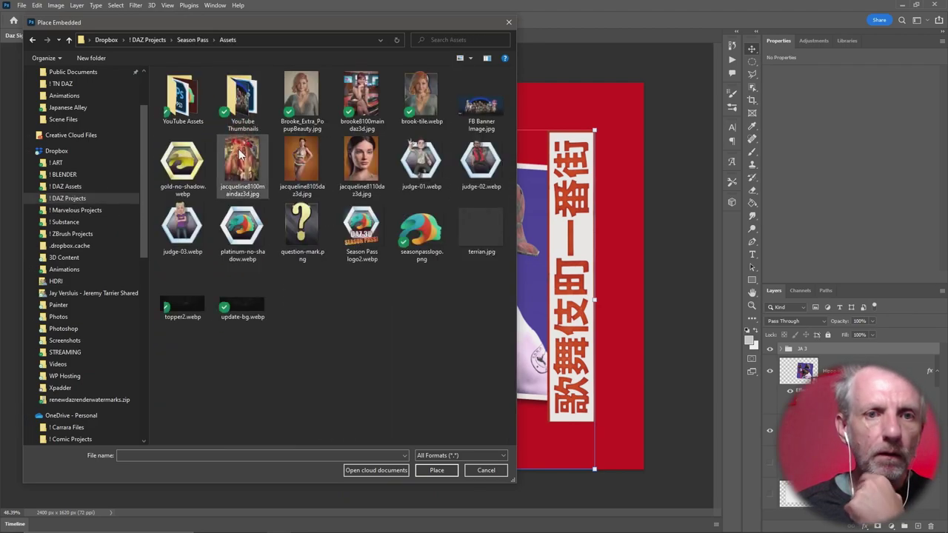
click(409, 255)
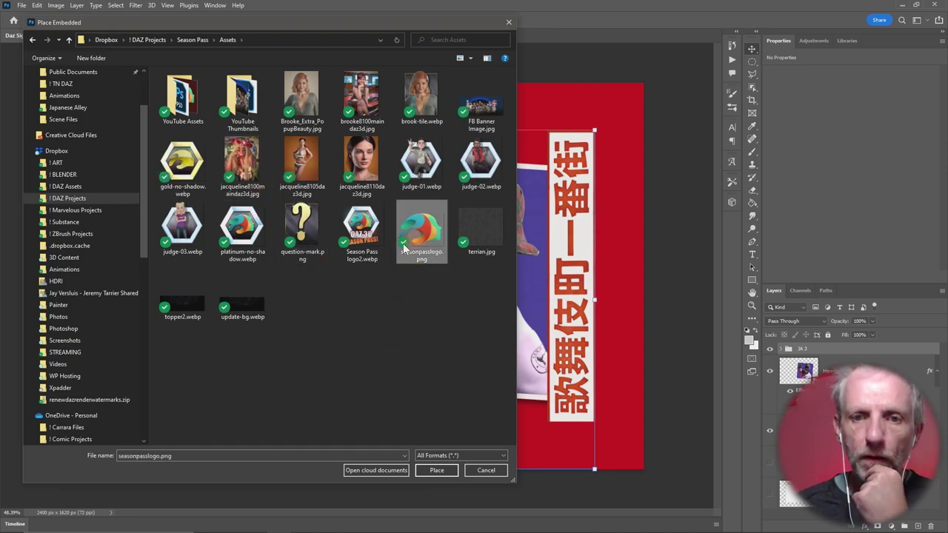
click(437, 470)
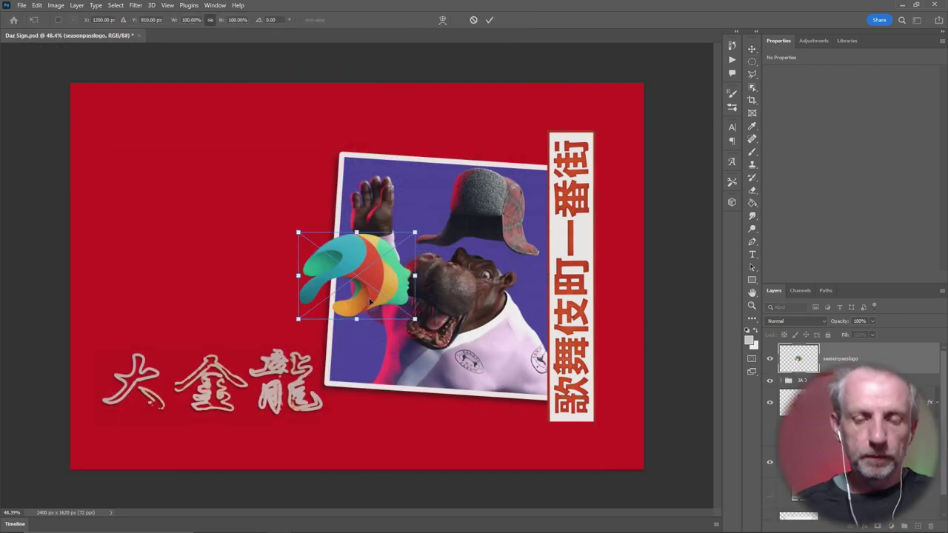
Move the season pass logo to the upper left and scale it to about 189% (883 × 656 px).
drag(376, 300, 205, 254)
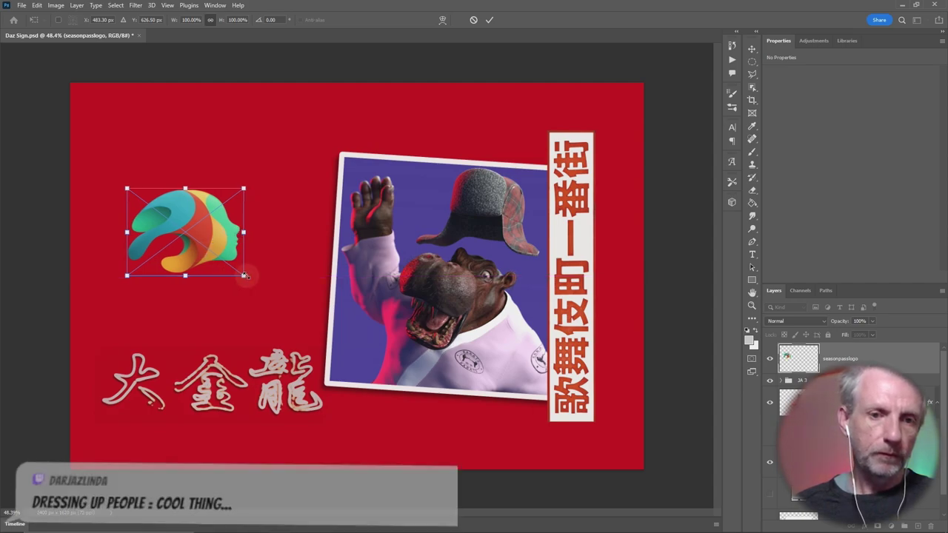
alt+drag(251, 278, 290, 288)
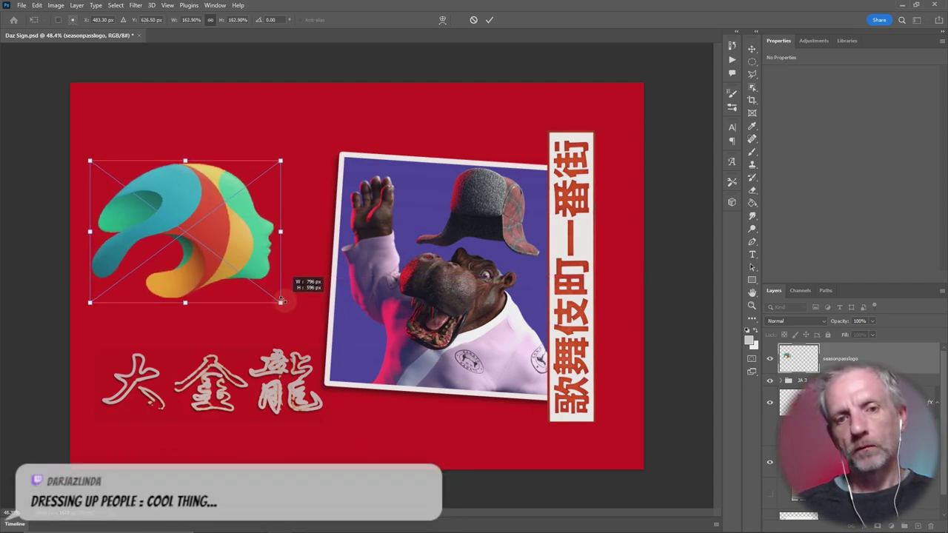
drag(243, 238, 273, 263)
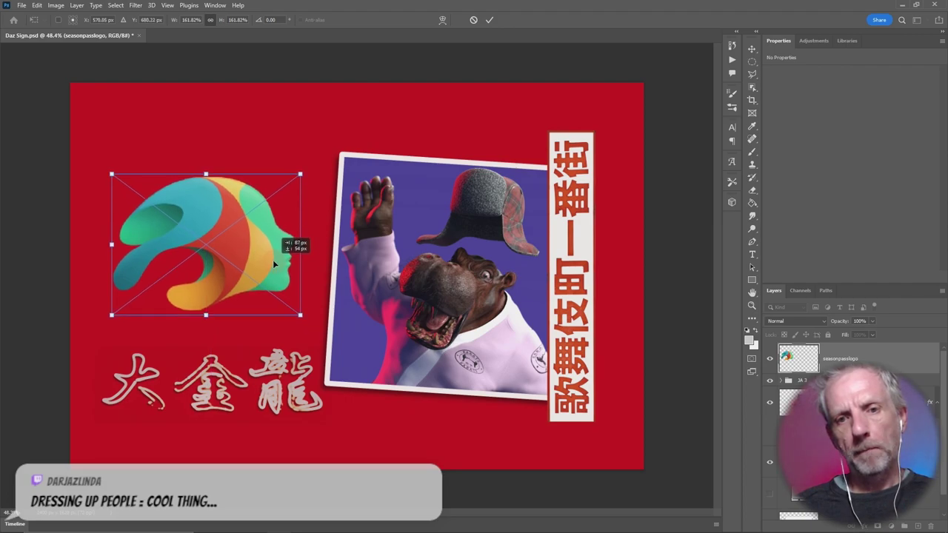
alt+drag(300, 316, 315, 326)
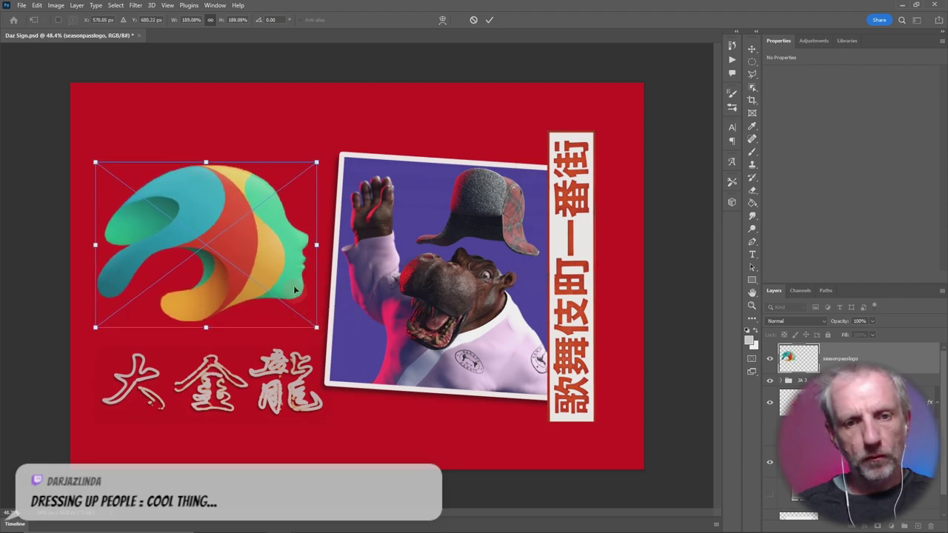
drag(286, 279, 299, 284)
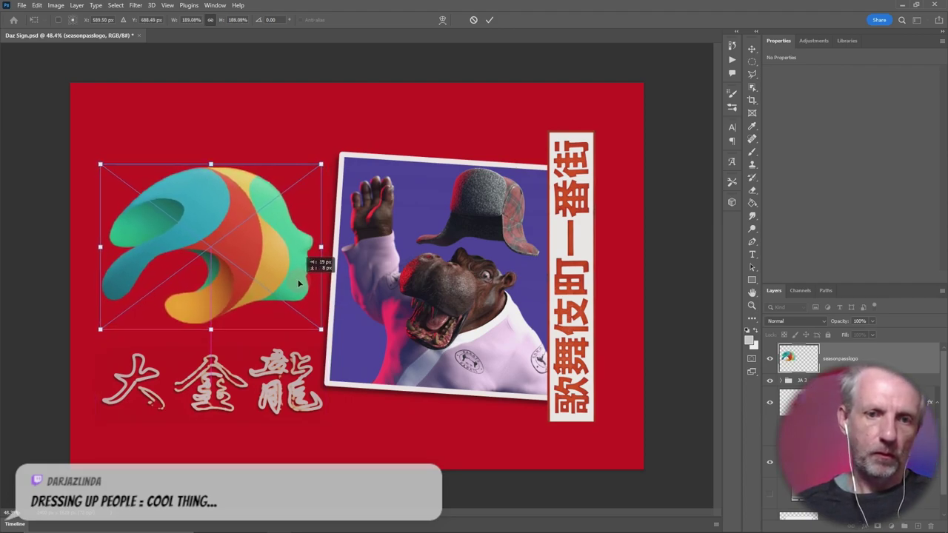
key(Return)
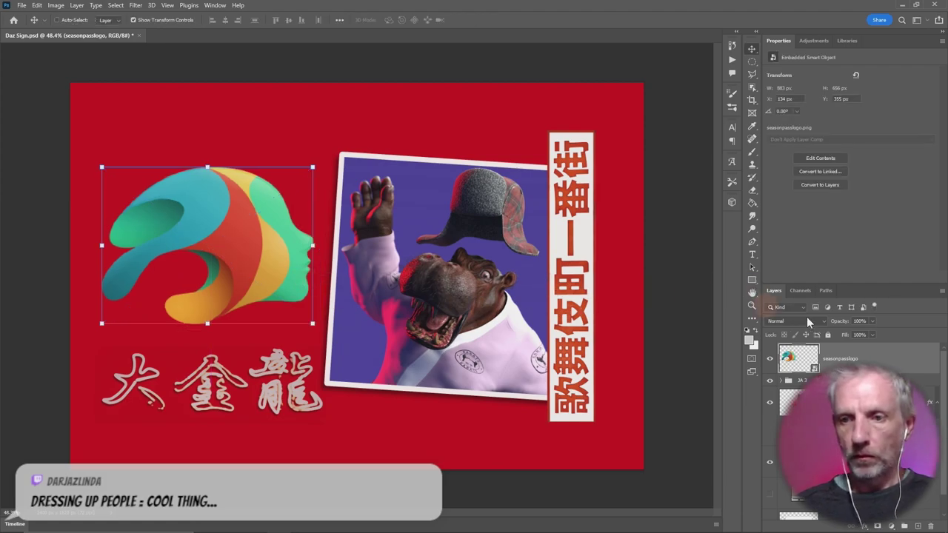
Add a drop shadow to the logo layer with distance, spread and size of 10.
right_click(876, 363)
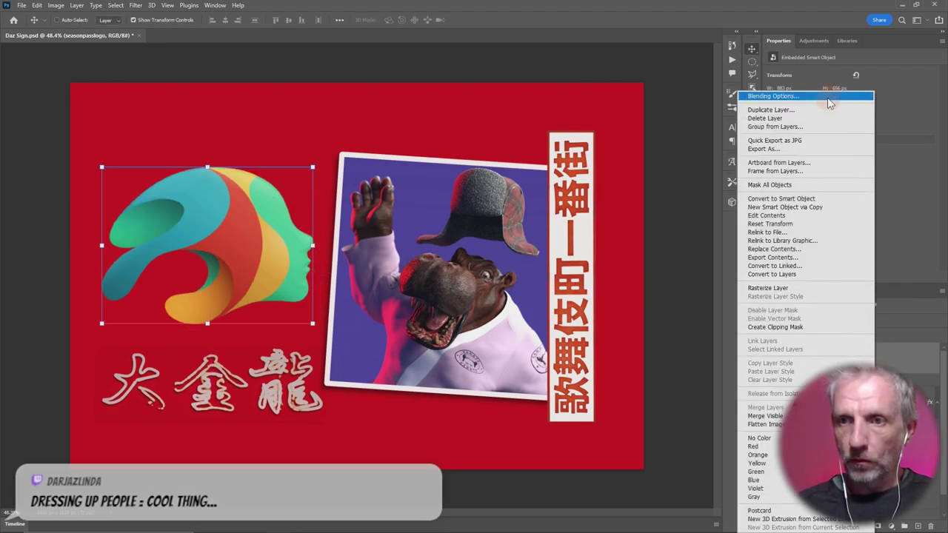
click(696, 132)
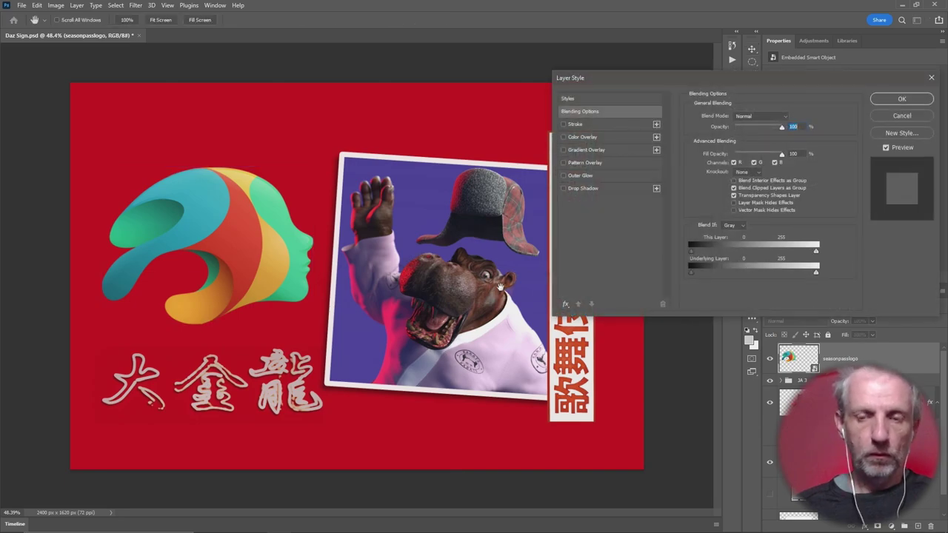
click(585, 190)
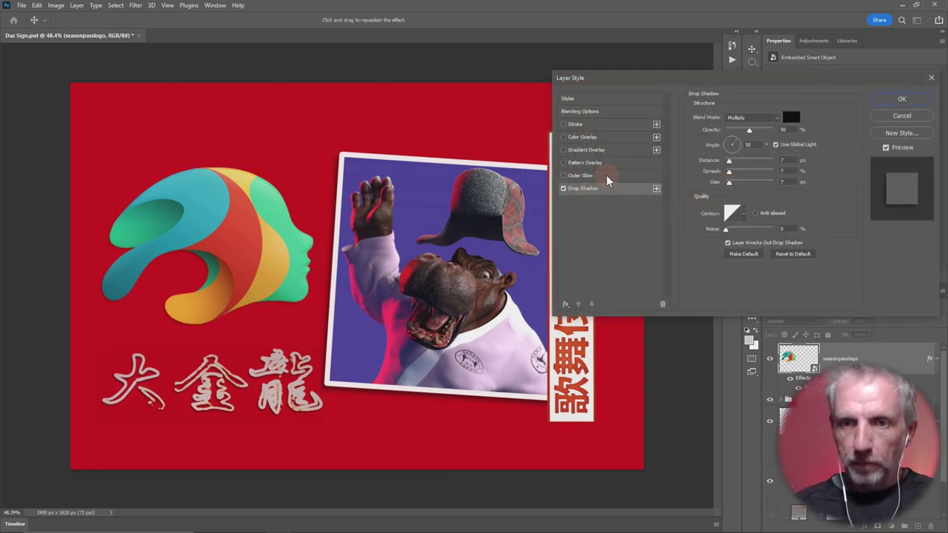
text(10)
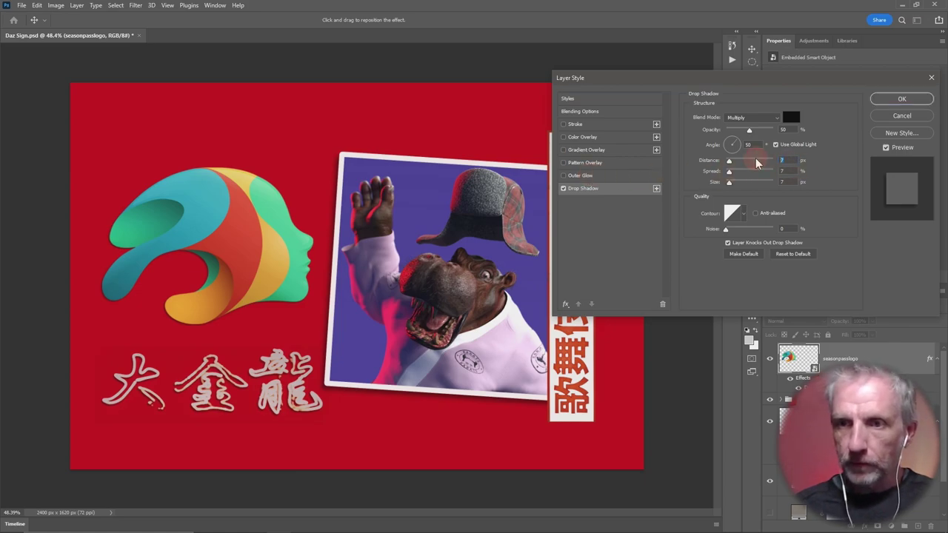
key(Tab)
text(10)
key(Tab)
text(10)
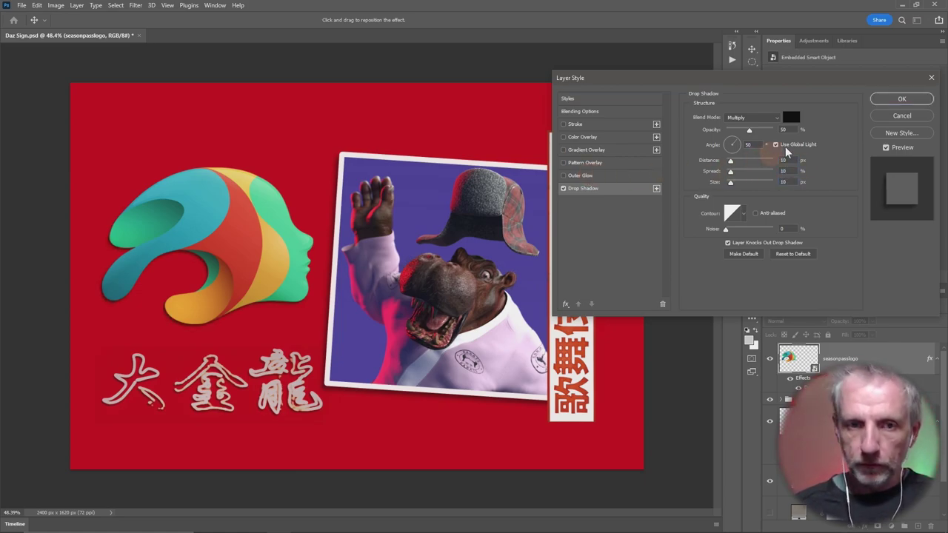
Change the drop shadow to a 120° angle with distance, spread and size of 20.
click(749, 145)
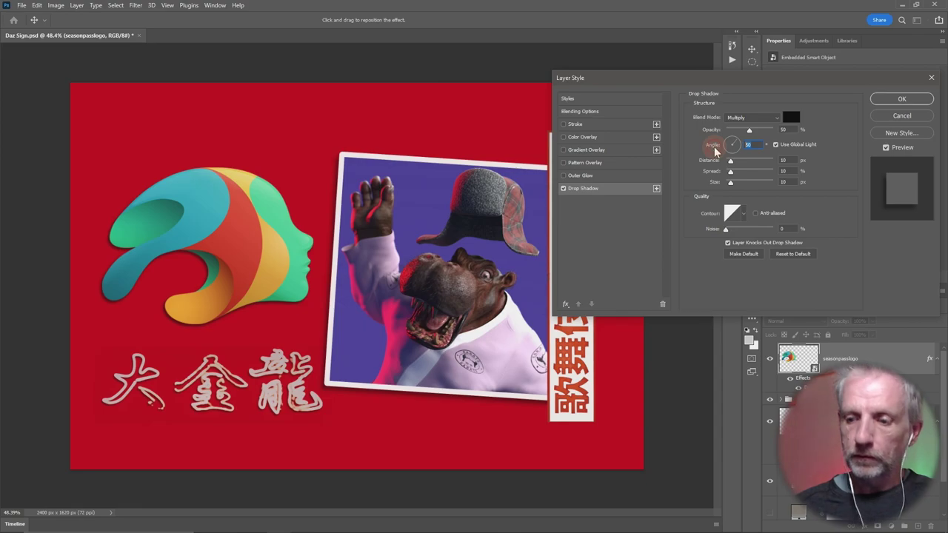
text(120)
key(Tab)
text(20)
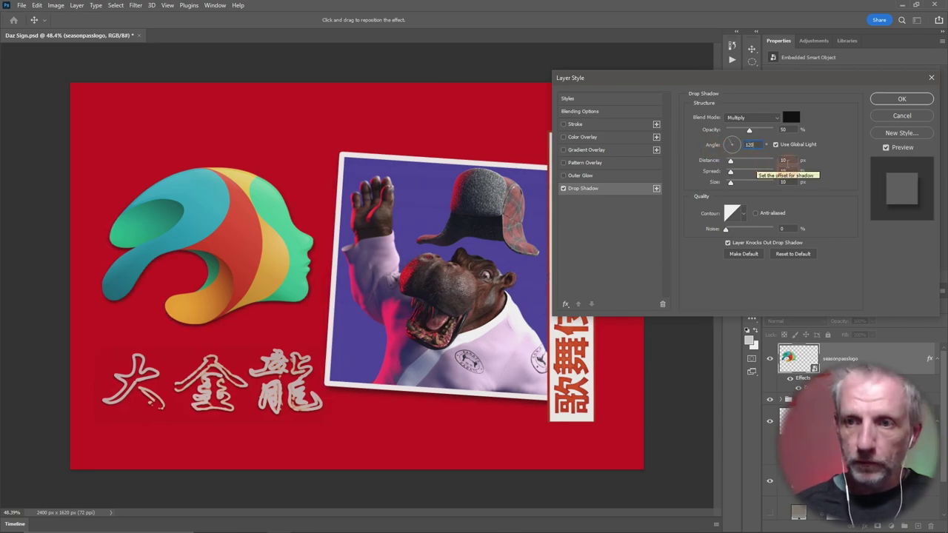
key(Tab)
text(20)
key(Tab)
Turn on Outer Glow for the logo in white, then make a first adjustment to its size and opacity.
text(20)
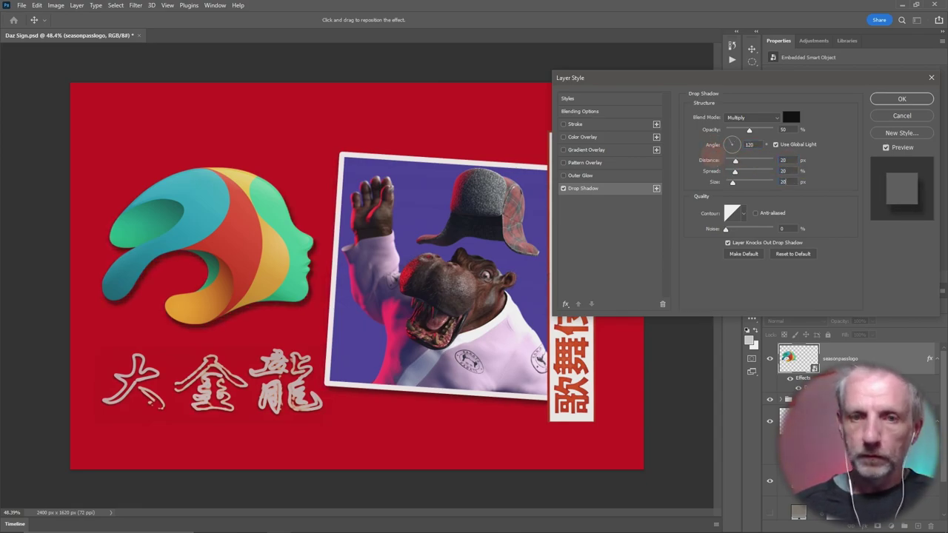
click(580, 178)
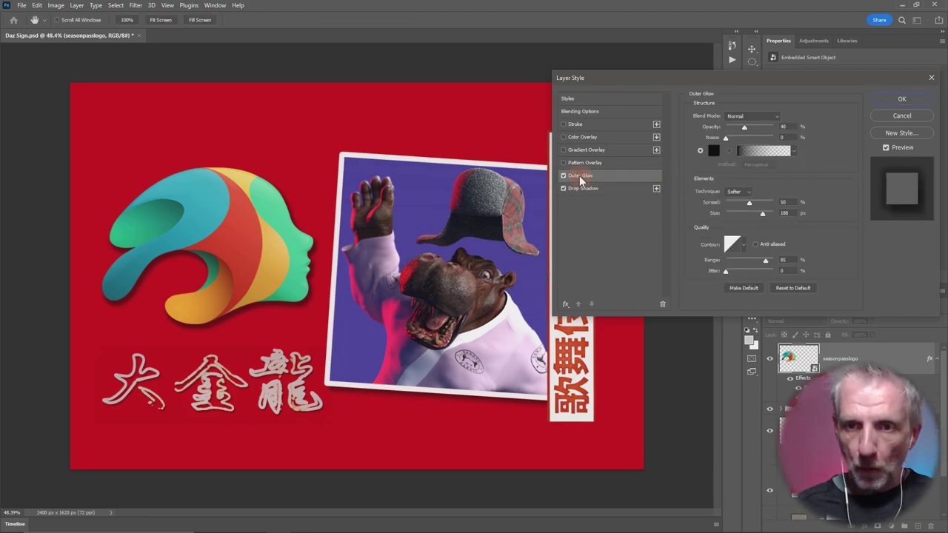
click(713, 151)
drag(119, 241, 94, 197)
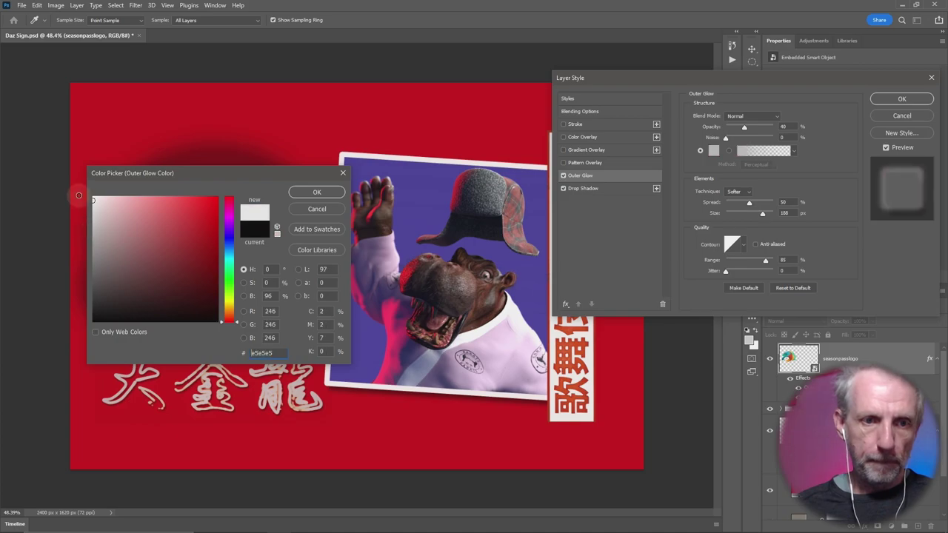
click(305, 192)
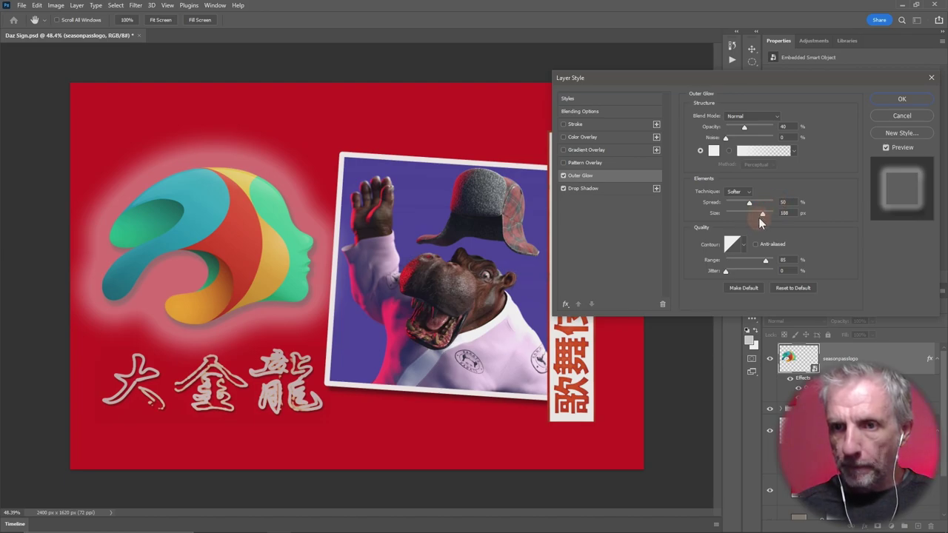
drag(761, 214, 742, 208)
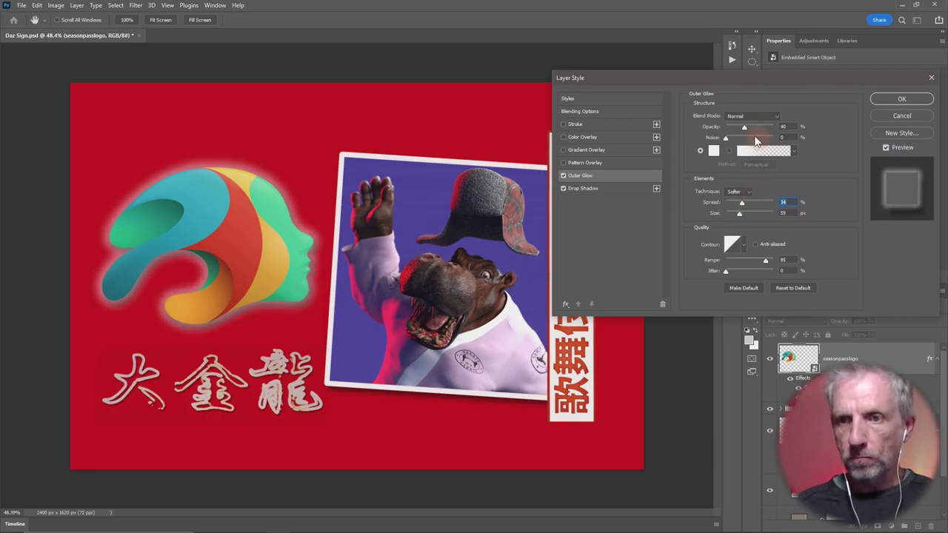
drag(745, 132, 747, 129)
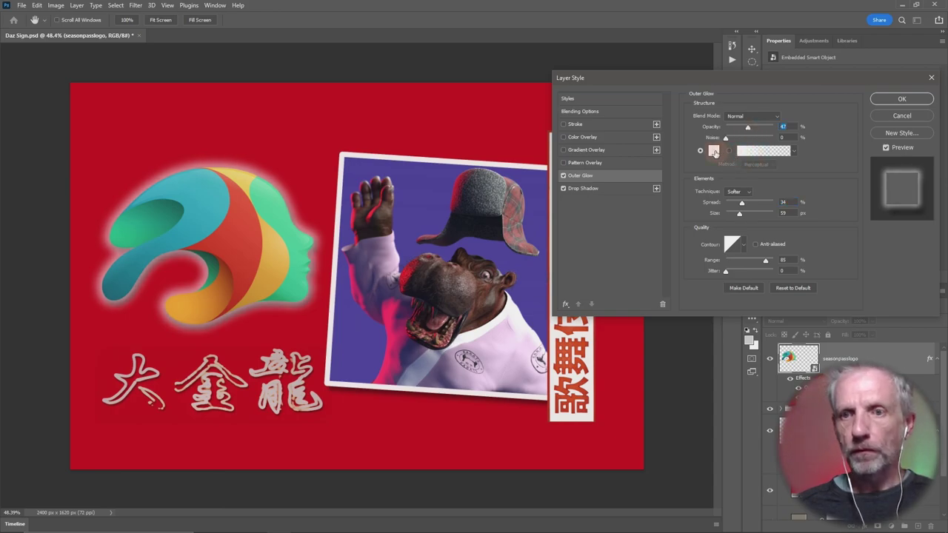
Try a pink and then a stronger red glow colour, accepting the red.
click(714, 150)
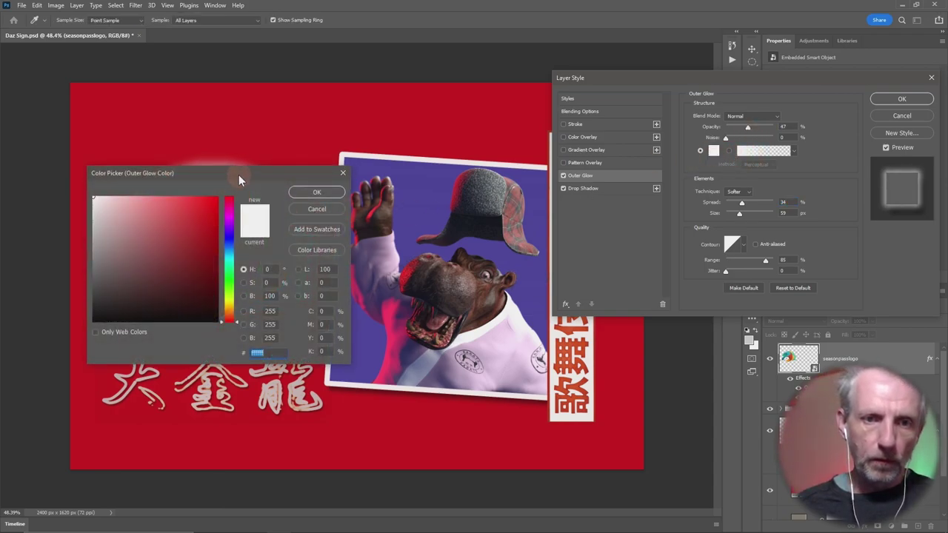
drag(238, 175, 544, 133)
click(431, 164)
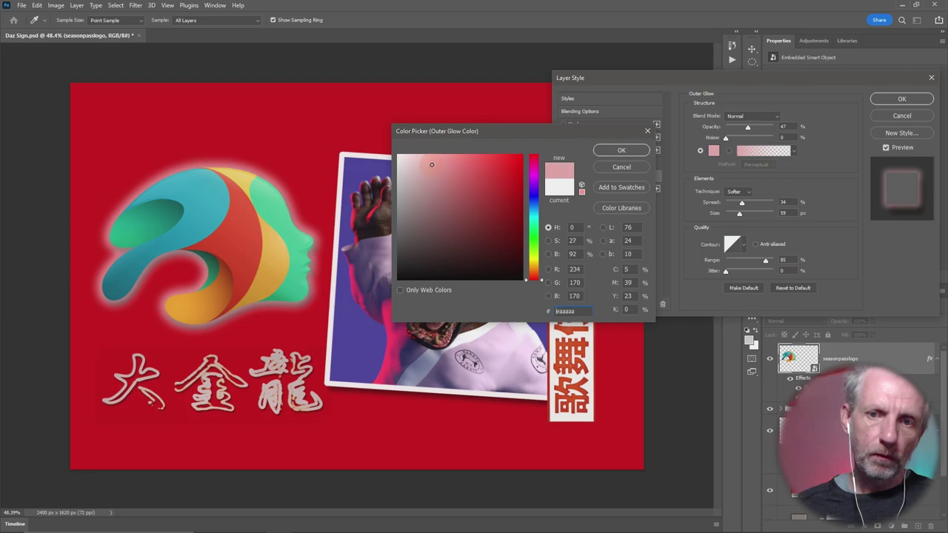
click(477, 166)
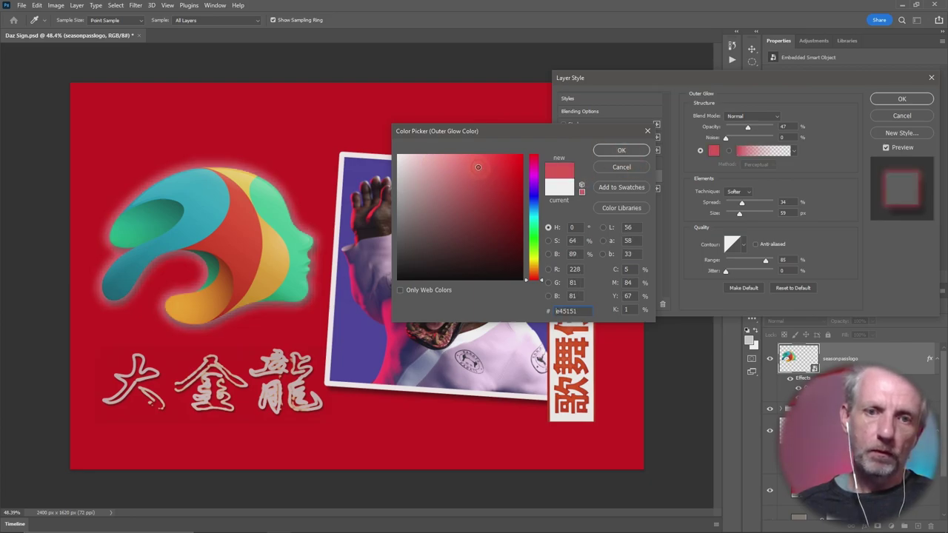
click(621, 150)
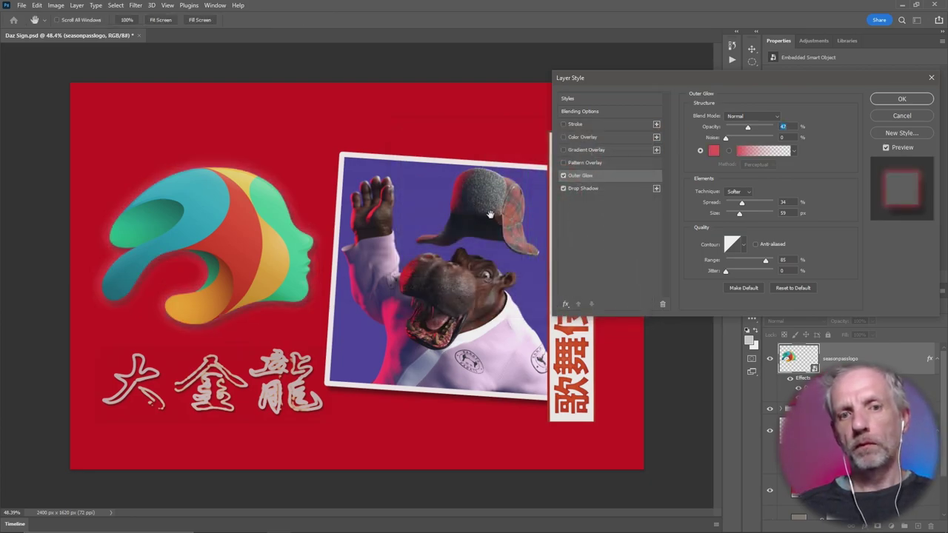
Revert the glow to white and settle on 43% opacity, 34% spread and 65 px size.
click(715, 153)
click(397, 156)
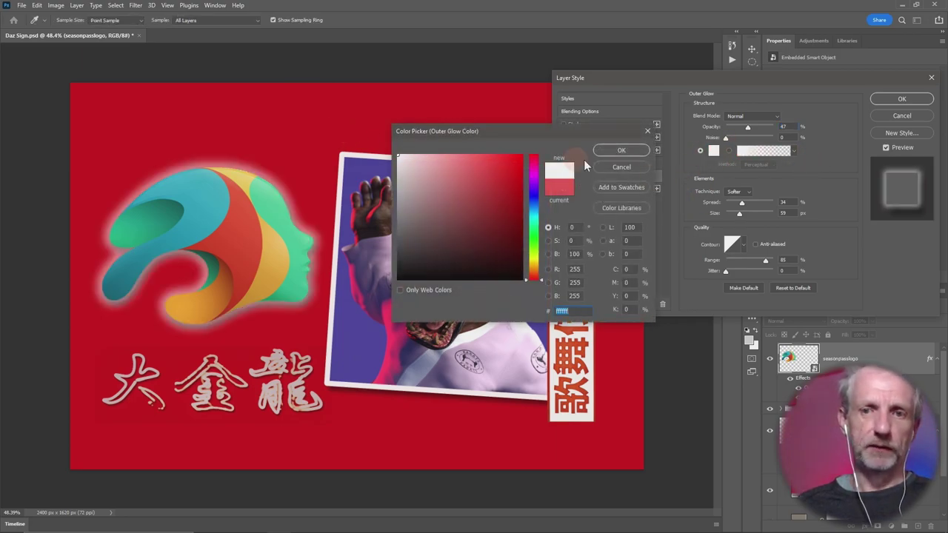
click(622, 150)
drag(748, 130, 747, 127)
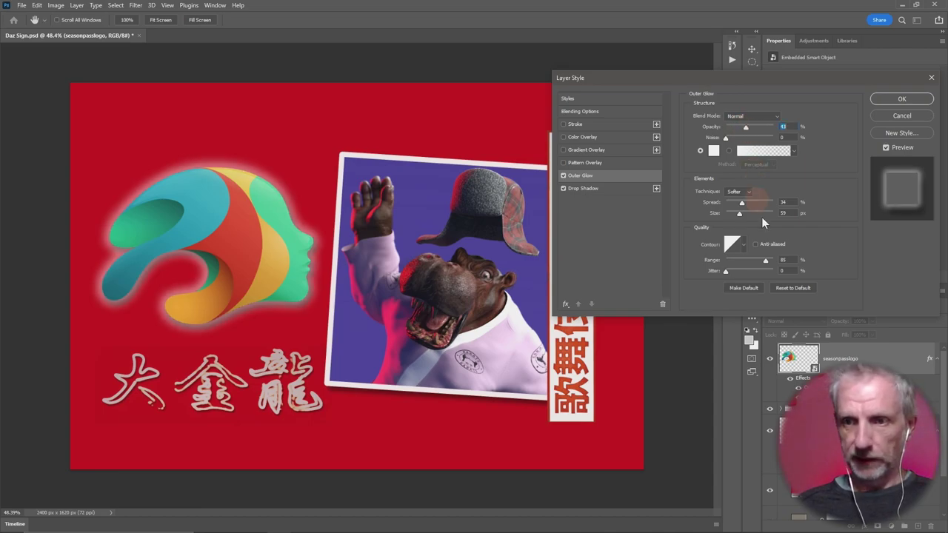
drag(744, 215, 742, 216)
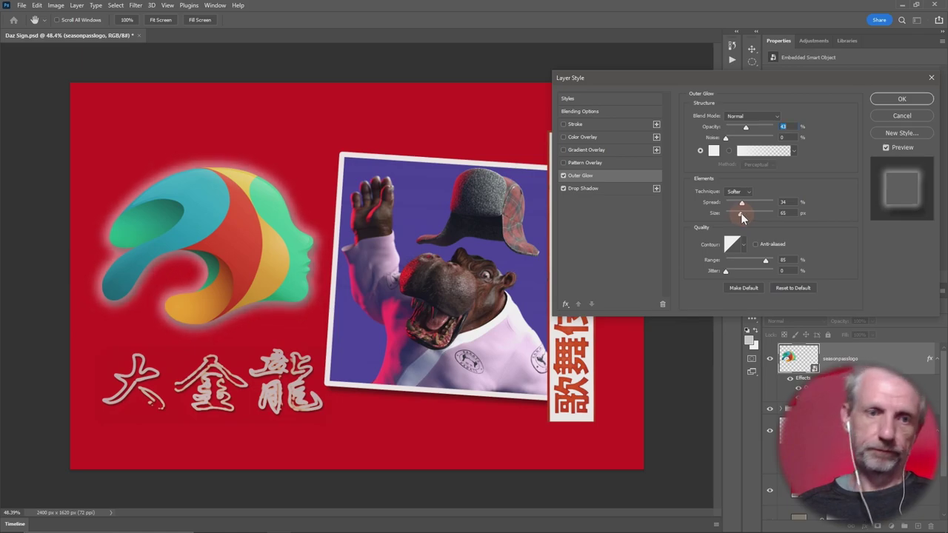
Enable Stroke on the logo with a 10 px size and black colour, with opacity lowered to 36%.
click(575, 124)
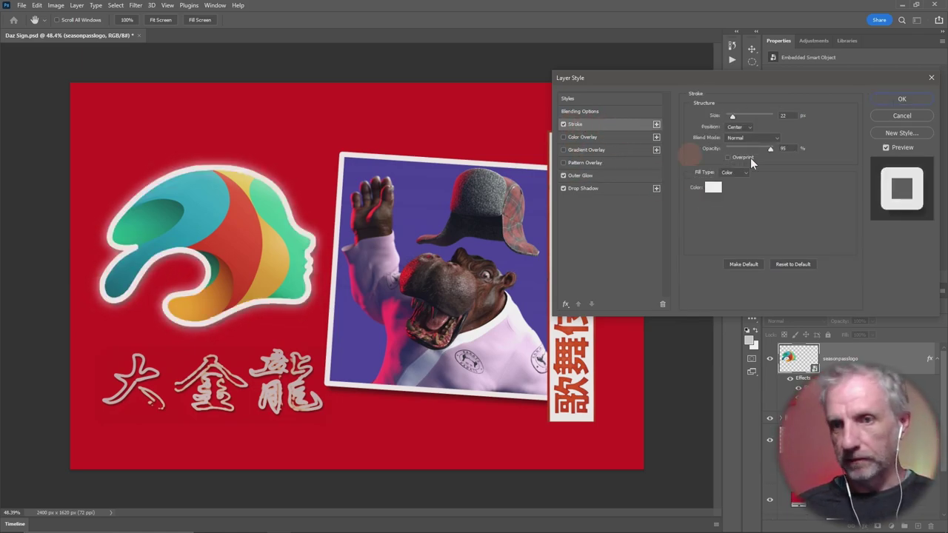
double_click(782, 115)
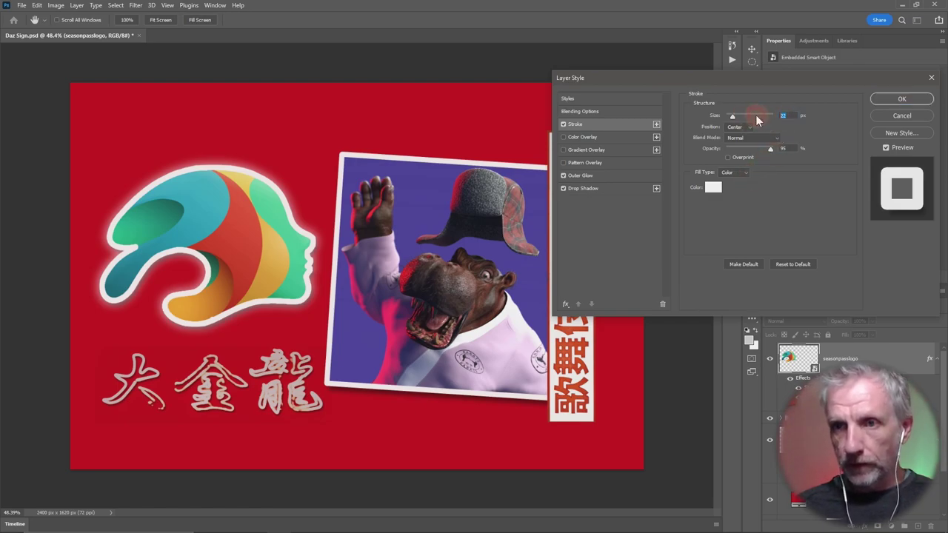
text(10)
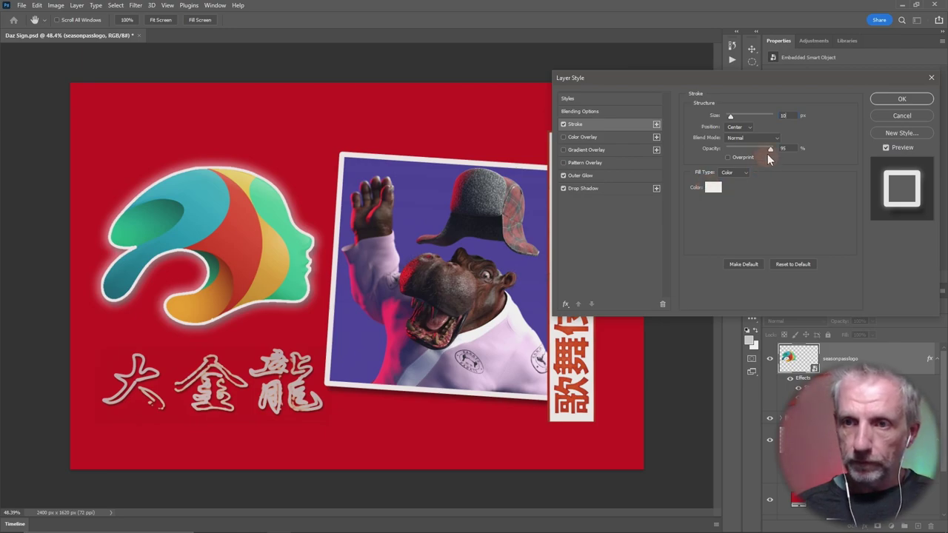
drag(768, 150, 816, 151)
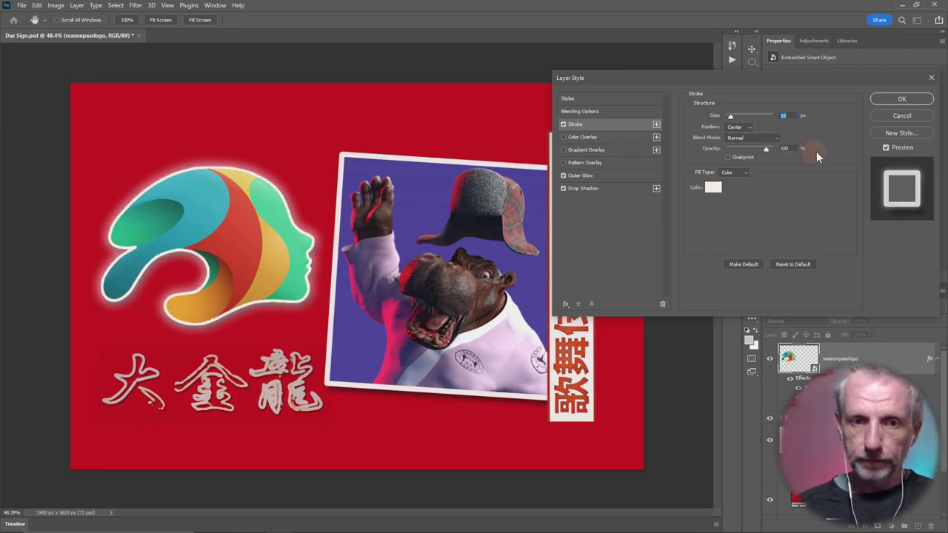
click(715, 188)
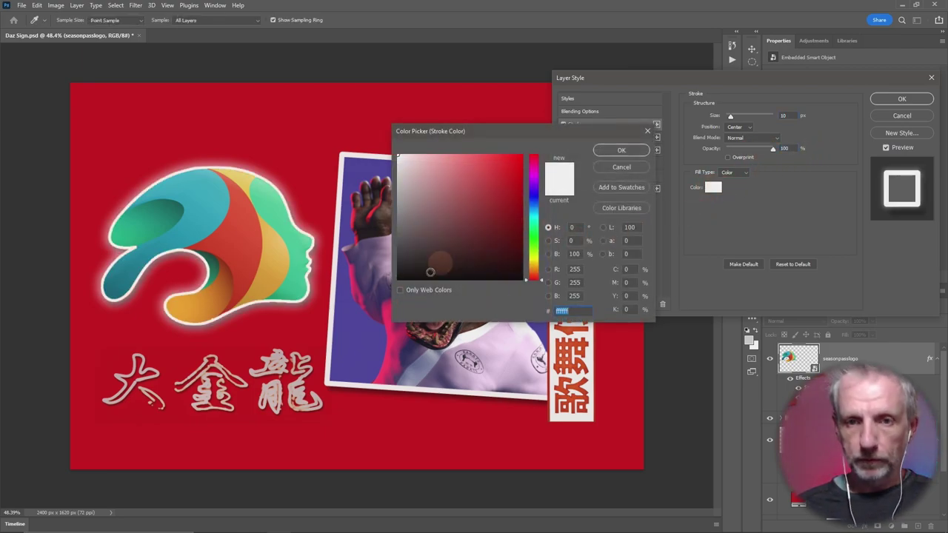
drag(406, 275, 398, 280)
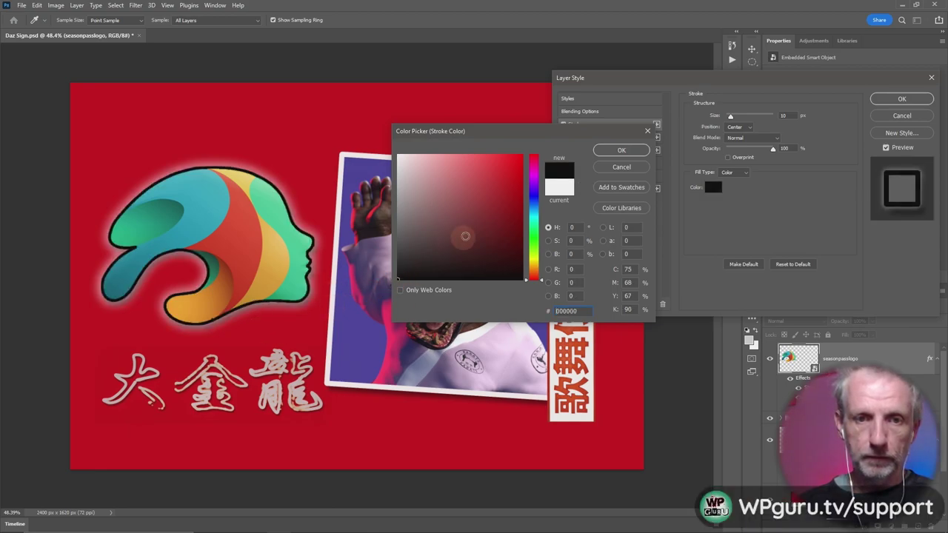
click(615, 153)
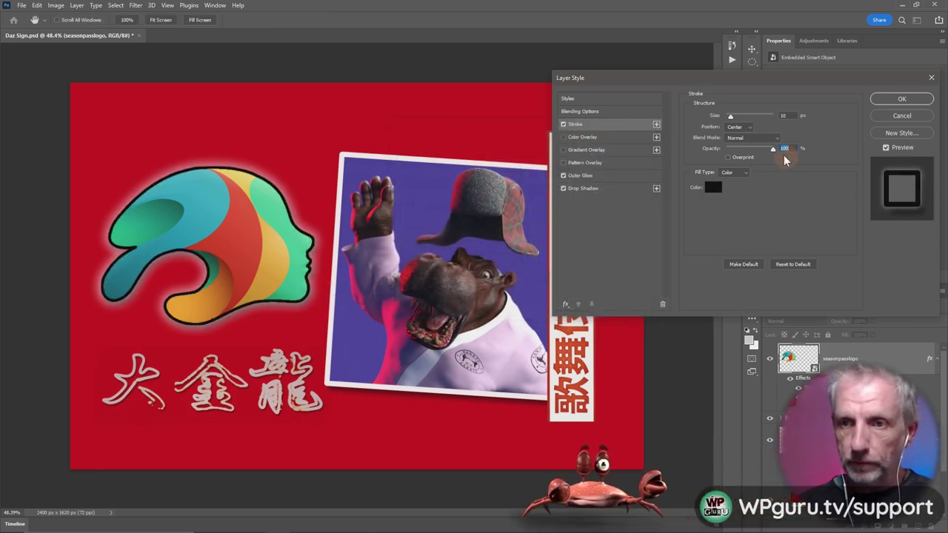
drag(773, 150, 744, 156)
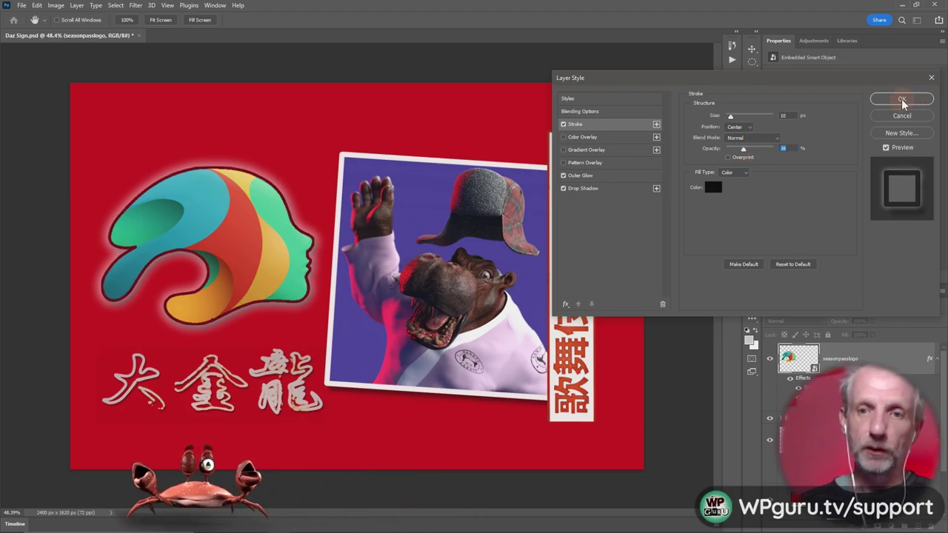
Raise the Outer Glow opacity to 64%, and after trying red shades, keep the glow white.
click(627, 179)
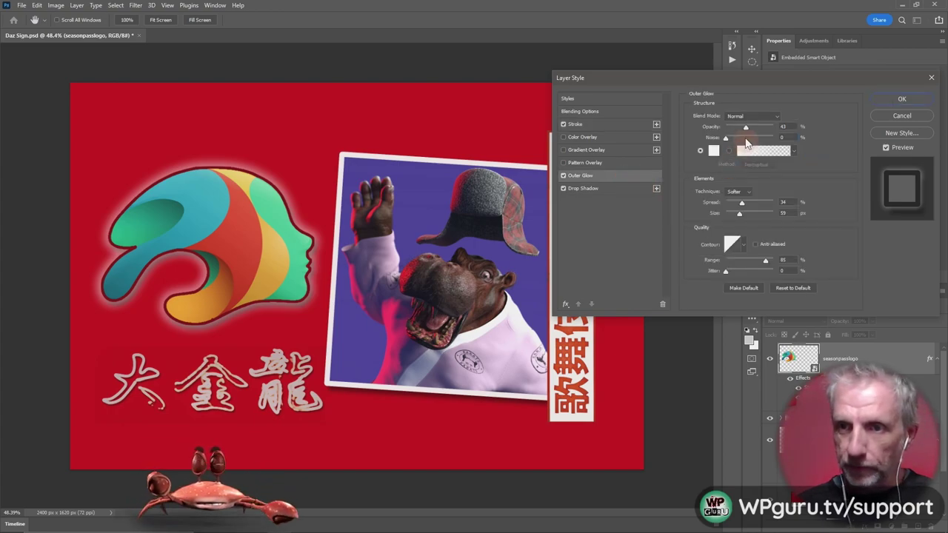
drag(752, 127, 756, 128)
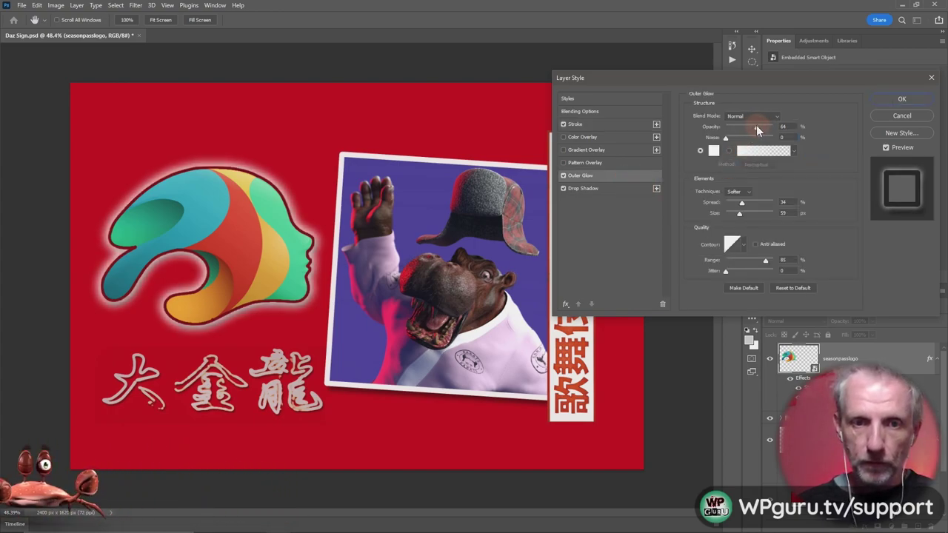
click(714, 150)
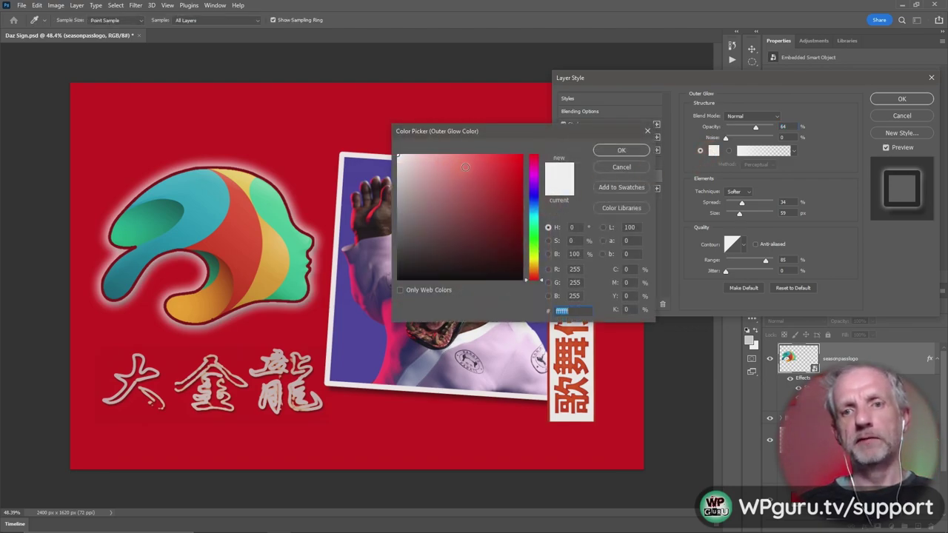
click(473, 164)
mouse_move(475, 162)
mouse_down()
mouse_move(518, 164)
mouse_move(452, 161)
mouse_move(393, 141)
mouse_up()
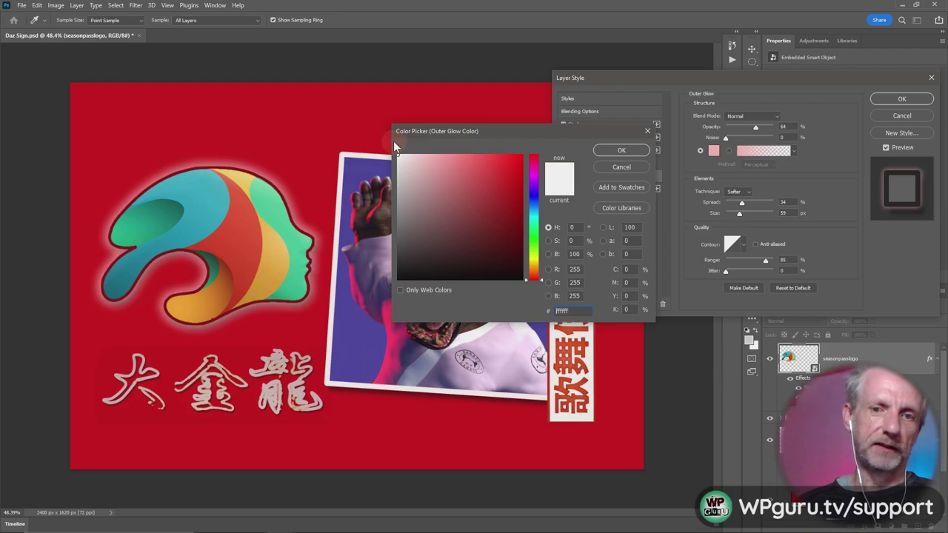
click(364, 133)
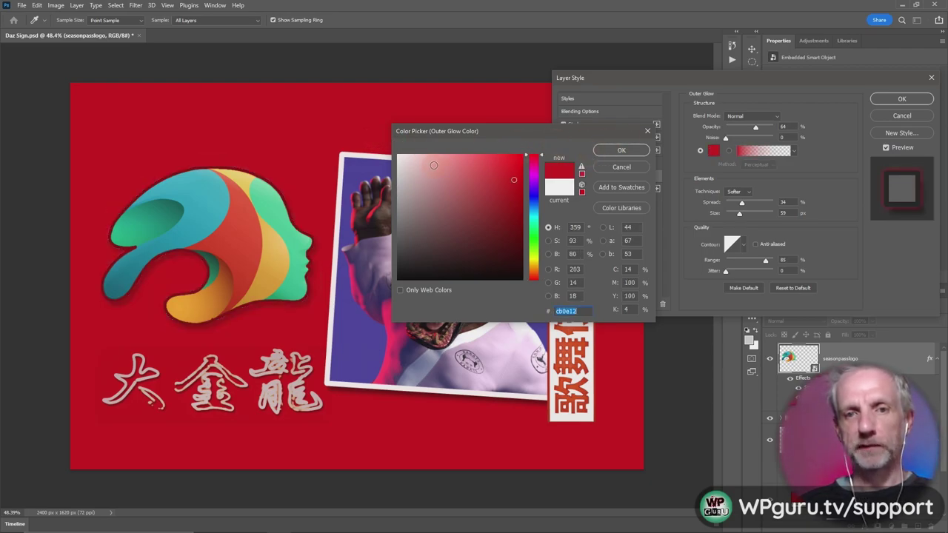
drag(433, 165, 360, 131)
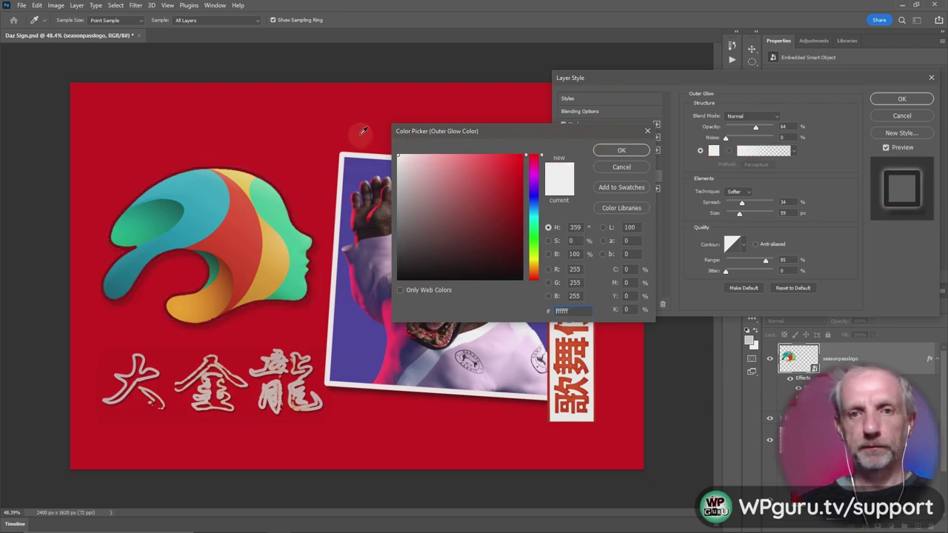
click(621, 151)
Apply the layer effects to the logo and save Daz Sign.psd.
click(914, 100)
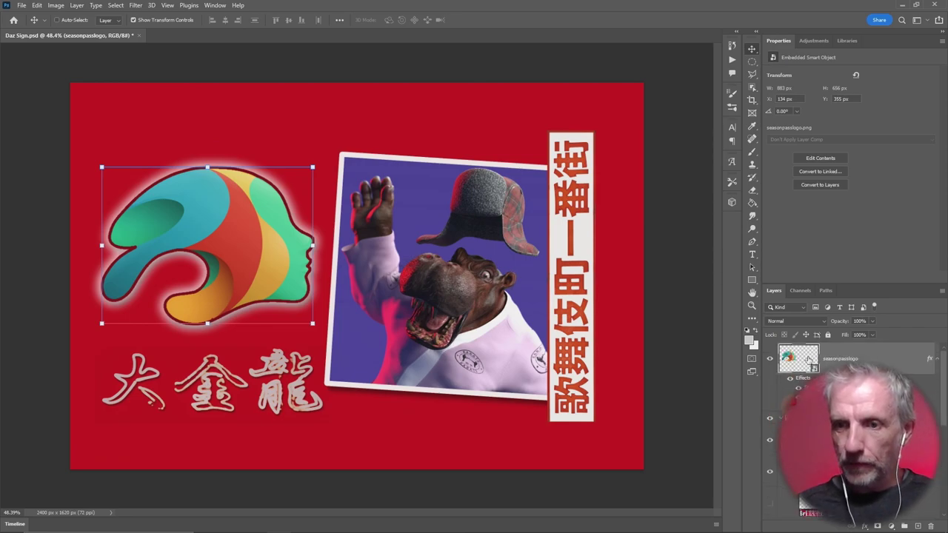
double_click(774, 42)
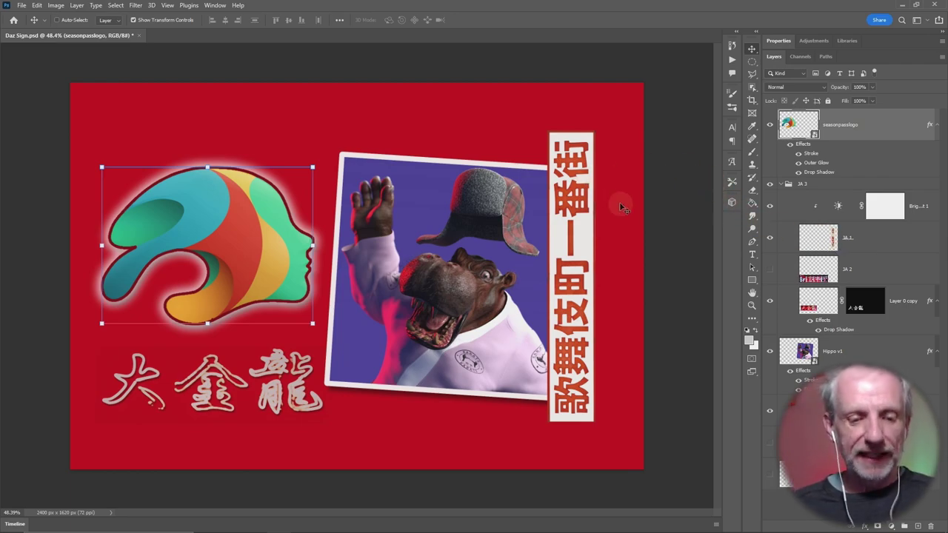
key(ctrl+s)
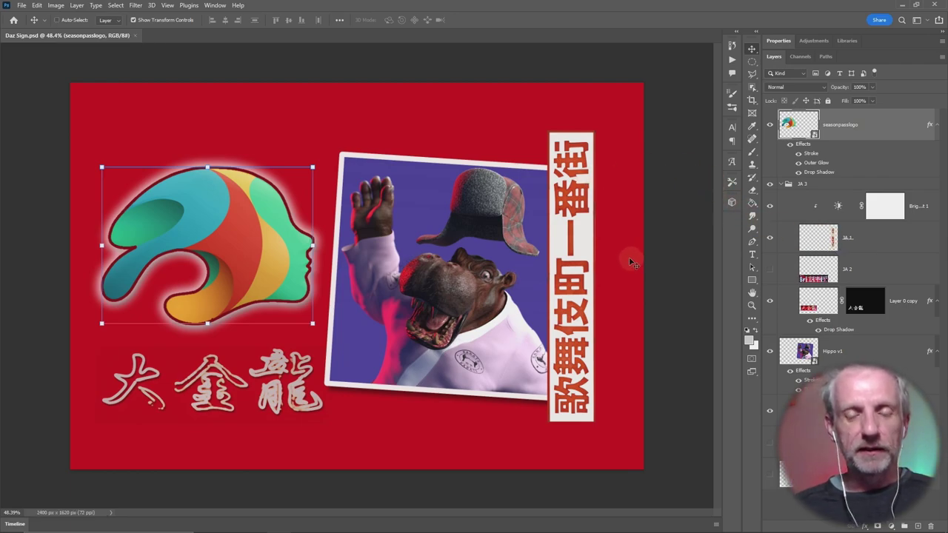
key(alt+Tab)
Launch Blender 3.1 from the Windows Start menu while DAZ Studio stays open.
key(alt+Tab)
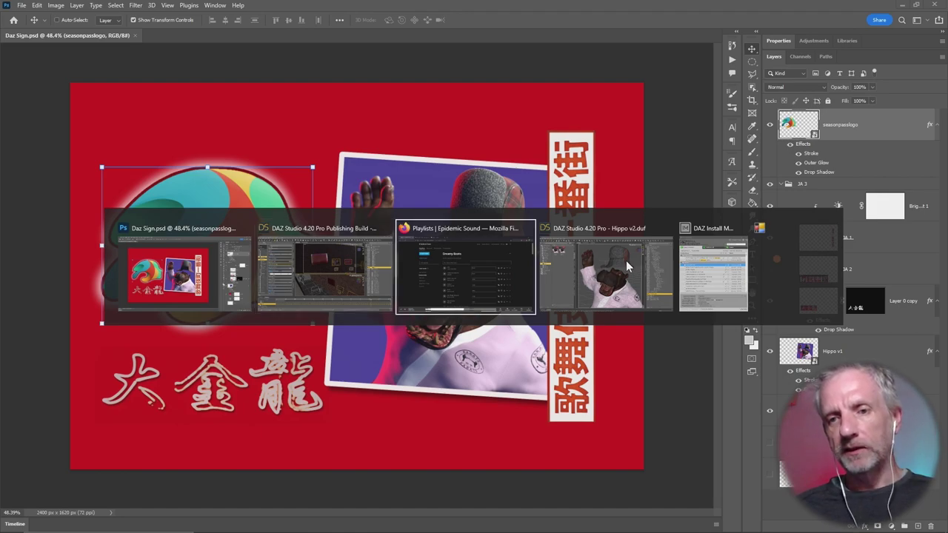
key(alt+Tab)
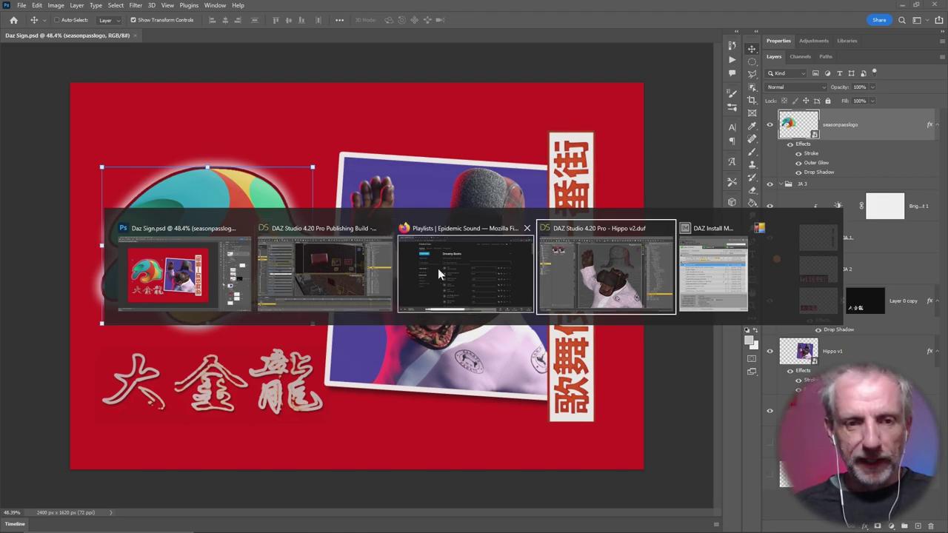
mouse_move(465, 268)
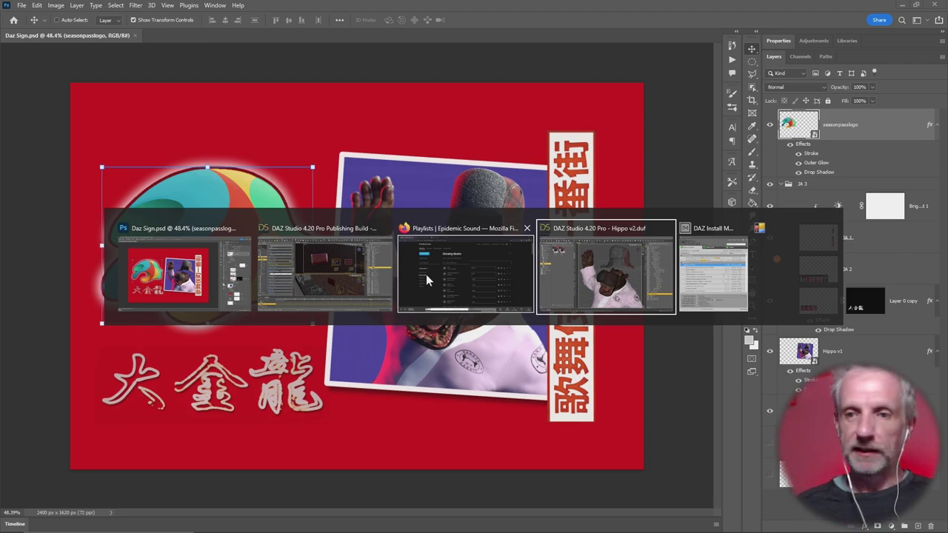
key(alt)
key(super)
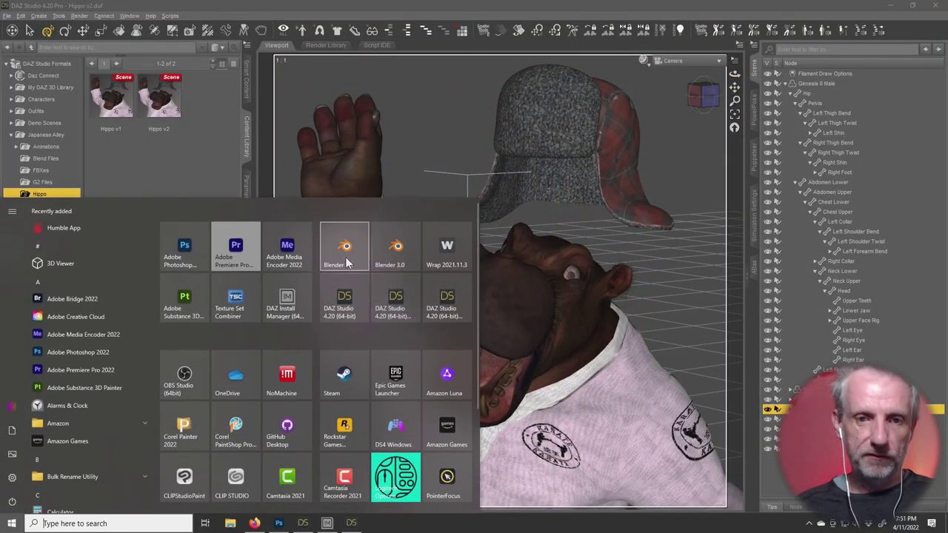
click(359, 257)
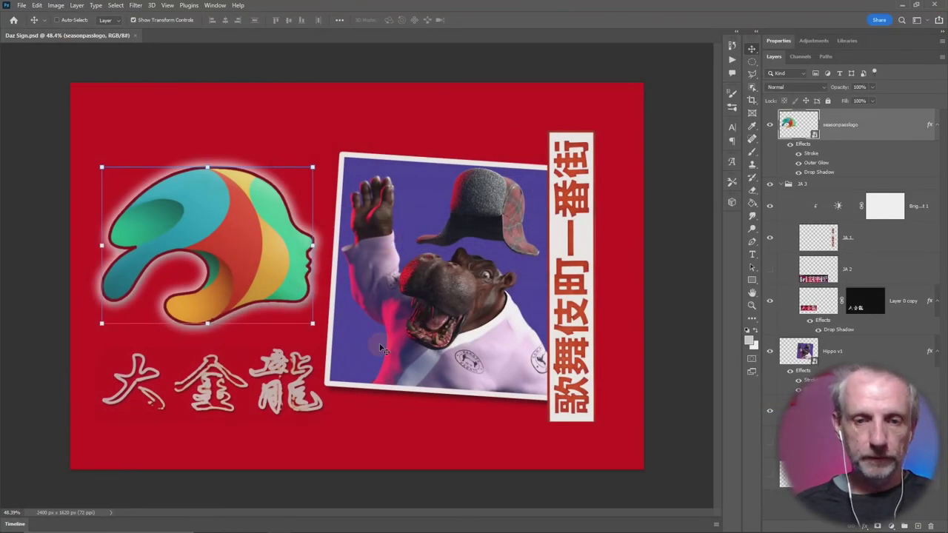
key(alt+Tab)
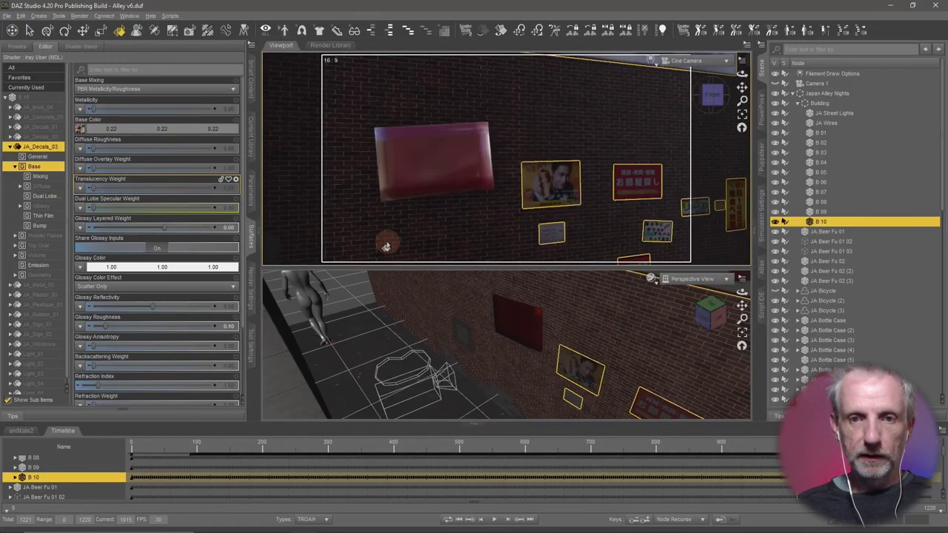
key(alt+Tab)
key(alt+Tab)
key(alt+Tab)
key(alt+Tab)
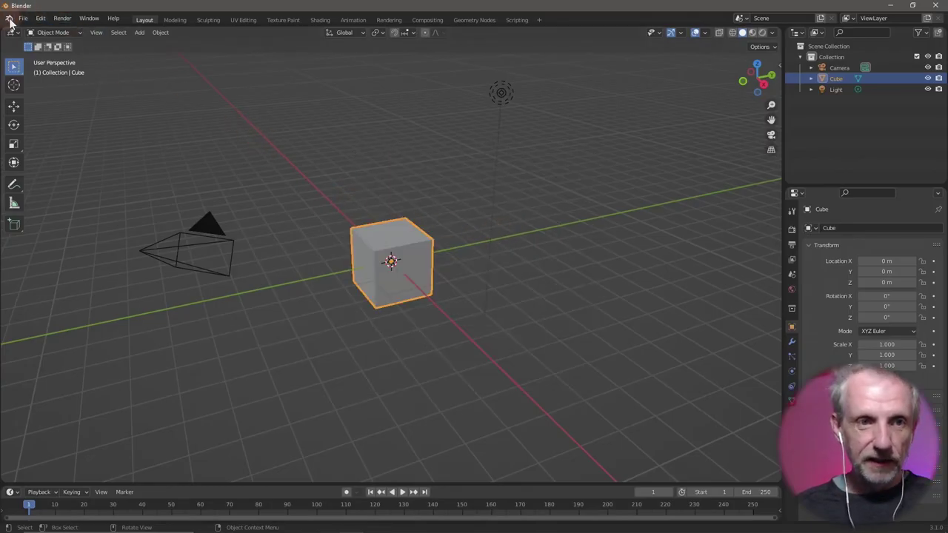
Reopen Daz Sign.blend, switch to UV Editing and select all of the sign mesh's faces.
click(25, 19)
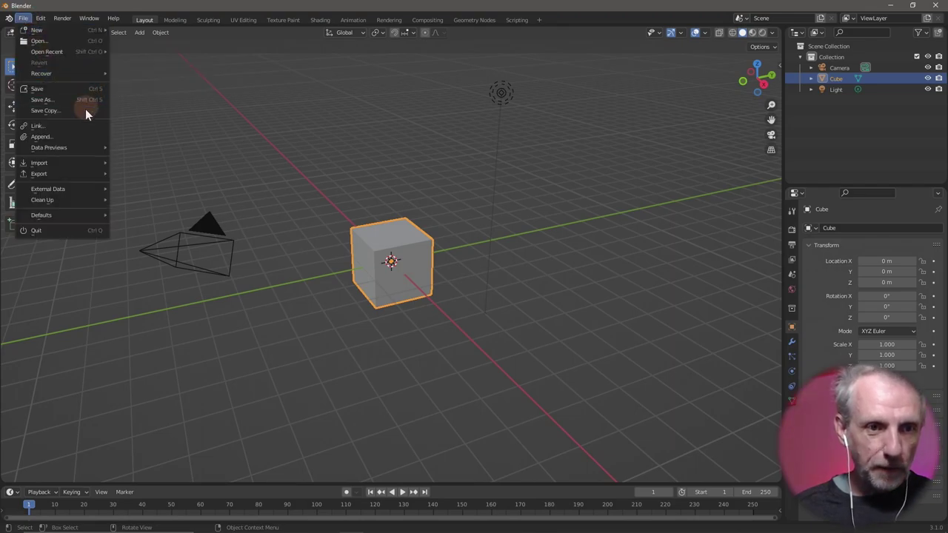
click(156, 51)
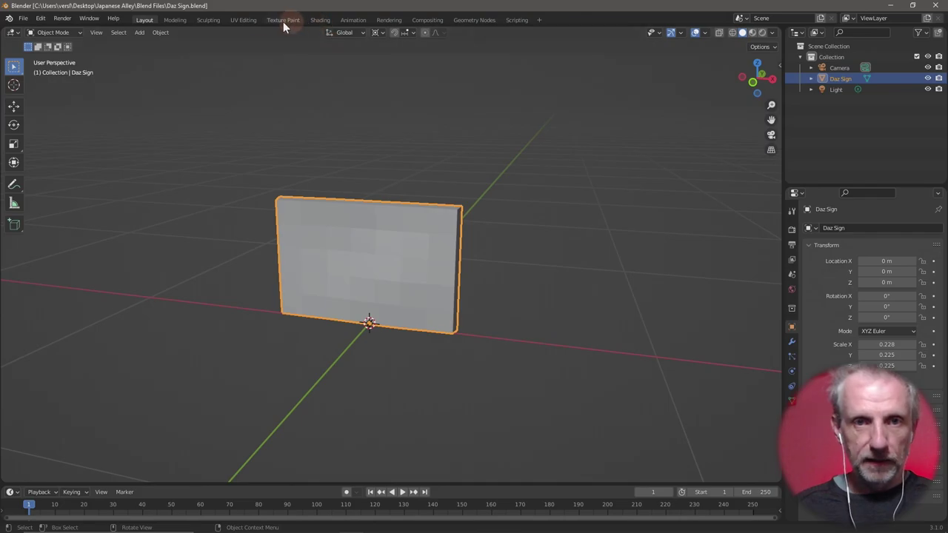
click(248, 21)
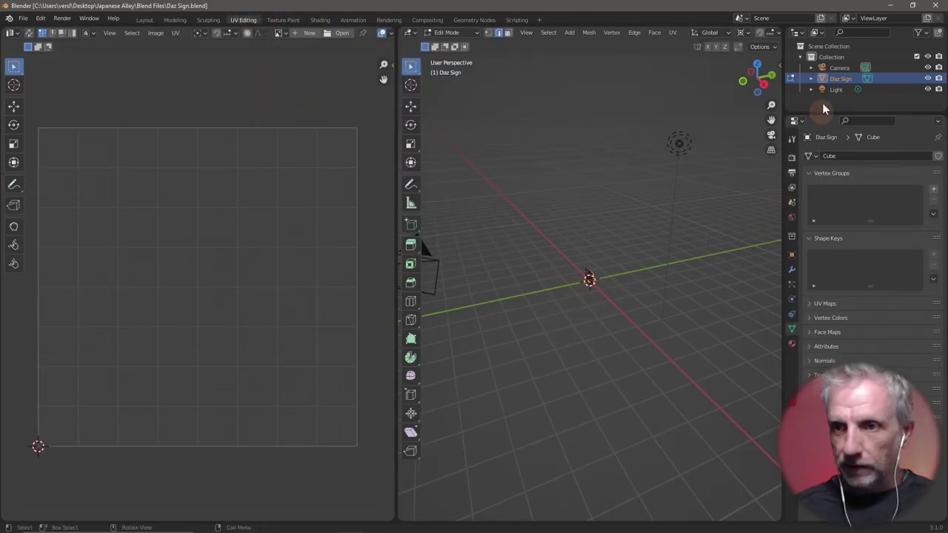
click(842, 78)
click(652, 194)
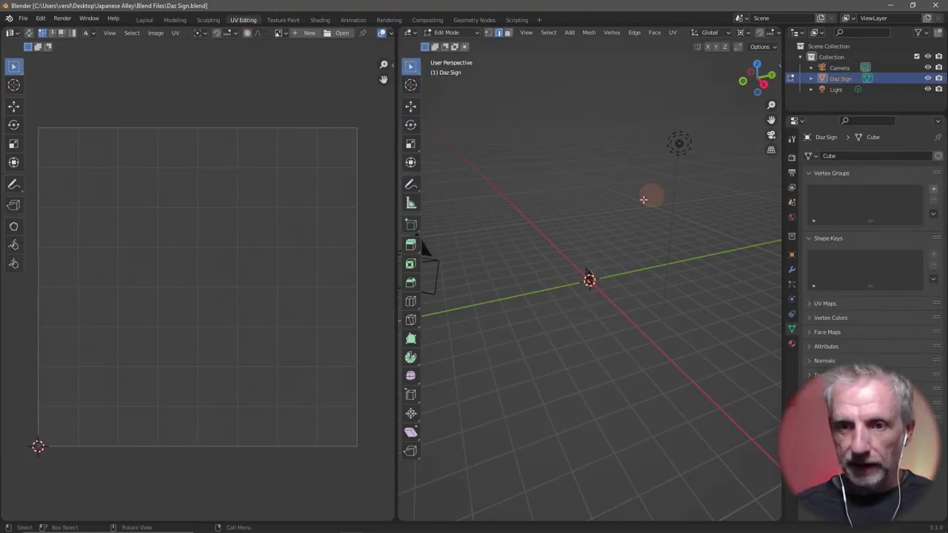
key(a)
key(alt+a)
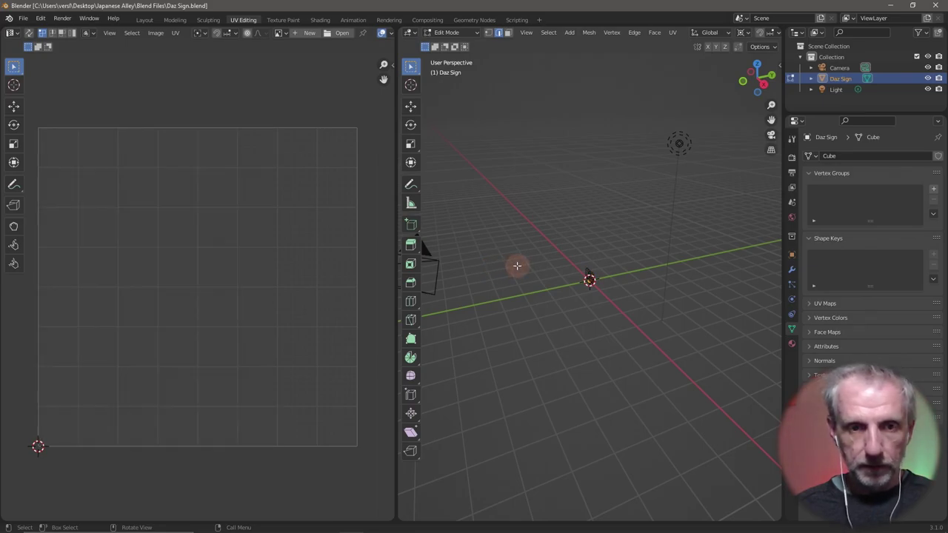
key(a)
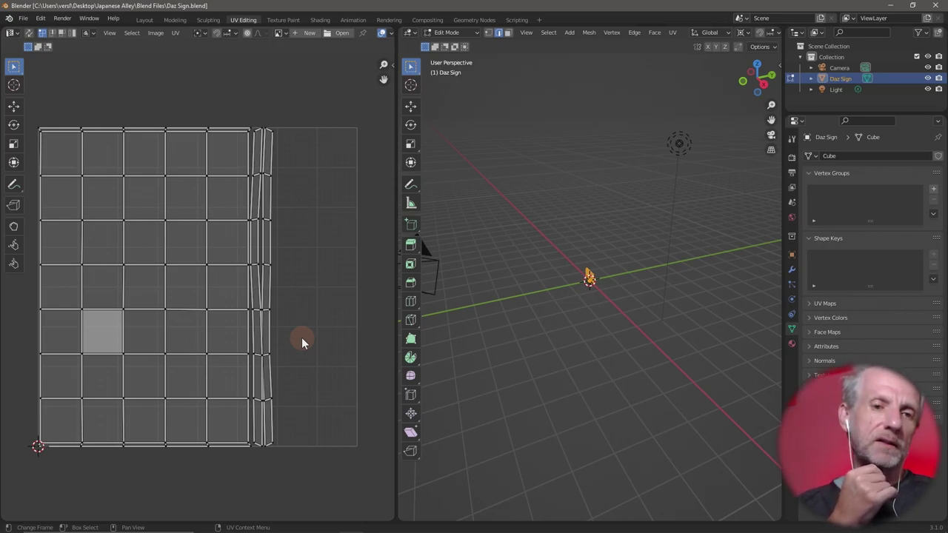
key(alt+Tab)
key(alt+Tab)
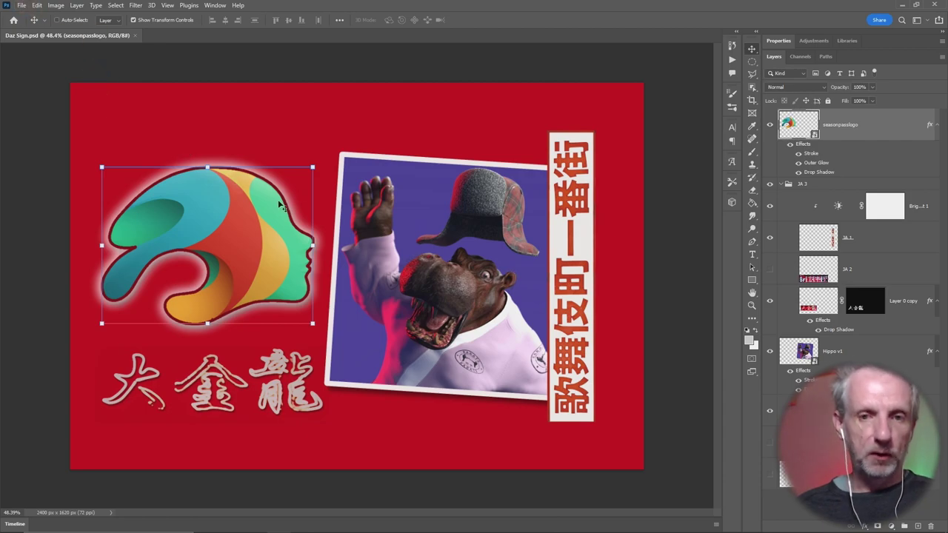
key(ctrl+shift+s)
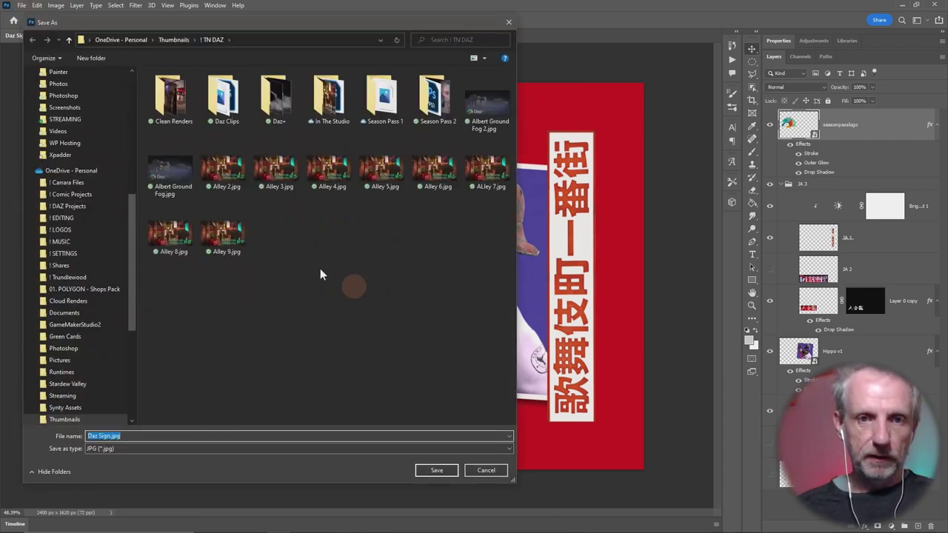
scroll(74, 197, up, 3)
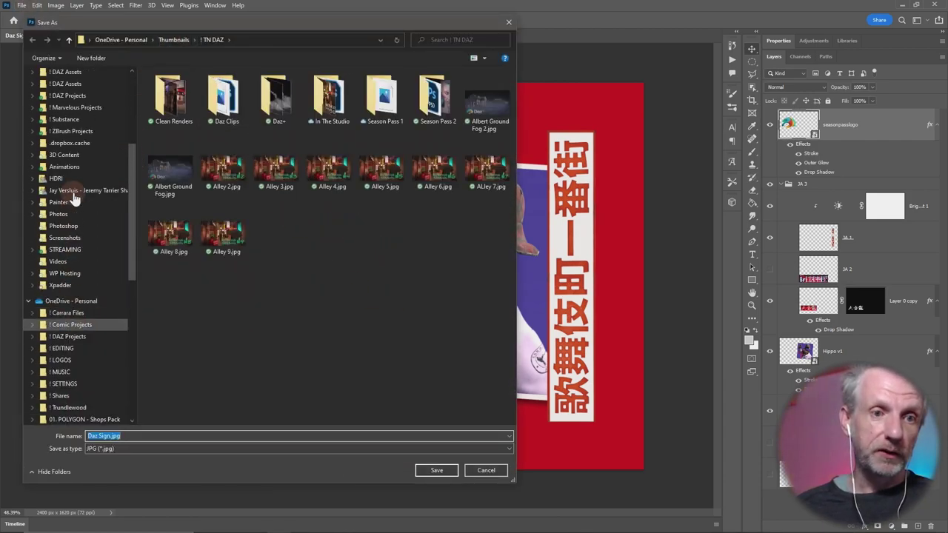
scroll(74, 196, up, 3)
scroll(74, 199, up, 3)
click(65, 92)
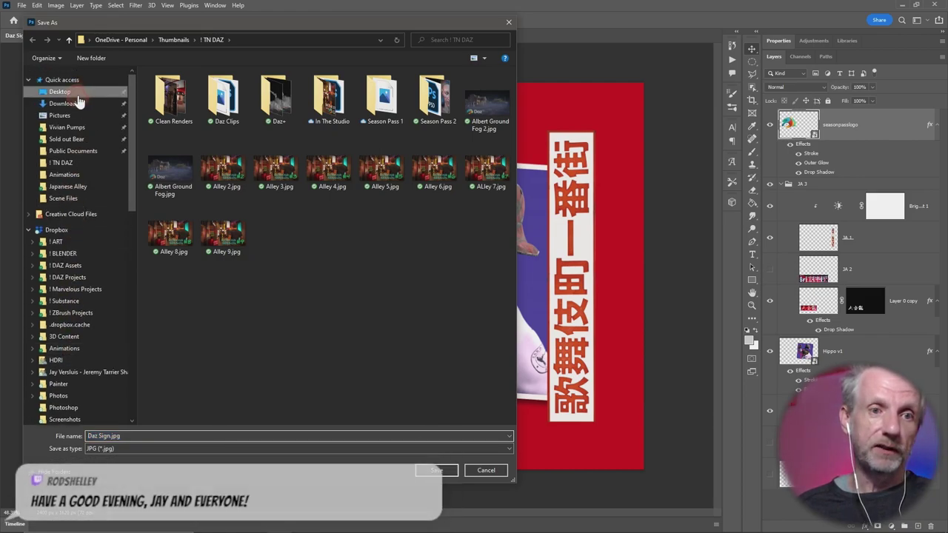
click(485, 470)
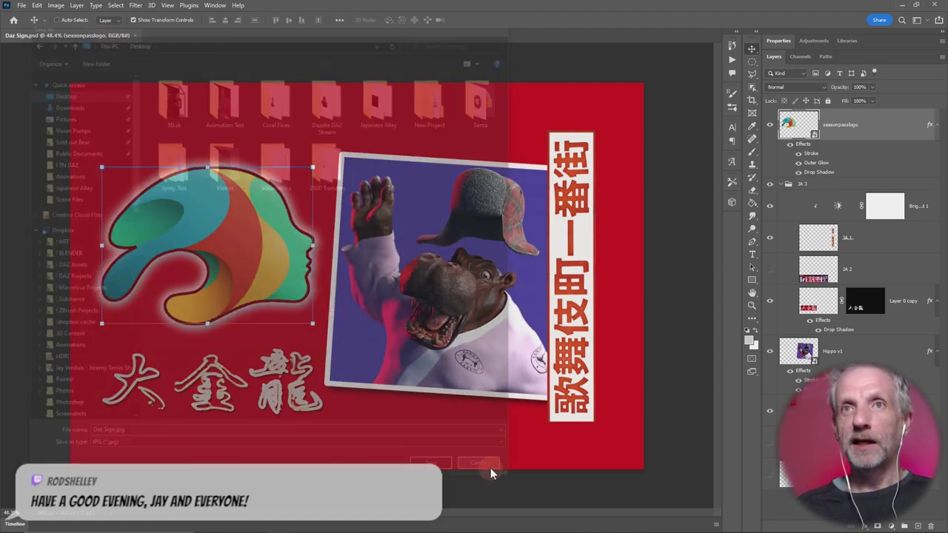
key(alt+Tab)
key(alt+Tab)
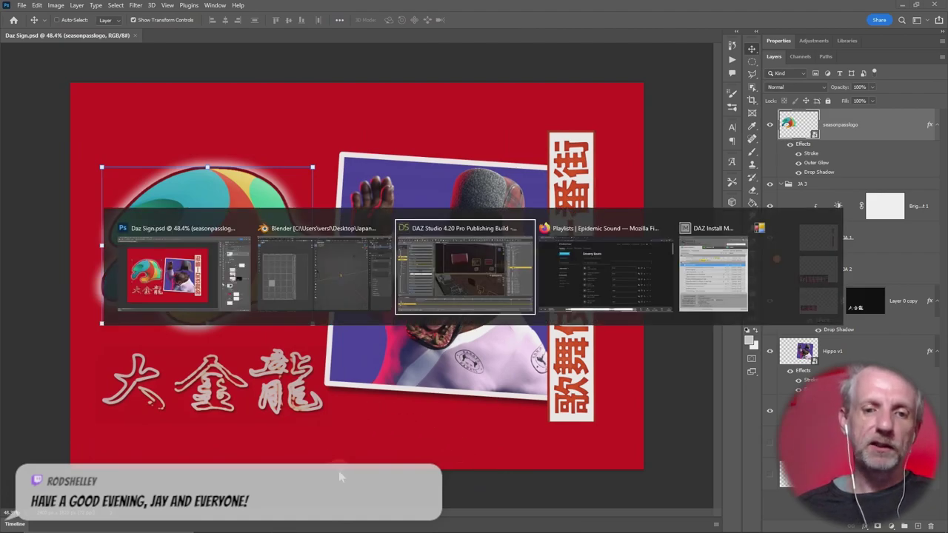
key(Escape)
Select the red sign panel on the alley wall and show its Base surface properties.
key(alt+Tab)
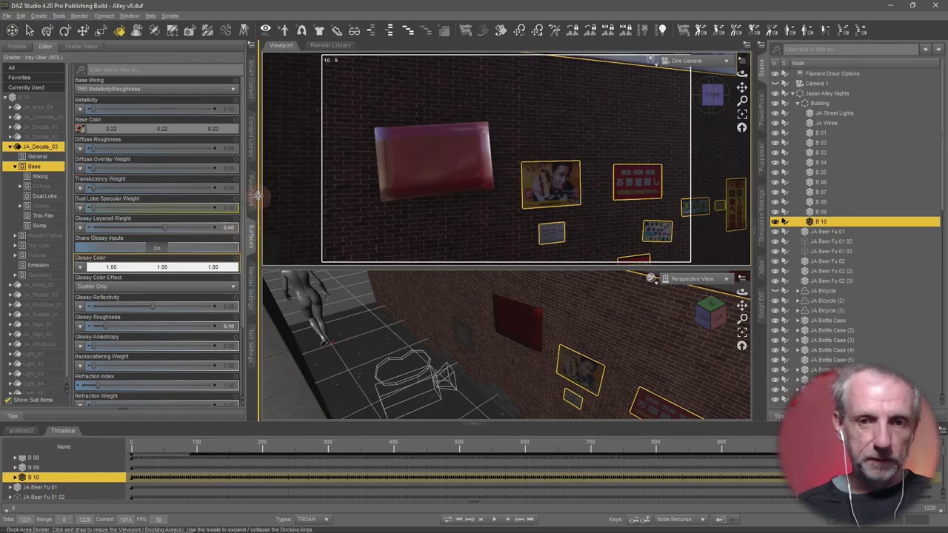
click(431, 174)
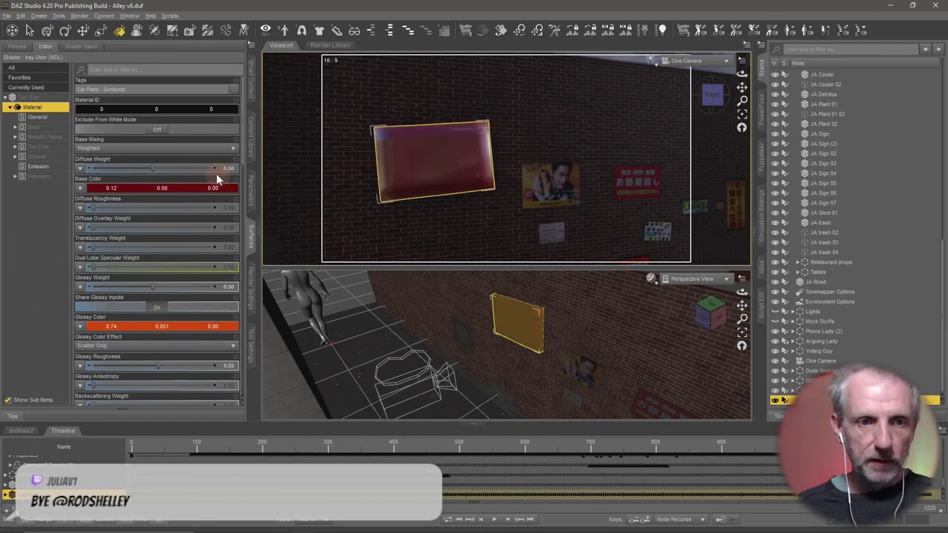
click(39, 128)
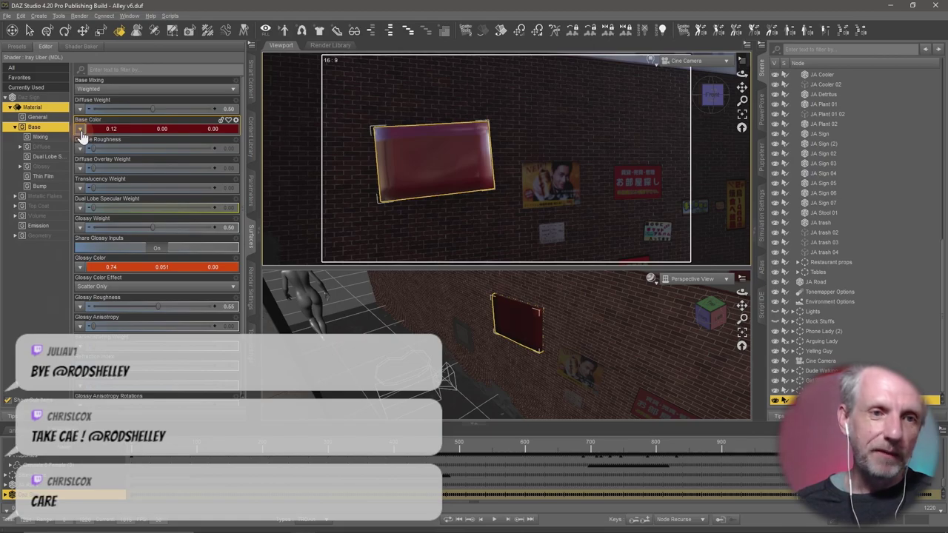
Find the Iray Uber Base shader among the Iray shader presets and apply it to the sign.
click(16, 47)
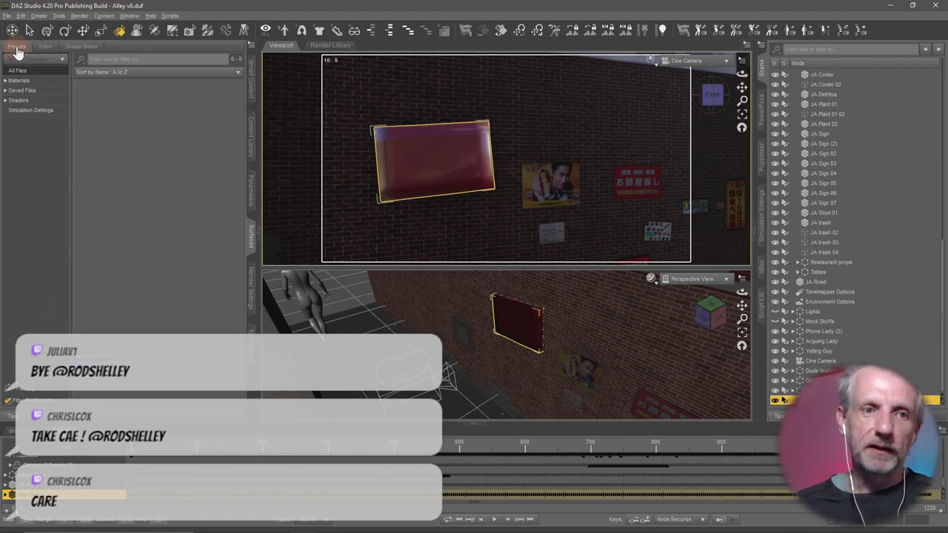
click(59, 101)
click(37, 139)
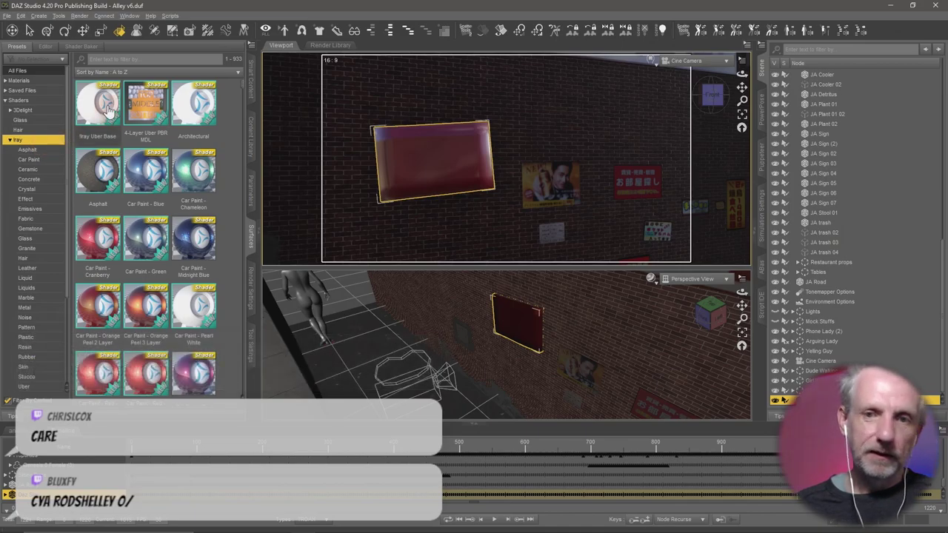
click(108, 110)
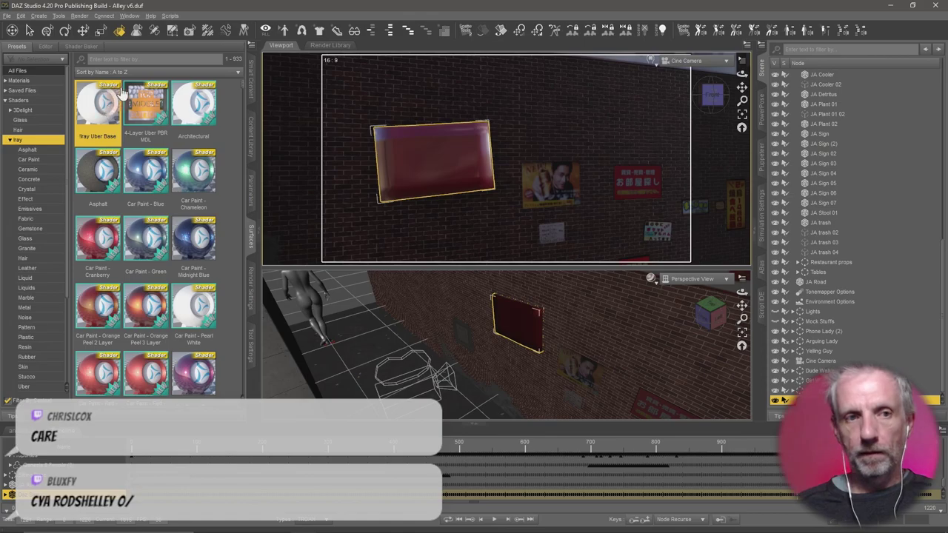
click(45, 46)
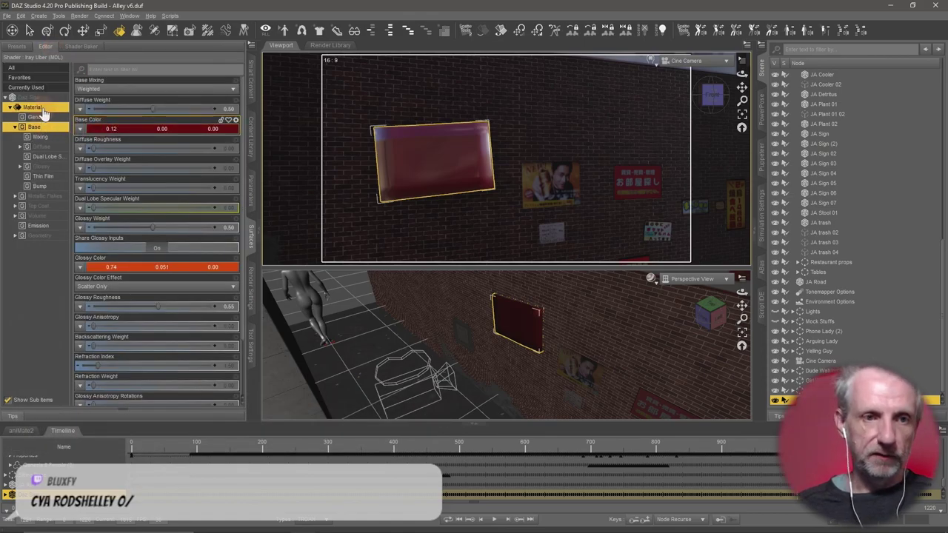
click(42, 109)
click(17, 47)
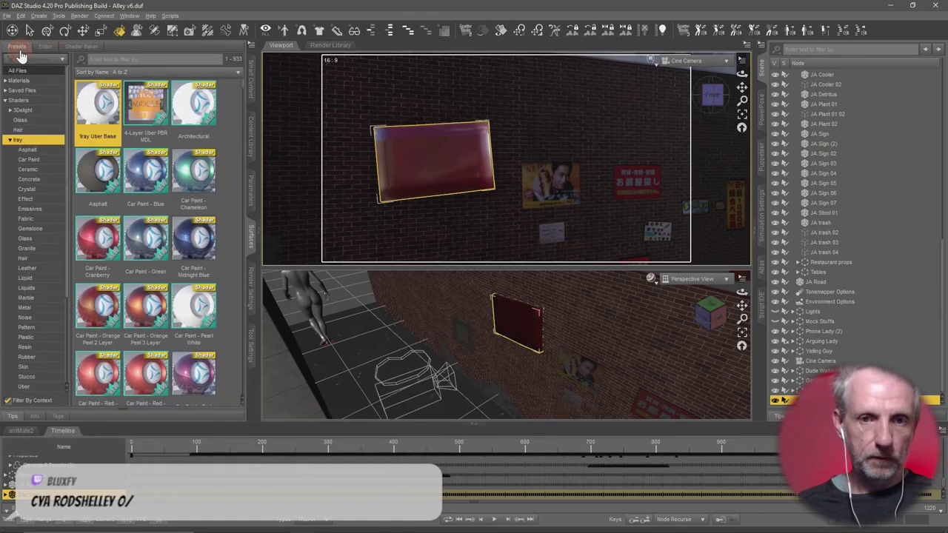
double_click(109, 106)
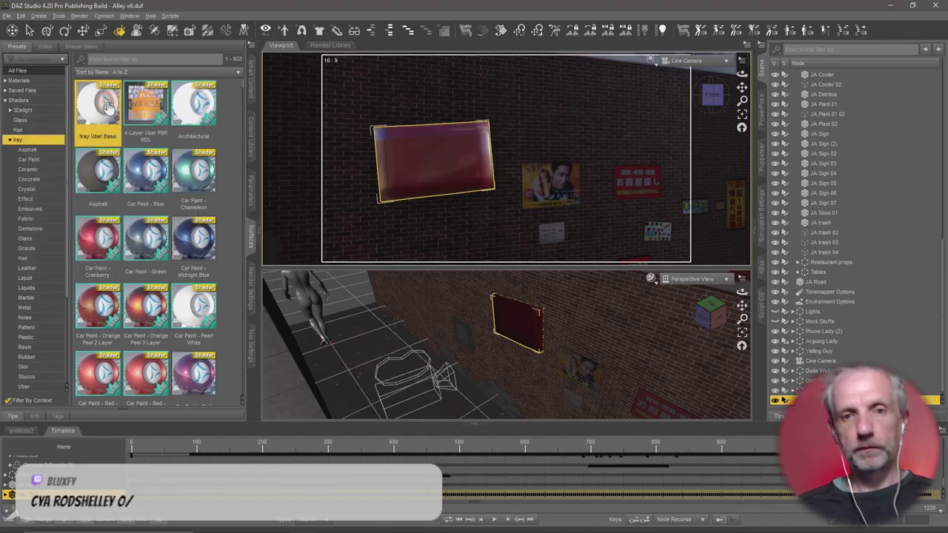
click(47, 49)
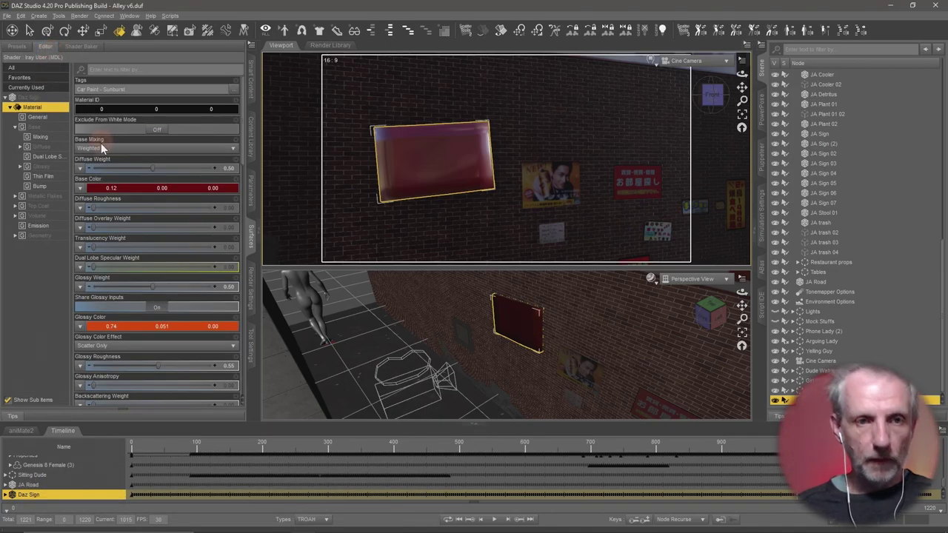
click(17, 49)
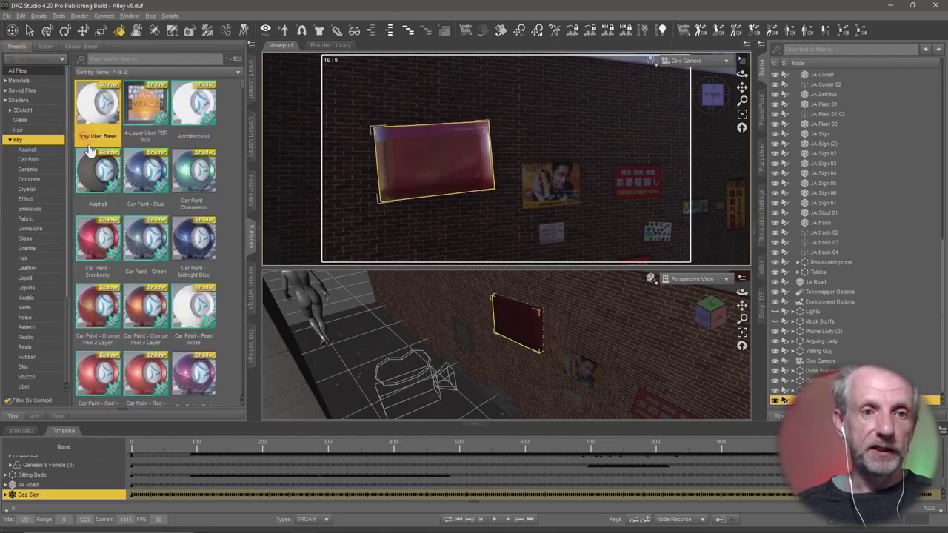
ctrl+double_click(95, 118)
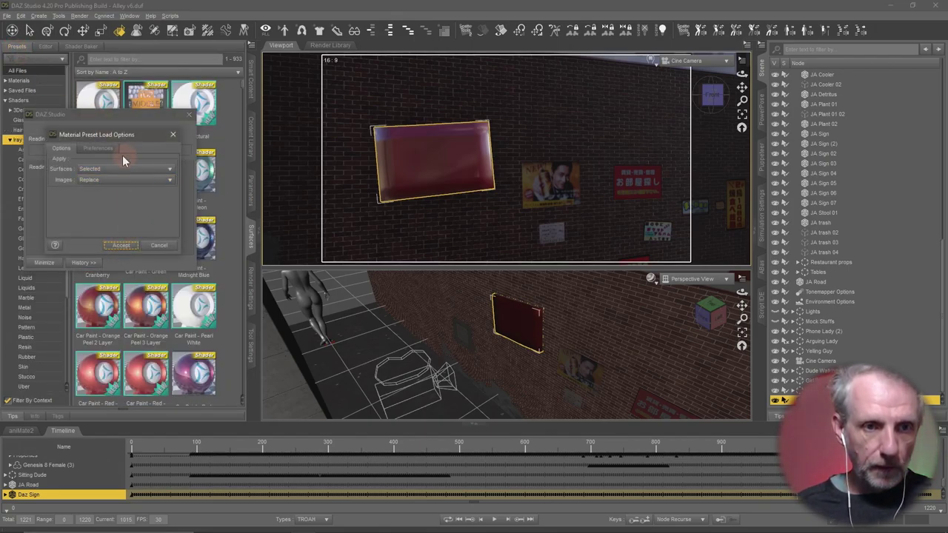
Accept the Material Preset Load Options and bring up the Base Color texture choices.
click(137, 183)
click(119, 181)
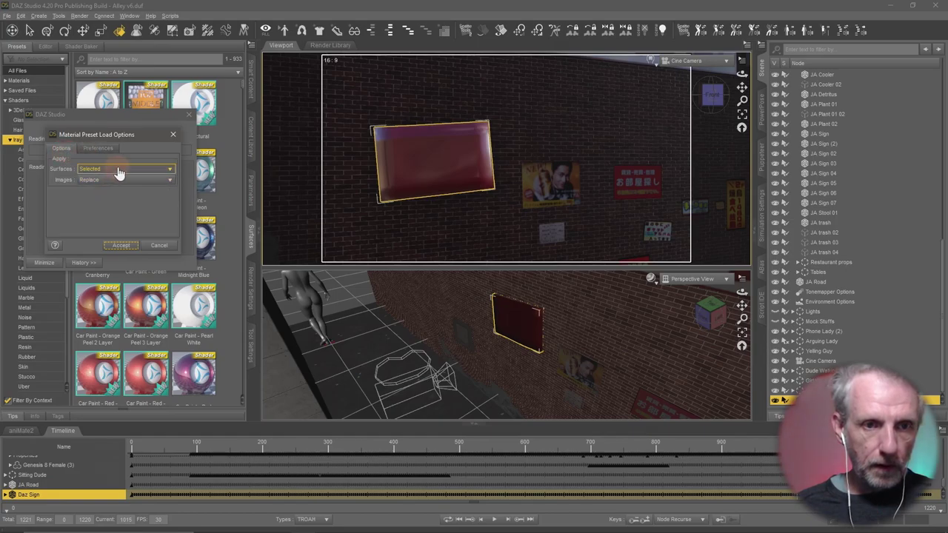
click(120, 245)
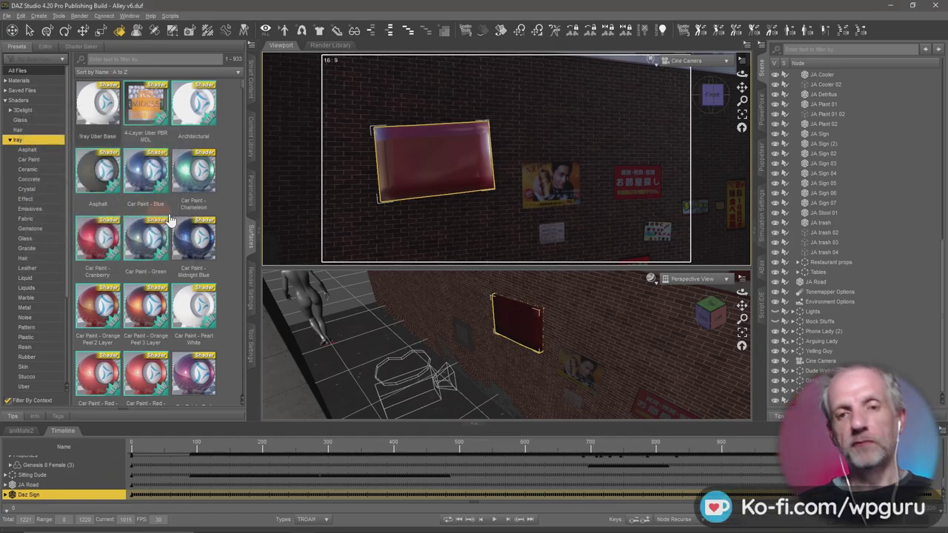
click(47, 48)
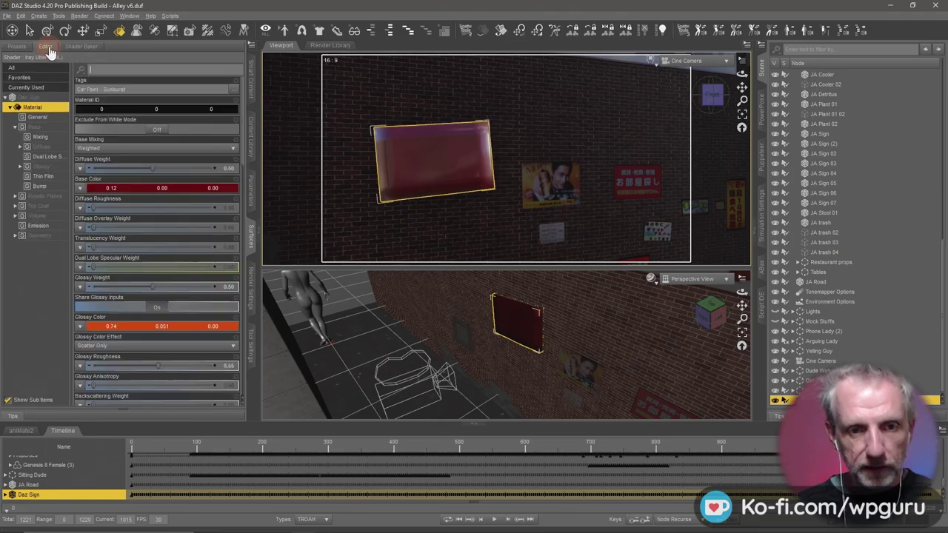
click(80, 188)
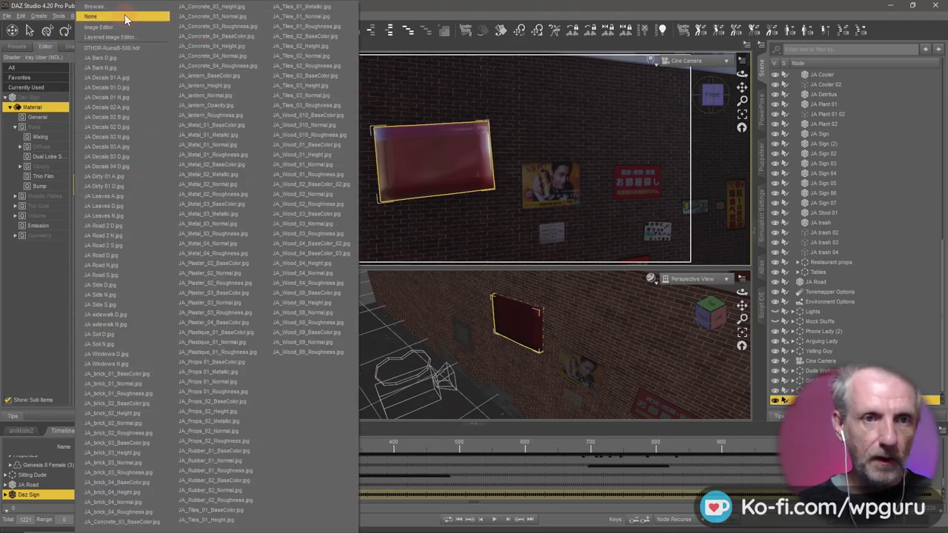
Browse to Desktop > Japanese Alley > PSDs and load Daz Sign.psd as the Base Color map.
click(96, 7)
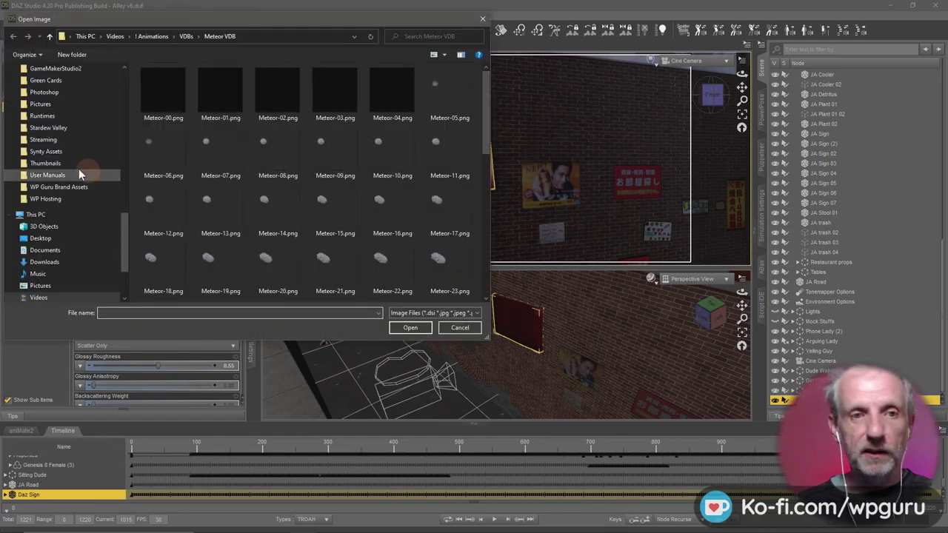
click(74, 238)
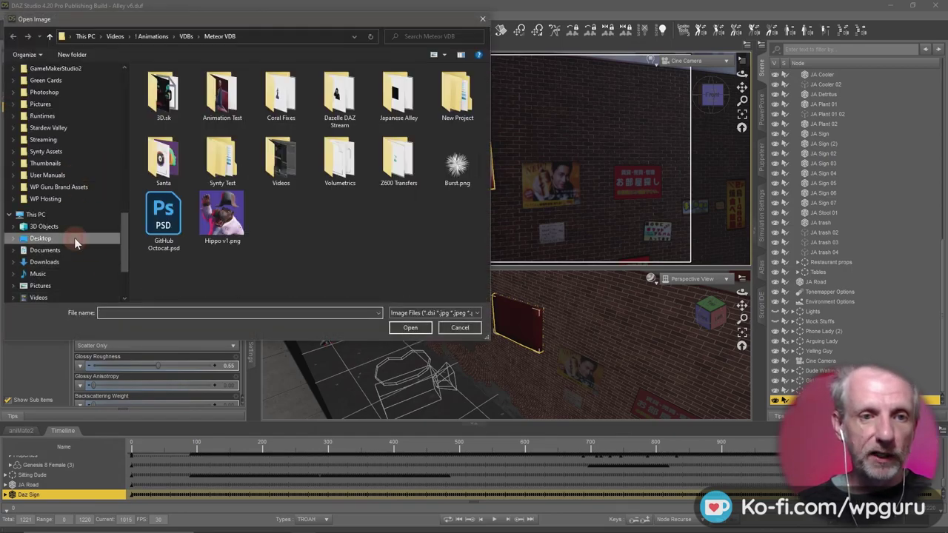
double_click(399, 100)
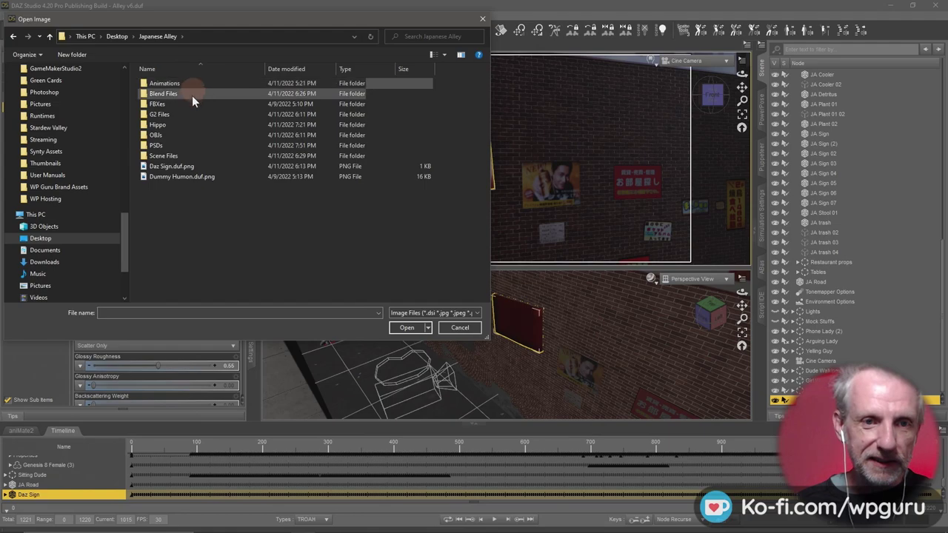
click(178, 143)
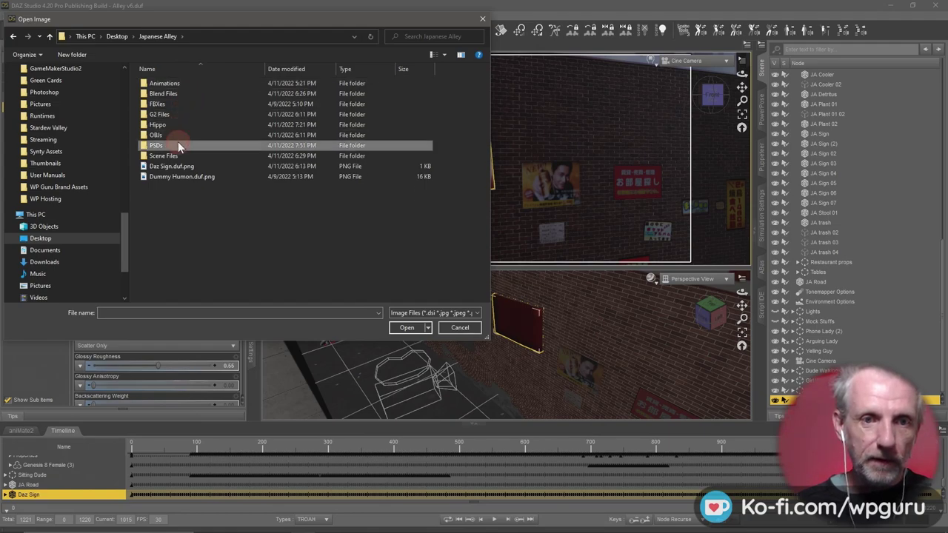
double_click(177, 145)
click(164, 104)
click(406, 328)
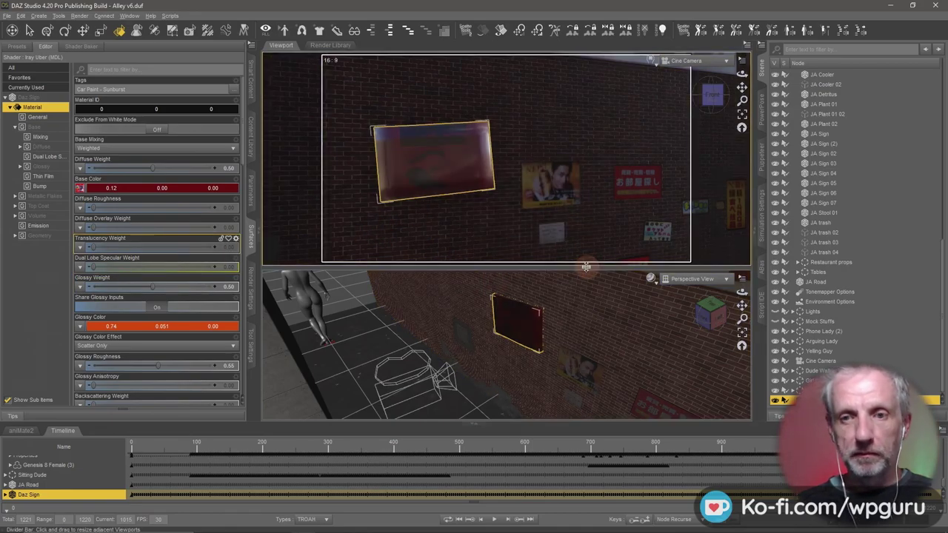
Enlarge the perspective view, pick the Universal tool, and zoom and orbit to face the sign squarely.
drag(585, 265, 585, 116)
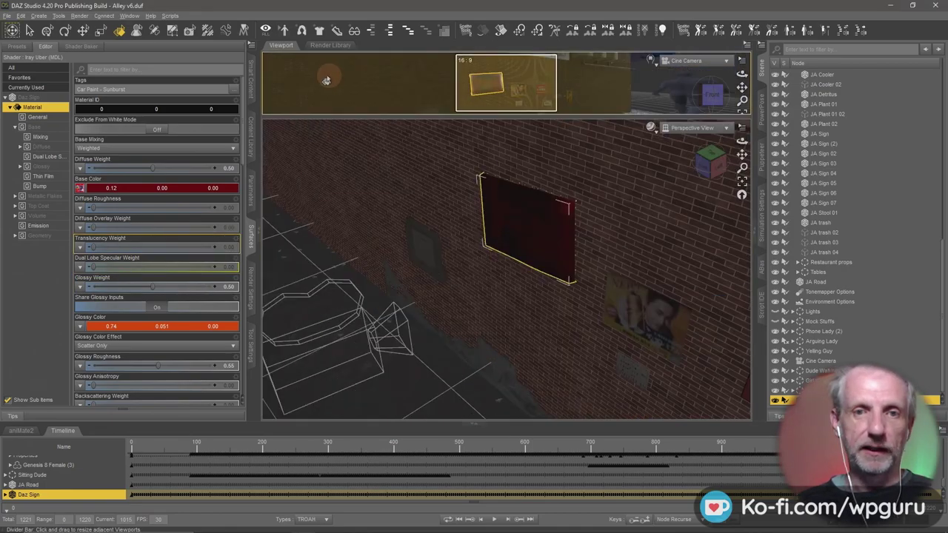
click(46, 30)
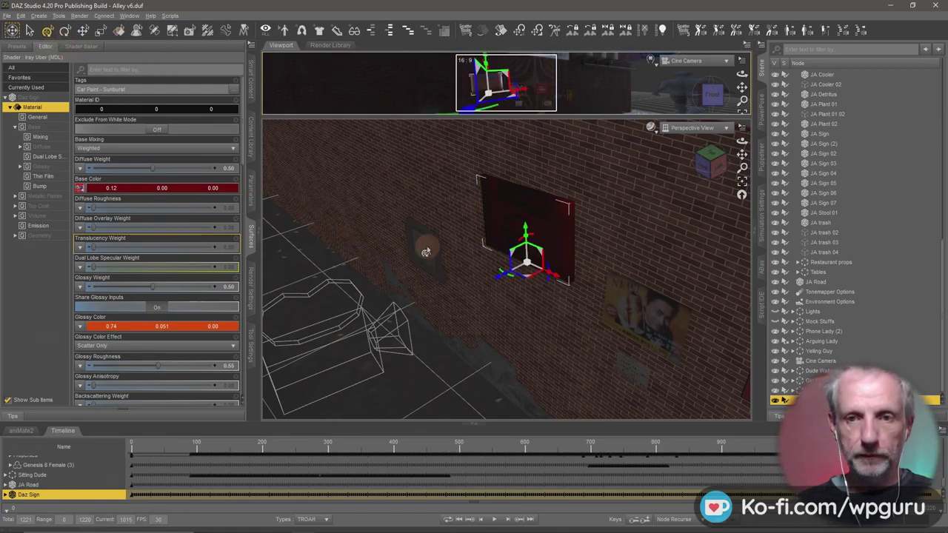
scroll(426, 252, up, 2)
scroll(425, 252, up, 2)
scroll(426, 252, up, 3)
scroll(427, 247, up, 2)
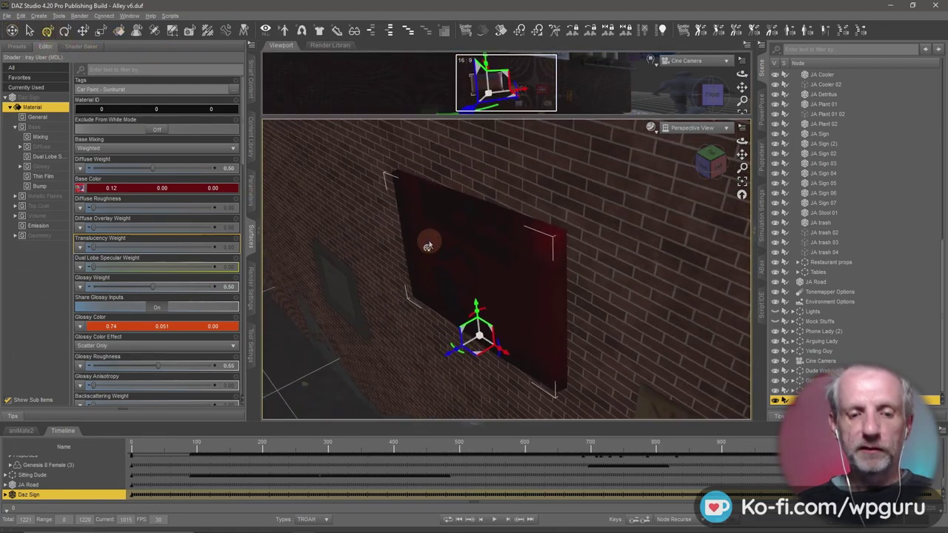
scroll(428, 247, up, 2)
scroll(427, 247, down, 2)
scroll(365, 249, down, 2)
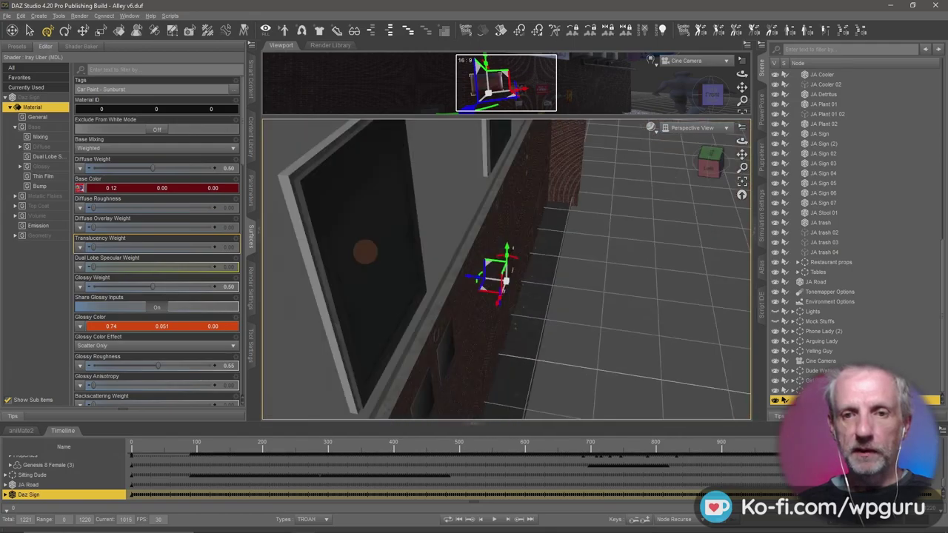
scroll(365, 249, down, 2)
scroll(367, 251, down, 2)
scroll(368, 251, up, 2)
scroll(364, 249, up, 2)
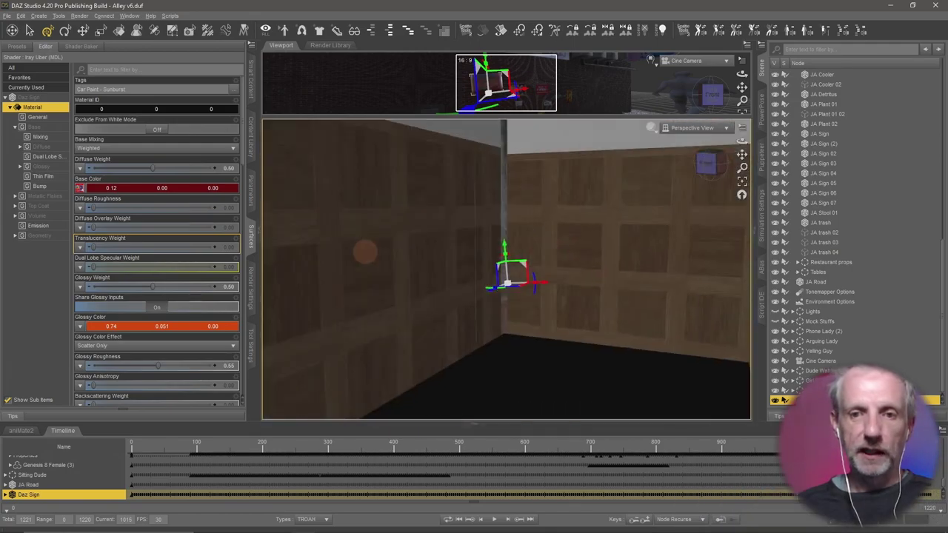
scroll(364, 249, up, 2)
scroll(378, 252, down, 3)
scroll(363, 257, up, 2)
scroll(363, 257, up, 2)
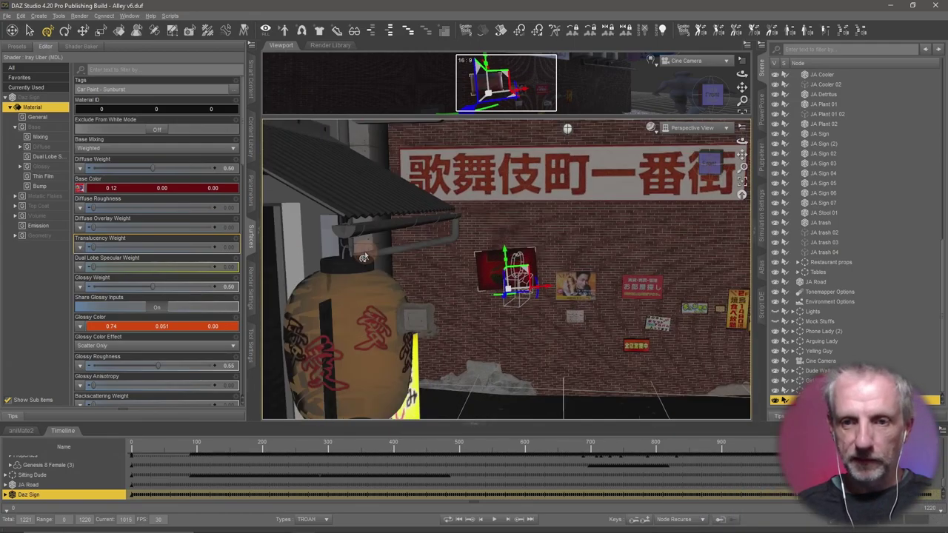
scroll(363, 257, up, 2)
scroll(363, 257, up, 2)
scroll(363, 257, up, 2)
scroll(363, 257, up, 2)
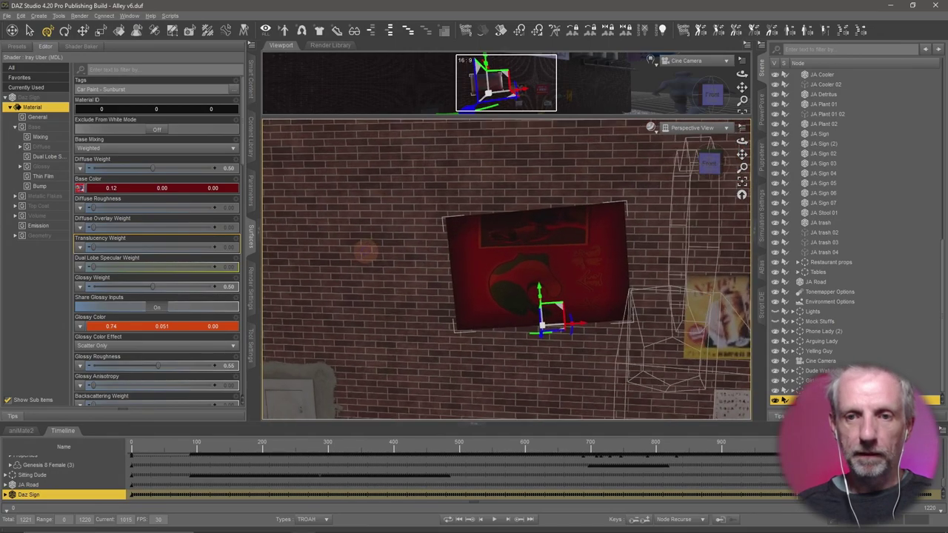
scroll(363, 257, up, 2)
scroll(363, 257, up, 2)
drag(363, 257, 314, 254)
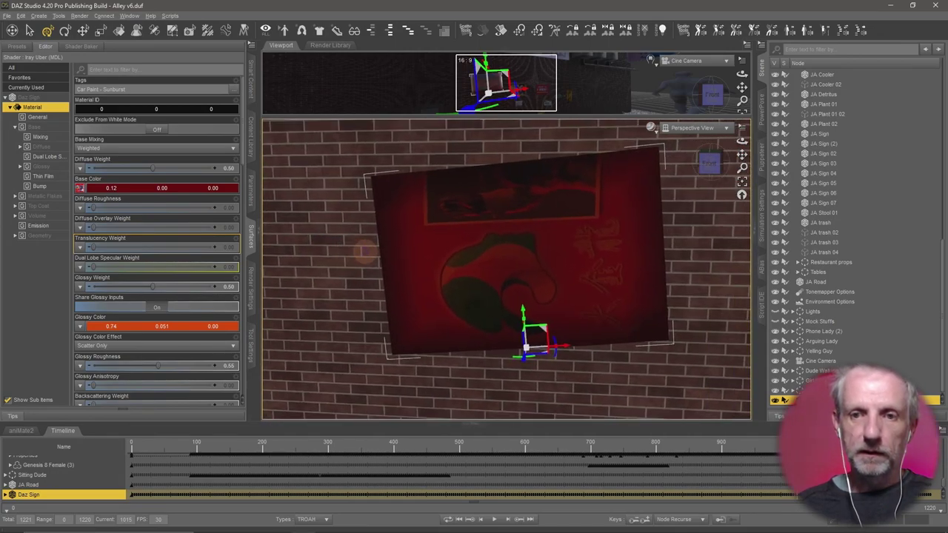
Set both the Base Color and Glossy Color of the sign surface to white (1.00).
click(125, 189)
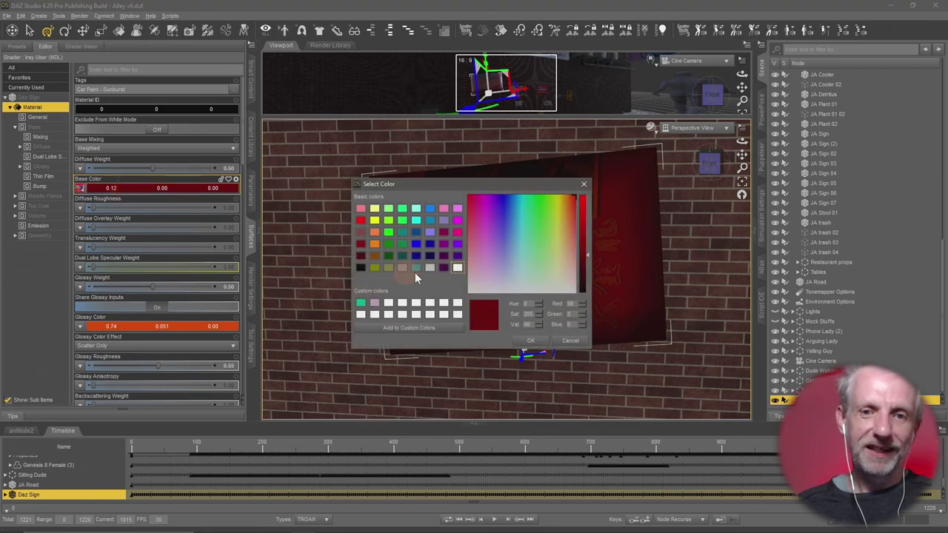
click(456, 269)
click(530, 340)
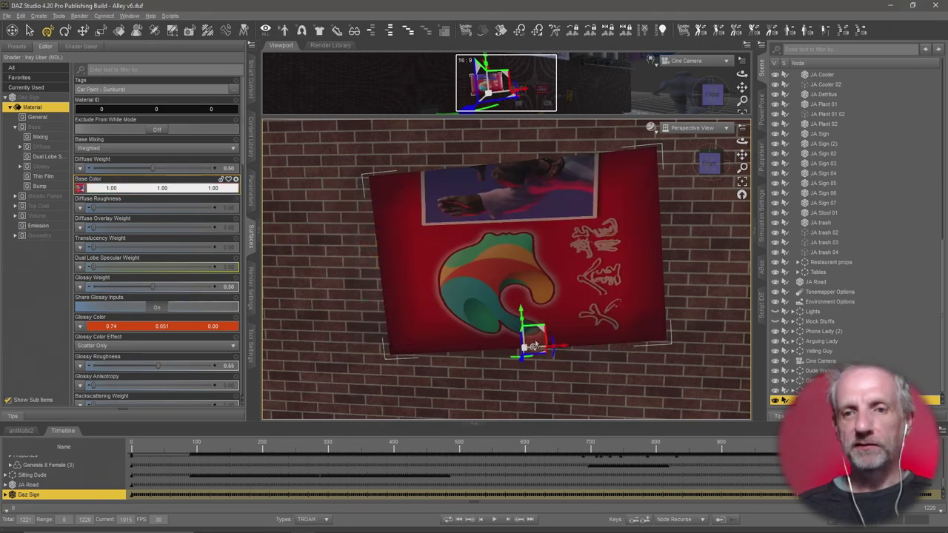
mouse_move(153, 321)
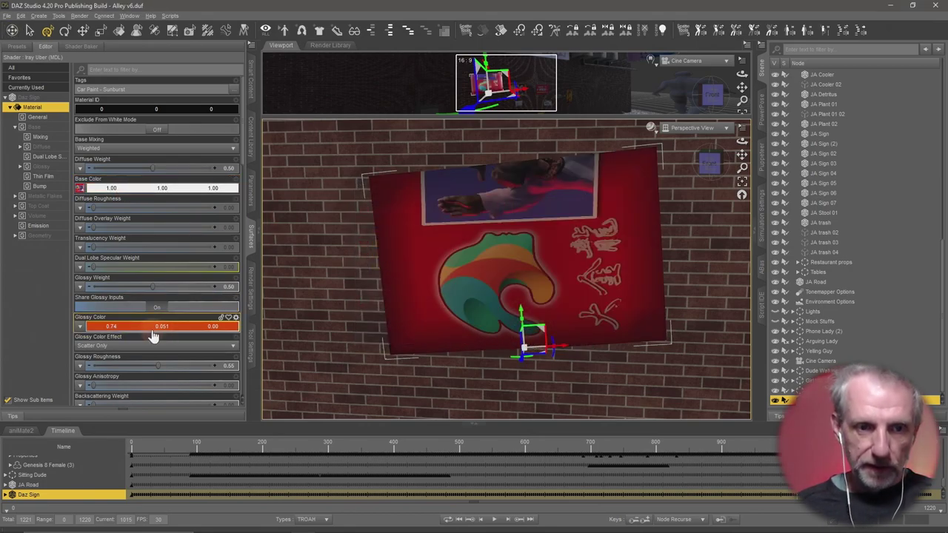
click(138, 329)
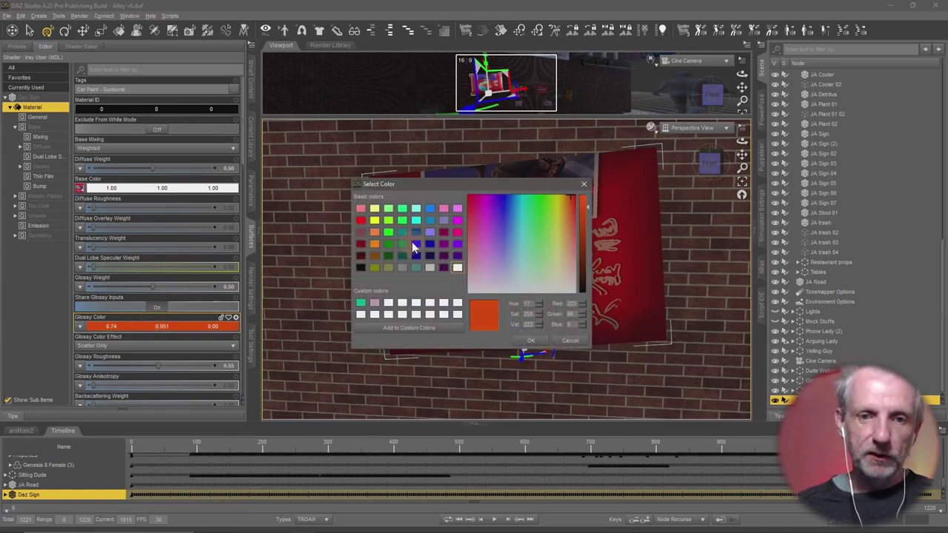
click(457, 269)
click(538, 344)
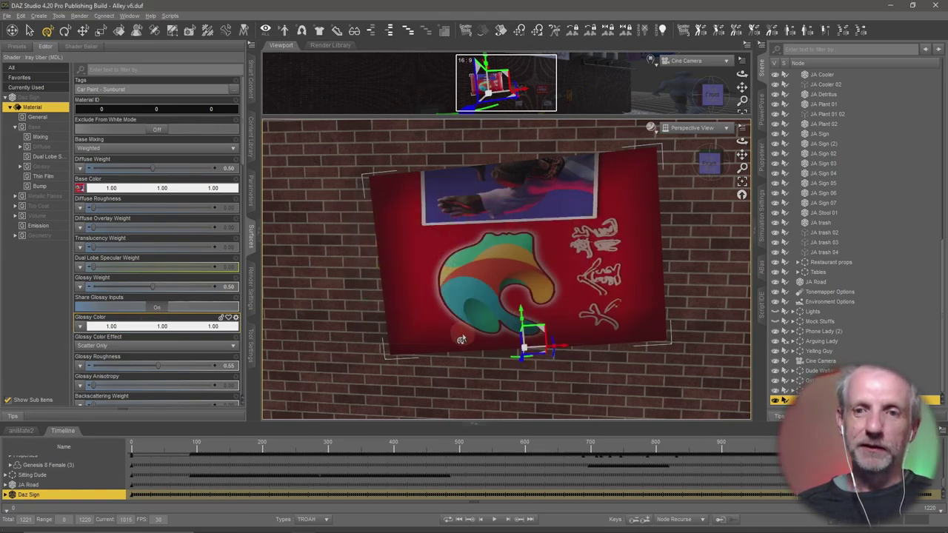
click(44, 236)
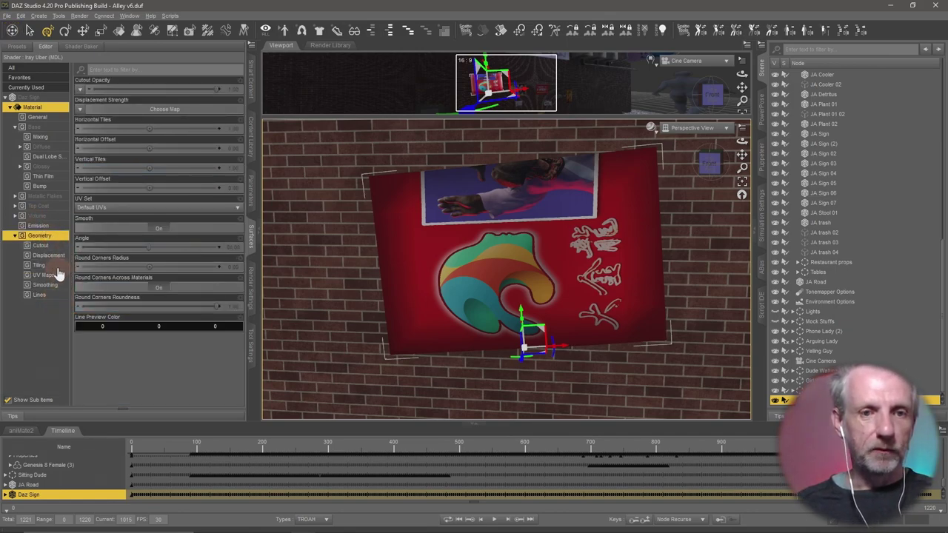
Look through the Tiling and Smoothing settings and raise the smoothing angle to about 100.
click(41, 265)
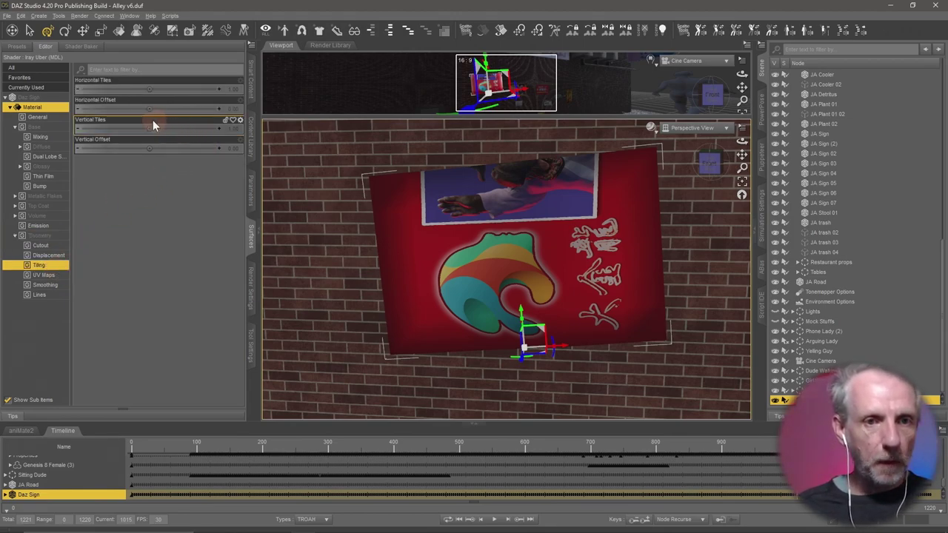
mouse_move(149, 104)
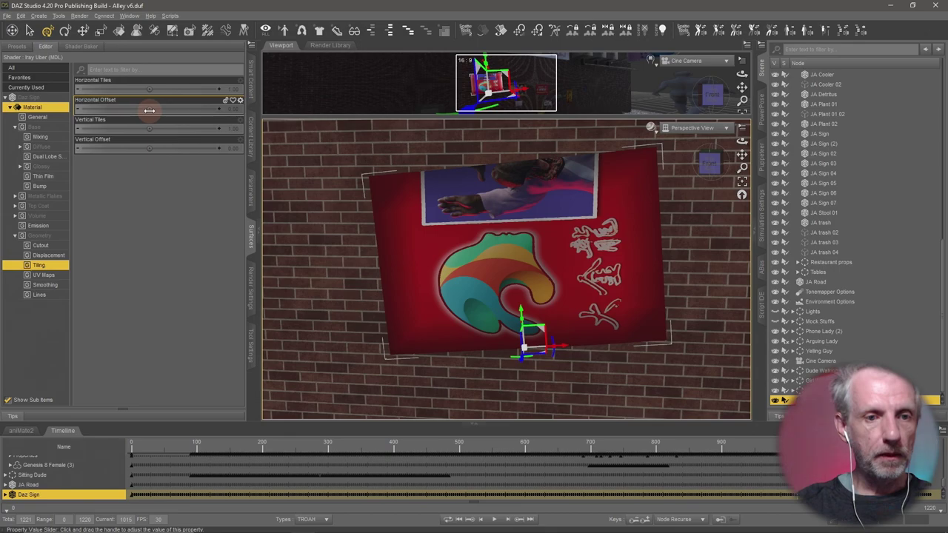
click(41, 295)
click(46, 286)
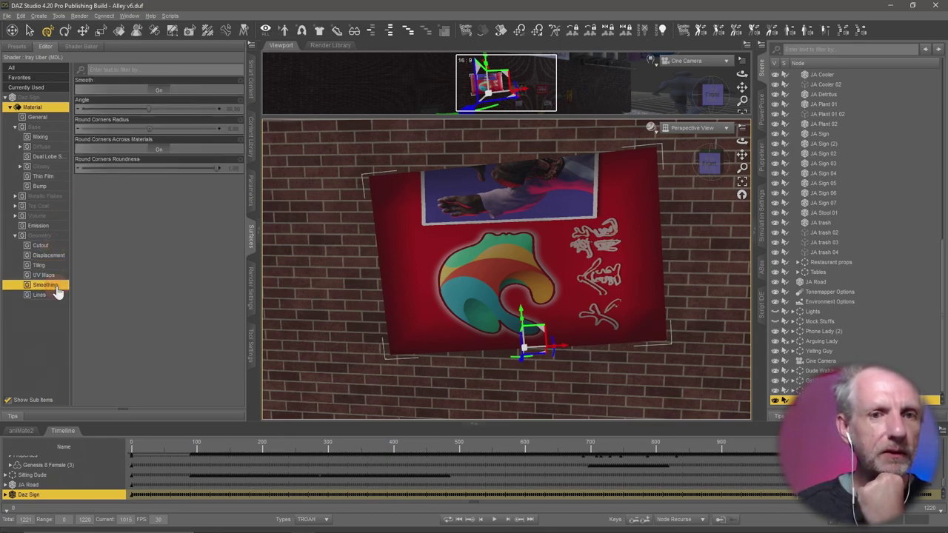
click(98, 231)
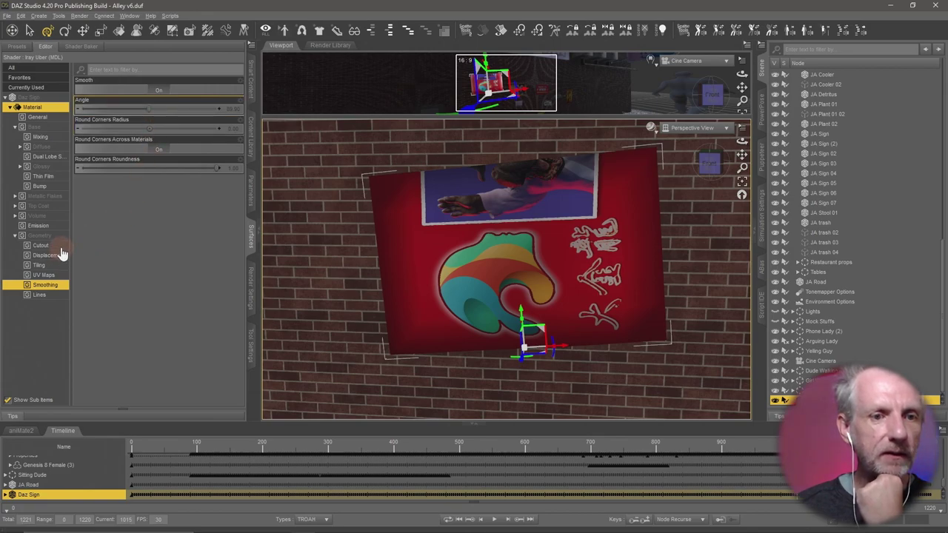
click(41, 235)
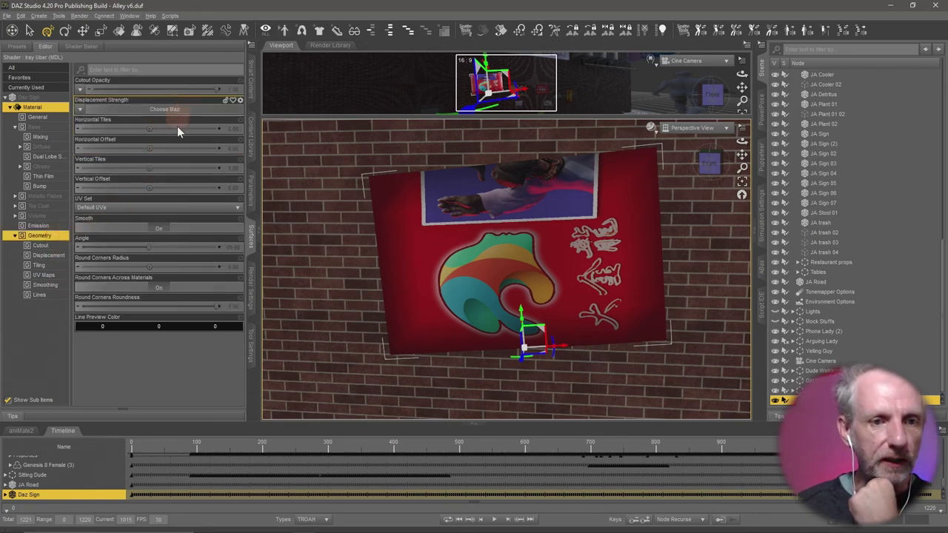
mouse_move(167, 251)
mouse_down()
mouse_move(212, 248)
mouse_move(119, 247)
mouse_move(194, 258)
mouse_up()
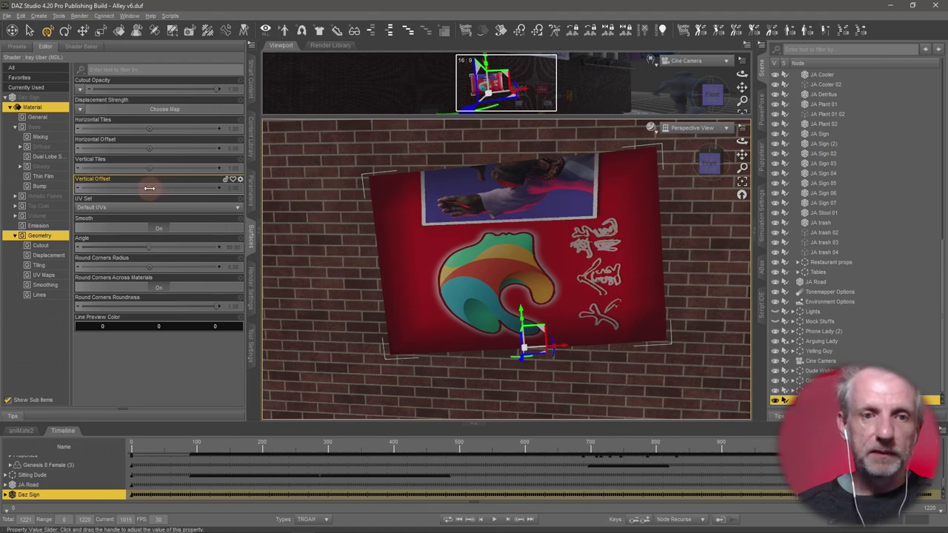
Nudge the texture's vertical and horizontal offsets on the sign, then switch over to Blender.
mouse_move(148, 189)
mouse_down()
mouse_move(172, 189)
mouse_move(159, 186)
mouse_up()
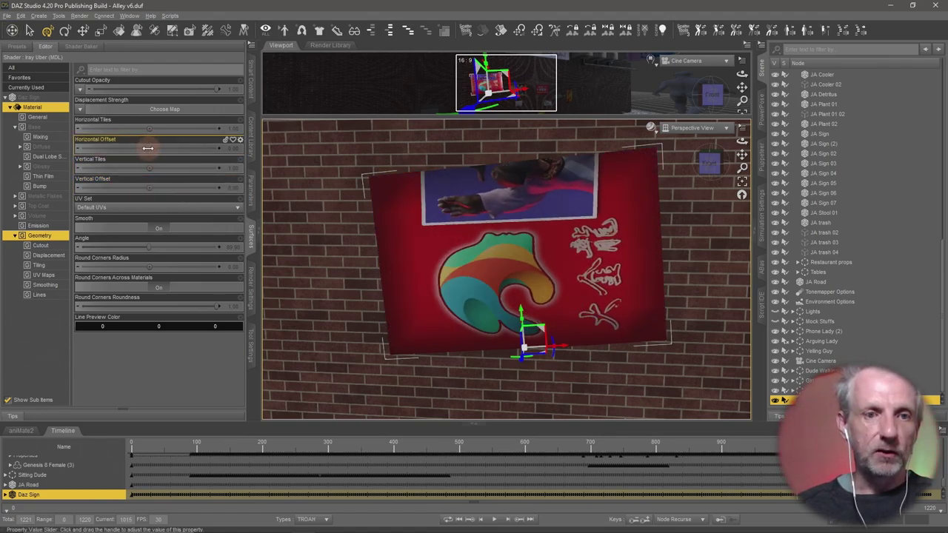
drag(148, 148, 169, 150)
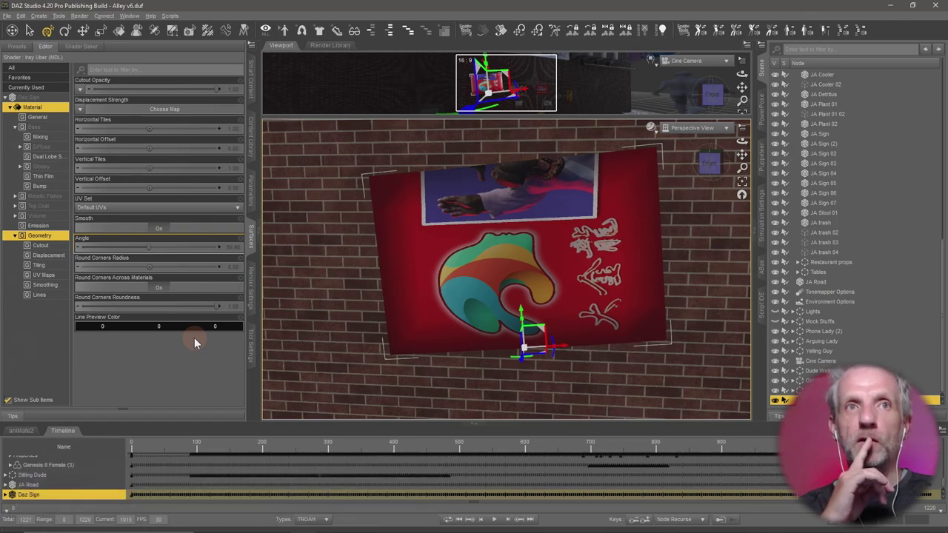
key(alt+Tab)
key(alt+Tab)
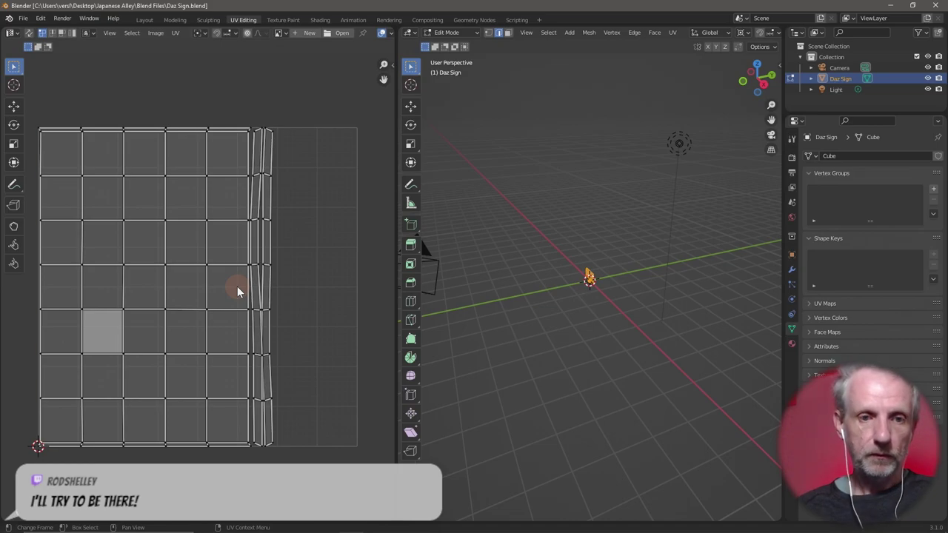
Select all the sign's UVs, rotate them 90°, pack the islands, then rotate 90° again.
key(a)
text(r)
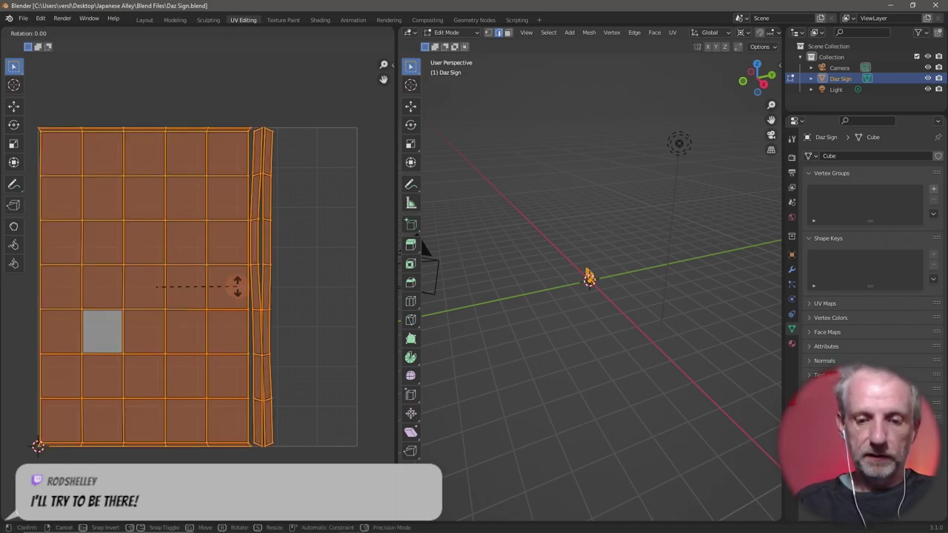
text(90)
key(Return)
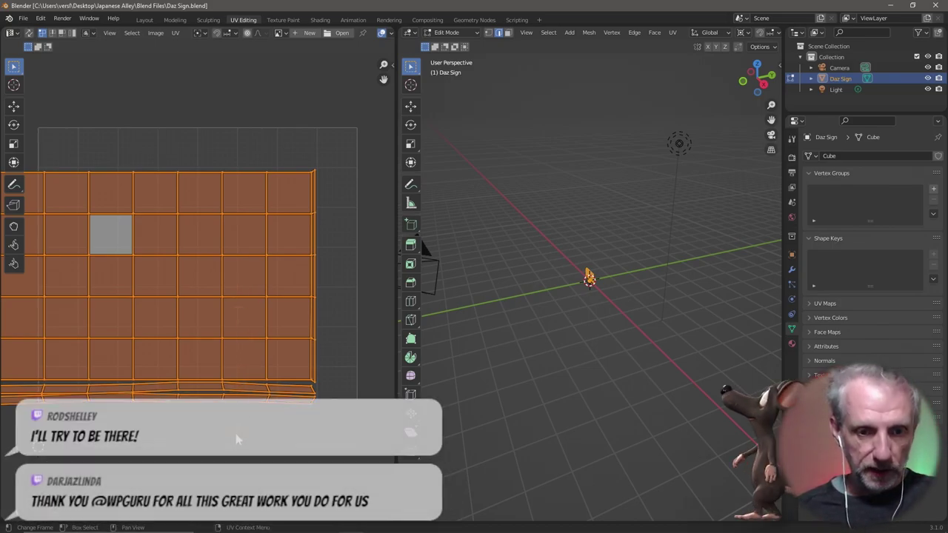
click(172, 33)
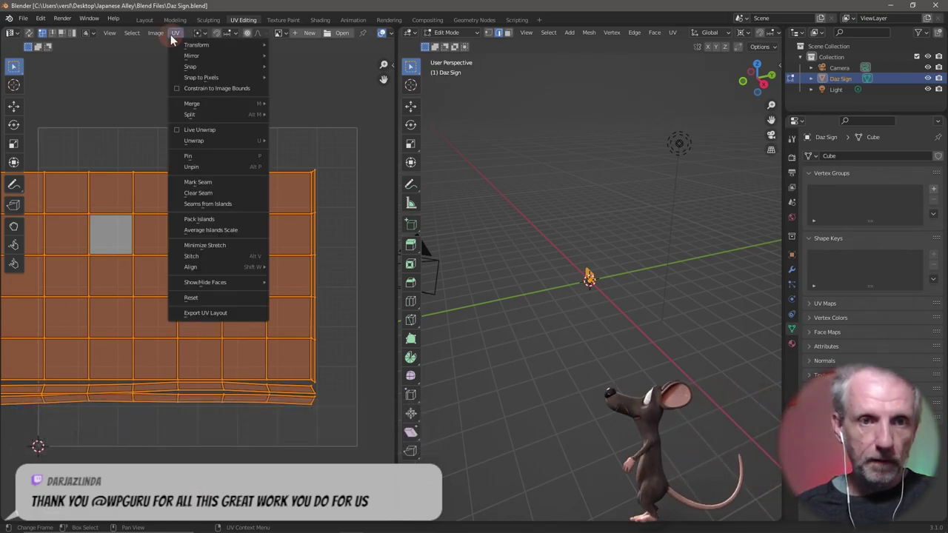
click(249, 220)
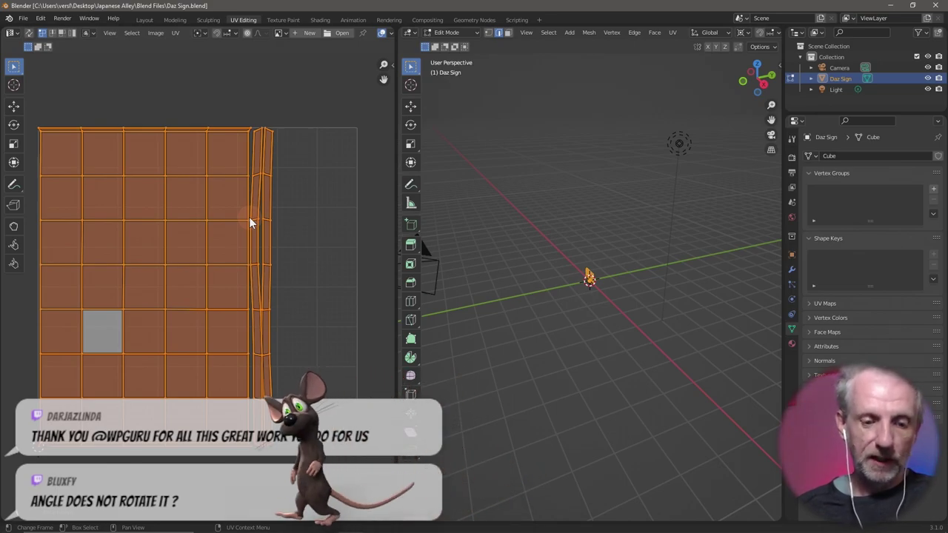
text(r90)
key(Return)
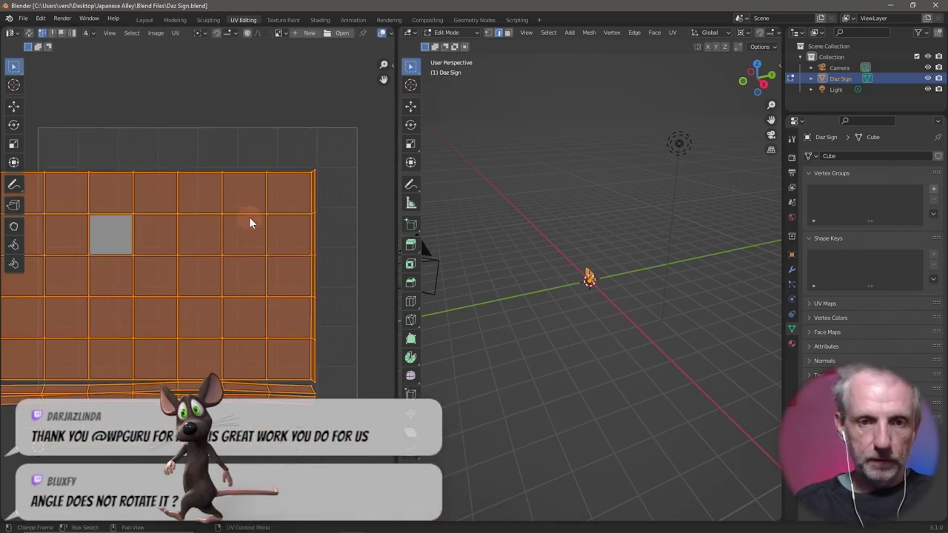
Slide the UV islands right and scale them to about 0.97 to fit the square.
key(g)
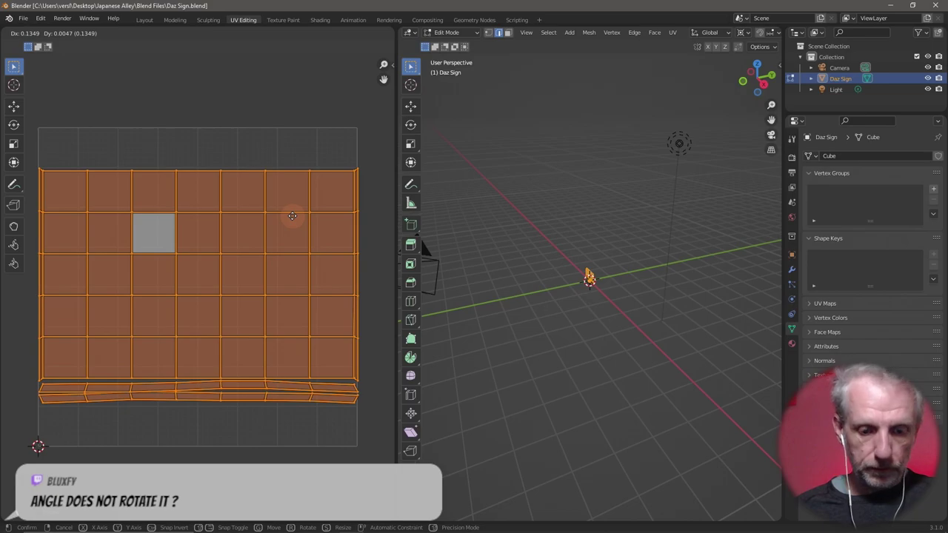
click(291, 216)
key(s)
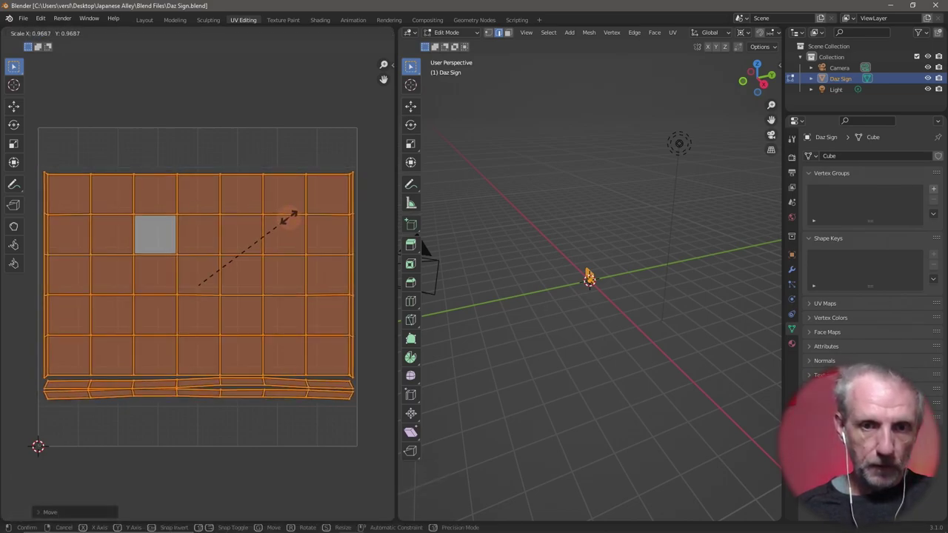
click(289, 217)
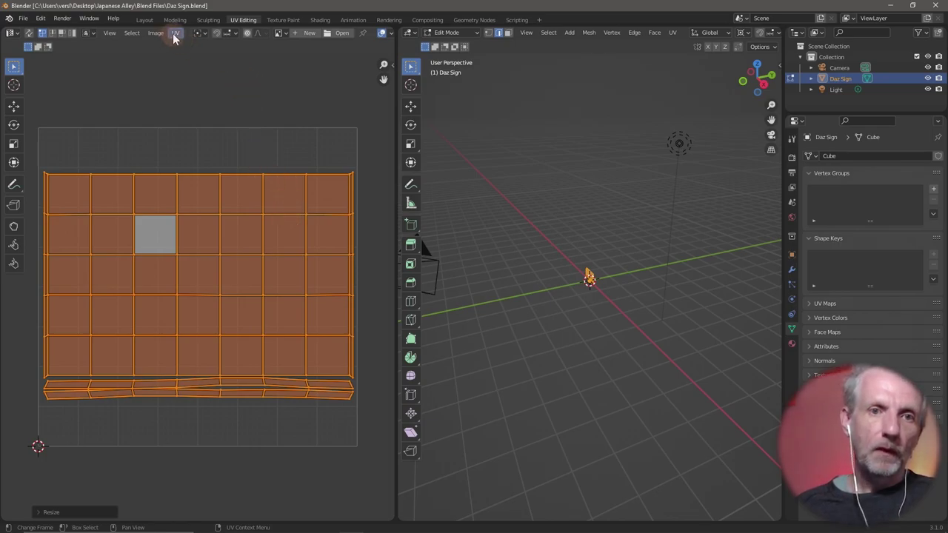
Place the 2D cursor at X 0.5, Y 0.5 via the sidebar View tab, then hide the sidebar.
click(175, 33)
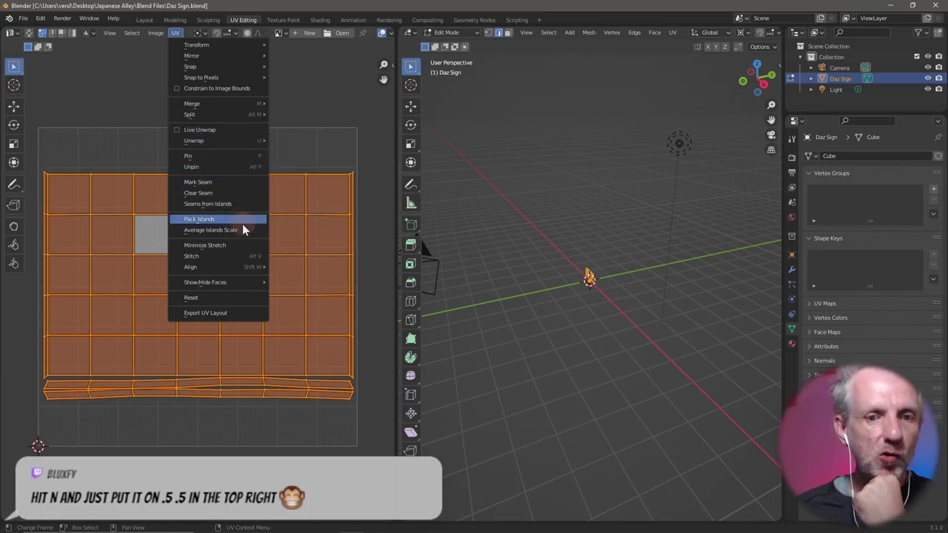
mouse_move(215, 283)
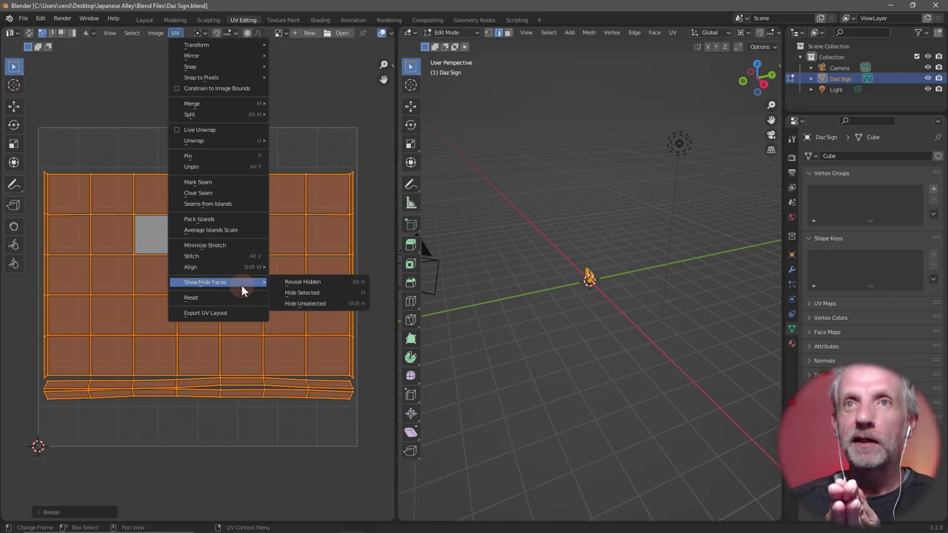
key(Escape)
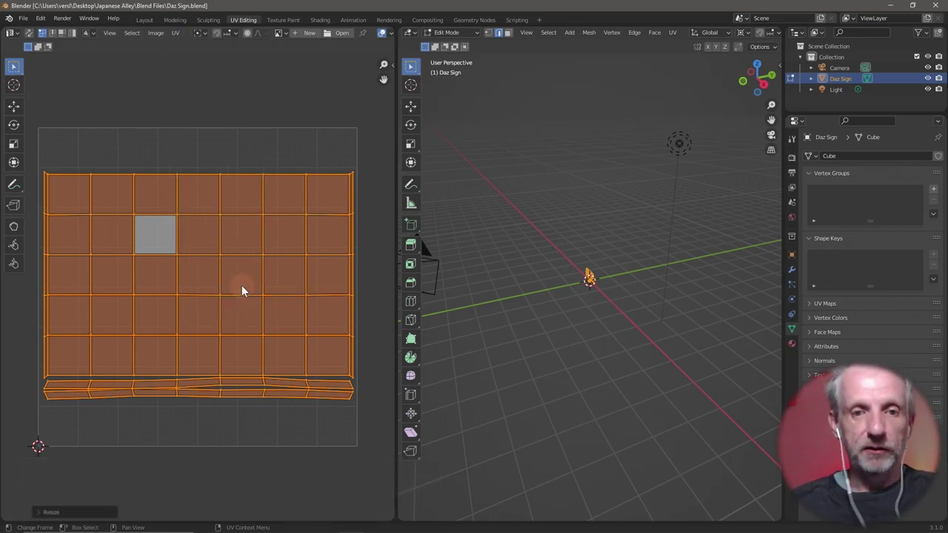
key(n)
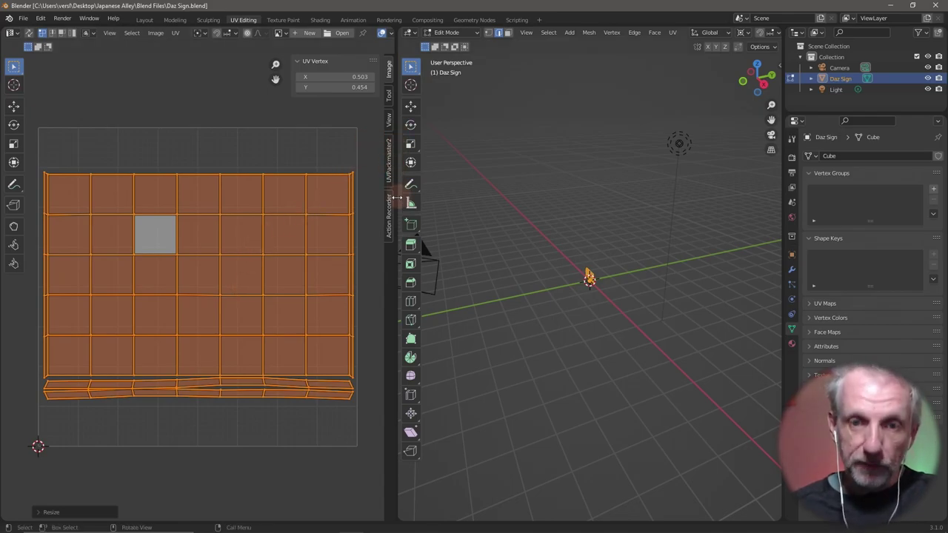
click(390, 97)
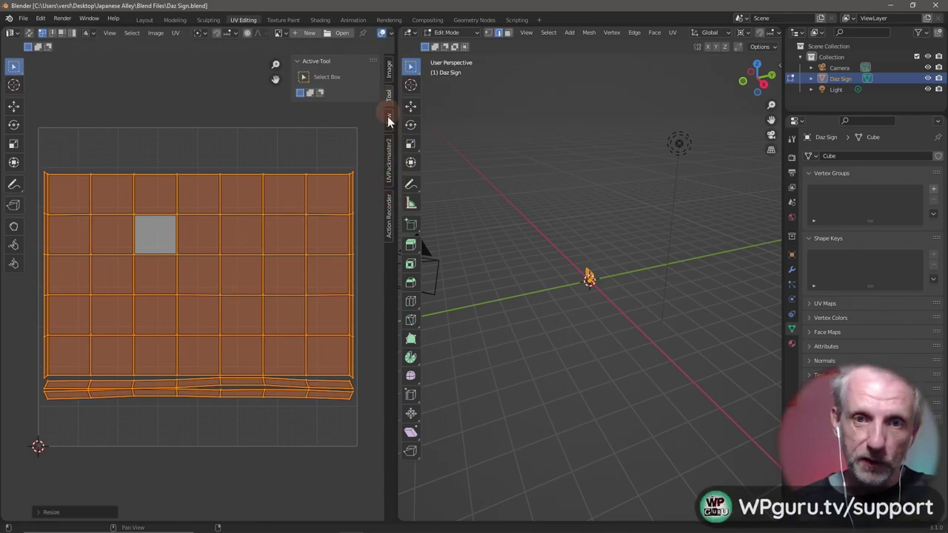
click(391, 122)
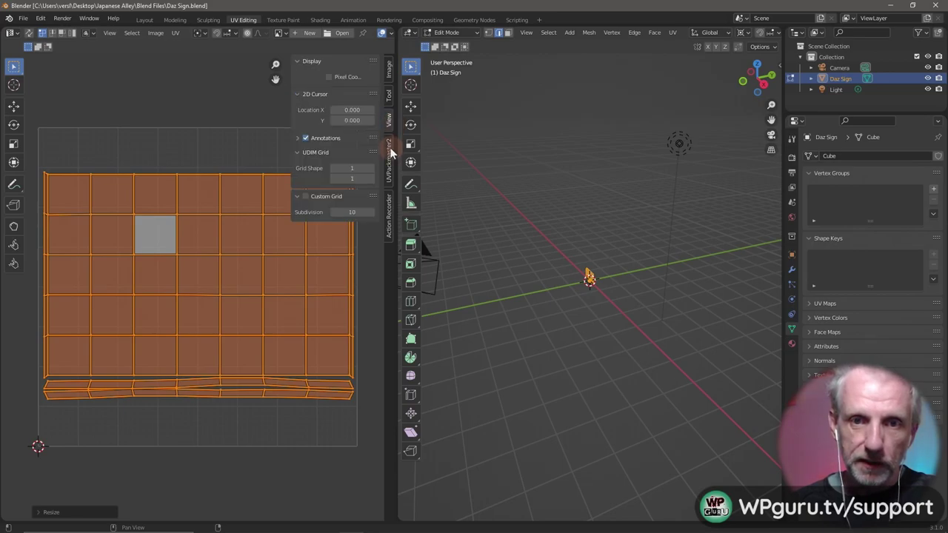
click(363, 108)
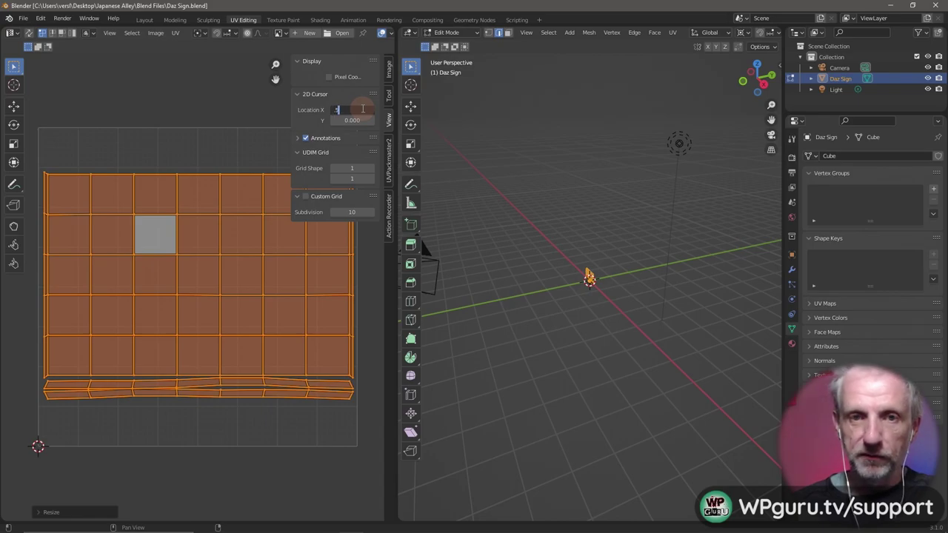
key(Tab)
text(0.500)
key(Return)
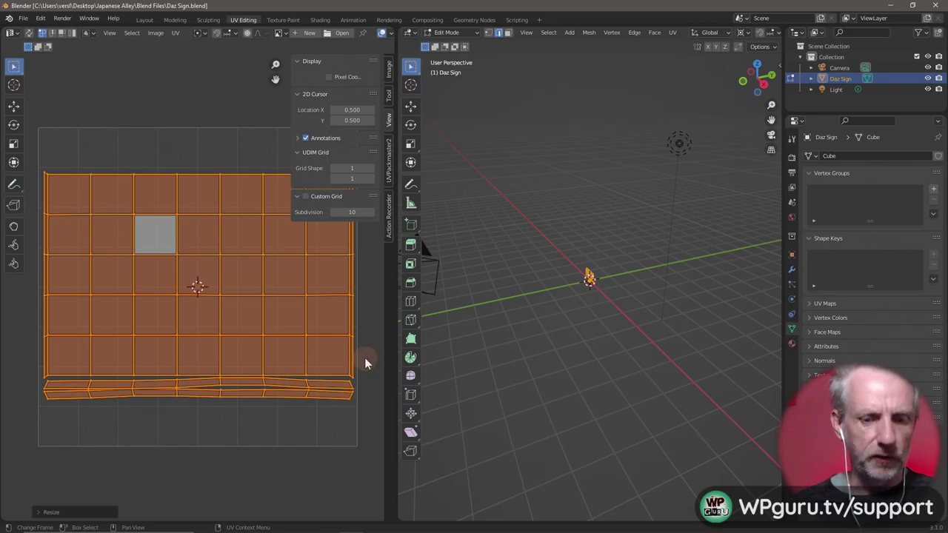
key(n)
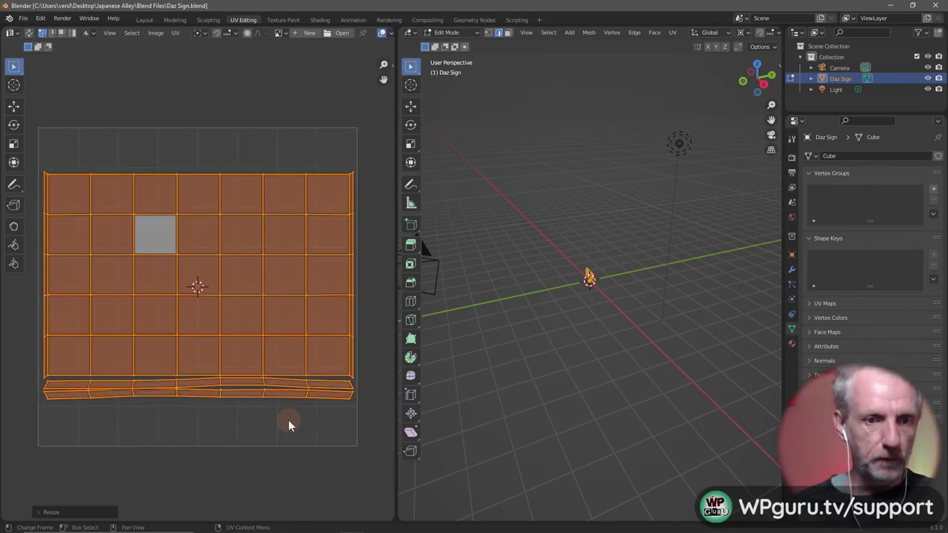
Pack the sign's UV islands again and rotate them 90° with R 90.
click(175, 33)
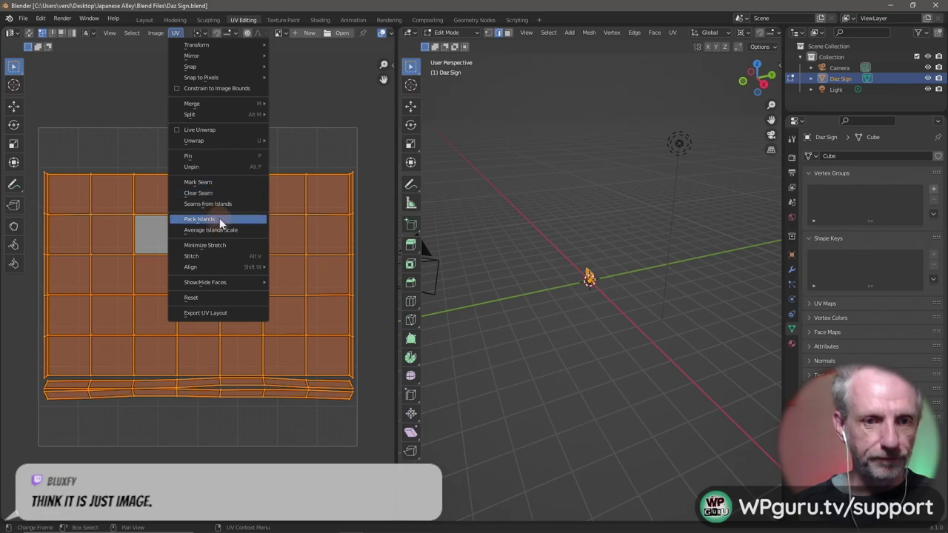
click(219, 217)
click(174, 34)
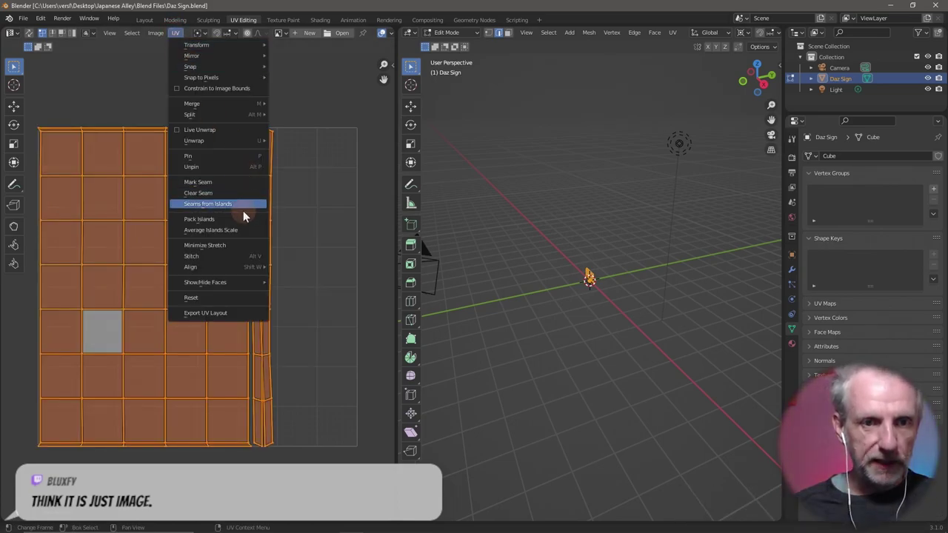
click(267, 167)
key(r)
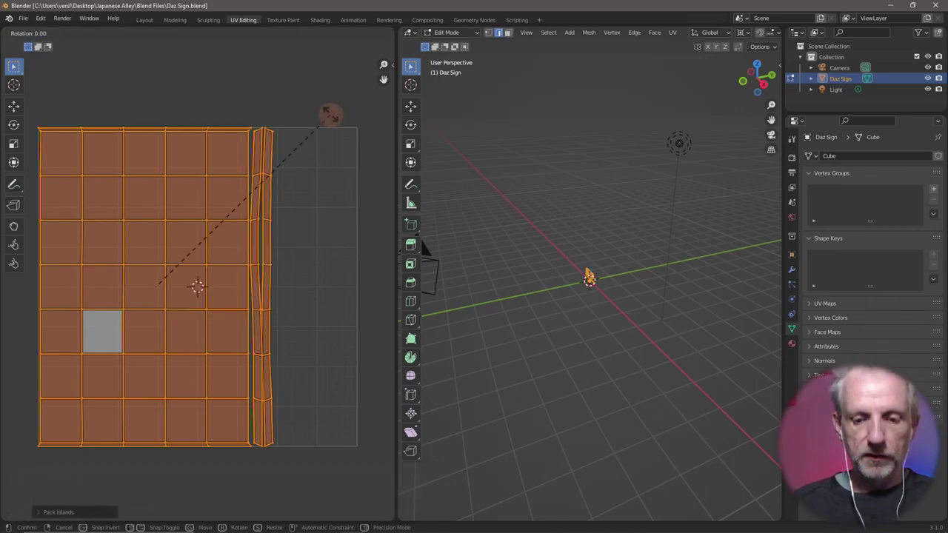
text(90)
key(Return)
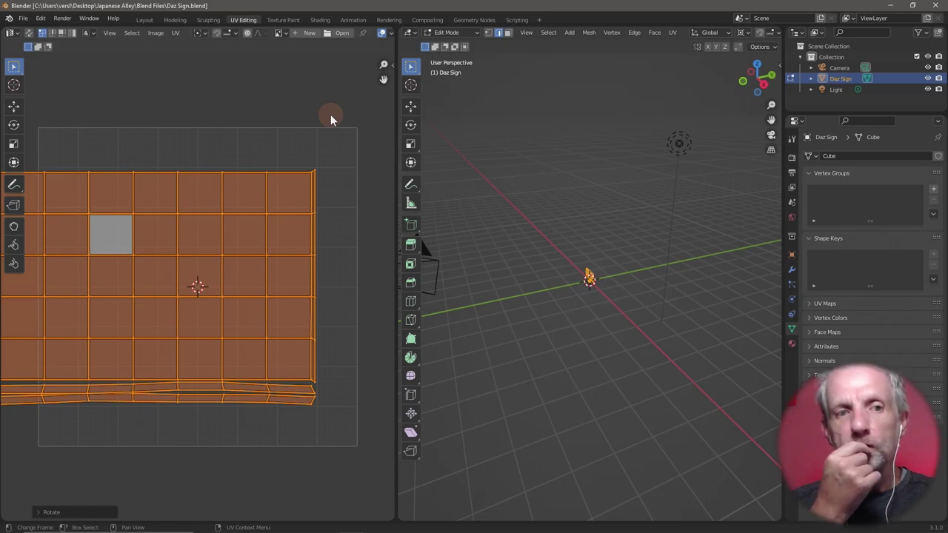
Reset the 2D cursor location to 0, 0 in the sidebar.
key(n)
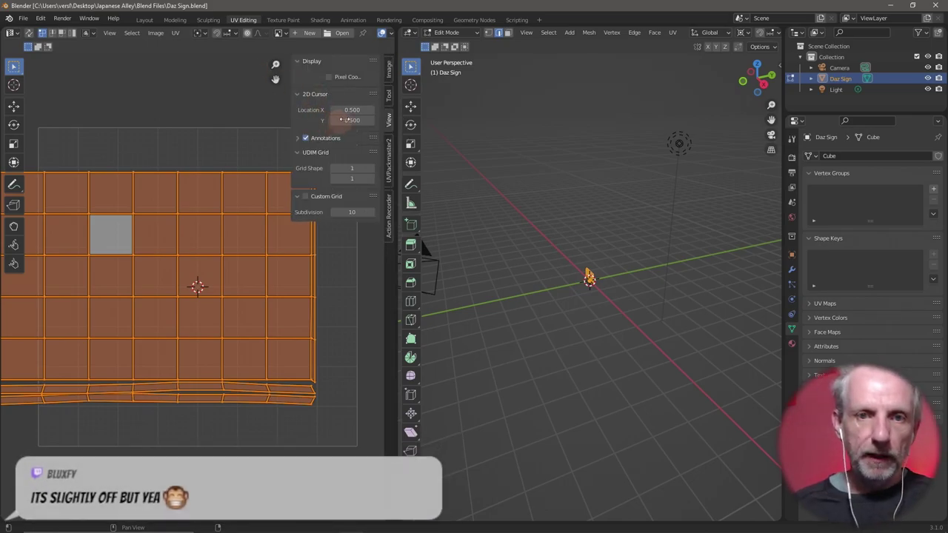
click(355, 110)
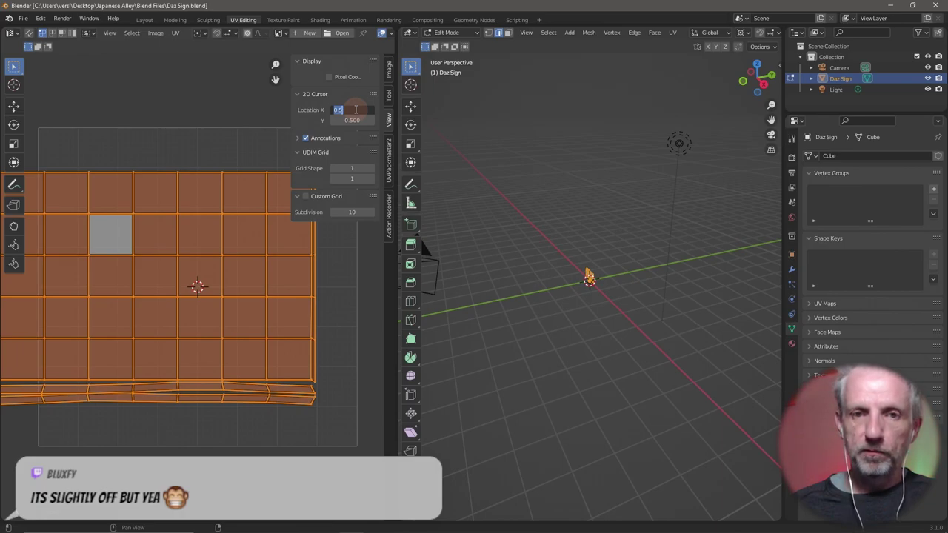
text(0)
key(Return)
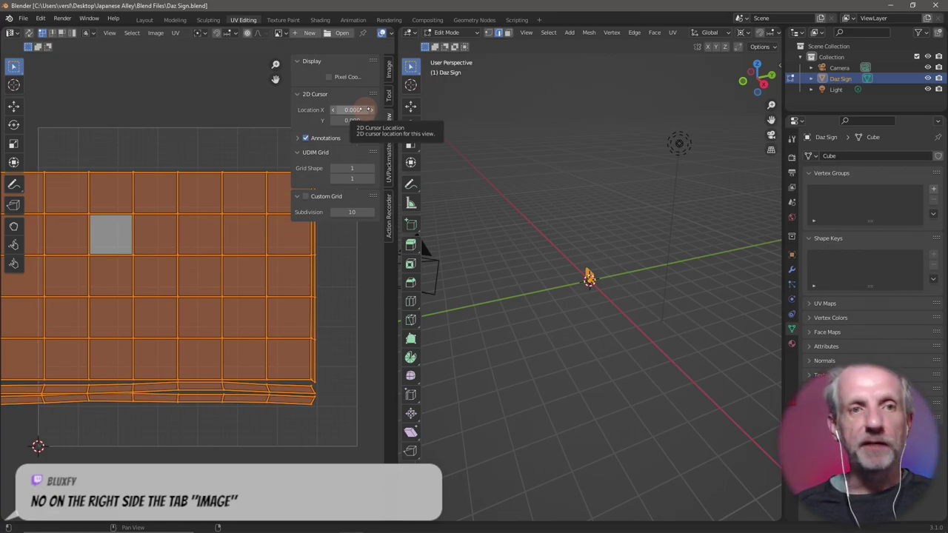
Move the UV islands right into the square and shrink them to about 0.95.
click(390, 74)
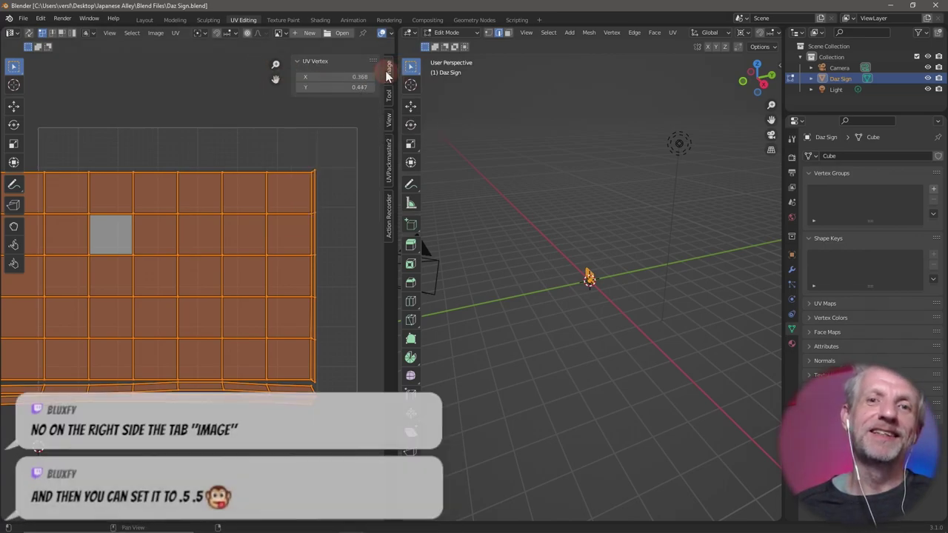
click(154, 34)
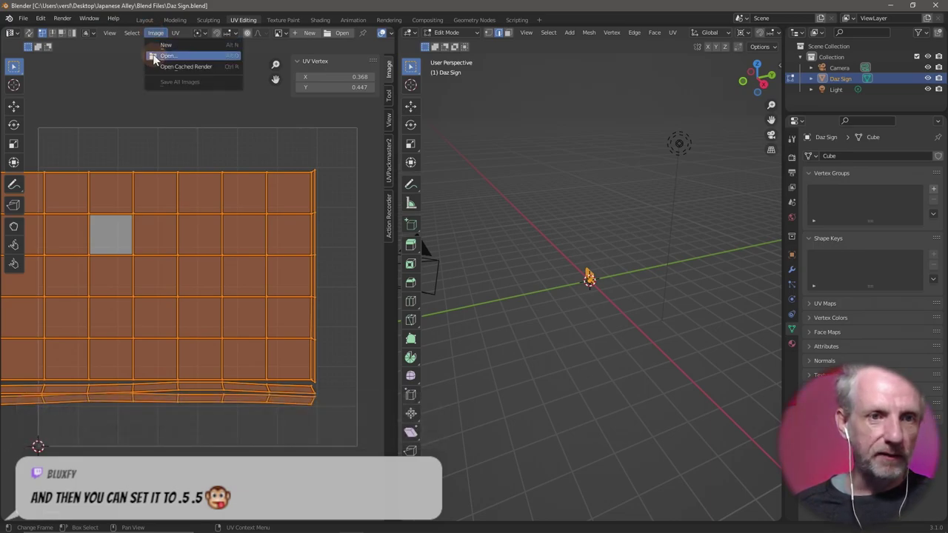
click(123, 57)
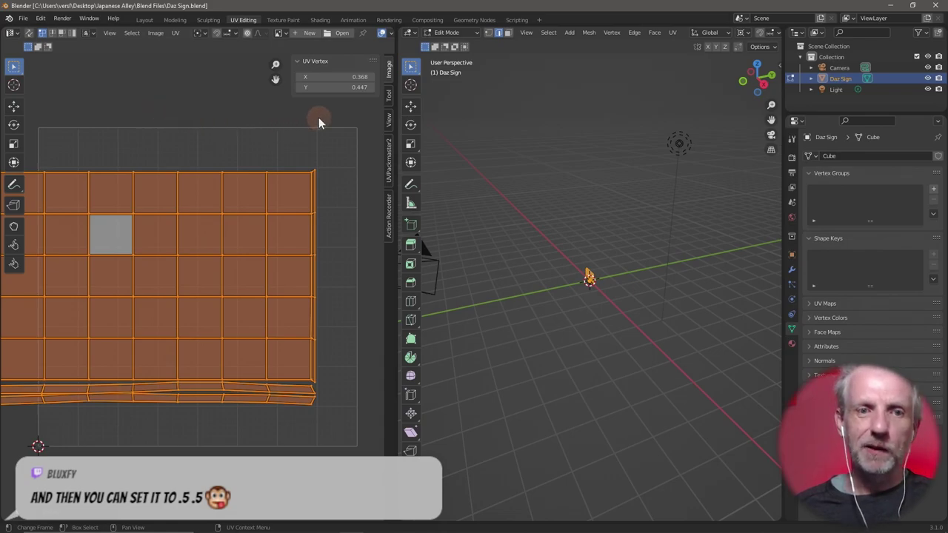
key(g)
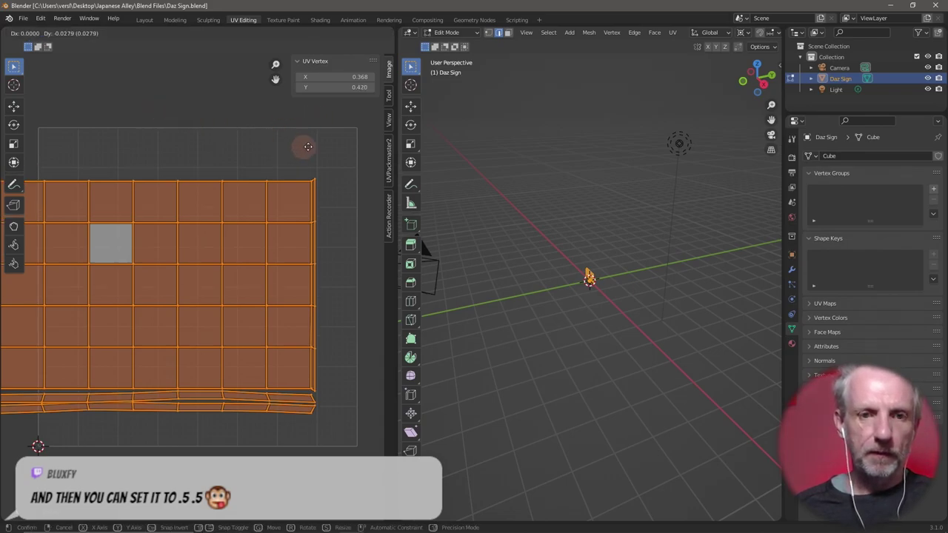
click(320, 139)
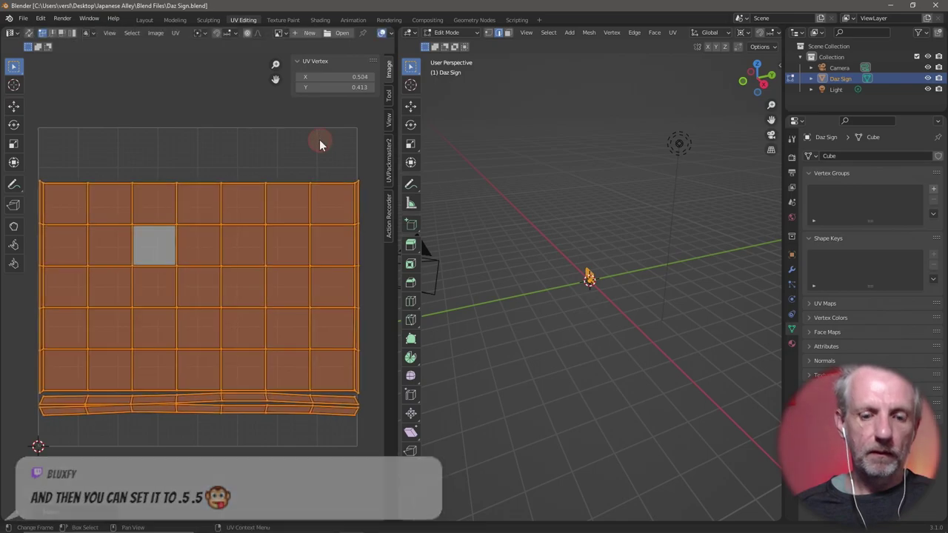
key(s)
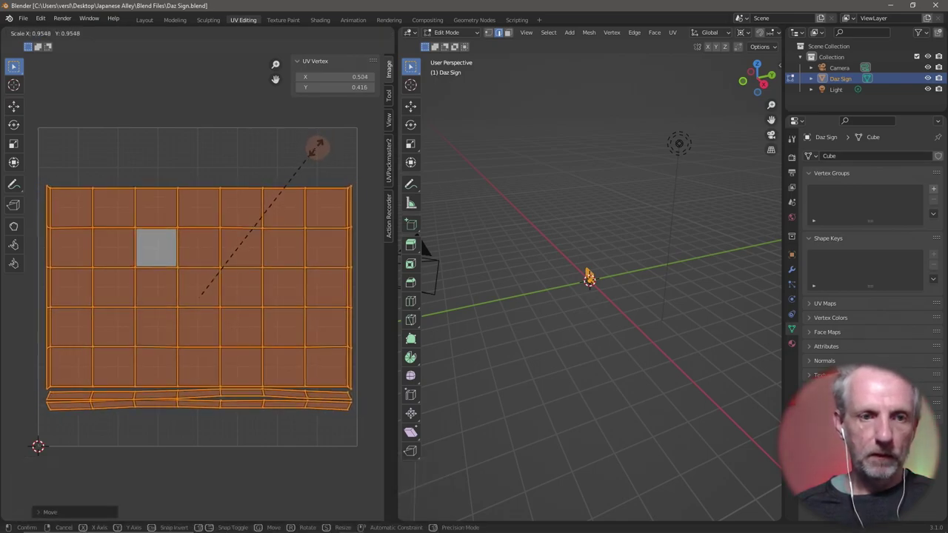
click(315, 150)
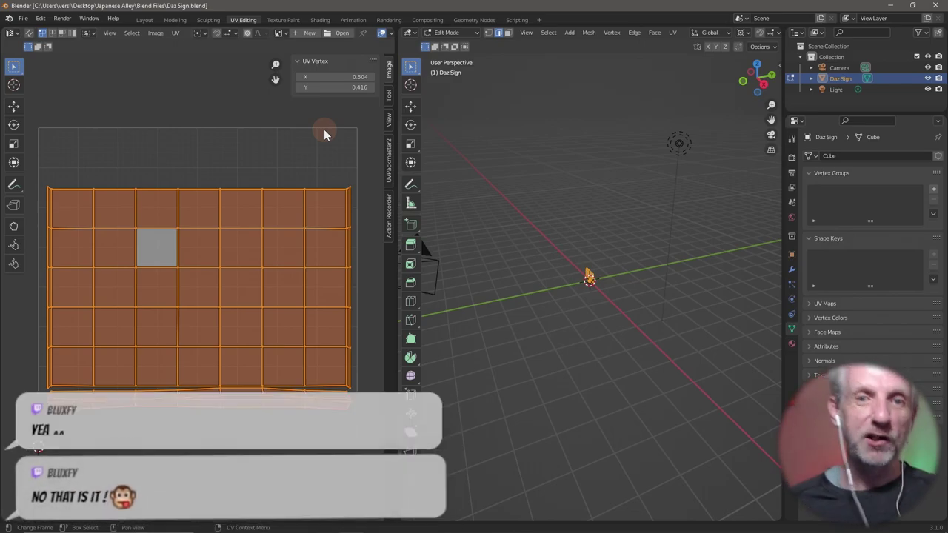
Start a Wavefront OBJ export targeting the Japanese Alley OBJs folder.
click(24, 21)
mouse_move(44, 173)
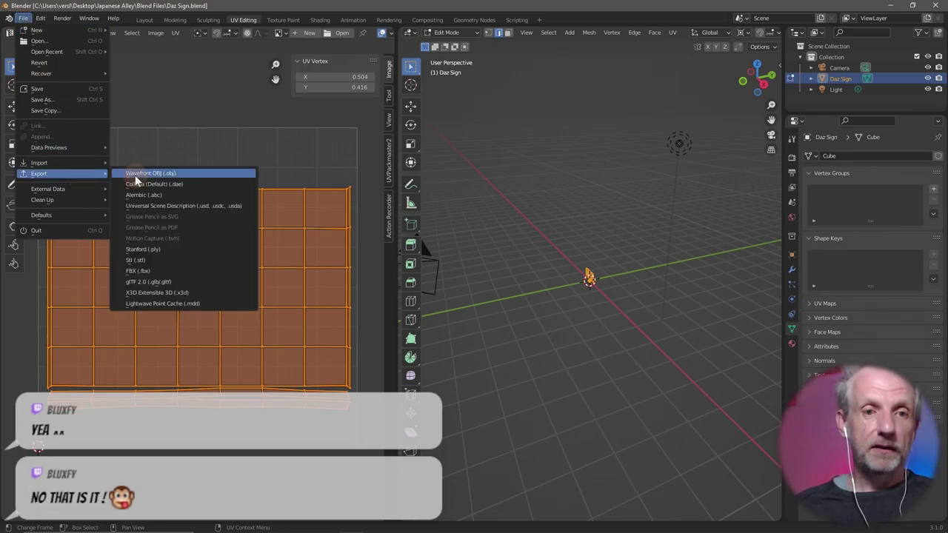
click(134, 175)
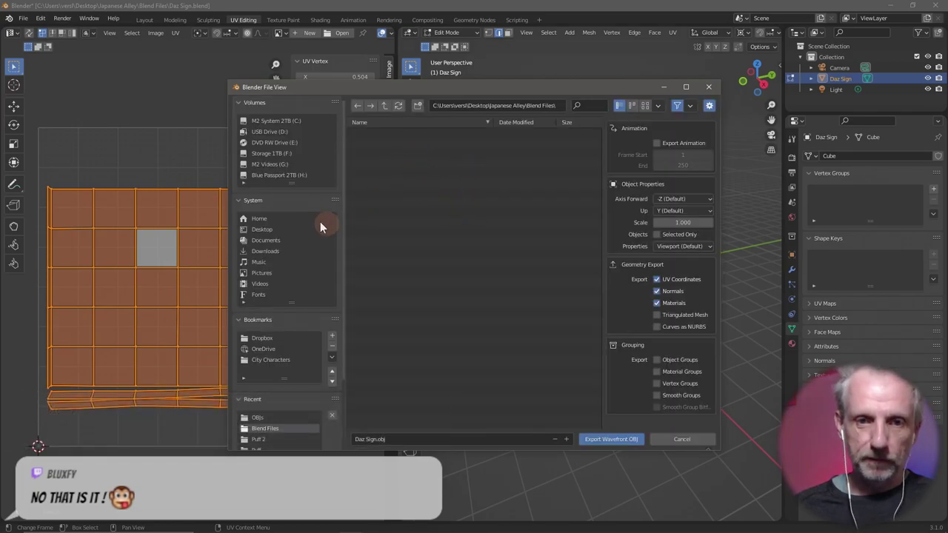
click(385, 106)
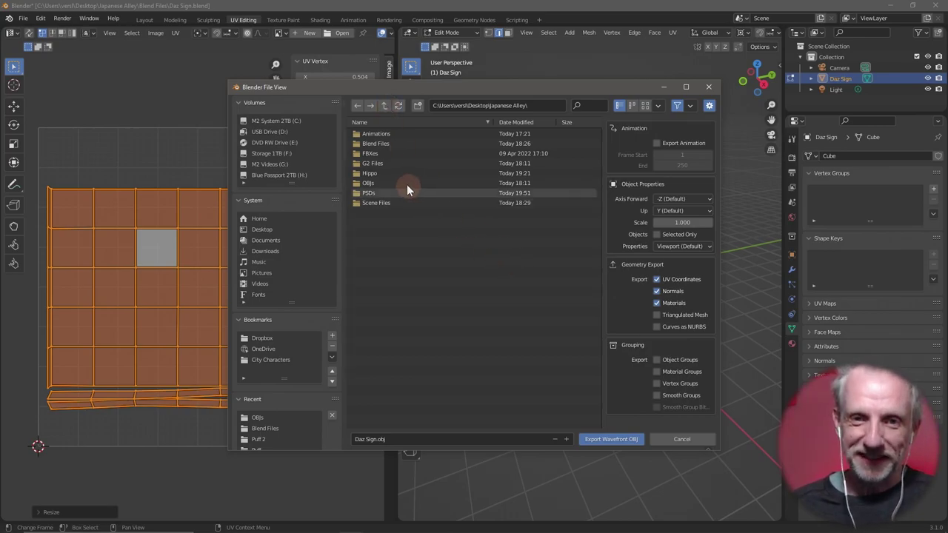
double_click(407, 184)
click(396, 135)
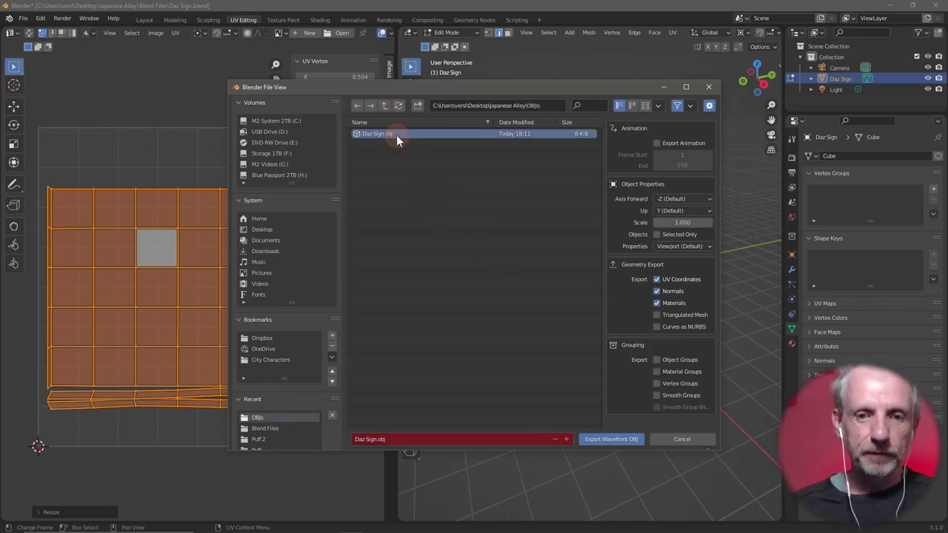
Name the export file Daz Sign rotated UVs.obj.
click(471, 437)
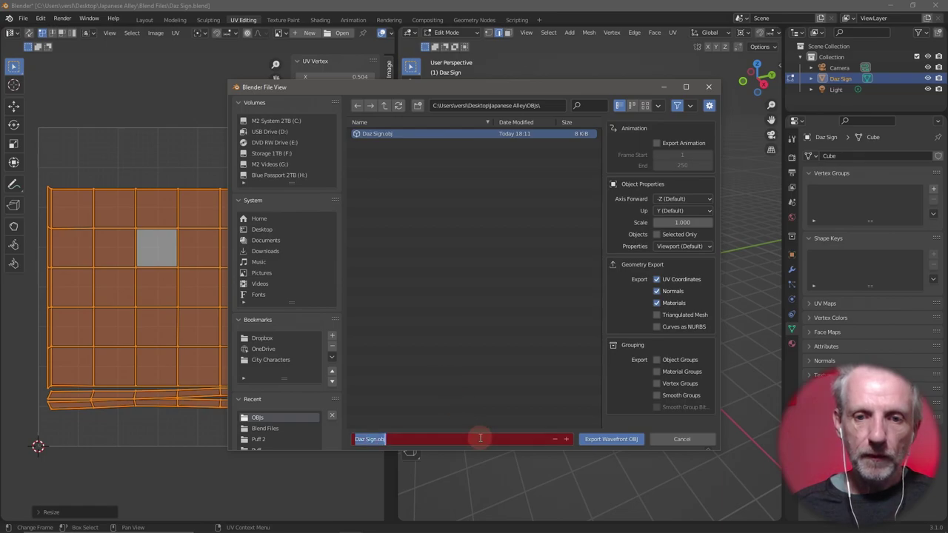
click(565, 439)
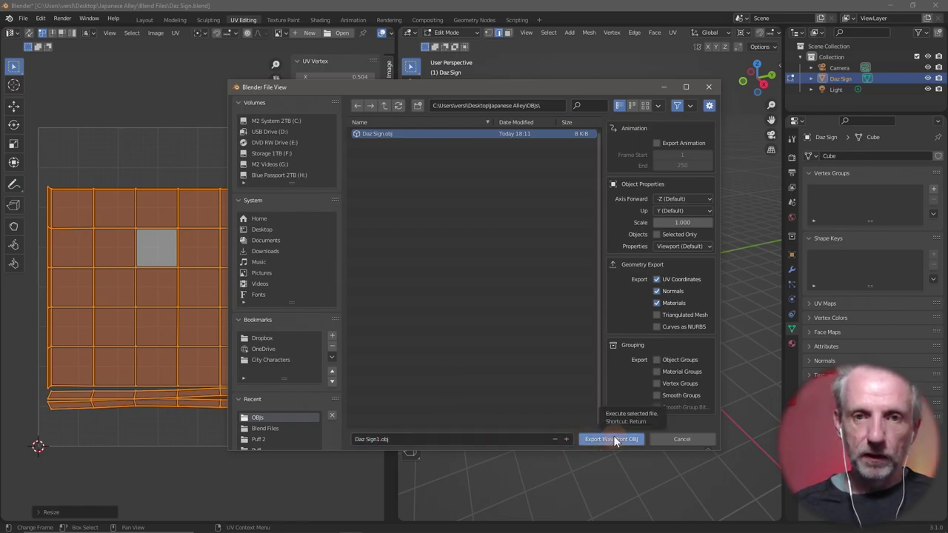
click(423, 441)
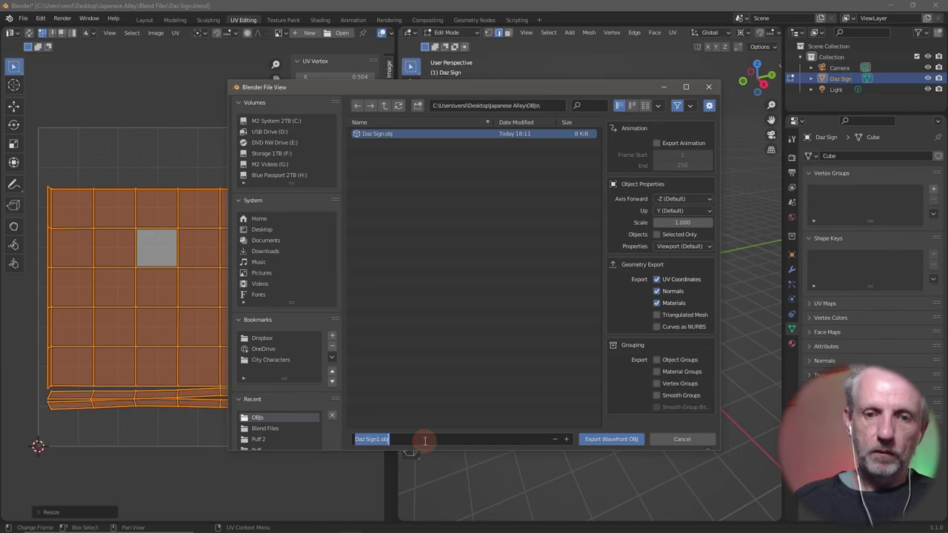
key(End)
key(Left)
key(Left)
key(Left)
key(BackSpace)
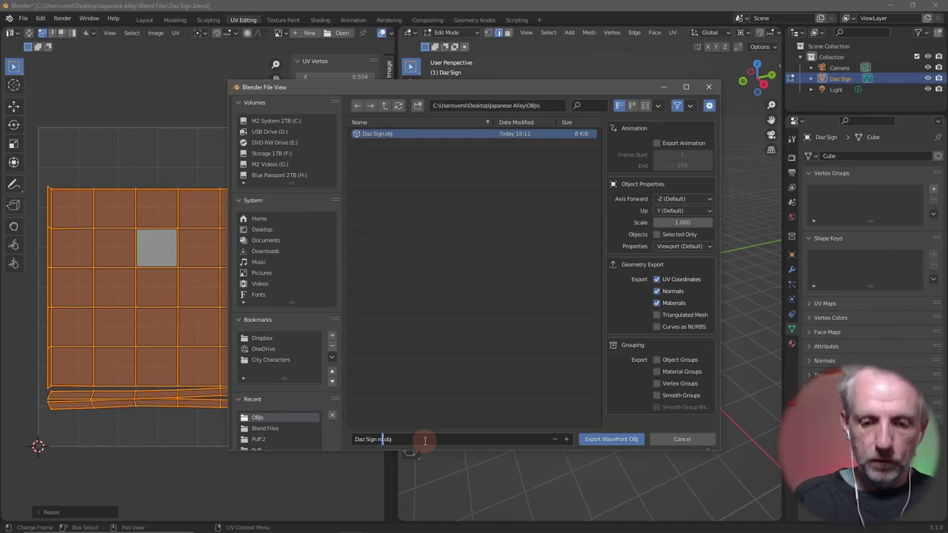
text(otated UV)
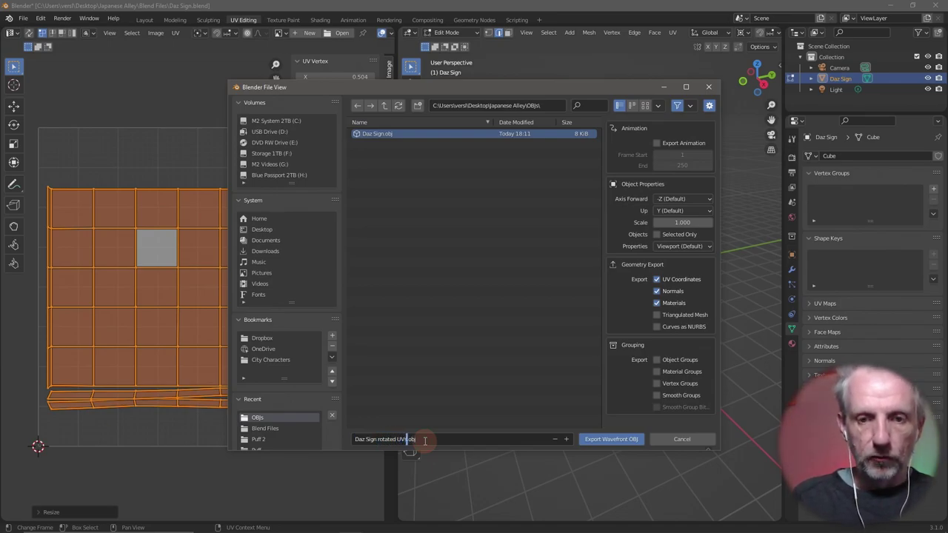
key(Return)
click(608, 439)
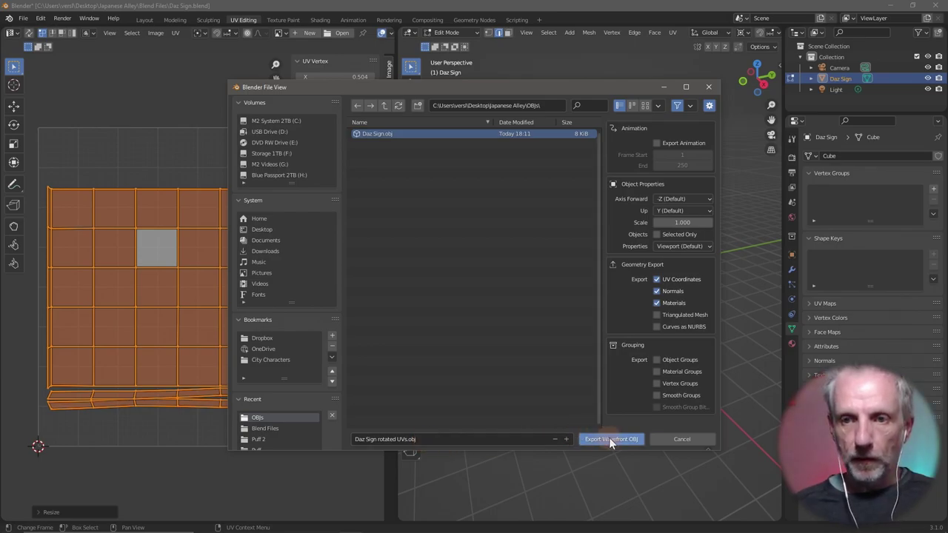
Set the export scale to 100, enable Selected Only, and export the OBJ.
click(680, 223)
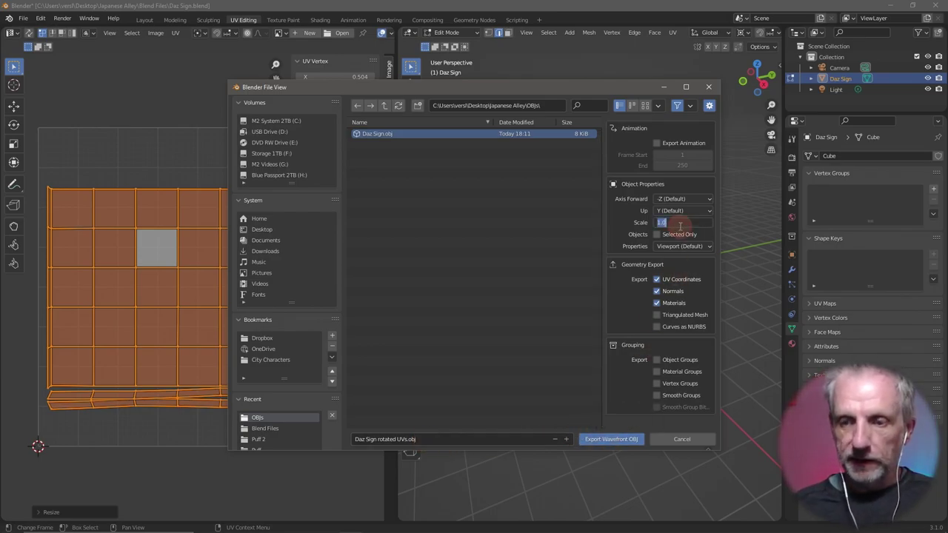
text(100)
key(Return)
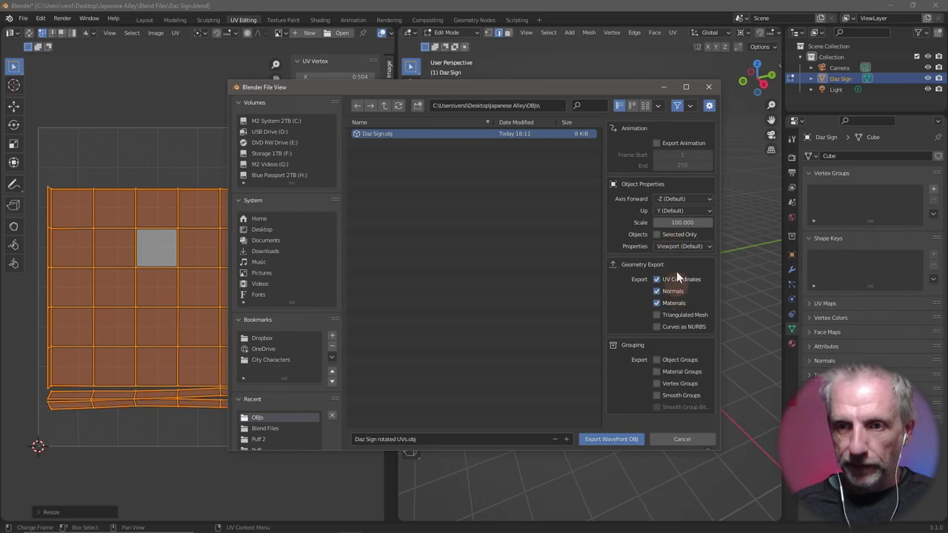
click(684, 234)
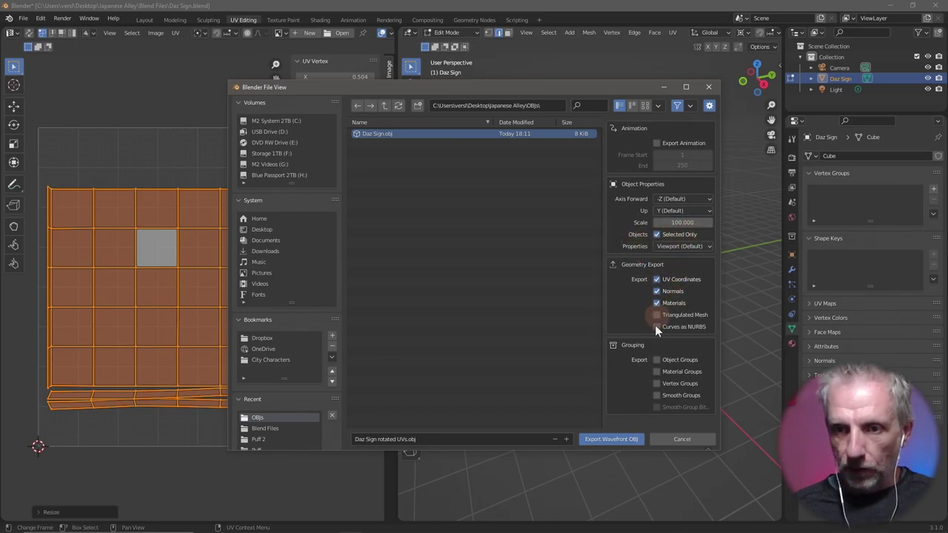
click(636, 440)
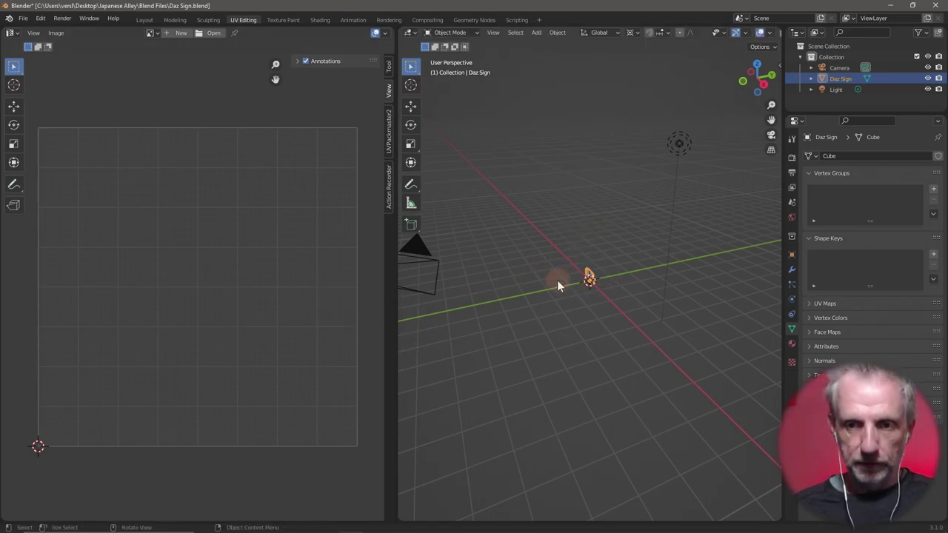
Reselect only the Daz Sign, check it in edit mode, and return to DAZ Studio.
key(a)
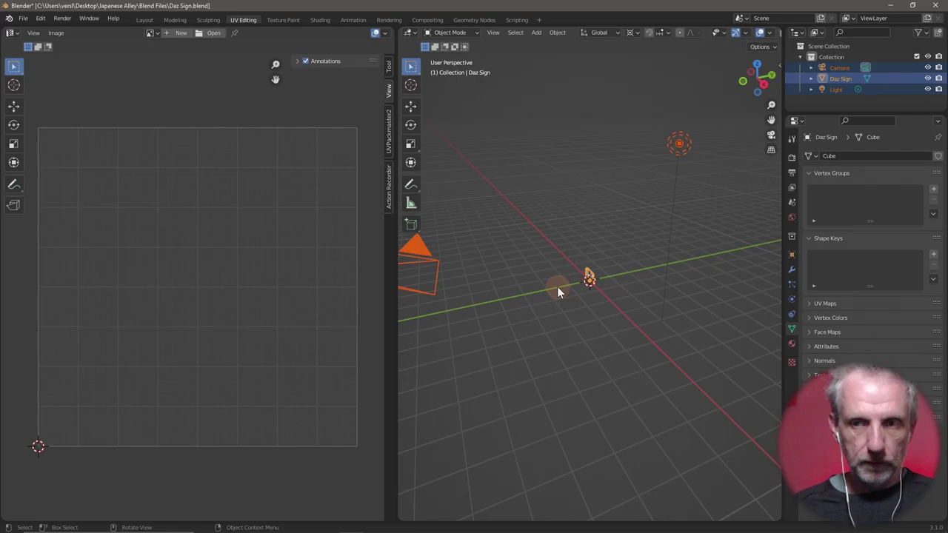
click(837, 77)
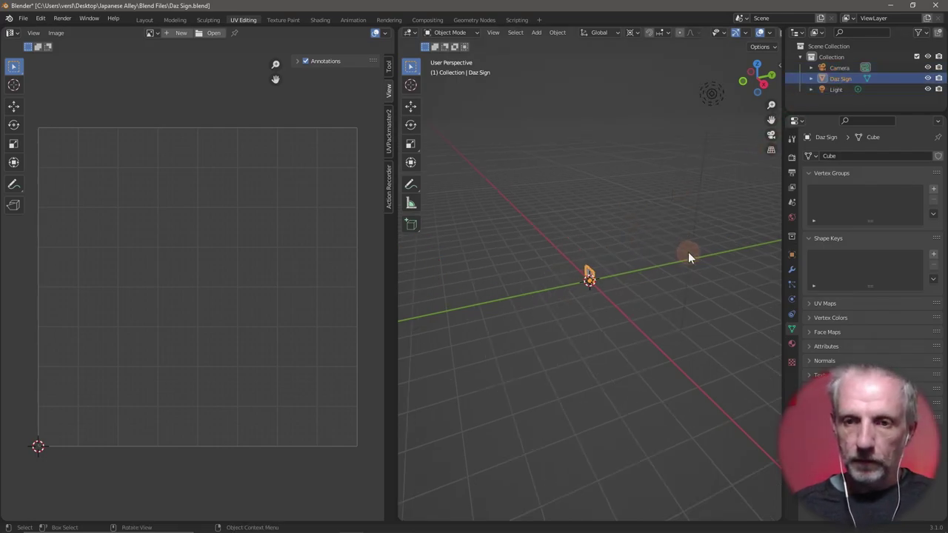
middle_drag(688, 252, 732, 240)
key(Tab)
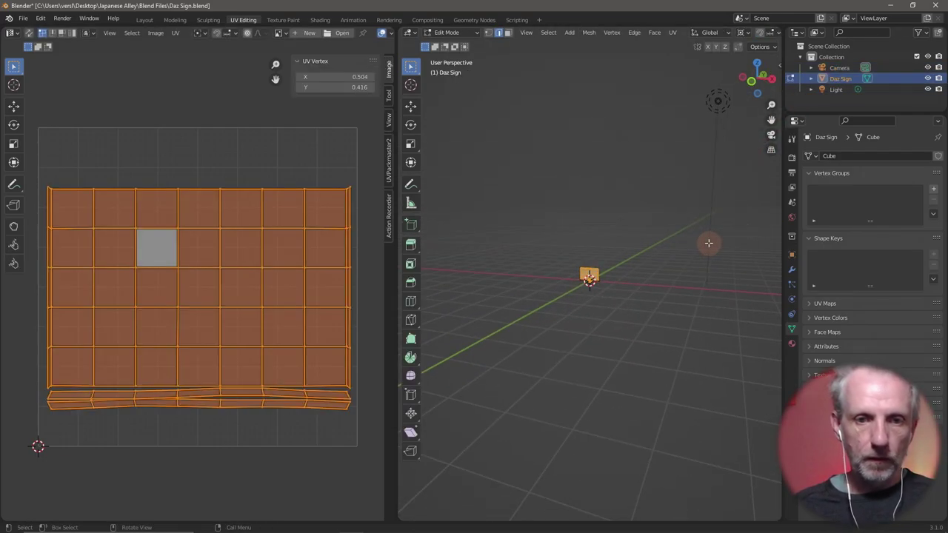
key(Tab)
key(alt+Tab)
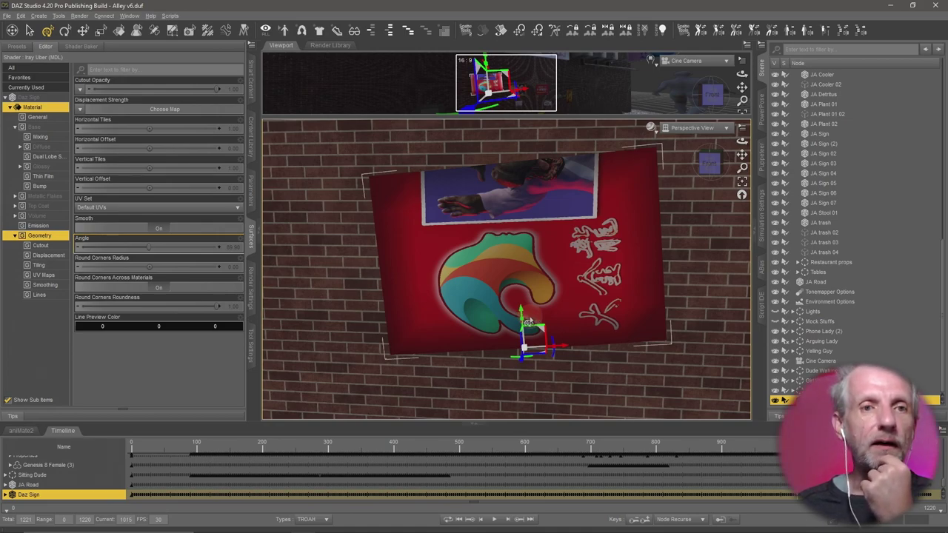
Load Daz Sign rotated UVs.obj as a new UV set named rotated UVs.
click(48, 33)
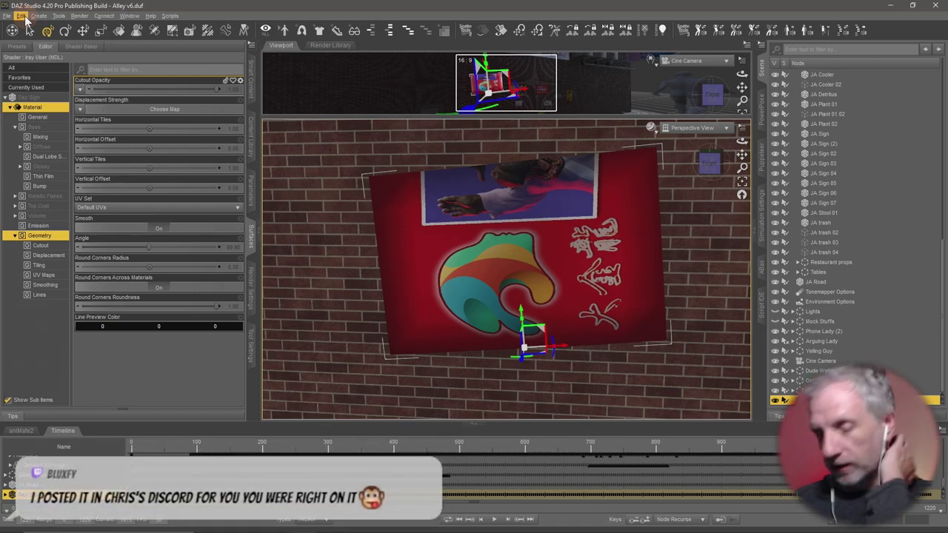
click(25, 16)
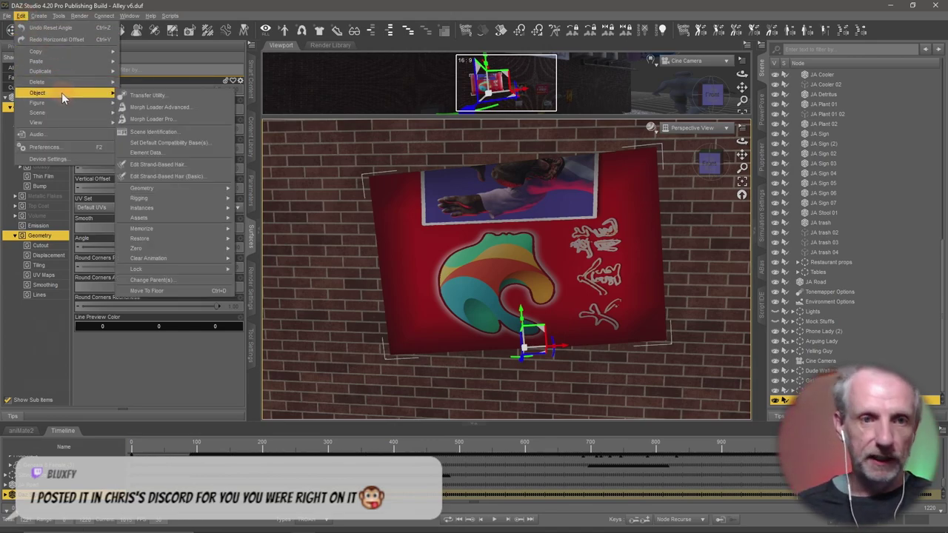
mouse_move(38, 93)
mouse_move(143, 188)
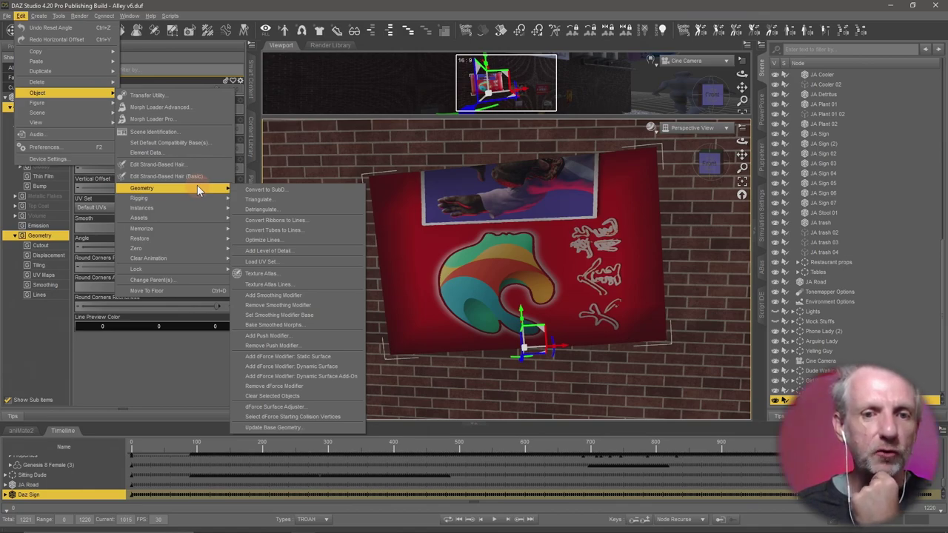
click(330, 264)
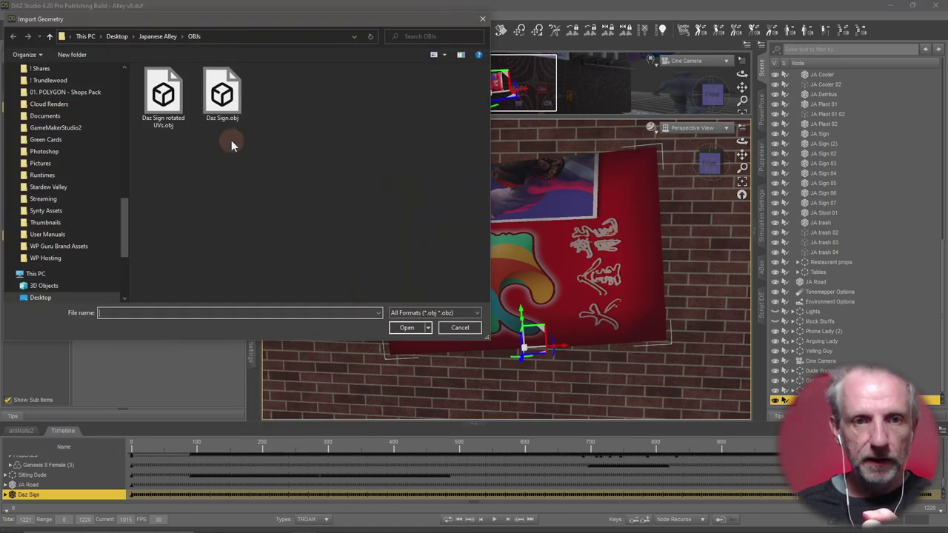
click(181, 107)
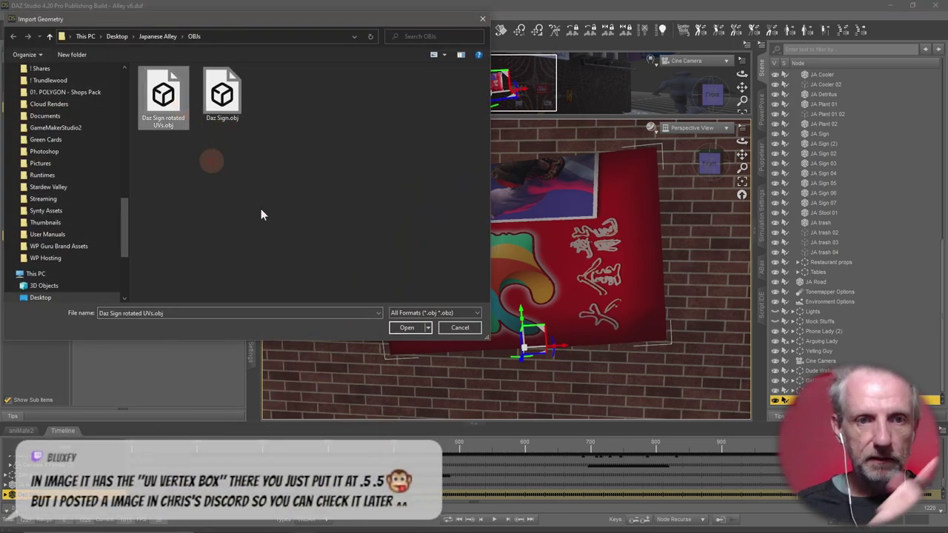
click(409, 328)
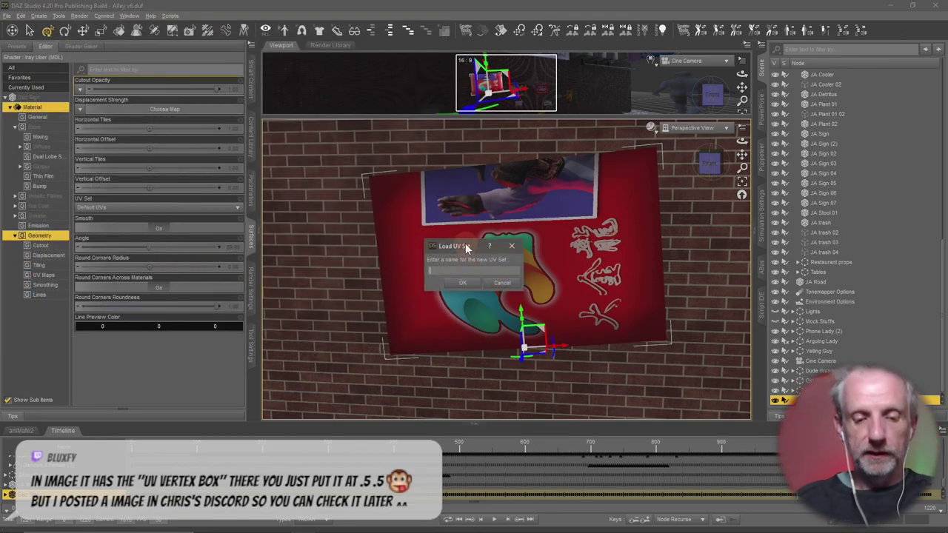
text(rotated UV)
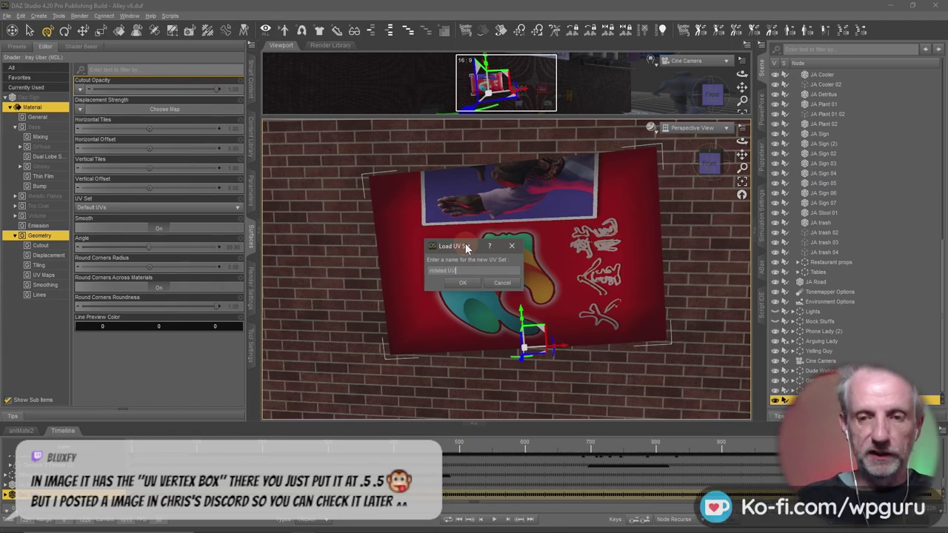
key(Return)
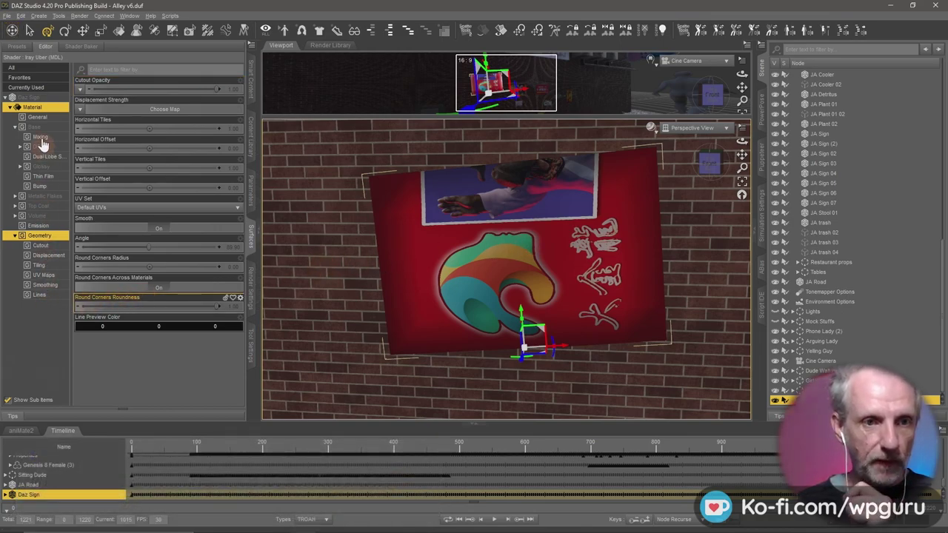
Set the sign surface's UV Set to rotated UVs and clear the property filter.
click(53, 100)
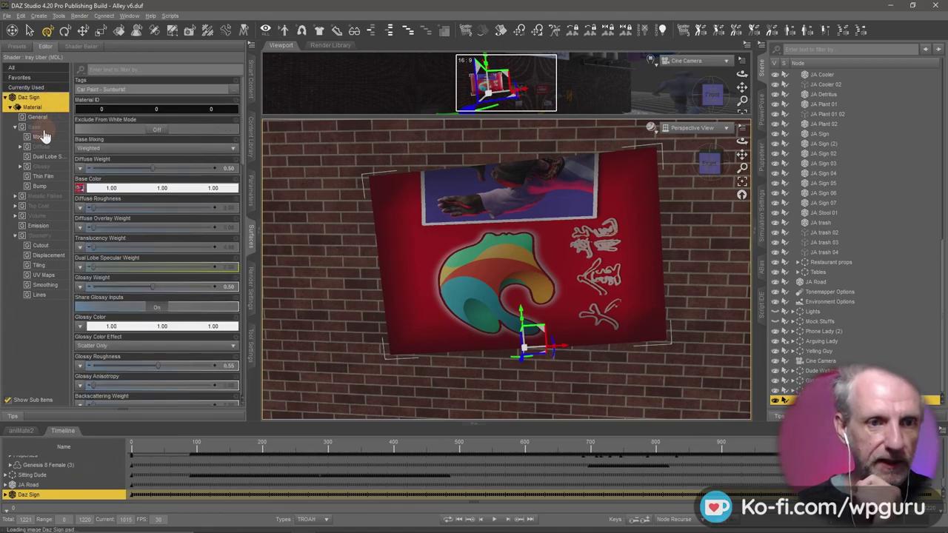
click(42, 129)
click(38, 117)
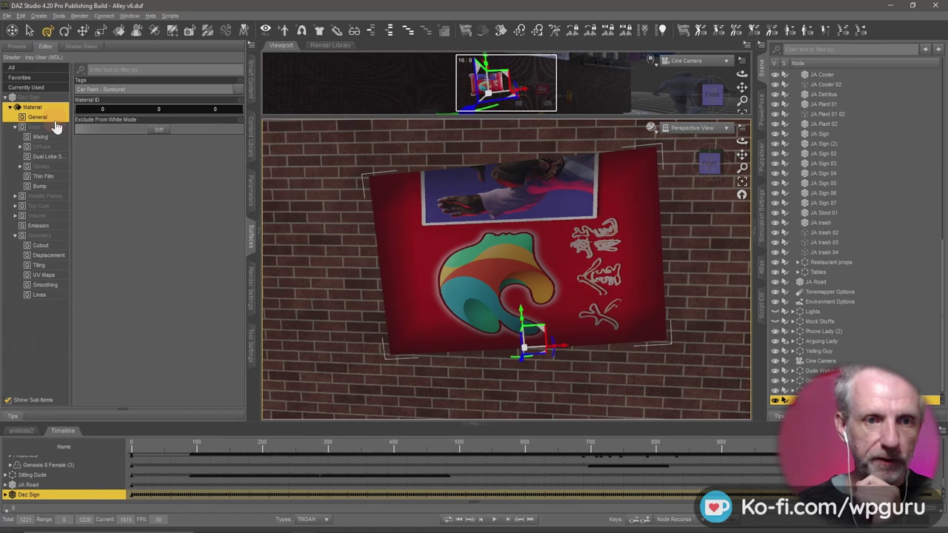
click(56, 127)
text(uv)
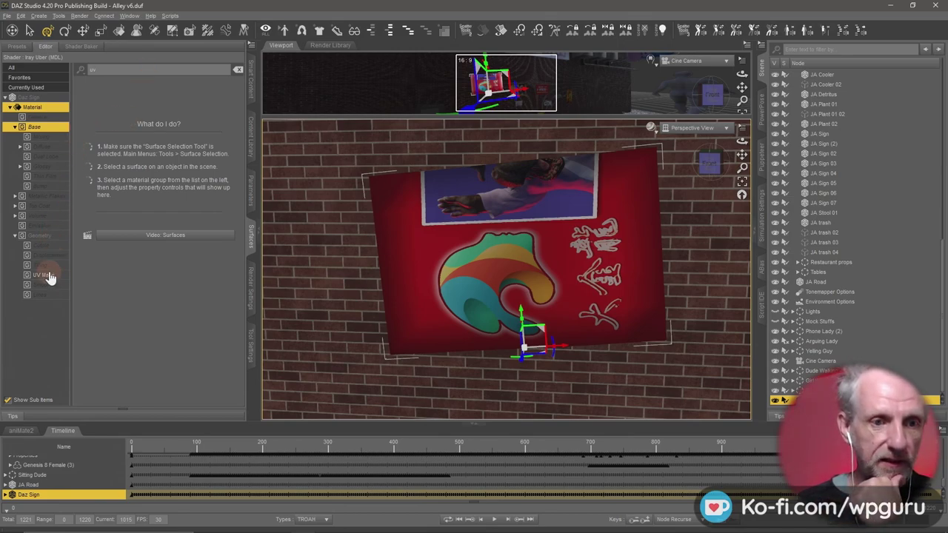
click(46, 275)
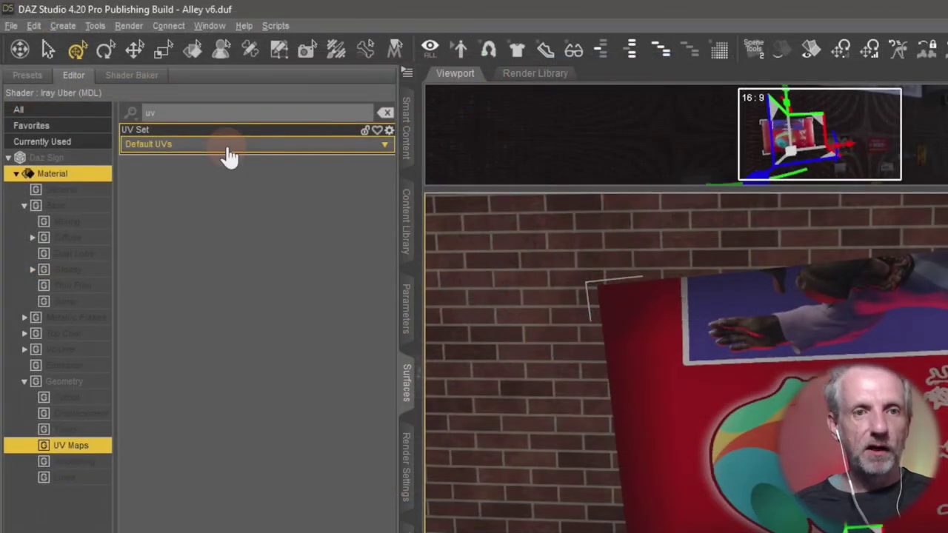
click(140, 92)
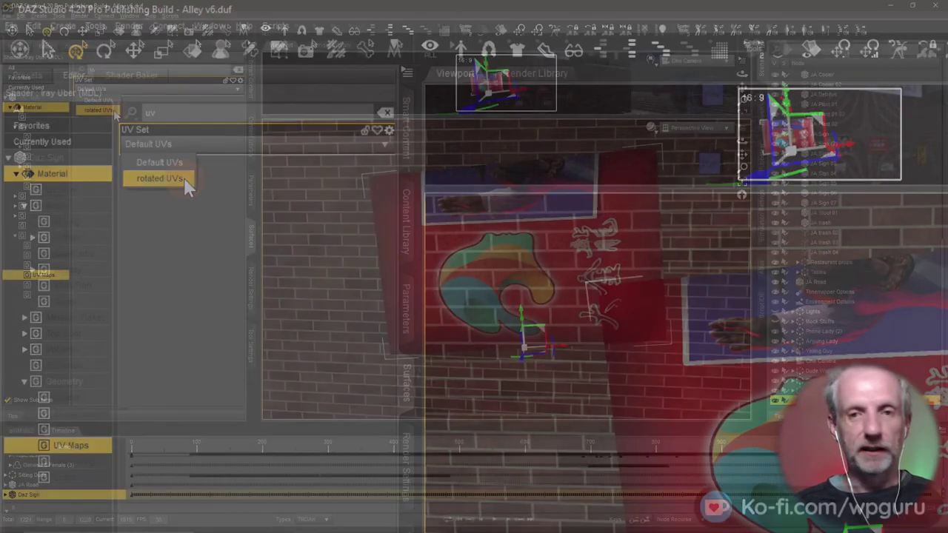
click(187, 186)
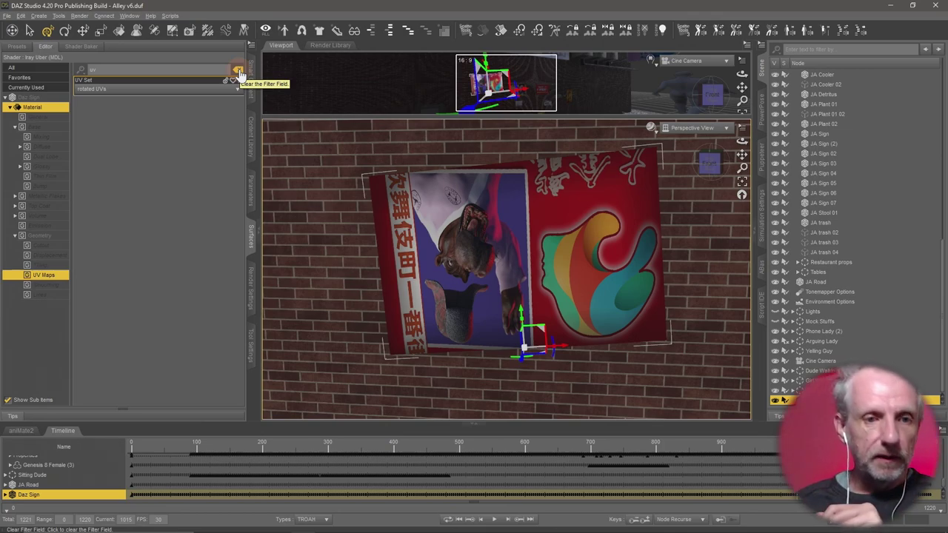
click(239, 70)
Show the tiling settings and shift the texture offsets, vertical offset to 0.53.
click(46, 265)
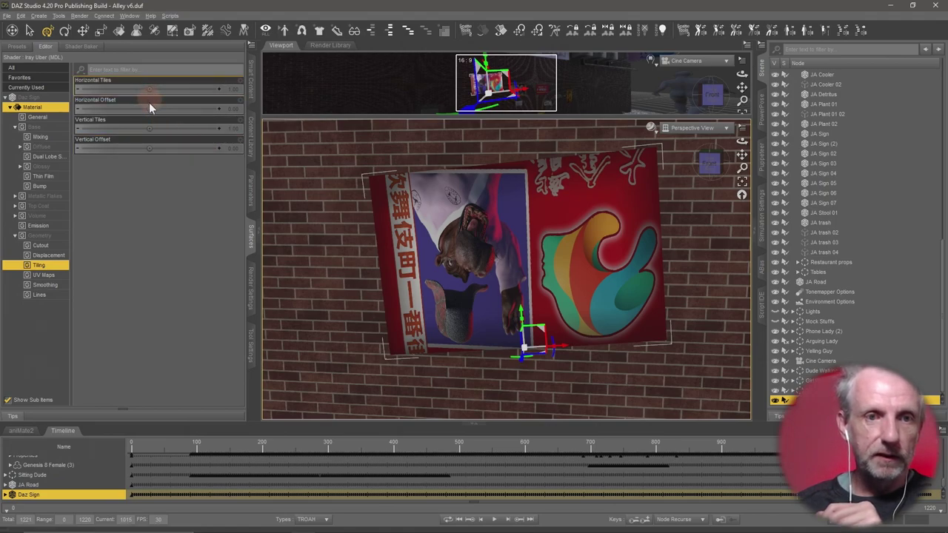
drag(148, 108, 149, 113)
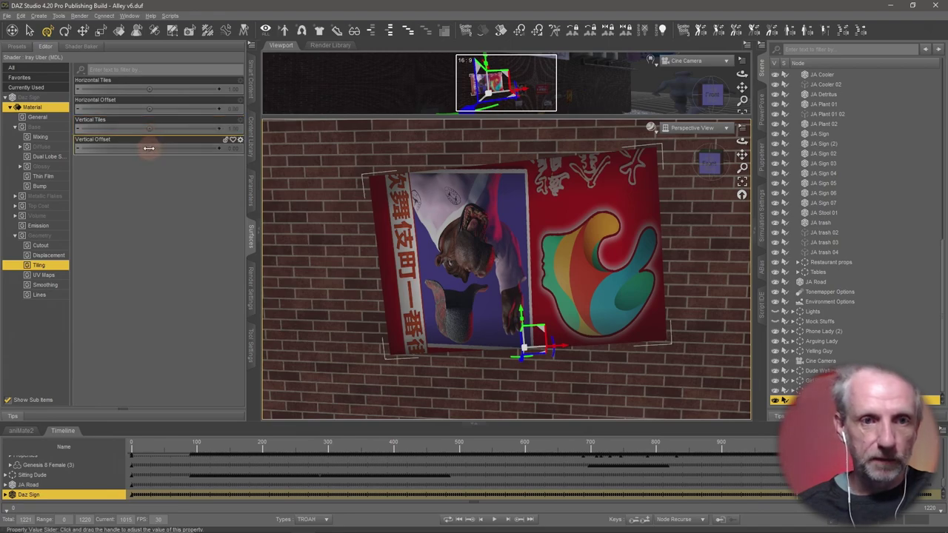
mouse_move(149, 148)
mouse_down()
mouse_move(151, 130)
mouse_move(141, 129)
mouse_move(149, 130)
mouse_up()
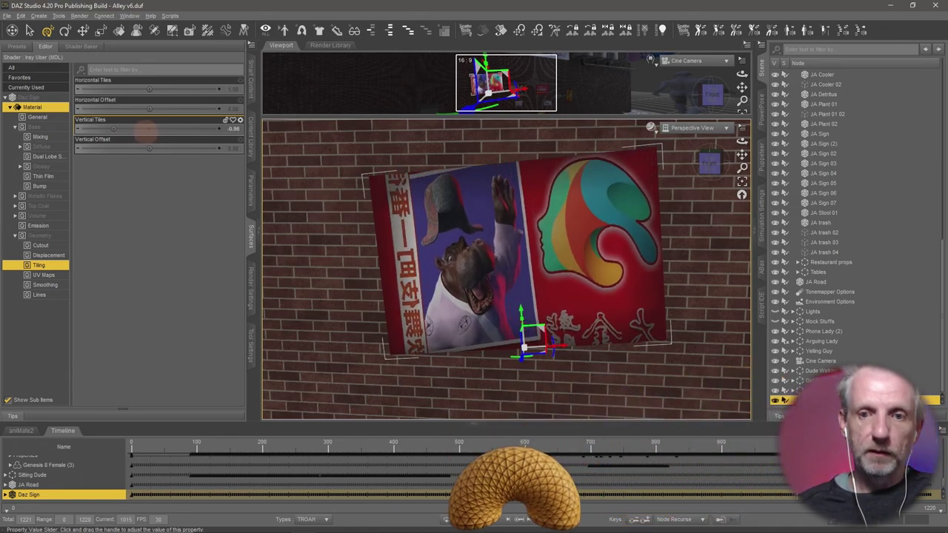
Set vertical and horizontal tiling to -1, then tune horizontal to -1.06 and vertical to -1.20.
click(234, 127)
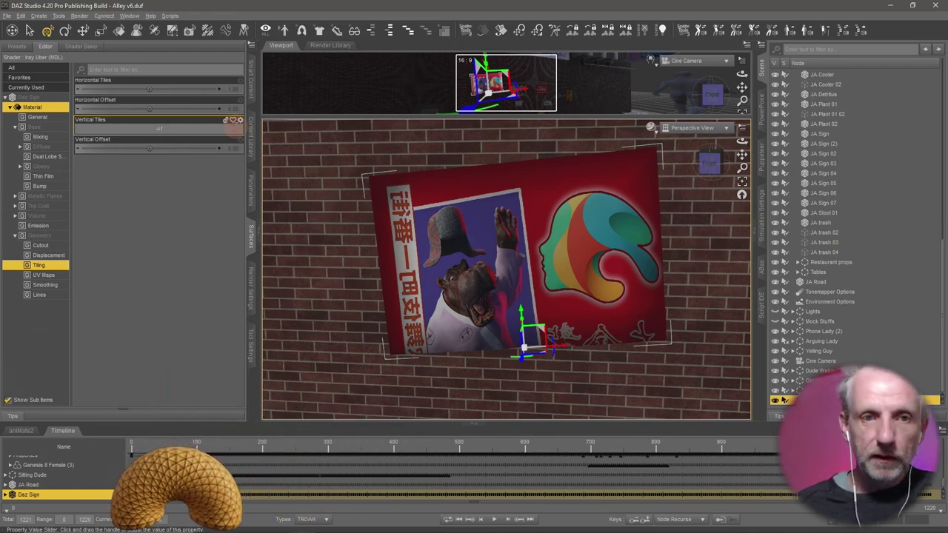
text(-1)
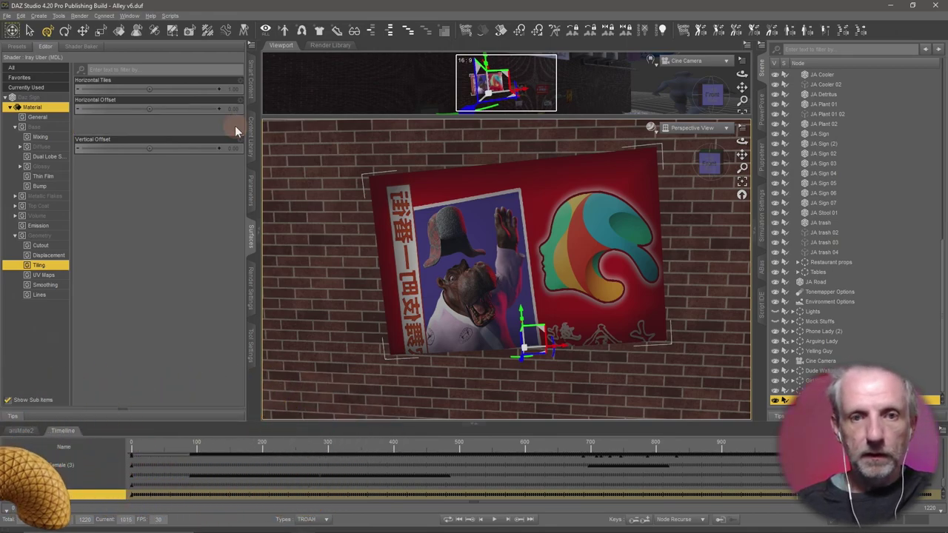
key(Return)
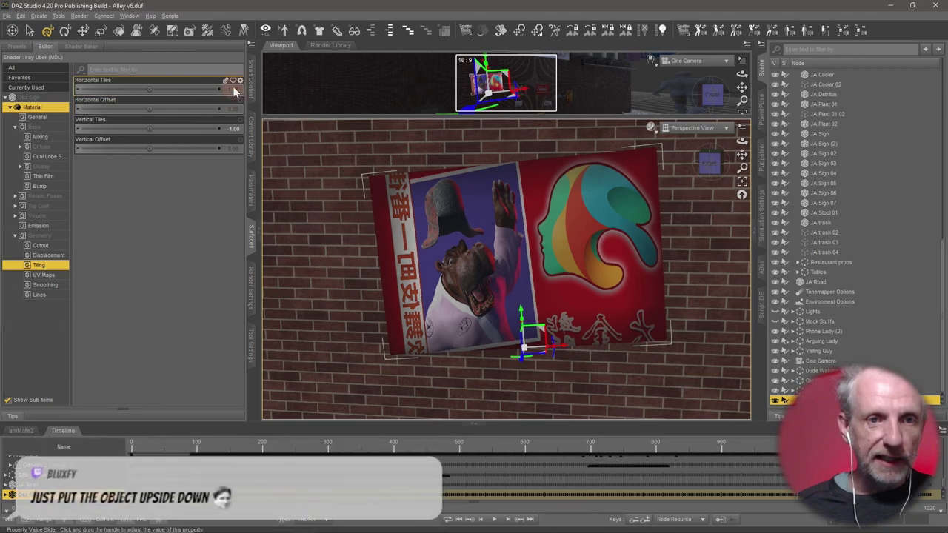
click(233, 89)
text(-1)
key(Return)
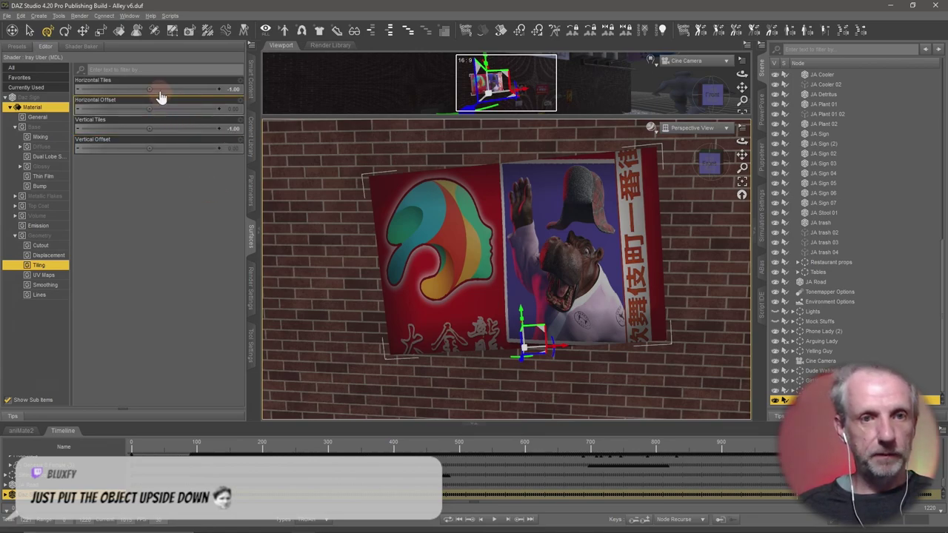
drag(150, 88, 148, 89)
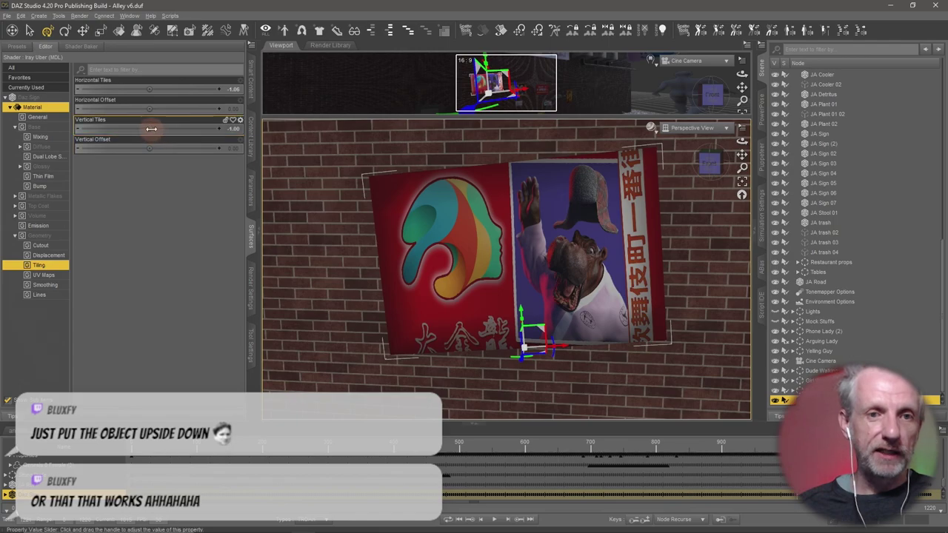
drag(148, 128, 148, 129)
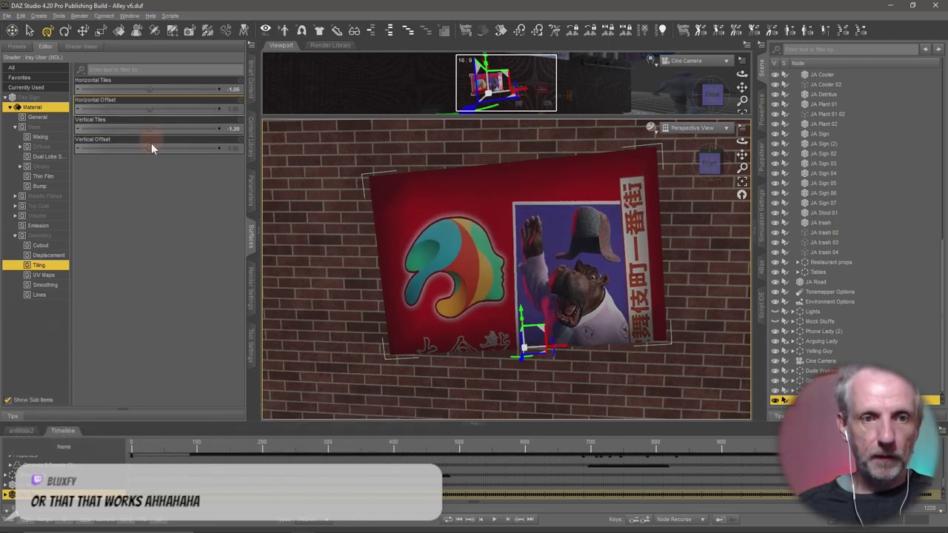
Adjust the texture offsets and stretch tiling to about -1.11 by -1.36.
drag(148, 109, 147, 109)
mouse_move(142, 148)
mouse_down()
mouse_move(158, 149)
mouse_move(147, 148)
mouse_up()
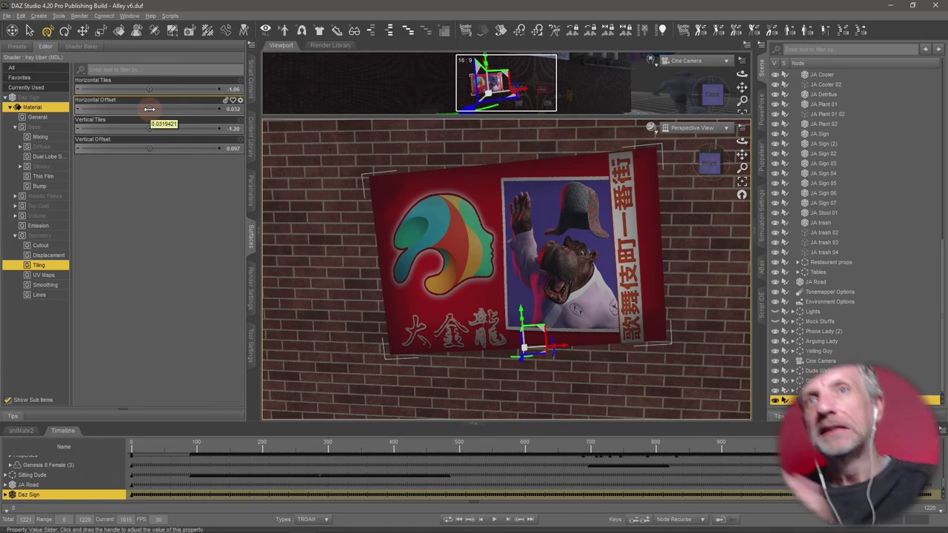
mouse_move(149, 109)
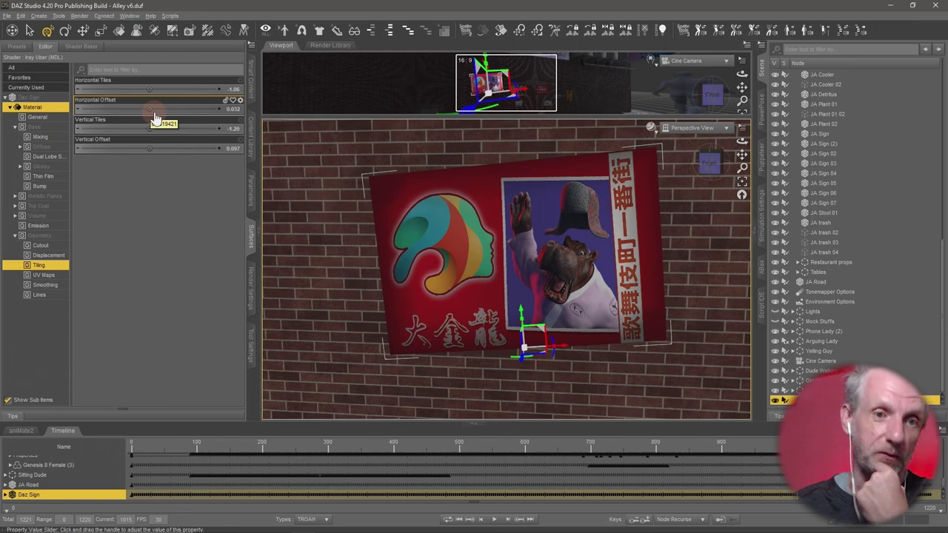
drag(148, 91, 145, 89)
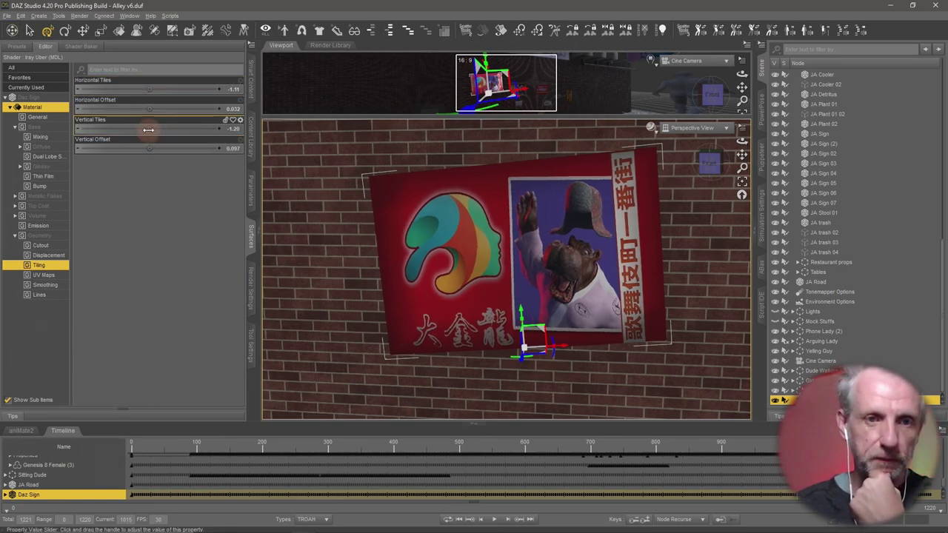
drag(147, 129, 148, 129)
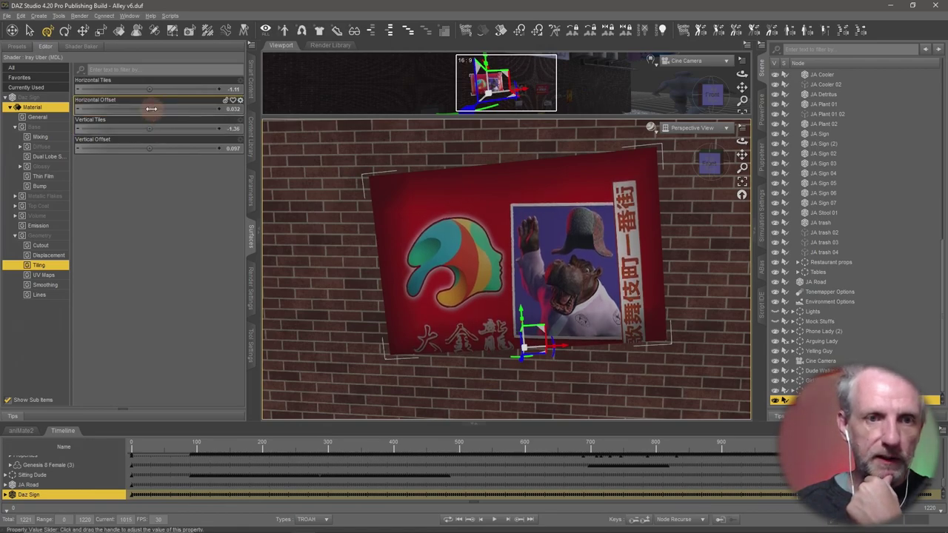
Fine-tune offsets to 0.031 and 0.17, ease horizontal tiling to -1.10, and rewind to frame 0.
drag(149, 109, 150, 109)
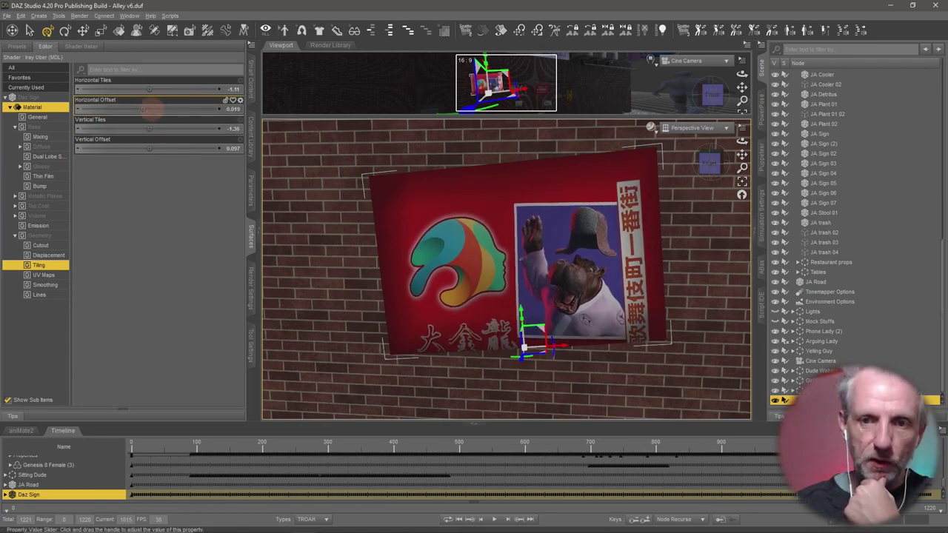
drag(149, 148, 153, 148)
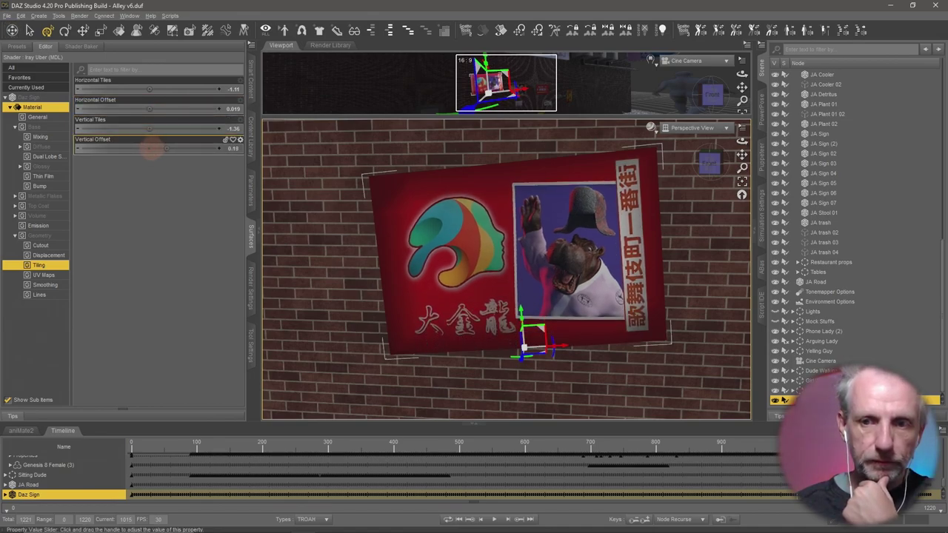
drag(152, 149, 149, 148)
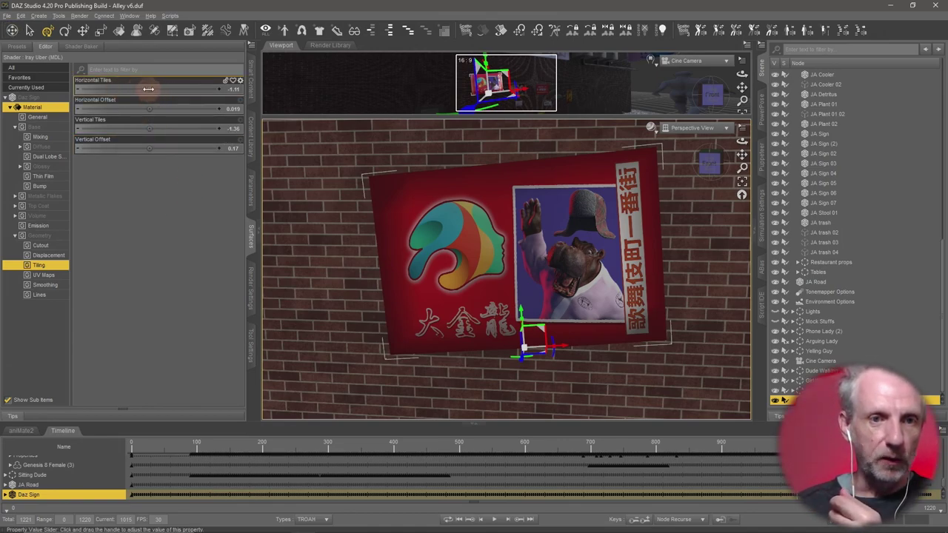
drag(149, 89, 149, 89)
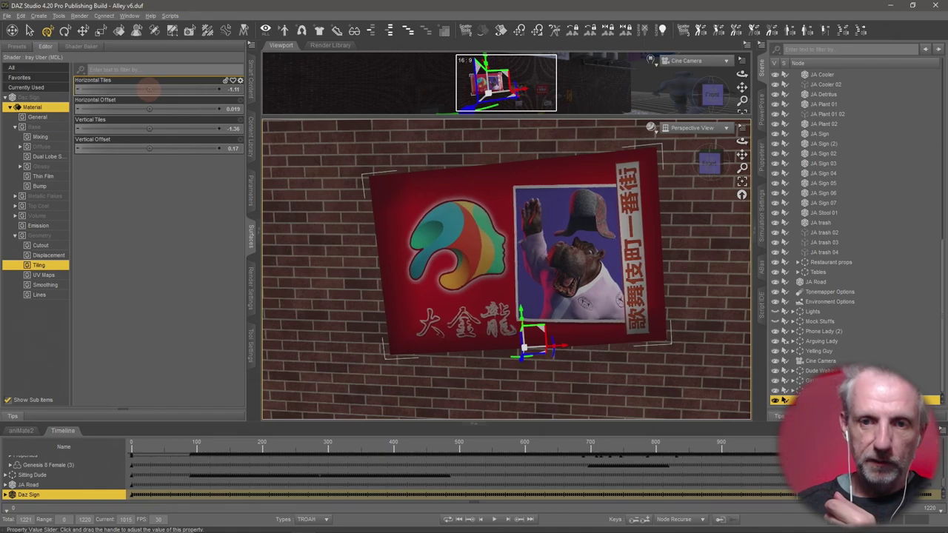
drag(148, 109, 153, 109)
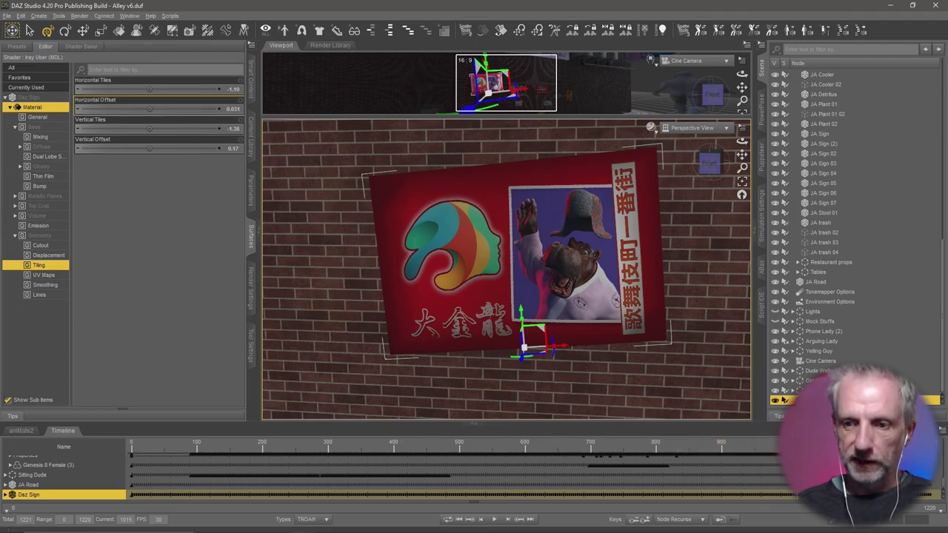
drag(763, 448, 603, 451)
drag(524, 443, 54, 456)
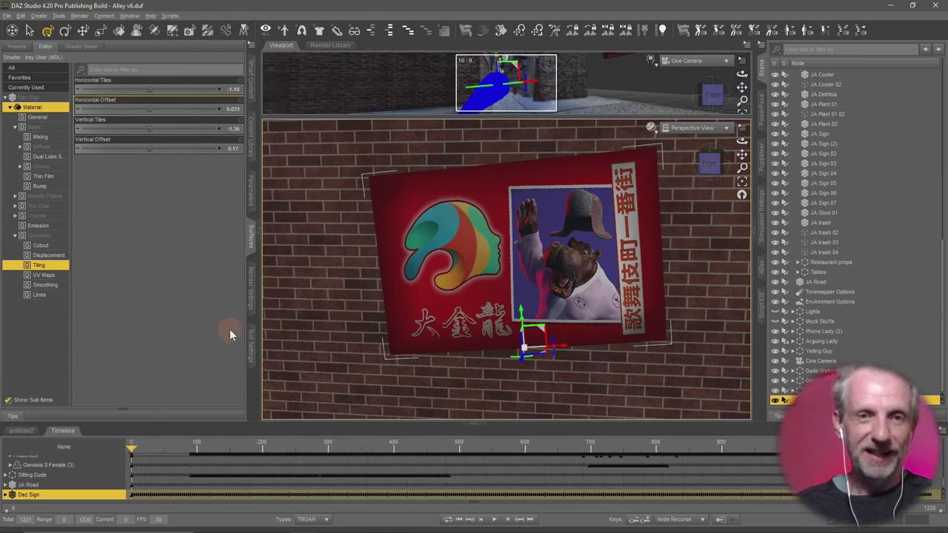
Enlarge the Cine Camera viewport and collapse the Japan Alley Nights group and Surfaces pane.
drag(342, 117, 359, 306)
scroll(788, 206, up, 5)
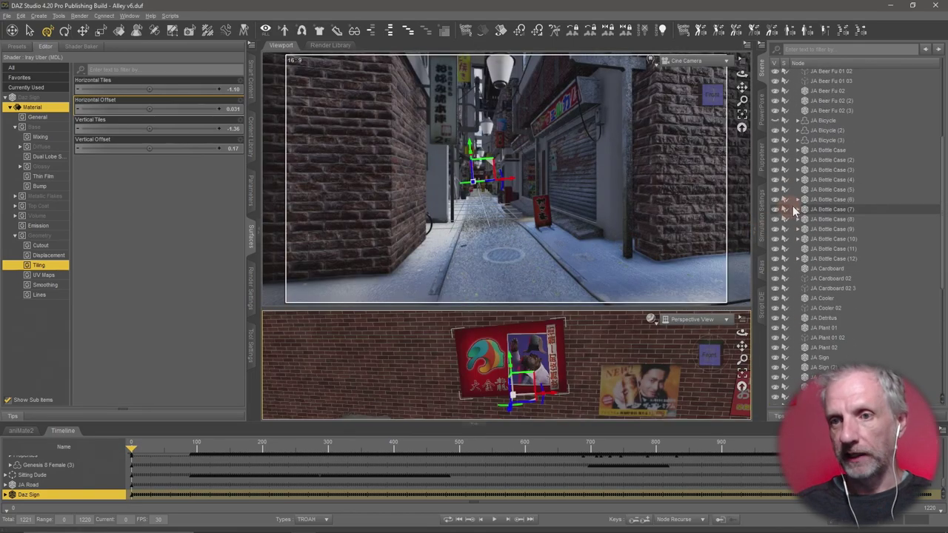
scroll(793, 206, up, 6)
click(793, 95)
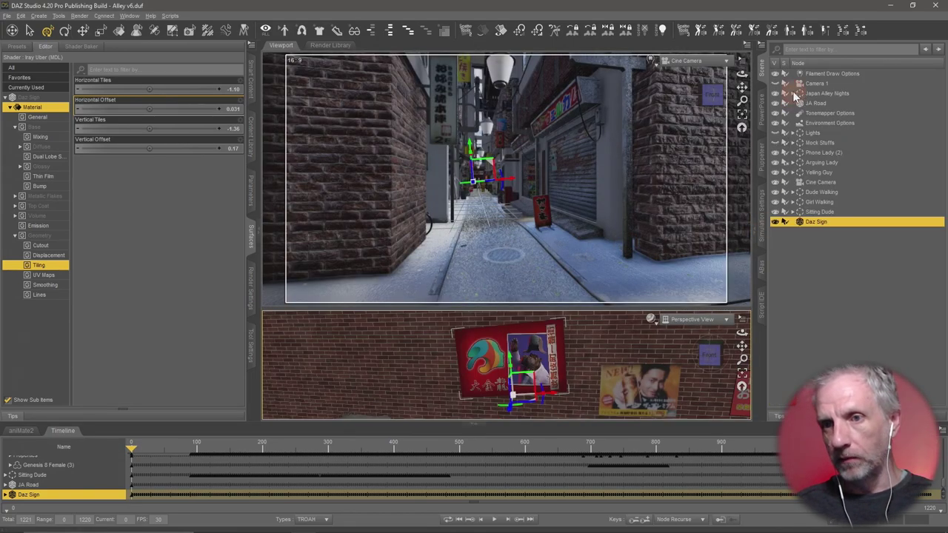
click(250, 240)
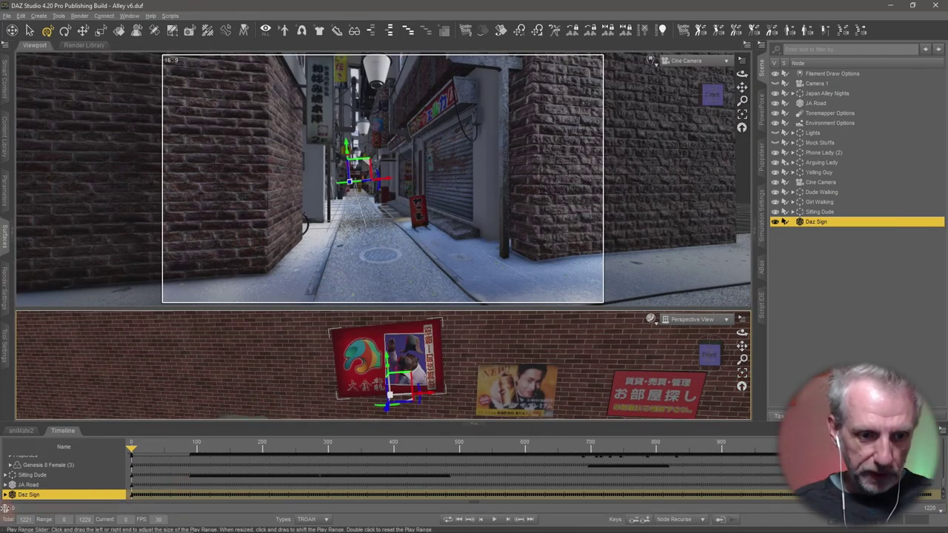
Start the play range at frame 76, widen the view, and watch playback with Node Selection.
drag(5, 509, 65, 508)
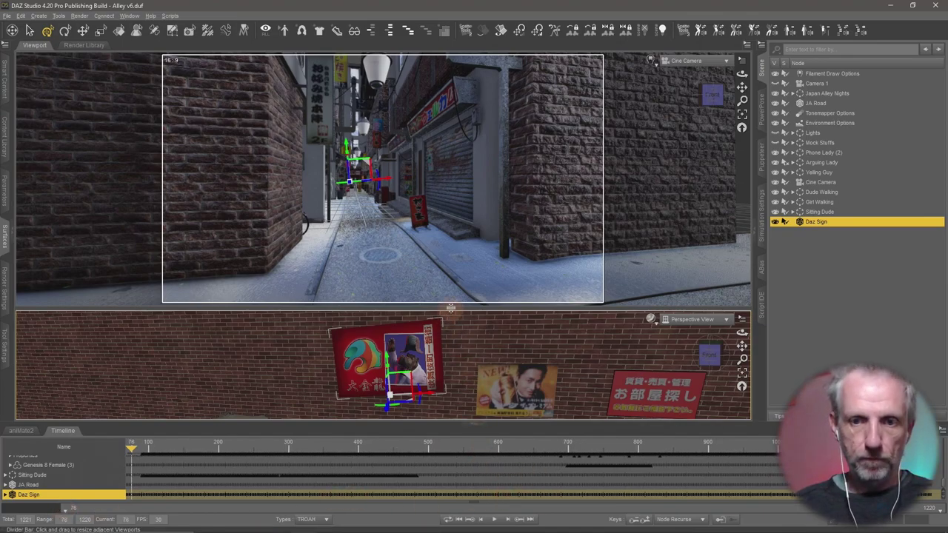
drag(446, 308, 451, 360)
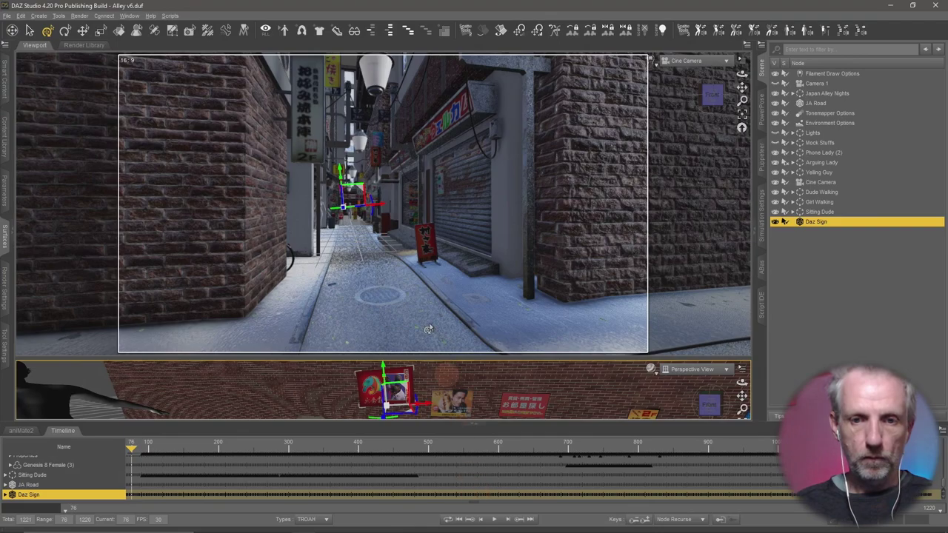
click(30, 30)
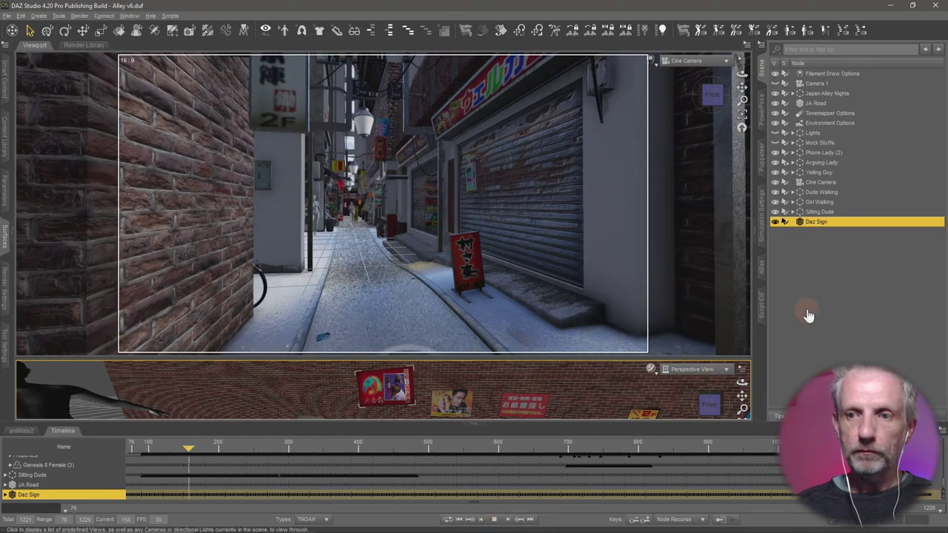
click(852, 317)
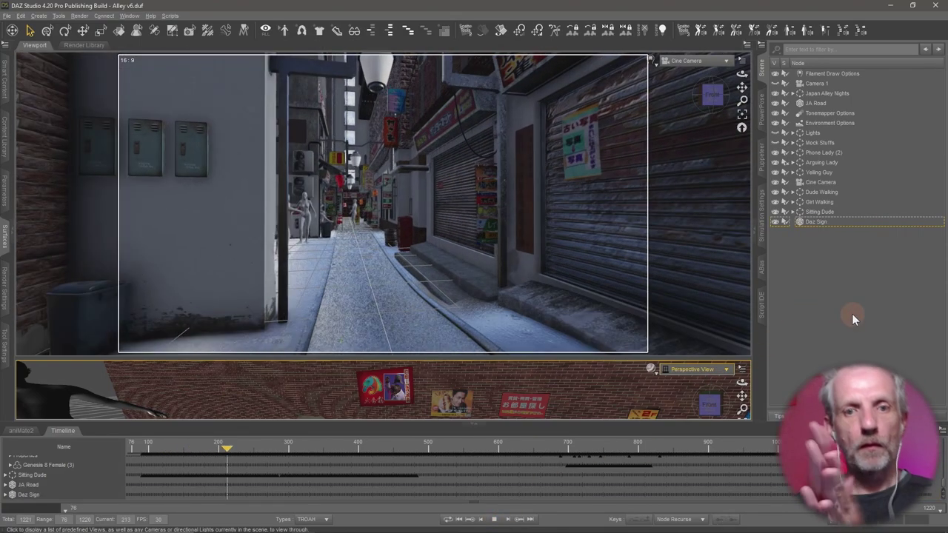
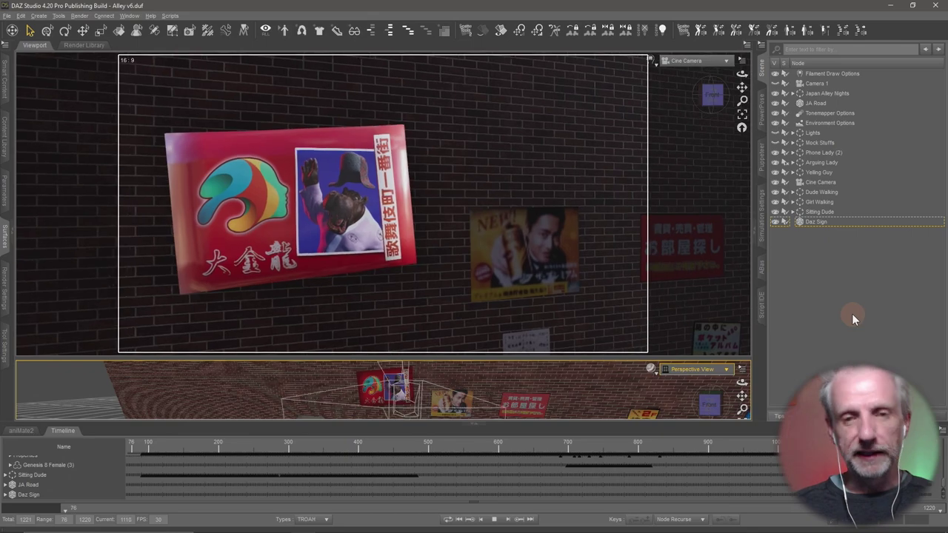
Deselect the Daz Sign, stop the fly-by playback, and select the Cine Camera.
click(852, 313)
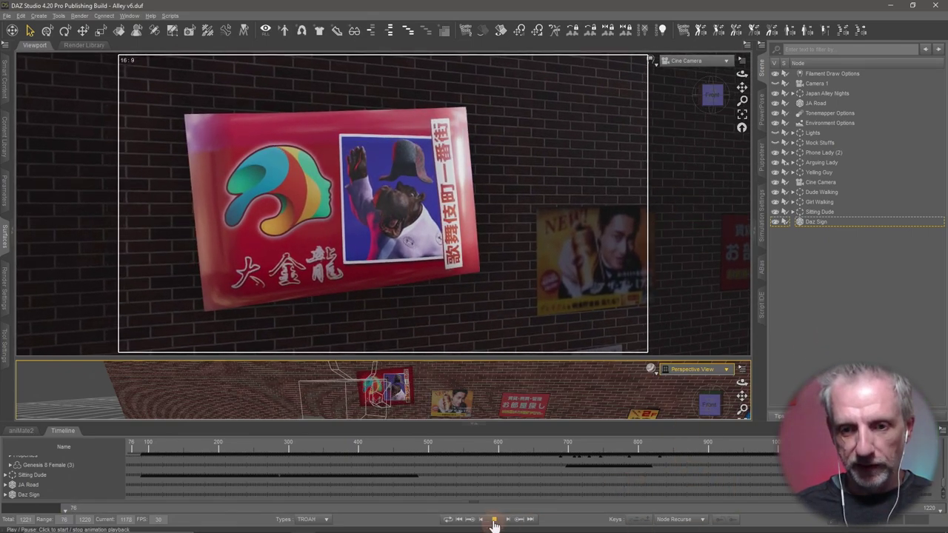
click(494, 521)
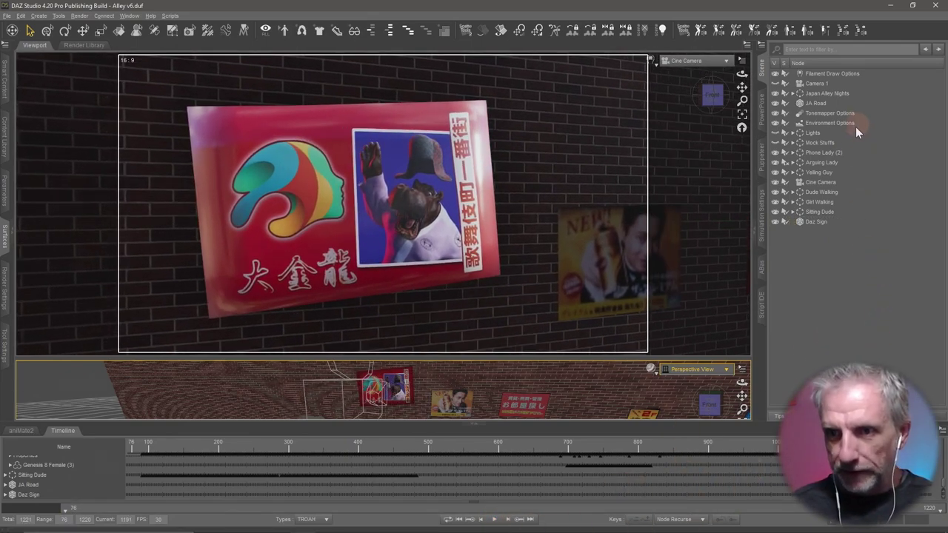
click(837, 184)
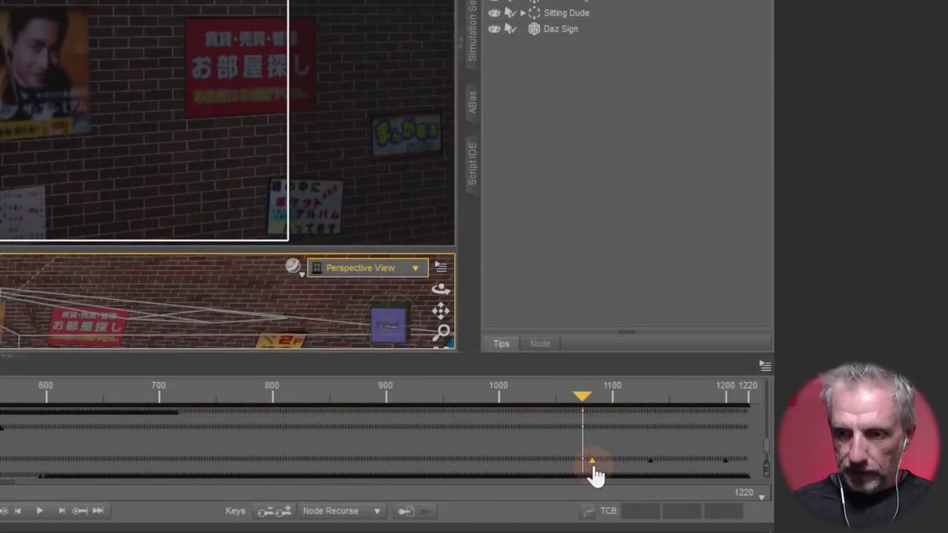
Set the camera key near frame 1080 to TCB, review playback, and start the play range at 631.
right_click(593, 468)
mouse_move(644, 383)
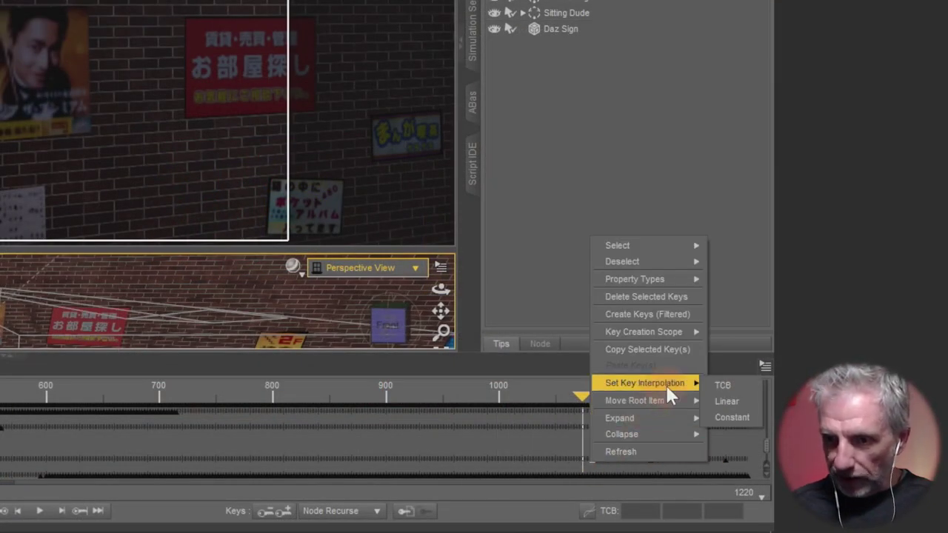
click(728, 387)
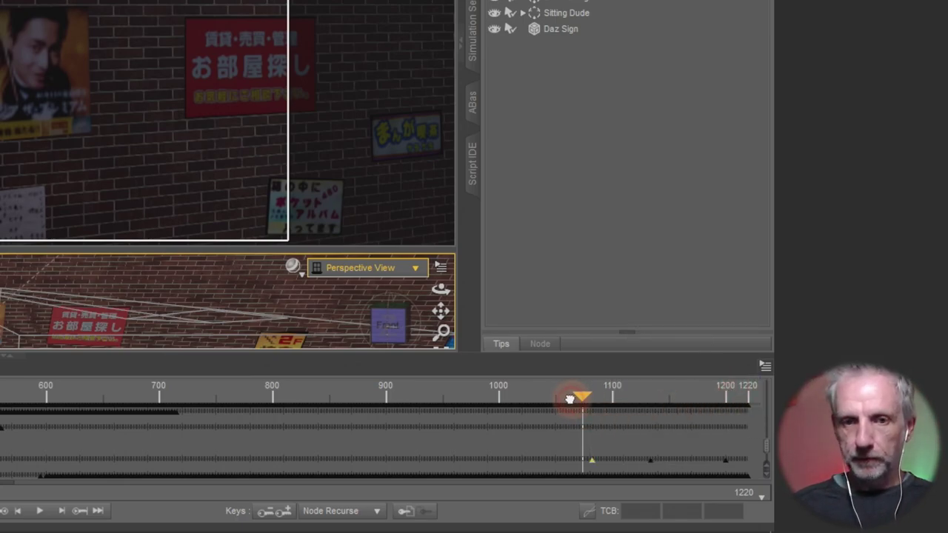
drag(569, 399, 553, 398)
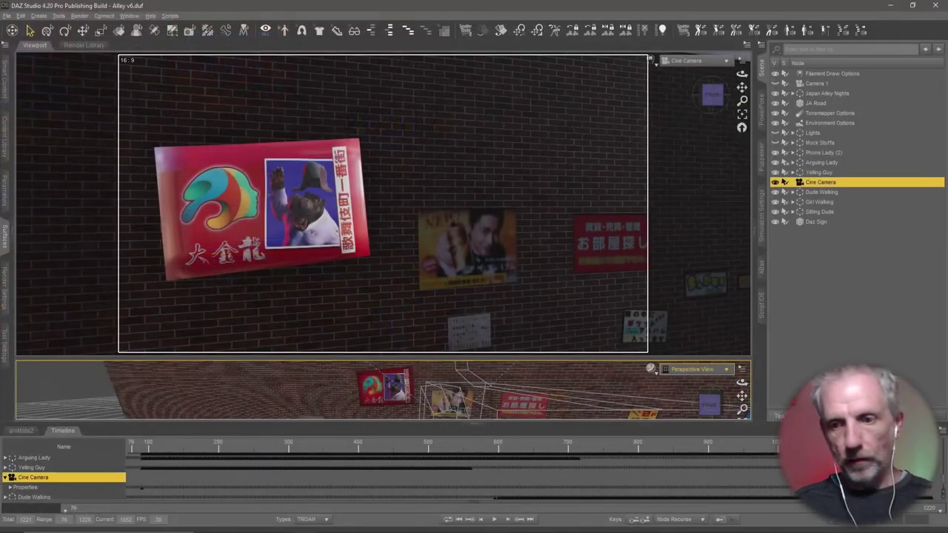
click(497, 522)
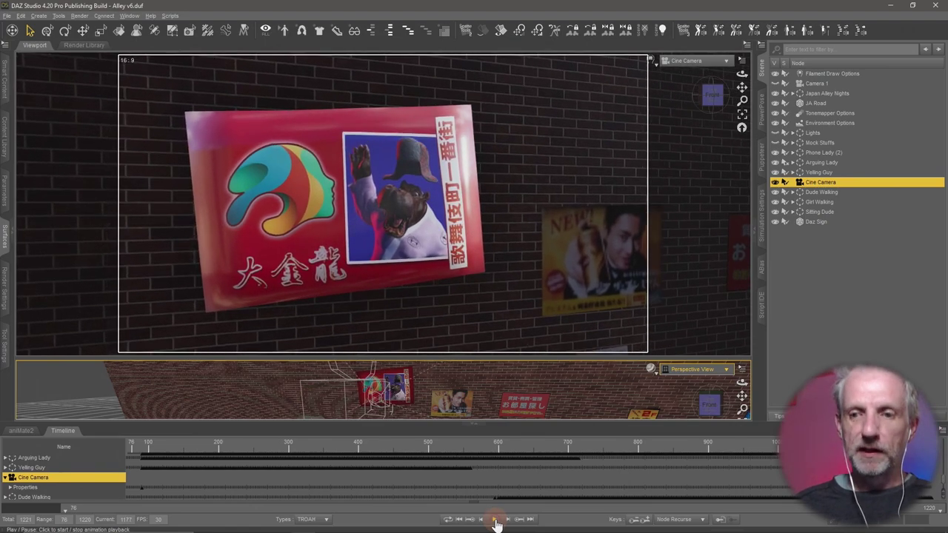
click(495, 522)
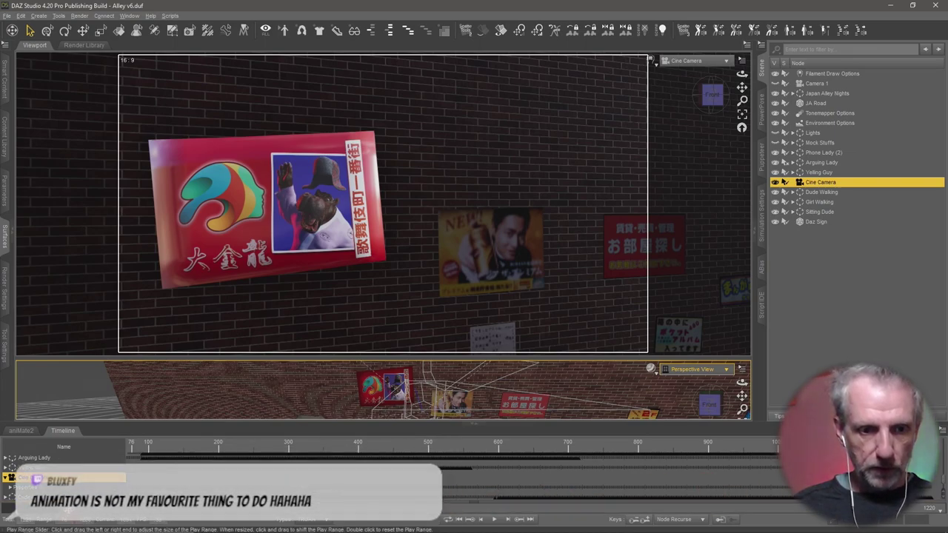
drag(131, 509, 494, 509)
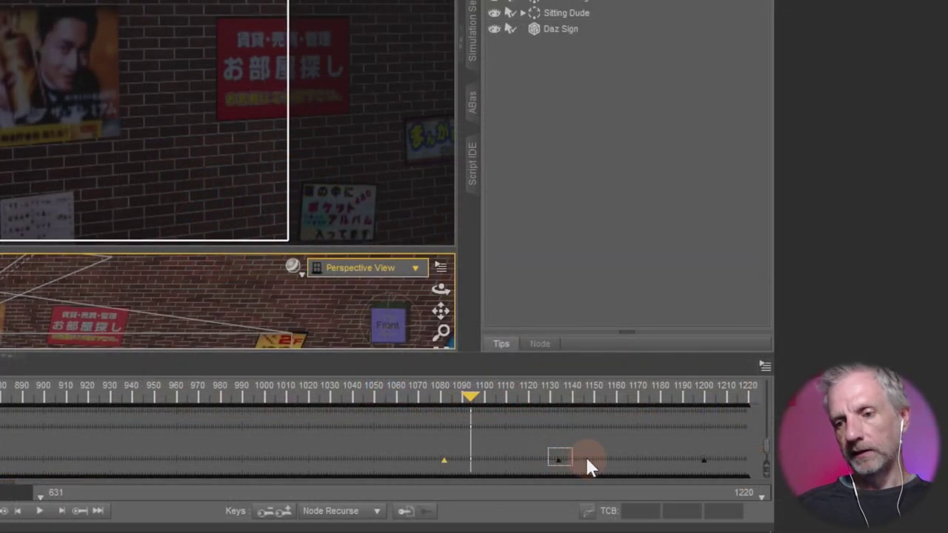
Switch the Cine Camera key near frame 1130 to TCB interpolation.
drag(548, 448, 586, 459)
right_click(557, 462)
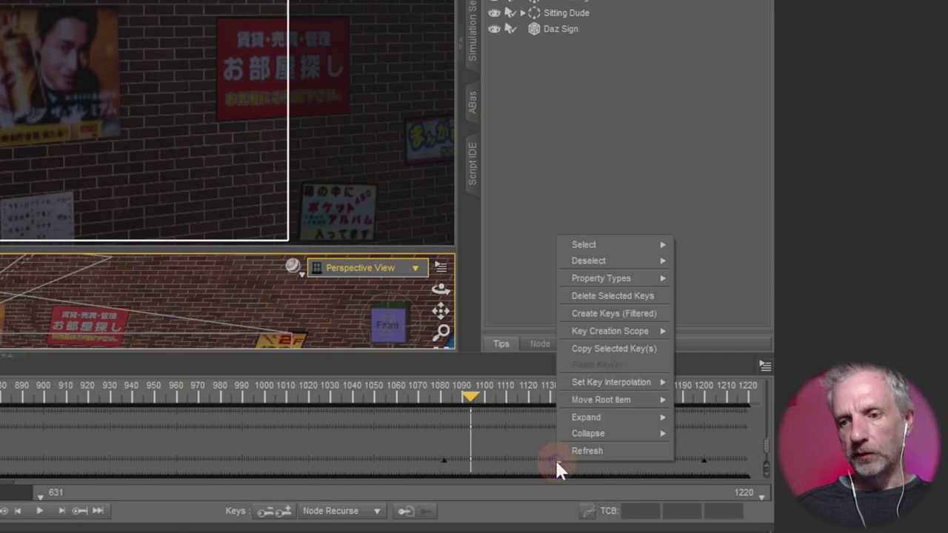
mouse_move(611, 382)
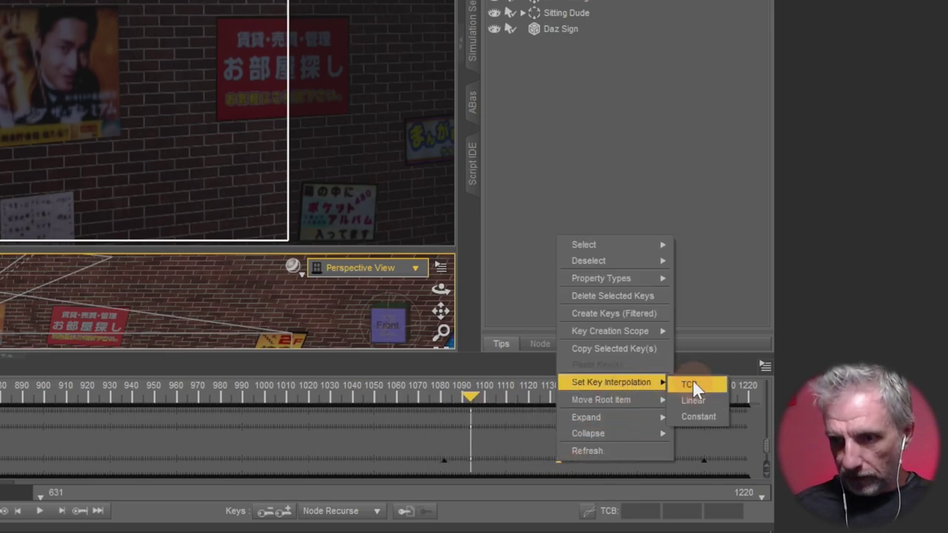
click(692, 382)
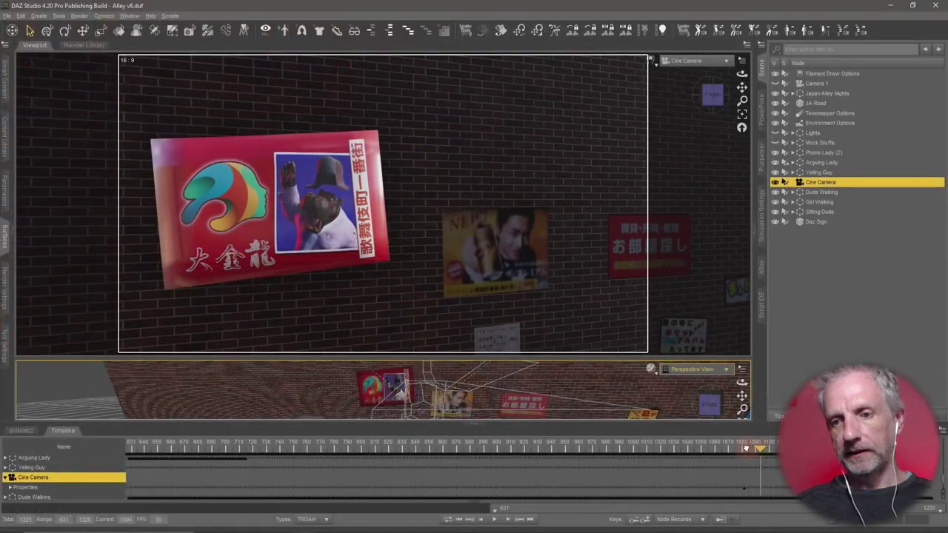
mouse_move(497, 404)
mouse_down()
mouse_move(722, 451)
mouse_move(712, 451)
mouse_up()
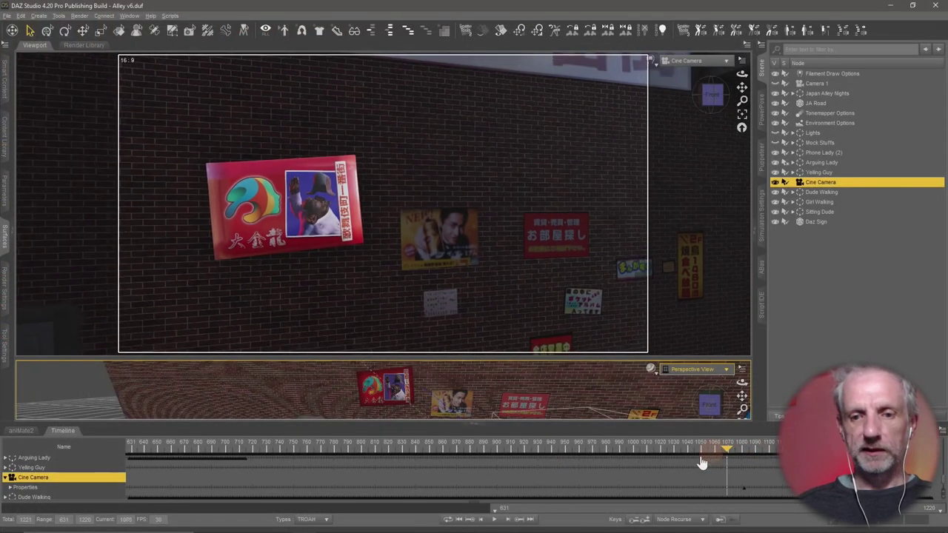
Scrub frames around 957–1053 to review the camera's move toward the poster.
click(495, 523)
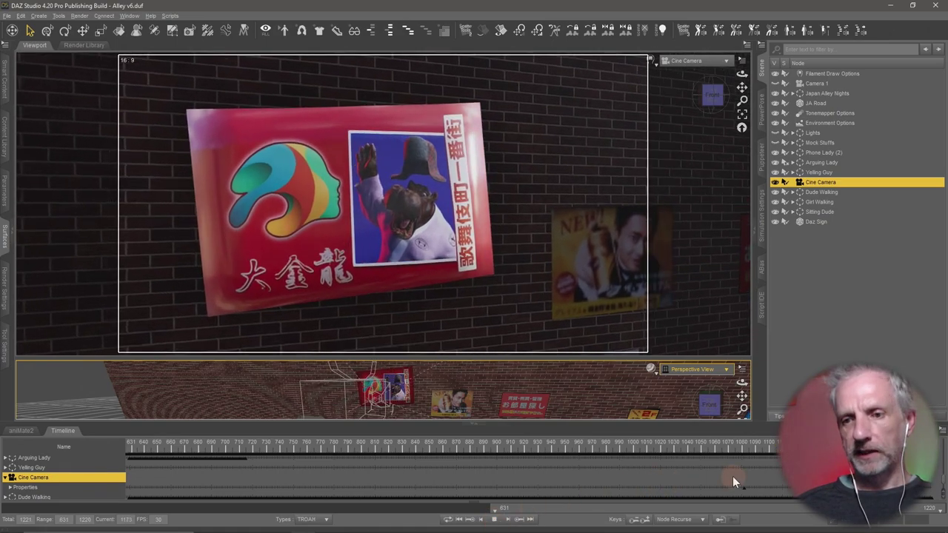
drag(721, 452, 699, 449)
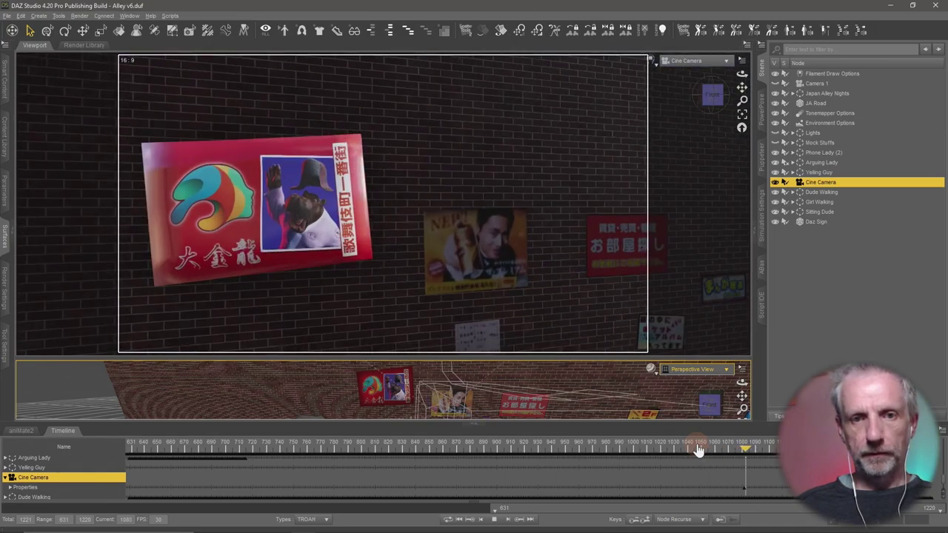
click(699, 449)
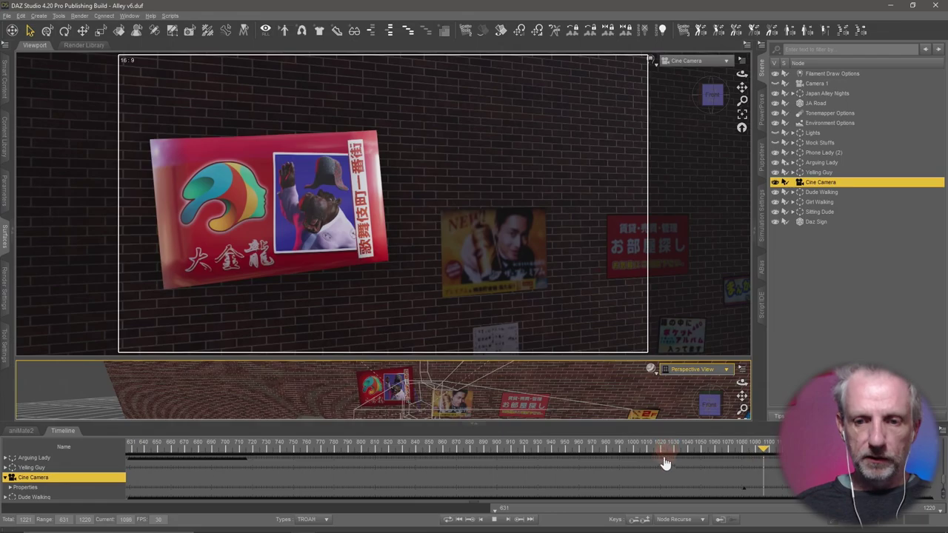
click(707, 450)
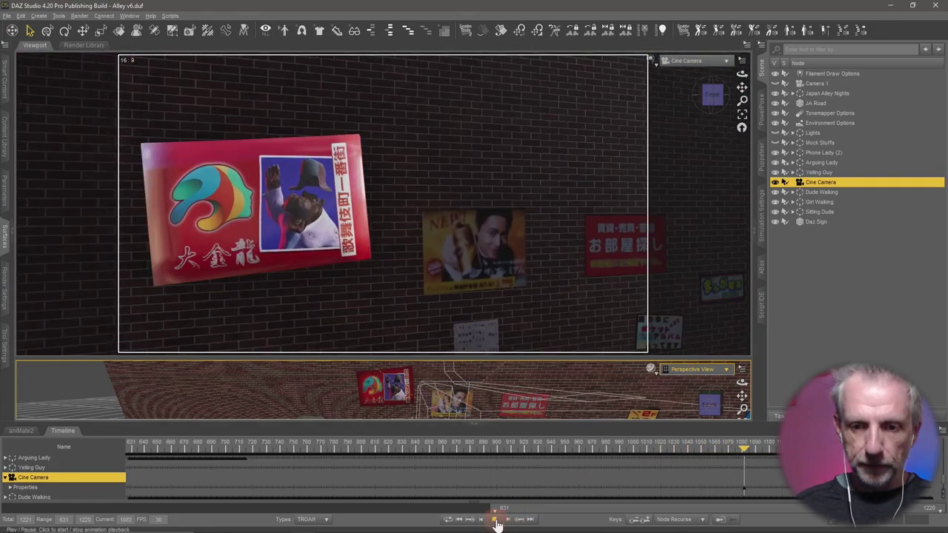
click(753, 448)
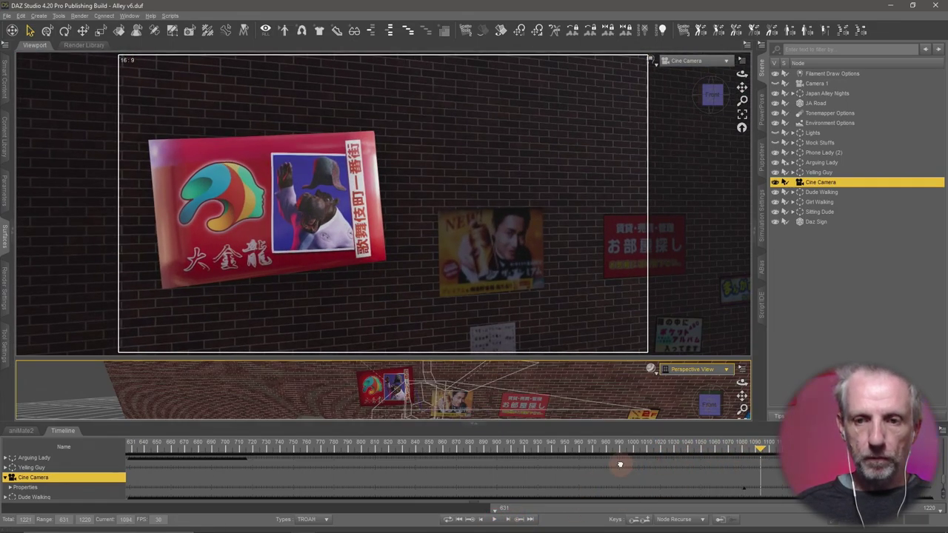
click(574, 465)
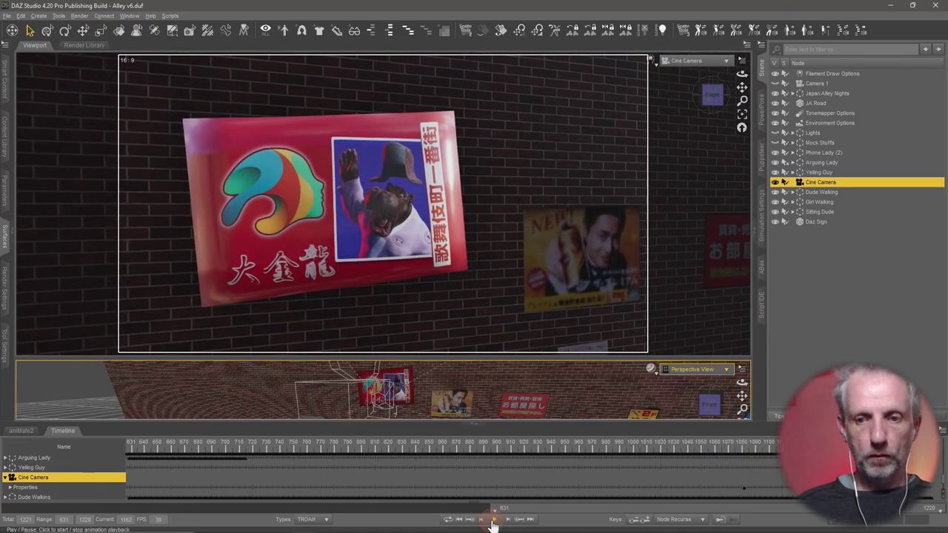
Replay from about frame 1037, then start the play range at frame 819.
click(680, 452)
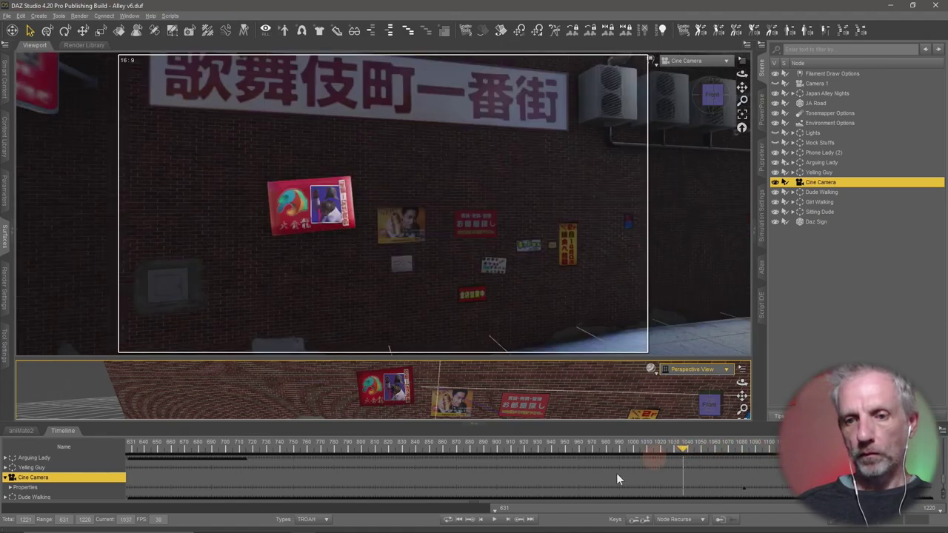
click(494, 520)
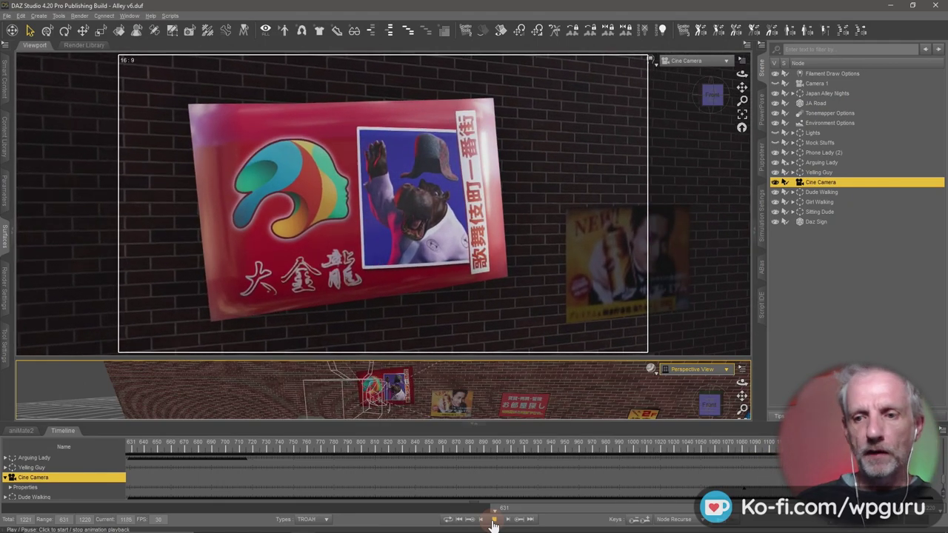
click(494, 521)
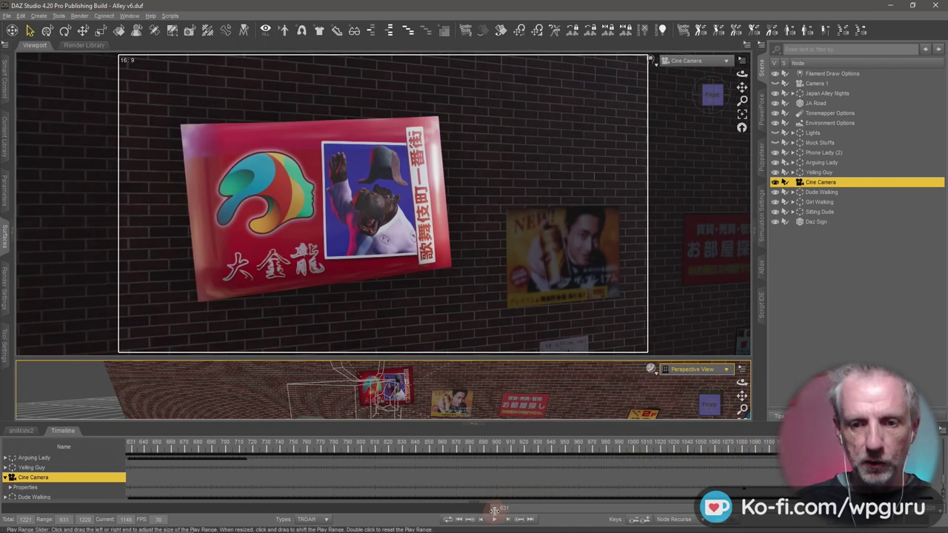
drag(494, 510, 640, 510)
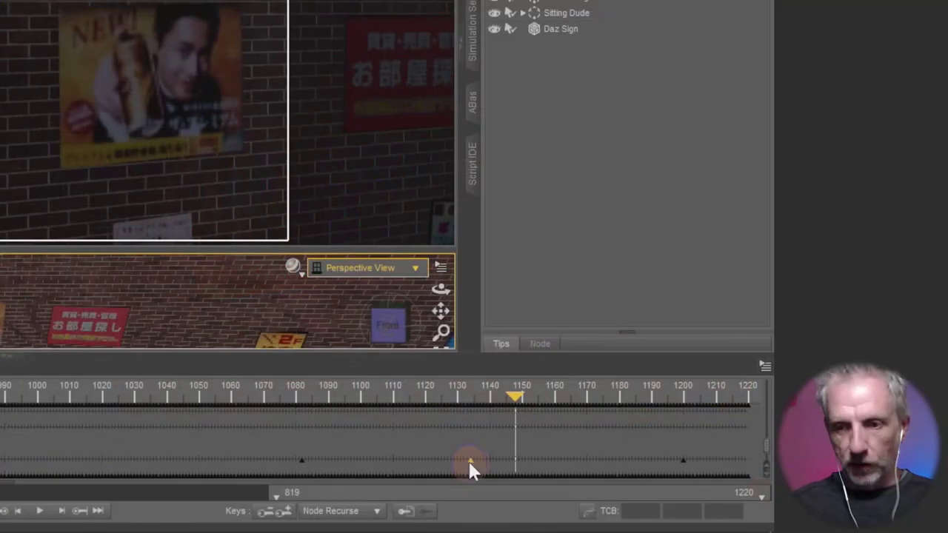
Paste the copied Cine Camera key at about frame 1183.
right_click(759, 489)
click(562, 365)
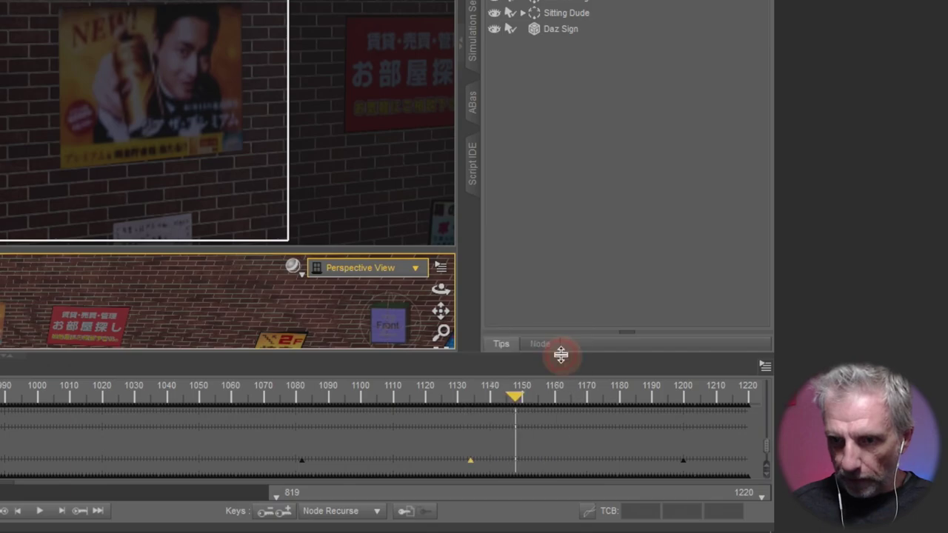
right_click(577, 398)
click(582, 395)
click(622, 437)
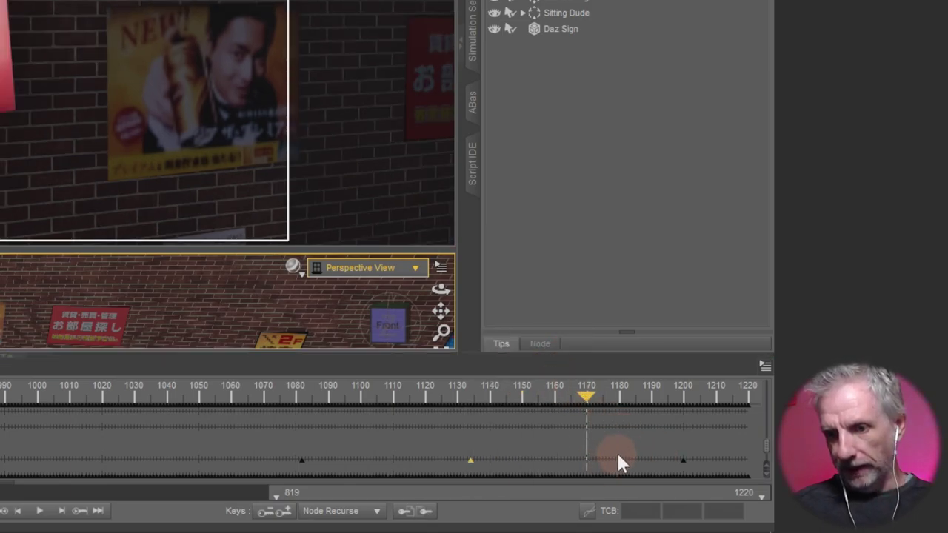
click(625, 400)
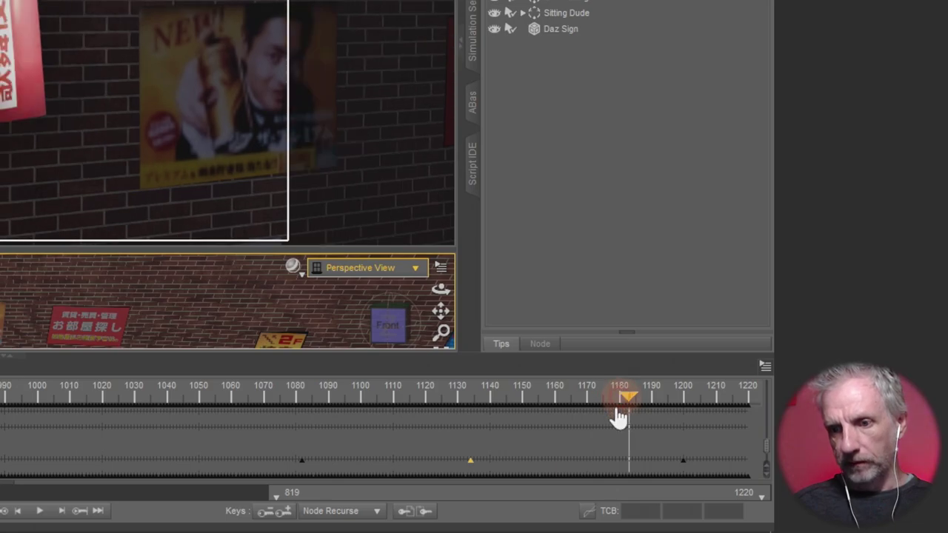
right_click(630, 457)
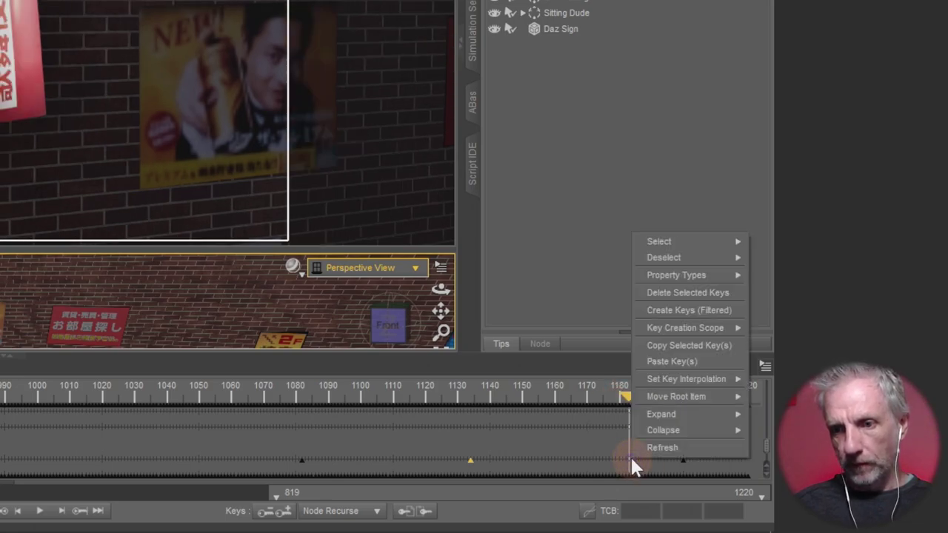
click(691, 361)
Delete the old Cine Camera key near frame 1135.
right_click(517, 460)
click(472, 461)
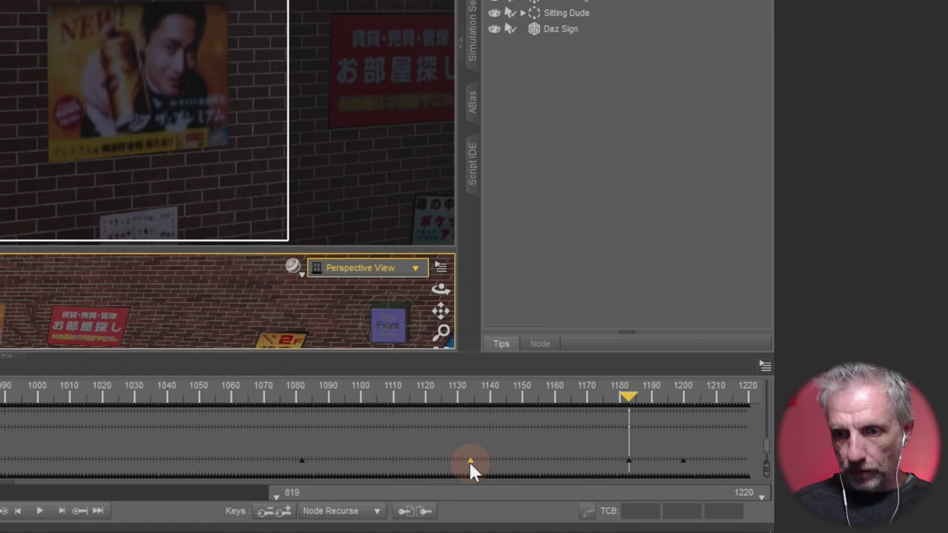
right_click(469, 460)
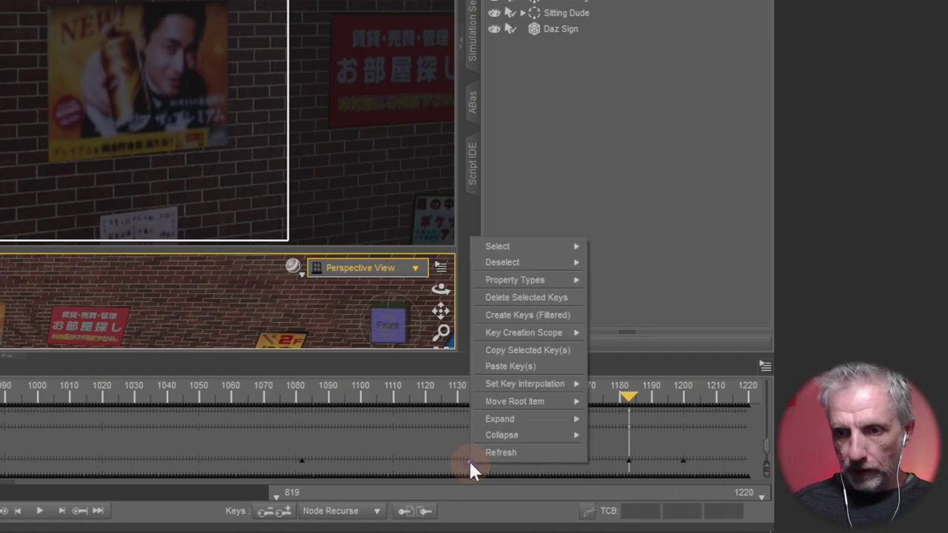
click(545, 297)
Play back the camera motion from frame 1078 to preview the new key timing.
drag(621, 406, 651, 399)
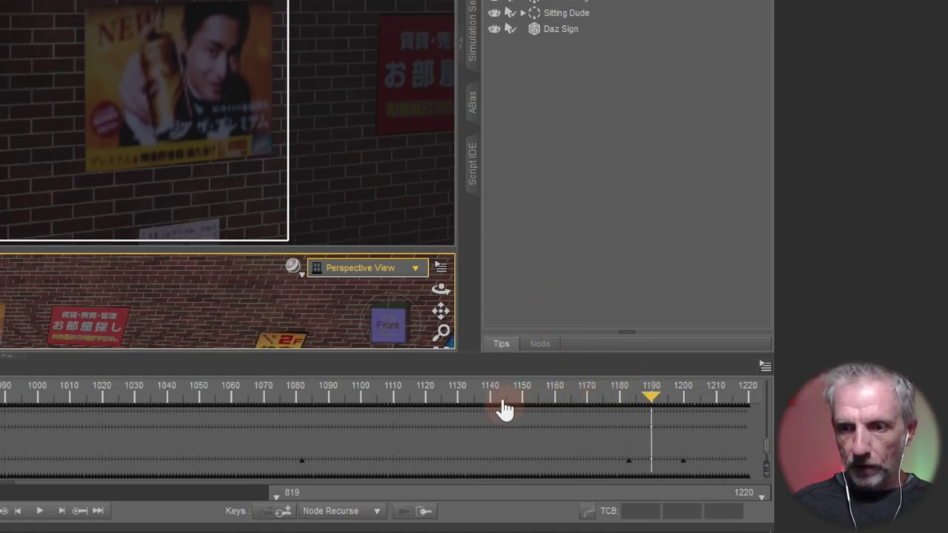
click(285, 403)
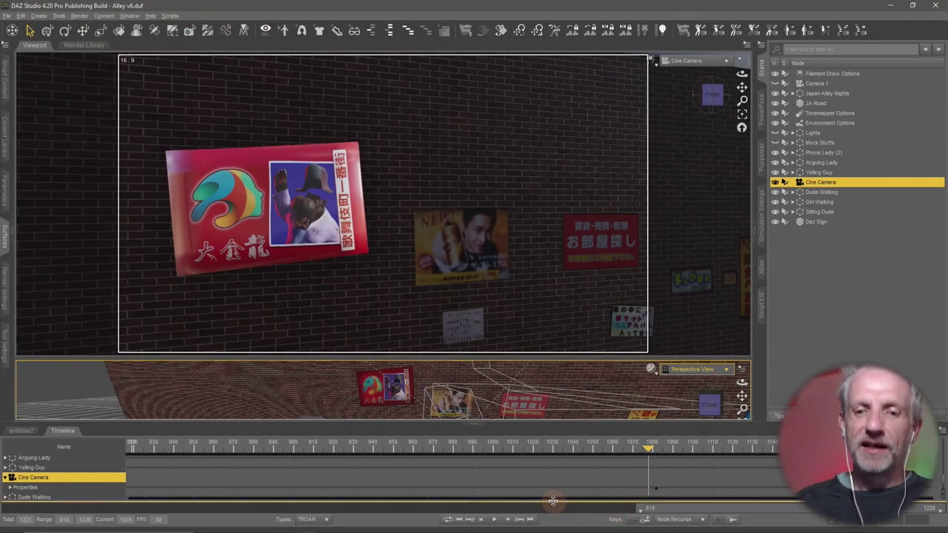
click(495, 522)
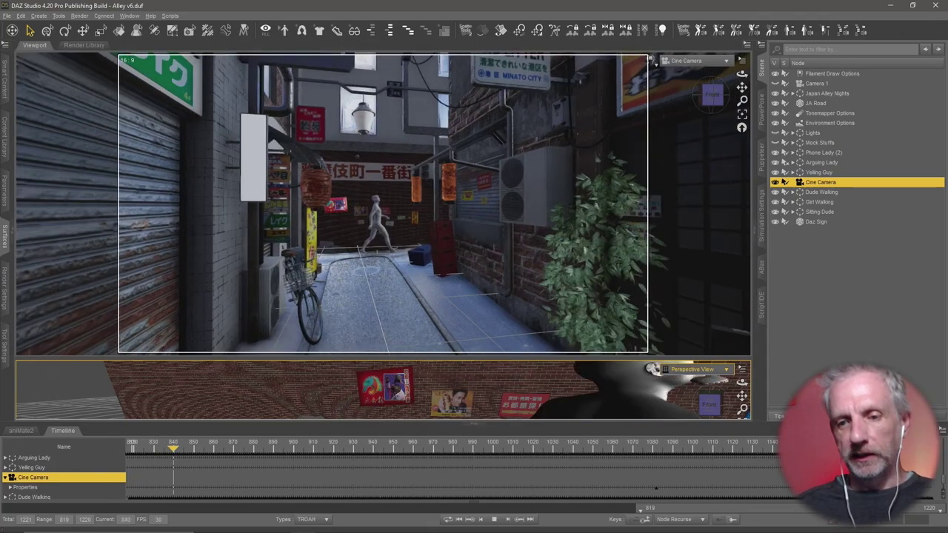
click(494, 521)
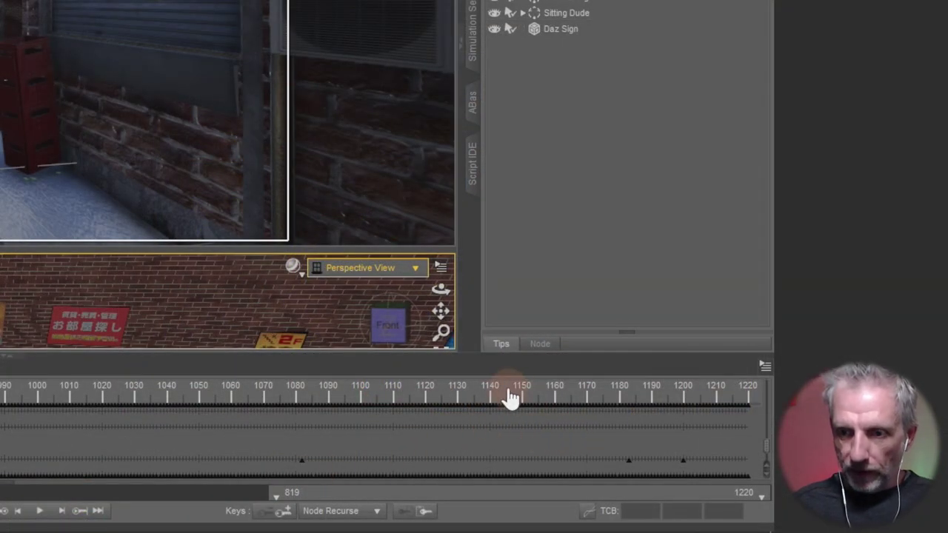
Paste the camera key at frame 1145 and delete the key near frame 1180.
click(504, 394)
right_click(506, 457)
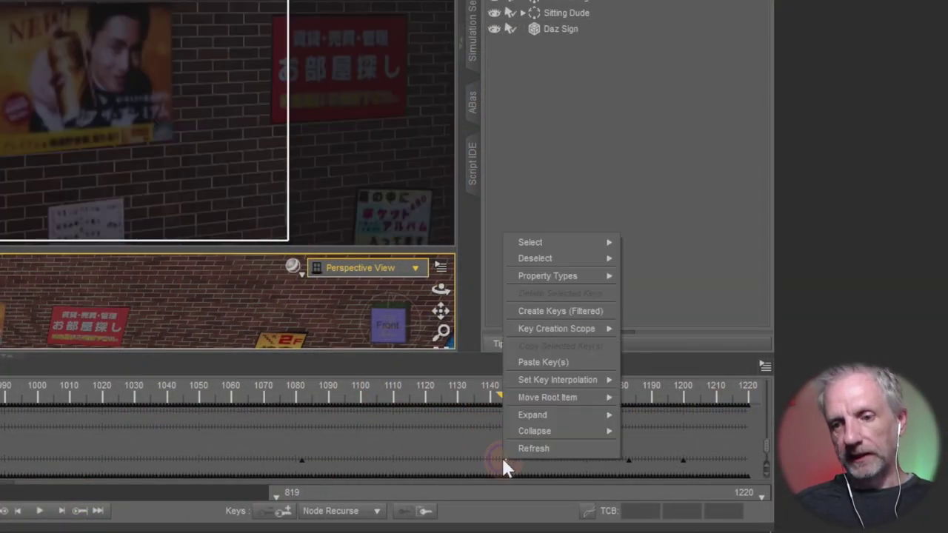
click(586, 362)
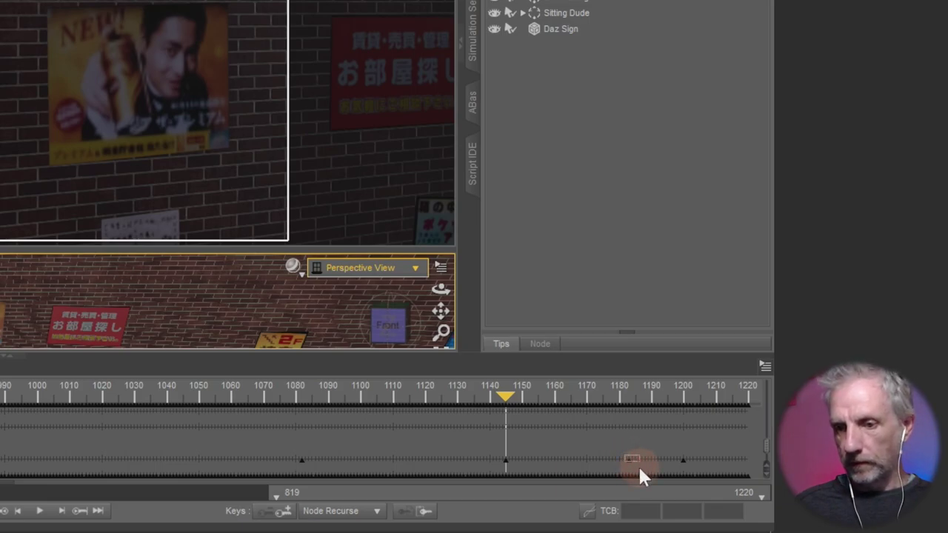
drag(647, 460, 635, 462)
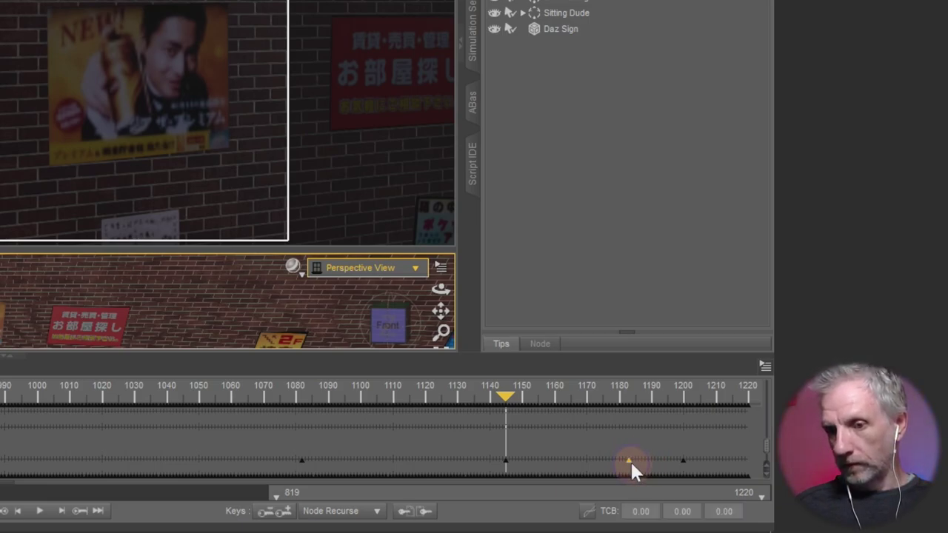
right_click(630, 460)
click(675, 299)
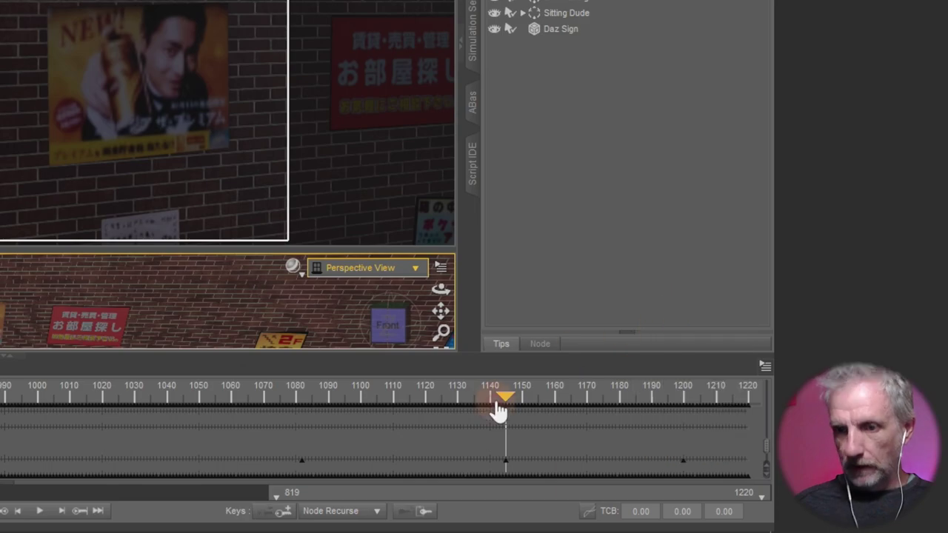
click(175, 400)
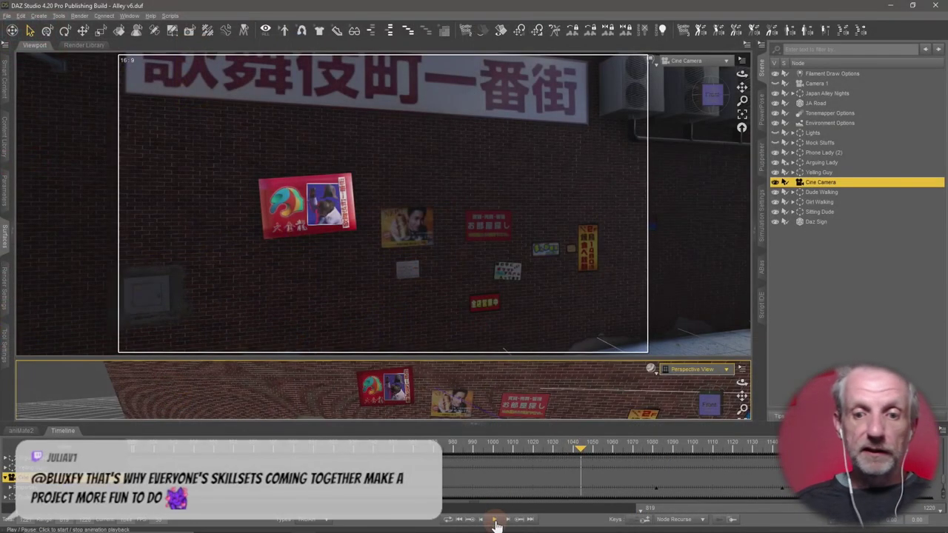
Play the revised camera move toward the sign, then reset the play range to 0–1220.
click(496, 521)
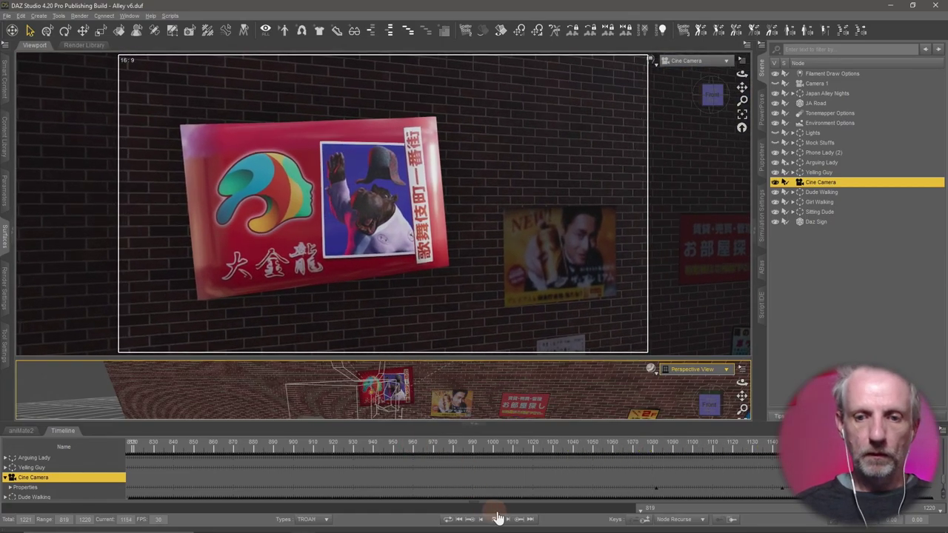
click(494, 519)
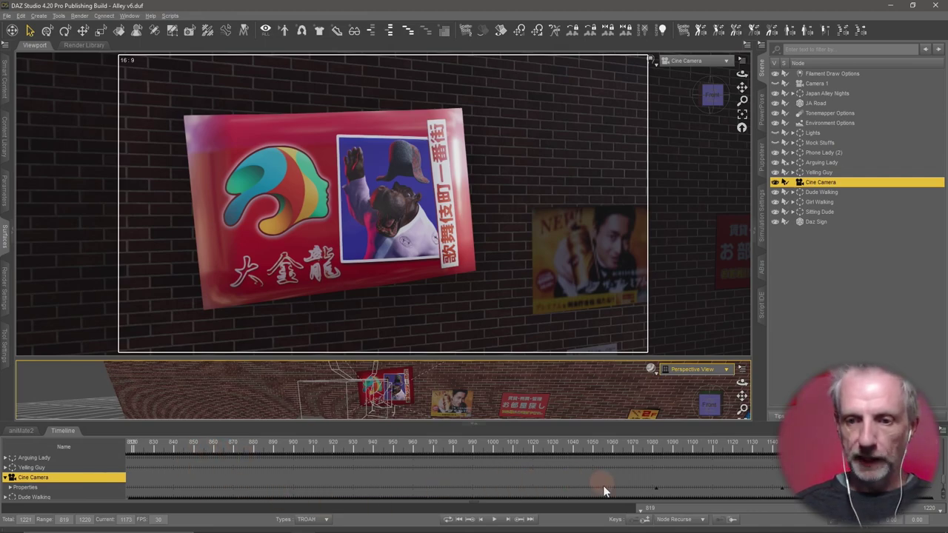
drag(644, 508, 8, 508)
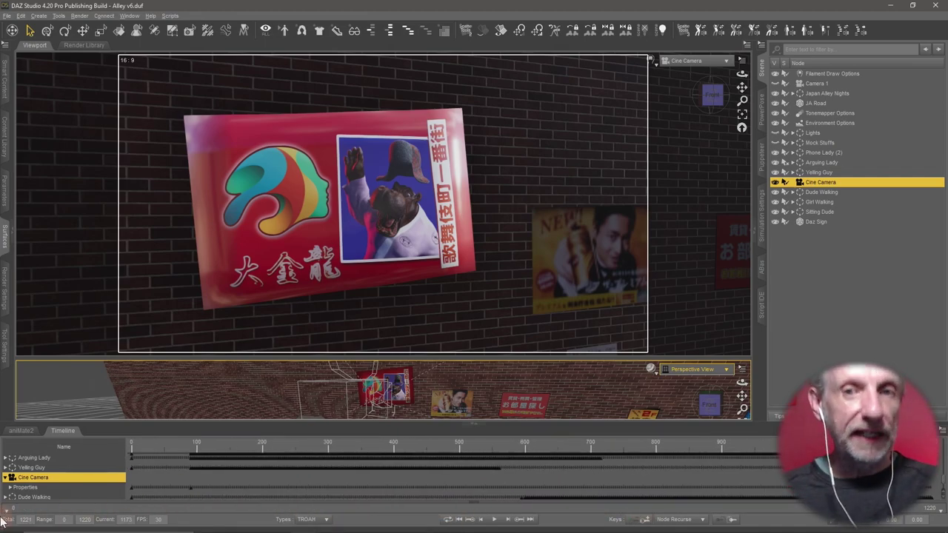